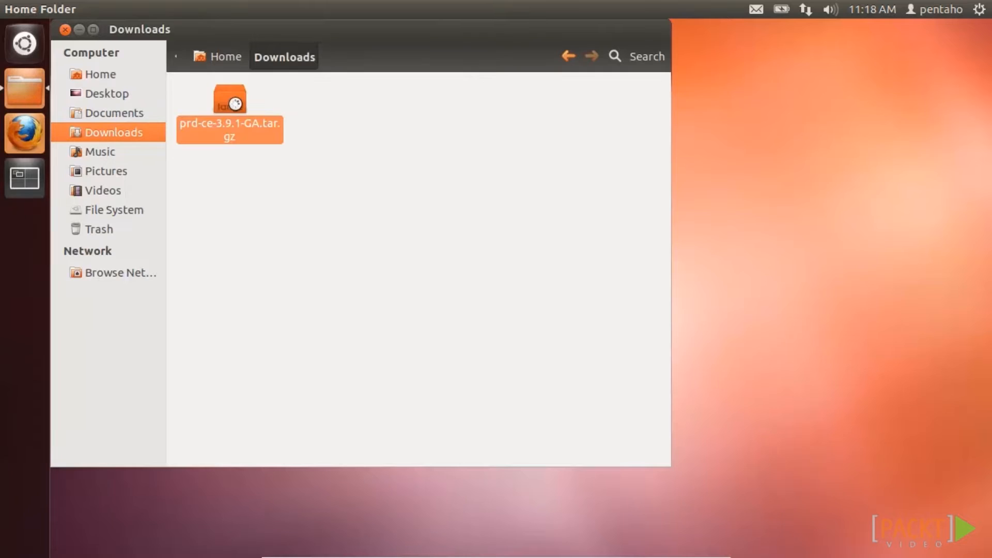
- Move the Archive Manager window showing prd-ce-3.9.1-GA.tar.gz aside
drag(242, 52, 441, 66)
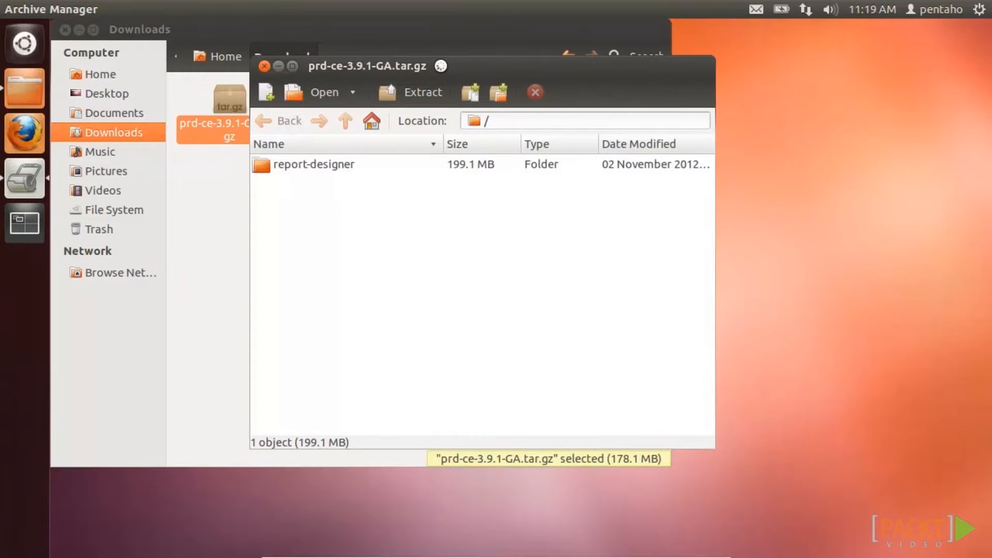
- Extract the report-designer folder onto the Desktop, then close Archive Manager and the Downloads window
click(385, 97)
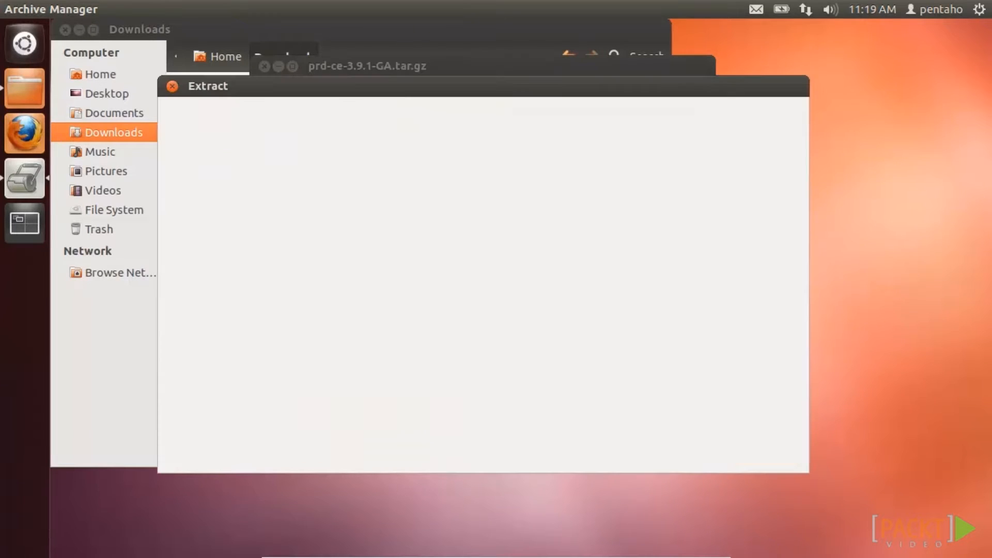
click(203, 225)
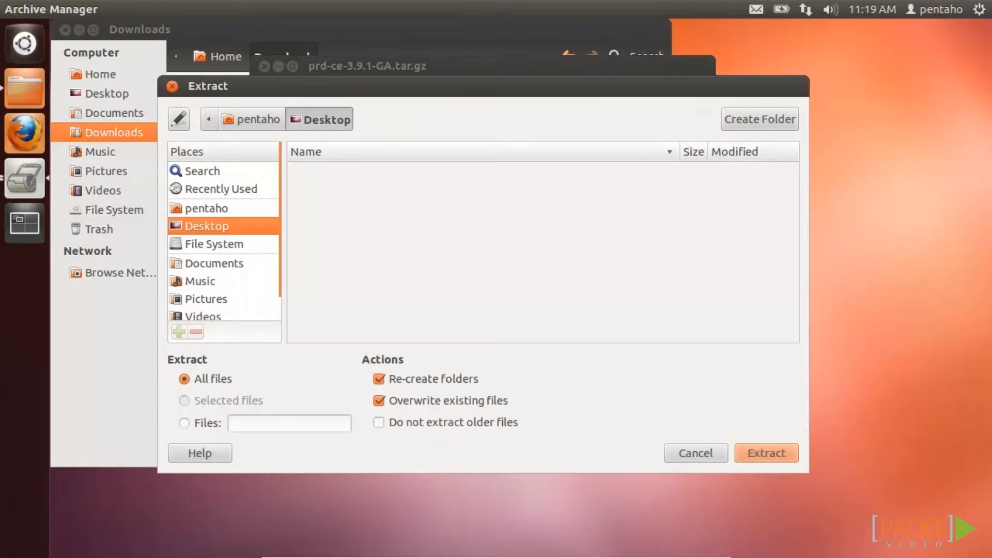
click(773, 452)
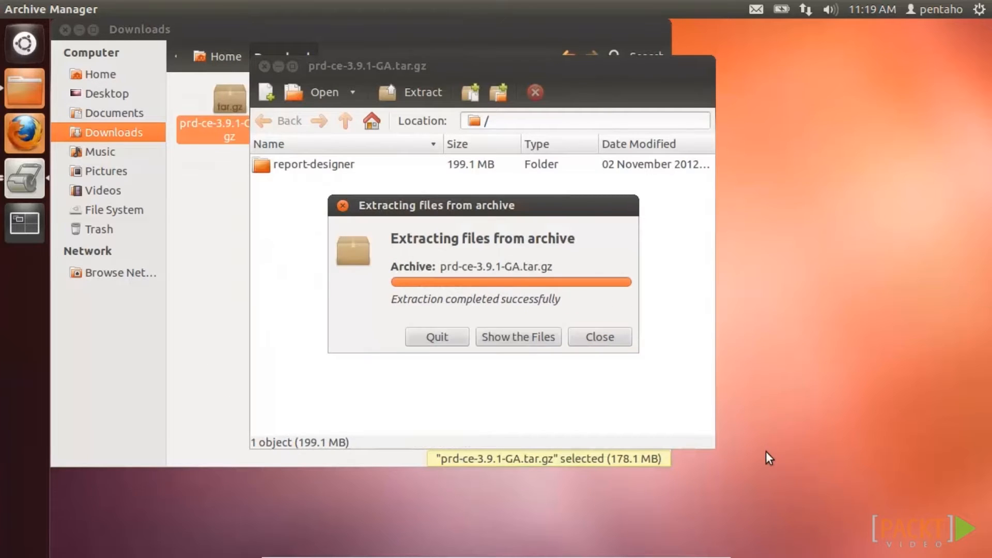
click(607, 344)
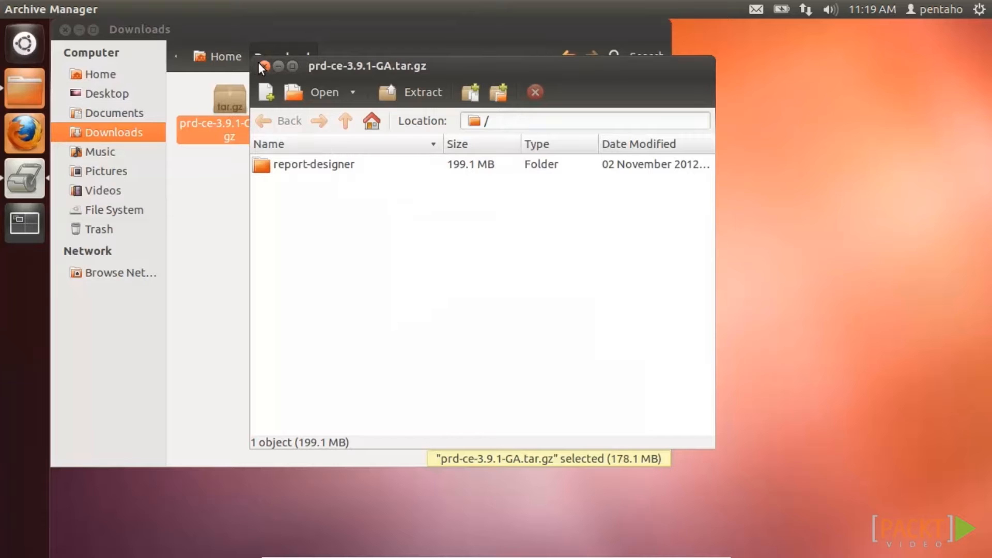
click(260, 65)
click(65, 29)
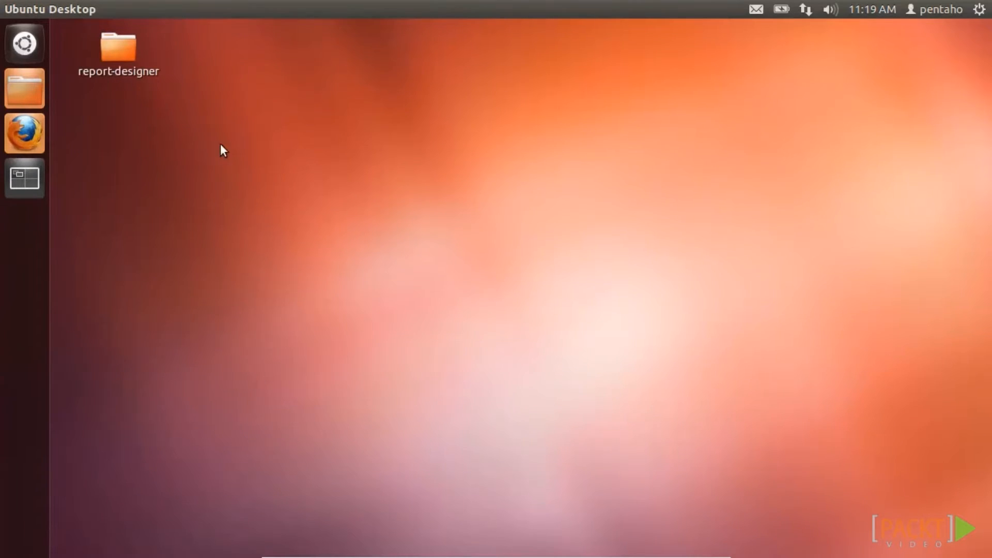
- Run report-designer.sh from the extracted report-designer folder to launch Report Designer 3.9.1
double_click(130, 49)
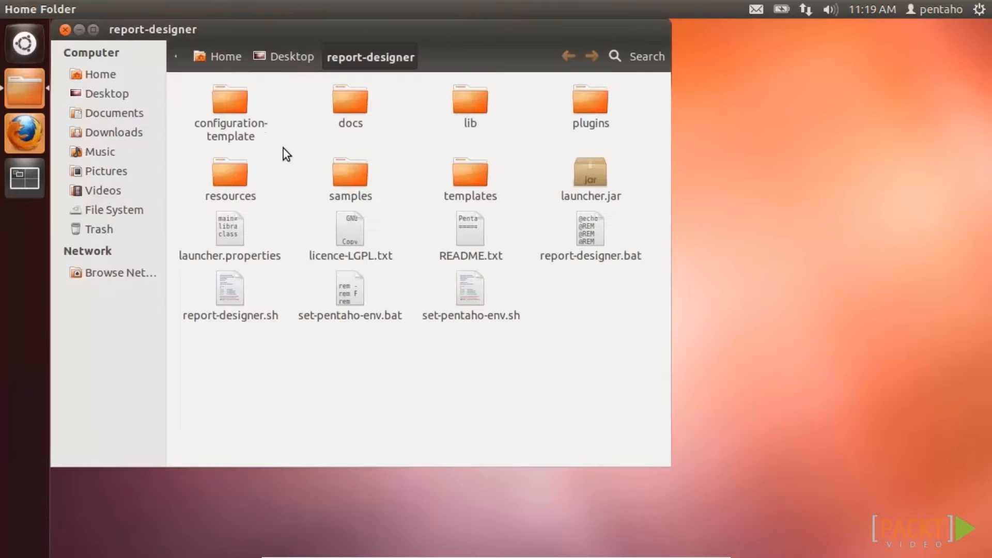
double_click(225, 289)
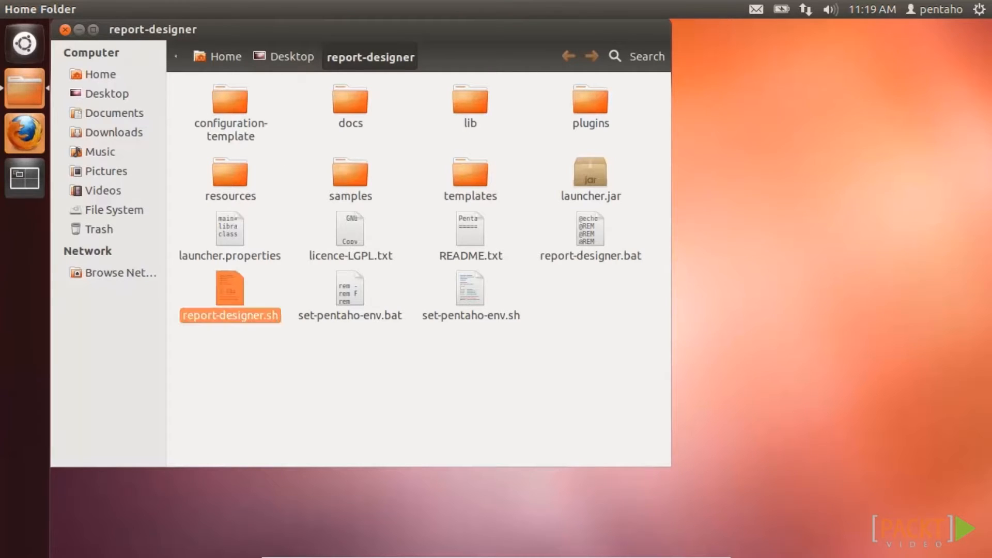
click(548, 303)
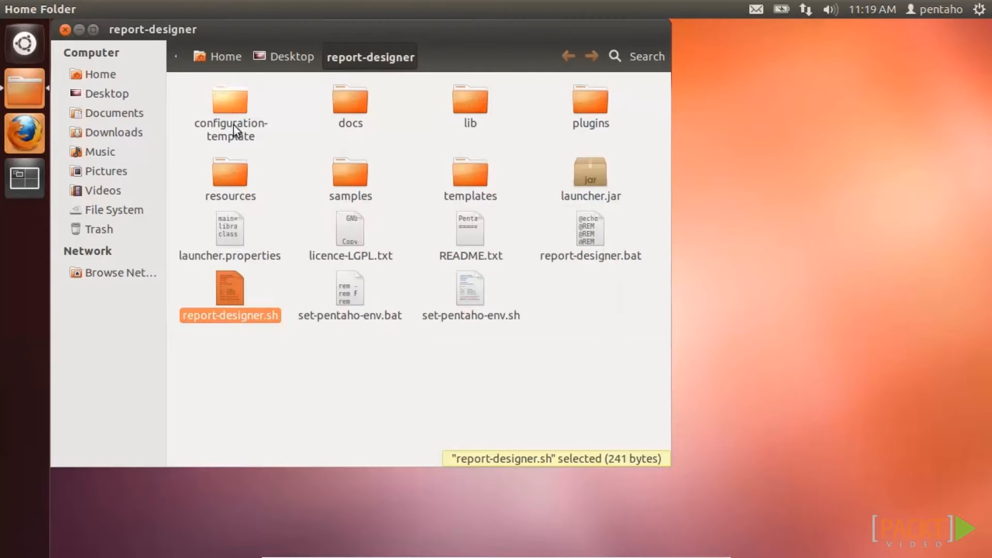
click(66, 30)
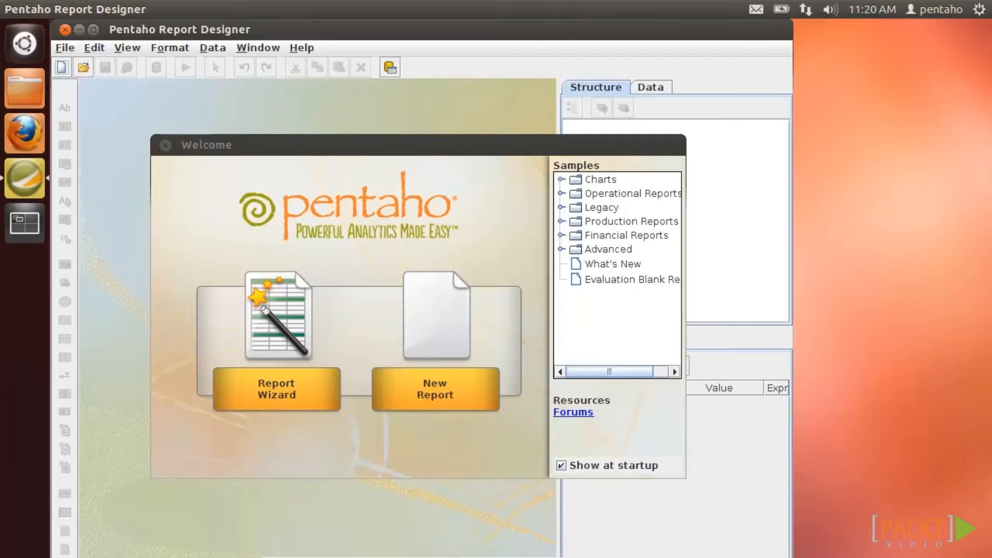
- Close the Welcome screen and start a new blank Untitled Report
click(166, 145)
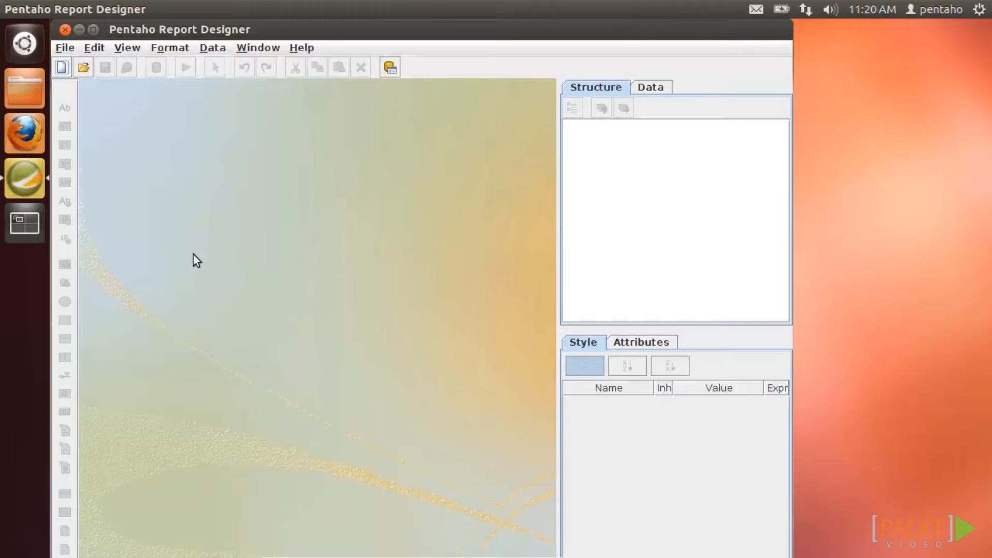
click(62, 67)
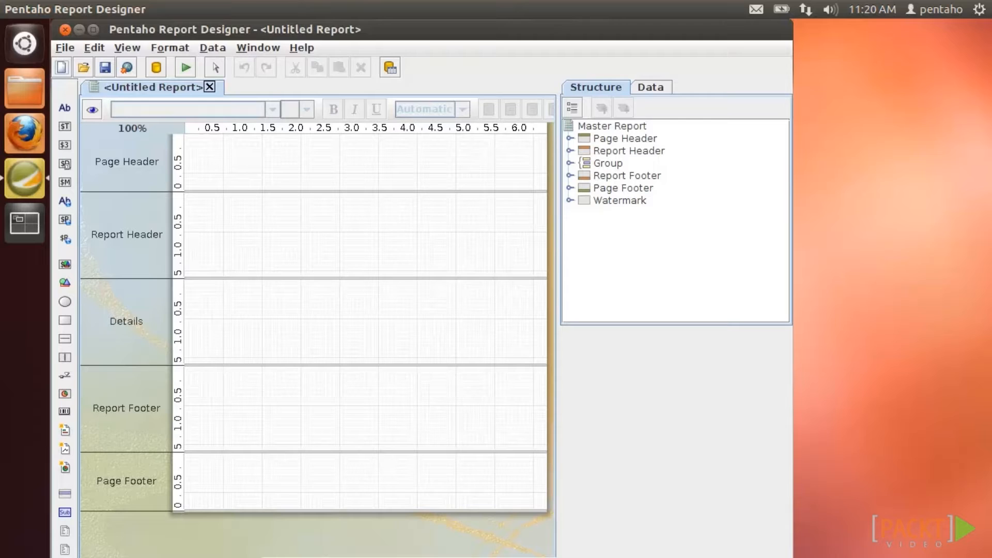
- Show the Master Report's attributes in an enlarged properties pane and open the Messages panel
click(613, 127)
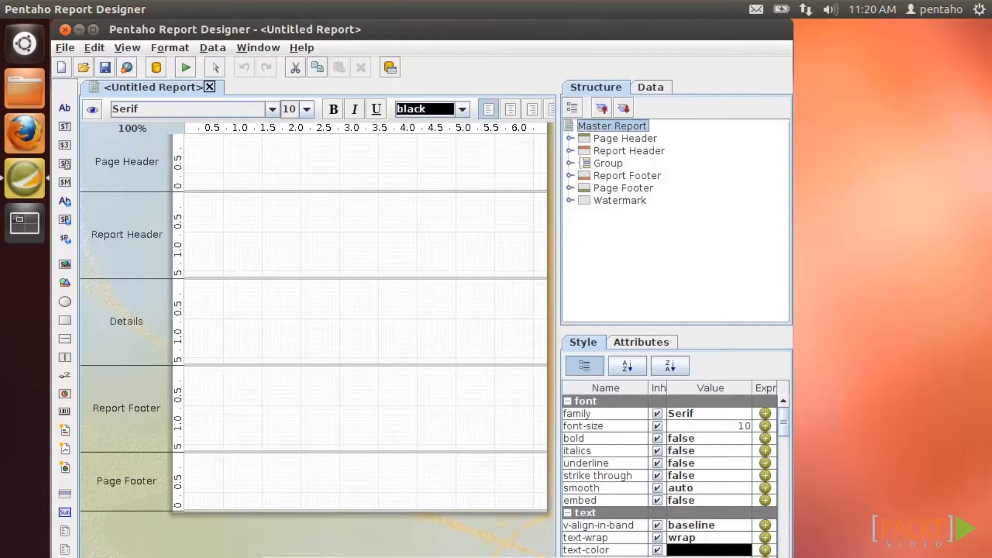
drag(629, 323, 634, 238)
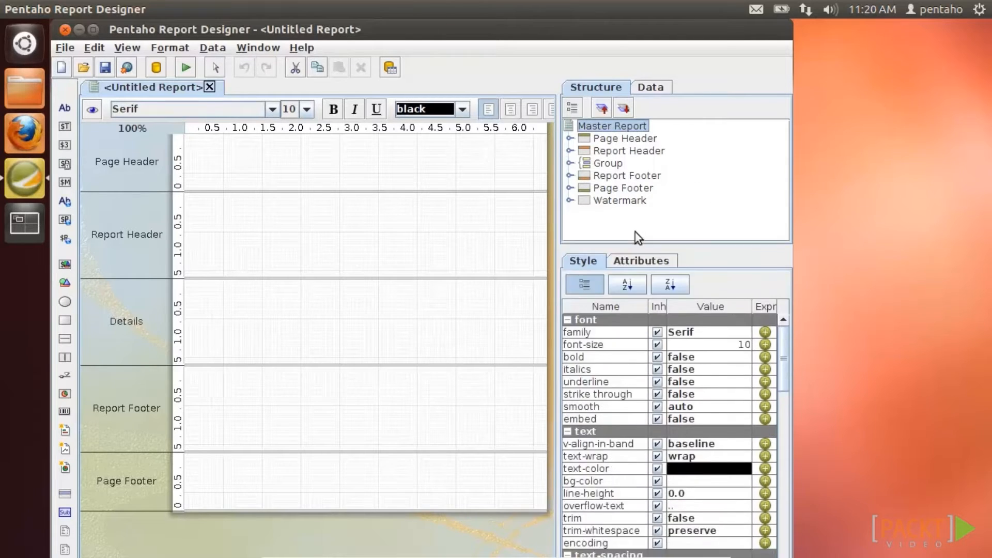
click(640, 241)
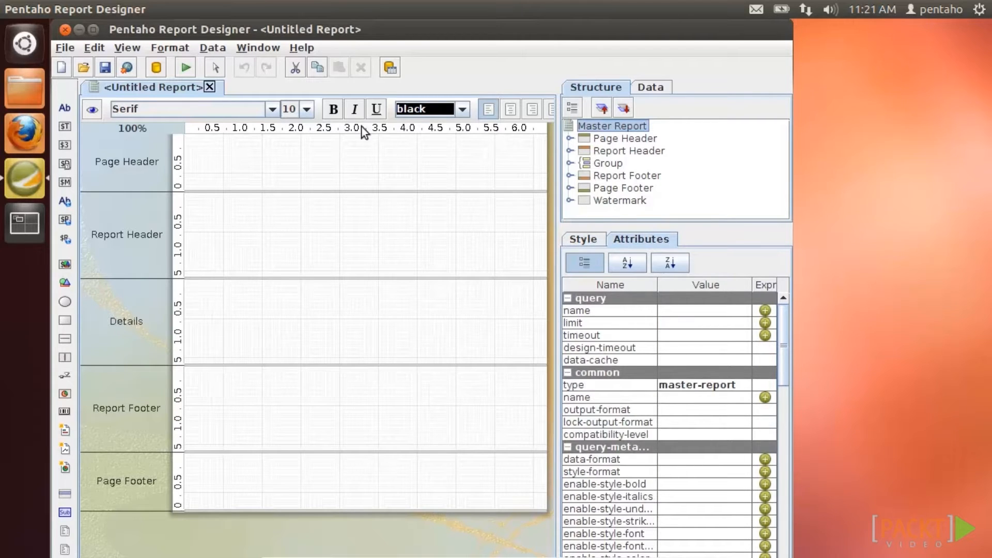
click(258, 49)
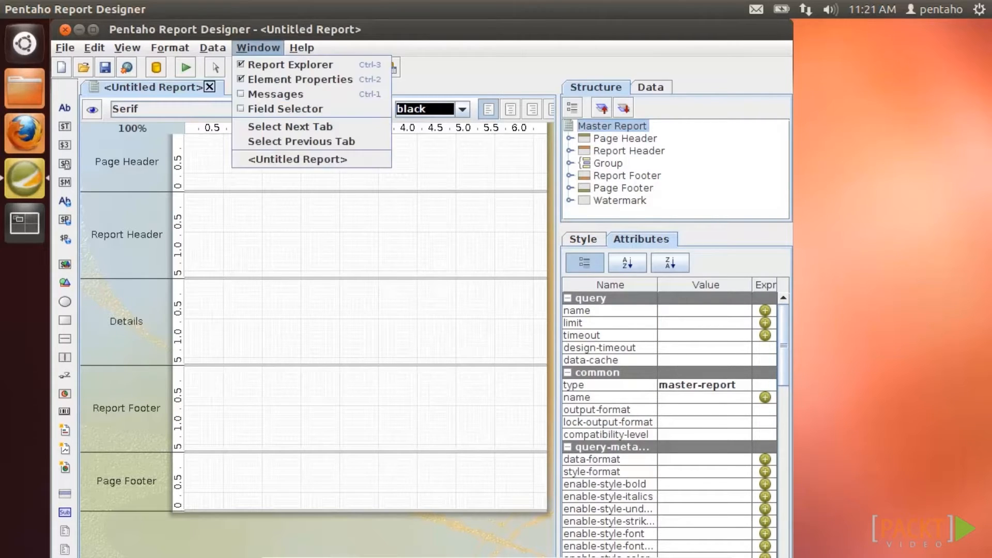
click(268, 92)
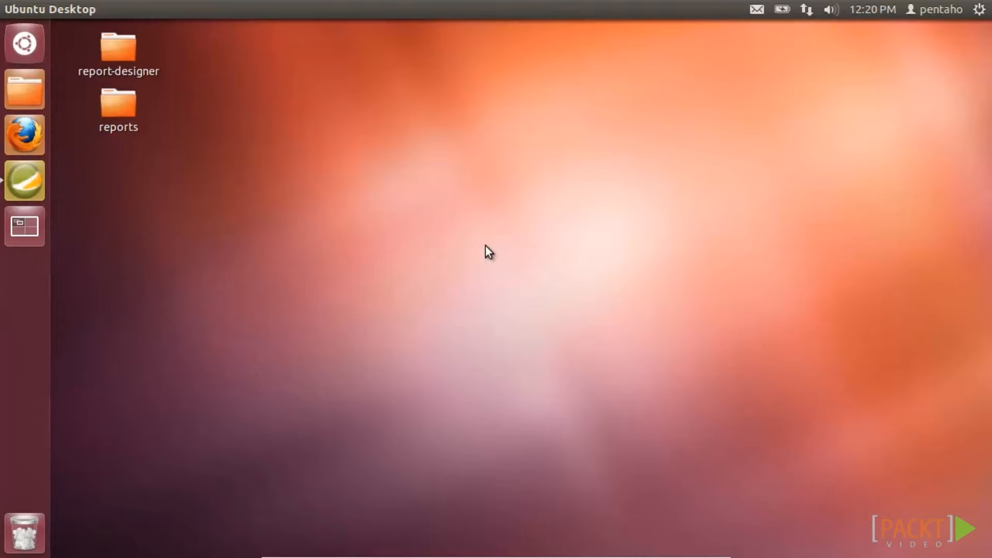
- Open report sample.prpt from the Desktop reports folder in Report Designer
click(32, 191)
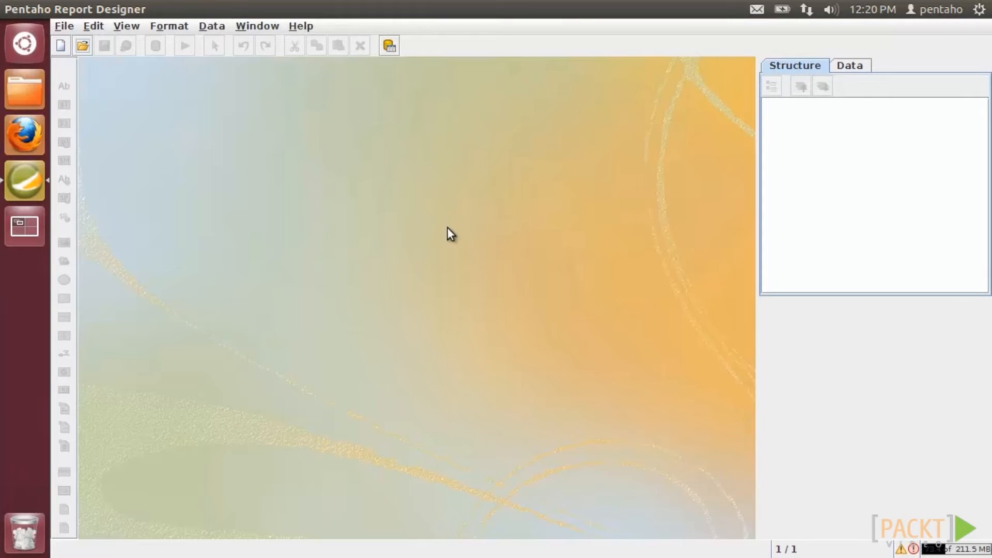
click(63, 27)
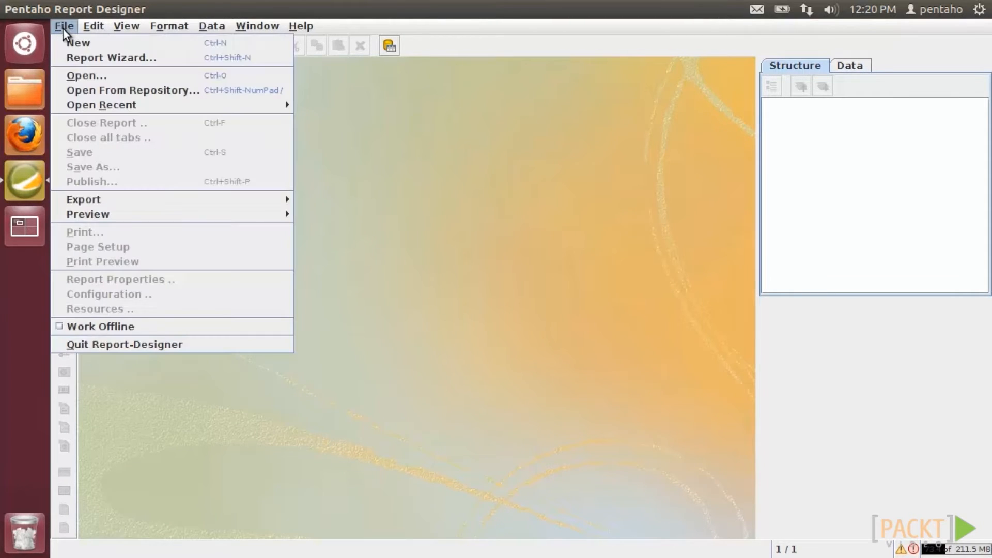
click(81, 75)
drag(438, 159, 391, 144)
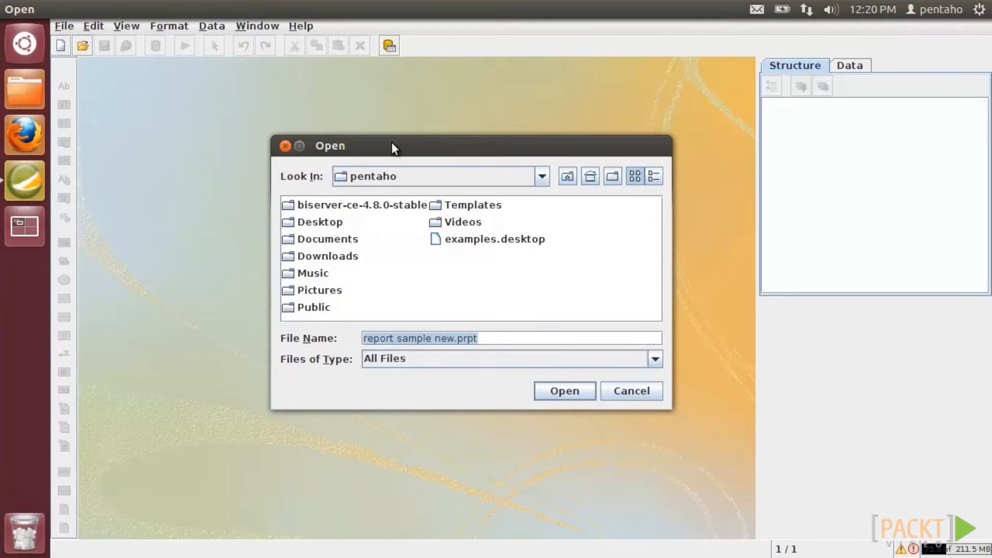
double_click(336, 223)
double_click(336, 224)
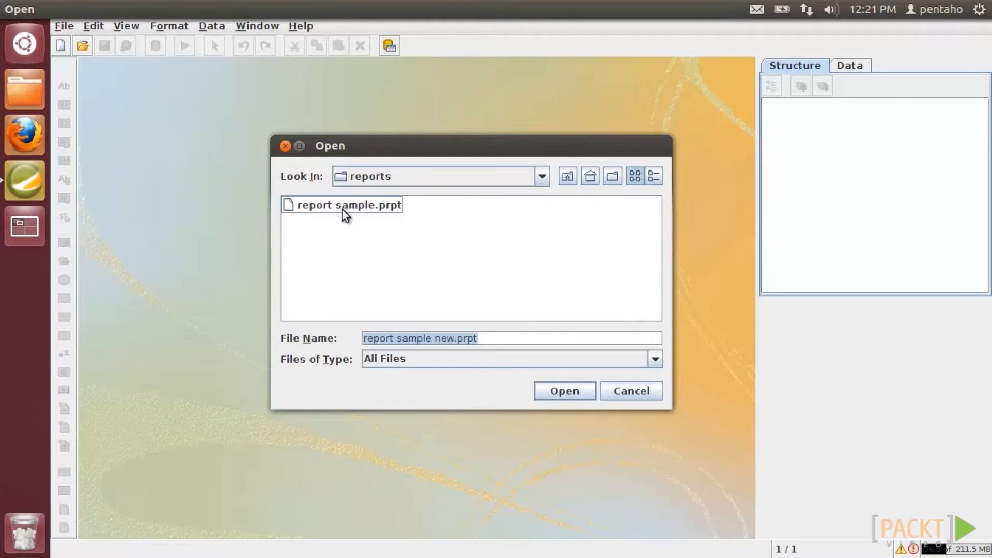
double_click(342, 210)
click(64, 26)
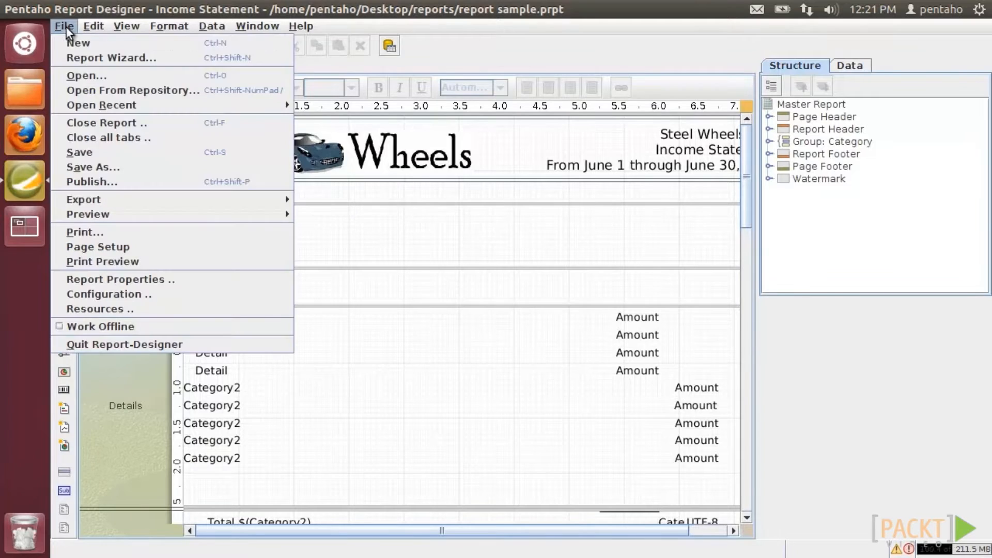
- Save the Income Statement as a copy named report sample new.prpt
click(90, 168)
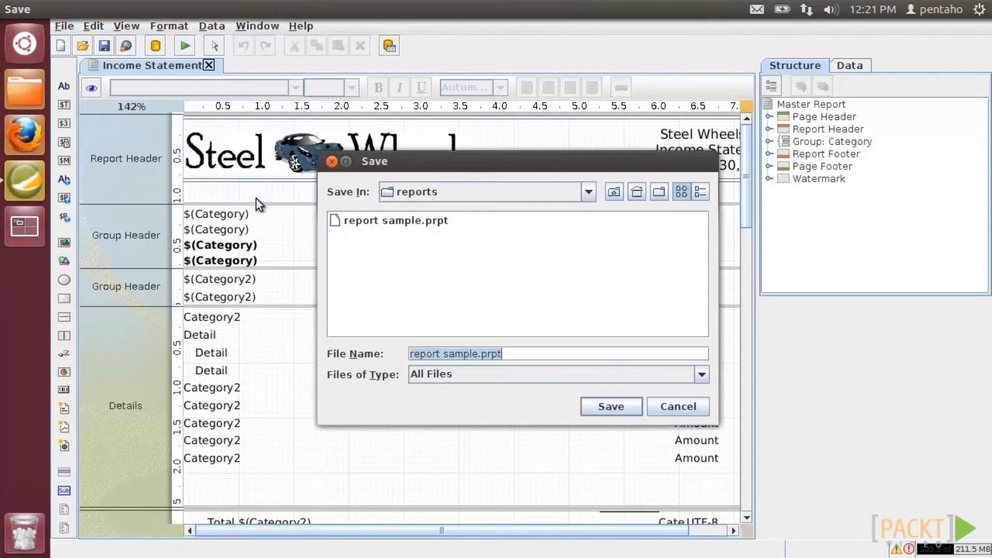
click(479, 358)
text(new)
key(Return)
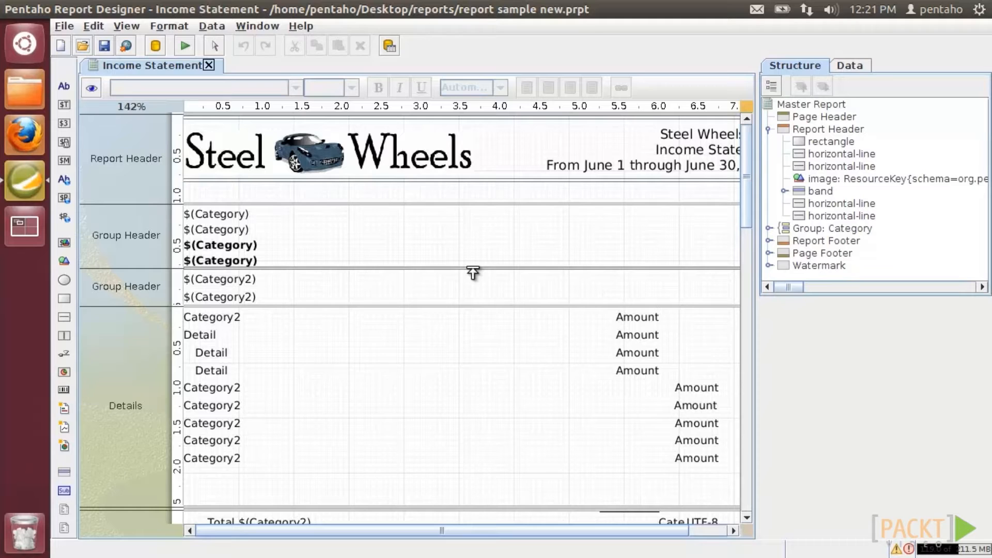
click(67, 26)
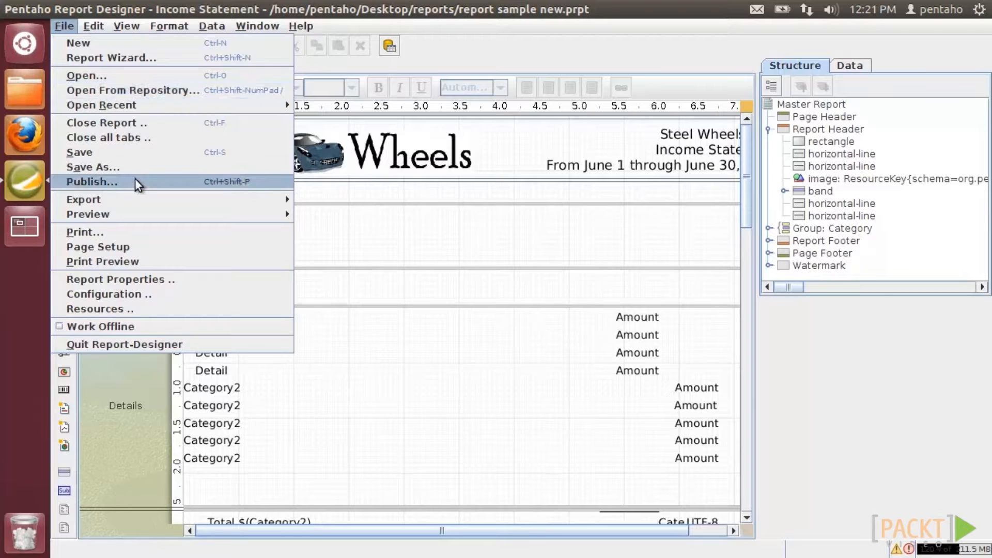
click(129, 90)
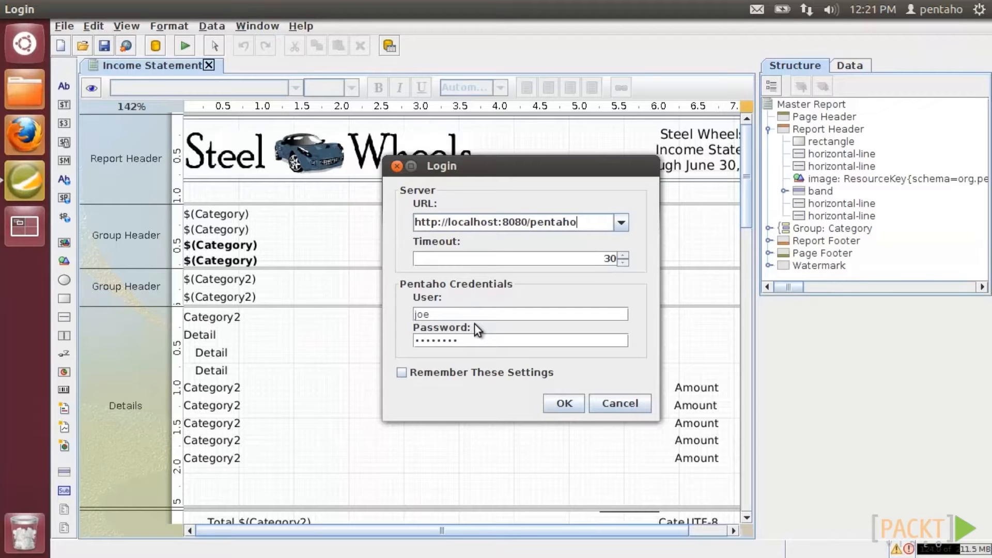
click(554, 403)
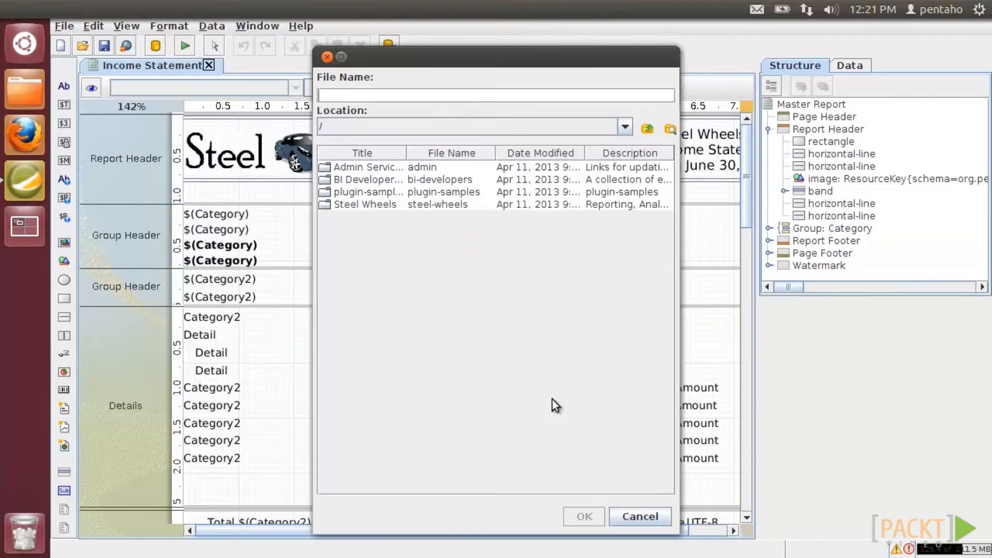
double_click(382, 205)
double_click(382, 217)
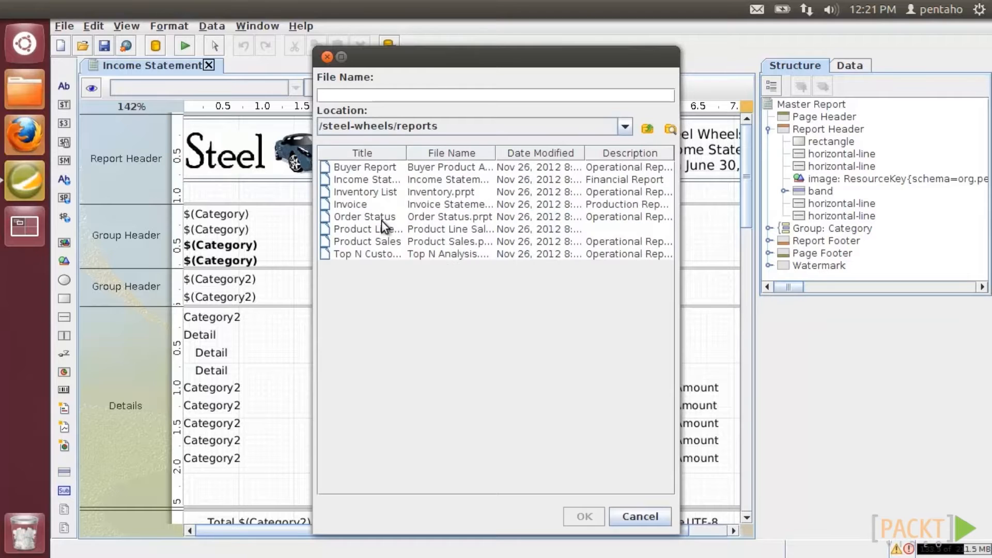
double_click(377, 203)
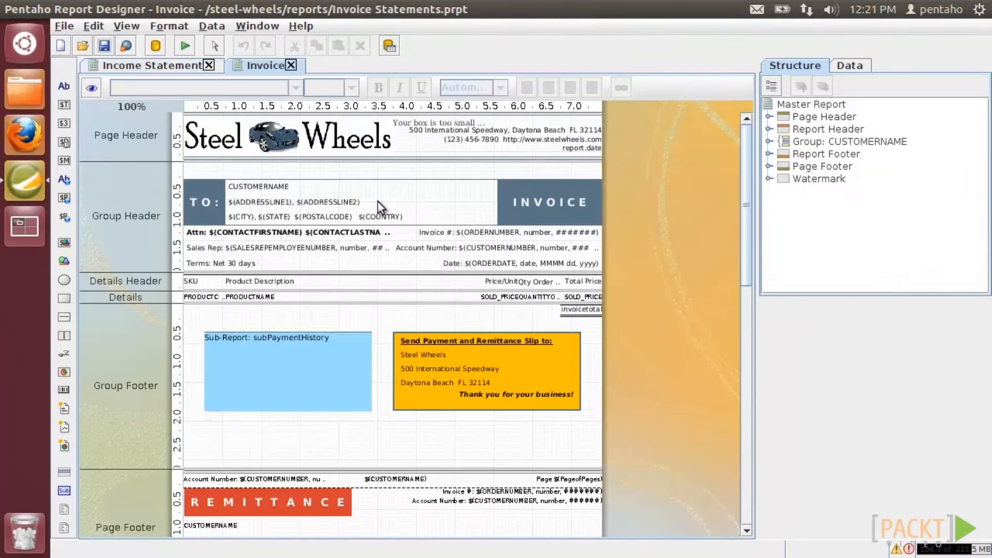
click(64, 26)
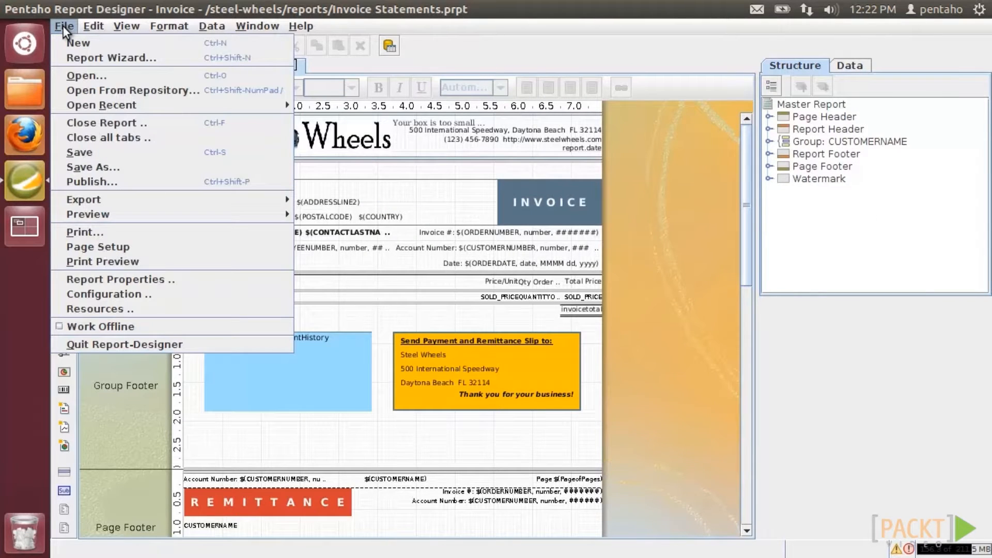
click(93, 182)
click(572, 422)
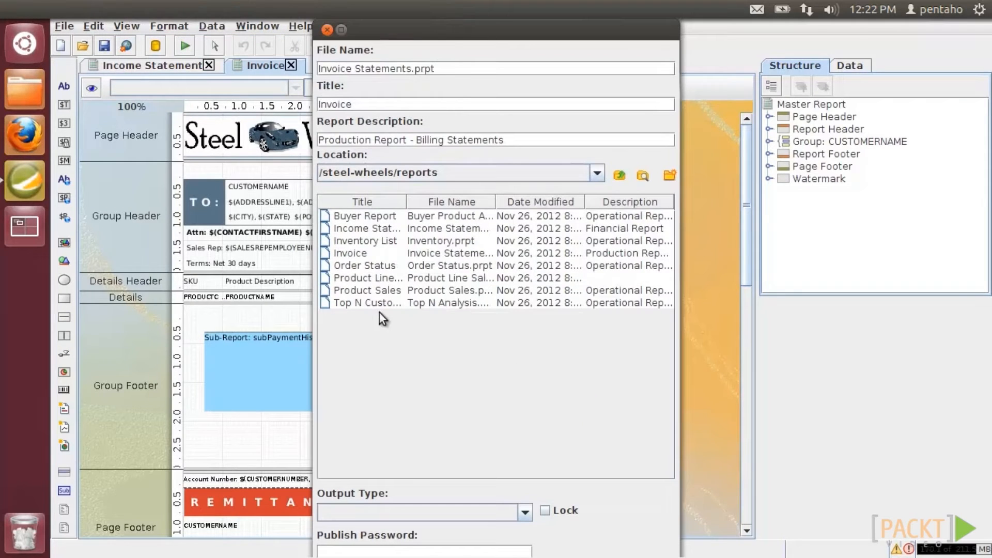
drag(414, 24, 426, 51)
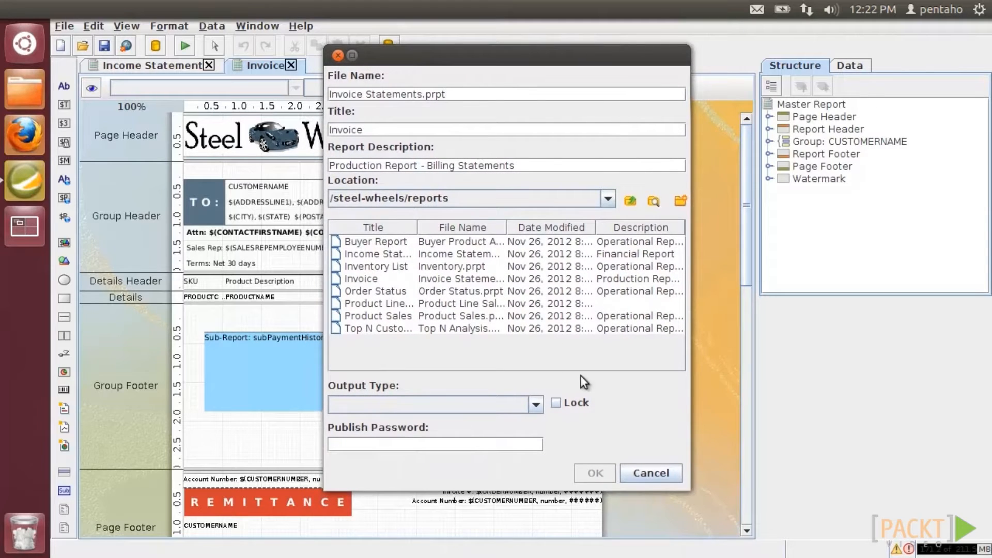
click(645, 474)
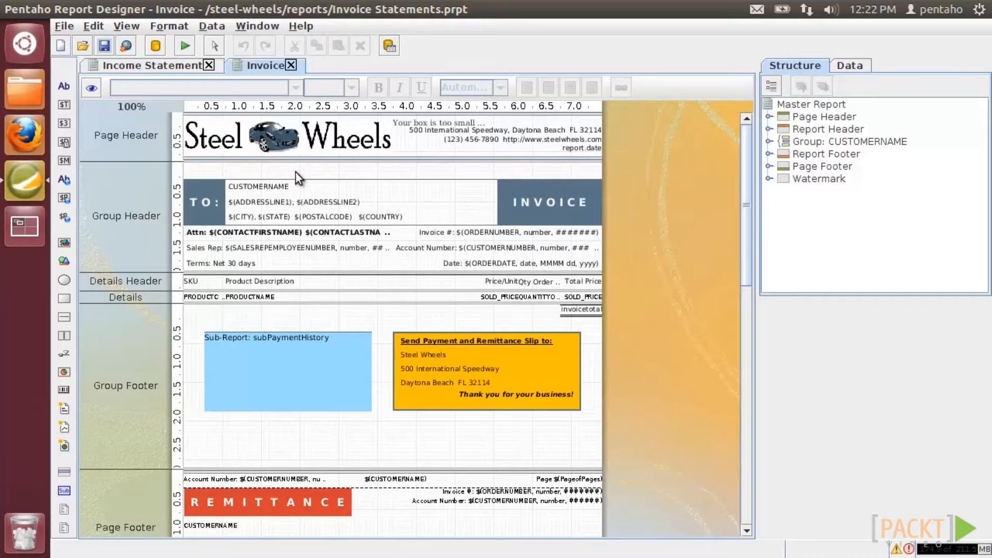
- Preview the Income Statement report, then run it as PDF
click(172, 69)
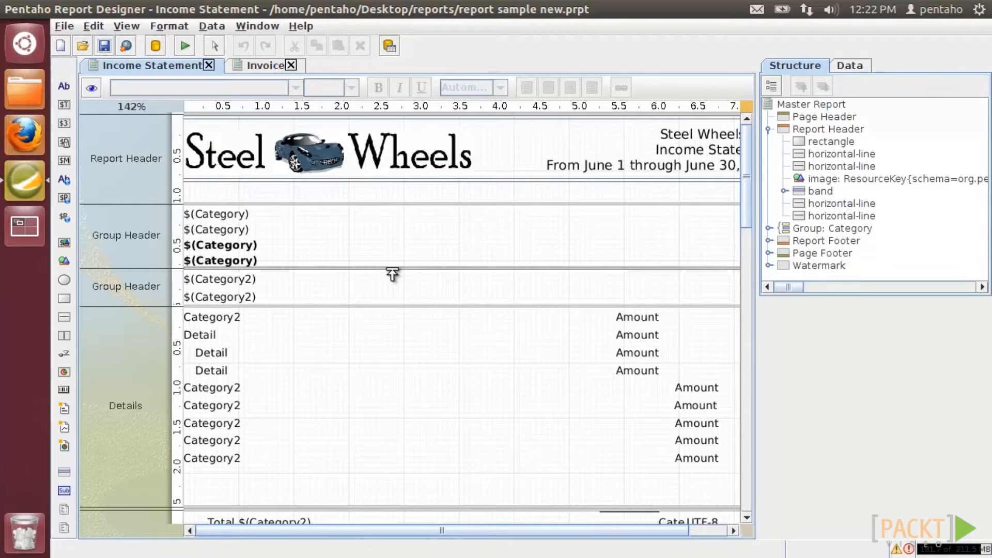
click(95, 92)
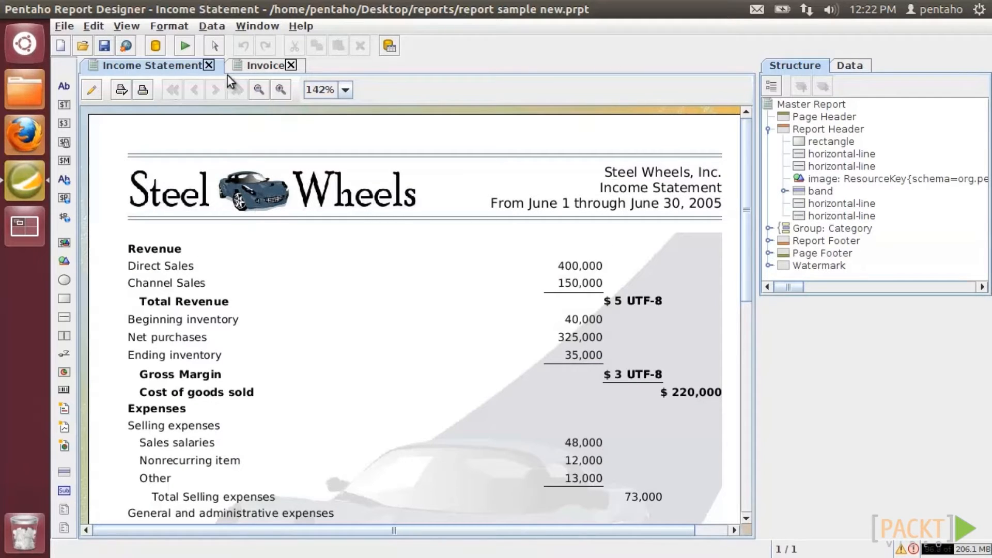
click(186, 47)
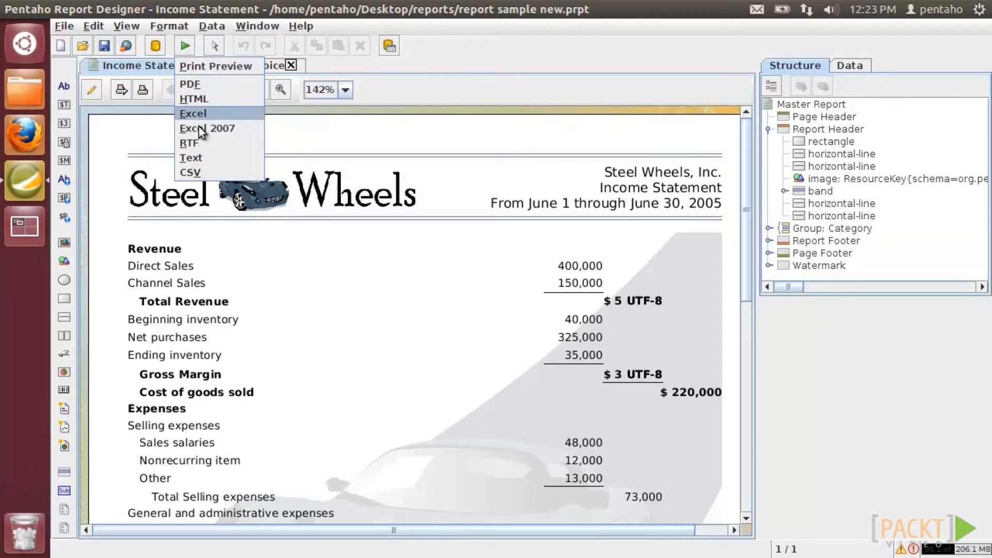
click(200, 86)
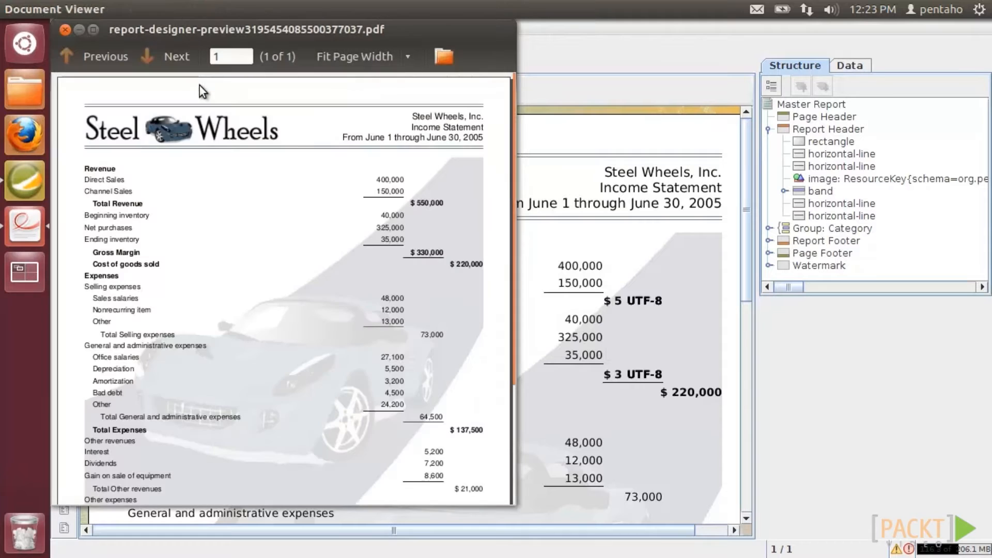
- Move the Income Statement PDF preview window aside to reveal the designer
drag(253, 31, 668, 46)
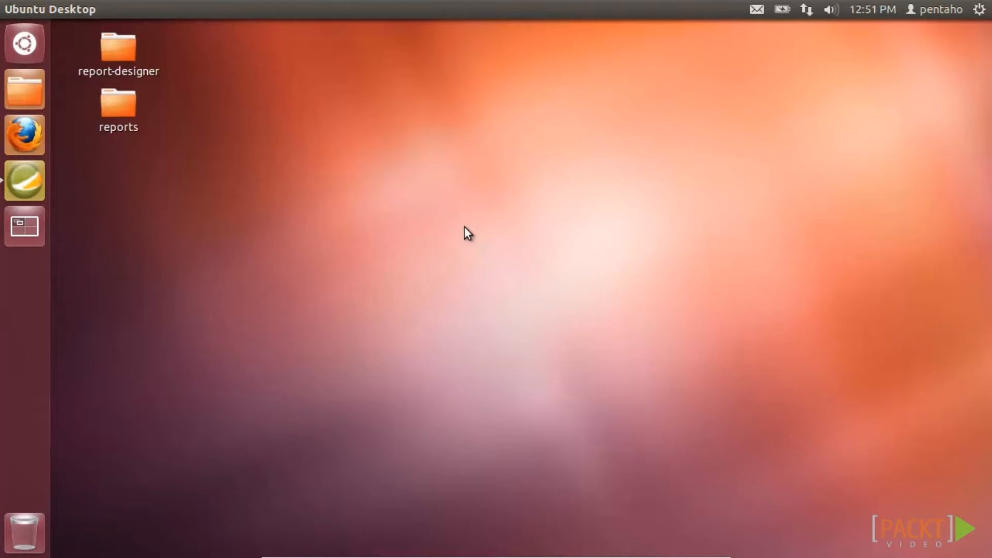
- Start the Report Wizard with the Cobalt template and Sample Query data, reaching the Layout Step
click(23, 181)
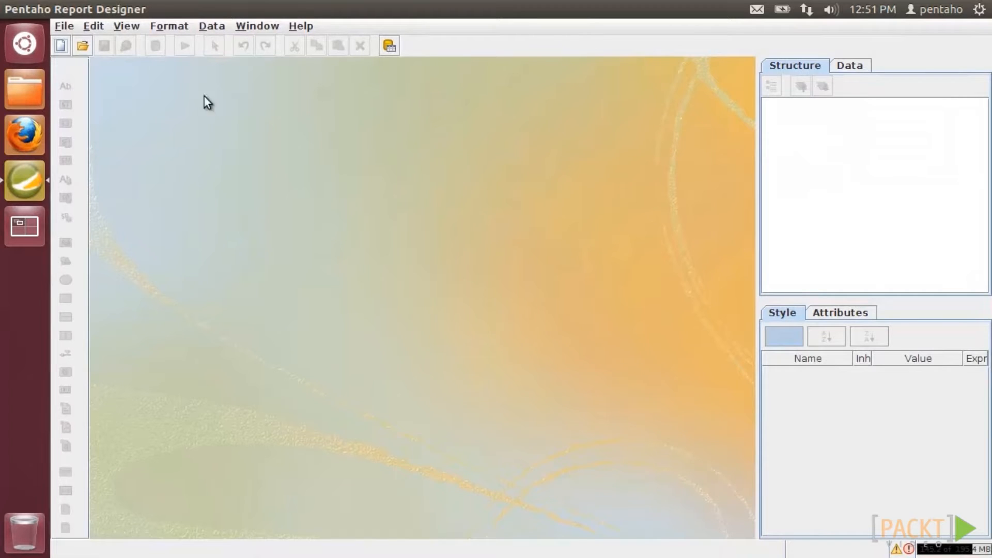
click(66, 26)
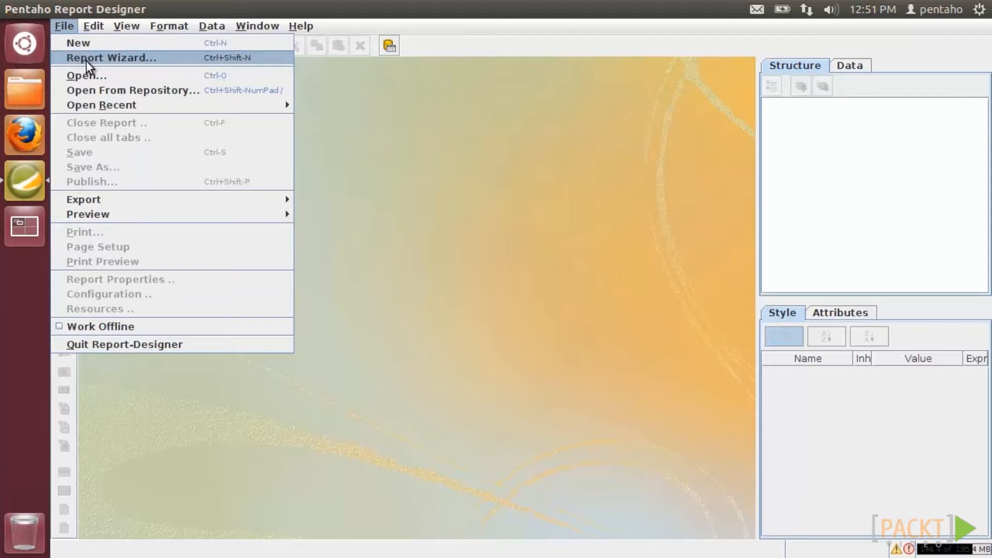
click(86, 58)
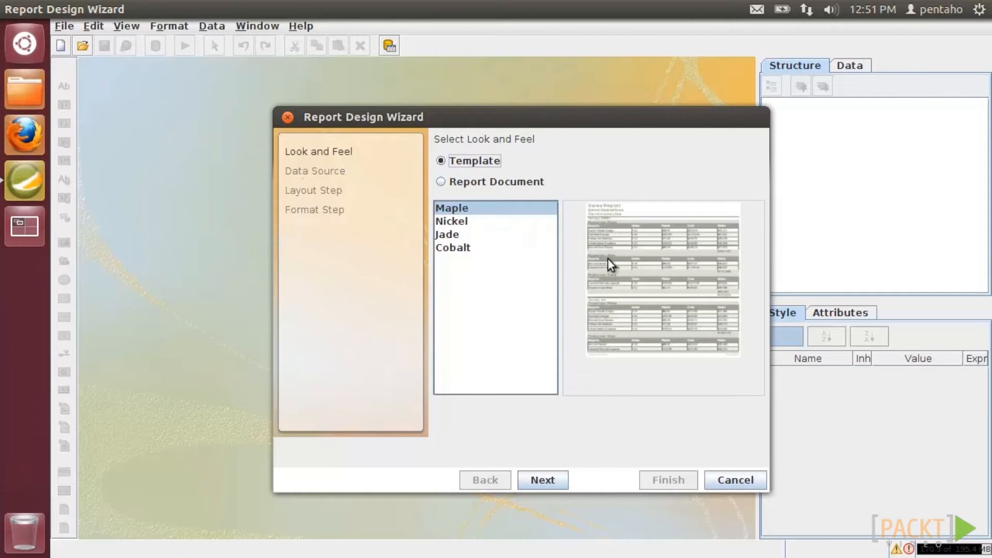
click(462, 220)
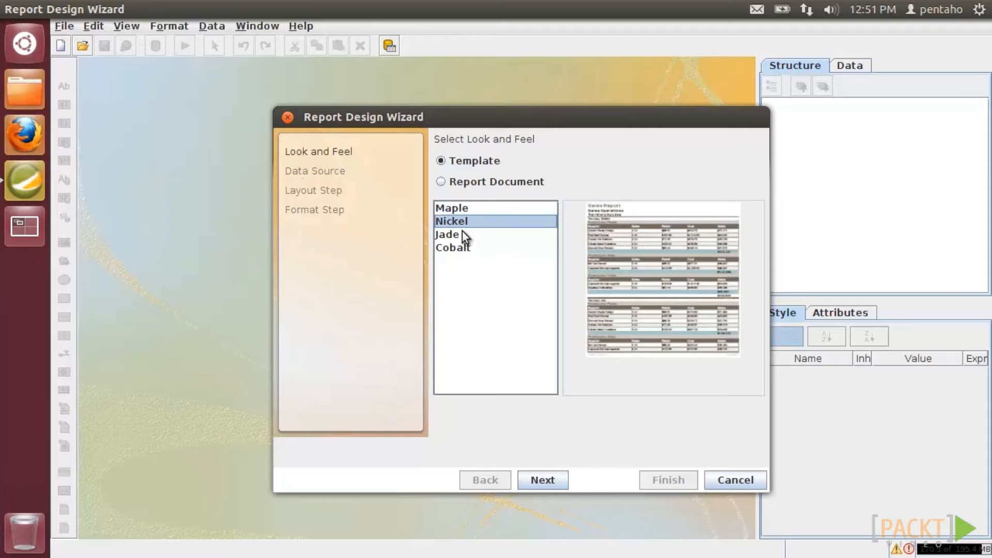
click(462, 233)
click(463, 249)
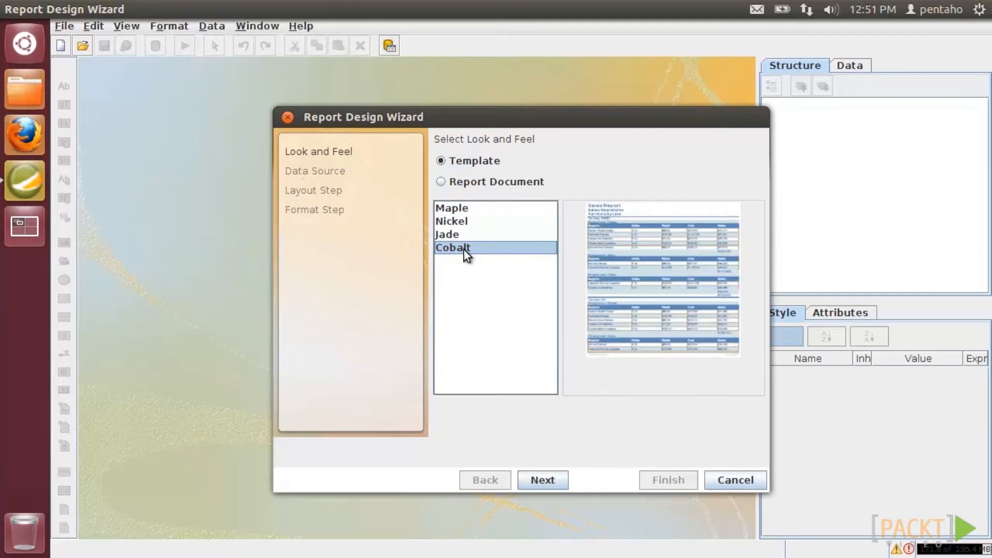
click(547, 485)
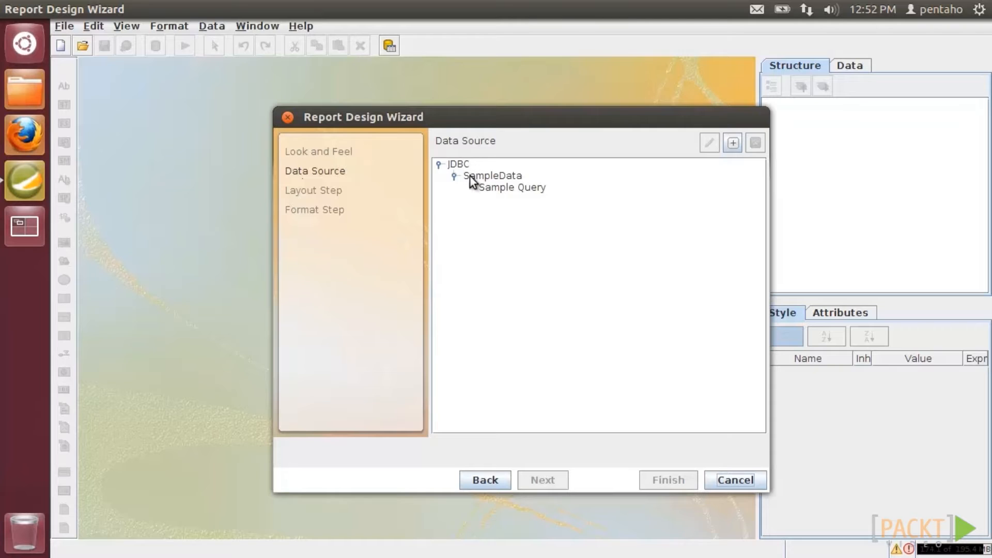
click(498, 190)
click(544, 478)
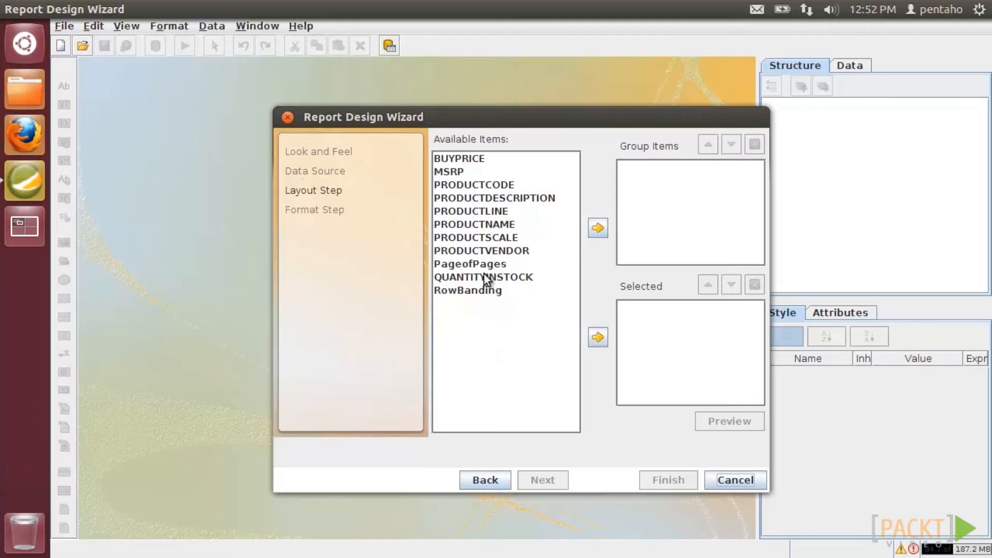
- Make PRODUCTVENDOR the group item, select PRODUCTCODE, PRODUCTNAME, QUANTITYINSTOCK and BUYPRICE as fields, and continue
click(483, 251)
click(597, 228)
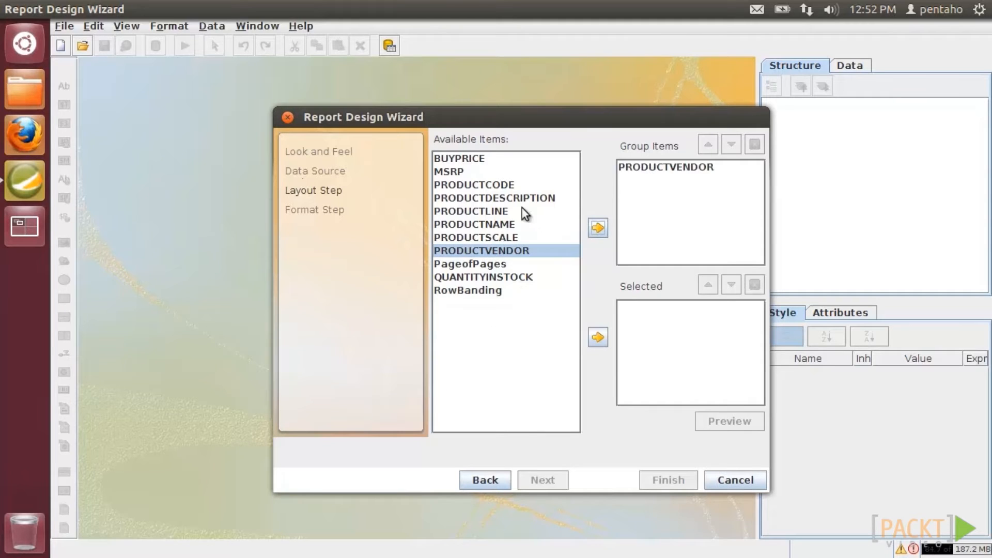
click(516, 185)
click(597, 336)
click(507, 224)
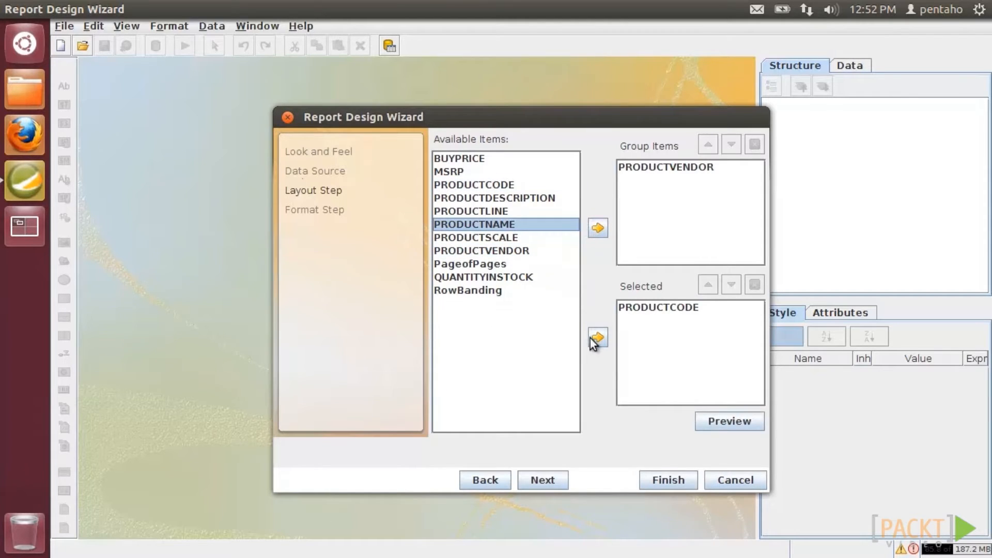
click(597, 337)
click(521, 278)
click(598, 337)
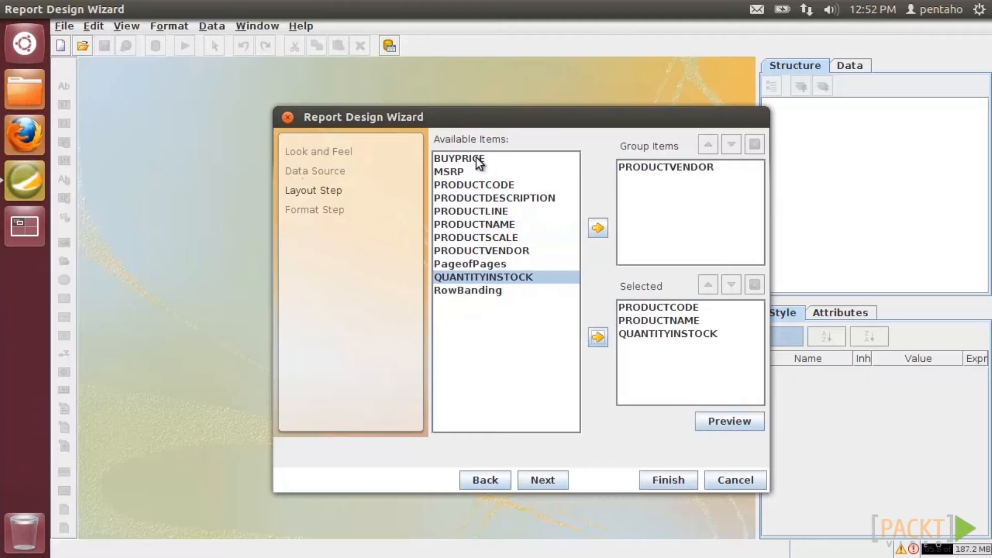
click(465, 159)
click(597, 337)
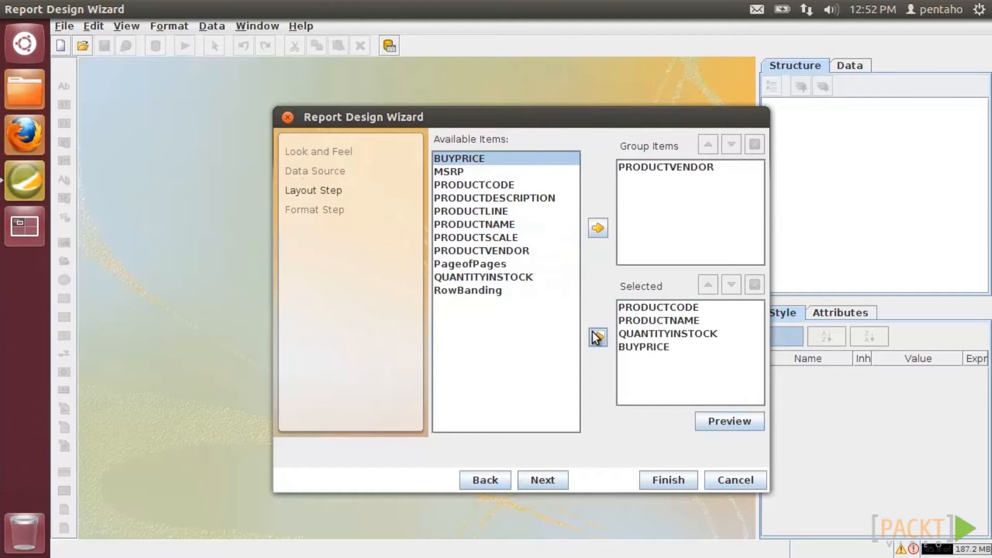
click(547, 479)
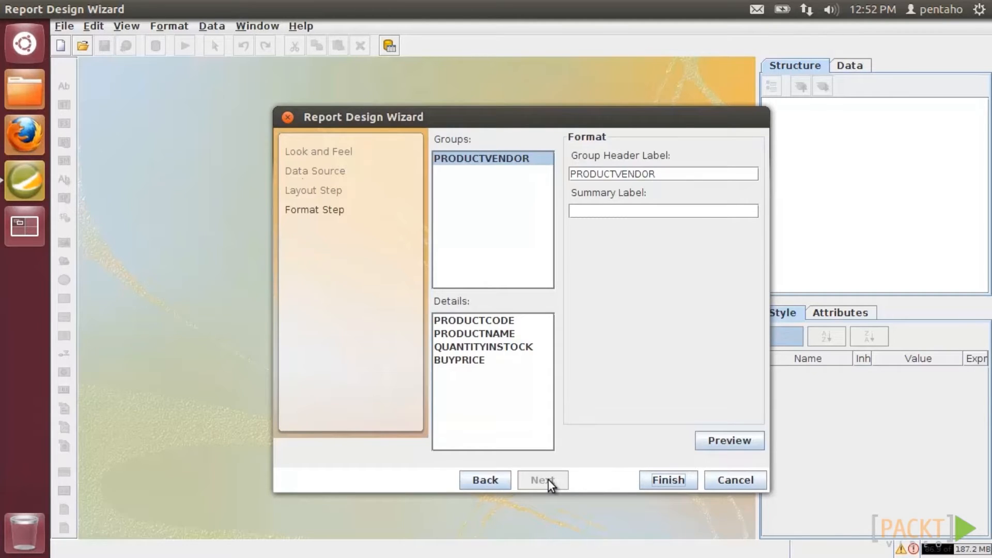
- Label the group header 'Product:' and rename PRODUCTCODE to Code, centred, fixed width about 14%
double_click(625, 174)
text(Product:)
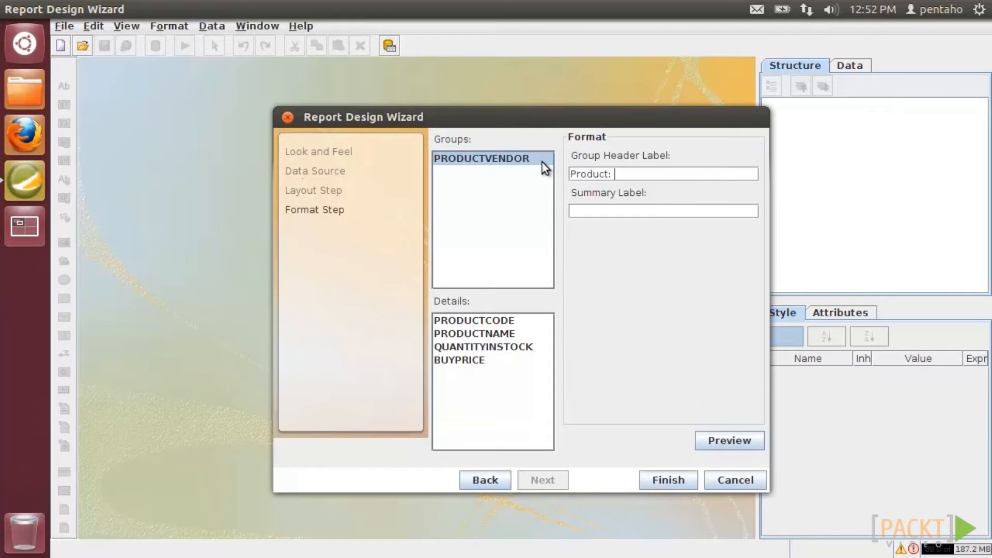
click(507, 318)
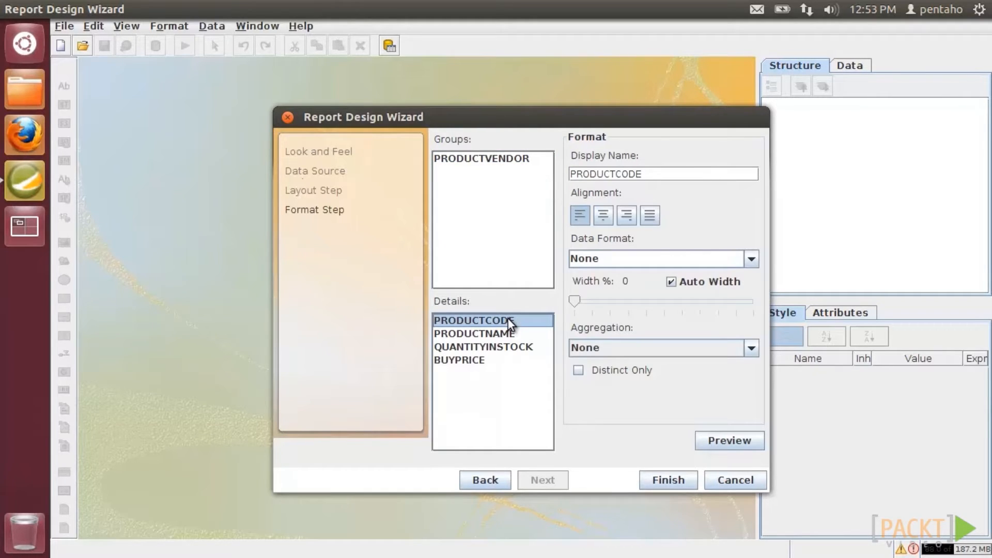
double_click(648, 173)
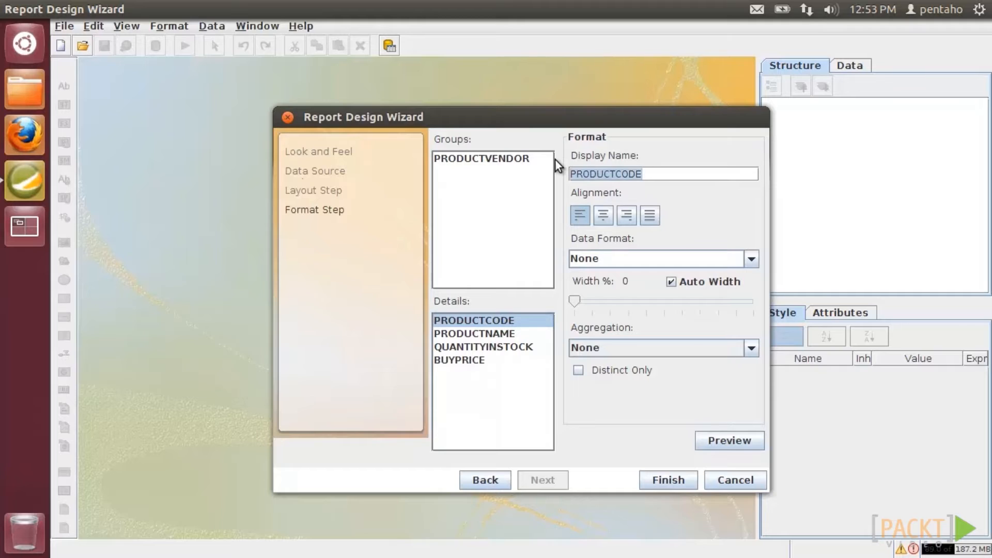
text(Code)
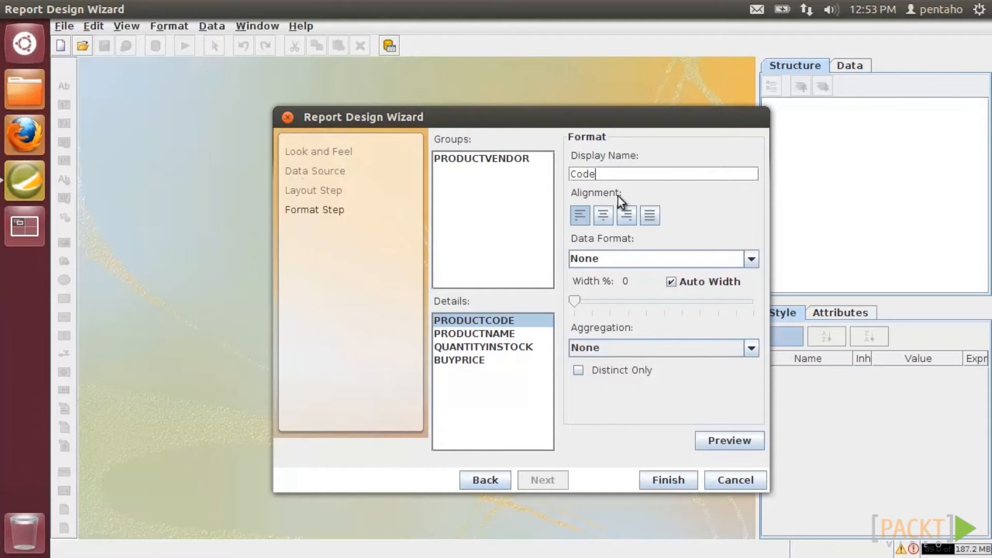
click(604, 214)
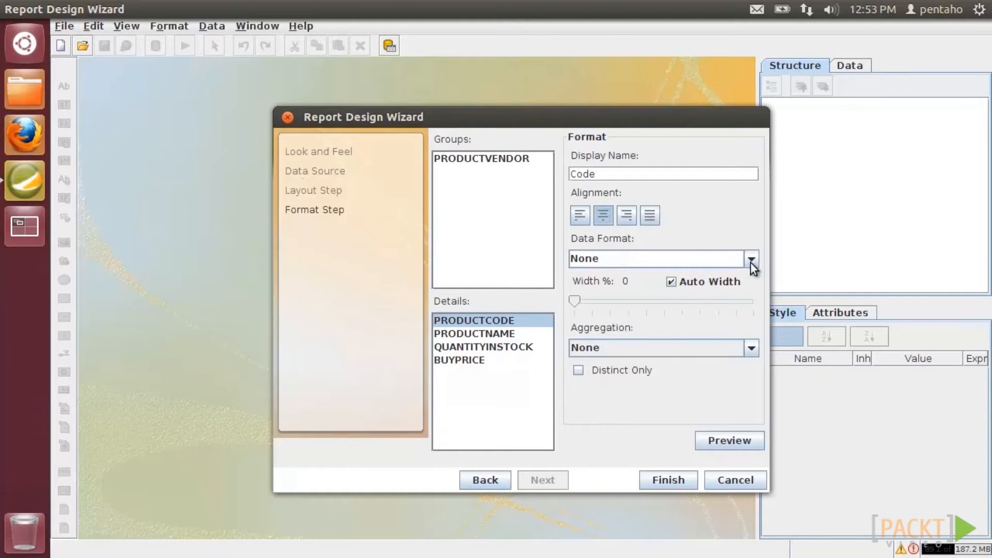
click(671, 282)
drag(574, 300, 603, 305)
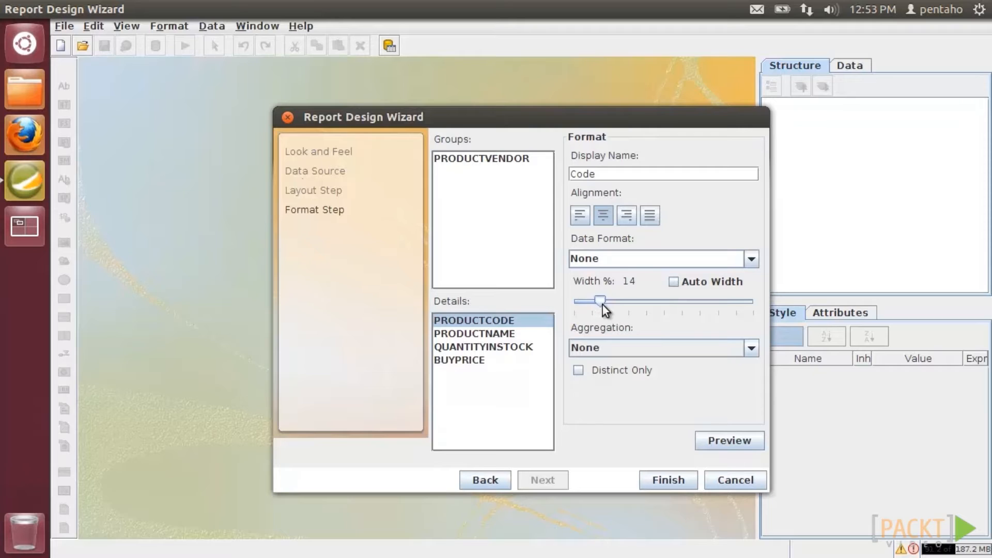
click(755, 349)
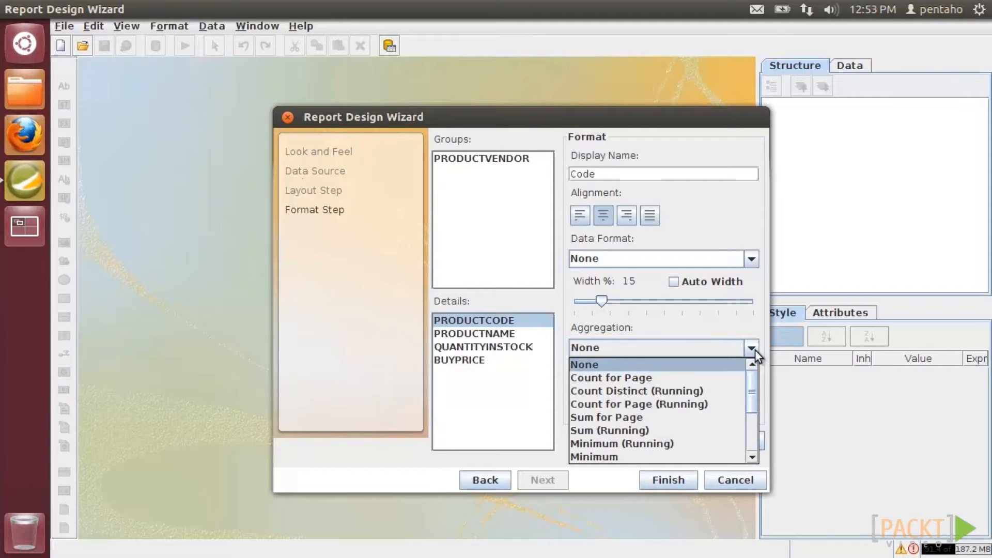
click(755, 349)
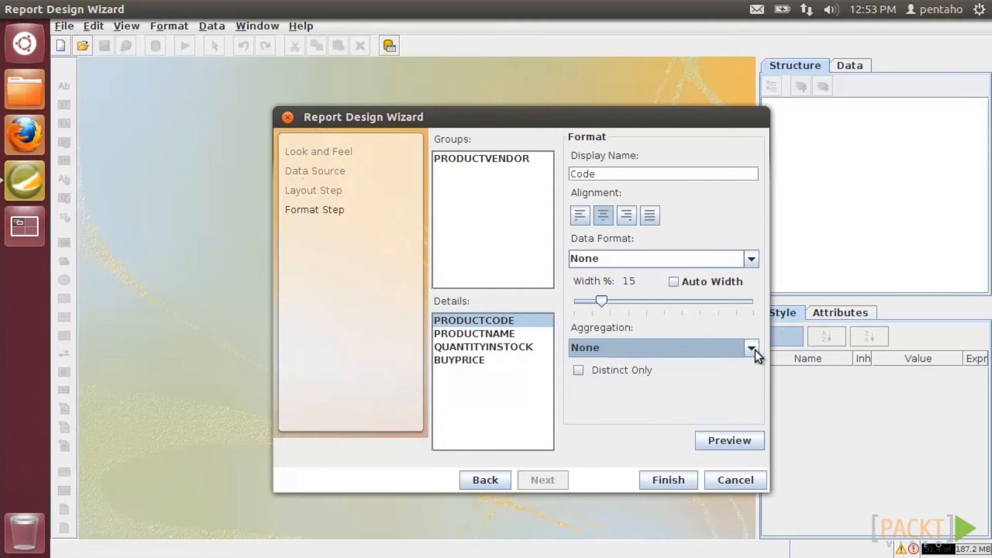
- Rename PRODUCTNAME to Name and QUANTITYINSTOCK to Stock with #,###;(#,###) format and fixed width
click(514, 337)
double_click(657, 173)
text(Name)
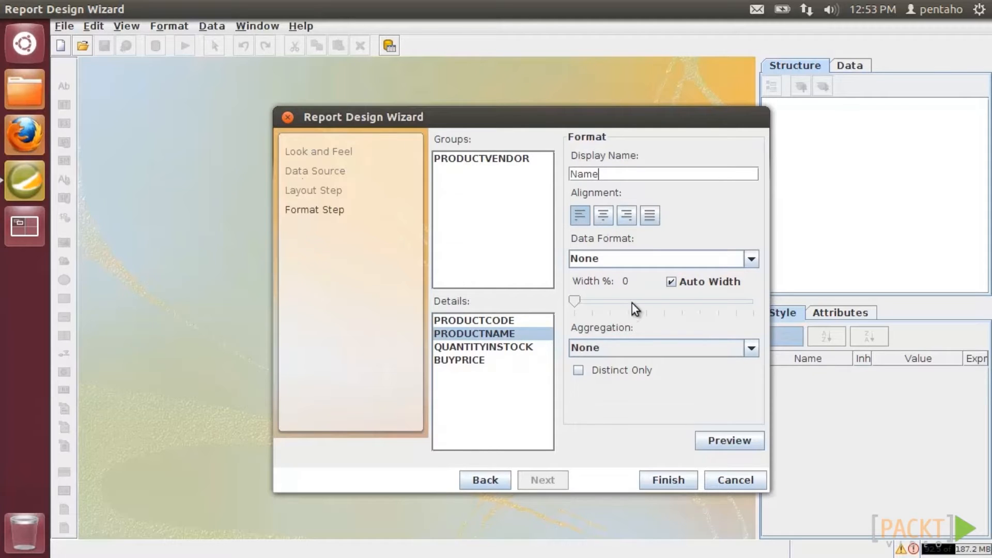
click(521, 343)
double_click(620, 174)
text(Stock)
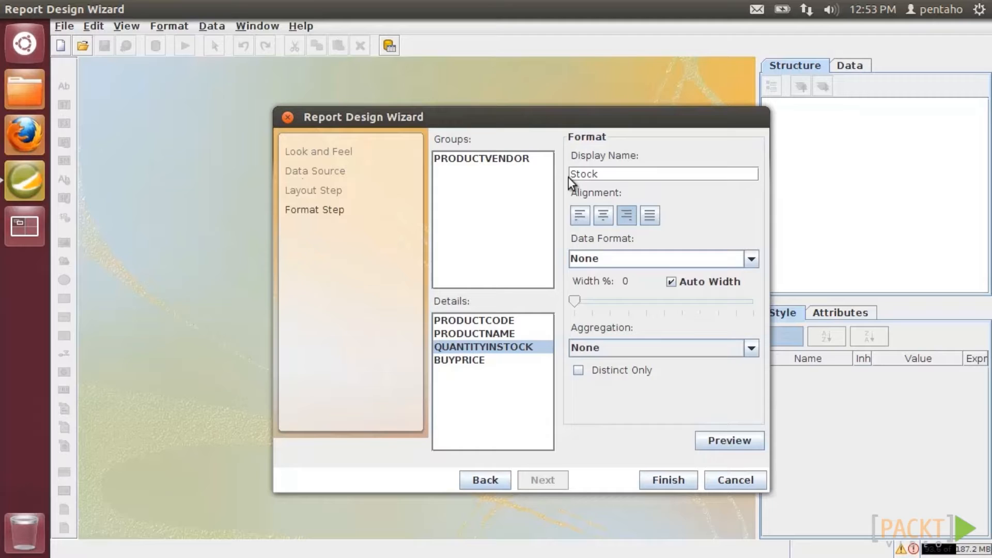
click(733, 259)
click(671, 289)
click(673, 281)
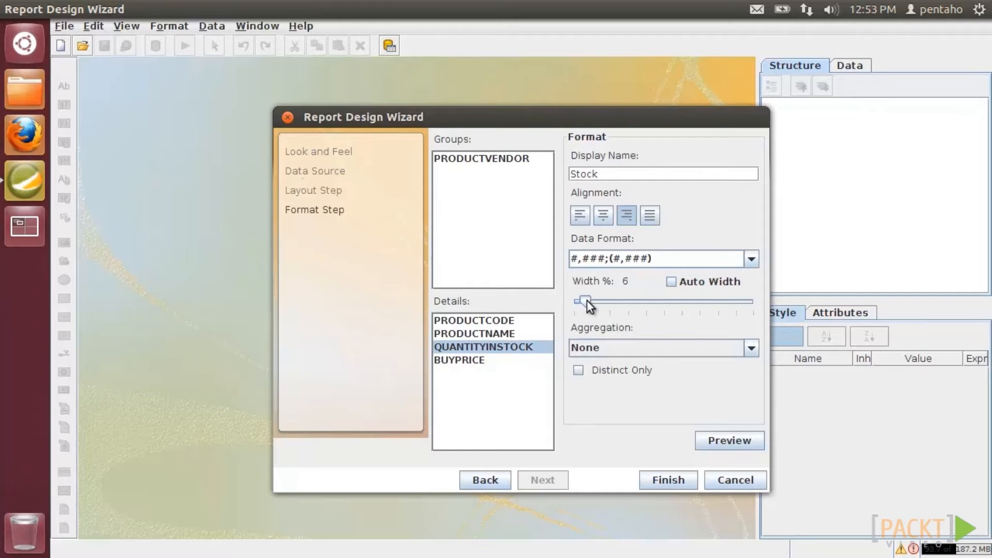
drag(586, 301, 601, 306)
- Rename BUYPRICE to Price with currency format and about 15% fixed width, then finish the wizard
click(491, 360)
drag(642, 174, 567, 174)
text(Price)
click(751, 258)
click(667, 333)
click(671, 281)
drag(575, 300, 604, 306)
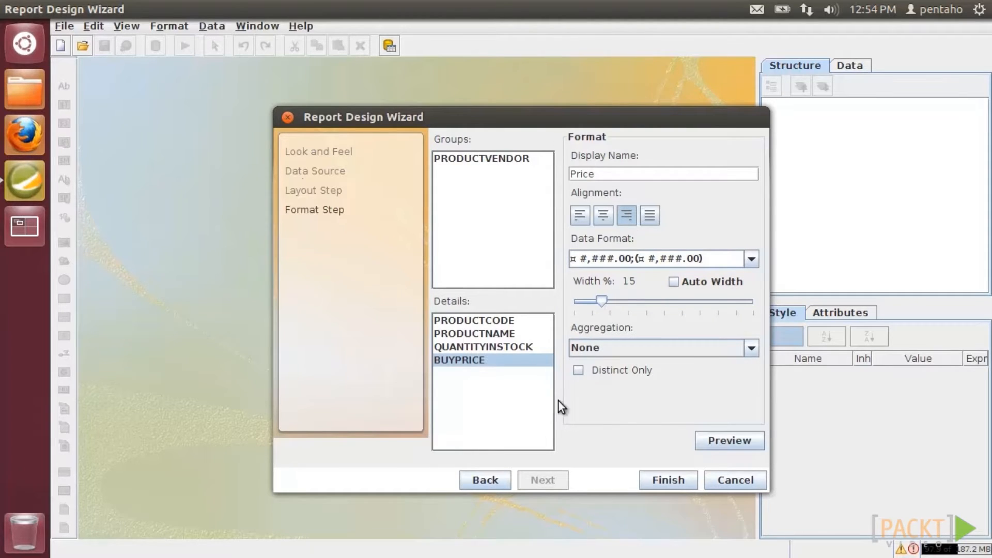
click(658, 473)
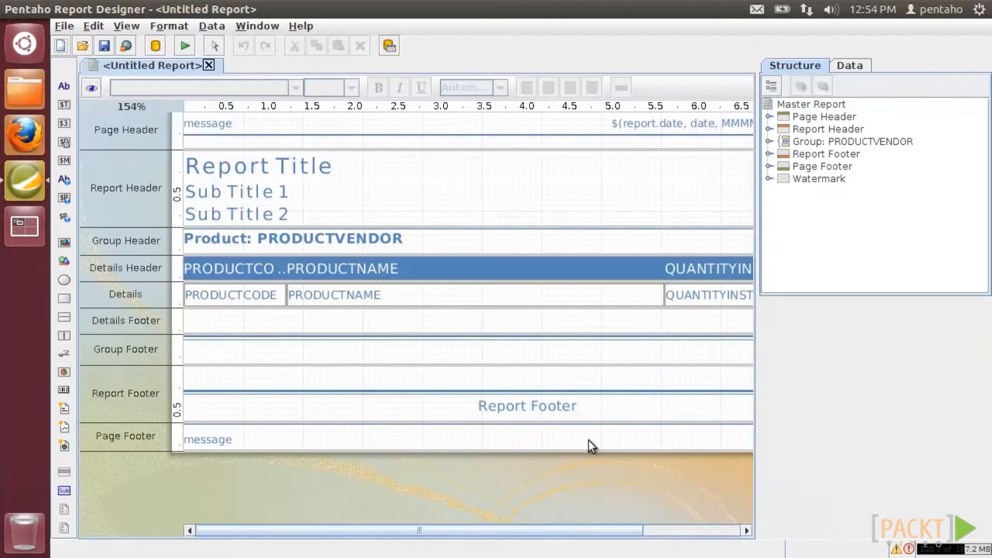
- Change the Report Title text to 'My First Report'
click(343, 164)
double_click(343, 164)
text(My First Report)
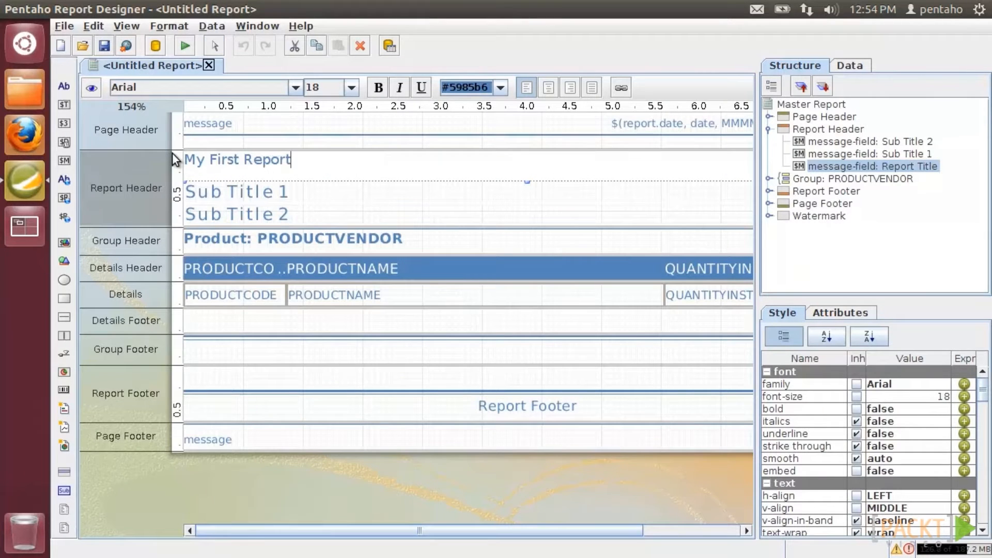
- Set Sub Title 1 to 'Pentaho Report Designer' and render the report as PDF
click(249, 196)
double_click(189, 187)
key(BackSpace)
text(Pentaho Report D)
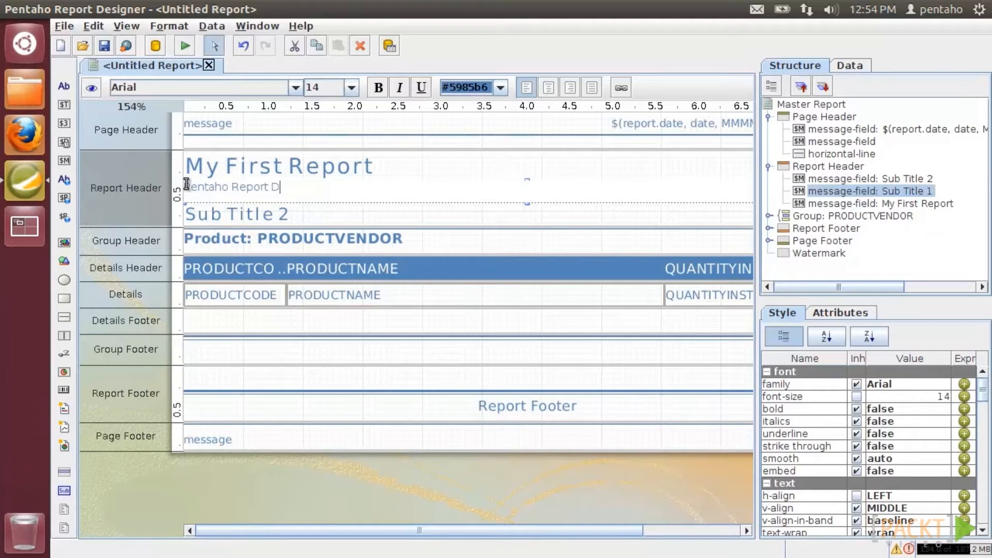
text(esigner)
click(196, 166)
click(181, 48)
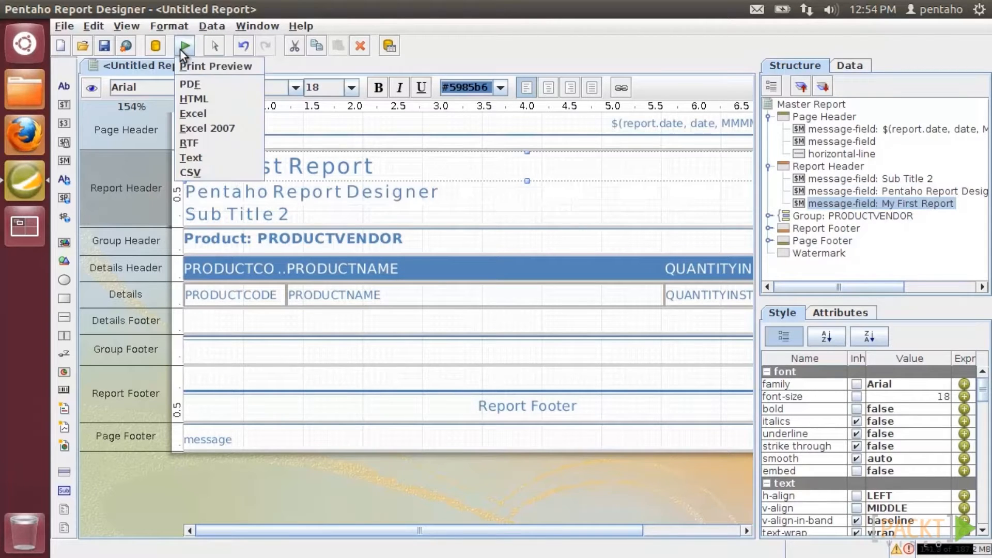
click(195, 84)
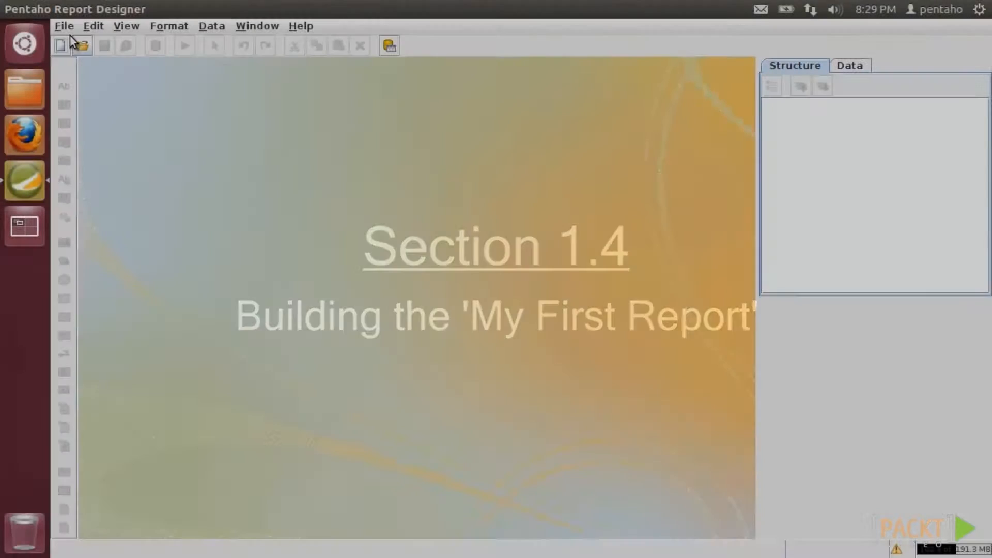
- Start a new blank report and right-click Data Sets in the Data panel
click(66, 27)
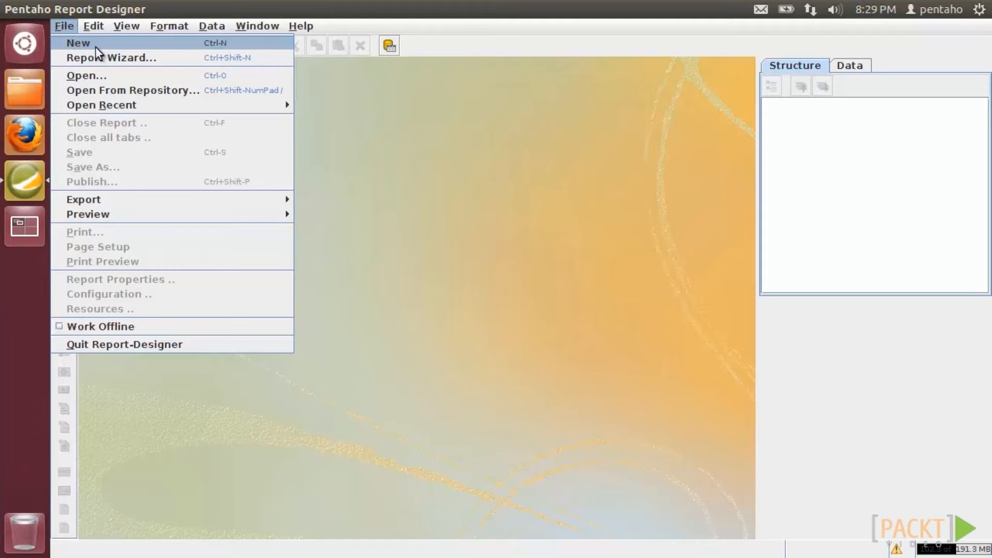
click(333, 152)
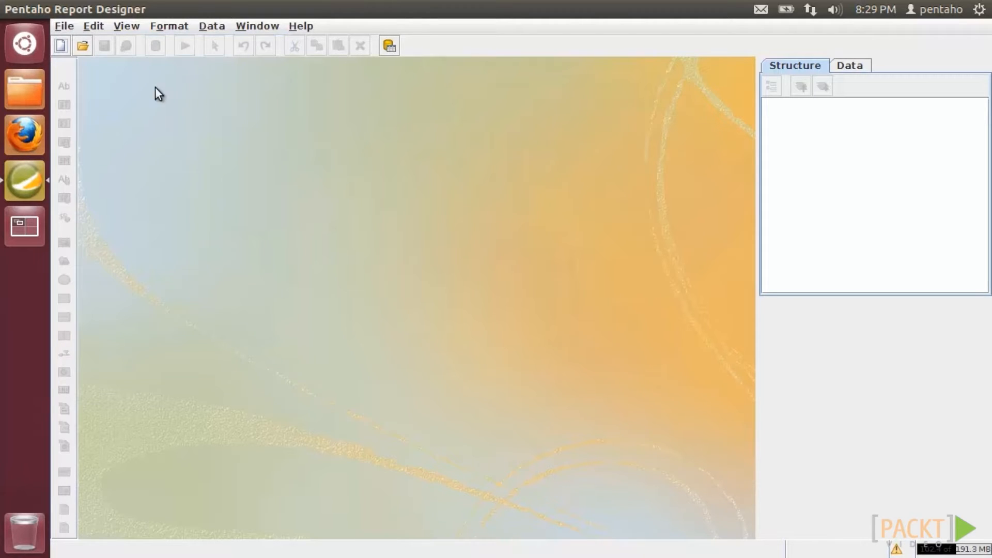
click(60, 47)
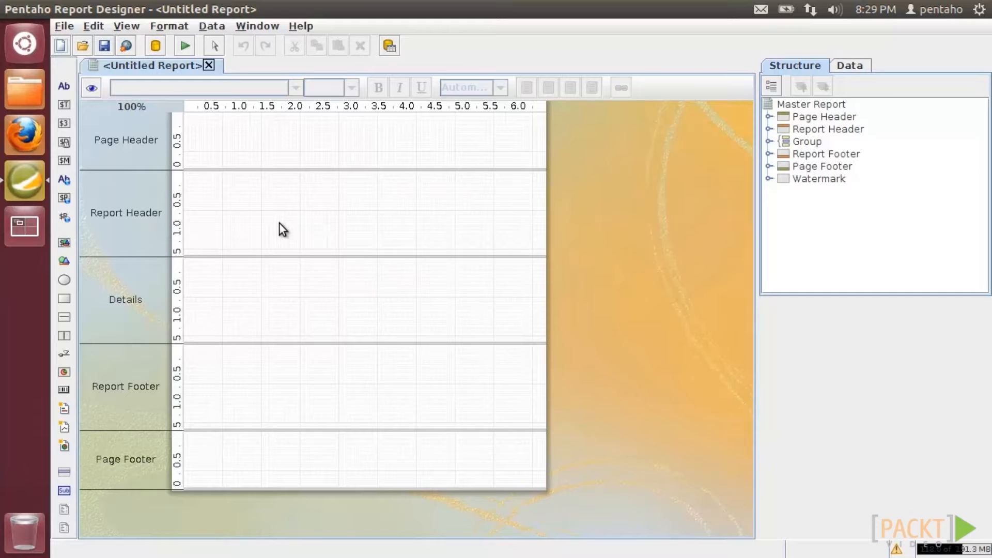
click(841, 66)
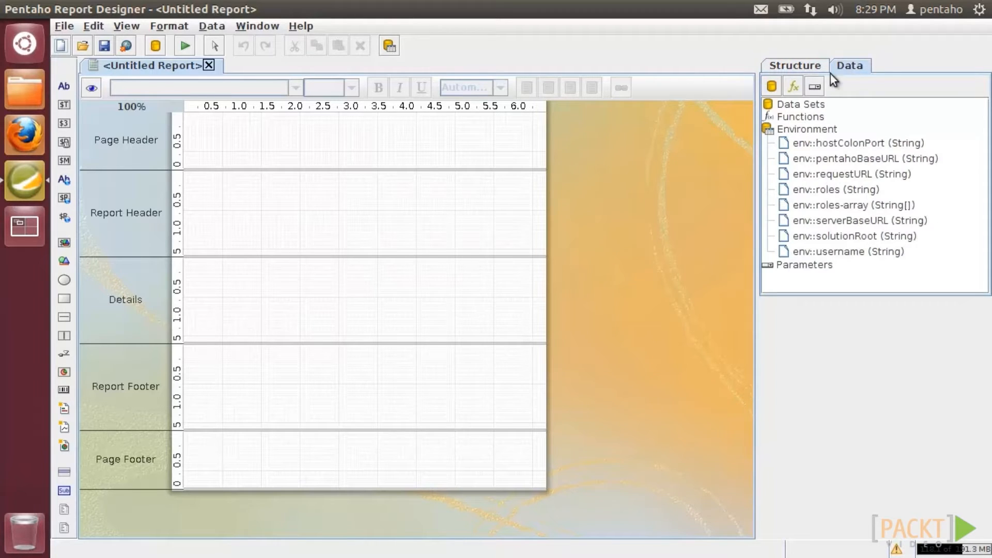
right_click(812, 107)
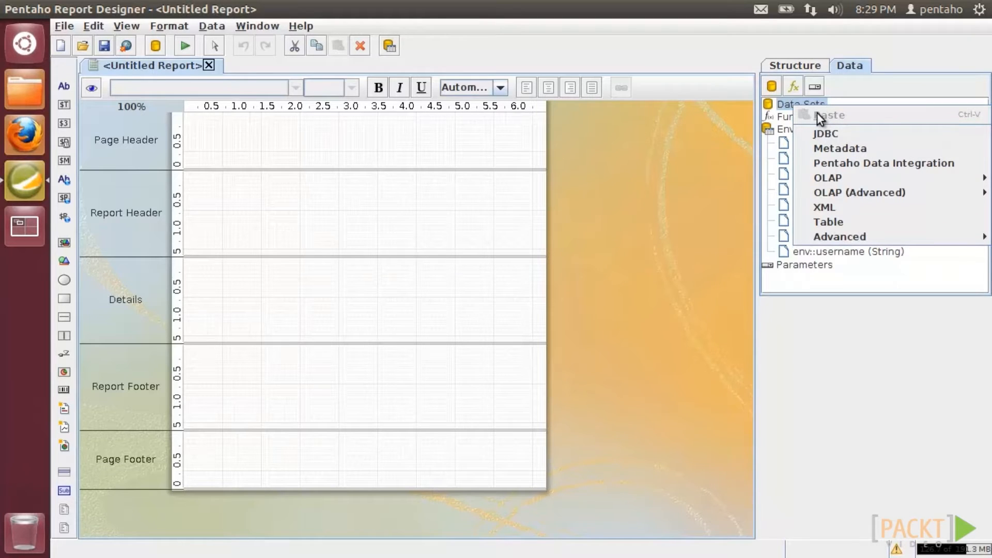
- Add a JDBC data set and select the SampleData connection
click(822, 135)
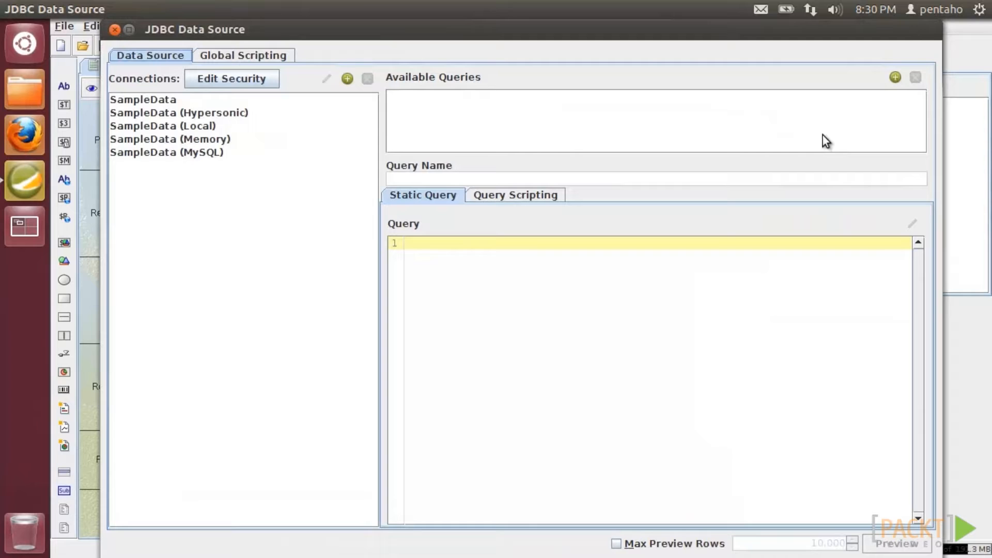
mouse_move(620, 28)
mouse_down()
mouse_move(624, 104)
mouse_move(624, 44)
mouse_up()
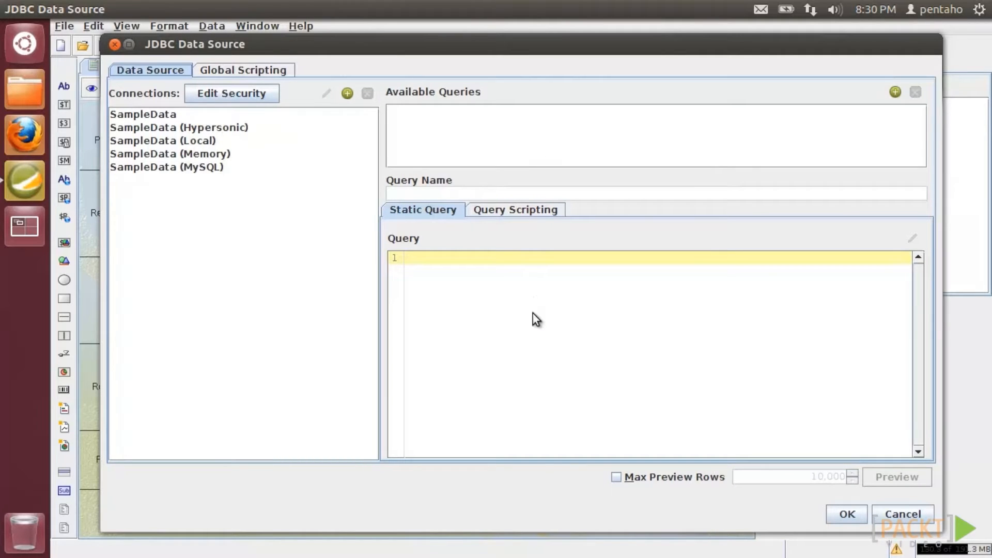
click(168, 115)
- Edit the SampleData connection, comparing Native (JDBC), ODBC and JNDI access, then open the Home folder
click(326, 93)
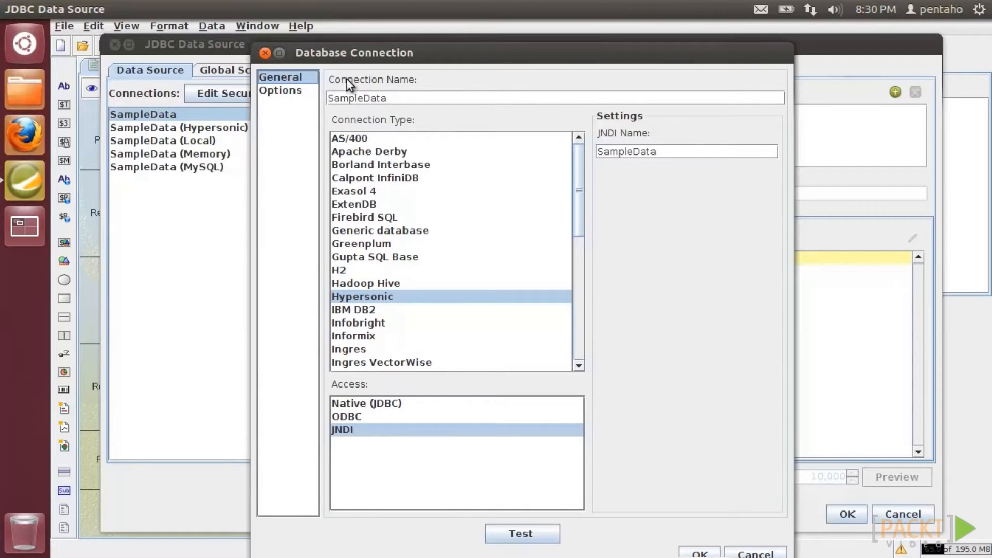
drag(377, 55, 385, 45)
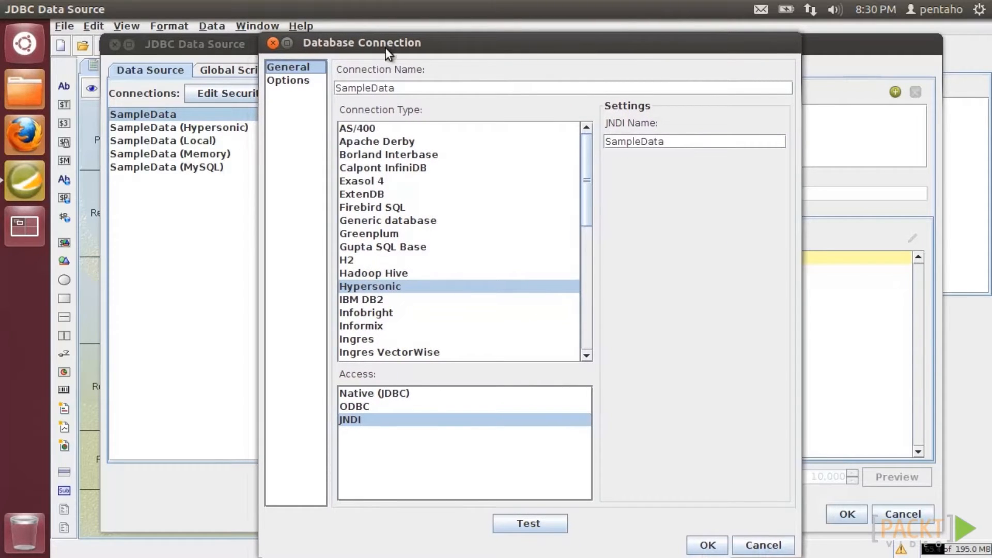
mouse_move(588, 173)
mouse_down()
mouse_move(588, 309)
mouse_move(589, 168)
mouse_up()
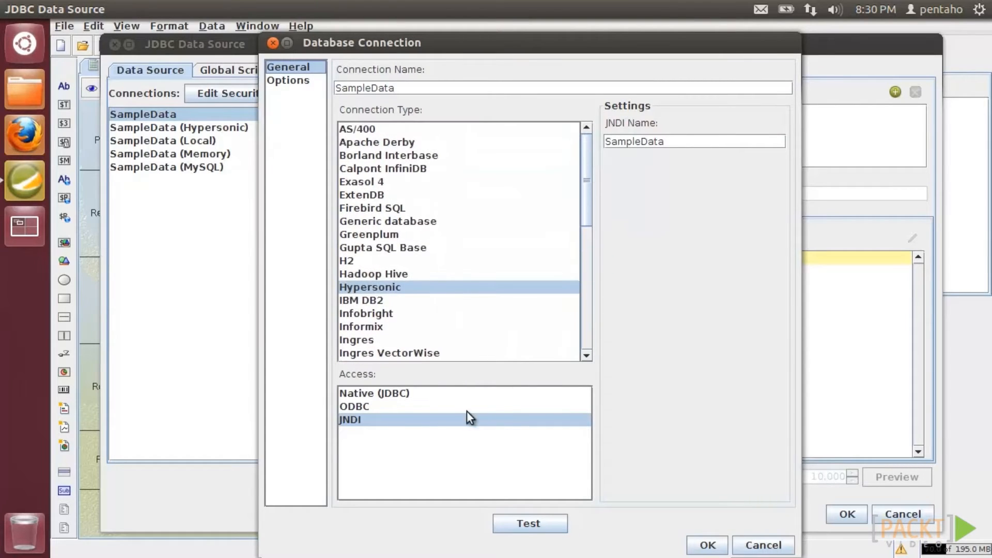
click(393, 395)
click(383, 412)
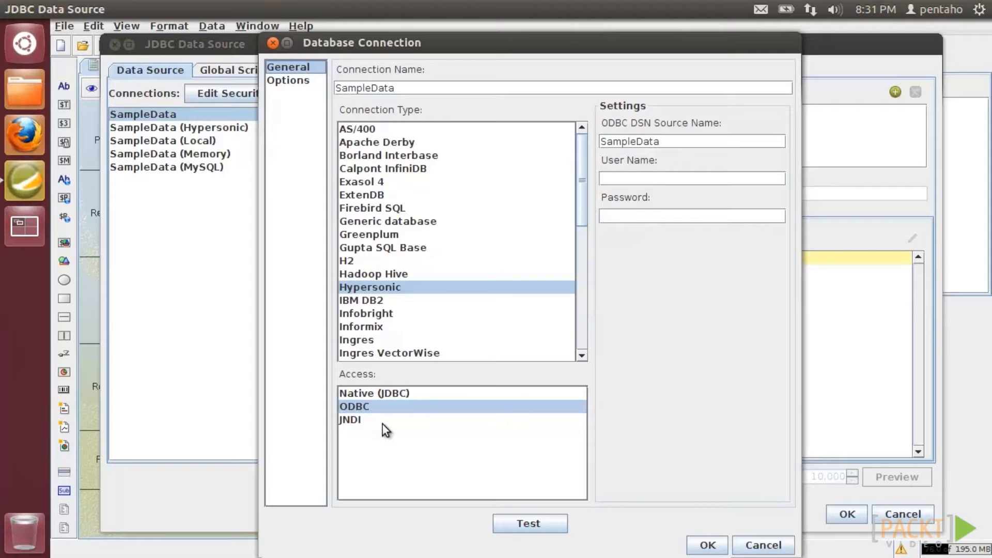
click(382, 423)
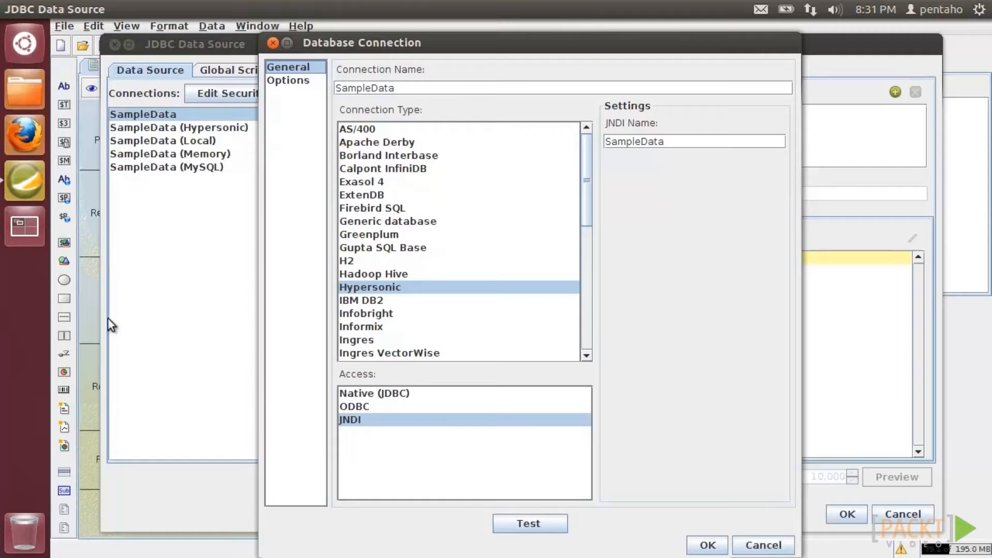
click(25, 90)
drag(160, 124, 225, 57)
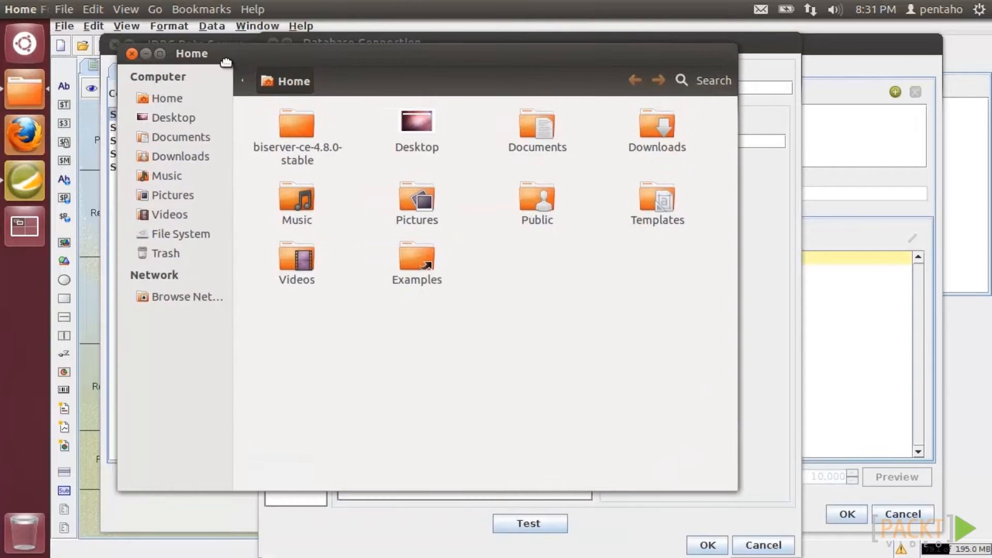
double_click(420, 119)
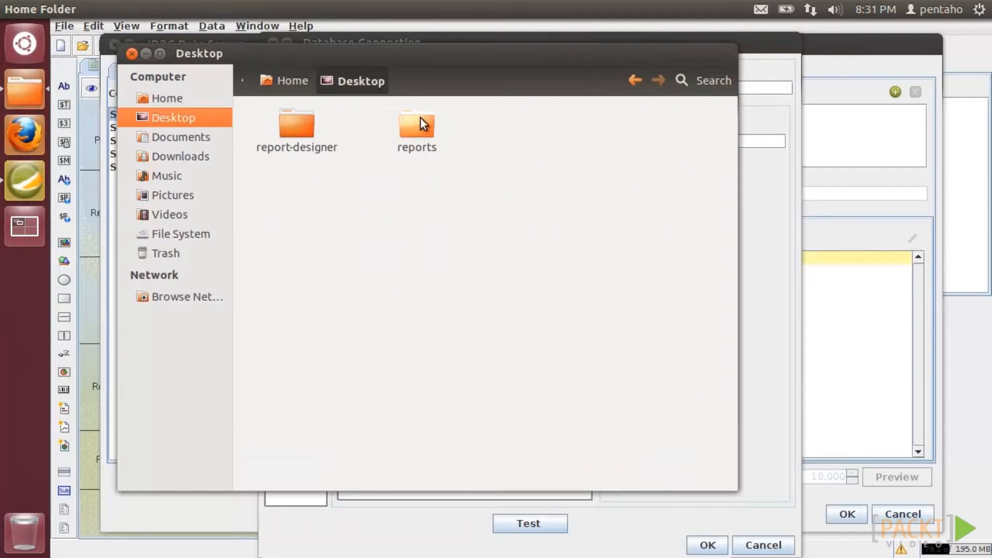
double_click(300, 122)
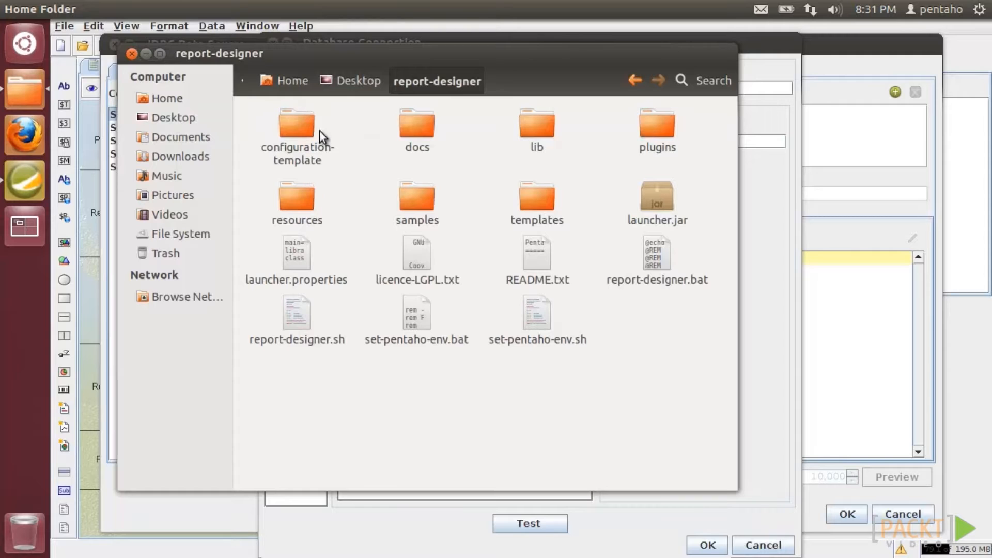
double_click(536, 130)
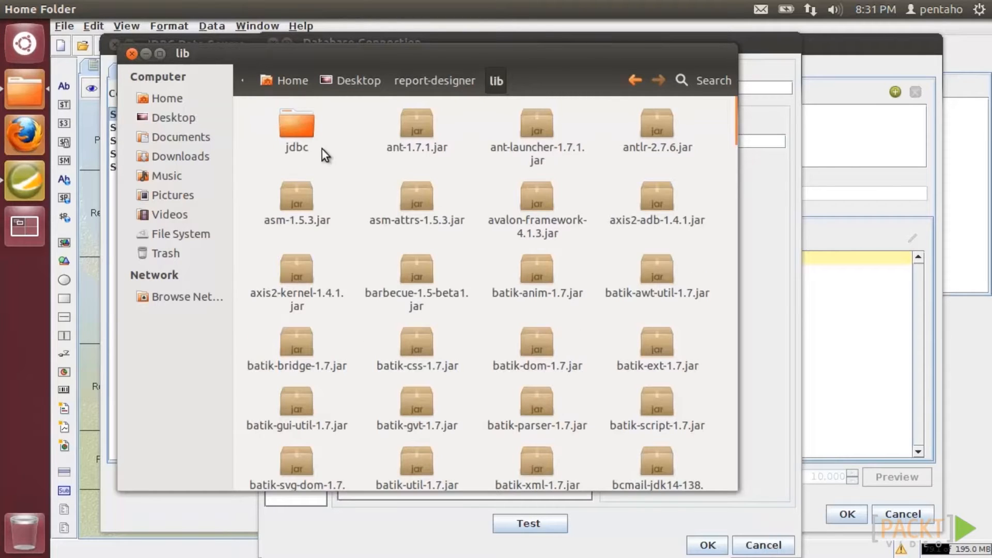
double_click(296, 128)
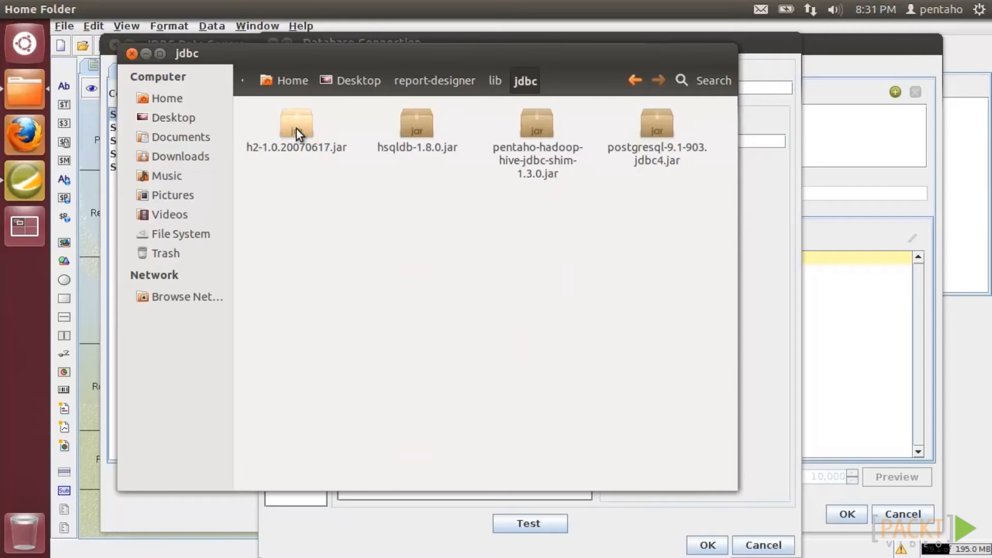
click(129, 53)
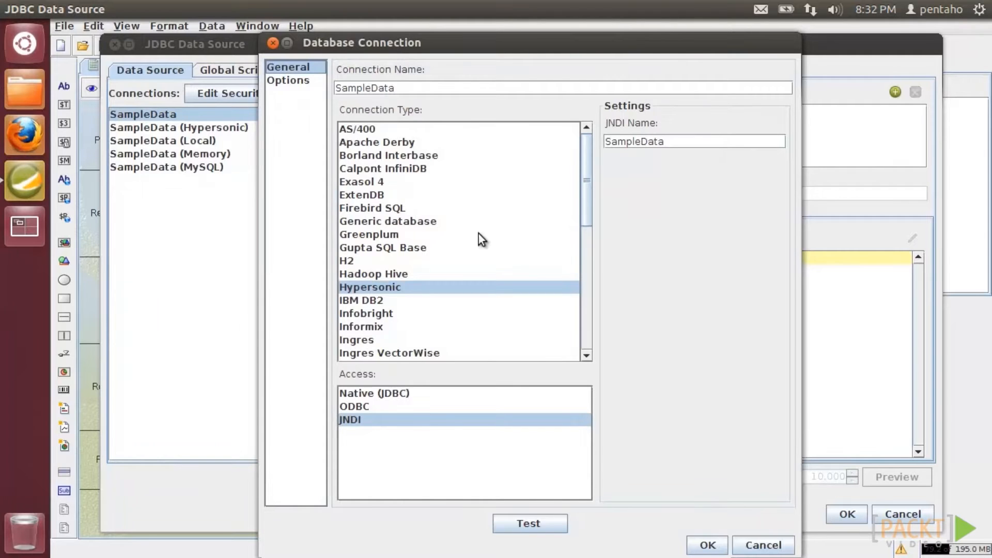
- Test the SampleData connection successfully and accept its settings
click(540, 522)
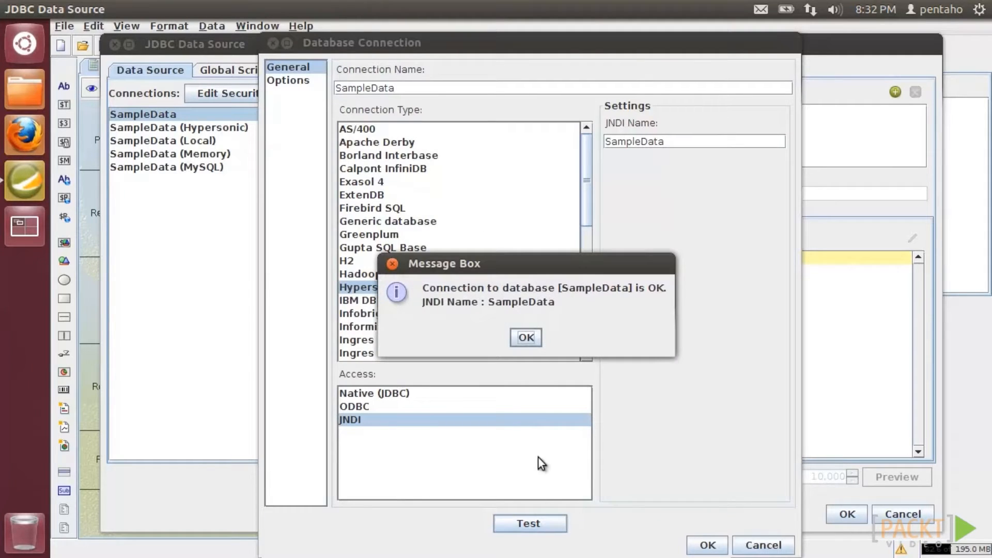
click(526, 337)
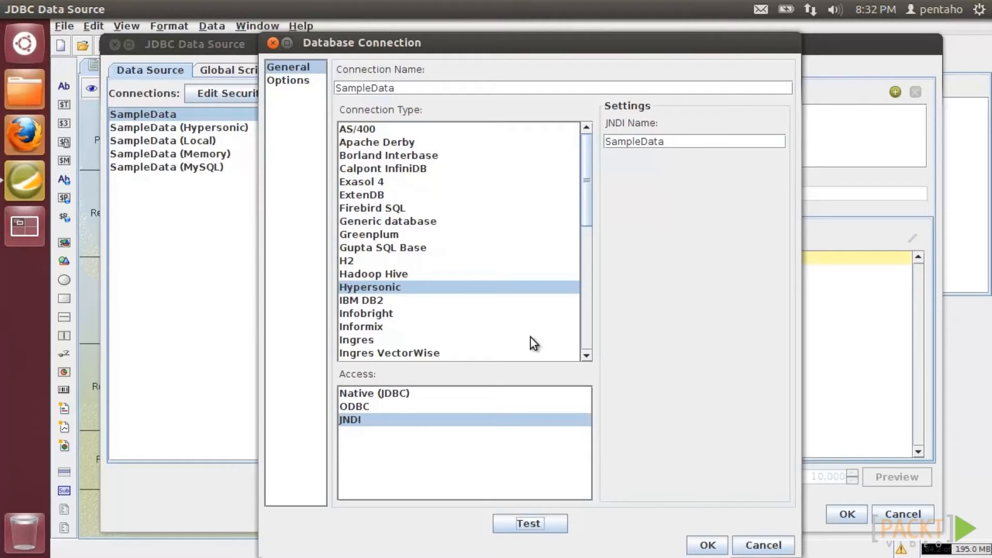
click(706, 545)
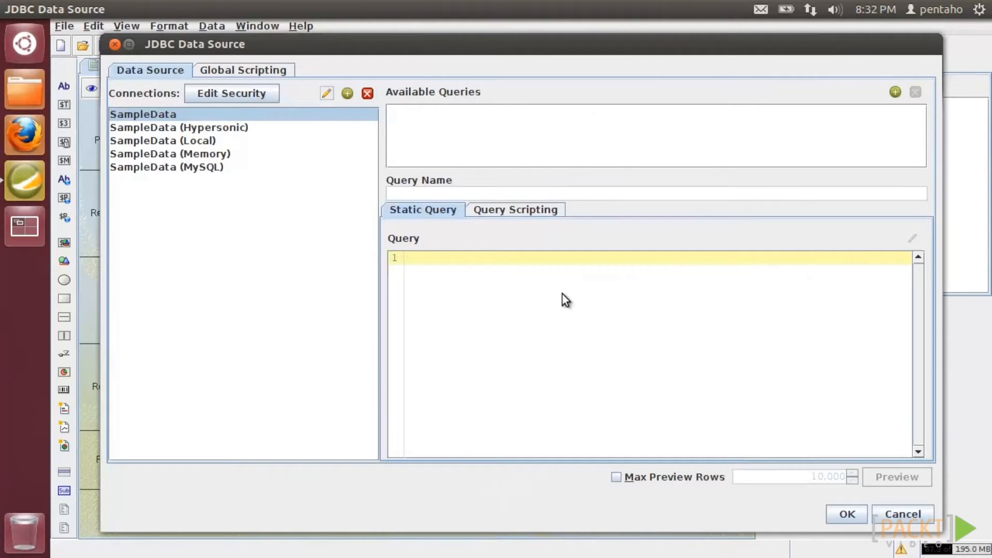
- Add a new query and name it 'My first query'
click(895, 92)
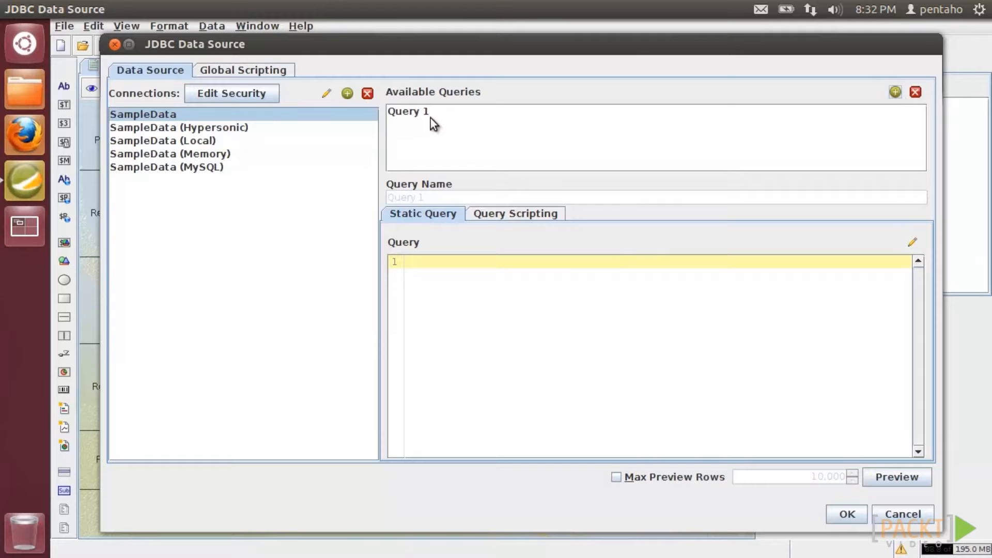
click(417, 115)
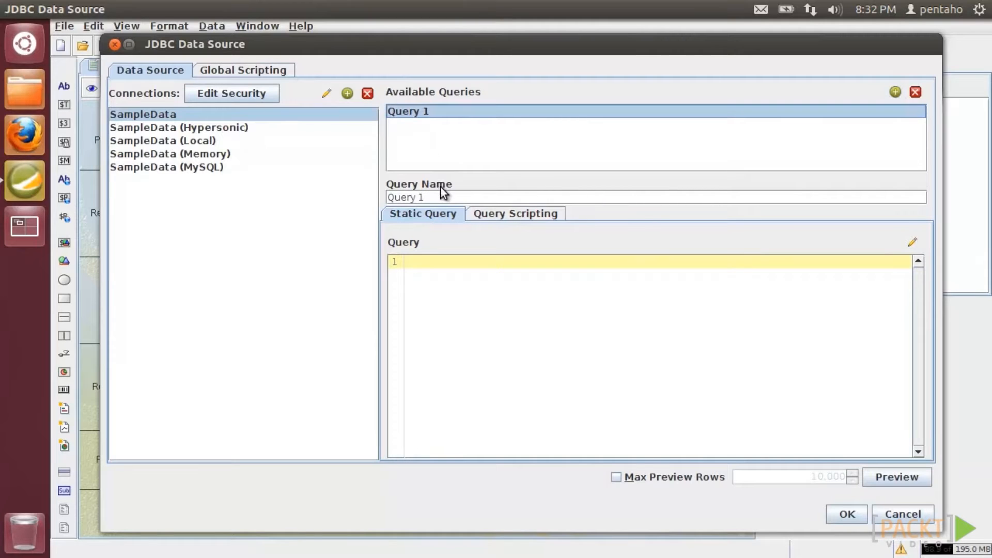
drag(445, 198, 361, 195)
text(My first query)
click(471, 274)
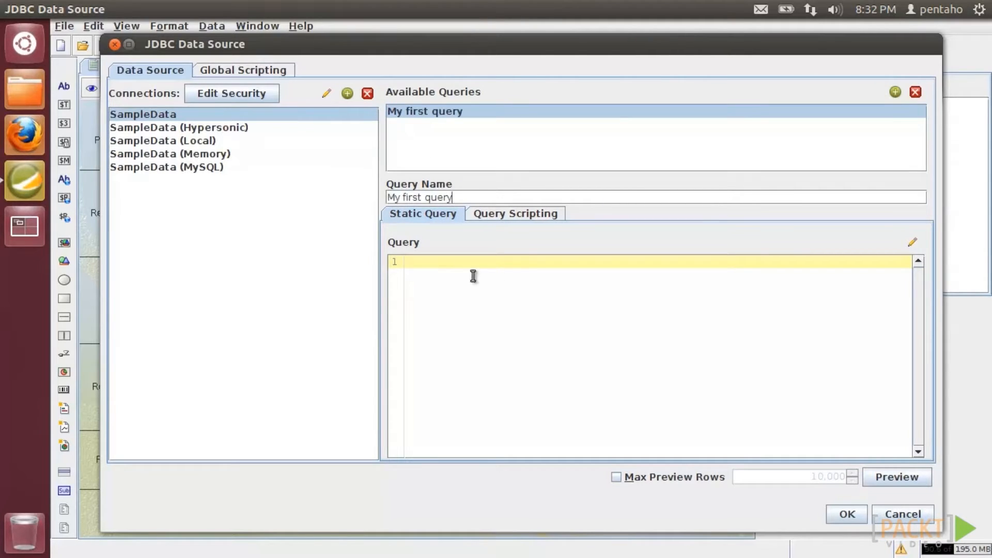
click(912, 242)
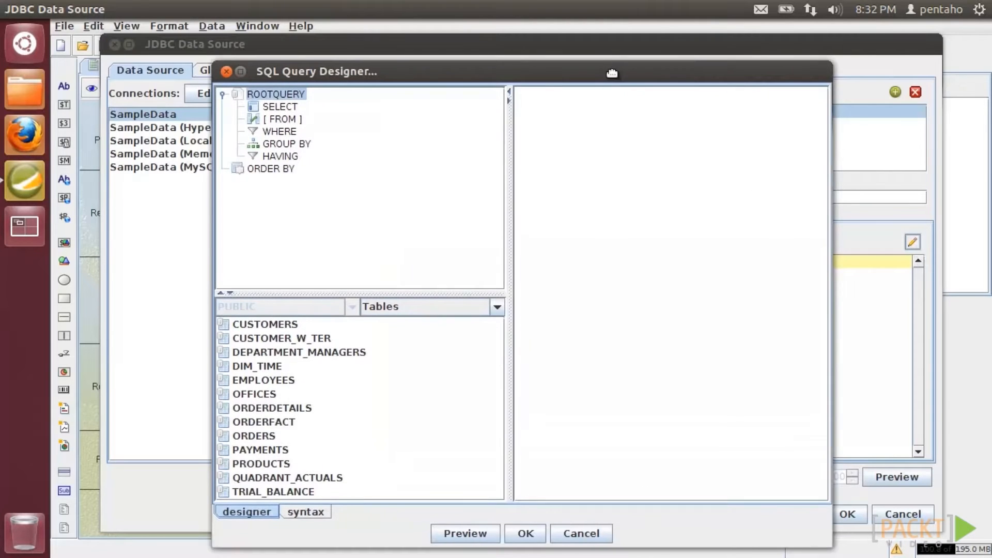
- Build the query from all PRODUCTS columns and confirm both the designer and data source dialogs
drag(610, 74, 628, 57)
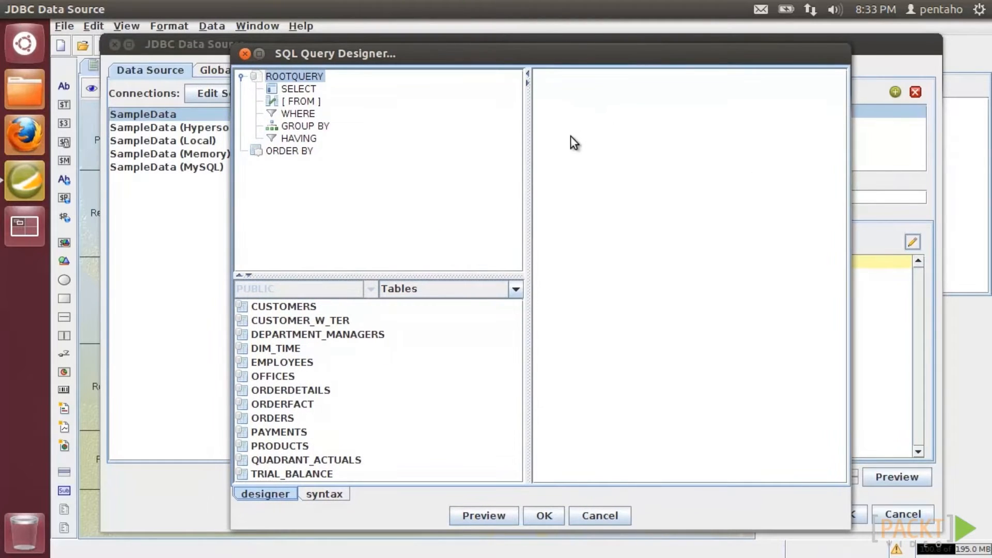
drag(274, 447, 626, 168)
drag(618, 79, 688, 150)
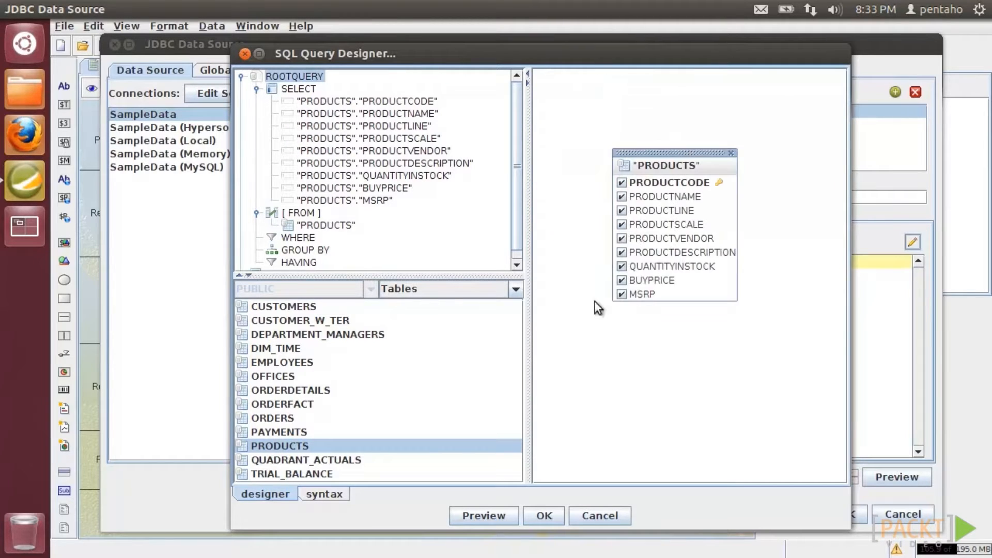
click(547, 516)
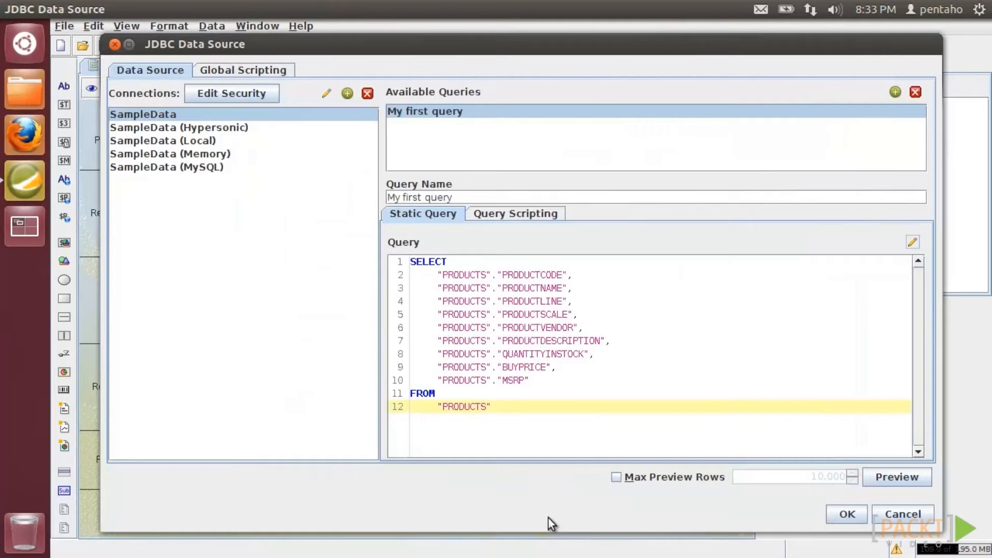
click(849, 515)
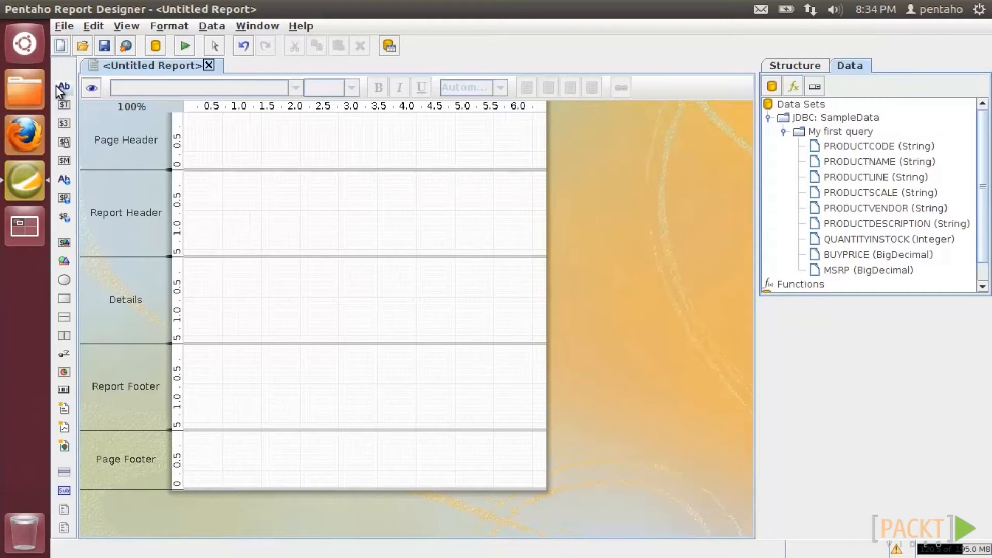
- Add a full-width Report Header label reading 'My first report'
drag(60, 89, 184, 175)
drag(383, 179, 545, 185)
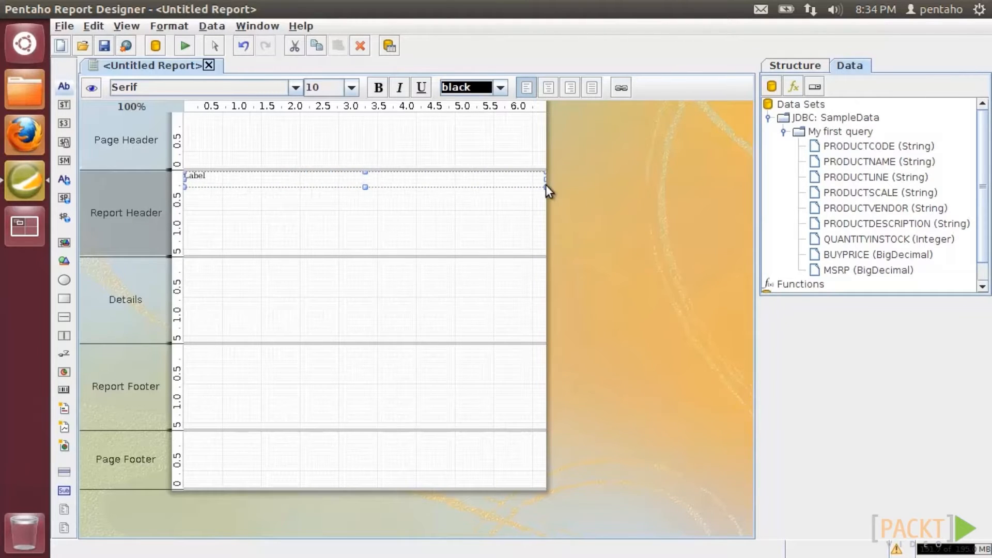
double_click(445, 177)
text(My first report)
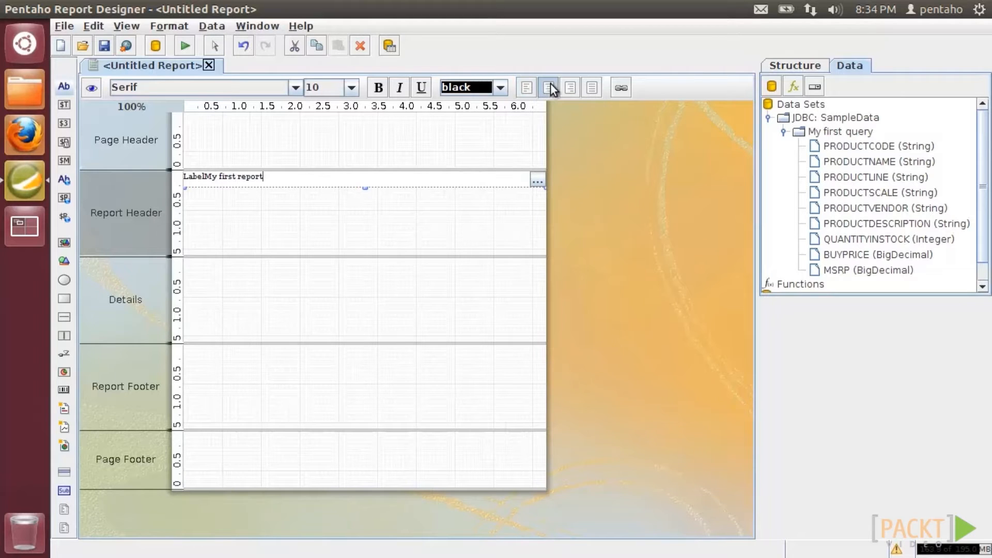
- Make the title centred, 14-point bold blue, shrink the header, and place a text field in Details
click(549, 87)
click(352, 88)
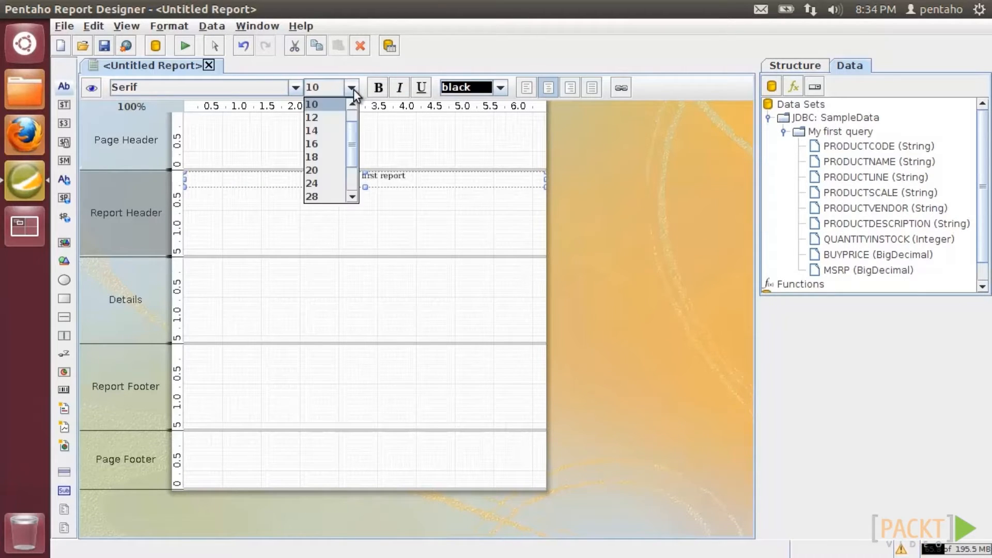
click(335, 133)
click(378, 88)
click(500, 88)
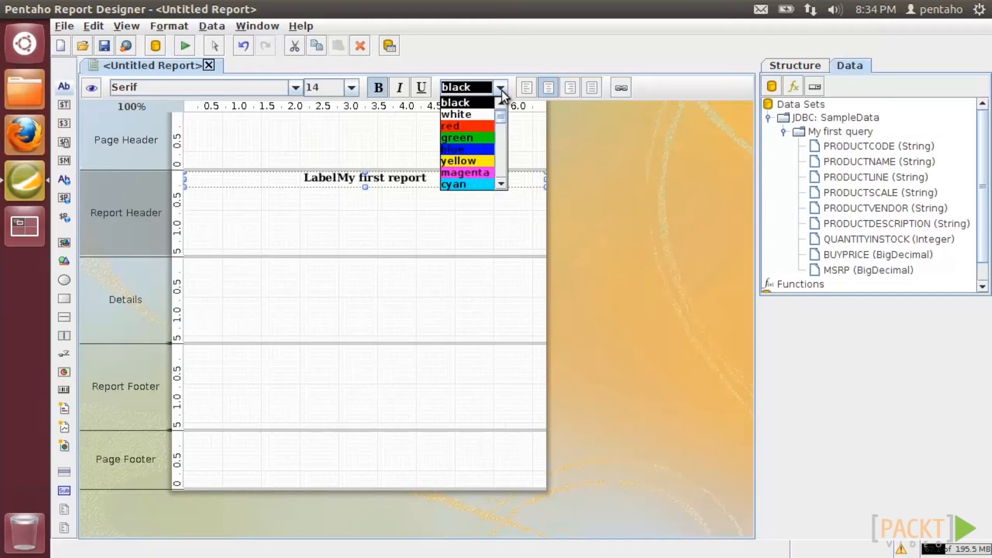
click(462, 147)
drag(448, 256, 459, 181)
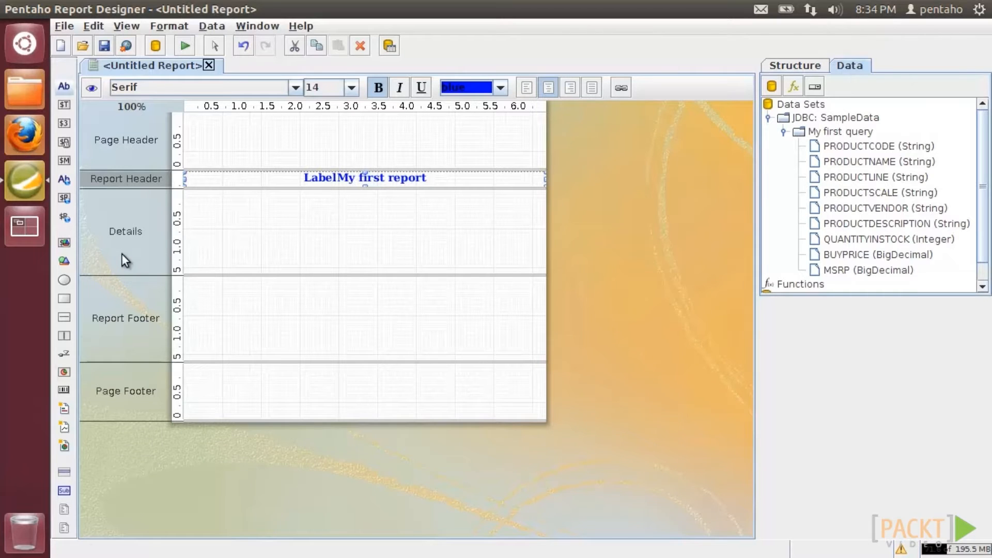
drag(64, 105, 480, 202)
- Bind the Details text field to PRODUCTNAME
double_click(473, 199)
click(465, 197)
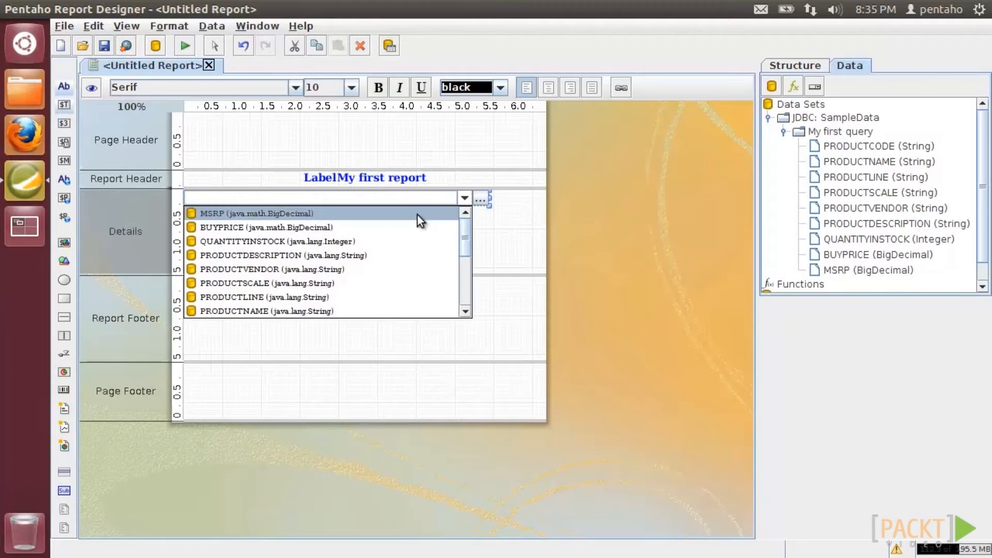
click(390, 300)
- Add a right-aligned QUANTITYINSTOCK number field on the right and shrink Details to one row
drag(64, 123, 490, 200)
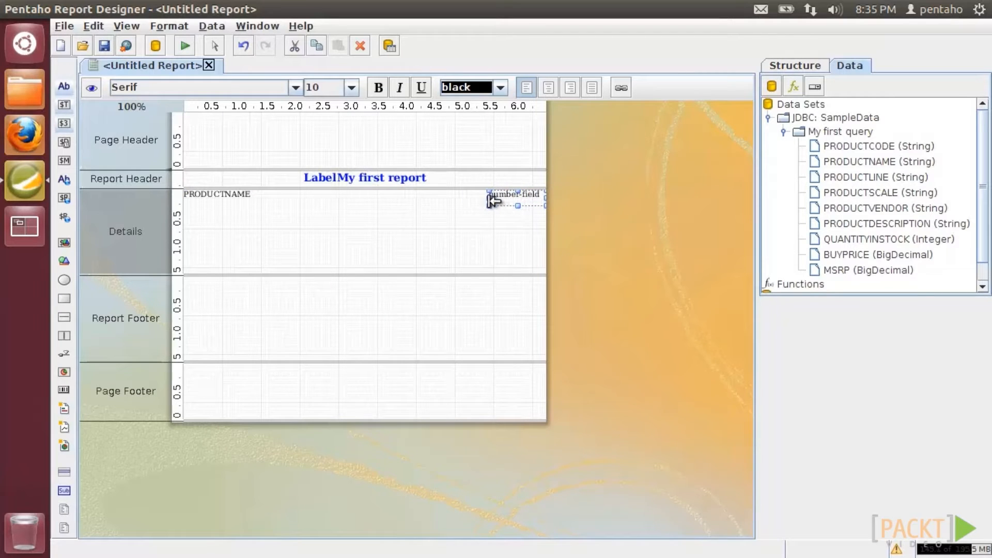
double_click(521, 199)
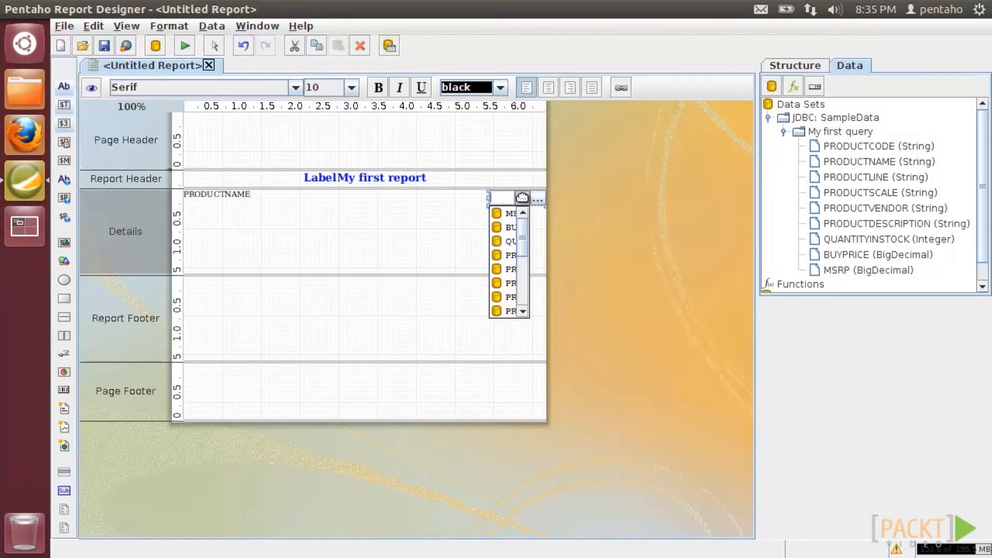
click(513, 240)
click(571, 89)
drag(399, 274, 410, 192)
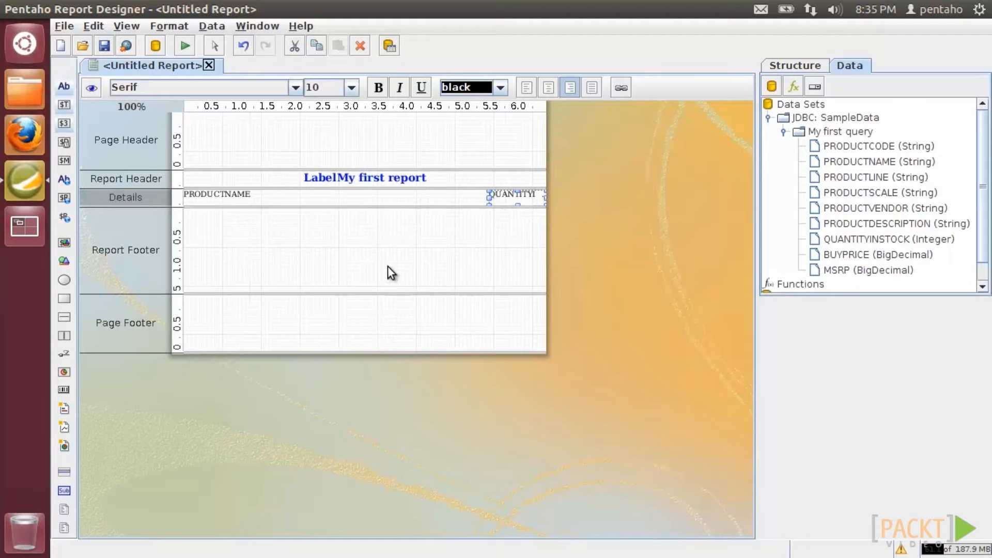
- Preview the four-page report, page to the last page and back to the first, then export it as Excel 2007
click(92, 87)
click(215, 90)
click(256, 91)
click(213, 92)
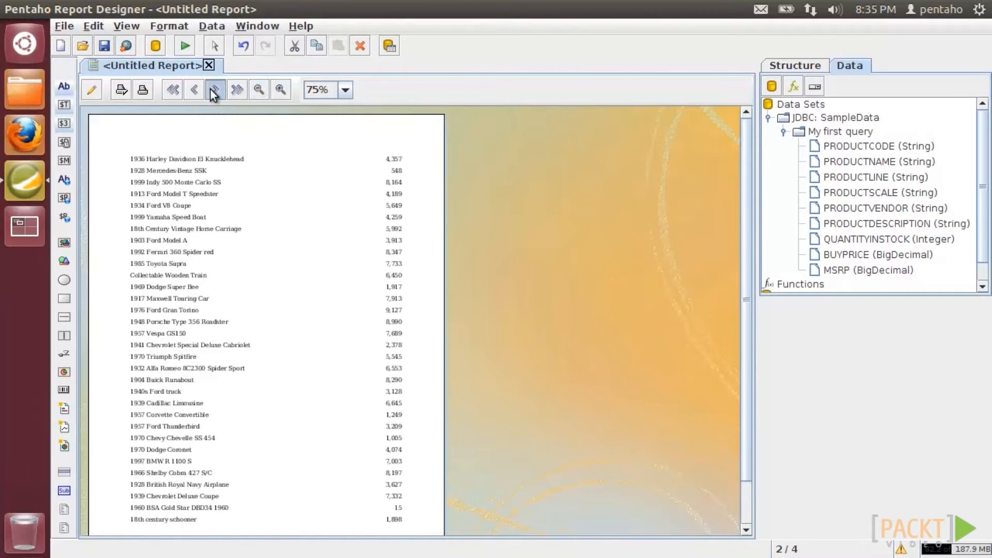
click(213, 91)
click(174, 91)
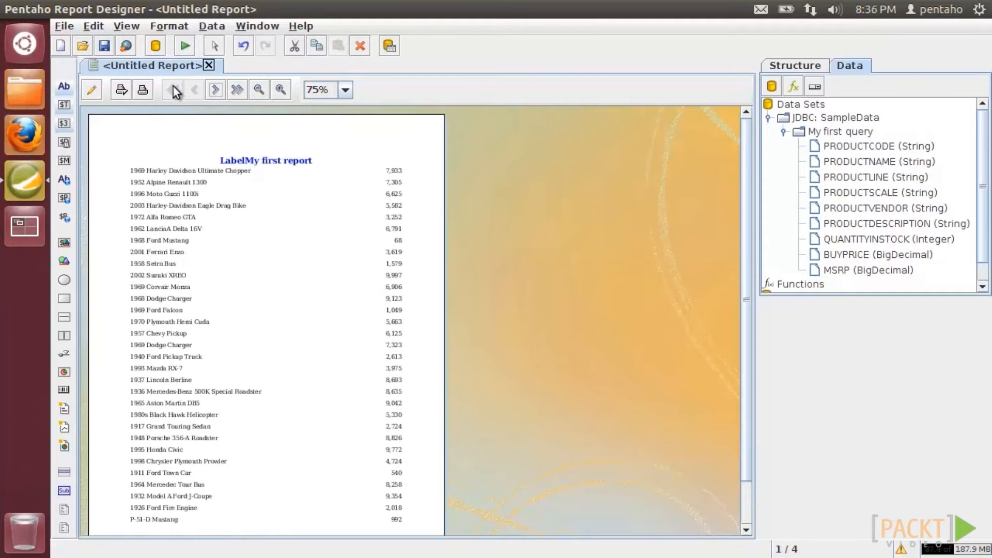
click(186, 46)
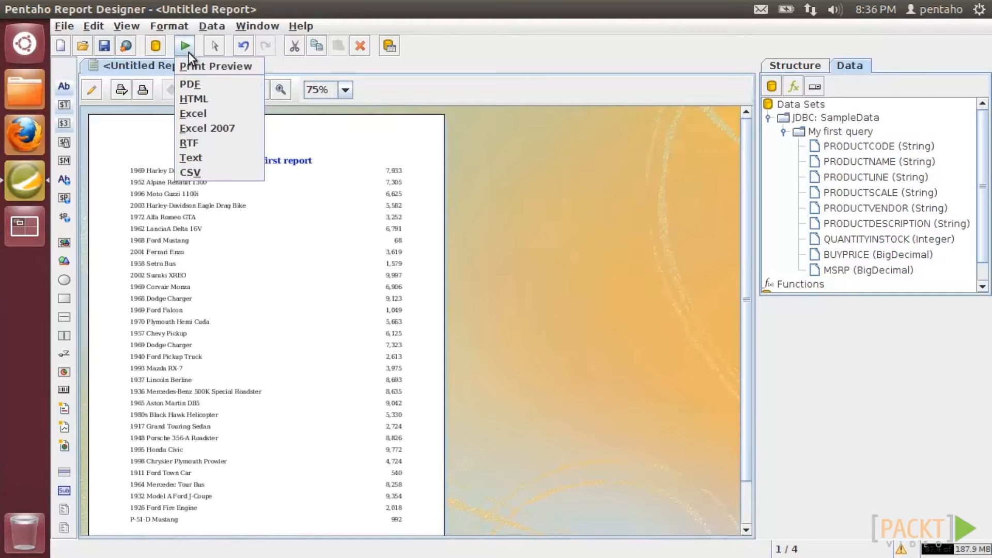
click(191, 128)
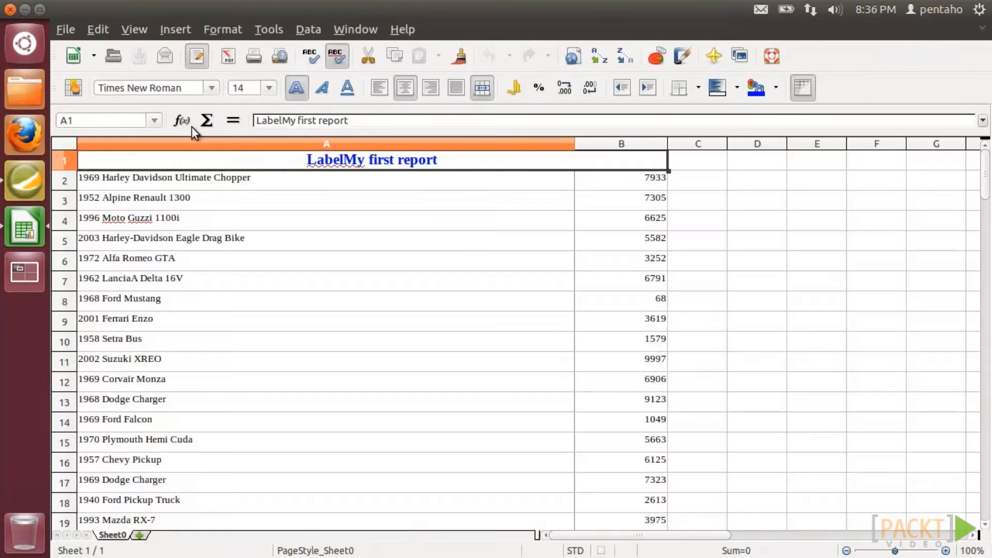
- Scroll down and back up through the exported product sheet in Calc
scroll(314, 323, down, 7)
scroll(315, 323, up, 7)
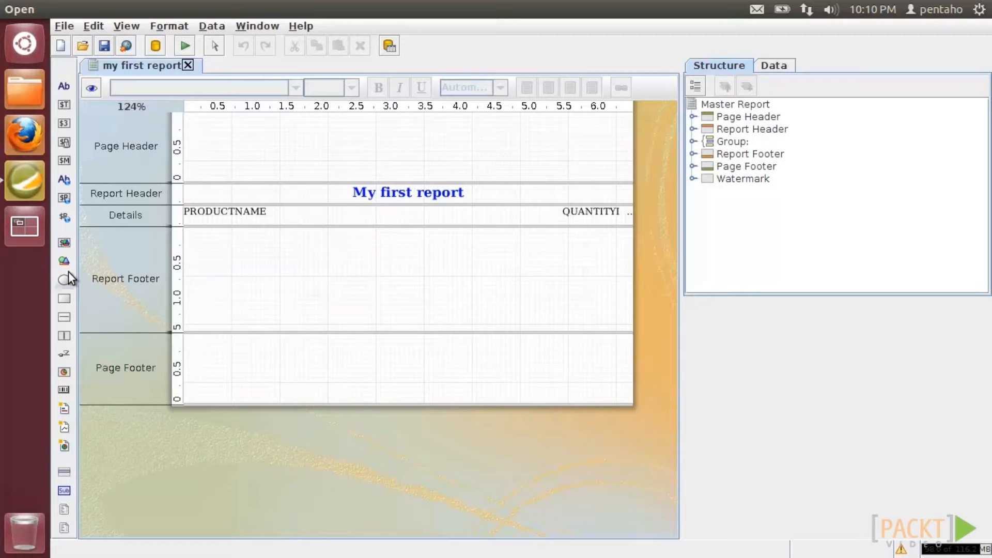
- Add an image in the Page Header showing mycompany.png and enlarge it
drag(67, 263, 188, 130)
right_click(194, 133)
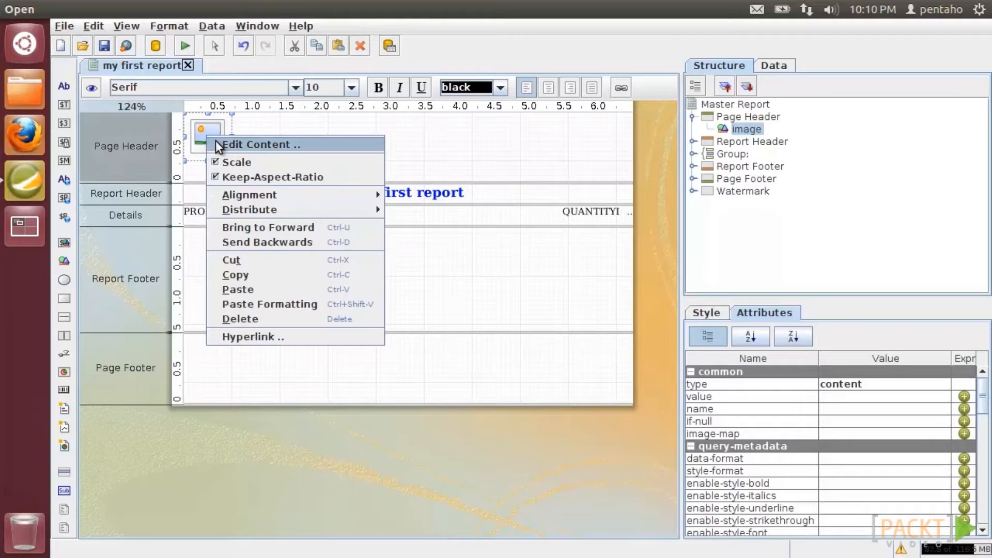
click(219, 141)
click(673, 283)
click(407, 252)
double_click(407, 252)
click(606, 346)
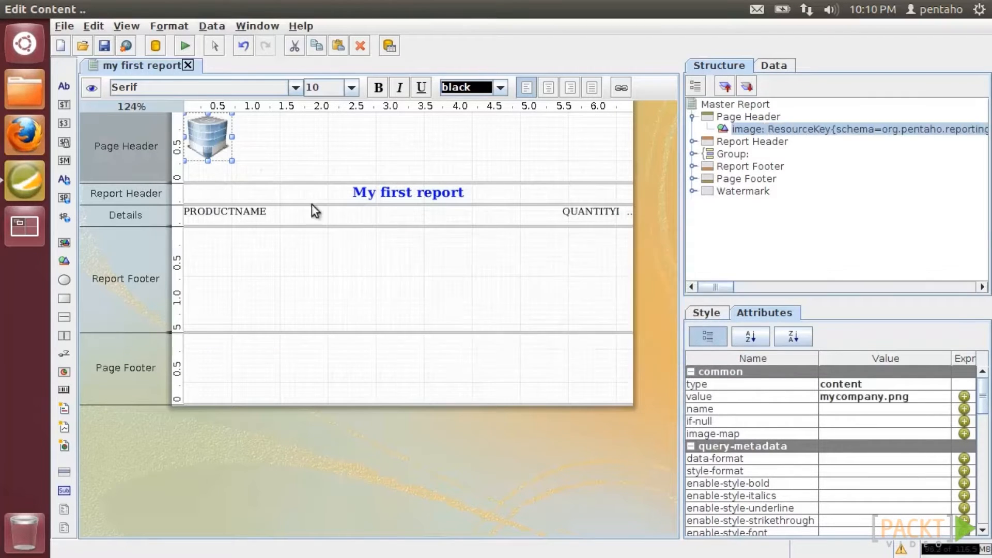
drag(231, 160, 261, 184)
- Add a label beside the logo, stretched across the rest of the header band
drag(64, 85, 294, 125)
drag(356, 130, 634, 183)
click(919, 396)
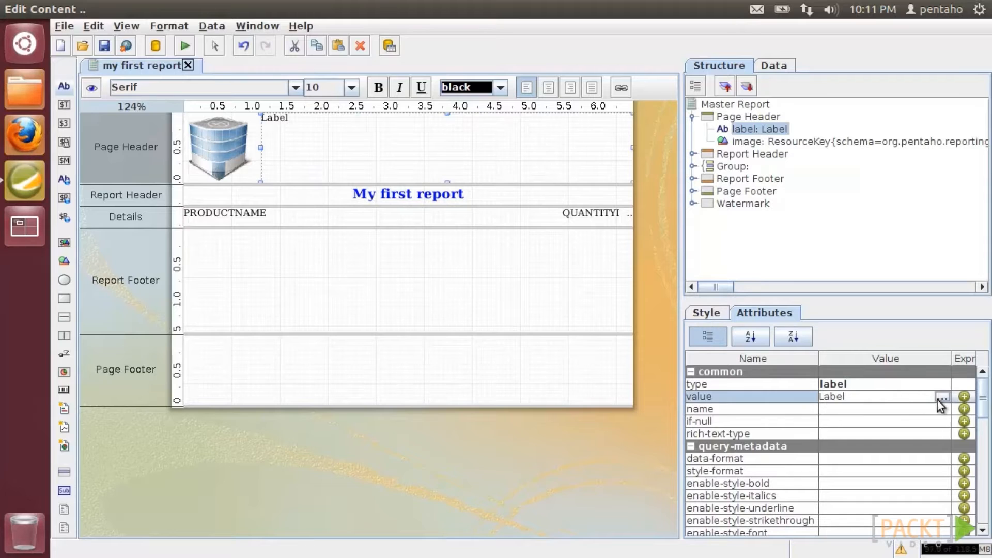
- Change the header label's text to 'MyFirst report of MyCompany'
click(941, 397)
drag(122, 66, 69, 52)
text(MyFirst report of MyCompany)
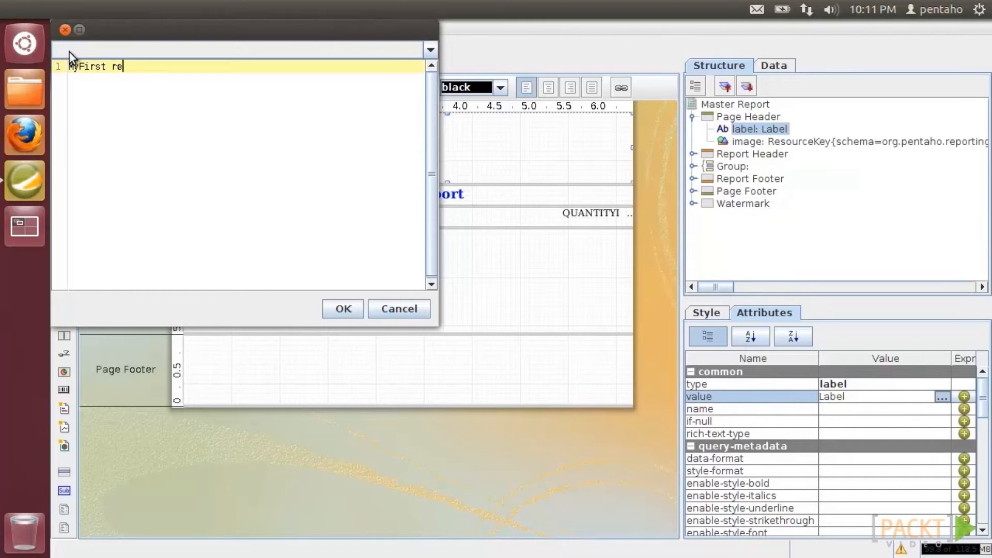
click(339, 311)
- Make the header label 18-point bold SansSerif, centred
click(293, 87)
click(228, 113)
click(351, 88)
click(317, 152)
click(378, 87)
click(549, 87)
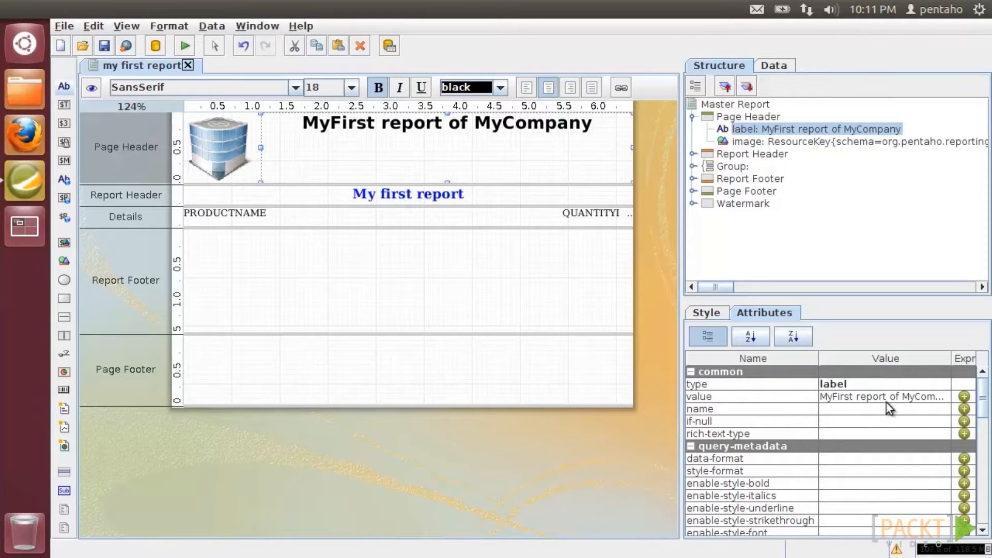
- Align the header label CENTER horizontally and MIDDLE vertically
click(706, 312)
click(928, 495)
click(890, 522)
click(888, 507)
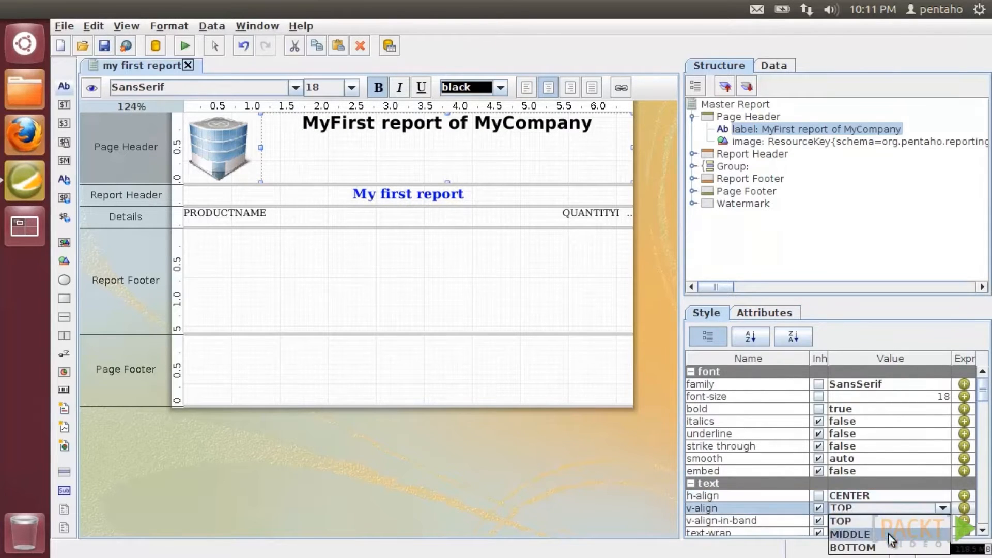
click(889, 532)
- Give the header label white text on a light blue background
scroll(915, 516, down, 2)
click(943, 471)
click(943, 471)
click(365, 235)
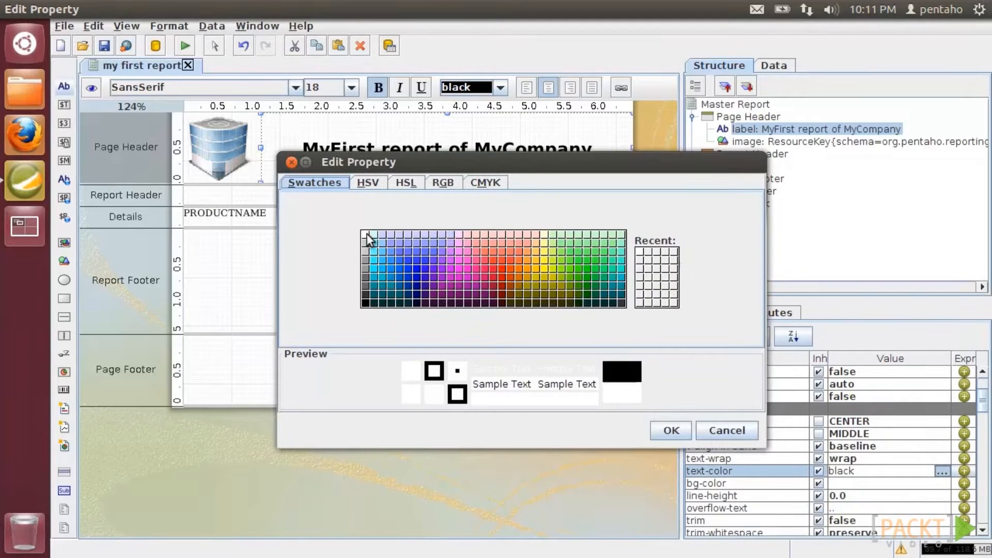
click(672, 430)
click(943, 483)
click(943, 483)
click(399, 243)
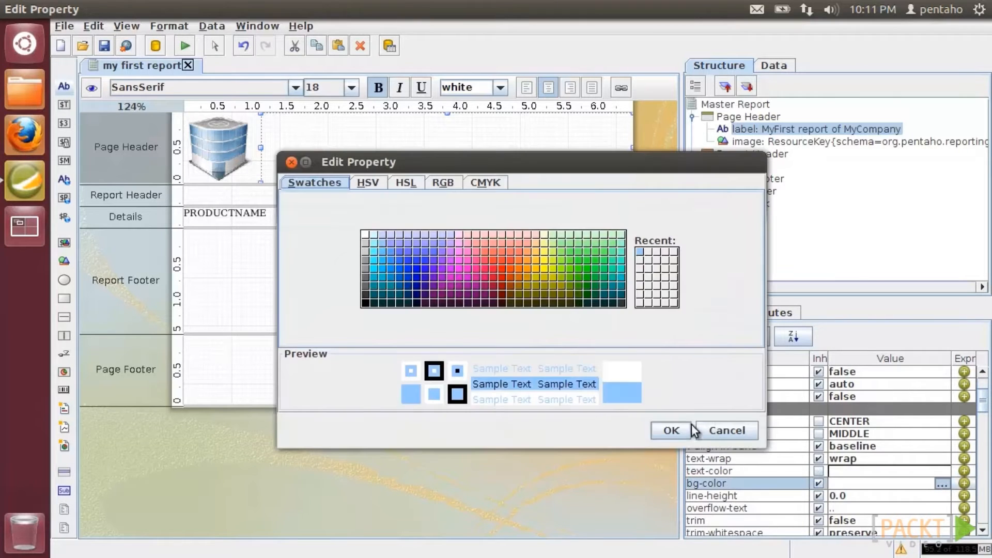
click(676, 430)
- Set the 'My first report' title to SansSerif, vertically centred in its band
click(376, 196)
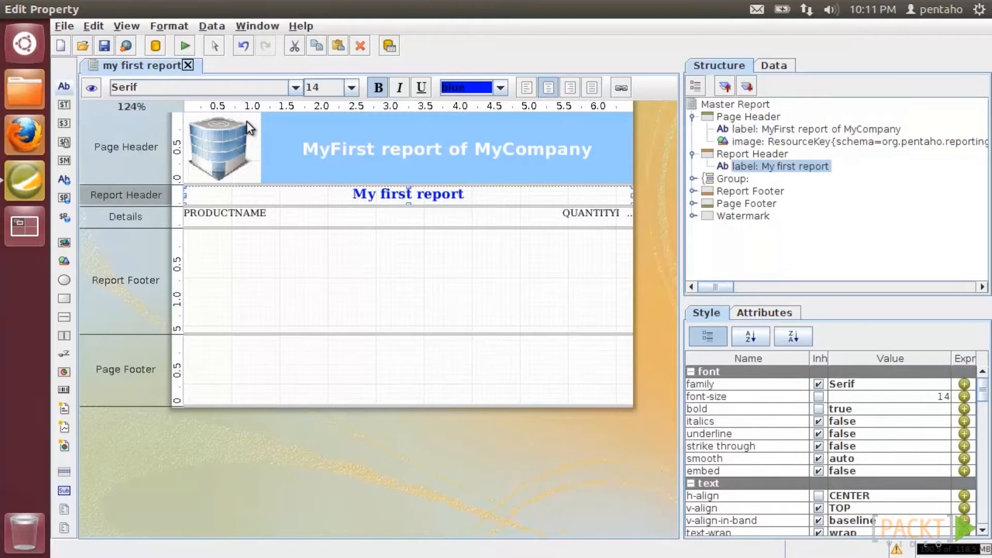
click(294, 88)
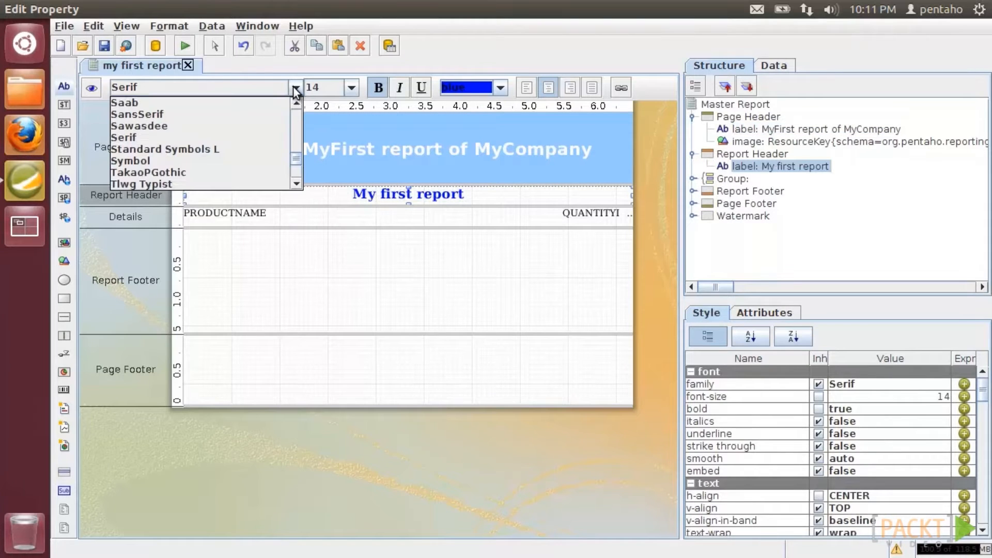
click(256, 115)
click(909, 508)
click(925, 522)
- Colour the title text light blue (#99ccff) and make it 16 point
scroll(927, 521, down, 2)
click(910, 471)
click(941, 471)
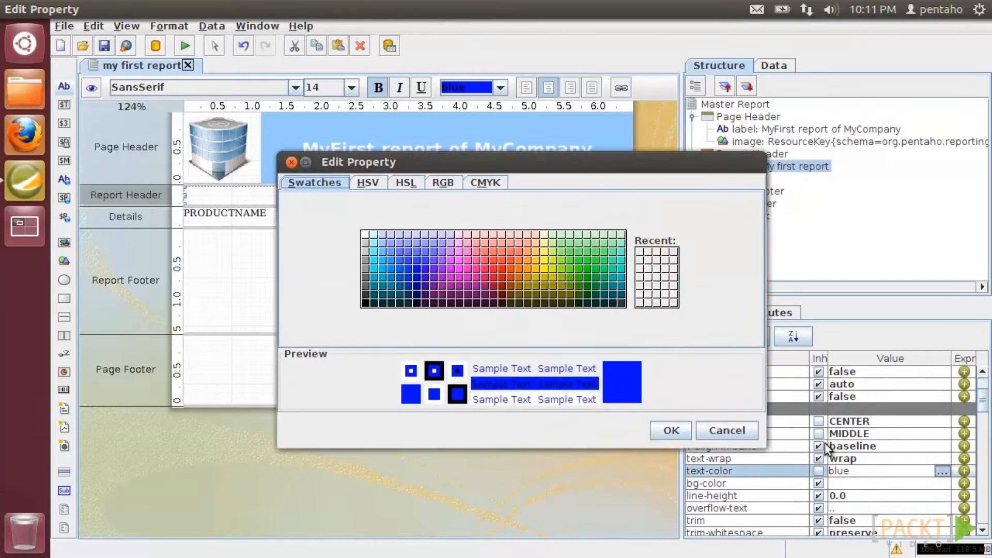
click(384, 243)
click(666, 432)
click(351, 87)
click(326, 148)
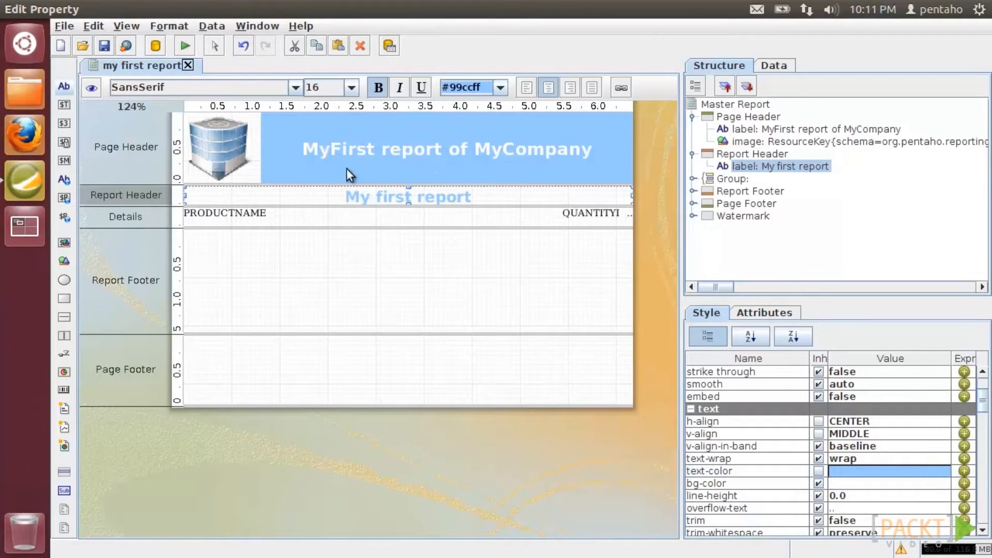
click(376, 361)
- Add a page-wide report.date text field to the Page Footer, centred, in SansSerif
drag(63, 105, 175, 341)
drag(416, 344, 647, 337)
double_click(504, 347)
scroll(298, 408, down, 2)
click(298, 409)
click(548, 88)
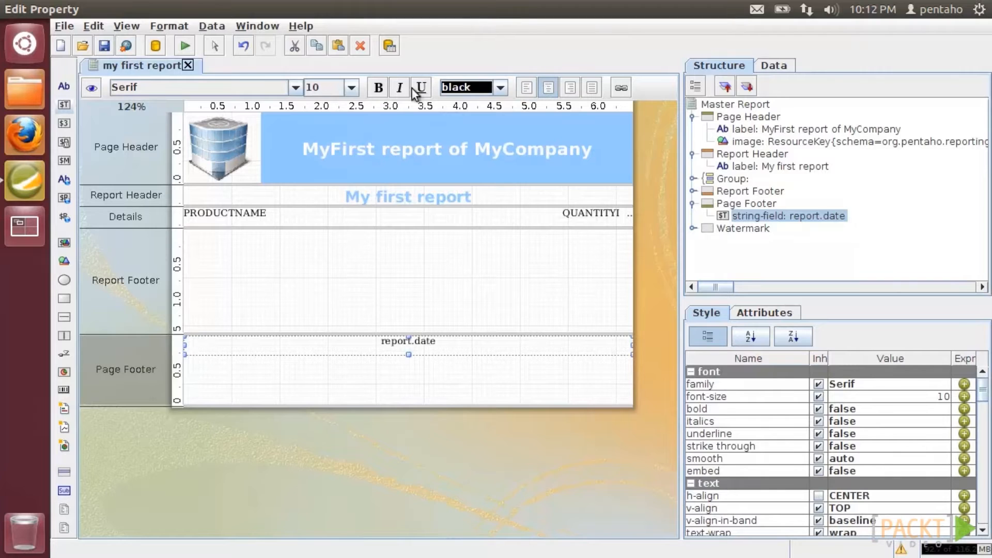
click(295, 87)
click(246, 114)
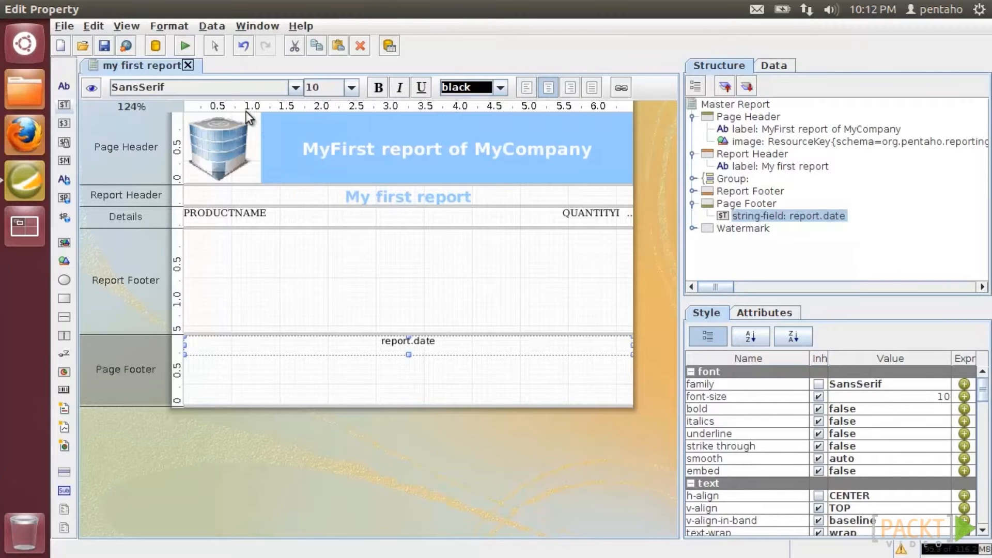
- Preview the report at 100% to check the footer date, then return to the layout
click(91, 88)
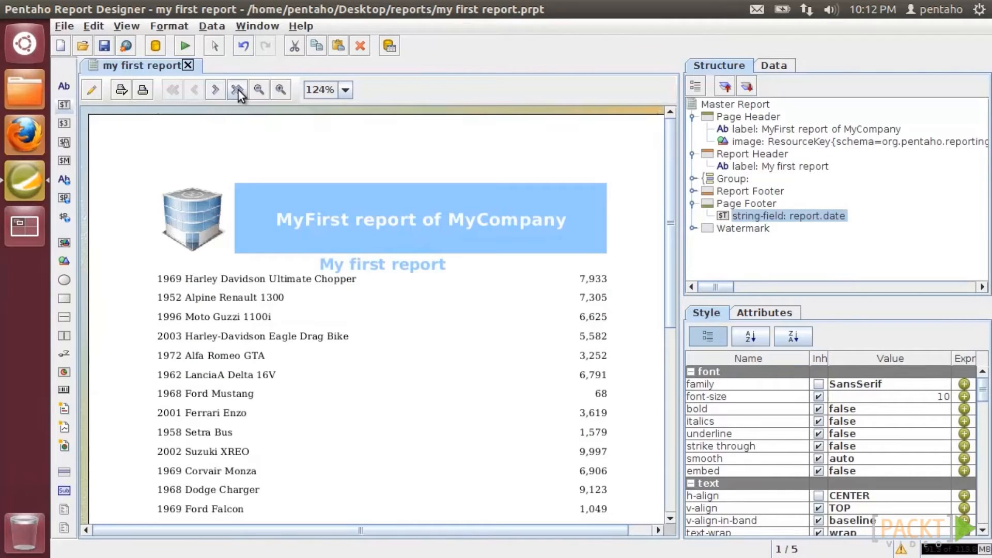
click(257, 90)
scroll(296, 300, down, 6)
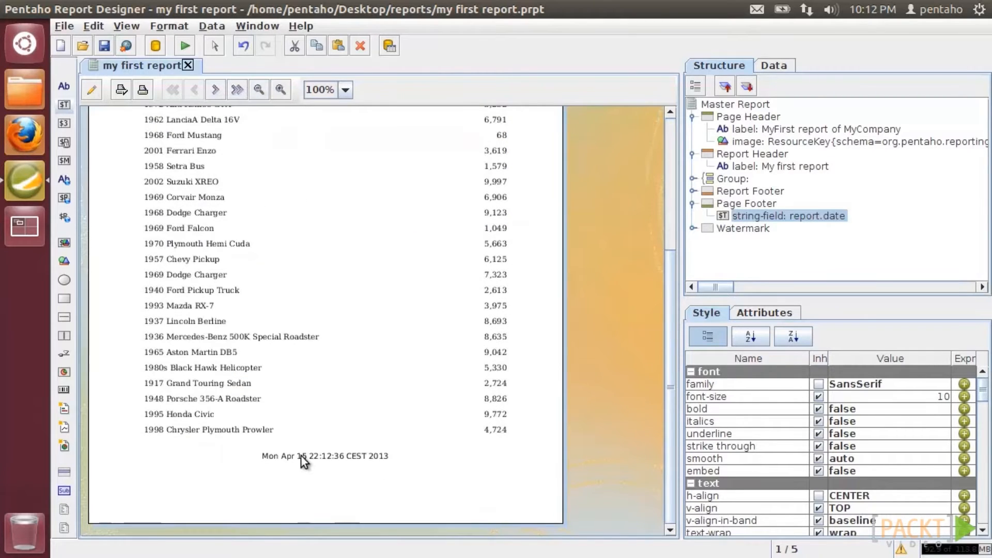
scroll(301, 455, up, 6)
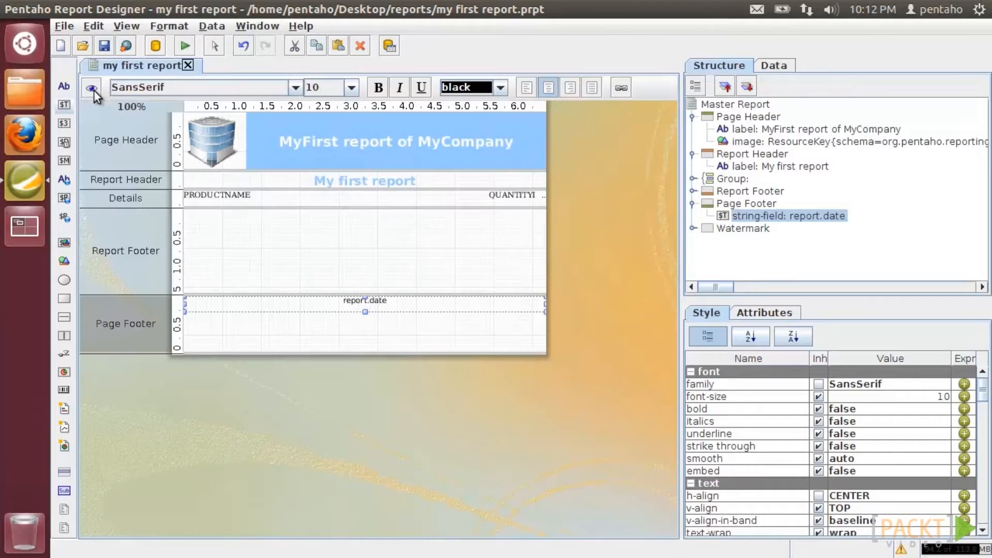
click(93, 90)
- Make the Group Header band visible by setting hide-on-canvas to False
click(739, 181)
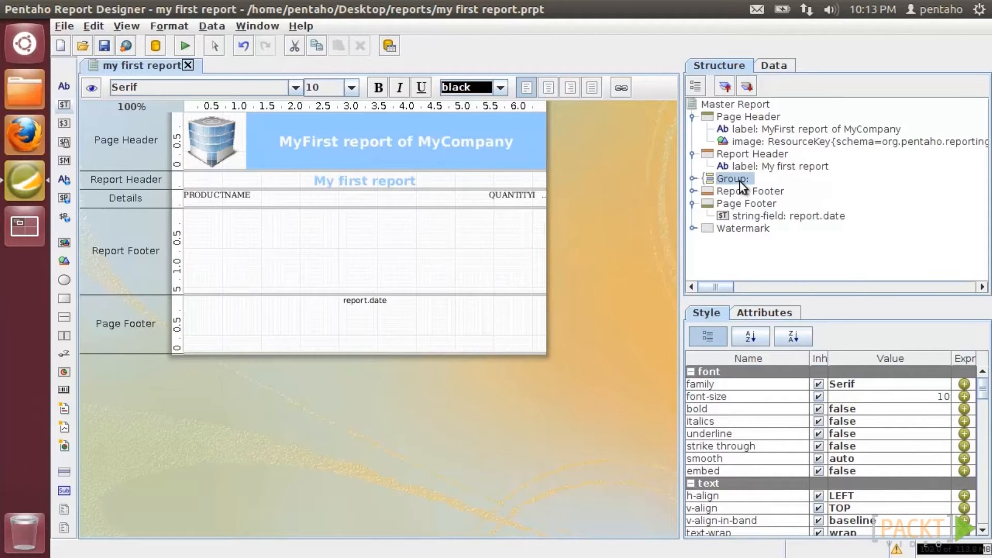
click(697, 178)
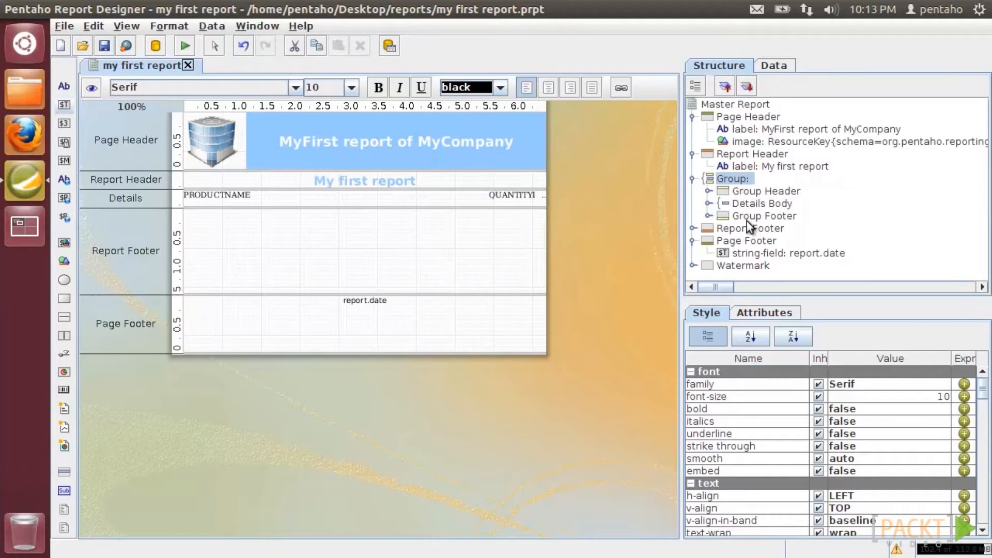
click(748, 191)
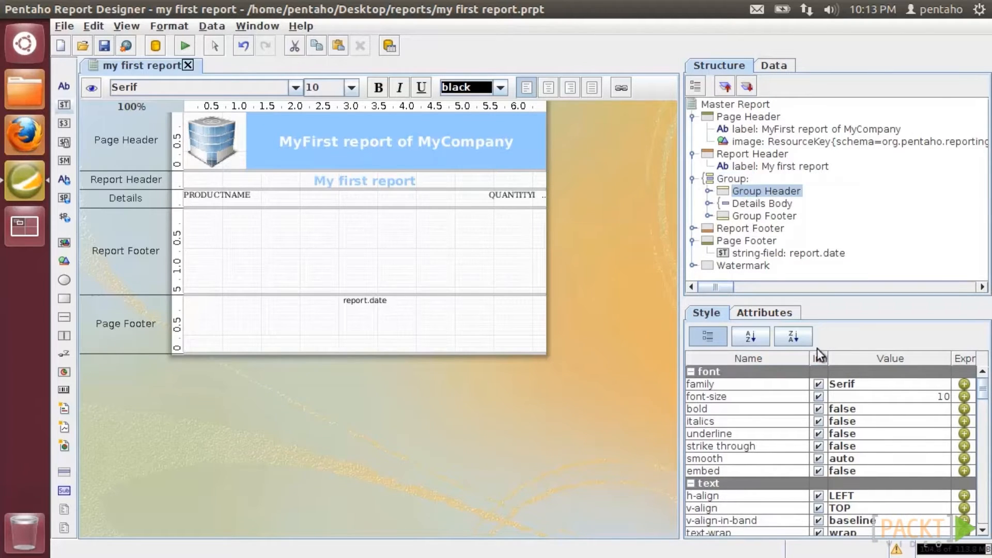
click(764, 312)
click(943, 385)
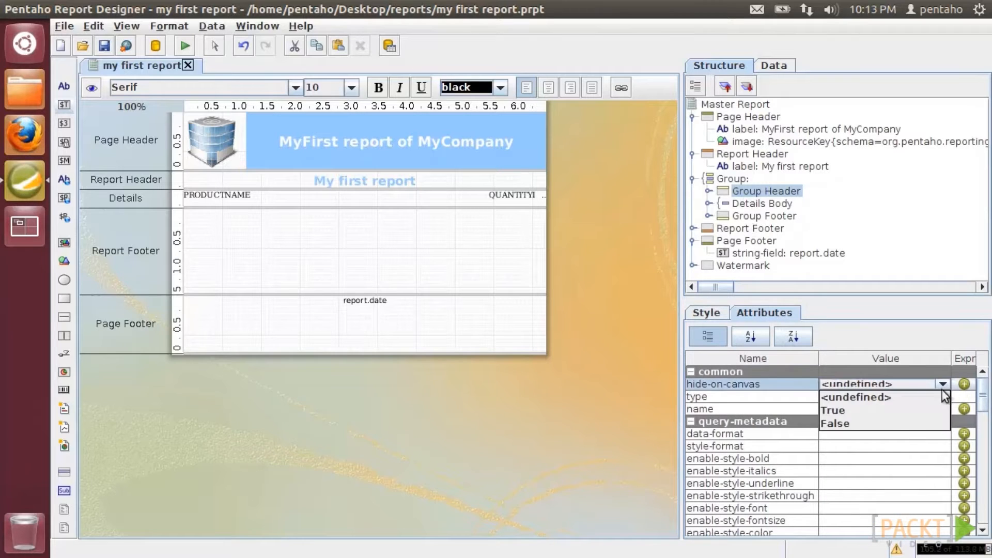
click(928, 424)
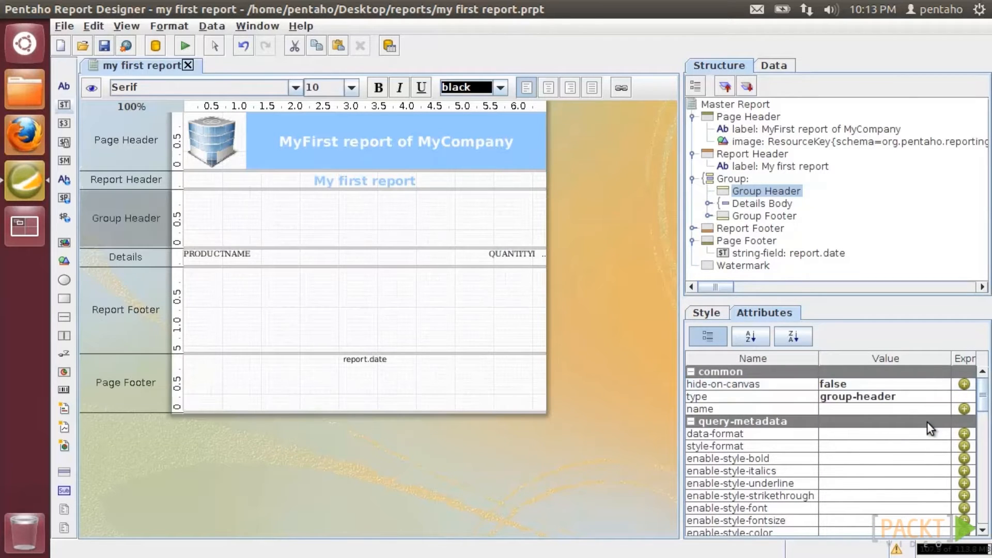
- Set PRODUCTLINE as the group's grouping field
click(729, 181)
right_click(729, 181)
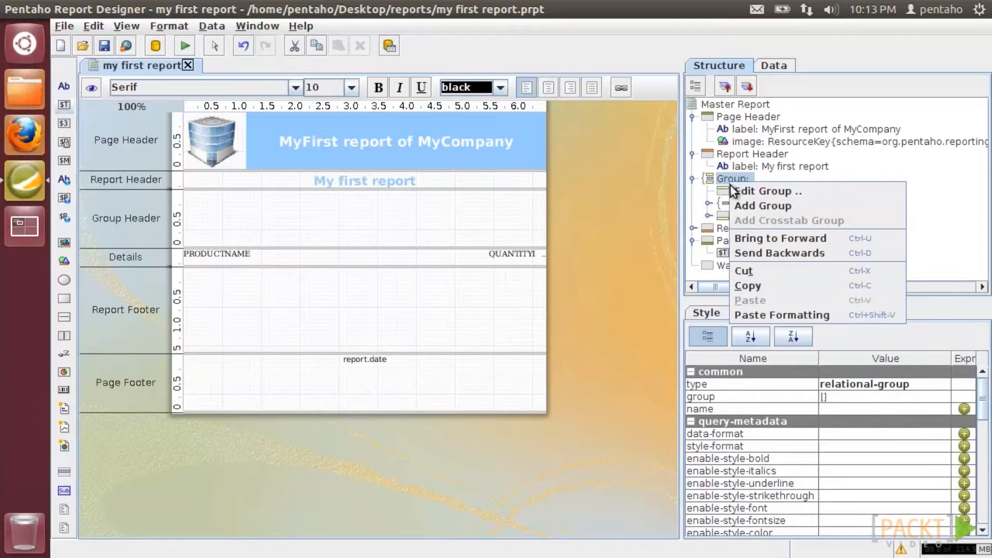
click(736, 191)
drag(492, 296, 488, 321)
click(372, 311)
click(511, 320)
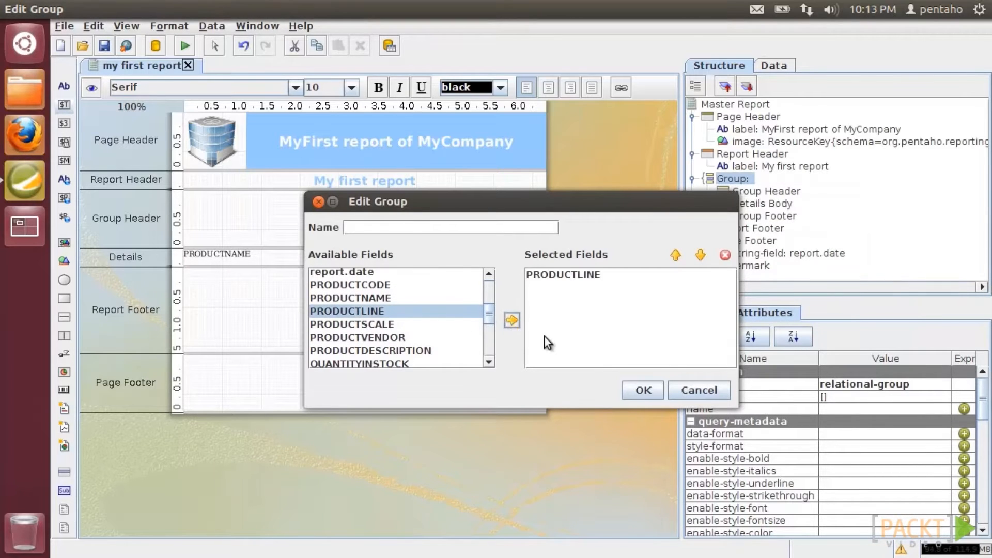
click(651, 392)
click(774, 64)
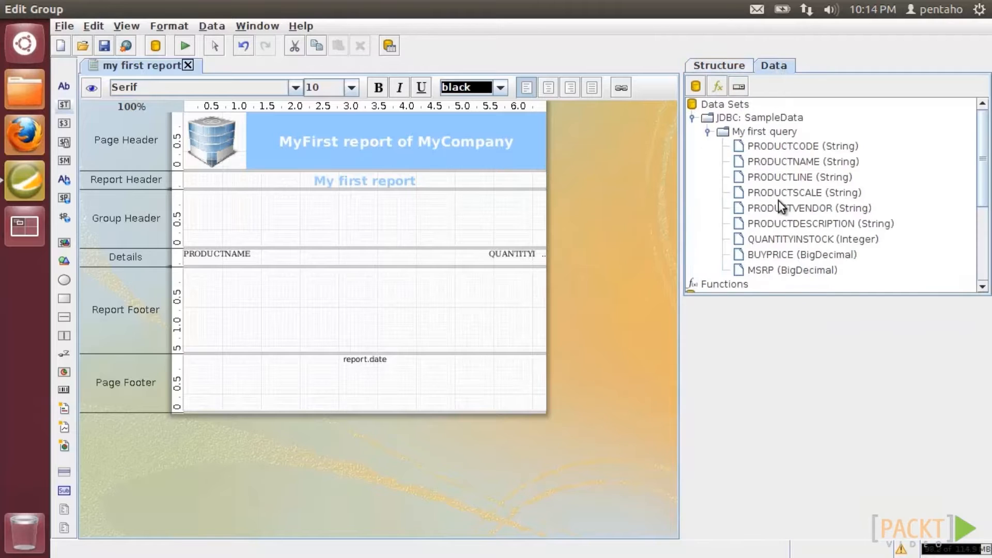
- Place a SansSerif PRODUCTLINE field across the Group Header and shorten the band
drag(779, 178, 193, 197)
drag(262, 199, 546, 208)
drag(497, 247, 501, 203)
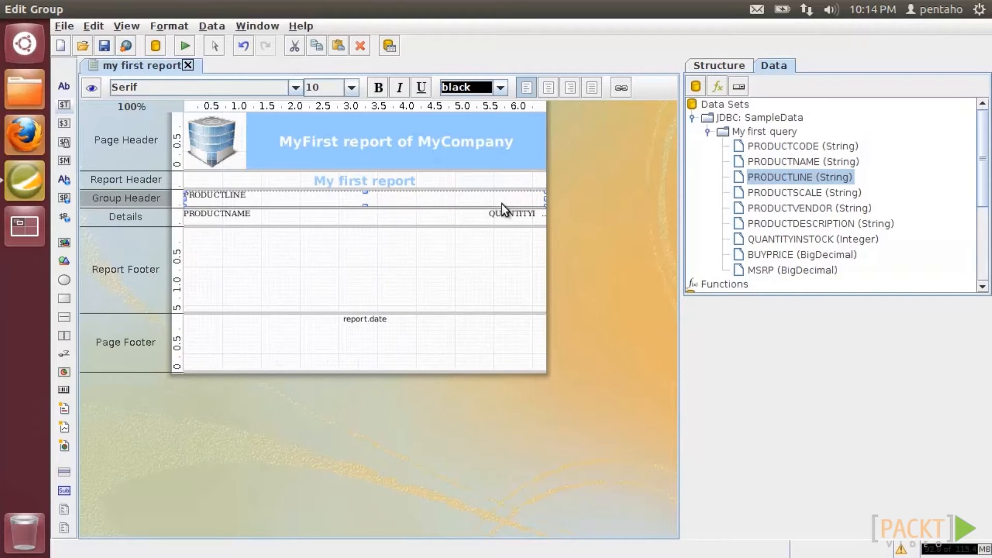
click(295, 87)
scroll(225, 126, up, 1)
click(225, 127)
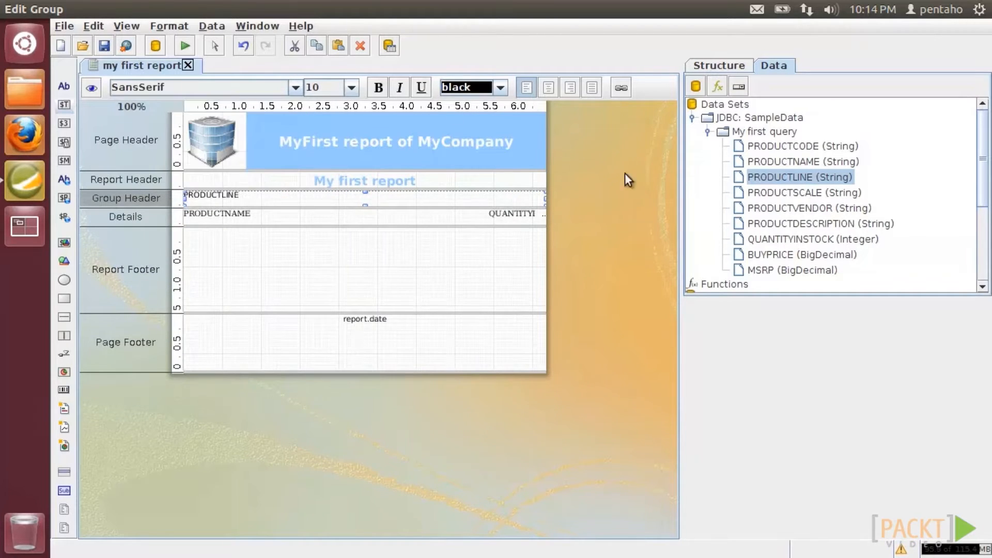
- Make the PRODUCTLINE field bold and vertically centred (MIDDLE)
click(719, 65)
click(707, 313)
click(889, 509)
click(887, 533)
click(378, 87)
- Give the PRODUCTLINE field white text on a light blue background
scroll(886, 455, down, 2)
click(940, 471)
click(377, 240)
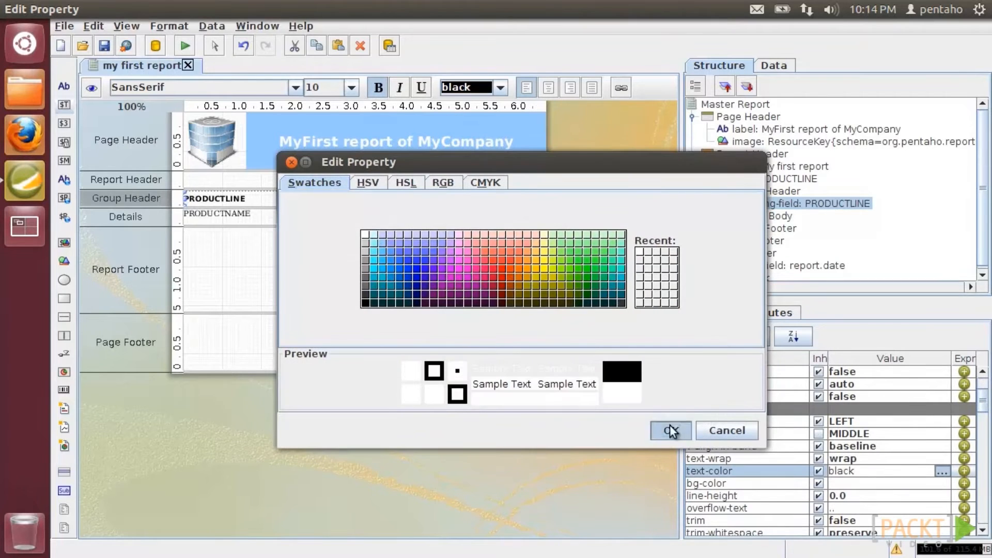
click(668, 428)
click(940, 483)
click(381, 246)
click(667, 427)
- Set PRODUCTLINE to 12 point and preview the grouped report
click(351, 87)
click(323, 121)
click(91, 88)
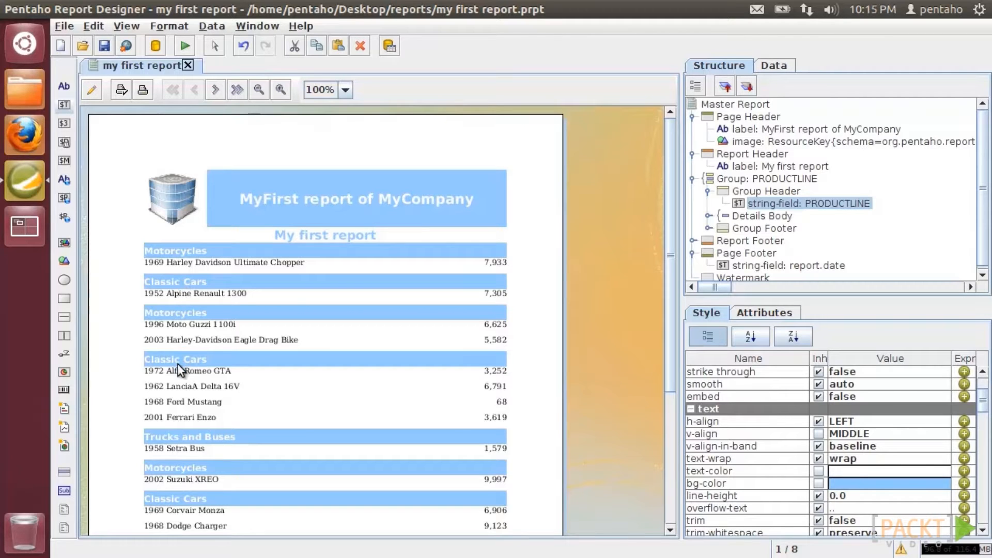
- Open the SQL of My first query for editing
click(779, 69)
right_click(782, 133)
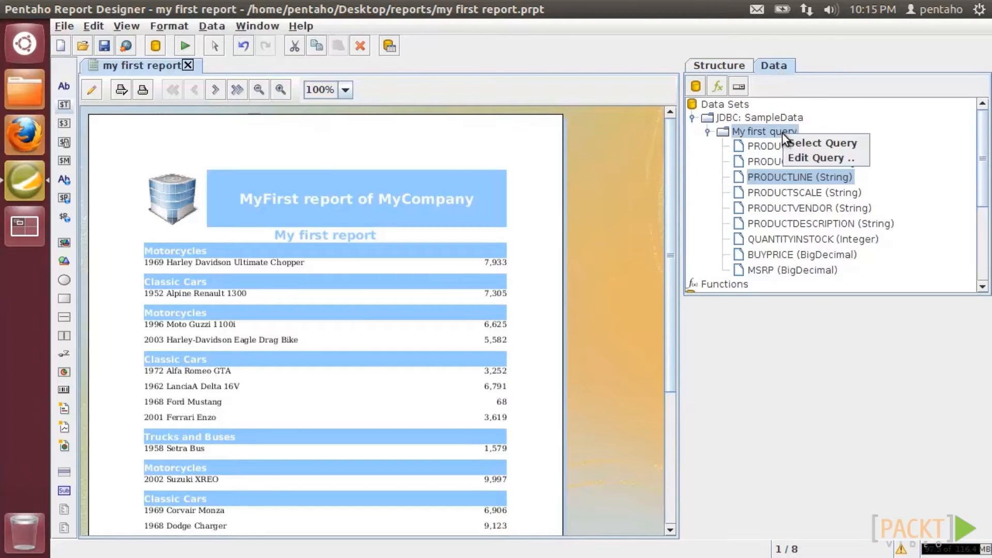
click(796, 158)
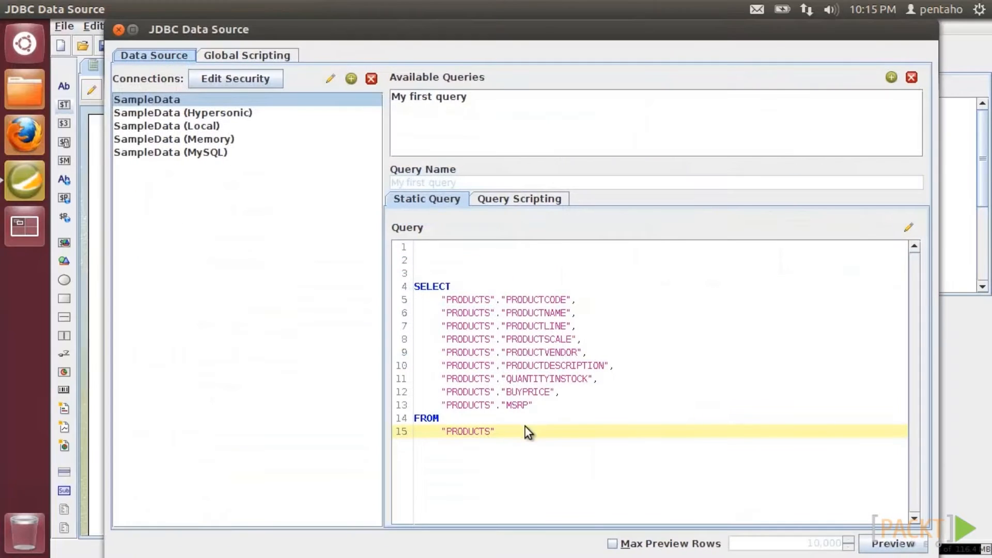
click(461, 97)
- Append ORDER BY "PRODUCTS"."PRODUCTLINE" ASC to the query and apply it
click(534, 431)
key(Return)
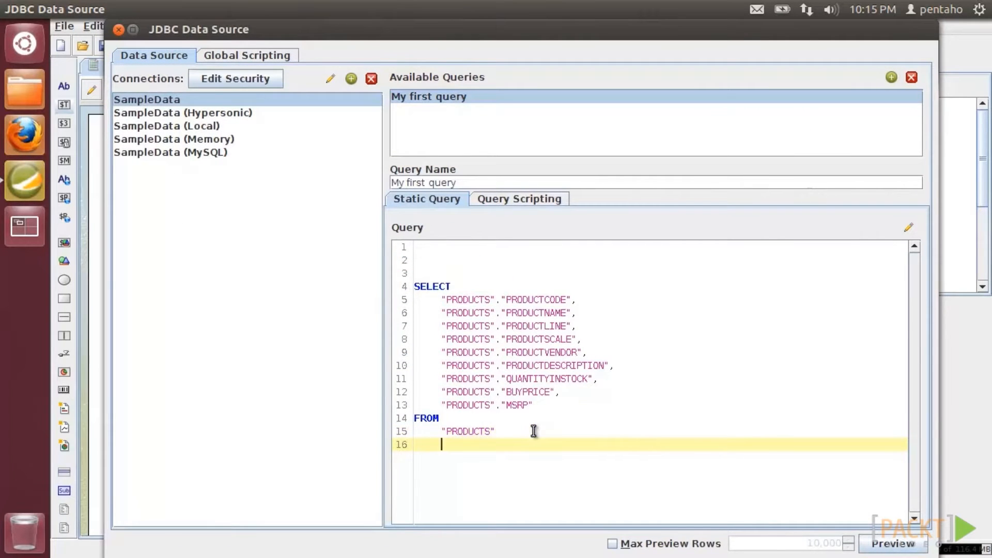
key(BackSpace)
key(BackSpace)
text(ORDER BY)
key(Return)
text("PRODUCTS"."PRODUCTLINE")
text(ASC)
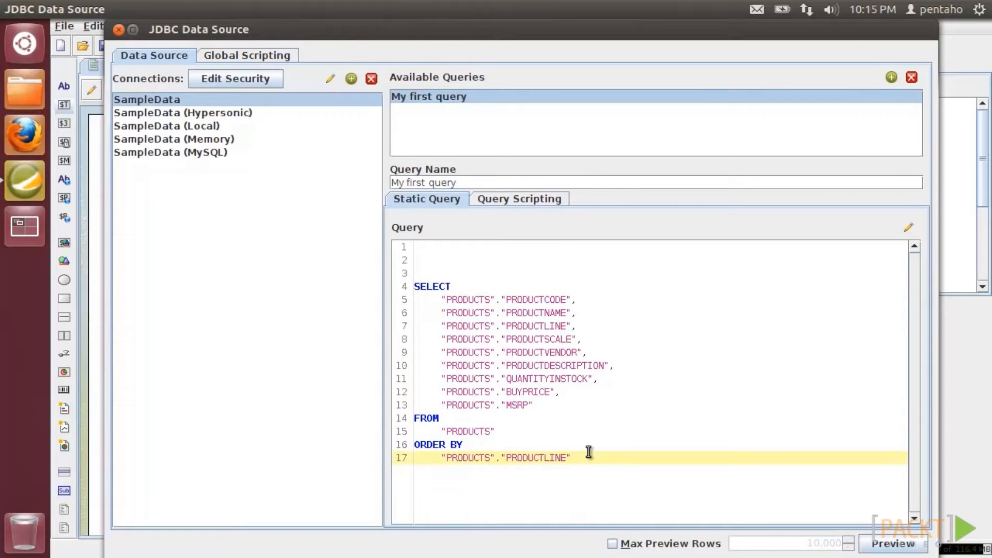
drag(552, 23, 547, 53)
click(838, 512)
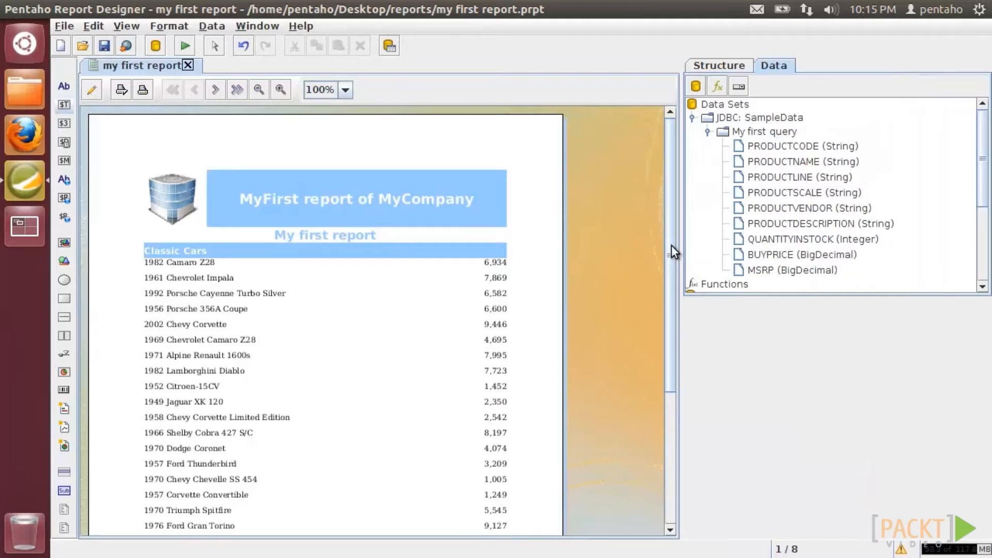
- Back in design view, enlarge the Group Header and add a wide label reading 'Product'
click(91, 89)
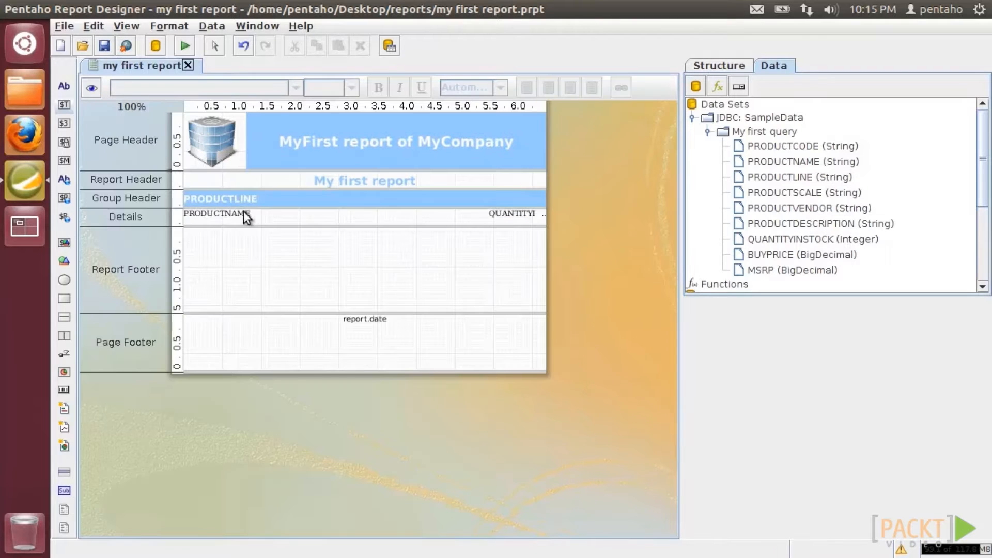
drag(252, 209, 247, 237)
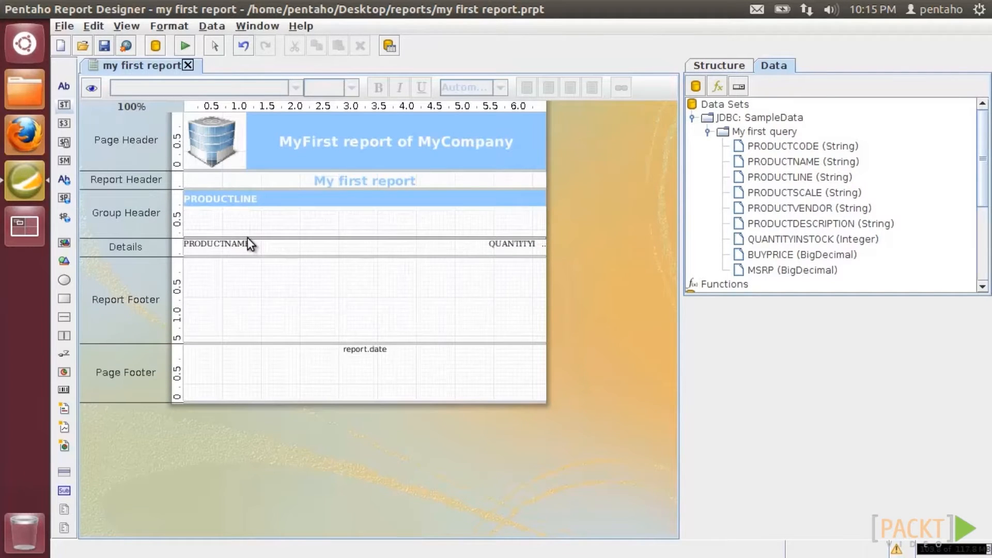
drag(64, 86, 200, 211)
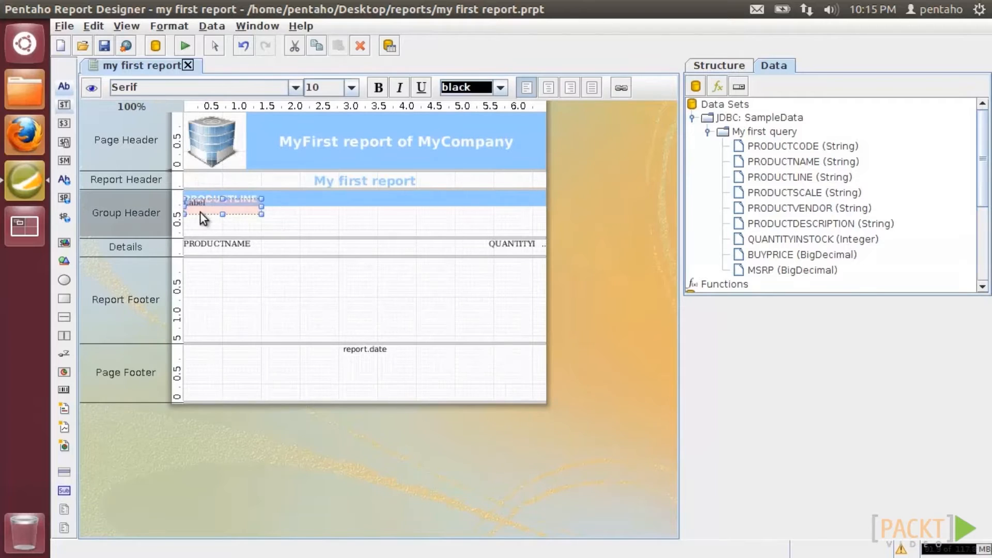
drag(262, 215, 486, 215)
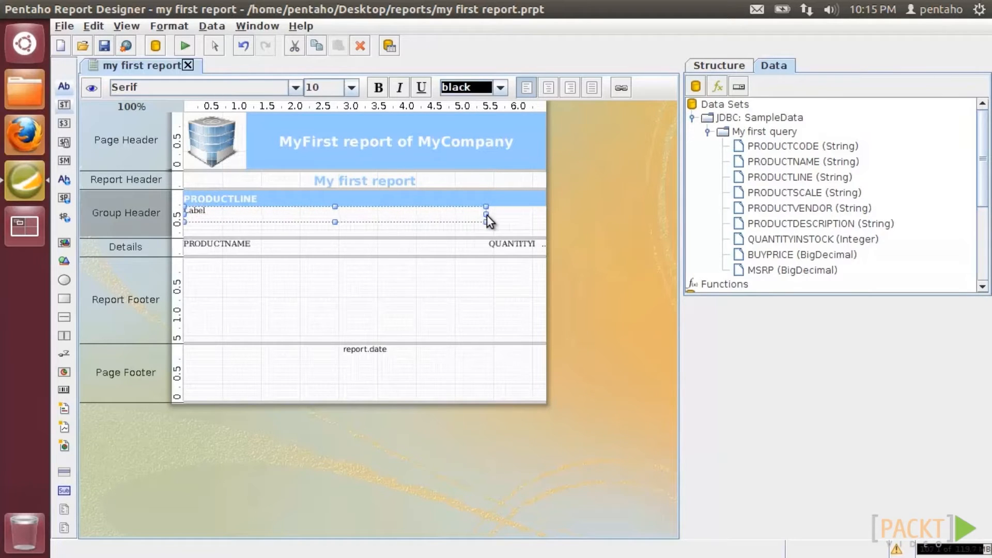
click(478, 215)
double_click(145, 73)
text(Product)
click(343, 308)
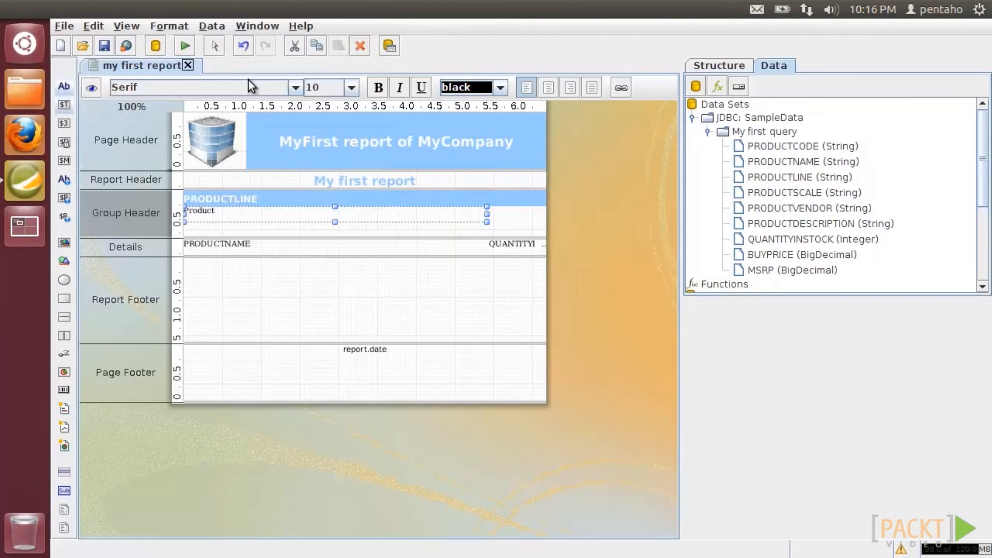
- Style the Product label as SansSerif, bold, 12 pt, colour #99ccff, vertically aligned MIDDLE
click(248, 86)
click(136, 126)
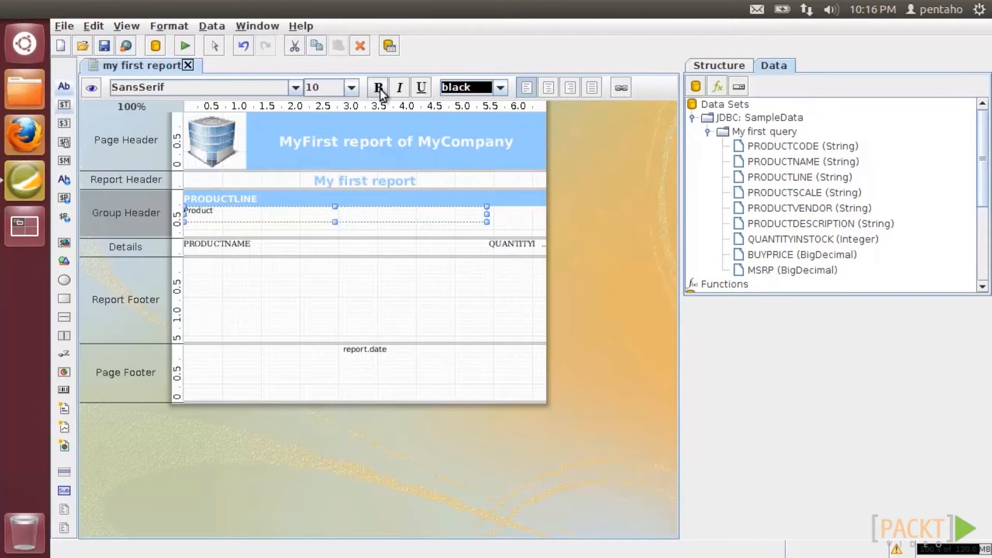
click(739, 67)
scroll(898, 485, down, 1)
click(897, 471)
click(895, 497)
click(947, 515)
click(409, 283)
click(669, 431)
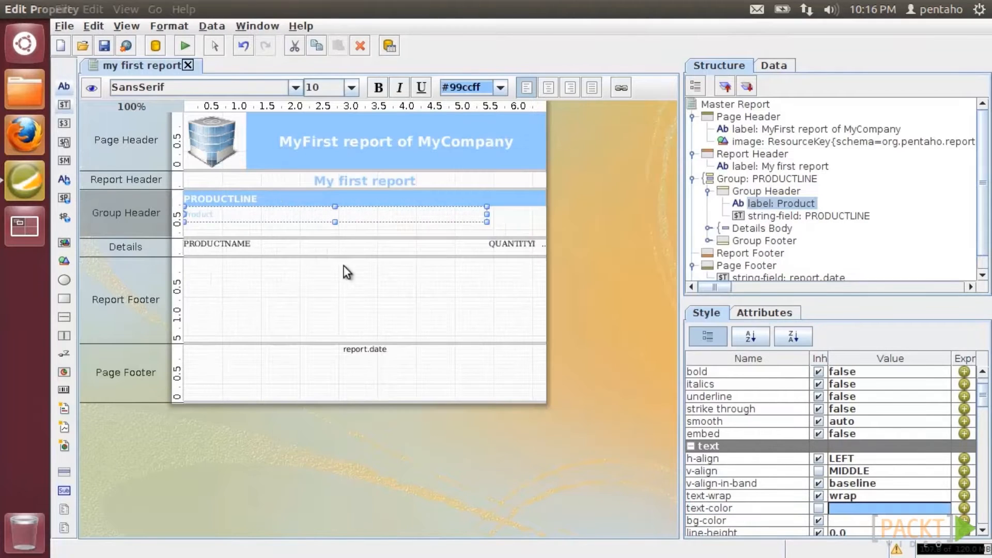
click(380, 89)
click(351, 88)
click(331, 118)
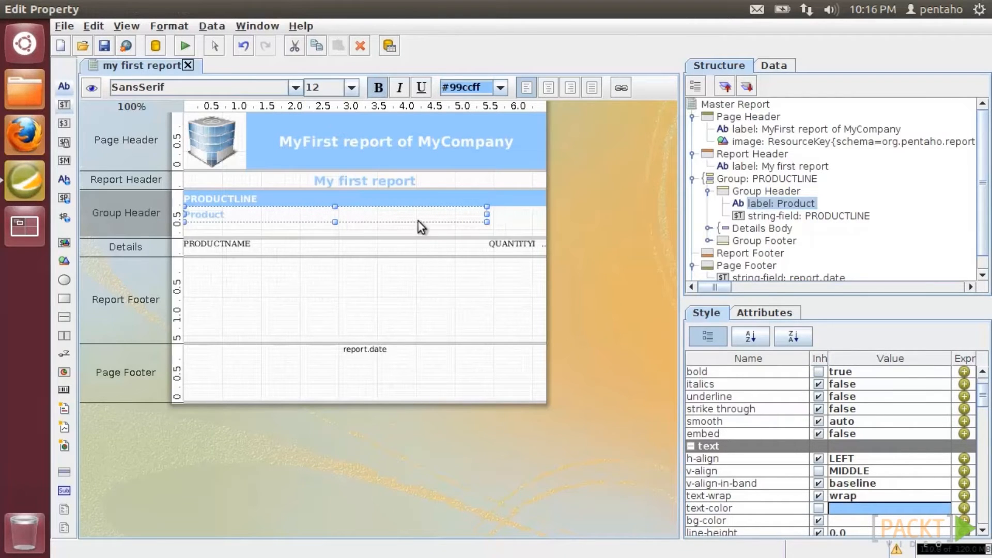
- Add a second label reading 'Stock' at the right of the Group Header
click(64, 86)
click(487, 208)
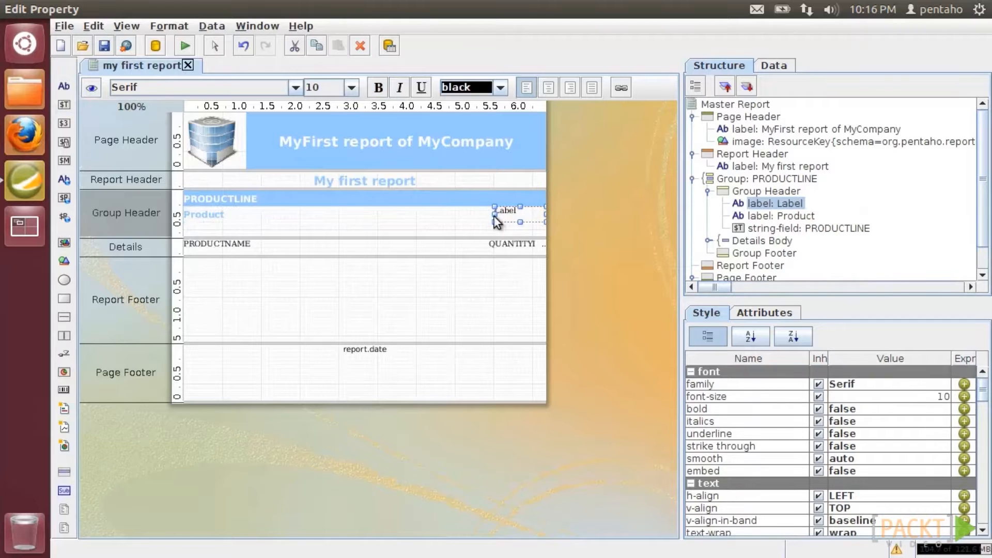
double_click(513, 218)
drag(182, 115, 57, 48)
text(Stock)
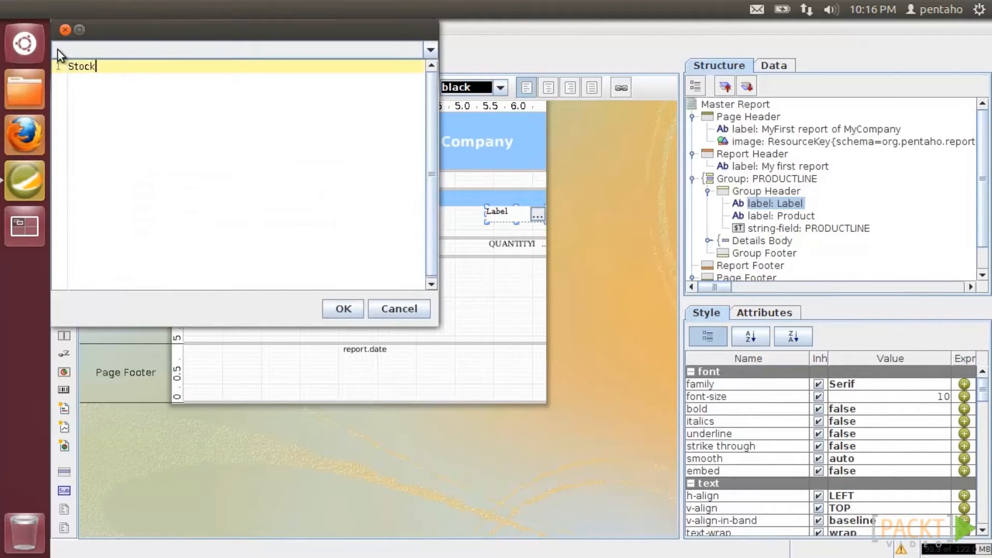
click(340, 305)
- Paste the Product label's formatting onto Stock, centre it, shrink the Group Header, and preview
right_click(321, 216)
click(344, 302)
click(497, 214)
right_click(500, 217)
click(523, 334)
click(548, 88)
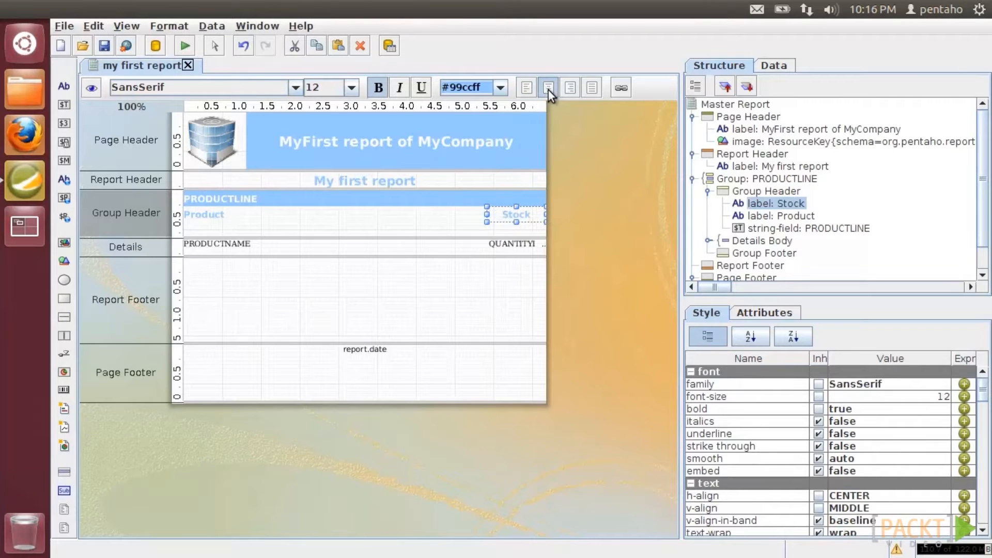
drag(485, 237, 486, 221)
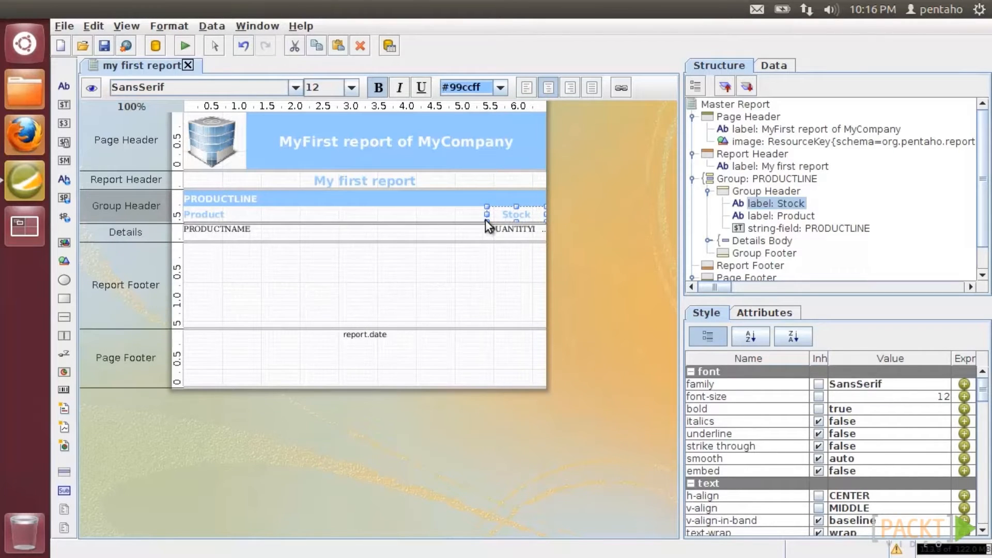
click(93, 90)
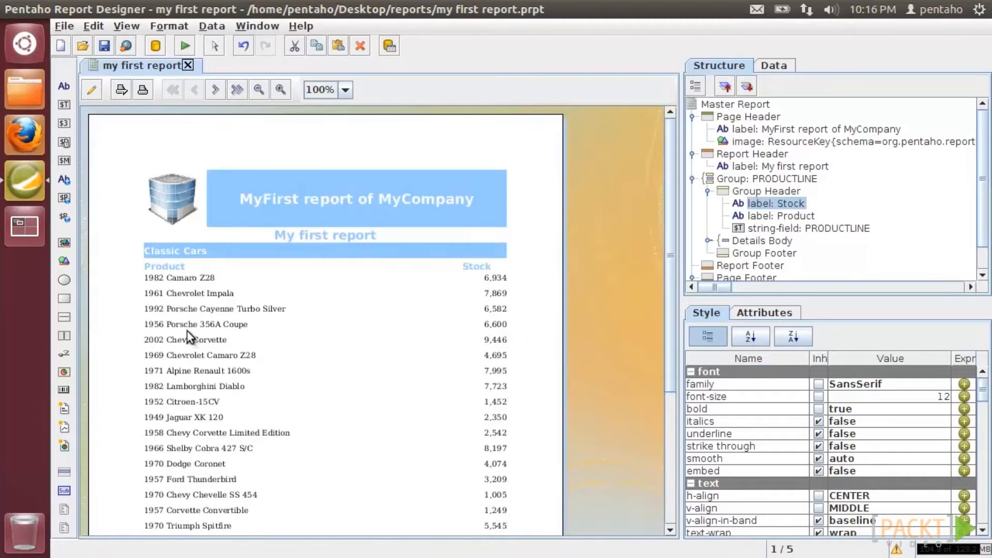
- Page through preview pages 2 to 5 of the Classic Cars product report
scroll(187, 330, down, 5)
scroll(220, 231, up, 5)
click(215, 90)
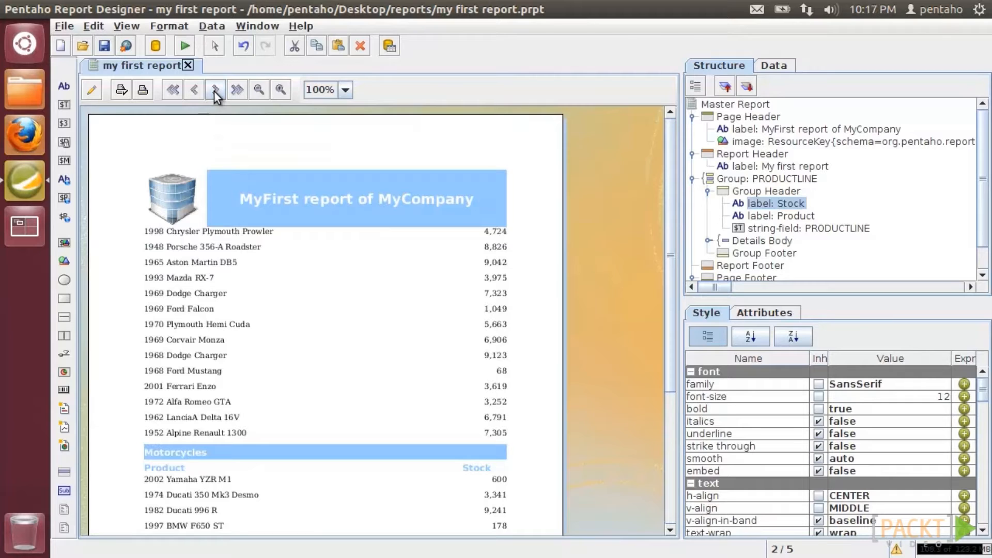
click(215, 90)
click(214, 90)
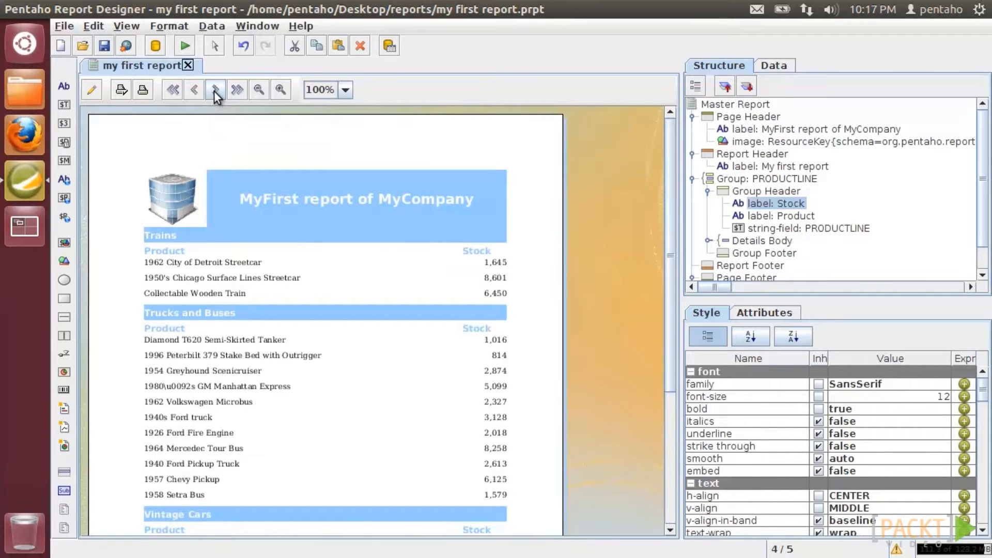
click(214, 90)
scroll(265, 337, down, 5)
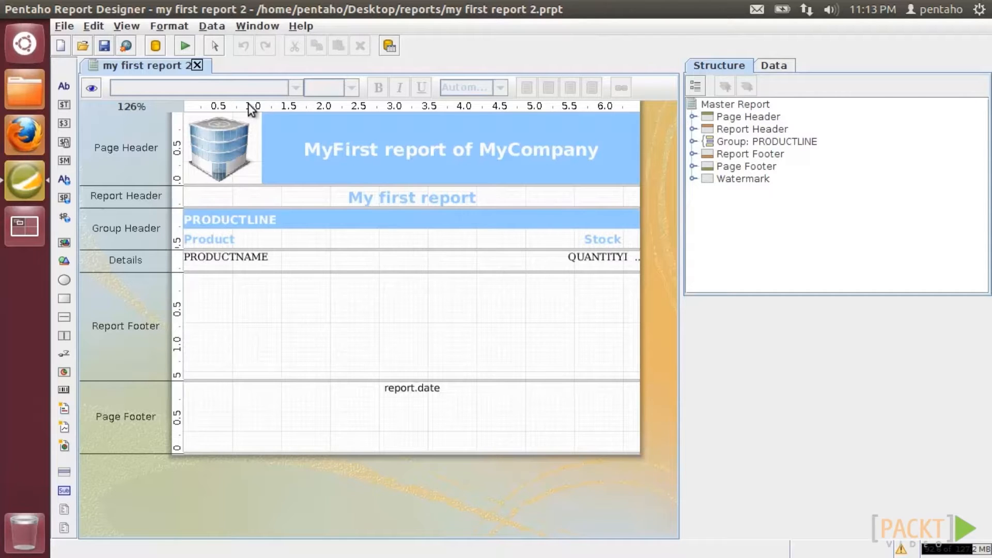
click(130, 27)
mouse_move(272, 70)
click(316, 60)
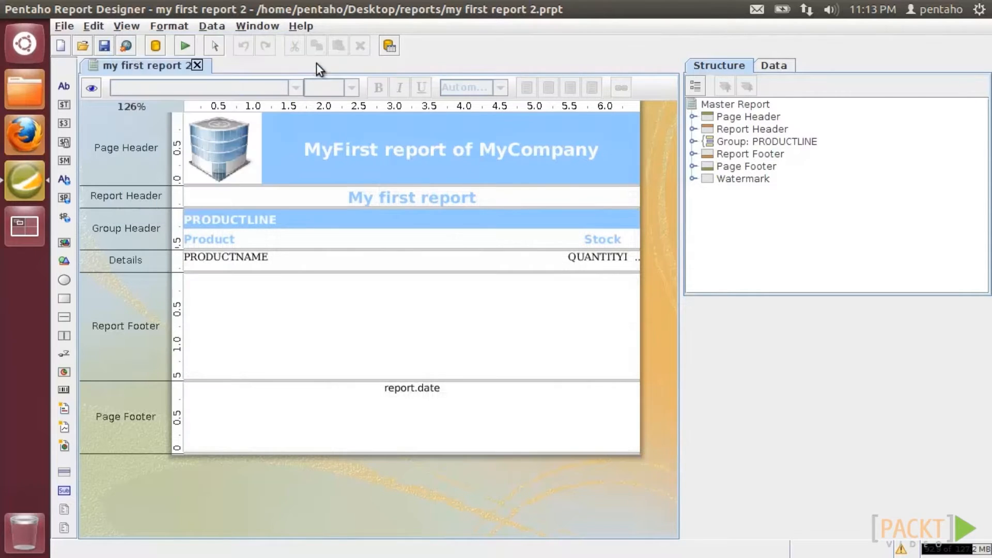
click(131, 26)
mouse_move(140, 60)
click(330, 91)
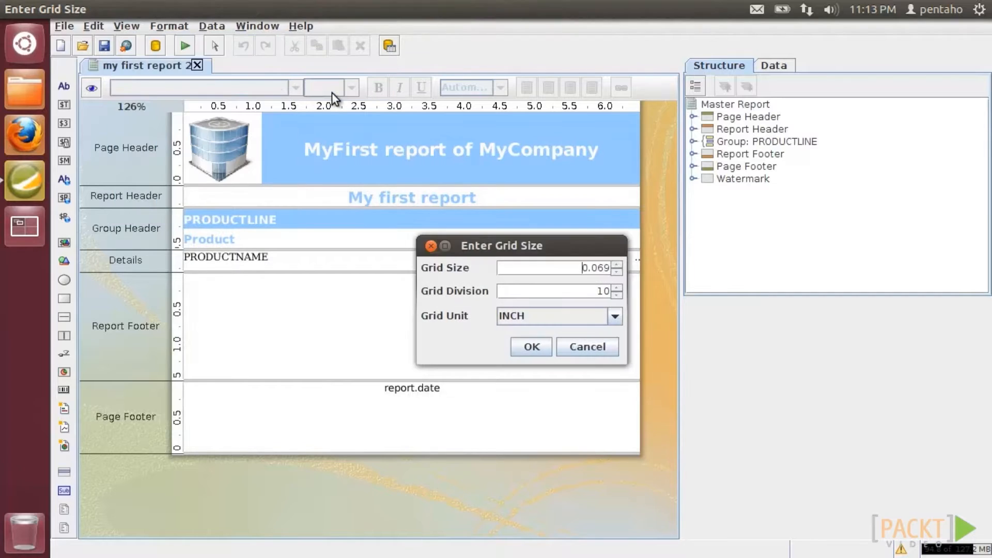
click(615, 315)
click(616, 314)
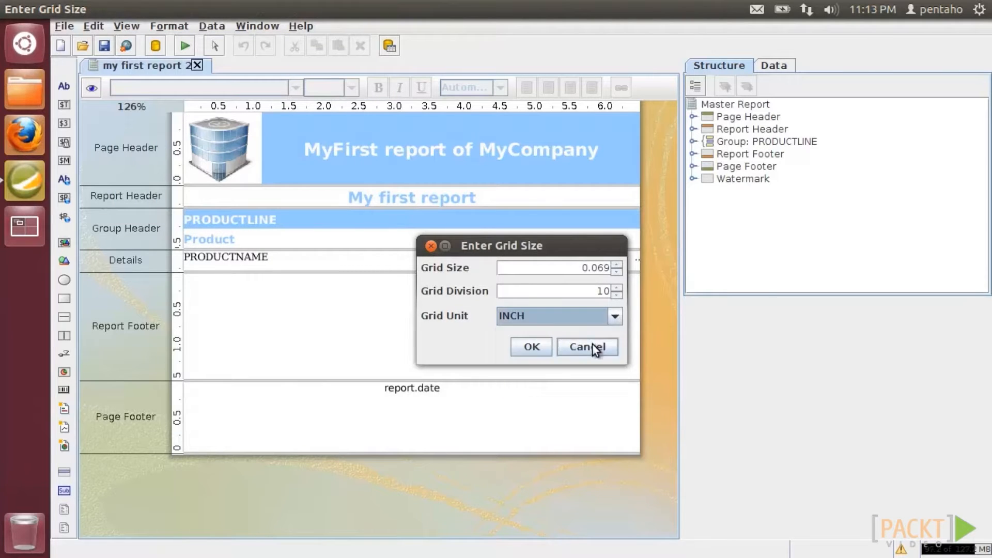
click(593, 343)
click(127, 26)
mouse_move(144, 61)
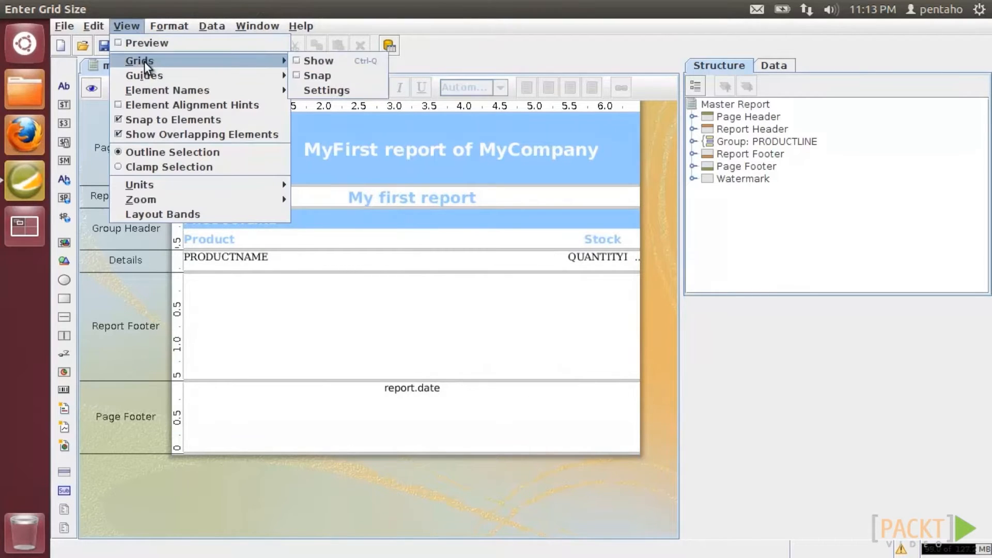
click(312, 63)
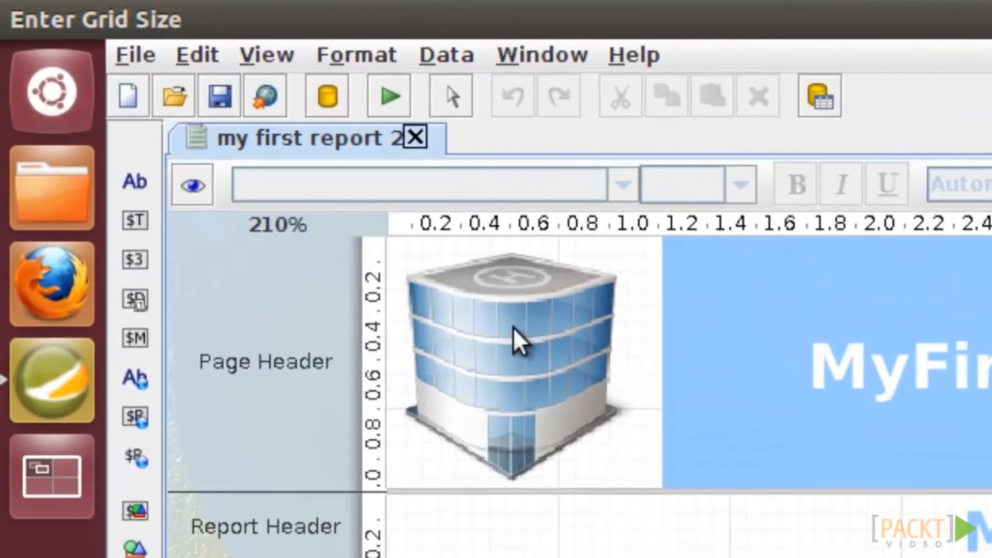
click(243, 156)
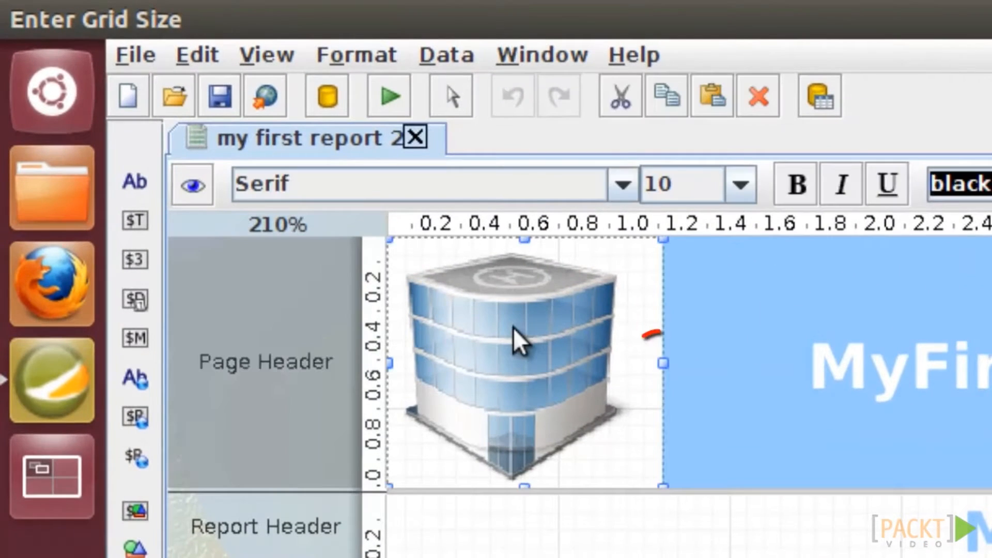
click(280, 59)
mouse_move(301, 163)
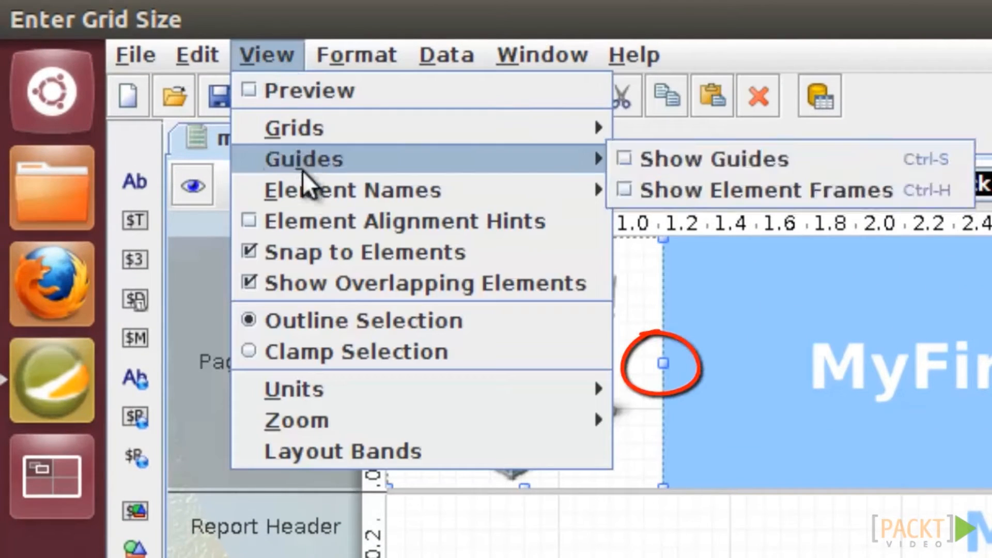
click(309, 340)
click(250, 57)
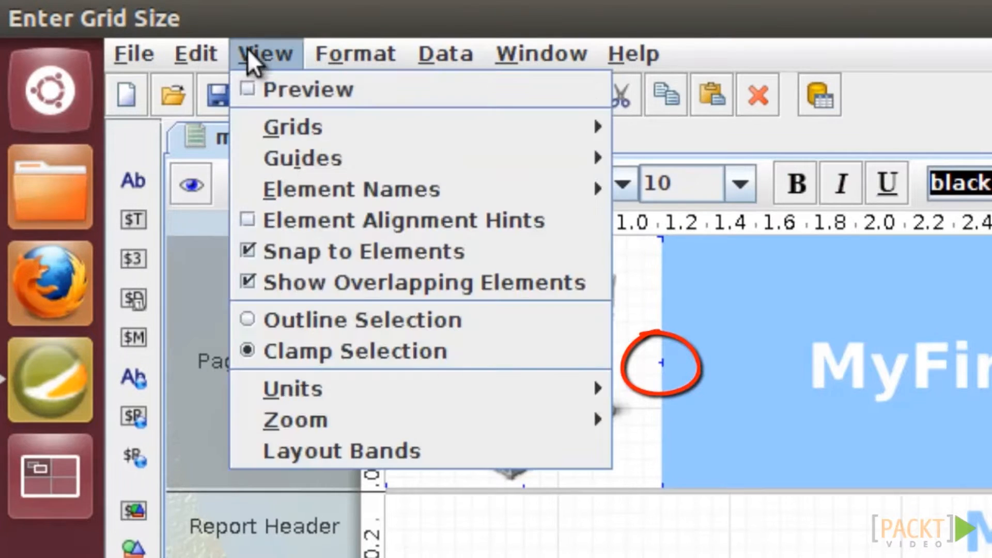
click(284, 318)
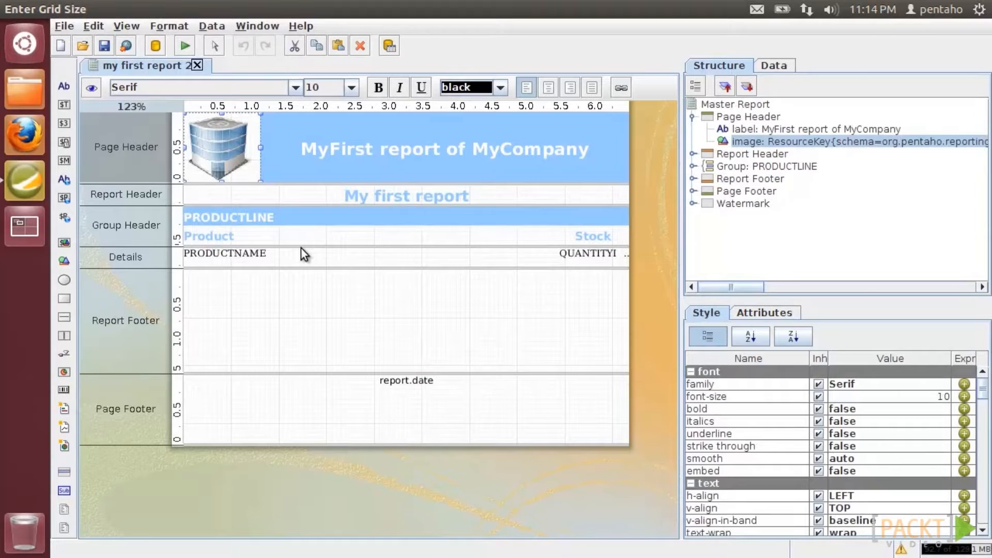
- Resize the Group Header band and nudge the Stock label left
click(301, 248)
drag(302, 247, 302, 284)
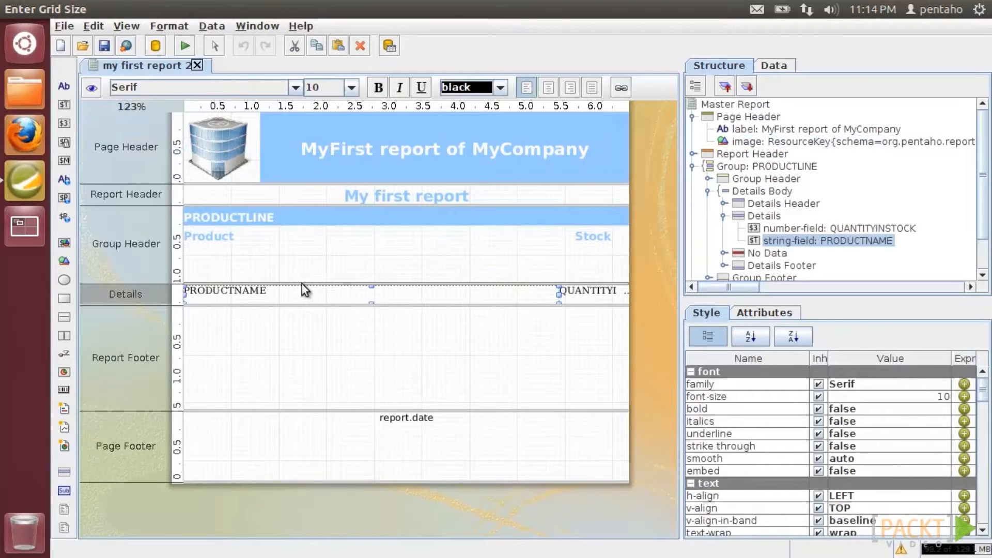
click(572, 235)
mouse_move(575, 235)
mouse_down()
mouse_move(592, 234)
mouse_move(569, 259)
mouse_move(449, 262)
mouse_move(447, 234)
mouse_move(444, 258)
mouse_move(549, 265)
mouse_move(608, 237)
mouse_move(590, 237)
mouse_up()
drag(545, 283, 557, 245)
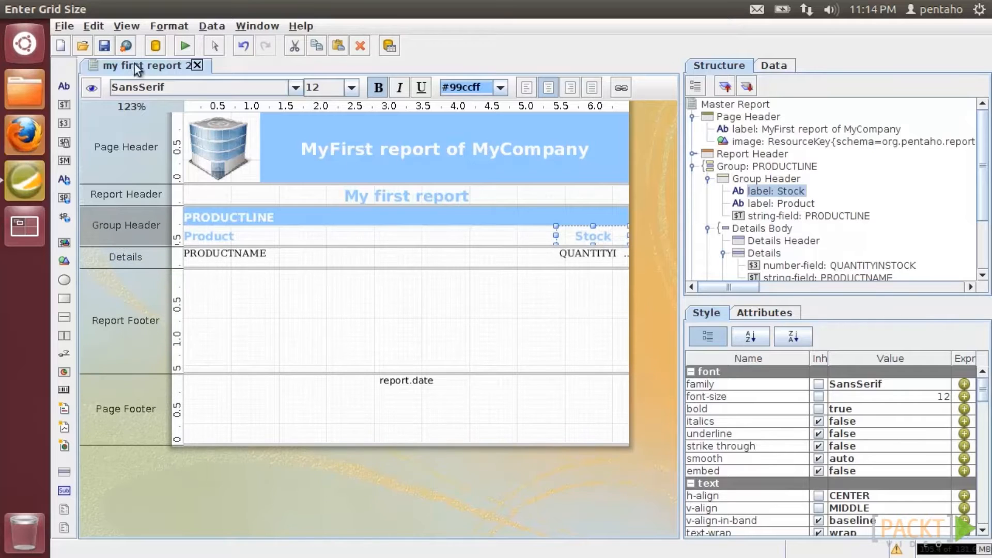
- Look through the View and Format menus, then enlarge the Group Header and lower the Stock label
click(126, 25)
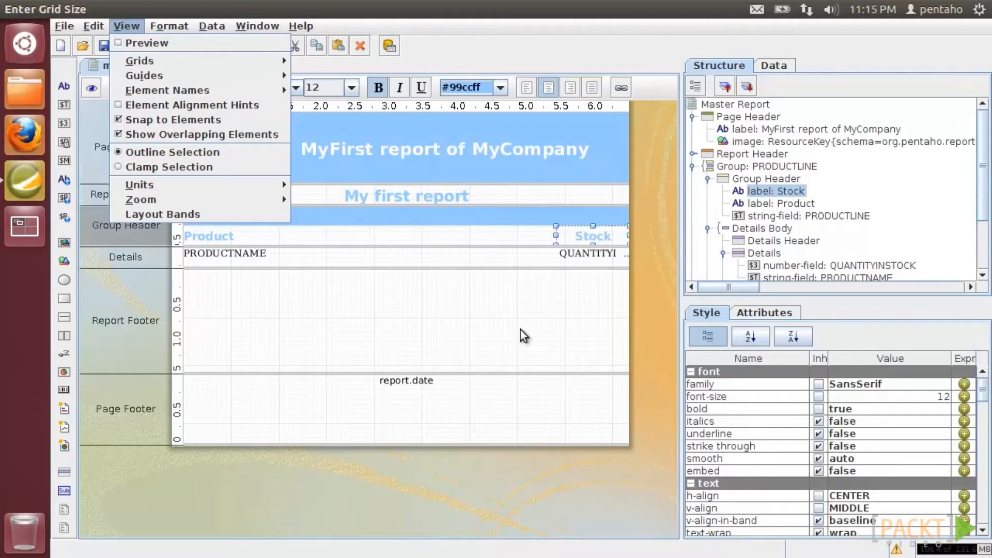
click(578, 238)
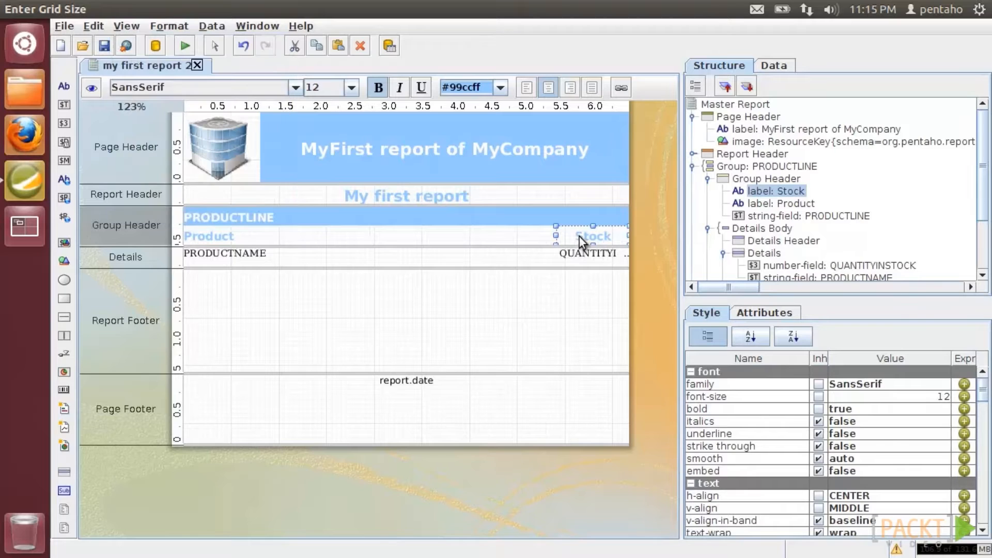
click(176, 26)
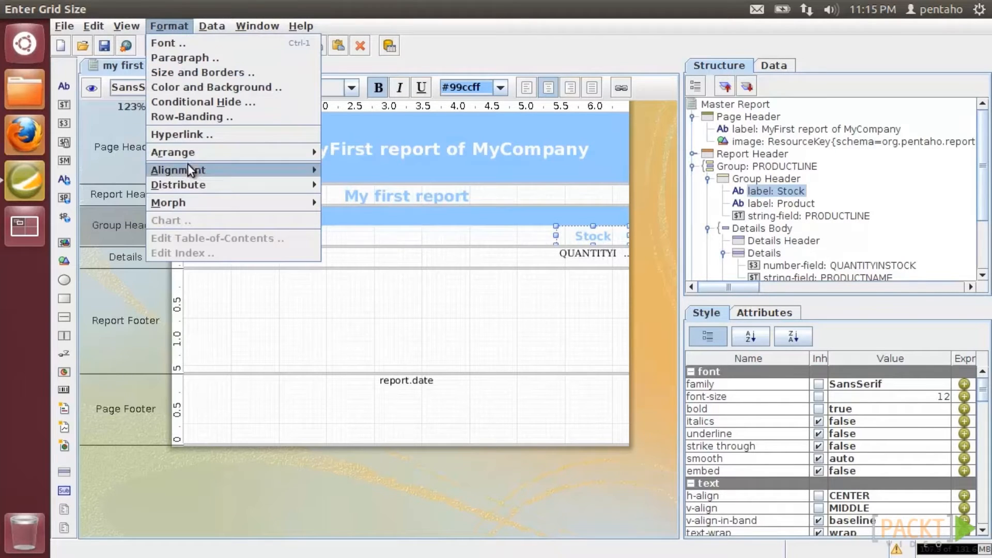
mouse_move(189, 154)
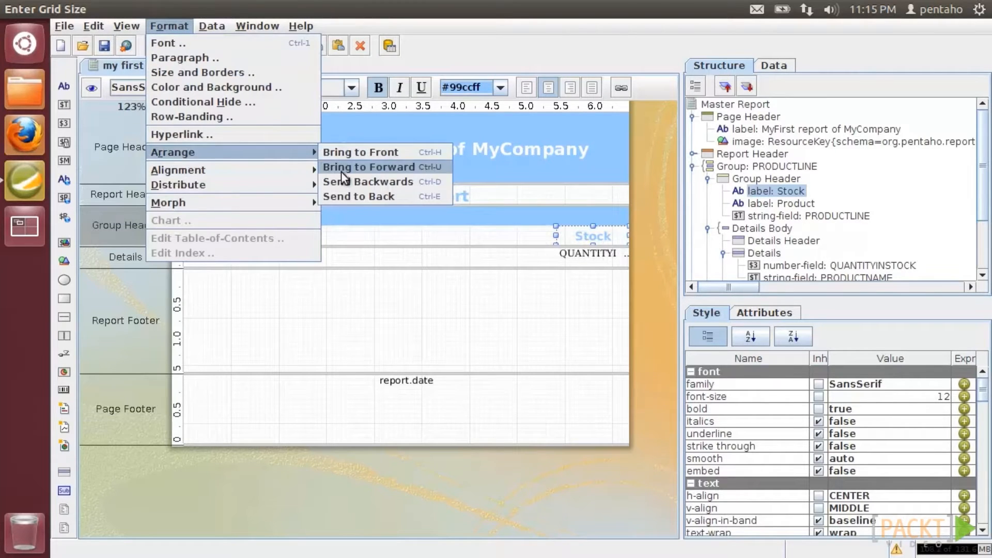
click(520, 248)
drag(520, 247, 517, 291)
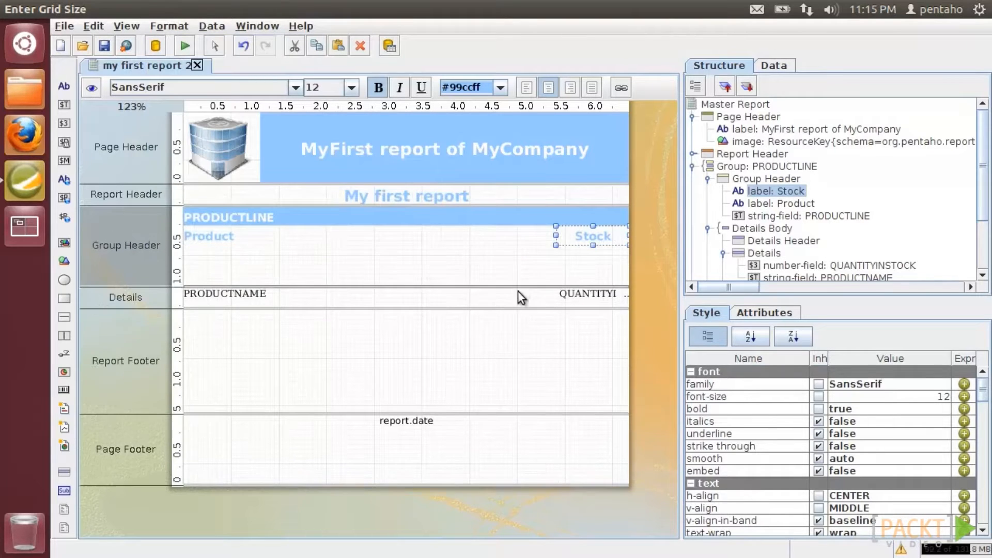
drag(572, 238, 571, 266)
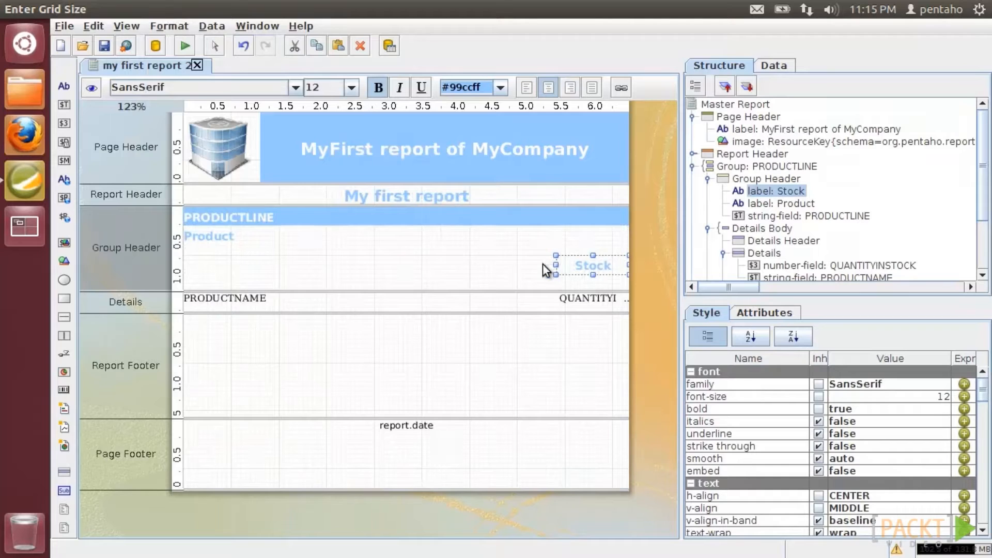
- Select the Product and Stock labels and align them to the top
click(423, 235)
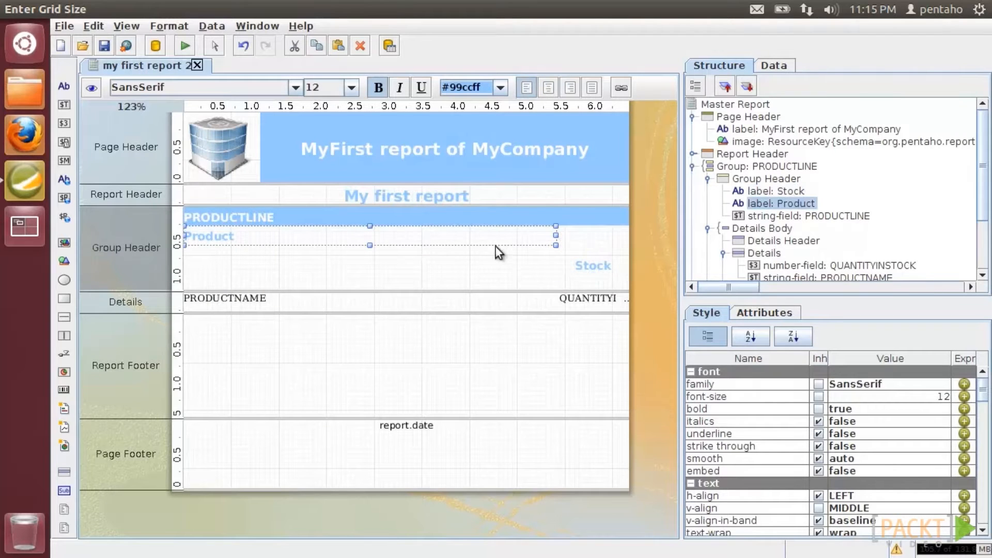
shift+click(585, 265)
click(168, 29)
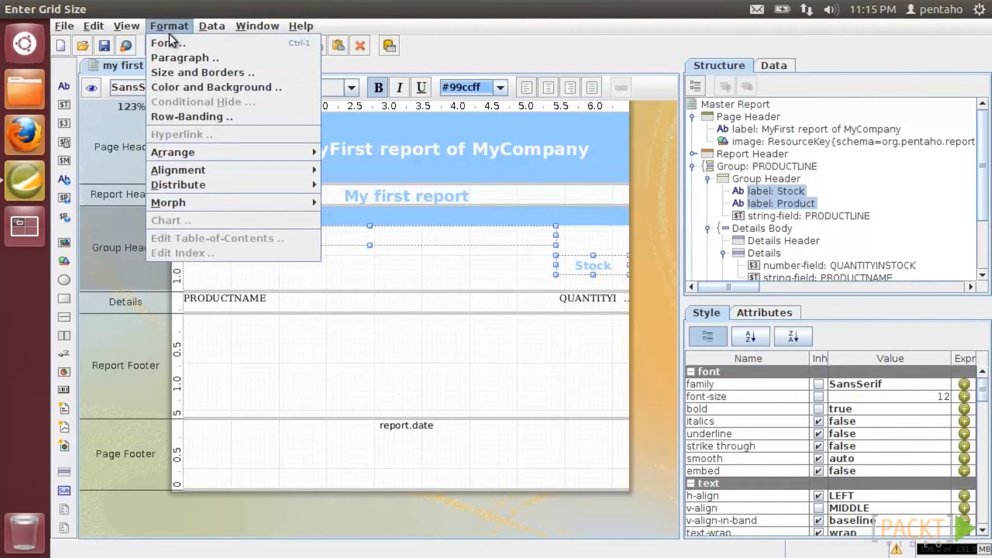
mouse_move(192, 169)
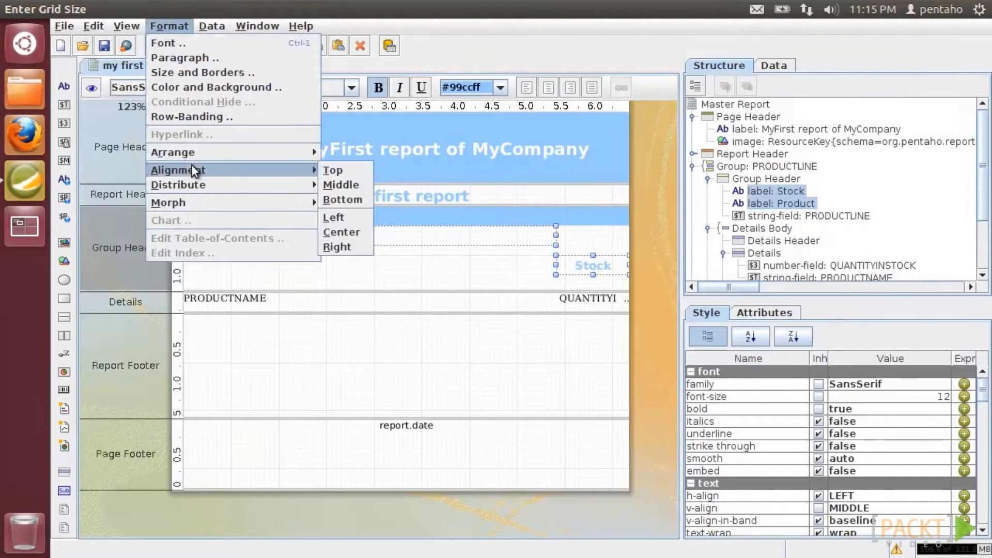
click(332, 172)
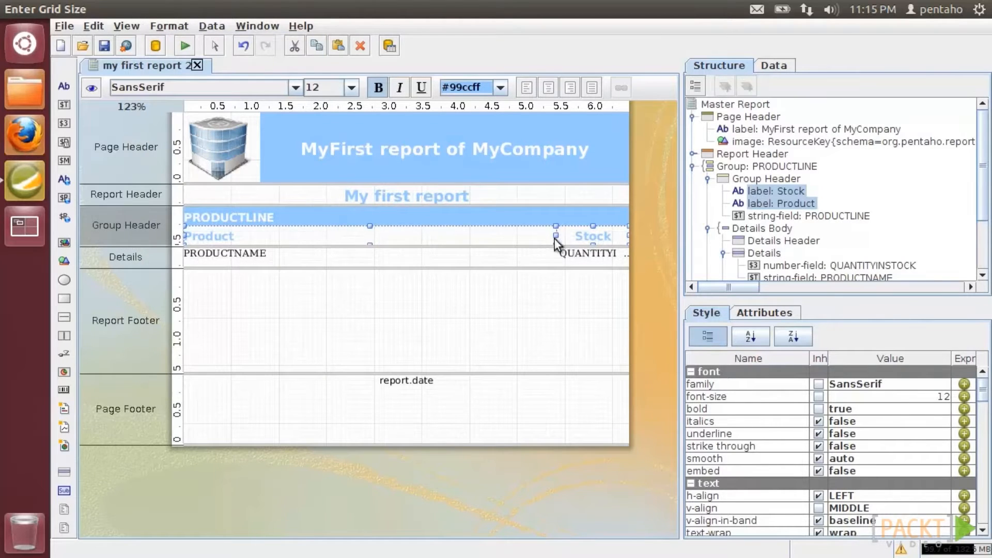
- Copy the Product label and paste its formatting onto the PRODUCTNAME and QUANTITYINSTOCK fields
click(560, 251)
click(489, 235)
right_click(439, 234)
click(458, 323)
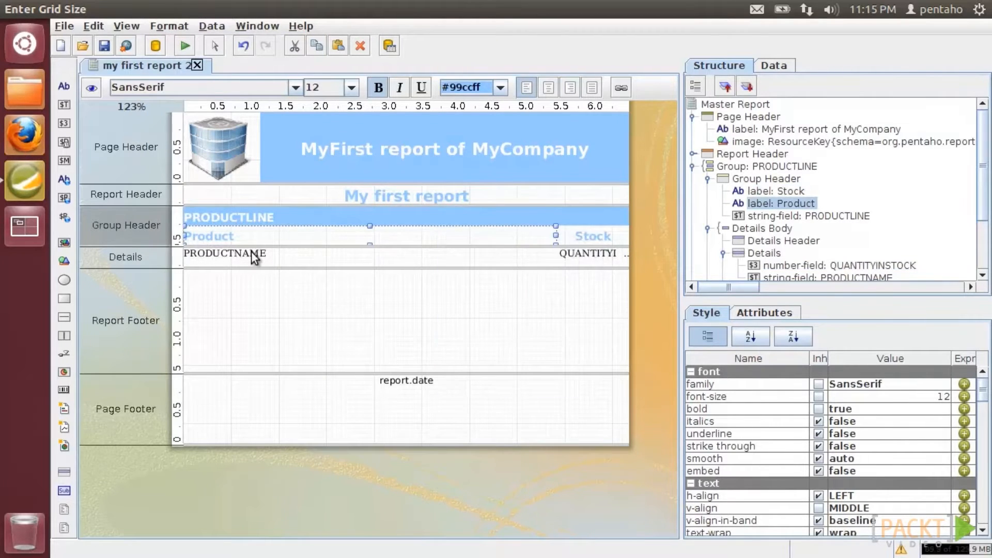
right_click(252, 249)
click(283, 370)
click(584, 256)
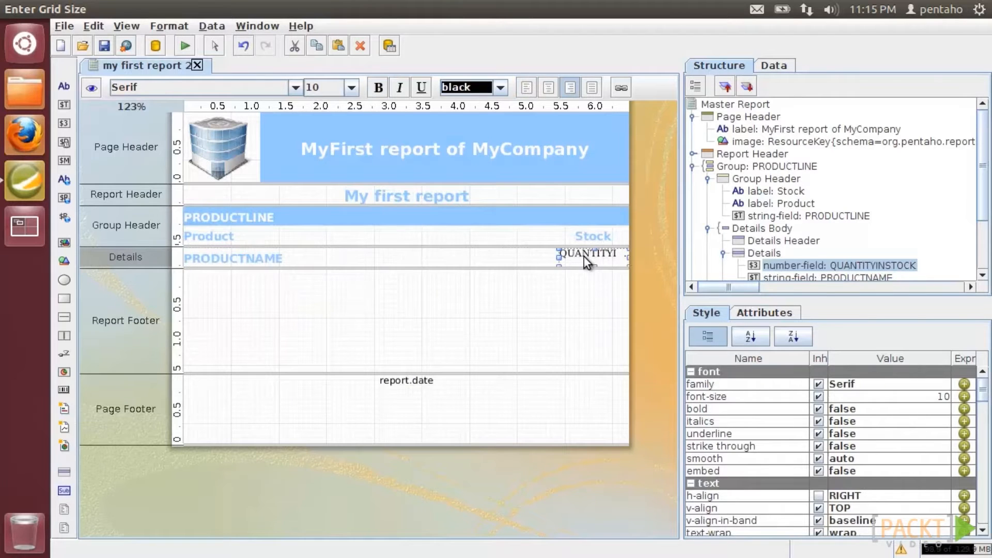
right_click(584, 256)
click(604, 375)
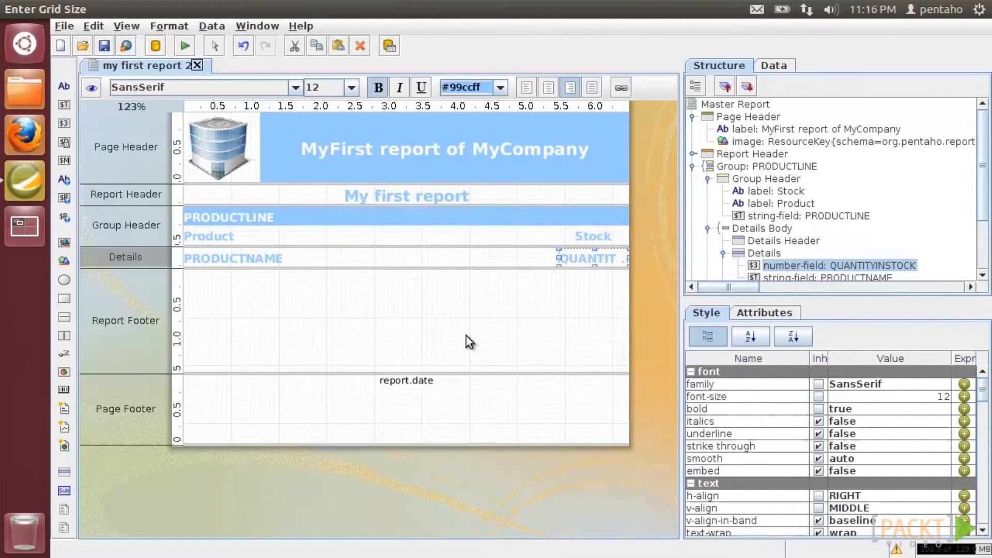
- Preview the report to check the styled fields, then return to design view
click(91, 87)
scroll(671, 241, down, 1)
drag(671, 241, 667, 209)
click(91, 87)
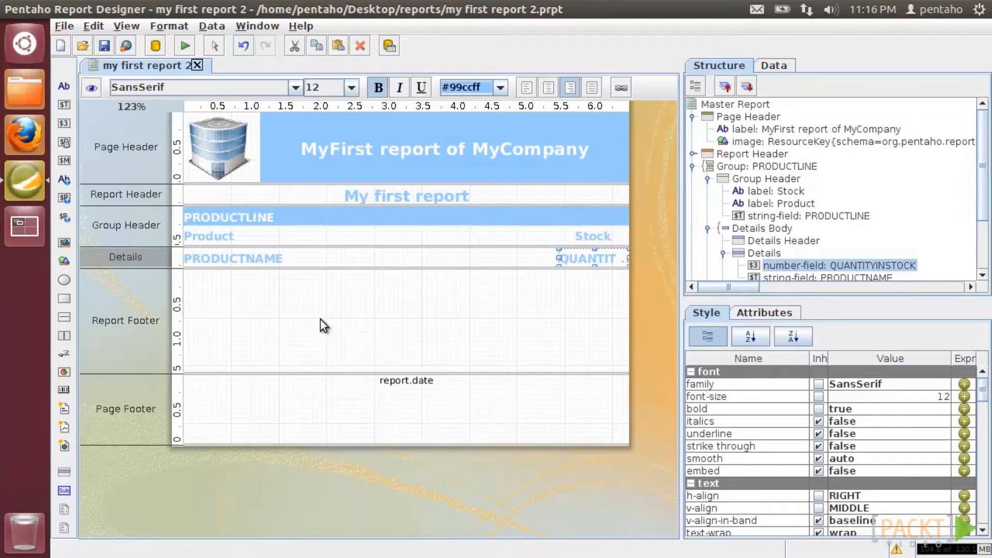
click(188, 45)
click(204, 98)
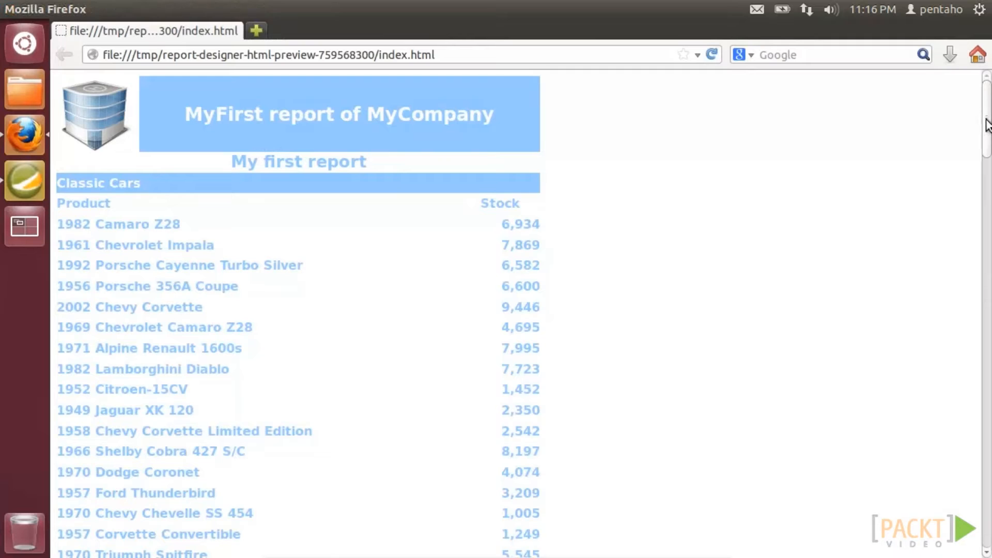
drag(985, 155, 985, 550)
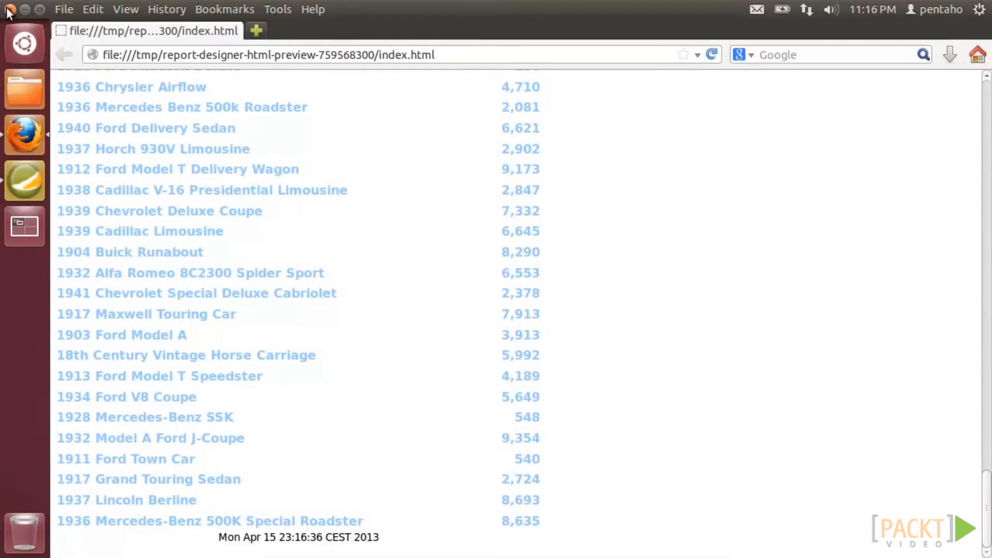
click(10, 10)
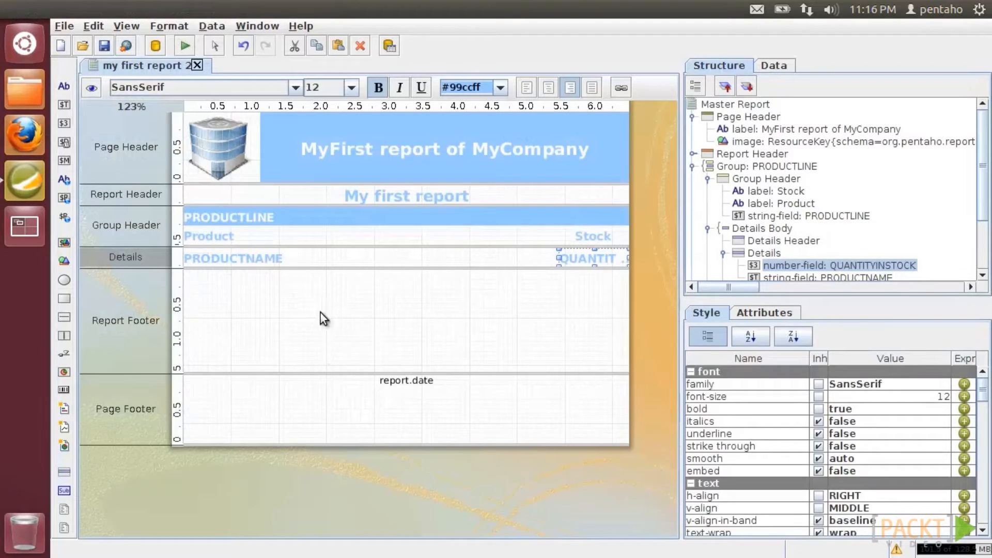
- Run the report as CSV, accept the Text Import settings in Calc, then close the sheet
click(183, 43)
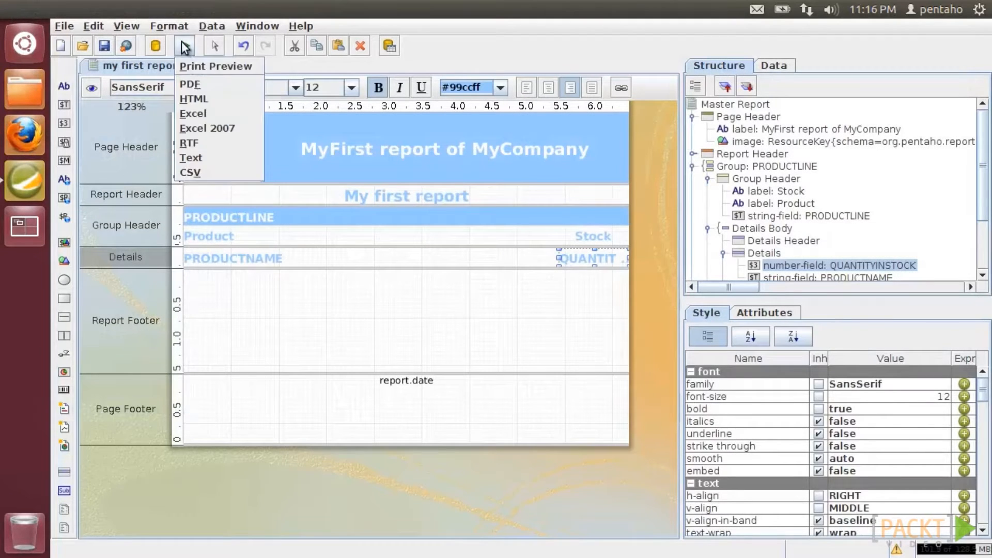
click(206, 170)
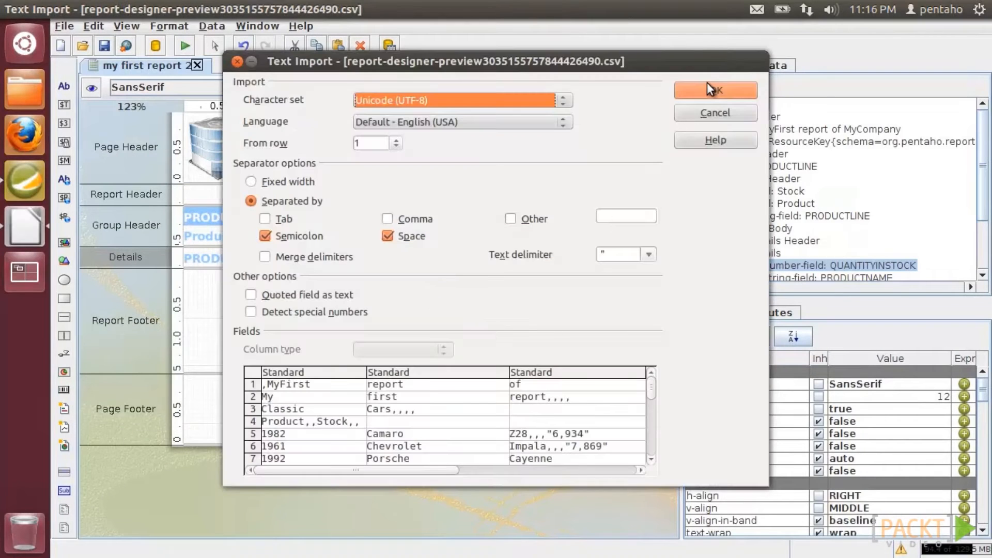
click(707, 88)
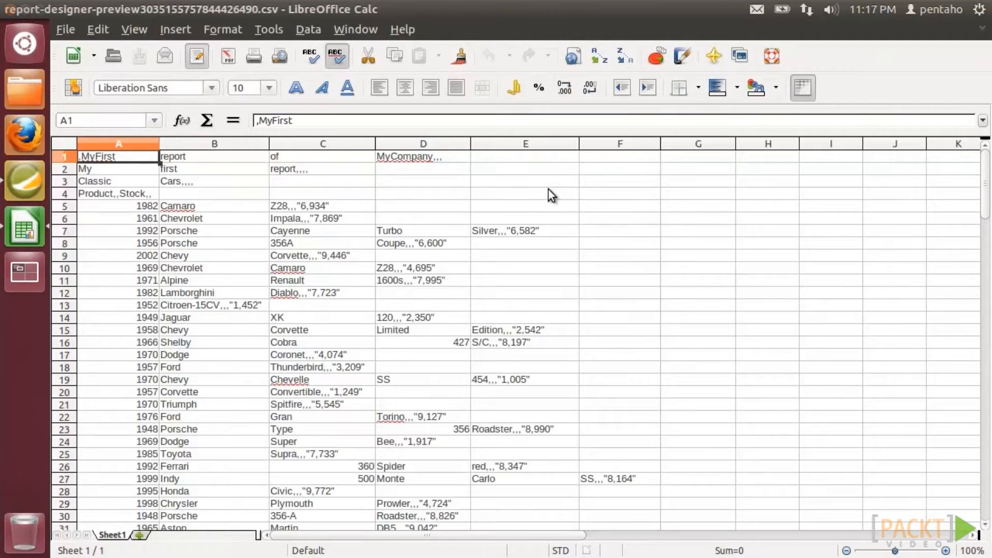
click(10, 9)
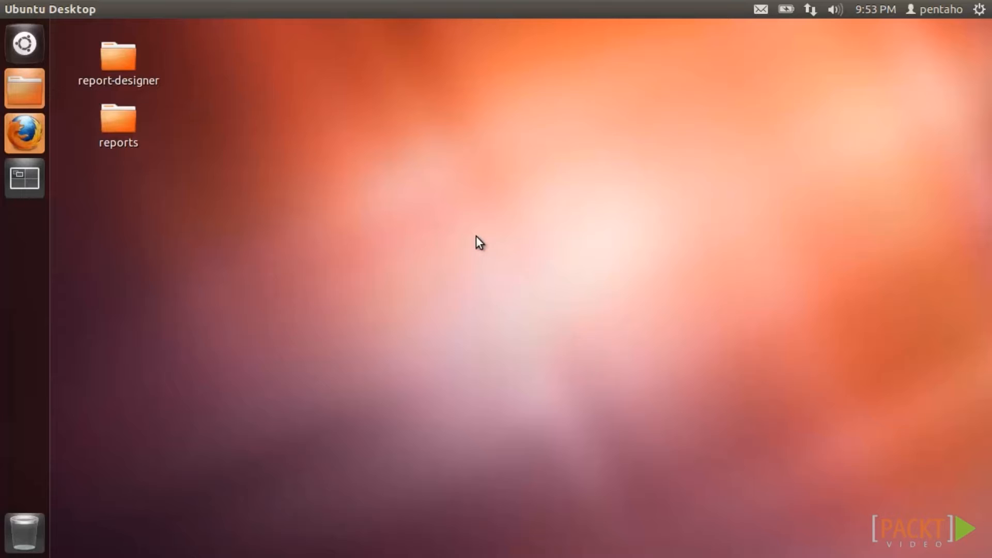
- Run java -version in a terminal to confirm Java 1.7.0_21, exit, and launch Firefox
click(35, 37)
click(132, 129)
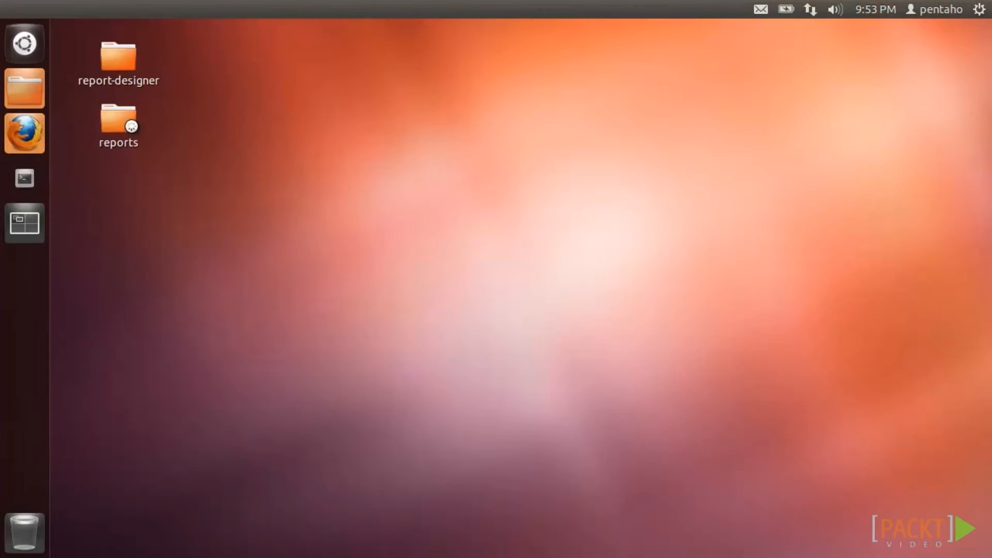
text(java -version)
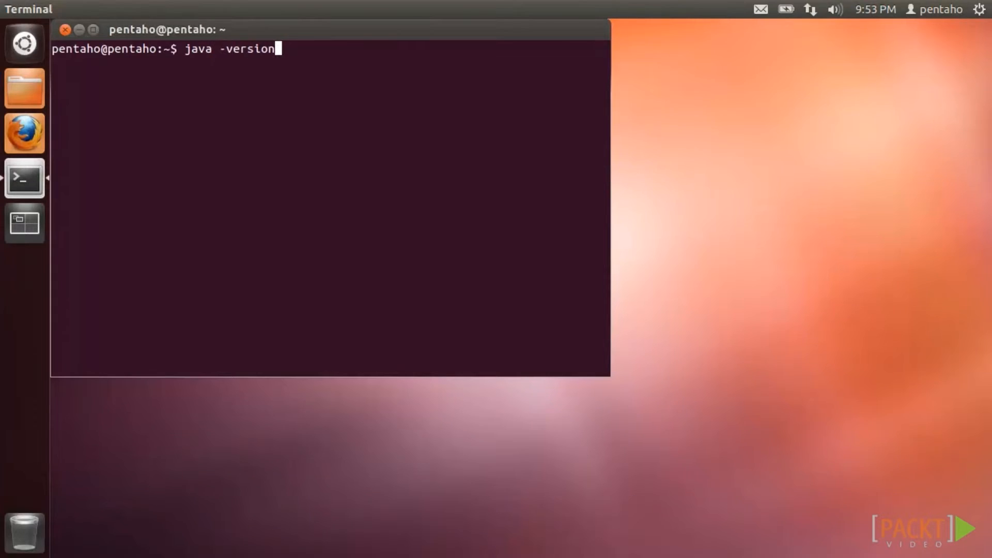
key(Return)
text(exit)
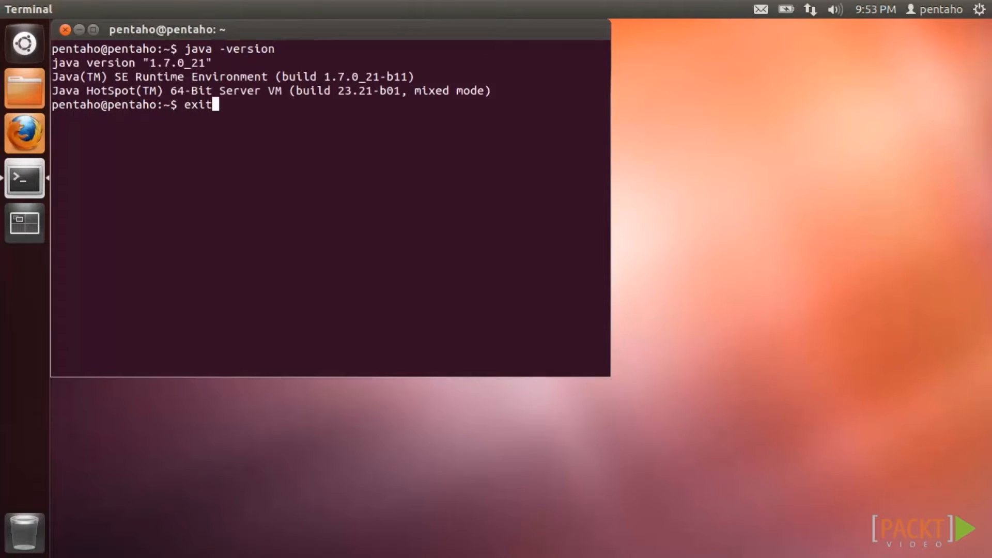
key(Return)
click(28, 134)
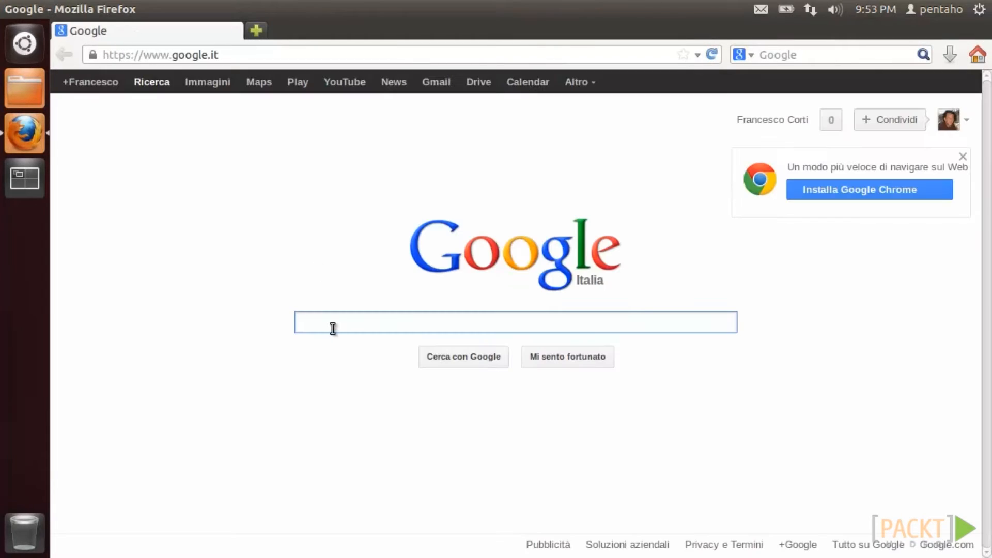
- Search 'eclipse' and download Eclipse IDE for Java EE Linux 64 Bit via the Italy GARR/CILEA mirror
text(eclipse)
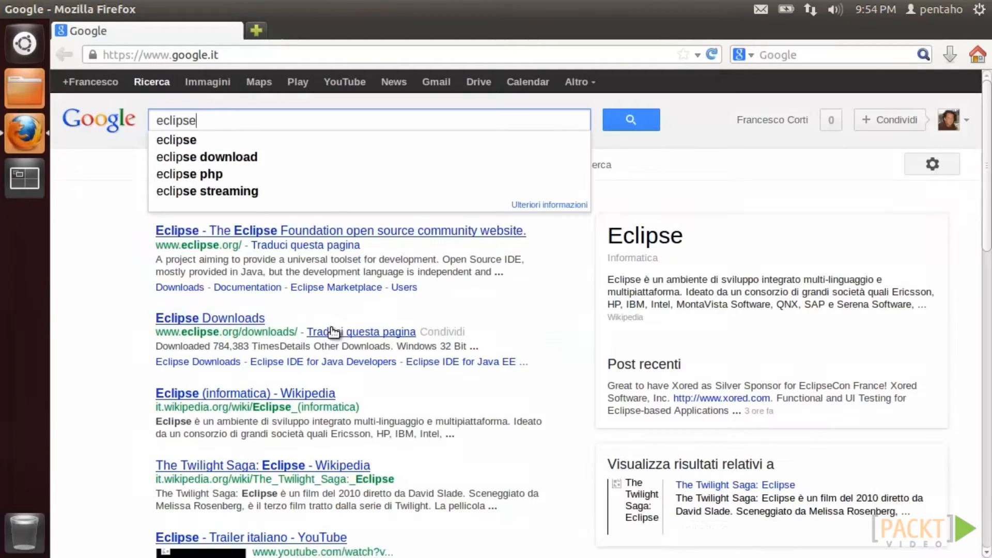
key(Return)
click(291, 222)
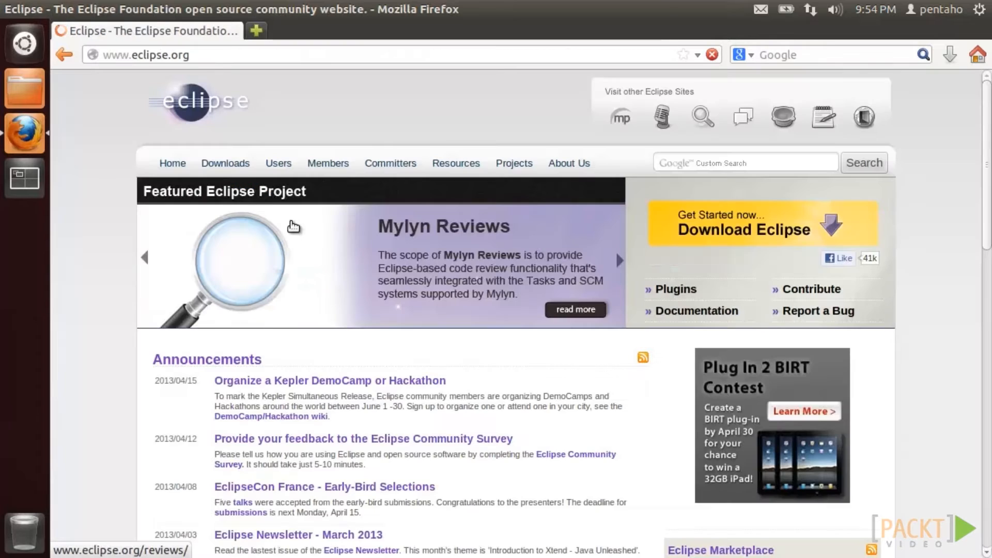
click(228, 164)
click(645, 305)
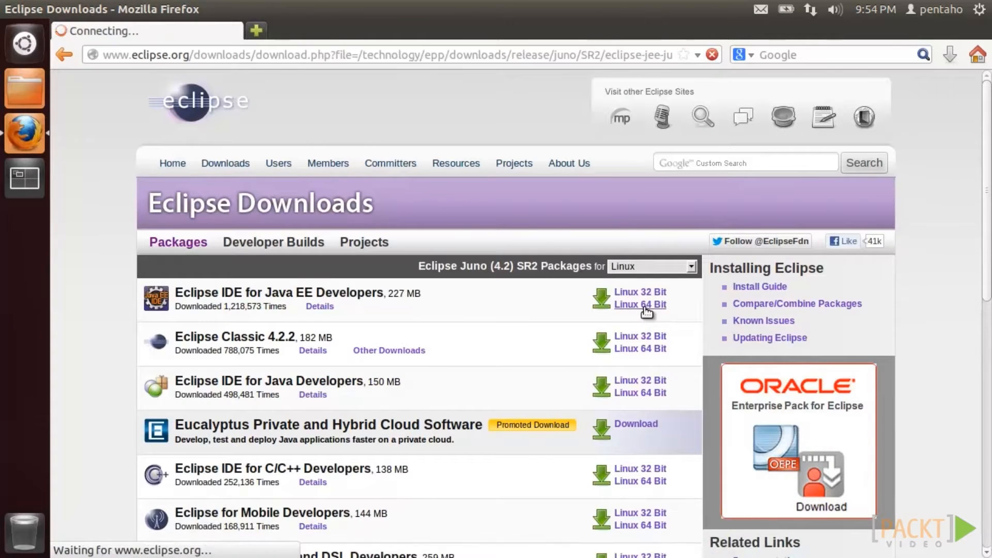
click(438, 299)
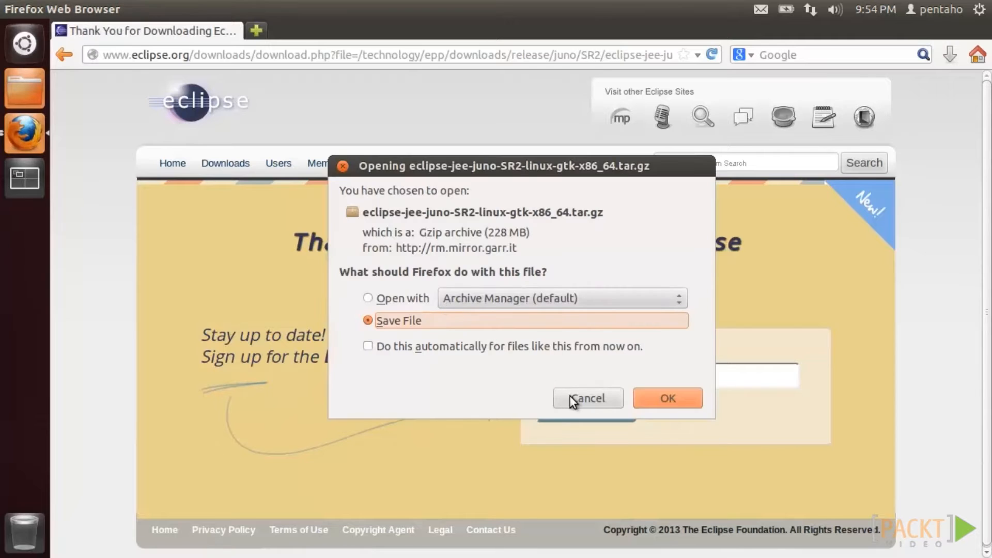
click(570, 398)
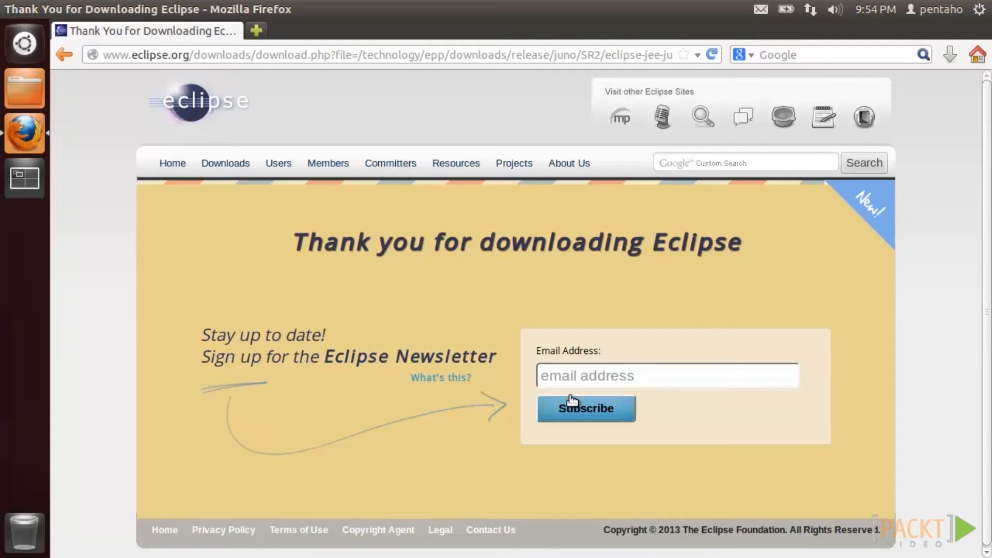
click(26, 95)
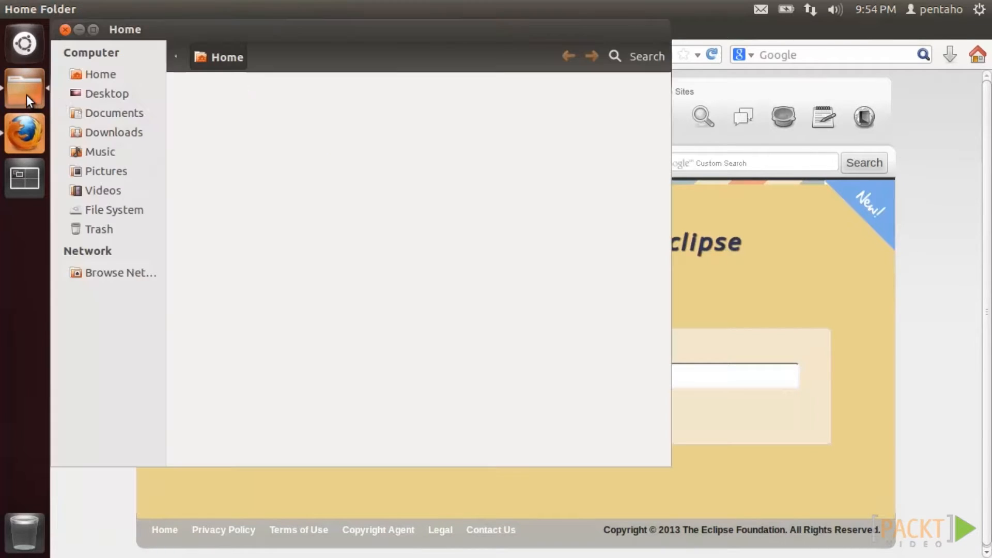
- Open the eclipse-jee-juno-SR2 tar.gz from Downloads in Archive Manager and extract it to the Desktop
click(98, 132)
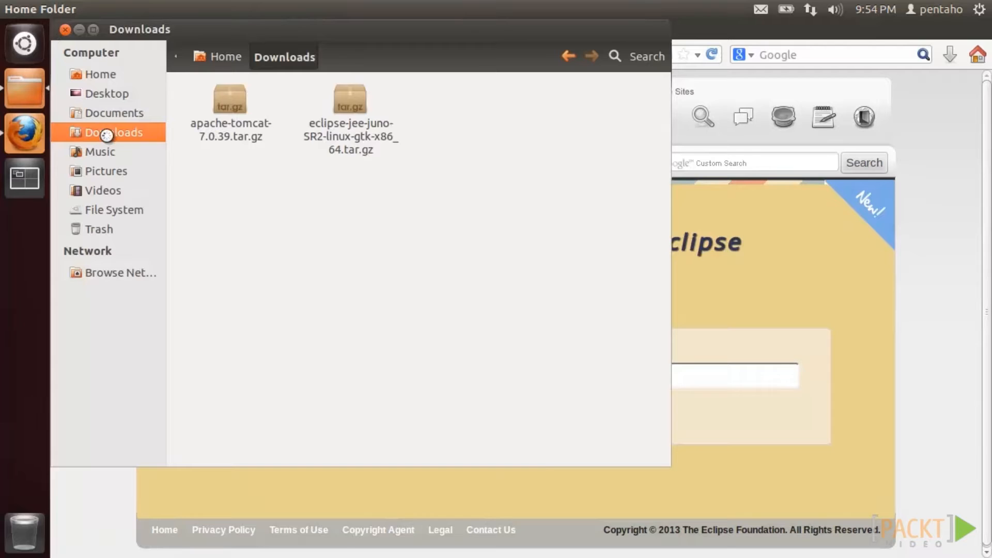
click(368, 133)
right_click(360, 112)
click(382, 125)
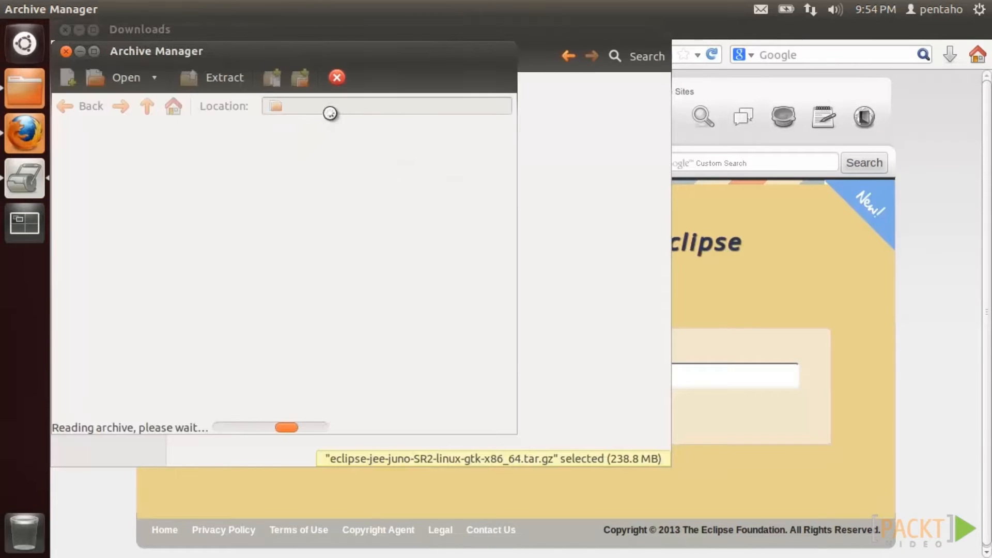
click(213, 79)
click(114, 168)
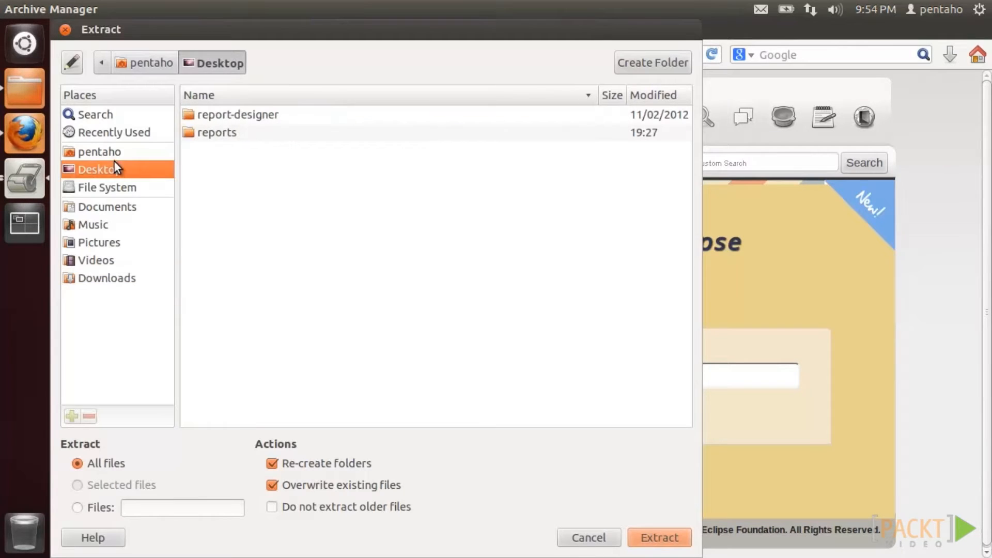
click(652, 538)
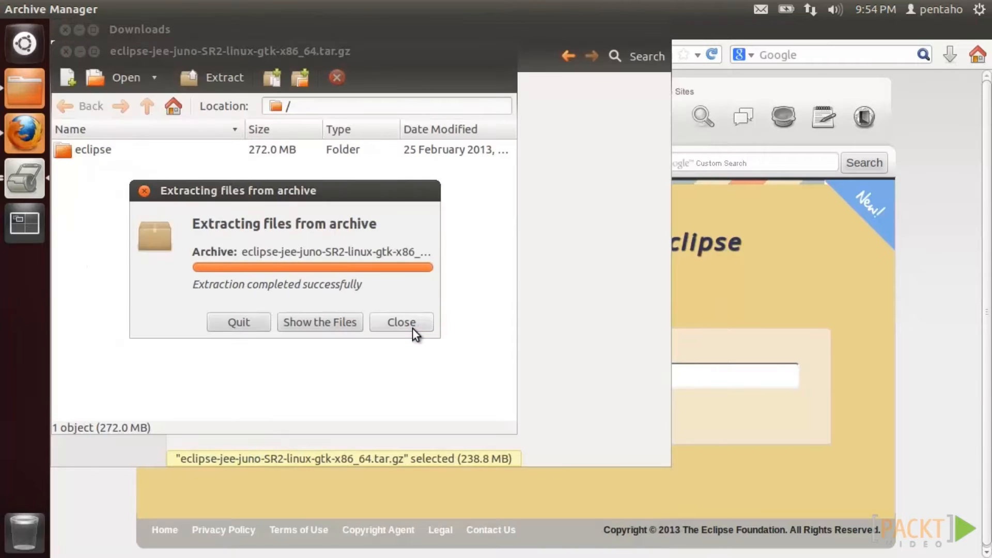
- Close the extraction notice, archive window, Downloads window and Eclipse download page
click(412, 327)
click(65, 51)
click(65, 29)
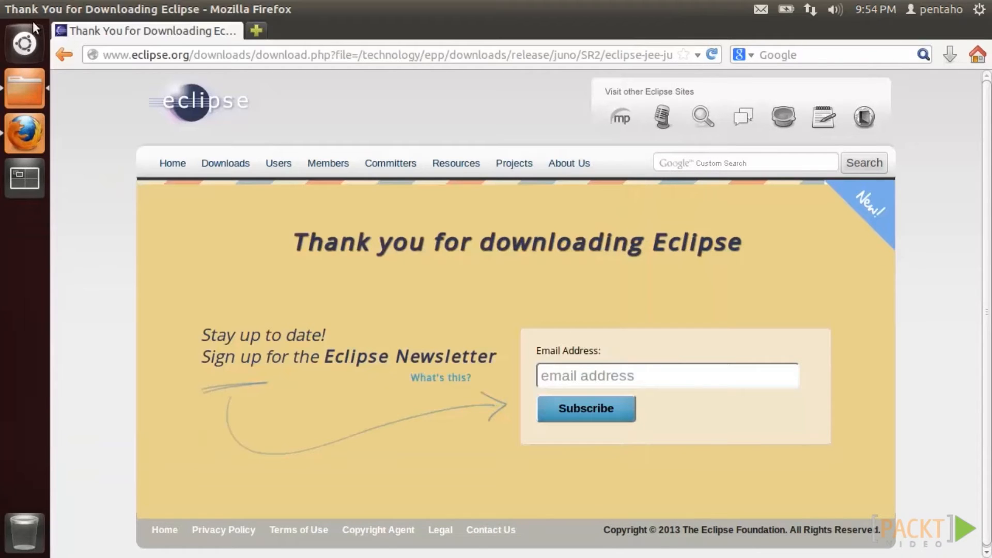
click(11, 10)
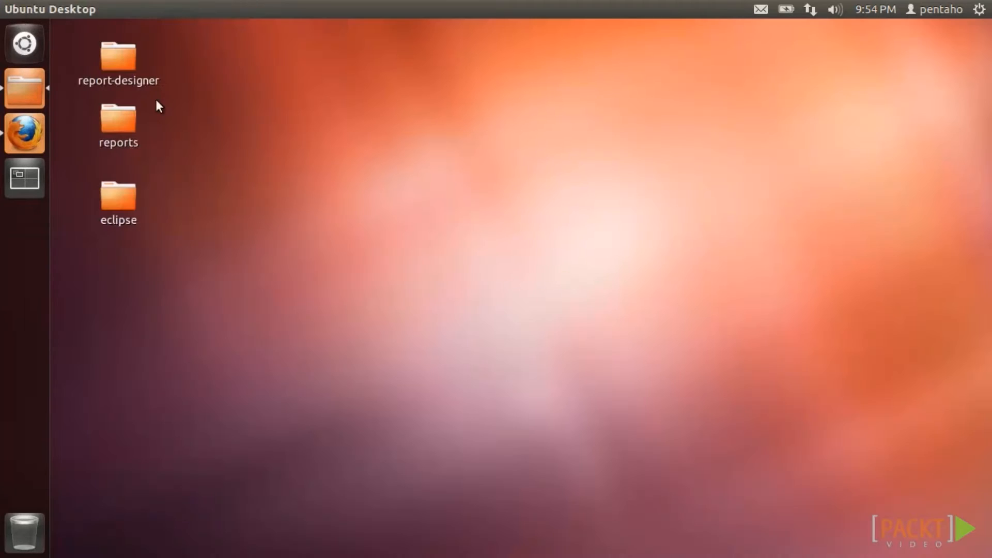
- Search 'tomcat' and reach the archive of older Tomcat 7 releases on tomcat.apache.org
click(22, 132)
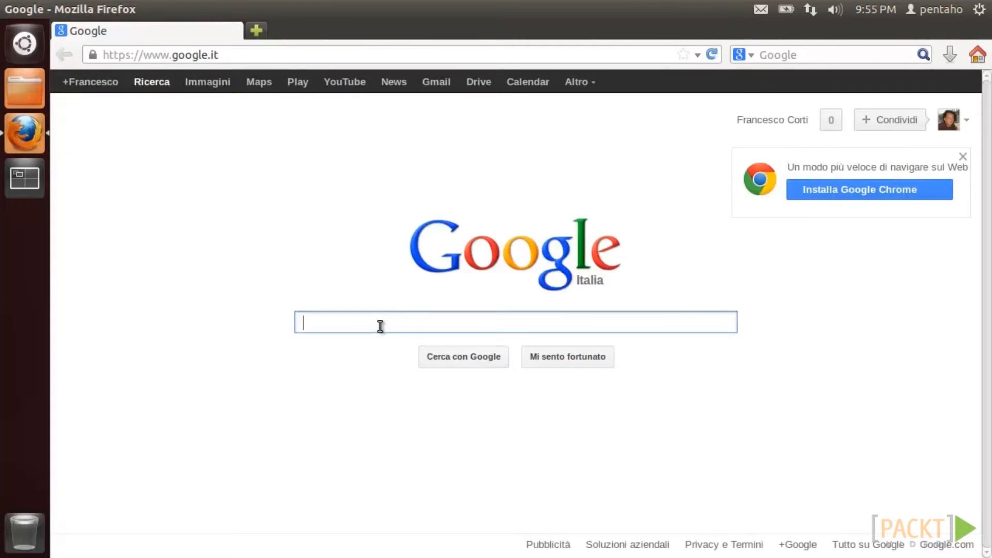
text(tomcat)
key(Return)
click(295, 222)
click(150, 344)
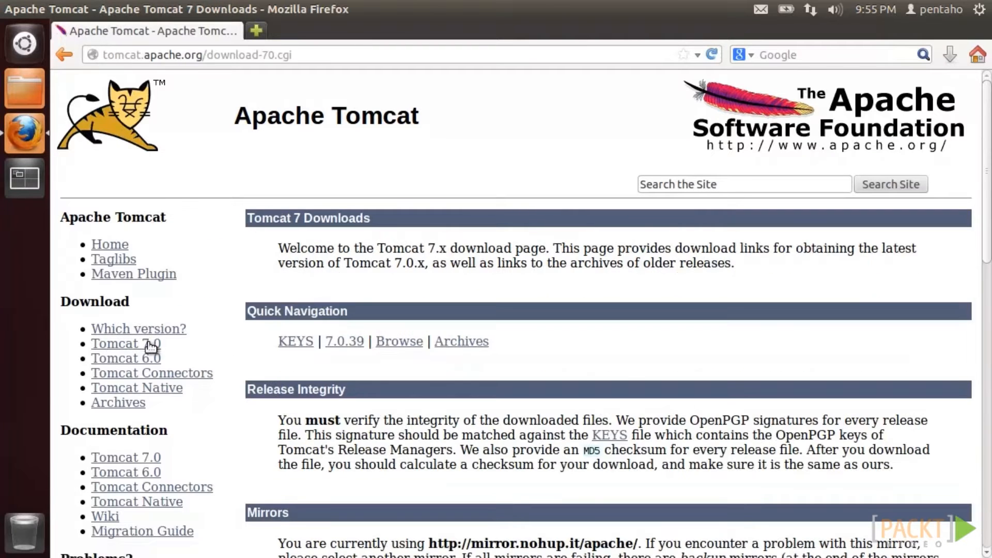
click(442, 341)
- Download apache-tomcat-7.0.39.tar.gz from the v7.0.39/bin folder, then close Firefox
scroll(441, 334, down, 10)
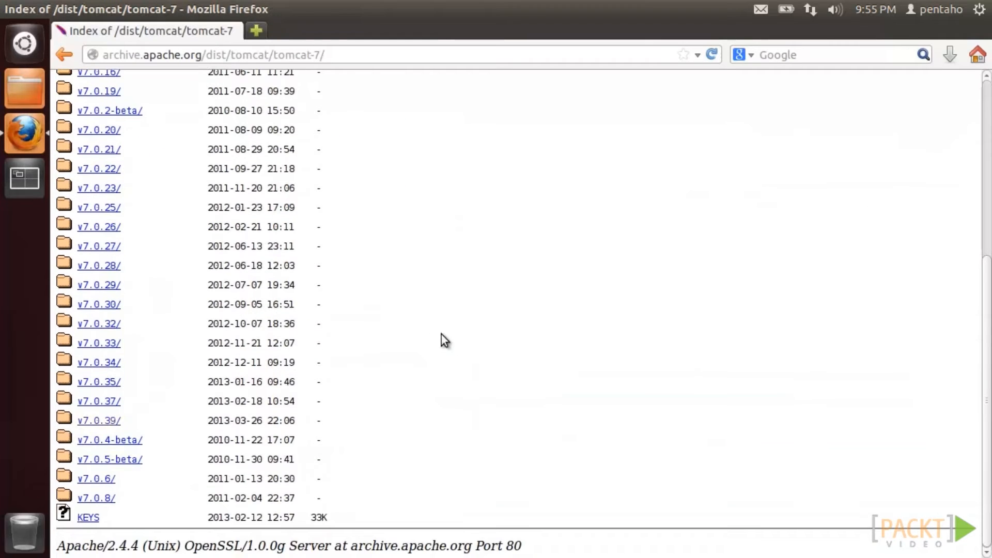
click(113, 422)
click(97, 245)
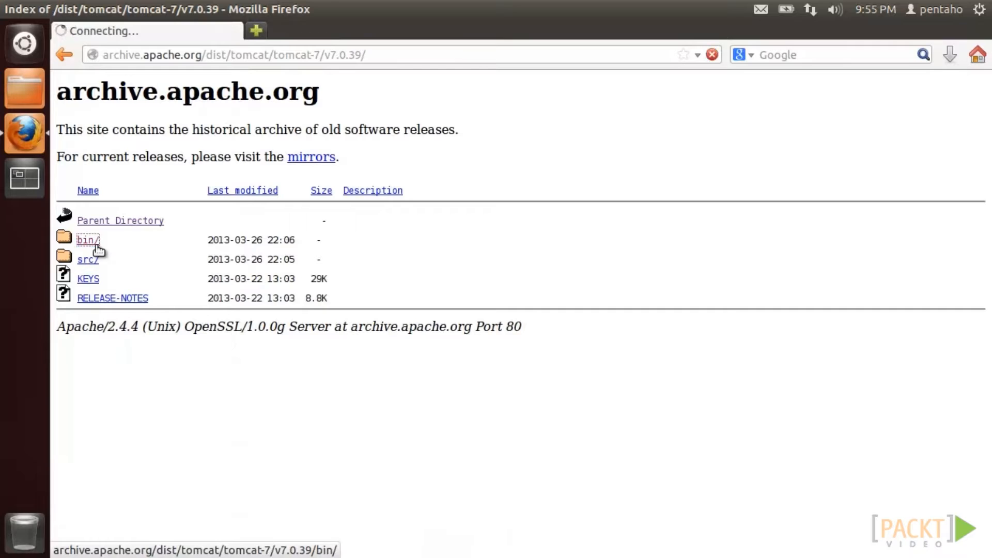
scroll(111, 489, down, 8)
click(118, 424)
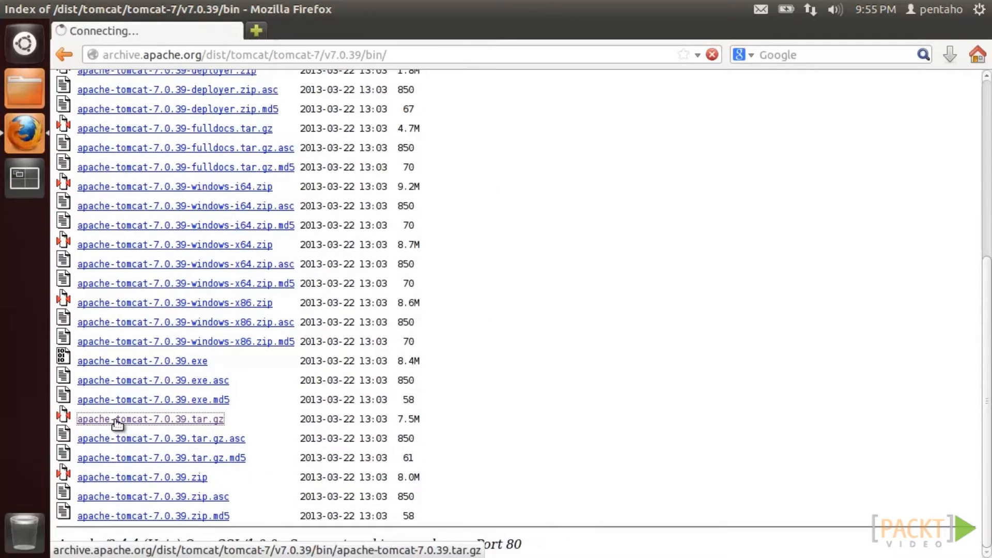
click(570, 404)
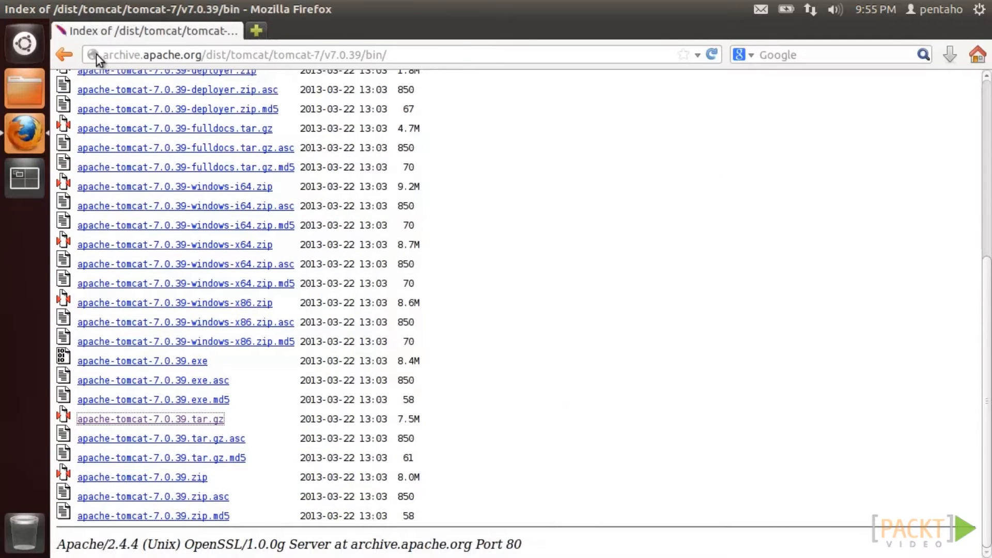
click(10, 11)
click(32, 94)
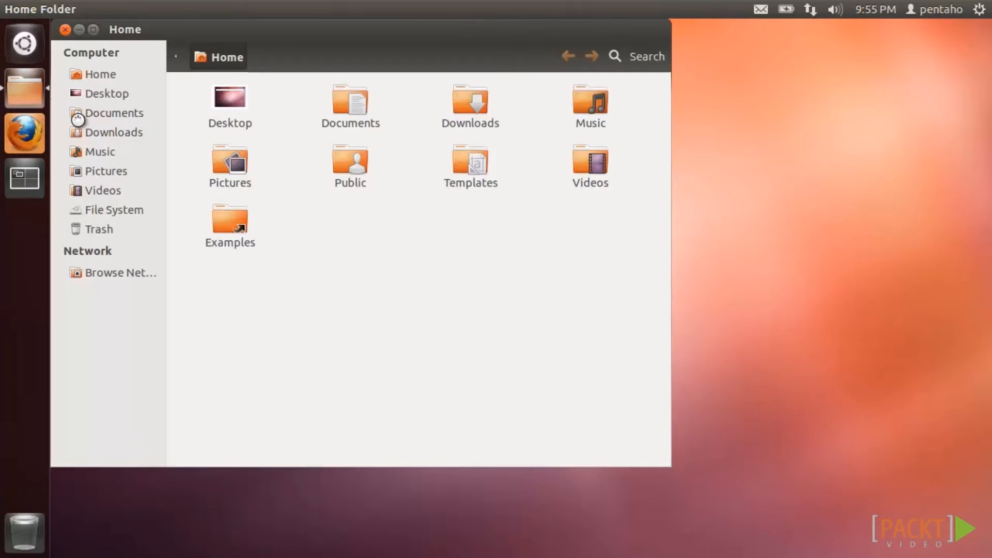
- Extract apache-tomcat-7.0.39.tar.gz into /opt using Archive Manager, then close its windows
click(90, 132)
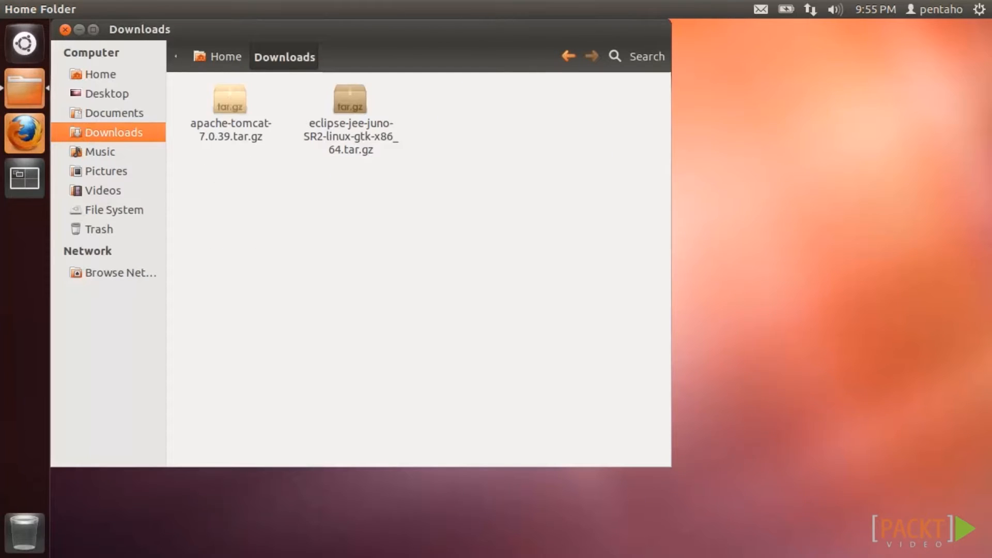
right_click(233, 102)
click(331, 115)
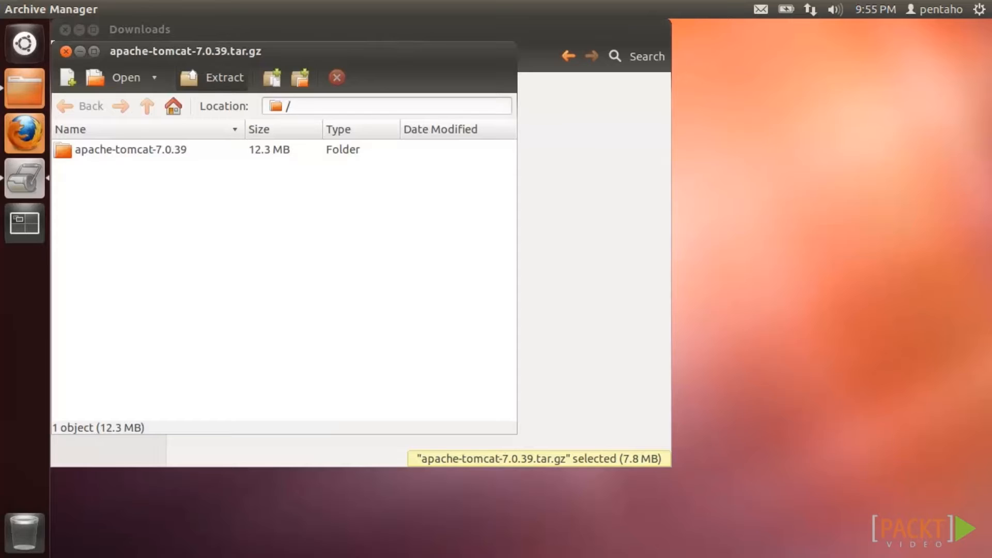
click(221, 77)
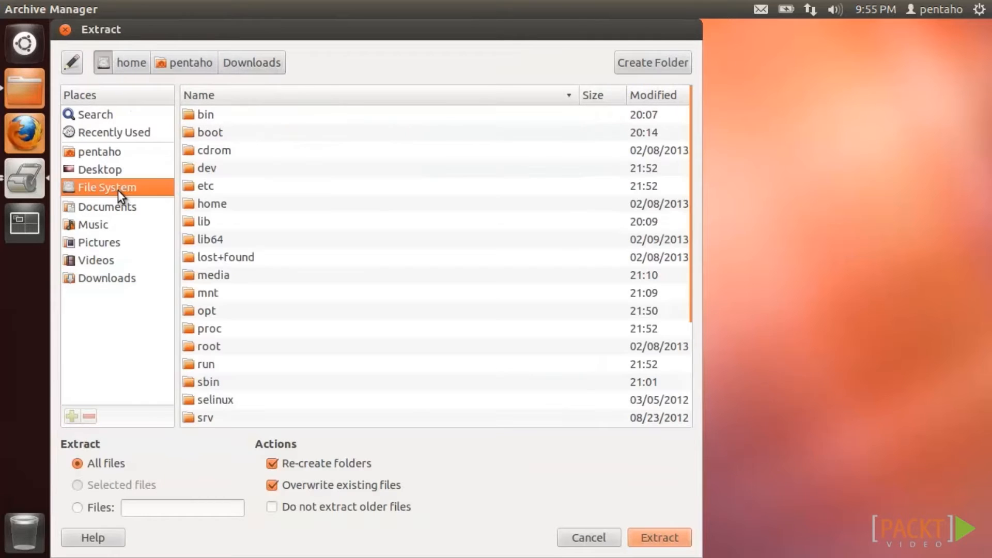
double_click(206, 310)
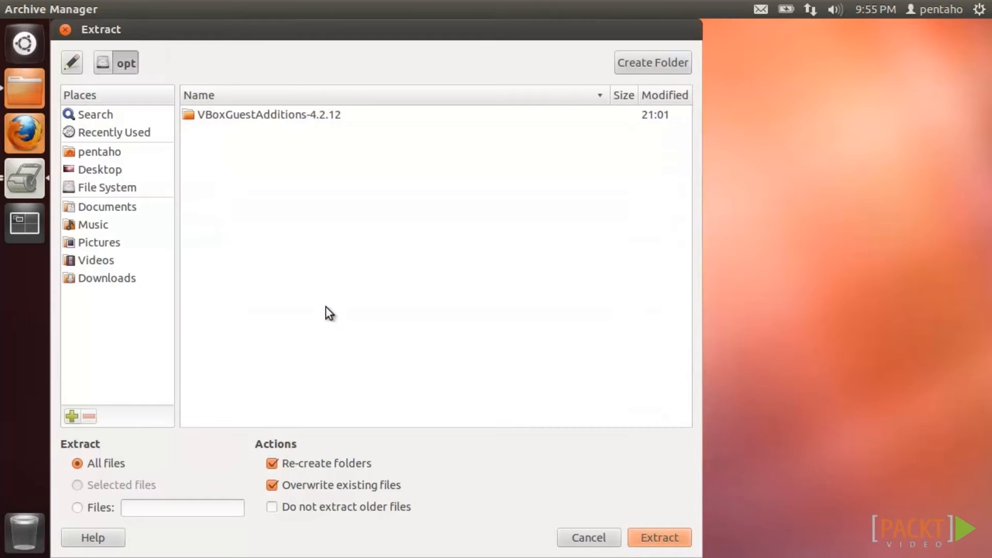
click(632, 538)
click(419, 330)
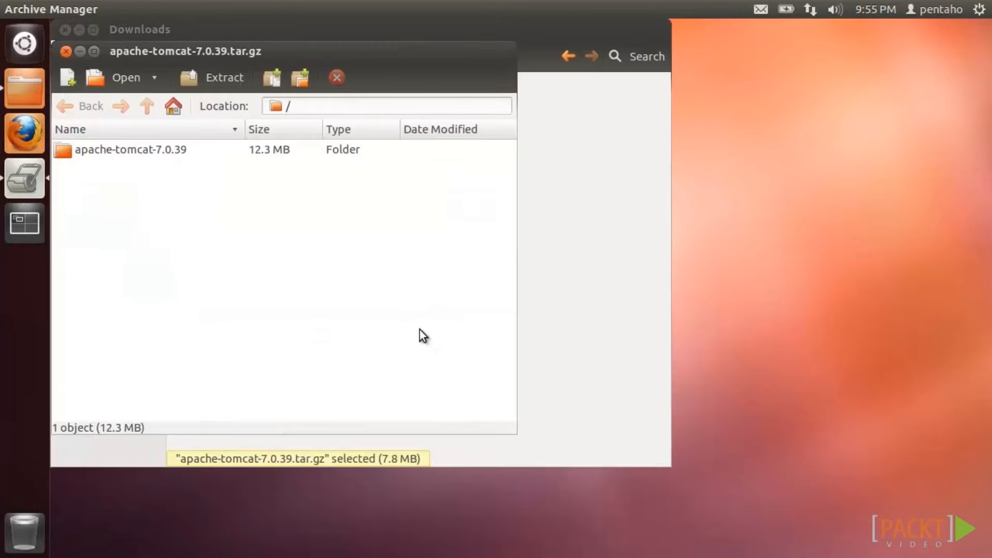
click(65, 51)
click(65, 29)
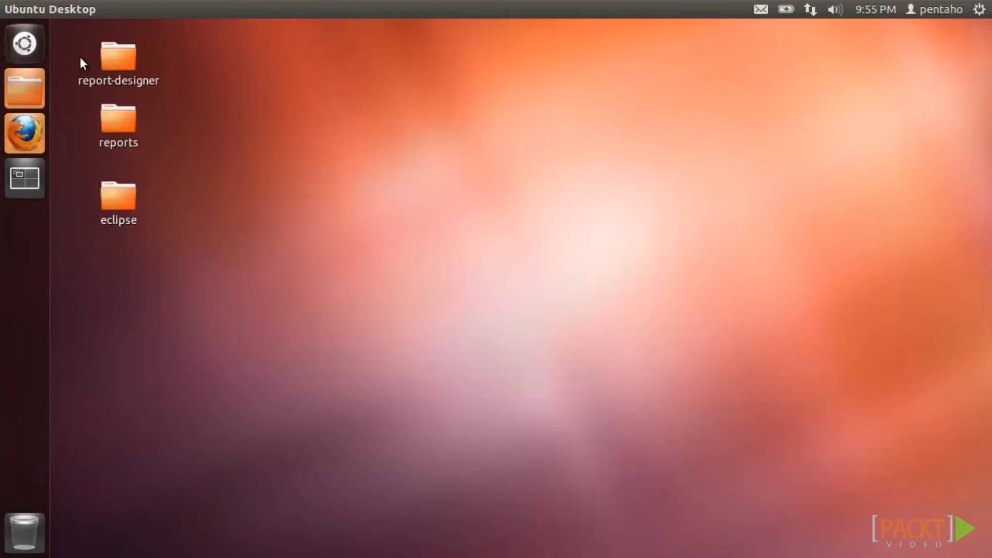
- Start Tomcat by running /opt/apache-tomcat-7.0.39/bin/startup.sh in a terminal
click(35, 51)
click(235, 147)
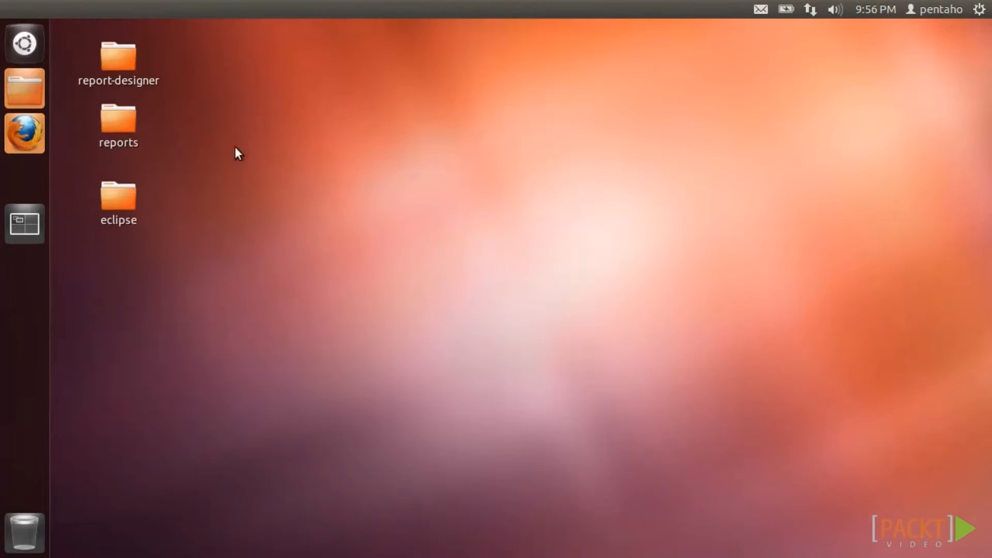
text(/opt/apache-tomcat-7.0.39/bin/startup.sh)
key(Return)
- Load localhost:8080 in Firefox to show the Apache Tomcat/7.0.39 success page
click(24, 119)
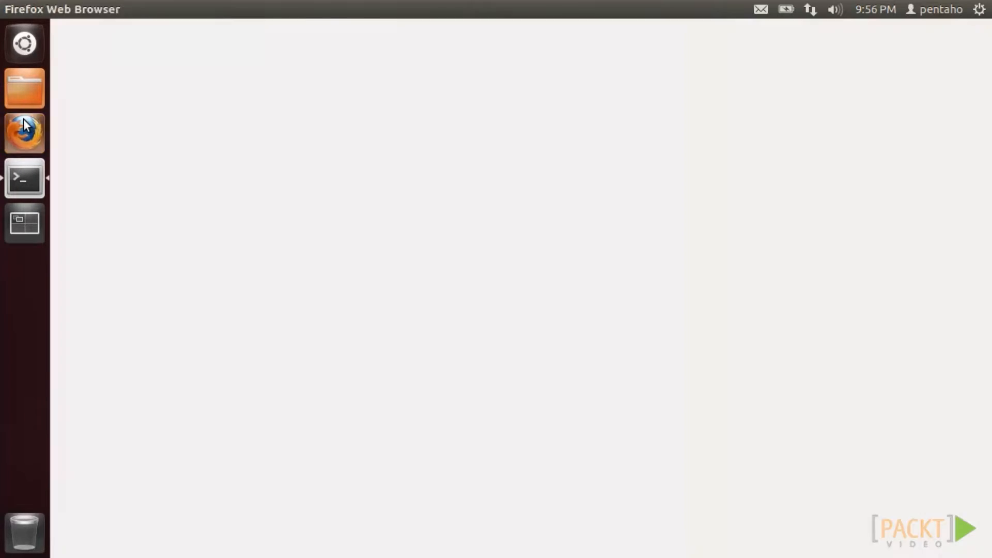
click(76, 52)
text(localhost:8080)
key(Return)
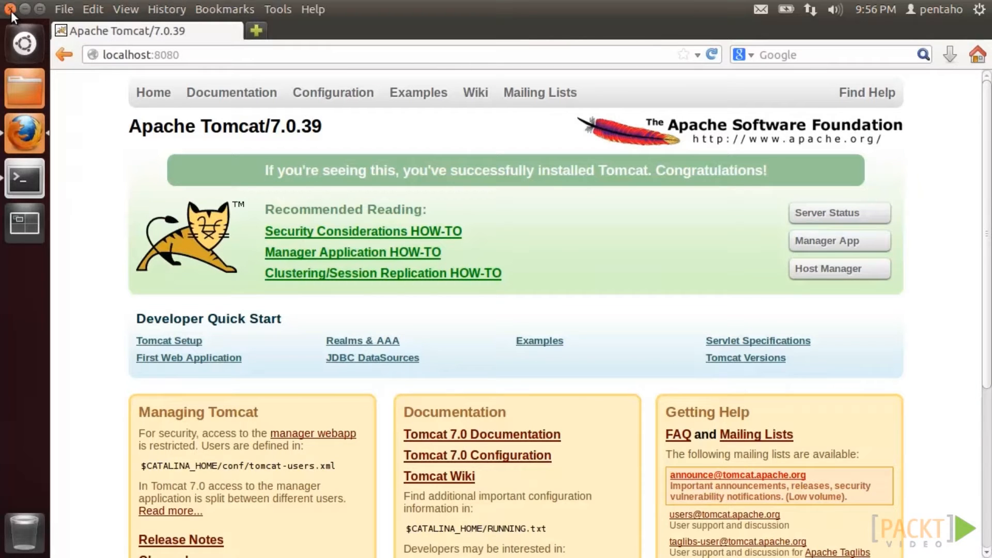
- Close Firefox, stop Tomcat with /opt/apache-tomcat-7.0.39/bin/shutdown.sh, and exit the terminal
click(11, 10)
text(/opt/apache-tomcat-7.0.39/bin/shutdown.sh)
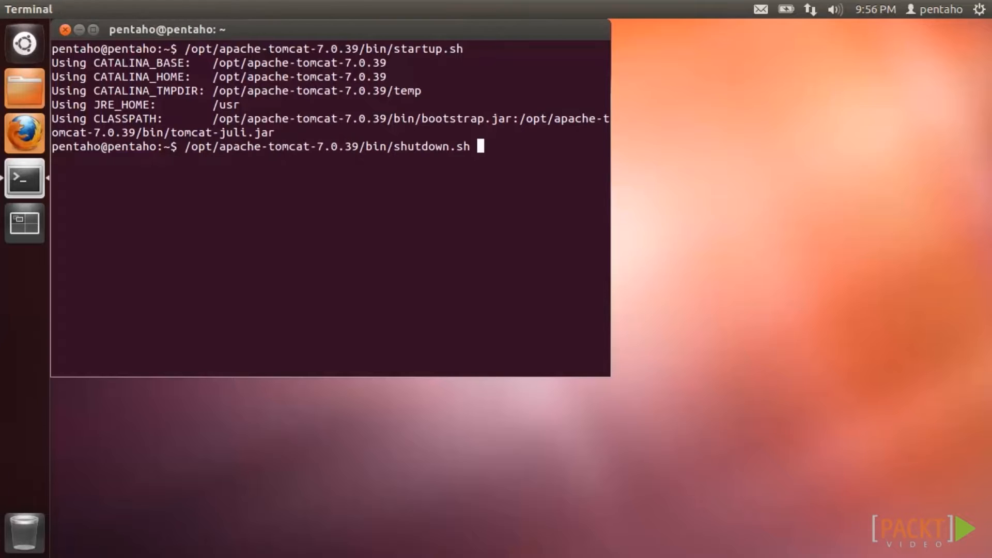
key(Return)
text(exit)
key(Return)
- Launch the eclipse executable from the eclipse folder on the Desktop
click(138, 201)
double_click(136, 198)
double_click(342, 213)
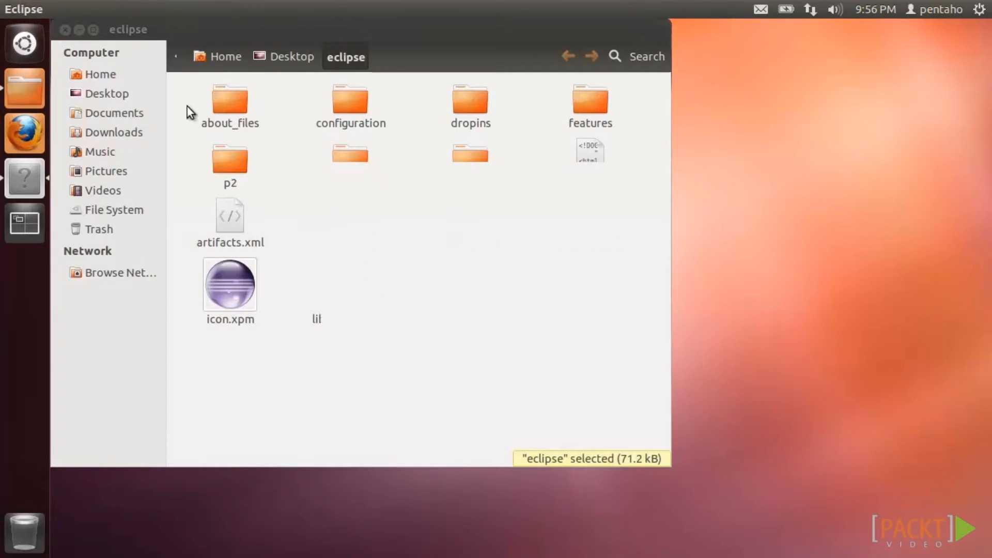
- Accept the workspace as the default and close the Eclipse Welcome page
click(65, 30)
click(440, 316)
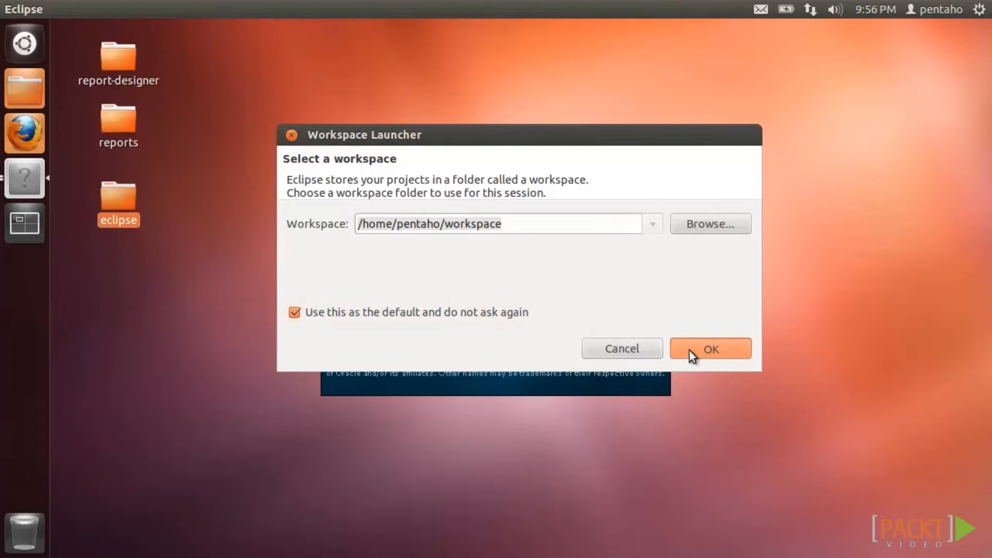
click(689, 351)
click(161, 53)
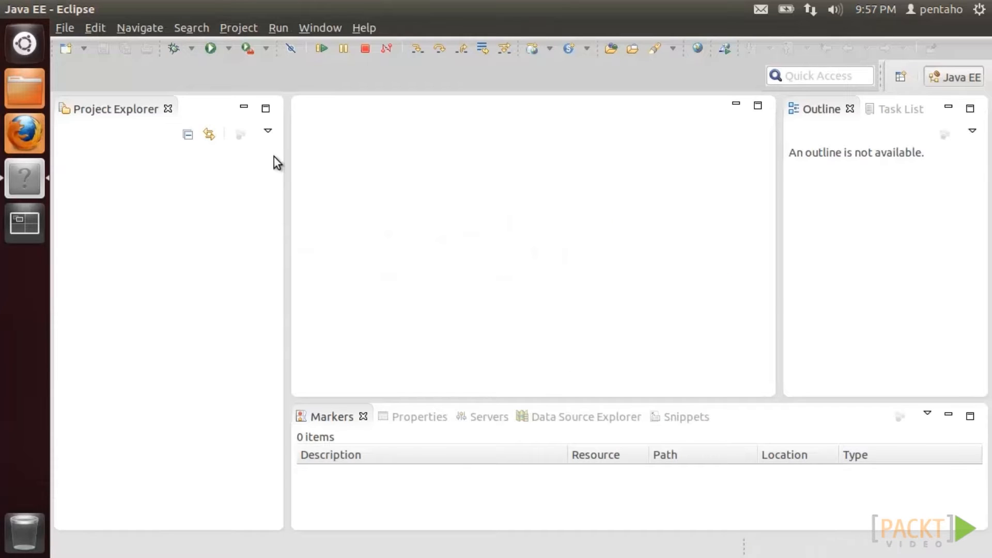
- Begin a new server in the Servers view and choose Apache Tomcat v7.0 Server
click(498, 418)
click(569, 441)
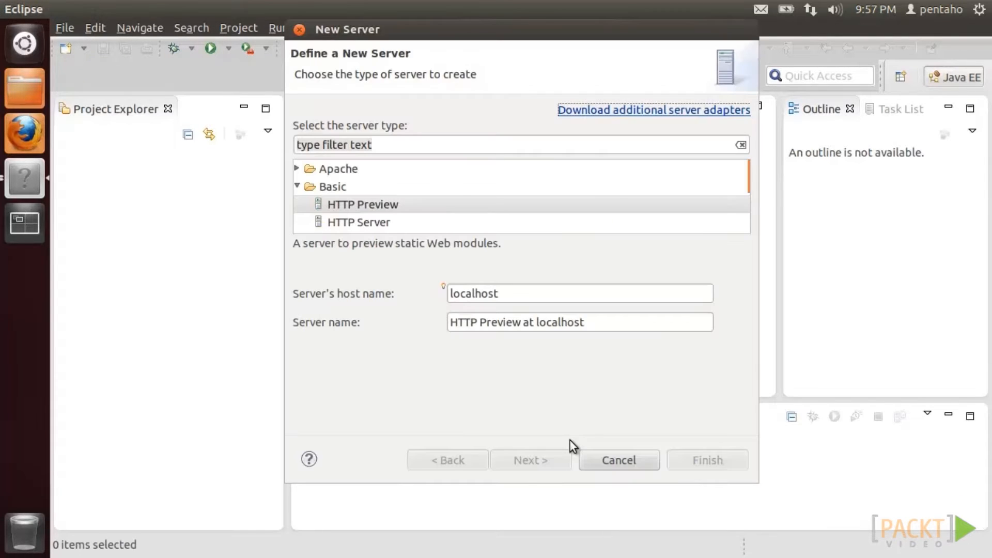
click(297, 185)
double_click(335, 168)
scroll(334, 197, down, 3)
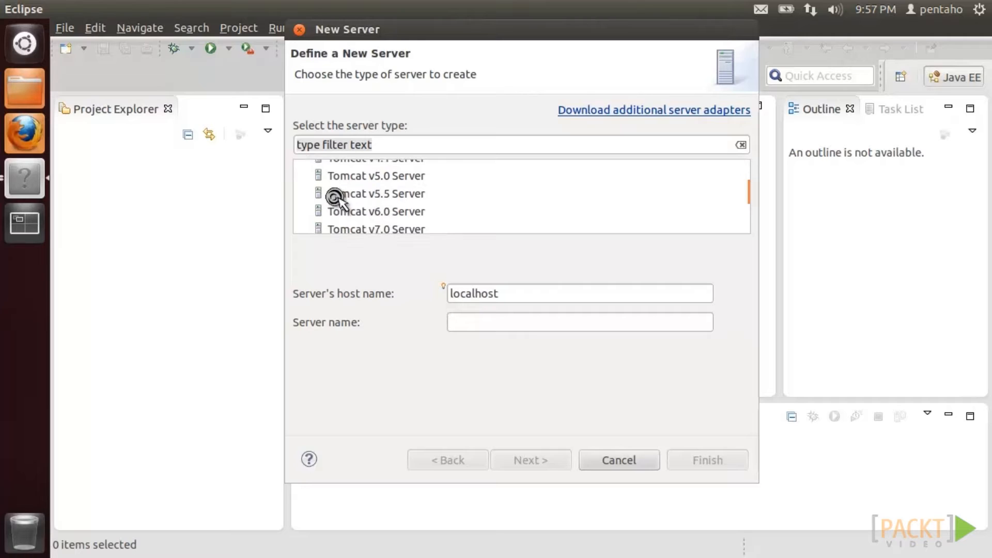
click(353, 213)
click(510, 459)
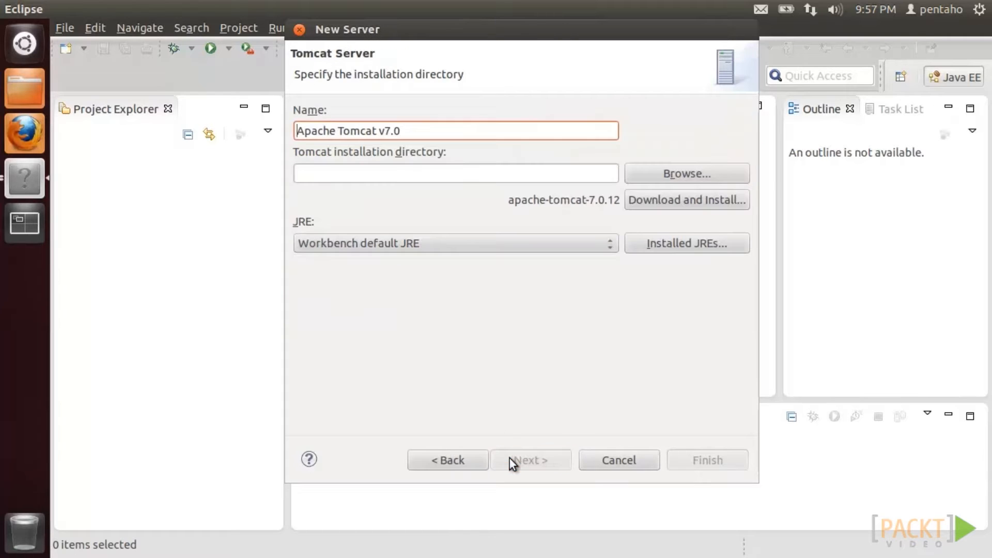
- Set the Tomcat installation directory to /opt/apache-tomcat-7.0.39 and finish creating the server
click(492, 173)
click(671, 175)
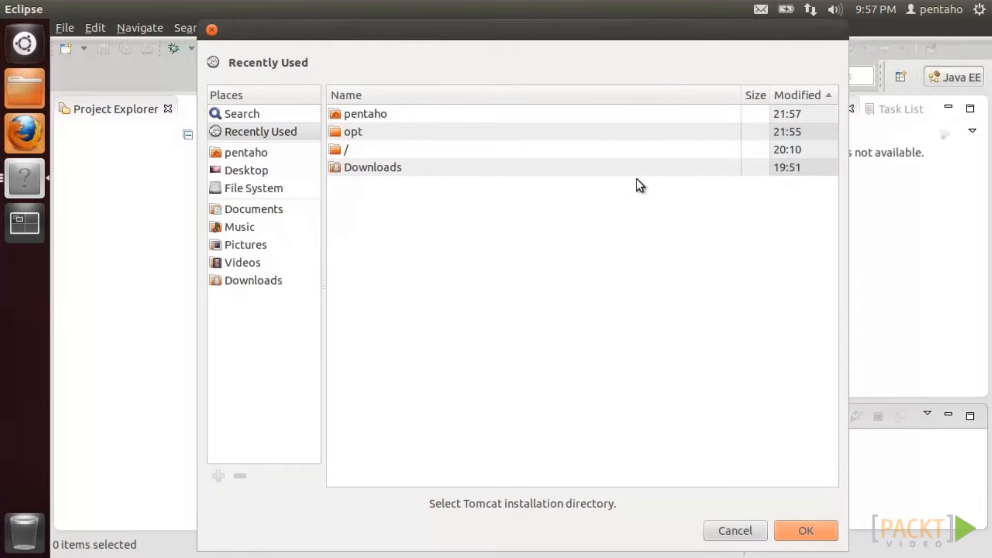
click(263, 190)
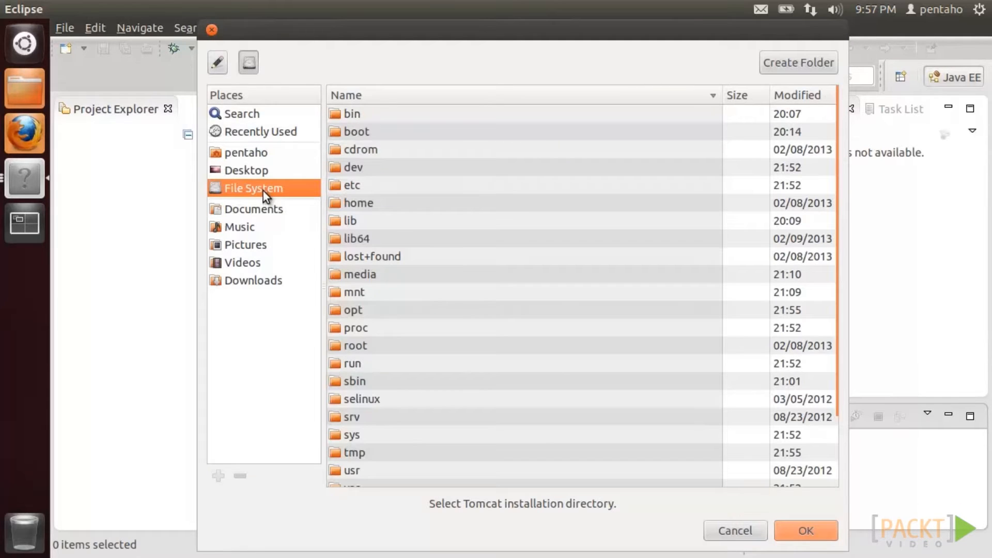
double_click(352, 312)
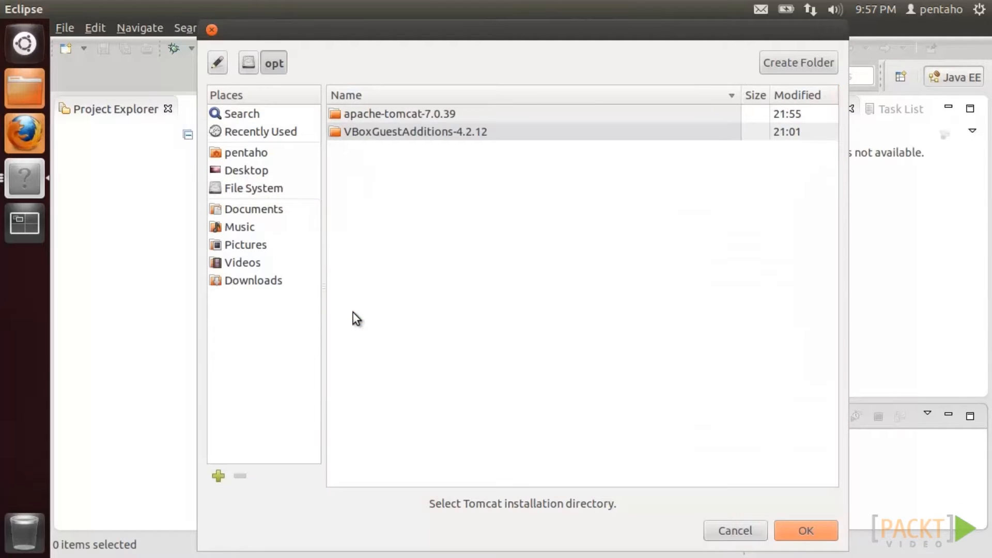
double_click(400, 113)
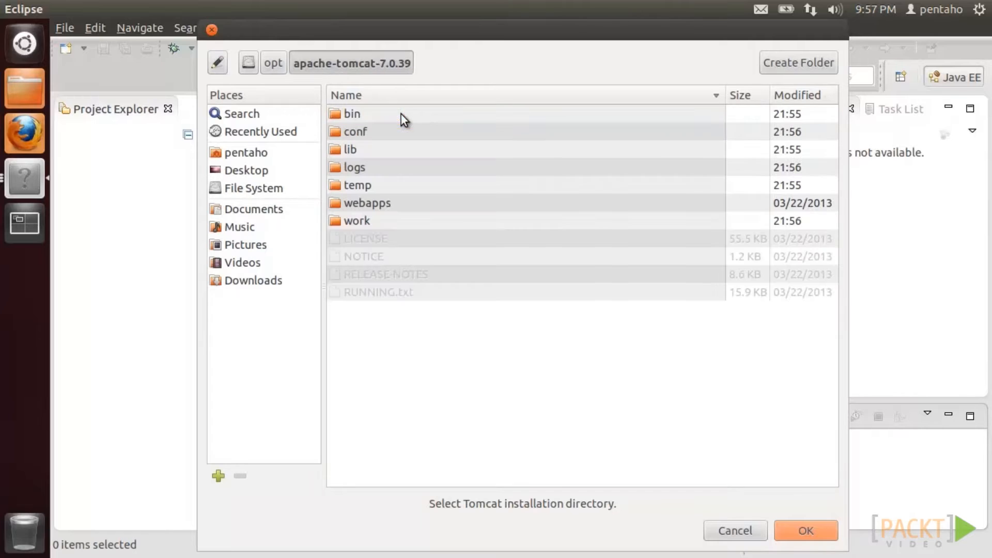
click(799, 526)
click(541, 458)
click(693, 460)
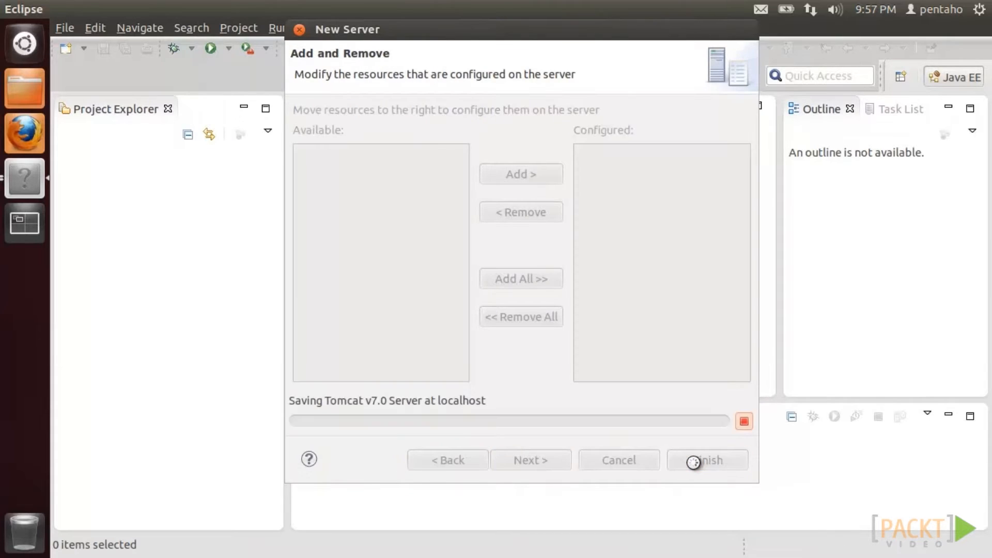
drag(690, 345, 686, 262)
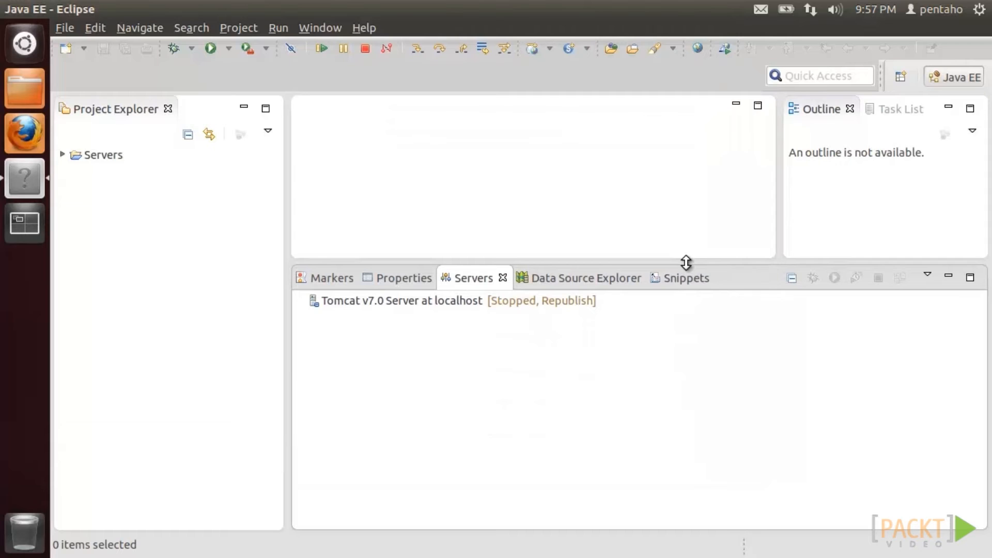
- Select the Tomcat v7.0 Server at localhost and start it
click(466, 308)
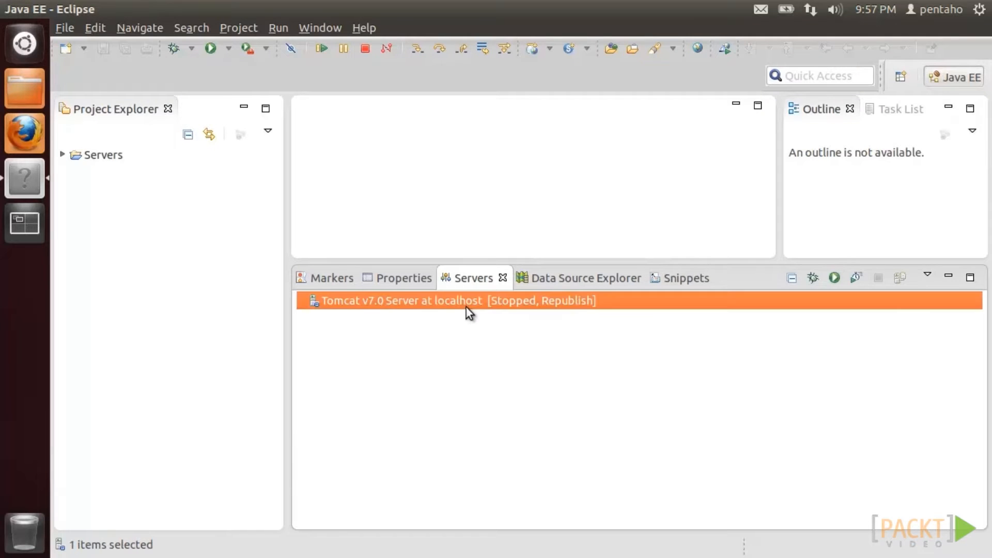
click(829, 282)
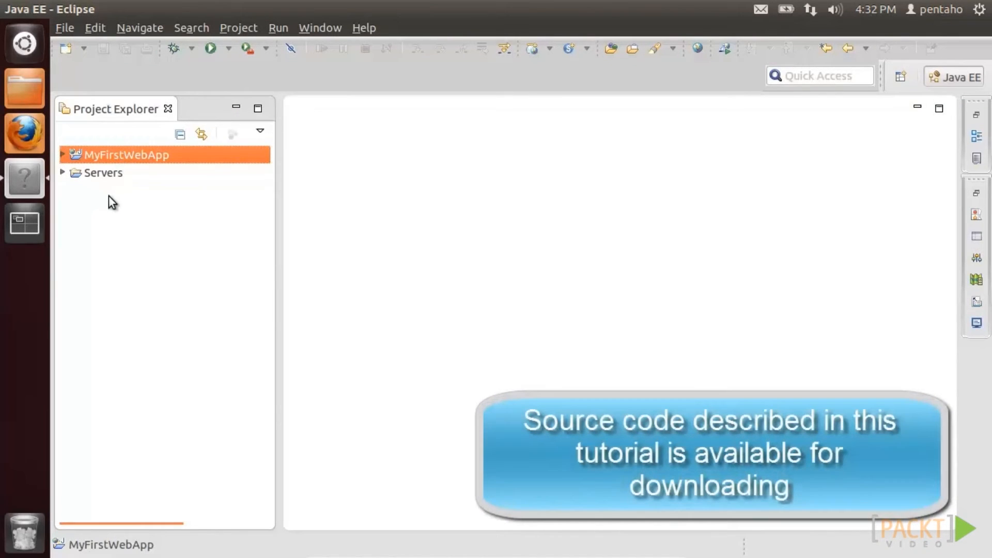
- Open index.html from MyFirstWebApp's WebContent folder
click(62, 155)
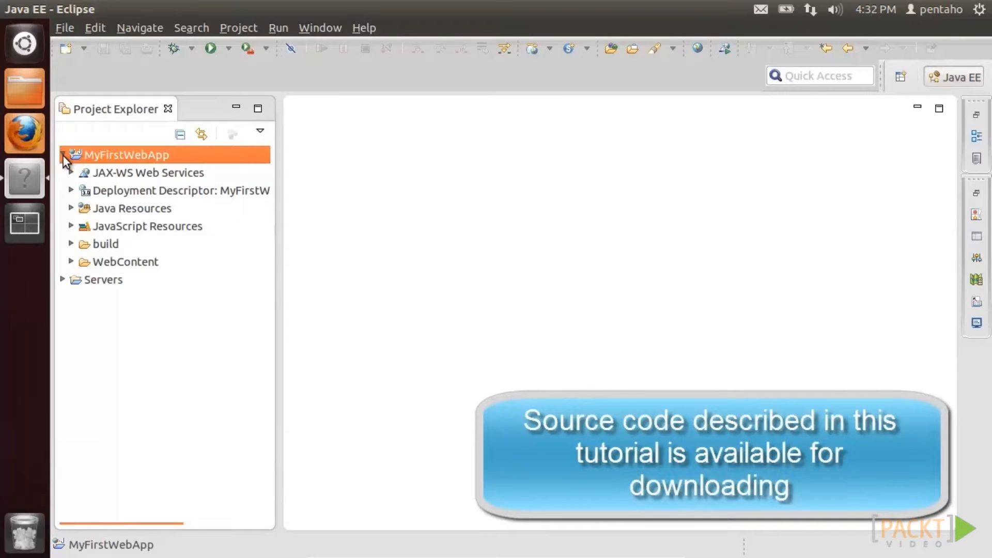
click(72, 261)
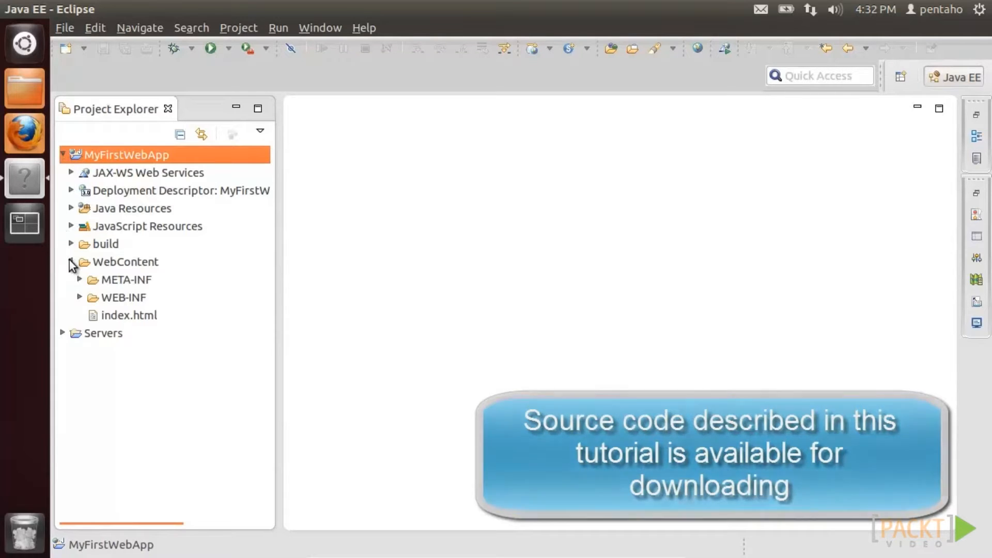
double_click(108, 313)
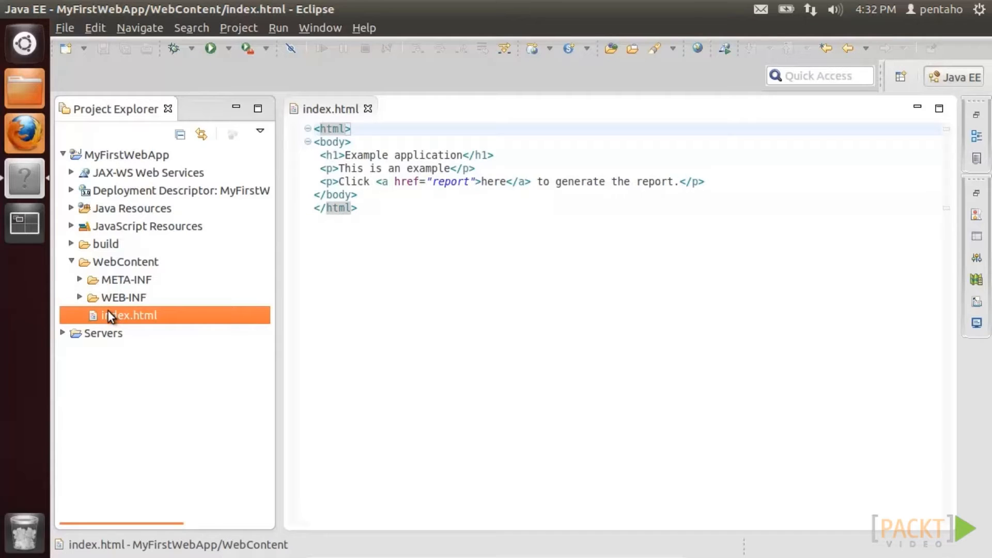
- Open MyFirstWebApp.java from Java Resources > src > com.pentaho.webapp
click(71, 207)
click(79, 226)
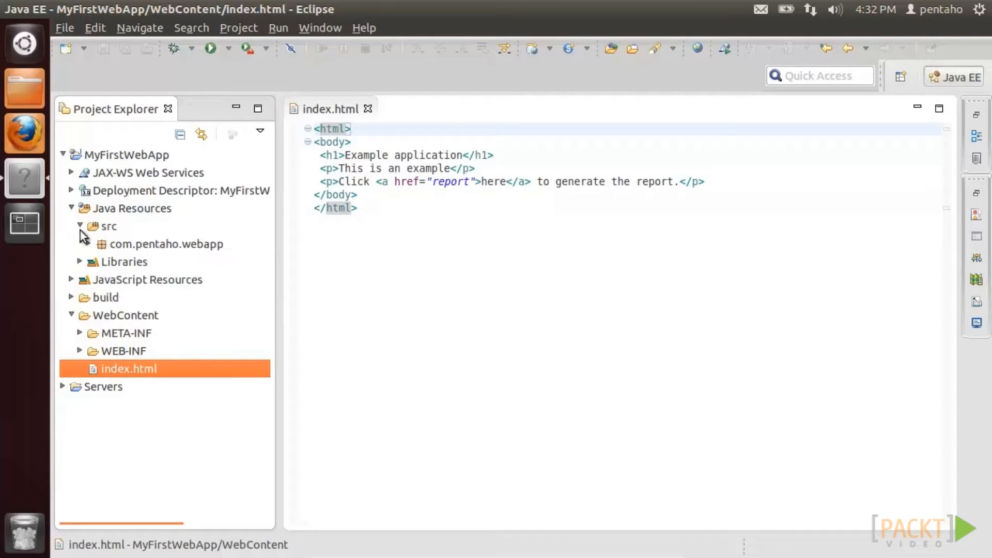
click(88, 244)
double_click(138, 262)
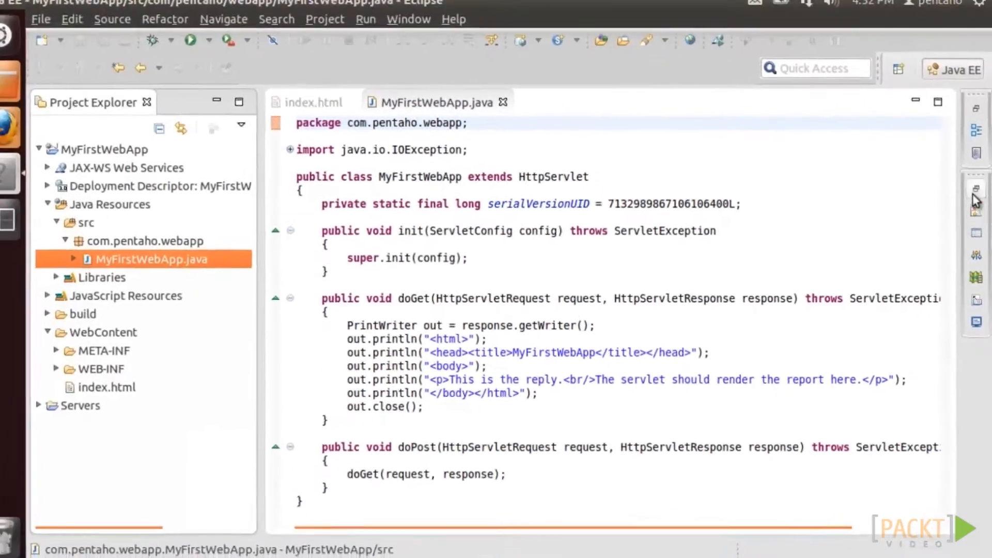
- Add the MyFirstWebApp project to the Tomcat v7.0 server
click(973, 127)
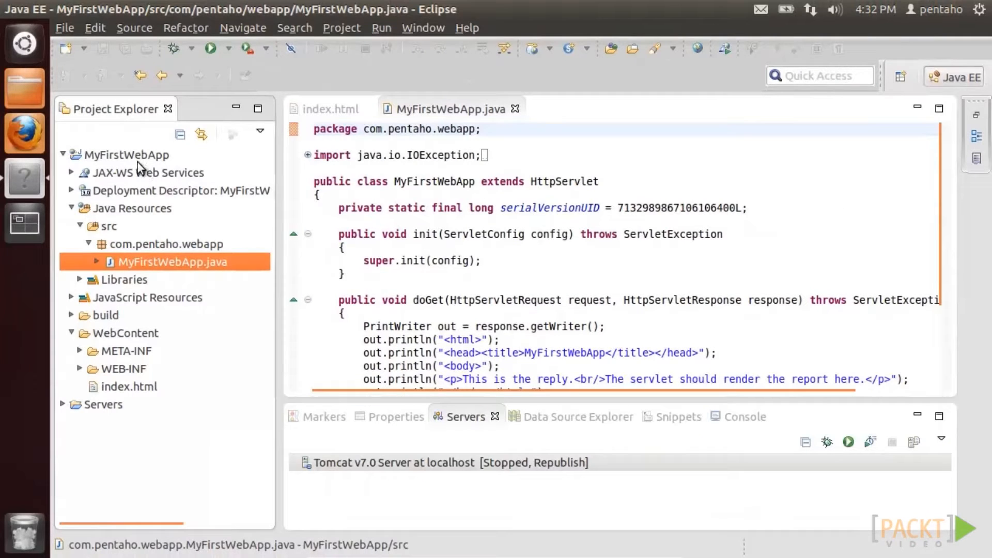
drag(129, 155, 293, 462)
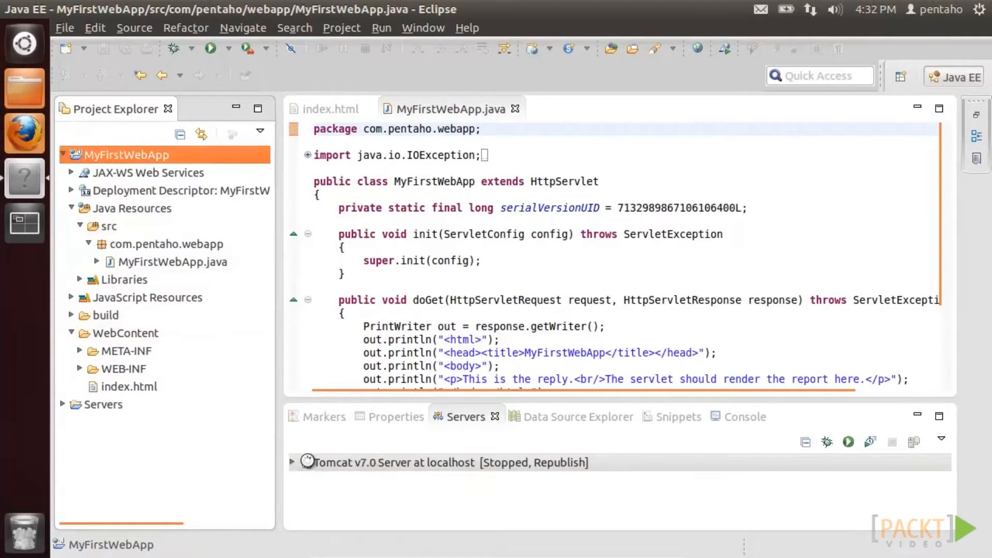
click(293, 462)
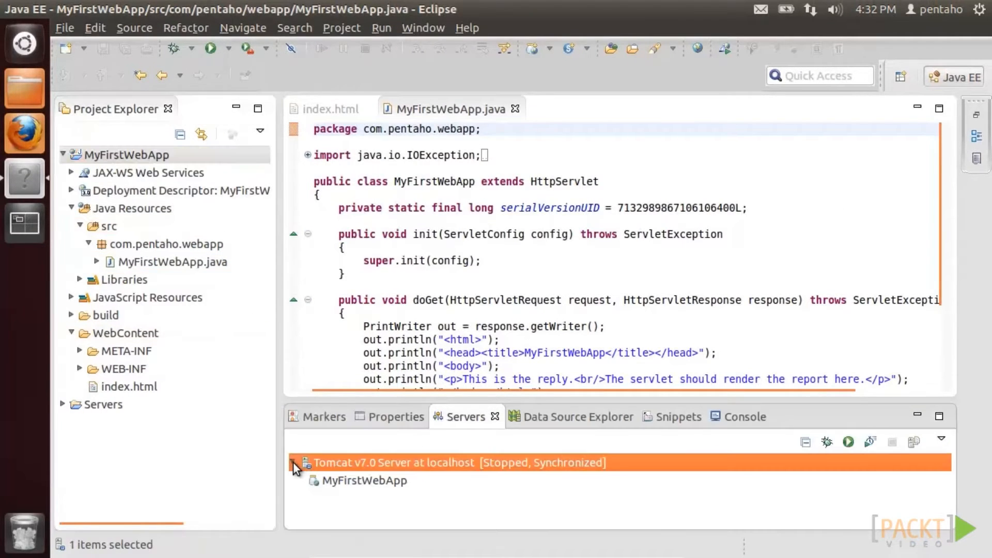
- Start Tomcat, enlarge the console to read its log, and launch Firefox
click(848, 442)
click(939, 416)
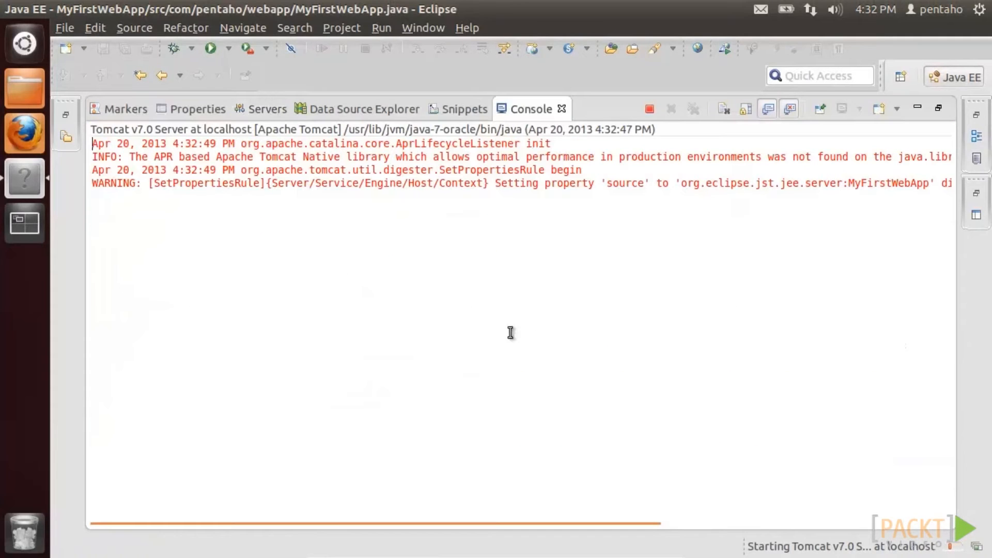
click(27, 140)
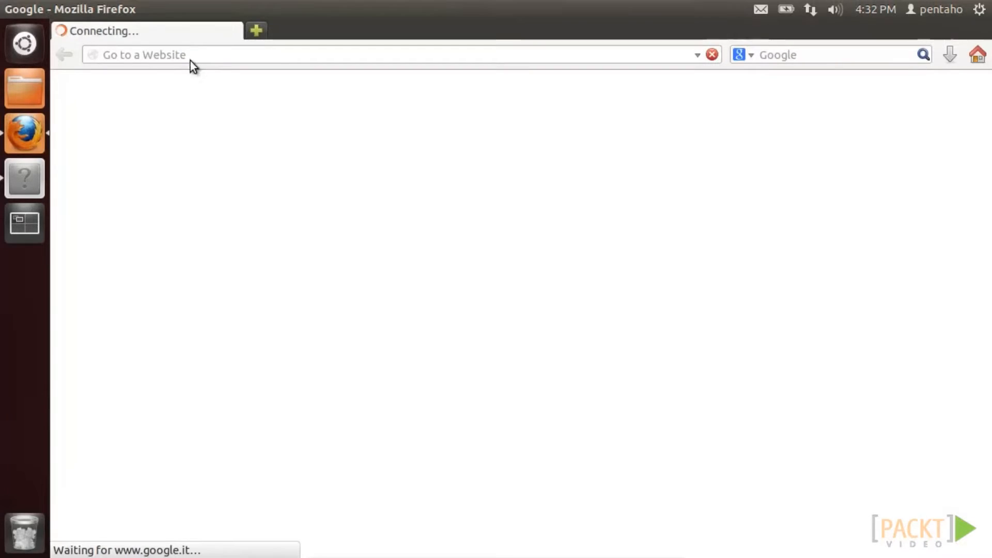
- Load localhost:8080/MyFirstWebApp/, follow its 'here' link to the report servlet, then return to Eclipse
click(248, 54)
text(localhost:8080/MyFirstWebApp/)
key(Down)
key(Return)
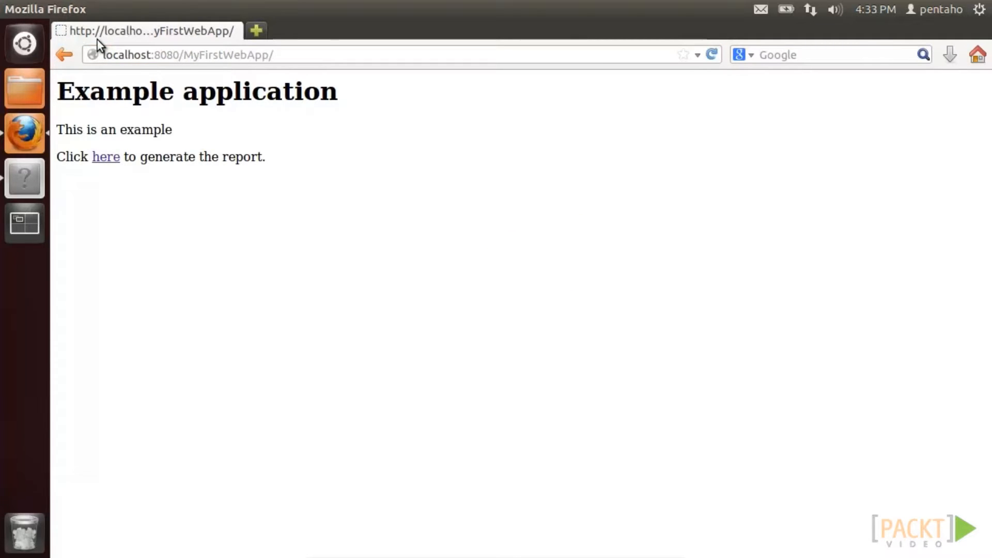
click(112, 158)
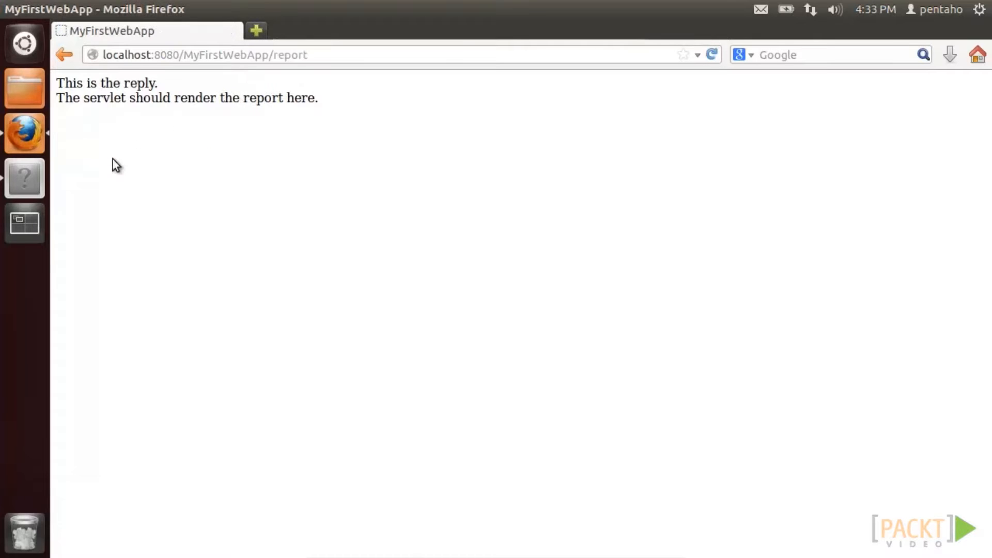
click(22, 178)
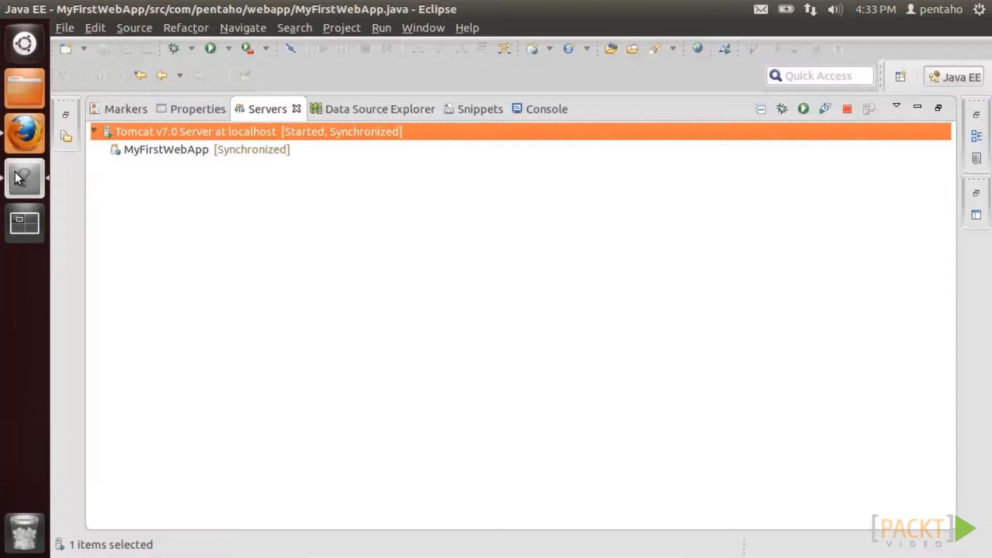
- Stop Tomcat and copy the 15 reporting jars from the lib folder in Files
click(844, 110)
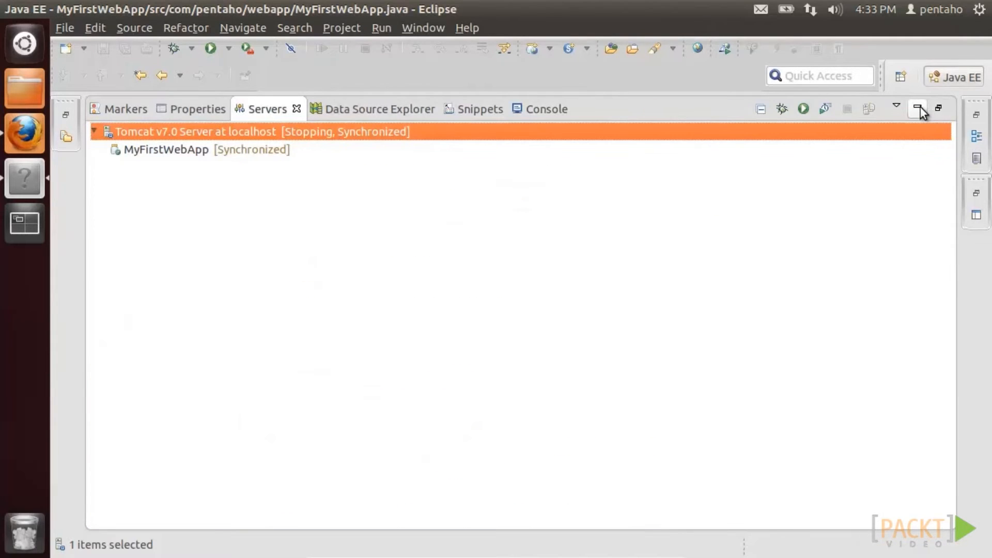
click(918, 109)
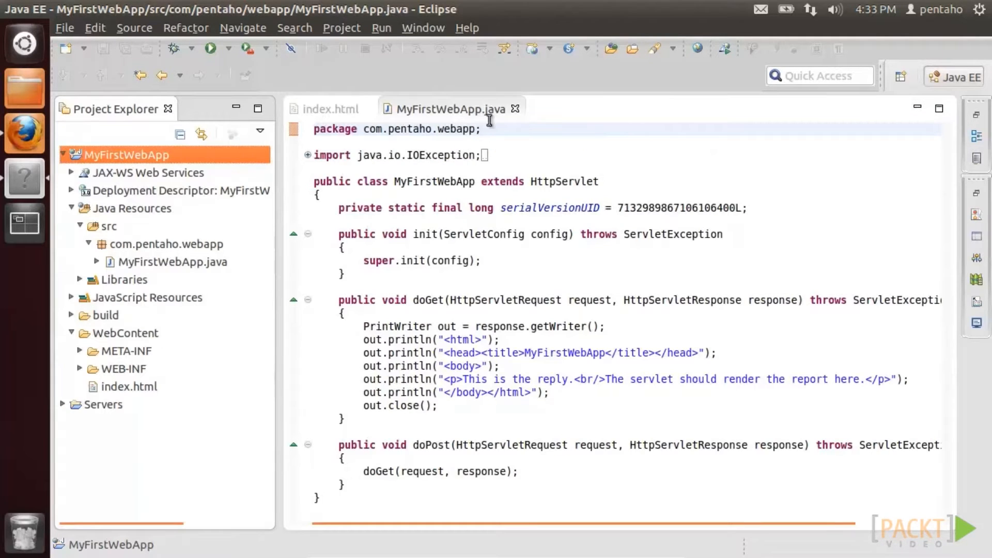
click(25, 88)
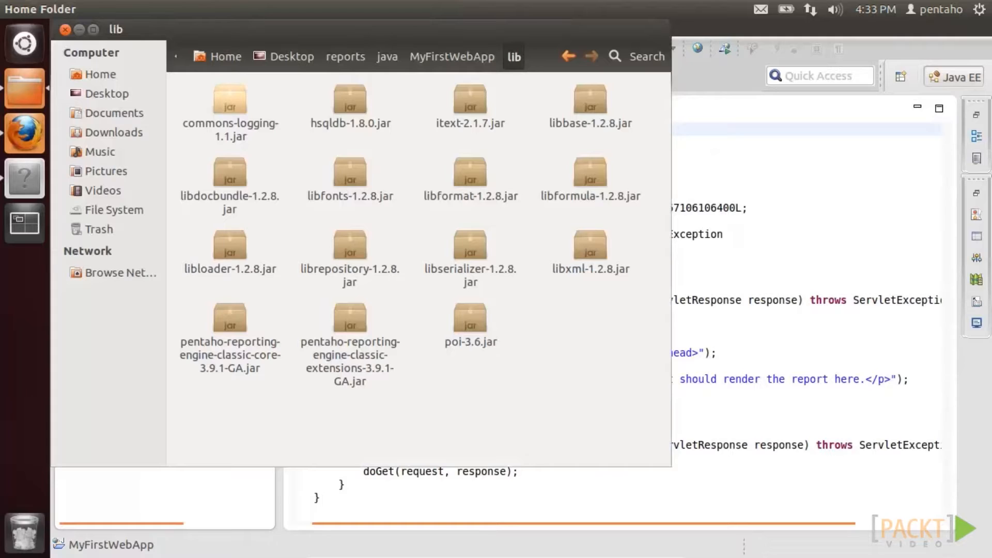
drag(188, 94, 594, 259)
right_click(594, 259)
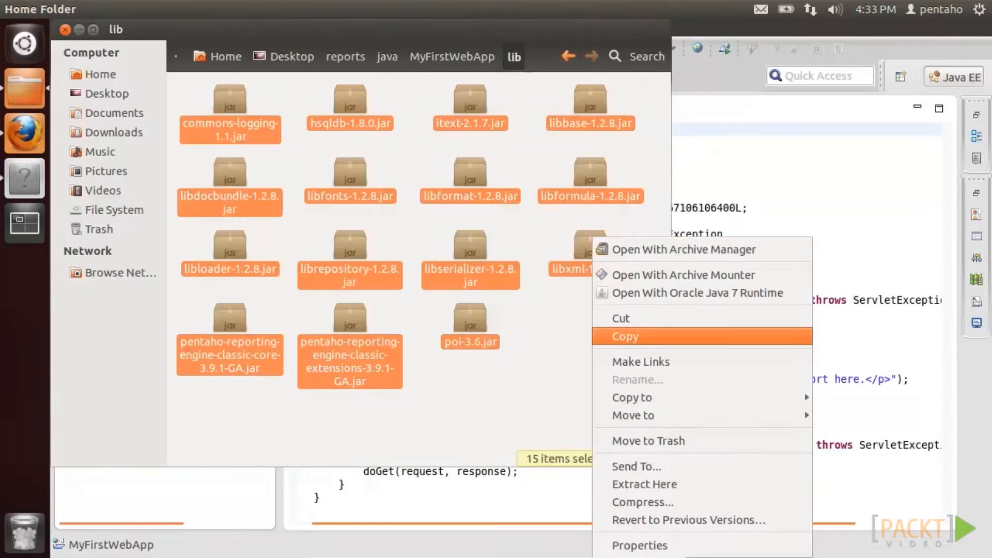
click(628, 337)
- Paste the copied jars into the project's WEB-INF/lib folder in Eclipse
click(775, 324)
click(80, 368)
click(113, 386)
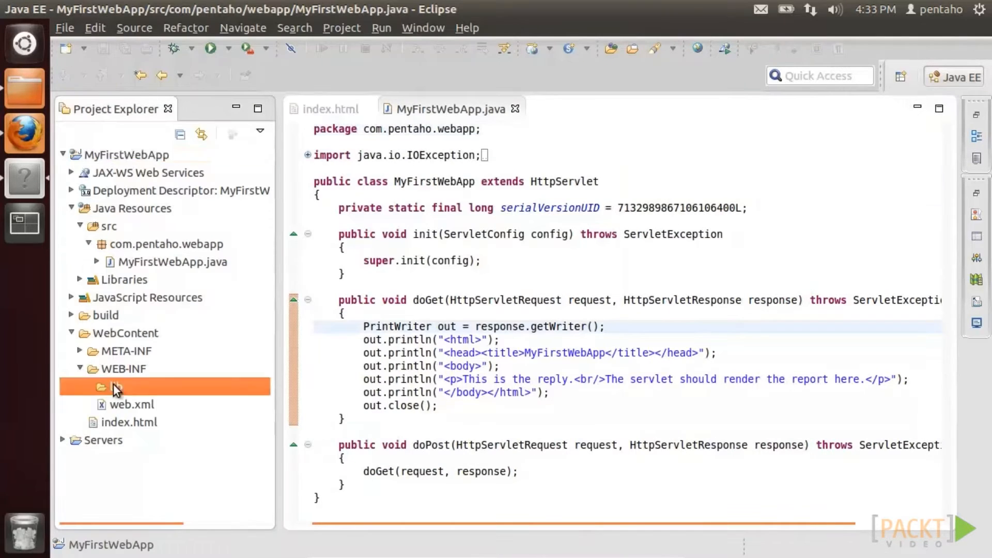
right_click(113, 386)
click(151, 109)
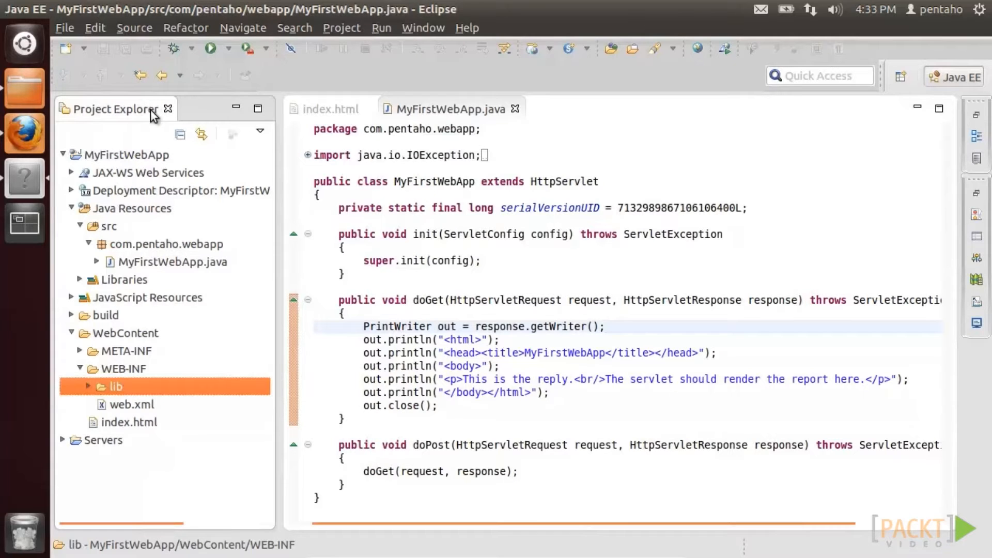
- Copy the resources folder into the Desktop eclipse folder
click(32, 79)
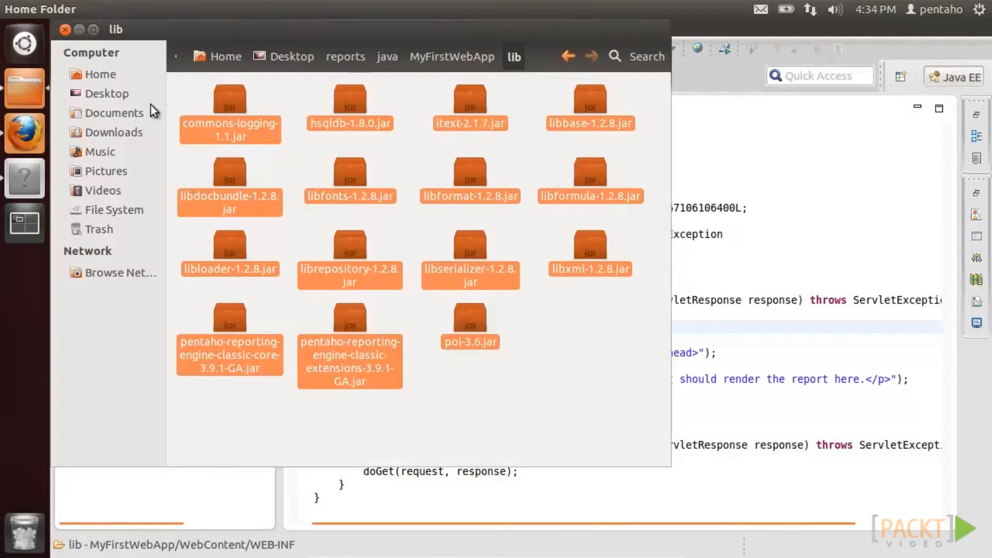
click(431, 58)
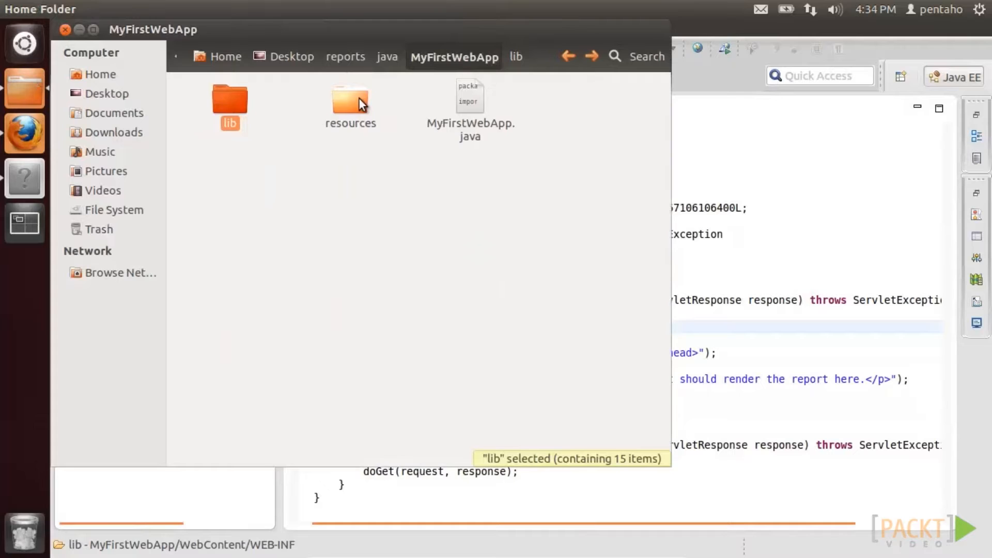
right_click(358, 98)
click(393, 234)
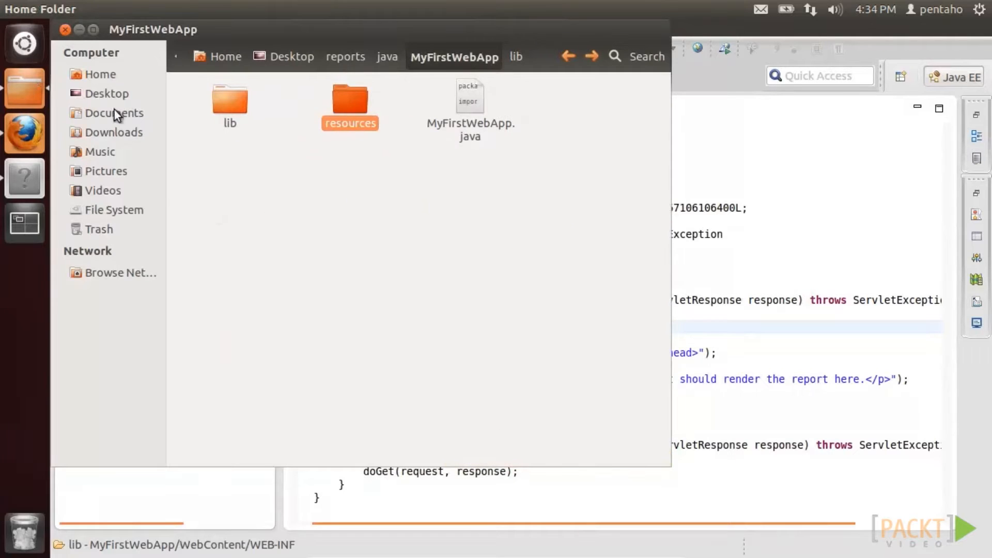
click(112, 93)
double_click(226, 107)
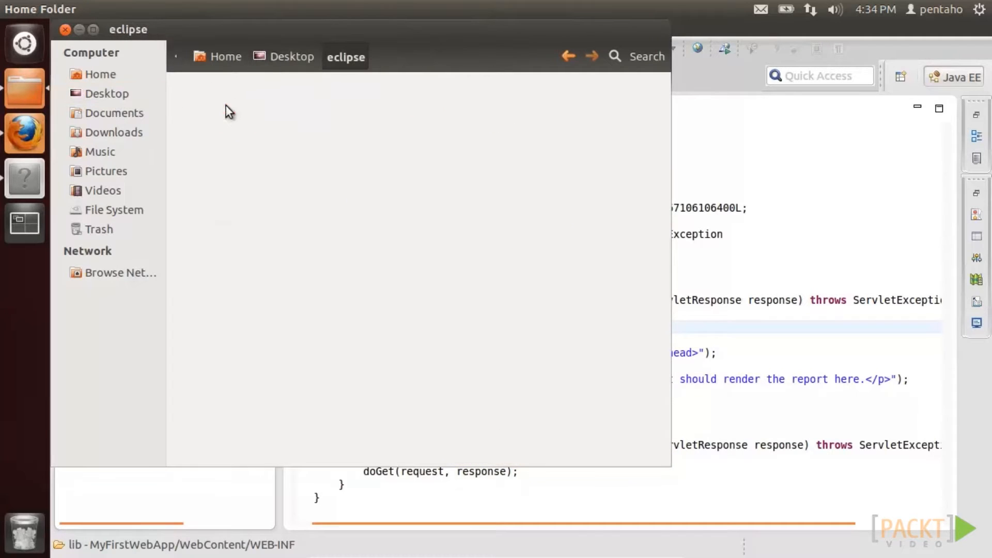
right_click(374, 383)
click(432, 281)
- Browse the pasted resources folder and open MyFirstWebApp.java in the Text Editor
double_click(585, 164)
double_click(251, 120)
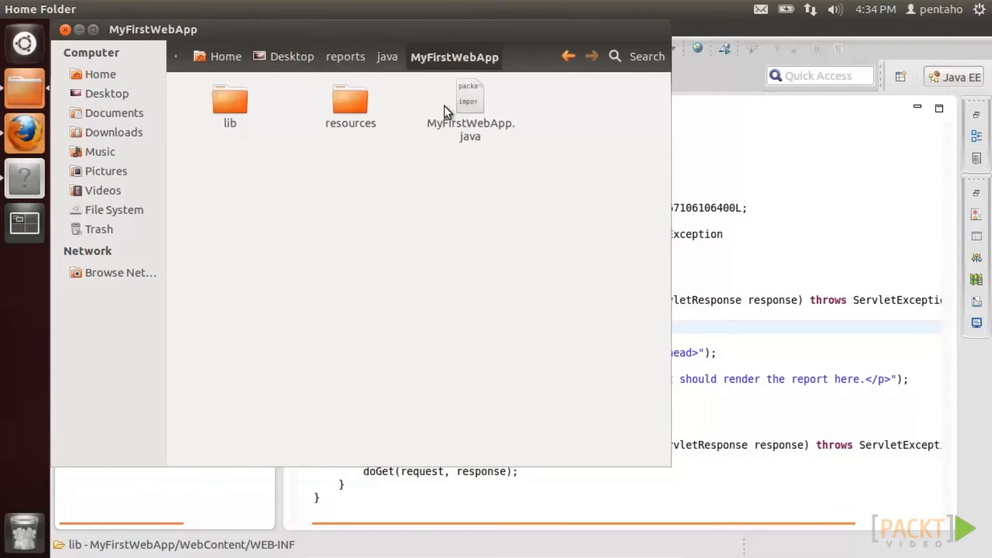
right_click(458, 107)
click(474, 119)
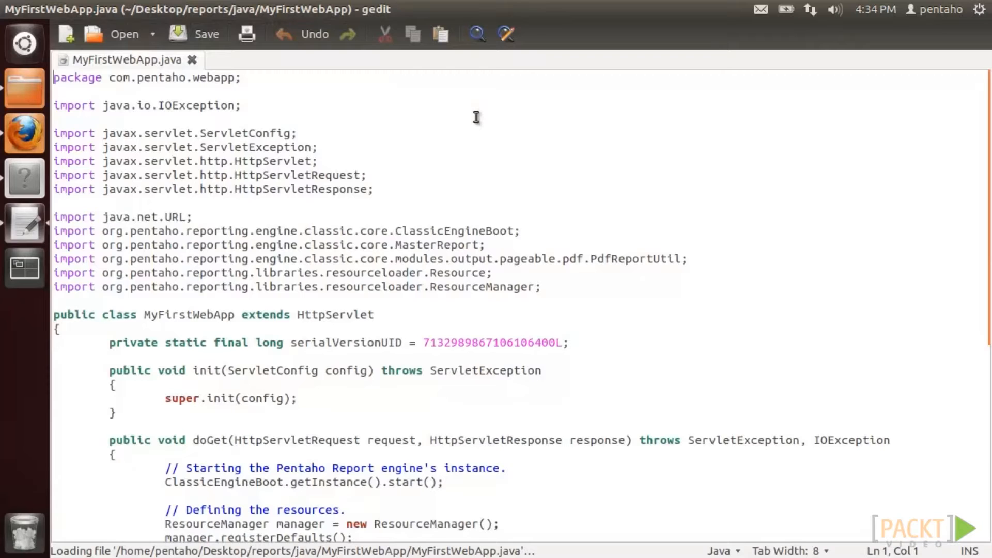
- Copy all the servlet code from gedit and close it
key(ctrl+a)
right_click(474, 118)
click(507, 190)
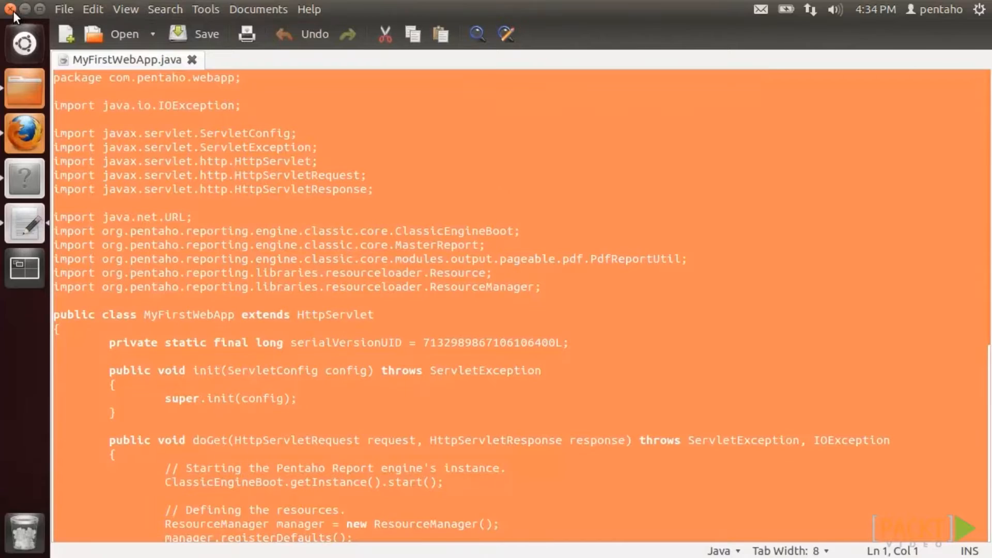
click(14, 10)
click(25, 178)
- Replace all code in Eclipse's MyFirstWebApp.java with the copied Pentaho PDF servlet code
click(438, 244)
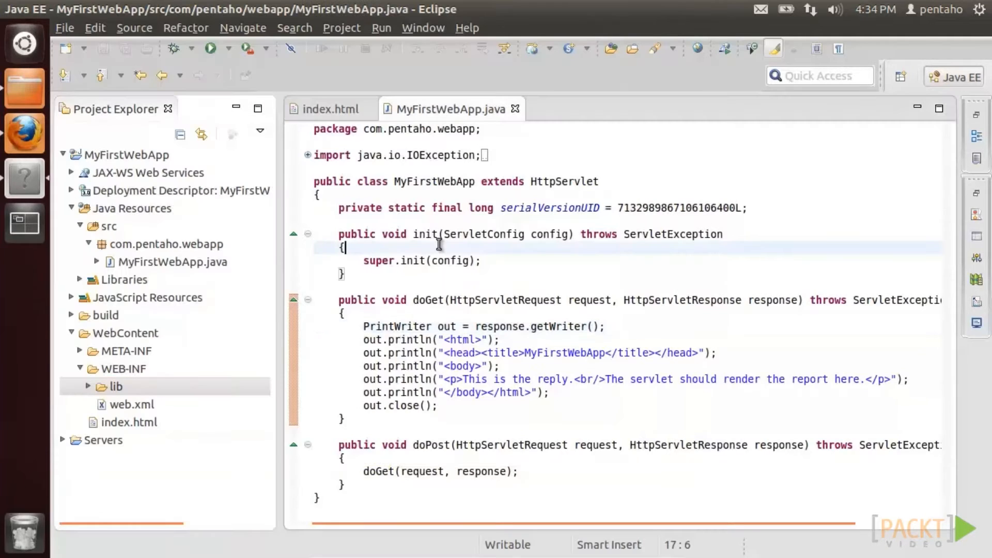
key(ctrl+a)
right_click(439, 244)
click(468, 200)
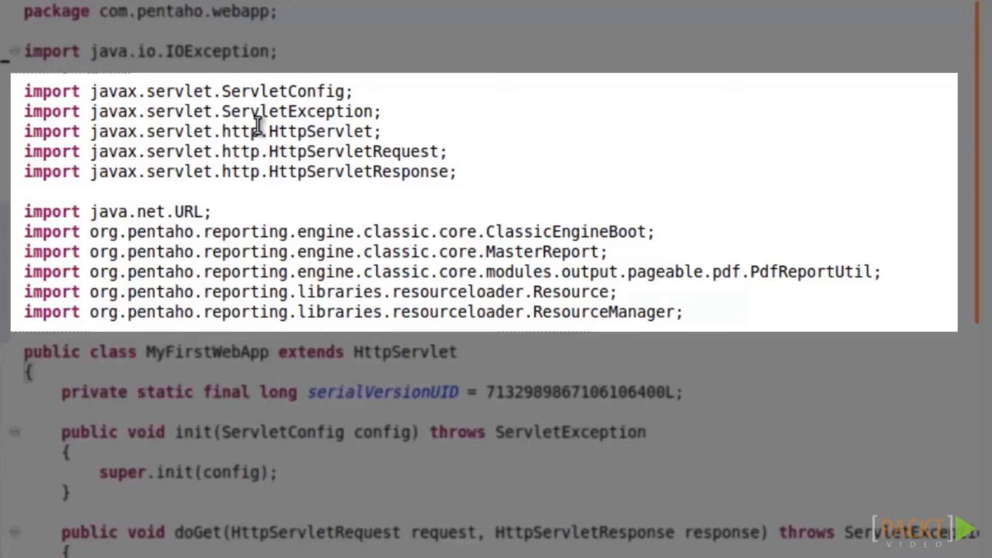
scroll(257, 125, down, 5)
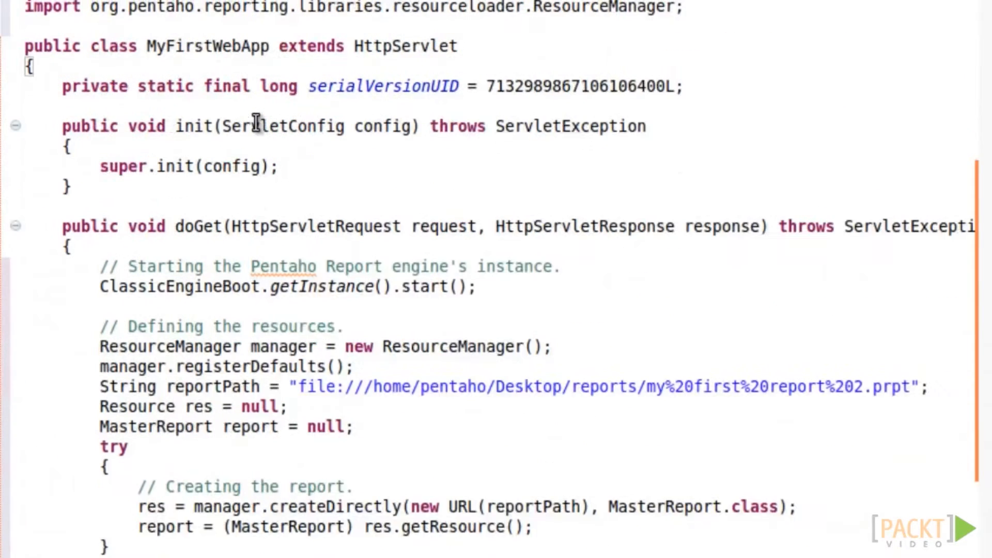
scroll(256, 124, down, 3)
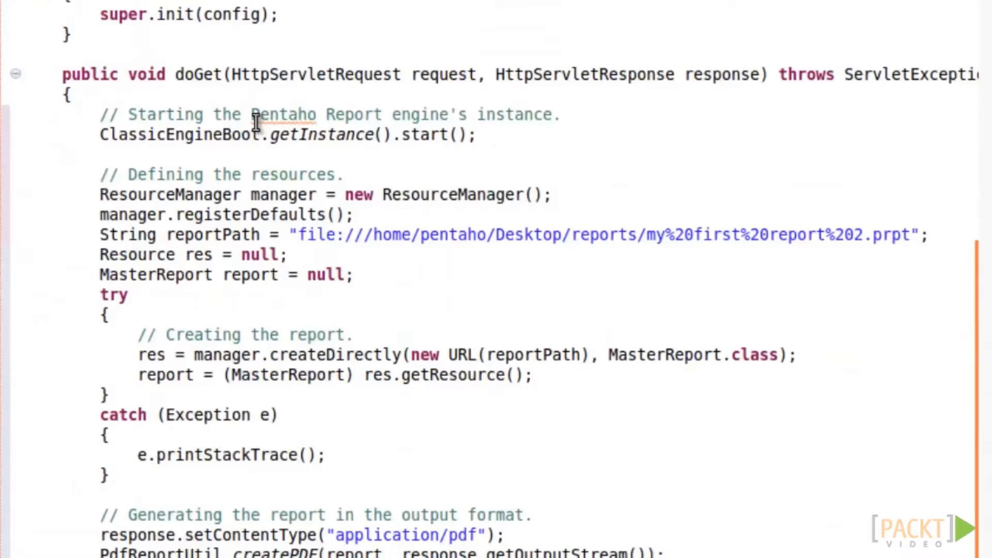
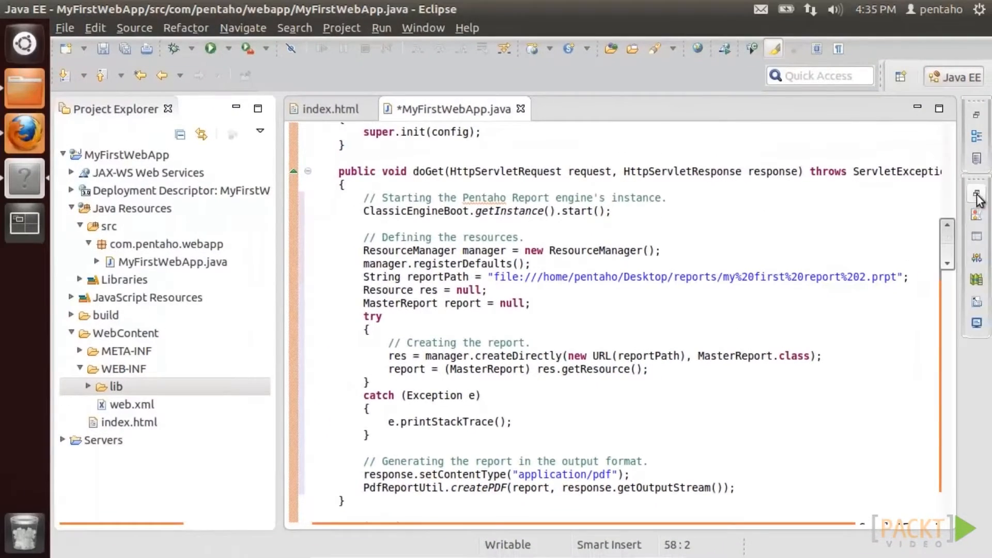
- Save the modified servlet and start the Tomcat server from the Servers view
click(977, 196)
click(847, 442)
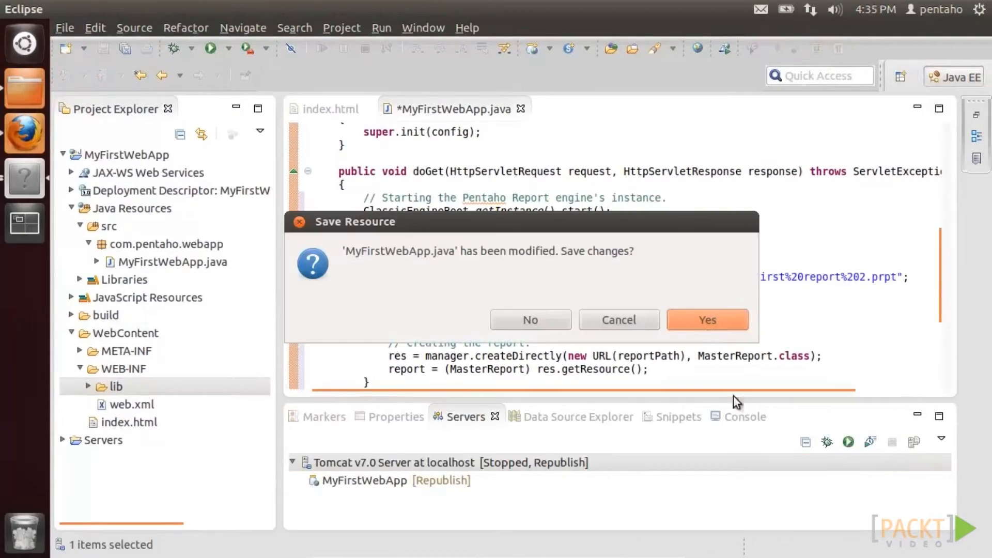
click(707, 320)
- In Firefox, reload the example page and follow the 'here' link to get the Classic Cars PDF
click(24, 133)
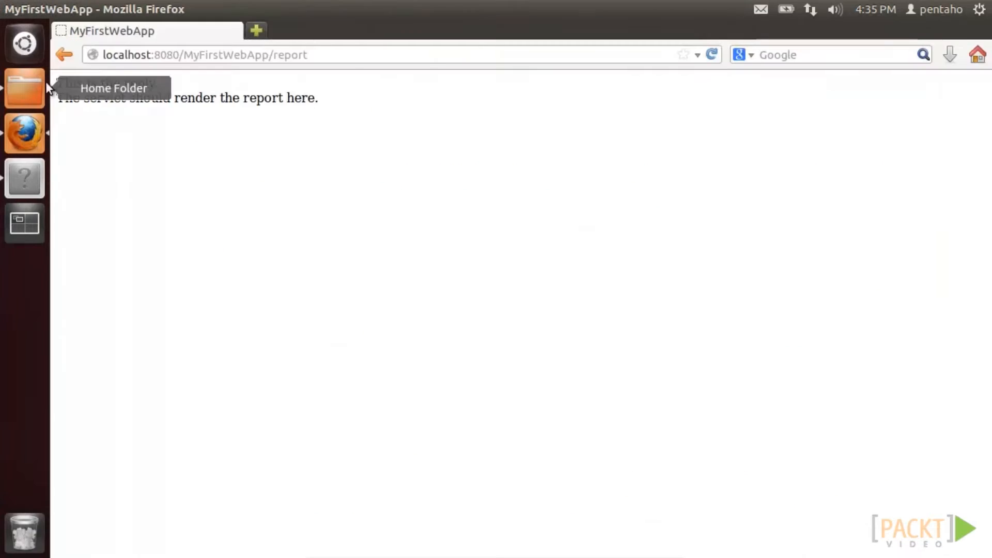
click(67, 56)
click(712, 55)
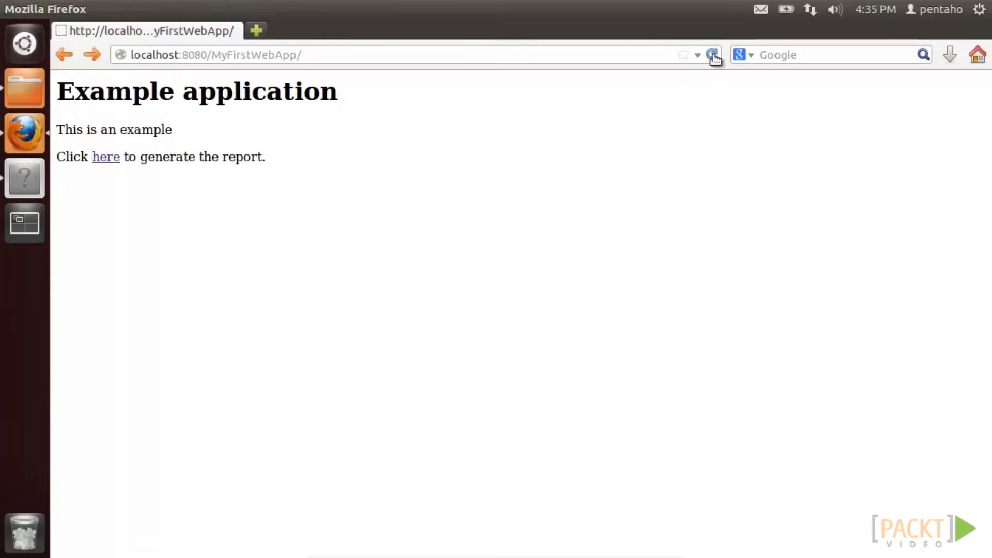
click(113, 158)
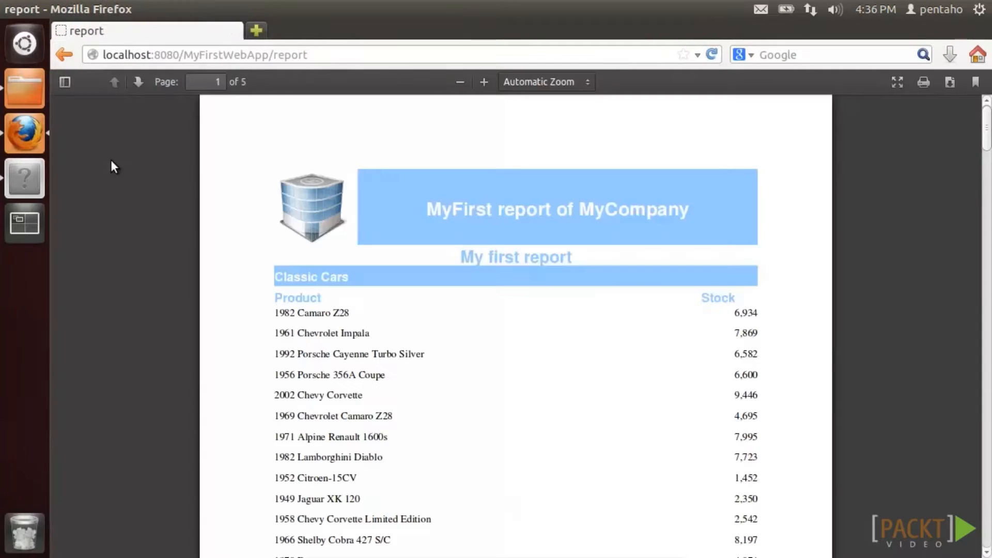
scroll(141, 298, down, 5)
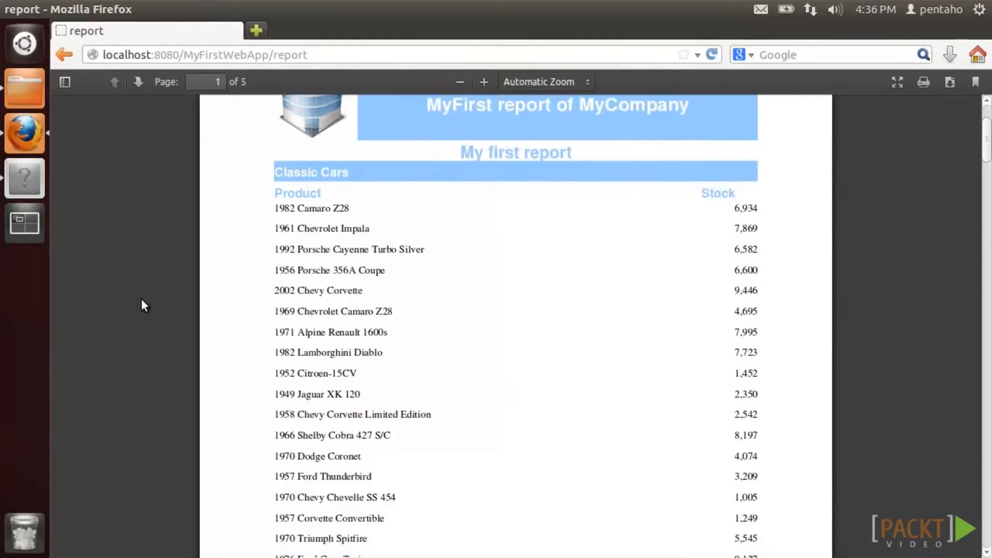
scroll(141, 300, up, 5)
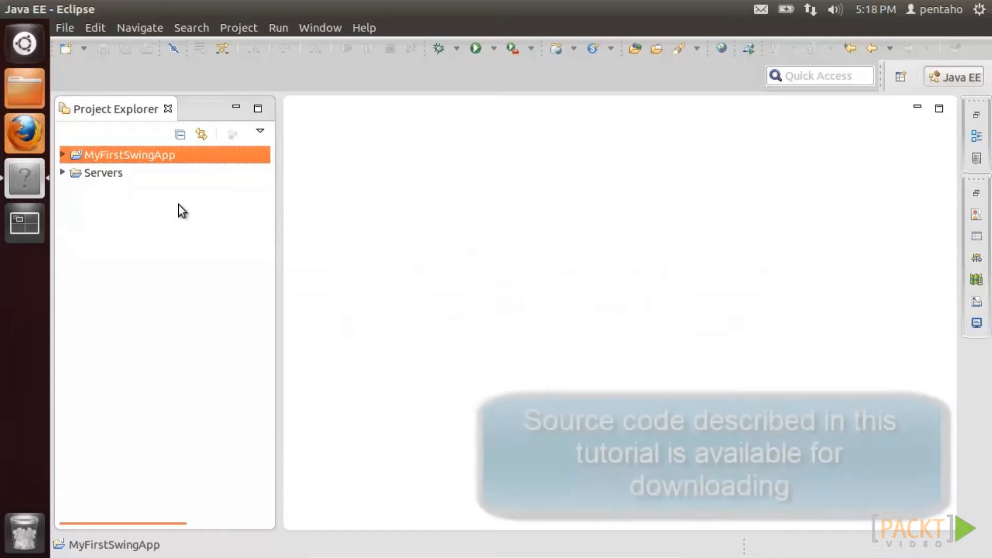
- Open MyFirstSwingApp.java from the project's com.pentaho.test.swing package
click(63, 153)
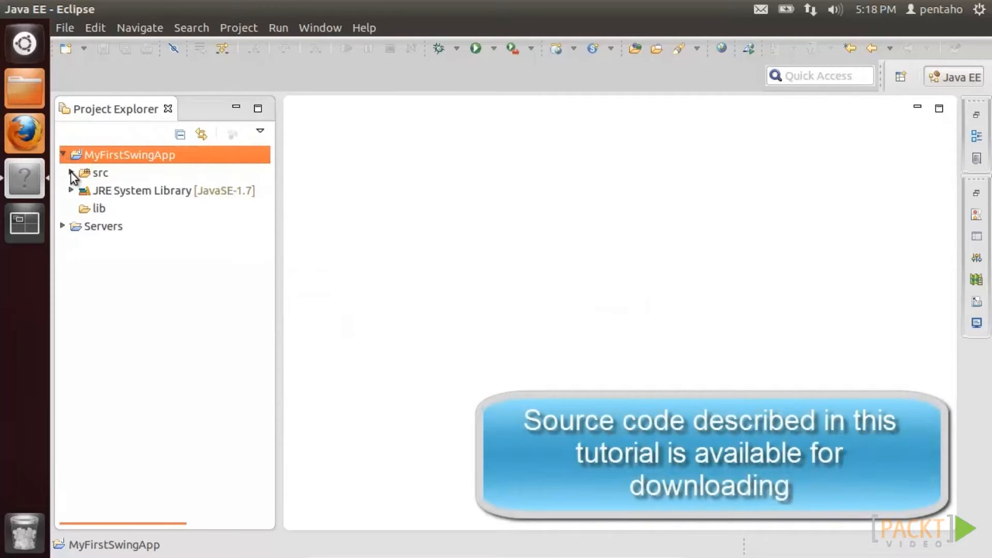
click(72, 172)
click(80, 190)
double_click(125, 208)
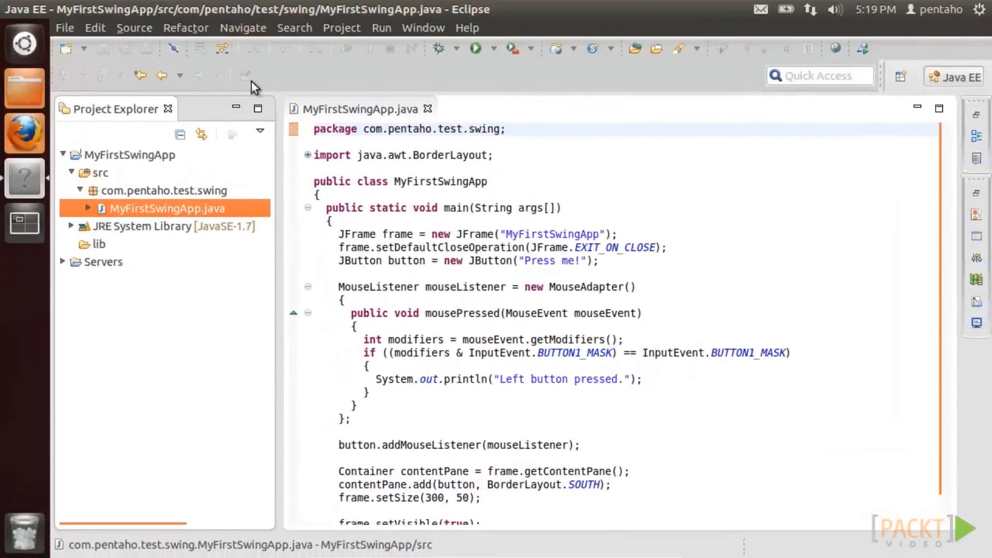
- Run the Swing app, press its button three times, close it, and select the 15 lib jars
click(475, 48)
drag(228, 37, 582, 278)
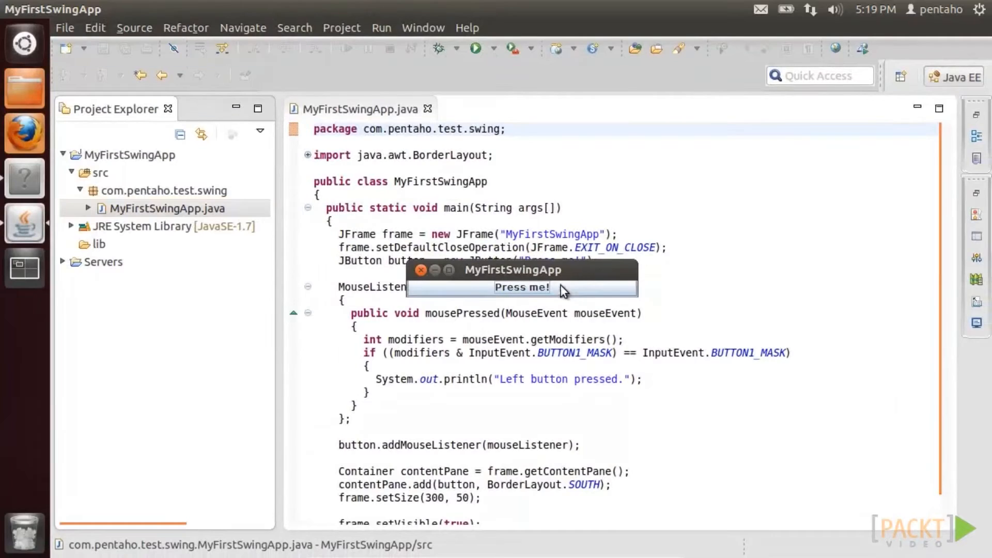
click(559, 287)
click(560, 287)
click(559, 286)
click(559, 287)
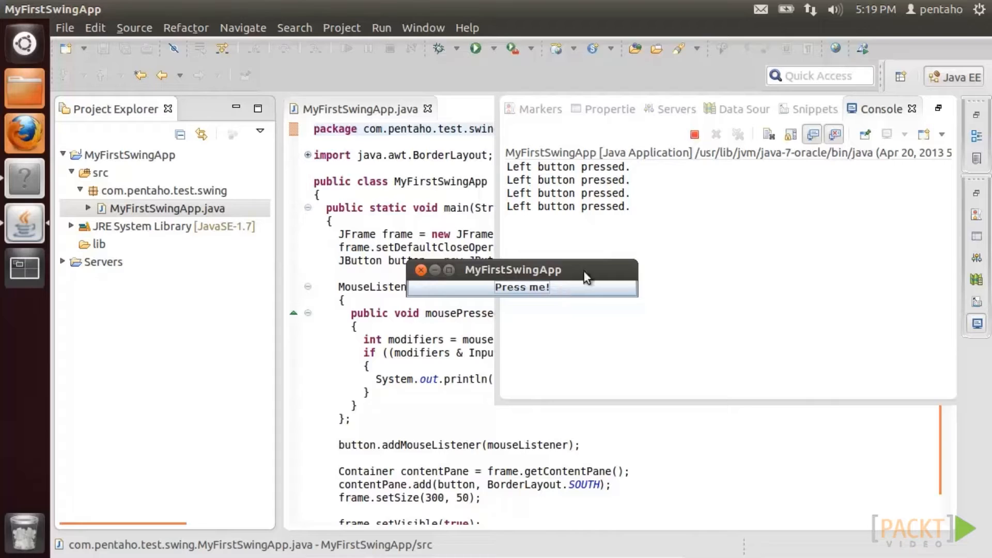
click(693, 135)
click(24, 88)
drag(181, 88, 627, 379)
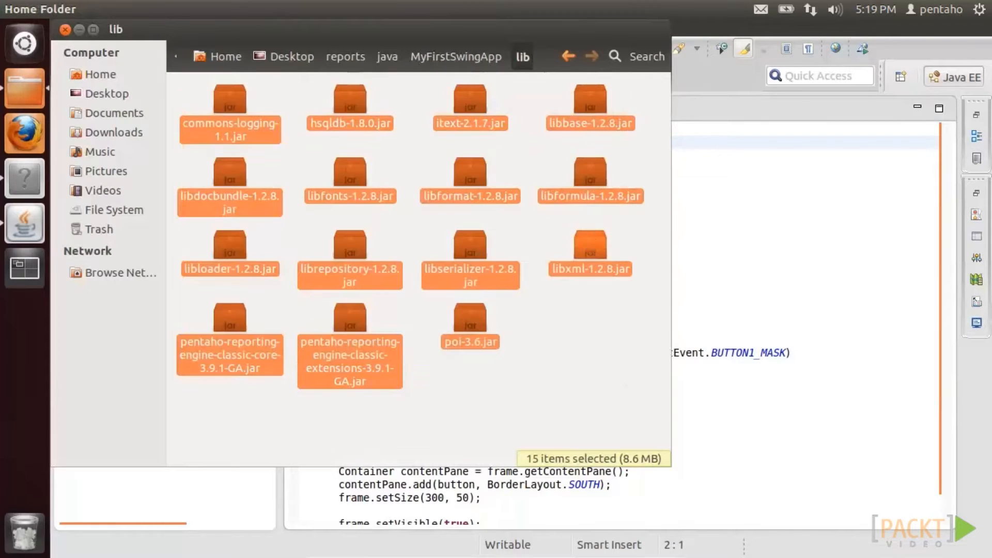
- Copy the 15 reporting jars and paste them into the project's lib folder
right_click(589, 243)
click(627, 341)
click(737, 209)
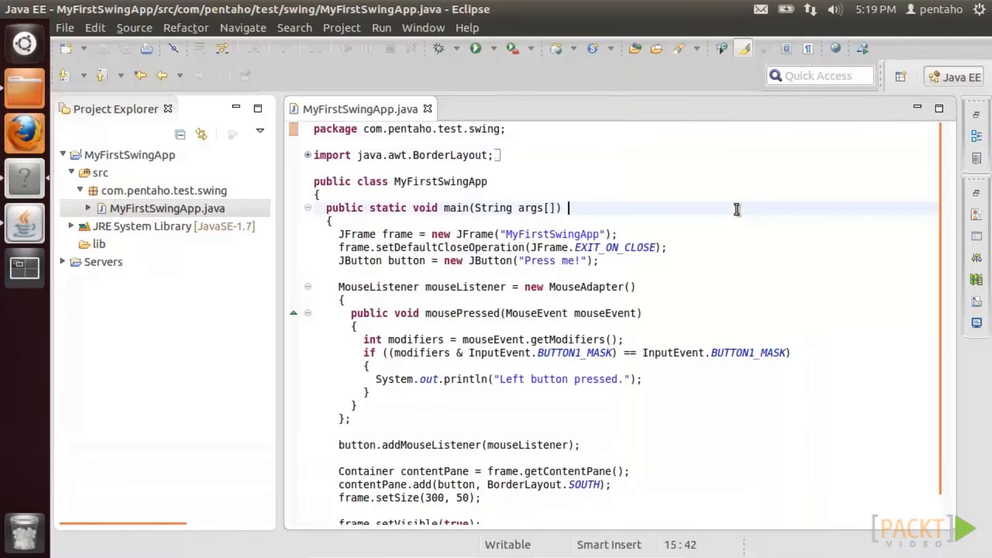
right_click(99, 248)
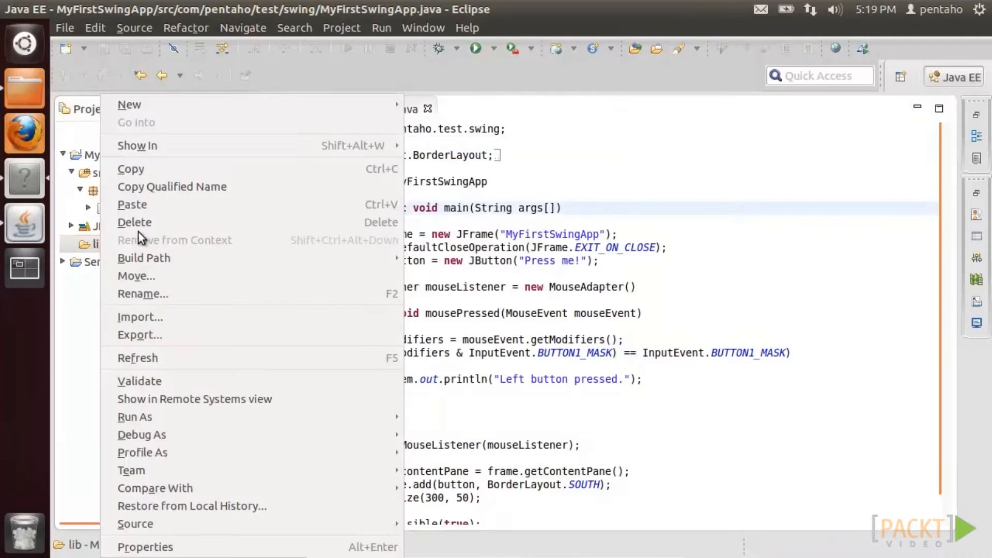
click(139, 207)
- Add all the lib jars, through poi-3.6.jar, to the project's Java Build Path
click(138, 157)
right_click(138, 157)
click(204, 546)
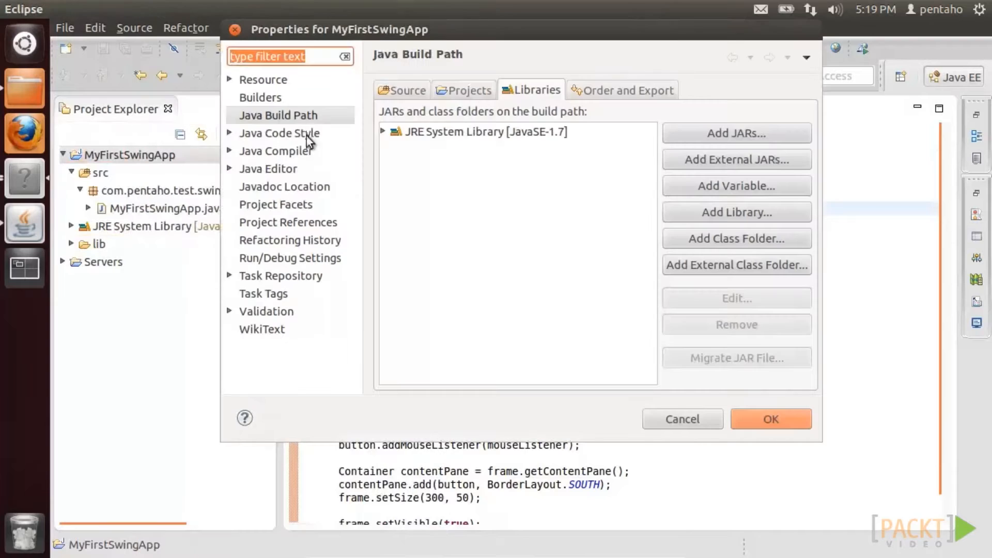
click(672, 133)
click(363, 107)
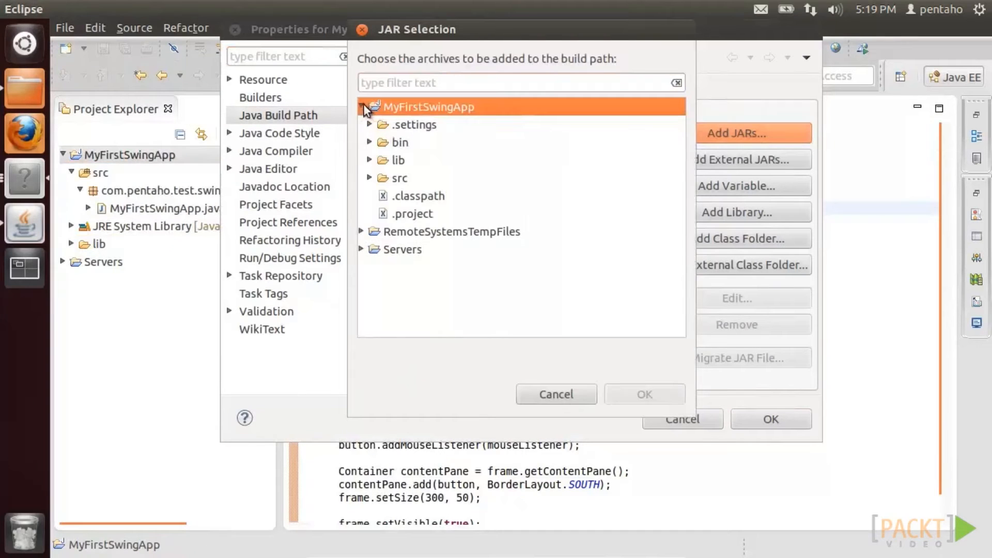
click(369, 159)
click(413, 177)
scroll(418, 217, down, 5)
shift+click(430, 251)
click(625, 395)
click(771, 419)
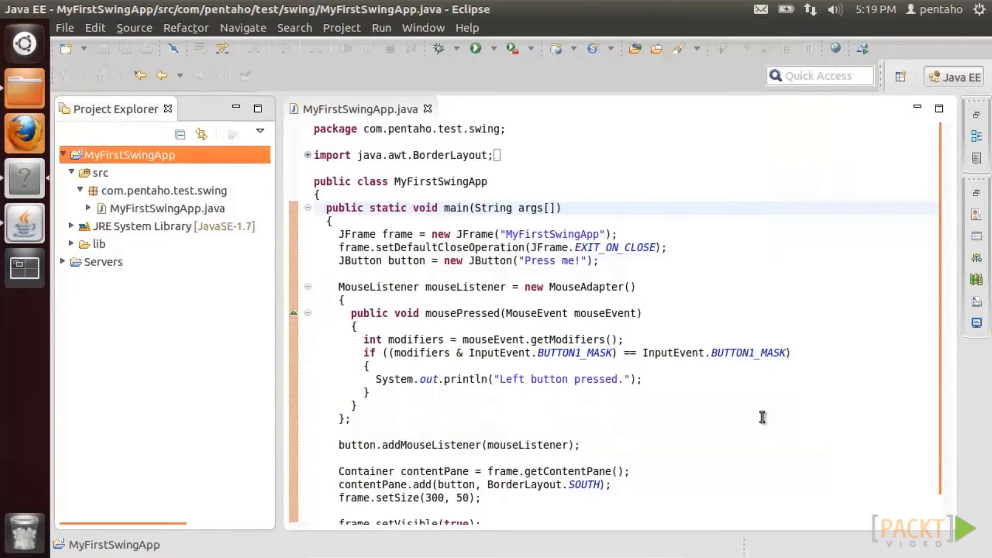
- Copy the resources folder from the file manager into the MyFirstSwingApp project
click(33, 92)
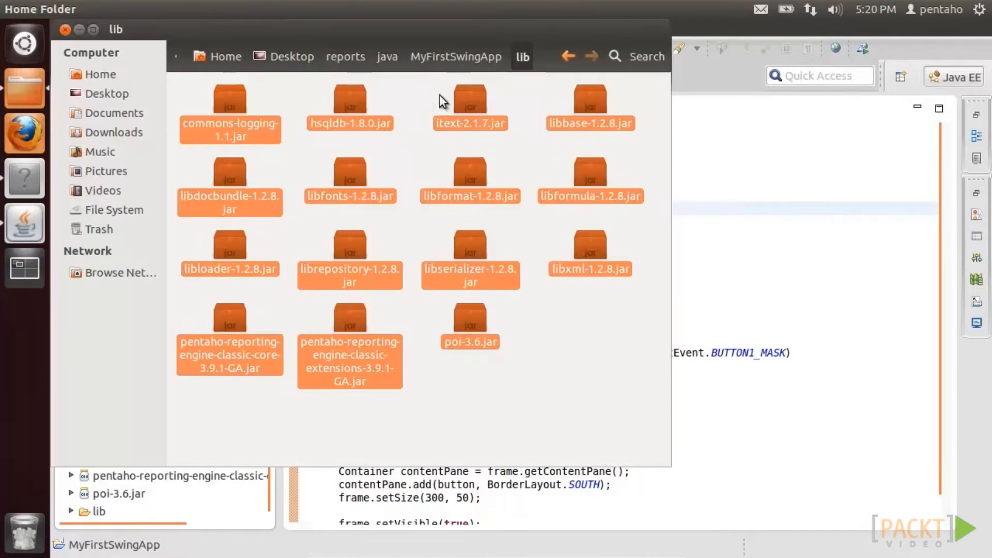
click(454, 56)
right_click(344, 98)
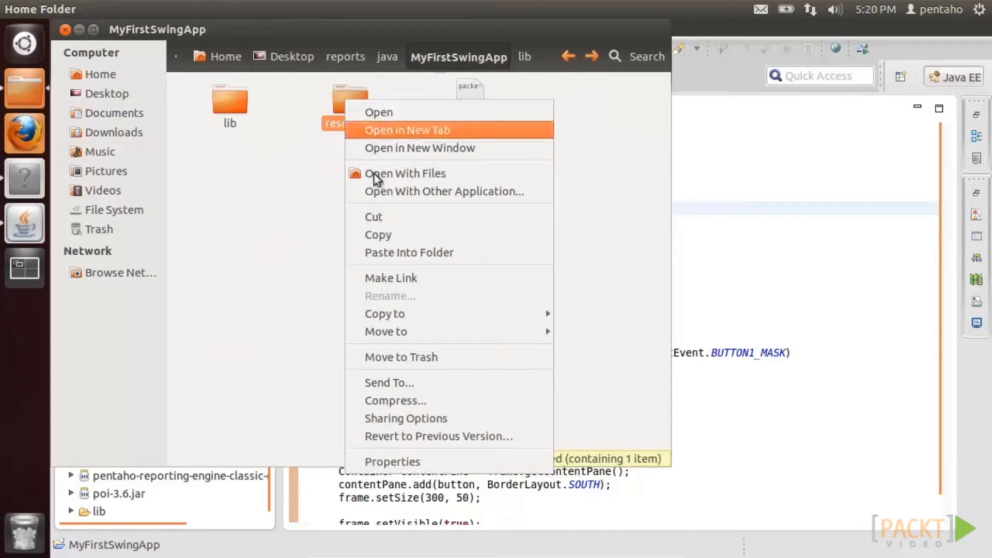
click(389, 230)
click(702, 248)
click(130, 156)
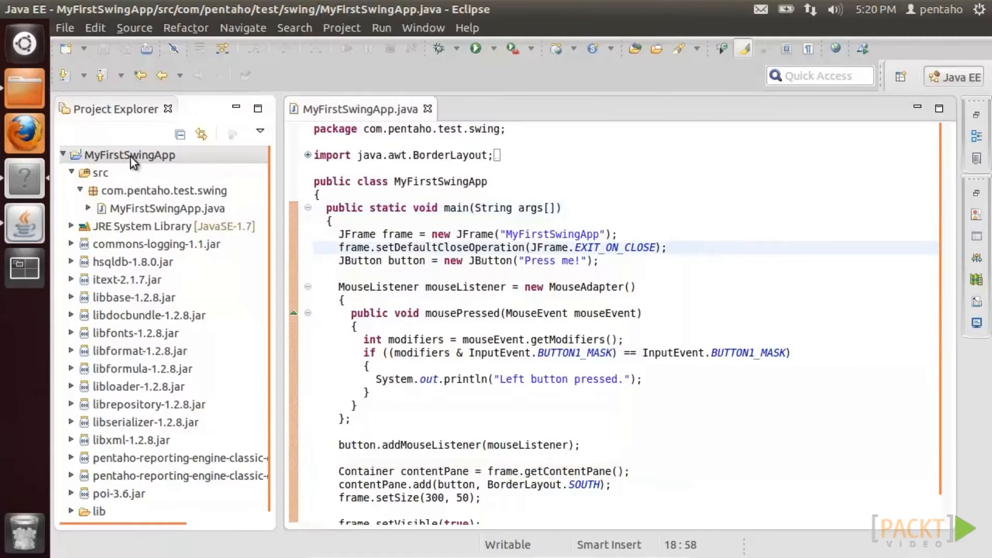
right_click(130, 156)
click(150, 169)
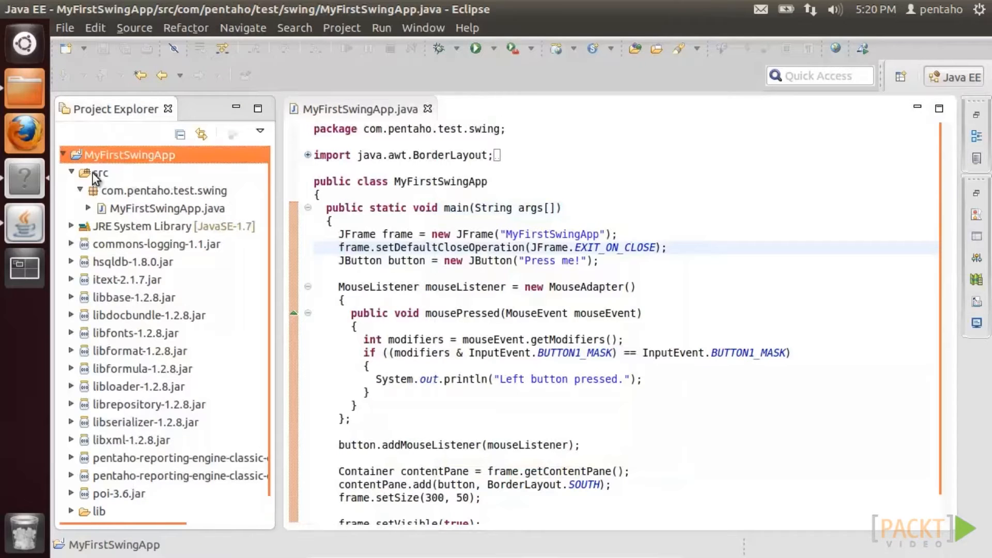
- Expand resources to show sampledata, then open the reference MyFirstSwingApp.java in gedit
scroll(96, 304, down, 1)
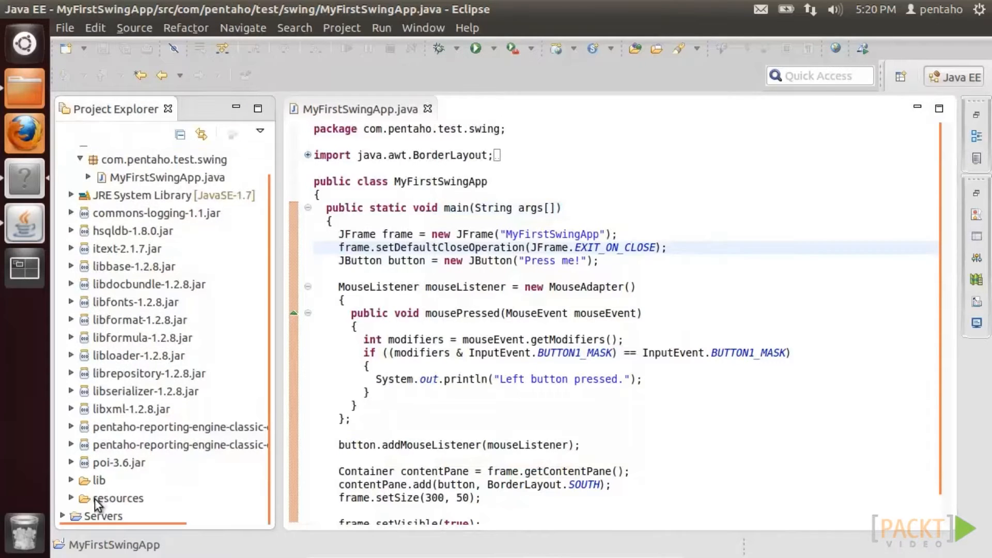
click(72, 499)
click(68, 499)
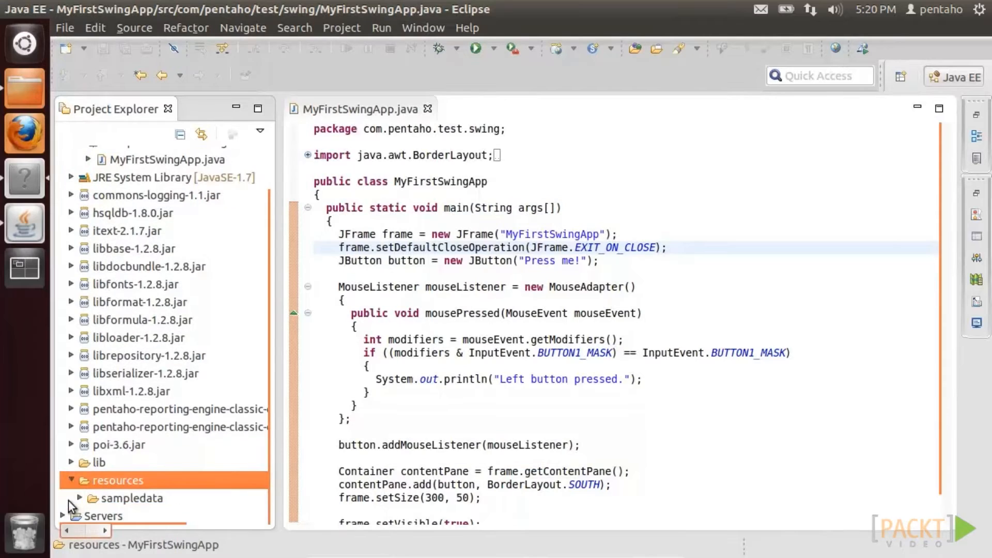
click(79, 498)
click(28, 98)
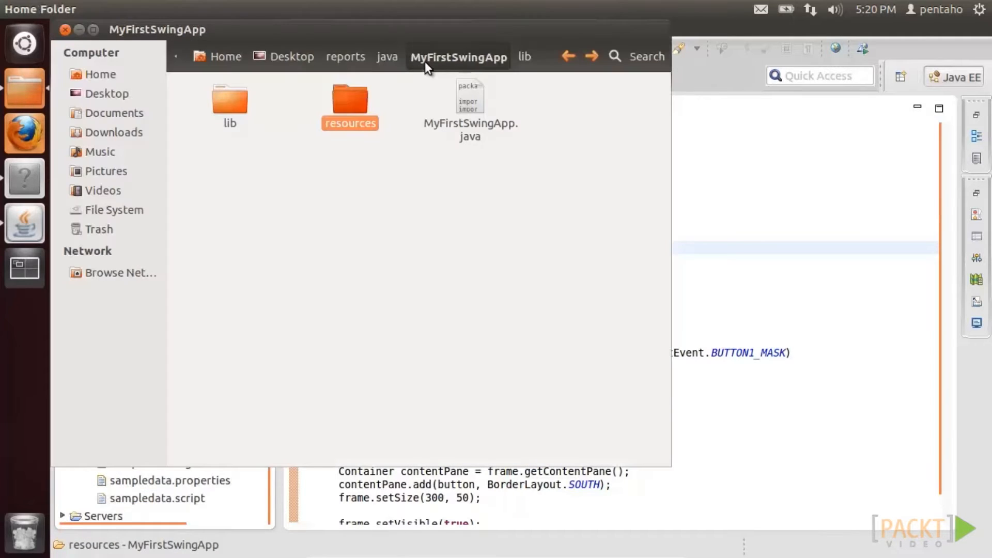
double_click(465, 95)
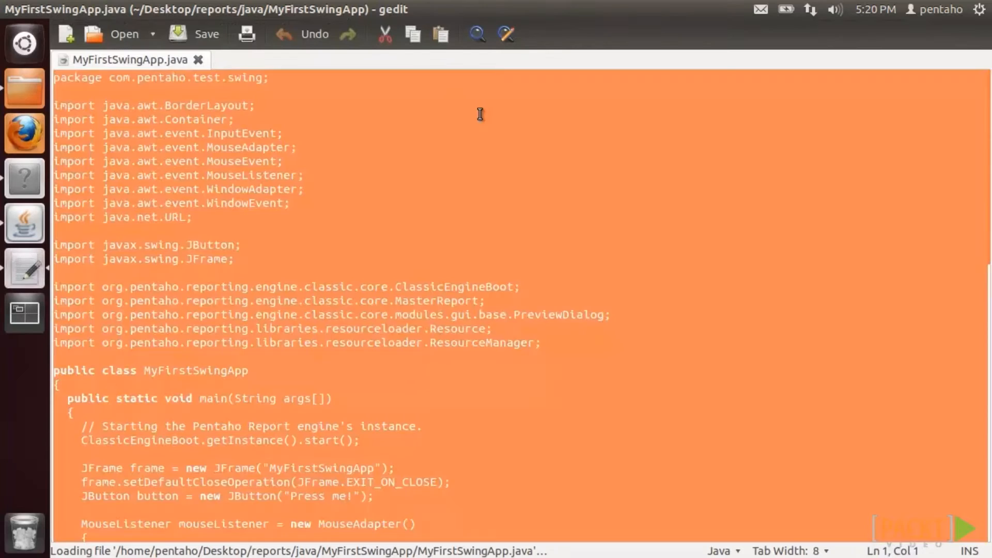
- Replace all the Eclipse MyFirstSwingApp.java code with the copied report-preview version
click(10, 9)
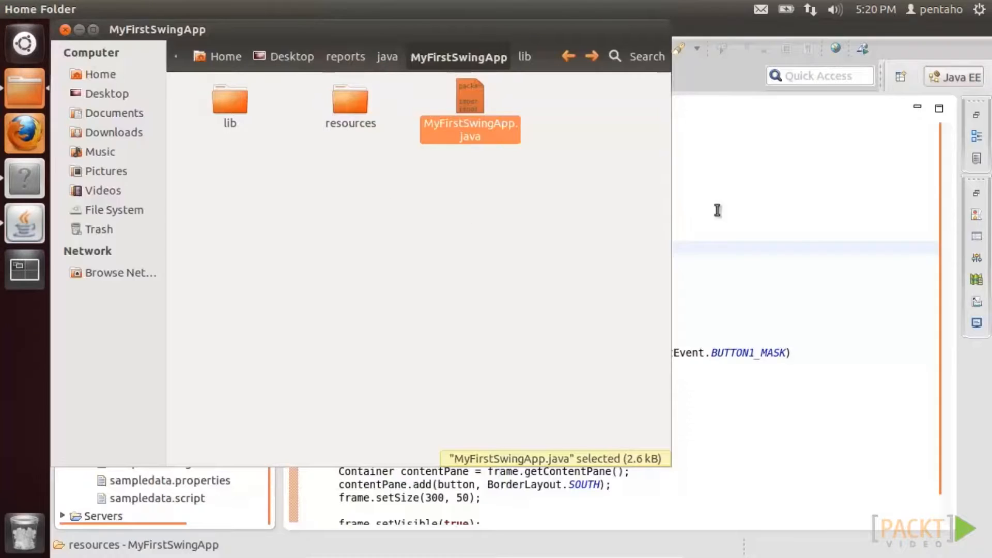
click(753, 211)
key(ctrl+a)
key(ctrl+v)
scroll(646, 290, down, 5)
scroll(646, 290, down, 1)
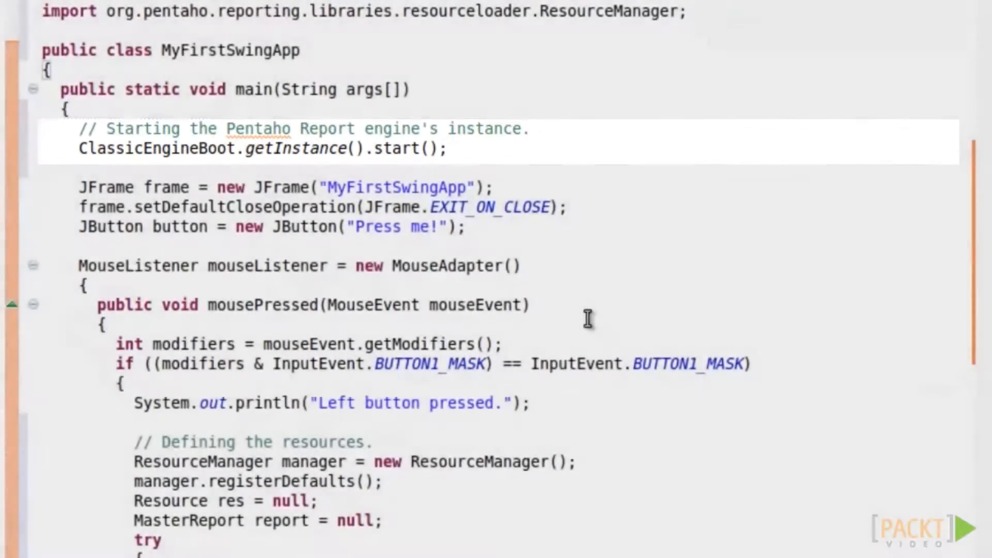
- Review the new code, then save and run the app, launching Pentaho Reporting Engine 3.9.1
scroll(586, 320, down, 3)
scroll(584, 326, down, 1)
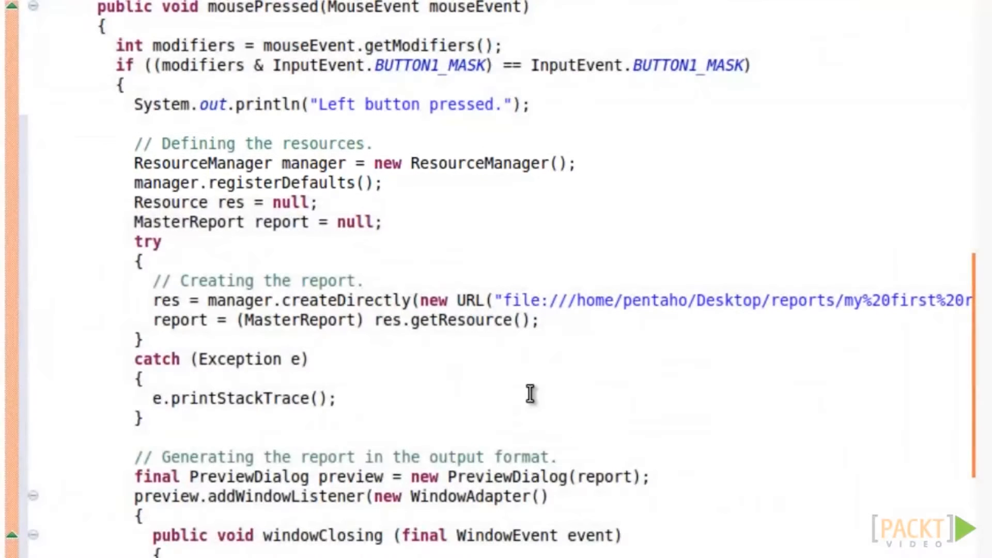
scroll(532, 394, down, 2)
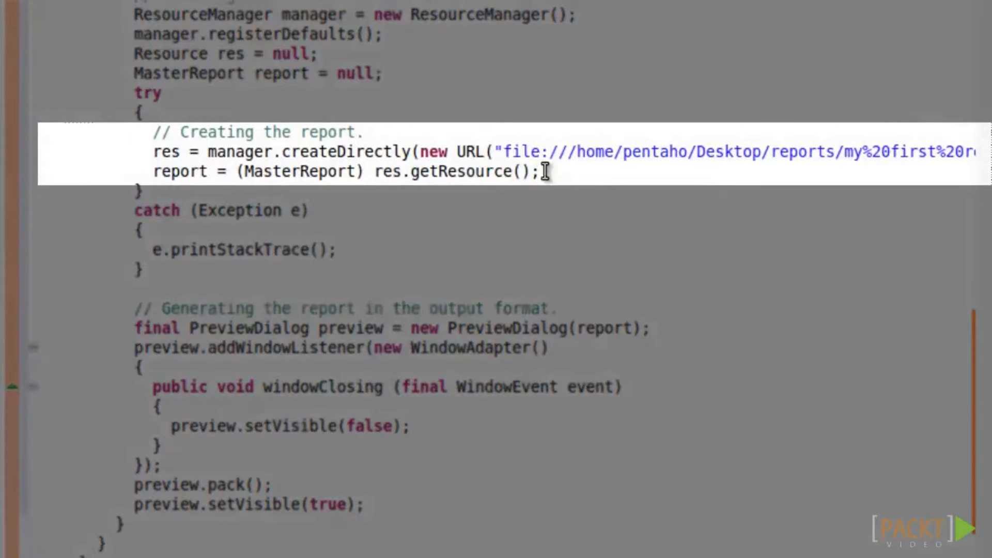
scroll(545, 233, down, 1)
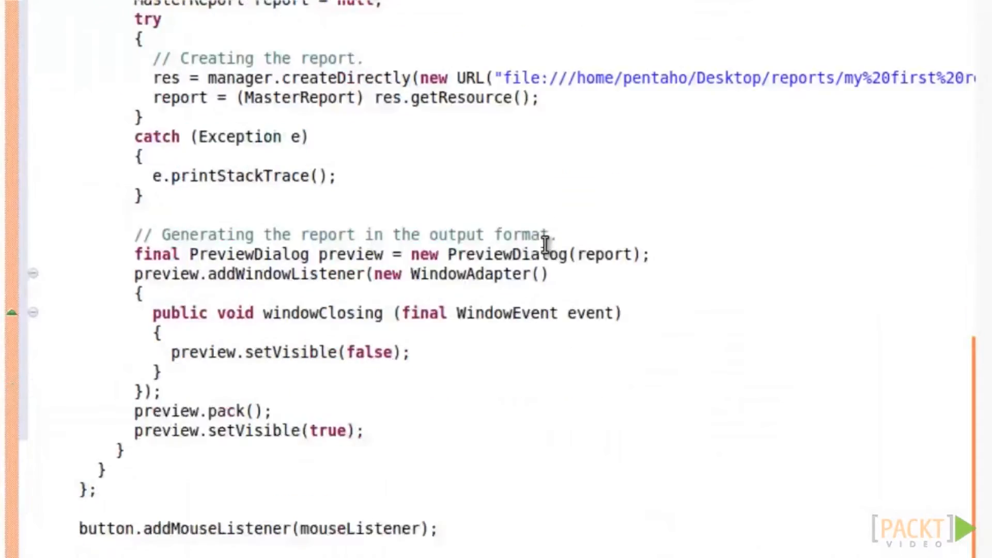
scroll(546, 243, down, 1)
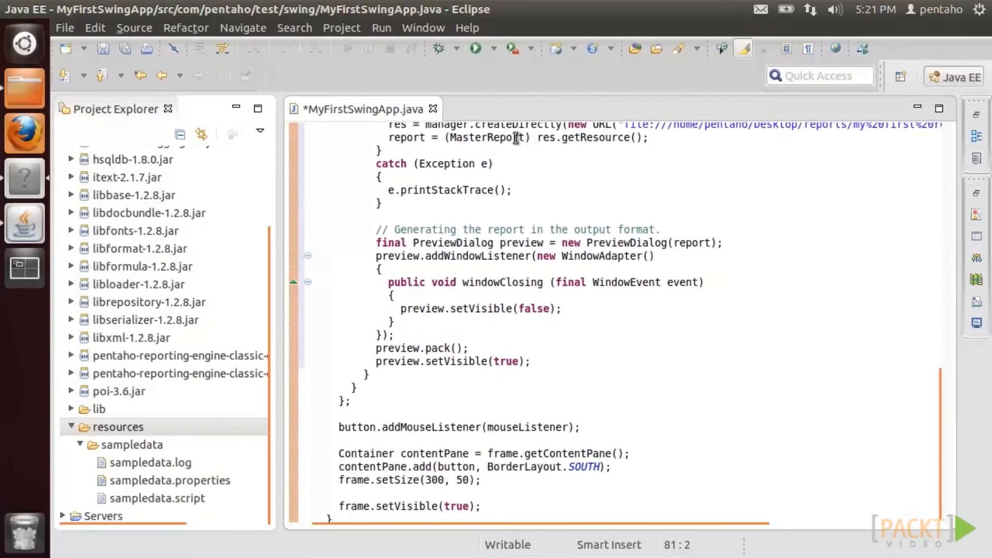
click(476, 48)
click(594, 372)
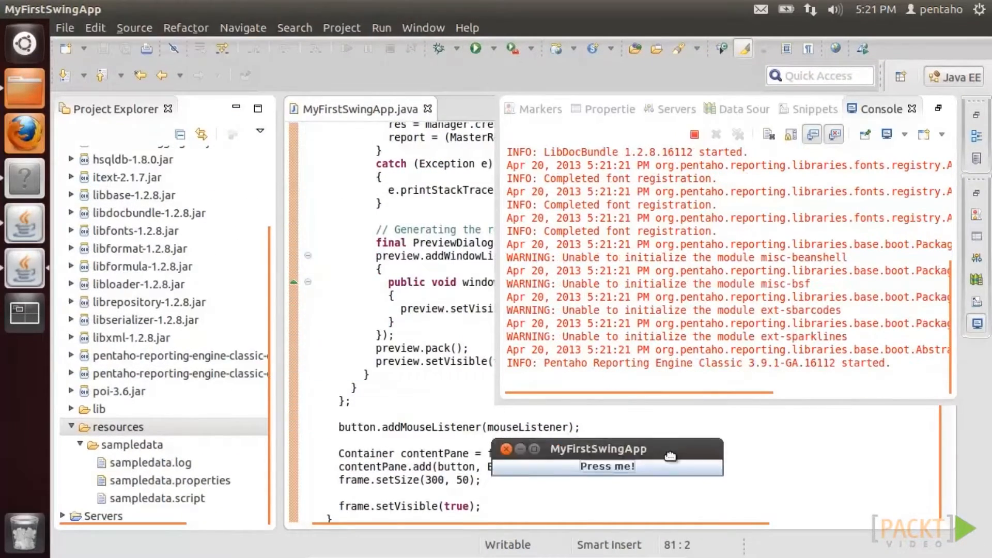
- Preview the 5-page My first report, move to page 3 of 5, and zoom to 125%
click(760, 474)
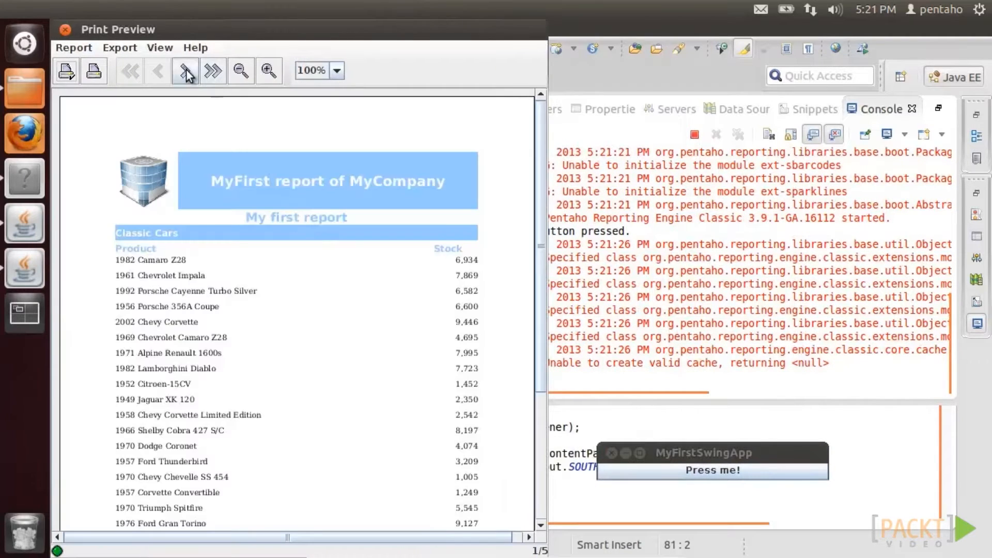
click(186, 74)
click(186, 74)
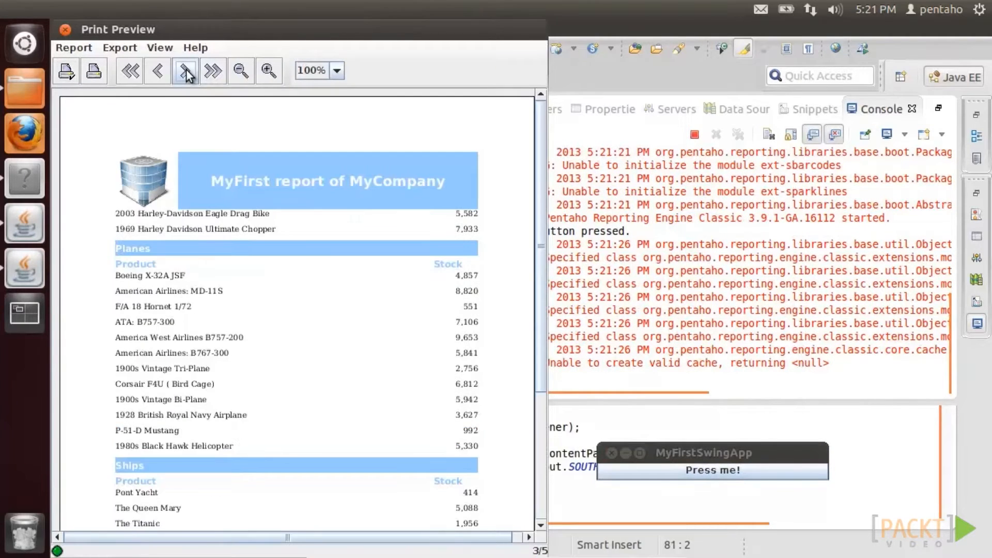
click(266, 72)
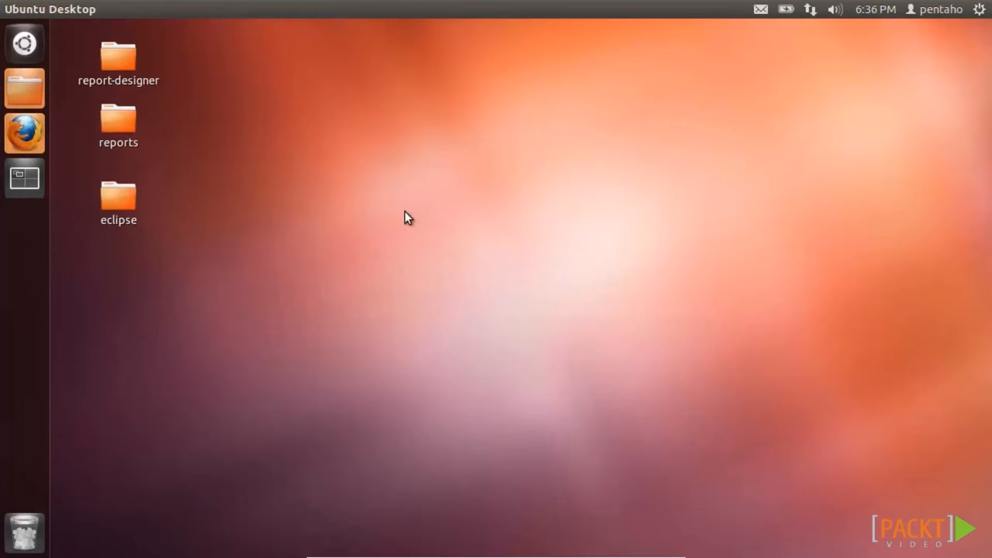
- Copy my first report 2.prpt from the reports folder onto the desktop
double_click(126, 136)
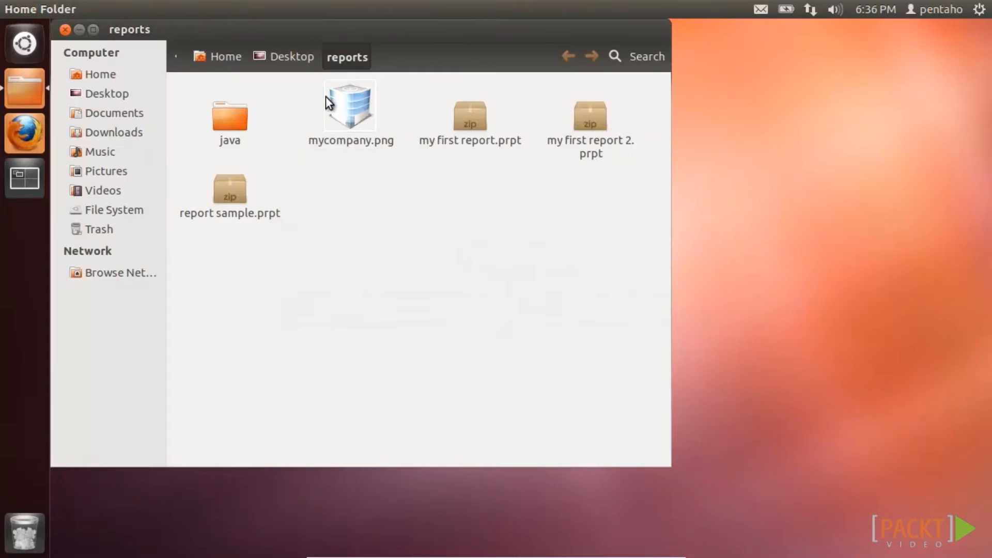
right_click(589, 119)
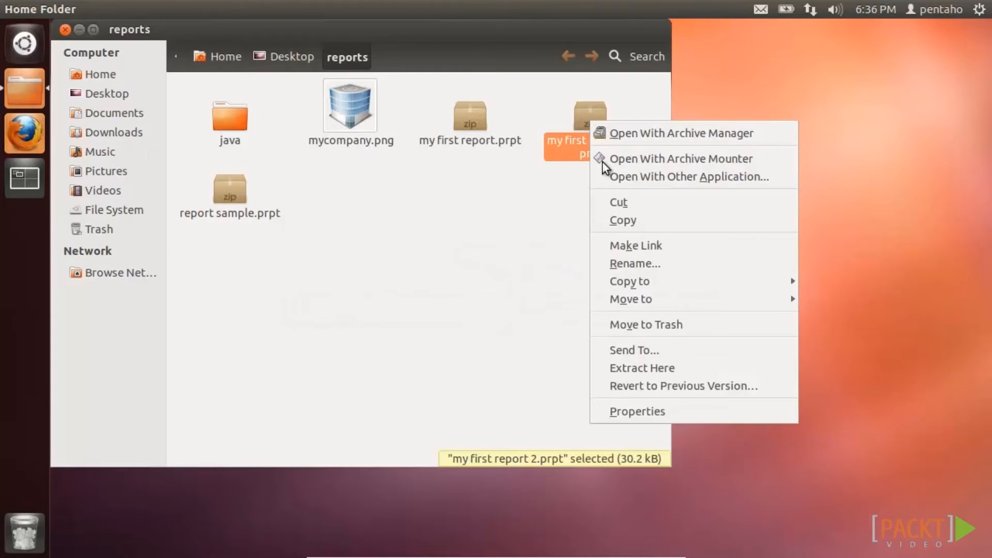
click(617, 219)
click(66, 30)
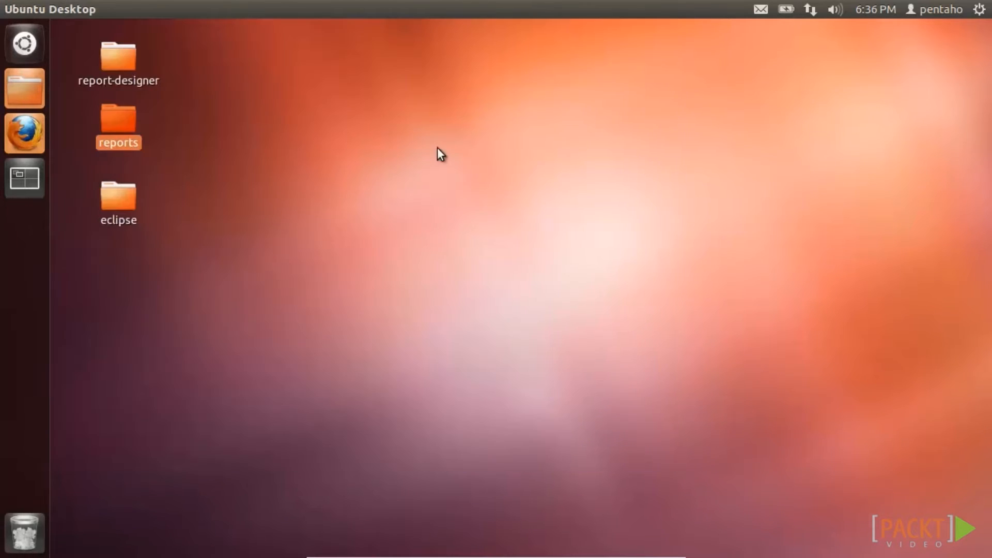
right_click(438, 148)
click(474, 247)
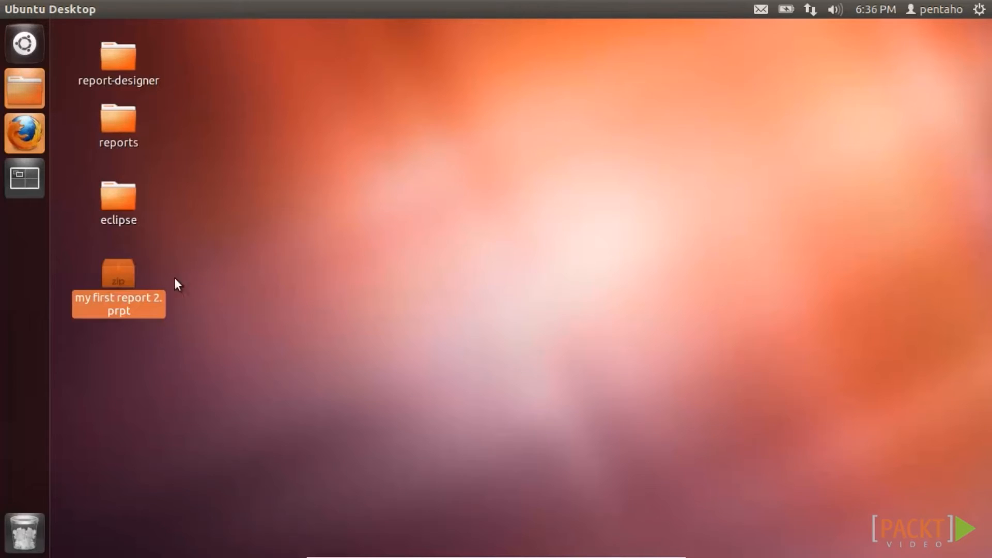
drag(117, 273, 492, 47)
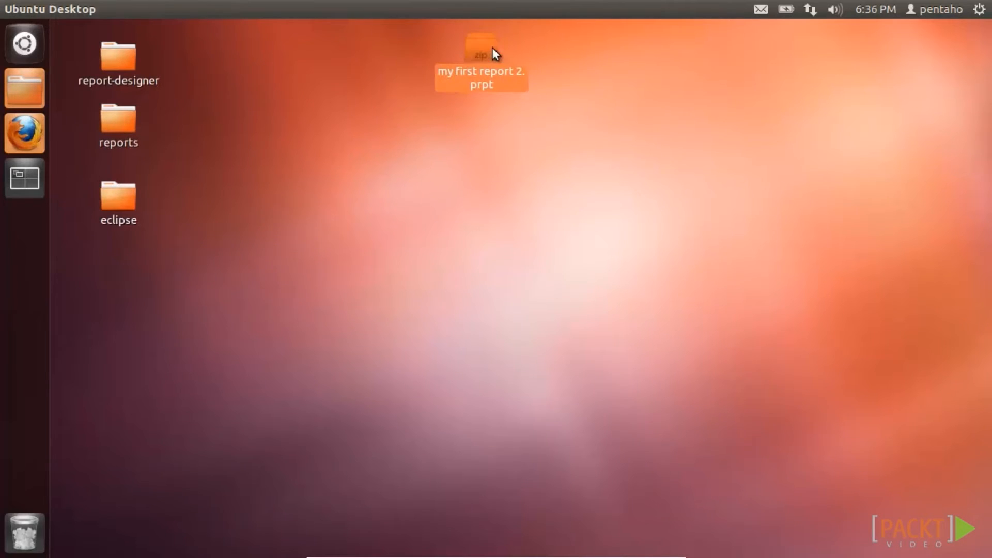
- Open the copy in Archive Manager and inspect settings.xml, datadefinition.xml, layout.xml and styles.xml
right_click(490, 48)
click(504, 61)
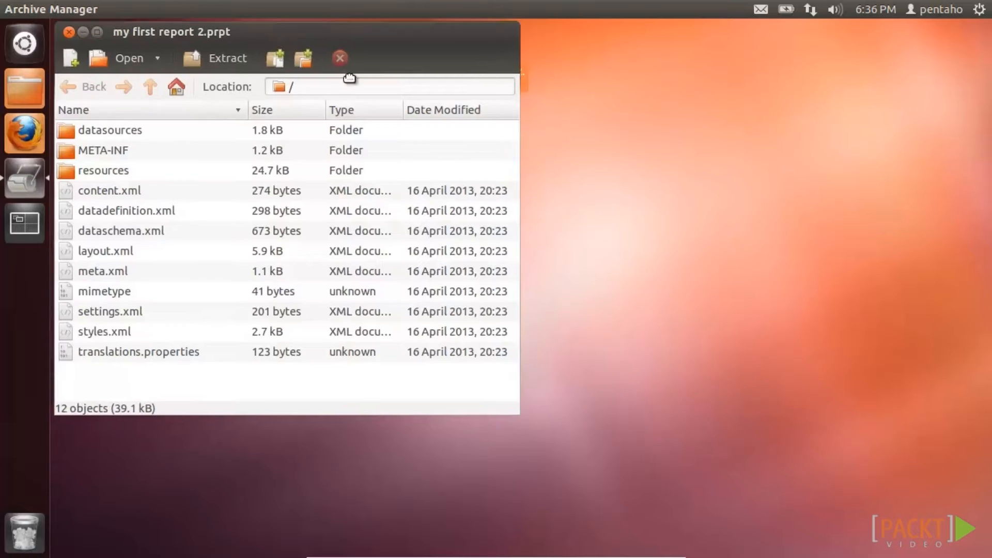
drag(257, 27, 470, 131)
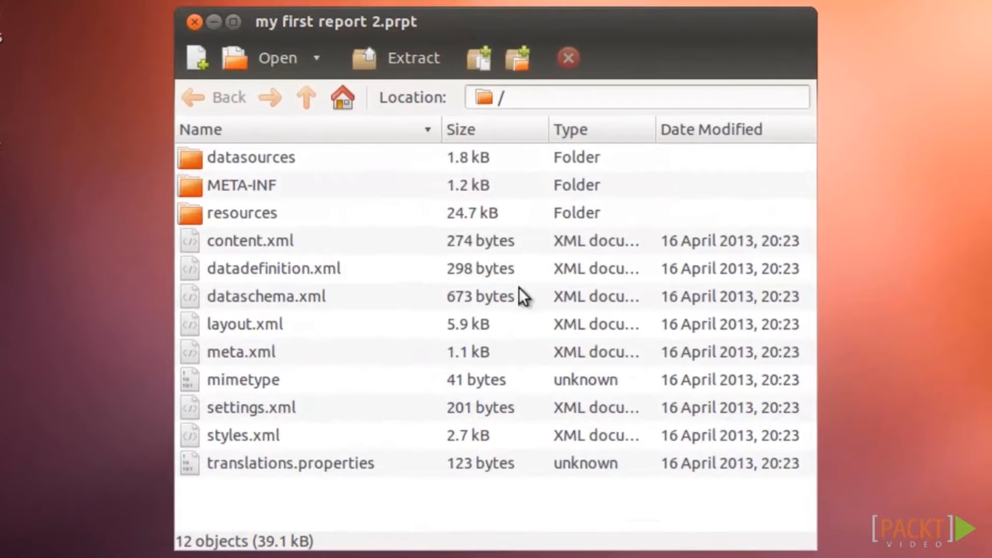
click(286, 405)
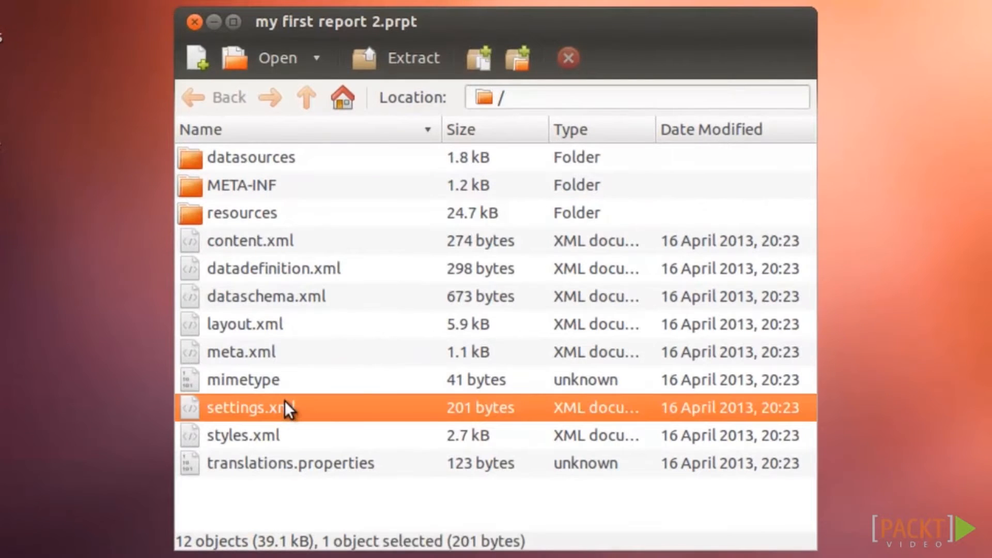
click(277, 270)
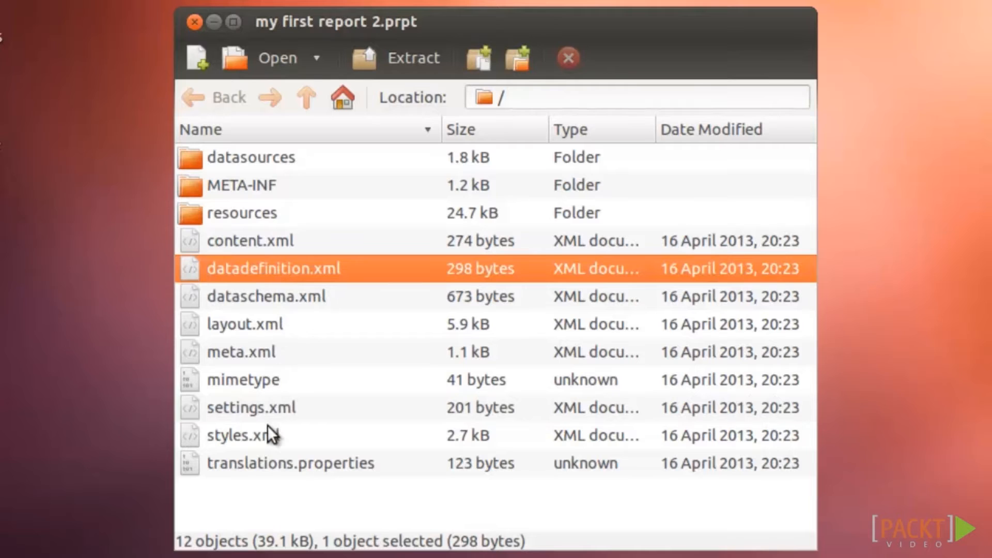
click(262, 327)
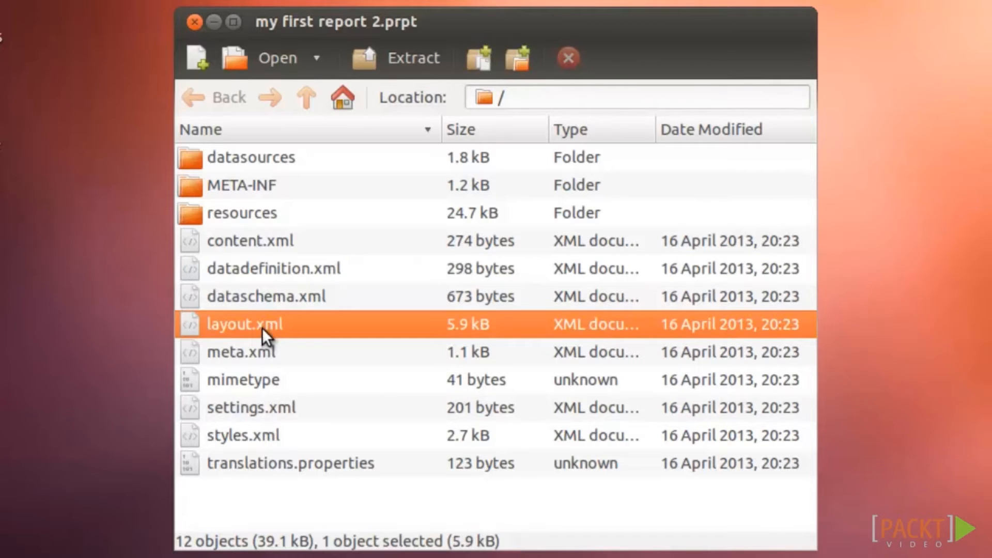
click(258, 436)
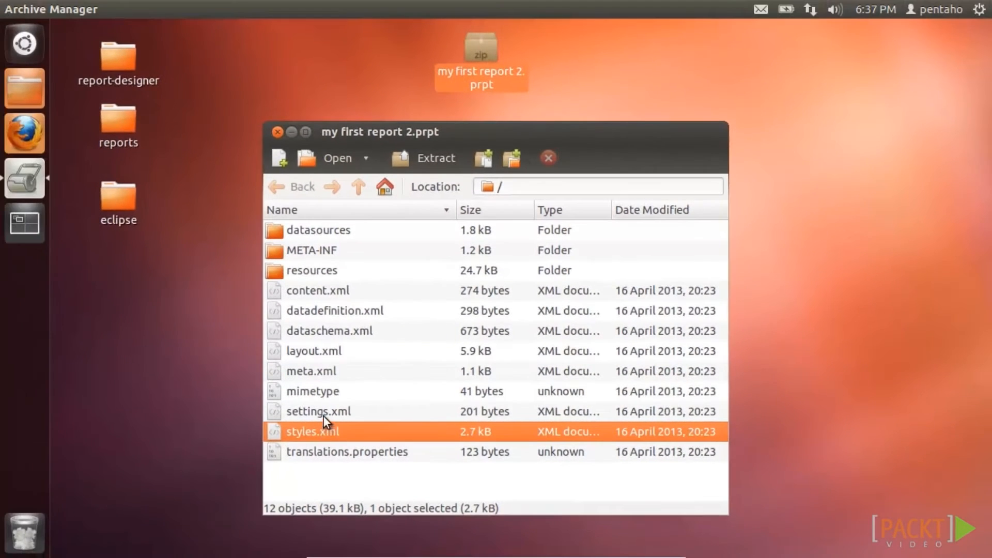
right_click(324, 417)
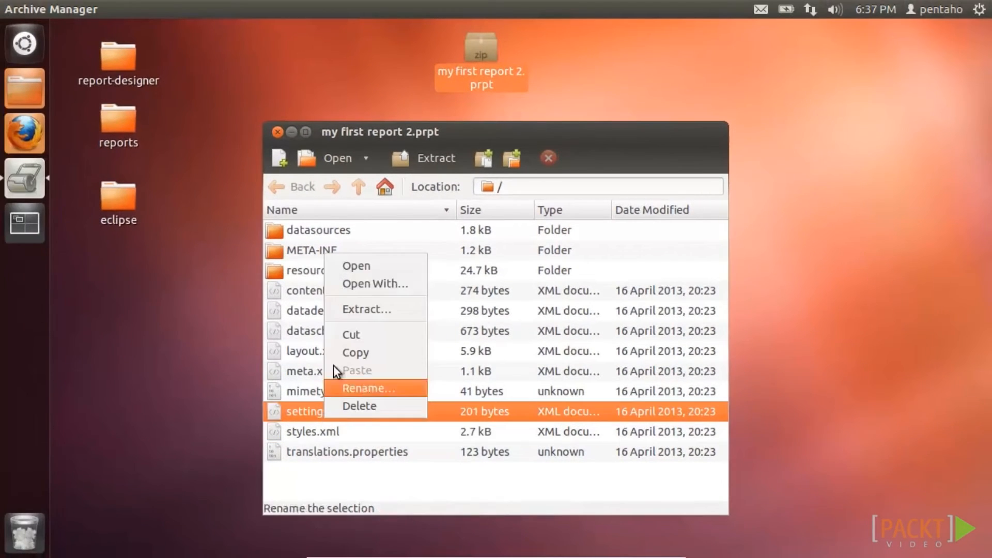
click(350, 265)
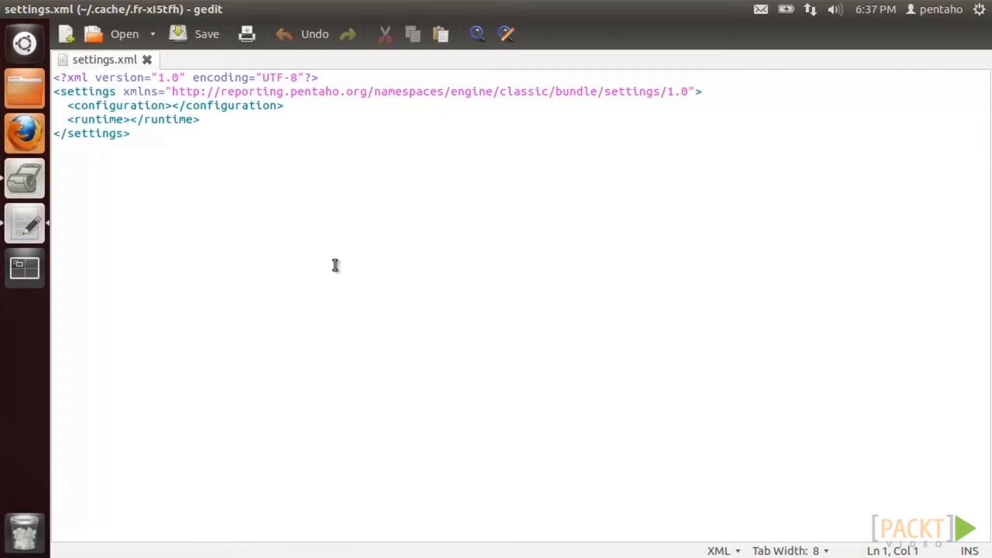
click(10, 9)
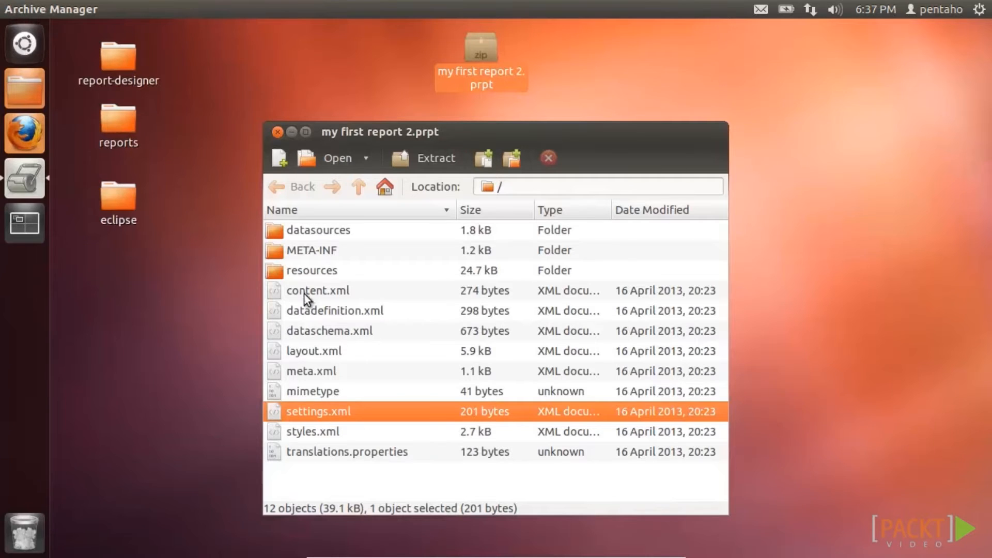
right_click(311, 308)
click(327, 320)
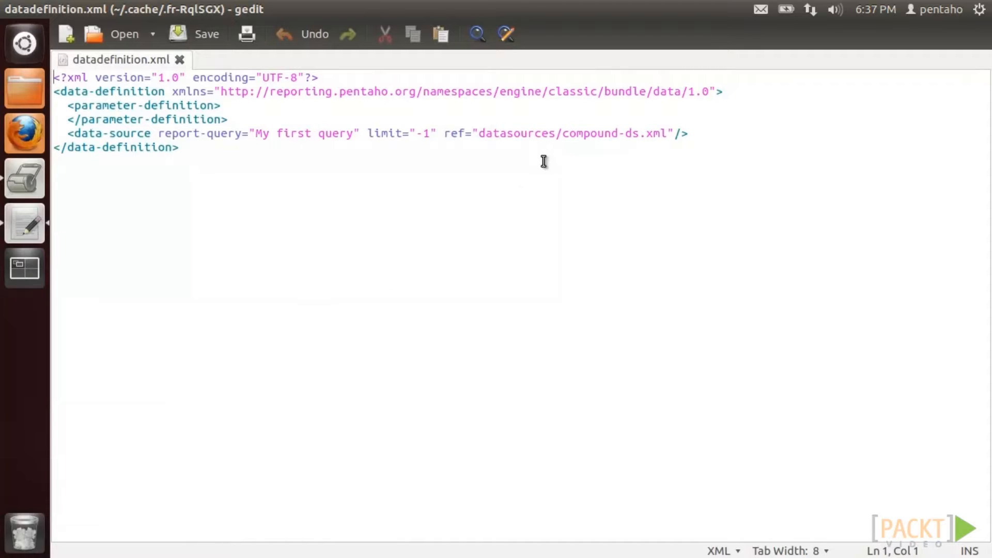
click(36, 181)
double_click(306, 230)
right_click(306, 230)
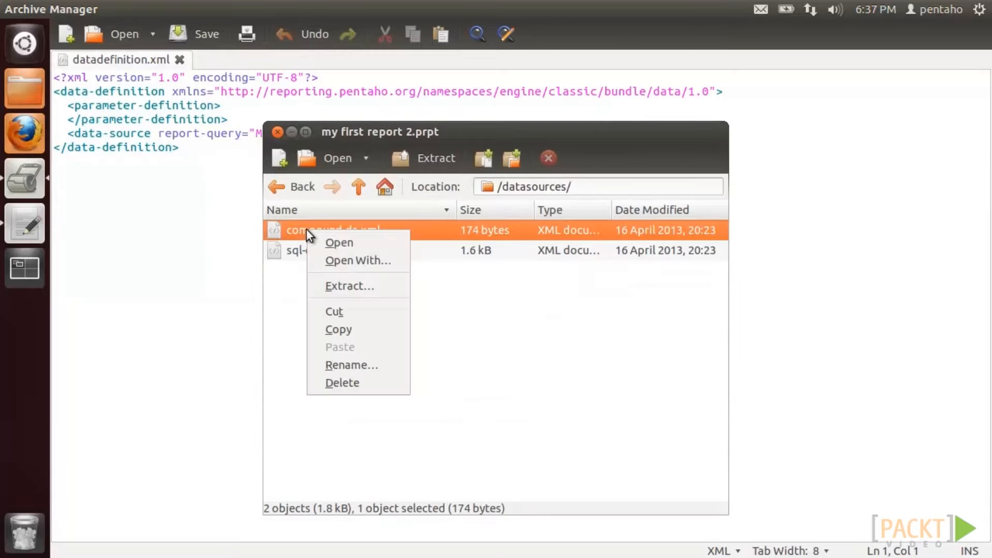
click(318, 245)
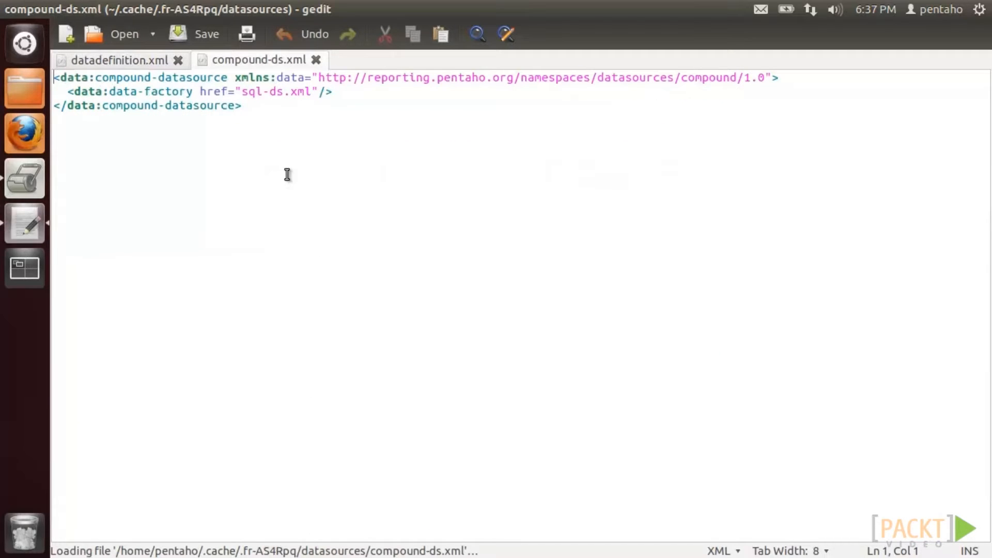
click(26, 179)
right_click(310, 251)
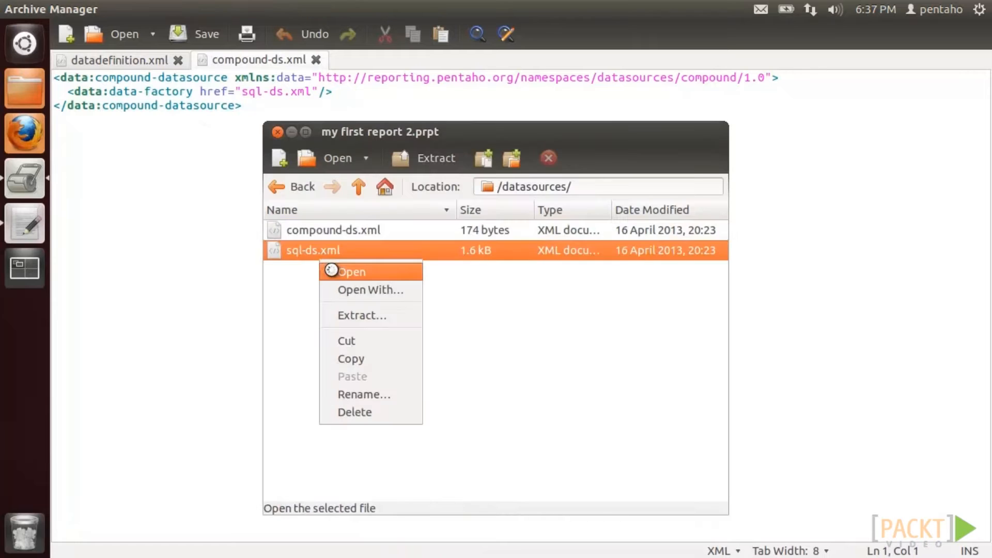
click(331, 271)
scroll(335, 271, down, 1)
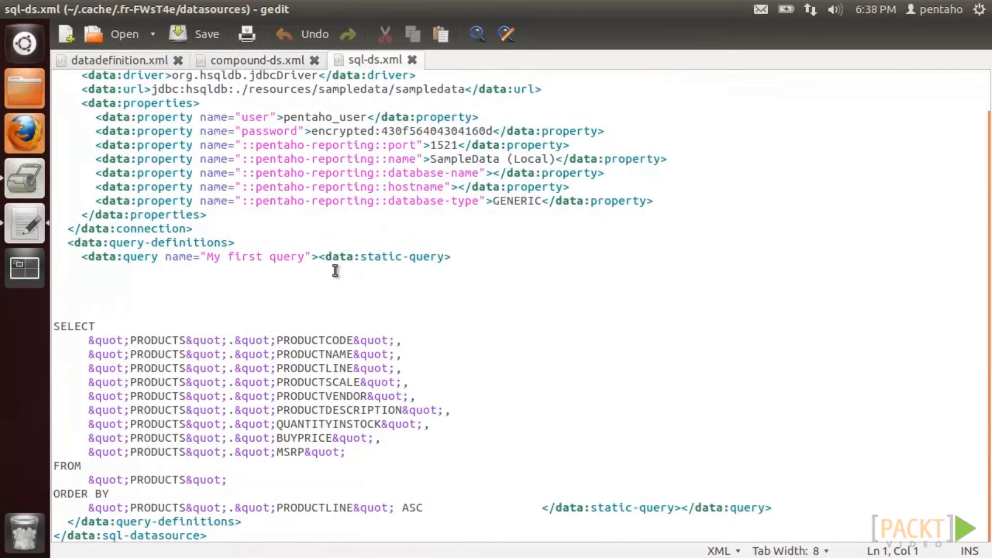
click(11, 11)
click(358, 187)
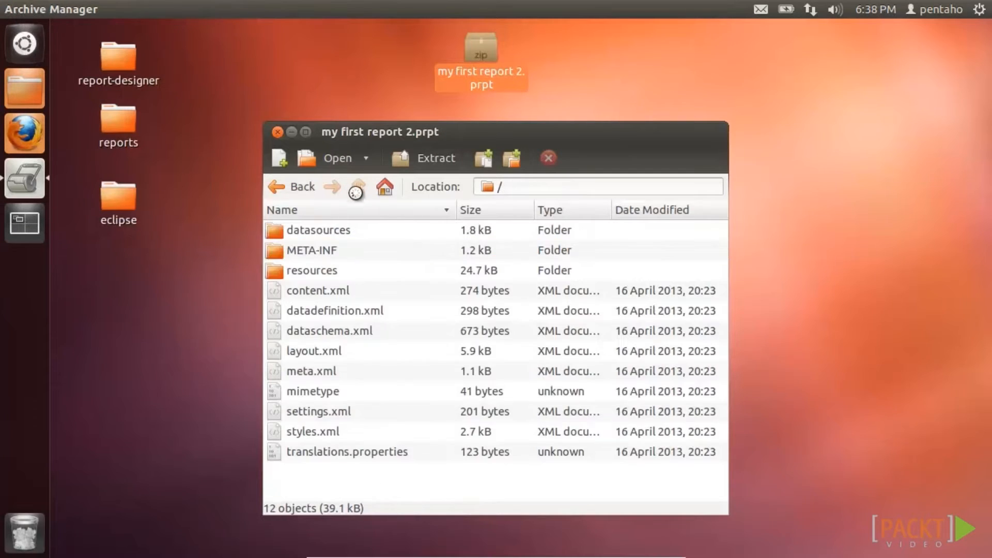
right_click(315, 354)
click(330, 367)
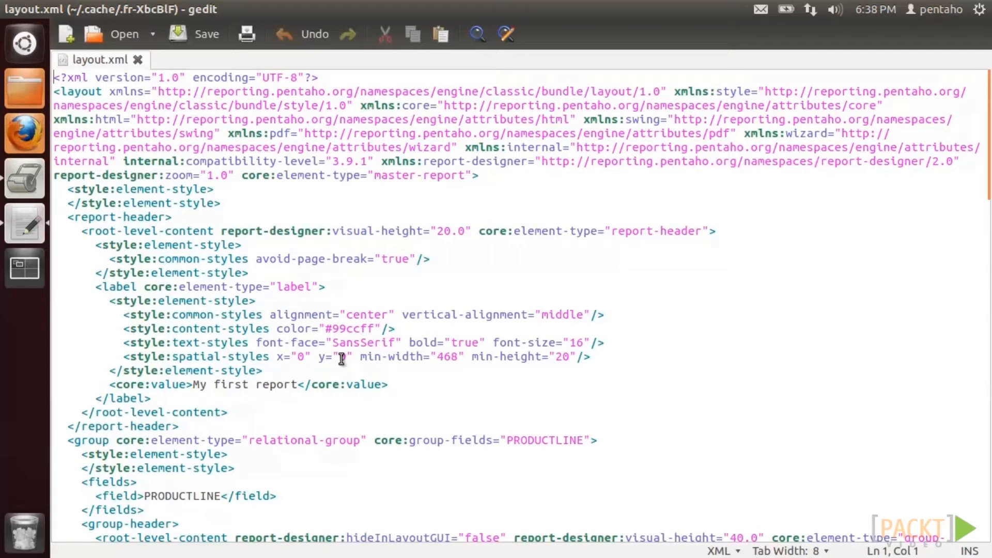
scroll(343, 419, down, 5)
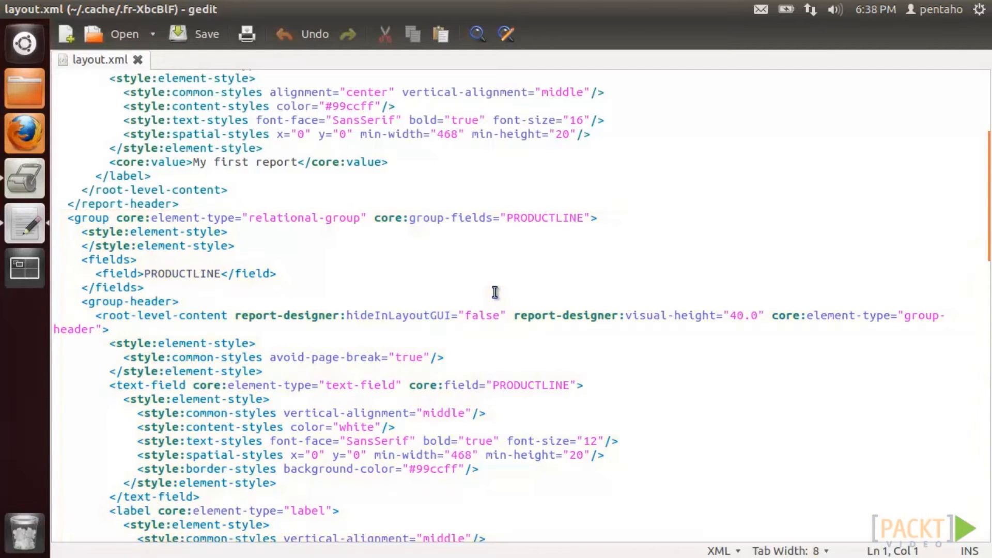
scroll(494, 310, down, 12)
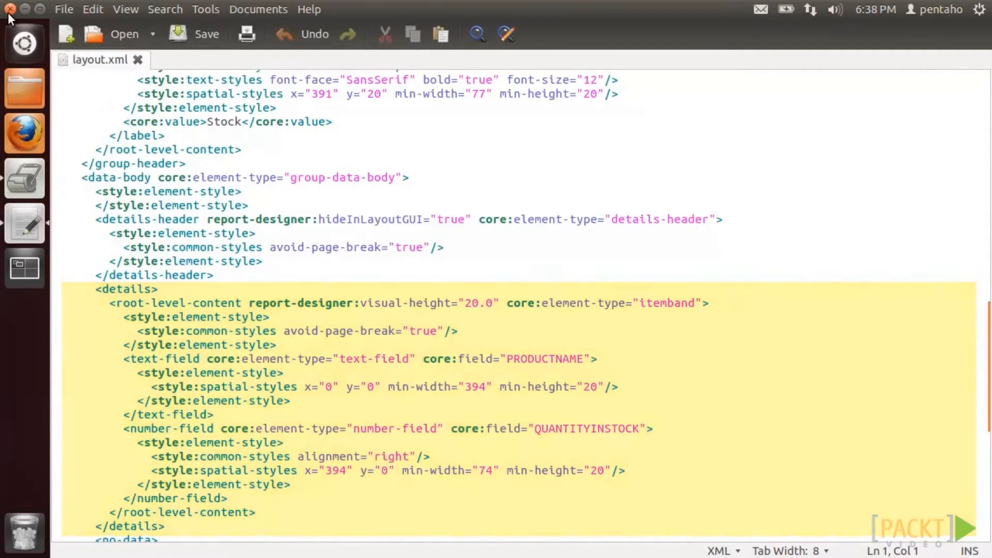
click(10, 9)
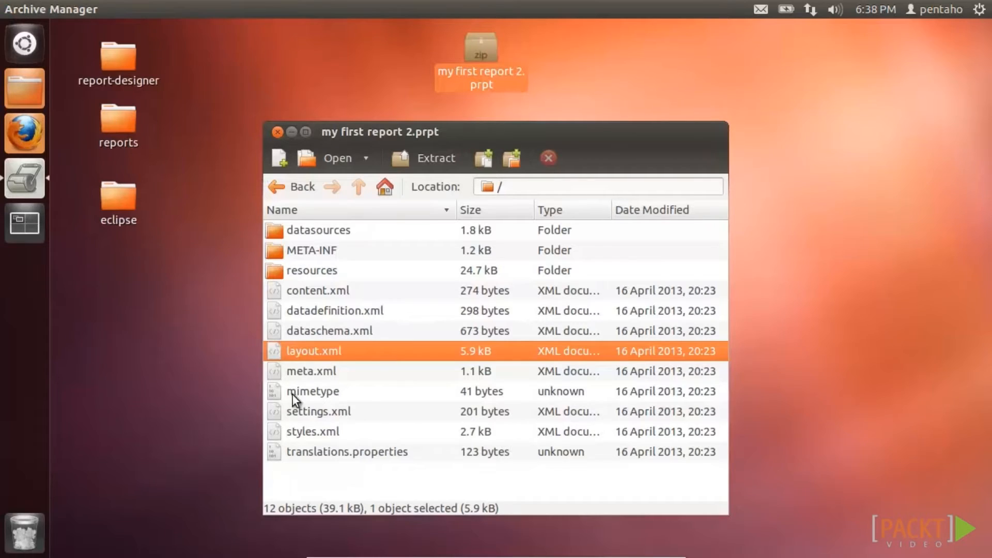
right_click(305, 430)
click(333, 278)
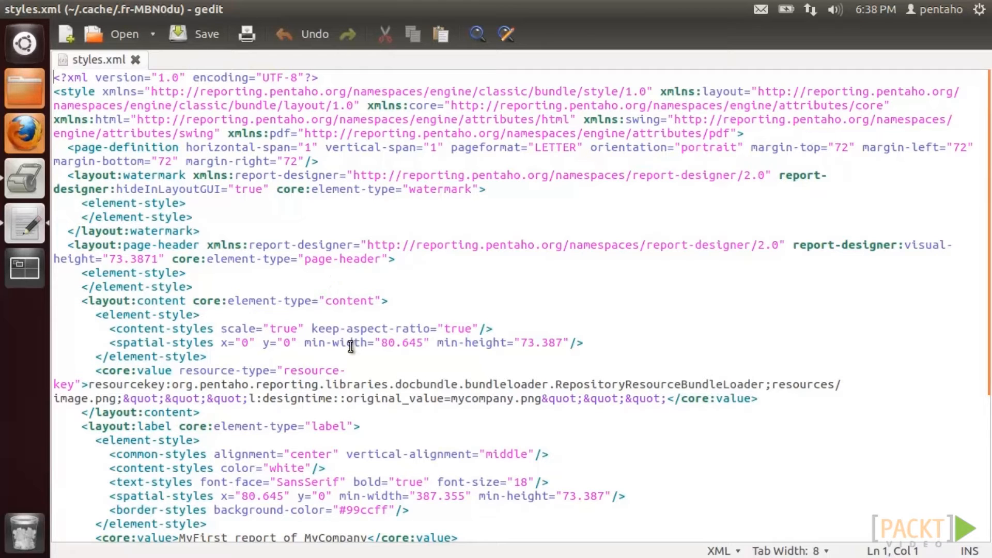
scroll(351, 346, down, 5)
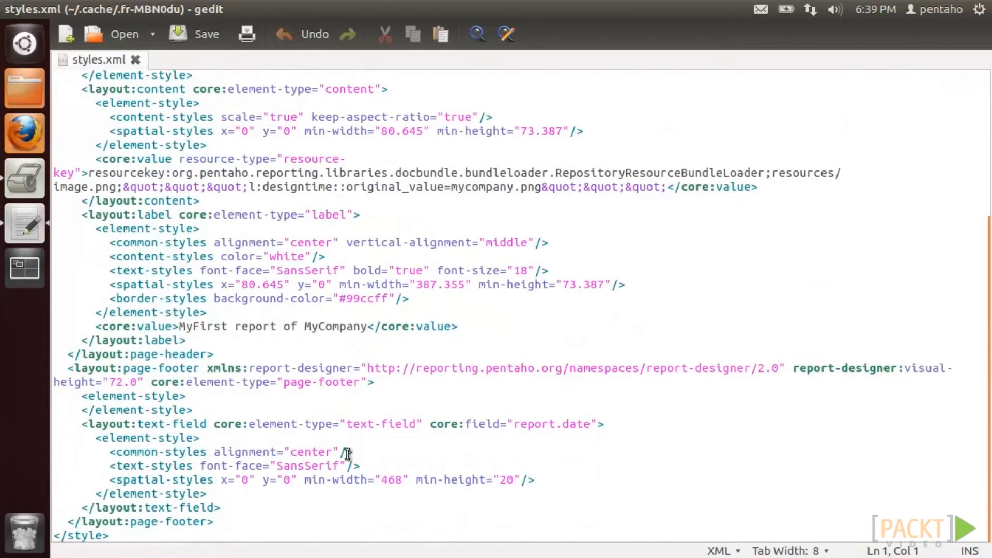
click(11, 10)
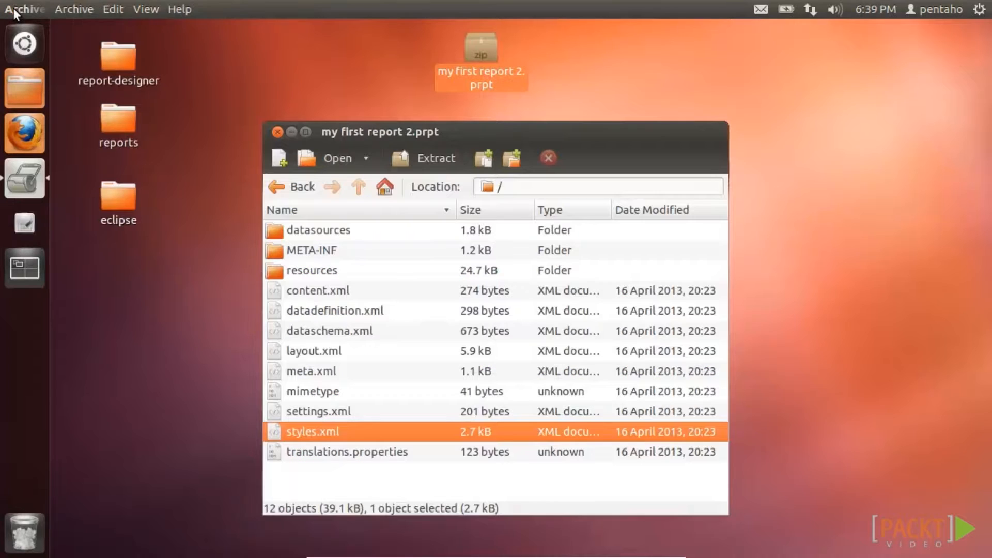
click(390, 231)
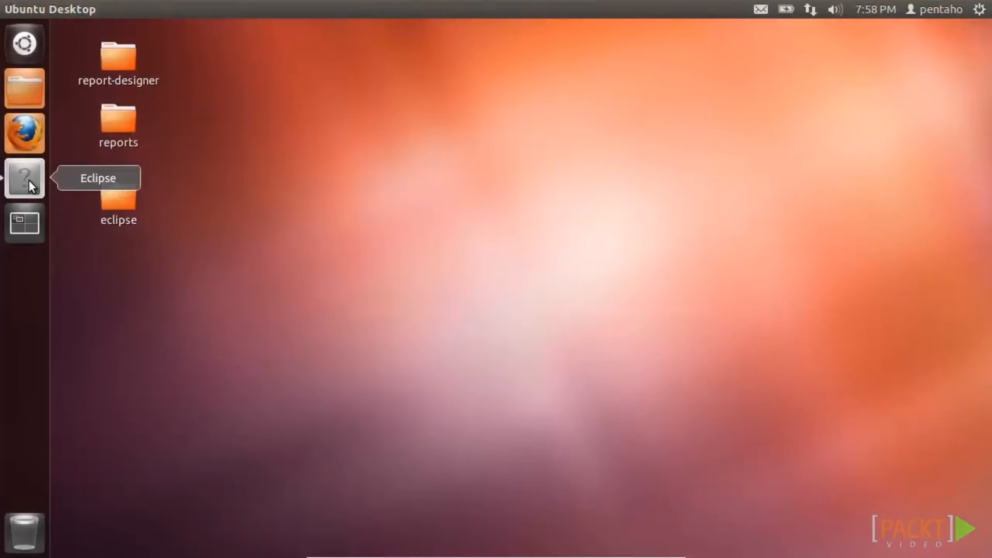
- Open MyFirstReportUsingJava.java from MyFirstReportUsingJavaAPI and run it to preview a blank one-page report
click(26, 178)
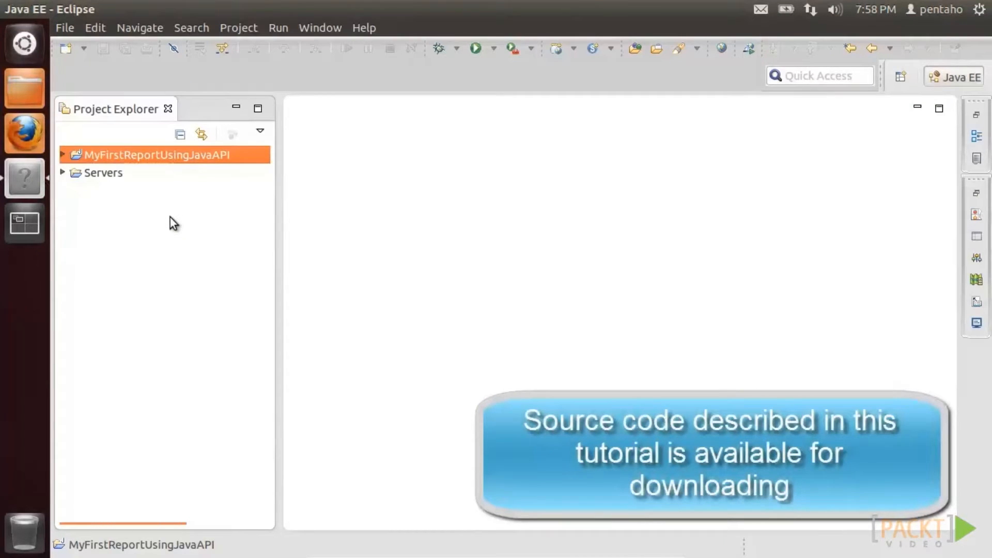
click(63, 154)
click(71, 172)
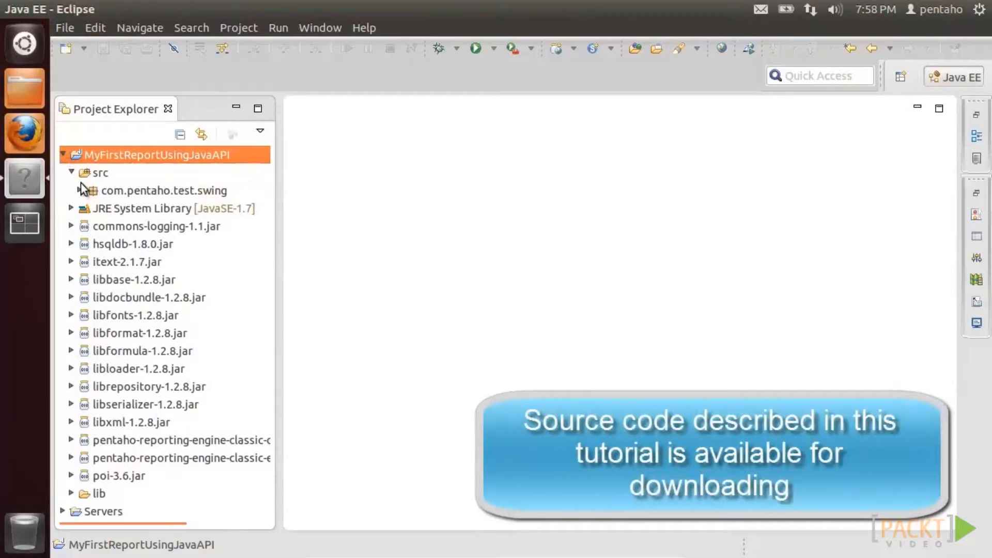
click(80, 190)
double_click(120, 209)
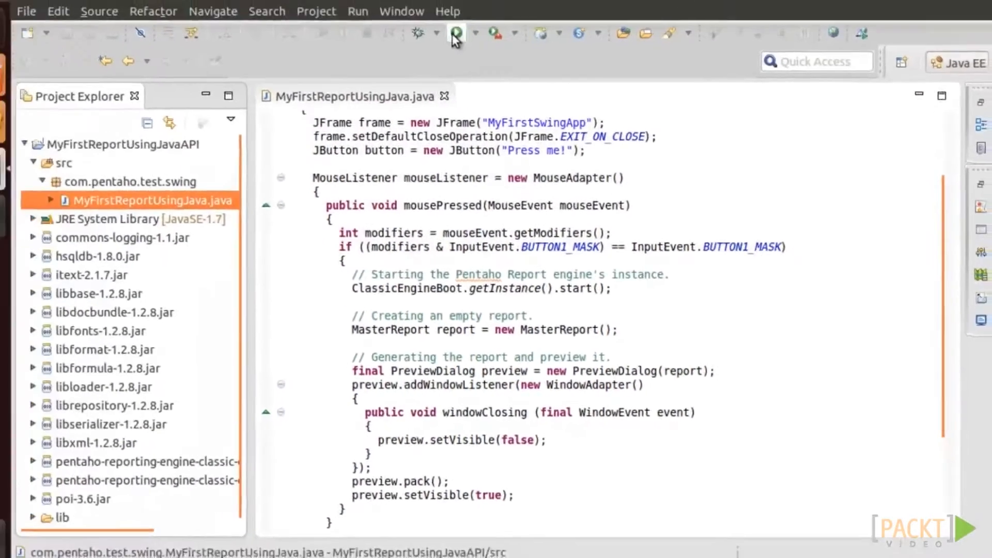
click(455, 34)
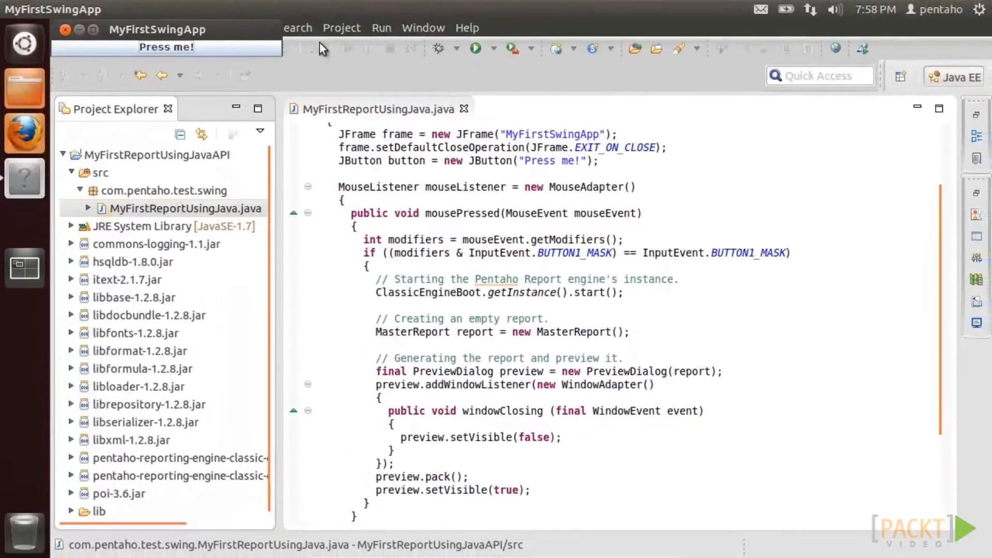
click(816, 482)
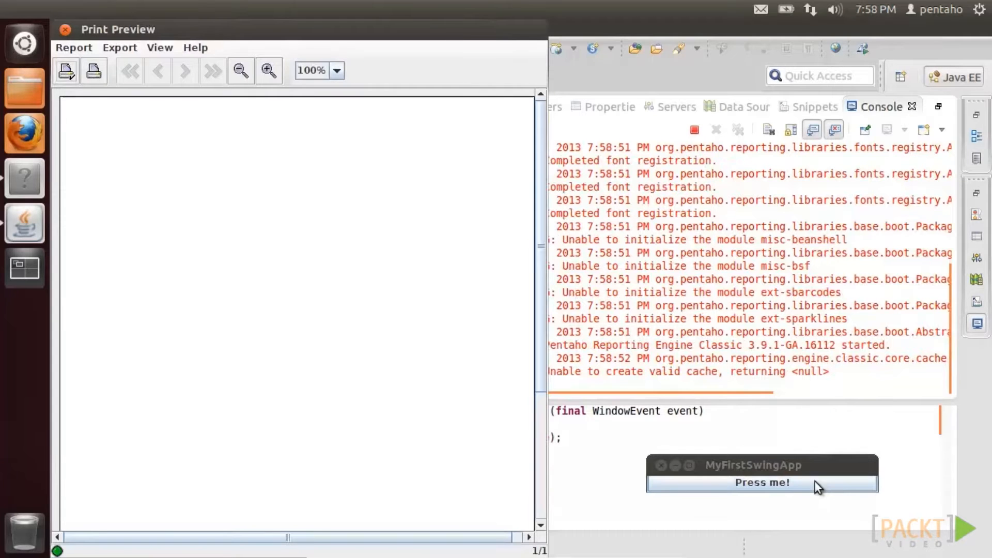
click(661, 465)
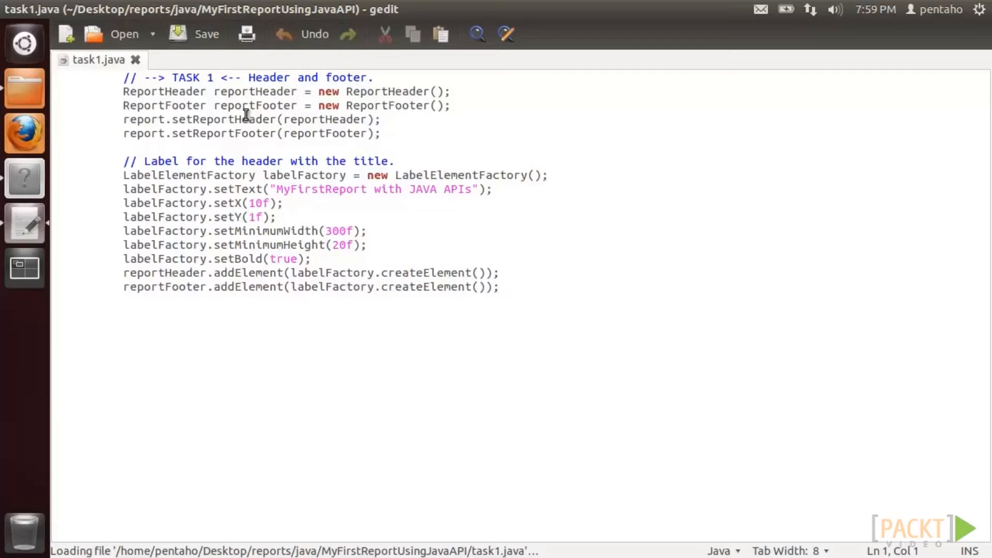
- Paste the TASK 1 header and footer code before the preview code and organize imports
key(ctrl+a)
right_click(246, 114)
click(274, 188)
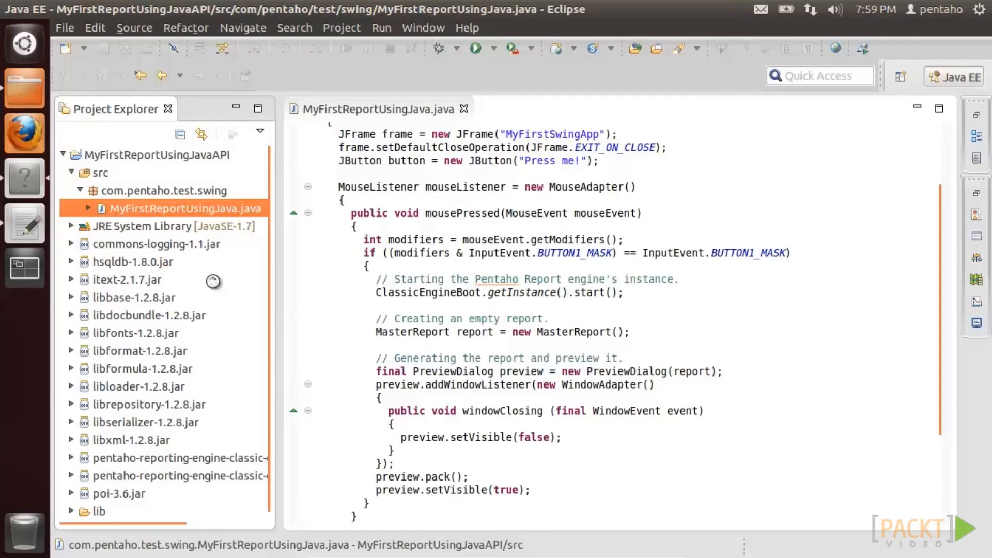
click(312, 357)
right_click(312, 358)
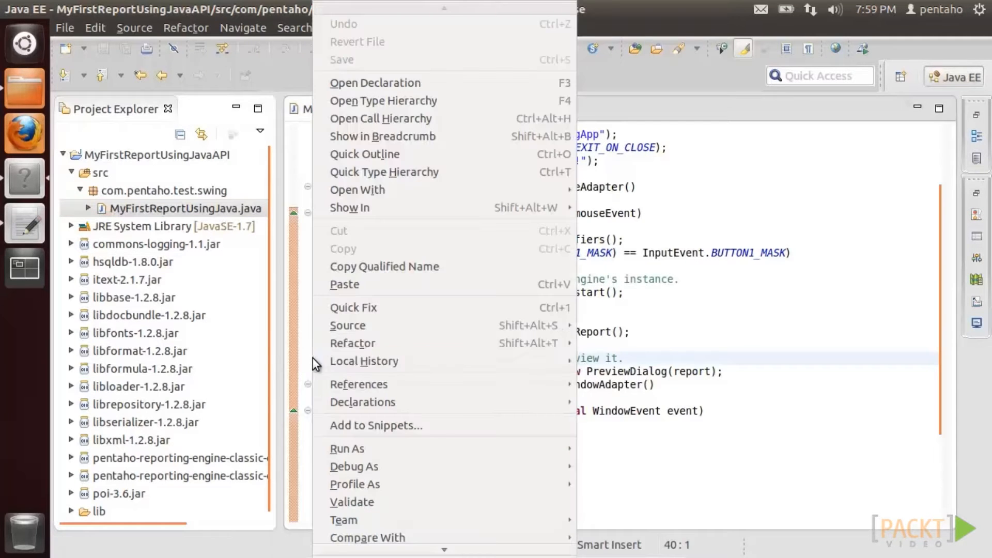
click(344, 284)
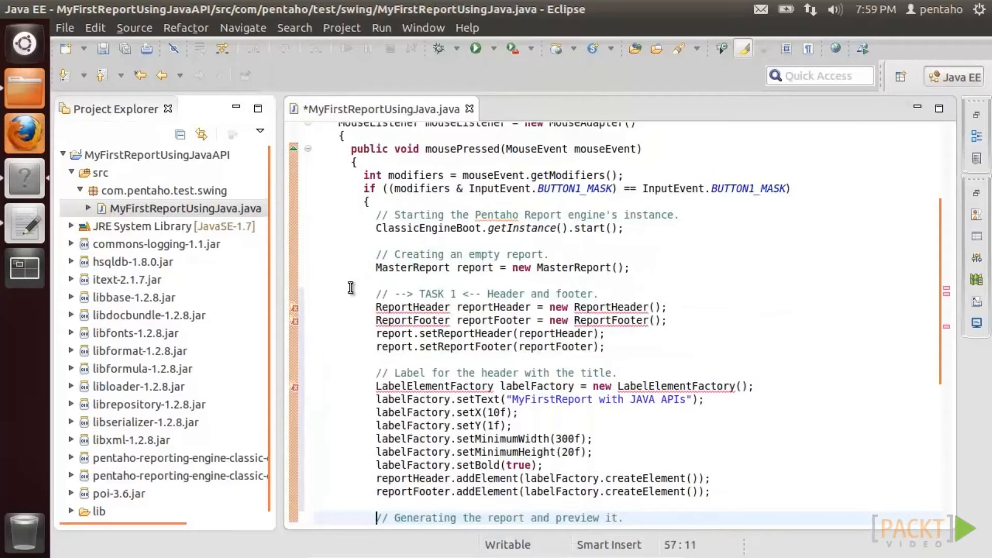
right_click(169, 206)
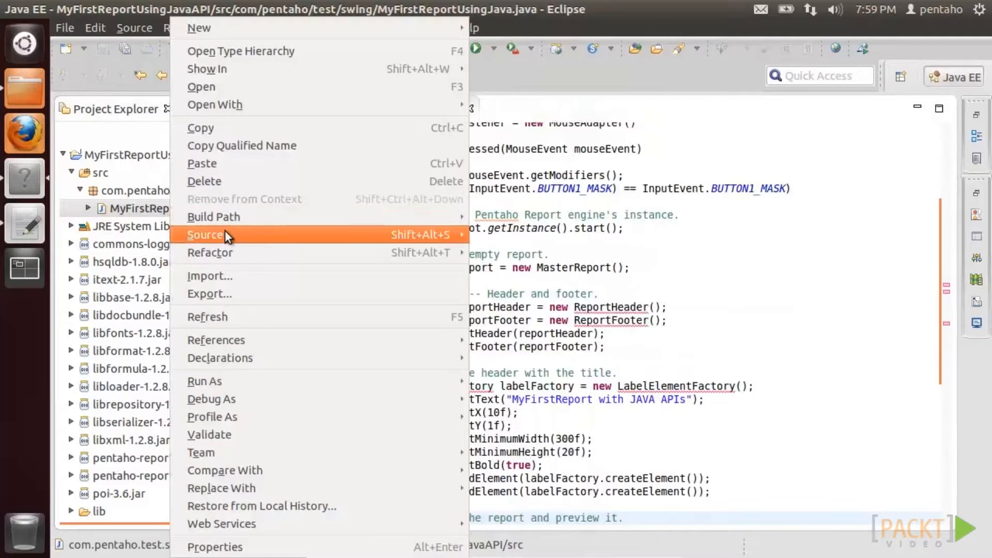
mouse_move(397, 240)
click(488, 256)
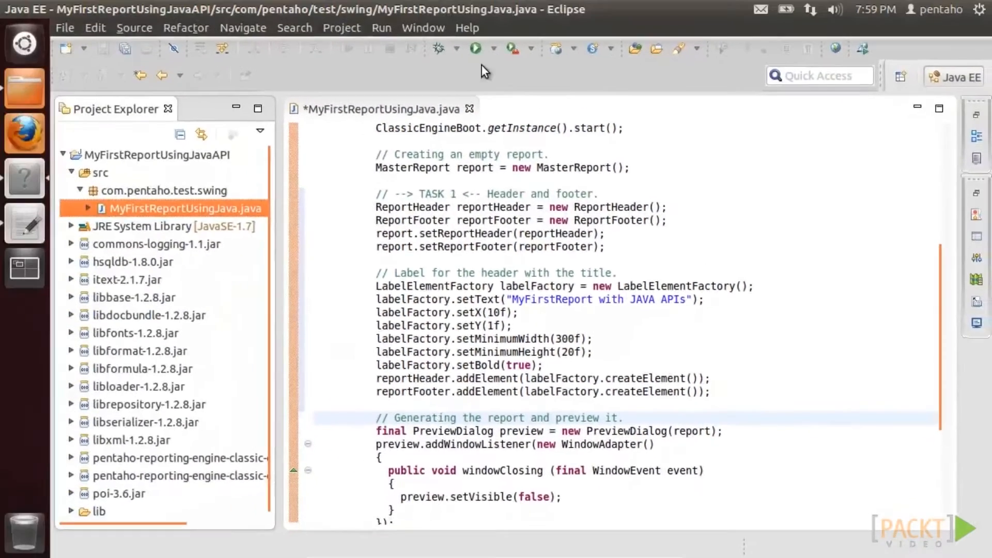
- Save and run the app, previewing the 'MyFirstReport with JAVA APIs' report at 150%
click(475, 48)
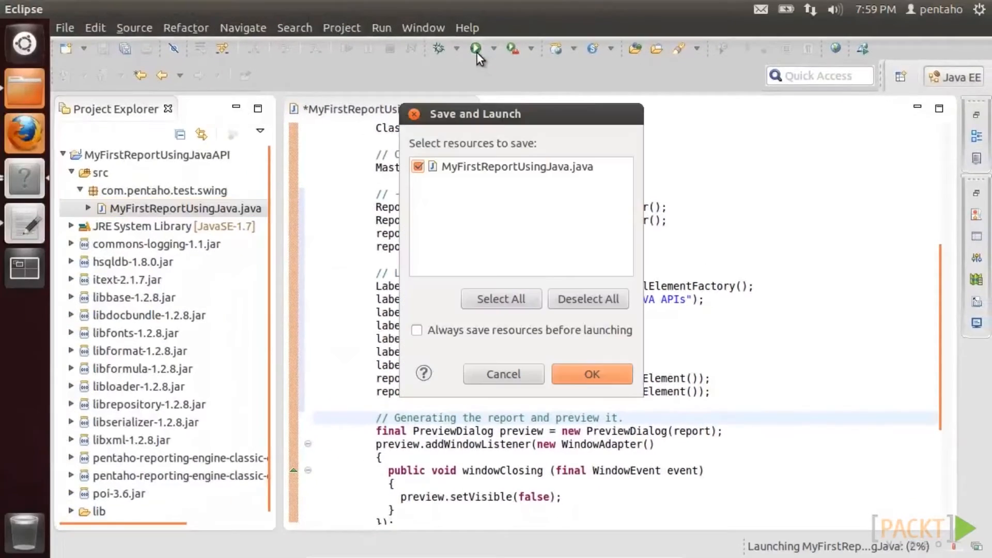
click(584, 373)
drag(171, 35, 773, 487)
click(780, 501)
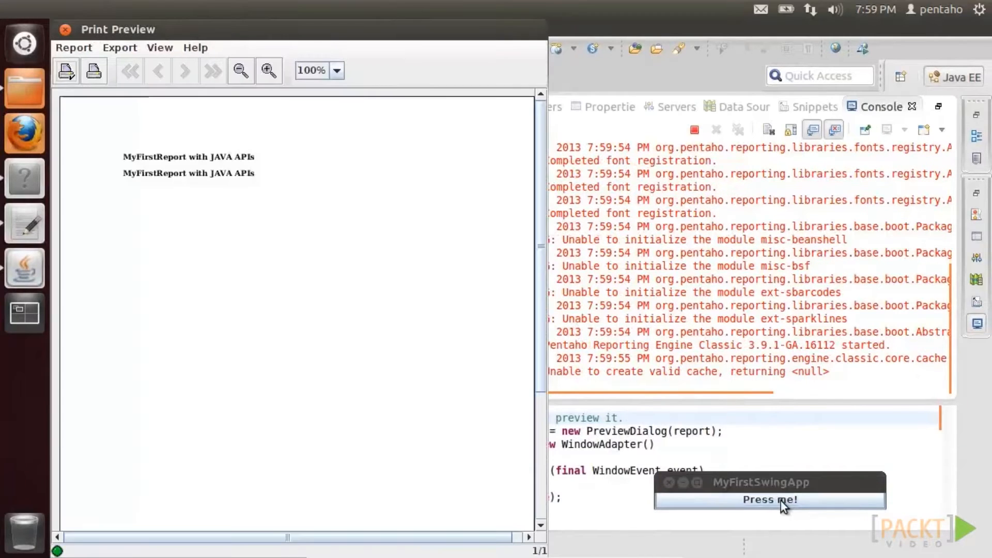
click(265, 73)
click(265, 73)
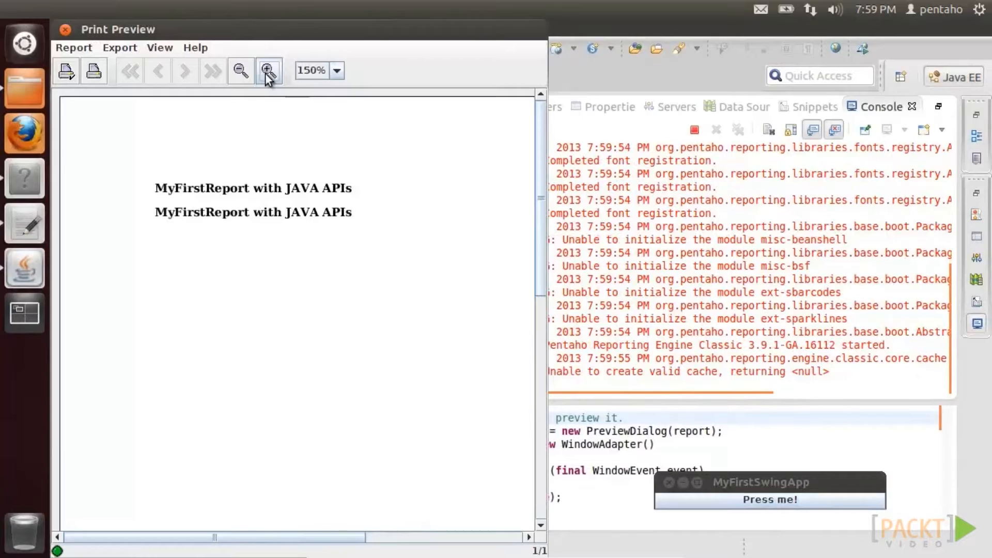
click(665, 482)
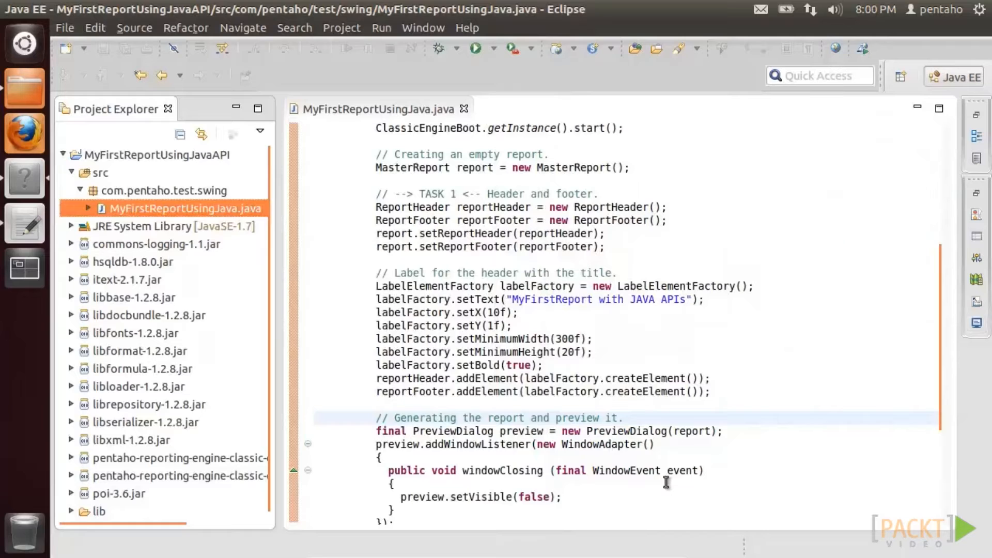
- Copy all the TASK 2 code from task2.java in gedit
click(41, 89)
double_click(341, 102)
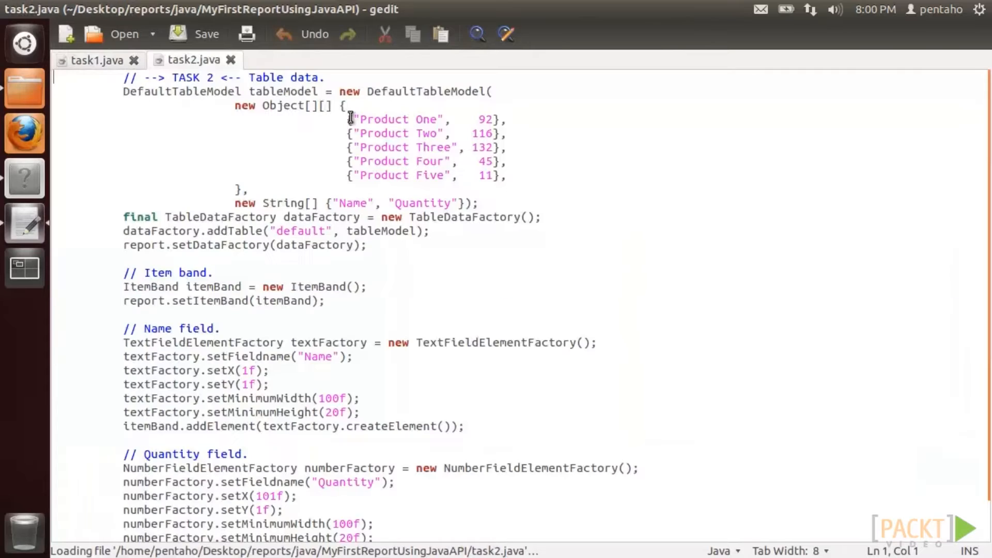
key(ctrl+a)
right_click(351, 118)
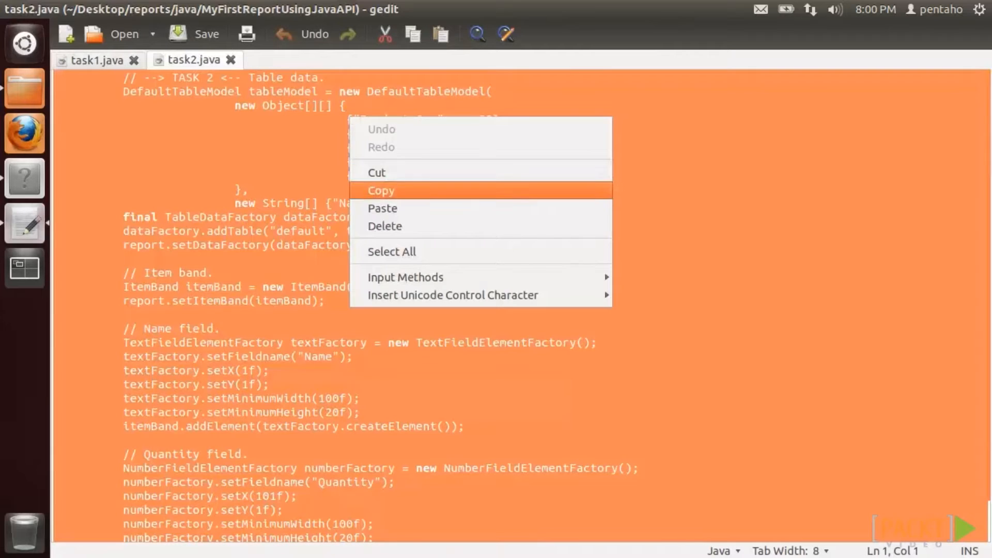
click(373, 189)
click(11, 9)
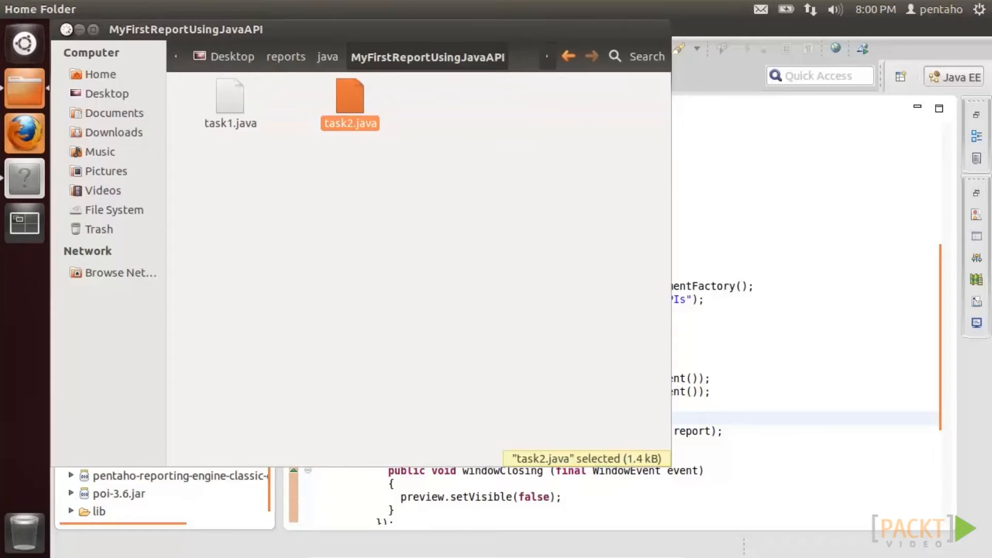
click(54, 25)
- Paste the TASK 2 table and name/quantity field code before the preview code and organize imports
click(323, 419)
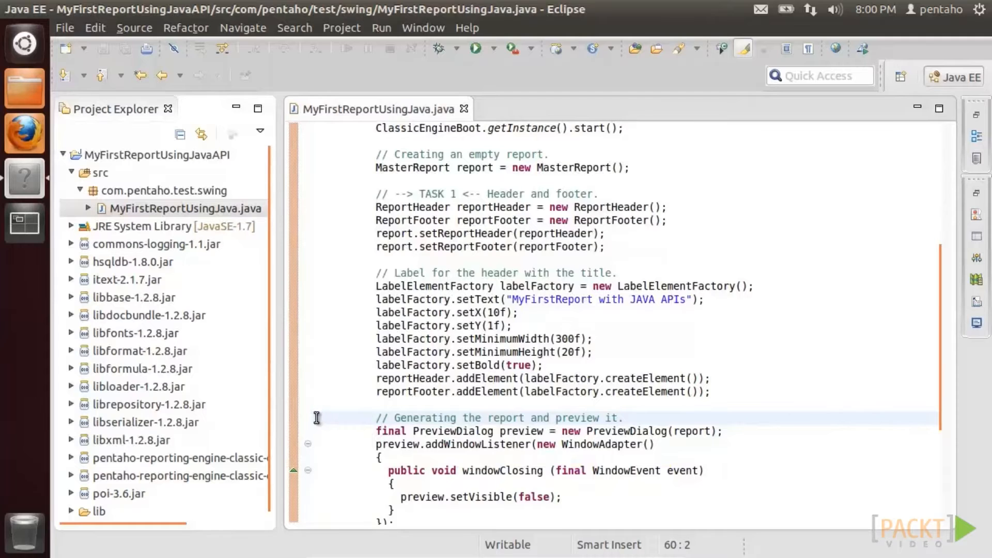
right_click(316, 418)
click(355, 284)
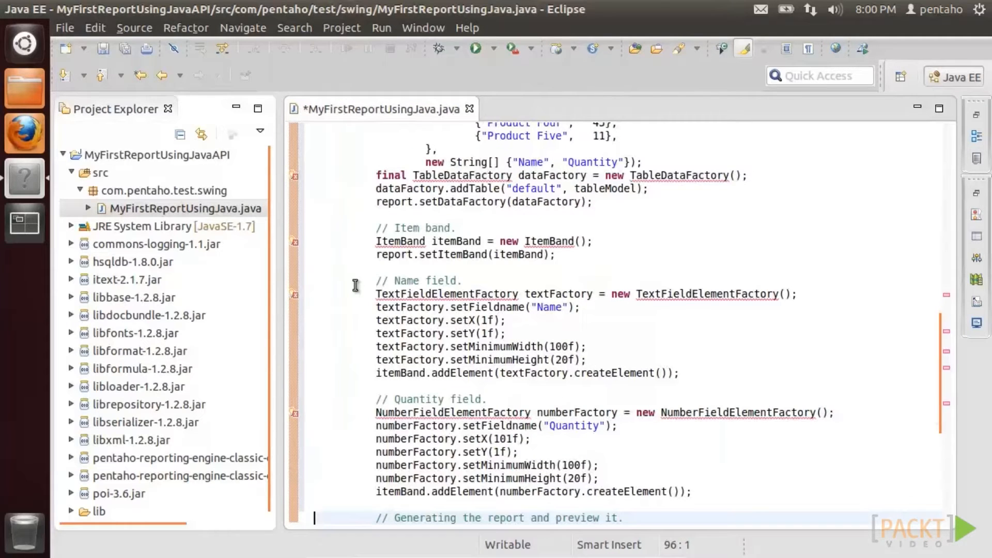
right_click(204, 212)
mouse_move(491, 237)
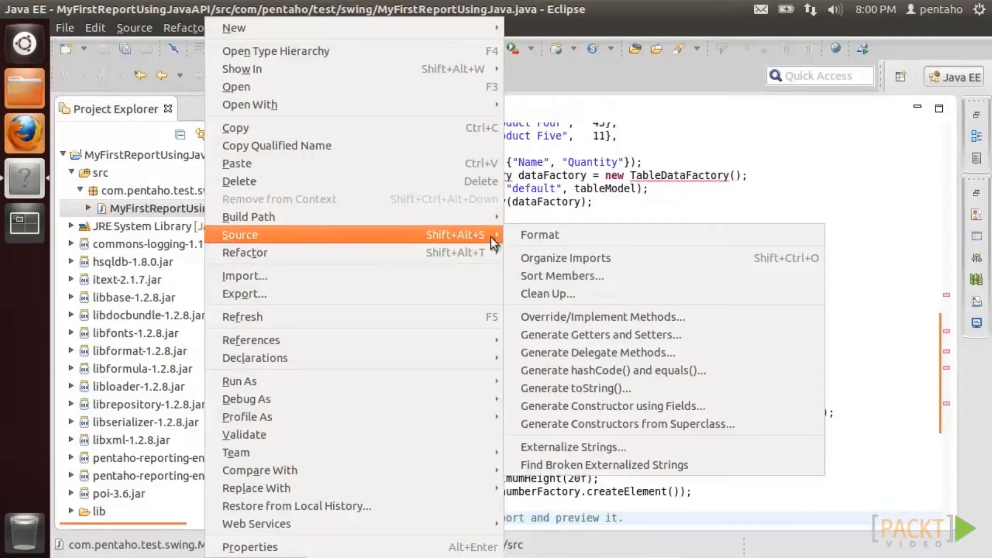
click(533, 255)
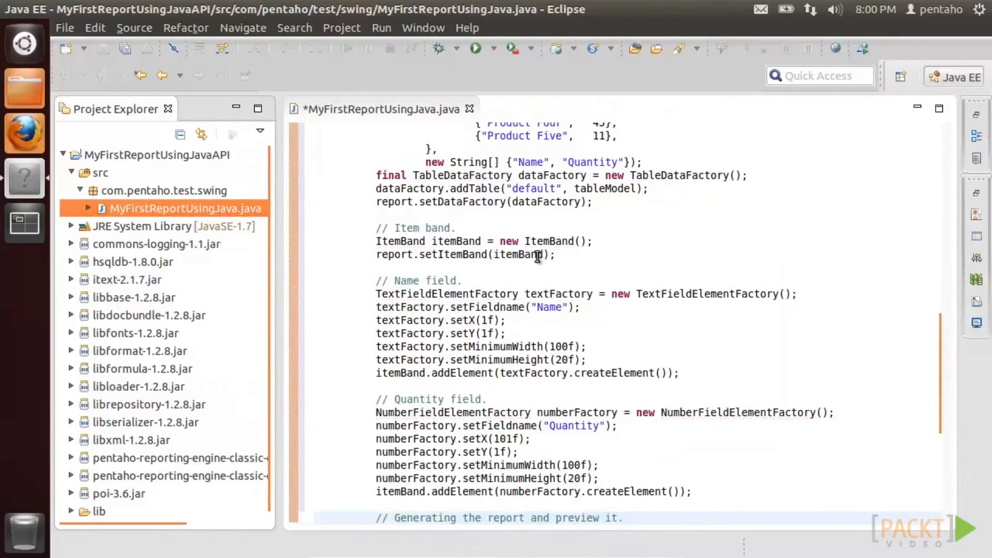
scroll(535, 255, up, 4)
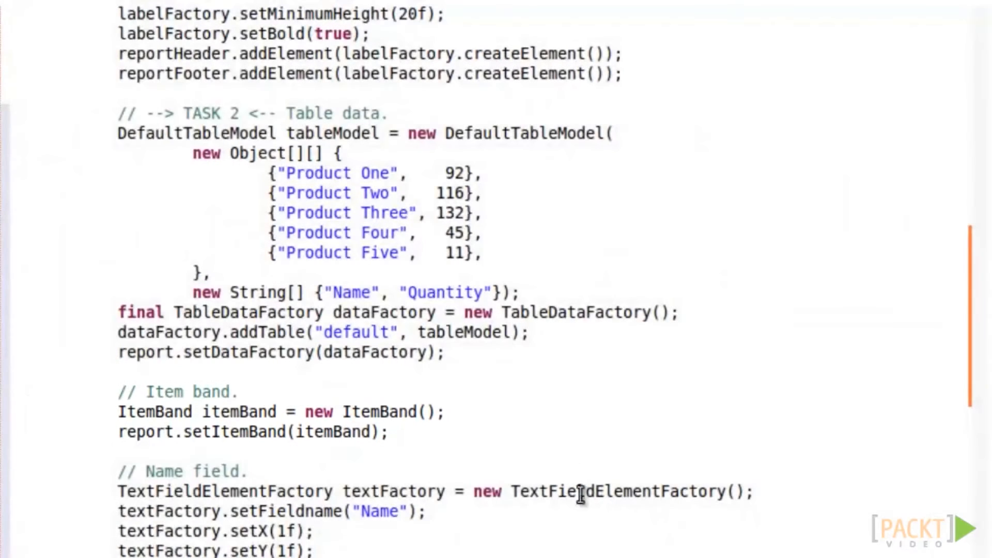
scroll(596, 552, down, 4)
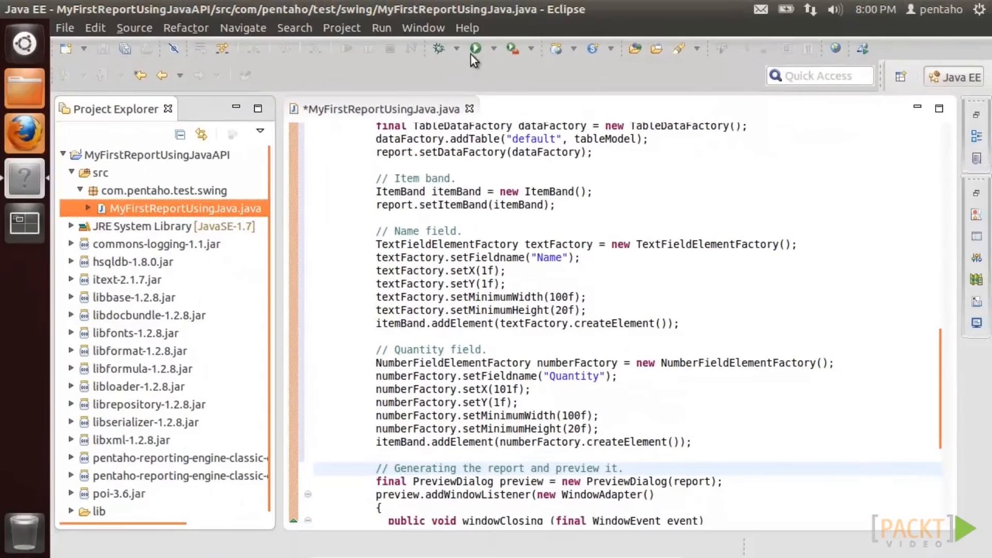
- Save and run the app, previewing the five-product quantity listing at 200%
click(474, 49)
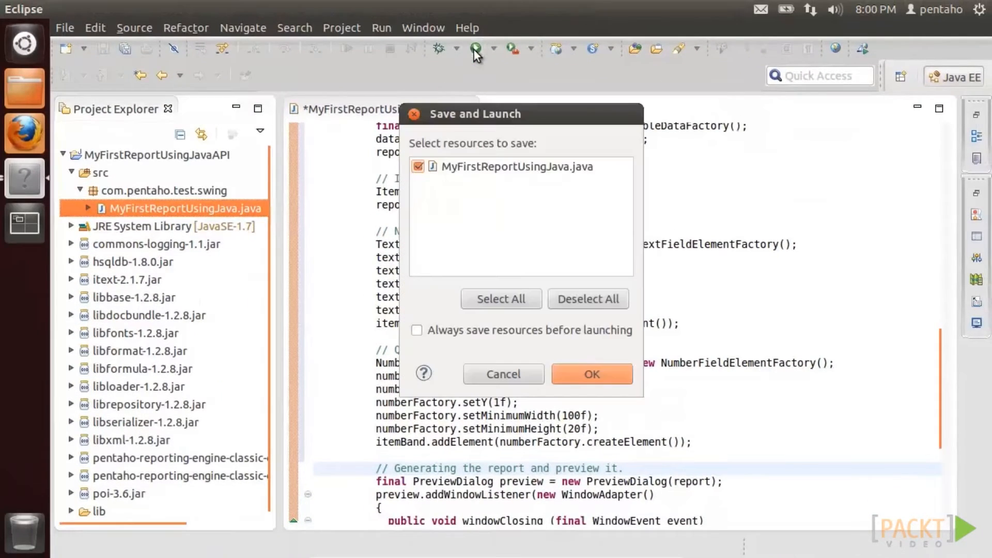
click(574, 372)
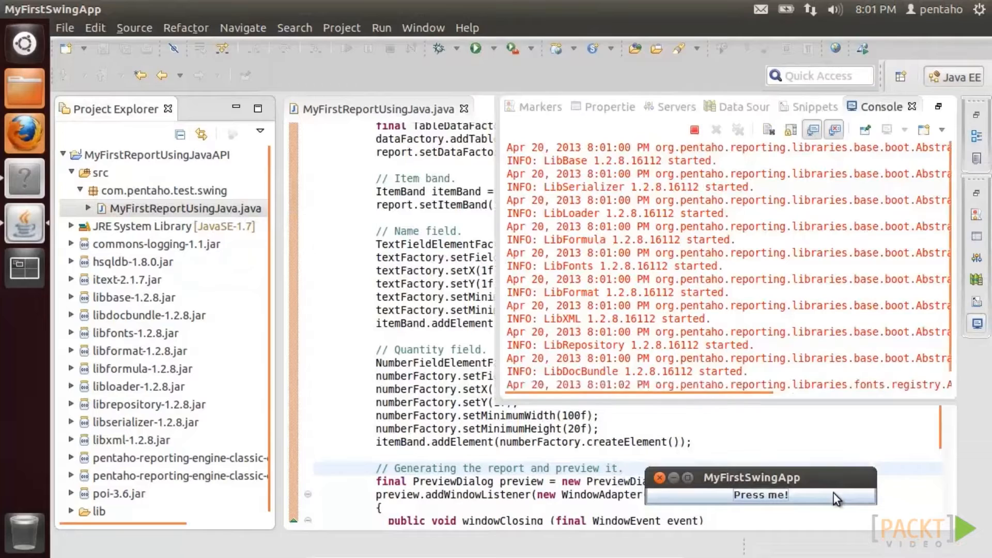
click(833, 493)
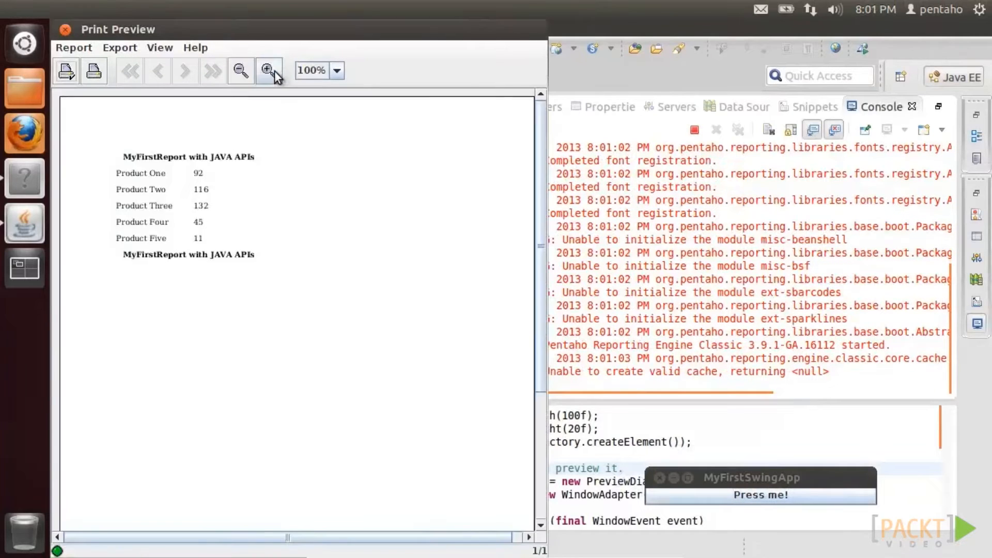
click(268, 70)
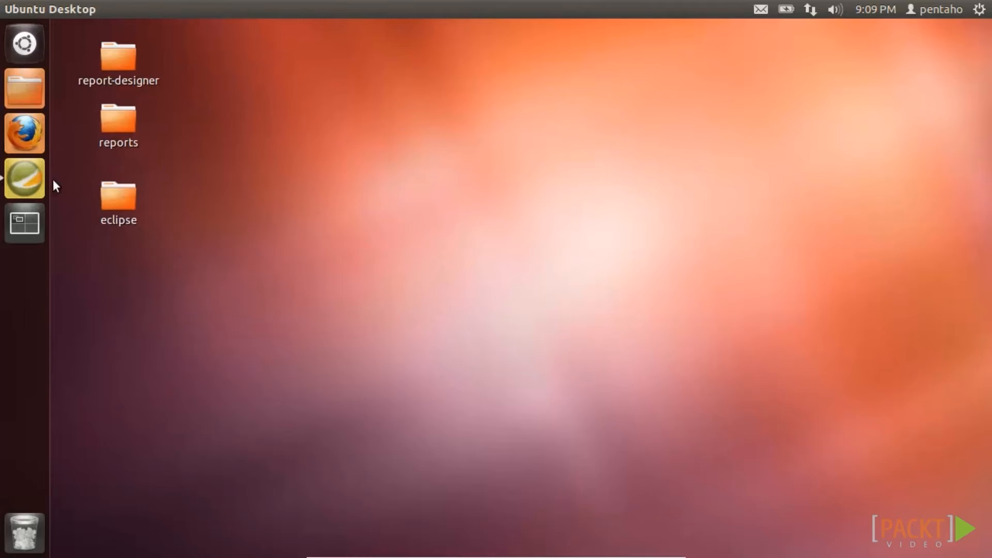
- In a new blank report, add a JDBC data set and begin a new database connection
click(33, 179)
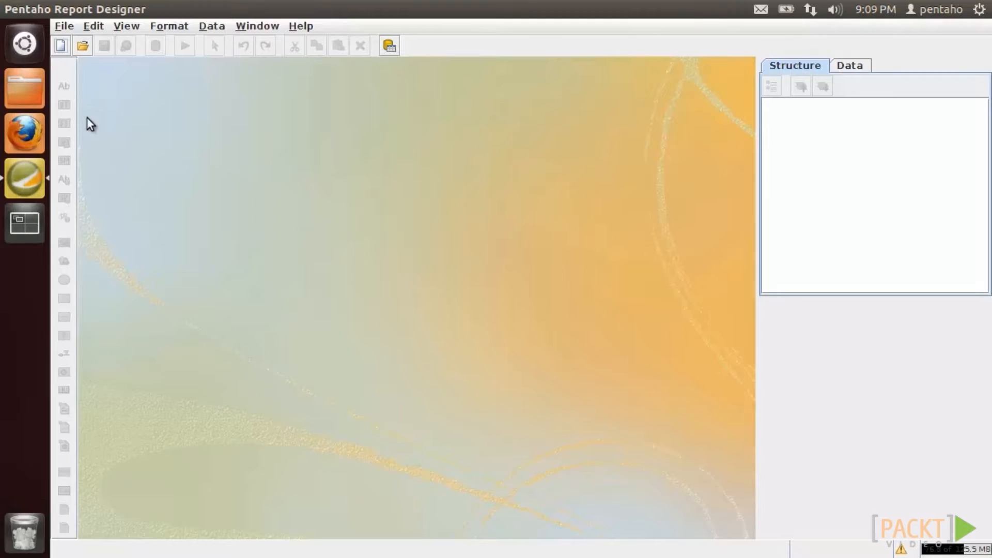
click(64, 48)
click(866, 67)
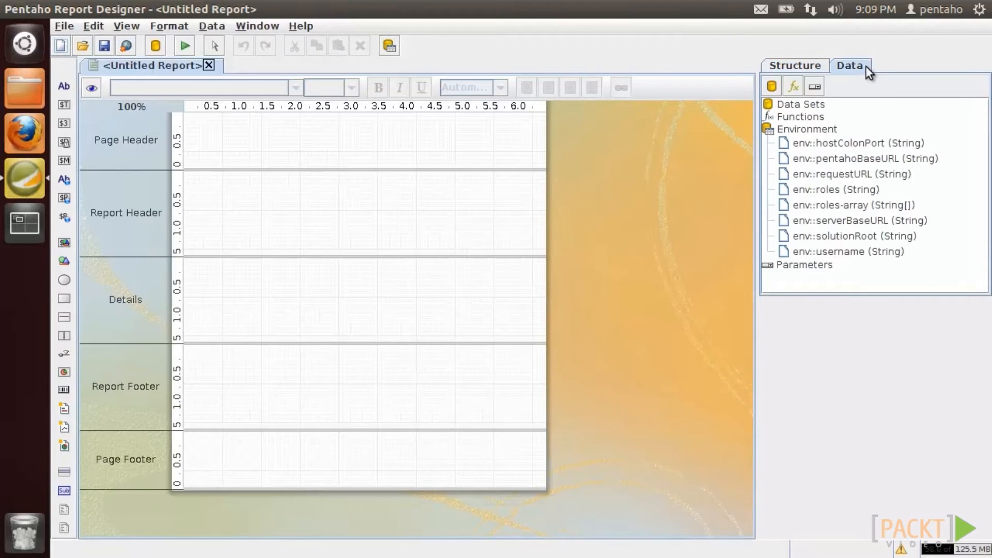
right_click(814, 106)
click(821, 133)
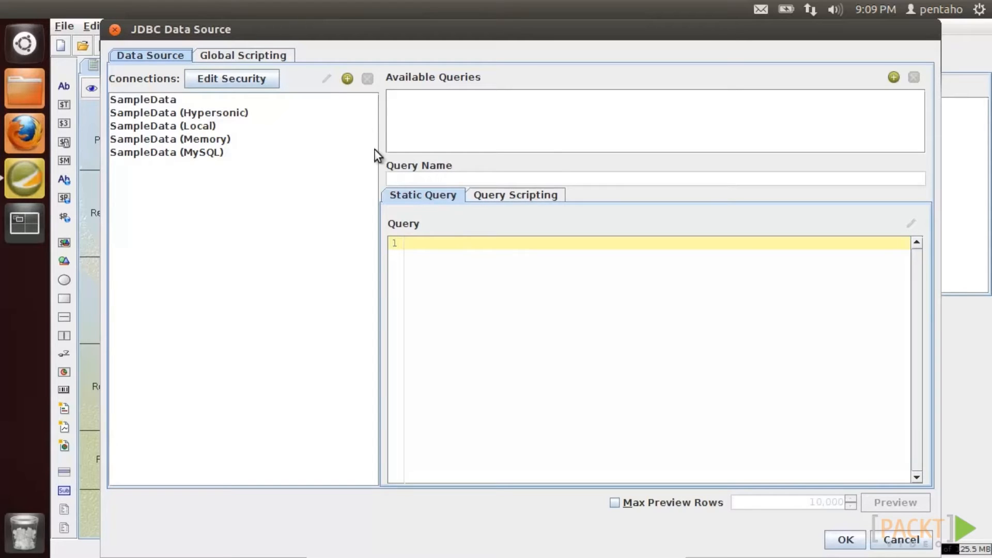
click(344, 81)
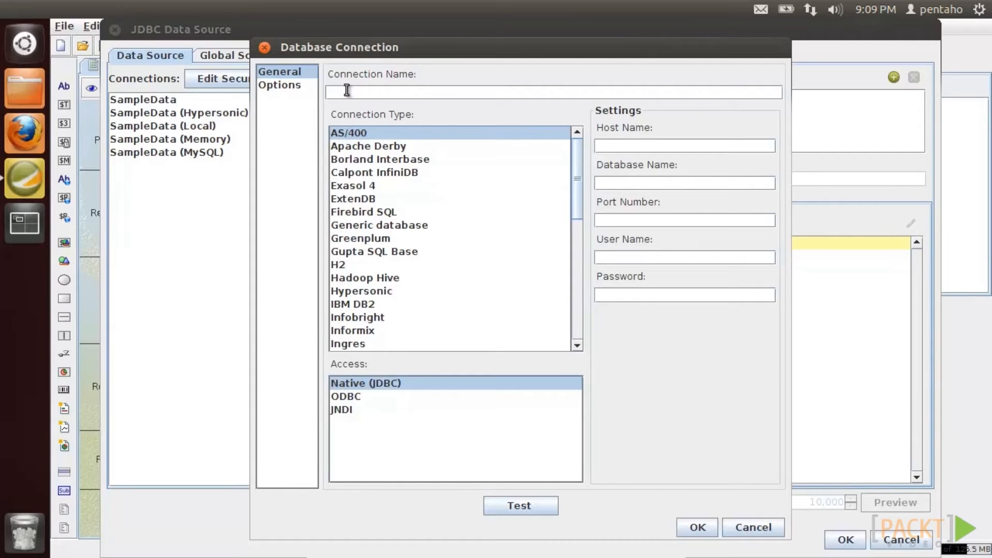
- Name the connection MyFirstJDBCDataSource, choose PostgreSQL with Native (JDBC) access, and open the Home folder
text(MyFirstJDBCDataSource)
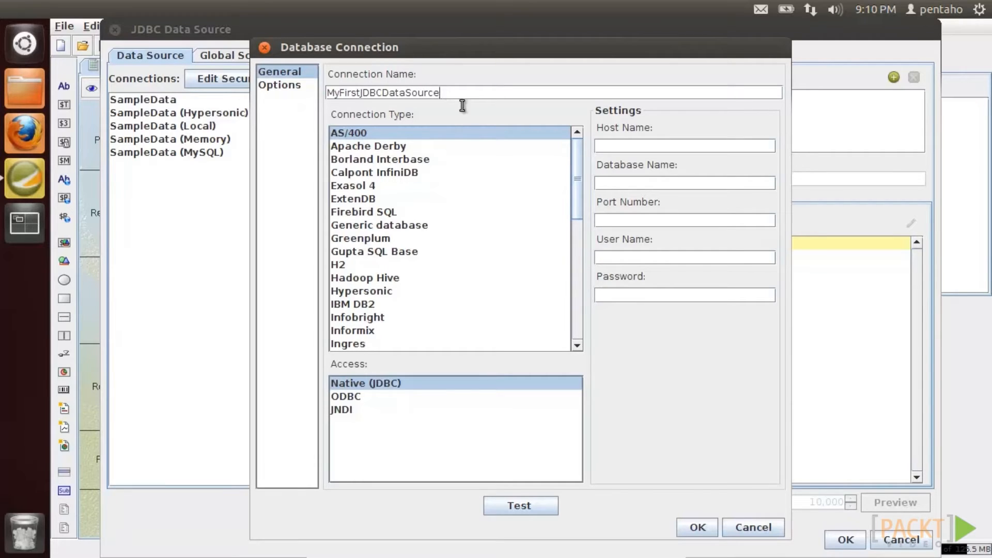
drag(577, 164, 562, 292)
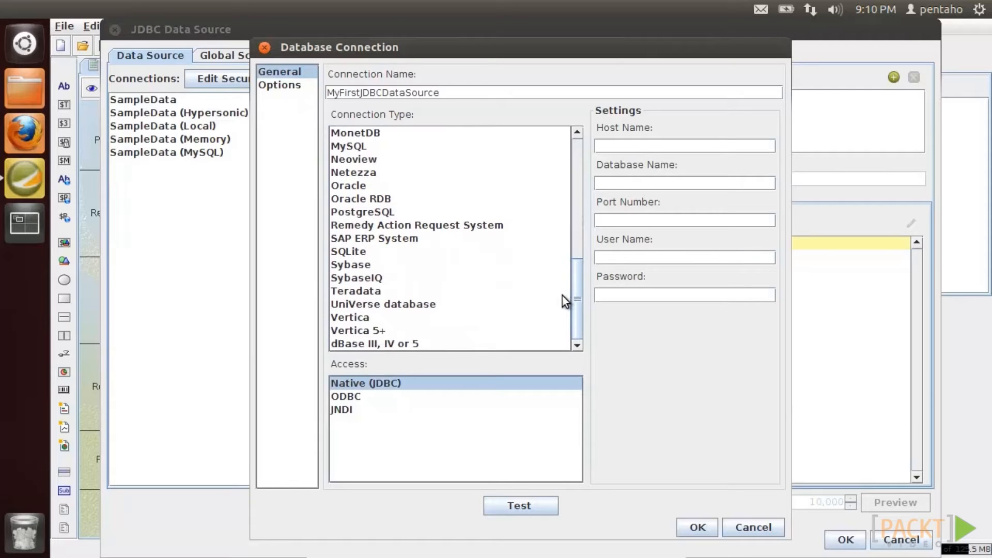
click(390, 212)
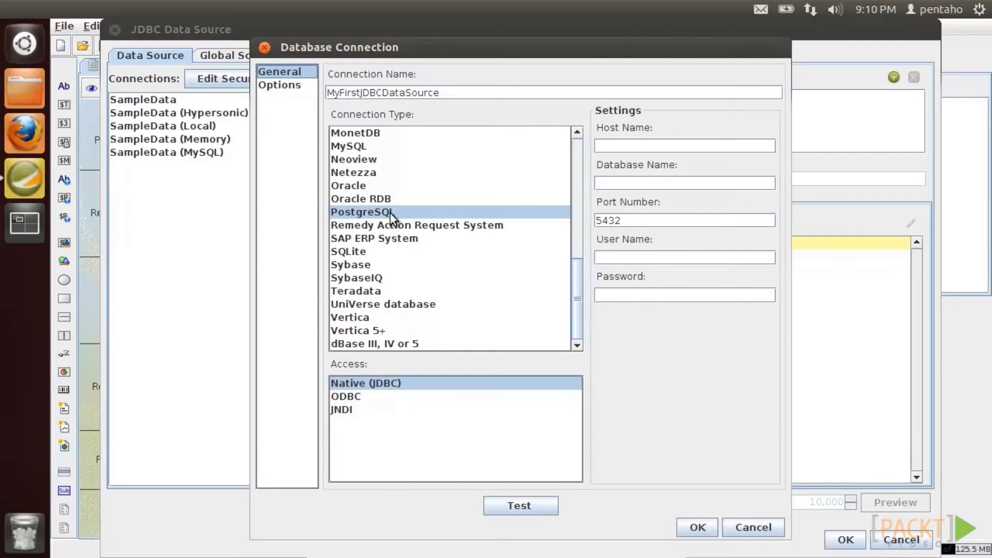
click(41, 88)
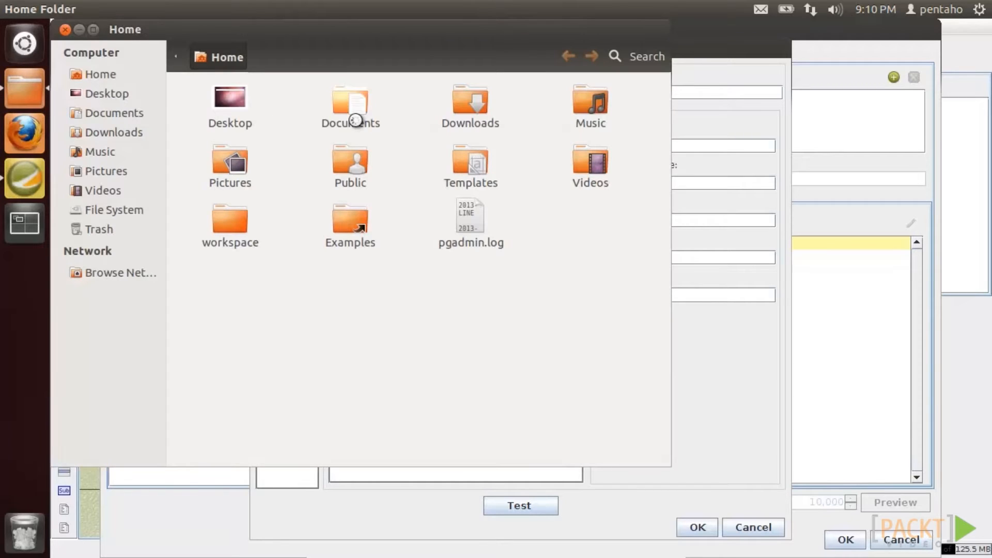
- Browse to Desktop/report-designer/lib/jdbc, inspect the postgresql and mysql-connector jars, then close Files
click(229, 103)
click(230, 103)
double_click(343, 99)
double_click(469, 104)
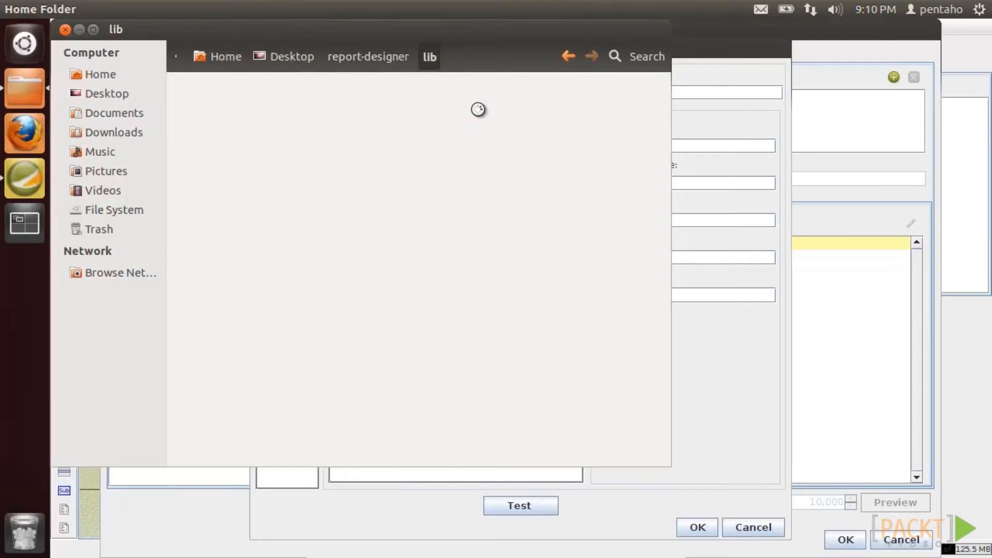
double_click(228, 107)
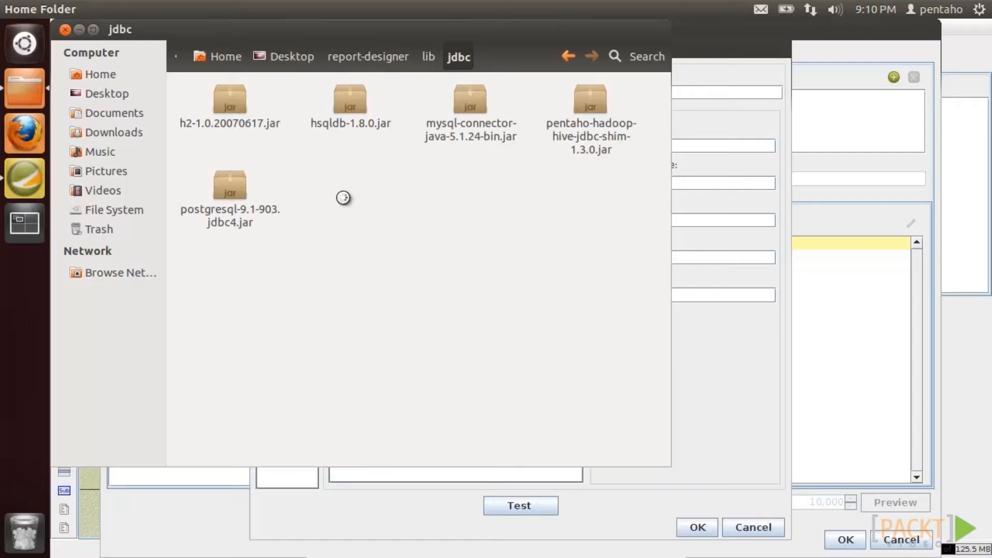
click(235, 185)
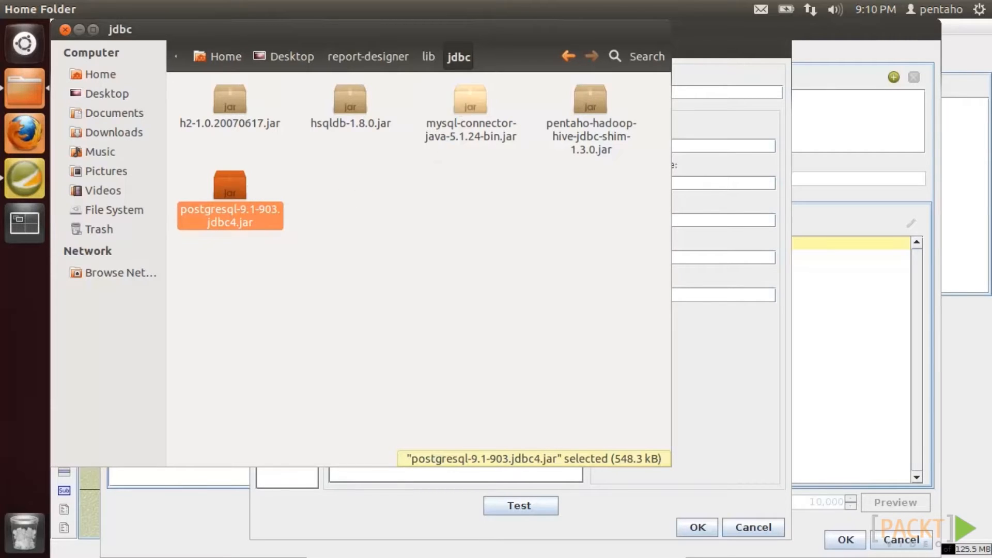
click(460, 106)
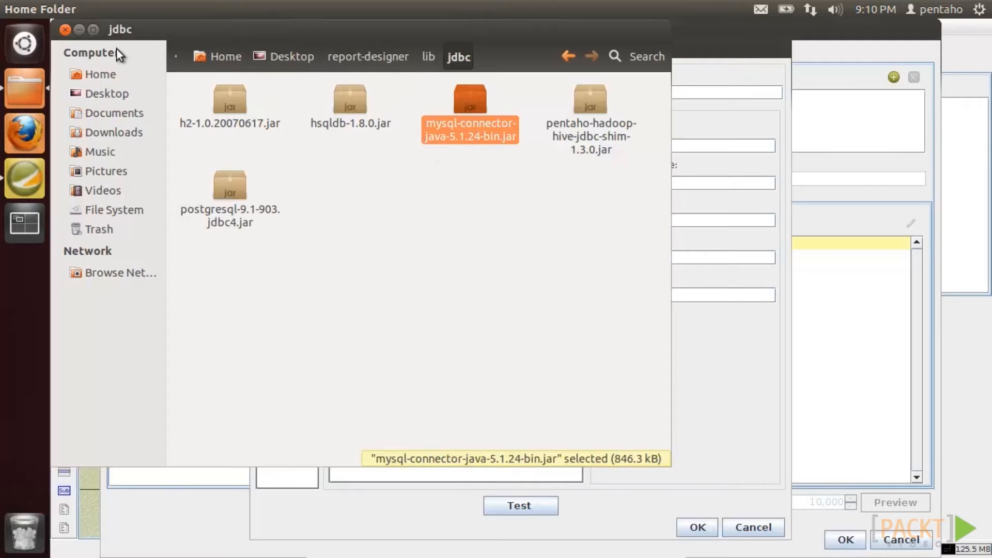
click(65, 30)
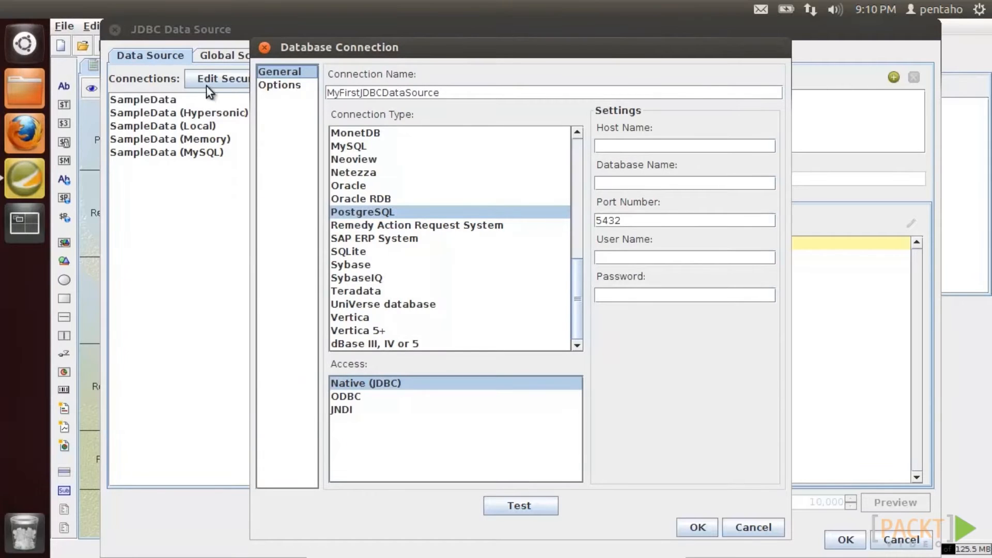
- Enter host localhost, database World, user name postgres and the account password
click(611, 141)
text(localhost)
key(Tab)
text(World)
key(Tab)
key(Tab)
text(postgres)
key(Tab)
text(postgres)
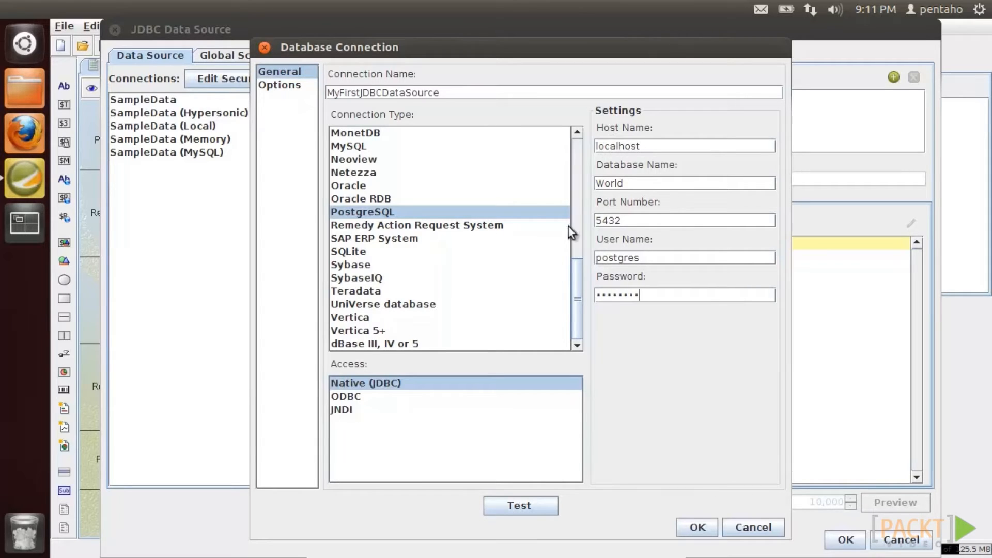
- Test the connection successfully and save MyFirstJDBCDataSource
click(513, 505)
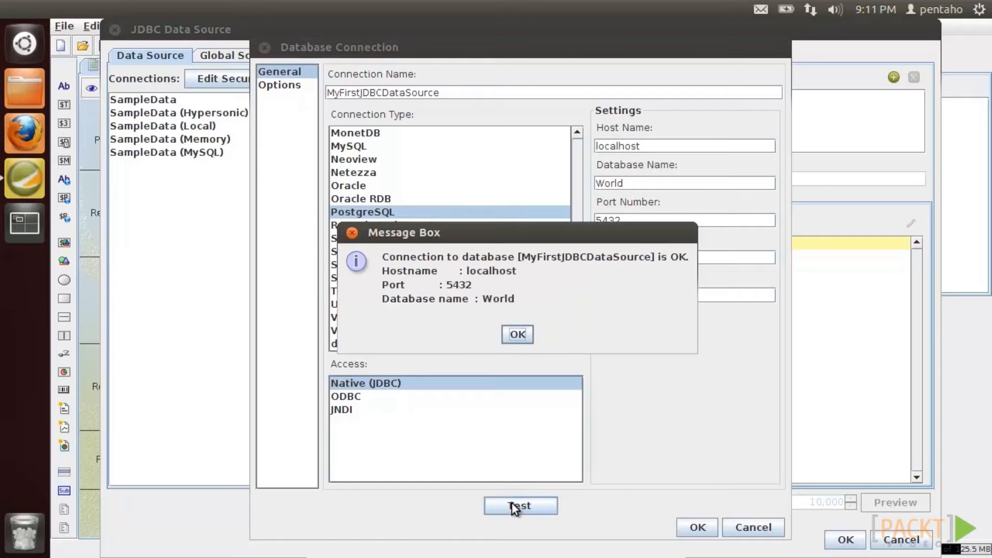
click(516, 335)
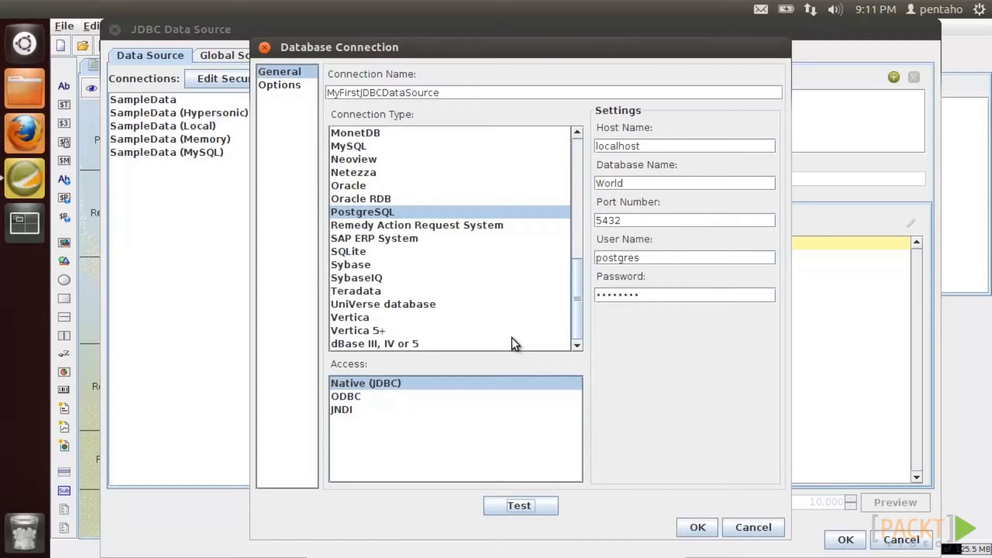
click(690, 524)
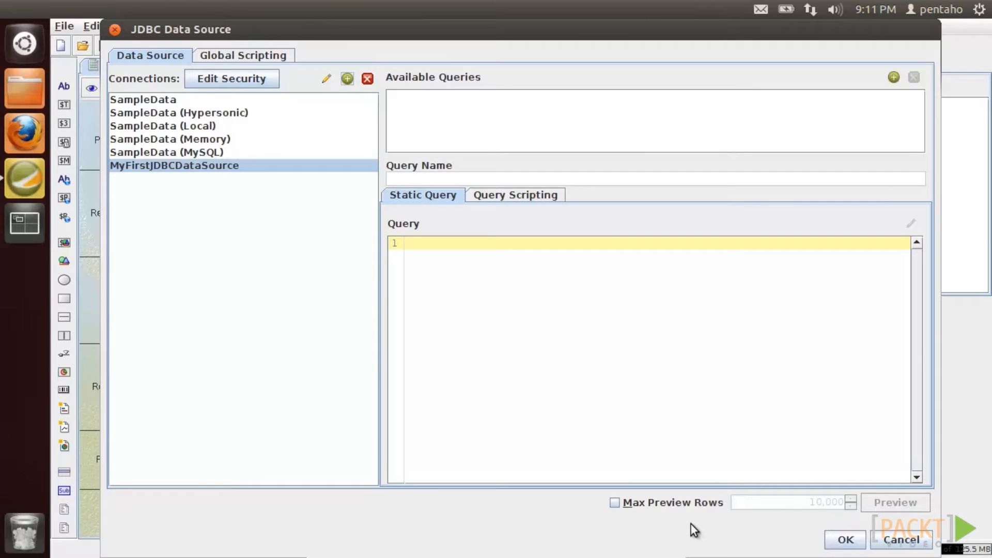
- Add a new query and rename it MyFirstJDBCQuery
click(893, 77)
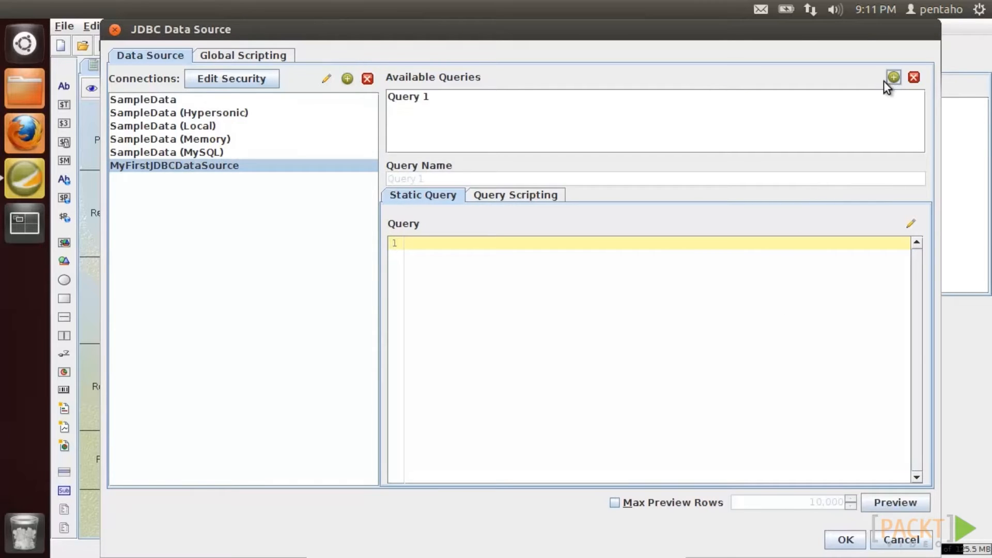
click(411, 97)
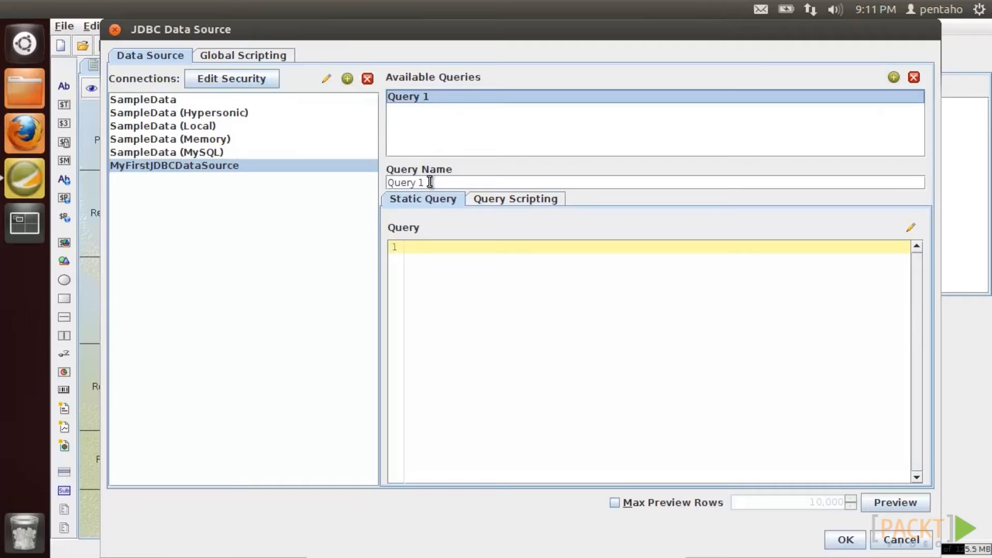
drag(427, 182, 366, 183)
text(MyFirs)
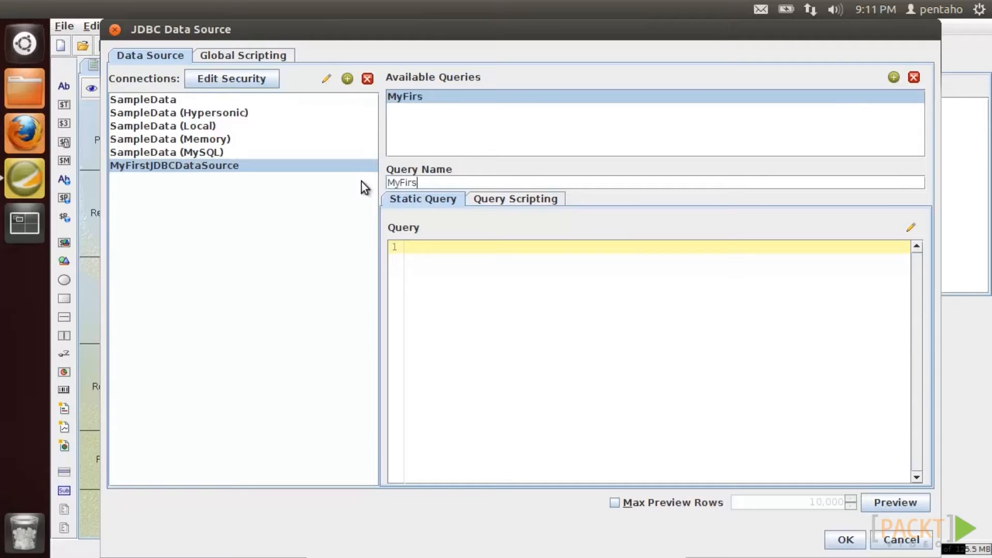
text(tJDBCQuery)
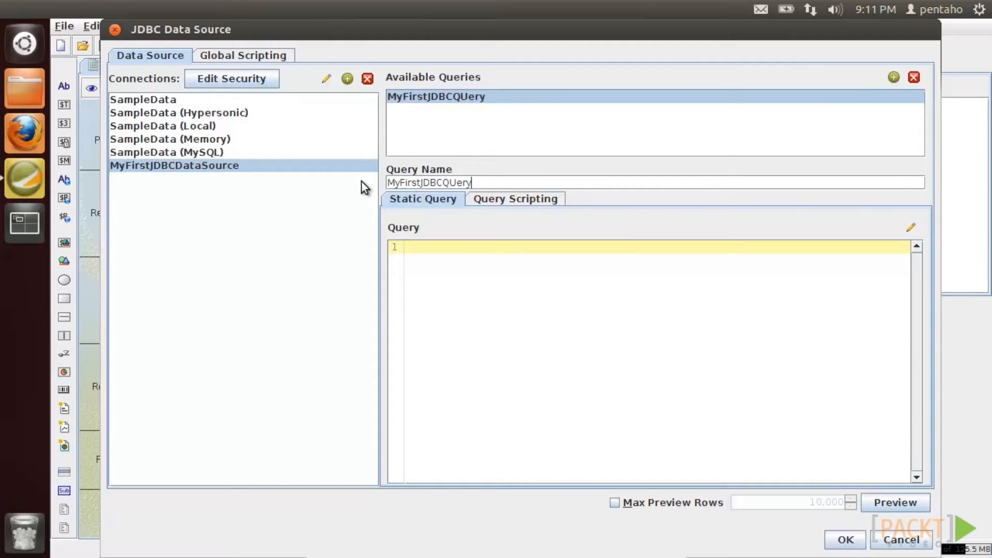
click(483, 278)
- In SQL Query Designer, select only the name column from the public schema's country table
click(918, 222)
click(645, 319)
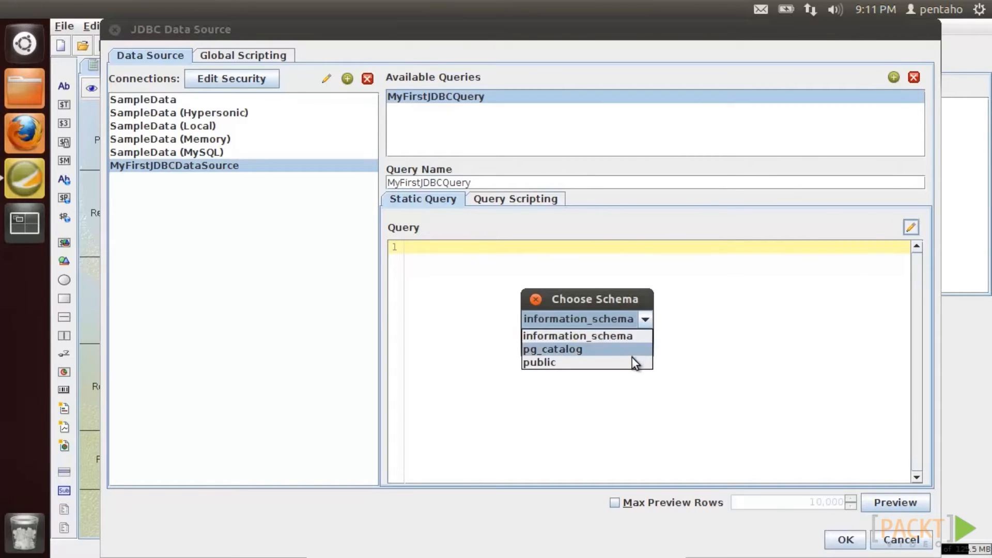
click(633, 361)
click(584, 343)
drag(250, 326, 555, 166)
click(562, 107)
click(566, 172)
click(531, 138)
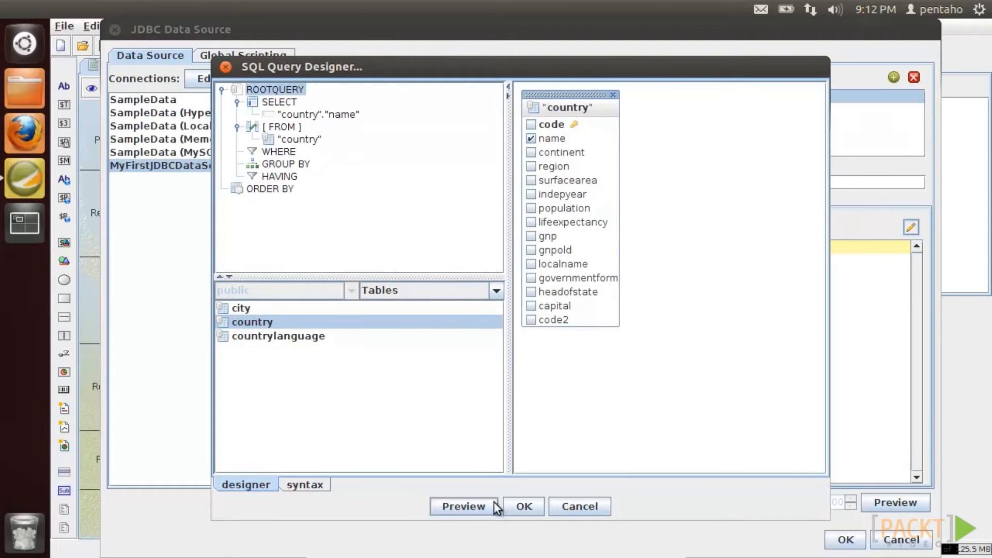
click(520, 507)
click(454, 288)
- Tidy the SQL to SELECT name FROM Country and preview the country list
drag(443, 289, 434, 289)
text(C)
click(485, 290)
key(BackSpace)
drag(491, 261, 433, 261)
key(BackSpace)
click(476, 260)
key(BackSpace)
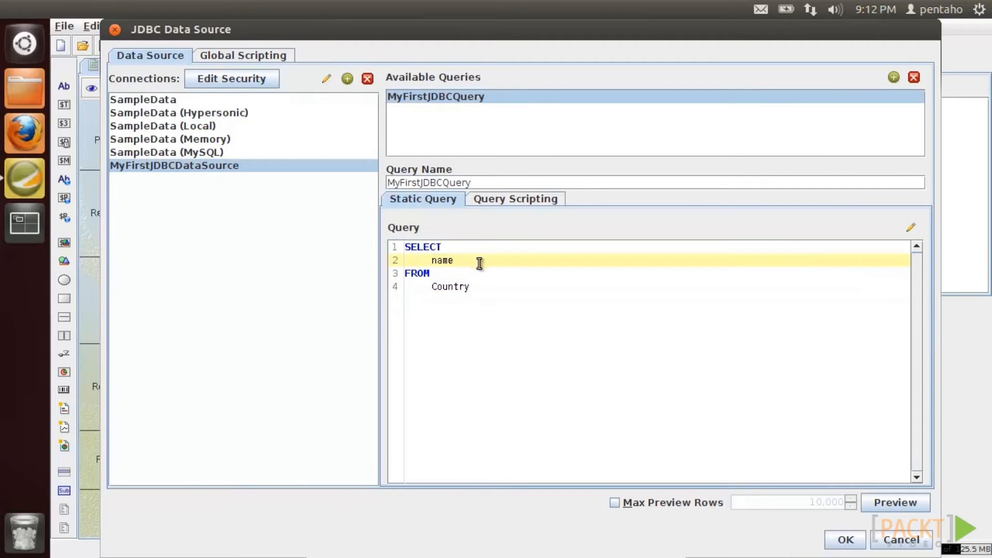
click(894, 502)
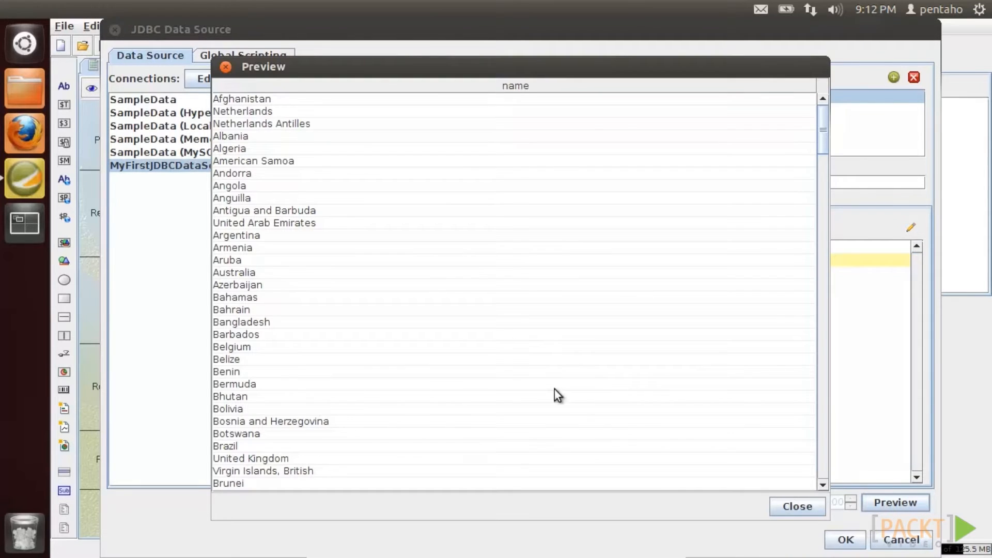
click(786, 506)
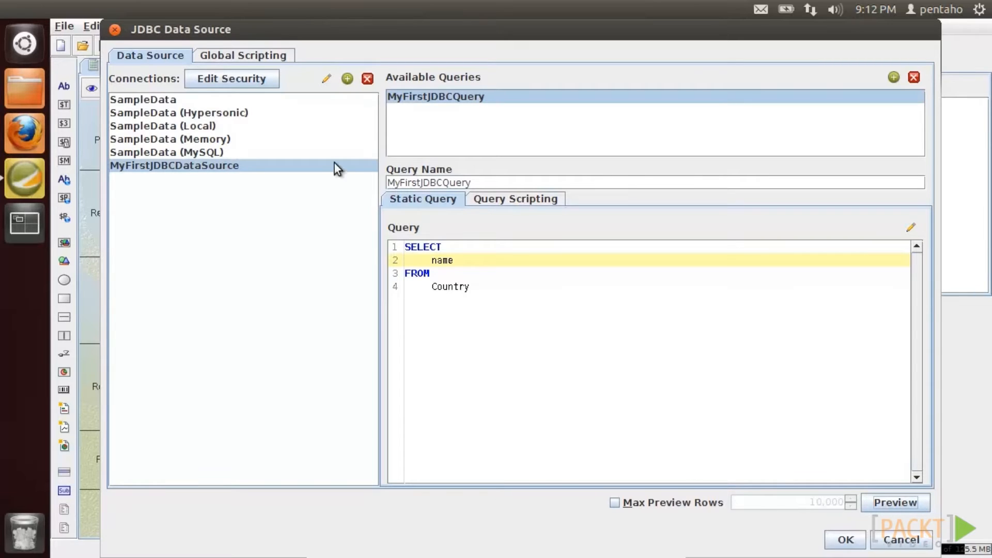
- Switch the connection to MySQL with user root and its password, test it, and save
click(325, 81)
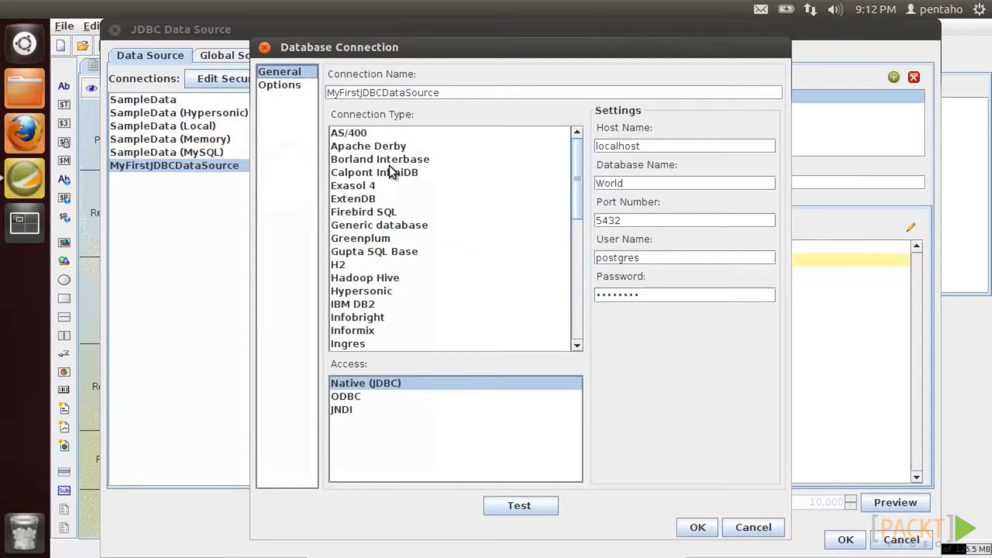
drag(577, 193, 580, 305)
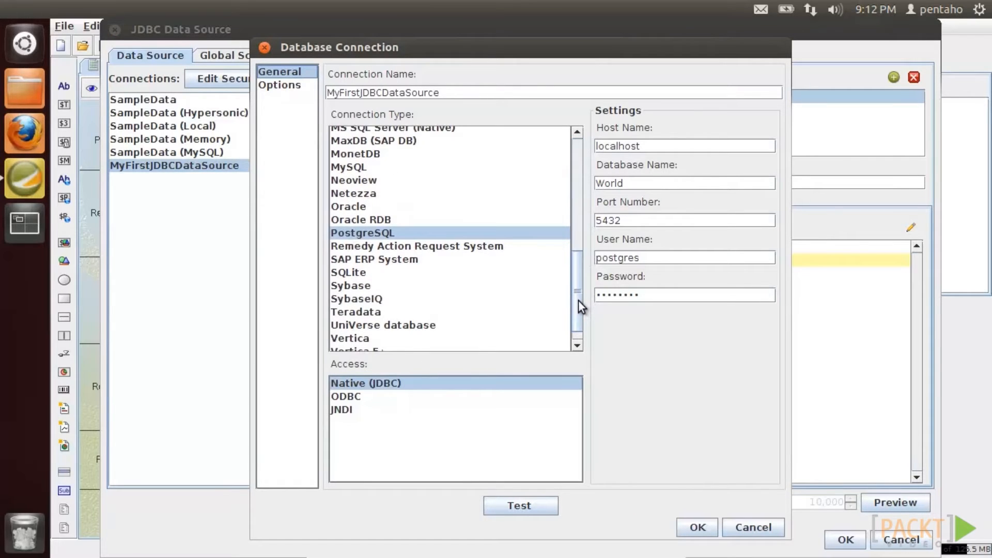
click(360, 169)
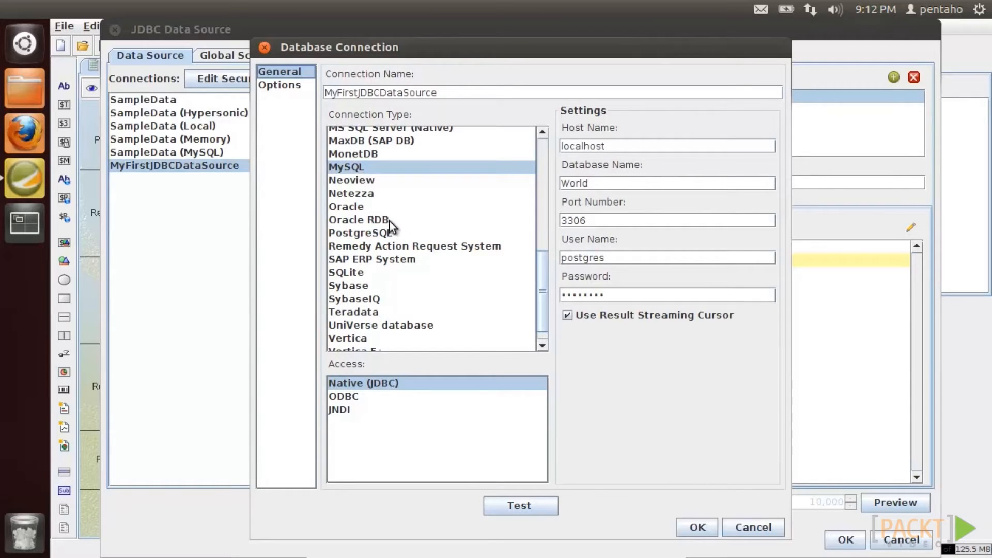
drag(605, 259, 539, 250)
text(root)
key(Tab)
key(BackSpace)
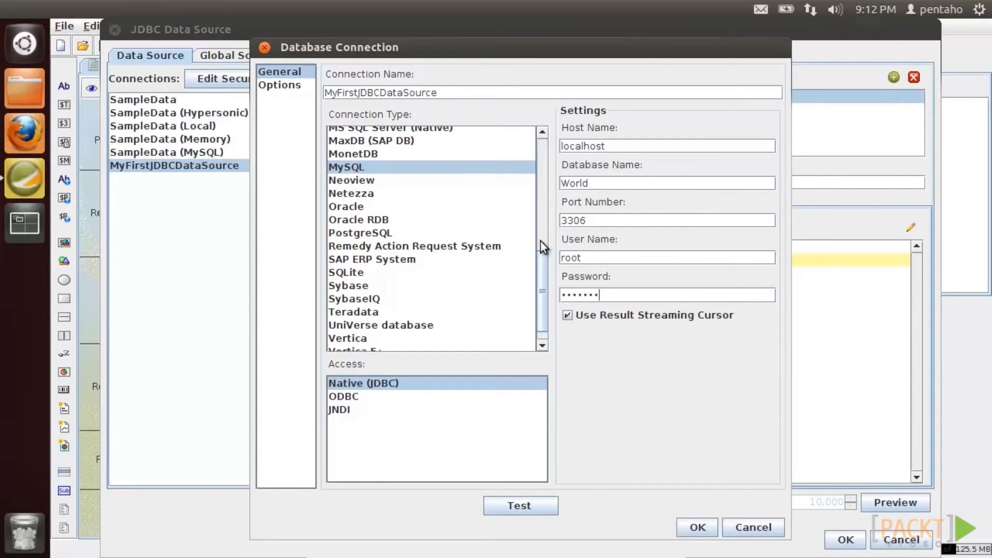
key(BackSpace)
key(BackSpace)
key(BackSpace)
key(BackSpace)
key(BackSpace)
key(BackSpace)
key(BackSpace)
text(••••)
click(525, 509)
click(517, 341)
click(695, 527)
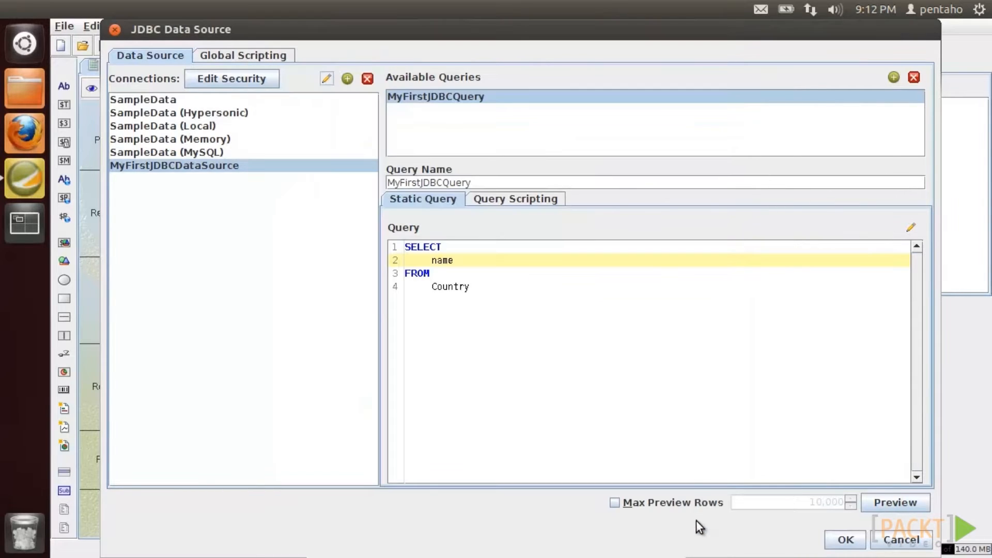
- Place the cursor before name in the query's SQL text
click(442, 101)
click(444, 261)
click(433, 259)
- Qualify the column as Country.name and preview the returned country names
text(Country.)
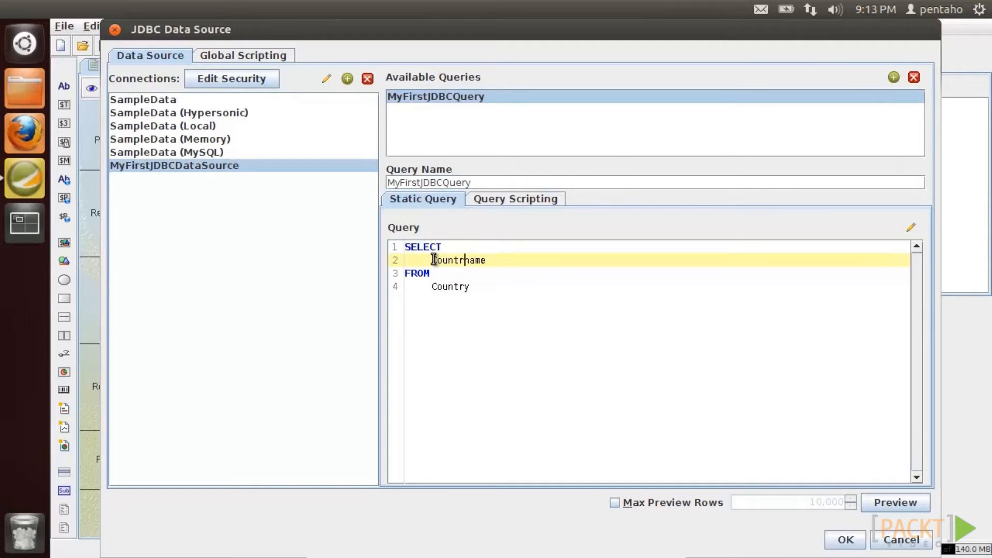
click(894, 502)
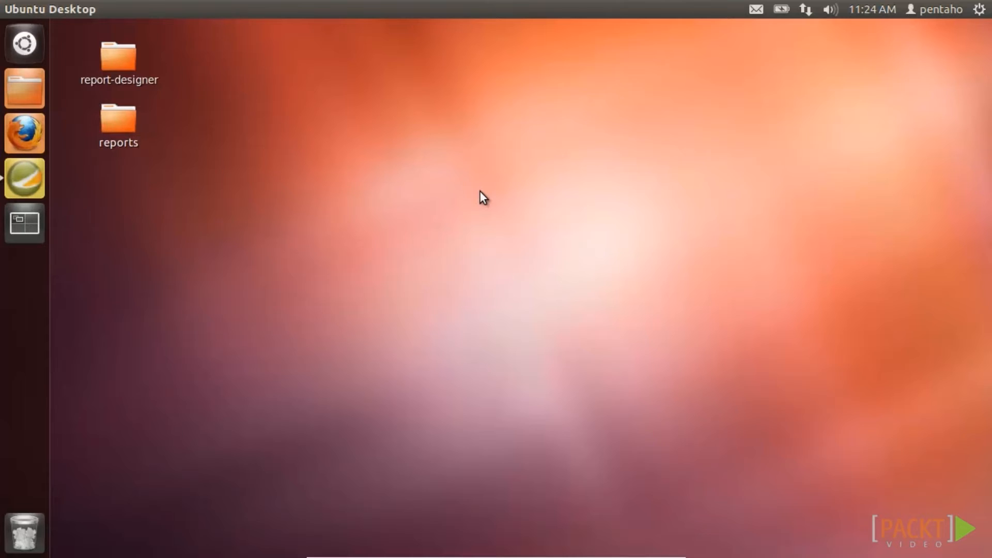
- Launch Report Designer, create a new report, and add an OLAP > Pentaho Analysis data set
click(30, 183)
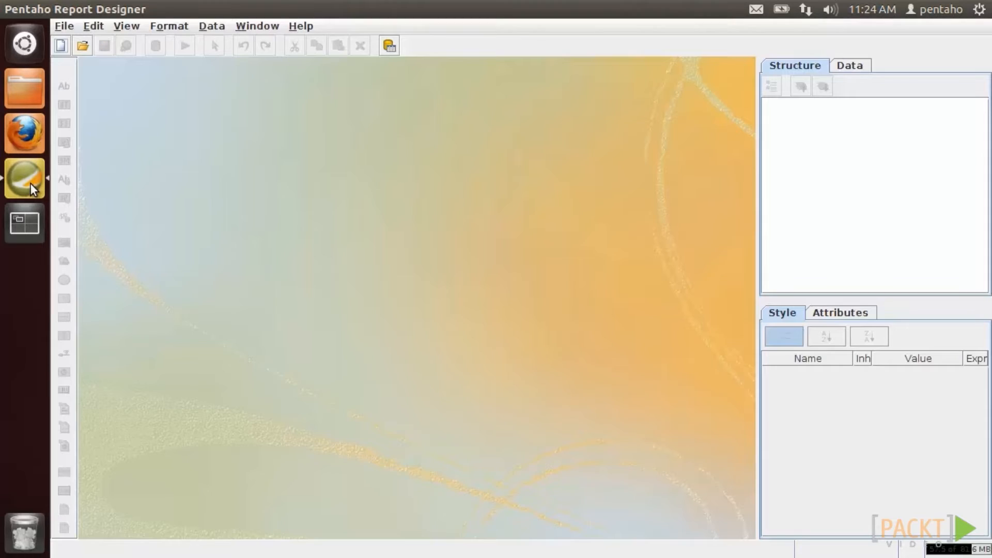
click(62, 48)
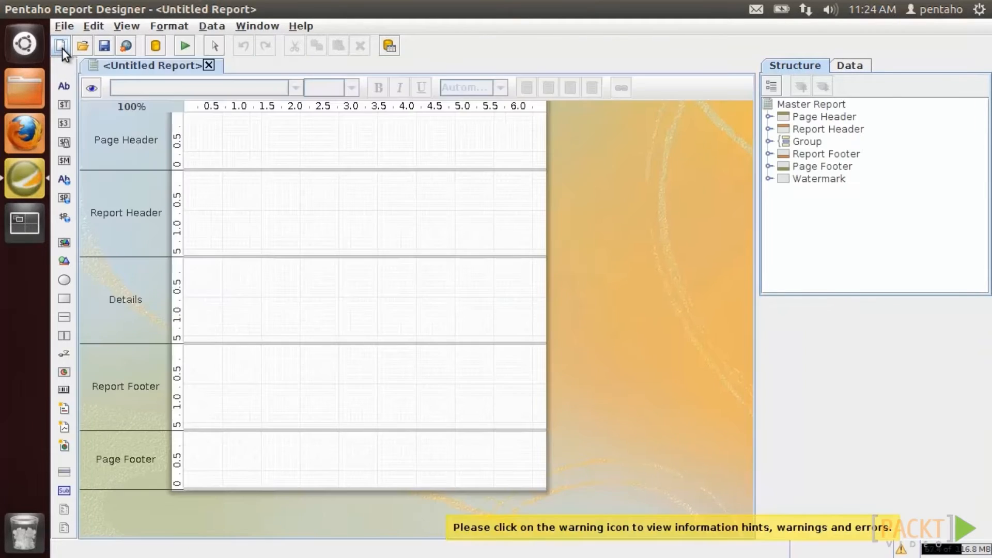
click(848, 69)
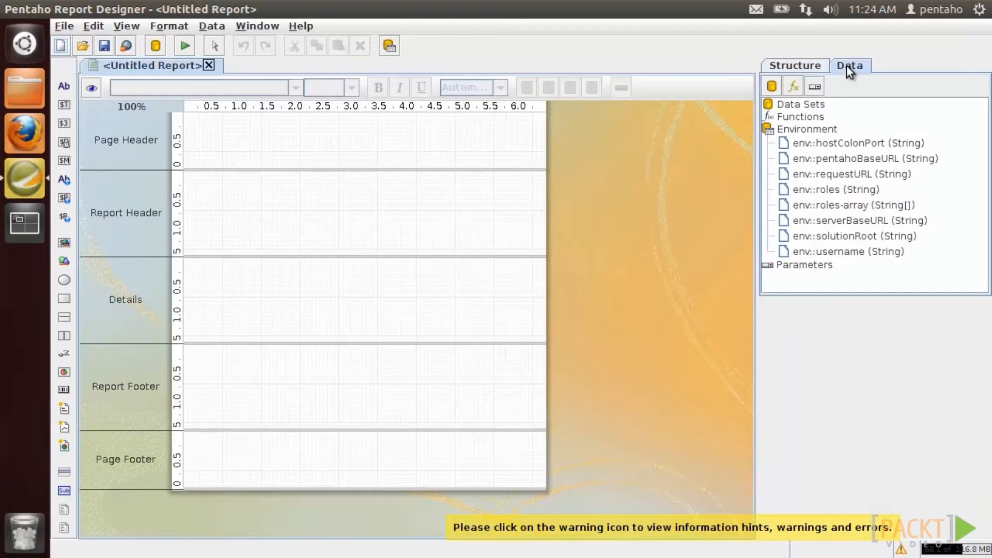
right_click(814, 105)
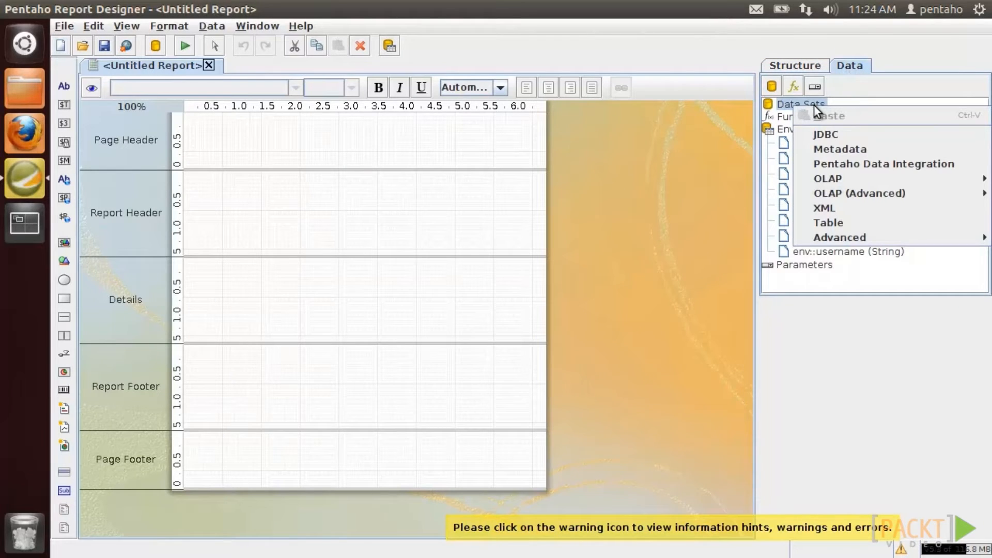
mouse_move(826, 178)
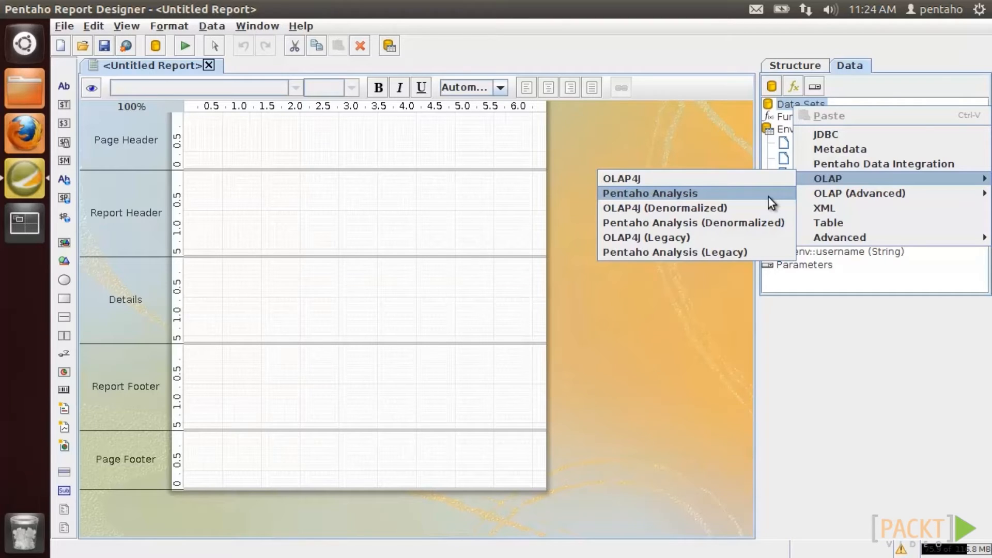
click(768, 197)
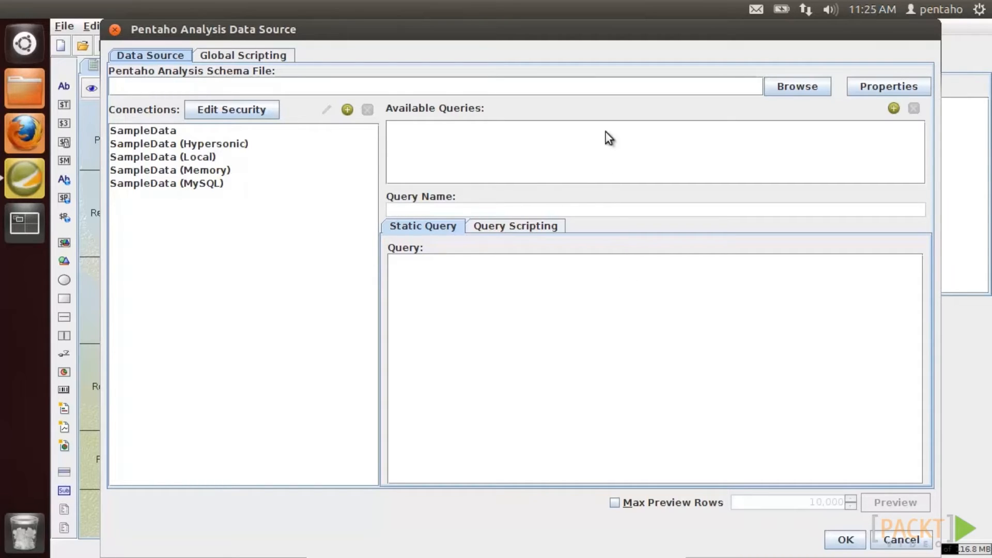
- Use the steelwheels.mondrian.xml schema with the SampleData (Hypersonic) connection
click(789, 85)
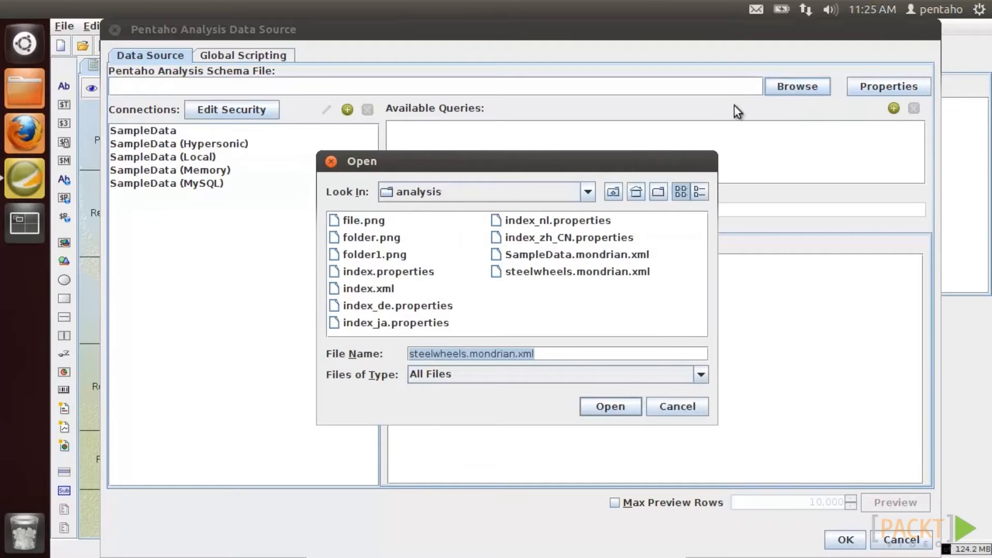
double_click(563, 272)
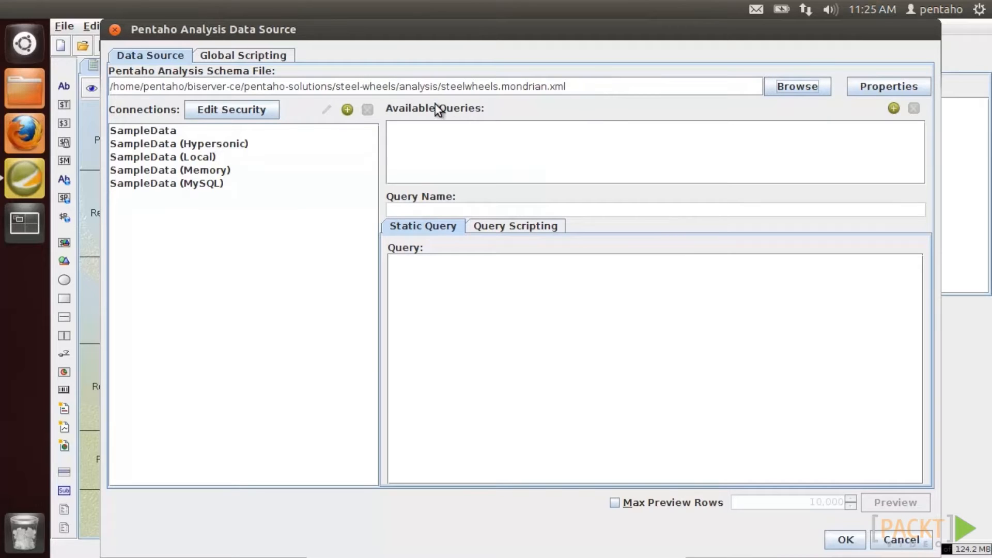
click(232, 144)
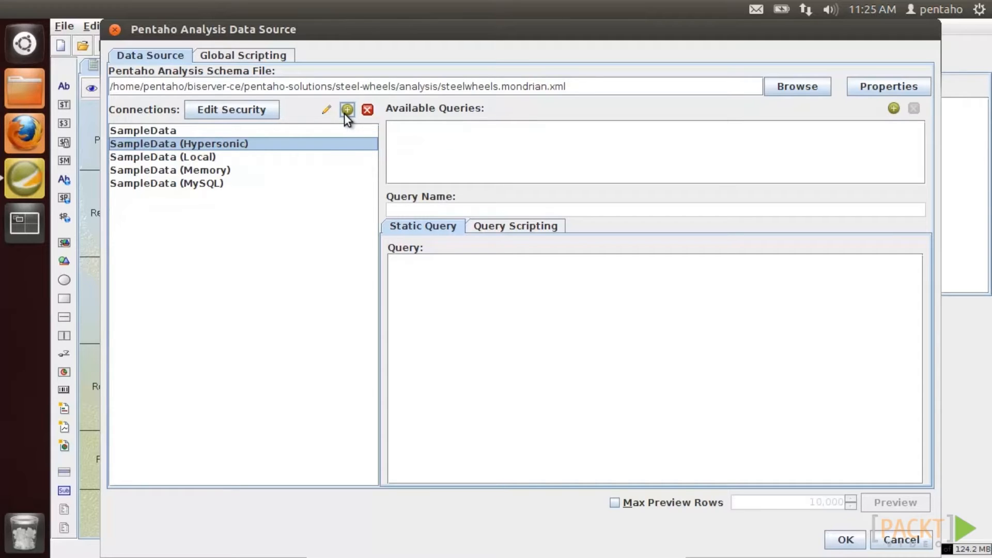
- Add a new query and rename it MyFirstMDXQuery
click(891, 109)
click(408, 130)
drag(429, 213, 367, 213)
text(MyF)
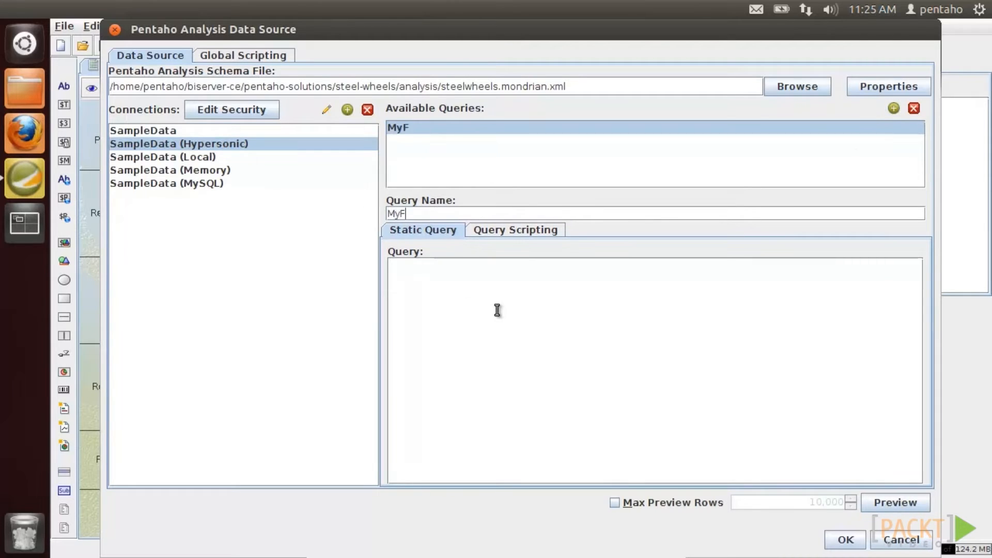
text(irstMDXQuery)
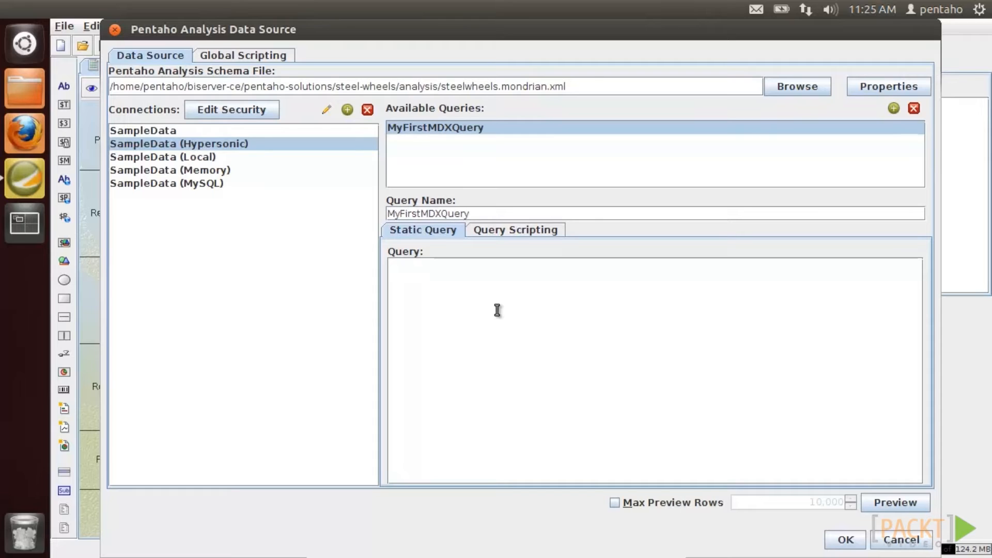
- Copy the MDX query text from the saved file in gedit, then close the editor and file browser
click(20, 92)
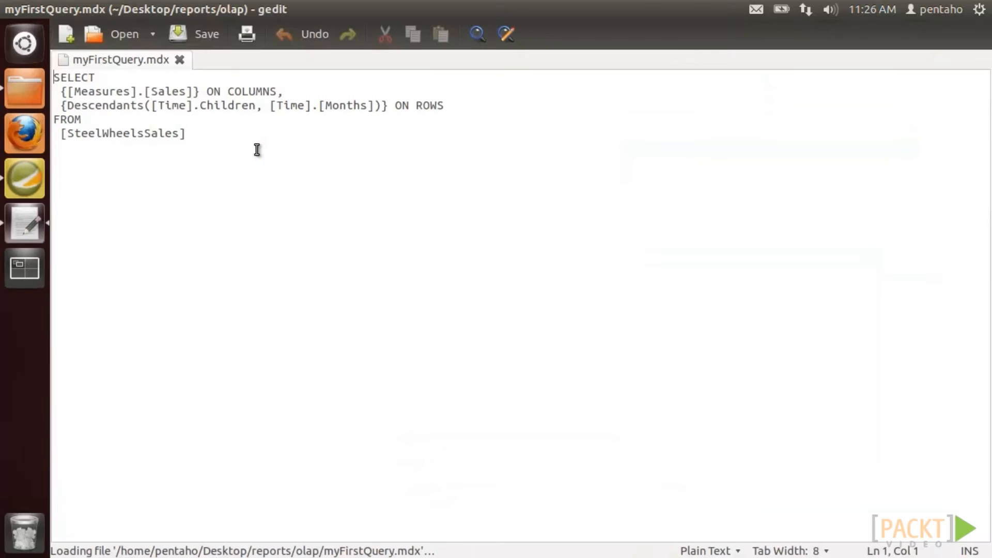
drag(257, 150, 55, 77)
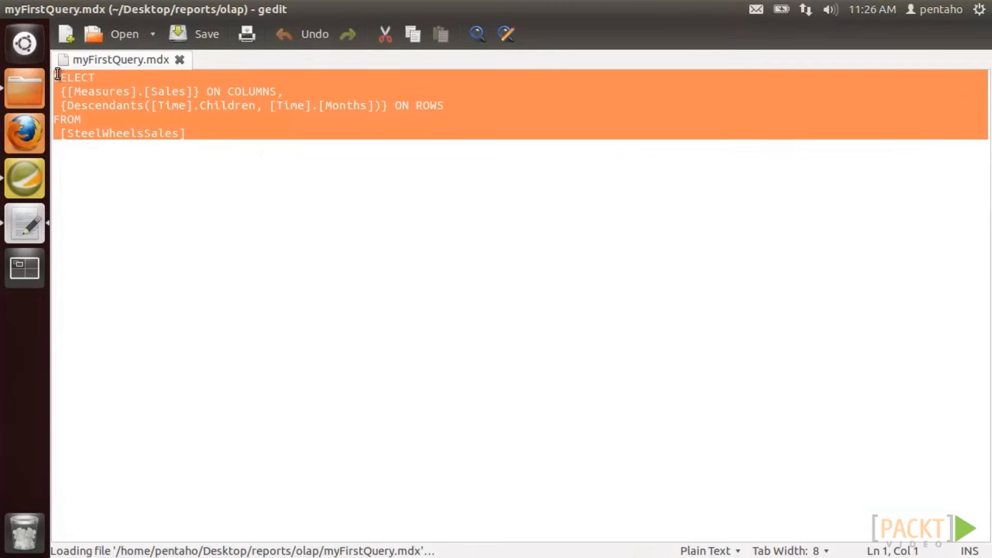
right_click(120, 107)
click(151, 182)
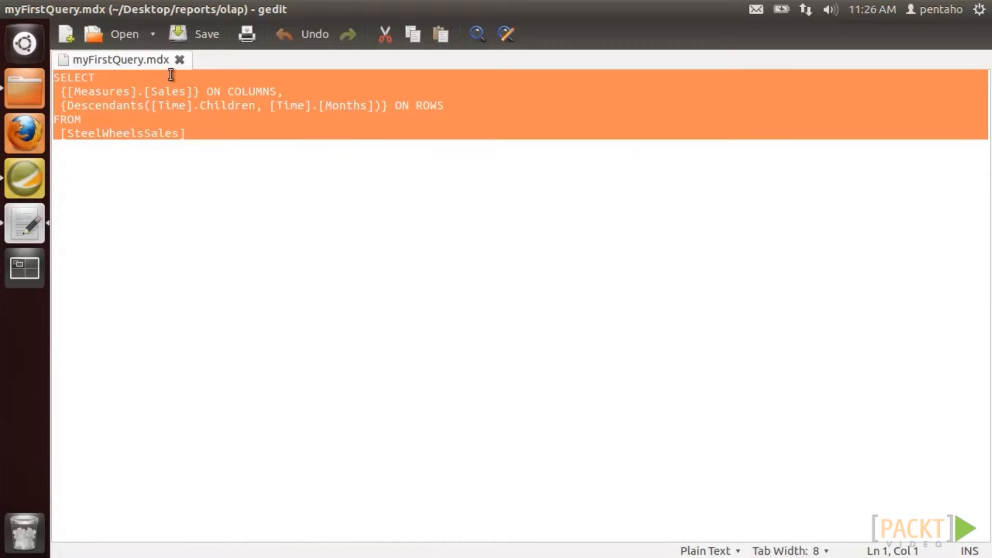
click(179, 59)
click(8, 9)
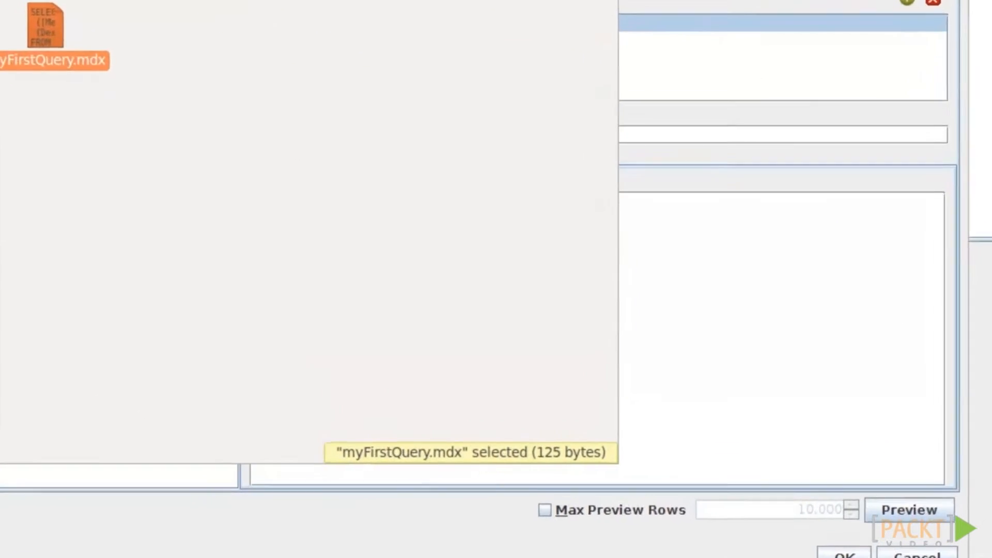
click(0, 0)
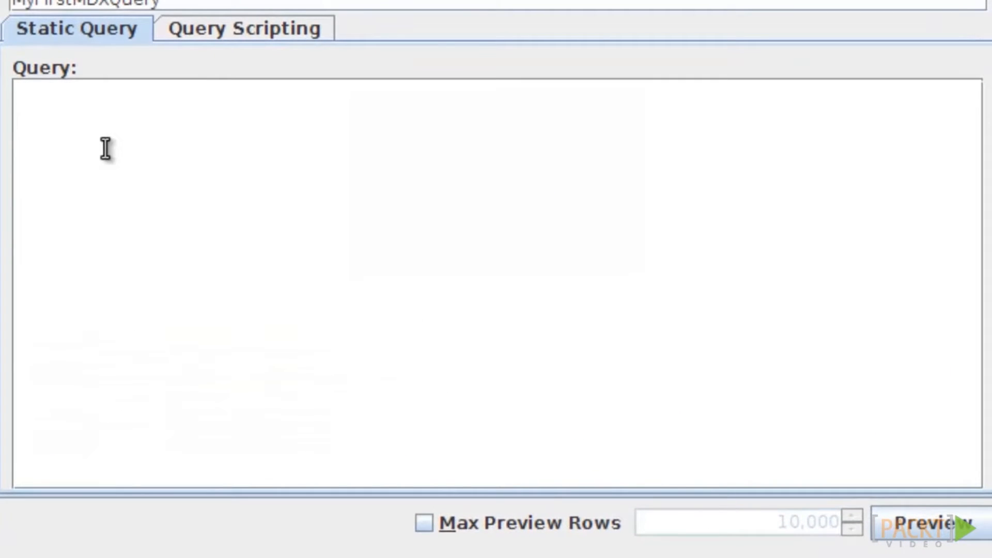
- Paste the MDX into MyFirstMDXQuery, preview its result rows, and confirm the data source
key(ctrl+v)
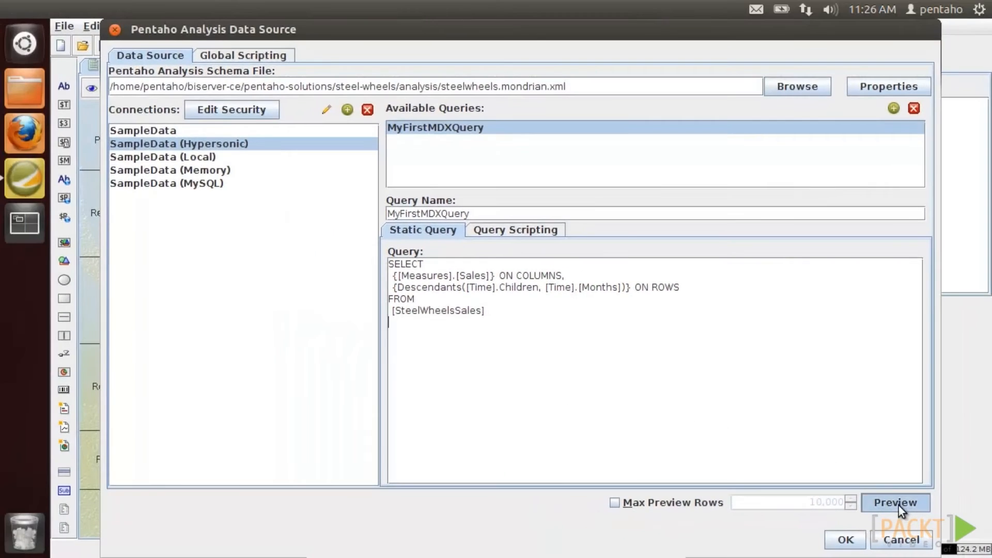
click(921, 519)
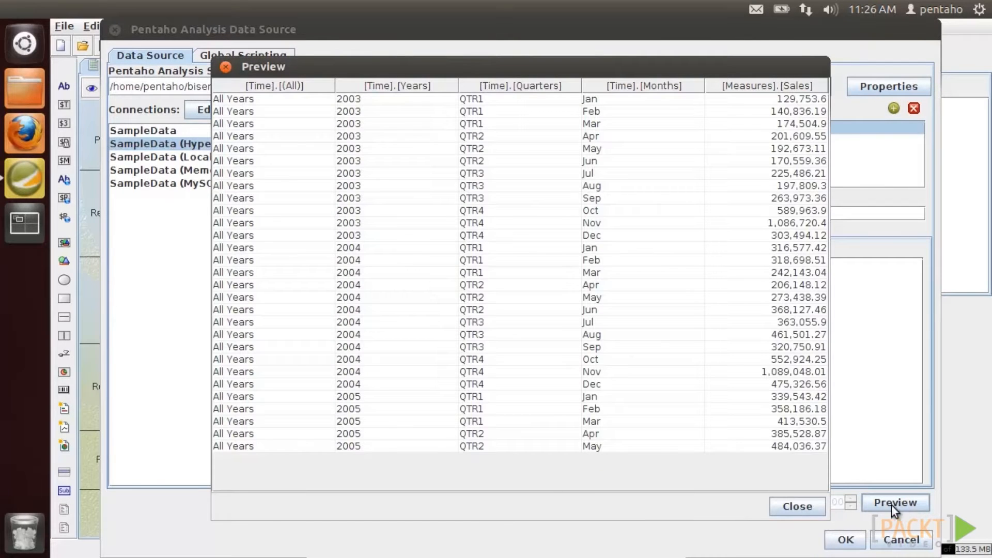
click(812, 503)
click(846, 541)
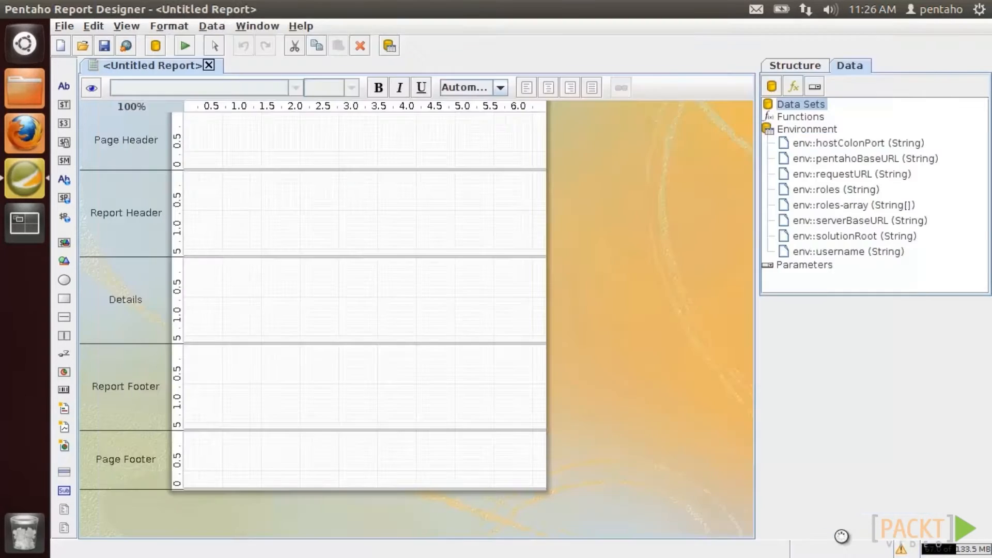
- Place Years, Quarters, Months and Sales in Details, shrink the band, and preview the report
drag(859, 161, 227, 271)
drag(878, 177, 265, 262)
drag(879, 192, 359, 265)
click(903, 211)
drag(457, 265, 458, 264)
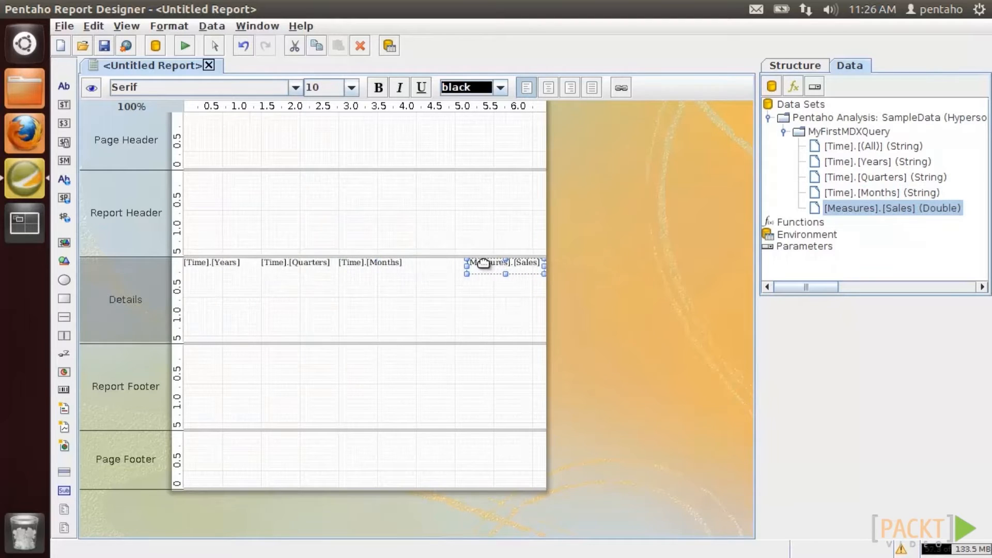
drag(459, 343, 459, 274)
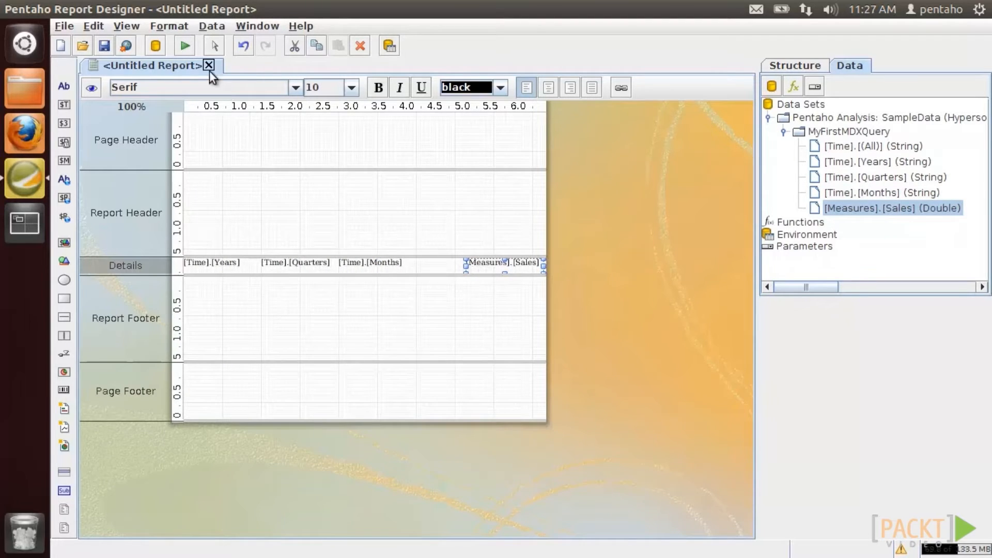
click(89, 89)
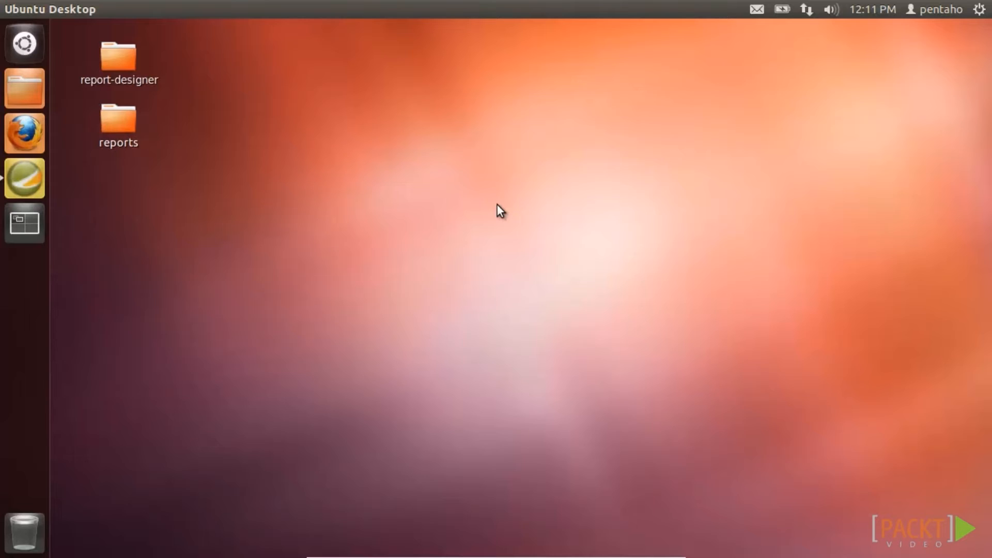
- Start a new report and add an XML data source reading myFirstDatasource.xml
click(21, 176)
click(58, 49)
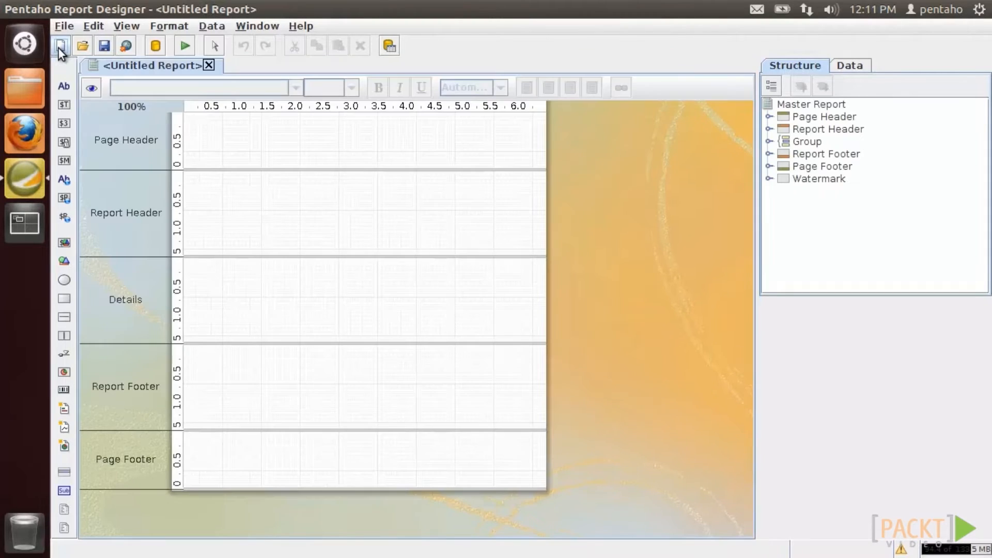
click(846, 67)
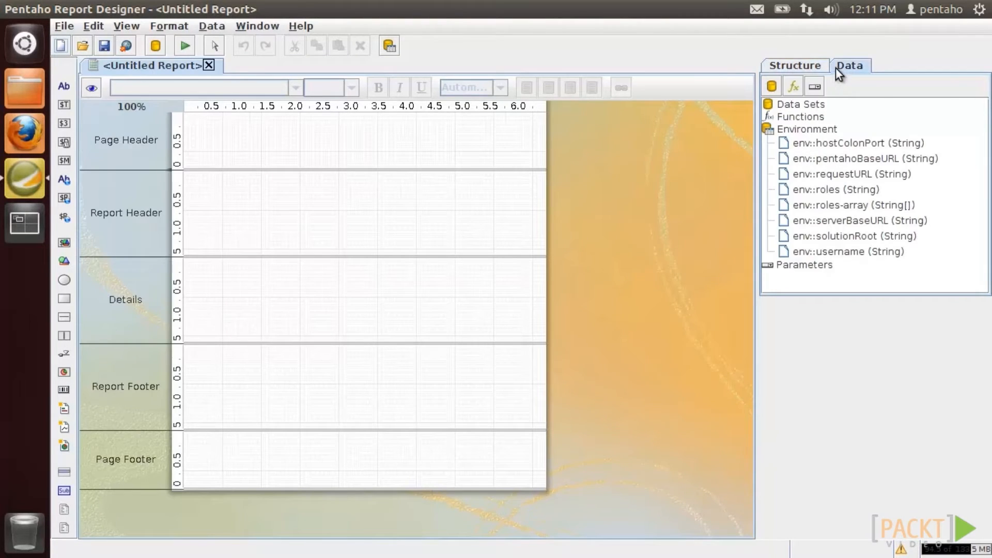
right_click(801, 108)
click(809, 209)
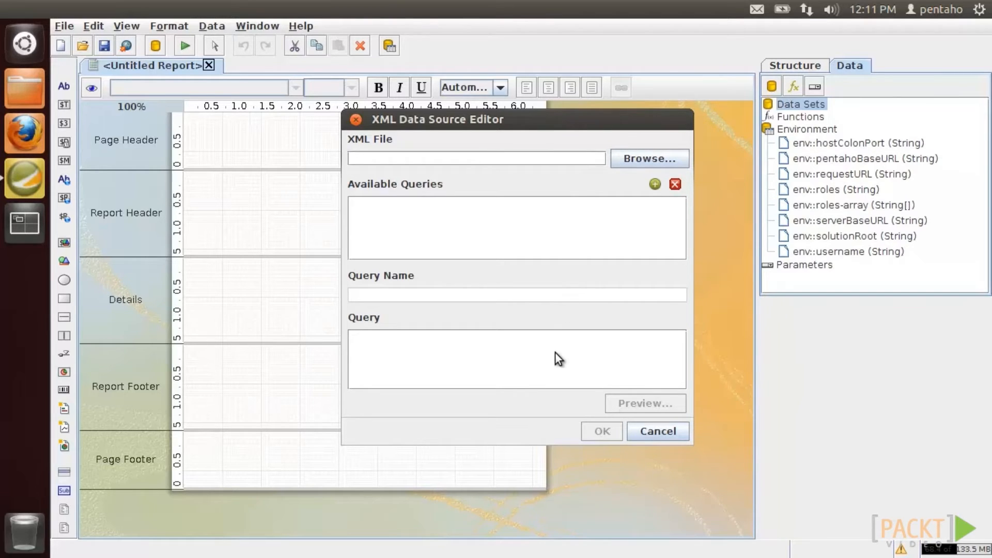
click(638, 157)
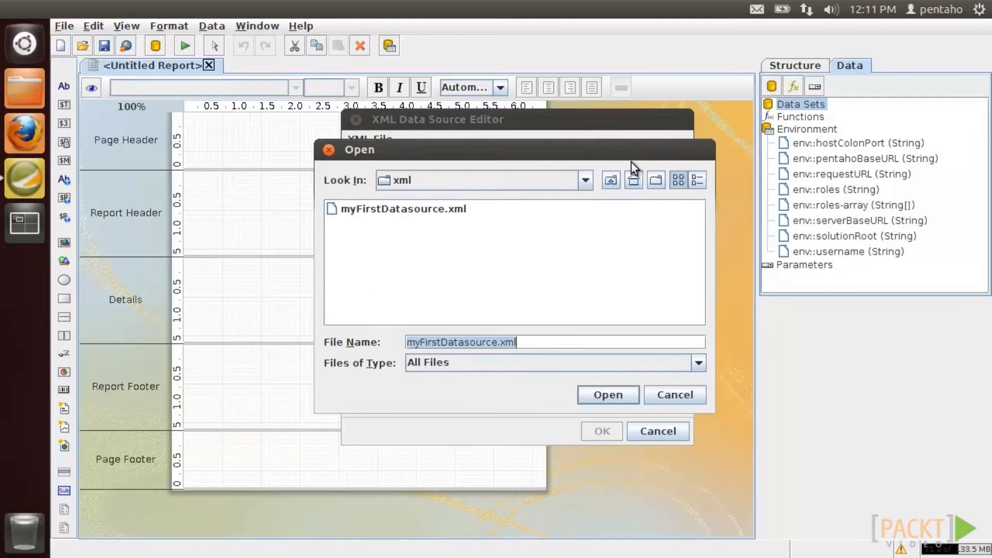
double_click(428, 212)
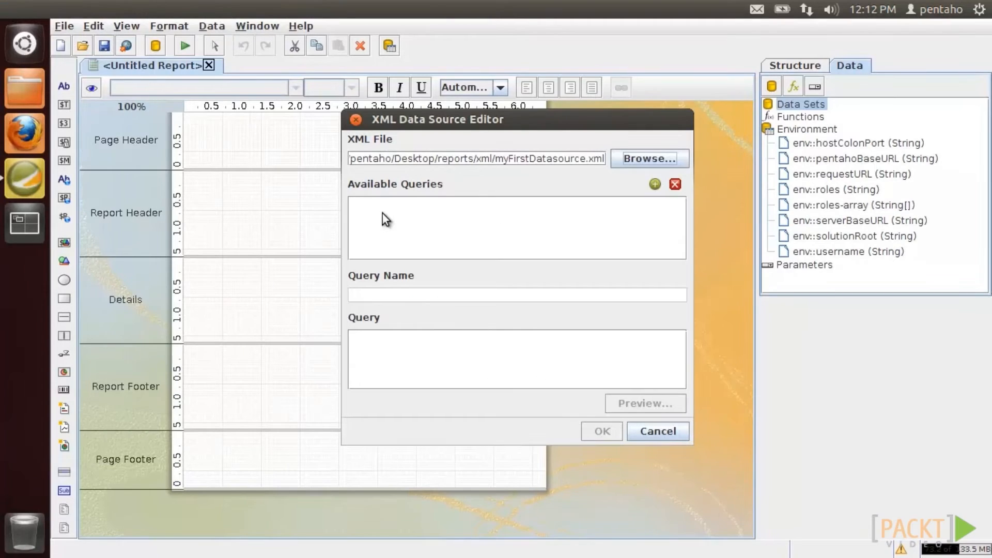
- Add query MyFirstXMLDataSource with XPath breakfast_menu/*, preview its rows, and confirm the source
click(655, 184)
drag(392, 297, 317, 303)
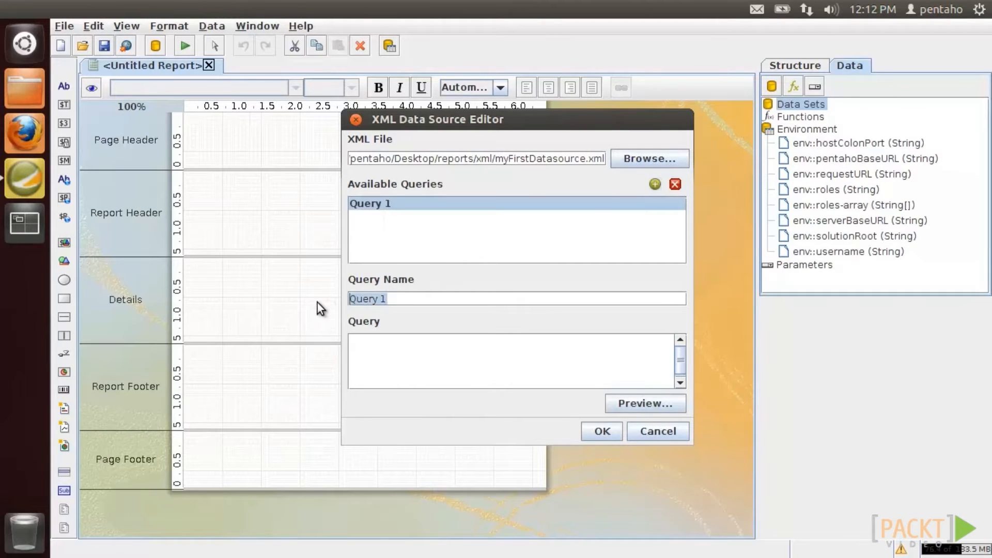
text(MyFirst)
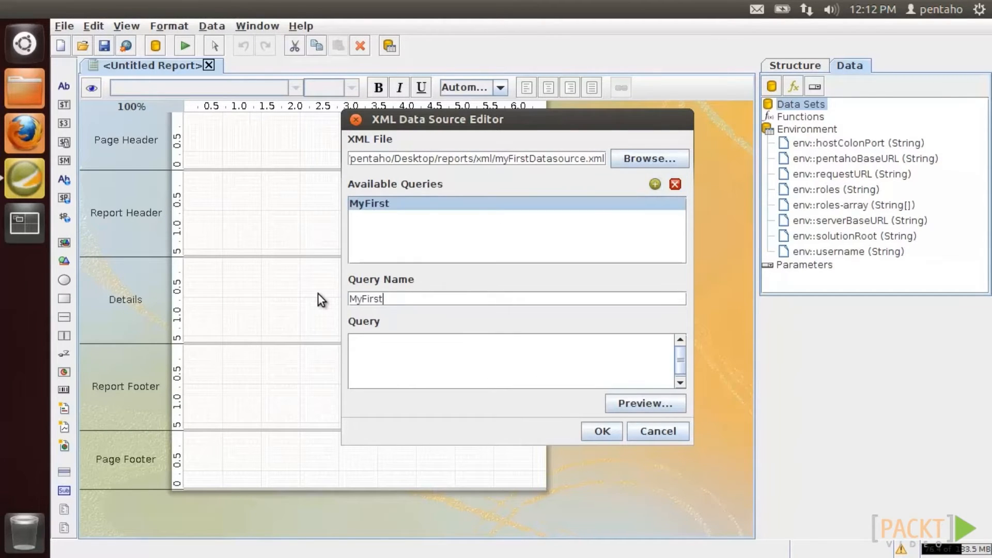
text(XMLDataSource)
key(Tab)
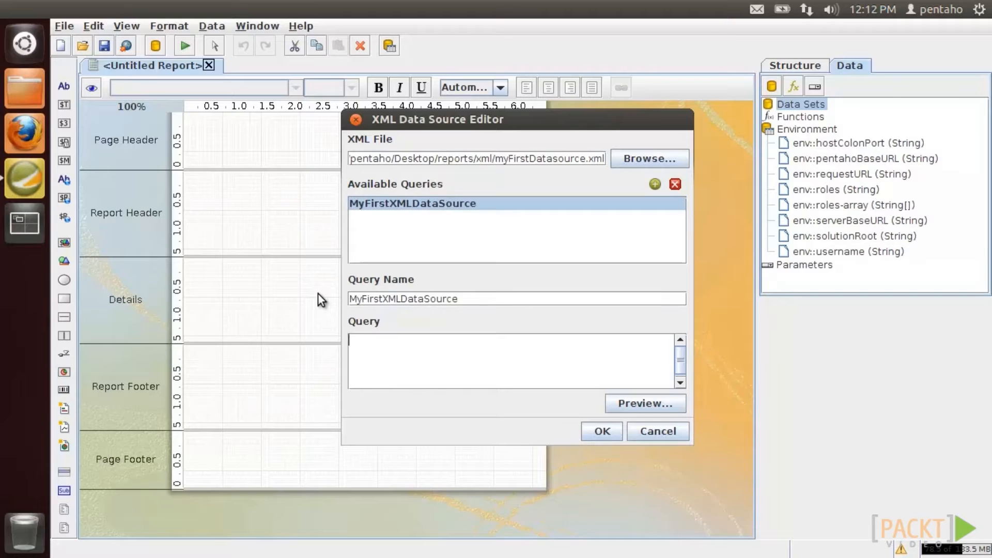
text(breakfast_menu/*)
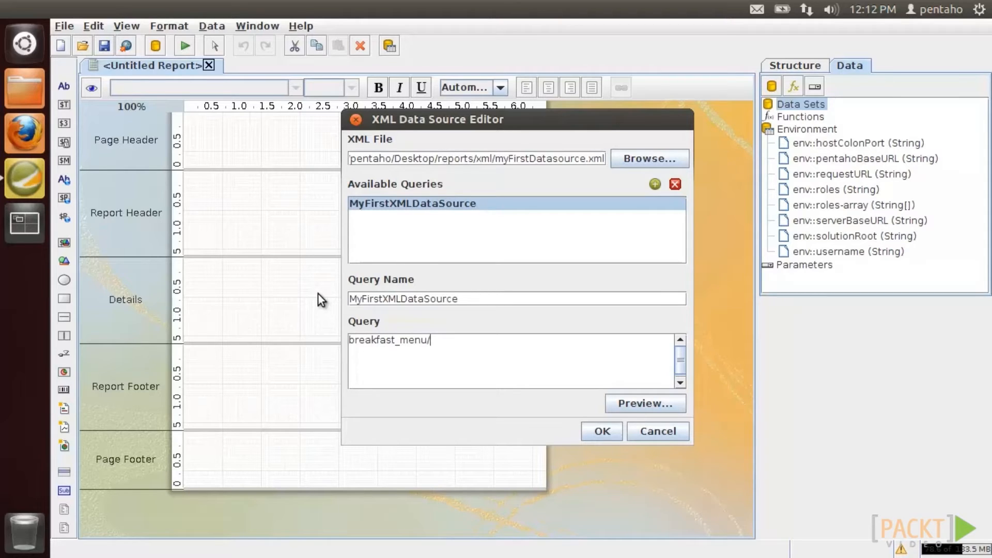
click(644, 402)
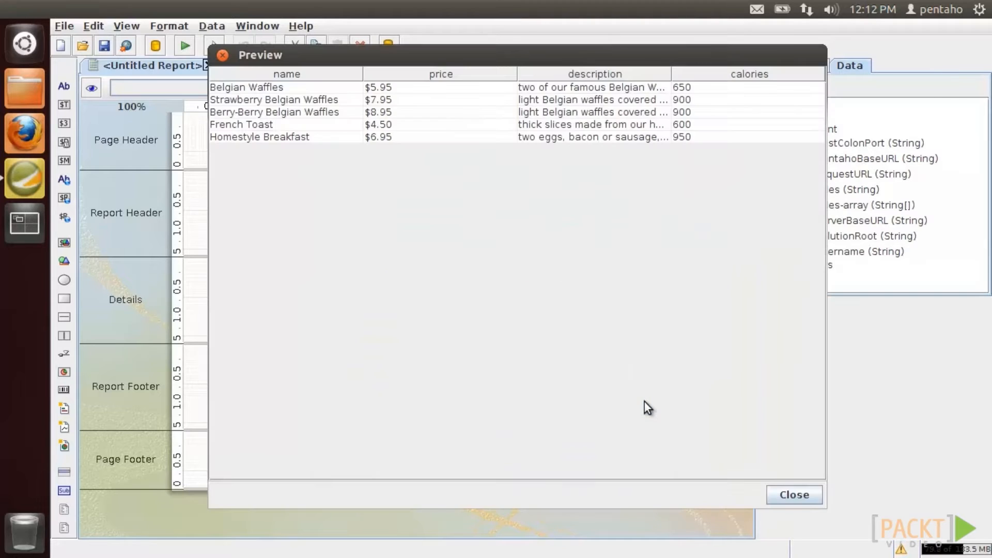
click(794, 494)
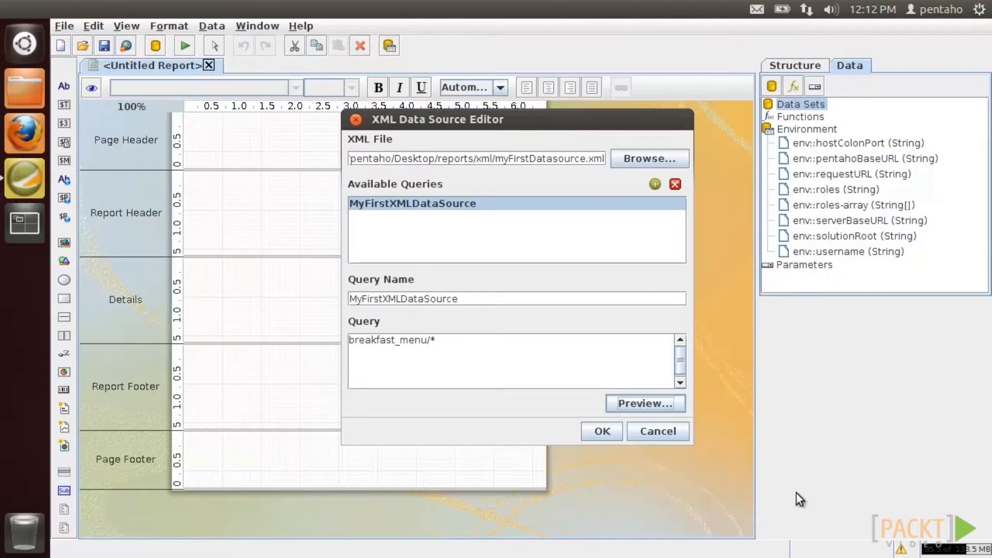
click(602, 431)
- Place name, price, description and calories in a shrunken Details band, preview, then start a new report
drag(830, 146, 251, 268)
drag(855, 161, 398, 266)
drag(862, 192, 500, 263)
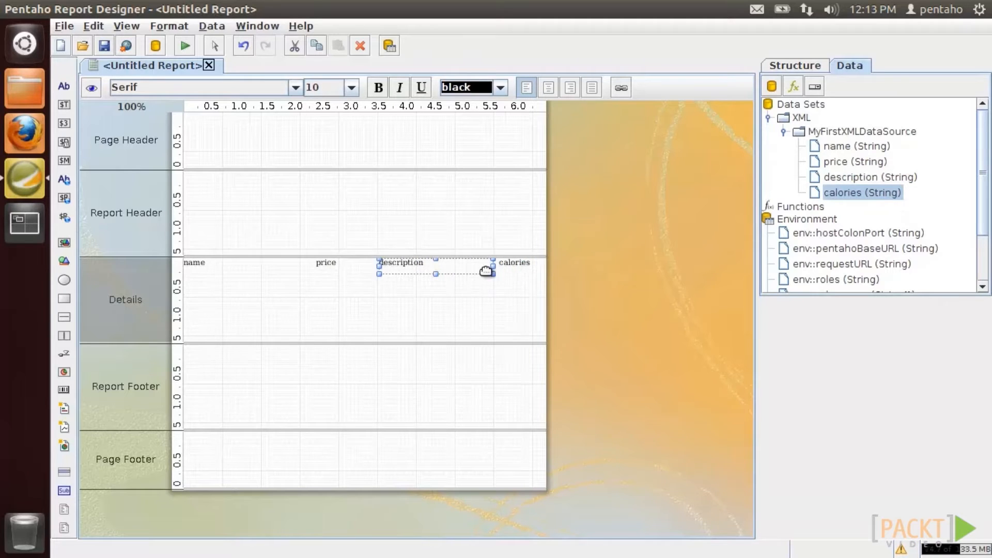
drag(247, 339, 256, 250)
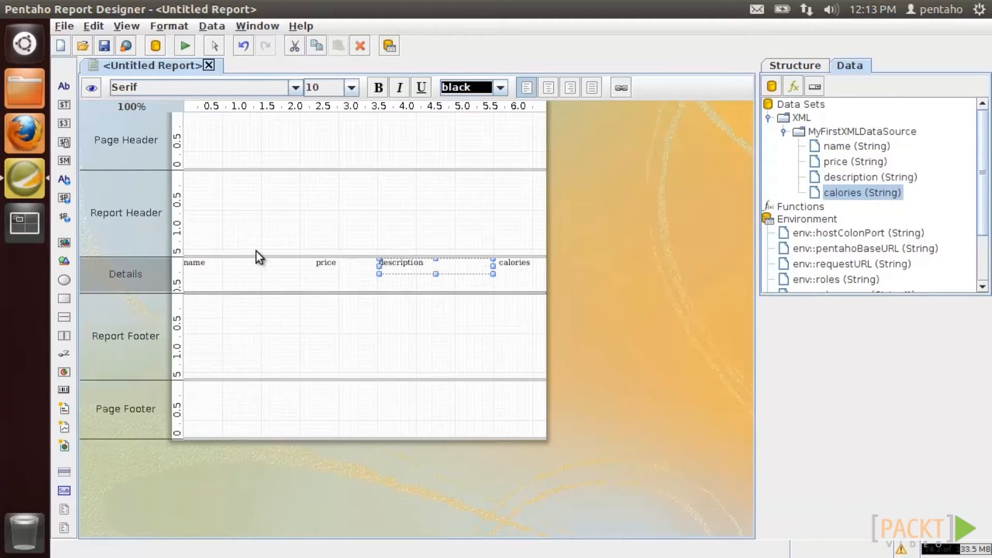
click(89, 88)
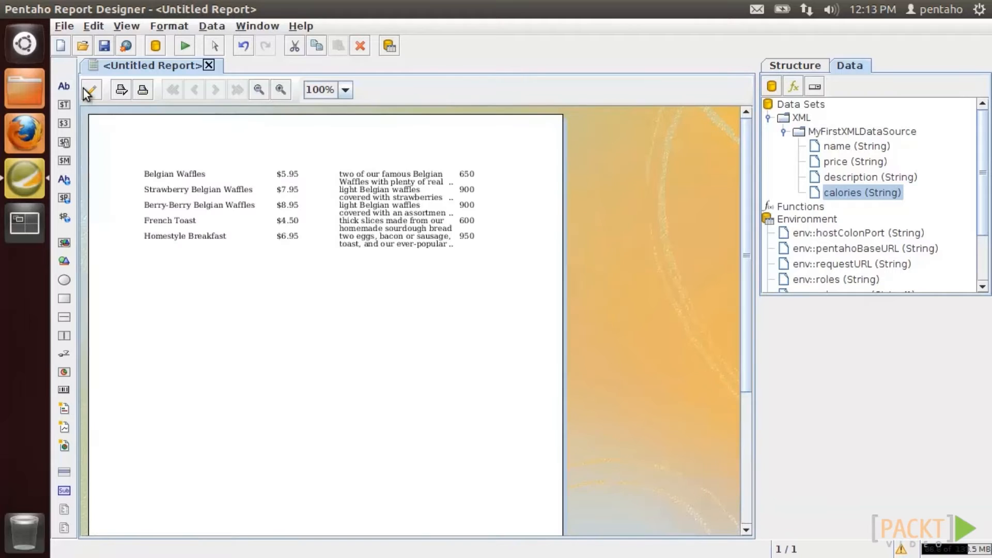
click(62, 45)
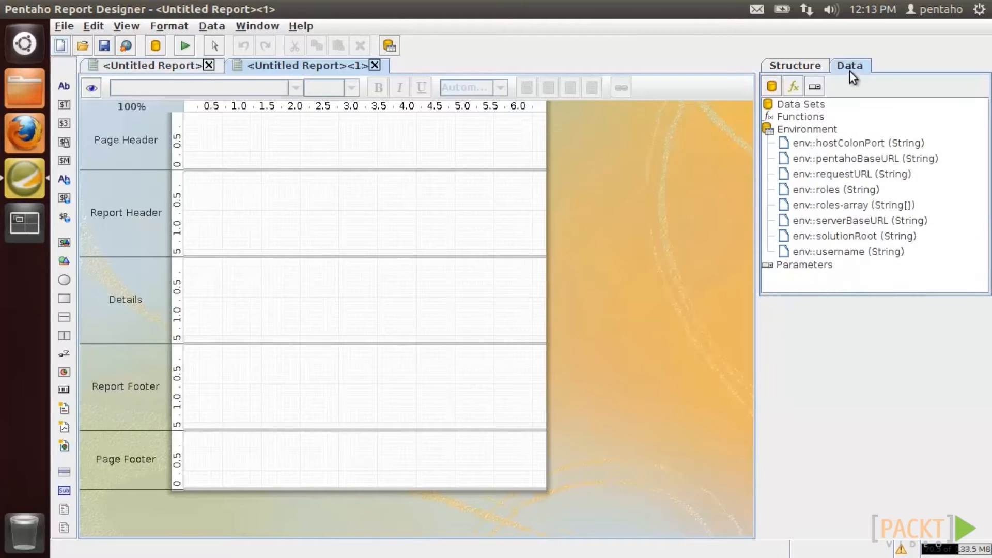
- Add a Table data source under Data Sets, then reposition and widen its editor
right_click(813, 103)
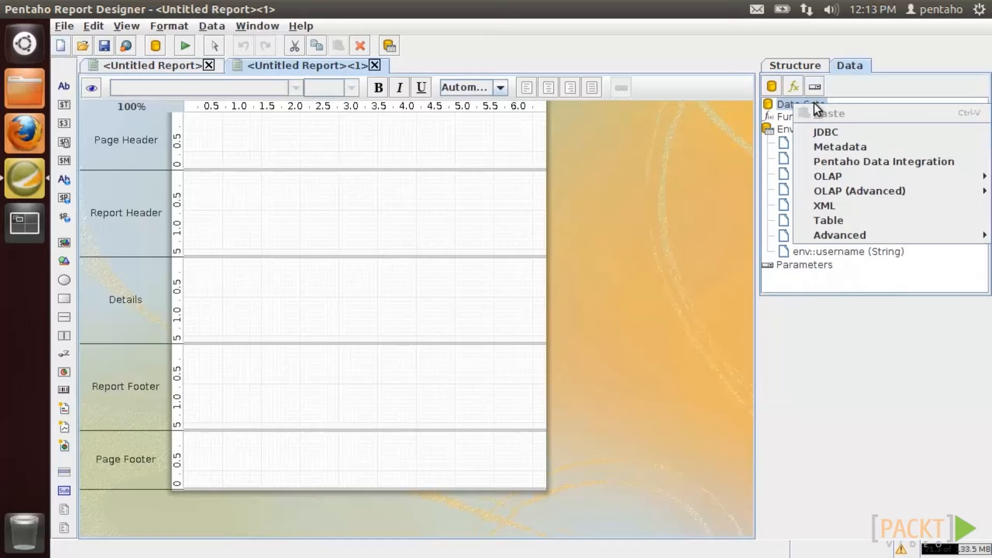
click(829, 220)
drag(651, 20, 429, 56)
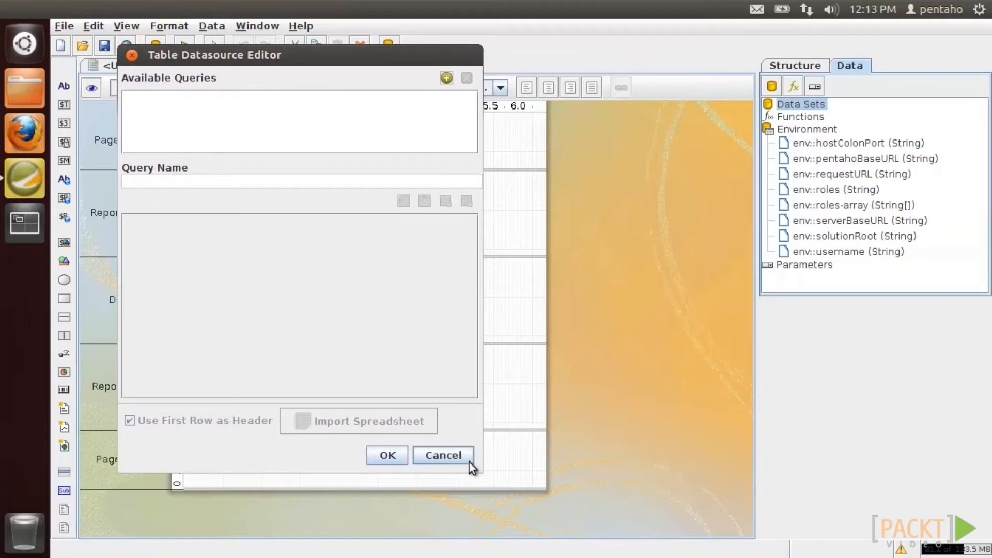
drag(482, 472, 722, 505)
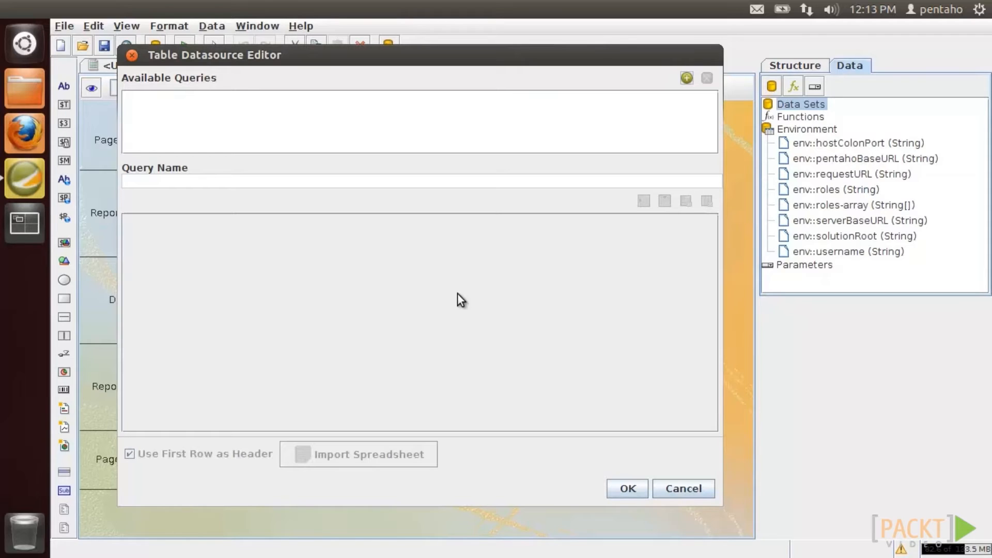
- Add query MyFirstTableDataSource and enter its first row as Field1, Value1
click(687, 78)
drag(167, 186, 94, 187)
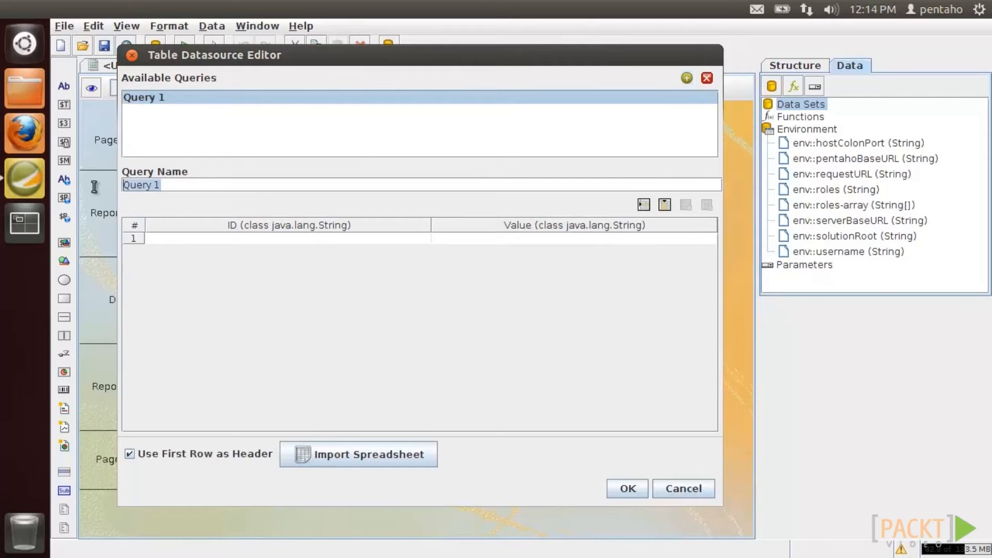
text(MyFirs)
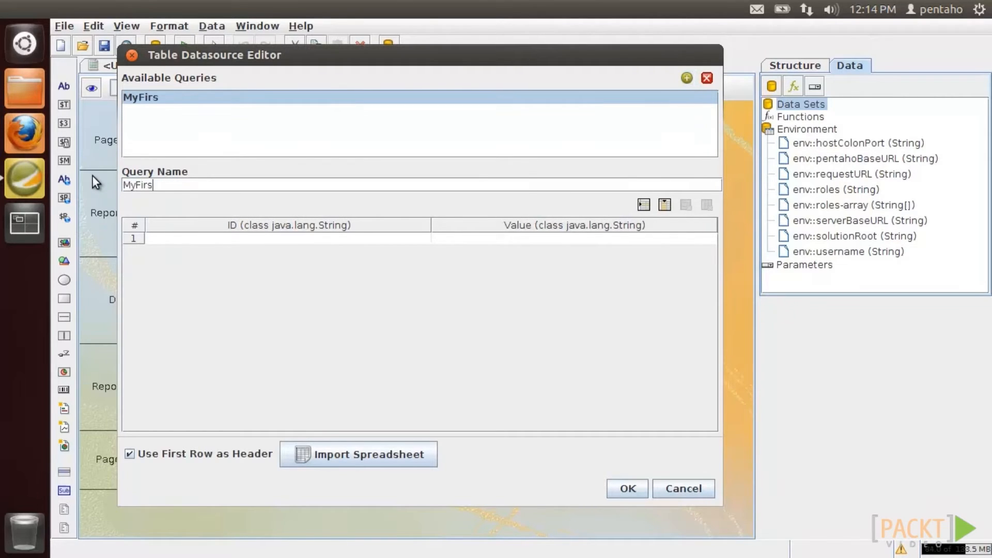
text(tTableData)
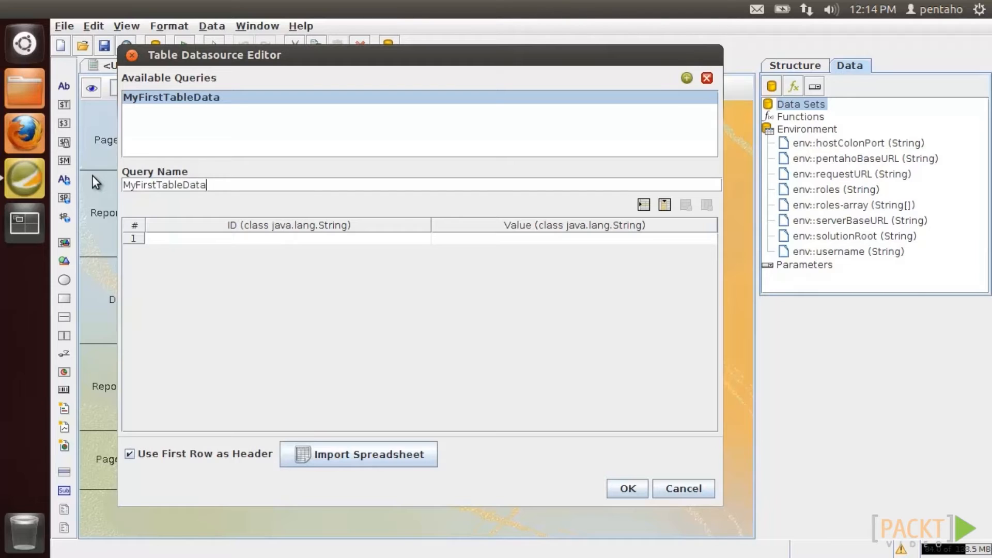
text(Source)
click(244, 241)
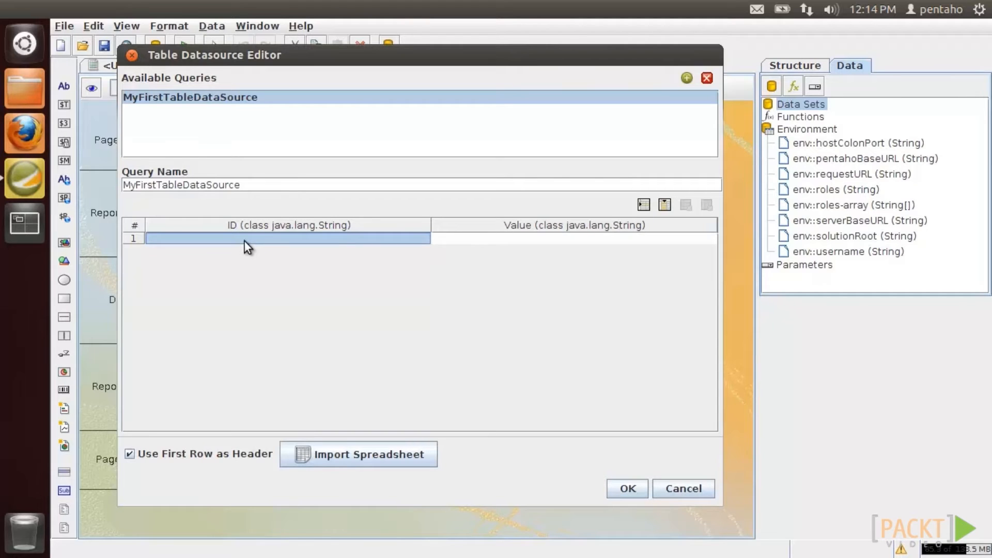
click(245, 240)
text(Field1)
key(Tab)
text(Value1)
- Rename the column headers to Field and My, and add a second row Filed2, Value2
double_click(244, 224)
text(Field)
double_click(491, 224)
text(My)
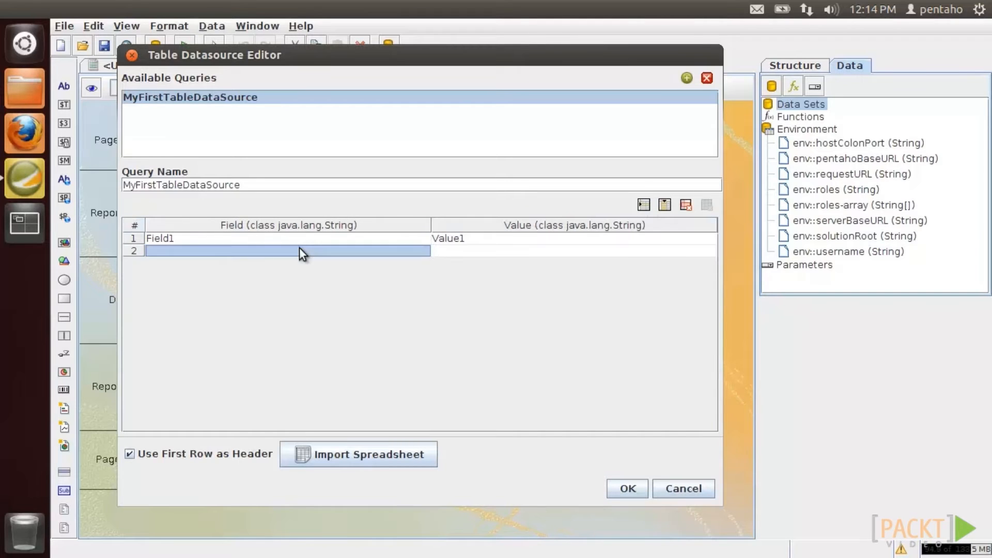
double_click(300, 248)
text(Filed2)
key(Tab)
text(Value2)
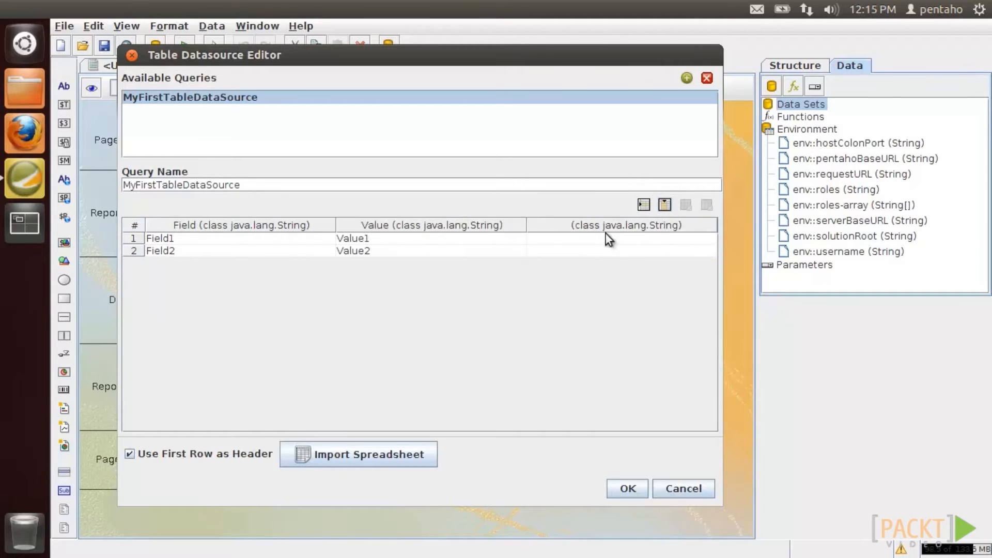
- Add a third column named Quantity with values 1 and 2
double_click(594, 225)
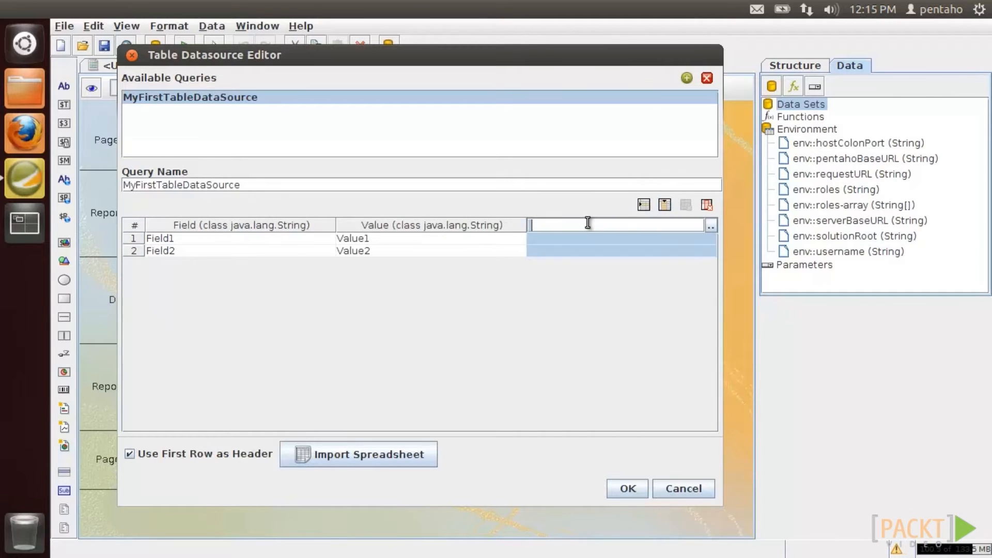
text(Quantity)
click(599, 238)
text(1)
key(Return)
text(2)
key(Return)
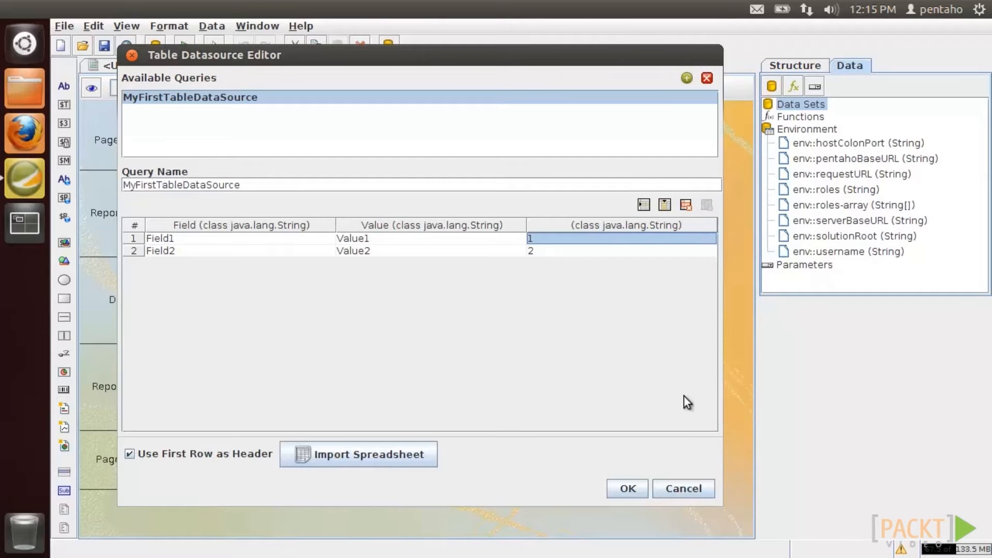
- Confirm the table data source, place its three fields in a one-row Details band, and preview
click(642, 487)
drag(833, 147, 202, 264)
drag(834, 161, 335, 260)
drag(847, 177, 466, 257)
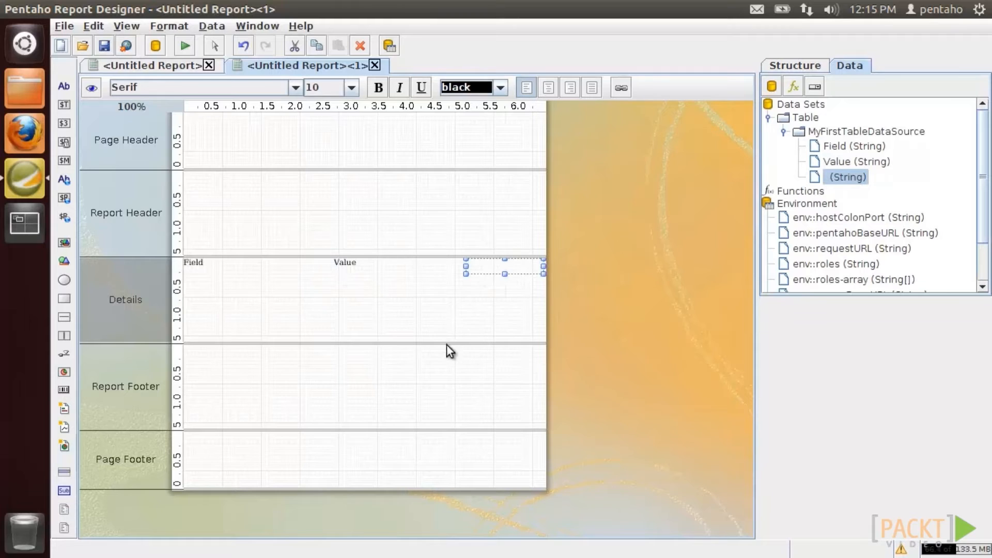
drag(447, 342, 446, 275)
click(93, 91)
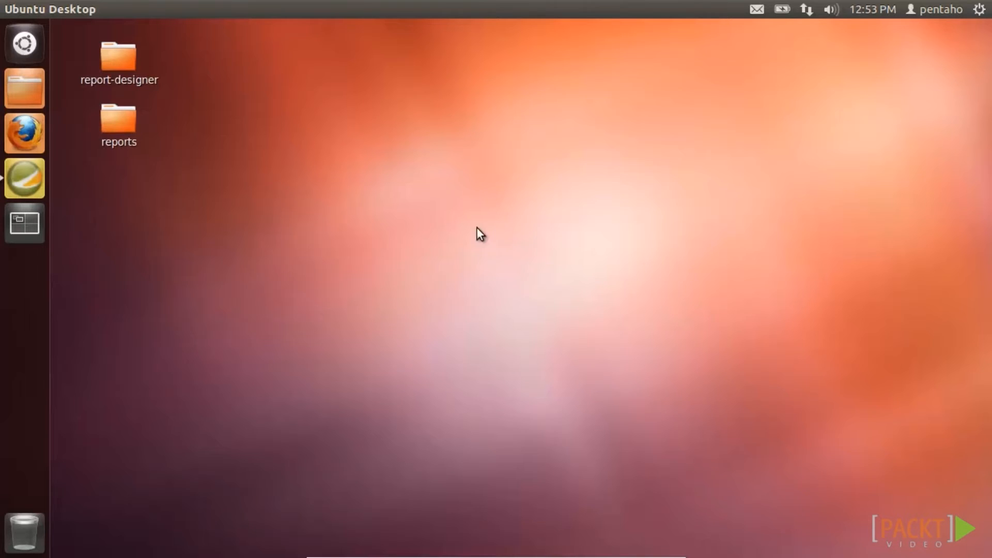
- Start a new blank report and add a Metadata data source to it
click(29, 179)
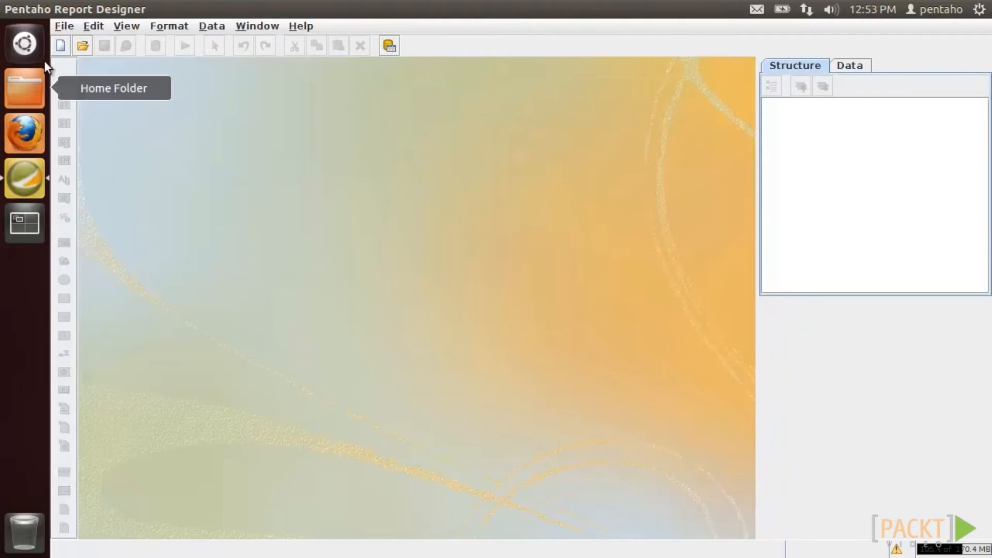
click(61, 46)
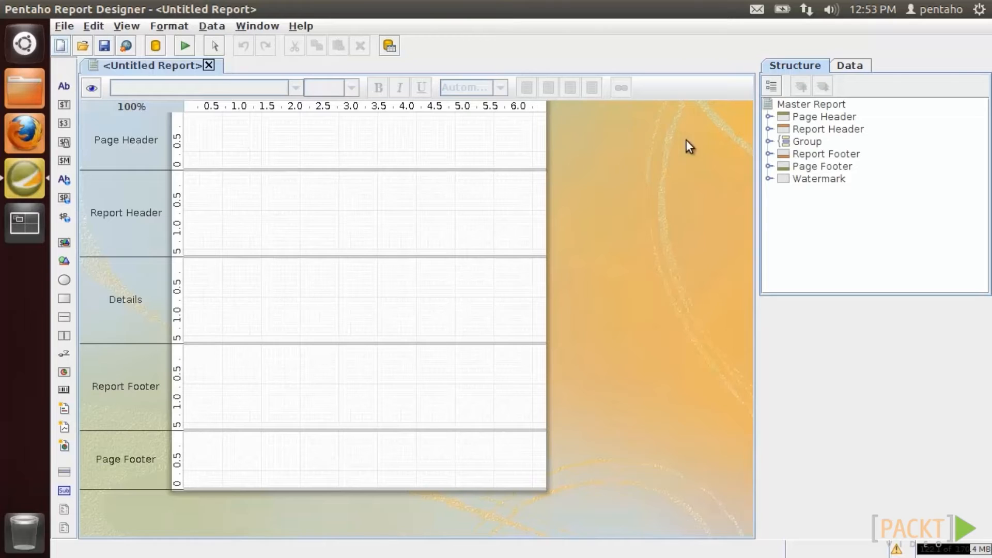
click(848, 66)
right_click(809, 107)
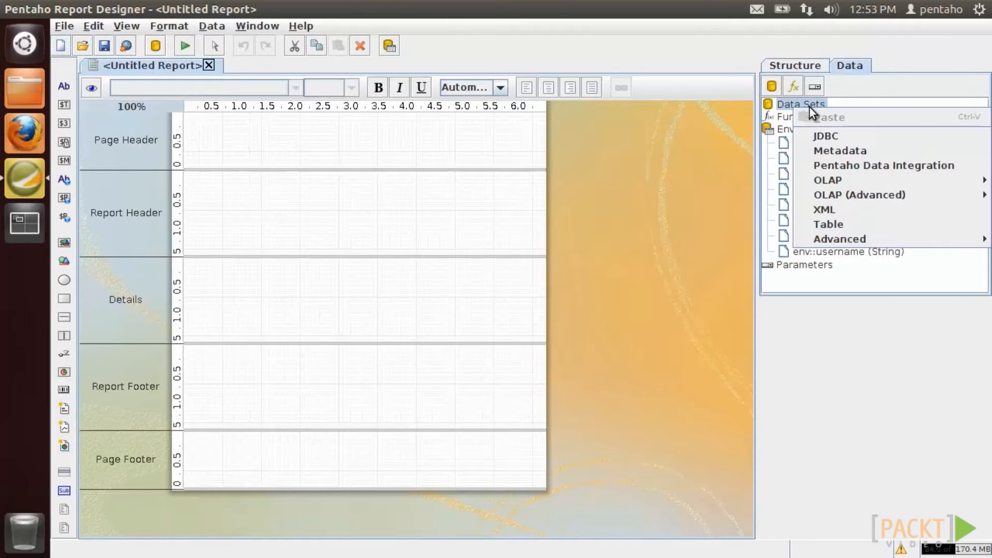
click(823, 149)
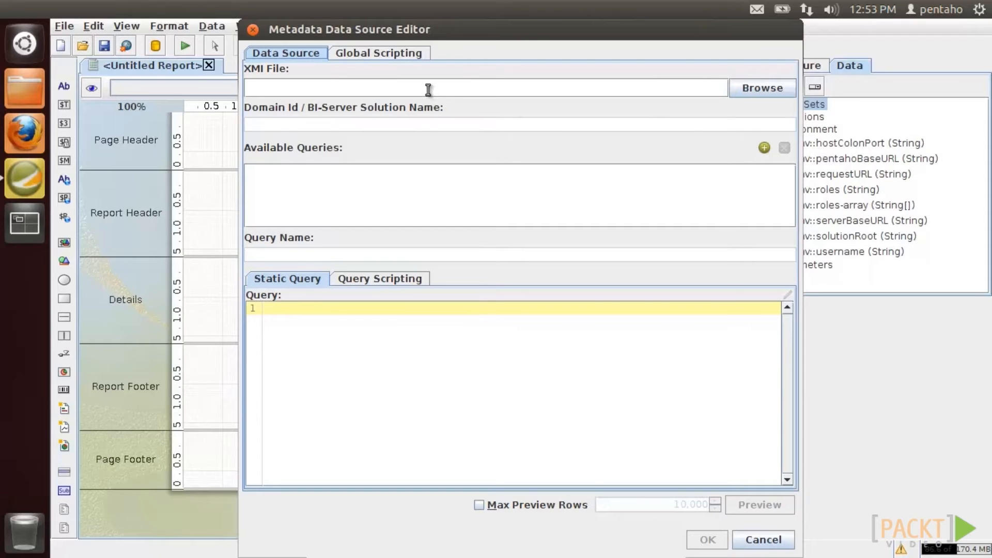
- Select the steel-wheels metadata.xmi file and set the Domain Id to MyDomain
click(745, 89)
drag(530, 327, 649, 321)
double_click(592, 253)
click(471, 126)
text(MyDomain)
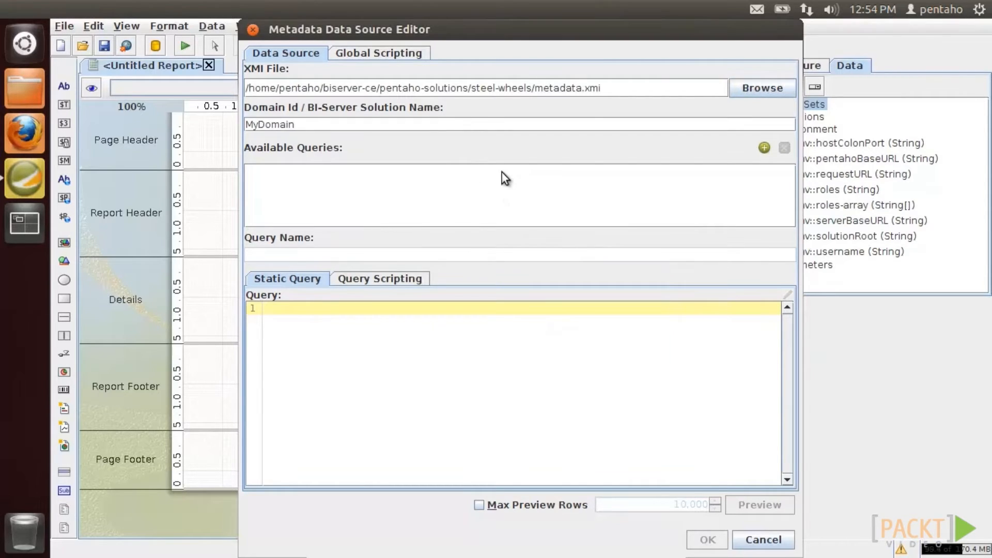
click(764, 147)
- Name the new metadata query MyFirstMetadataQuery
drag(300, 260, 200, 245)
text(MyFirstMeat)
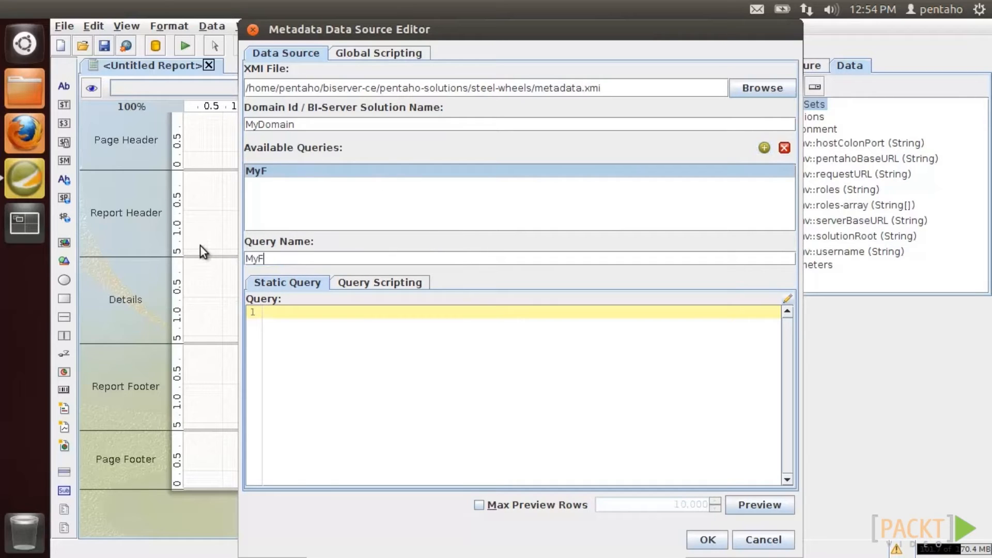
key(BackSpace)
key(BackSpace)
text(tadataQuery)
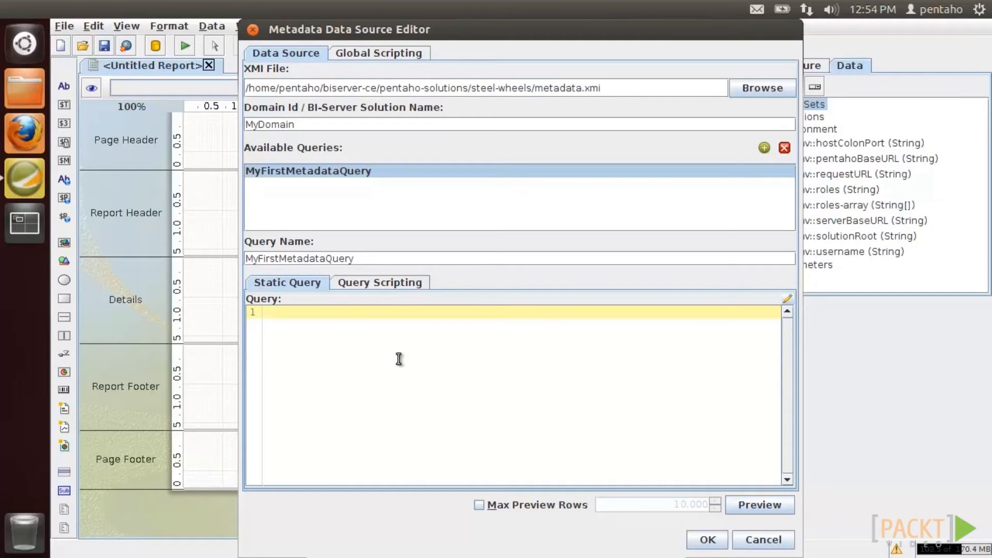
- In the query editor, pick the Orders model and add Customer Name, Order Date and Total columns
click(785, 300)
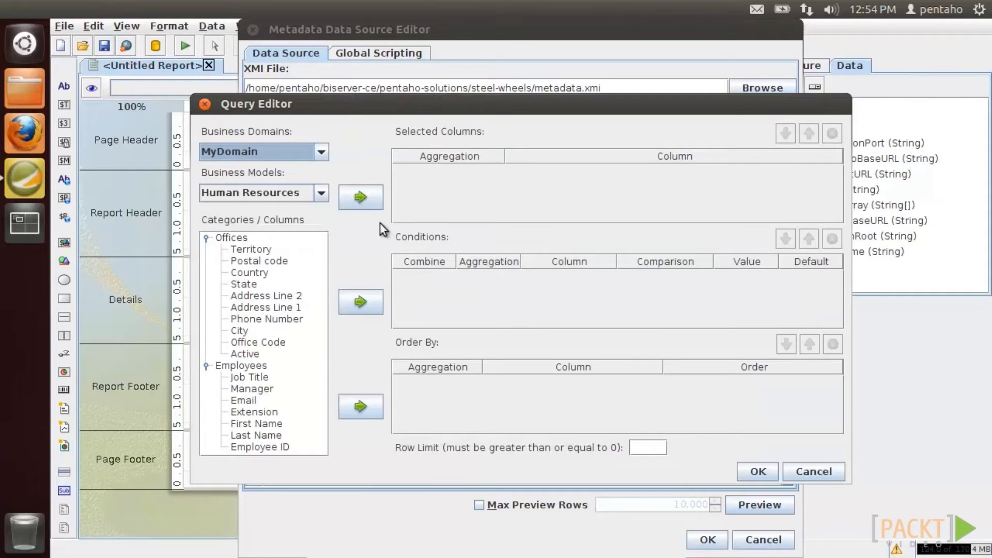
click(321, 193)
click(323, 231)
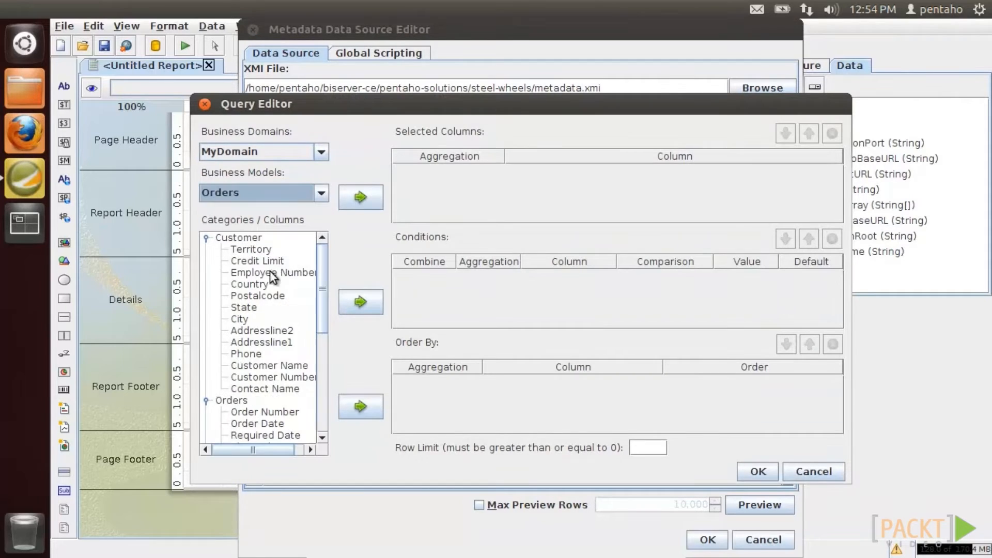
click(263, 365)
click(361, 197)
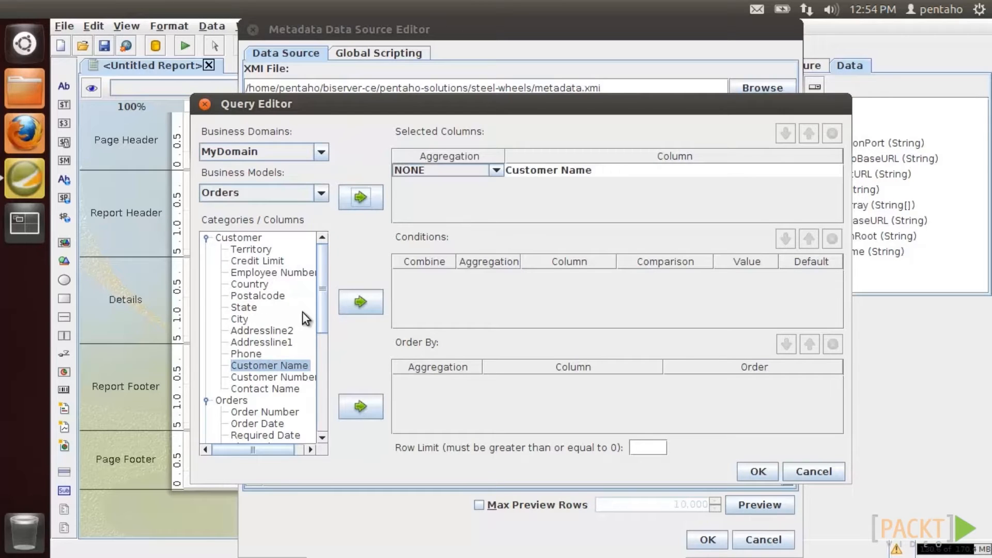
scroll(297, 318, down, 3)
click(279, 318)
click(360, 197)
scroll(279, 336, down, 2)
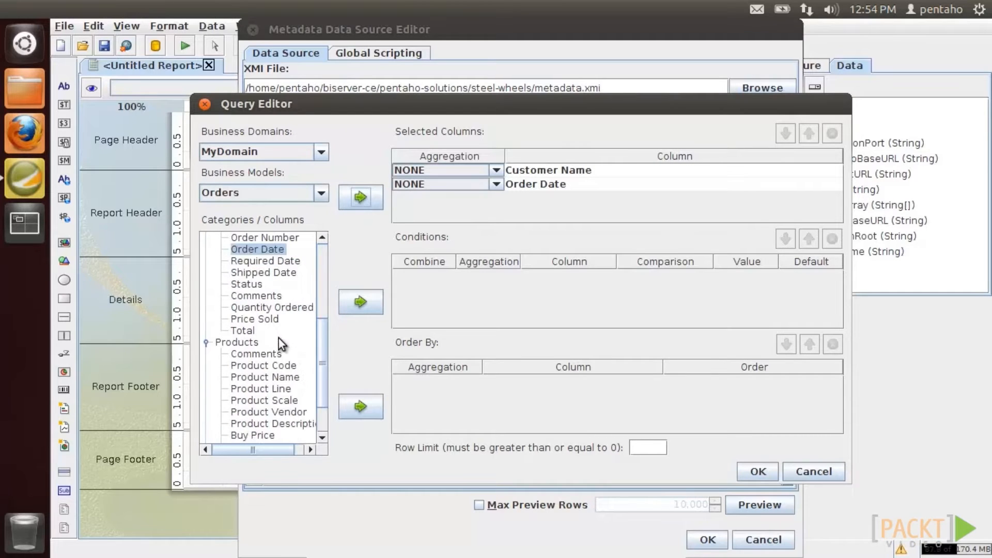
click(242, 330)
click(360, 197)
- Generate the query's MQL, preview its results, and confirm the metadata data source
click(758, 471)
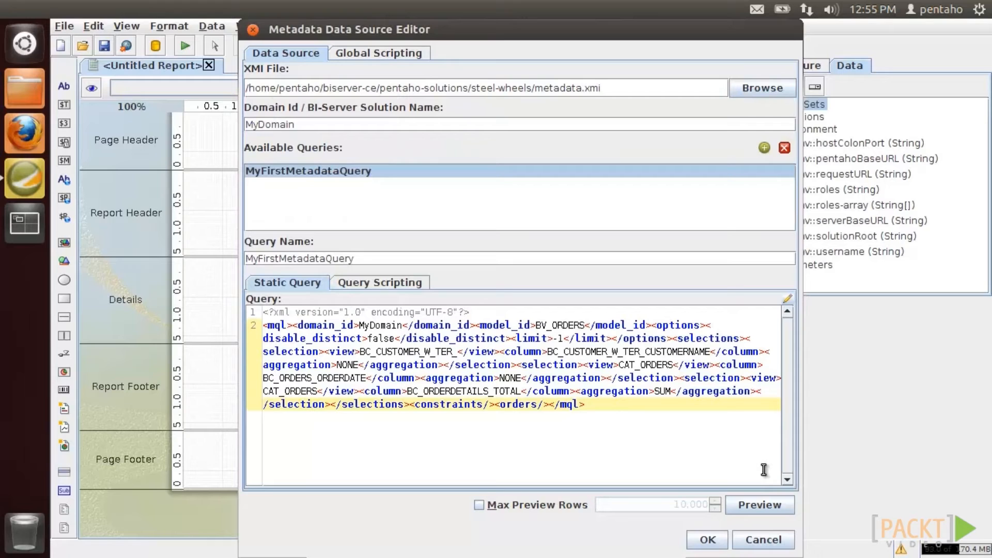
click(750, 502)
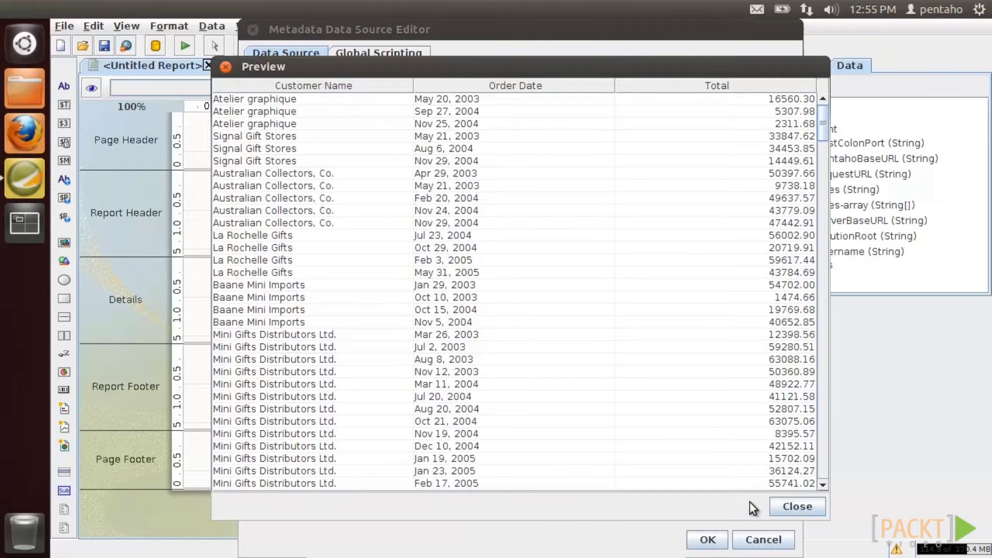
click(782, 507)
click(707, 539)
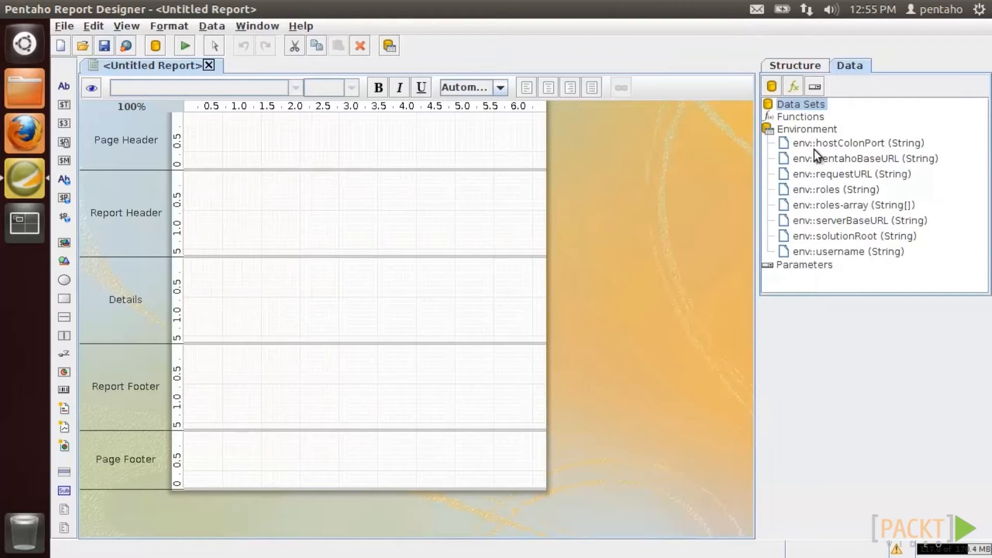
- Place Customer Name and Order Date in a one-row Details band, preview, and start a new report
drag(832, 146, 332, 264)
drag(852, 161, 482, 261)
drag(376, 342, 381, 273)
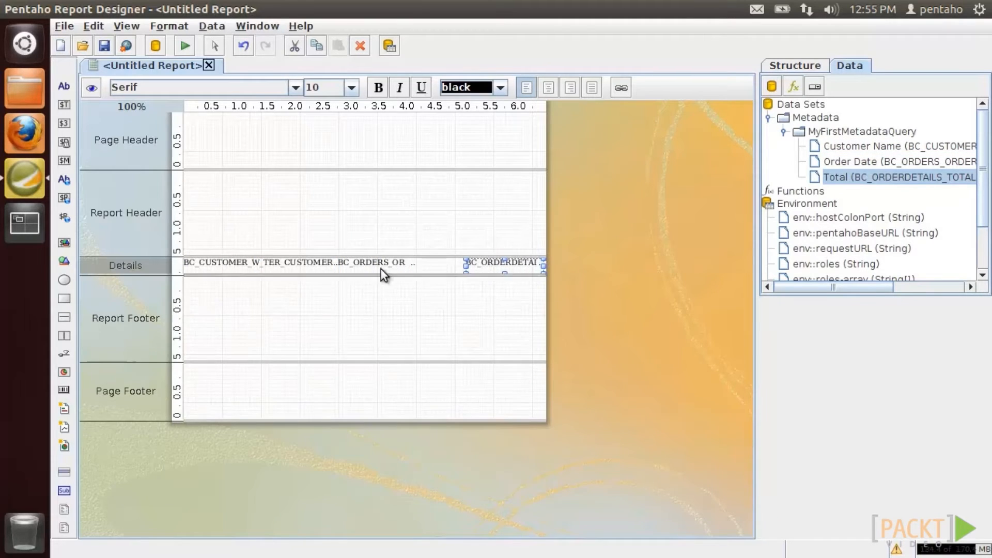
click(91, 87)
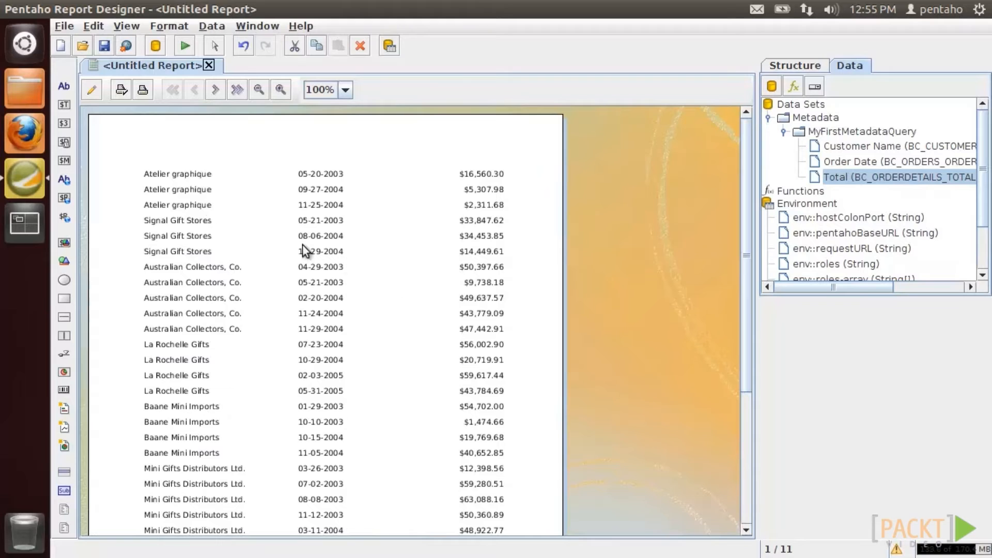
click(62, 45)
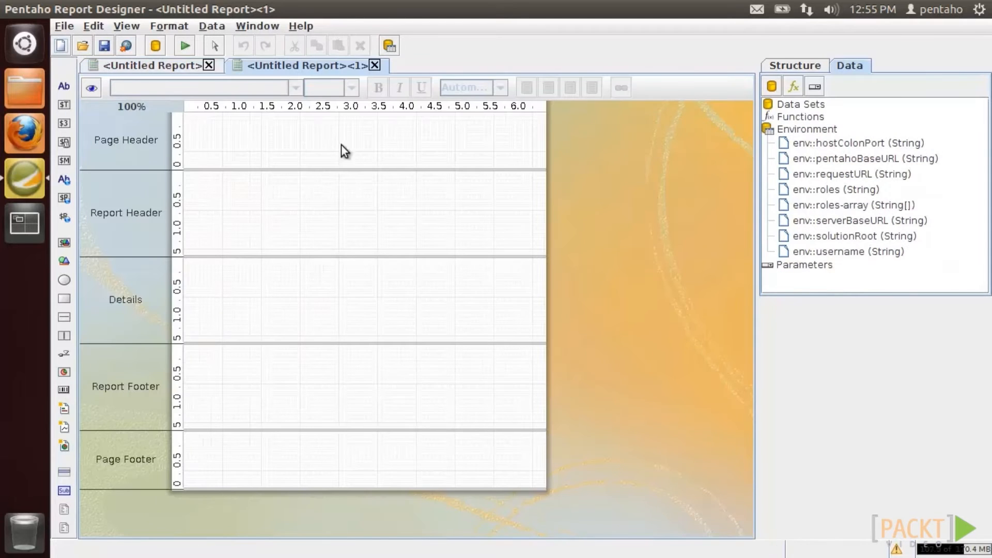
- Add a Pentaho Data Integration data source with a query named MyFirstPDIQUery
right_click(811, 104)
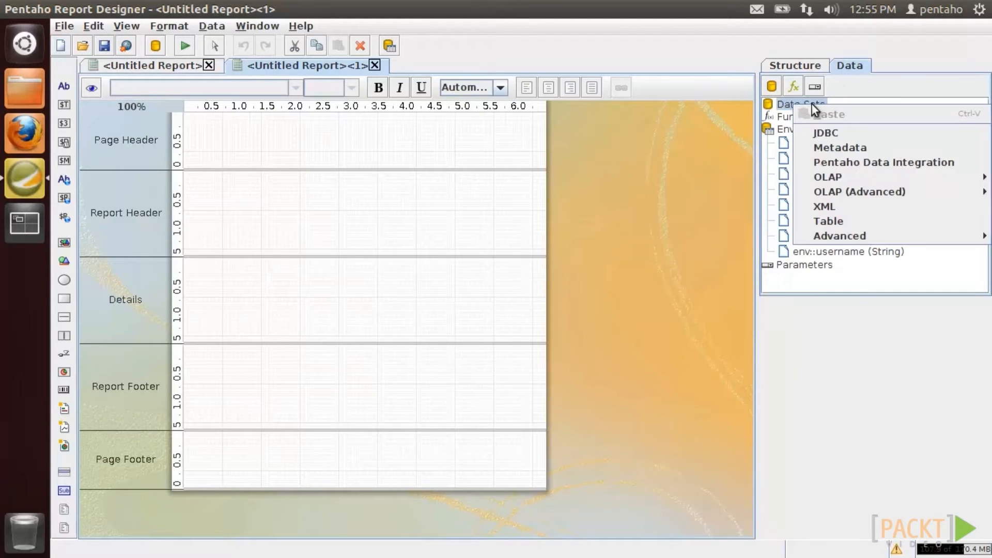
click(812, 161)
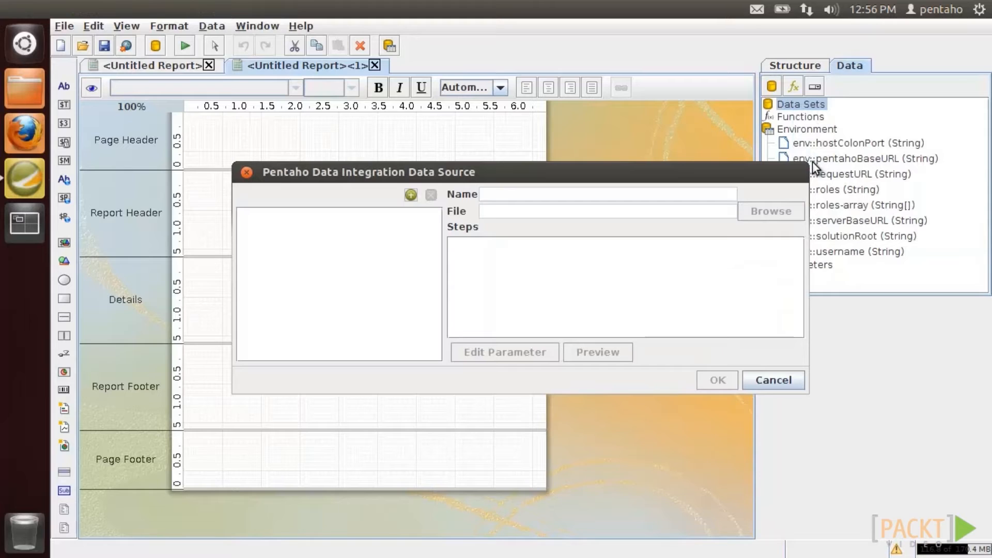
click(412, 195)
drag(532, 194, 447, 194)
text(MyFir)
text(PDIQUery)
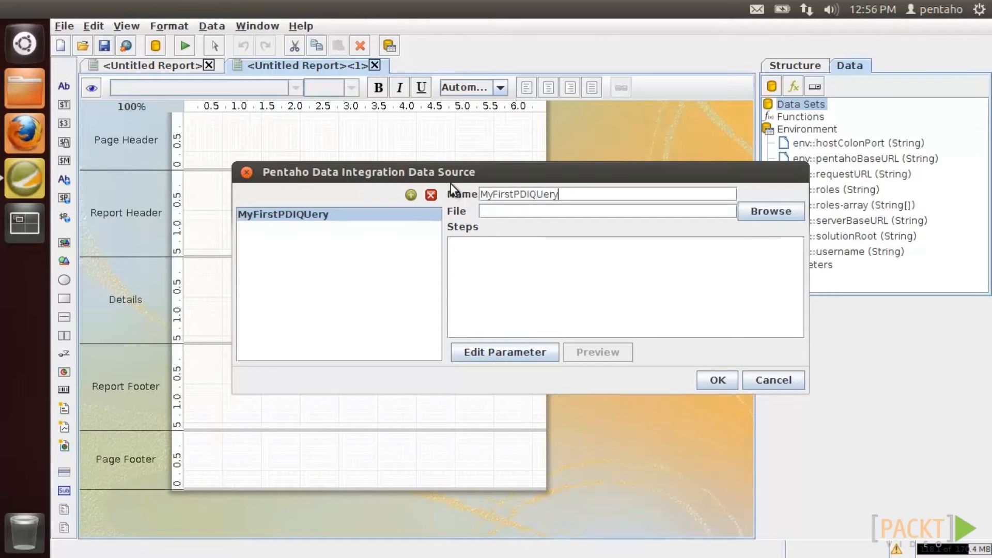
click(491, 212)
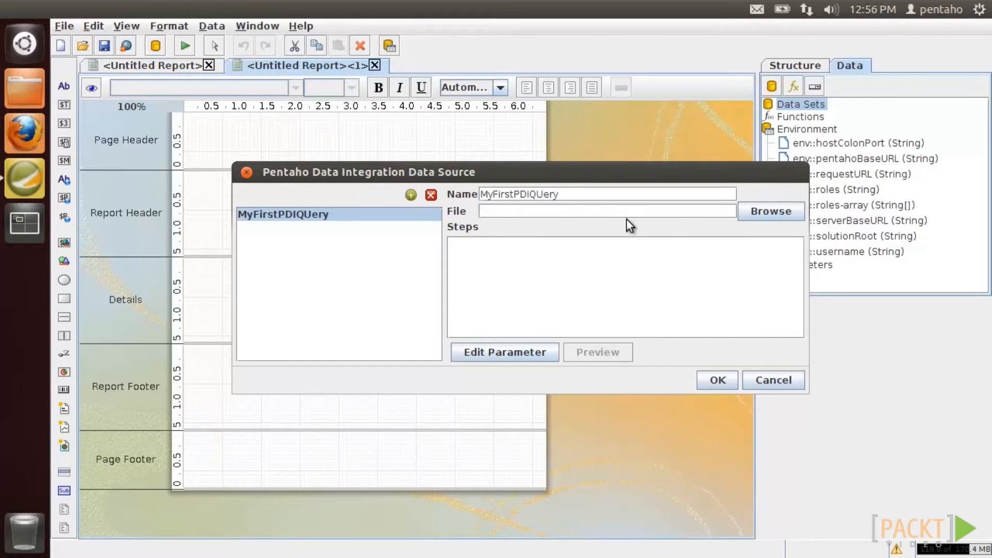
- Point the query at sample.ktr, choose the XML Output step, and preview its rows
click(759, 212)
drag(420, 318, 600, 318)
double_click(534, 209)
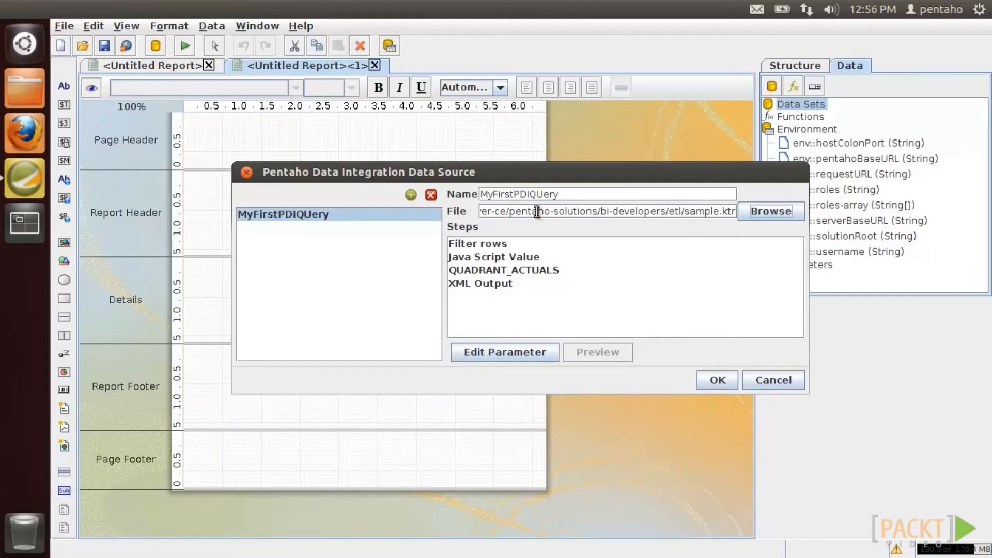
click(516, 288)
click(578, 356)
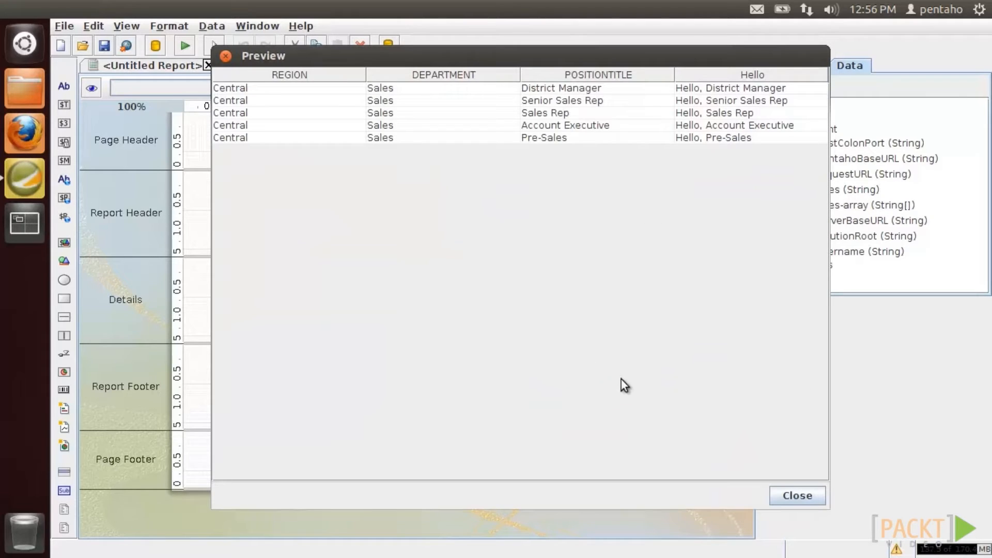
- Confirm the PDI source, place REGION, DEPARTMENT and Hello in a one-row Details band, and preview
click(786, 492)
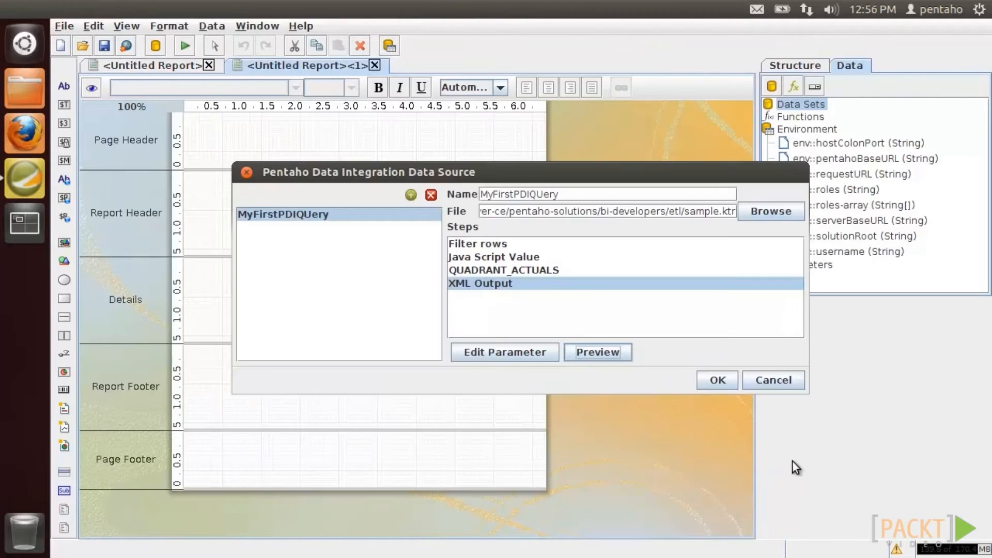
click(717, 380)
drag(828, 149, 228, 264)
drag(873, 161, 310, 268)
drag(855, 192, 476, 266)
drag(259, 342, 270, 274)
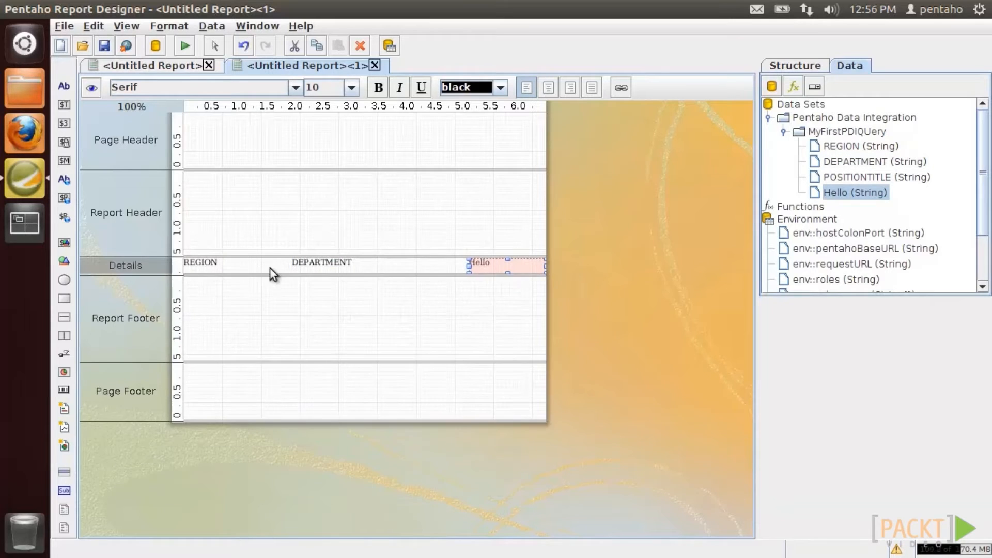
click(91, 88)
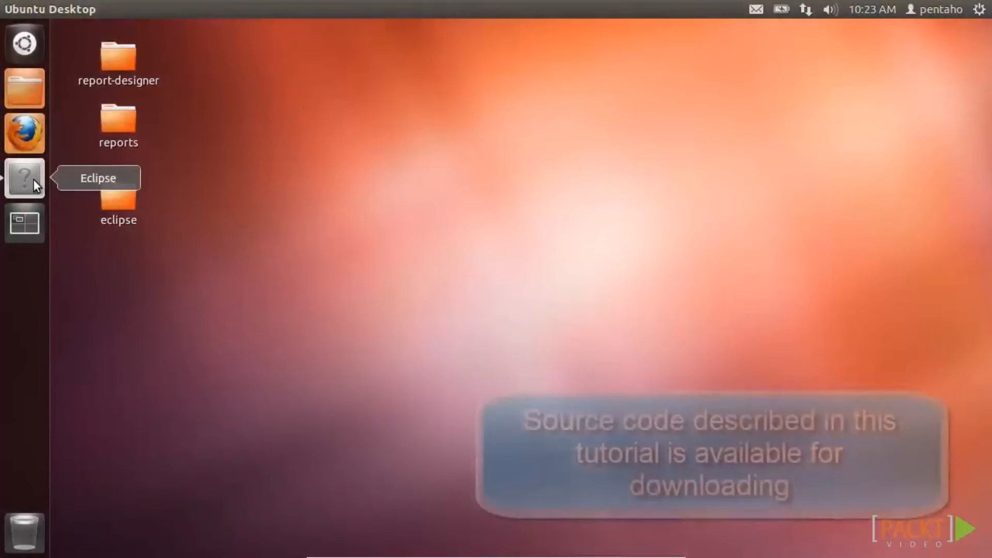
- Run MyFirstDatasourceUsingJava from Eclipse and zoom its Print Preview of Product One to Five quantities
click(33, 179)
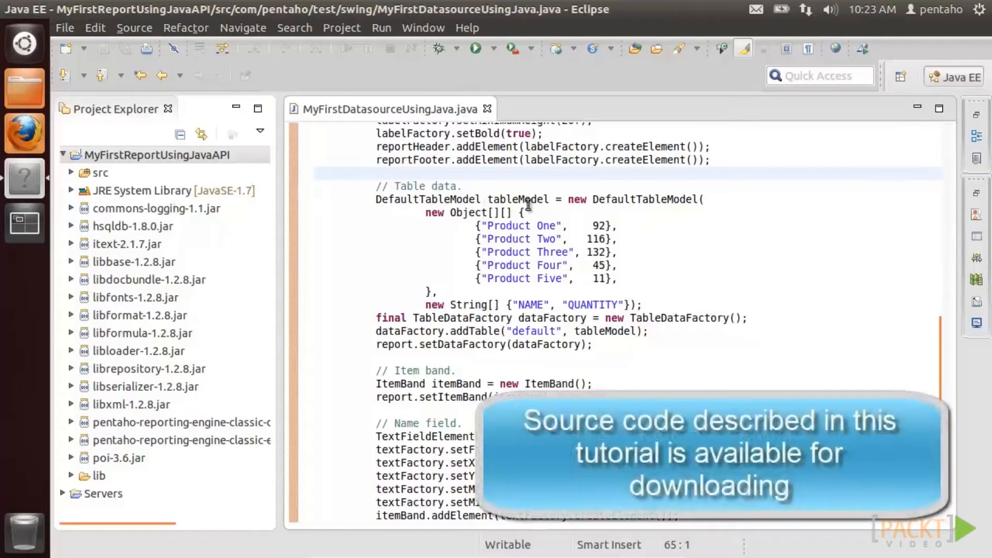
click(475, 48)
drag(240, 51, 792, 446)
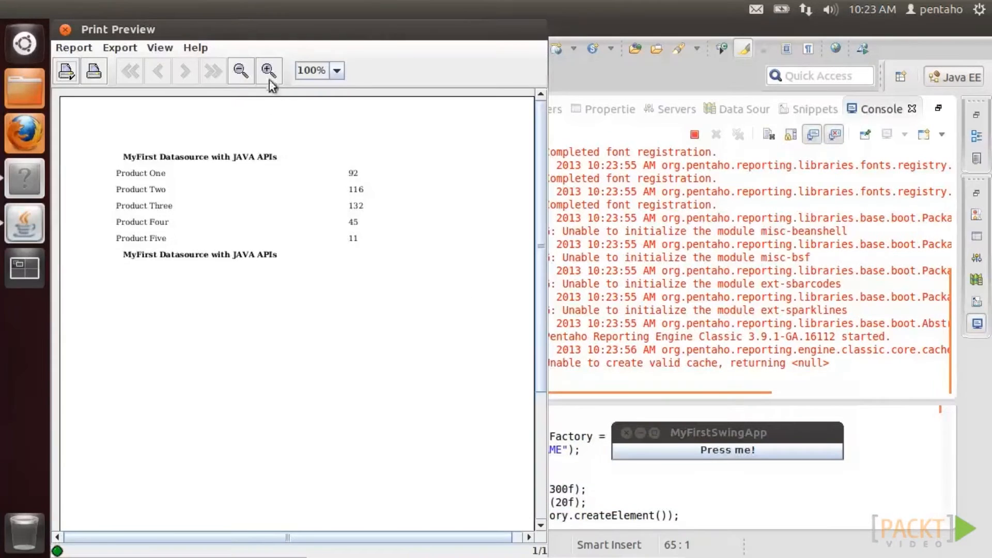
click(268, 72)
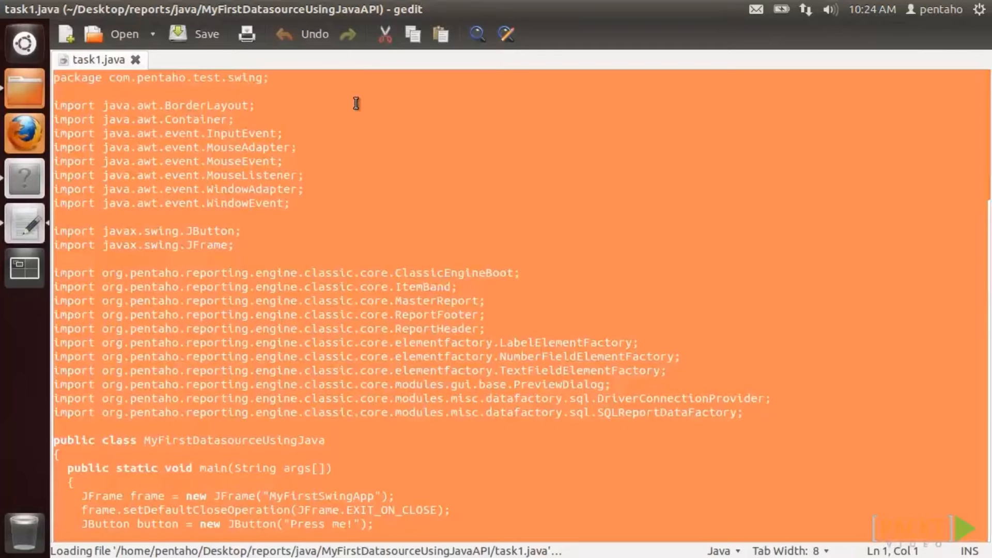
- Replace the Eclipse editor's code with the task1 JDBC code copied from gedit
right_click(356, 104)
click(377, 176)
click(43, 179)
click(339, 200)
key(ctrl+a)
right_click(341, 197)
click(356, 192)
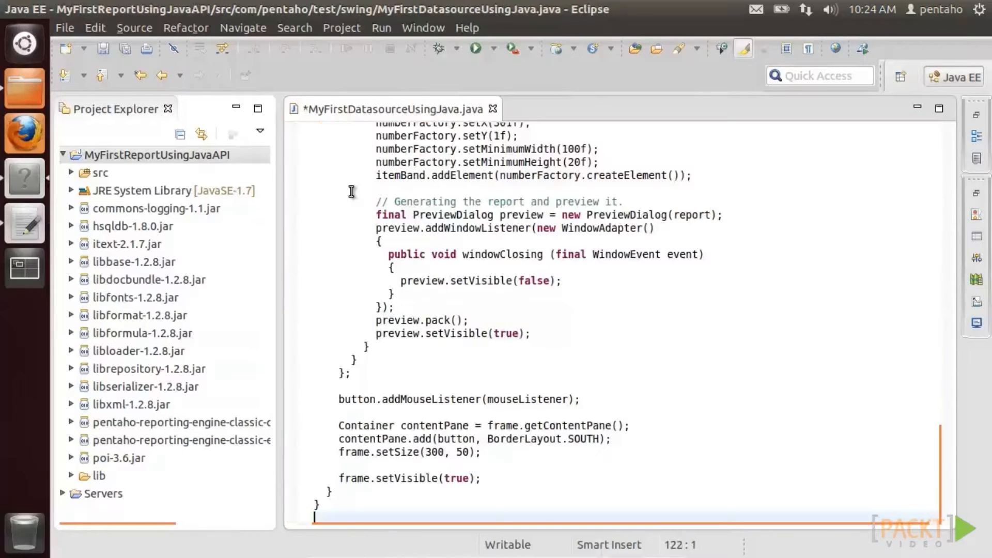
scroll(402, 264, up, 10)
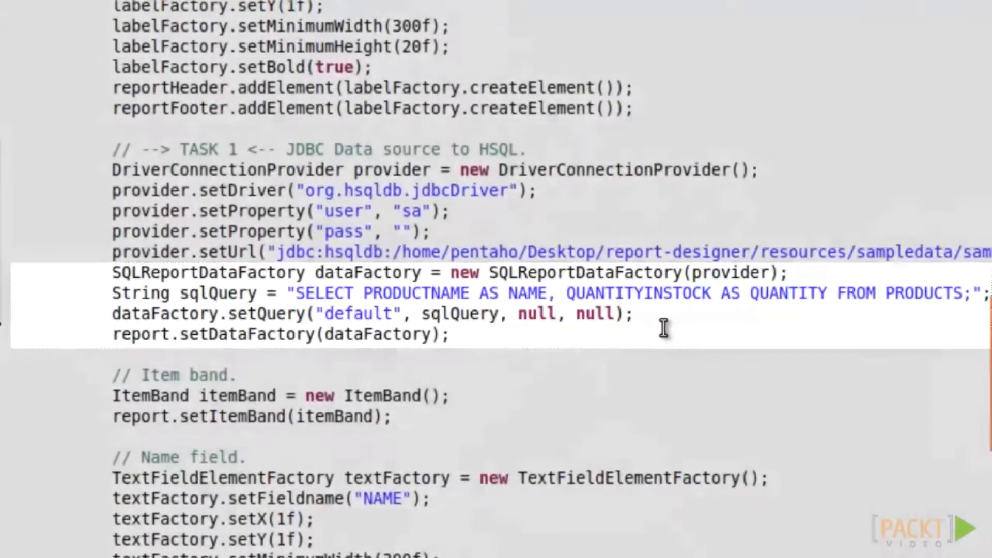
scroll(659, 358, down, 4)
scroll(657, 361, down, 3)
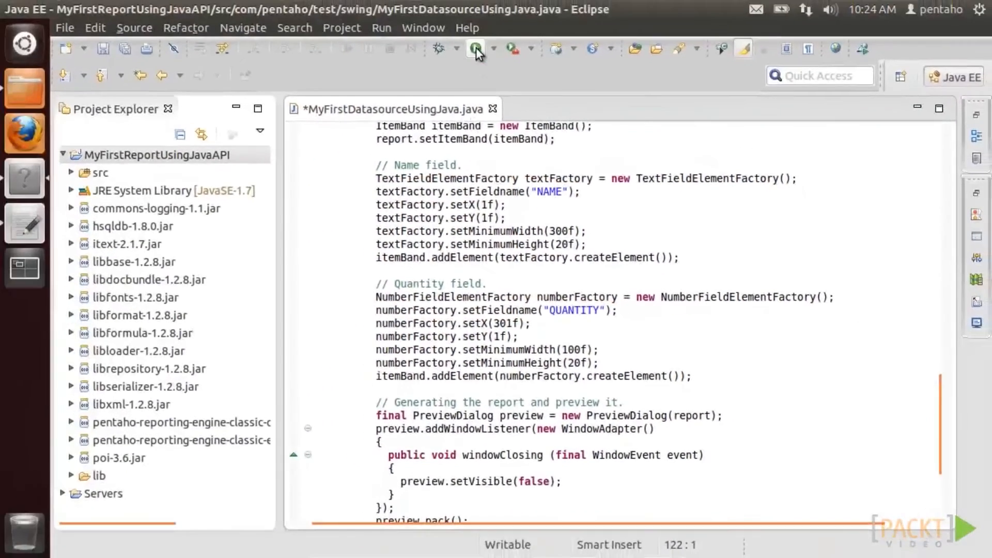
- Save and run the program, view the vehicle-stock report zoomed in, then close it
click(447, 26)
click(568, 316)
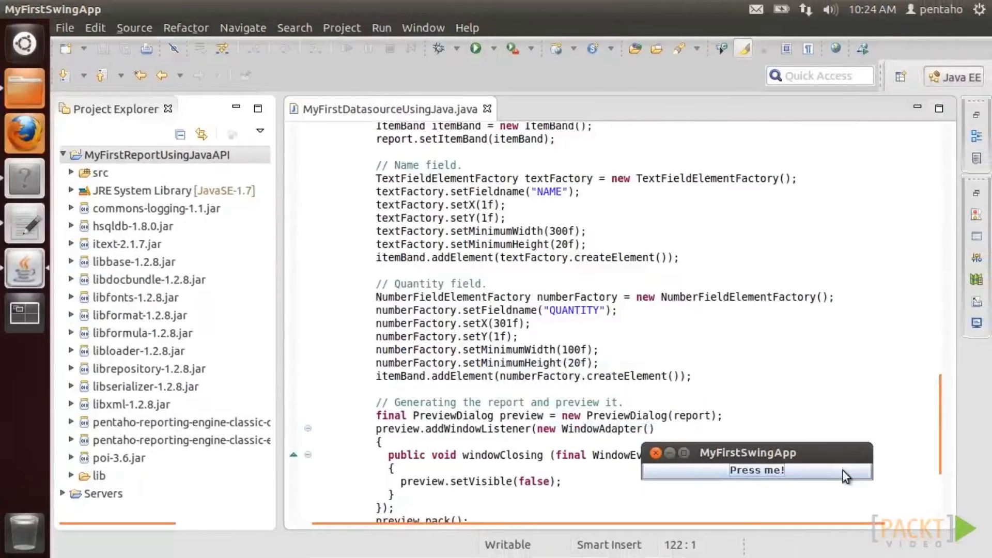
click(844, 476)
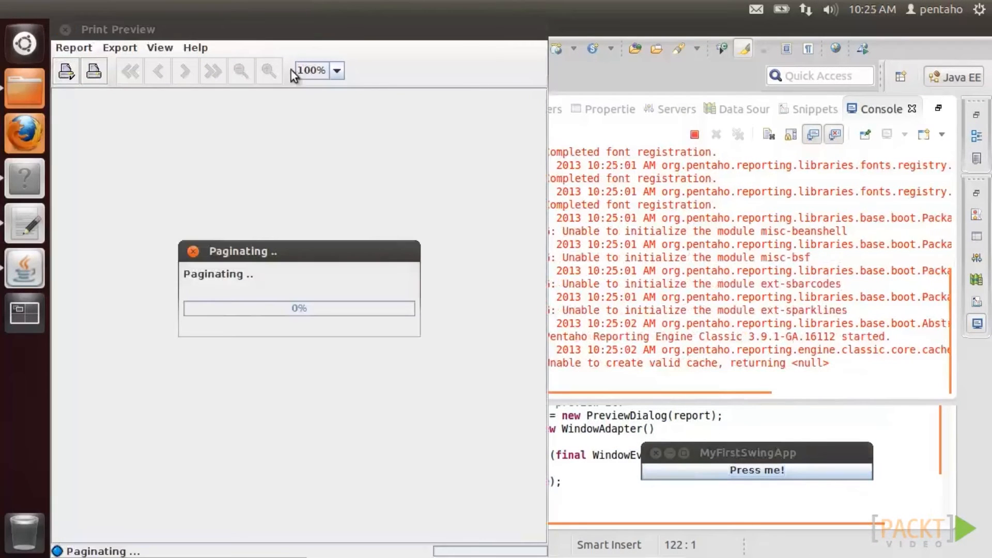
click(270, 73)
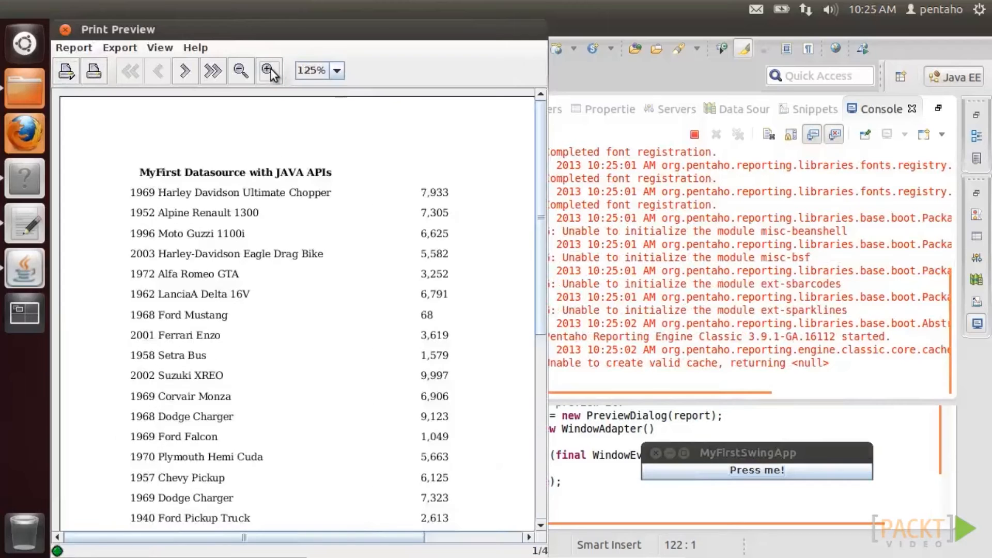
click(655, 453)
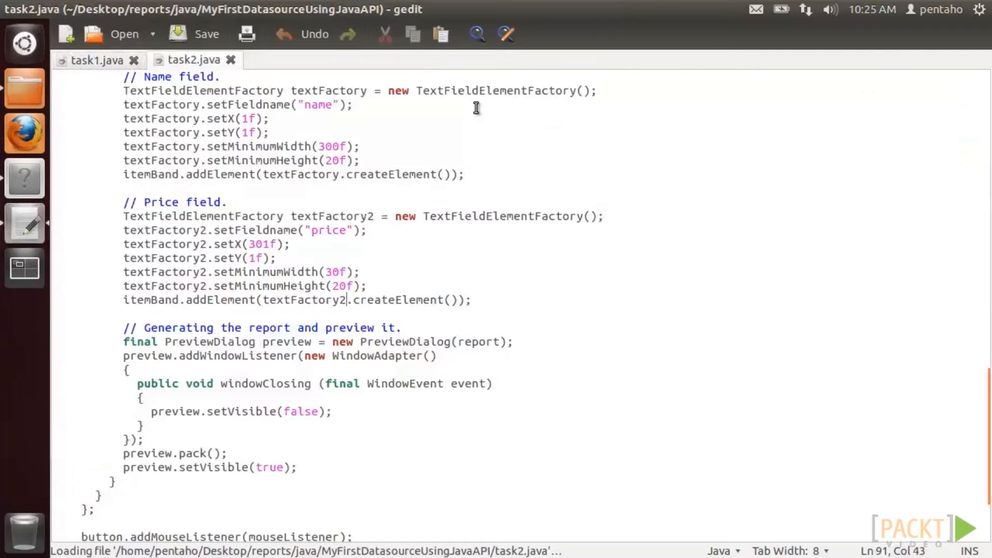
- Replace Eclipse's code with the task2 XPath XML data-source code from gedit, then open the task files folder
key(ctrl+a)
right_click(281, 102)
click(312, 173)
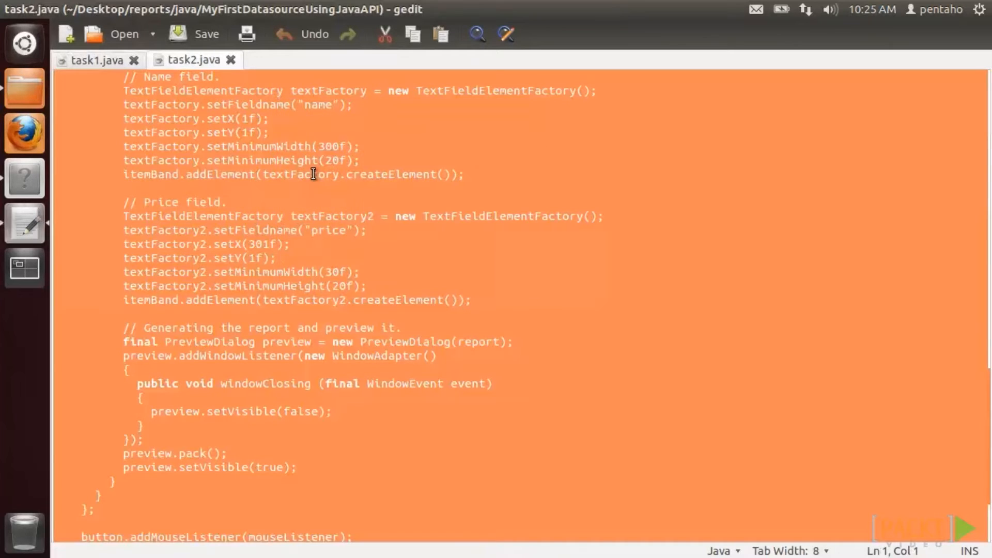
key(alt+Tab)
click(378, 247)
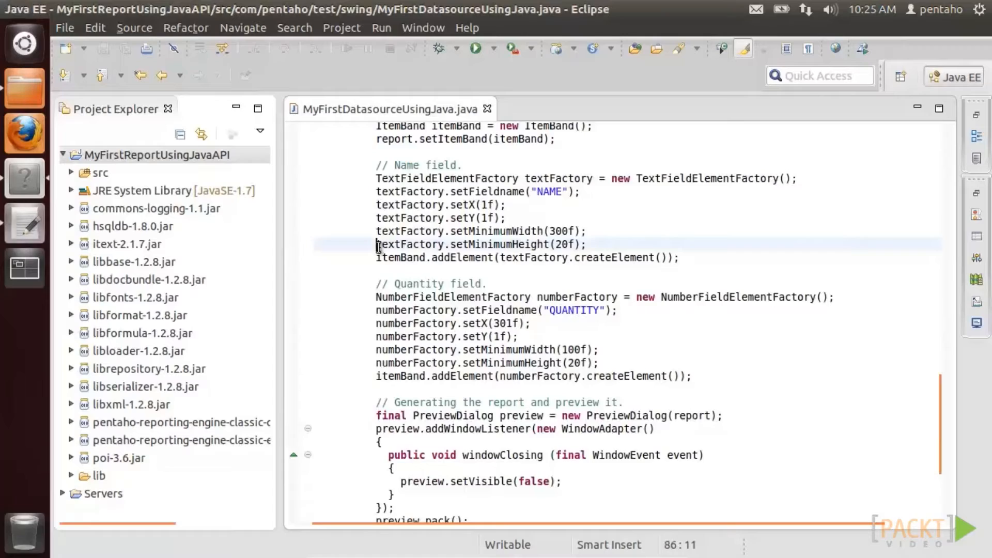
key(ctrl+a)
right_click(378, 247)
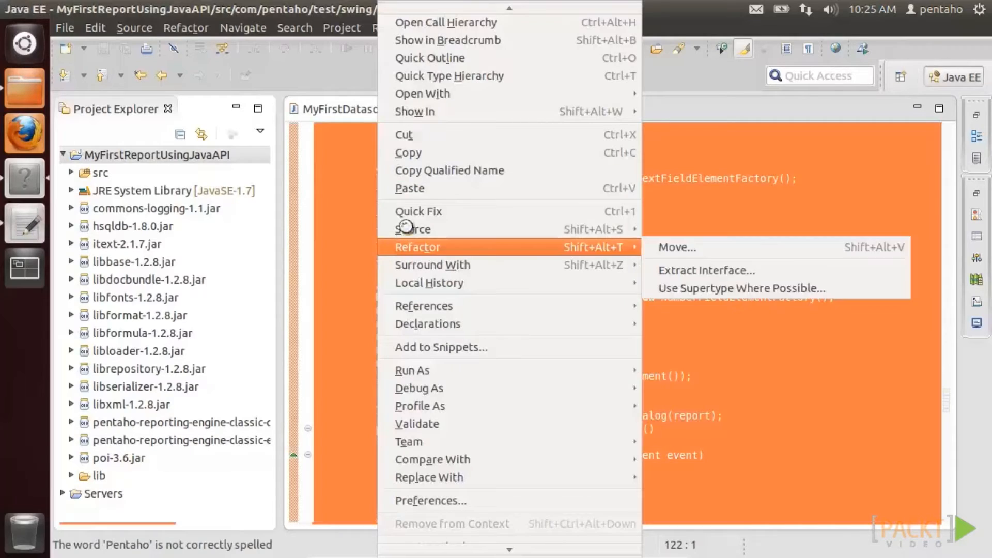
click(410, 188)
scroll(204, 269, up, 9)
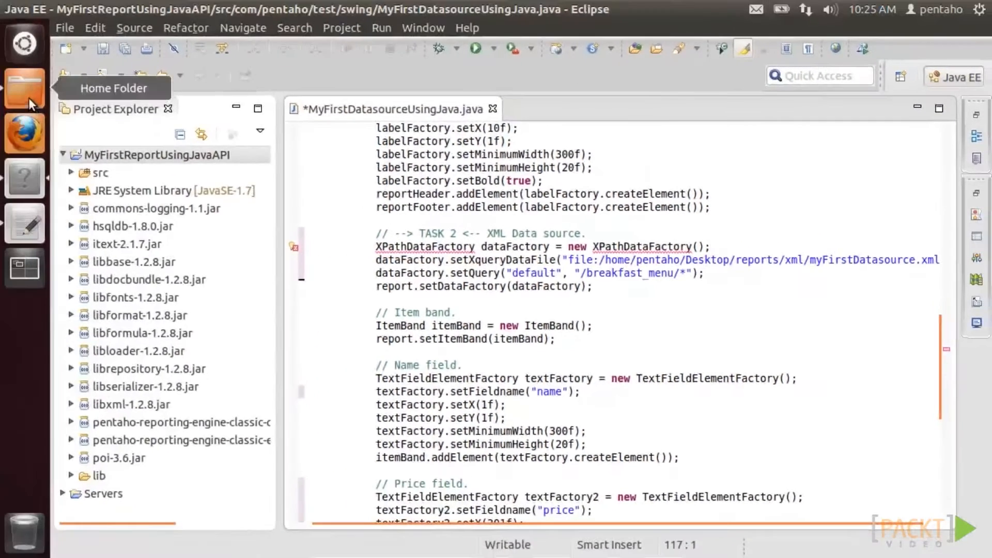
click(24, 89)
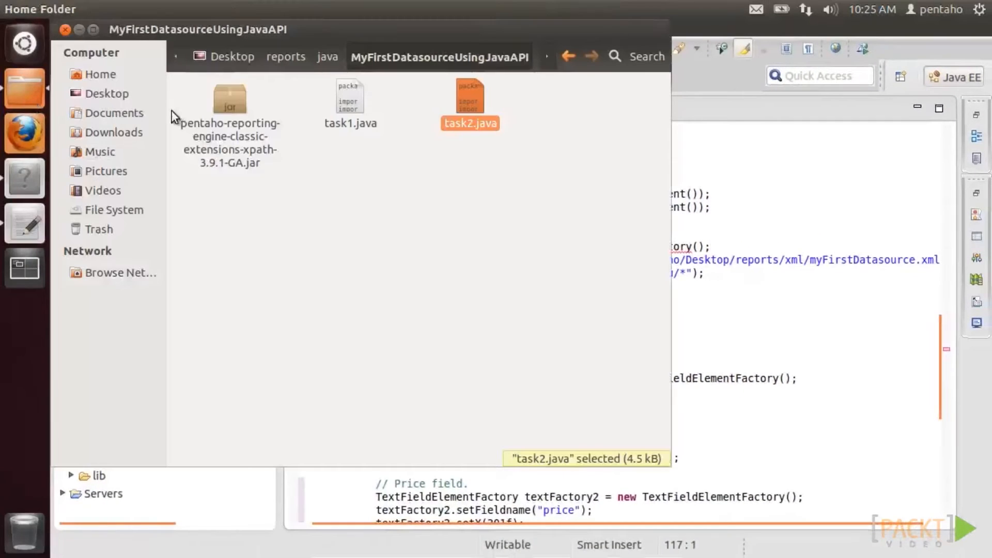
- Copy the xpath extensions jar into the project's lib folder
right_click(222, 103)
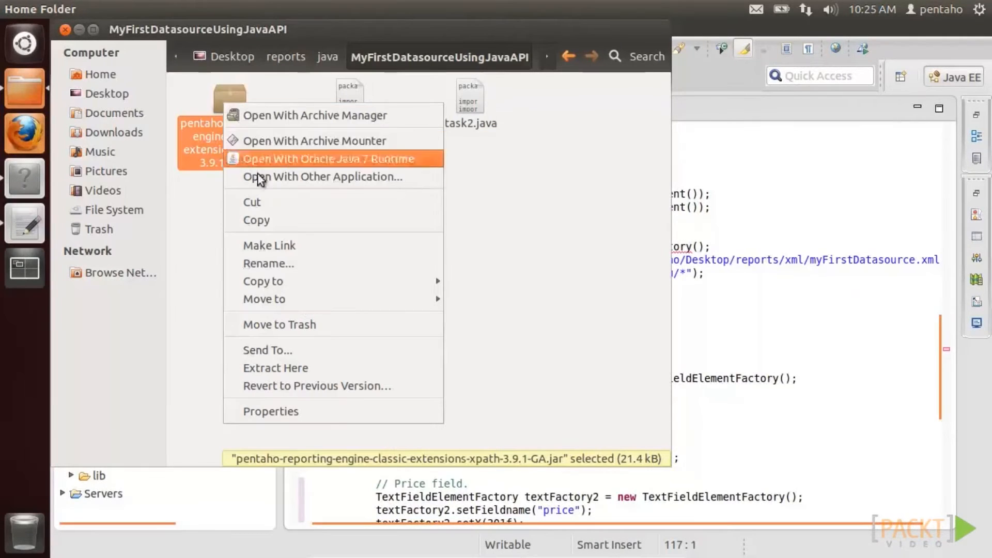
click(264, 218)
click(355, 480)
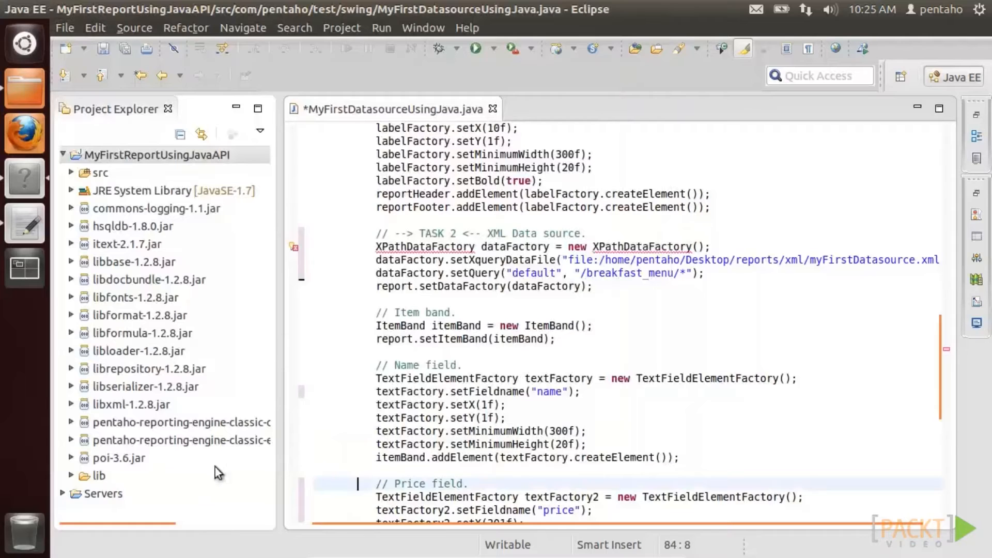
click(99, 476)
click(94, 28)
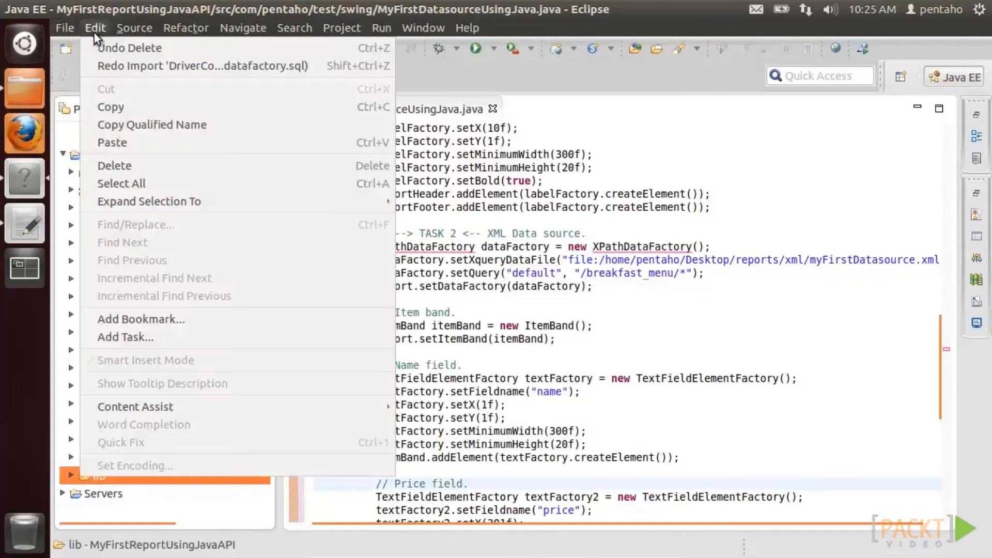
click(109, 140)
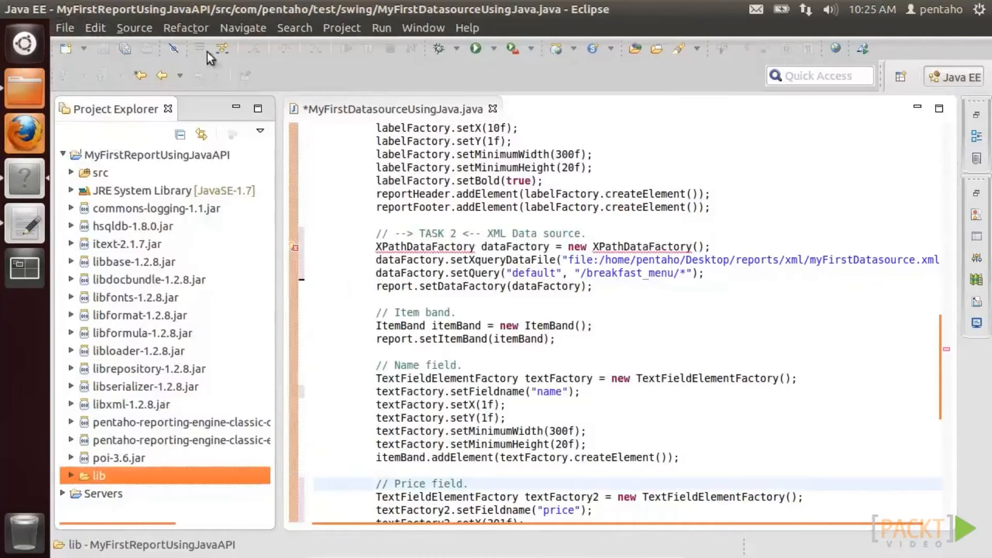
- Add the xpath jar to the Java Build Path and import XPathDataFactory to clear the error
click(341, 28)
click(346, 207)
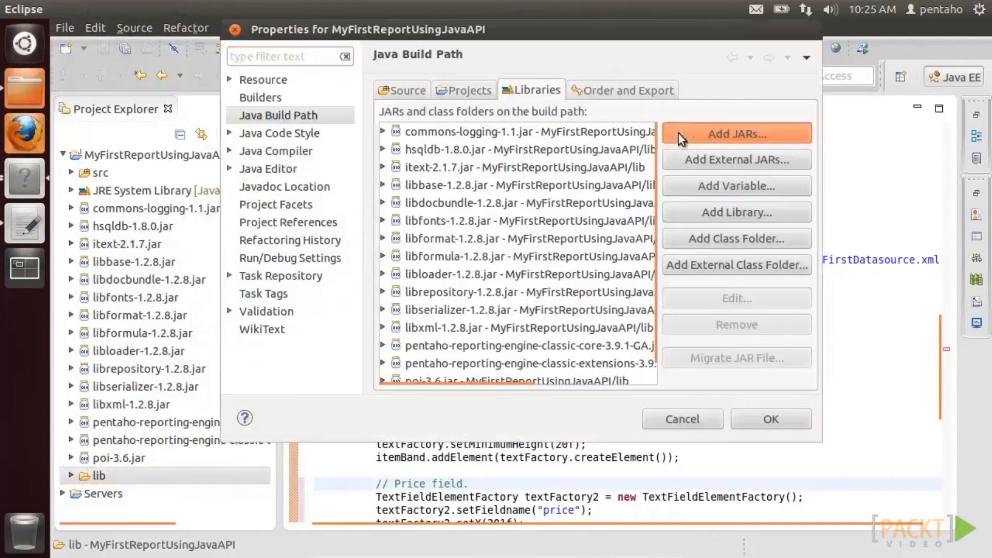
click(671, 133)
click(368, 160)
click(410, 178)
click(644, 394)
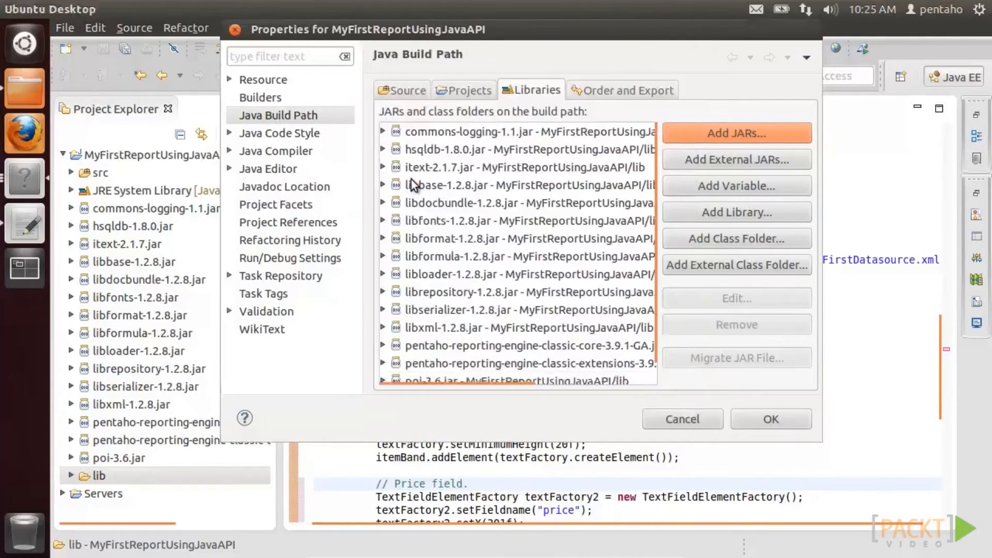
click(745, 416)
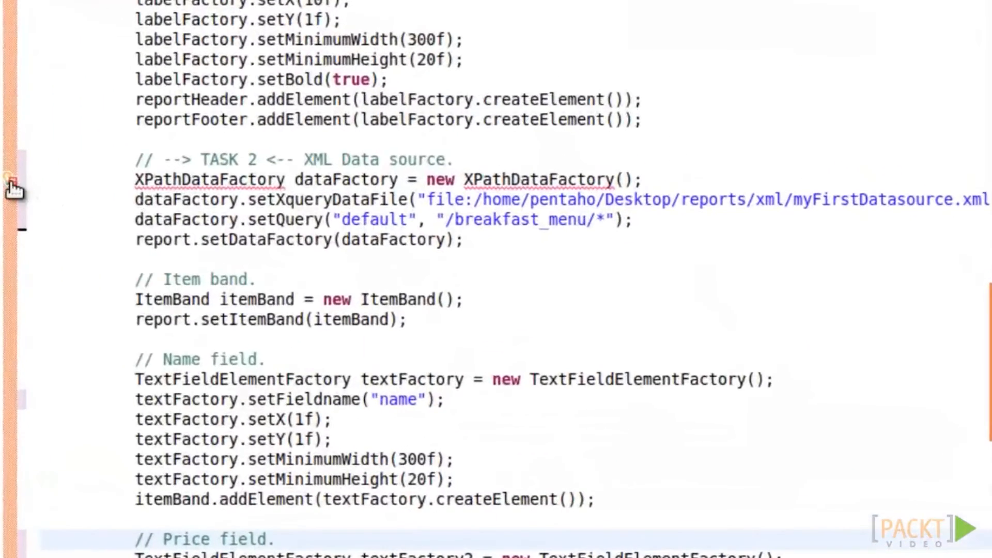
click(276, 243)
click(166, 207)
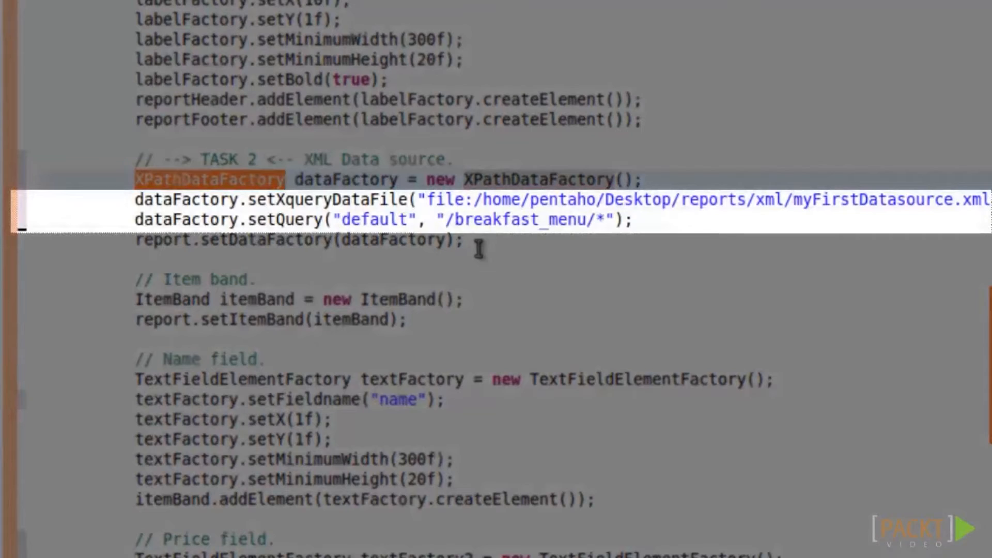
- Save and run the program, generate the breakfast menu report, and view its preview at 125%
scroll(476, 247, down, 3)
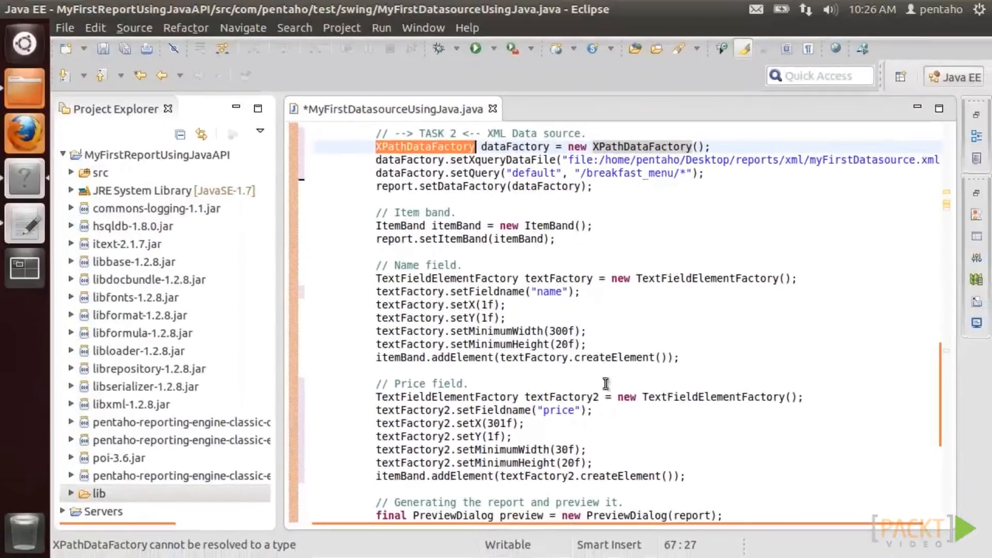
click(475, 48)
click(581, 385)
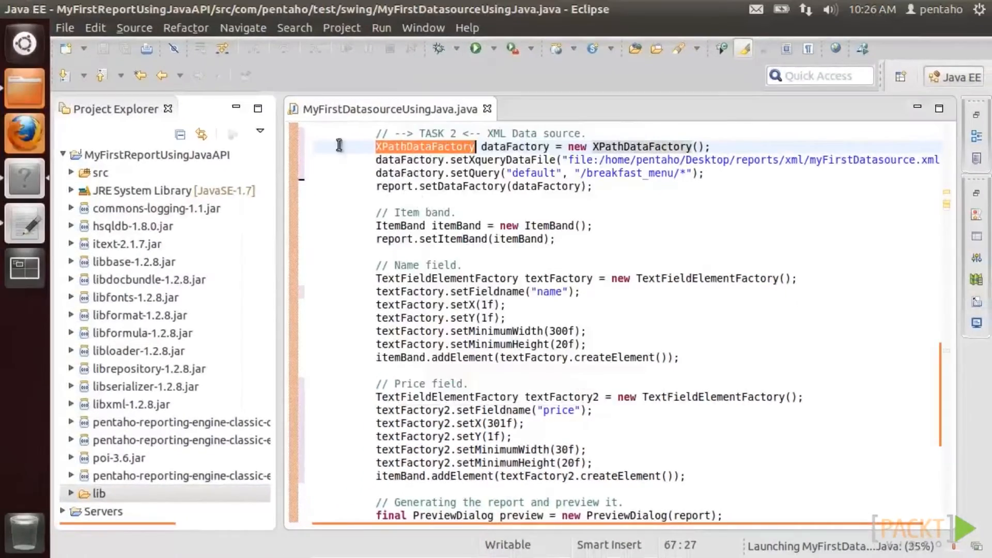
drag(756, 457, 751, 440)
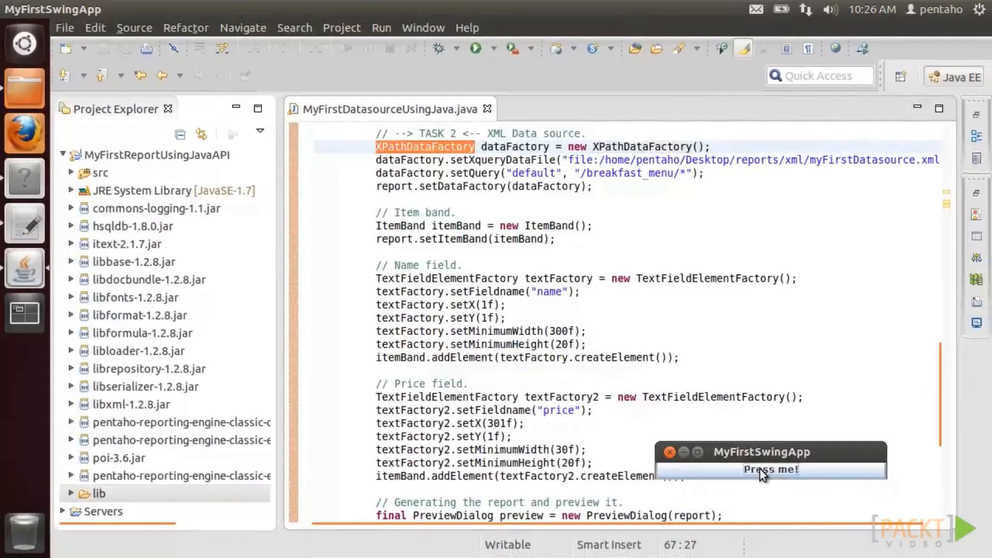
click(759, 468)
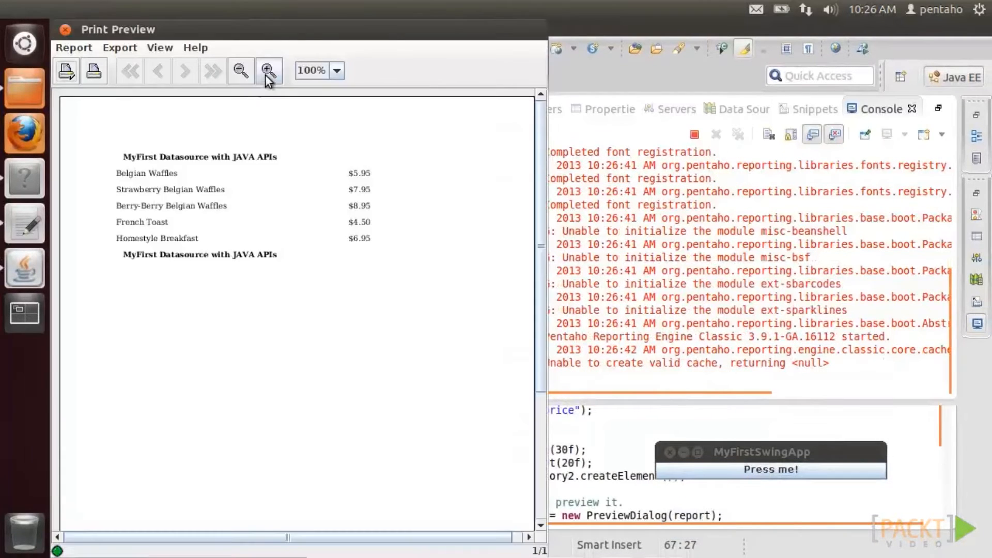
click(267, 72)
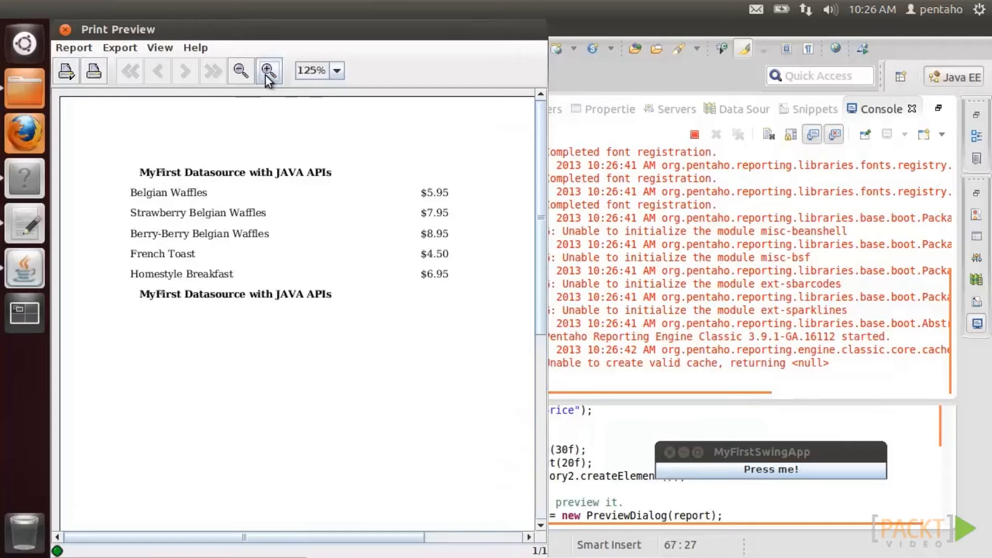
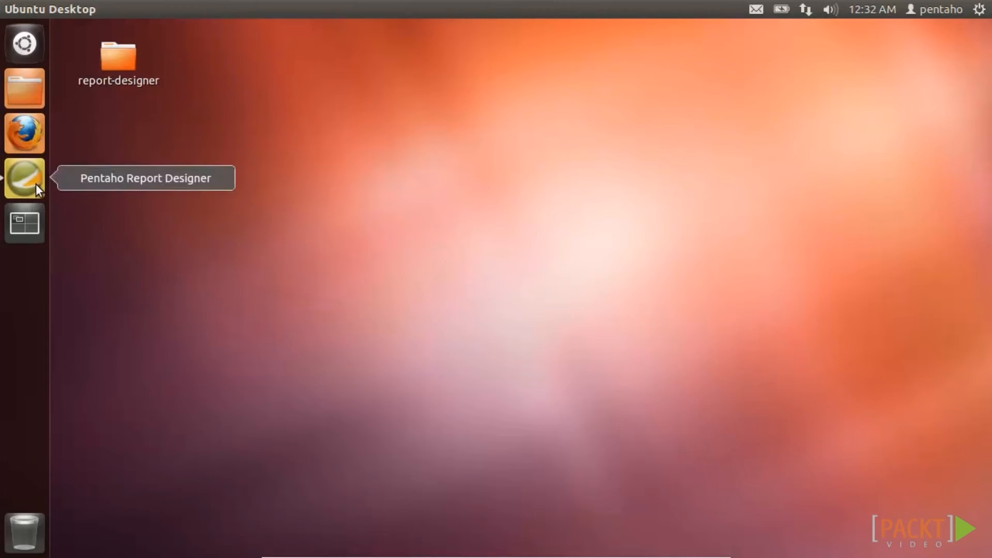
- Launch Pentaho Report Designer and switch the Section 4 - Topic 1 report from preview to design layout
click(34, 181)
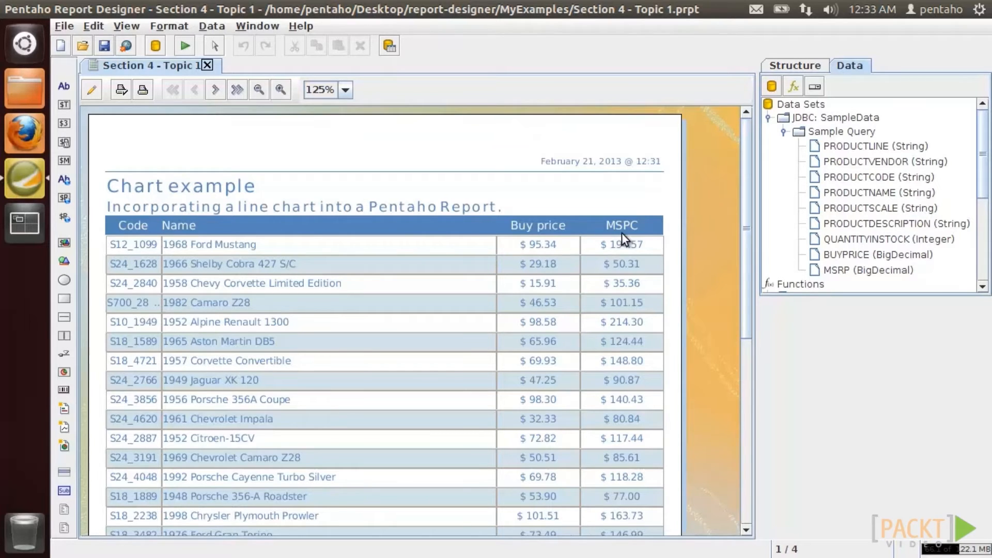
click(92, 91)
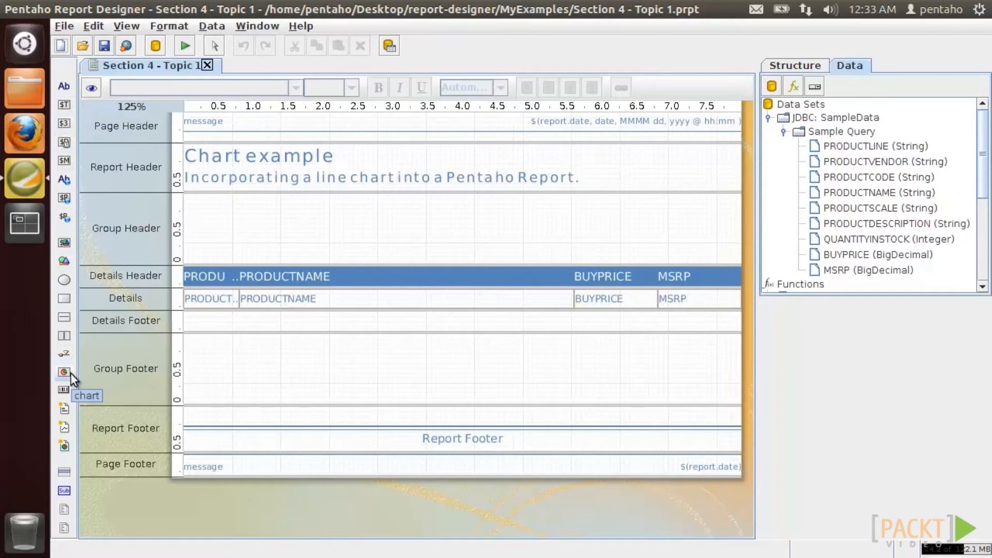
- Place a new chart at the top-left of the Group Header and widen it to the band's right edge
drag(70, 374, 207, 221)
drag(254, 277, 233, 259)
double_click(138, 108)
drag(401, 262, 629, 263)
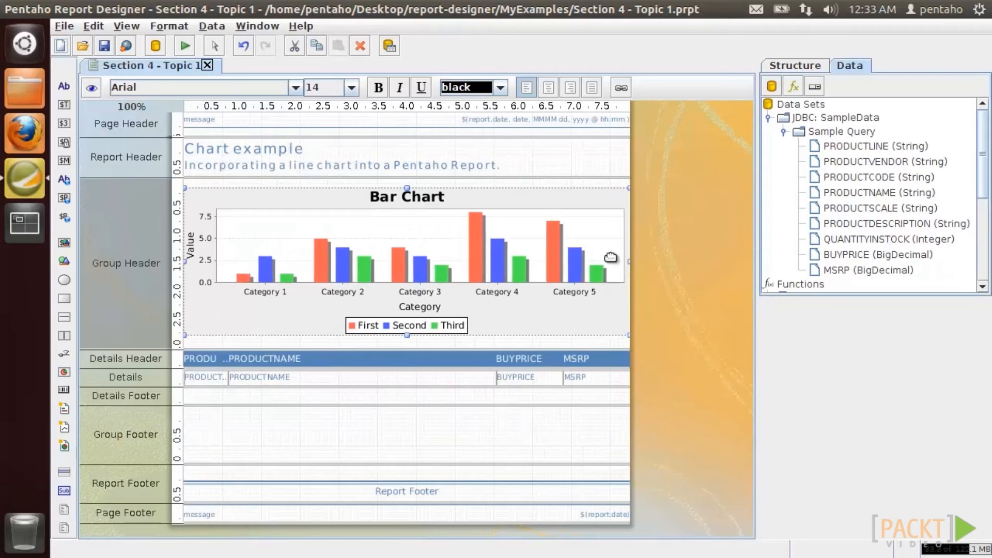
- Make the chart a line chart with PRODUCTLINE as its category column
double_click(569, 256)
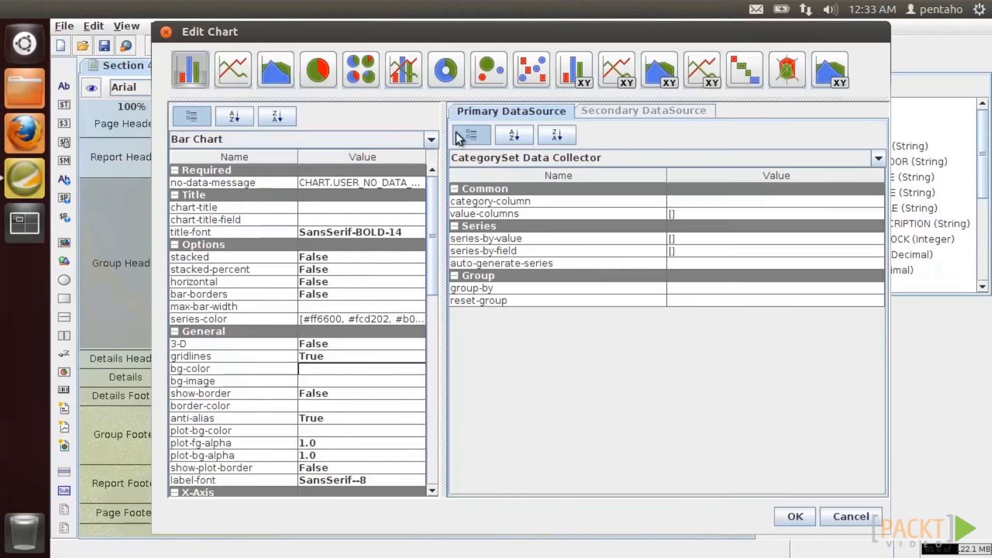
click(239, 78)
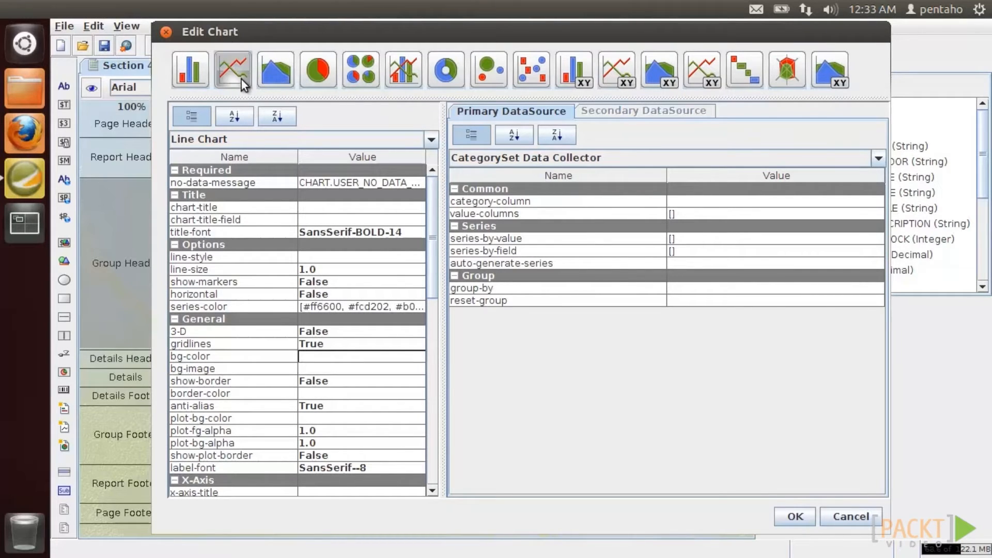
click(873, 189)
click(874, 189)
click(873, 201)
drag(618, 243, 618, 268)
click(579, 265)
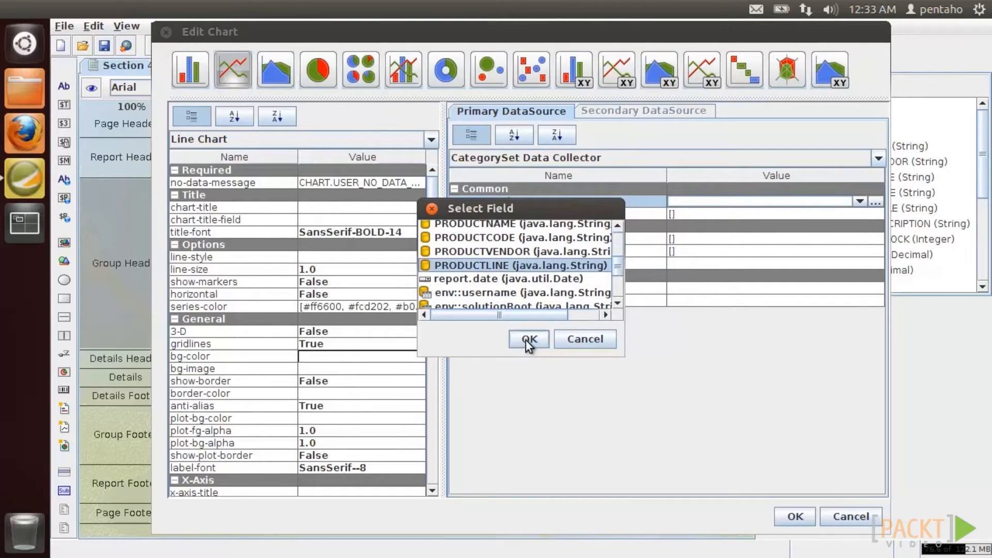
click(529, 339)
- Set BUYPRICE as the value column and 'Buy price' as the series name
click(874, 214)
click(369, 52)
click(308, 89)
click(370, 86)
click(201, 140)
click(308, 409)
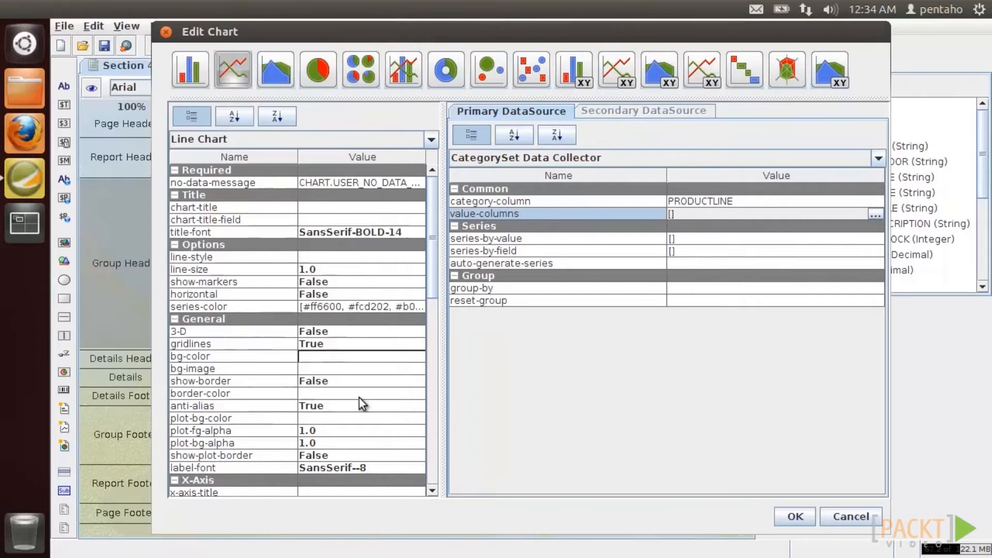
click(707, 238)
click(874, 239)
drag(292, 29, 323, 104)
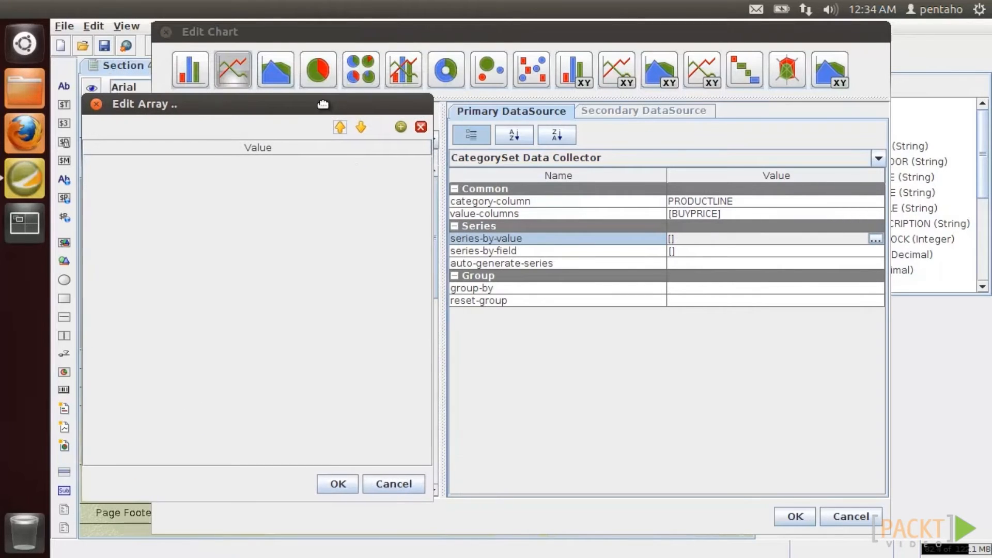
click(400, 126)
text(Buy price)
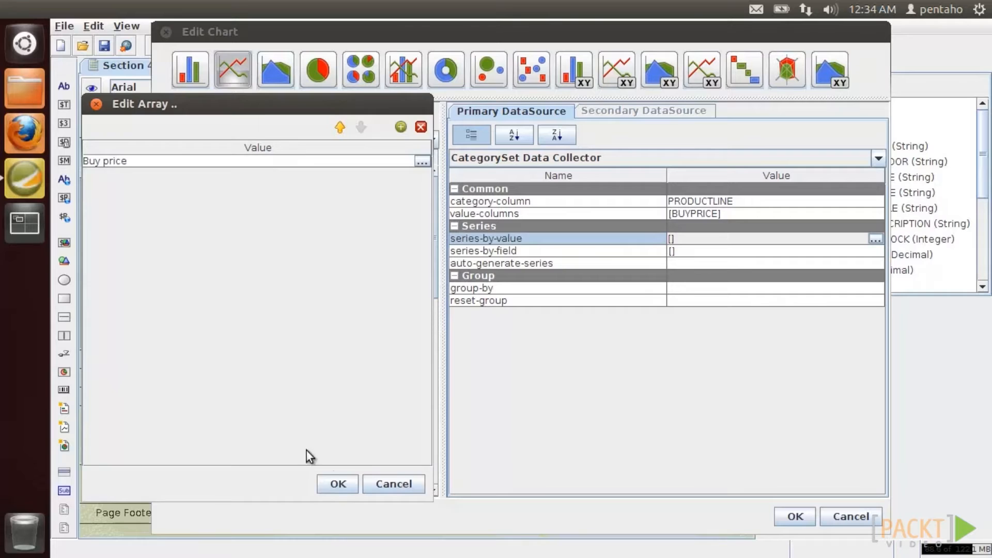
click(338, 484)
- Title the chart 'Price', set legend border to False, apply, and preview the report
click(351, 207)
text(Price)
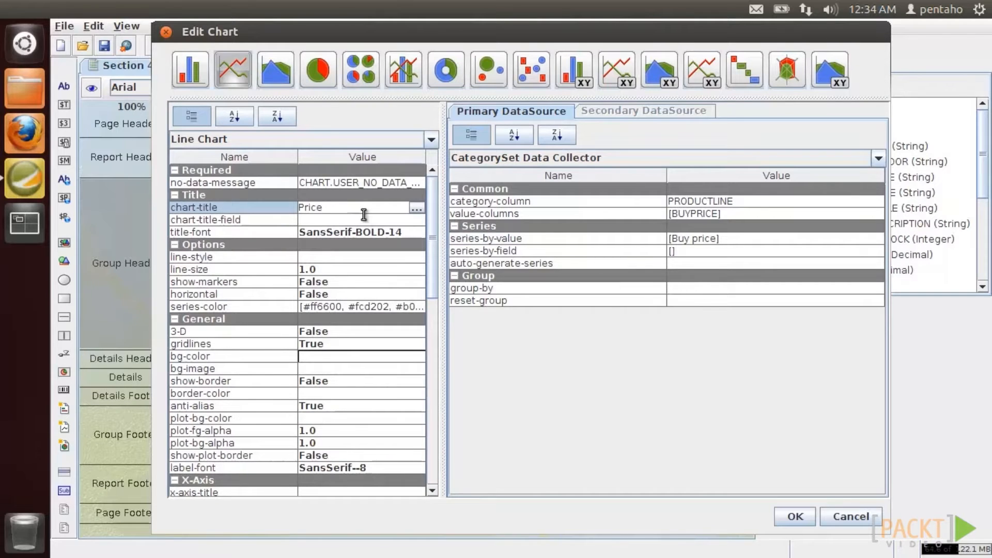
drag(434, 239, 428, 448)
click(418, 429)
click(383, 451)
click(795, 516)
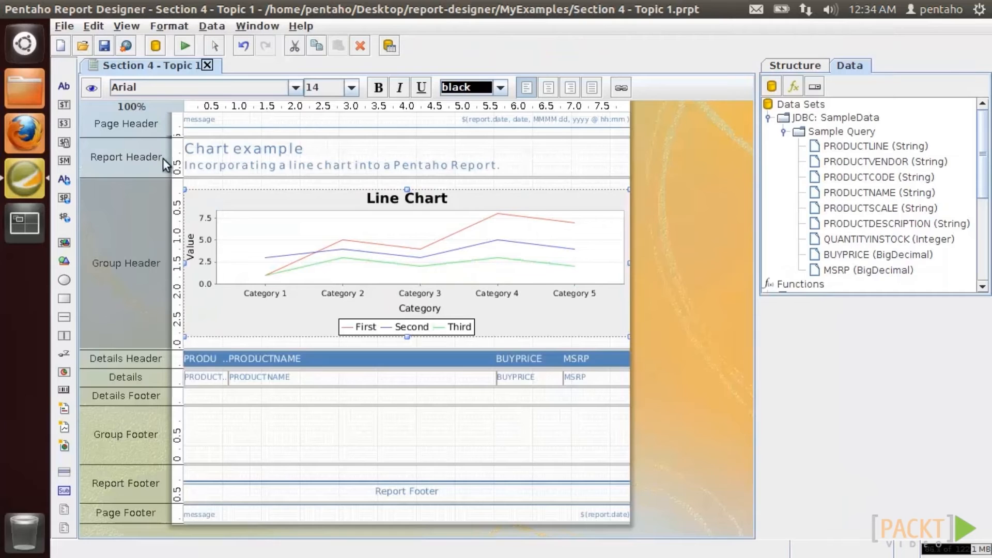
click(91, 87)
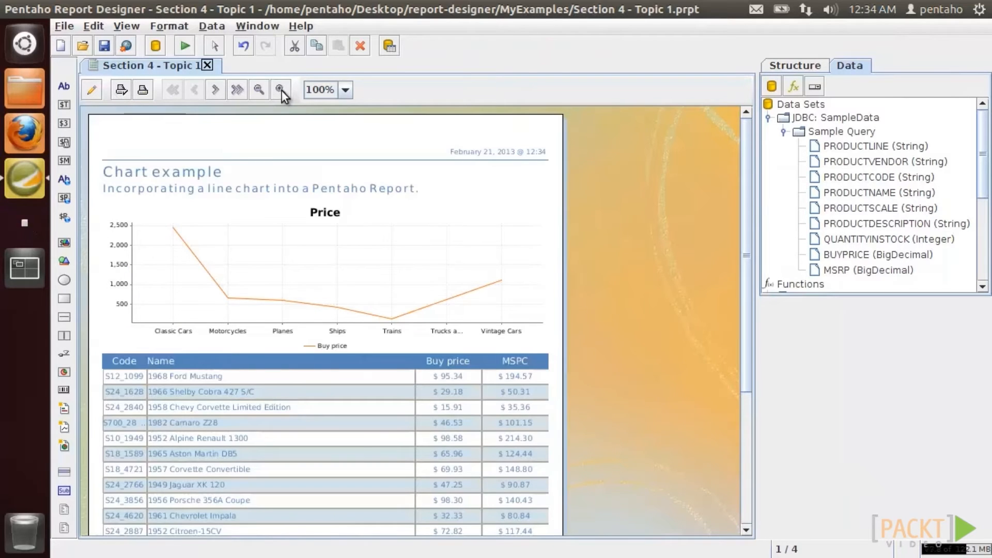
- View the preview at 125%, then add MSRP as a second value column beside BUYPRICE
click(281, 91)
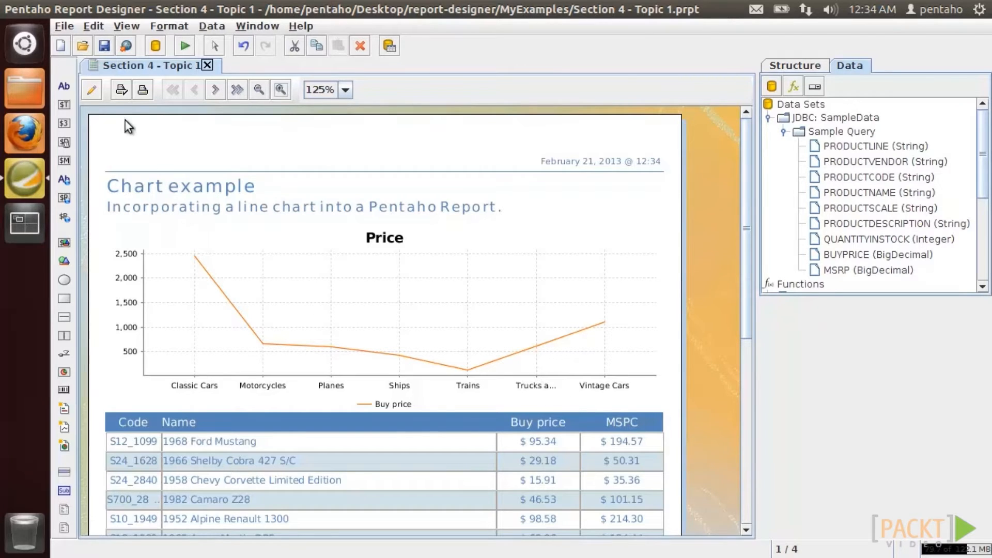
click(91, 89)
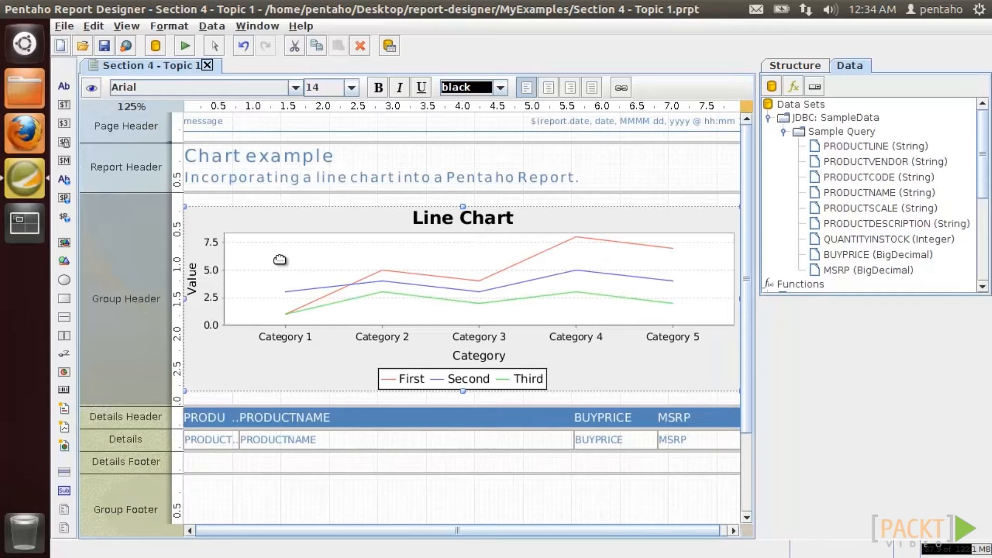
double_click(280, 258)
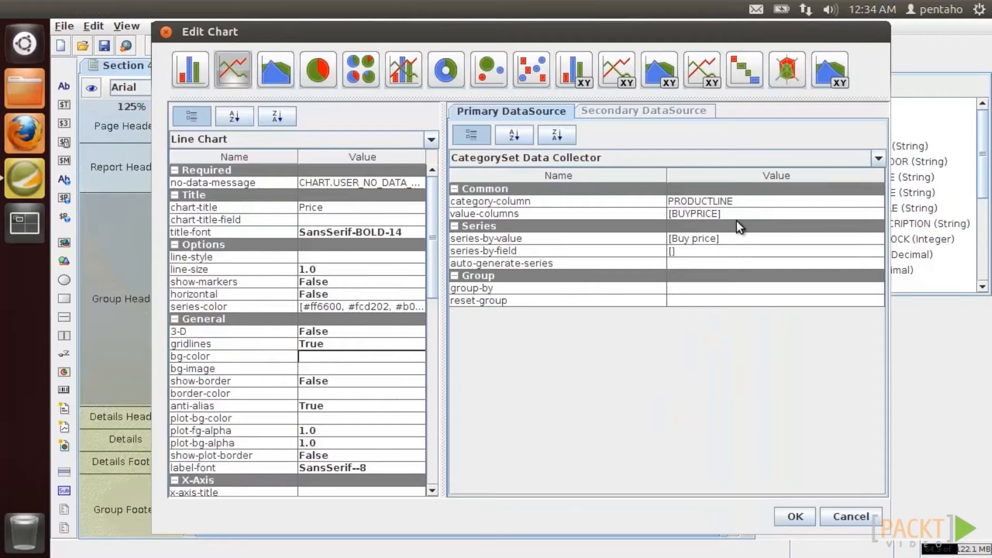
click(827, 213)
click(874, 213)
click(369, 53)
click(140, 93)
click(371, 102)
click(107, 135)
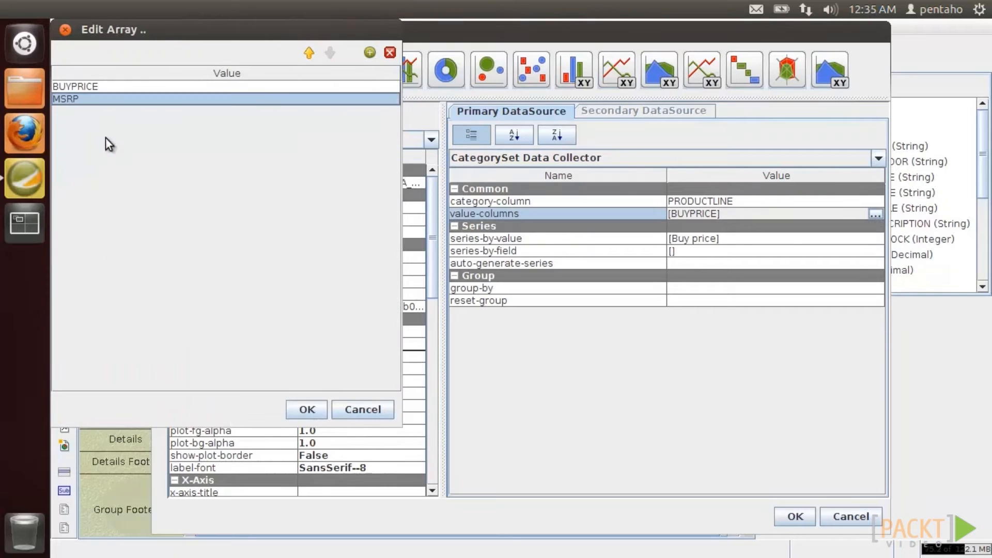
click(310, 409)
- Add 'Retail price' as the second series name after 'Buy price'
click(800, 239)
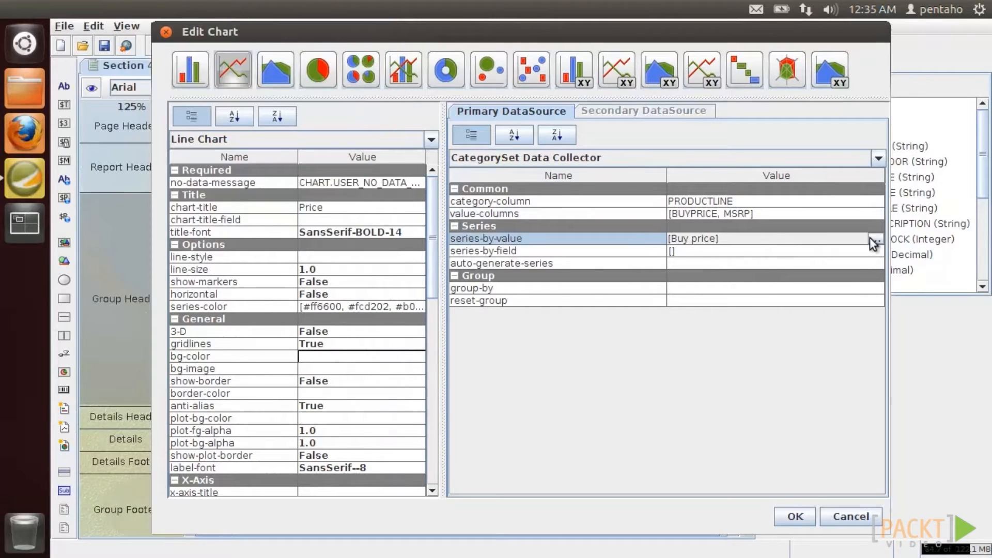
click(875, 239)
click(369, 52)
click(142, 100)
text(Retail price)
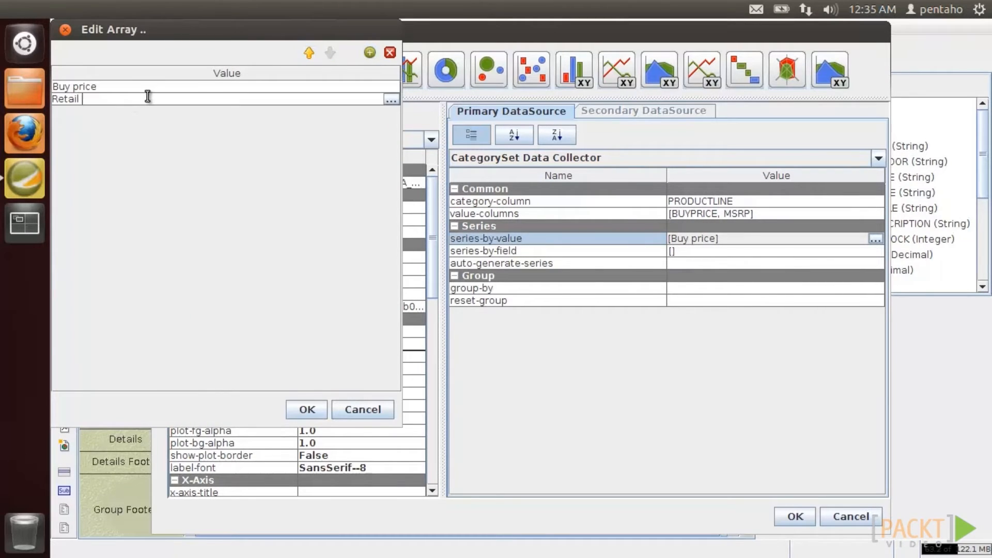
click(306, 409)
- Turn on line markers and preview the chart with both price series
click(415, 282)
click(312, 294)
click(798, 517)
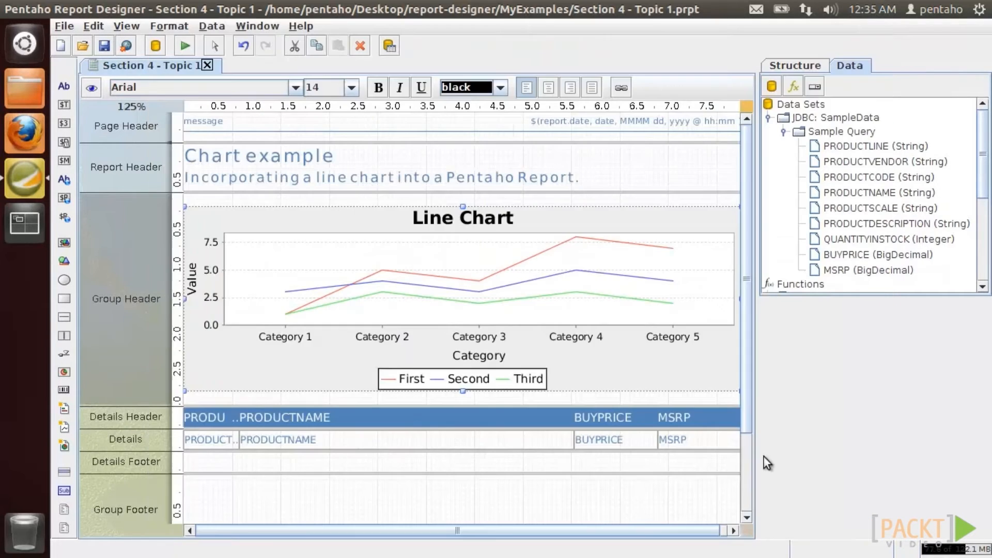
click(91, 88)
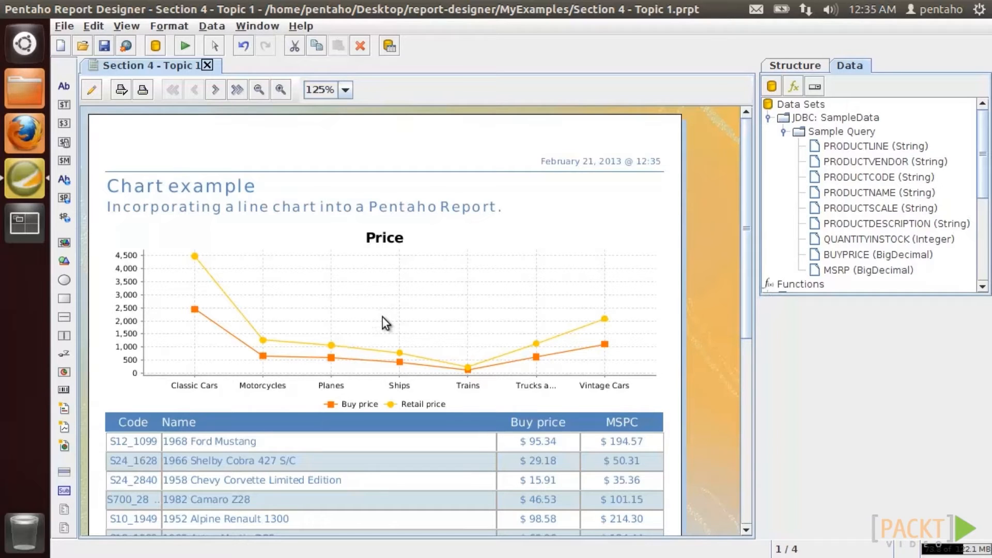
click(91, 89)
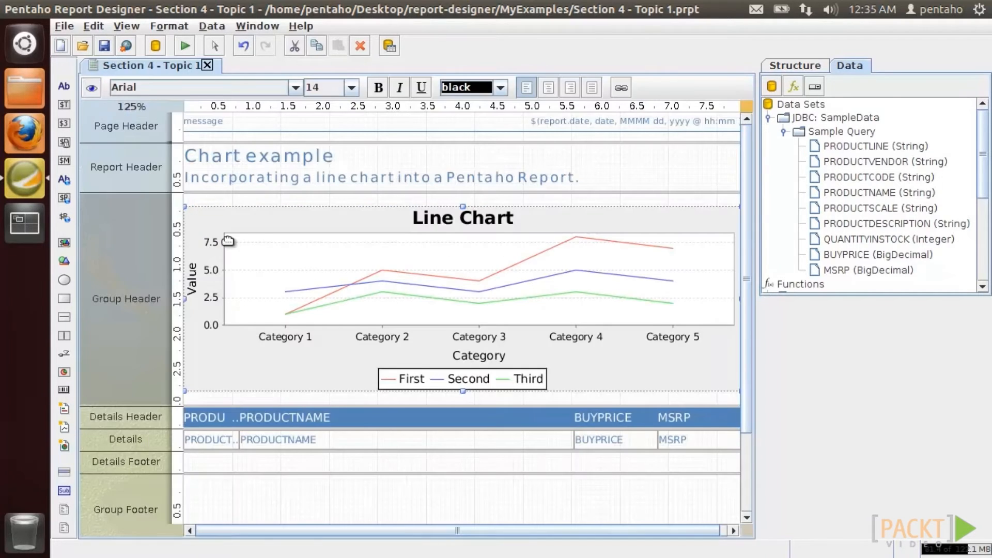
- Set the chart's horizontal option to True and preview the horizontal chart
double_click(258, 242)
click(416, 293)
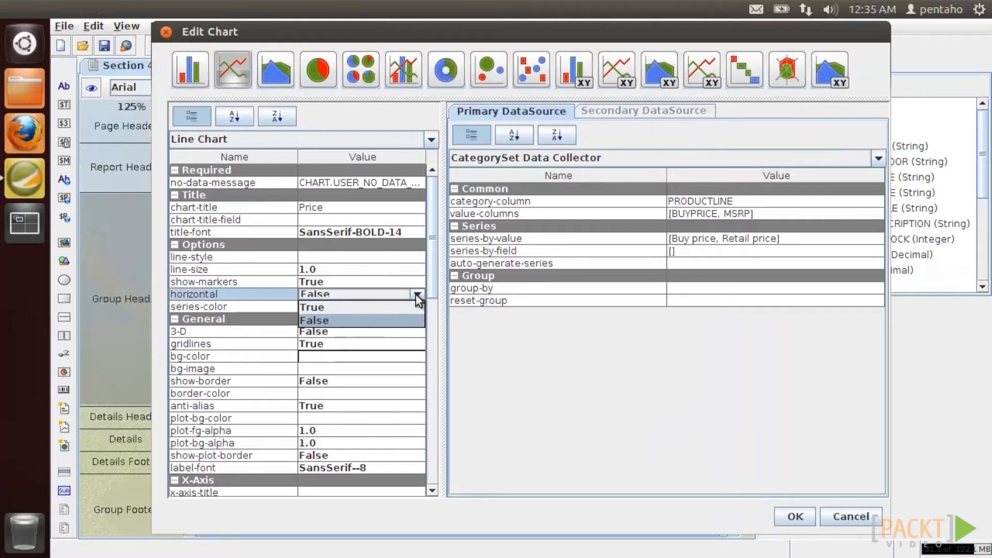
click(402, 307)
click(791, 515)
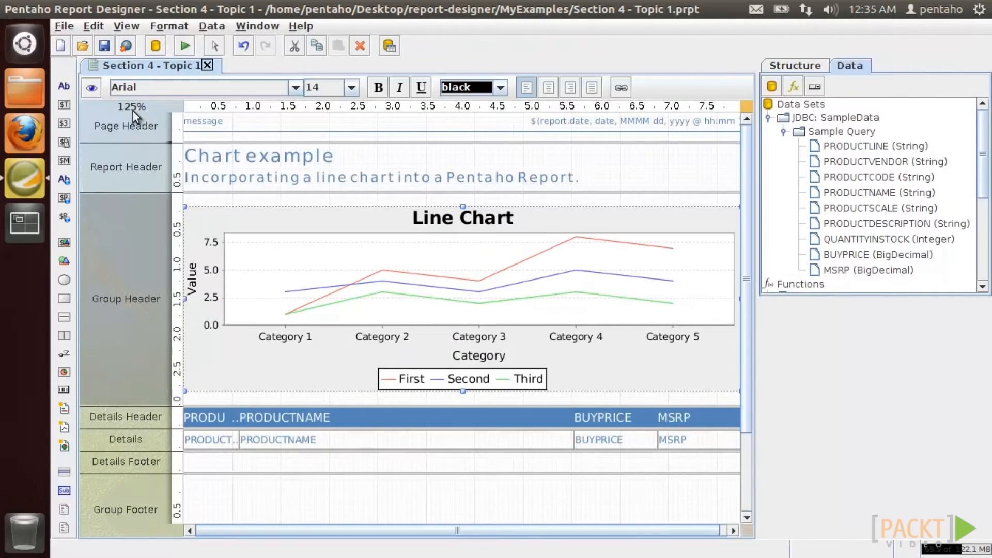
click(91, 88)
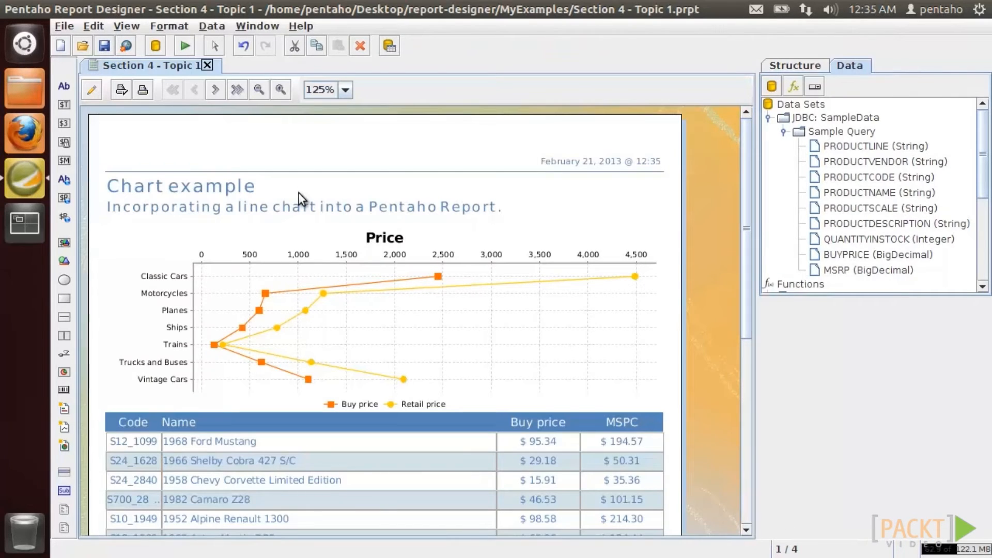
click(93, 91)
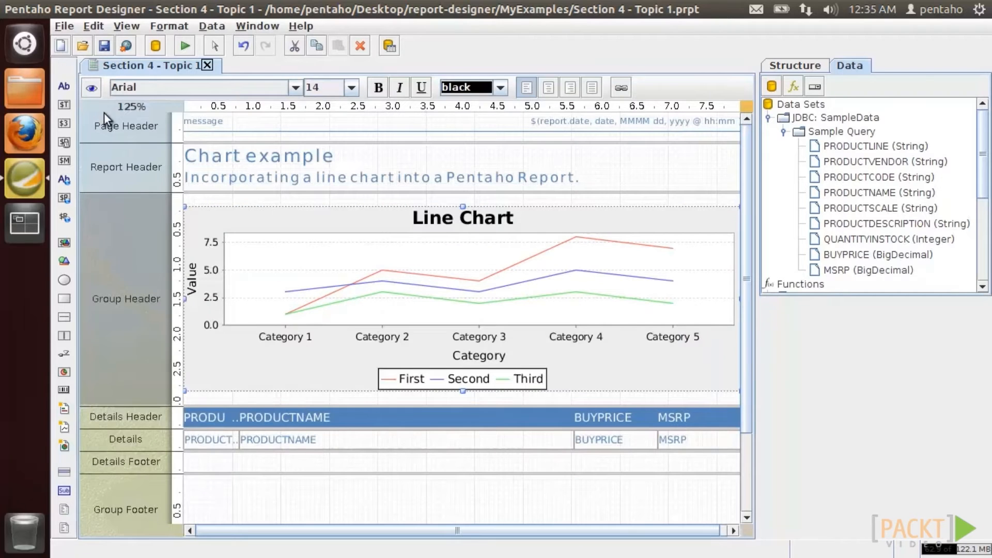
double_click(361, 288)
- Set horizontal back to False, preview the vertical chart, then relaunch Pentaho Report Designer
click(416, 283)
click(416, 284)
click(417, 295)
click(417, 295)
click(411, 321)
click(411, 331)
click(409, 356)
click(793, 516)
click(91, 88)
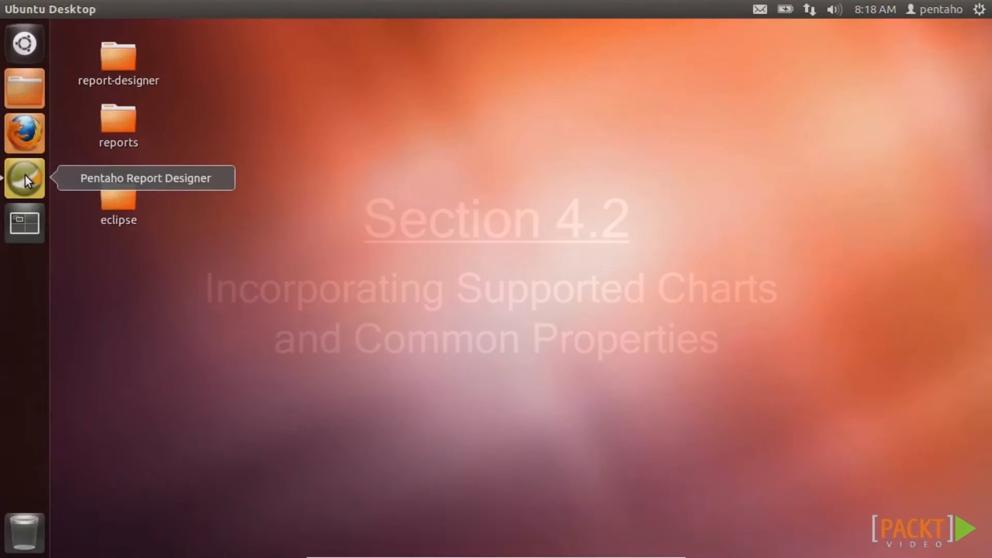
click(24, 174)
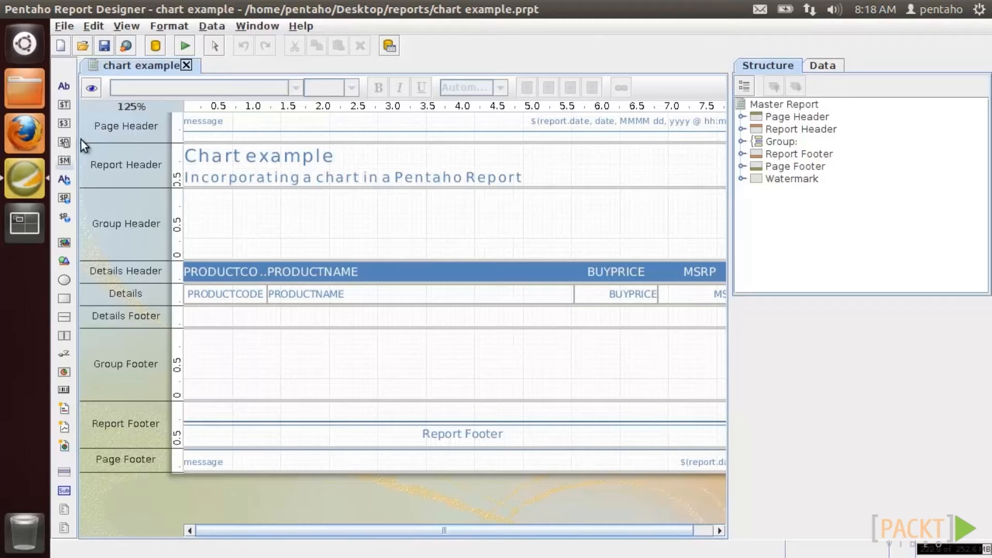
- Preview the chart example report, then place and widen a new chart in the Group Header
click(94, 92)
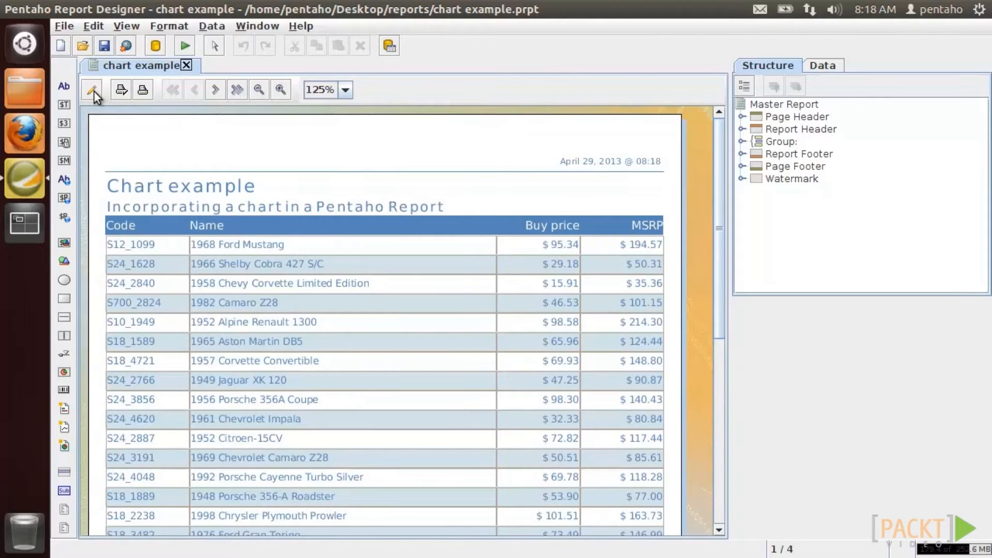
click(94, 92)
drag(63, 372, 235, 245)
drag(343, 529, 382, 529)
drag(421, 293, 700, 309)
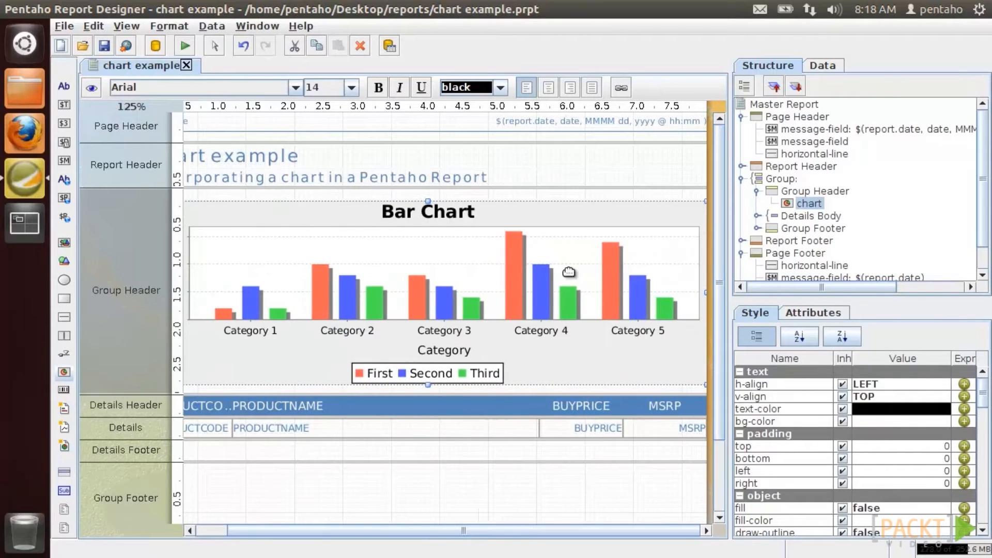
double_click(568, 272)
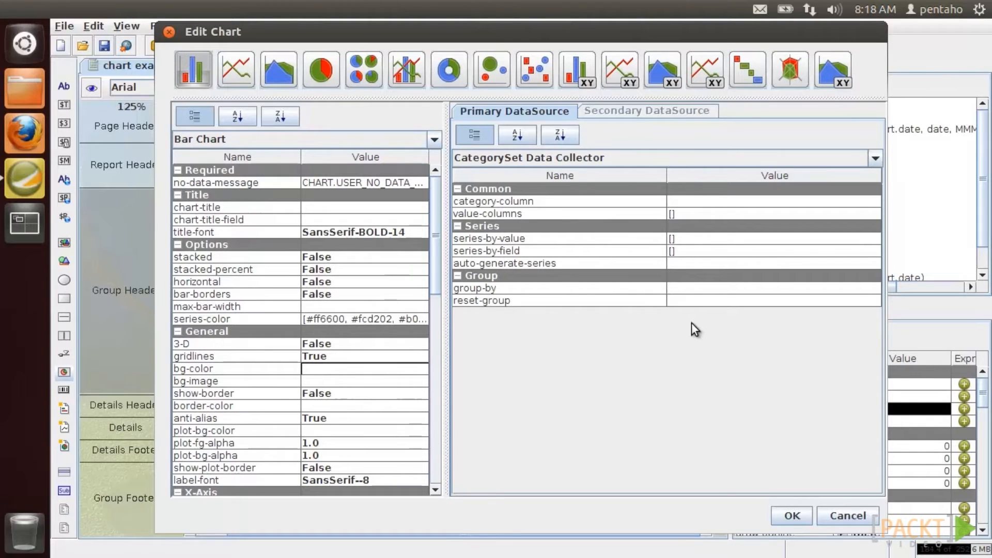
- Set the chart's category column to PRODUCTLINE and value column to BUYPRICE
click(869, 201)
click(870, 203)
scroll(619, 253, down, 3)
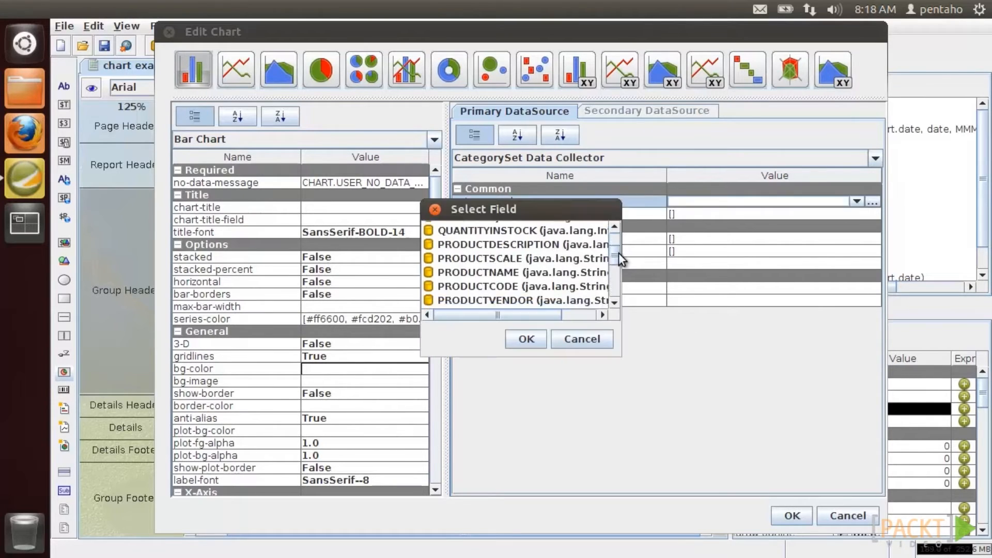
double_click(527, 285)
click(873, 214)
drag(268, 31, 539, 76)
click(638, 99)
click(657, 133)
click(659, 134)
double_click(491, 260)
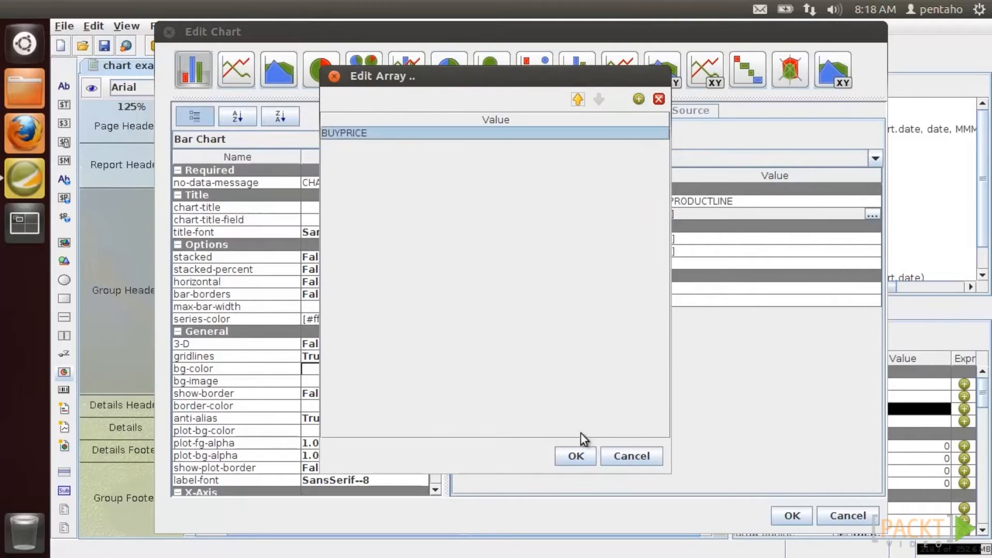
click(575, 456)
click(873, 240)
- Name the chart series 'Buy price'
click(873, 240)
drag(310, 85, 506, 100)
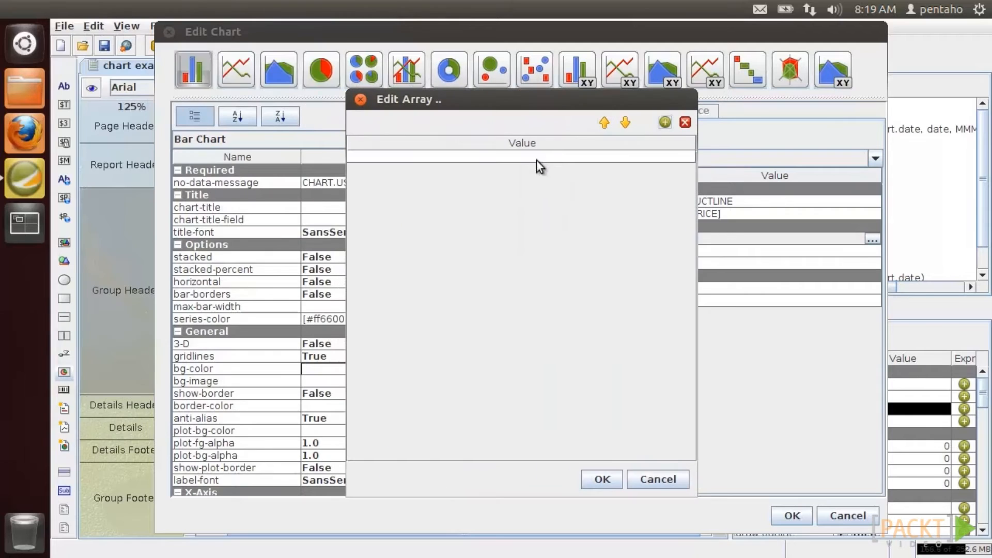
click(665, 123)
click(540, 155)
text(Buy price)
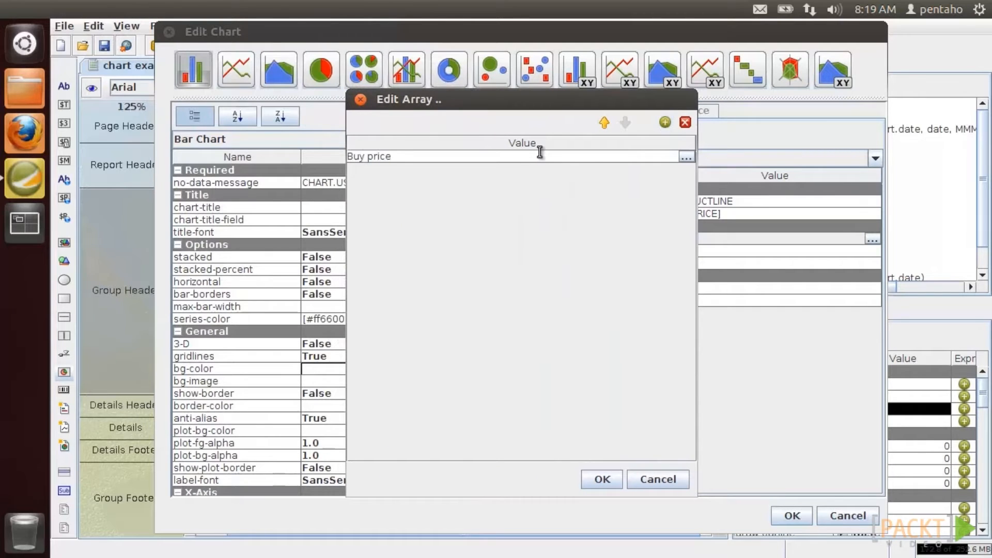
click(610, 475)
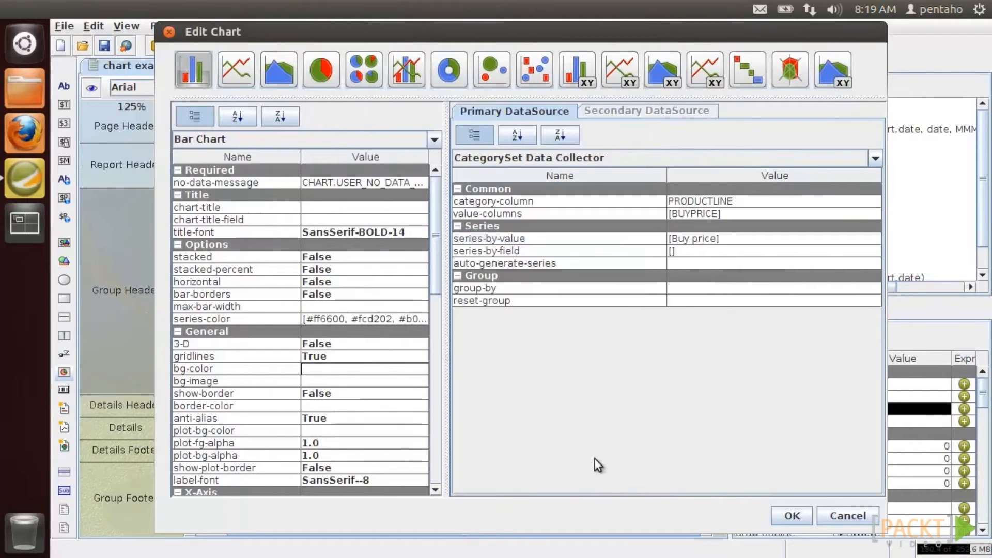
- Title the chart 'My first chart', apply, and preview the report
click(318, 207)
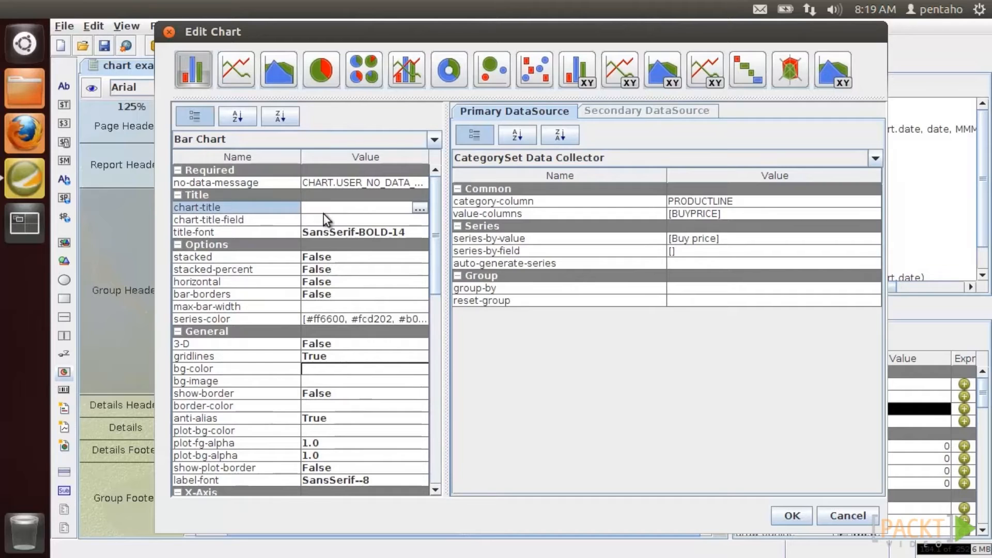
text(My first chart)
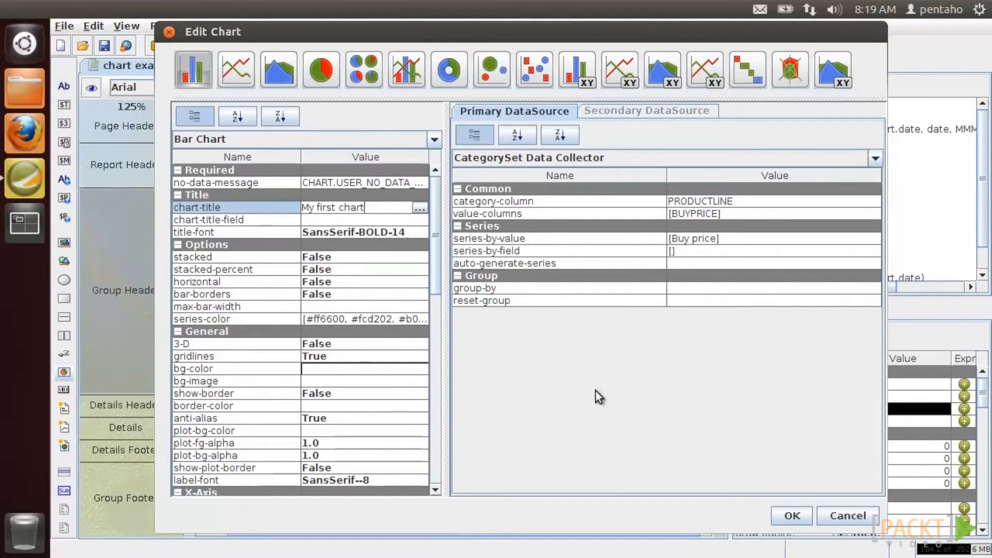
click(792, 516)
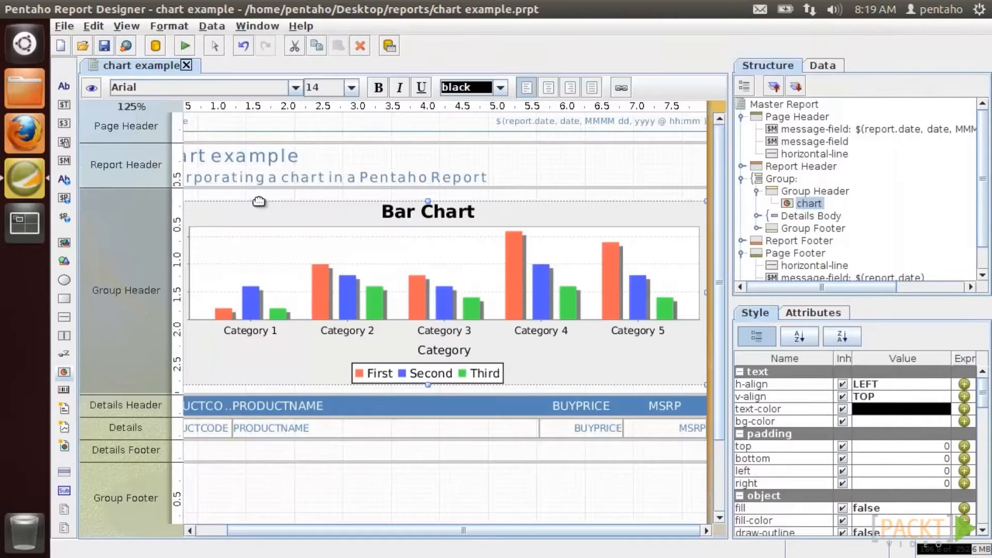
click(92, 88)
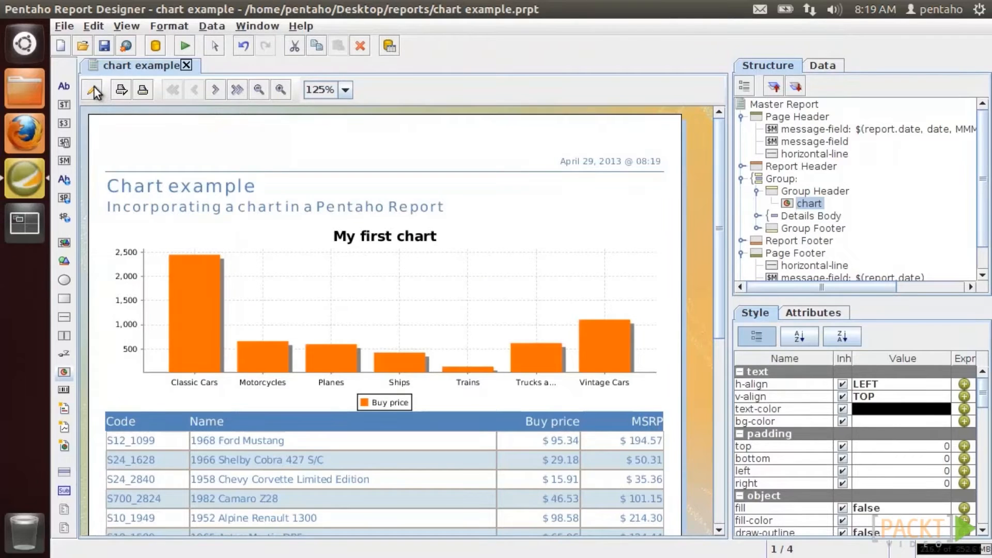
click(94, 88)
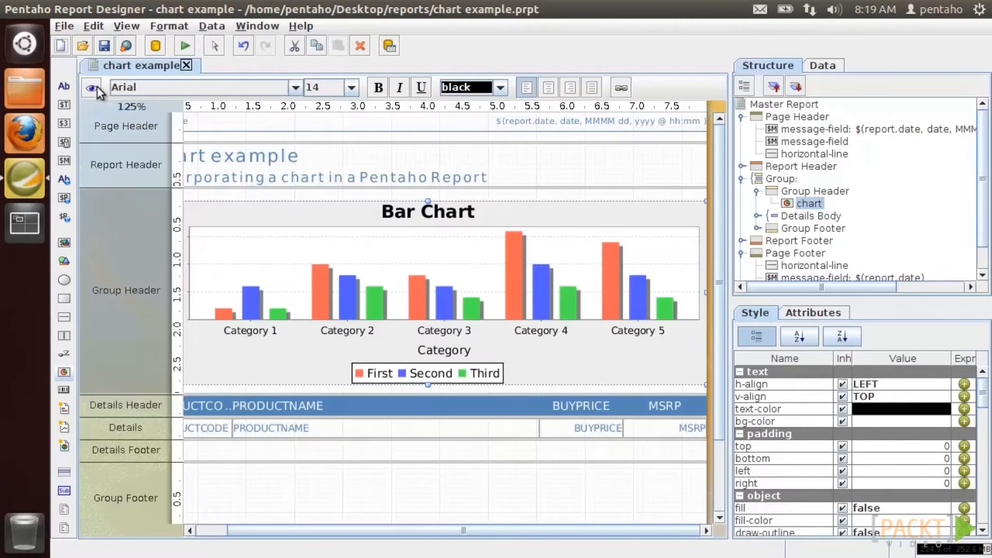
- Switch the chart type to an area chart and preview it
double_click(327, 262)
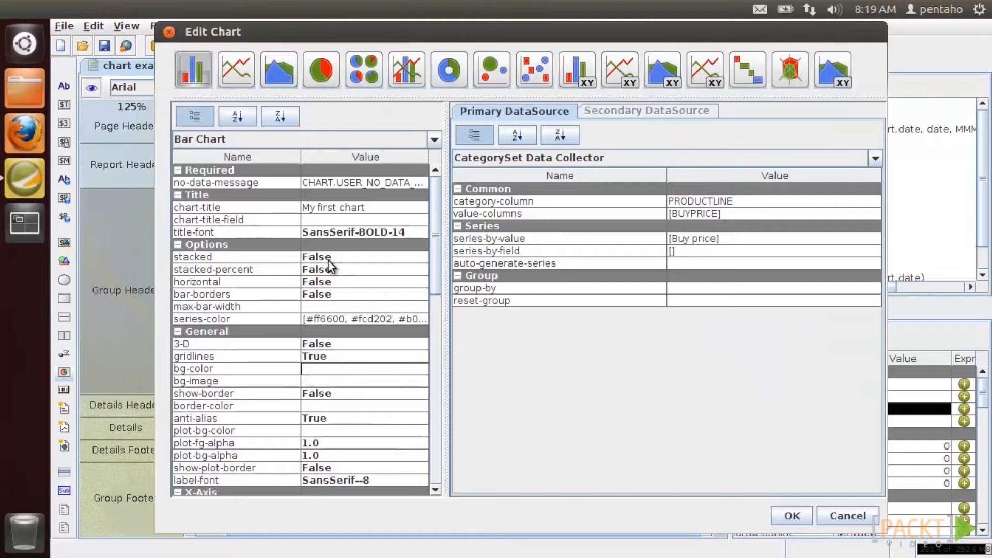
click(290, 77)
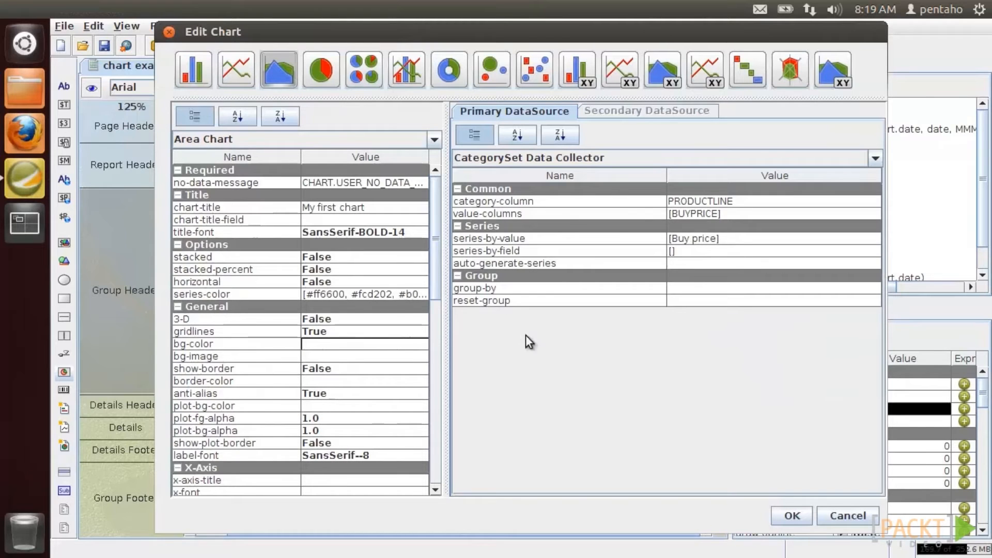
click(777, 514)
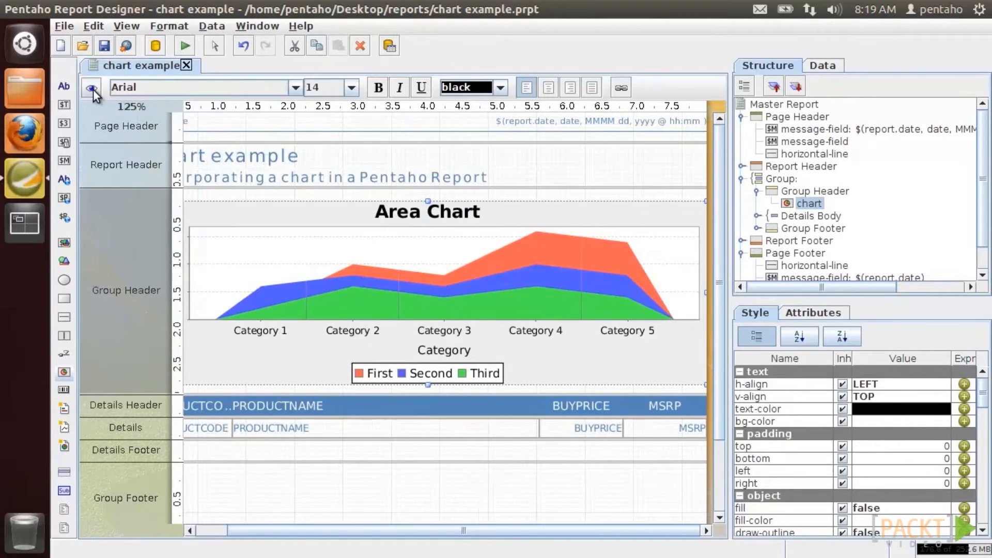
click(92, 89)
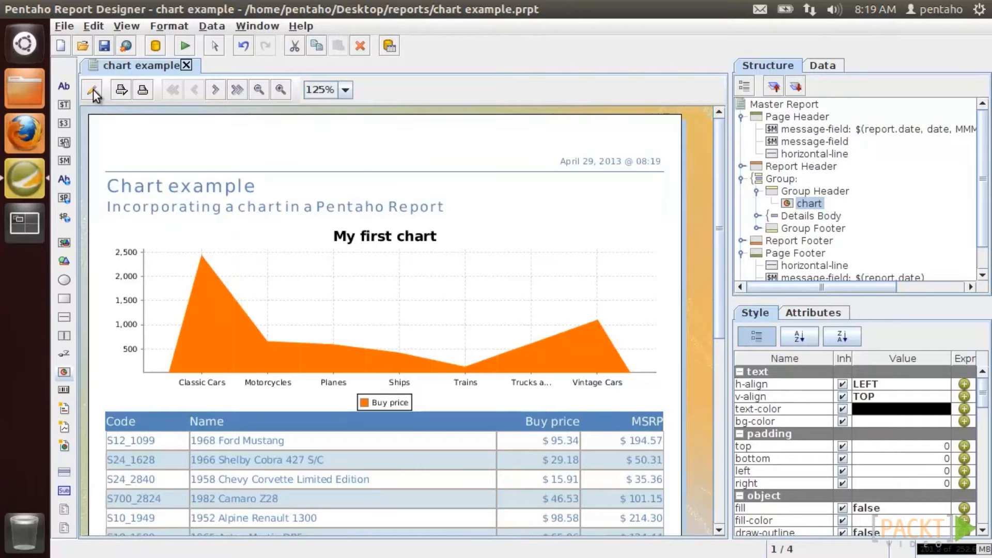
click(93, 88)
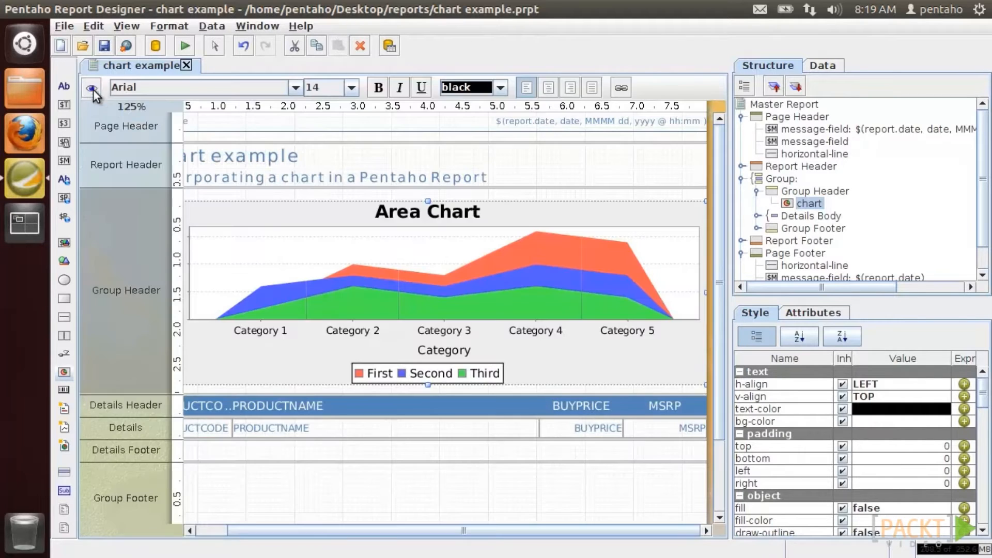
- Remove BUYPRICE so the chart's value columns list is empty
double_click(236, 239)
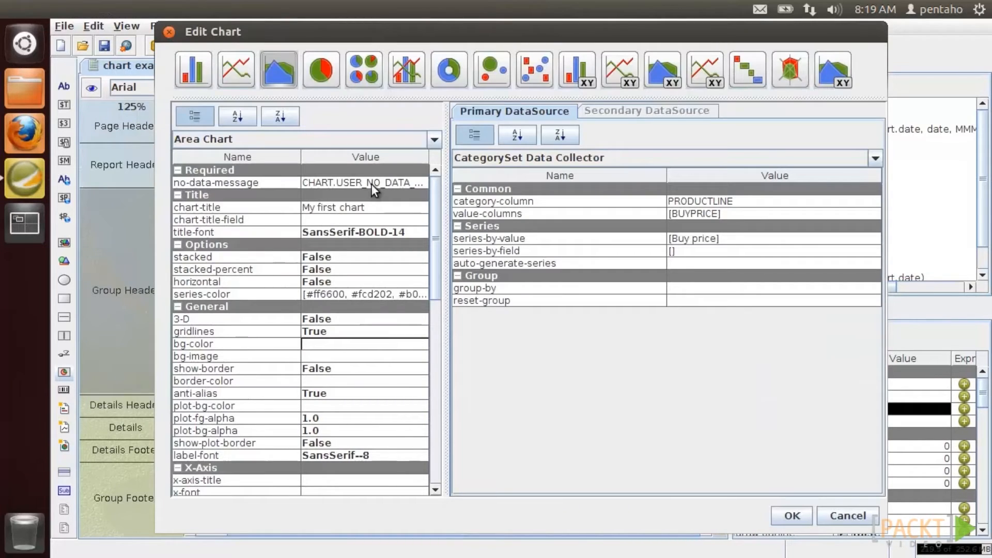
click(870, 210)
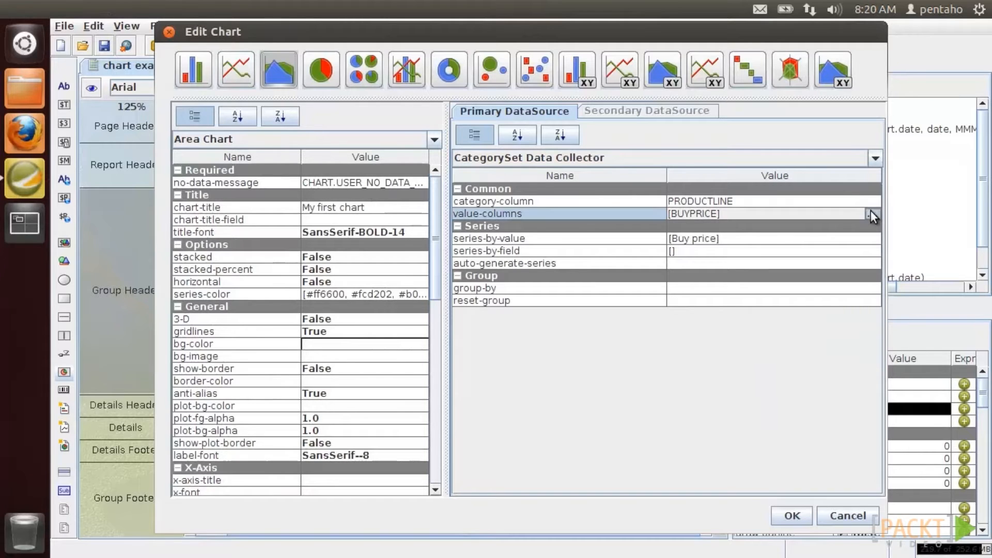
click(871, 214)
click(355, 86)
click(390, 52)
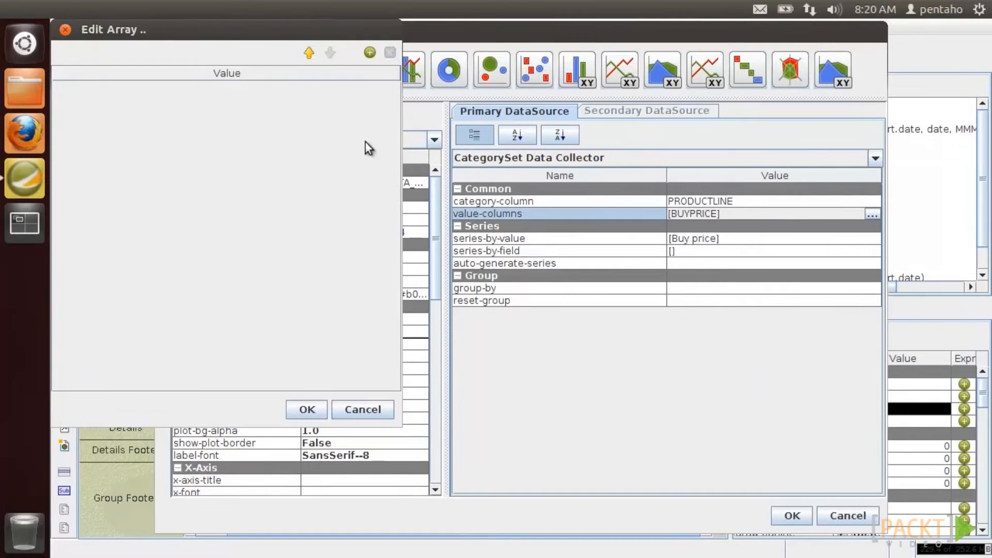
click(309, 409)
- Set the no-data message to 'Sorry, no data', apply, and preview the empty chart
click(410, 184)
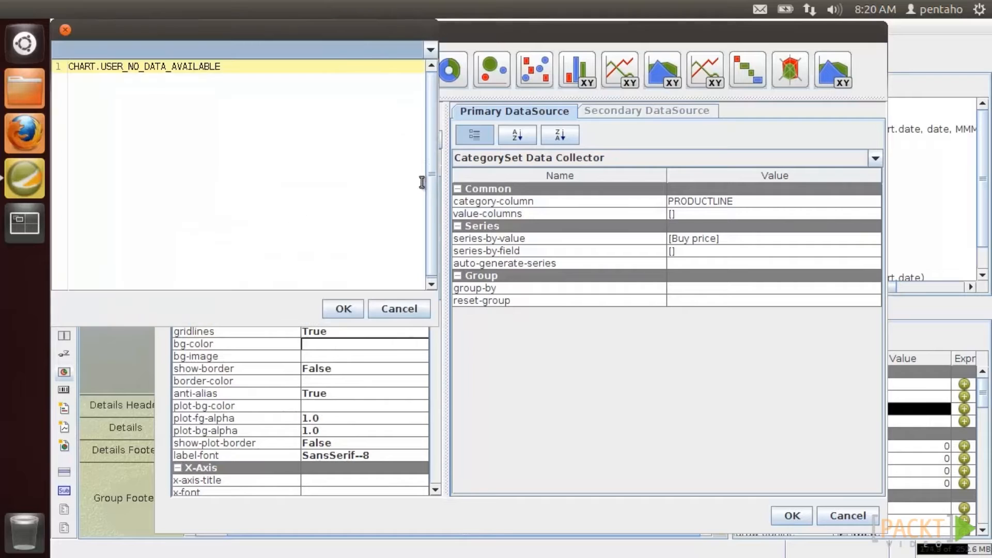
key(ctrl+a)
text(Sorry, no data)
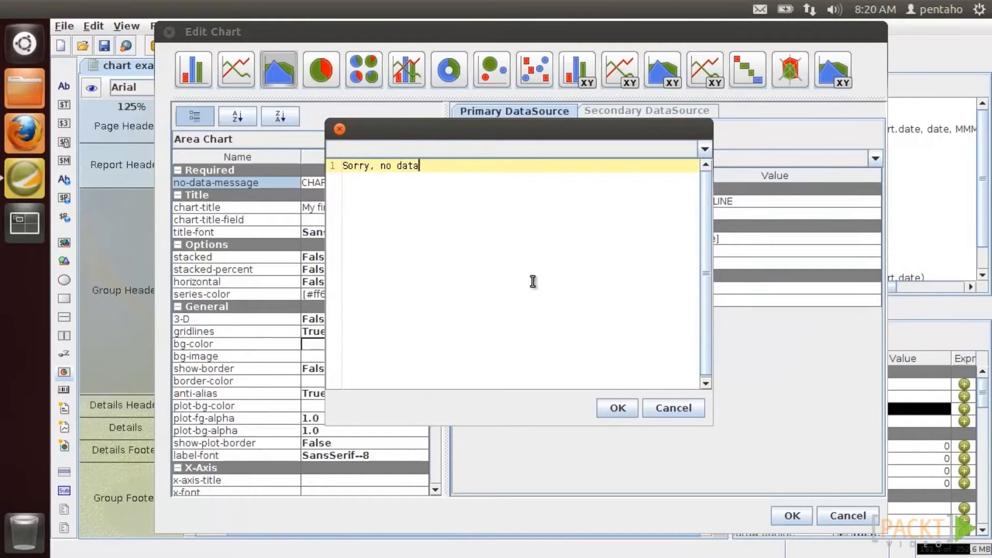
click(617, 408)
click(792, 516)
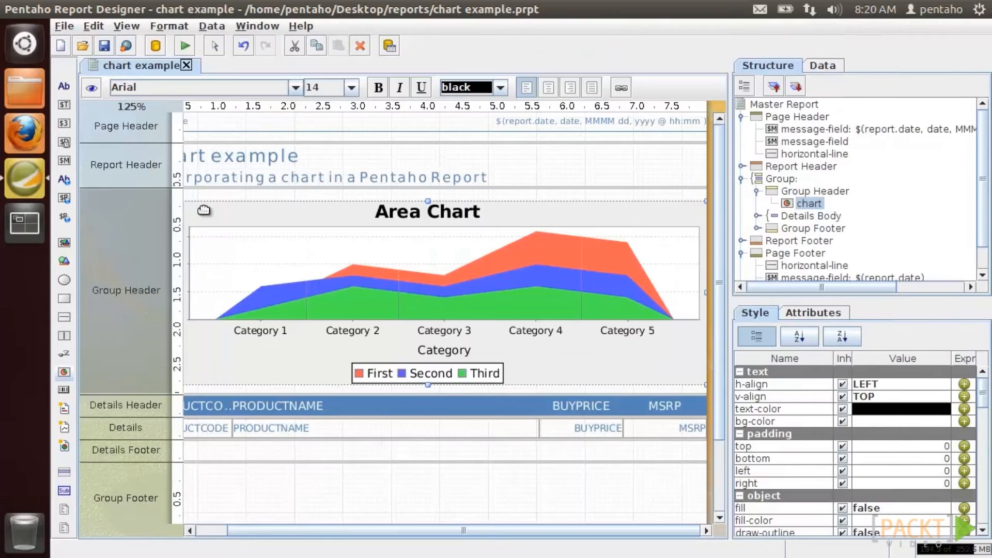
click(91, 87)
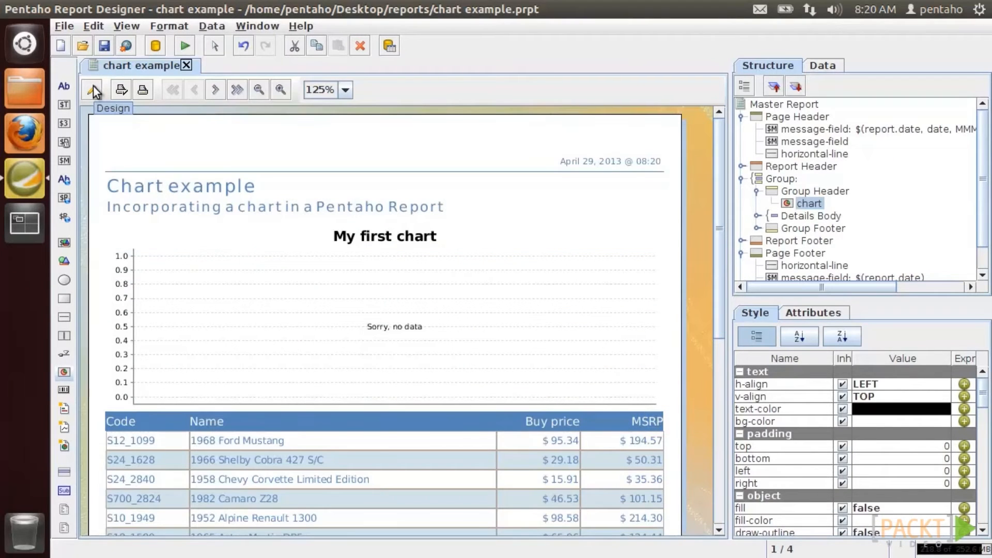
click(94, 88)
- Switch the chart to a pie chart with BUYPRICE as the value column
double_click(379, 270)
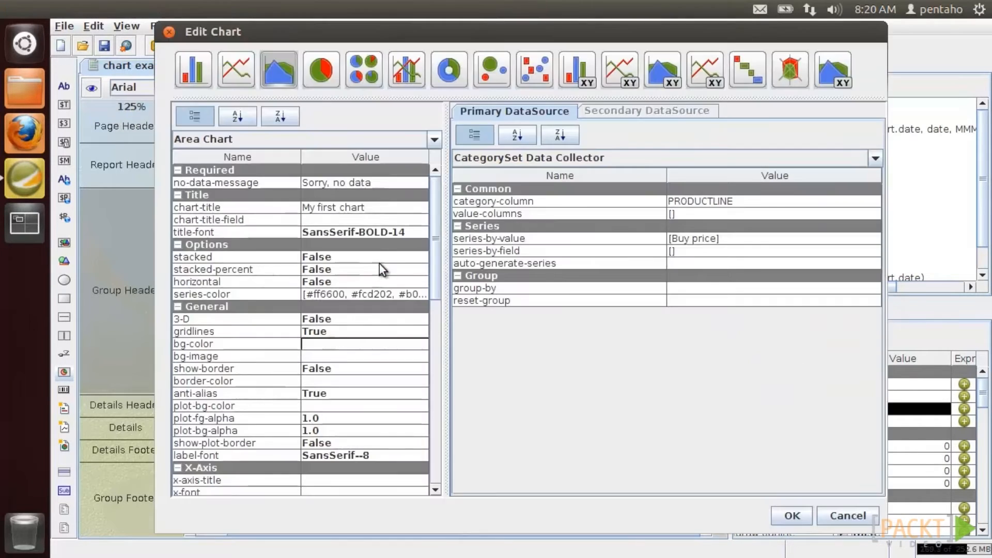
click(318, 76)
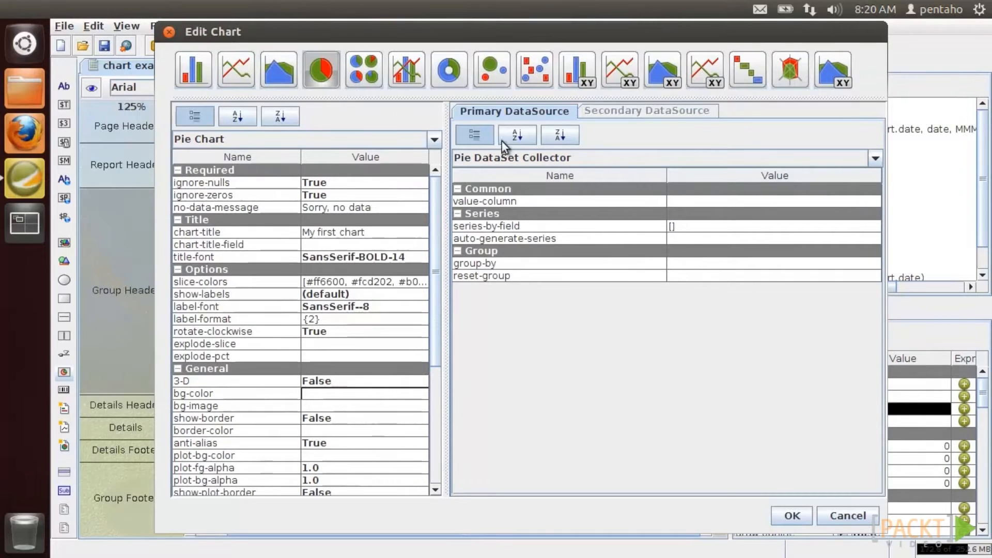
click(873, 202)
click(872, 202)
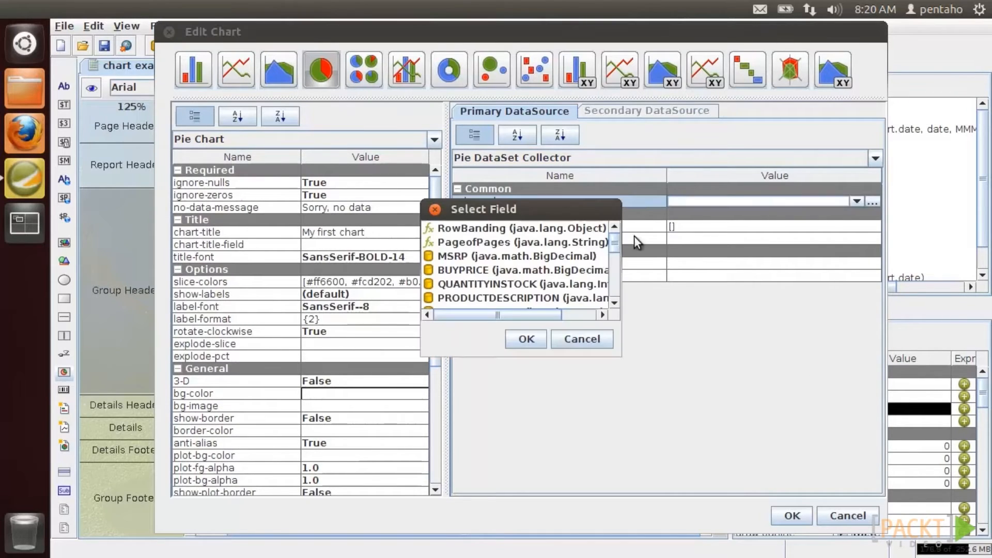
click(561, 268)
click(538, 342)
- Add PRODUCTLINE as the pie's series field and apply the pie chart settings
click(865, 226)
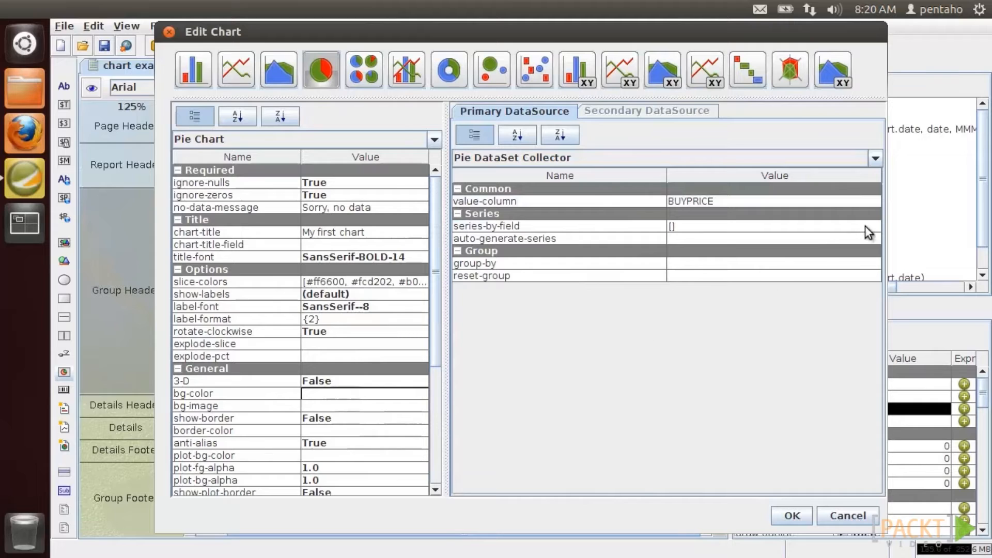
click(872, 227)
click(740, 115)
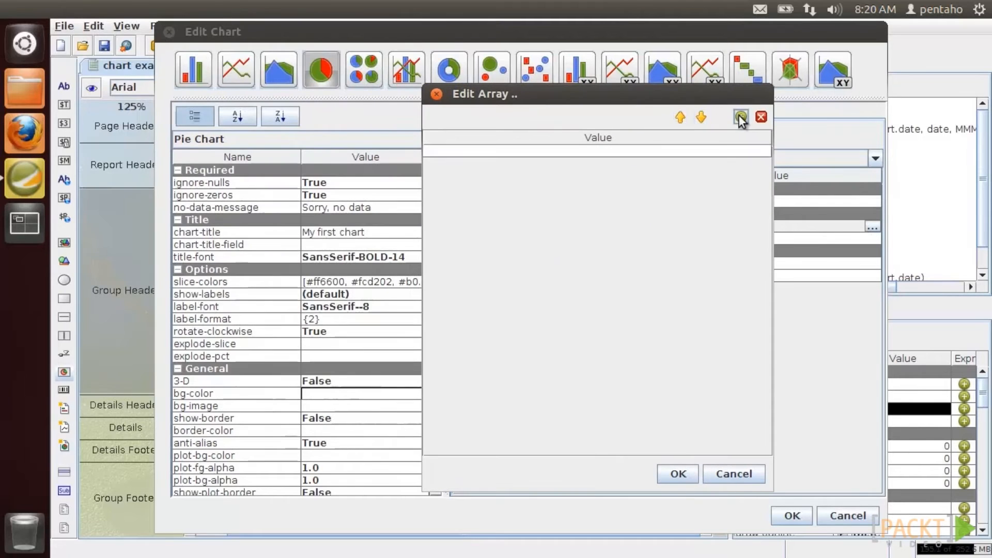
click(756, 151)
click(762, 150)
drag(689, 258, 691, 292)
click(596, 305)
click(603, 349)
click(678, 474)
click(778, 514)
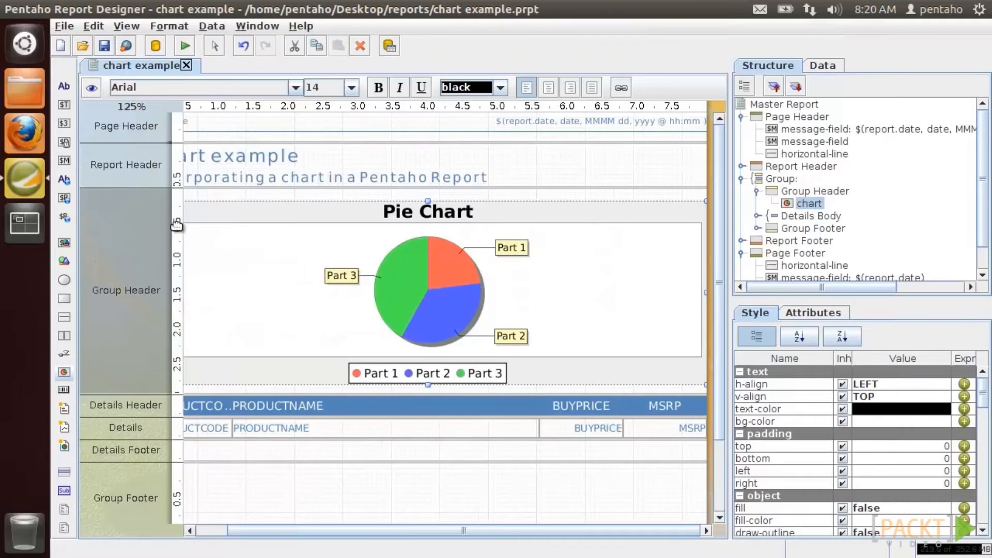
- Preview the pie chart, then change the chart type to a ring chart
click(91, 90)
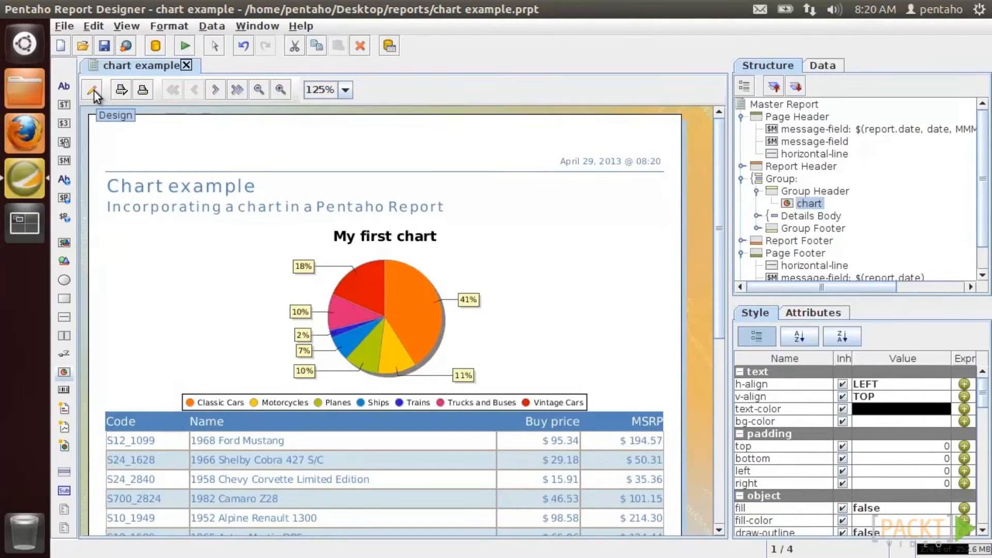
click(94, 91)
double_click(326, 213)
click(443, 70)
click(790, 515)
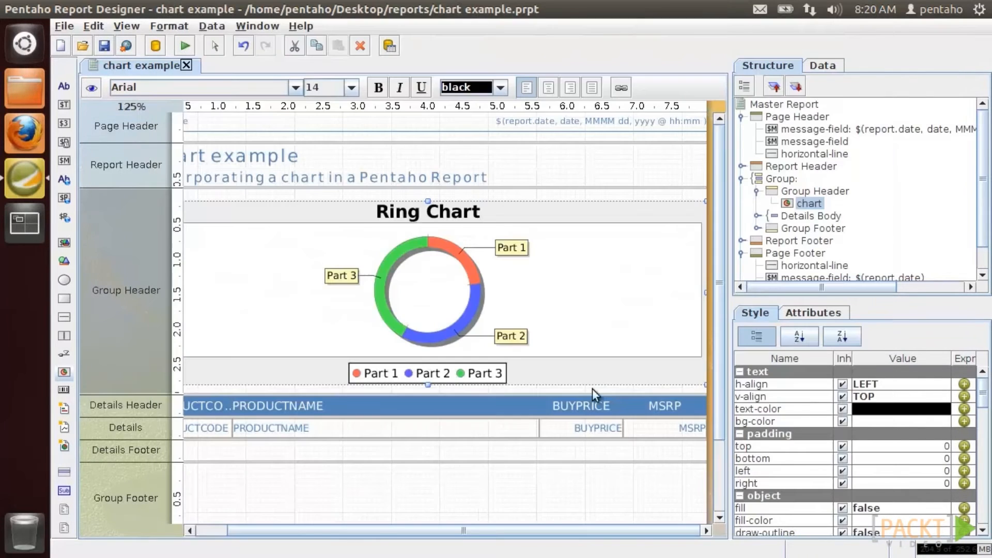
- Preview the ring chart, then drag its bottom edge down to make it taller
click(88, 95)
click(89, 95)
drag(428, 385, 433, 487)
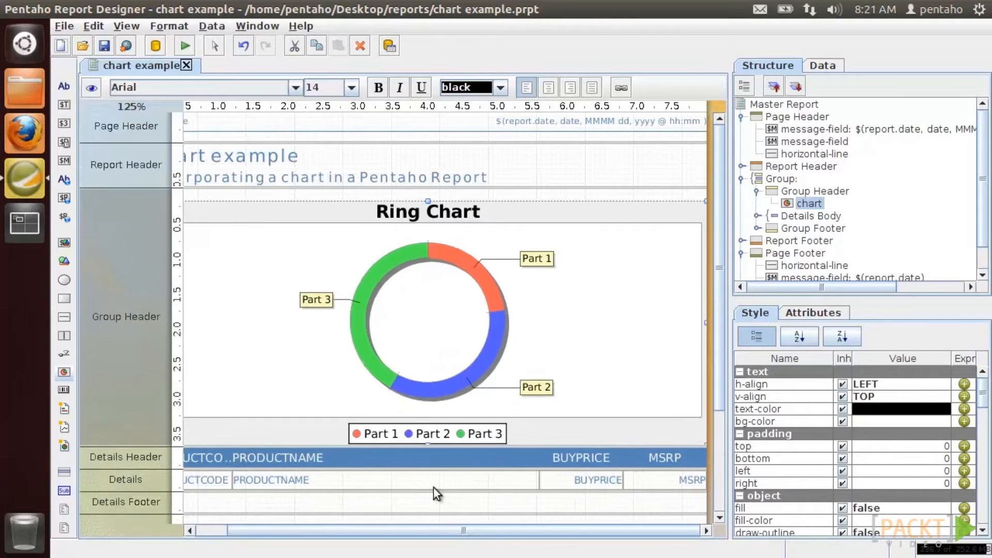
- Change the chart to a multi-pie chart with PRODUCTVENDOR as the category column
double_click(390, 298)
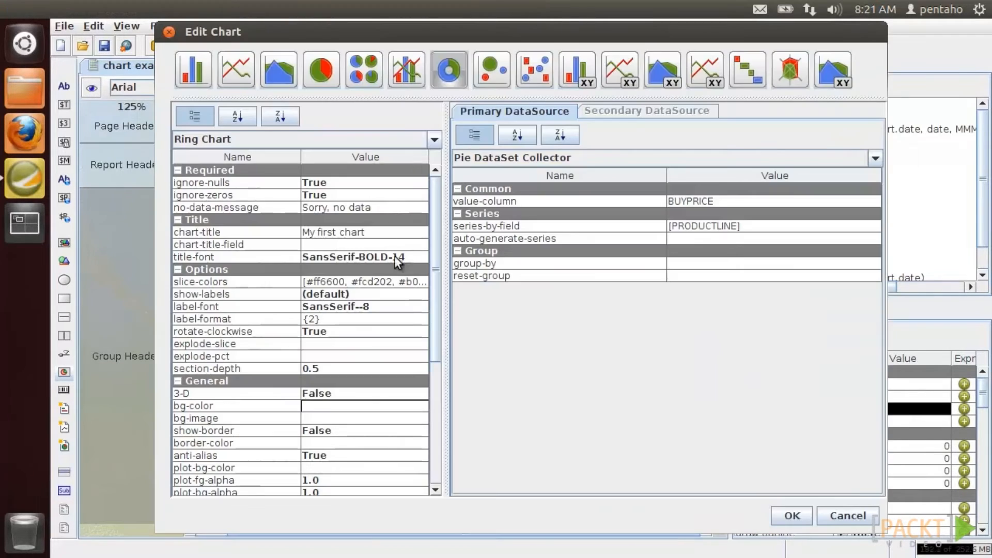
click(364, 70)
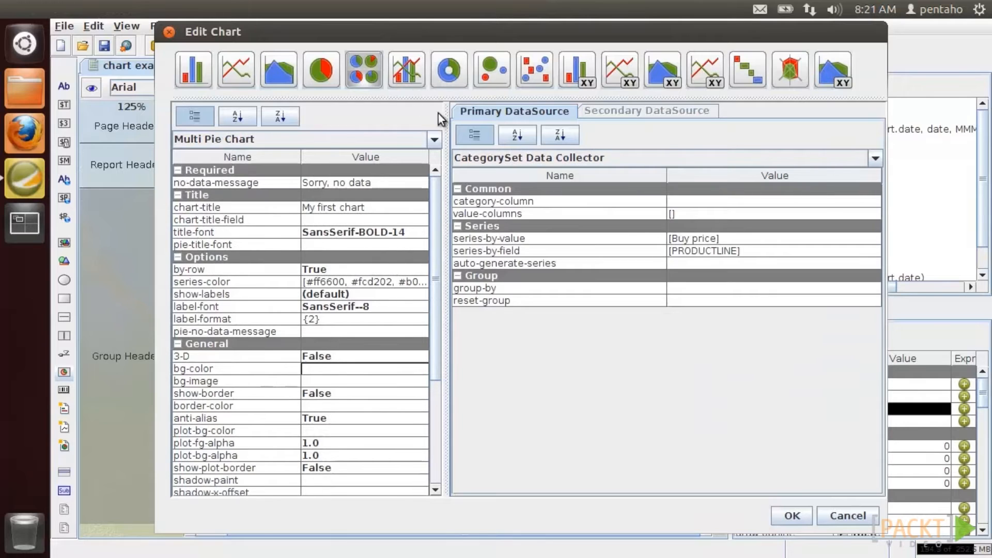
click(870, 200)
click(872, 202)
scroll(558, 267, down, 3)
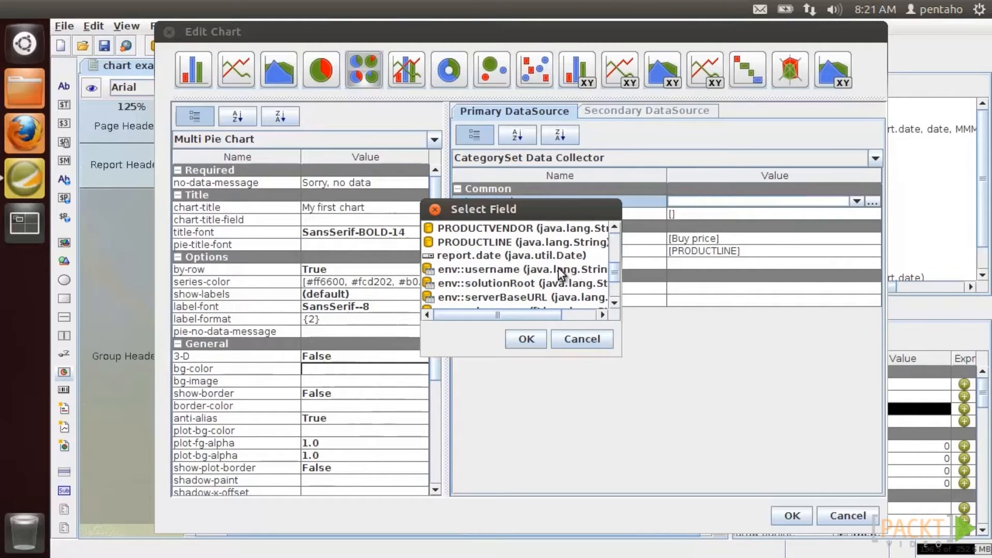
click(537, 229)
click(531, 342)
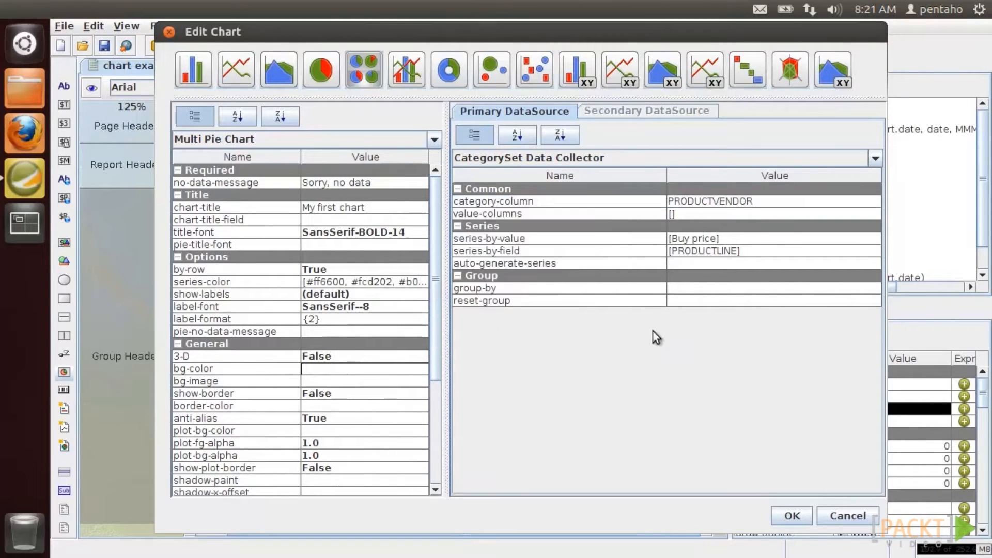
- Set the multi-pie value columns to BUYPRICE
click(837, 216)
click(872, 214)
click(663, 109)
click(682, 142)
click(494, 267)
click(524, 341)
click(601, 466)
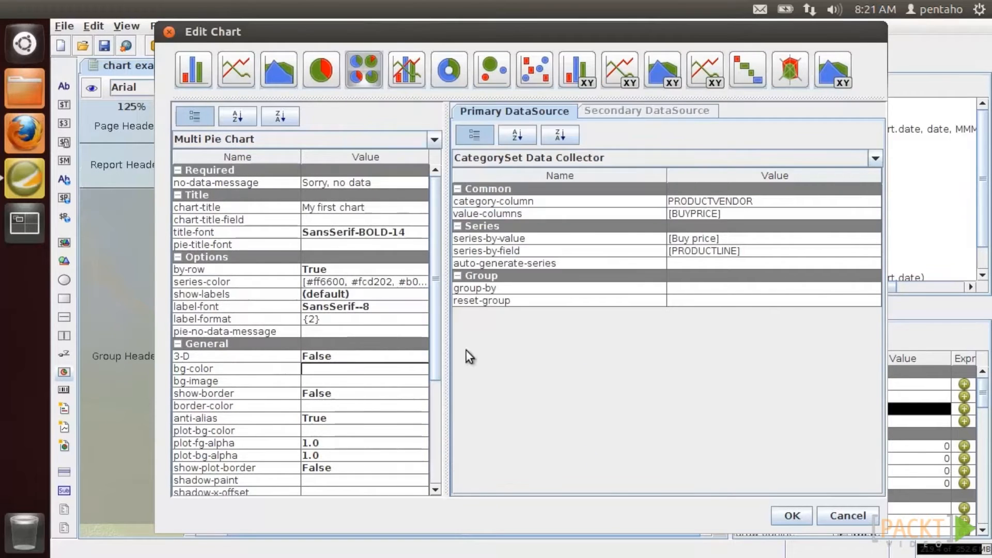
- Set show-legend to False, apply, and preview the multi-pie charts
drag(438, 234, 420, 363)
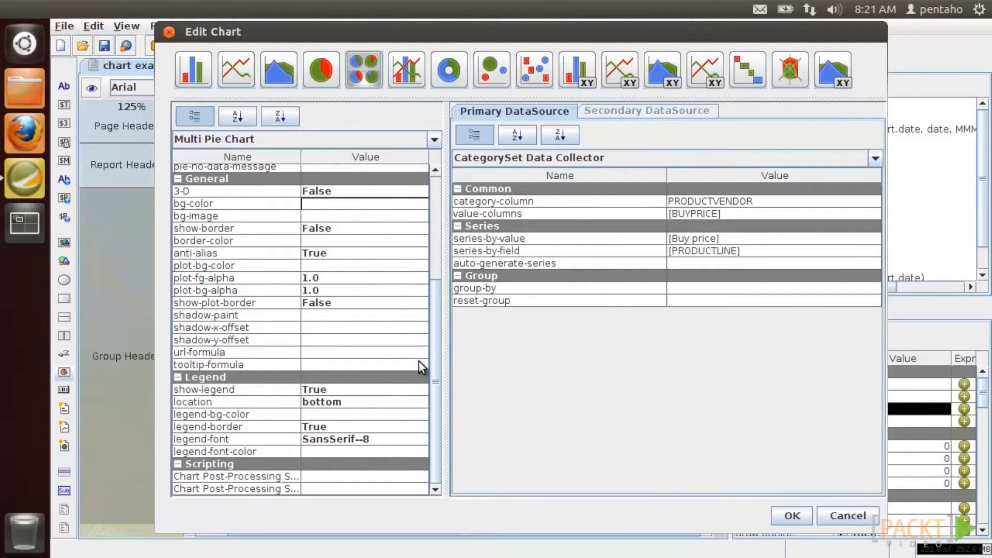
click(408, 390)
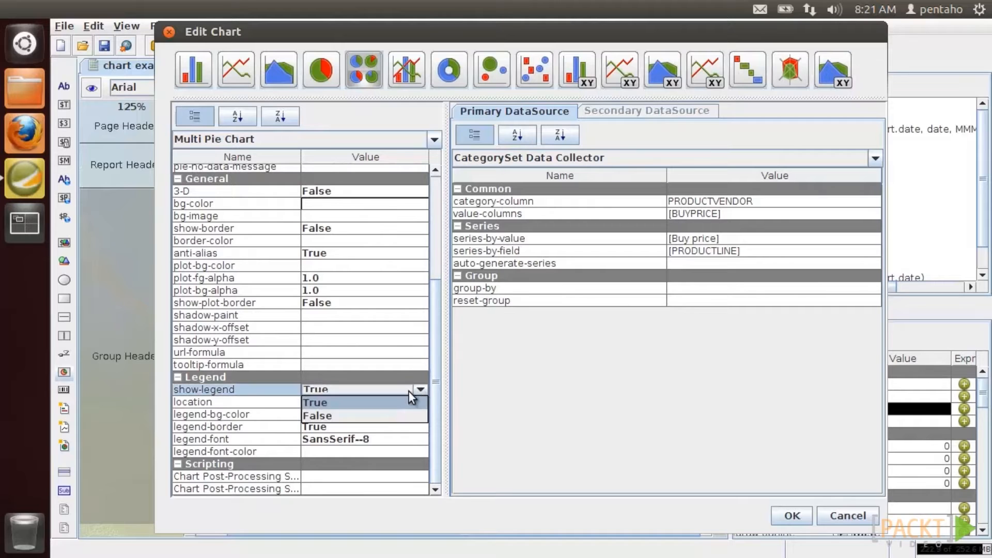
click(405, 414)
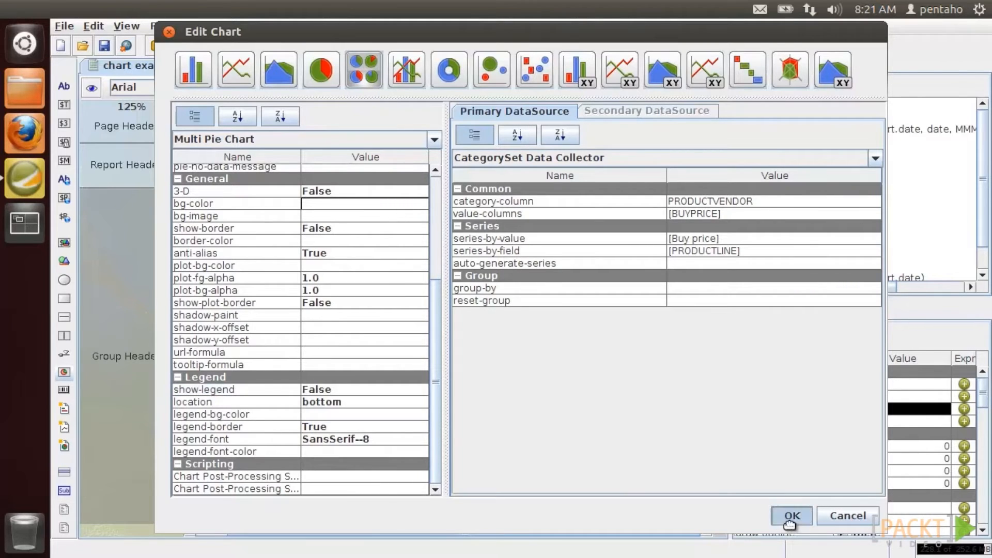
click(791, 516)
click(97, 92)
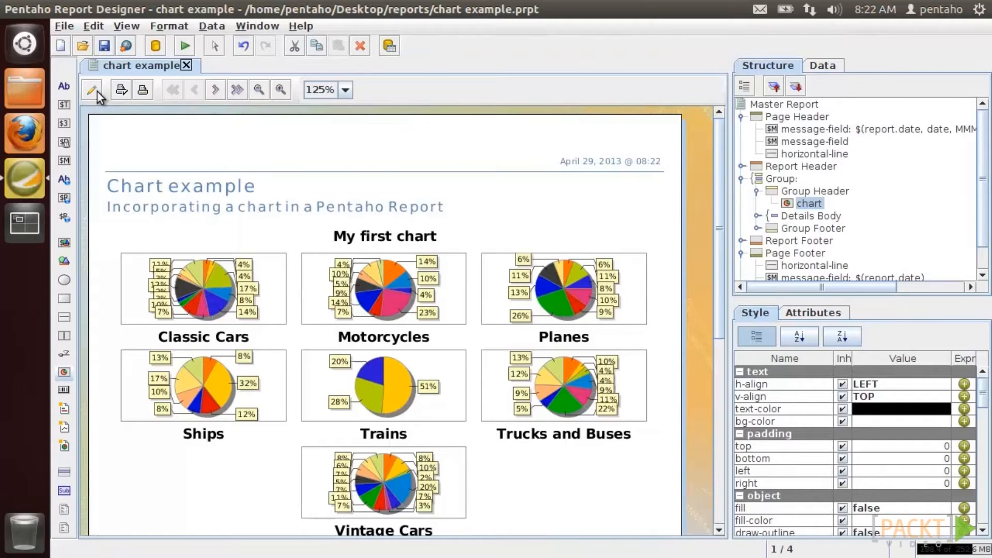
click(97, 91)
- Shrink the chart's height and drag the group header band edge up
drag(425, 518, 428, 430)
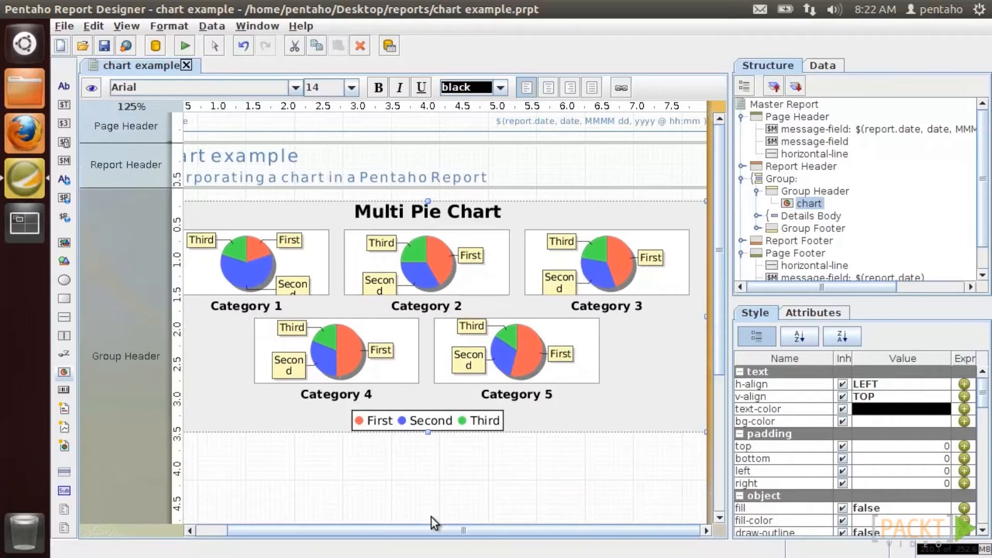
scroll(445, 495, down, 3)
drag(443, 479, 451, 402)
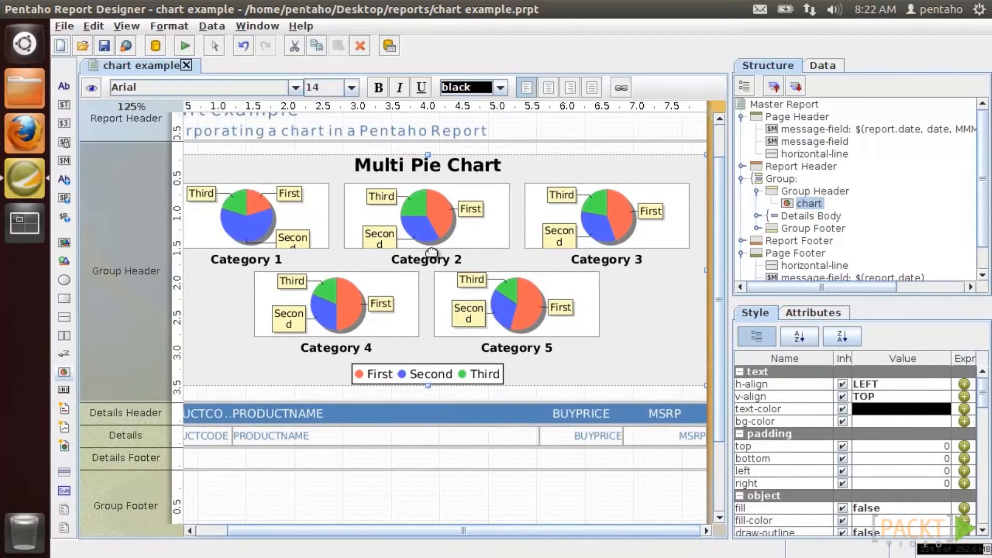
- Change the chart to a waterfall chart with PRODUCTLINE as the category column
double_click(431, 253)
click(740, 78)
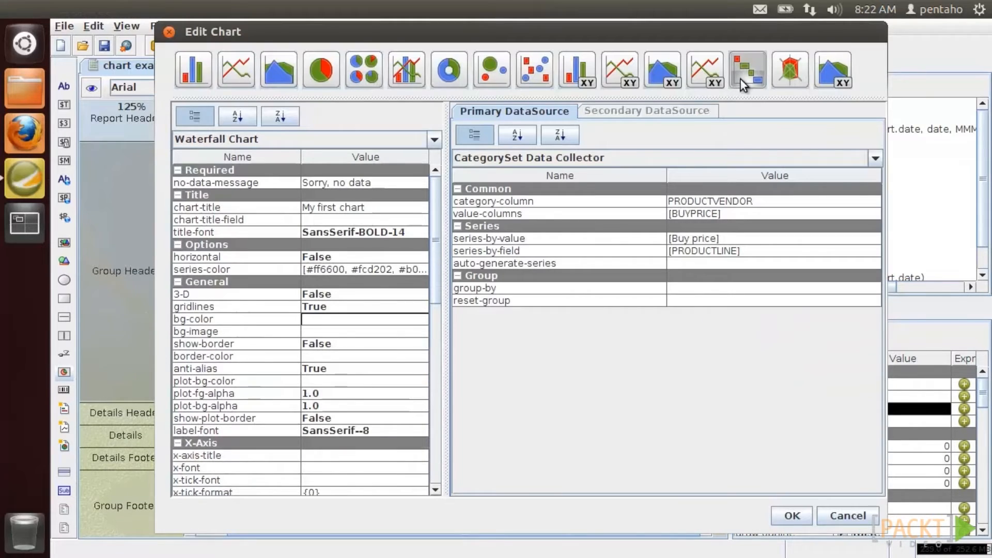
click(873, 204)
click(872, 202)
scroll(541, 288, down, 1)
click(538, 283)
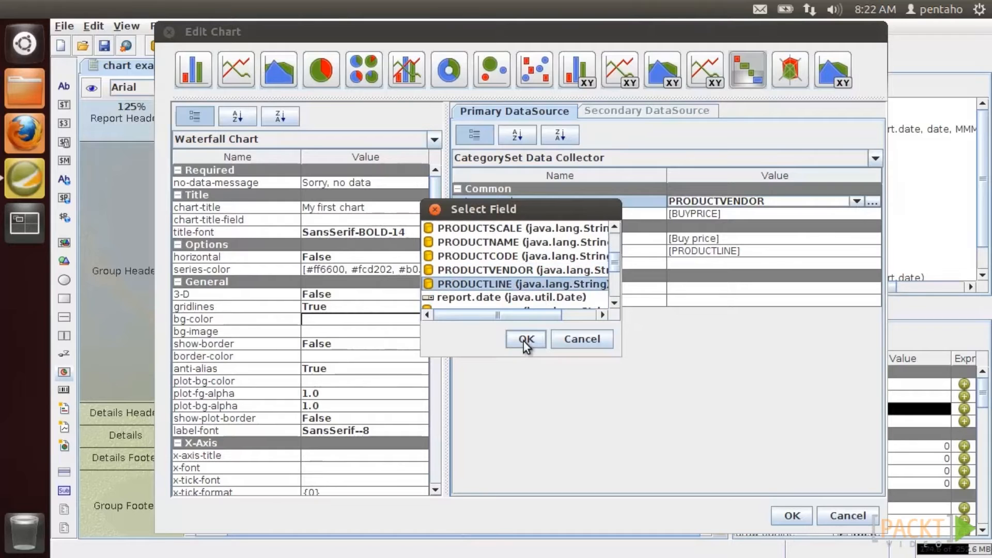
click(525, 341)
- Remove PRODUCTLINE from the series-by-field list, apply, and preview the waterfall chart
click(770, 253)
click(872, 251)
click(393, 86)
click(389, 52)
click(306, 410)
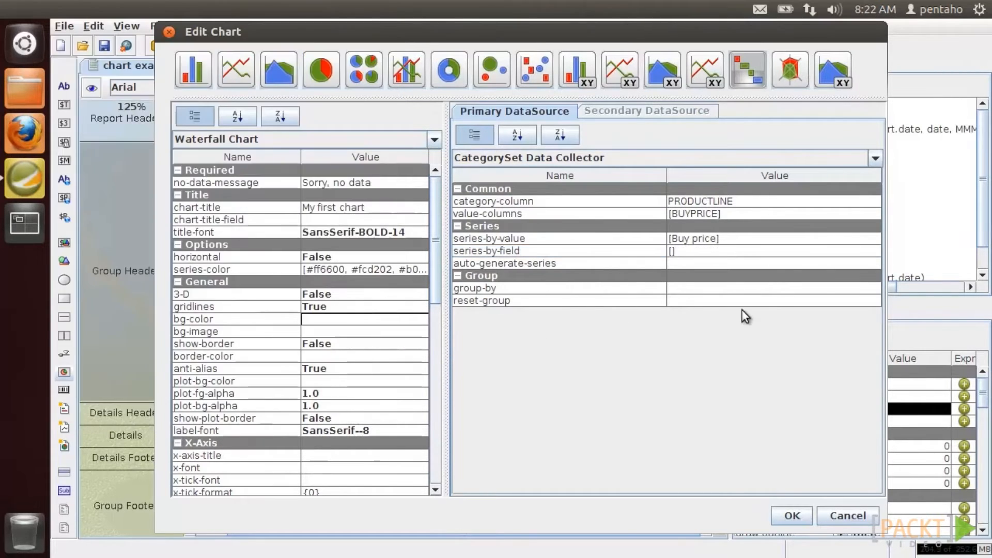
click(791, 515)
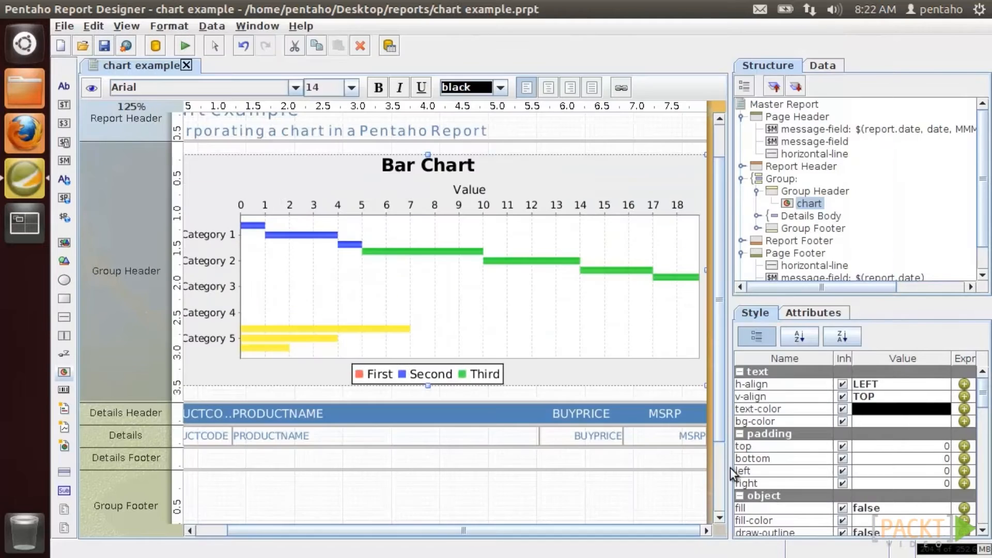
click(92, 88)
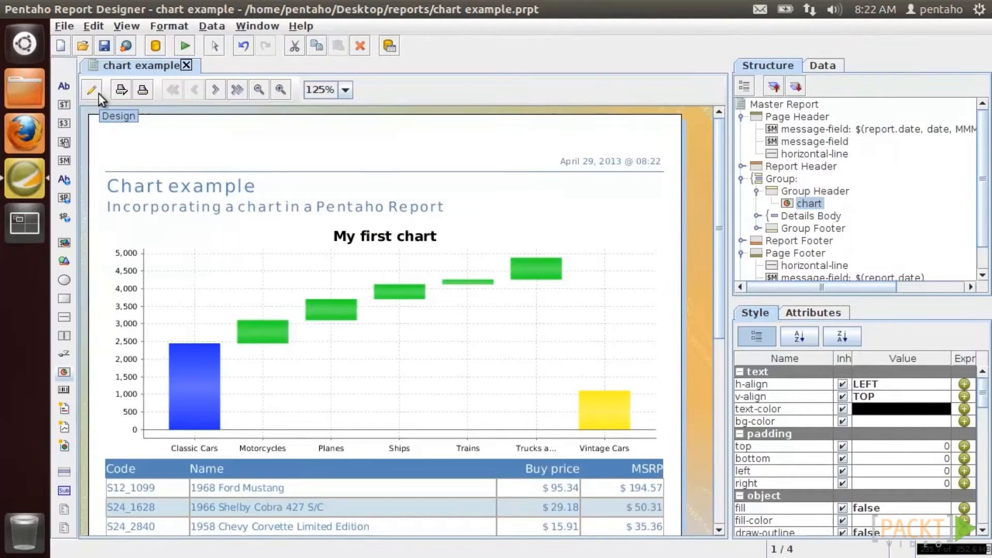
click(98, 94)
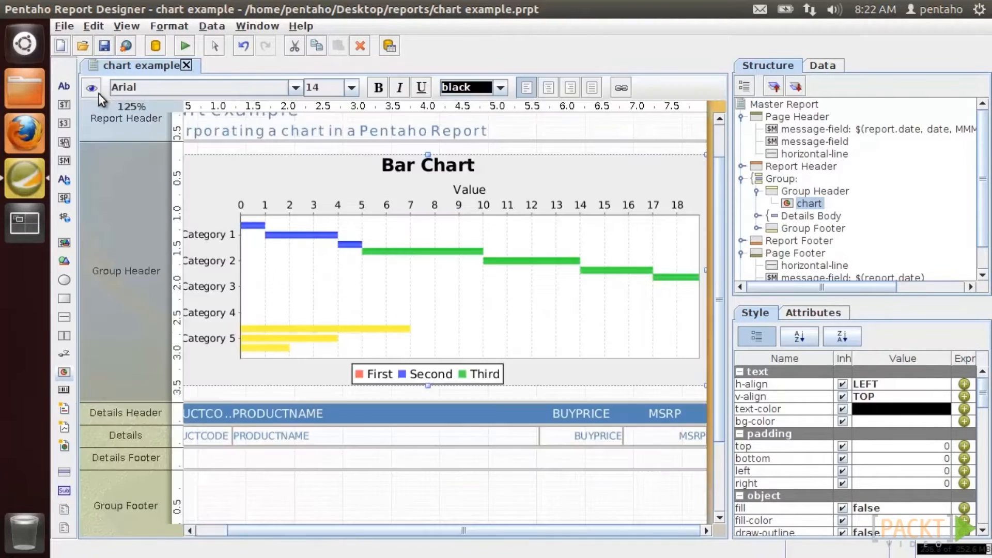
- Switch the chart to a radar chart, preview it, and reopen the chart editor
double_click(373, 227)
click(789, 69)
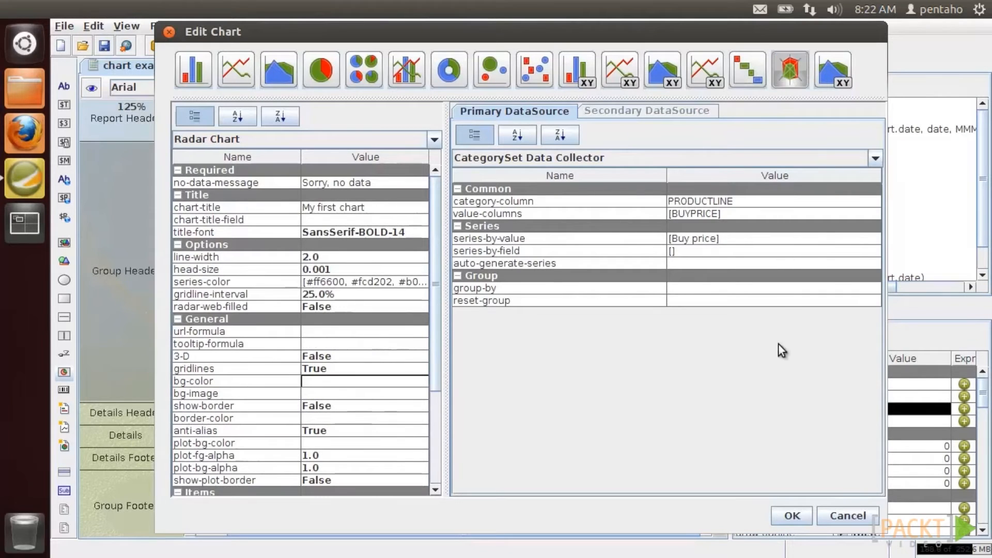
click(785, 515)
click(95, 92)
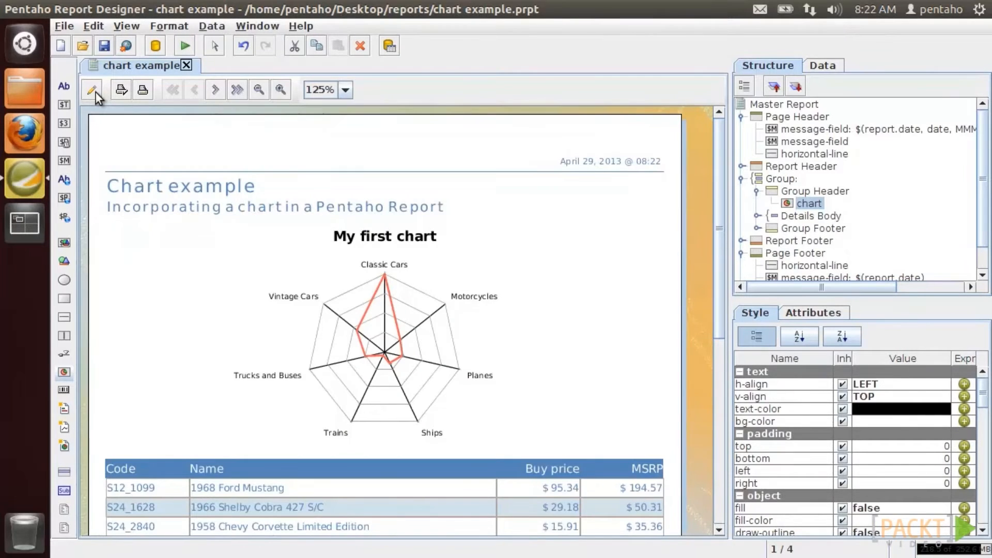
click(95, 92)
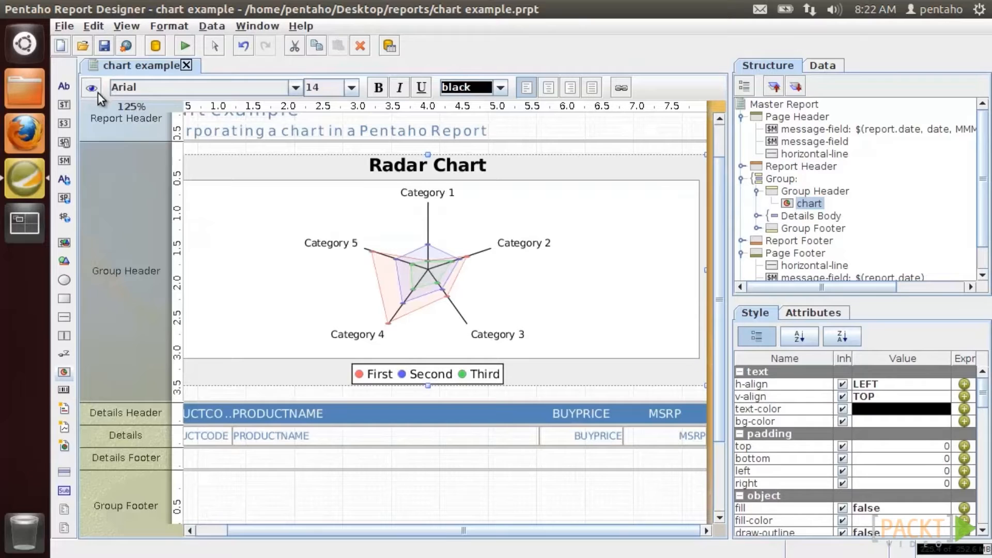
double_click(243, 197)
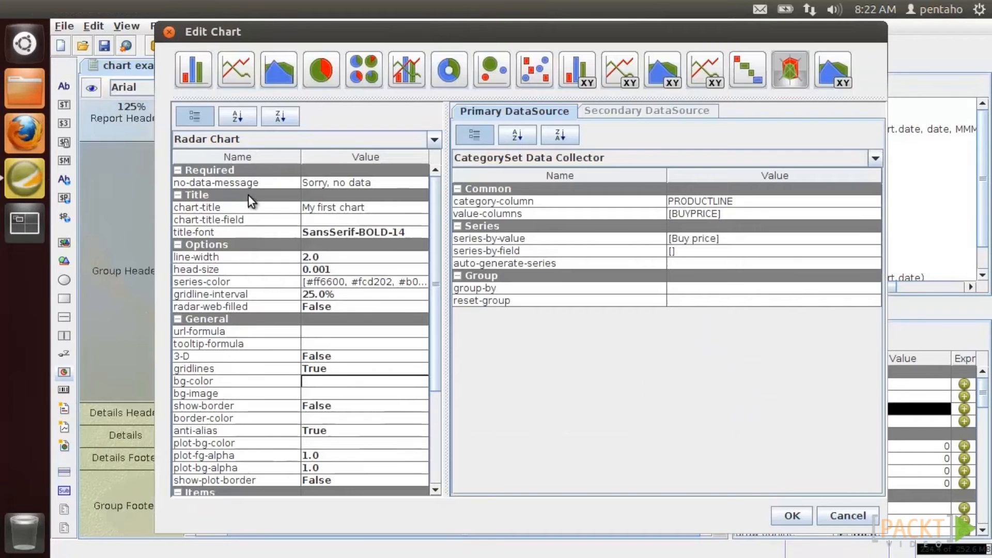
- Change the chart to bar-line with PRODUCTLINE as the secondary category column
click(403, 77)
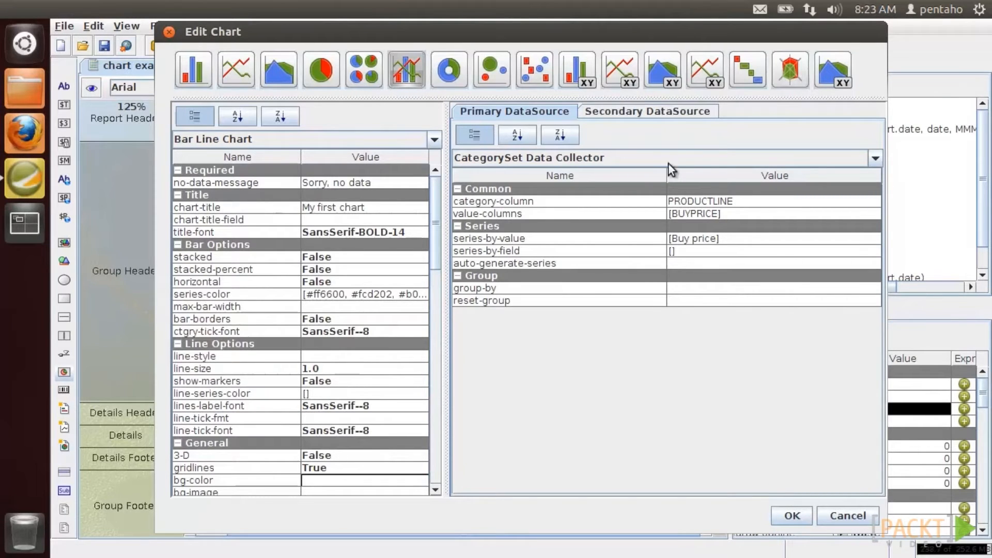
click(647, 111)
click(872, 202)
drag(615, 233, 616, 261)
click(519, 283)
click(526, 339)
- Add MSRP as the secondary data source's value column
click(872, 214)
drag(368, 32, 768, 106)
click(773, 131)
click(778, 164)
click(727, 206)
click(714, 485)
- Set series-by-value to MSRP, apply, and preview the bar-line chart
click(857, 238)
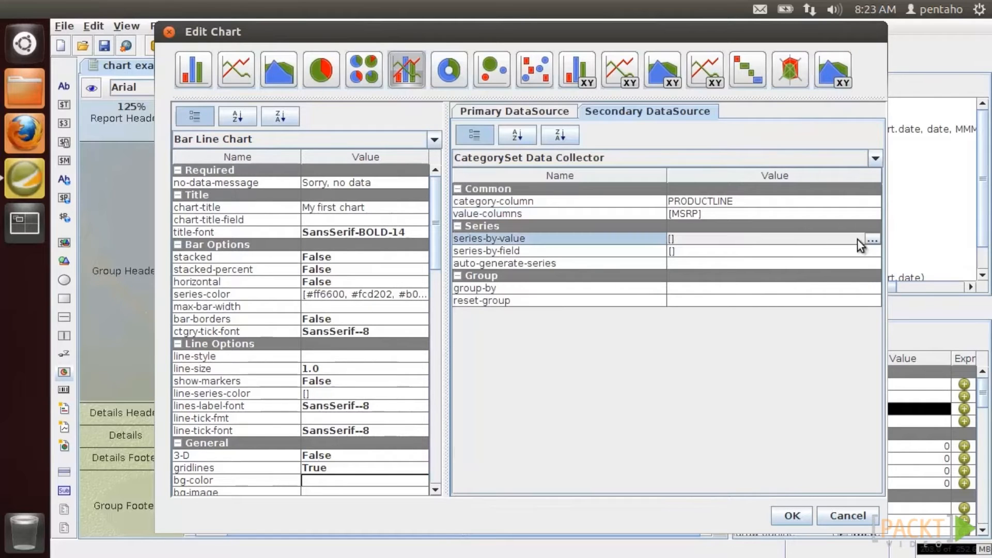
click(872, 239)
drag(321, 34, 591, 83)
click(651, 99)
text(MSRP)
click(588, 457)
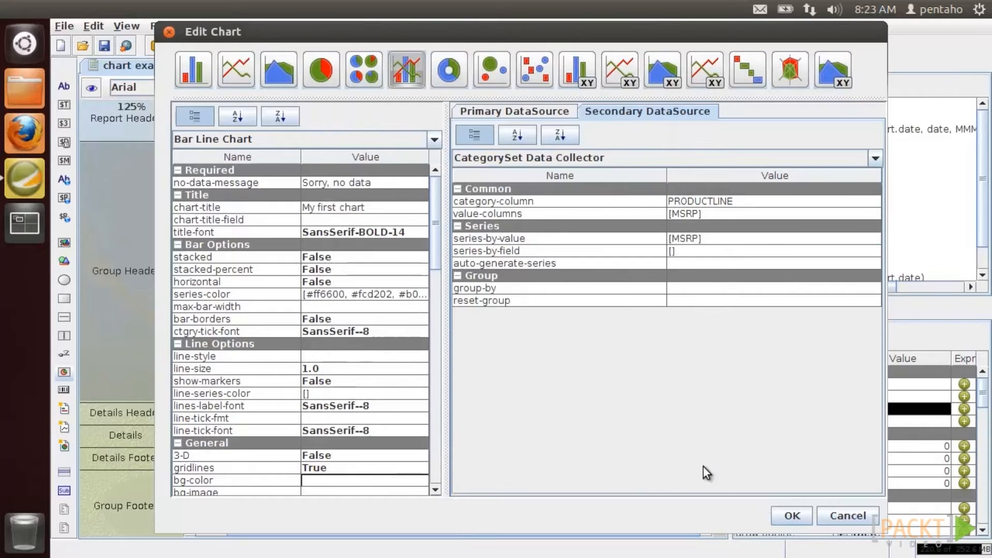
click(780, 512)
click(94, 93)
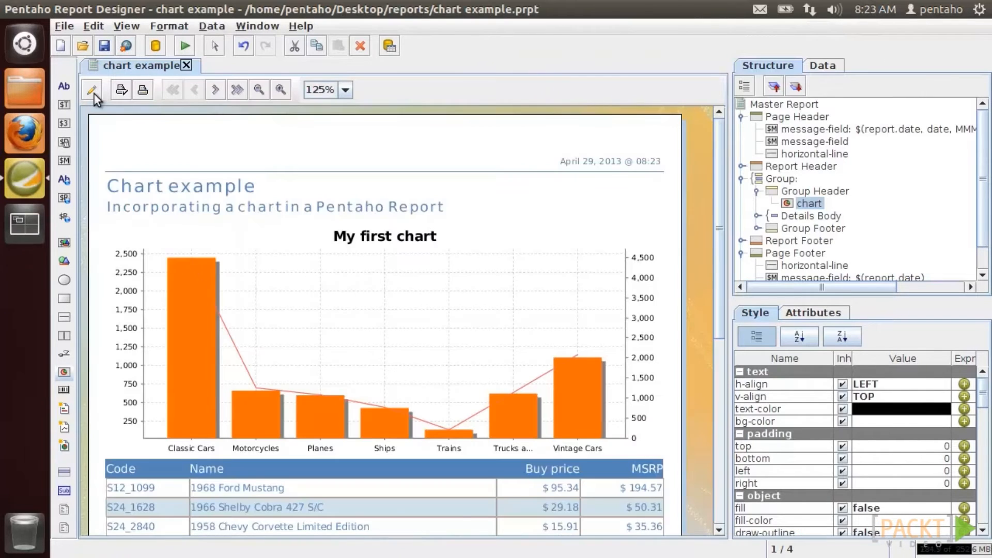
click(94, 94)
- Reopen the chart settings and turn on value labels
double_click(337, 268)
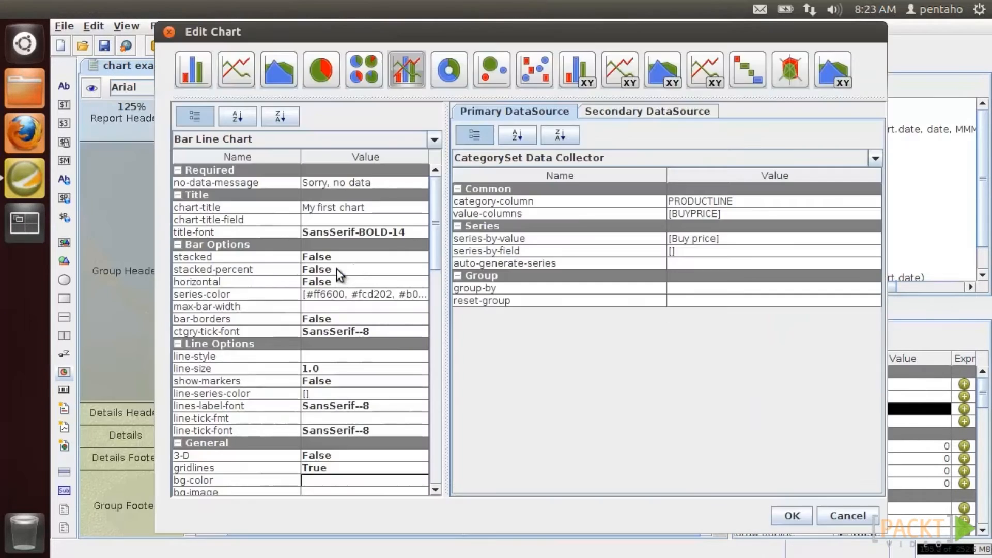
drag(438, 246, 433, 451)
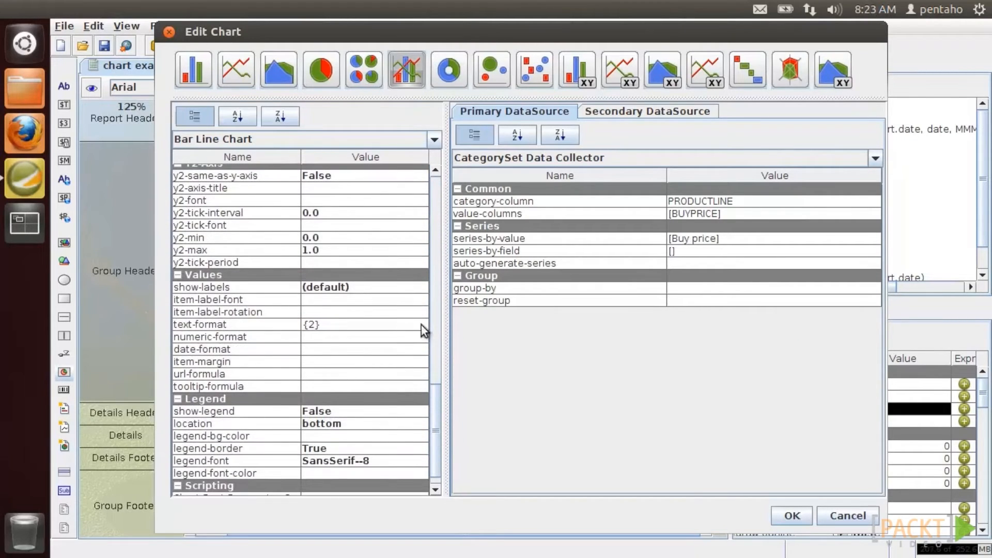
click(421, 287)
click(407, 313)
drag(436, 411, 437, 344)
- Title the y-axis 'Buy price' and the x-axis 'Product line', then apply
click(365, 221)
text(Buy price)
scroll(377, 217, up, 3)
click(379, 195)
text(Product line)
click(789, 517)
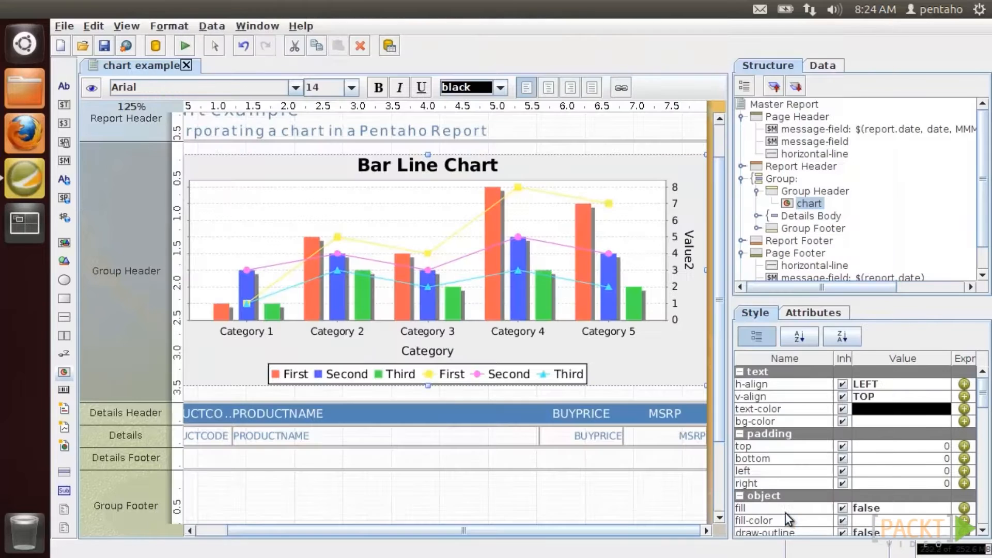
- Preview the report to render the finished bar-line chart
click(93, 85)
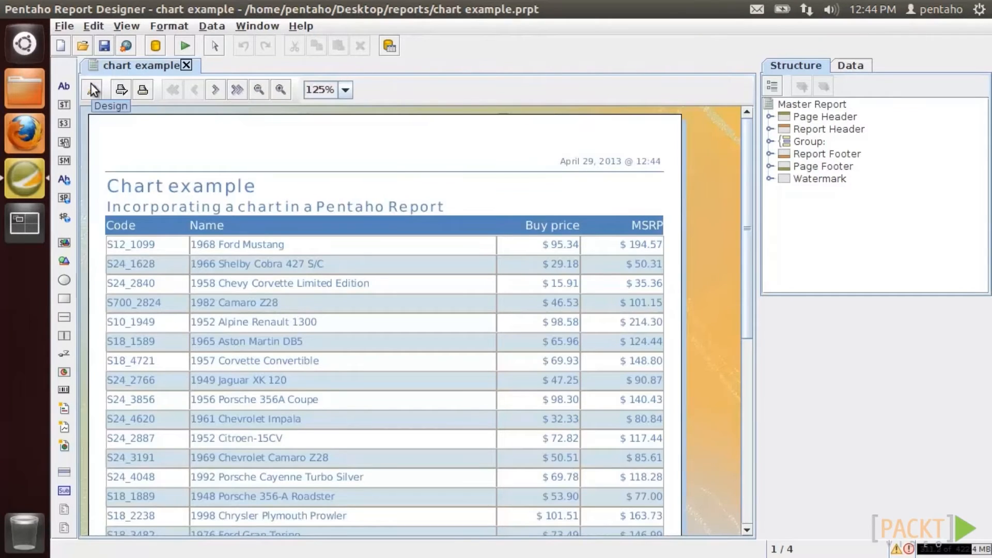
- Back in design view, place the chart in the group header, widened across the page and taller
click(91, 87)
drag(64, 372, 227, 218)
drag(262, 252, 232, 241)
drag(459, 298, 733, 297)
drag(460, 387, 466, 451)
- Set the chart's category column to PRODUCTLINE
double_click(433, 349)
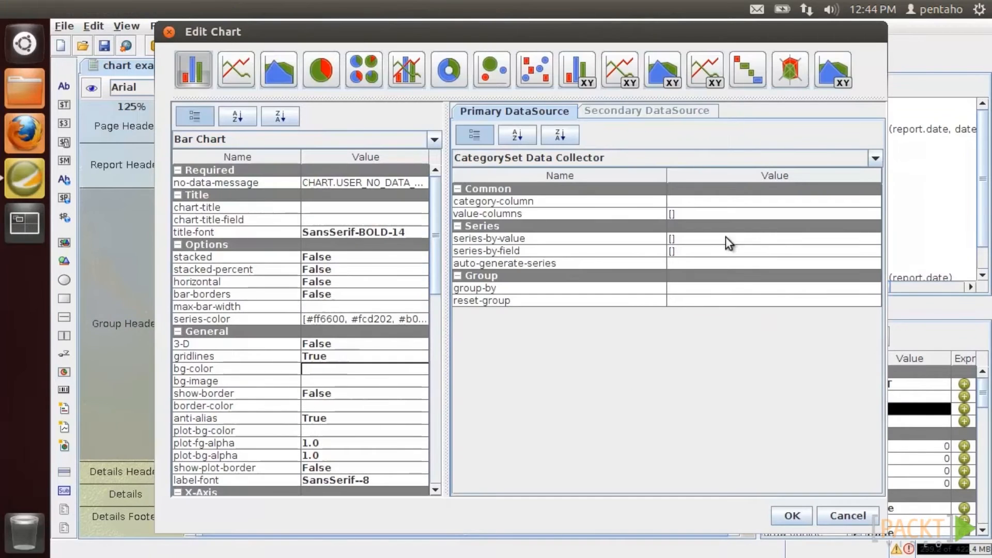
click(870, 203)
scroll(567, 285, down, 3)
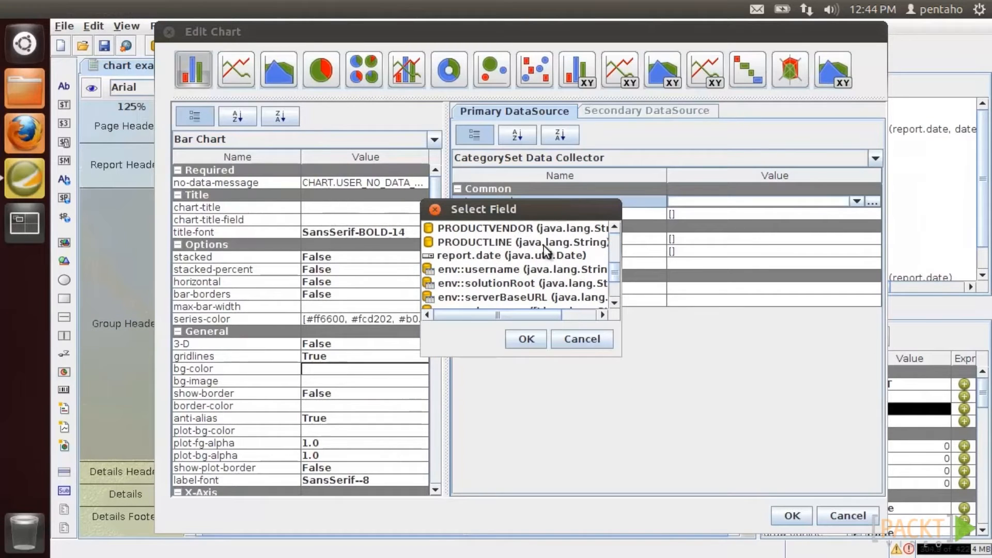
double_click(544, 243)
- Set the value columns to BUYPRICE and MSRP
click(748, 215)
click(872, 214)
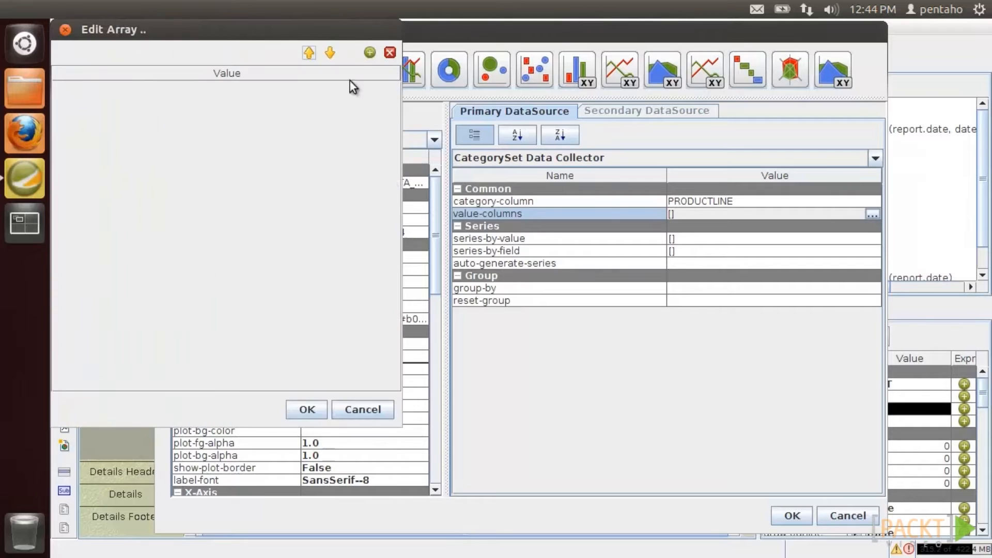
drag(542, 76, 581, 83)
click(578, 97)
click(584, 131)
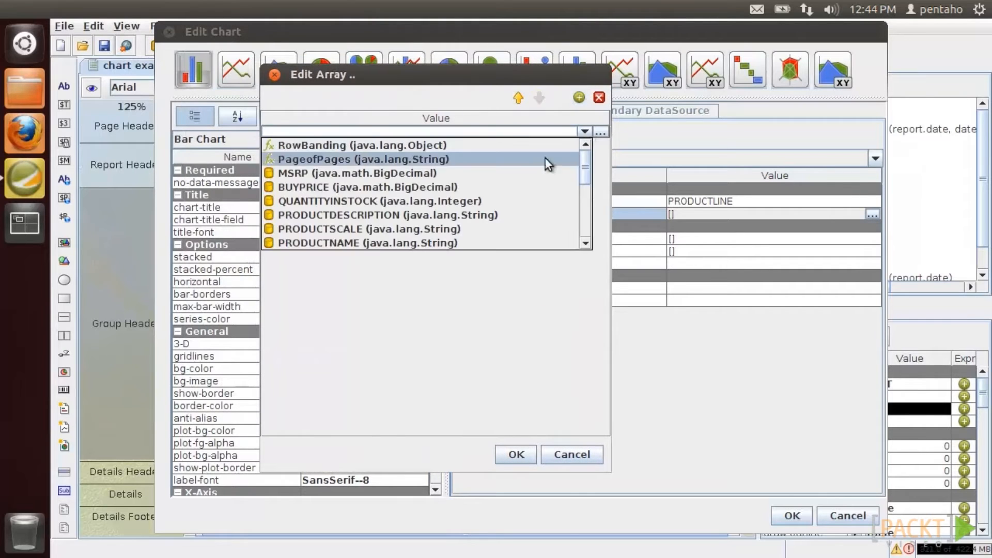
click(534, 186)
click(579, 97)
click(584, 145)
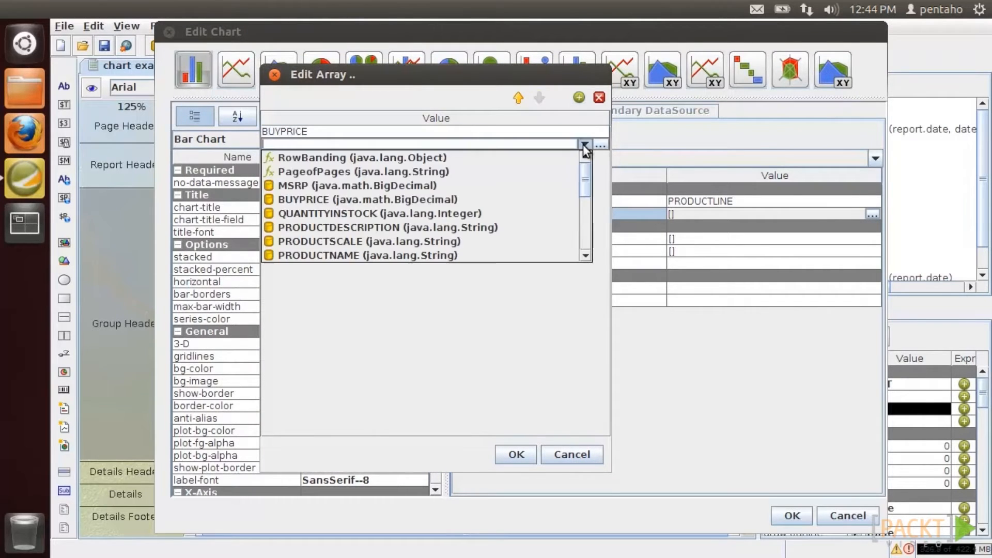
click(560, 186)
click(530, 458)
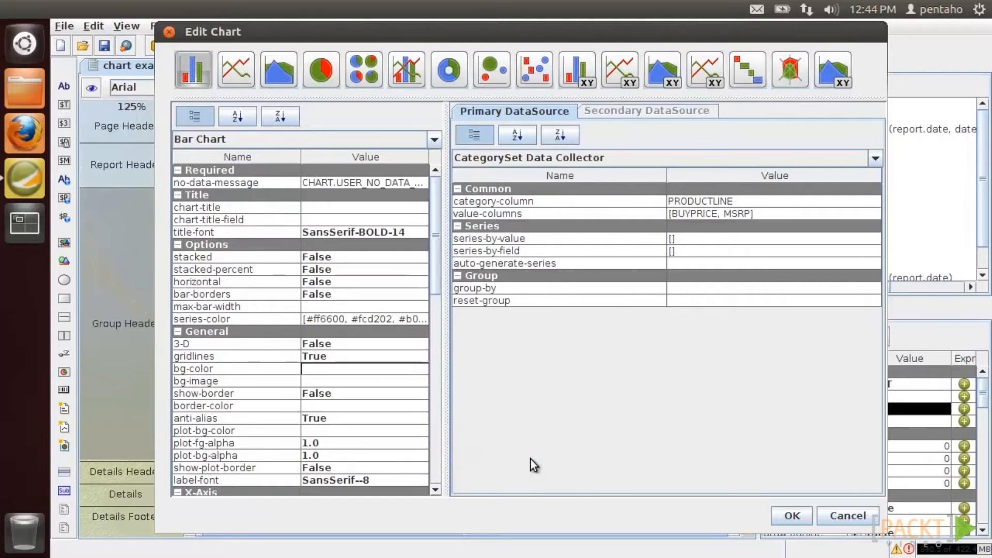
- Hide the legend, stack the bars, and turn on bar borders
drag(430, 249, 434, 439)
click(412, 389)
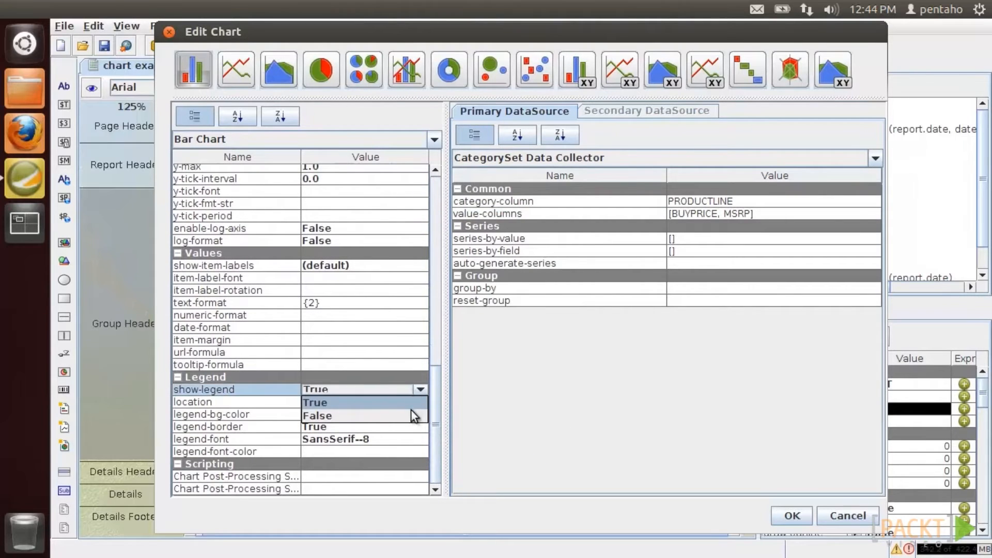
click(411, 410)
drag(439, 379, 437, 192)
click(422, 246)
click(414, 260)
click(417, 284)
click(414, 299)
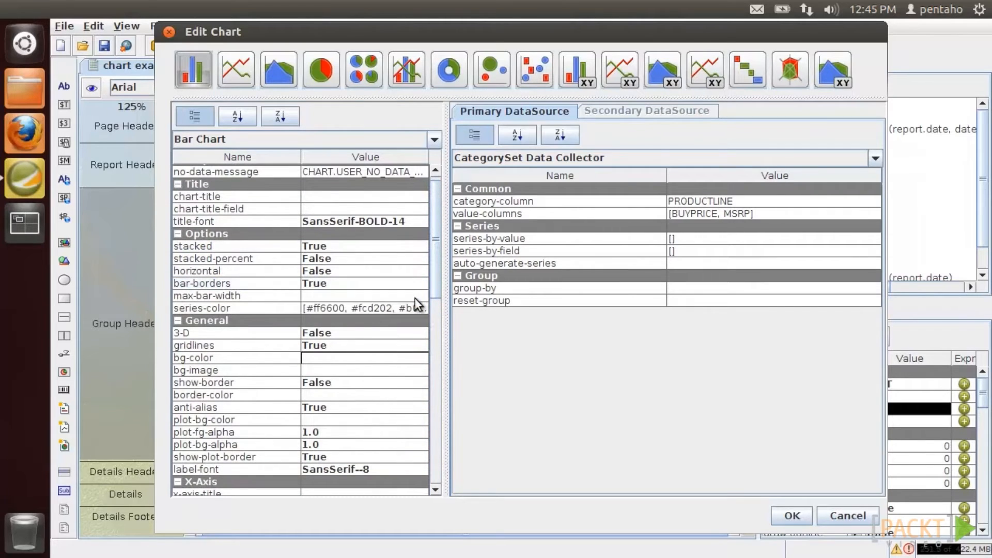
- Show item labels, make the chart 3-D, apply, and preview the stacked bar chart
drag(436, 289, 439, 449)
click(419, 277)
click(413, 301)
drag(434, 377, 439, 230)
click(417, 220)
click(411, 234)
click(780, 516)
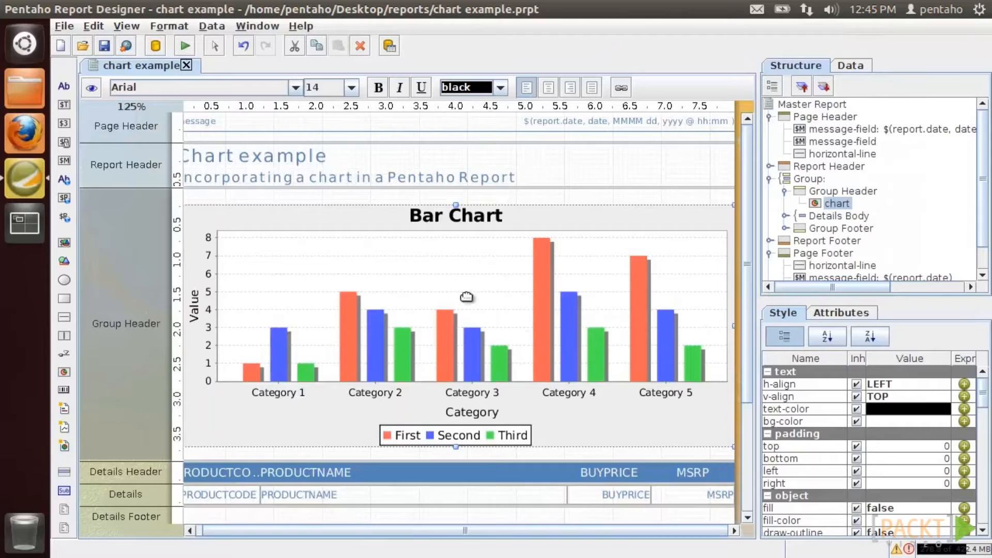
click(95, 94)
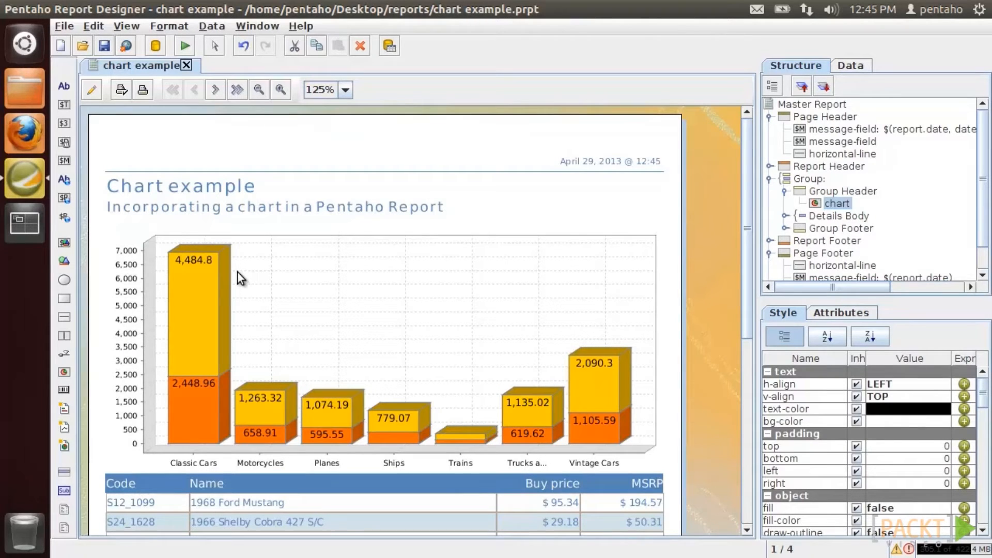
click(99, 88)
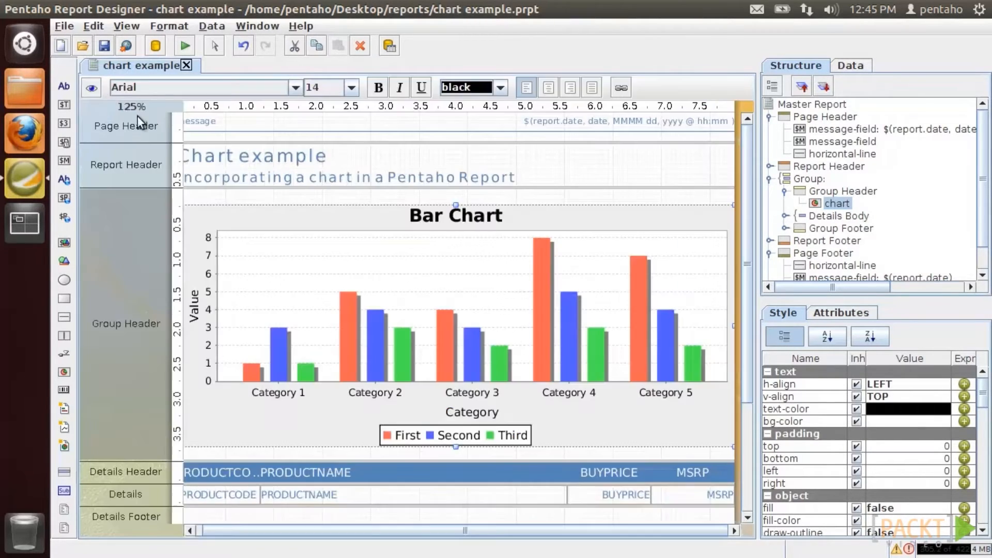
- Switch the chart to an area chart and preview the result
double_click(355, 247)
click(286, 78)
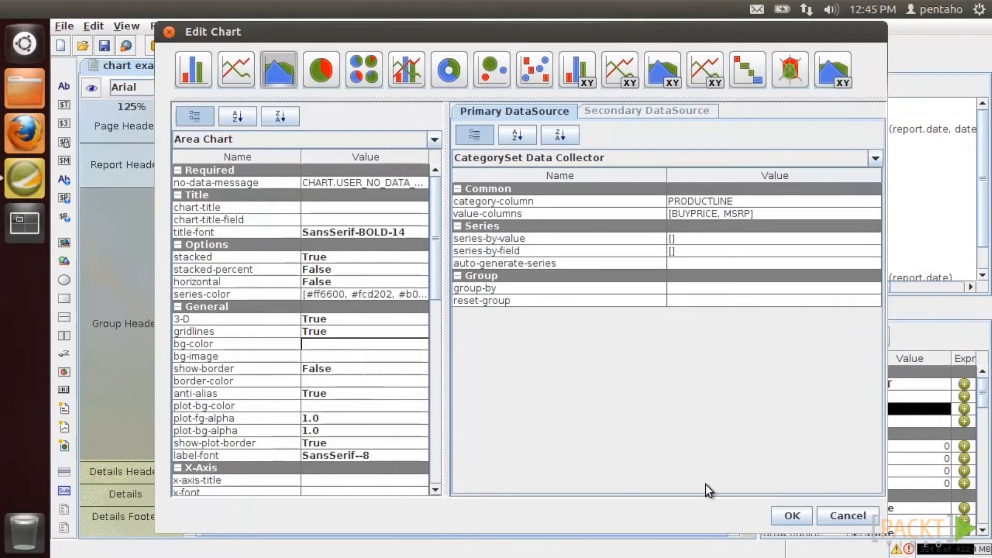
click(791, 516)
click(98, 88)
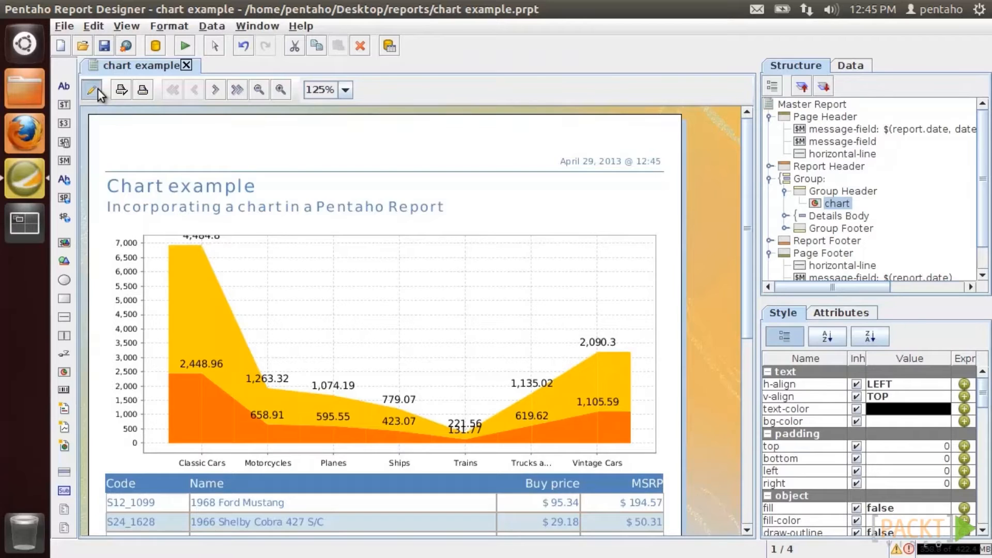
click(98, 89)
- Change the chart to a pie chart with BUYPRICE as the value column
double_click(269, 251)
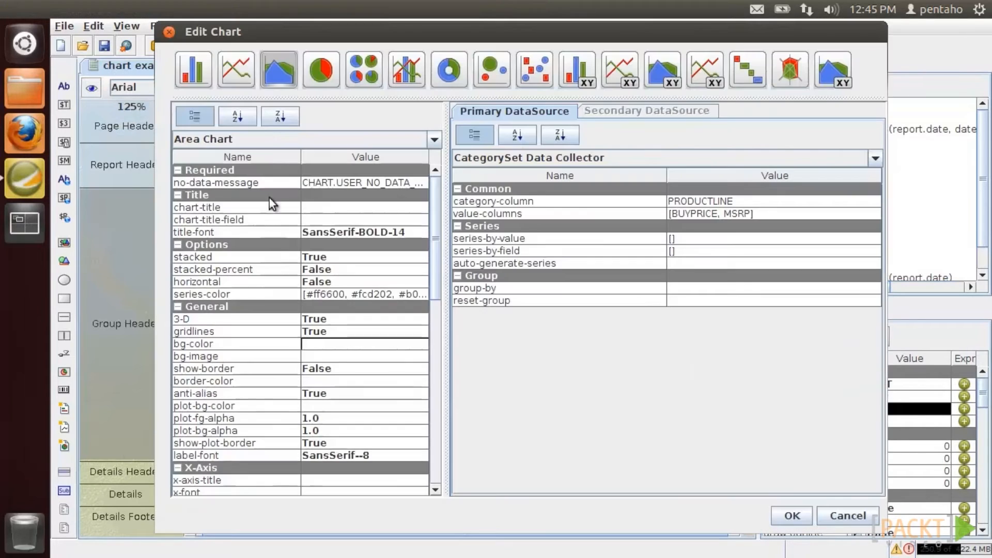
click(323, 68)
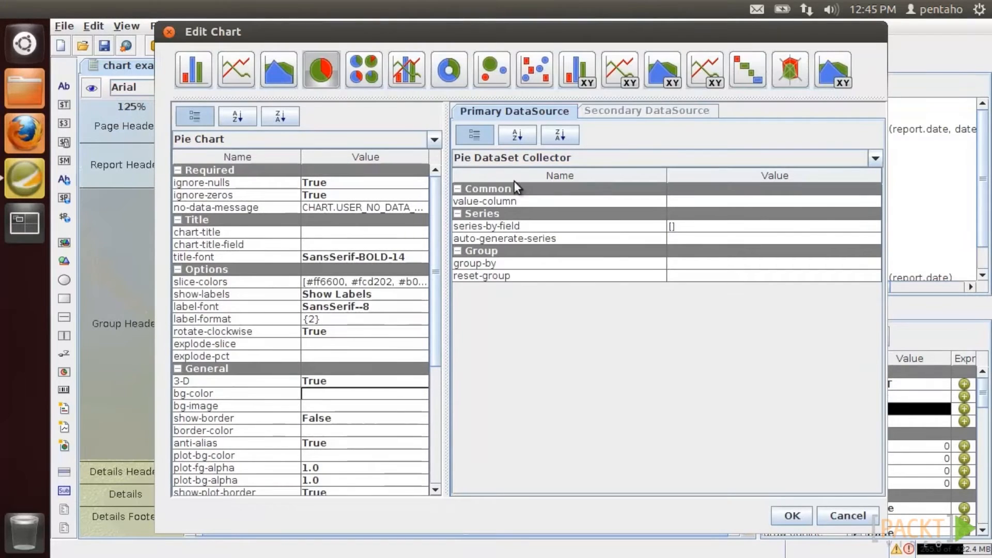
click(775, 201)
click(872, 202)
scroll(615, 247, down, 2)
double_click(512, 240)
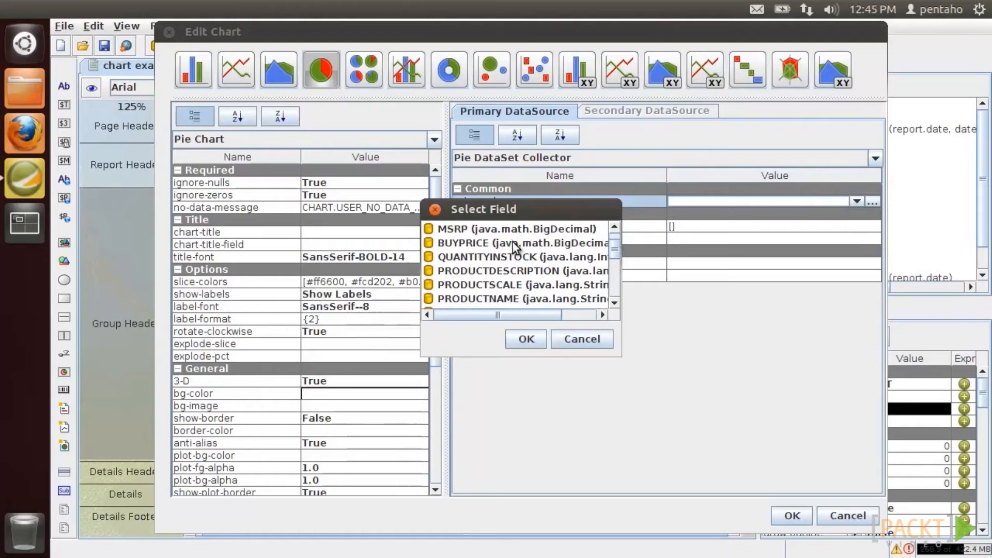
- Set the pie's series-by-field to PRODUCTLINE
click(870, 227)
click(872, 229)
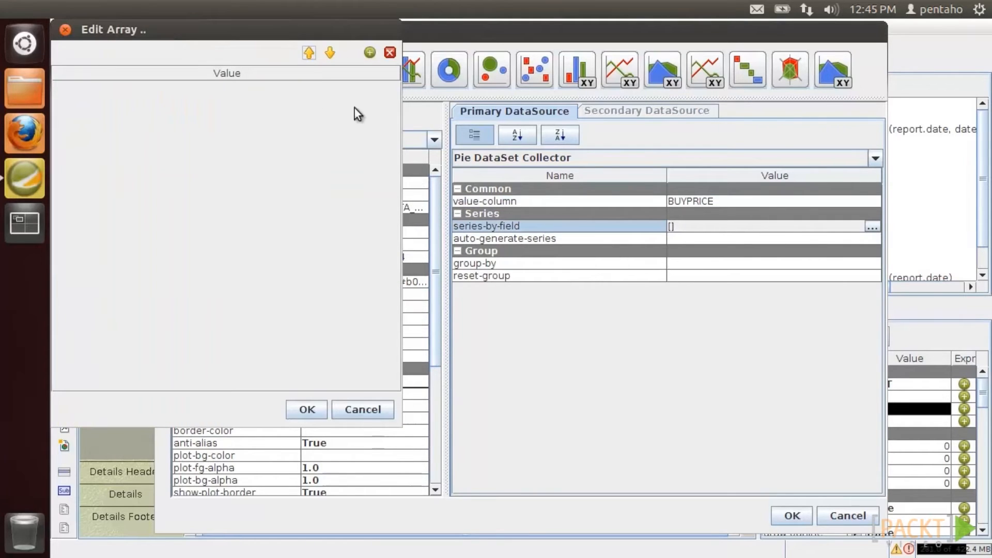
drag(296, 33, 513, 112)
click(578, 129)
click(584, 162)
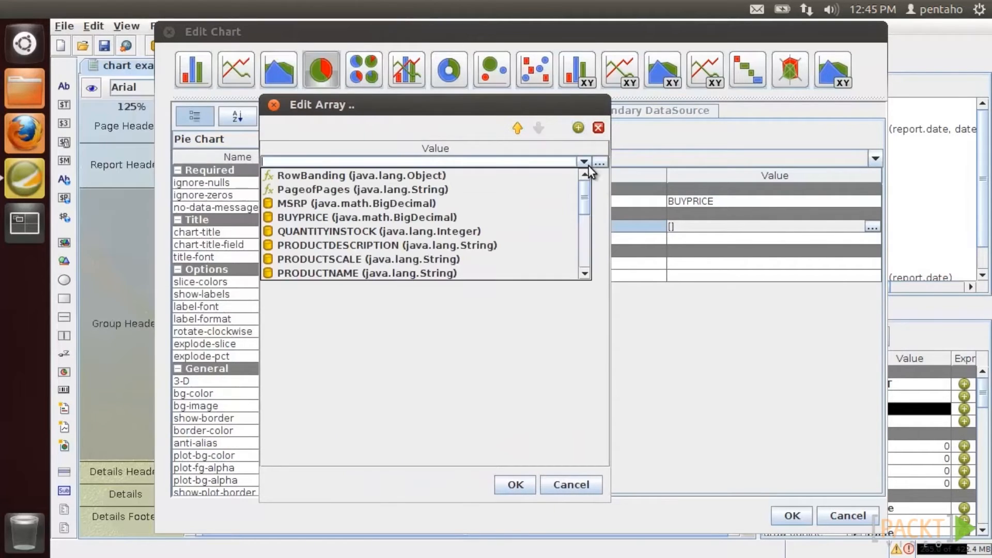
scroll(535, 237, down, 1)
scroll(534, 237, down, 1)
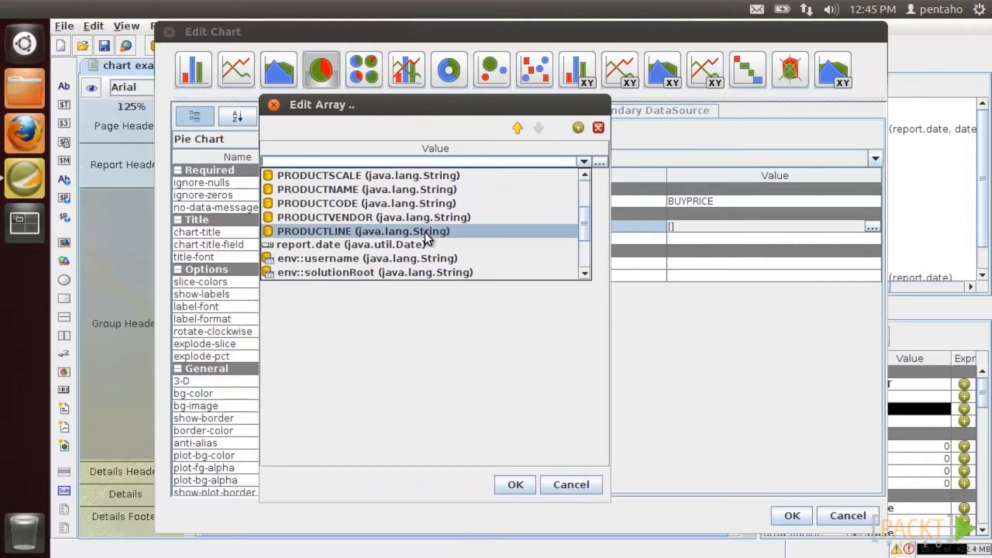
click(425, 231)
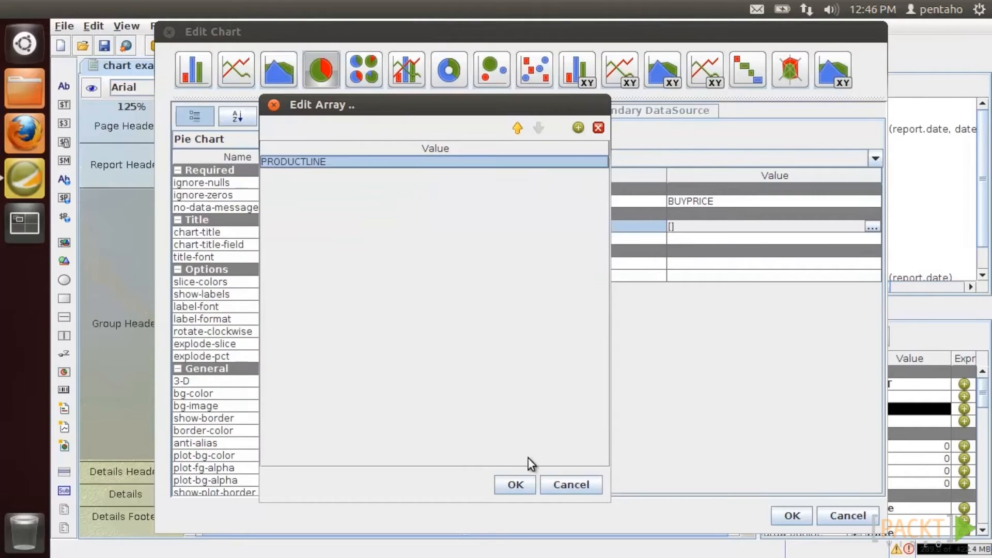
click(515, 485)
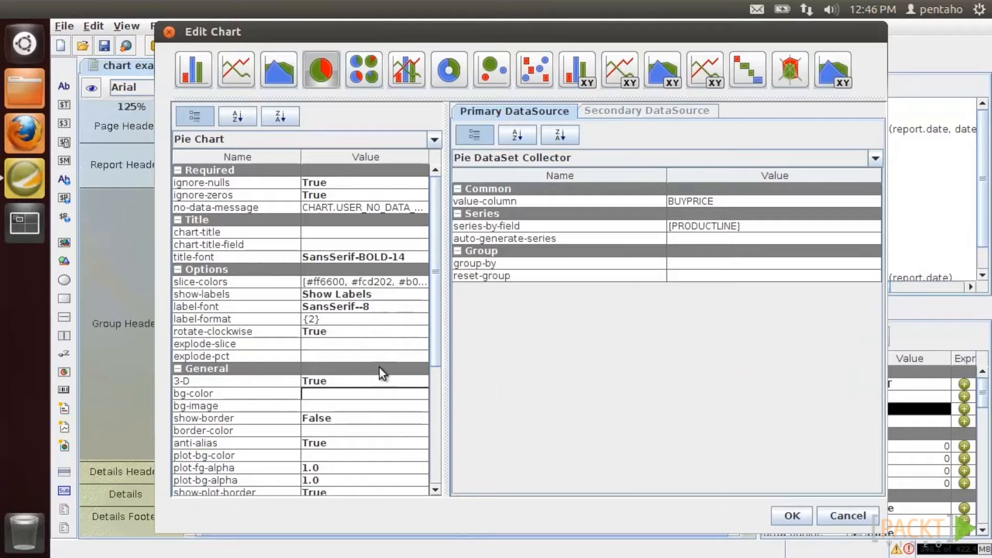
- Set rotate-clockwise to False, apply the pie settings and preview the report
click(393, 331)
click(391, 357)
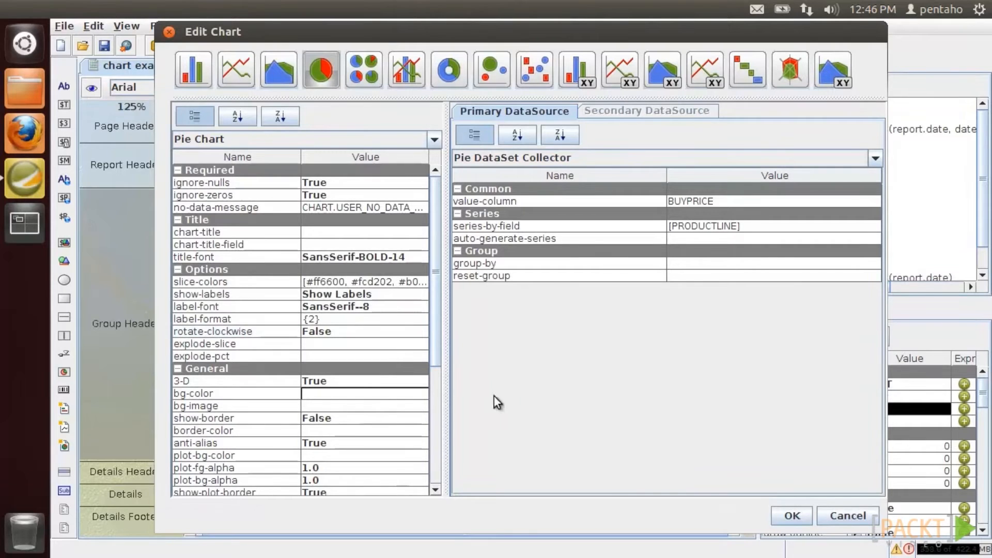
click(774, 515)
click(91, 86)
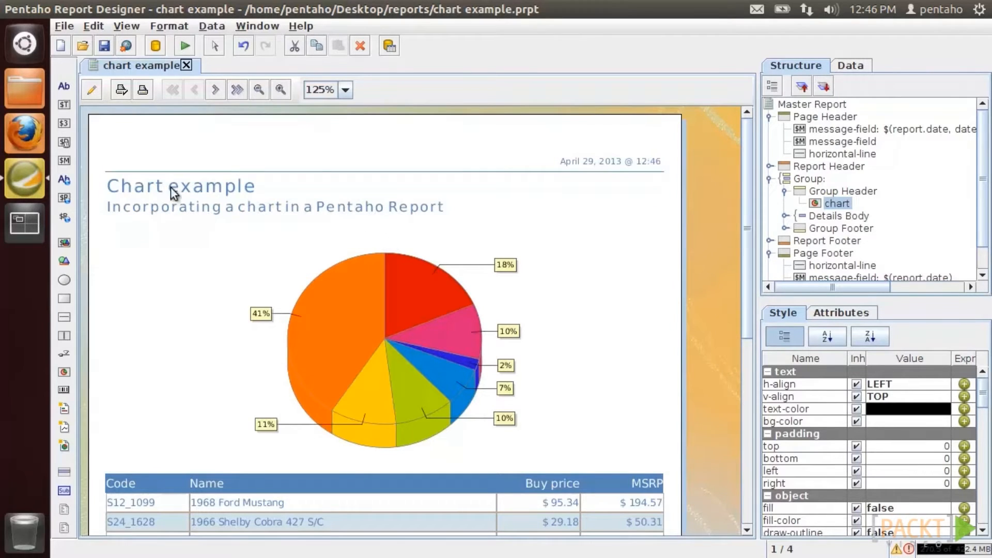
click(92, 90)
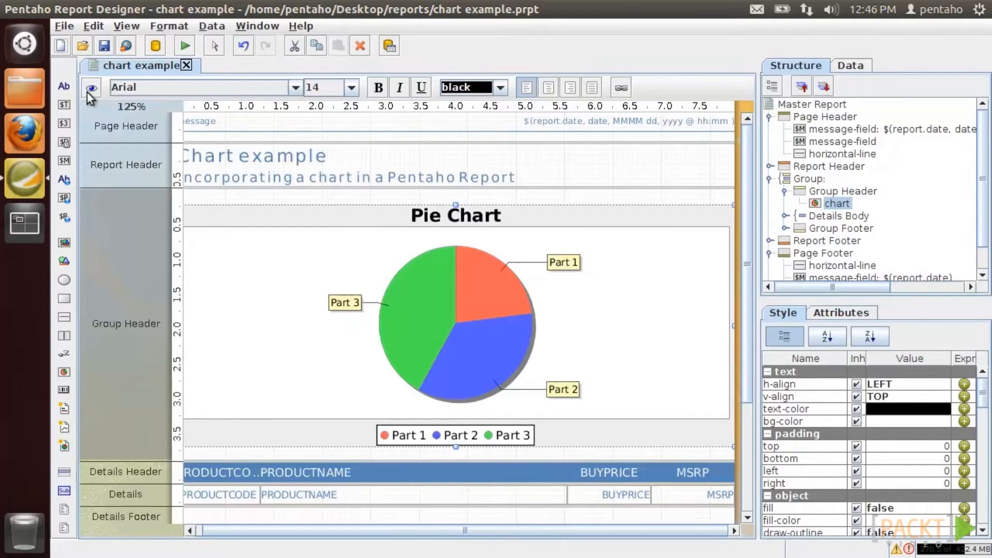
- Change the chart to a ring chart with a lower section depth and preview it
double_click(302, 263)
click(450, 71)
click(341, 368)
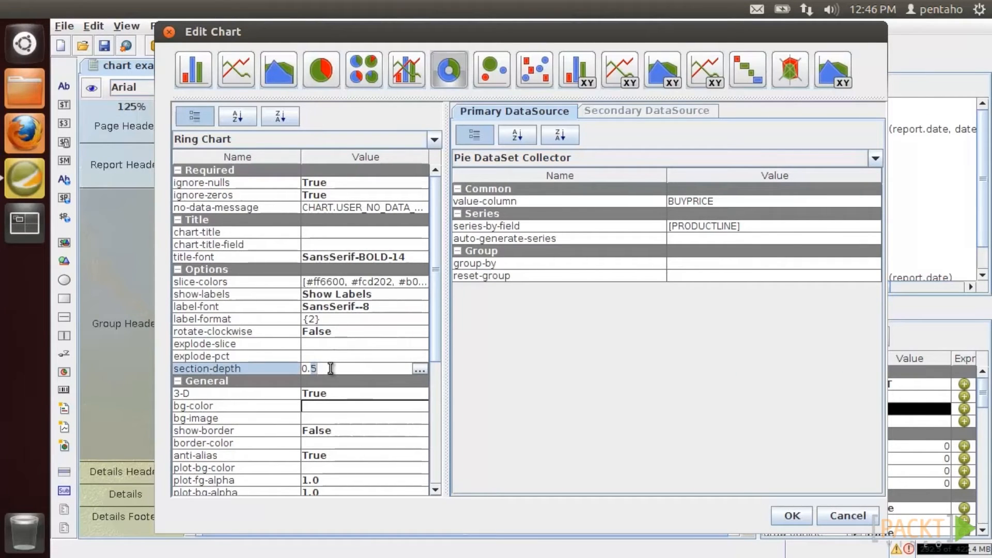
click(792, 516)
click(96, 92)
click(96, 92)
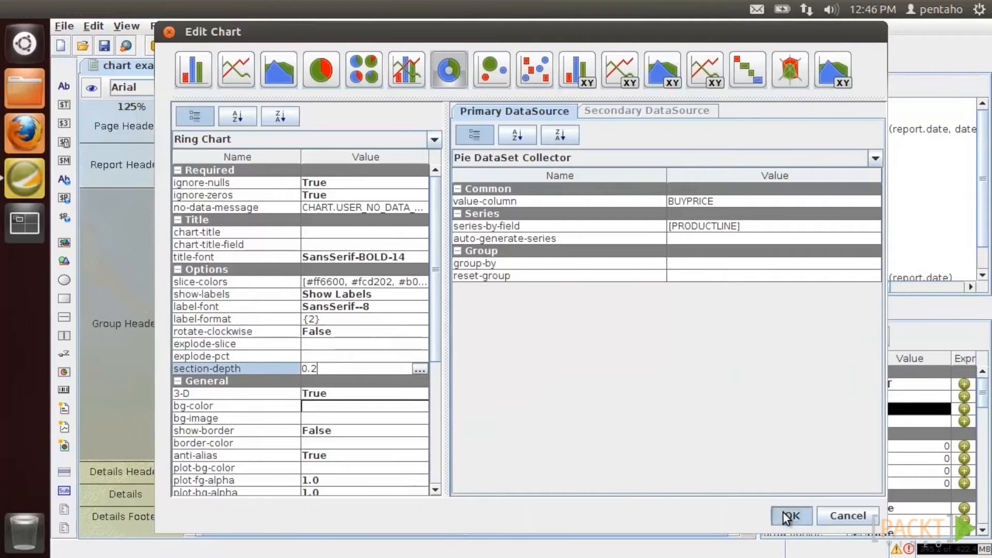
click(790, 513)
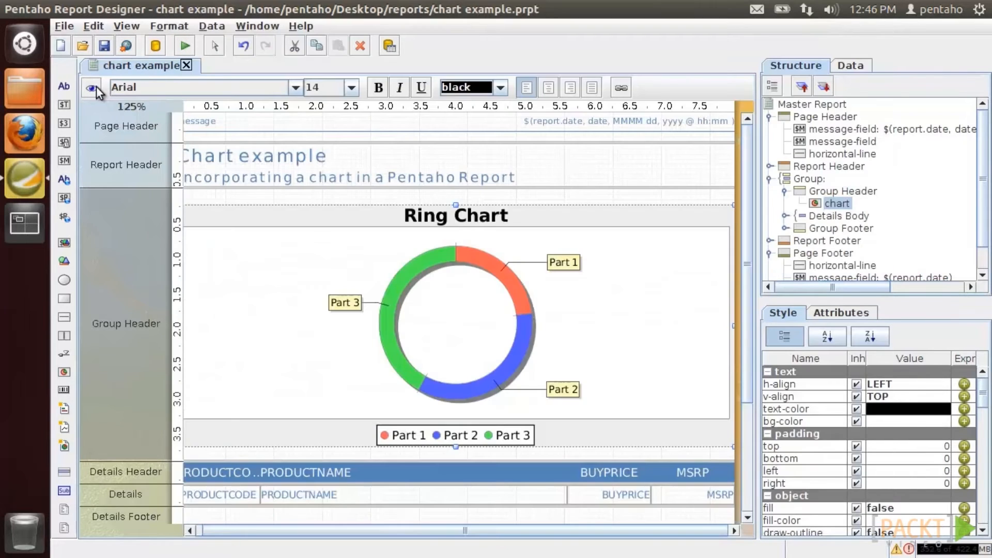
click(93, 89)
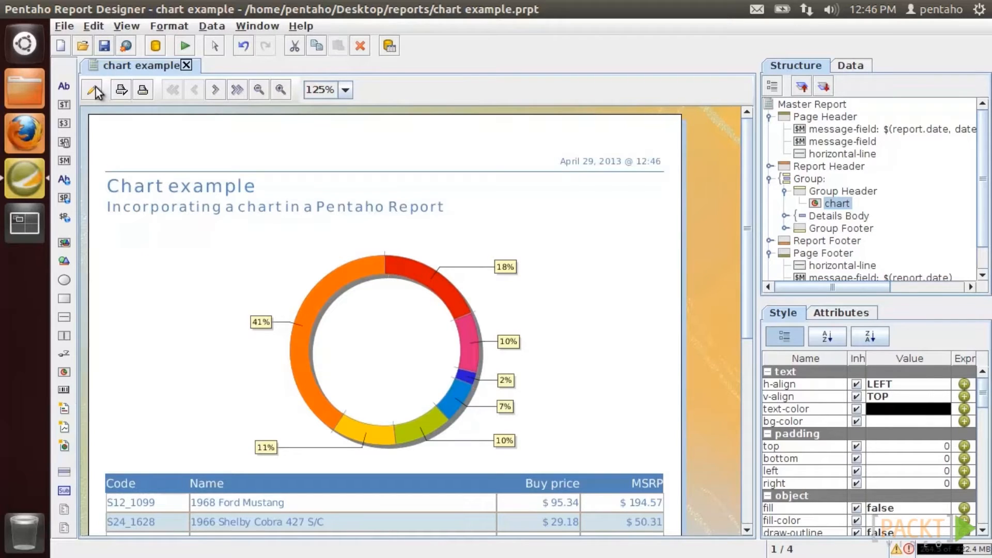
click(94, 91)
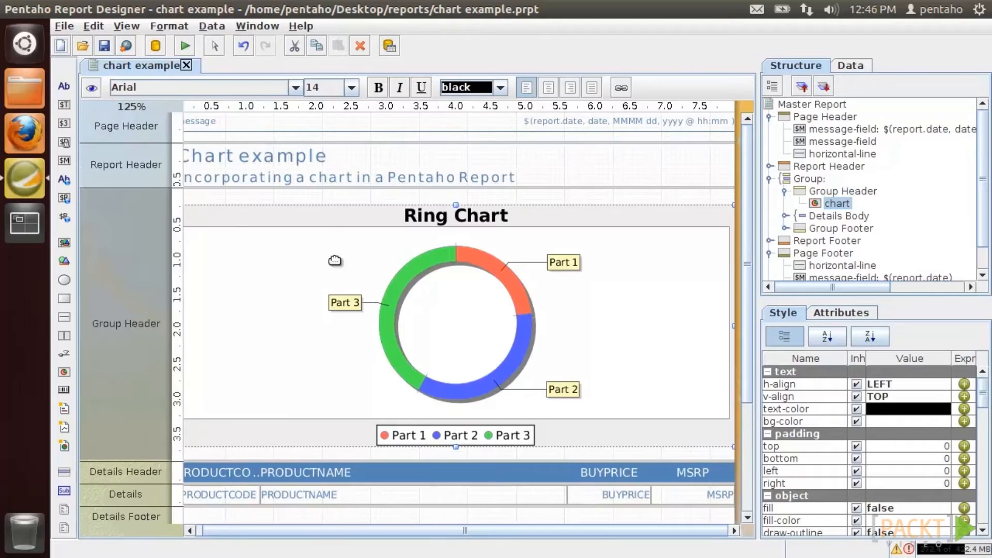
- Switch the chart to a bar-line chart with PRODUCTLINE as the category column
double_click(336, 258)
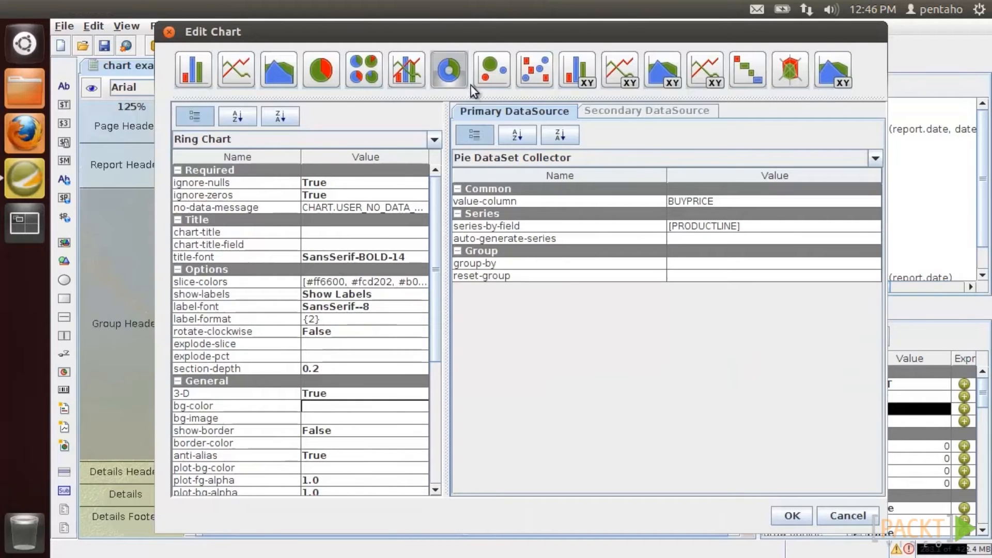
click(405, 75)
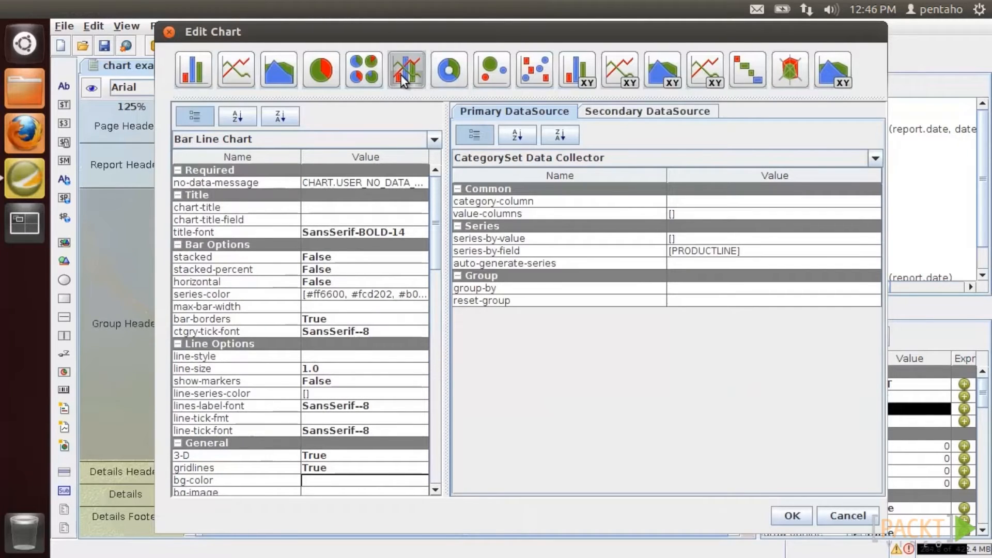
click(871, 202)
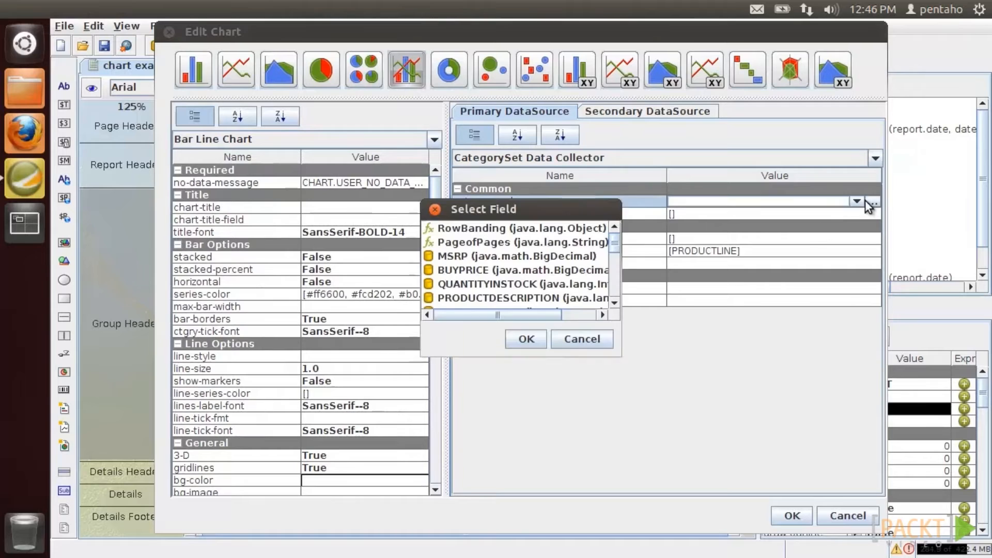
drag(614, 249, 613, 273)
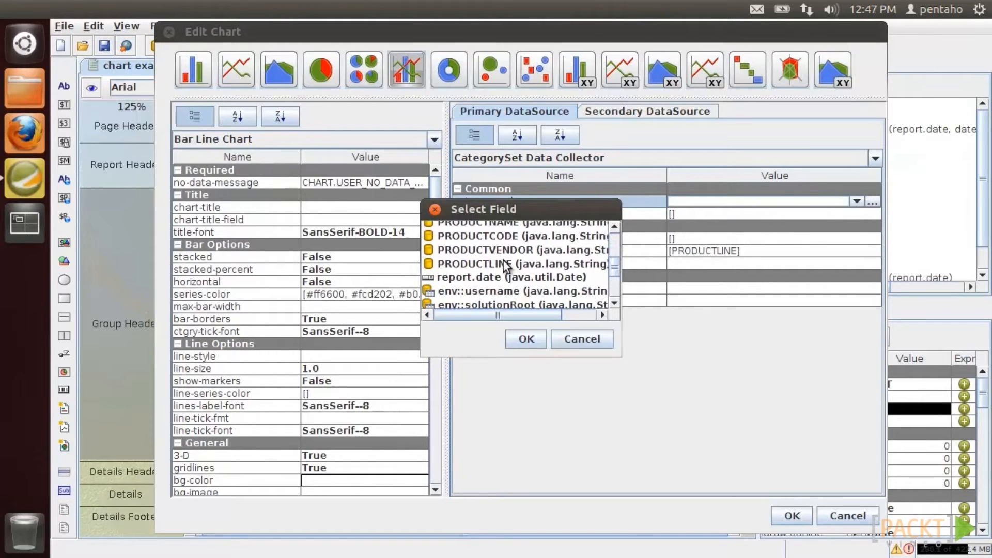
double_click(502, 263)
- Set BUYPRICE as the primary value column plotted as bars
click(853, 214)
click(872, 214)
click(681, 158)
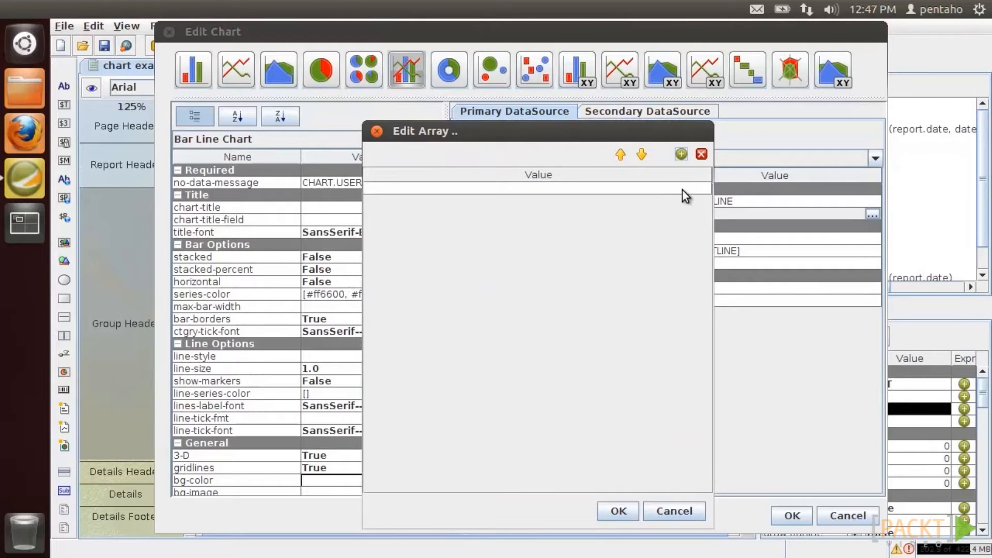
click(682, 188)
click(627, 230)
click(628, 510)
- Remove PRODUCTLINE from the series-by-field list, leaving it empty
click(759, 251)
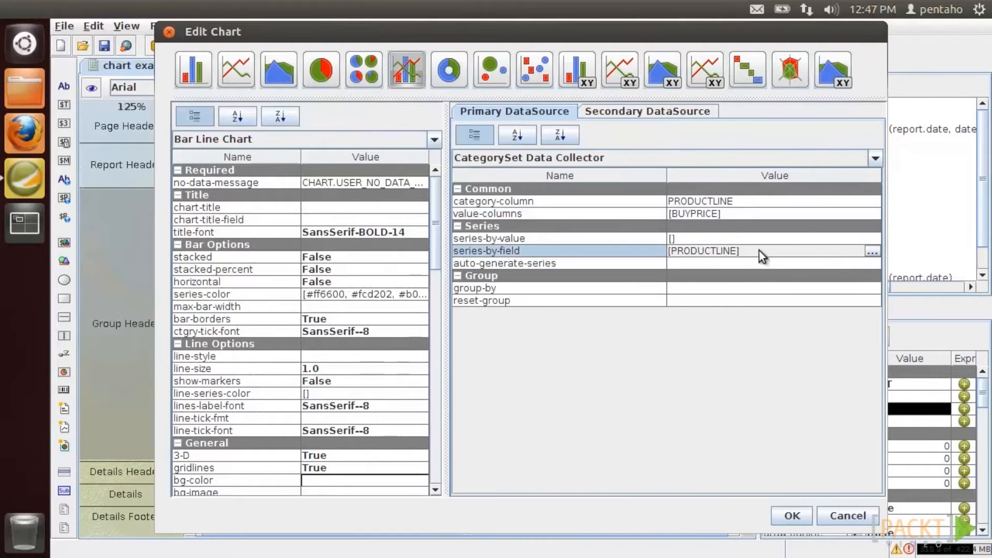
click(872, 251)
click(574, 175)
click(624, 142)
click(542, 497)
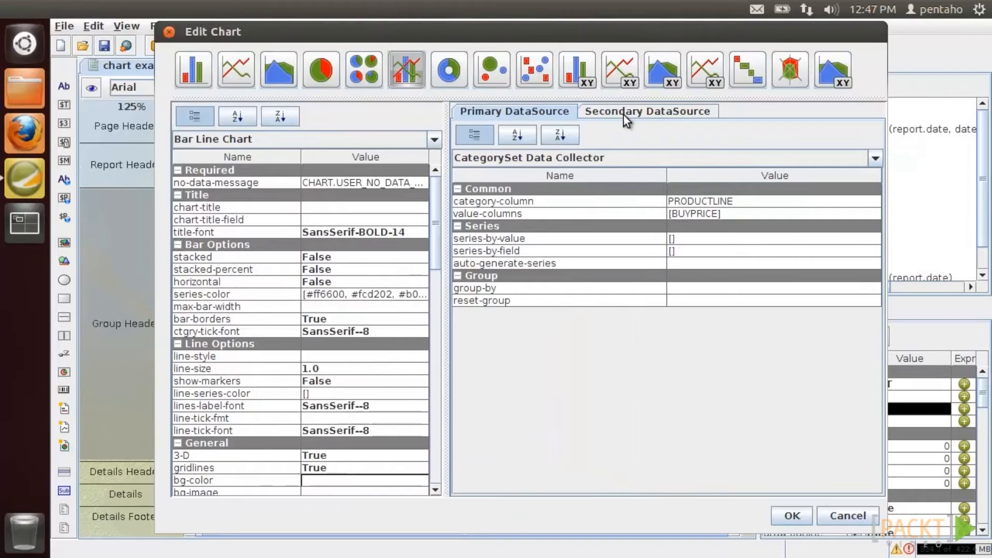
- Set the secondary data source to category PRODUCTLINE and value column MSRP
click(625, 114)
click(830, 201)
scroll(803, 272, down, 3)
click(793, 230)
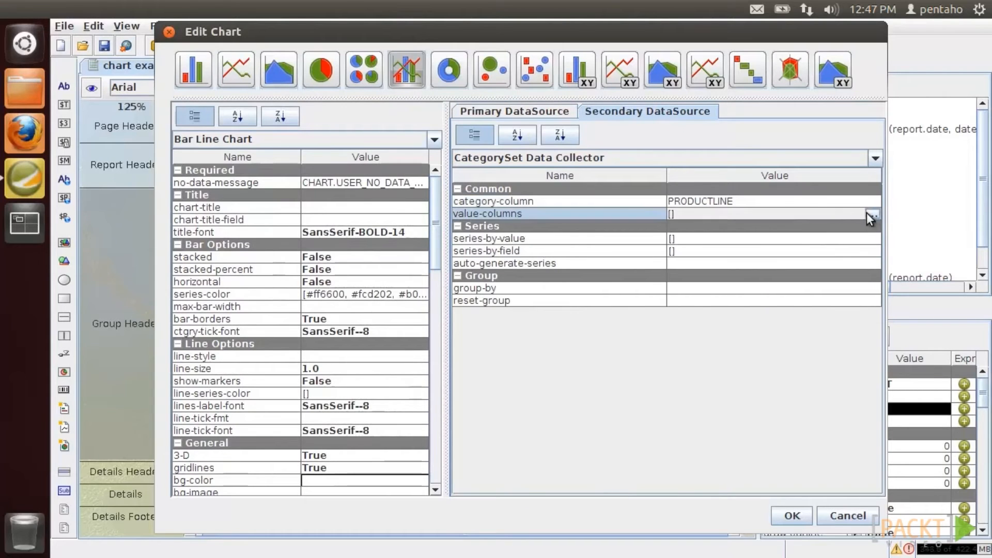
click(872, 213)
click(655, 135)
click(661, 169)
click(565, 211)
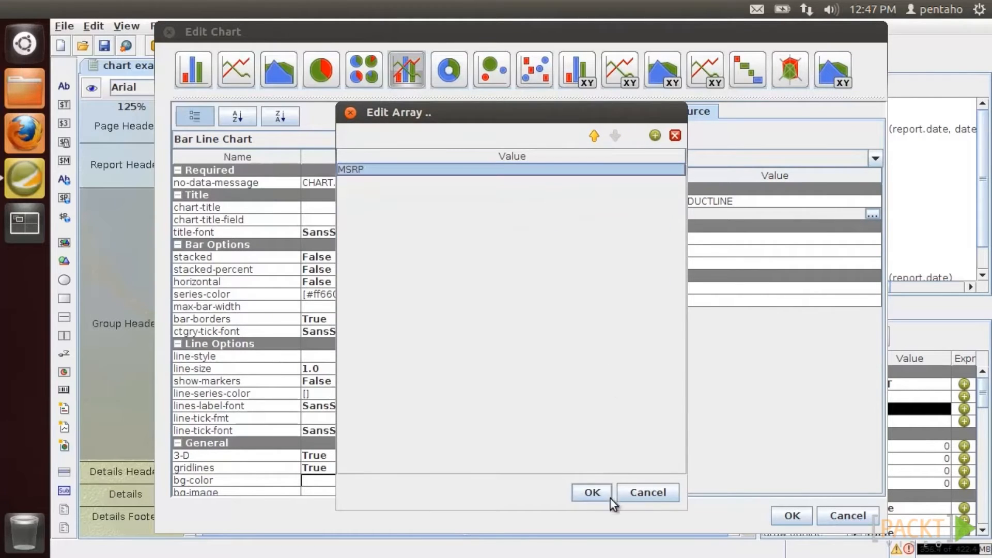
click(594, 493)
- Make the line dashed with size 2 and markers turned on
drag(435, 219, 300, 235)
click(419, 226)
click(392, 248)
click(392, 239)
text(2)
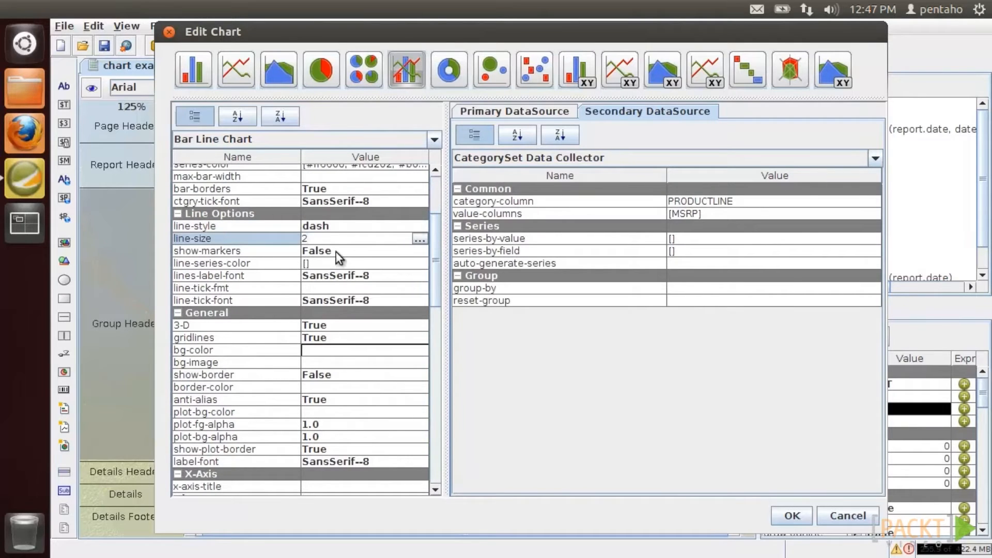
click(334, 253)
click(336, 262)
drag(435, 279, 435, 435)
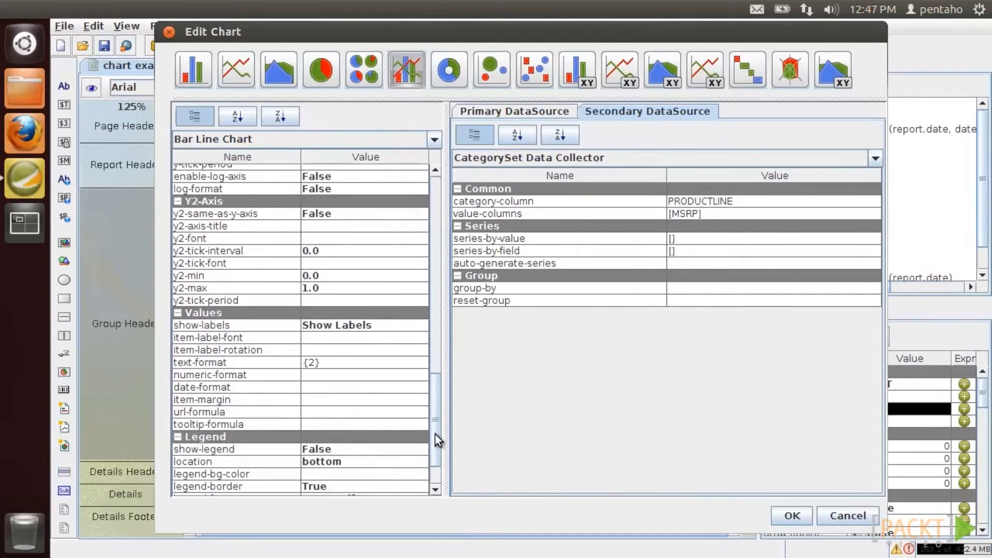
- Title the right-hand axis 'Retail price', apply the chart settings and preview
click(340, 231)
text(Retail price)
drag(437, 421, 436, 246)
click(792, 516)
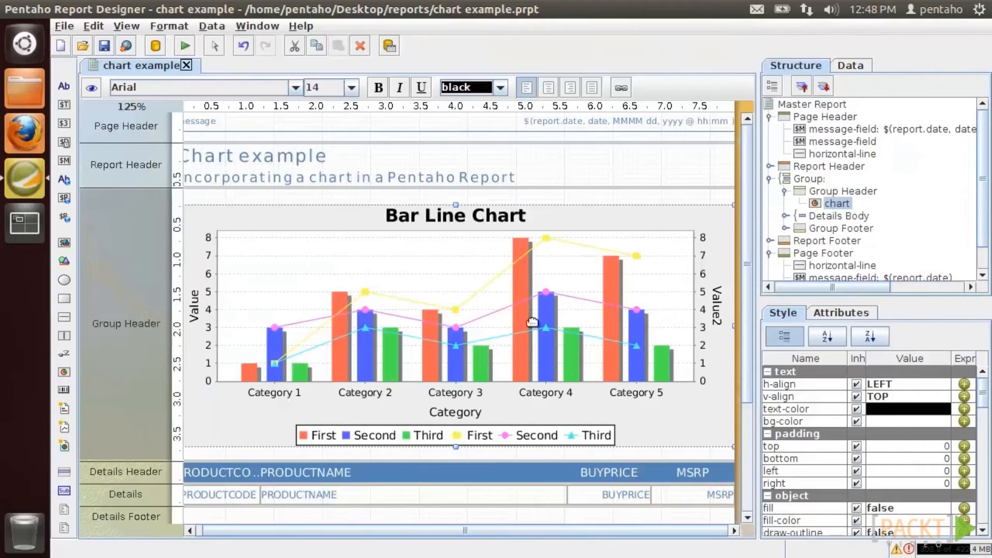
click(97, 92)
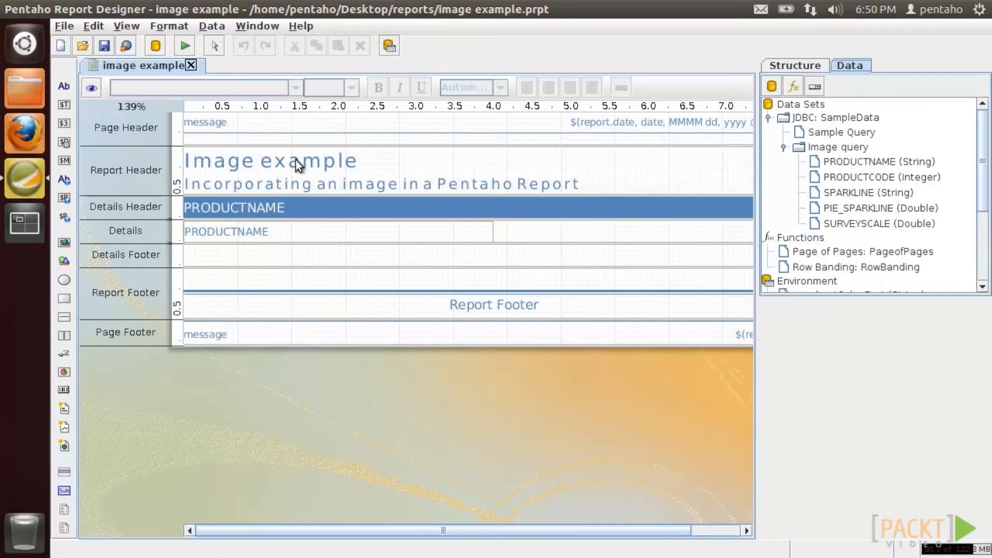
- Preview the image example, then add a black PRODUCTCODE barcode to the Details band
click(92, 88)
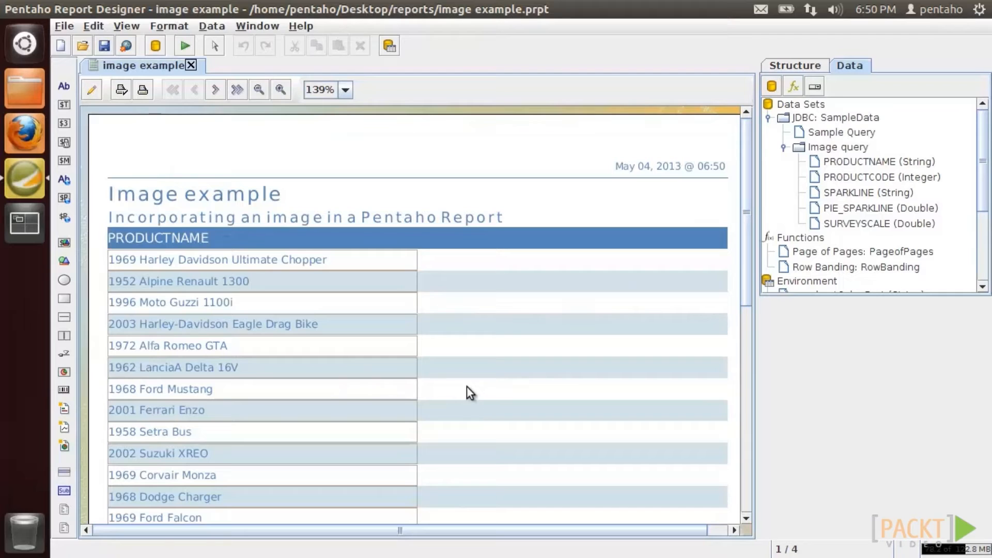
click(92, 90)
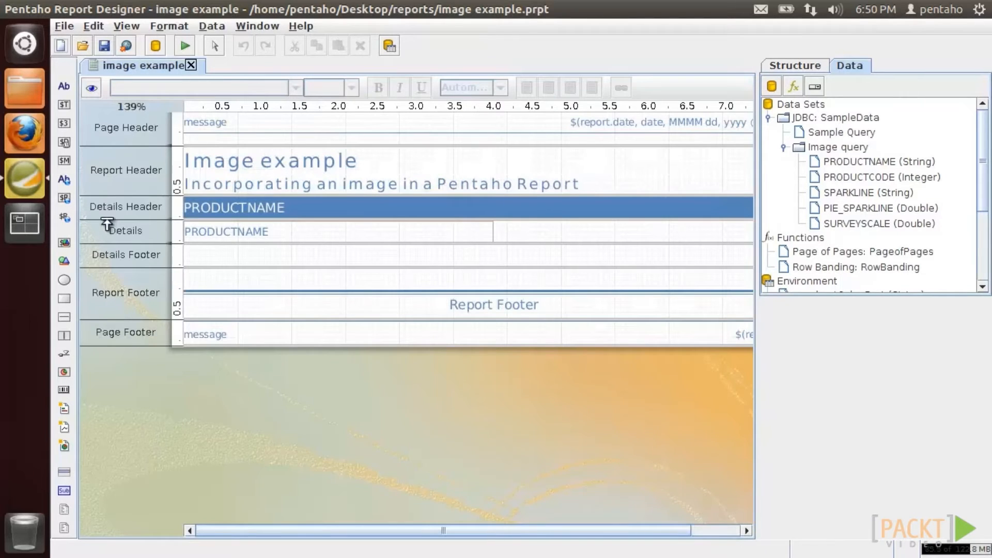
drag(59, 385, 497, 228)
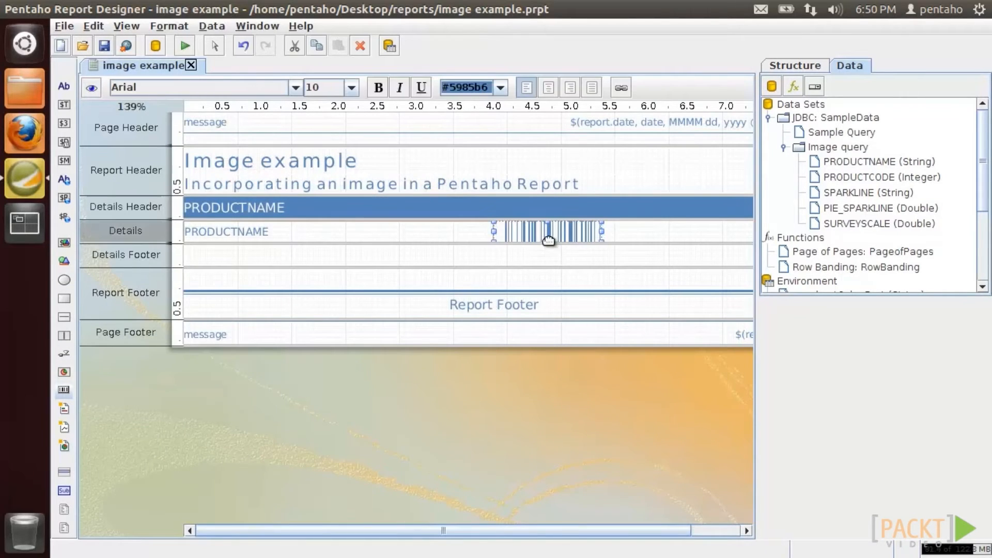
double_click(549, 266)
click(577, 249)
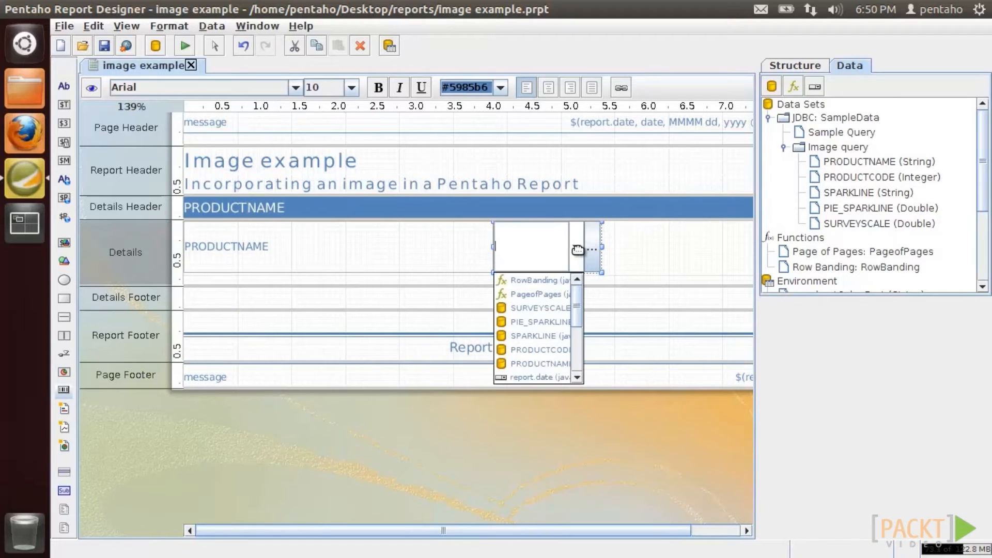
click(554, 349)
click(500, 87)
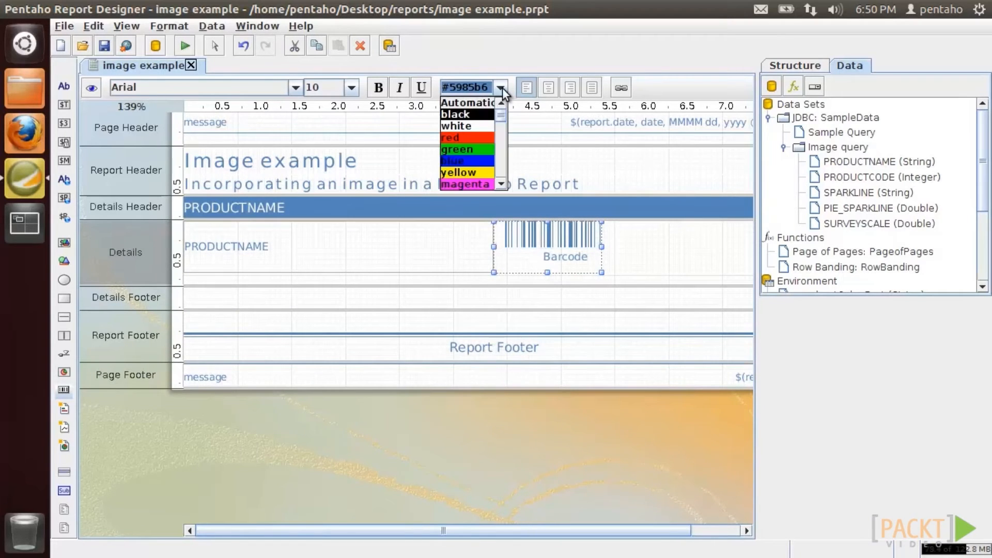
click(485, 114)
- Preview the barcodes and change the barcode type to code39
click(88, 89)
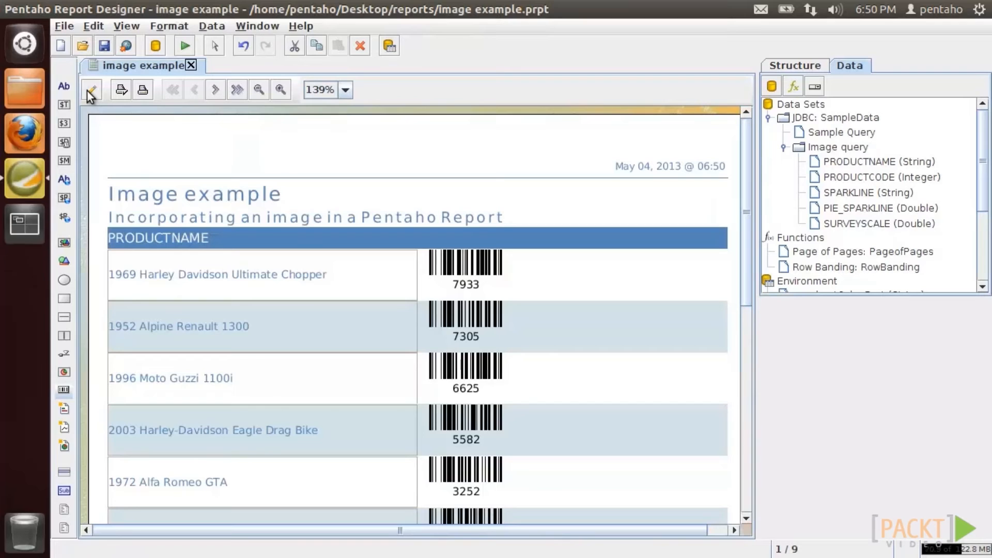
click(780, 69)
drag(978, 393, 979, 440)
click(943, 404)
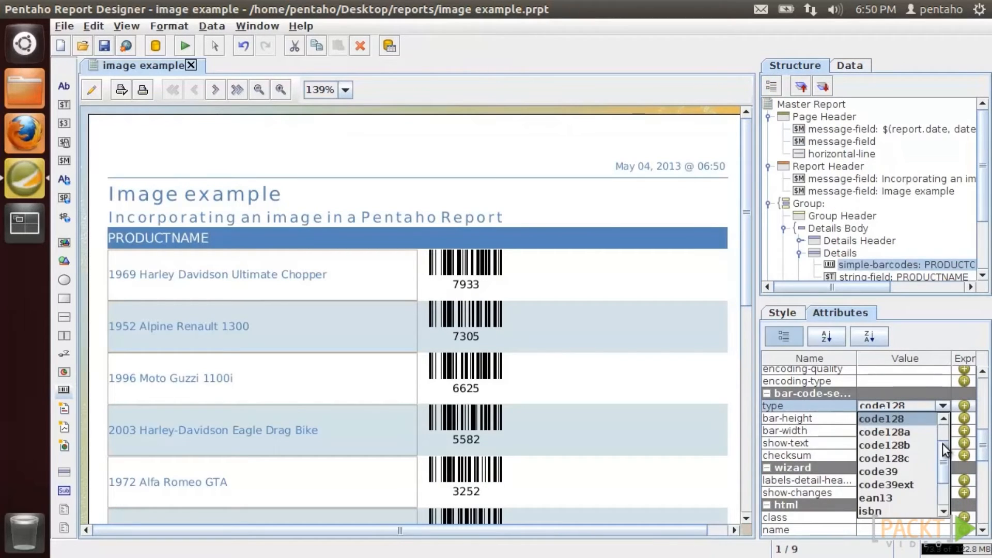
click(913, 472)
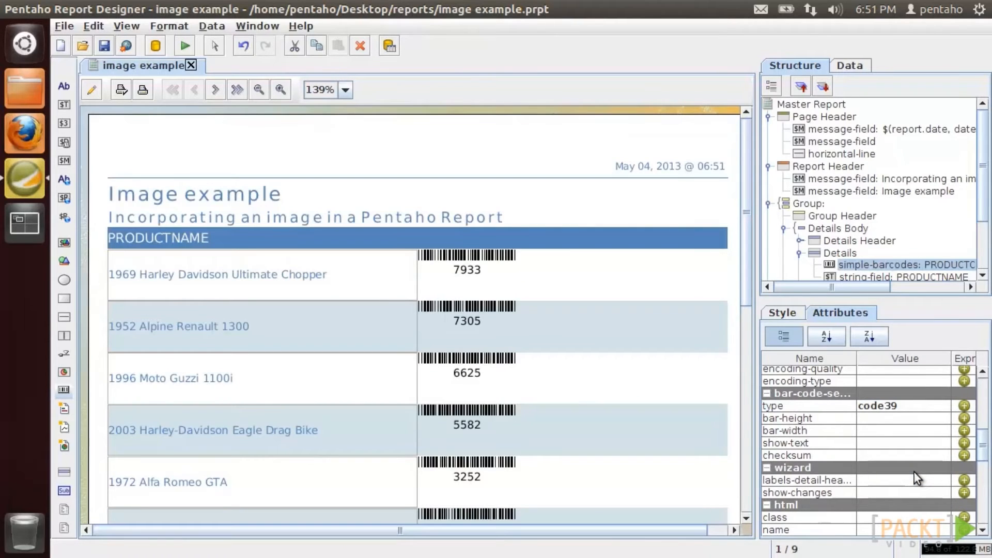
- Switch the barcode type to pdf417, then delete the barcode element
click(943, 405)
scroll(941, 462, down, 4)
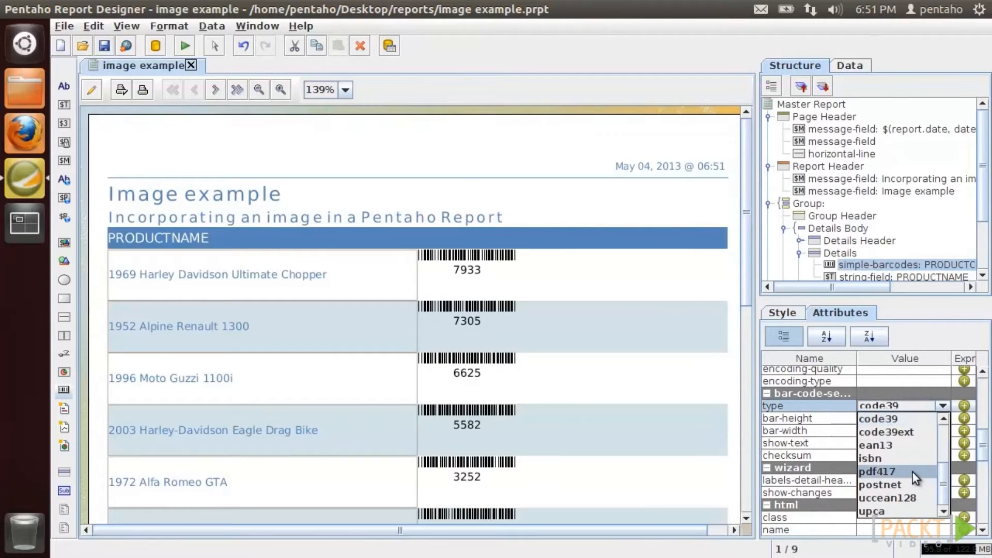
click(912, 472)
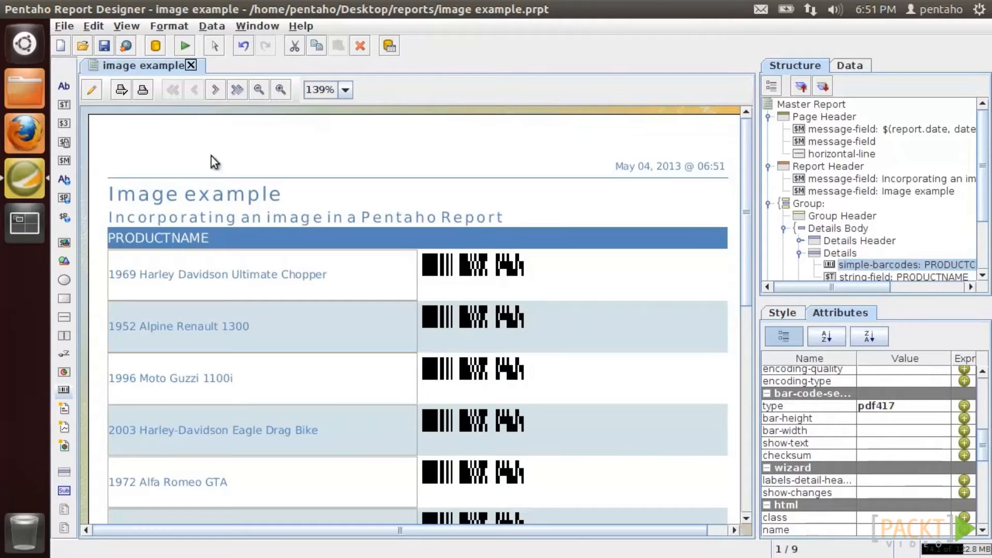
click(91, 90)
key(Delete)
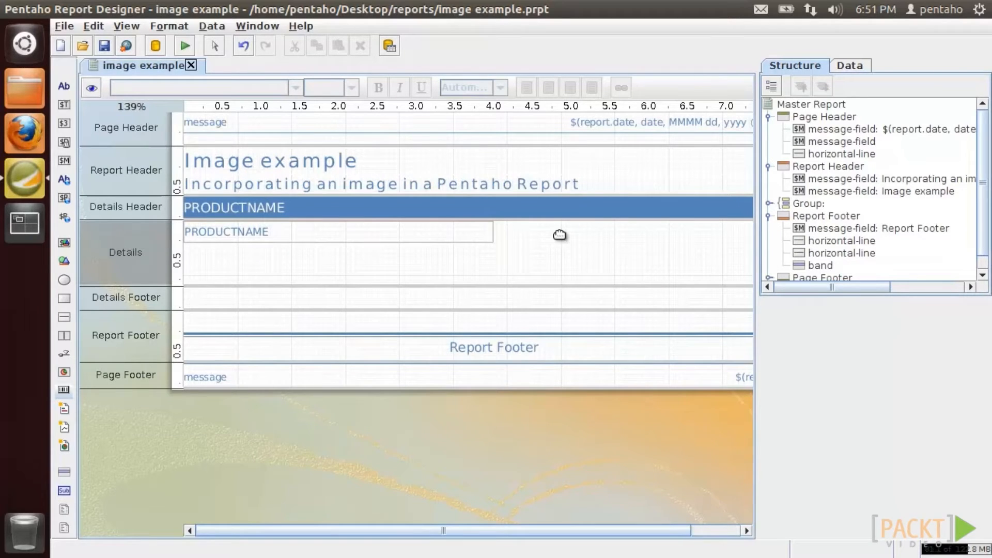
- Open the Image query from the Data tab for editing
click(847, 65)
right_click(839, 146)
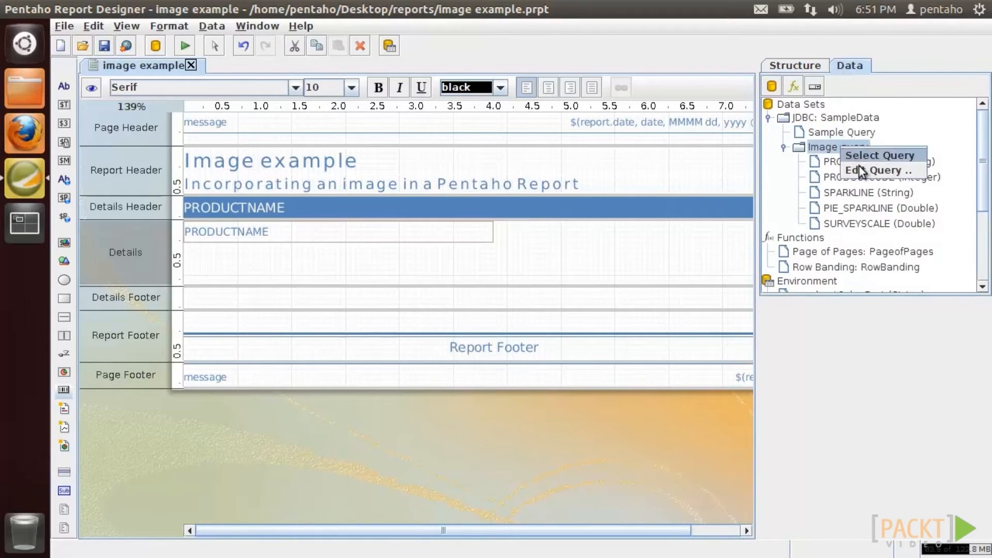
click(860, 169)
- Preview the Image query's result rows to inspect the SPARKLINE values
click(436, 110)
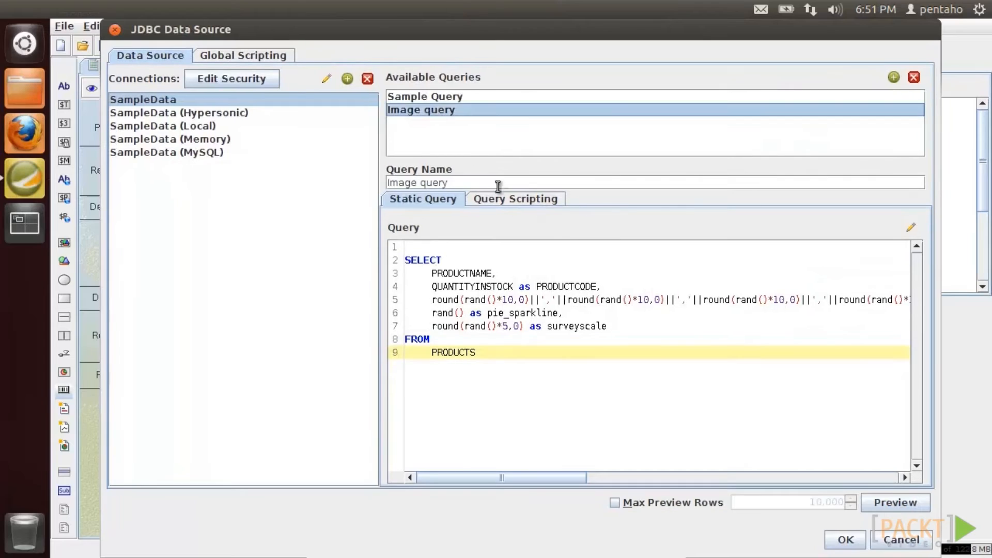
click(894, 502)
drag(575, 85, 781, 87)
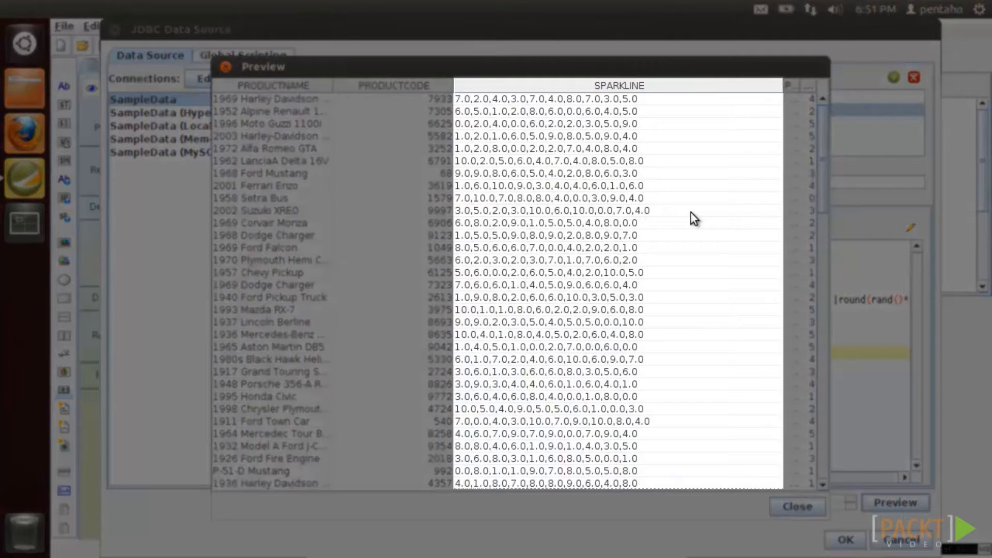
scroll(690, 213, down, 2)
click(798, 506)
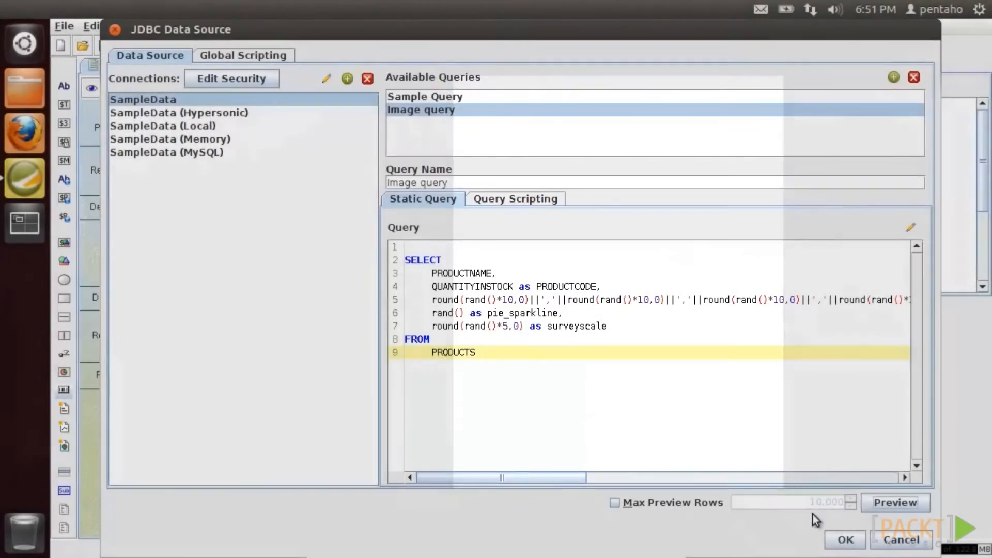
click(844, 540)
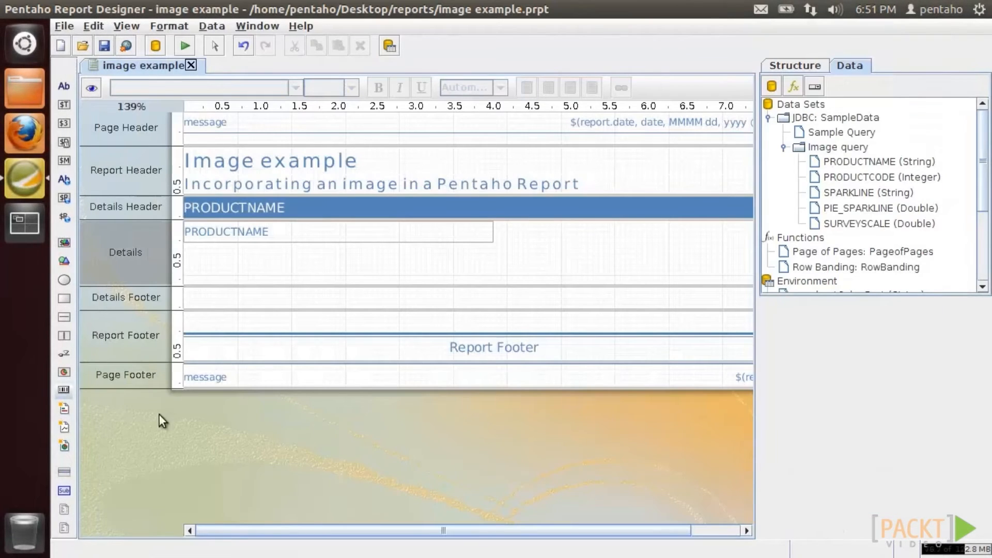
- Add an enlarged line sparkline bound to SPARKLINE, preview it, then cut it from Details
drag(61, 424, 504, 226)
drag(155, 106, 135, 107)
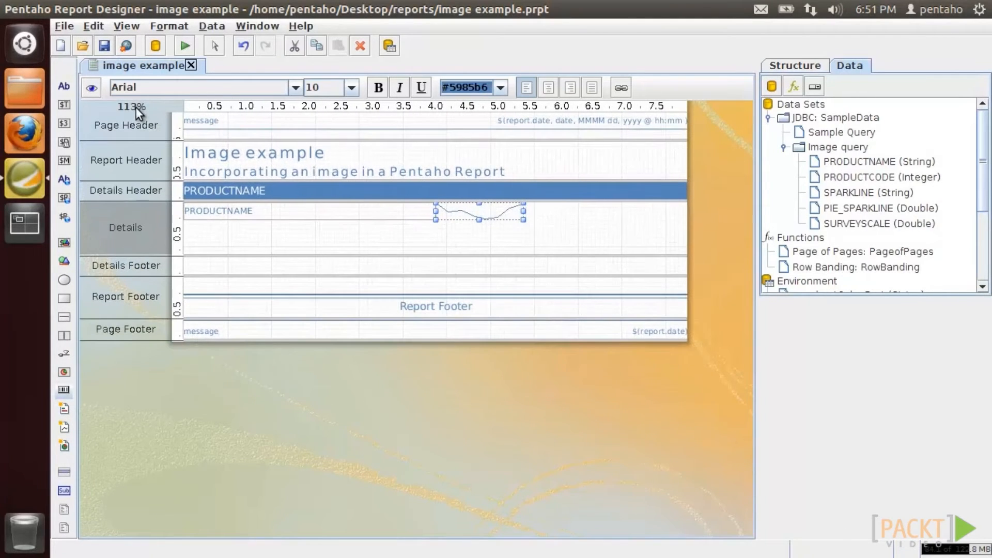
drag(526, 220, 692, 269)
double_click(649, 246)
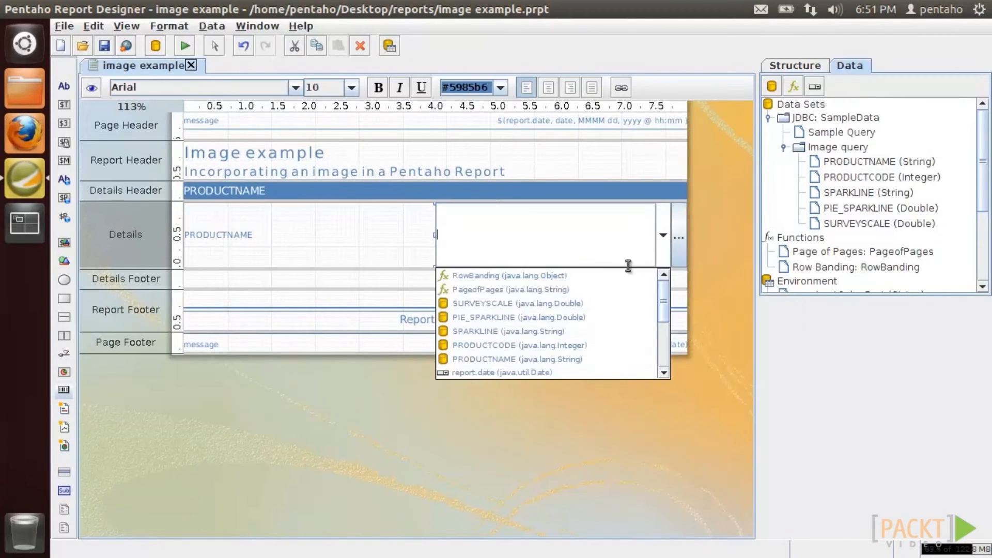
click(618, 326)
click(91, 89)
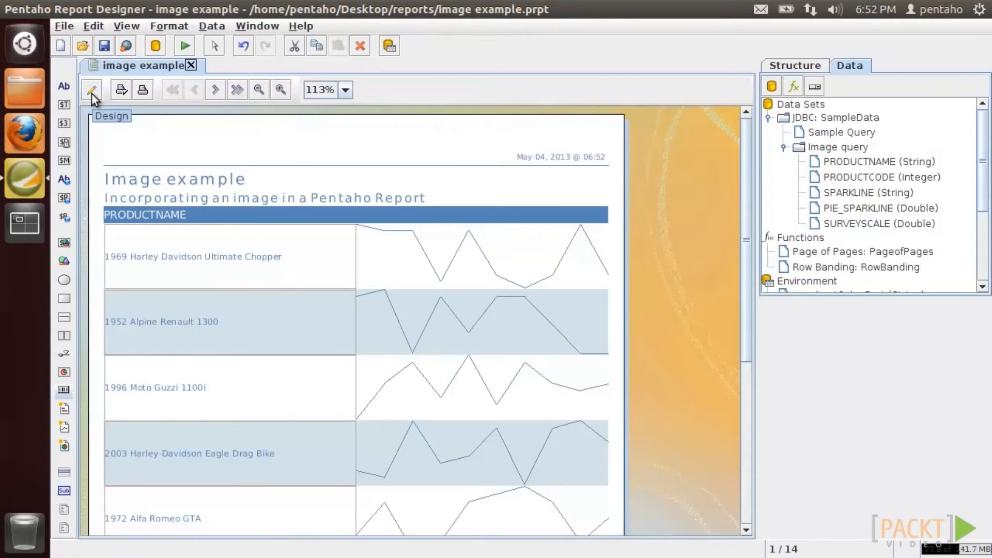
click(92, 93)
right_click(472, 229)
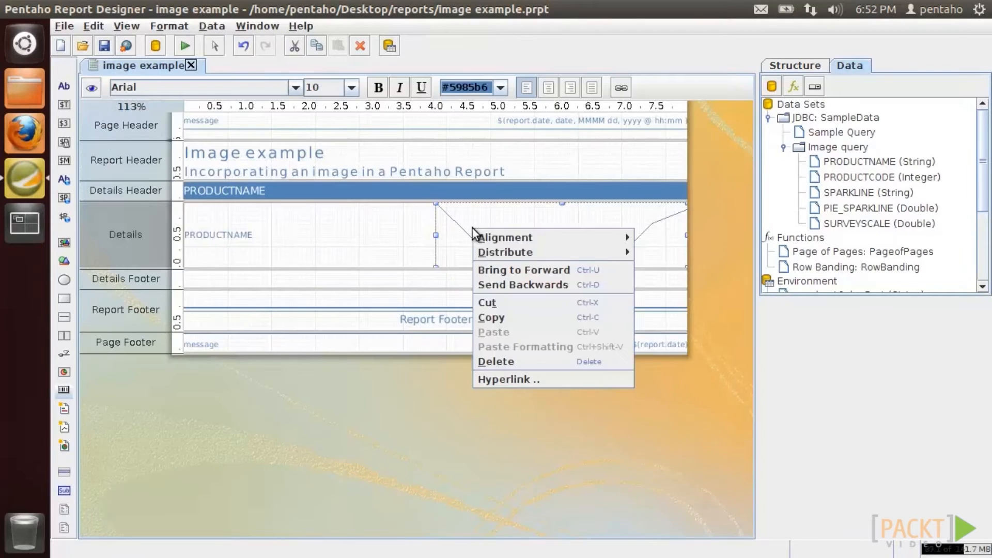
click(490, 302)
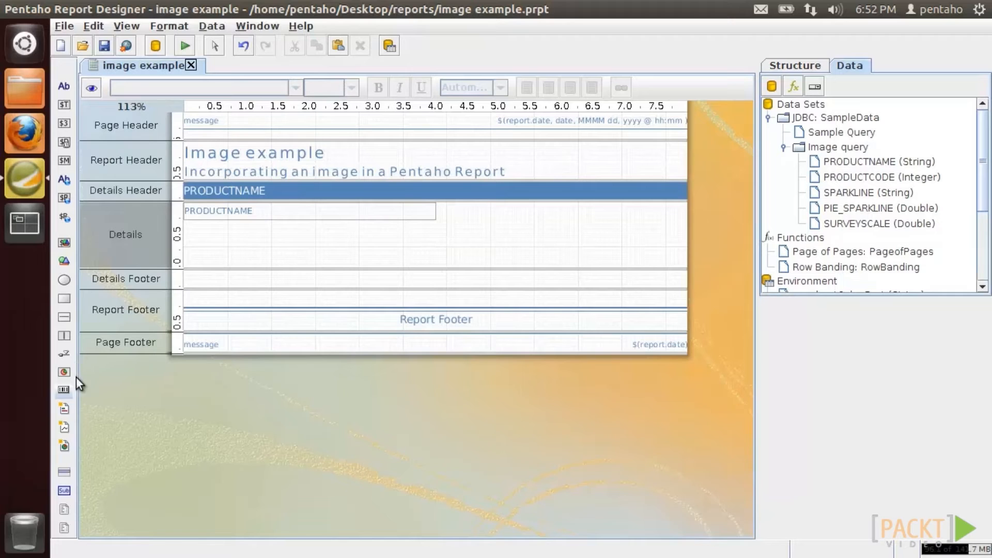
- Add a wide bar sparkline bound to SPARKLINE, preview it, then delete it
drag(66, 408, 438, 207)
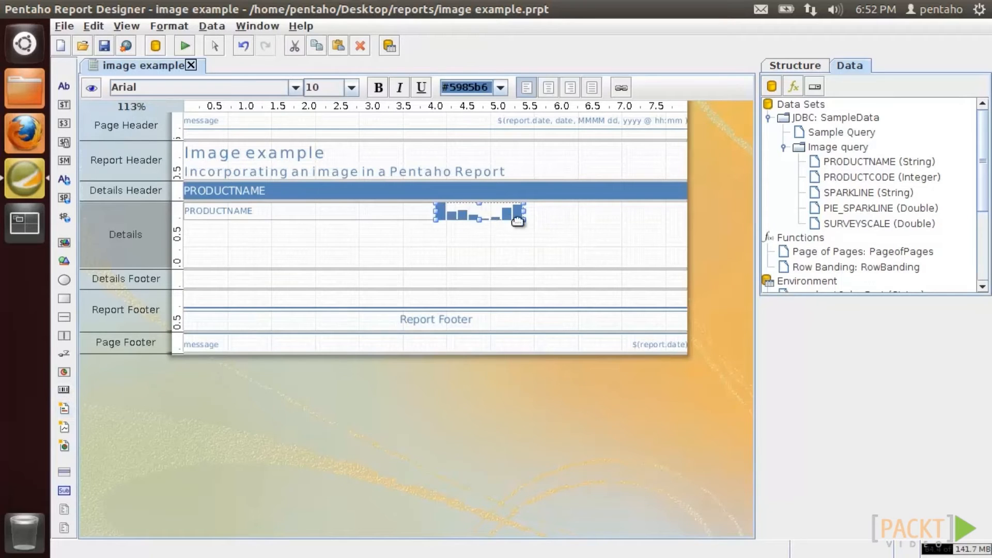
drag(518, 214, 689, 275)
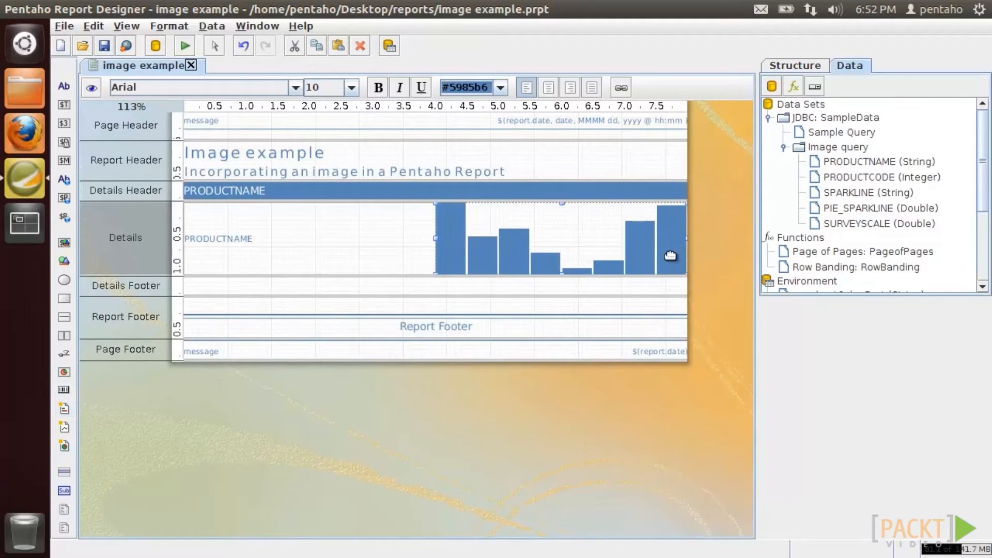
click(667, 237)
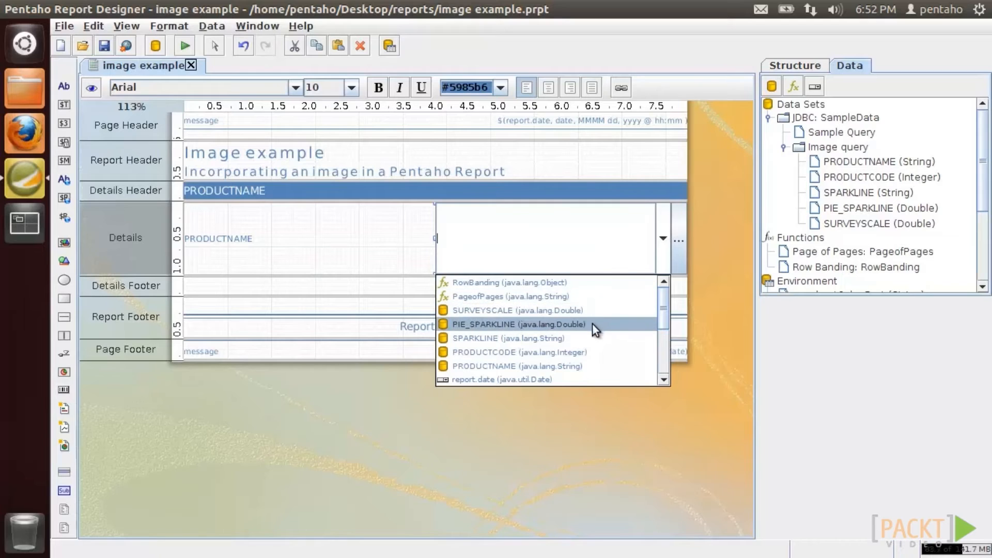
click(590, 338)
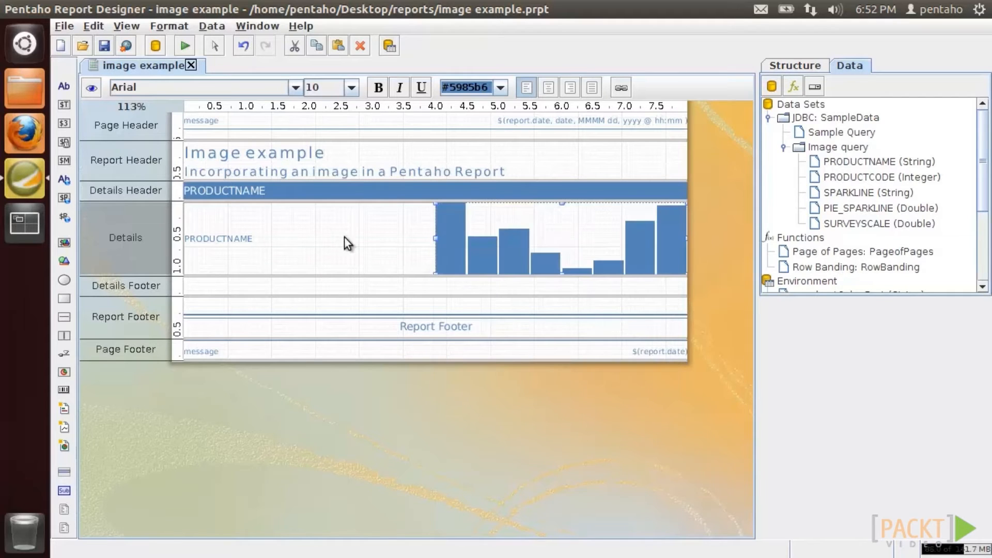
click(95, 91)
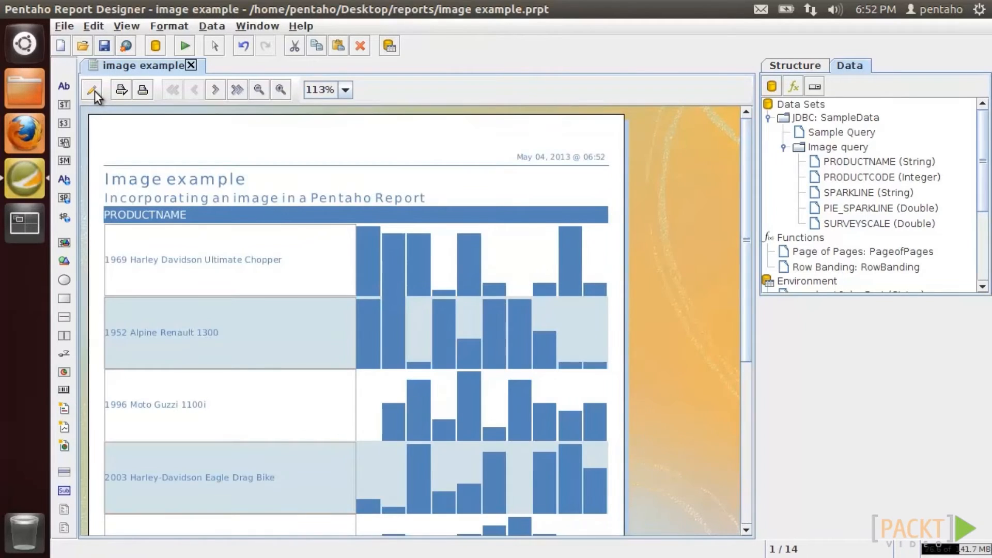
click(94, 91)
right_click(492, 228)
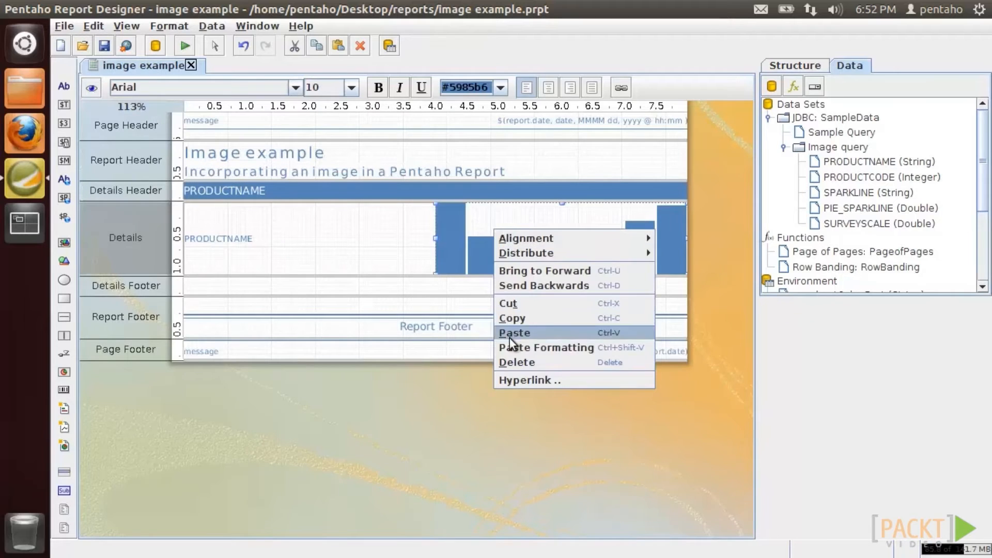
click(508, 361)
- Add a pie sparkline bound to PIE_SPARKLINE, preview it, then delete it
drag(64, 372, 444, 214)
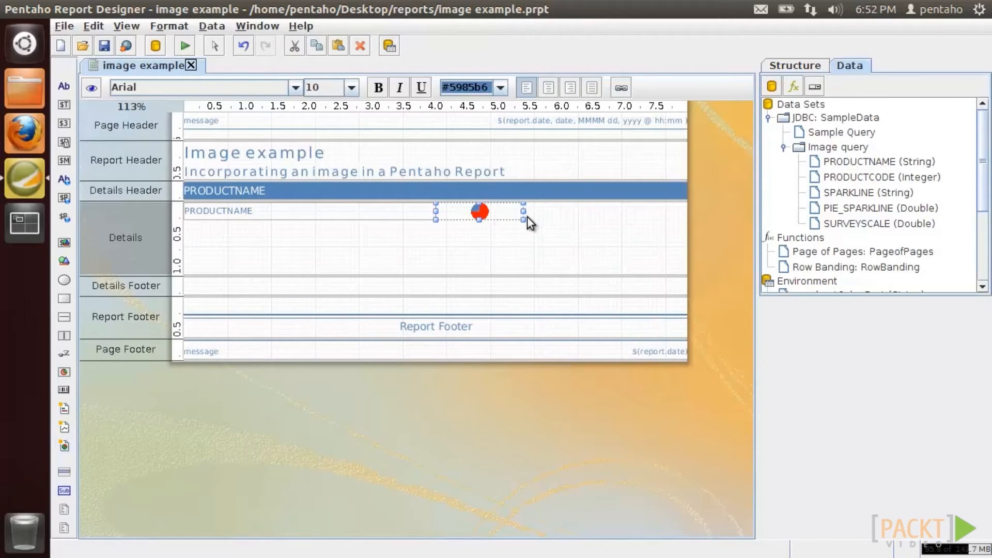
double_click(667, 237)
click(663, 236)
click(623, 321)
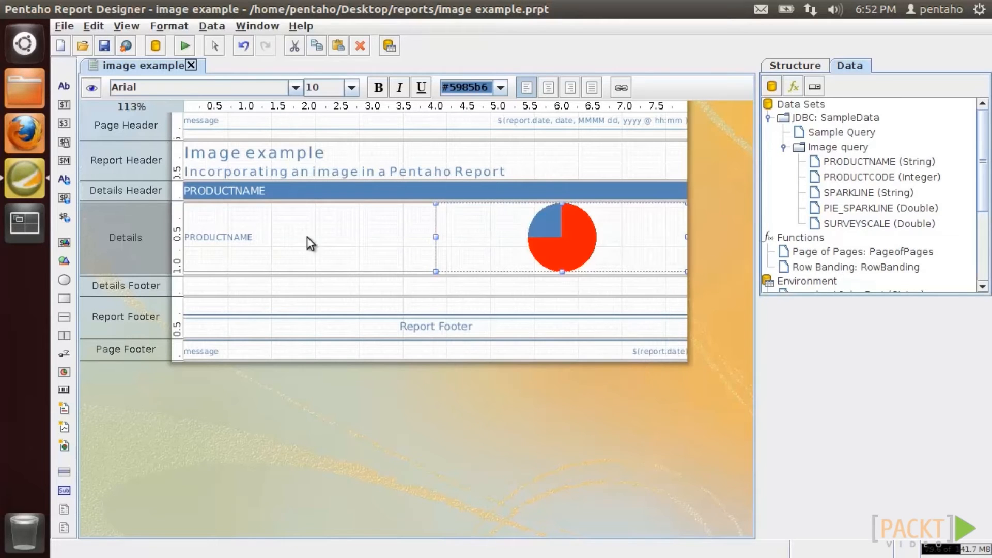
click(91, 87)
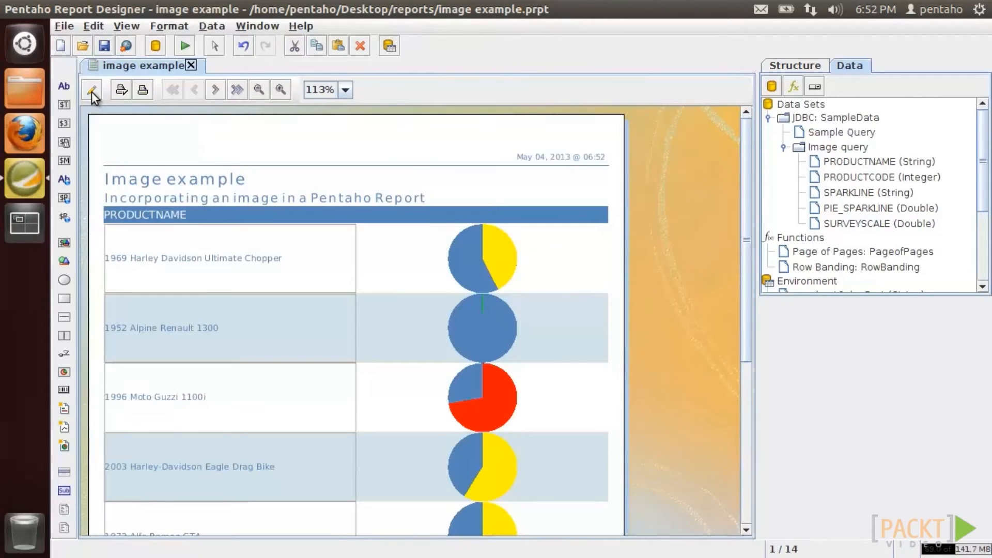
click(92, 90)
right_click(547, 222)
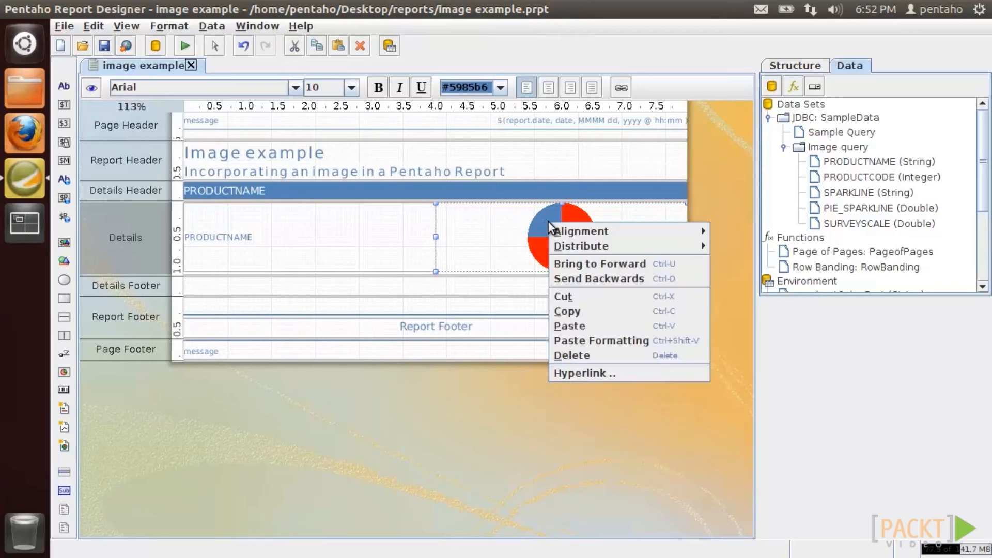
click(562, 355)
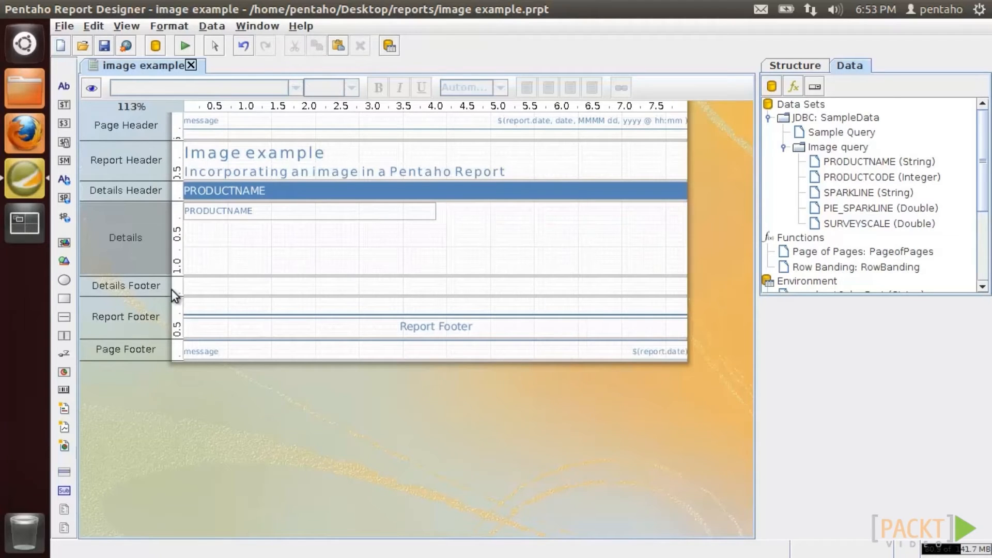
- Place a widened survey-scale element bound to SURVEYSCALE beside PRODUCTNAME and preview the report
drag(63, 353, 437, 208)
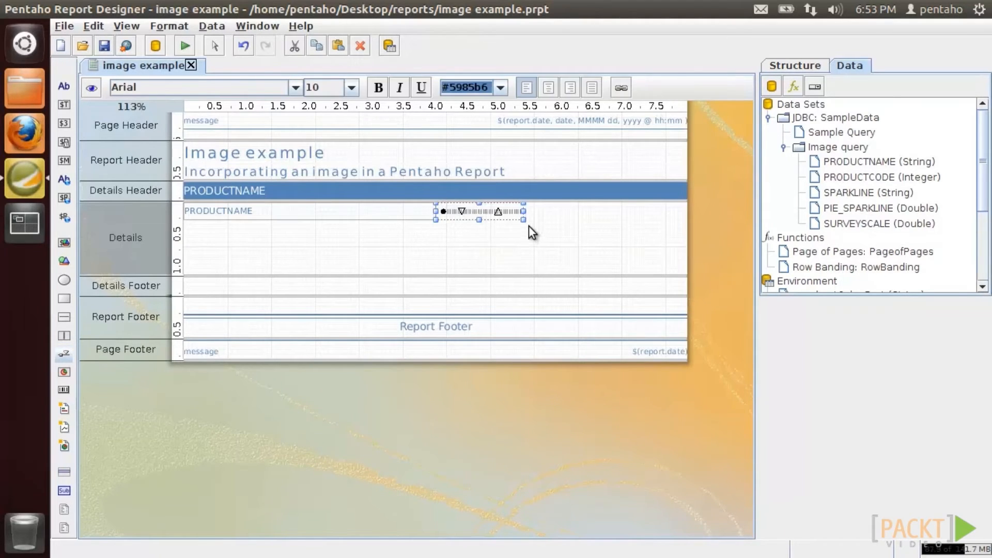
drag(523, 212, 677, 219)
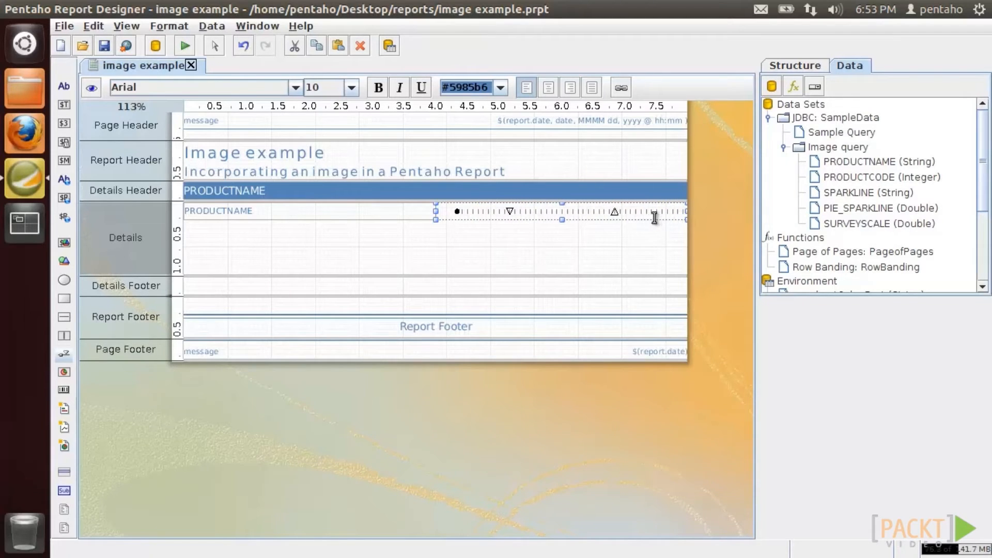
double_click(657, 213)
click(659, 212)
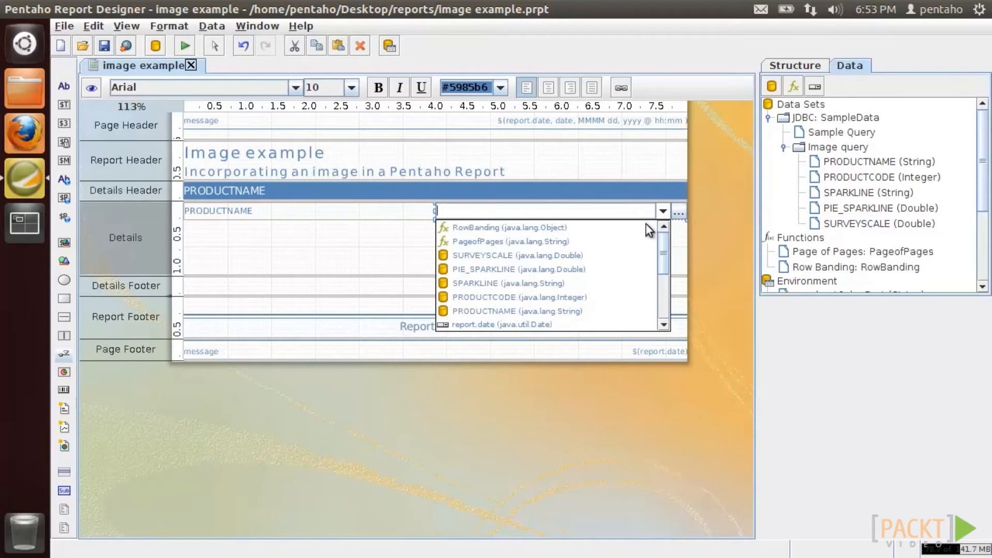
click(628, 252)
click(90, 89)
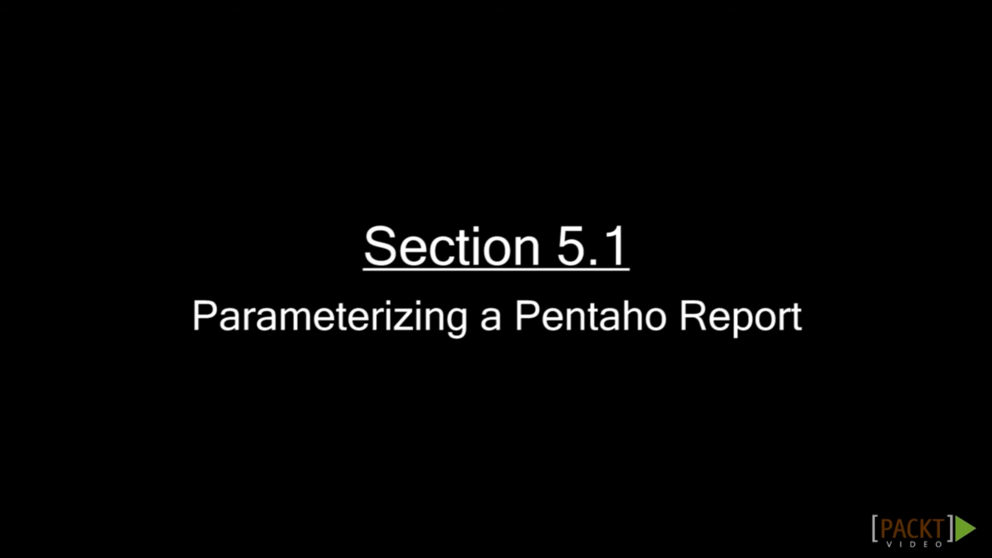
- Preview my first report 2 at 125% zoom, then return to design view
click(17, 175)
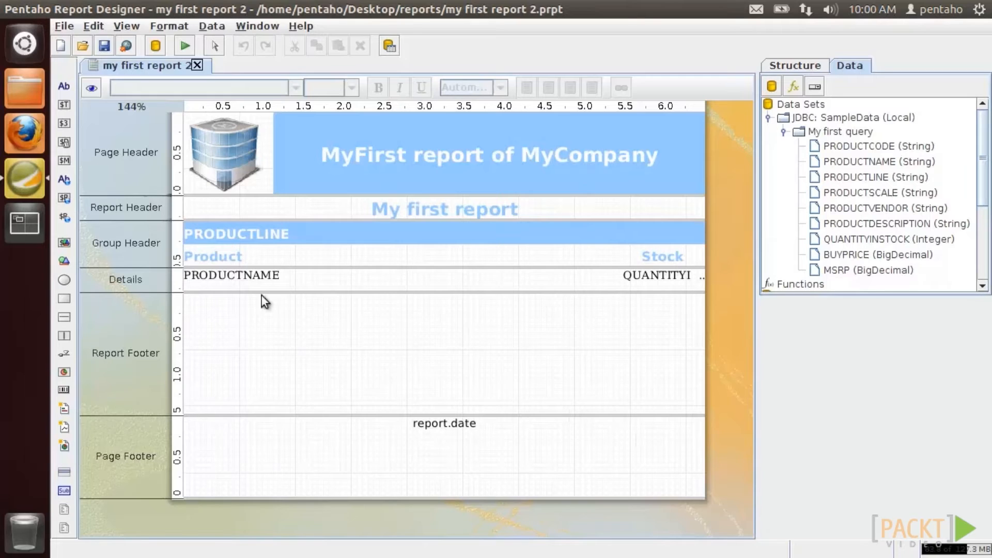
click(99, 89)
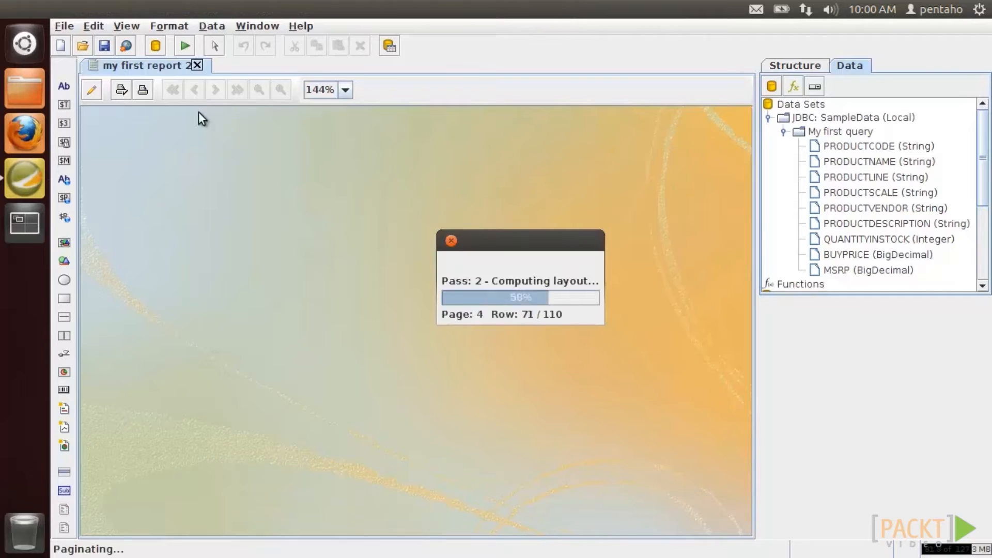
click(259, 90)
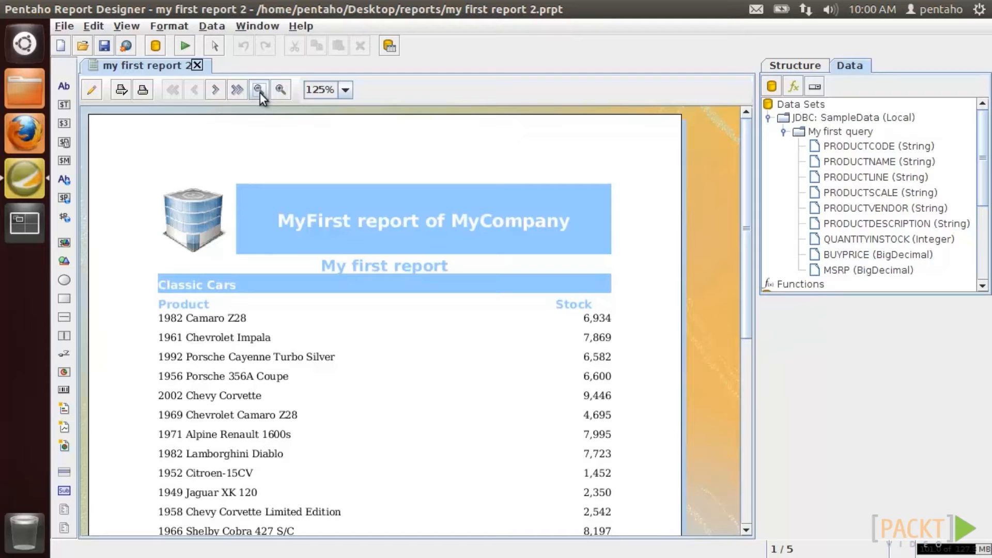
click(92, 89)
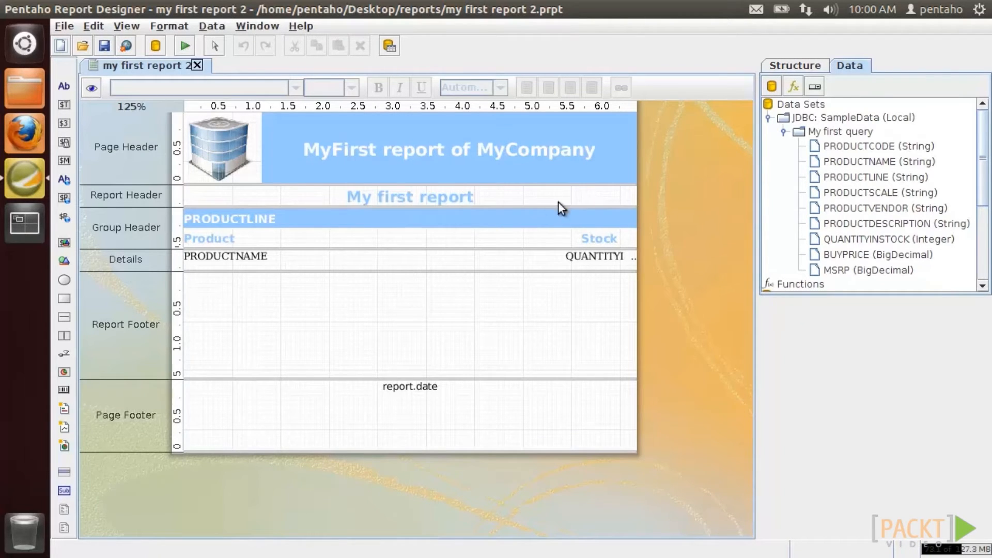
- Add parameter ProductVendorParameter, labelled 'Please, select a vendor:', as a mandatory String Drop Down
click(810, 87)
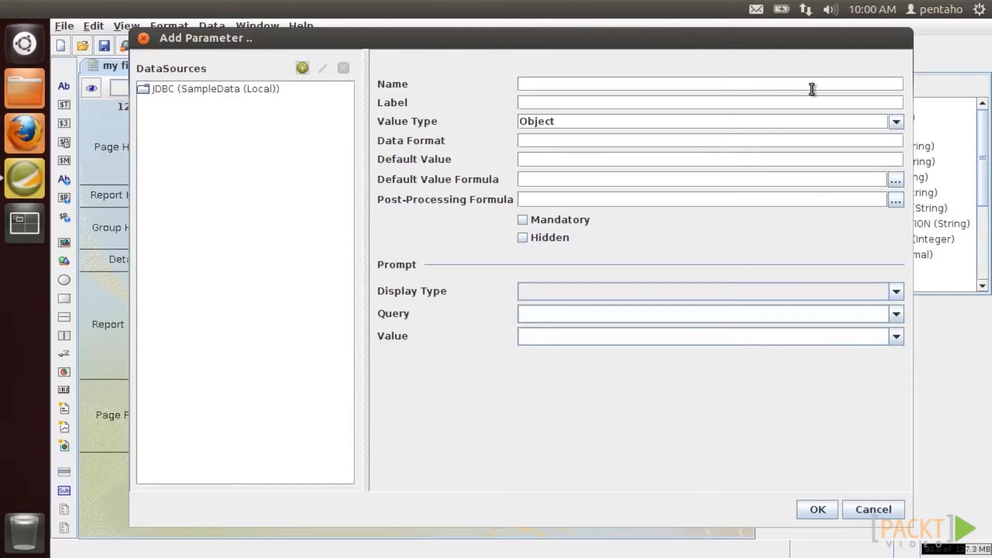
click(814, 83)
text(ProductVendorParameter)
key(Tab)
text(Please, select a vendor:)
key(Tab)
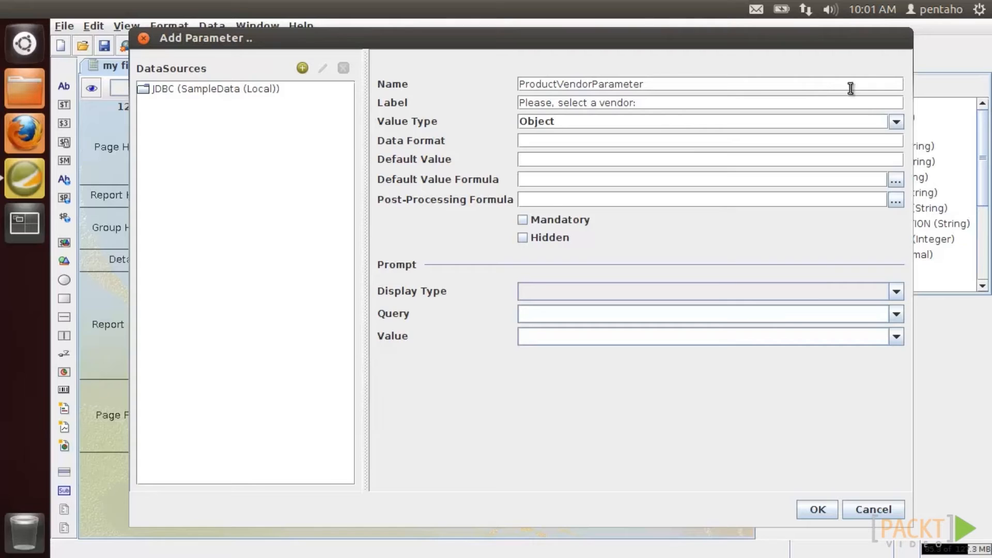
click(896, 122)
scroll(897, 202, up, 3)
click(657, 138)
click(523, 219)
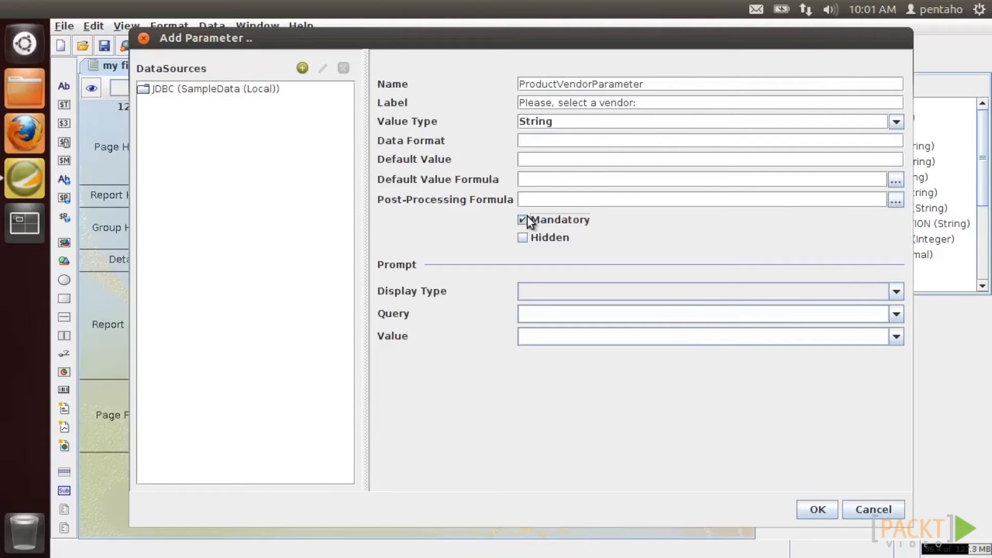
click(891, 293)
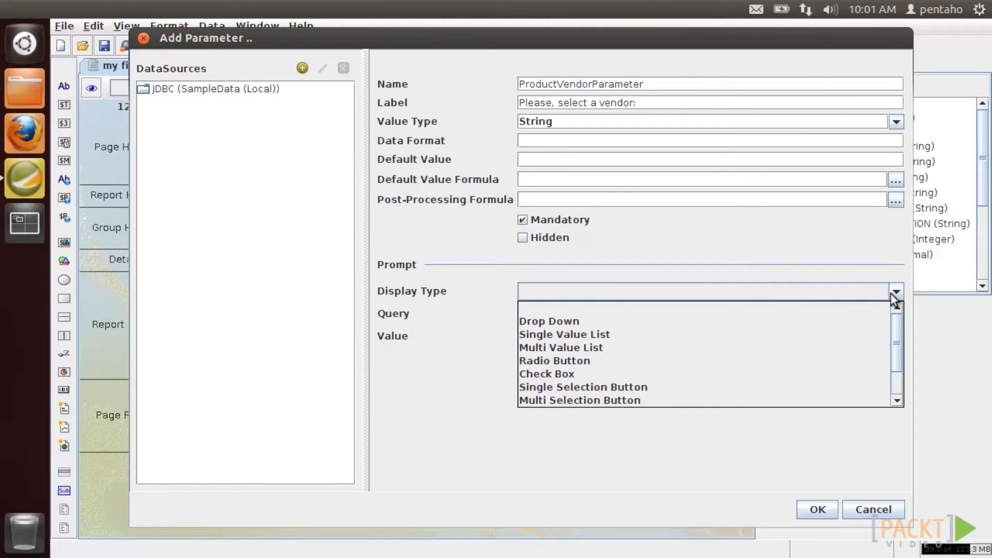
click(889, 318)
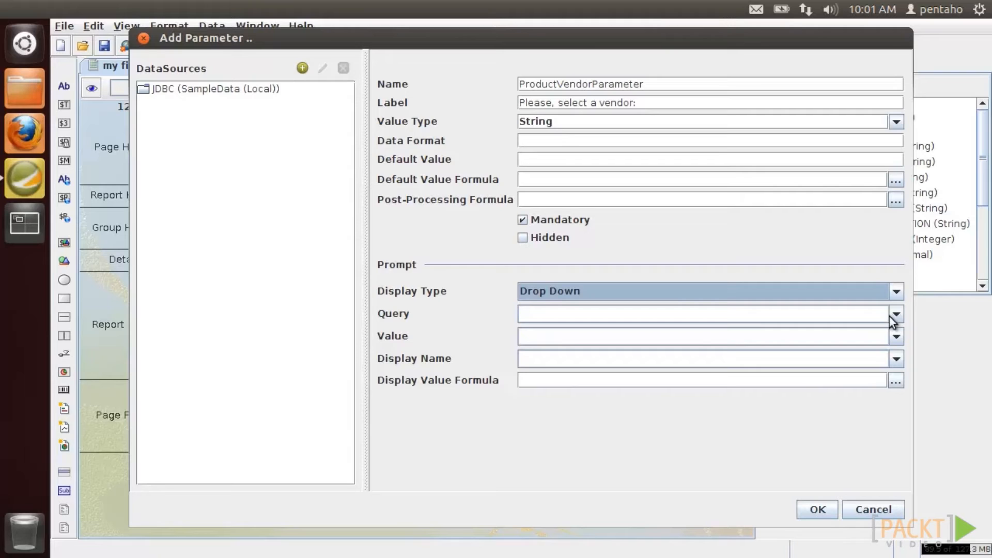
- Add 'Product vendor query' to the JDBC data source with SELECT PRODUCTVENDOR FROM PRODUCTS
double_click(270, 91)
click(323, 68)
click(457, 97)
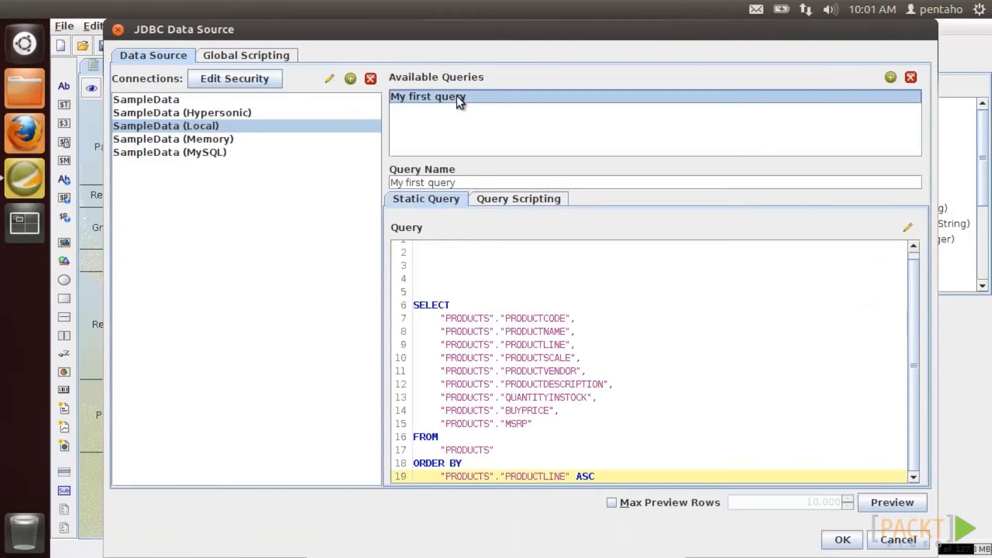
click(890, 77)
click(464, 125)
triple_click(600, 182)
text(Produc)
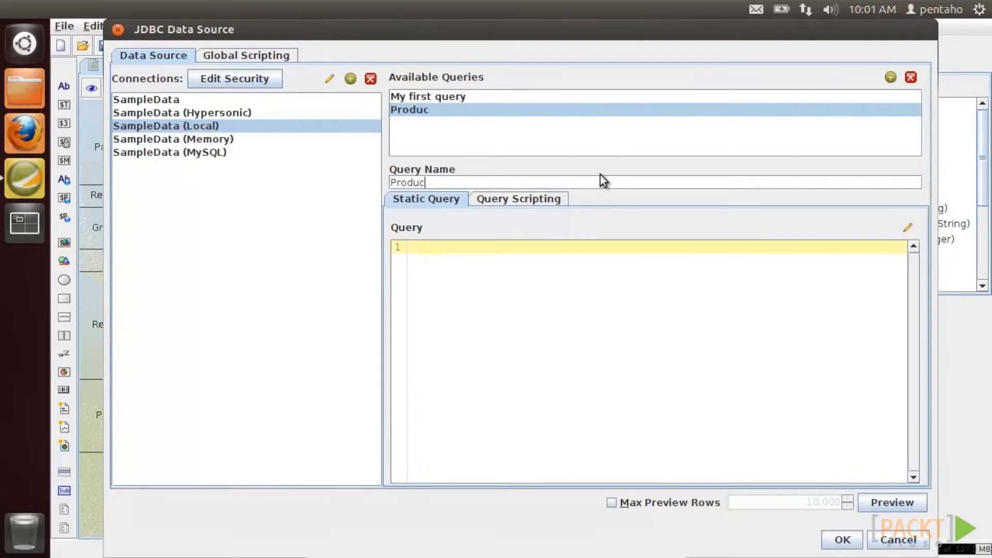
text(t vendor query)
key(Tab)
text(SELECT PRODUCTVENDOR FROM PRODUCTS)
- Preview the vendor list, save the data source, and feed the prompt from Product vendor query
click(876, 504)
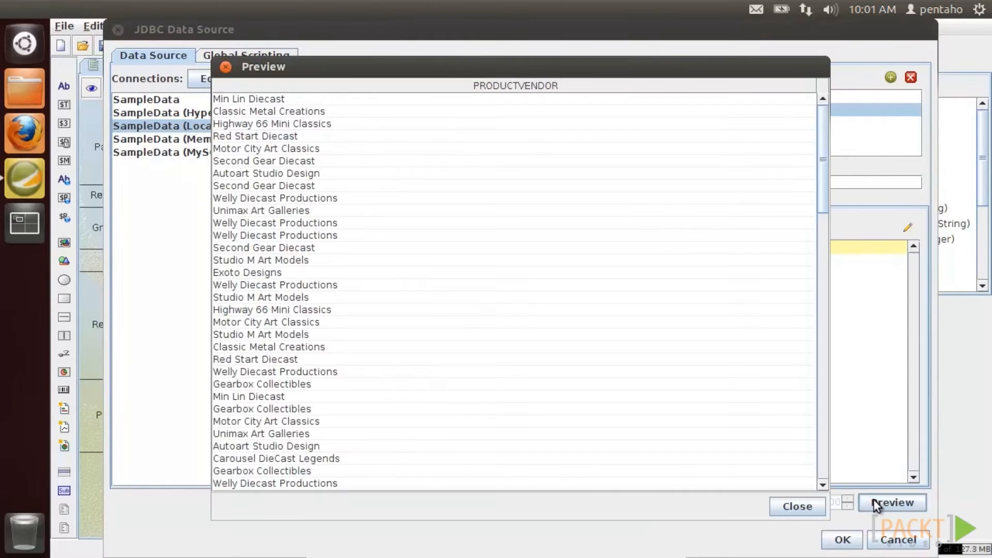
click(797, 507)
click(842, 540)
click(896, 313)
click(814, 347)
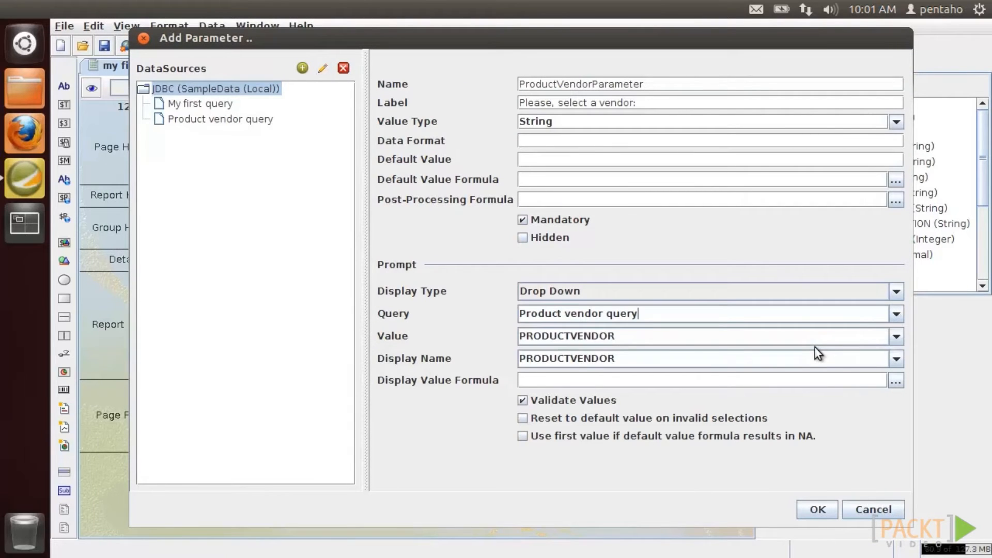
click(820, 508)
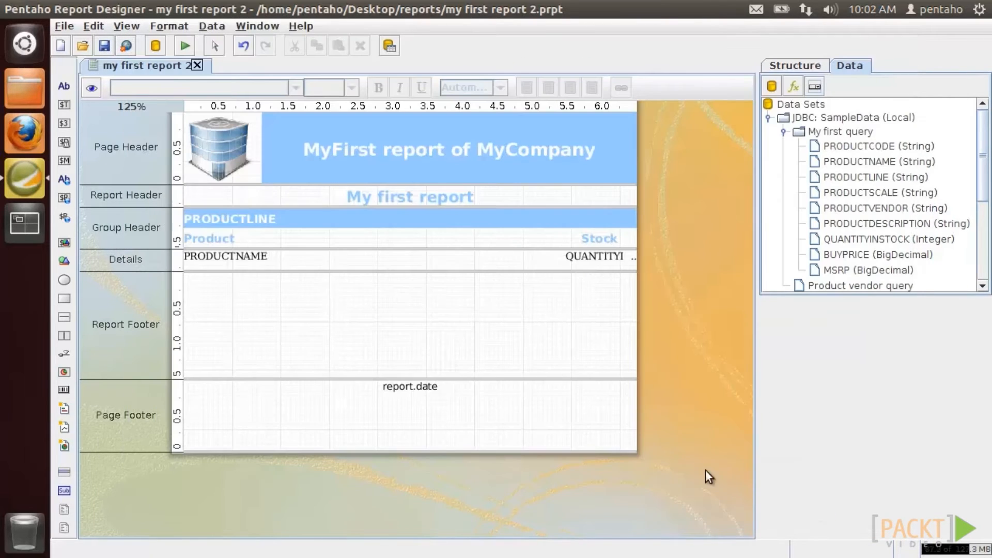
- Preview the report with vendor Min Lin Diecast, then open My first query's SQL for editing
click(92, 89)
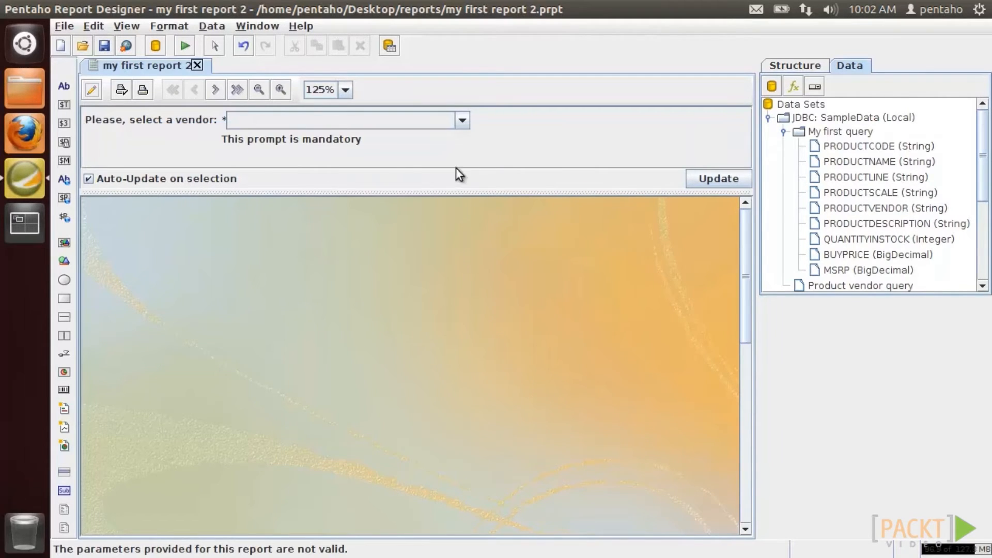
click(463, 121)
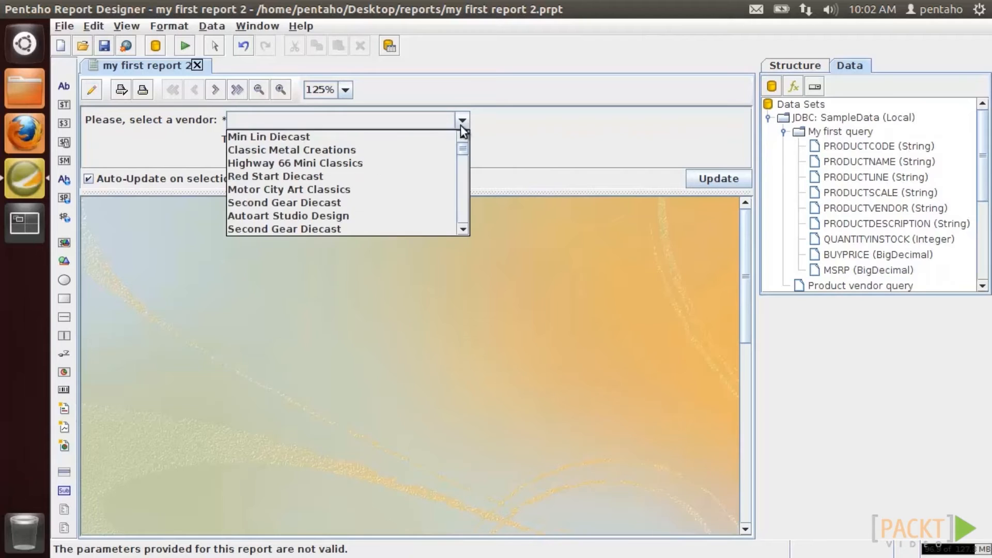
click(454, 135)
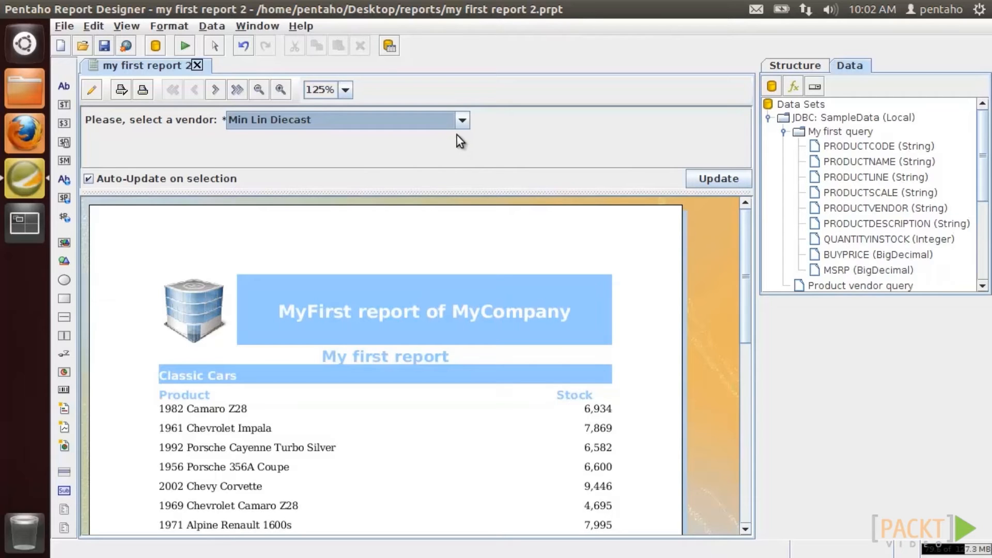
right_click(837, 136)
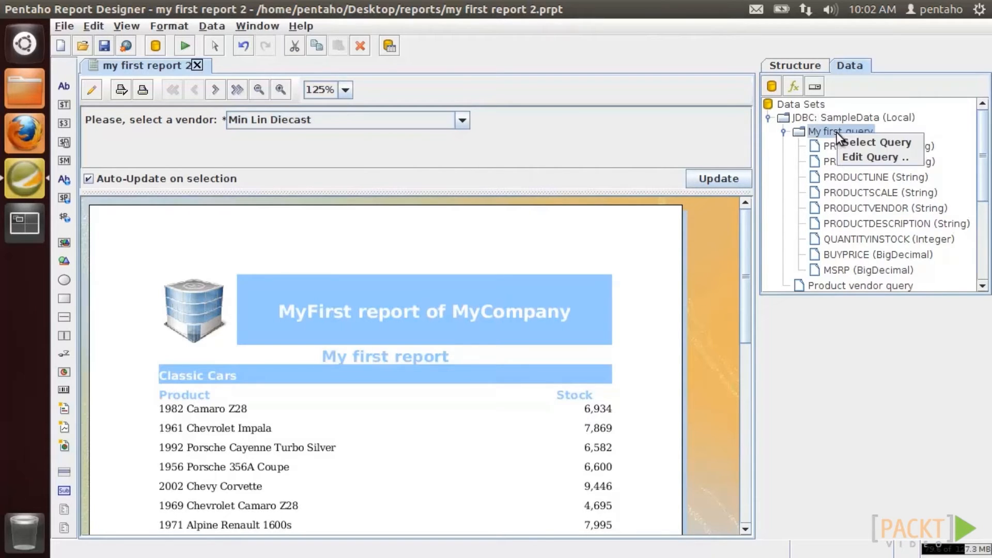
click(851, 153)
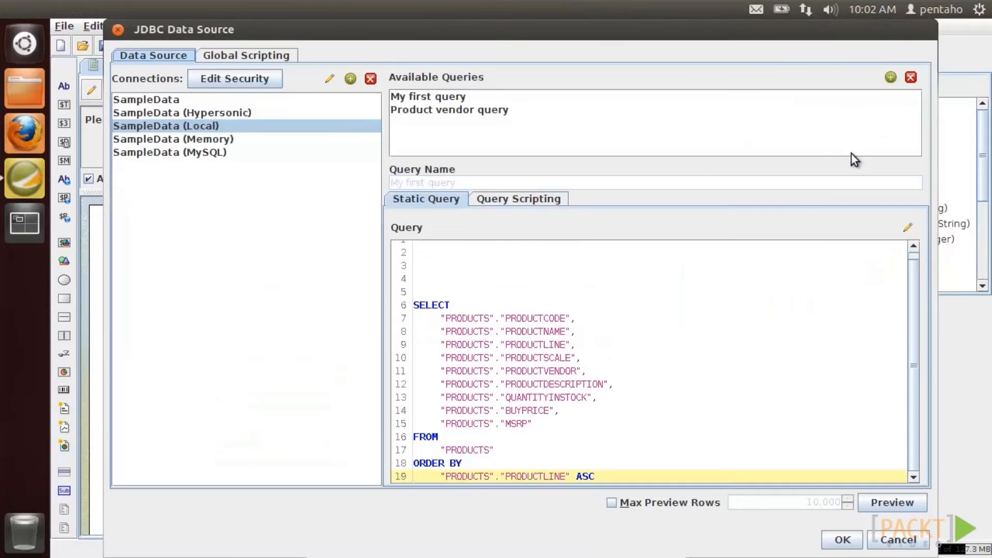
- Add WHERE PRODUCTVENDOR = ${ProductVendorParameter} before ORDER BY in My first query
click(444, 99)
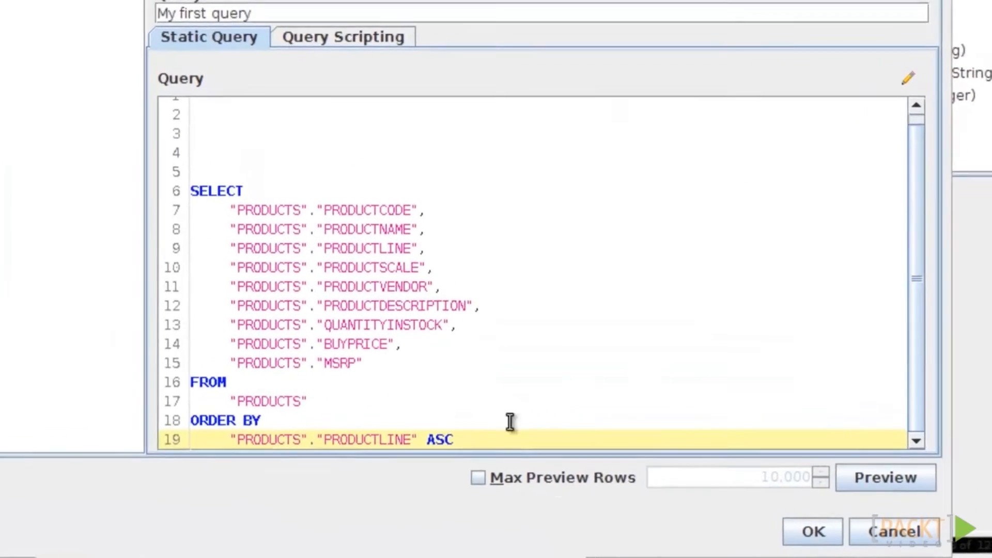
key(Up)
key(Up)
key(End)
key(Return)
key(BackSpace)
text(WHERE )
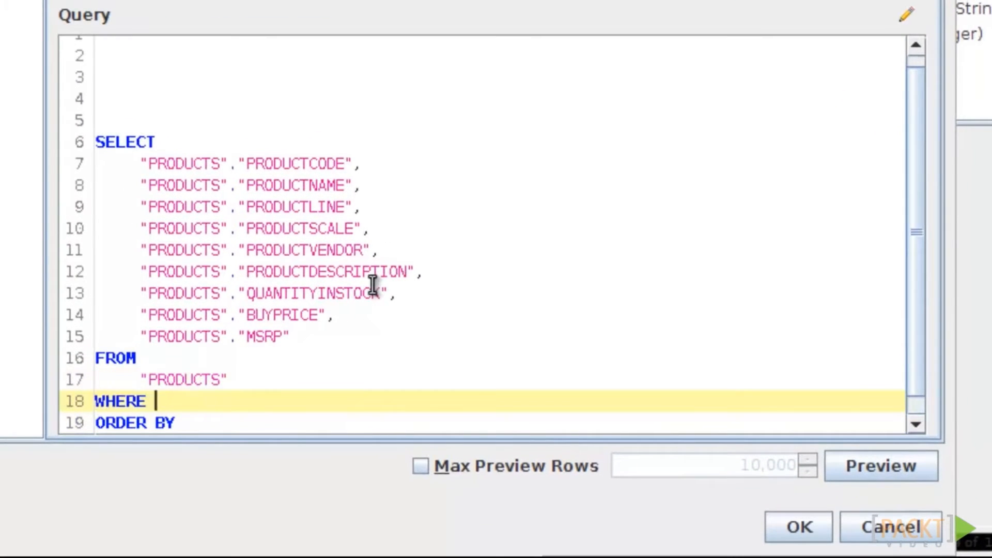
text(PRODUCTVENDOR = ${ProductVendorParameter)
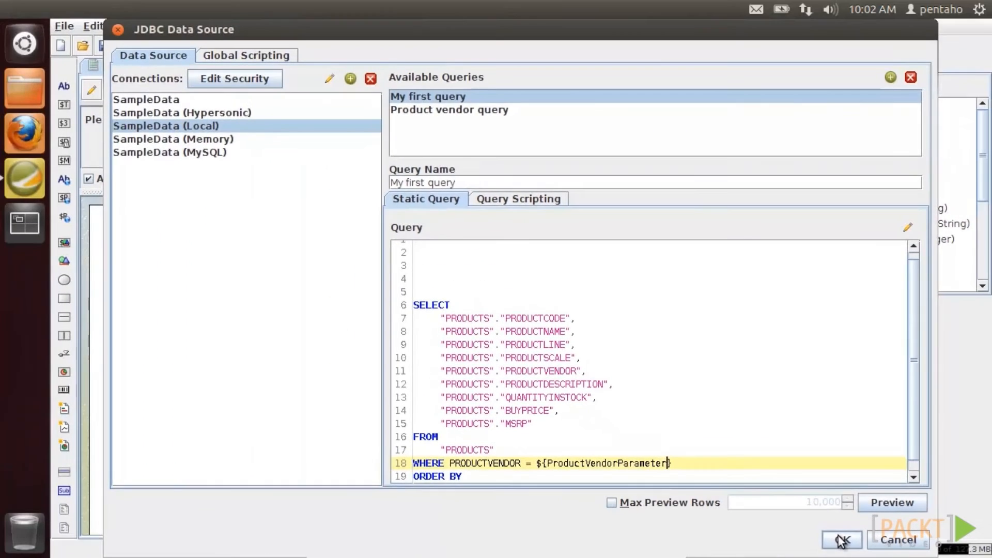
click(805, 528)
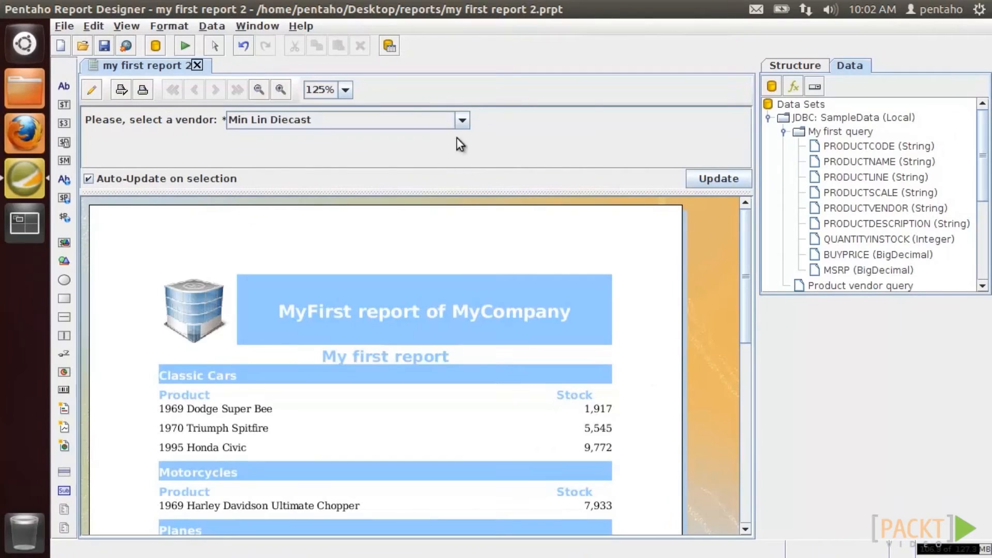
- Preview Classic Metal Creations, then switch the vendor prompt to a Single Value List
click(463, 120)
click(447, 151)
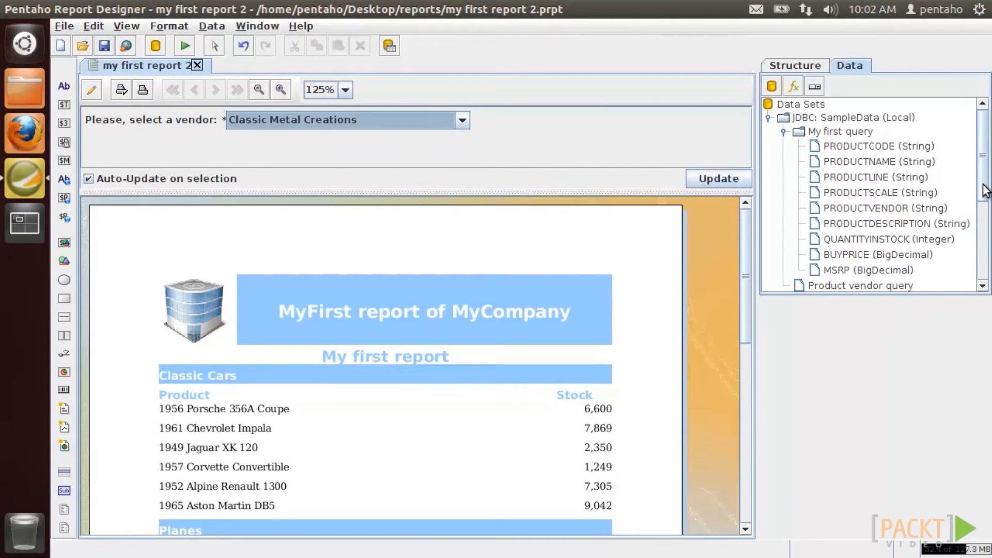
drag(983, 188, 984, 274)
double_click(792, 285)
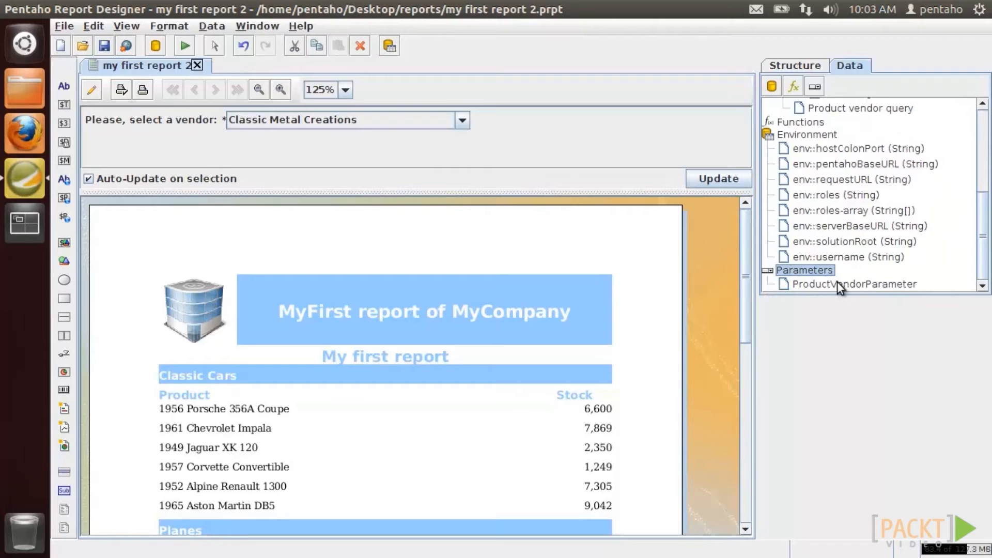
double_click(836, 282)
click(896, 292)
click(757, 321)
click(817, 510)
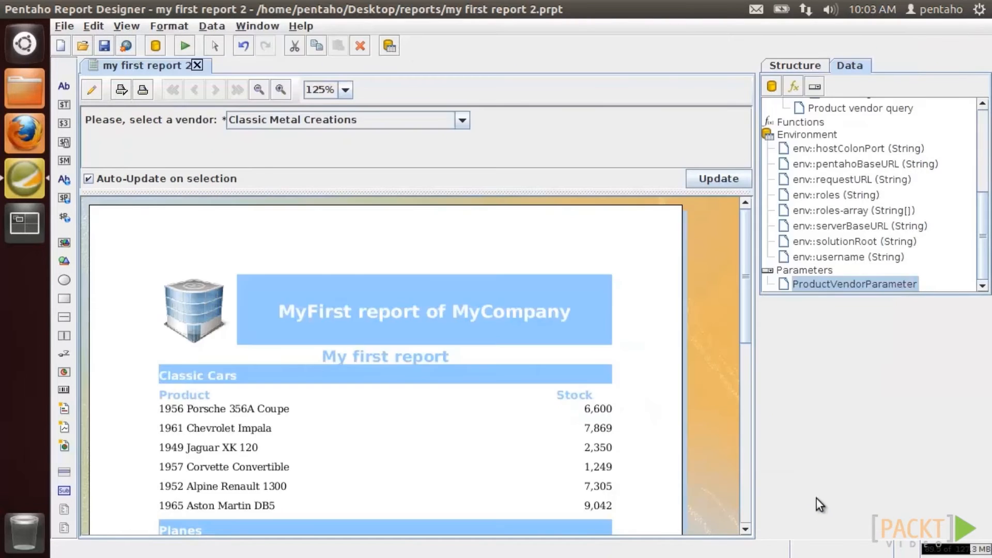
- Preview vendors Classic Metal Creations, Highway 66 Mini Classics and Motor City Art Classics
click(348, 132)
click(345, 145)
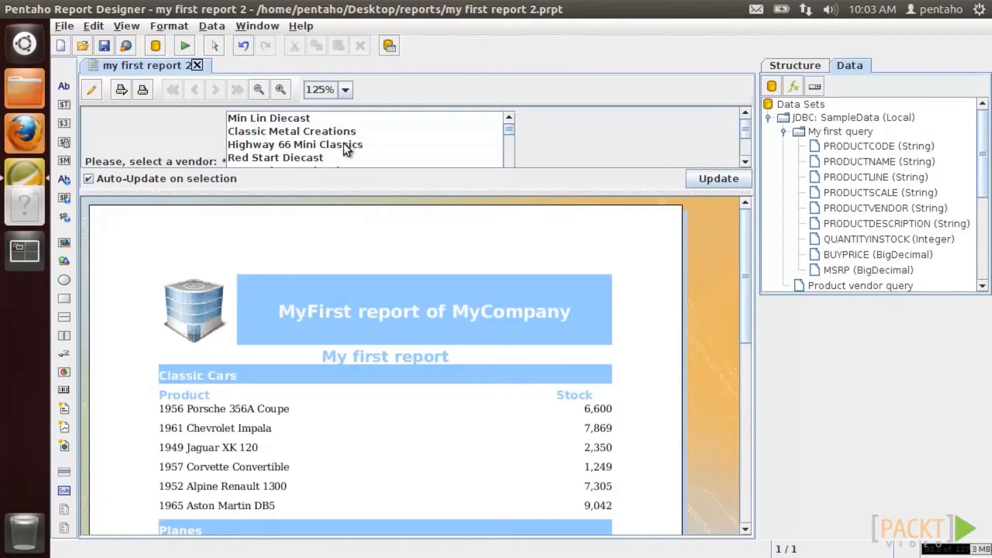
drag(341, 245, 340, 244)
click(321, 172)
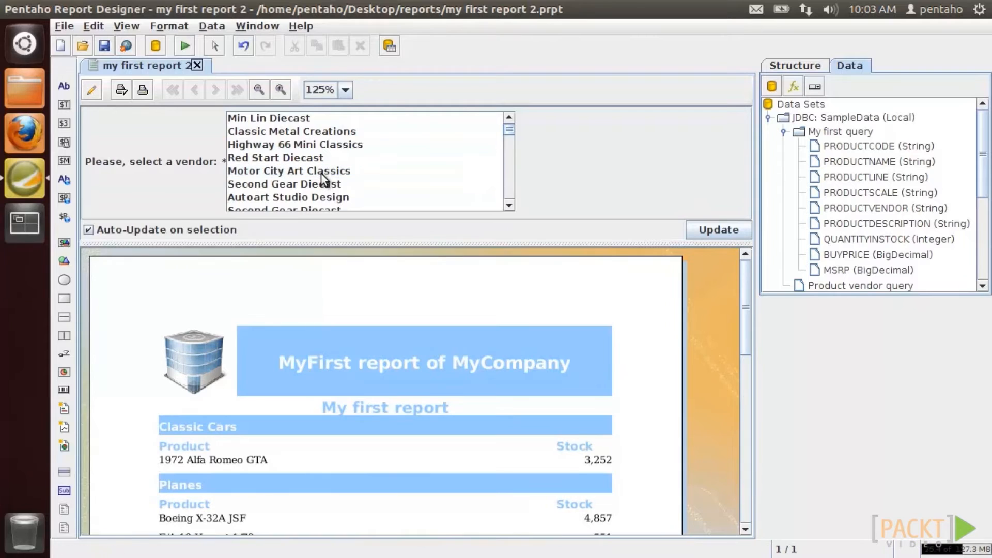
scroll(842, 285, down, 4)
- Show the vendor prompt as Single Selection Buttons and try Classic Metal Creations, Red Start Diecast, Highway 66
double_click(841, 285)
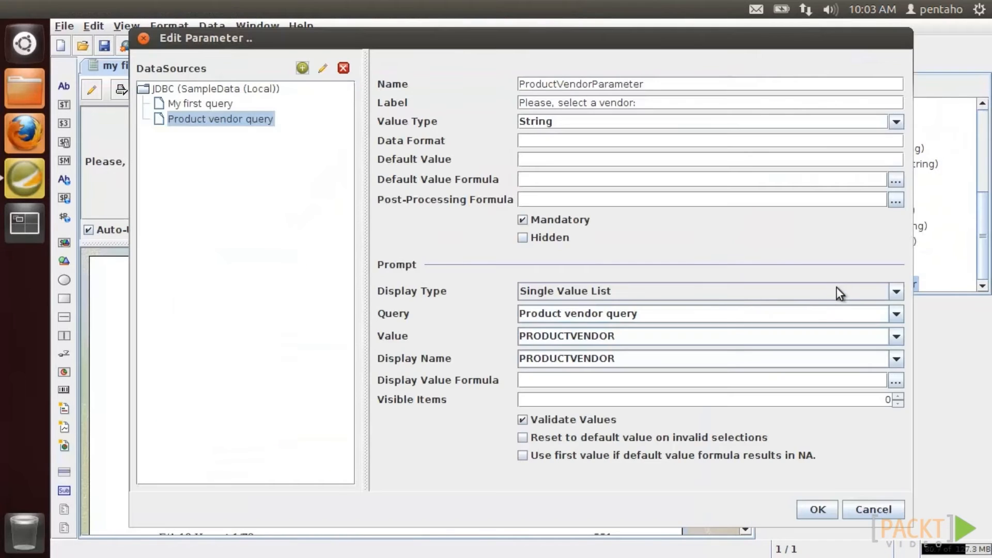
click(897, 292)
click(726, 361)
click(818, 509)
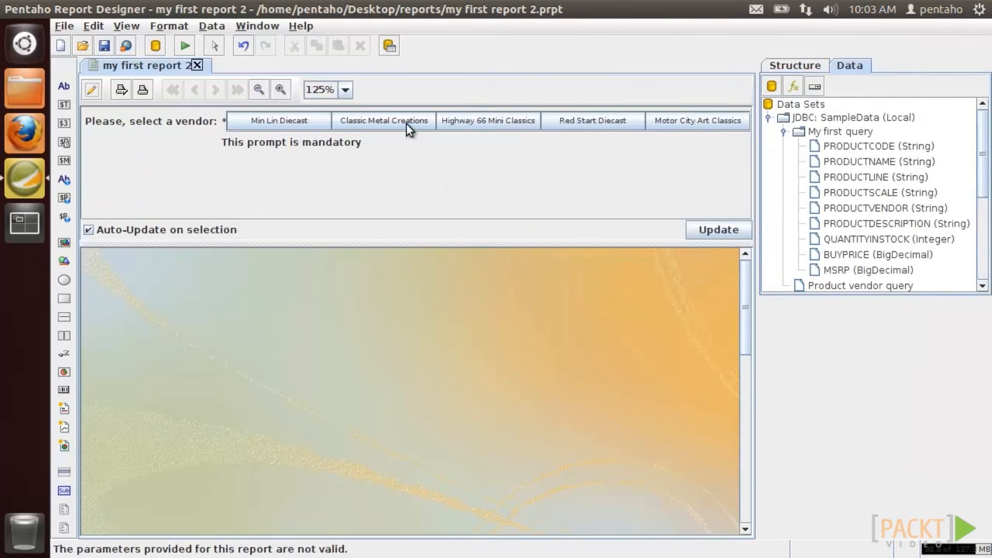
click(406, 123)
click(555, 125)
click(481, 122)
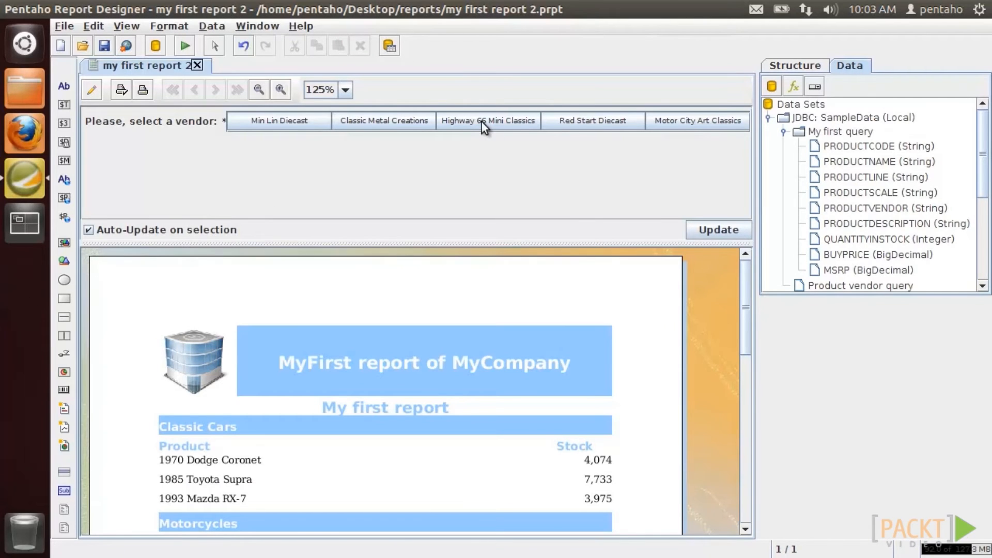
- Change My first query's condition to PRODUCTVENDOR in (${ProductVendorParameter})
right_click(861, 131)
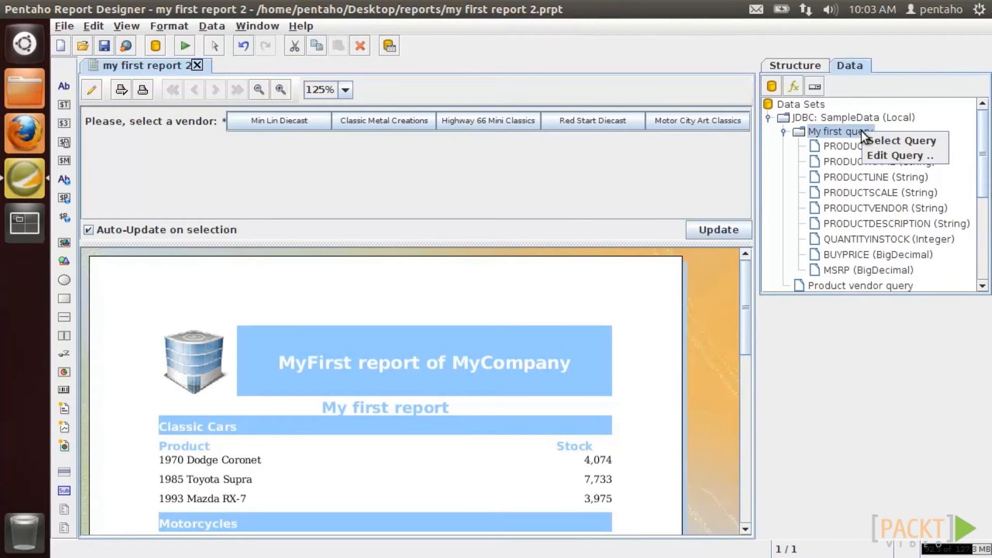
click(875, 158)
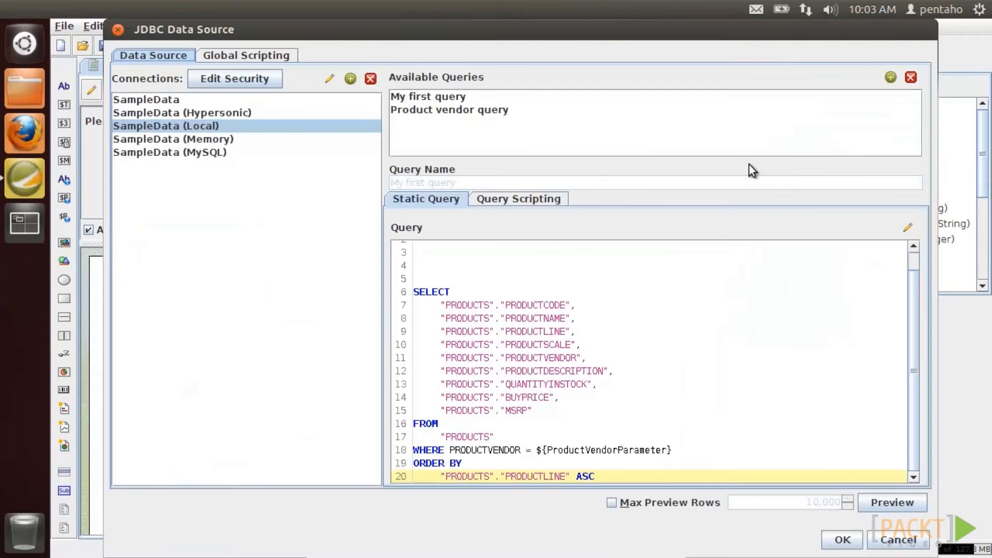
double_click(527, 449)
text(in)
key(Caps_Lock)
text(()
key(Caps_Lock)
key(Delete)
key(Right)
key(Right)
key(Right)
key(Right)
key(Right)
key(Right)
key(Right)
key(Right)
key(Right)
key(Right)
key(Right)
key(Right)
key(Right)
key(Right)
key(Right)
key(Right)
key(Right)
key(Right)
key(Right)
key(Right)
key(Right)
key(Right)
key(Right)
key(Right)
key(Right)
text())
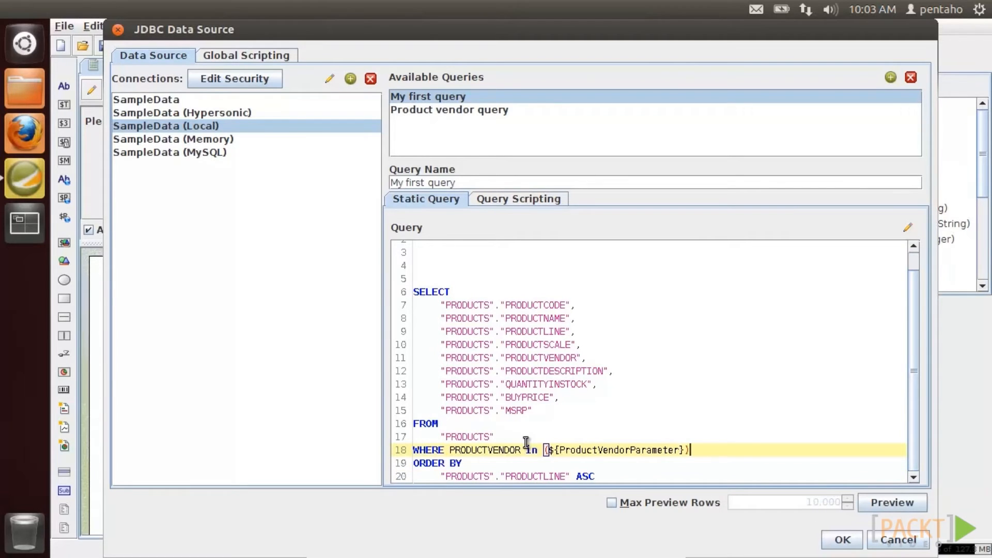
click(842, 540)
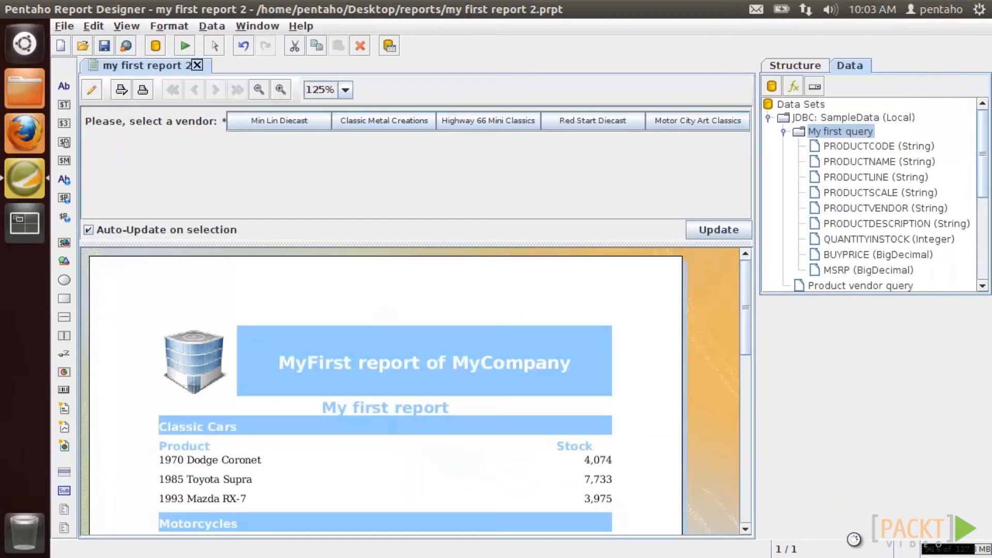
- Set the vendor prompt to Multi Value List and select Classic Metal Creations
scroll(881, 287, down, 5)
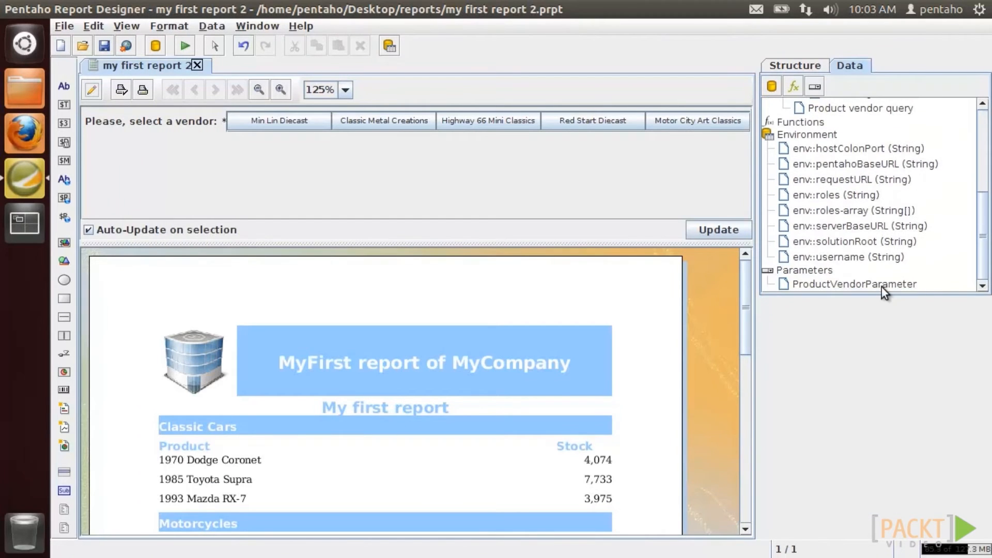
double_click(881, 287)
click(891, 297)
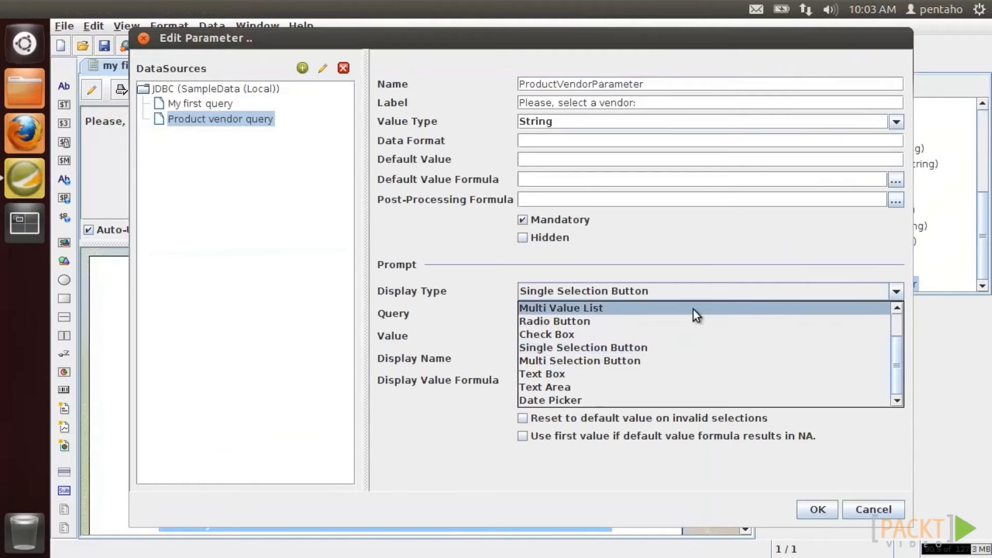
click(692, 306)
click(805, 505)
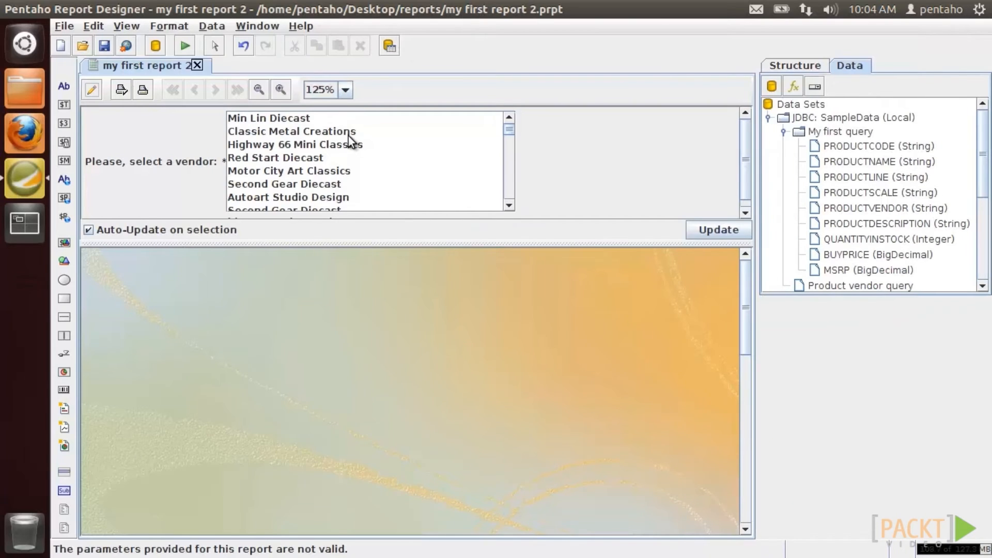
click(346, 131)
- Add Red Start Diecast and Second Gear Diecast, then open my first report with parameter.prpt
ctrl+click(337, 158)
ctrl+click(338, 185)
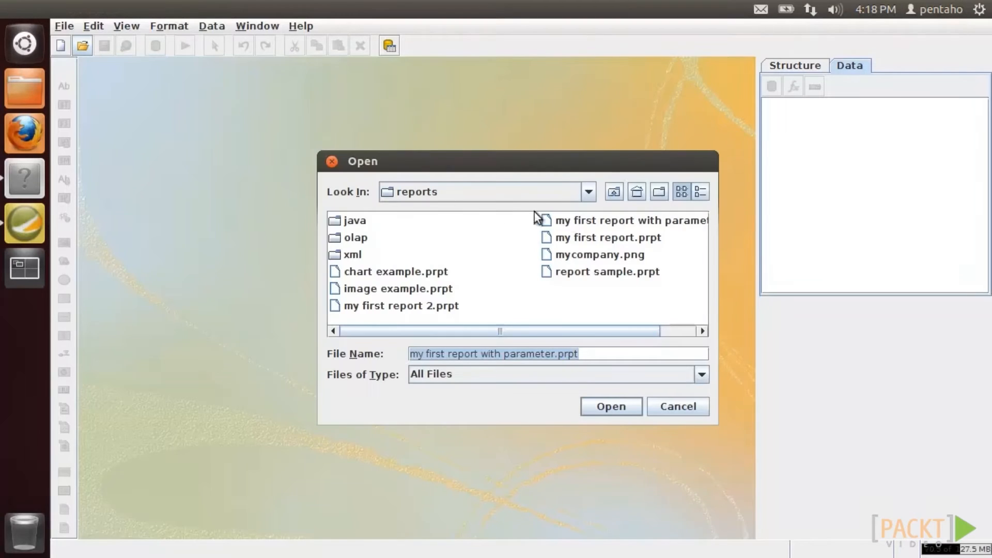
click(575, 221)
double_click(575, 221)
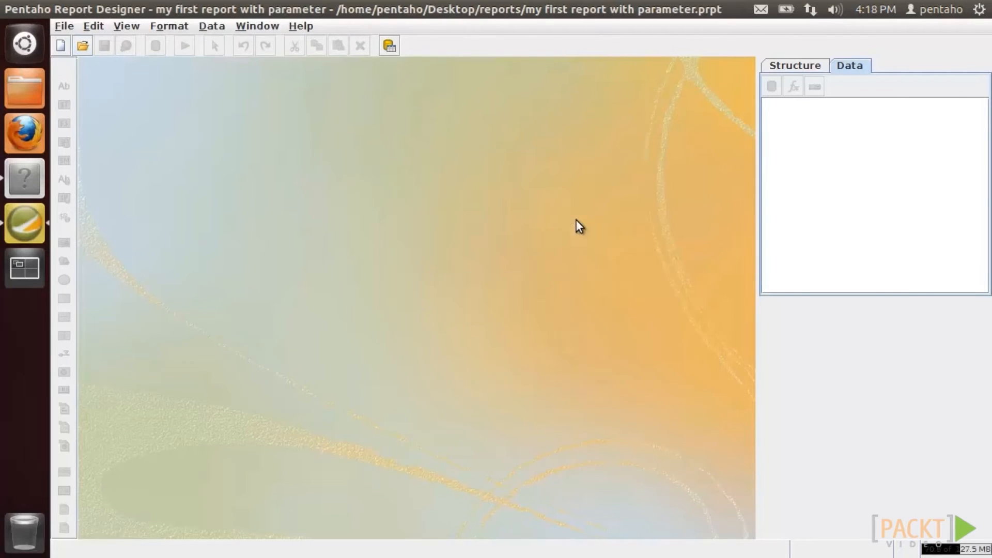
- Preview the opened report, select ProductVendorParameter in the Data tab, and minimize the designer
click(92, 87)
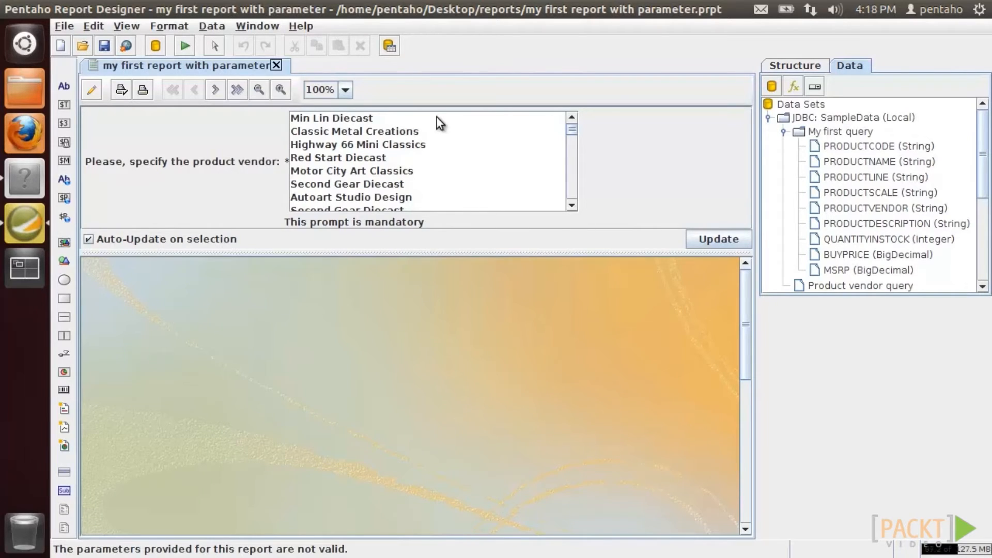
drag(983, 193, 982, 281)
click(871, 284)
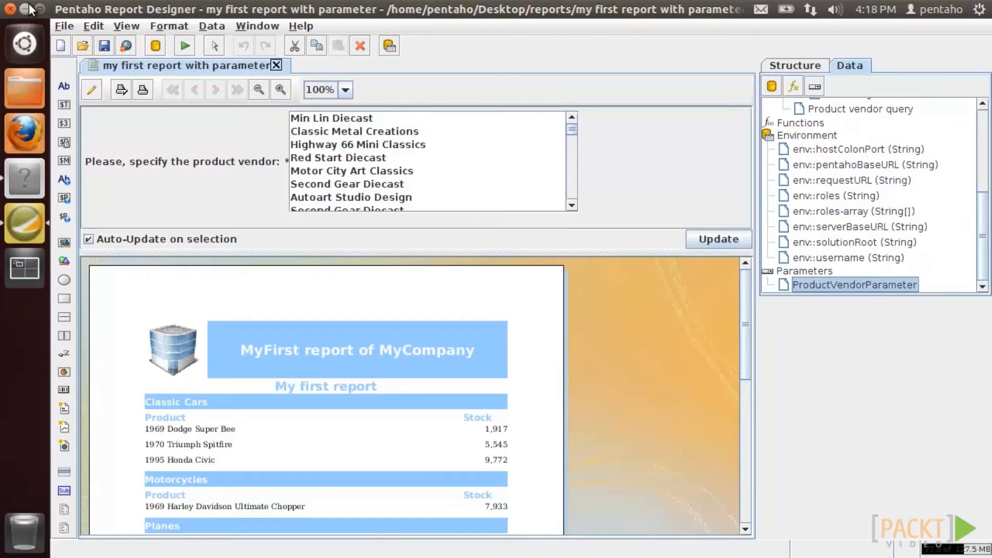
click(25, 8)
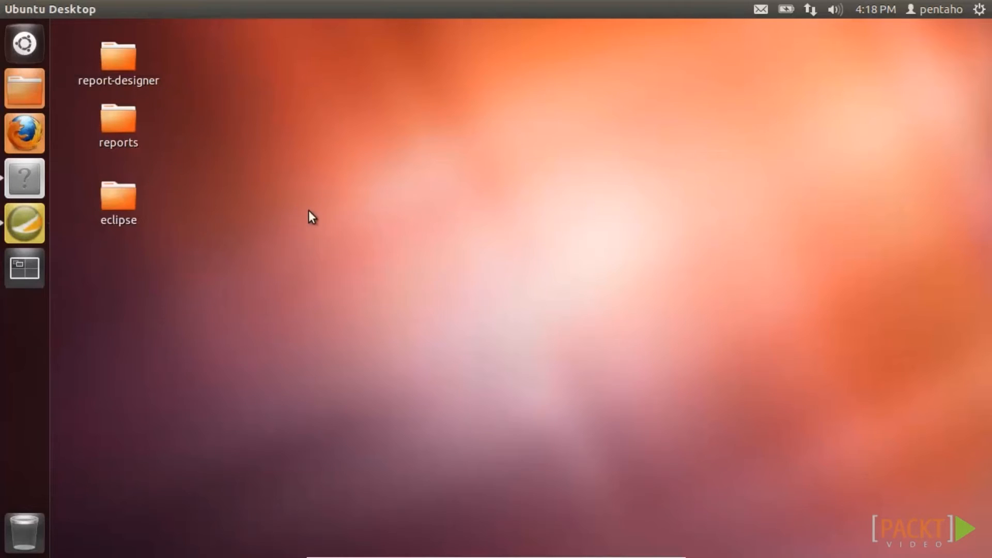
- Open MyFirstSwingApp.java from the com.pentaho.test.swing package in Eclipse
click(30, 176)
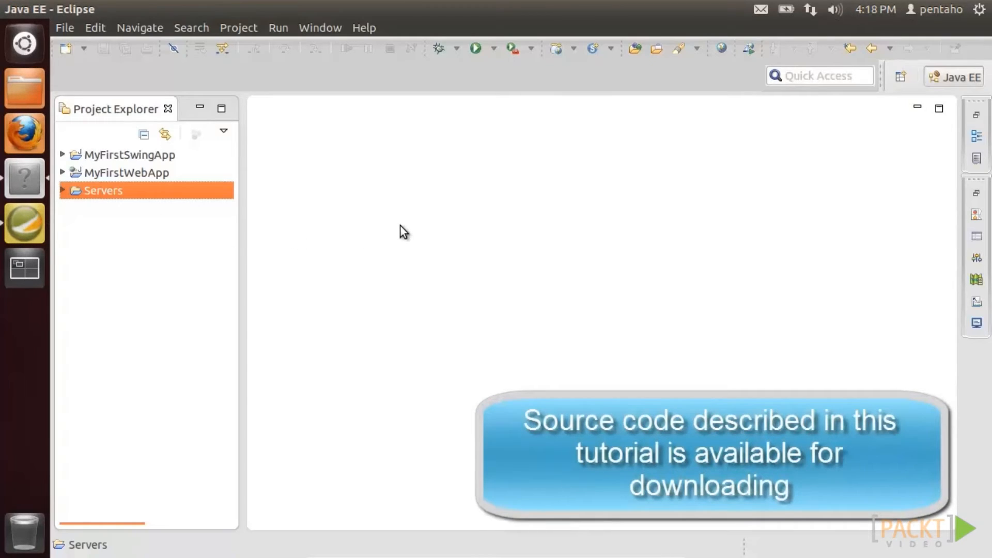
click(116, 154)
click(63, 154)
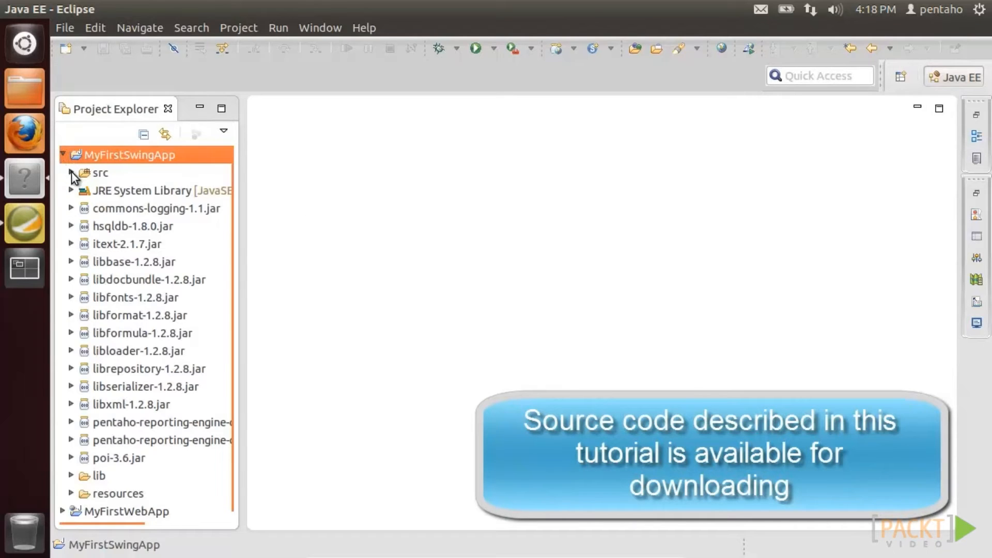
click(71, 173)
click(81, 190)
double_click(119, 207)
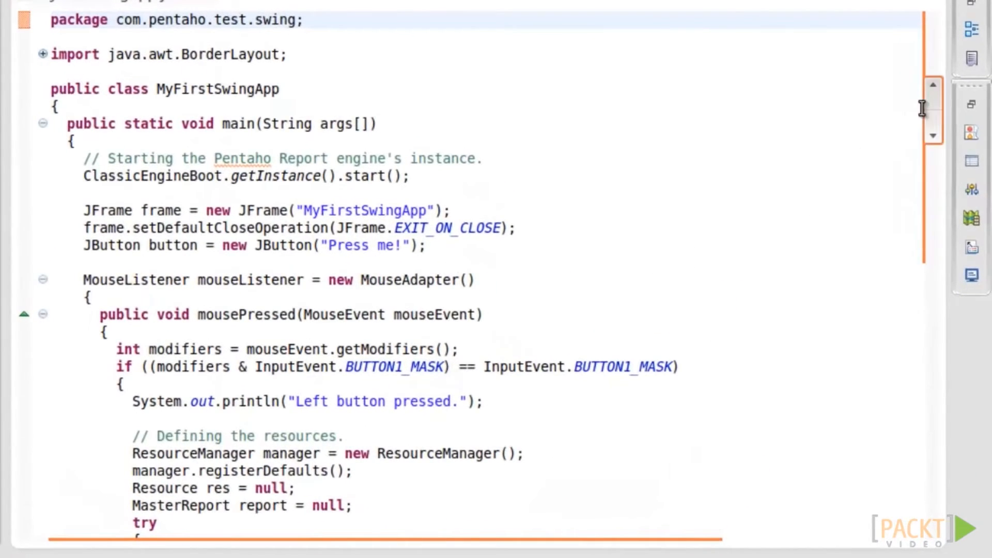
- Change the report URL to load 'my first report with%20parameter.prpt'
drag(938, 171, 949, 294)
drag(877, 219, 938, 219)
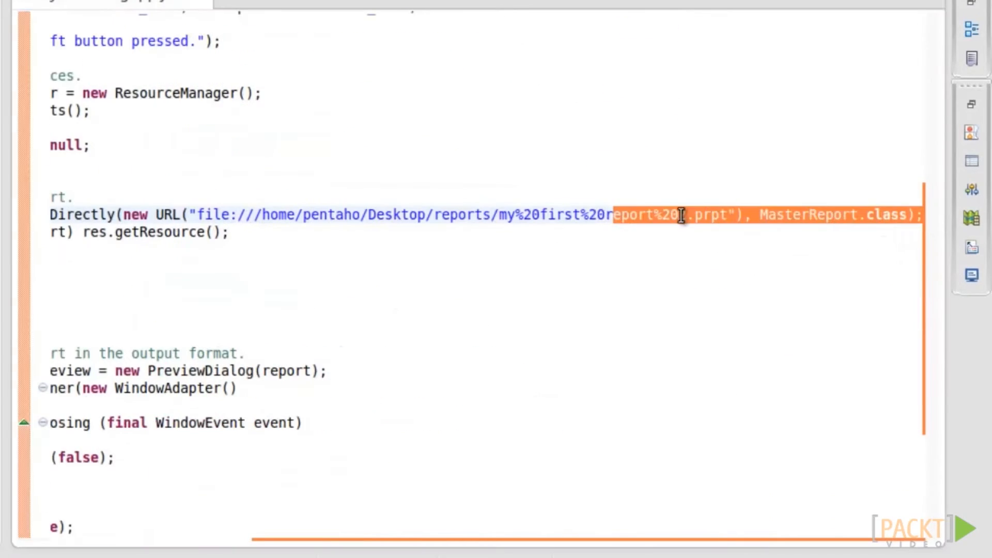
drag(679, 216, 688, 209)
text(with%20parameter)
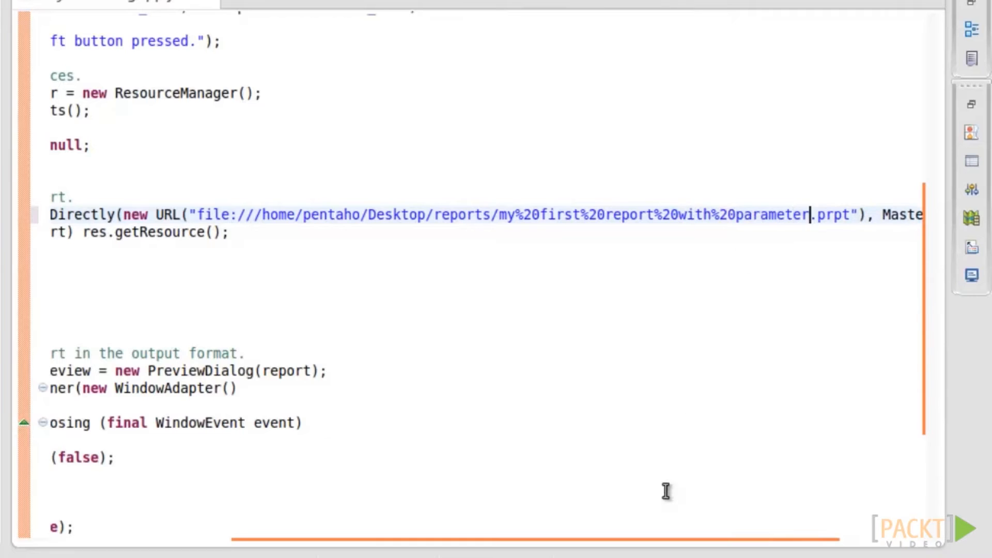
- Insert a report.getParameterValues().put call after the report-loading line
click(212, 250)
key(Return)
text(report.get)
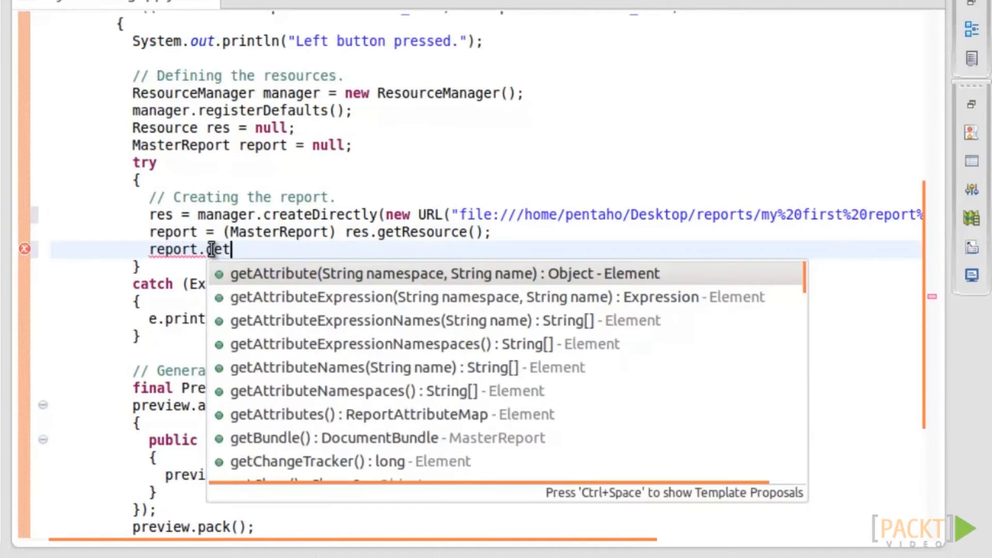
text(Para)
key(Down)
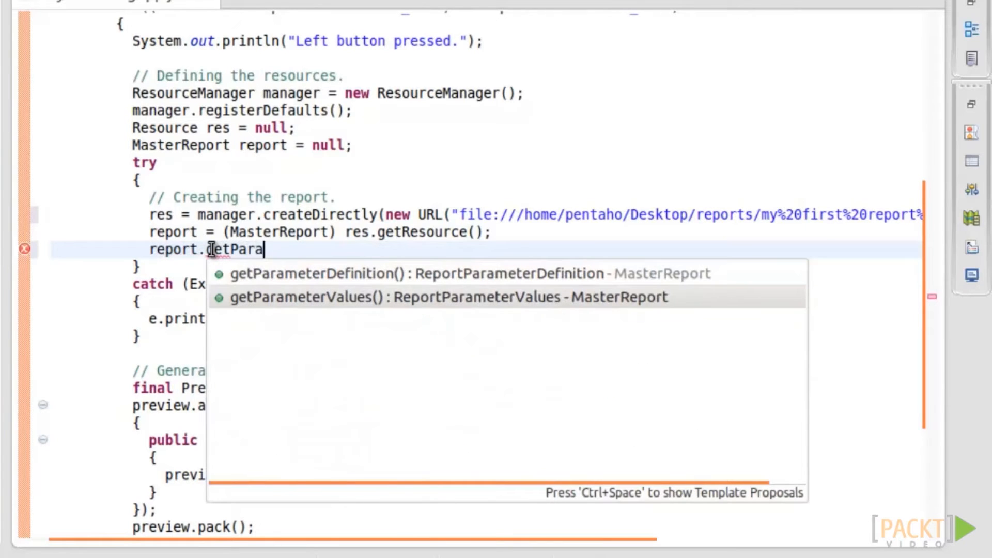
key(Return)
text(.p)
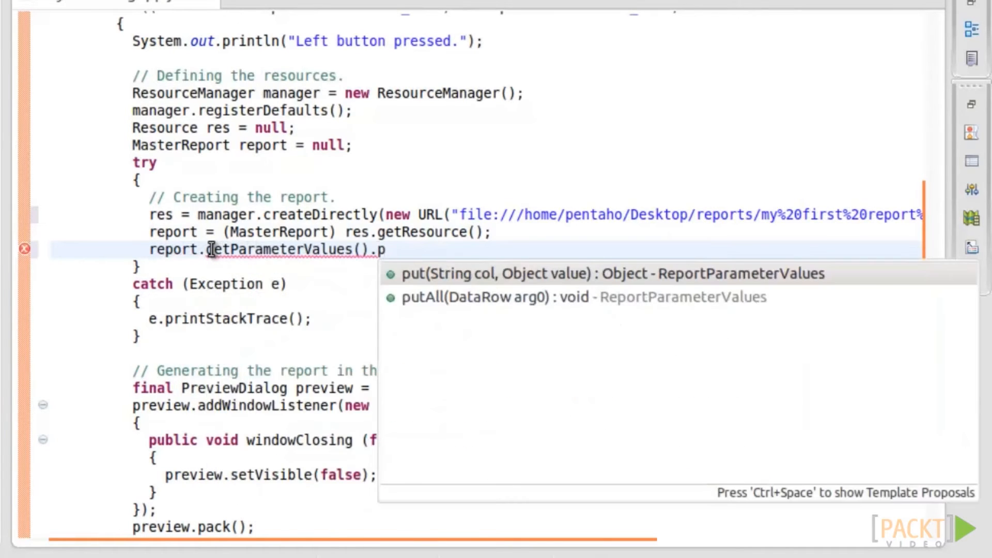
key(Return)
- Fill the put arguments with "ProductVendorParameter" and "Min Lin Diecast", then save the file
text(")
key(Tab)
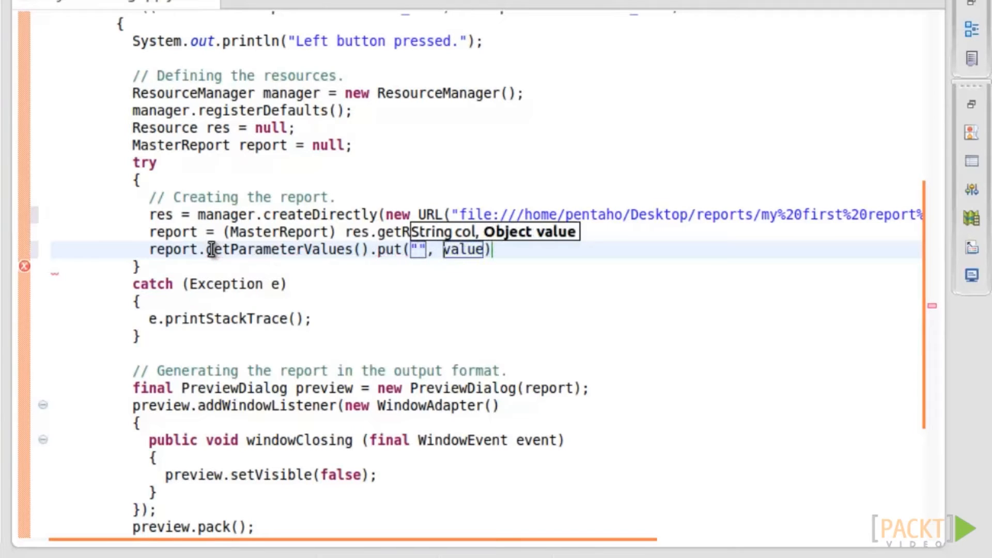
text(")
key(Tab)
text(ProductVendorParameter)
key(Tab)
text(Min Lin Diecast)
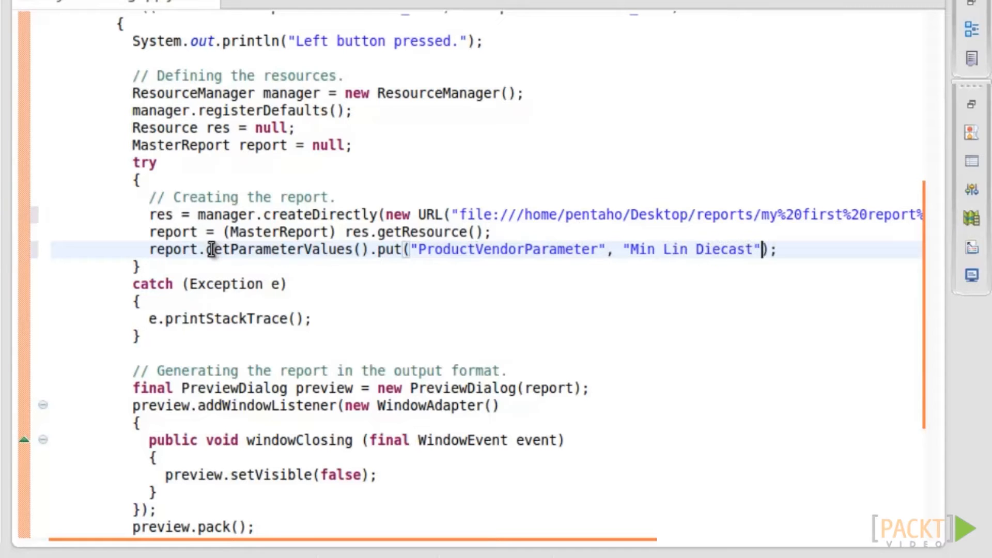
key(End)
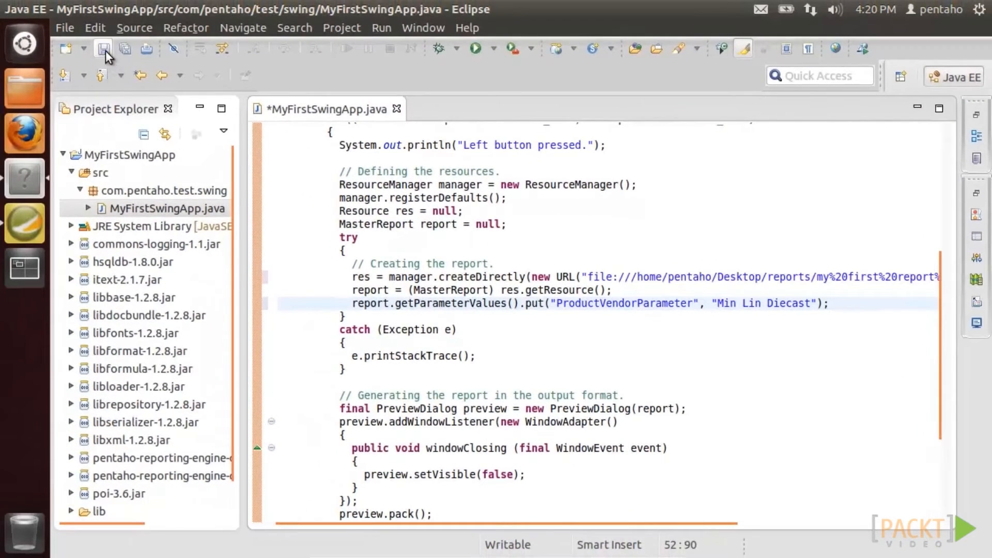
click(56, 26)
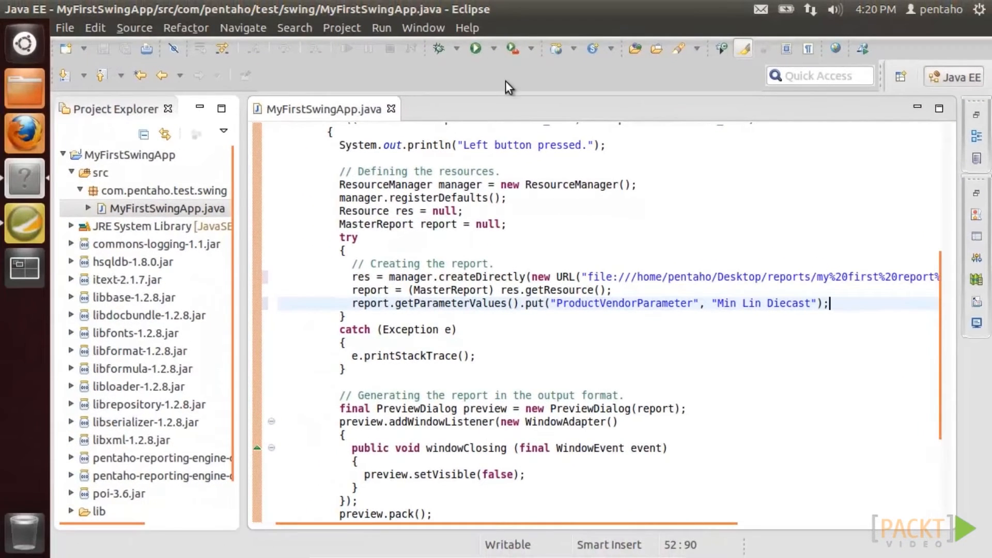
- Run the Swing app, preview Highway 66 Mini Classics and Motor City Art Classics, then close app and source
click(448, 26)
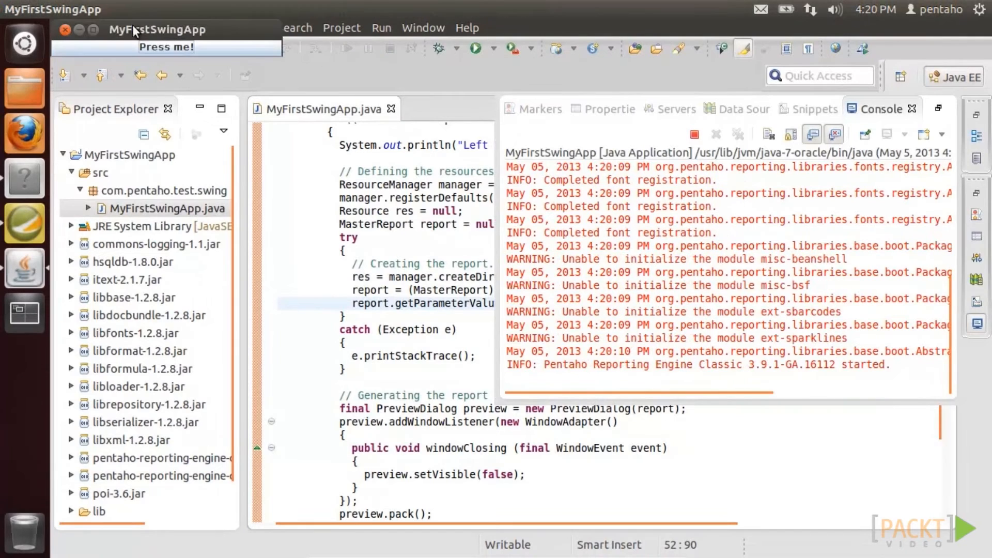
click(699, 468)
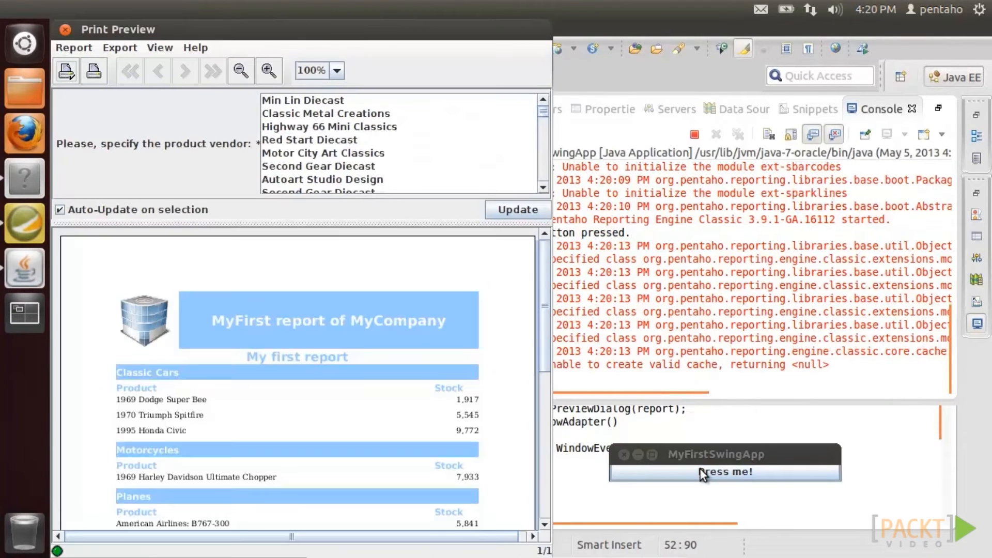
click(370, 129)
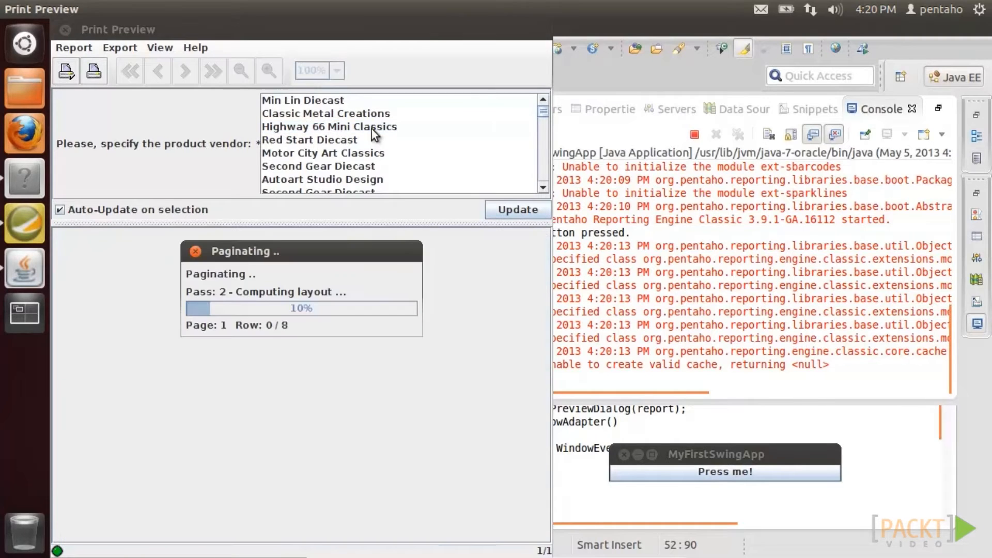
click(369, 154)
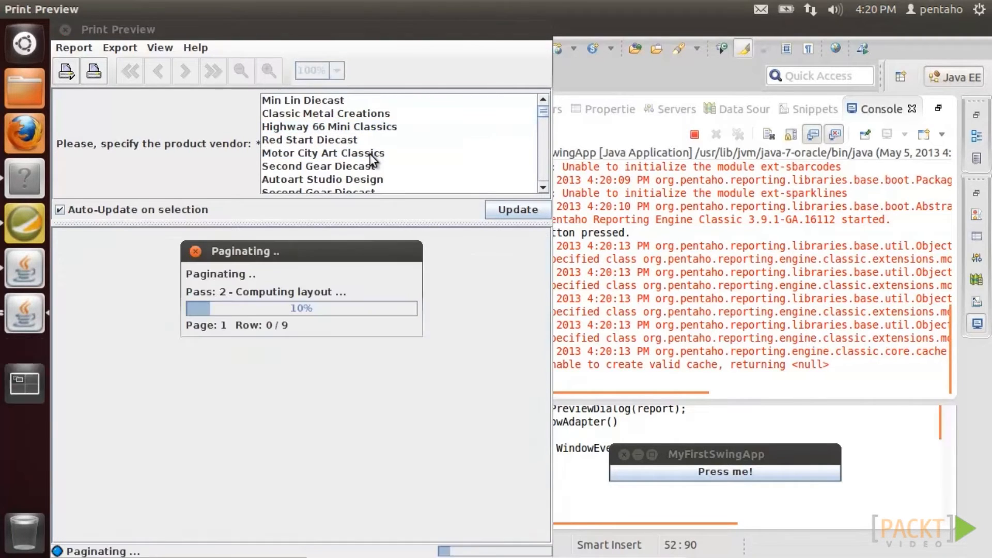
click(623, 454)
click(392, 109)
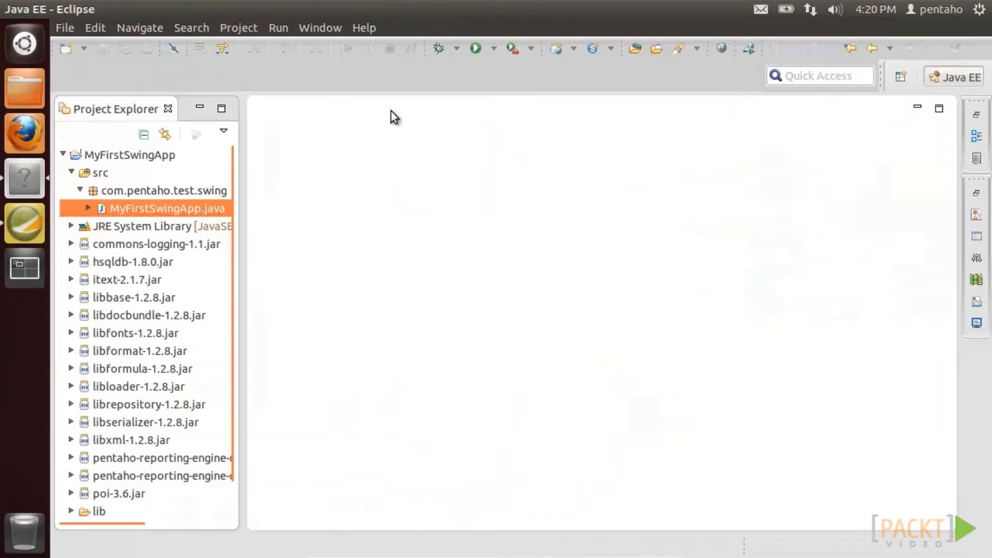
- Open MyFirstWebApp.java from the com.pentaho.webapp package of the web project
click(61, 155)
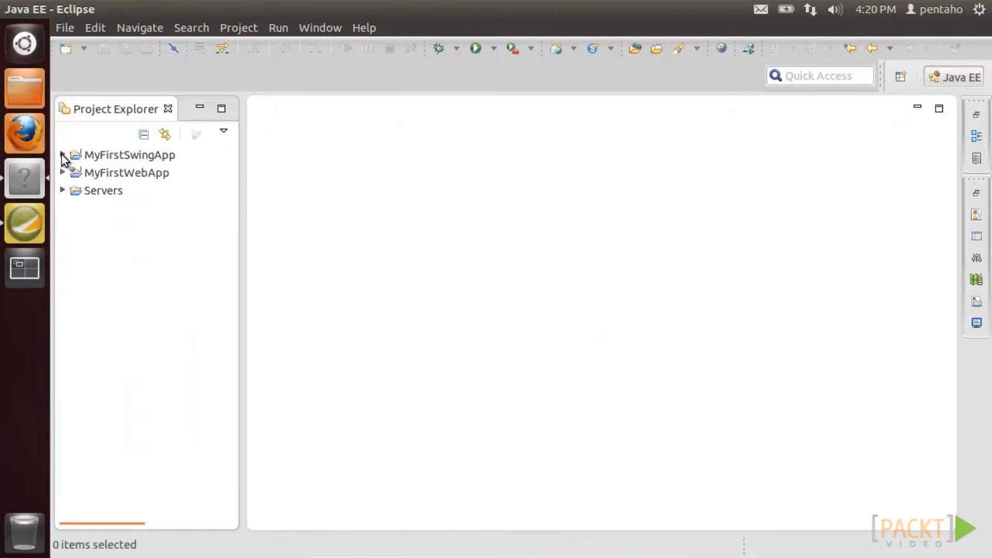
click(90, 174)
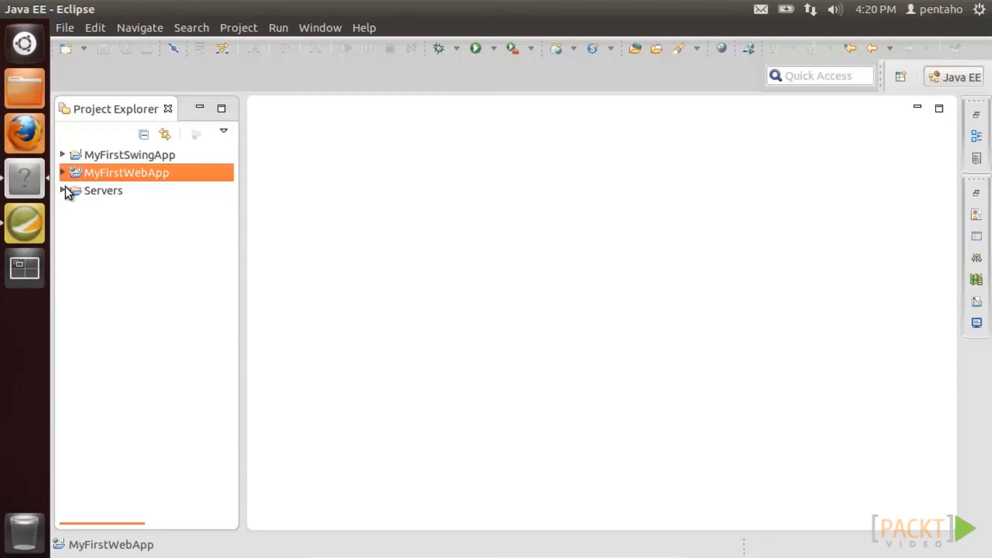
click(62, 173)
click(70, 226)
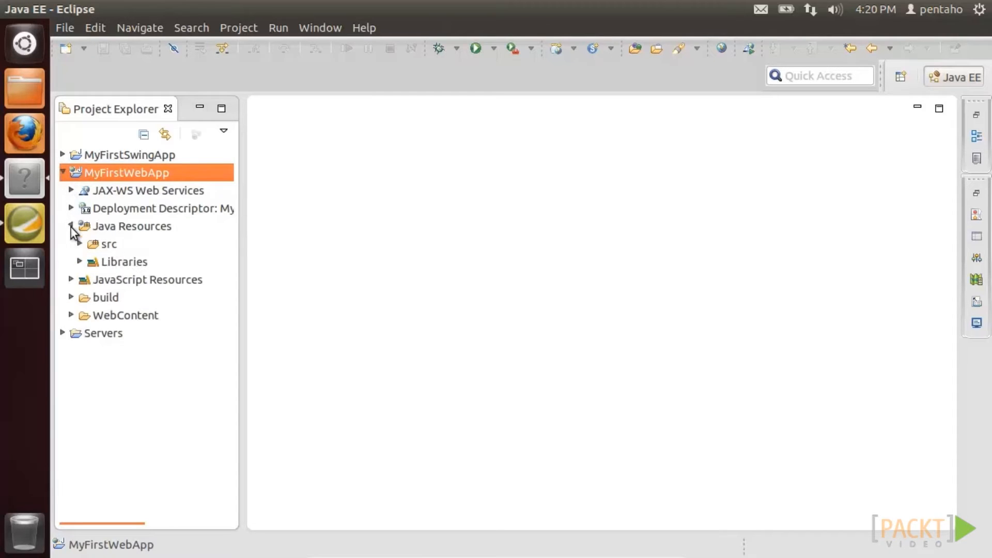
click(80, 243)
click(88, 261)
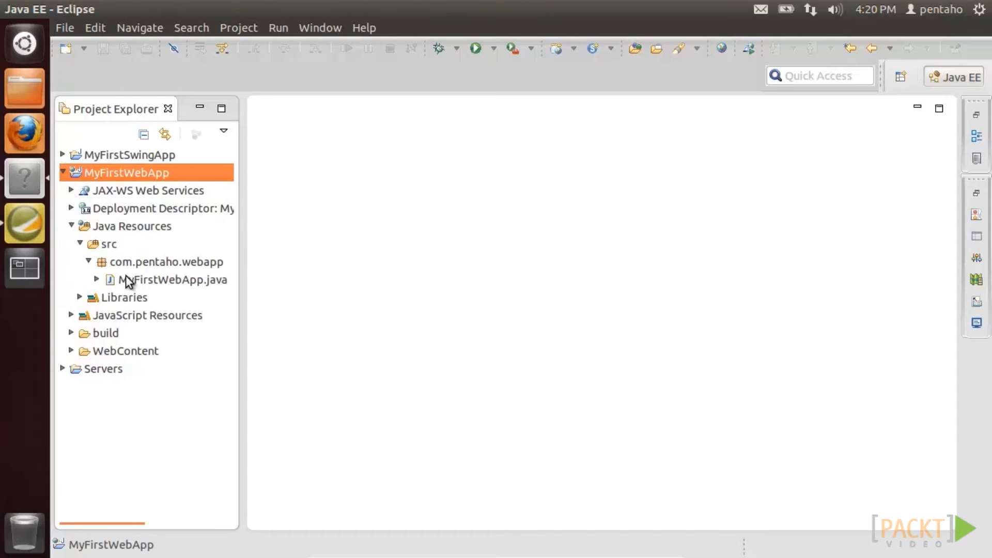
double_click(126, 278)
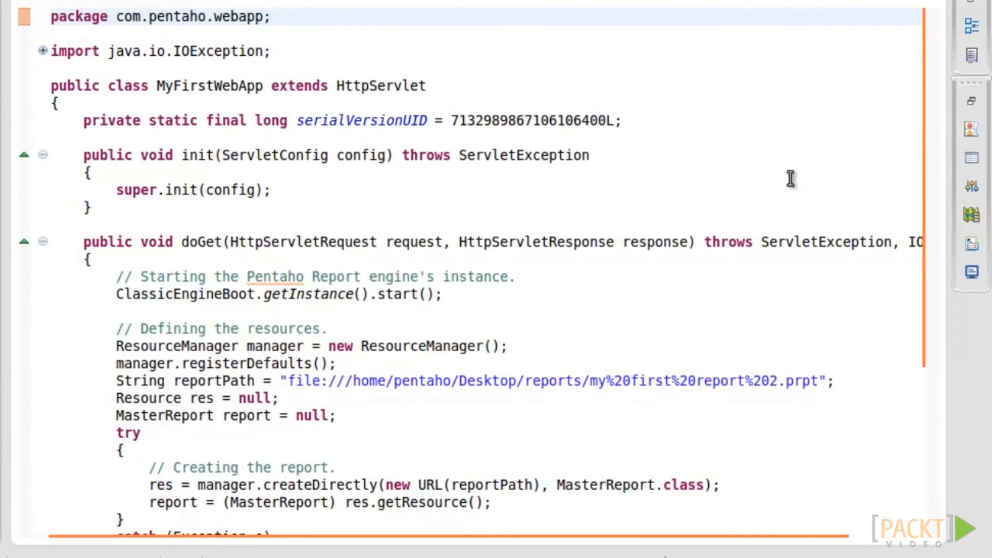
- Change reportPath to the 'my first report with%20parameter.prpt' file
click(915, 97)
drag(938, 95, 938, 221)
click(777, 195)
key(BackSpace)
text(with%20parameter)
- Add report.getParameterValues().put("ProductVendorParameter", "Min Lin Diecast"); and save the servlet
click(517, 317)
key(Return)
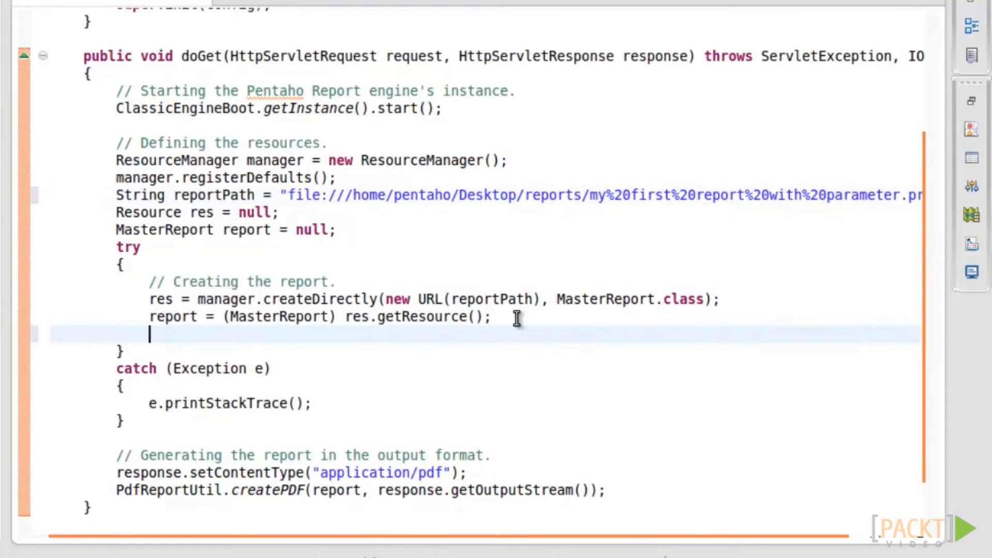
text(report.getParameterValues().)
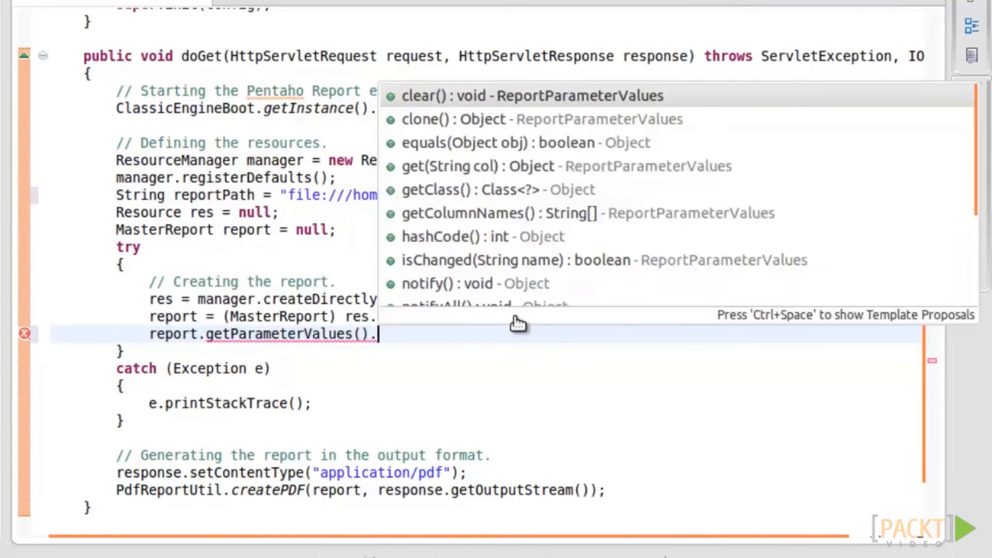
text(put("", value)ProductVendorParameter",)
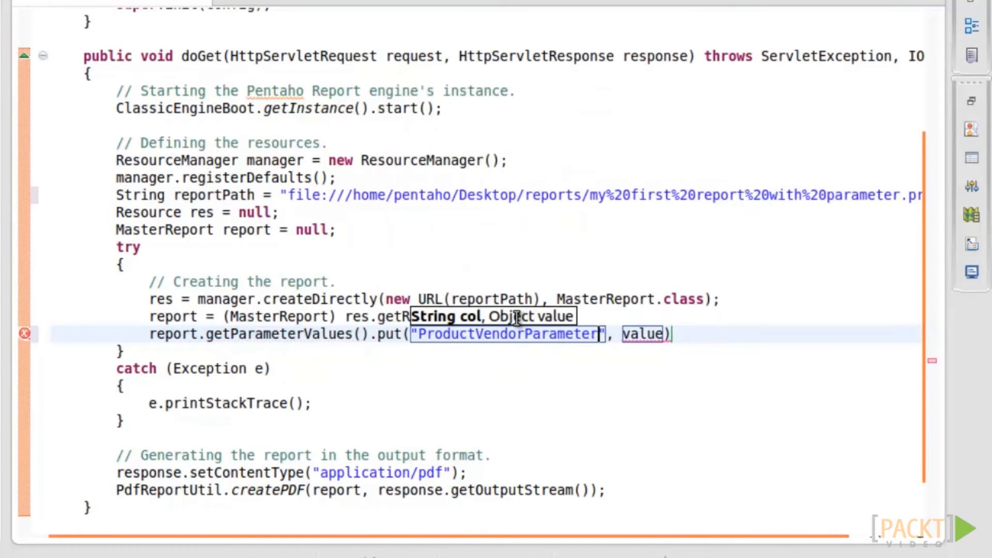
key(Tab)
text("Min Lin Diecast");)
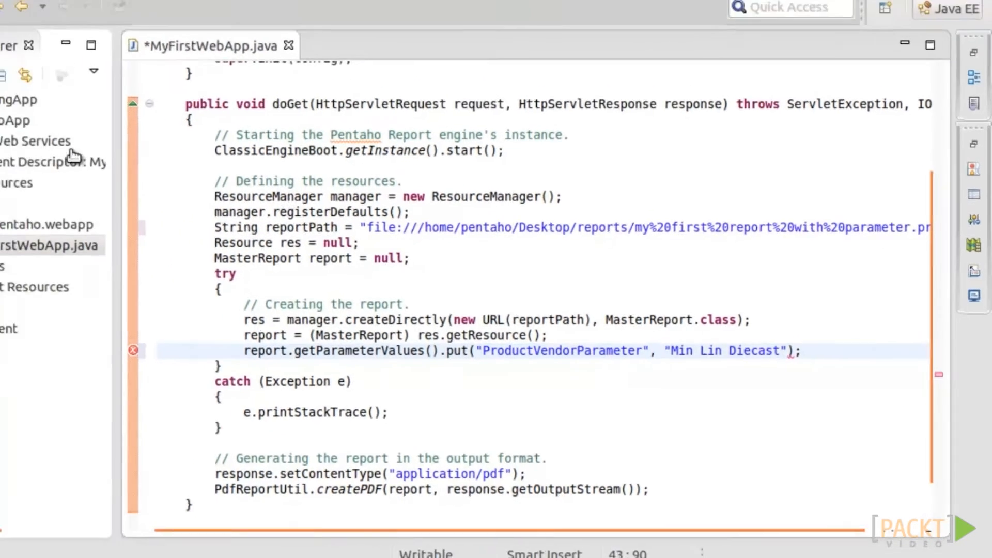
key(ctrl+s)
- Start the Tomcat v7.0 server from the Servers view
click(976, 193)
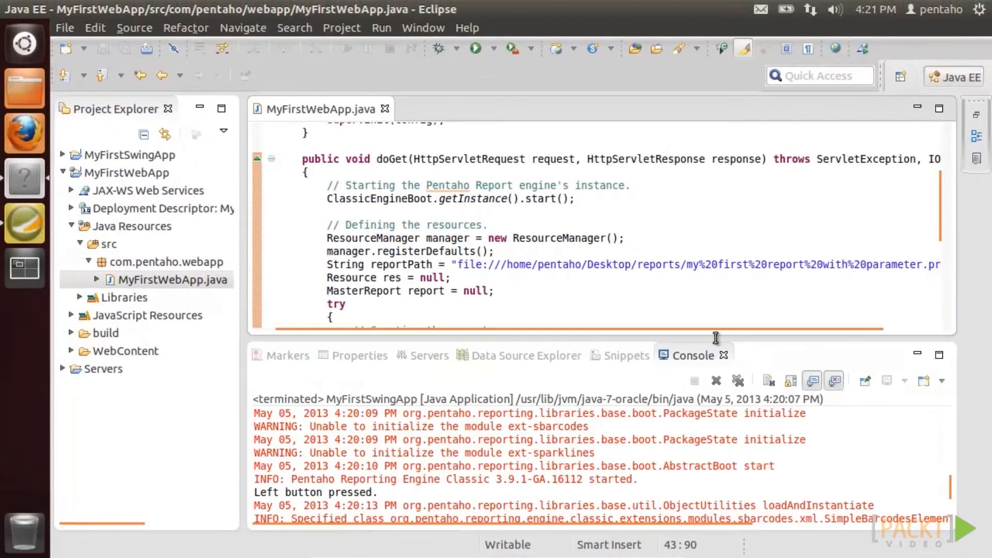
click(429, 355)
click(803, 356)
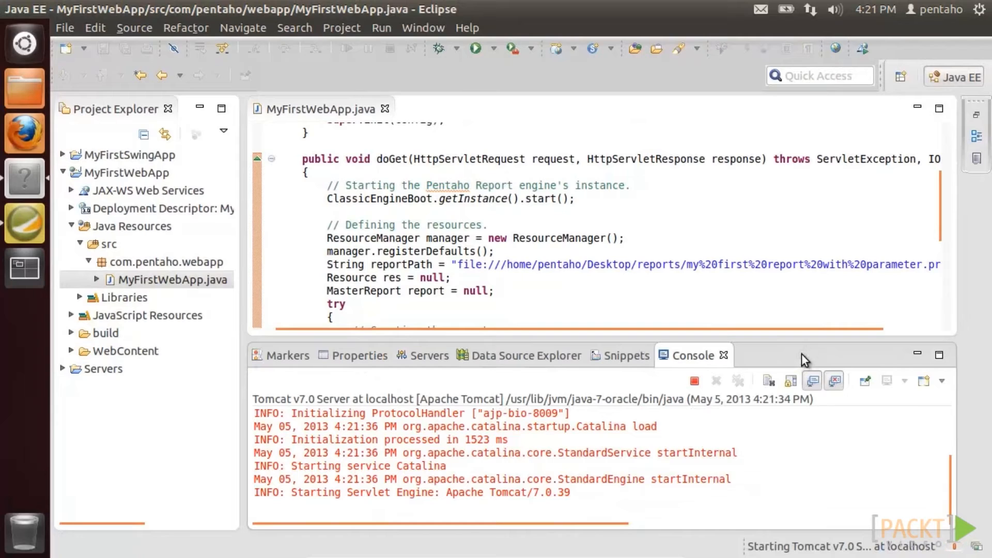
- In Firefox, load localhost:8080/MyFirstWebApp/ and follow the 'here' link to get the vendor report as a PDF
click(35, 135)
click(196, 58)
text(local)
key(Down)
key(Return)
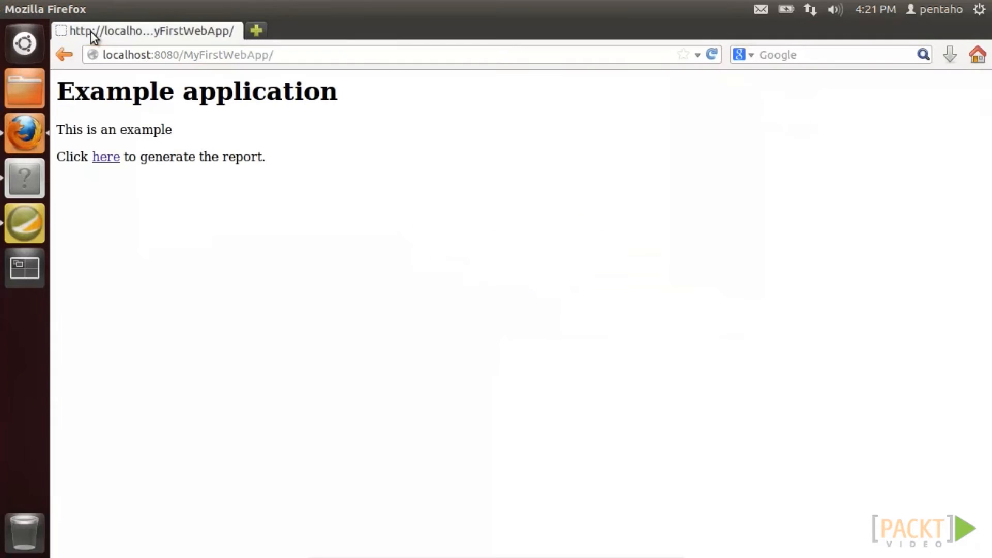
click(106, 157)
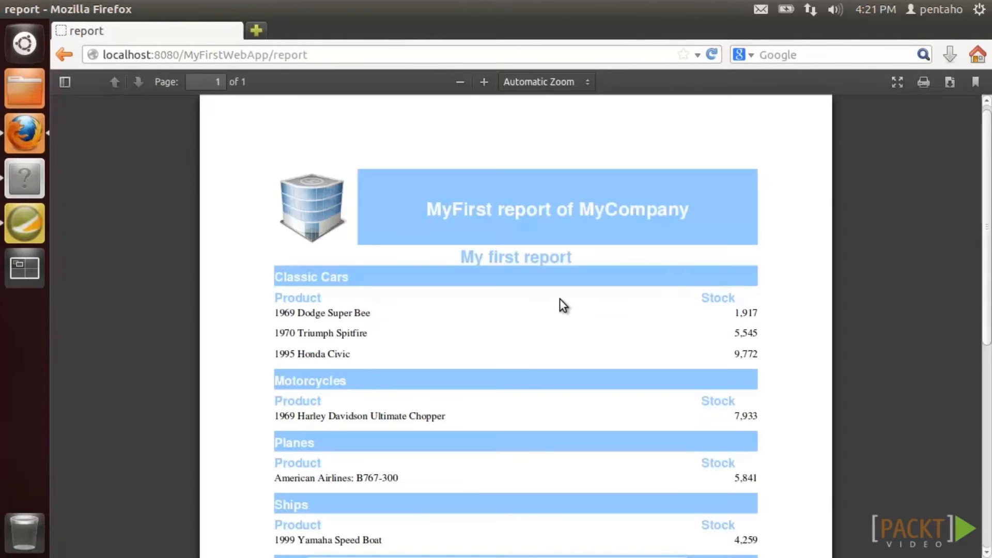
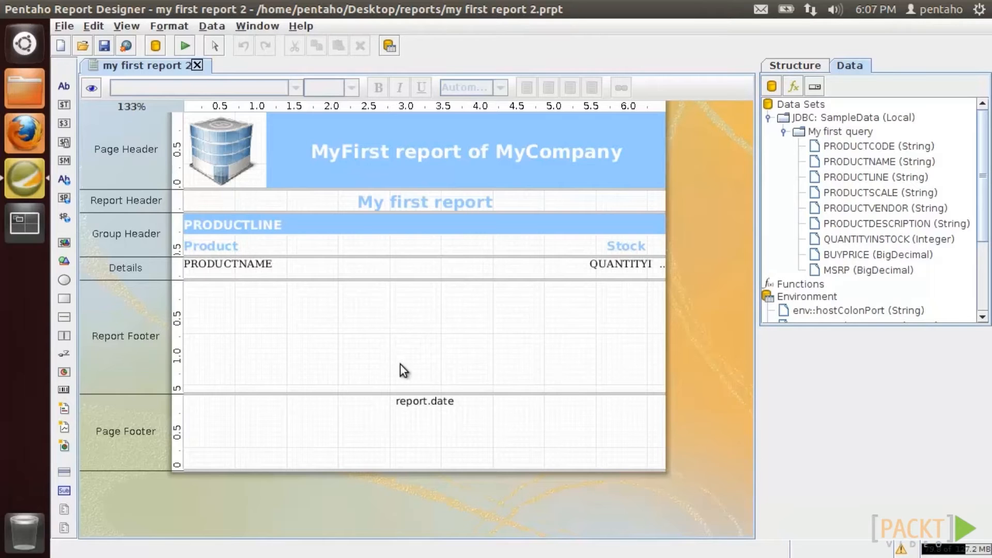
- Preview the report at 100% zoom, then go back to the design layout
click(94, 89)
click(250, 90)
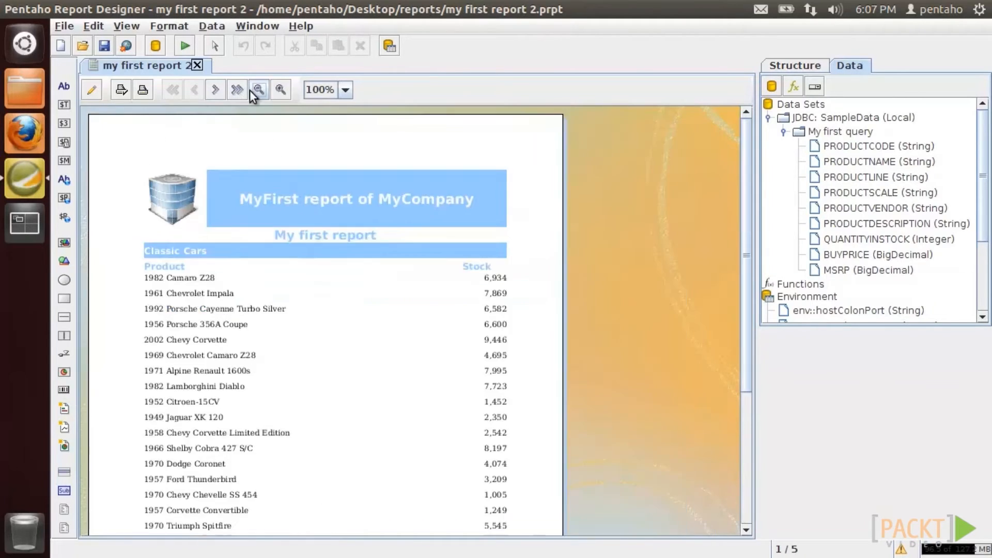
drag(743, 282, 752, 438)
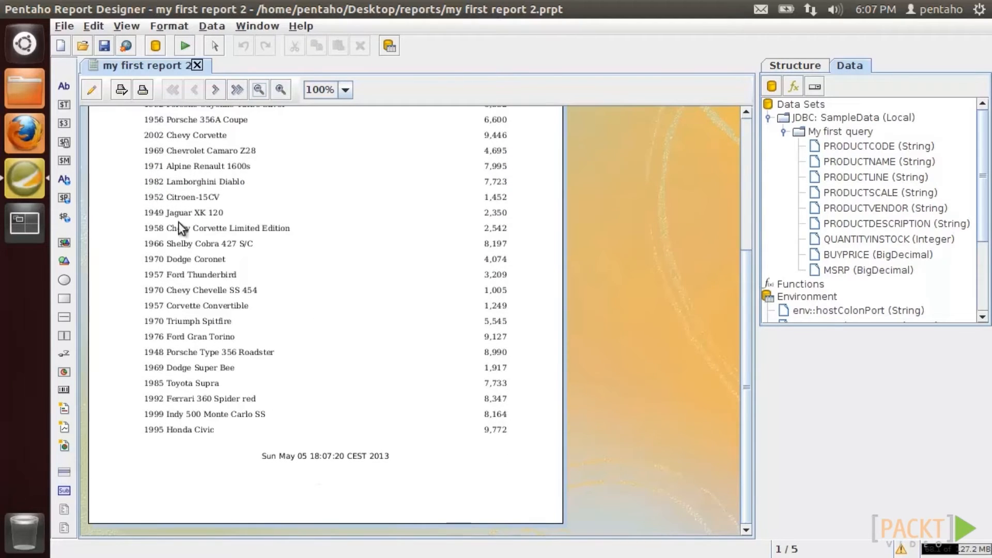
click(92, 90)
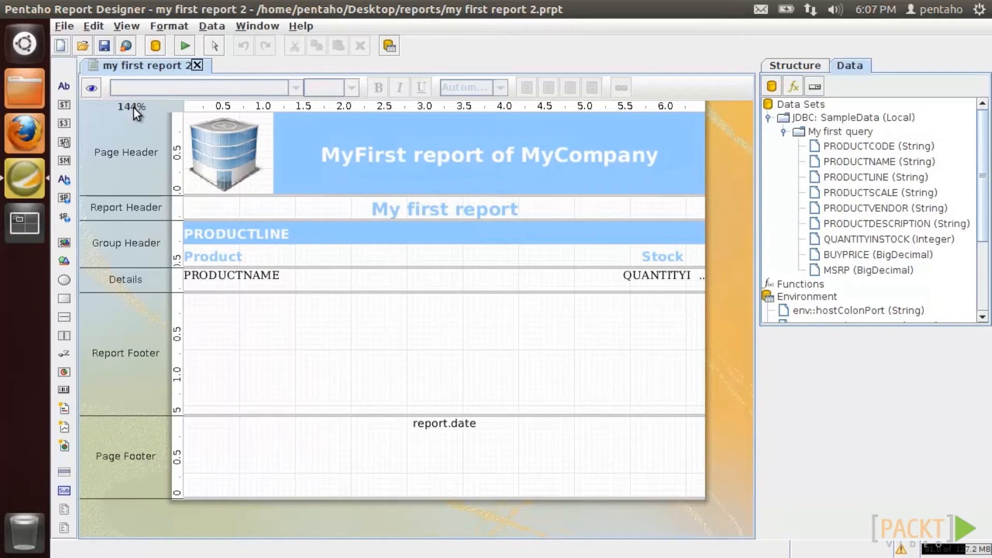
- Add a Common > Page function (PageFunction16) to the Page Footer below report.date
click(782, 134)
click(792, 146)
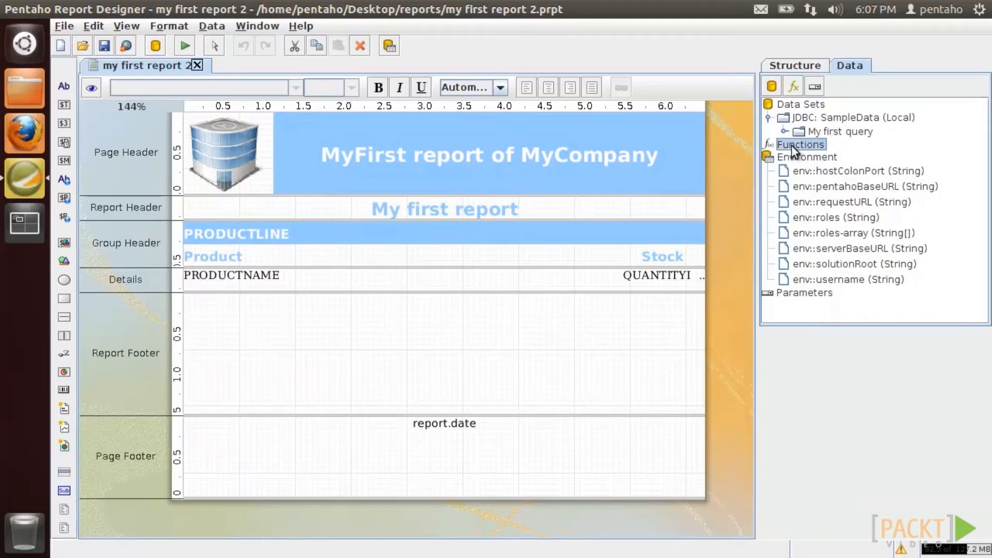
click(795, 86)
drag(556, 115, 494, 127)
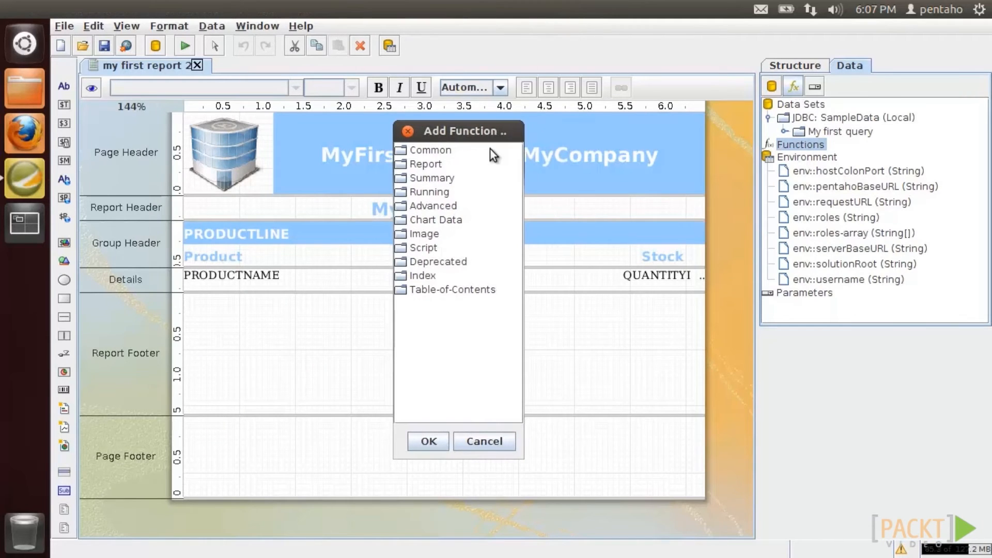
double_click(448, 153)
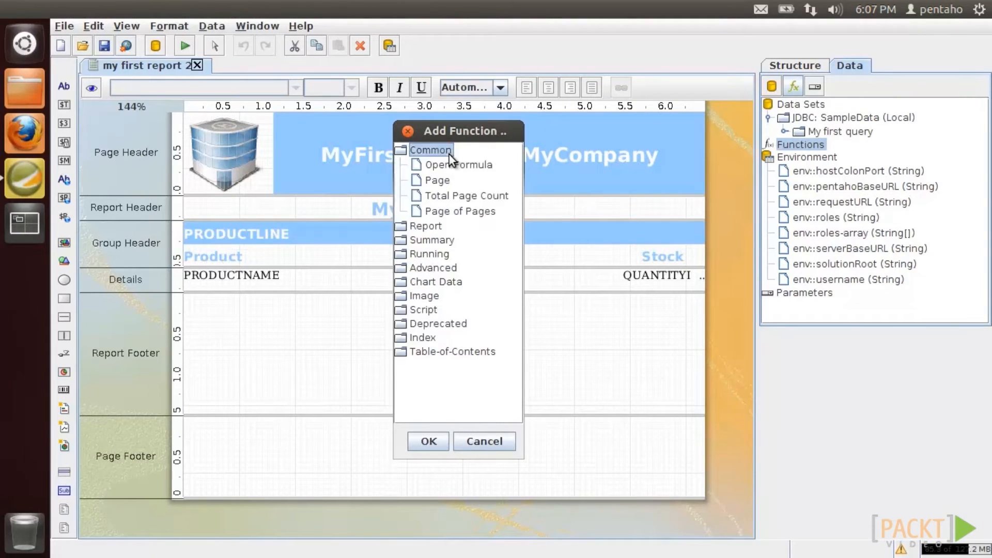
double_click(441, 181)
drag(815, 160, 418, 439)
right_click(423, 427)
click(439, 515)
right_click(440, 445)
click(466, 551)
- Preview the report at 100% and step through the pages to check the page numbers
click(92, 87)
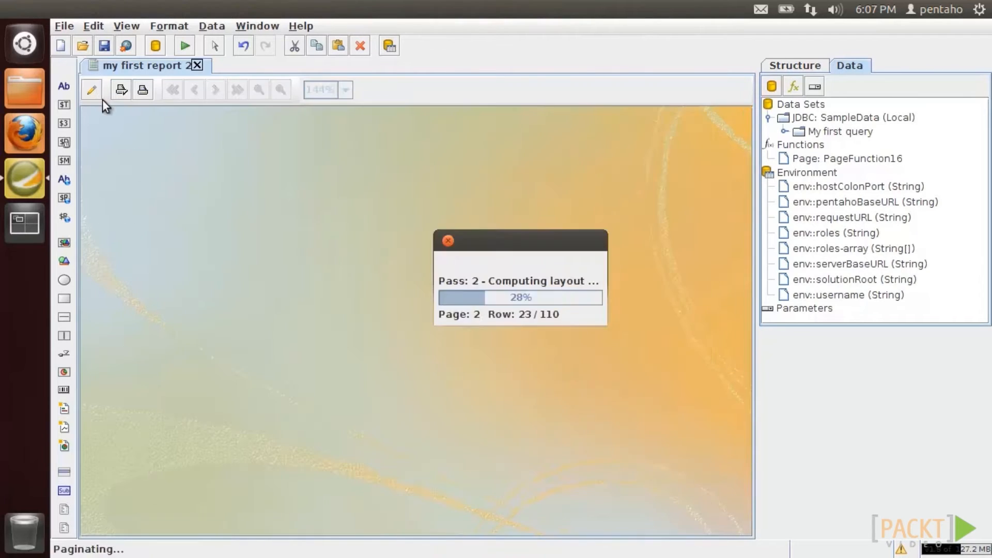
click(258, 89)
click(259, 90)
scroll(745, 312, down, 2)
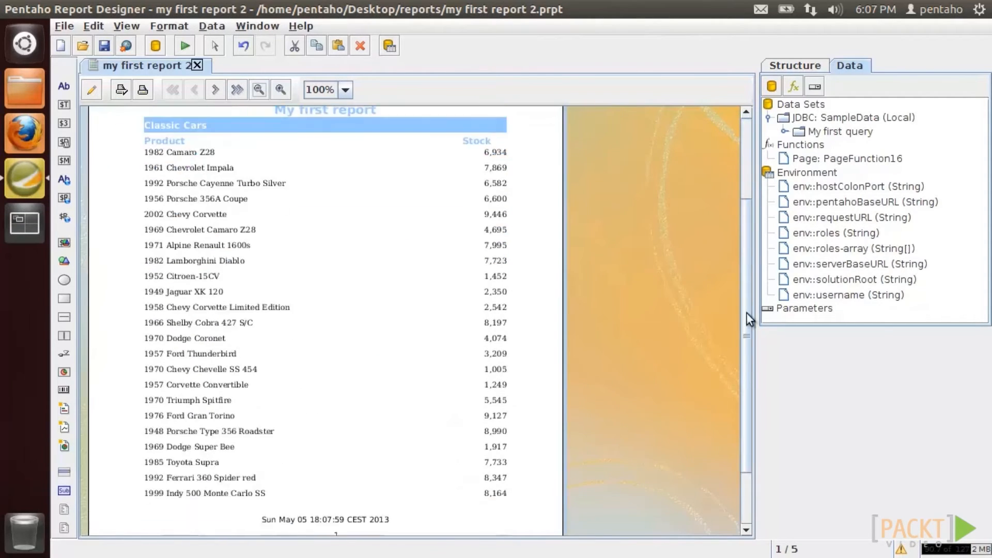
scroll(382, 472, down, 3)
click(215, 90)
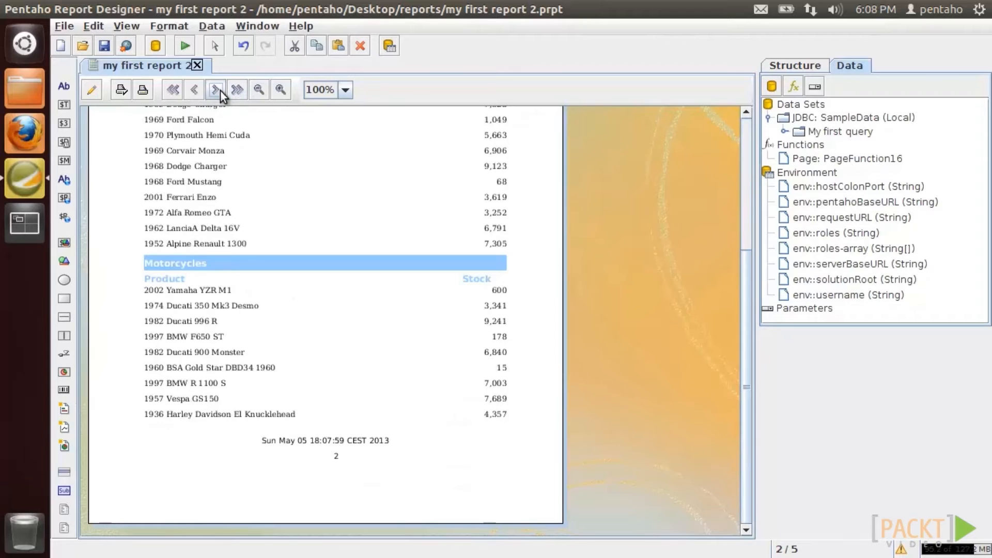
click(215, 90)
click(215, 90)
click(91, 90)
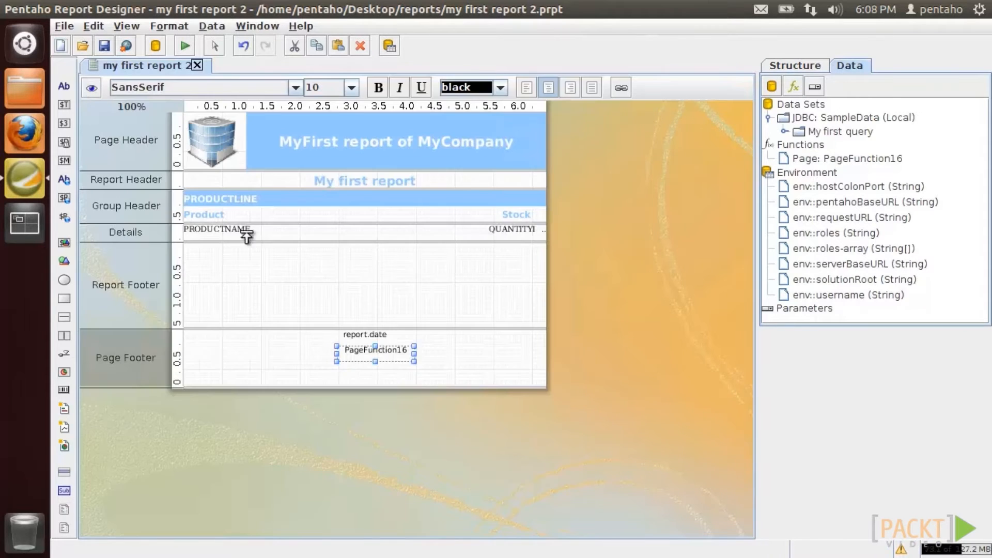
- Add a Total Page Count field to the Page Footer and shift the page fields left
click(793, 87)
double_click(495, 138)
double_click(498, 184)
drag(848, 174, 427, 348)
drag(389, 353, 334, 352)
drag(457, 352, 399, 352)
- Give the total-page field the page-number field's formatting
right_click(329, 351)
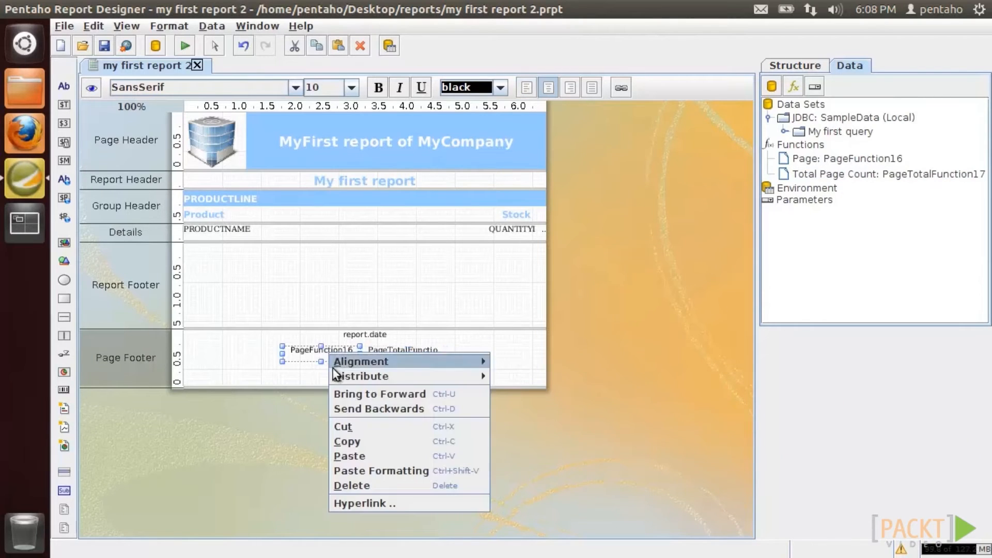
click(343, 439)
right_click(403, 350)
click(420, 454)
click(406, 353)
right_click(403, 355)
click(424, 471)
- Delete the overlapping page-number copy and right-align PageFunction16
click(337, 351)
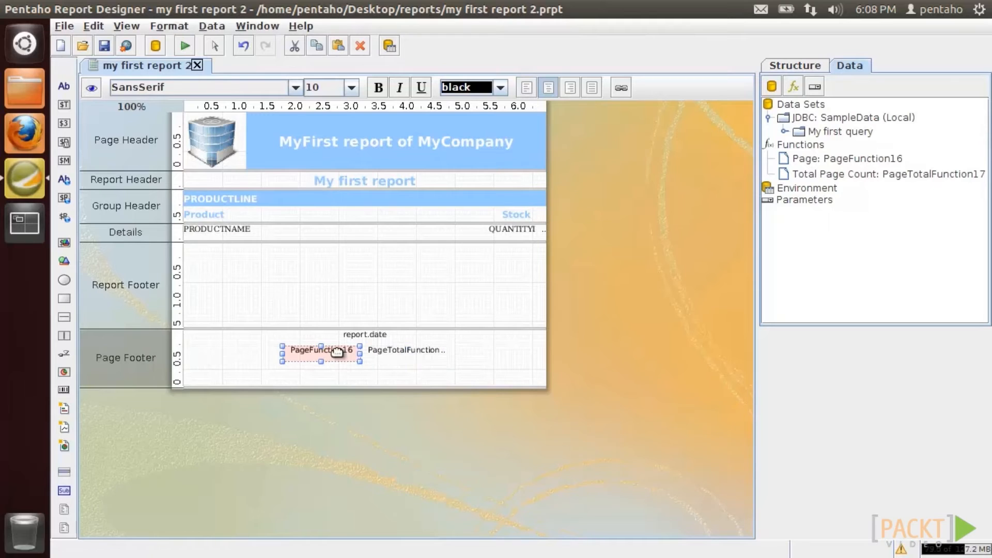
right_click(337, 351)
click(375, 483)
click(398, 351)
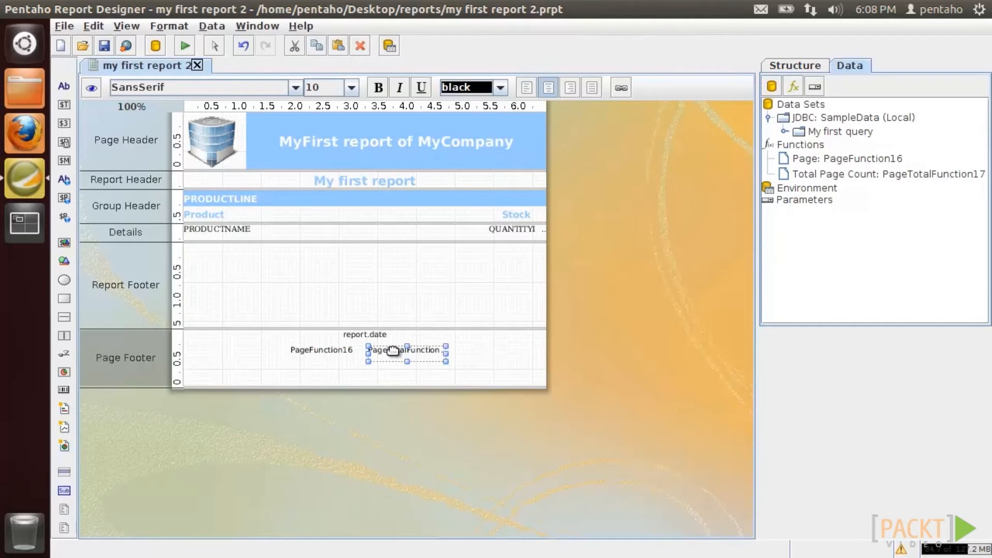
click(334, 352)
click(570, 87)
- Preview the report and step through three pages to check both page fields
click(90, 91)
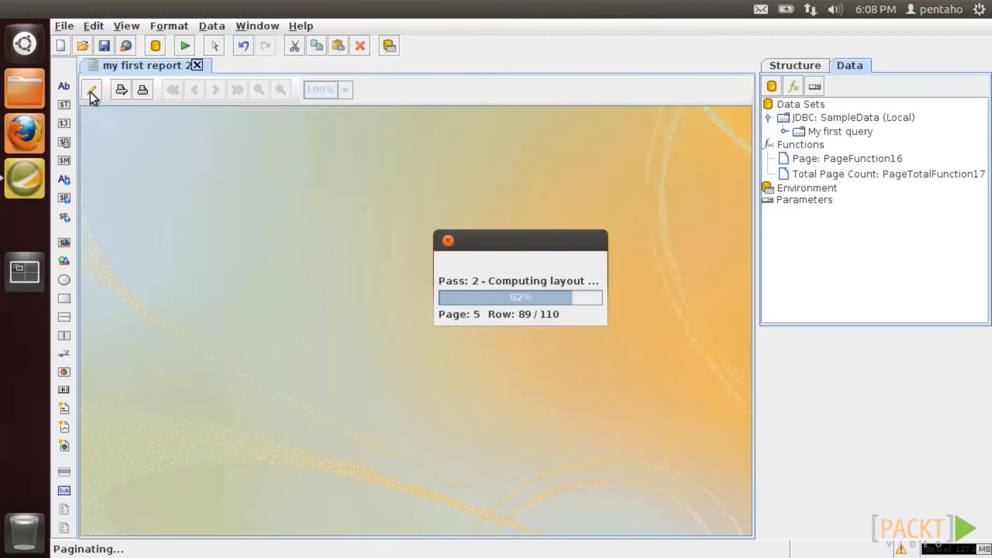
scroll(731, 321, down, 1)
scroll(449, 461, down, 3)
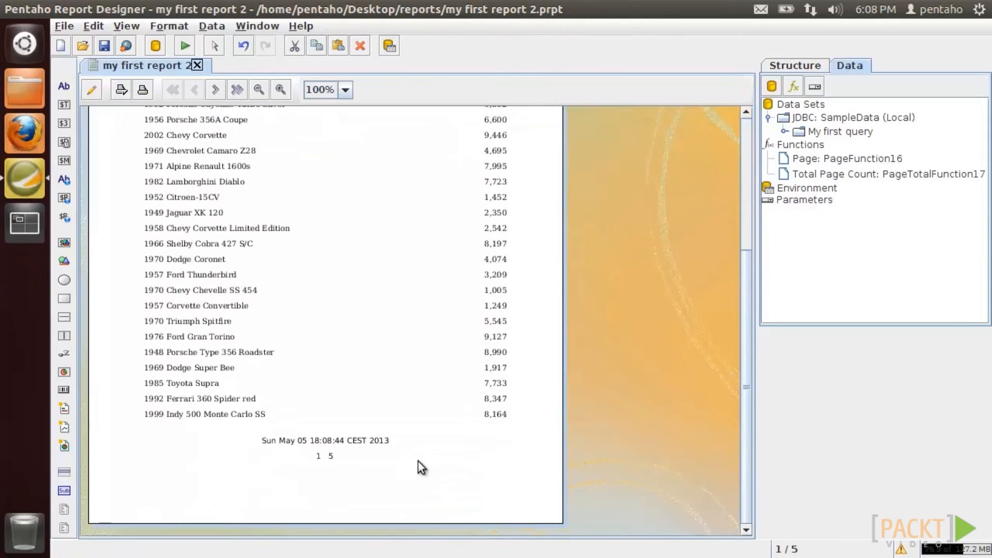
click(217, 93)
click(218, 93)
click(218, 93)
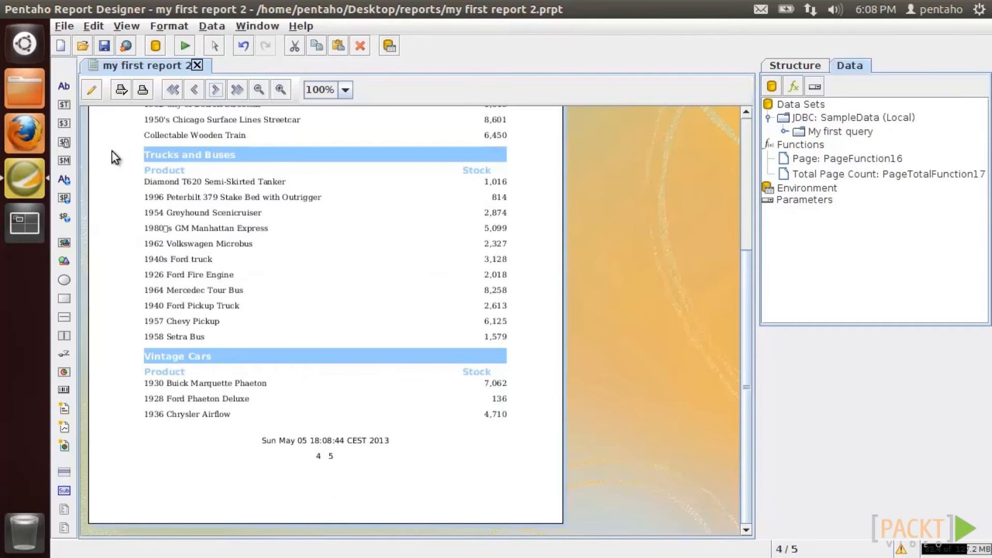
click(91, 90)
click(793, 86)
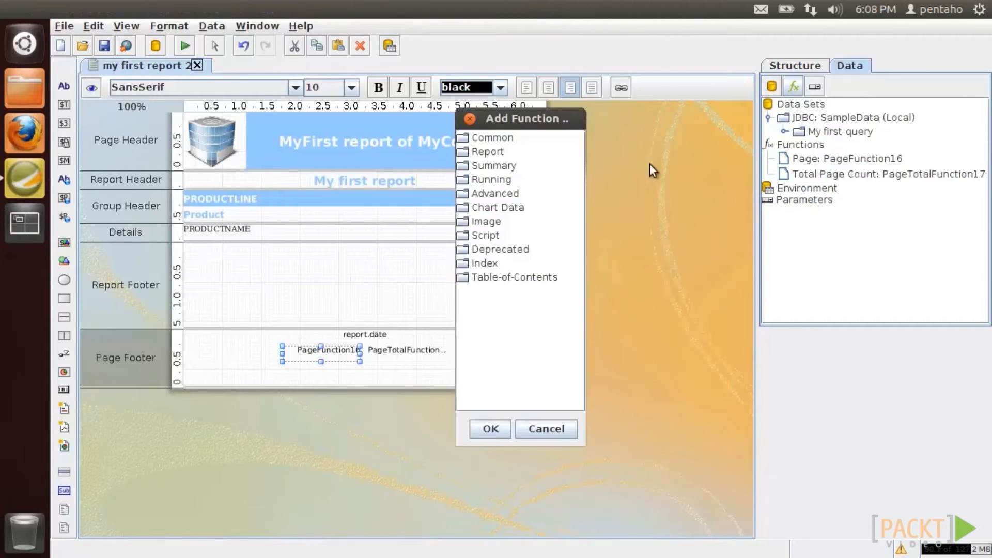
- Replace the page-number and total-page fields with a Page of Pages field under report.date
double_click(508, 138)
double_click(516, 199)
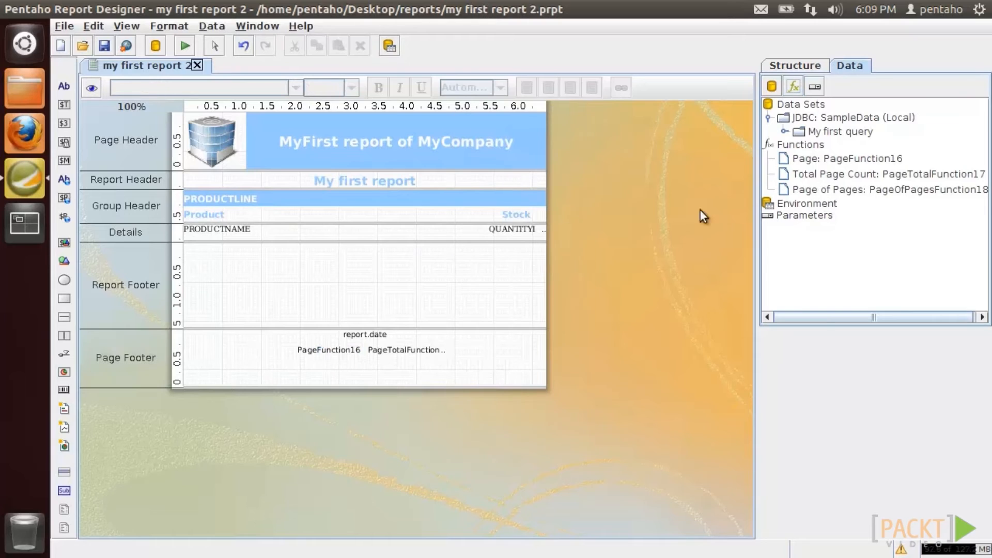
click(834, 189)
drag(834, 190, 465, 360)
click(416, 349)
right_click(416, 350)
click(437, 483)
right_click(347, 350)
click(377, 483)
drag(479, 361, 343, 350)
- Style Page of Pages like report.date and preview through to page 3
right_click(367, 336)
click(393, 425)
right_click(367, 351)
click(399, 470)
click(92, 87)
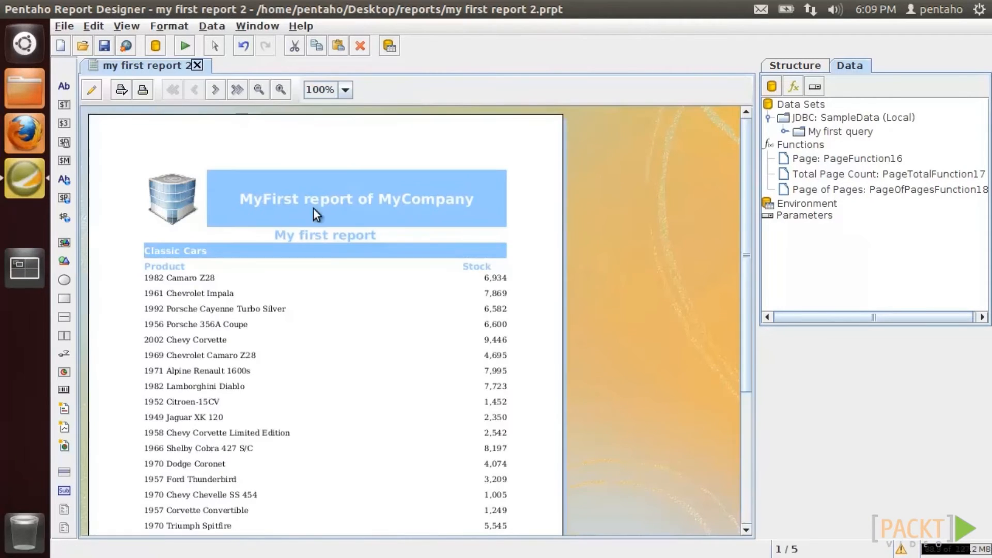
drag(748, 196, 753, 352)
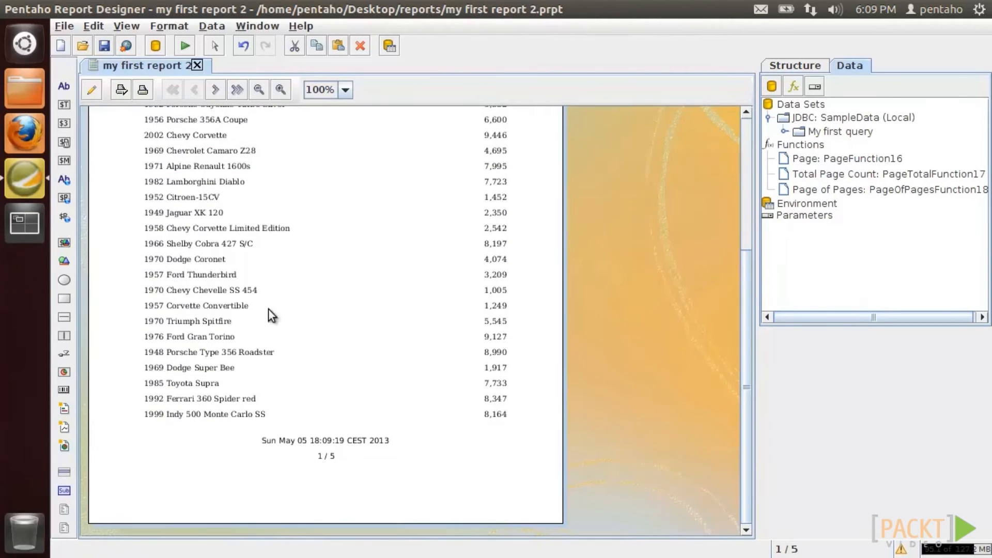
double_click(214, 93)
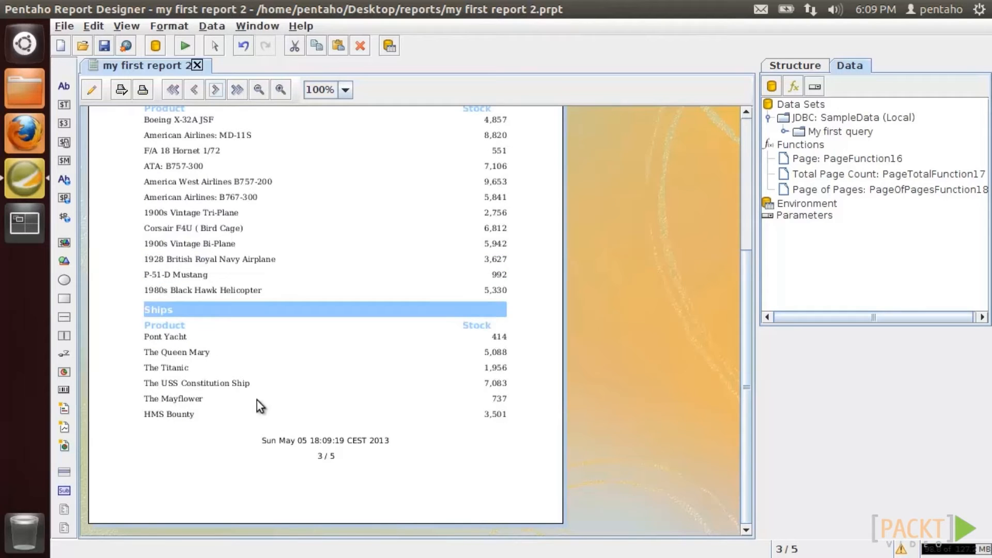
click(91, 90)
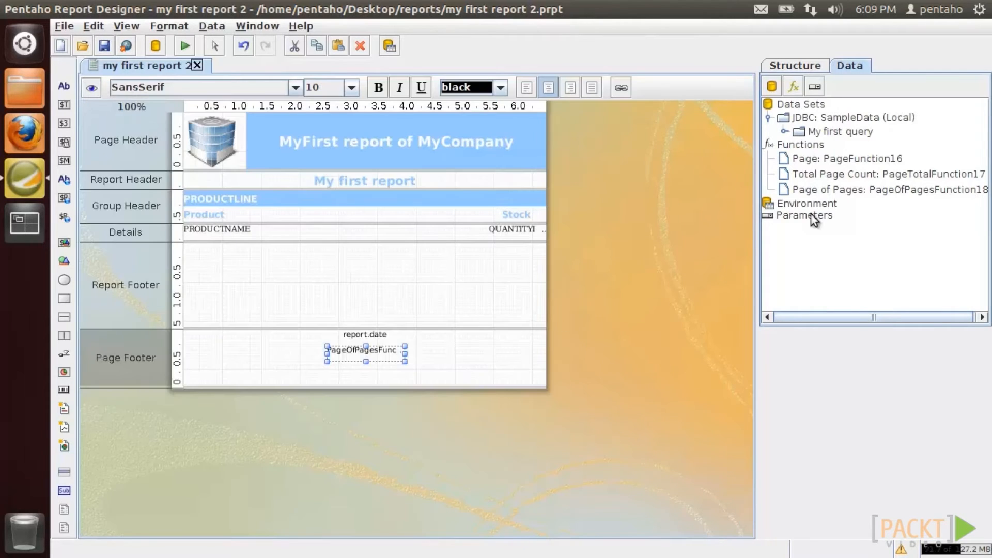
click(794, 86)
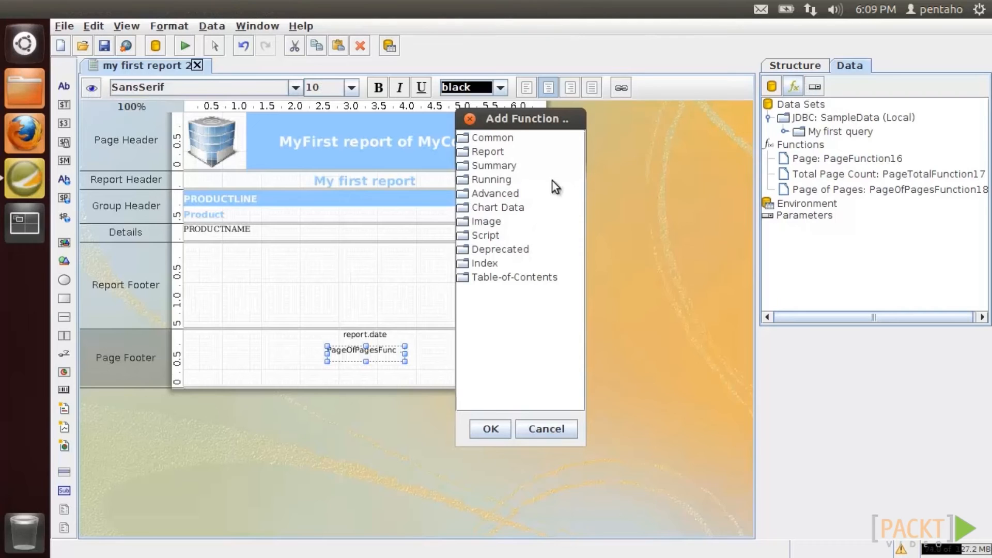
- Add a Sum of QUANTITYINSTOCK to the Report Footer under the Stock heading
double_click(488, 166)
double_click(496, 181)
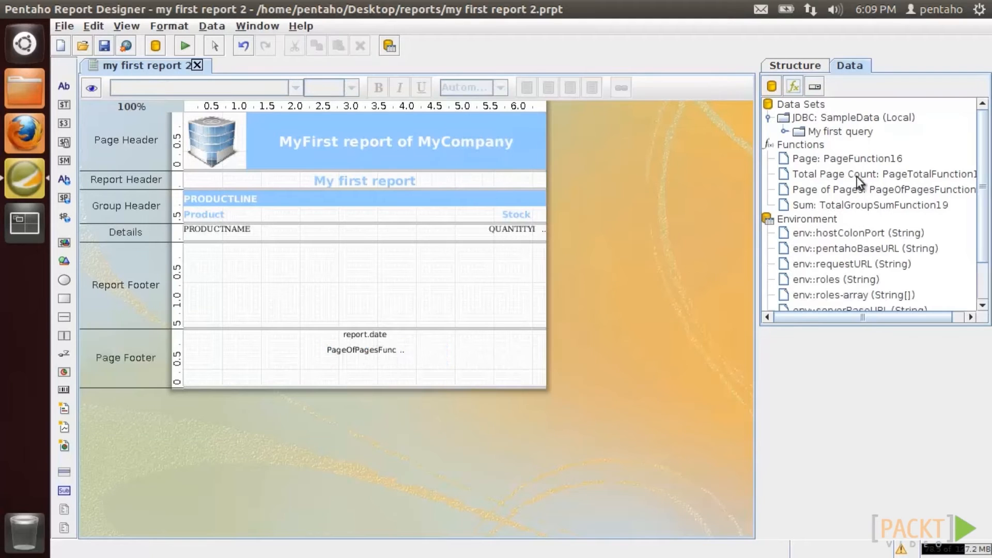
click(854, 205)
click(940, 411)
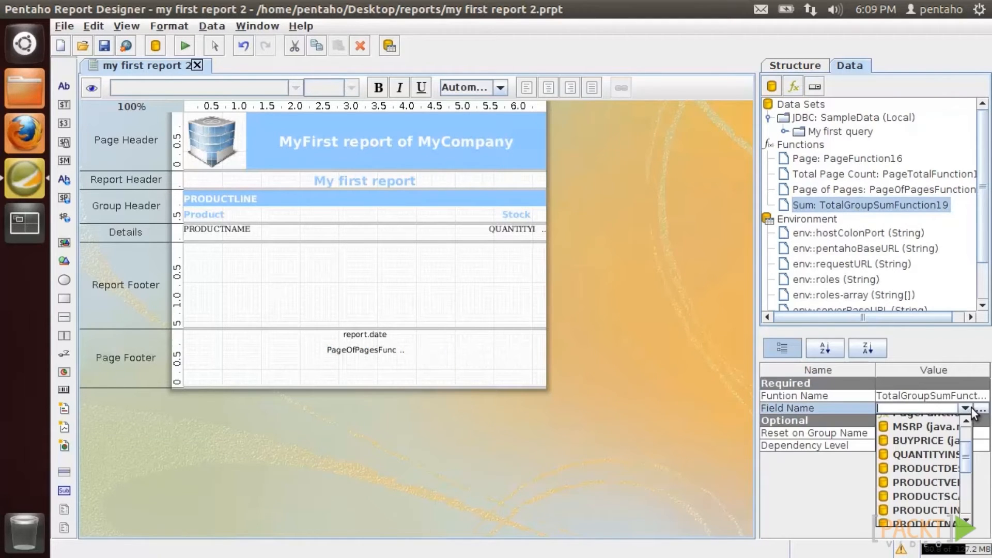
click(951, 451)
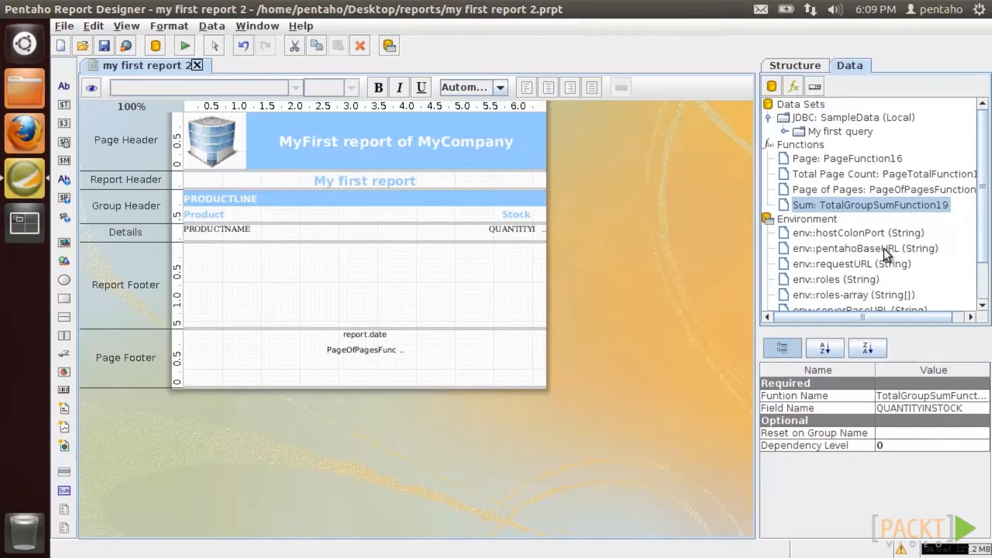
drag(566, 256, 466, 244)
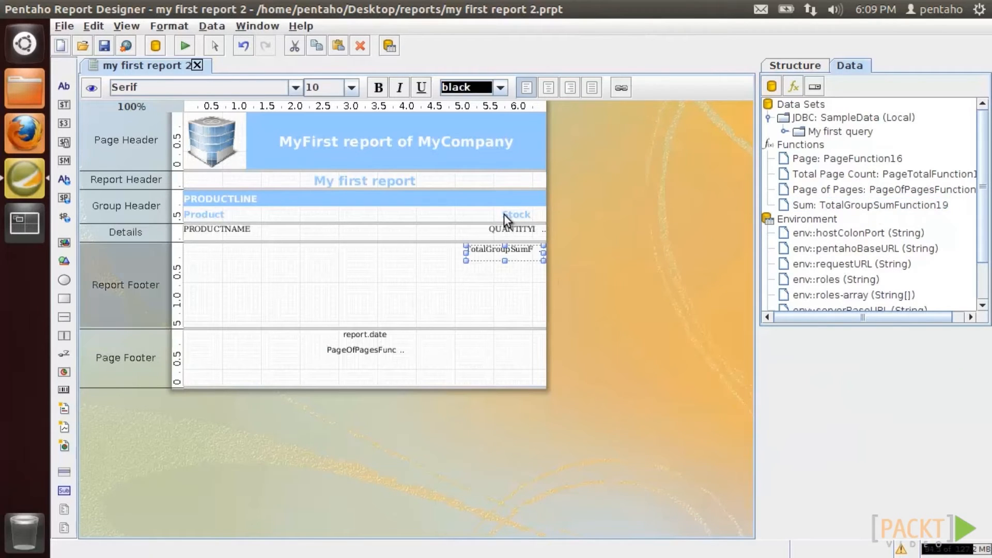
- Give the sum the Stock heading's formatting and preview the 555,131 total
right_click(506, 214)
click(524, 303)
right_click(495, 254)
click(518, 370)
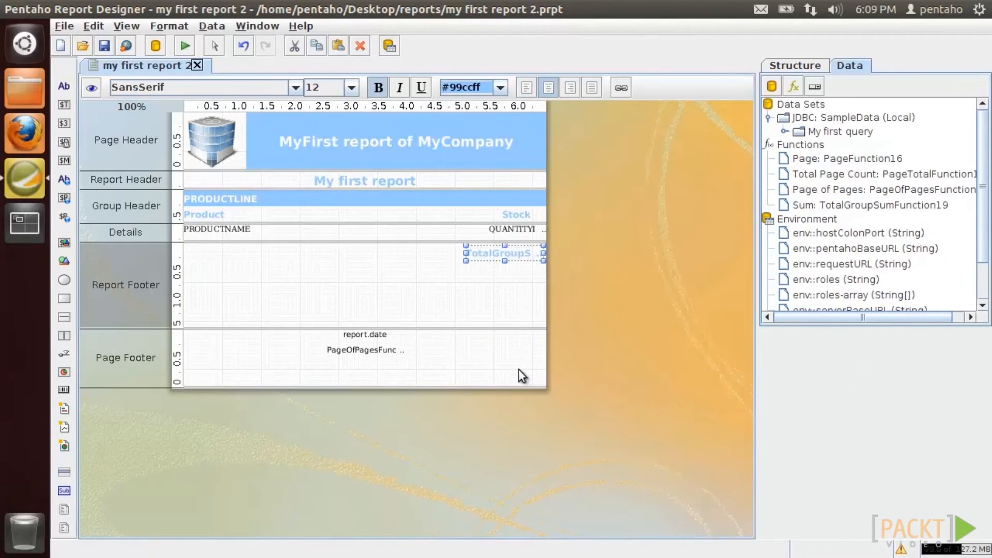
click(92, 88)
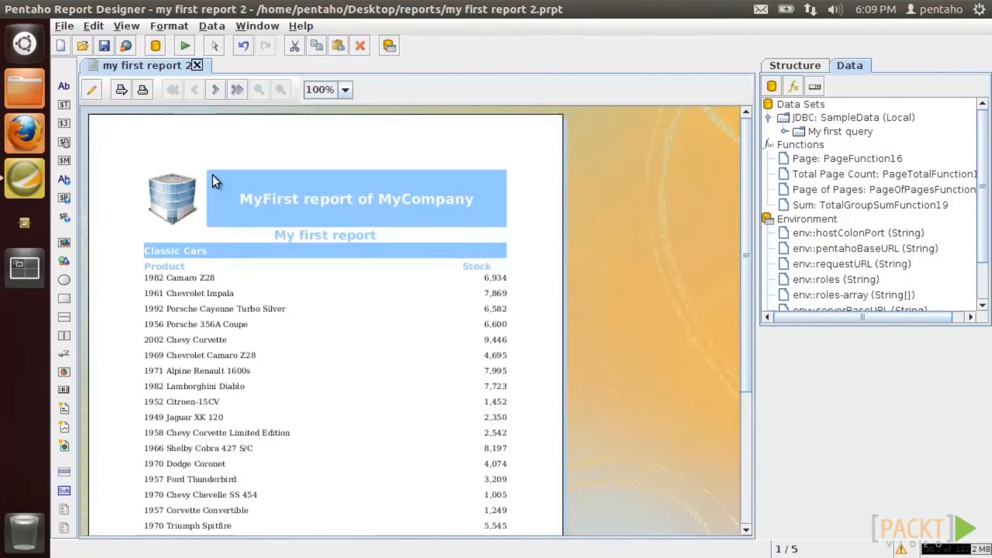
drag(749, 249, 761, 404)
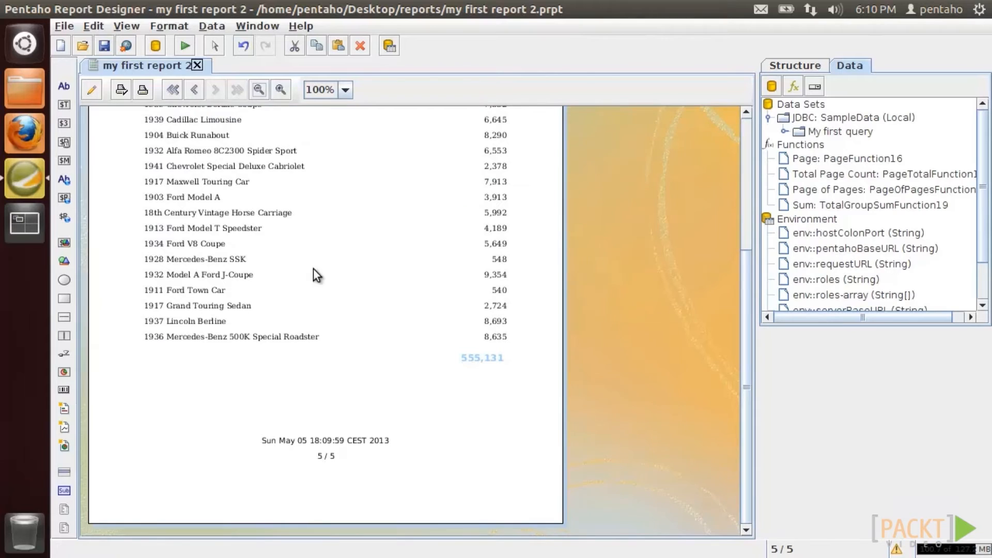
click(92, 90)
click(802, 66)
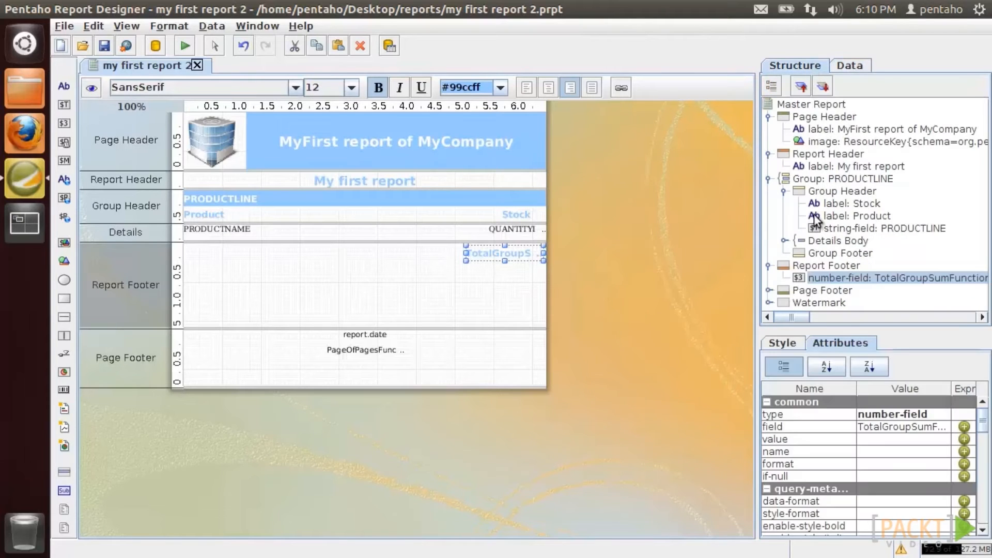
- Set the Group Footer's hide-on-canvas to false and place a Group Count field in it
click(820, 254)
click(943, 413)
click(922, 453)
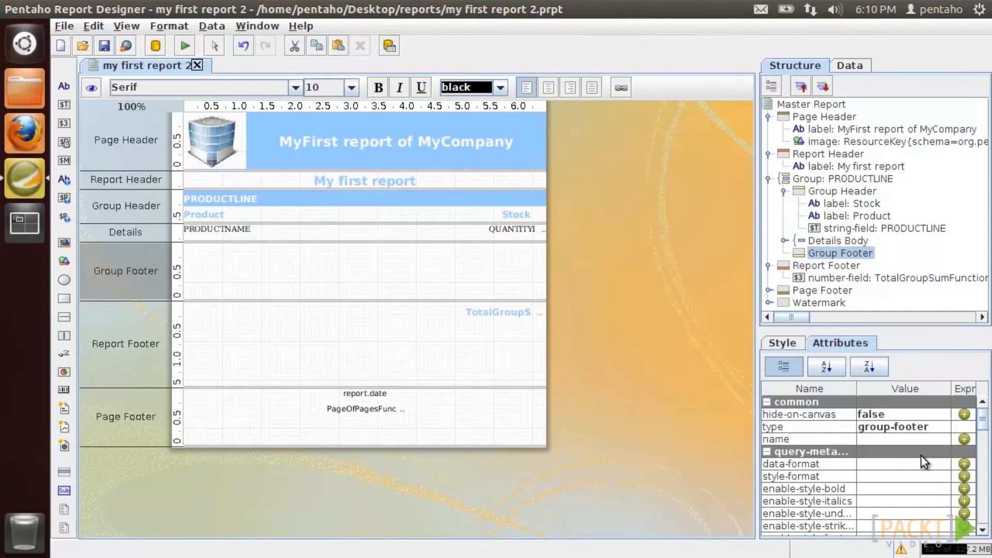
click(850, 66)
click(793, 86)
click(487, 166)
double_click(486, 166)
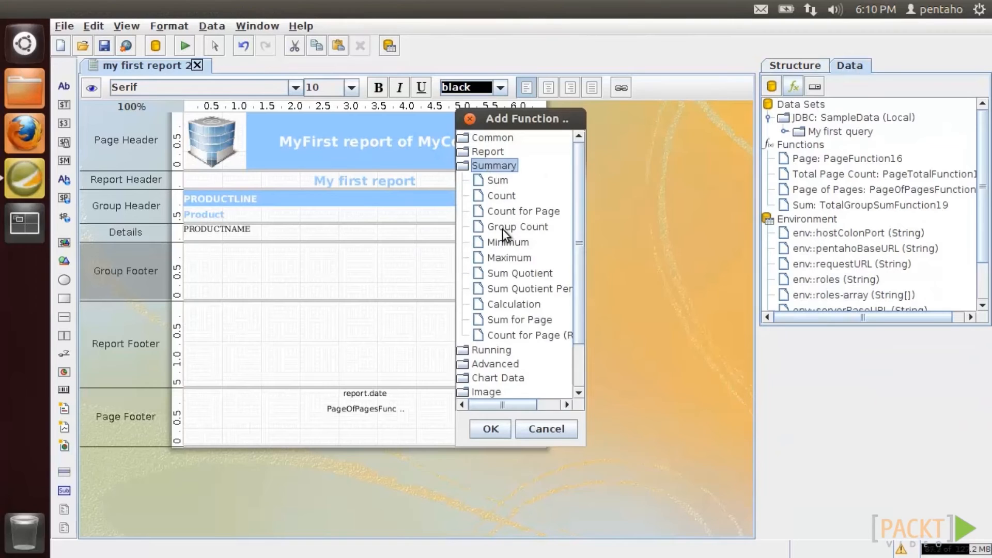
double_click(502, 228)
click(838, 222)
drag(842, 222, 468, 244)
- Format the group count like the stock quantity field and check it in the preview
right_click(511, 225)
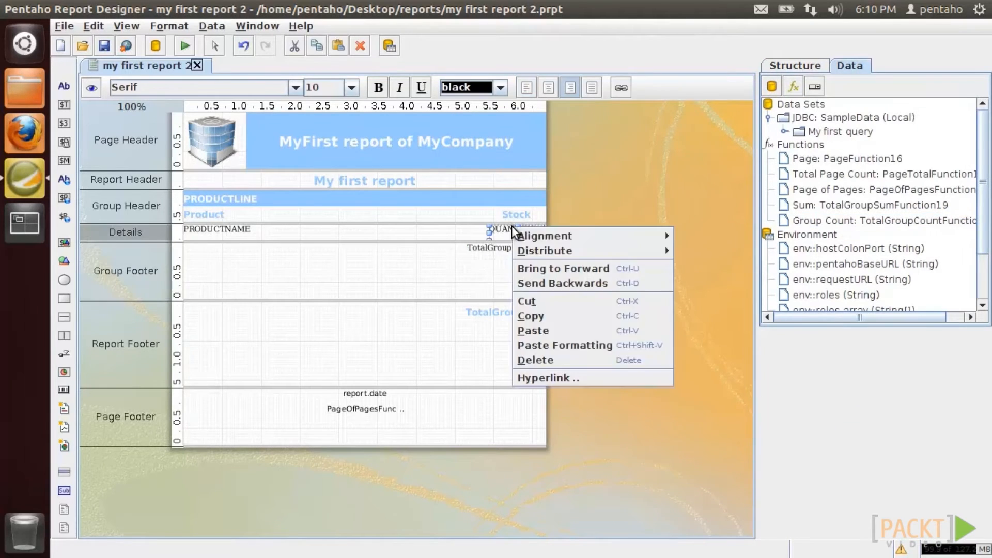
click(529, 312)
right_click(502, 248)
click(525, 365)
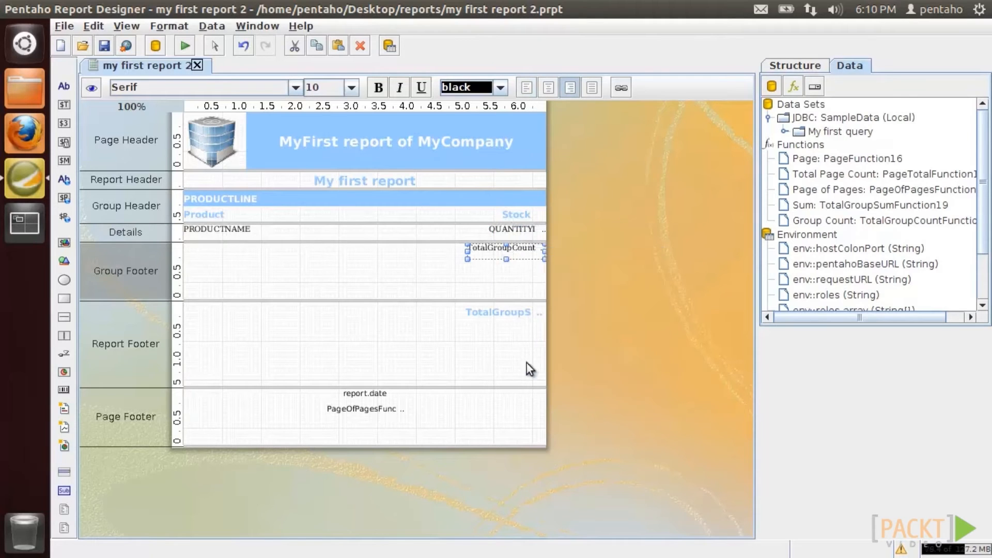
click(93, 87)
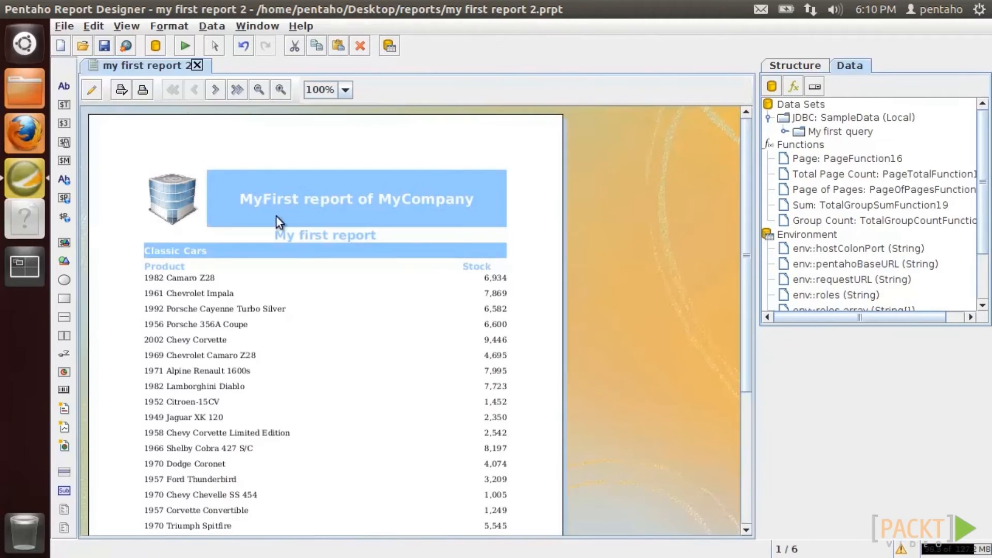
click(215, 92)
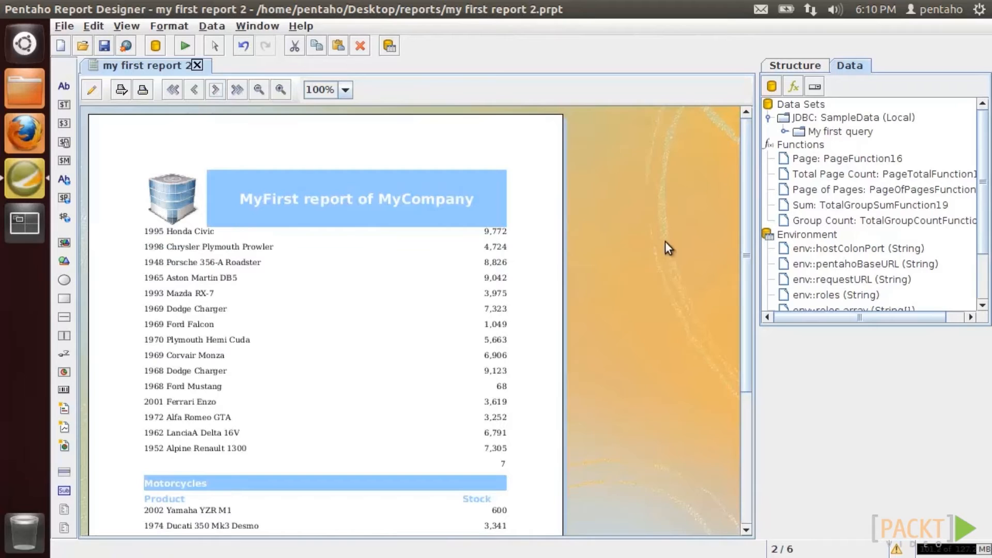
drag(745, 241, 747, 391)
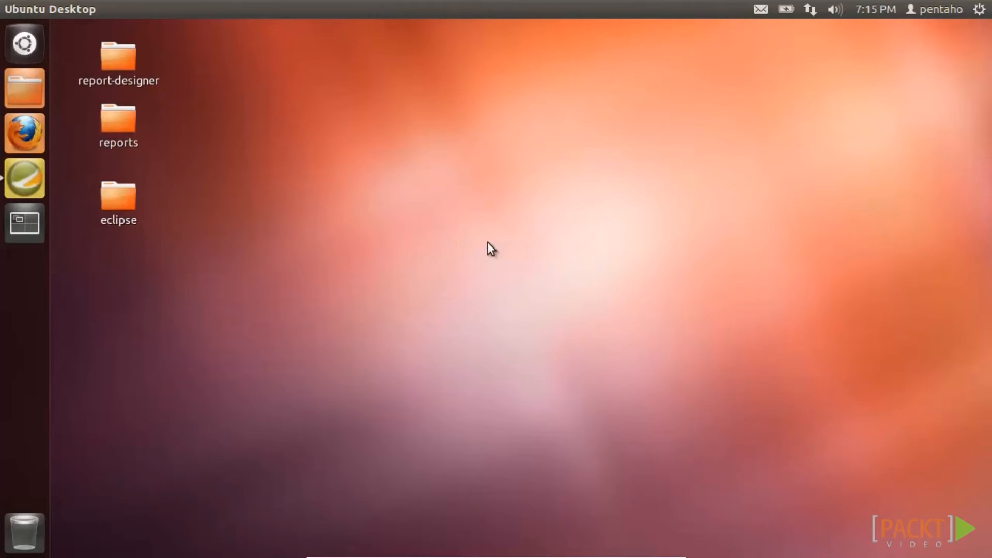
- Bring the Pentaho Report Designer window with 'my first report 2' back to the front
click(36, 182)
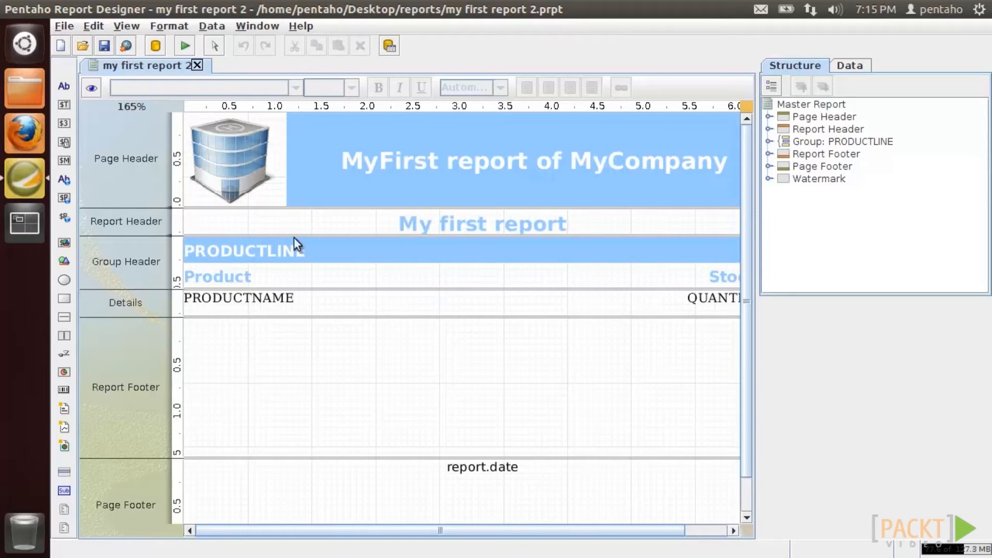
- Preview the stock list at 125% zoom, then go back to design
click(98, 88)
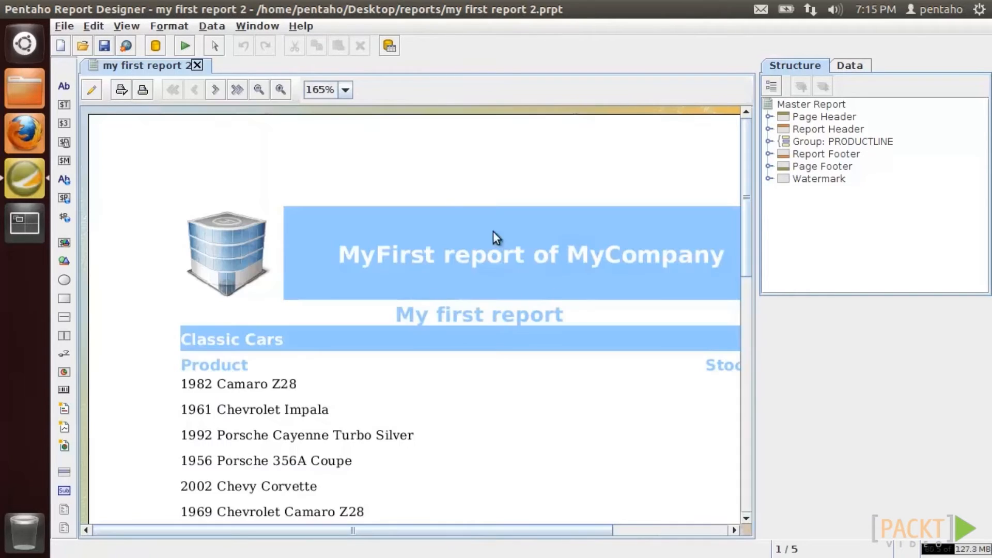
click(263, 89)
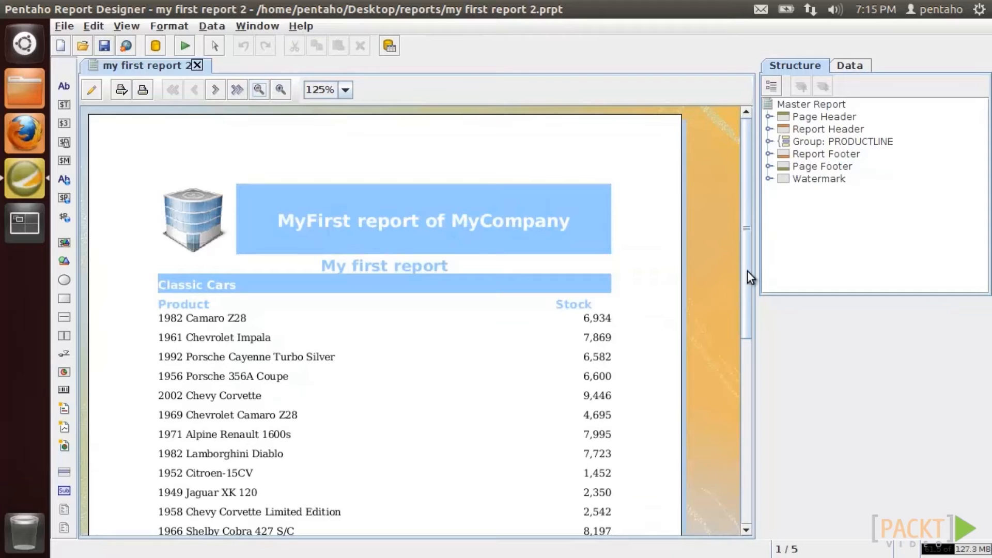
scroll(750, 289, down, 5)
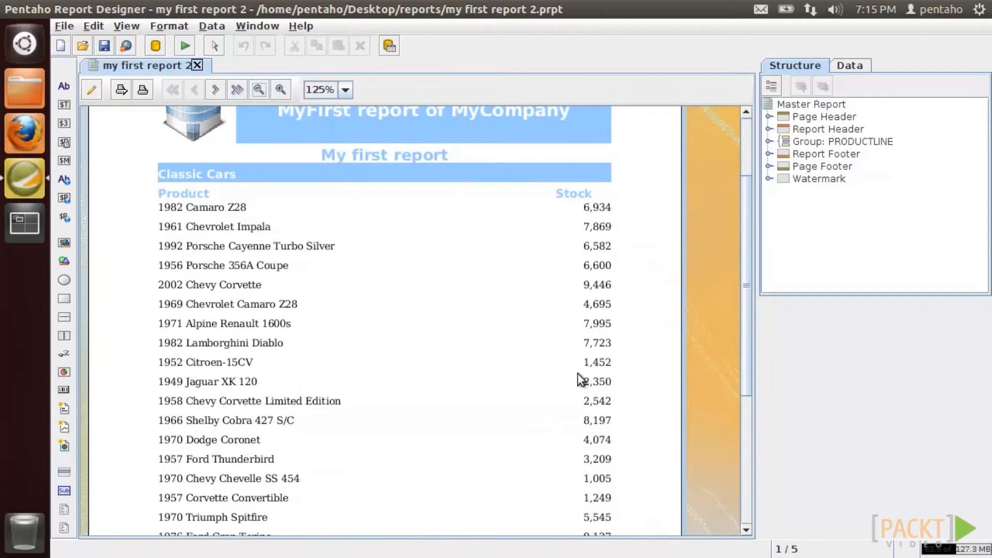
click(92, 91)
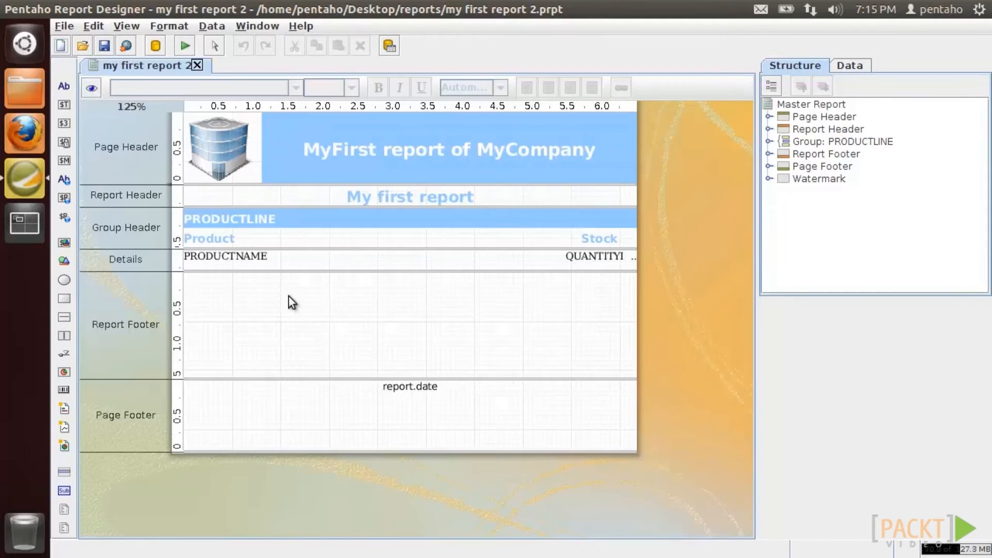
- Select the QUANTITYINSTOCK number field under Group: PRODUCTLINE > Details Body > Details
click(769, 142)
click(785, 166)
click(800, 191)
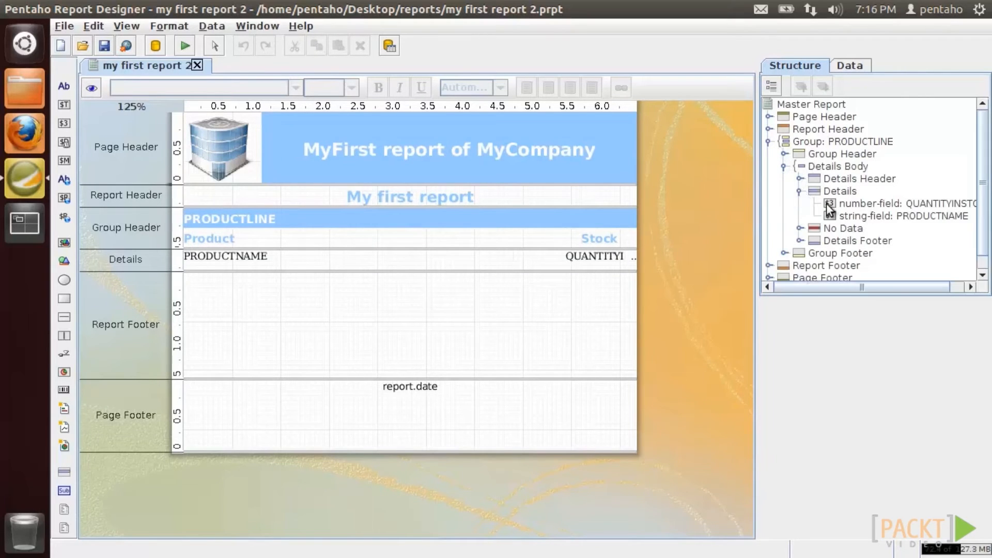
click(885, 202)
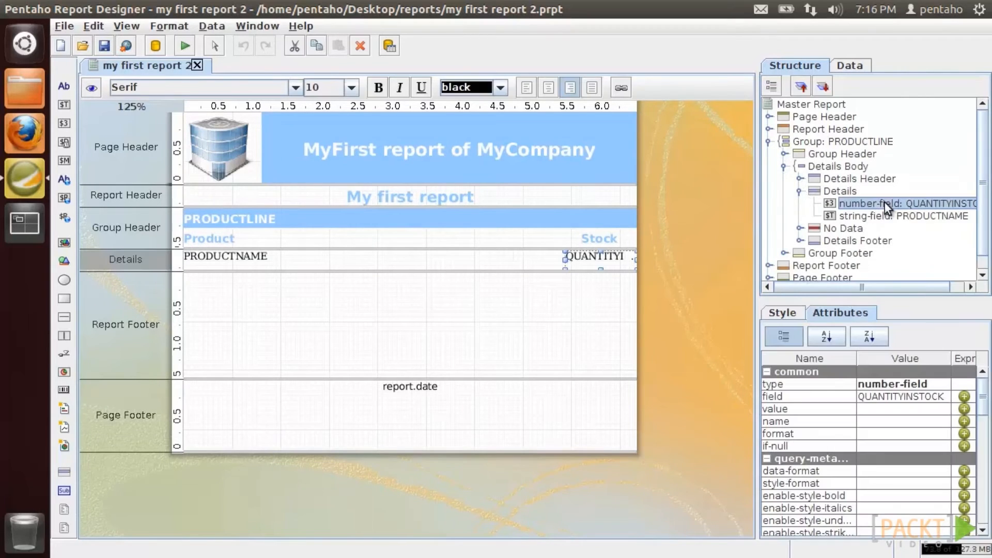
- Give the stock field's value the formula =INT([QUANTITYINSTOCK]/100)*100 and preview it
click(964, 410)
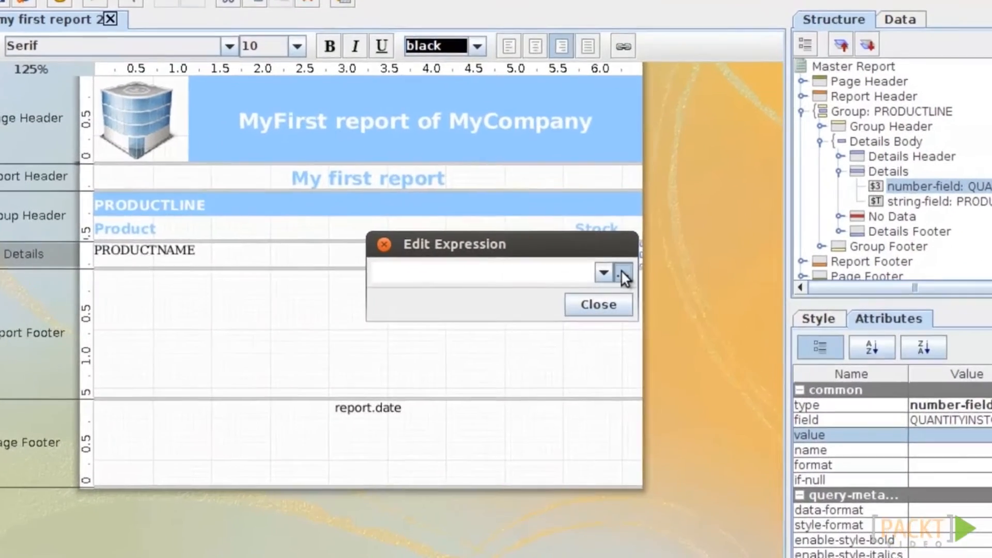
click(622, 271)
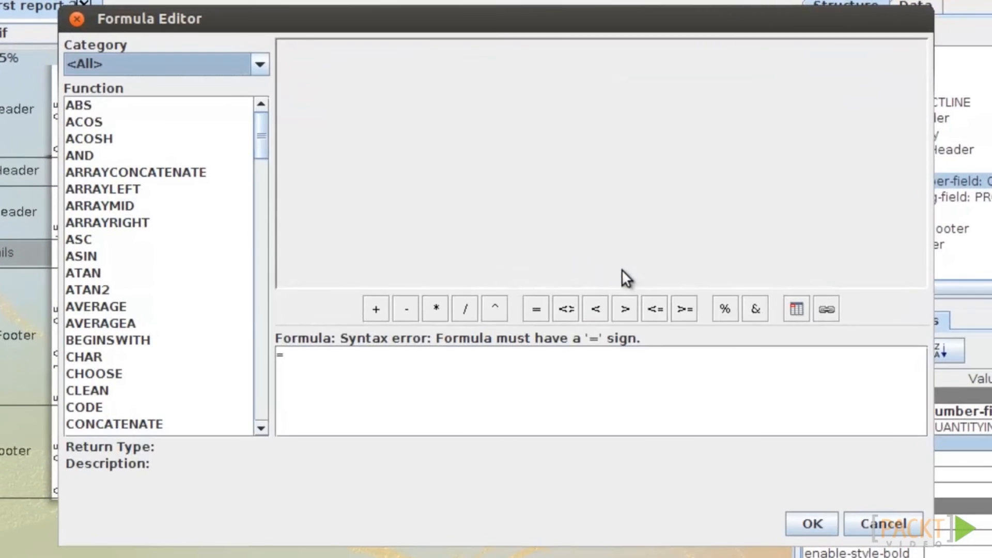
drag(265, 156, 287, 366)
click(328, 364)
text(I)
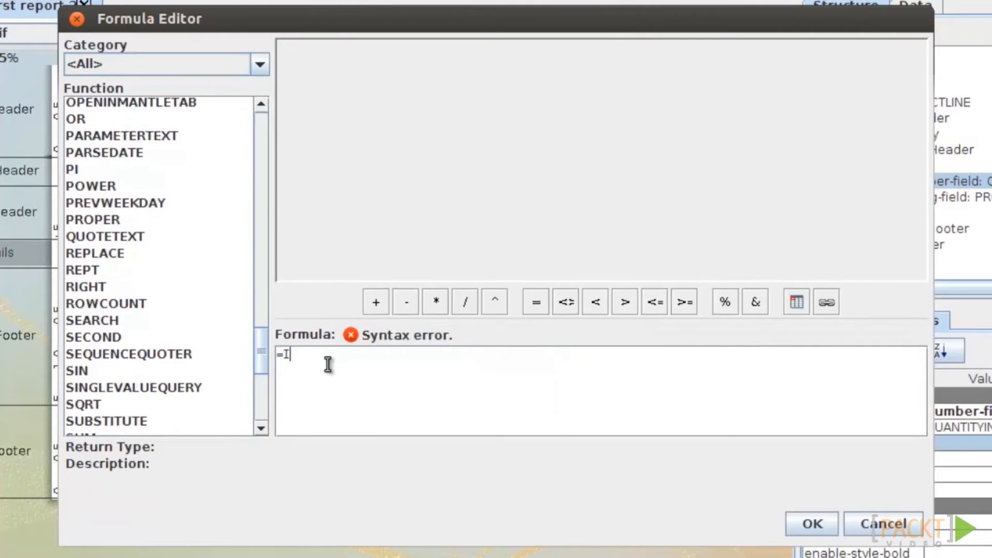
text(NT([QUANTITYIN)
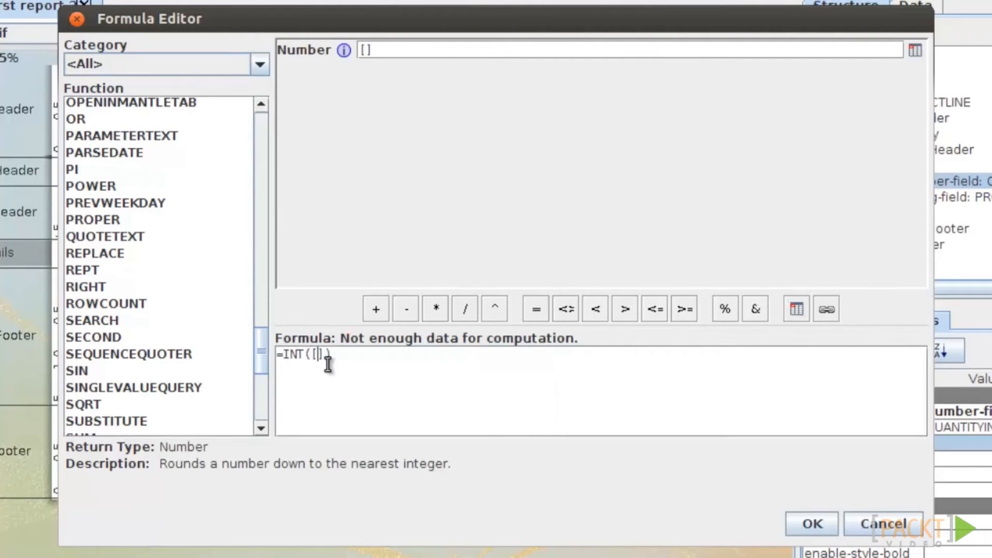
text(STOCK]/)
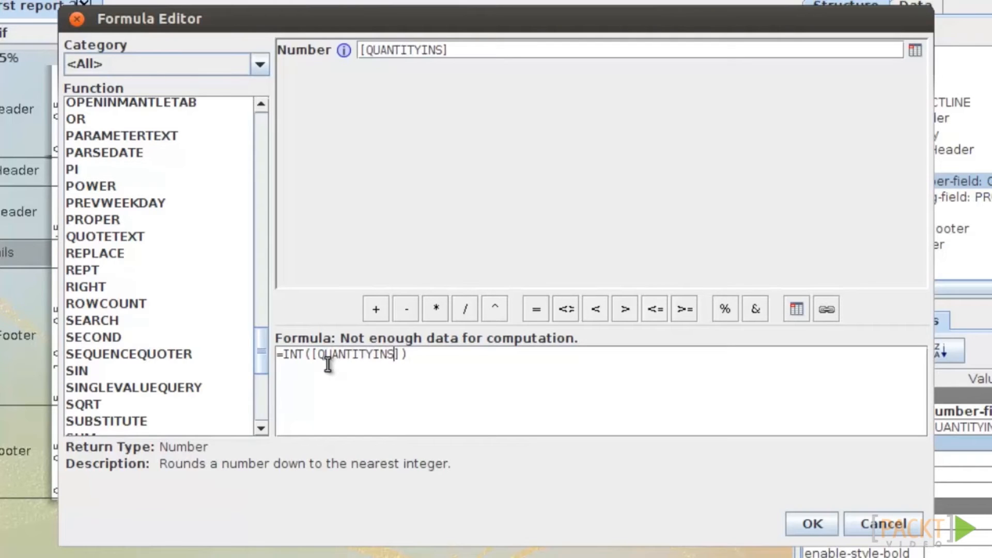
text(100)
key(Right)
text(*100)
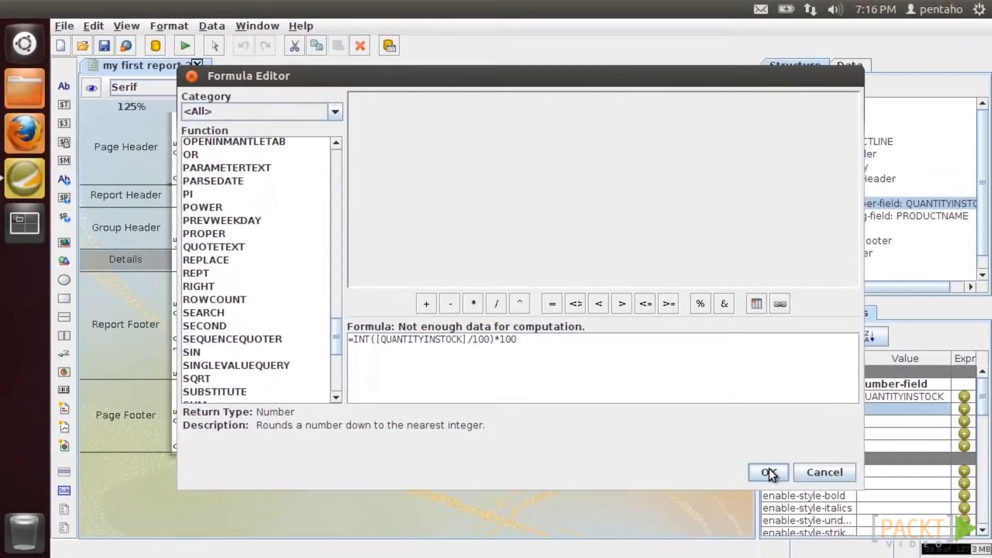
click(813, 523)
click(600, 301)
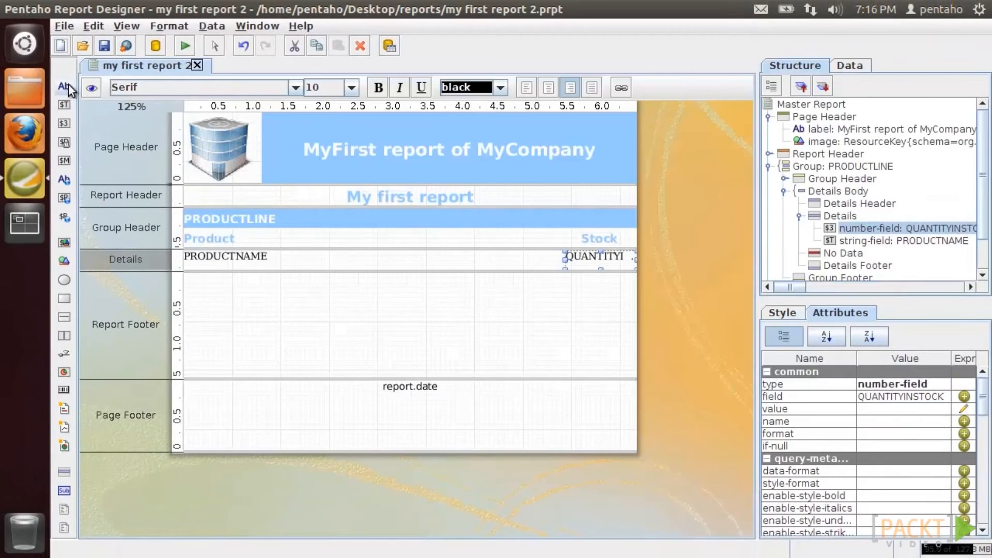
click(92, 88)
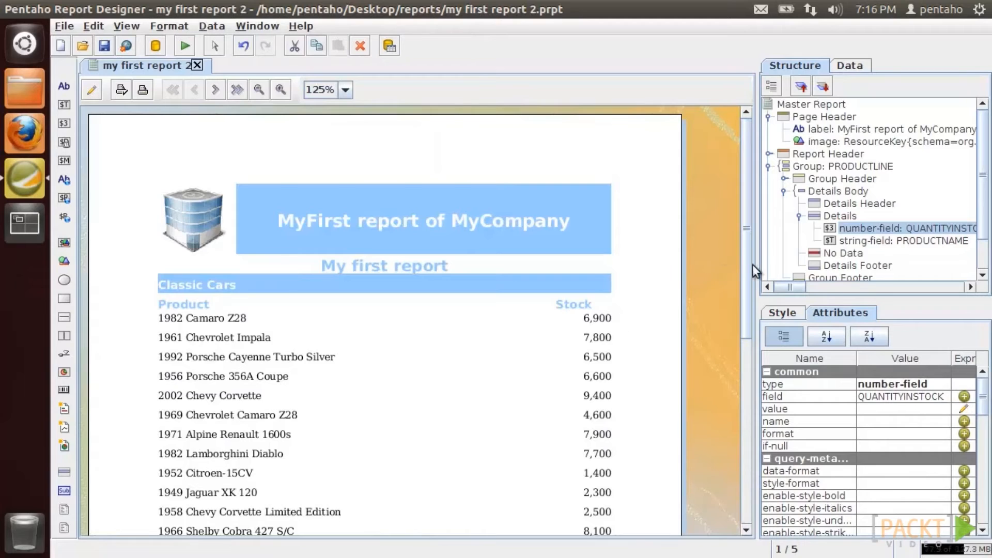
- Check the rounded stock values (6,900, 7,800), then scroll the field's Style properties to bg-color
scroll(619, 230, down, 3)
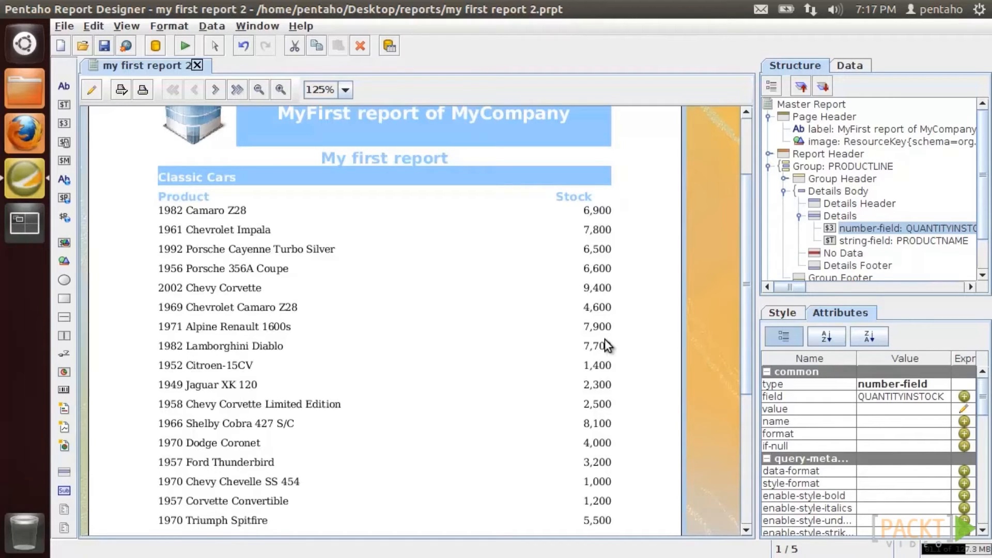
scroll(985, 410, down, 2)
click(783, 312)
scroll(984, 412, down, 2)
scroll(984, 411, down, 2)
- Set bg-color to the expression =IF([QUANTITYINSTOCK]>5000;"green";"red")
click(964, 430)
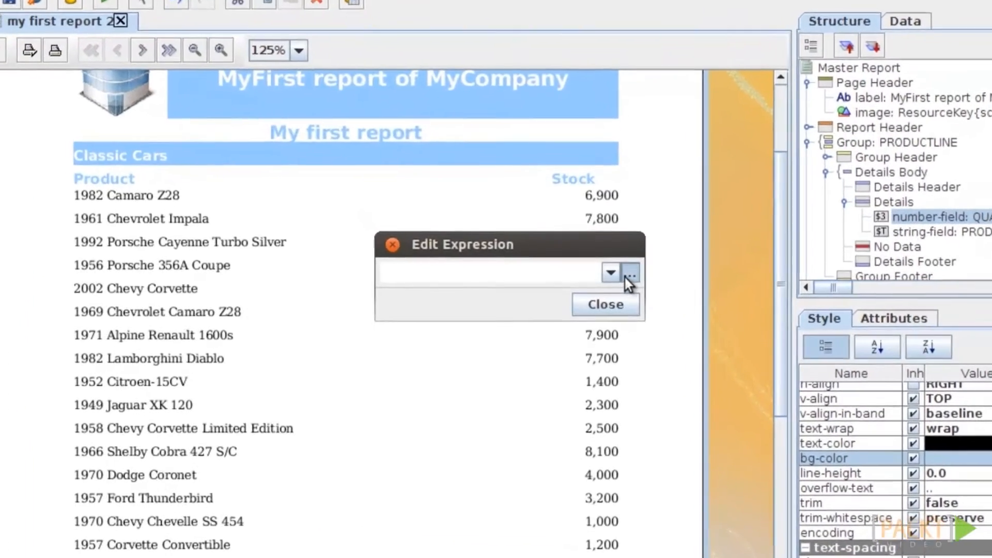
click(638, 281)
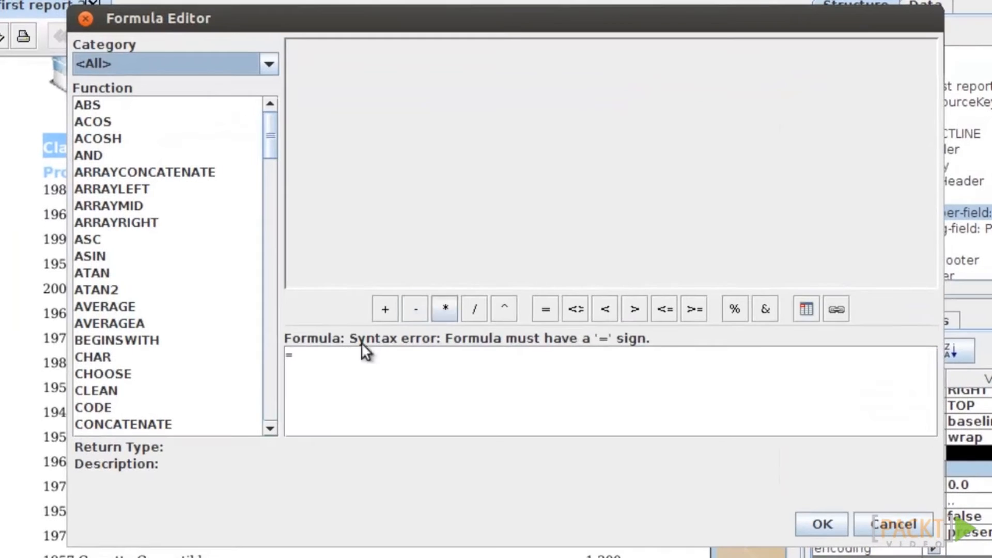
text(IF()
text([]QUANTITYINST)
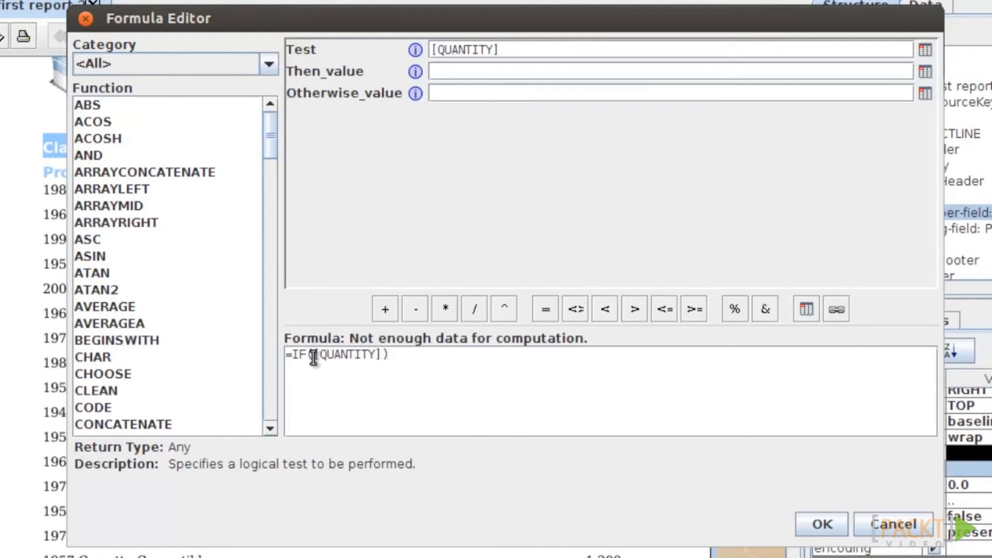
text(OCK)
key(Right)
text(>5000)
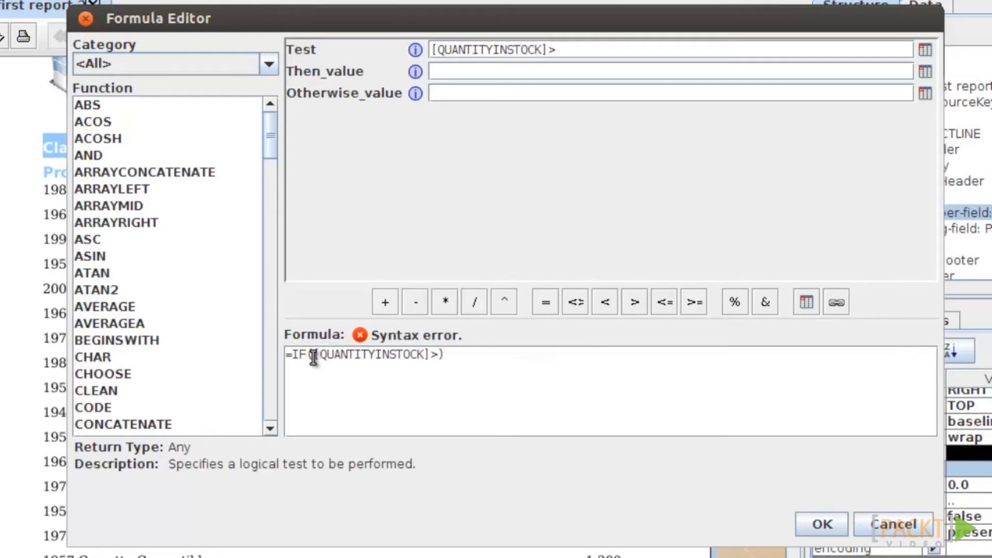
text(;")
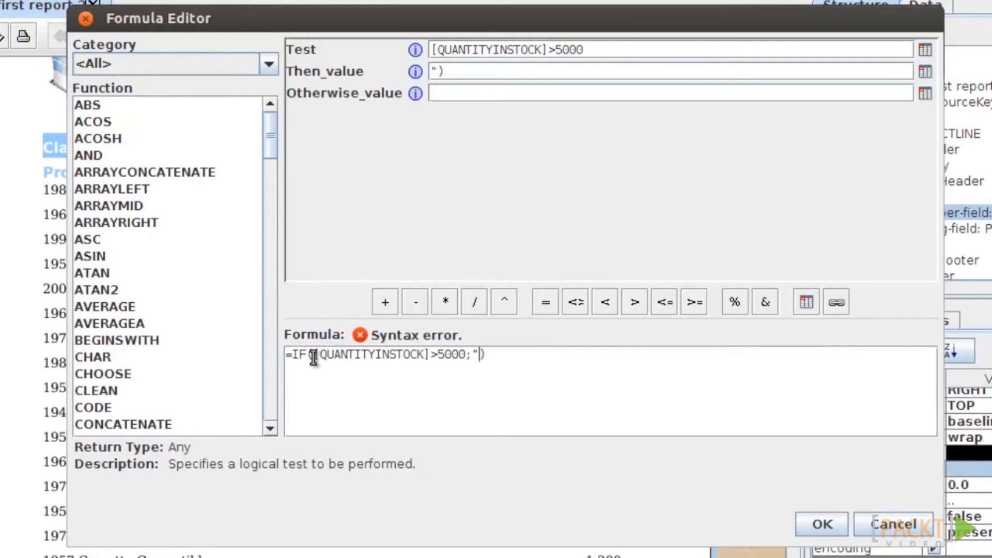
text(green)
key(Right)
text(;"red)
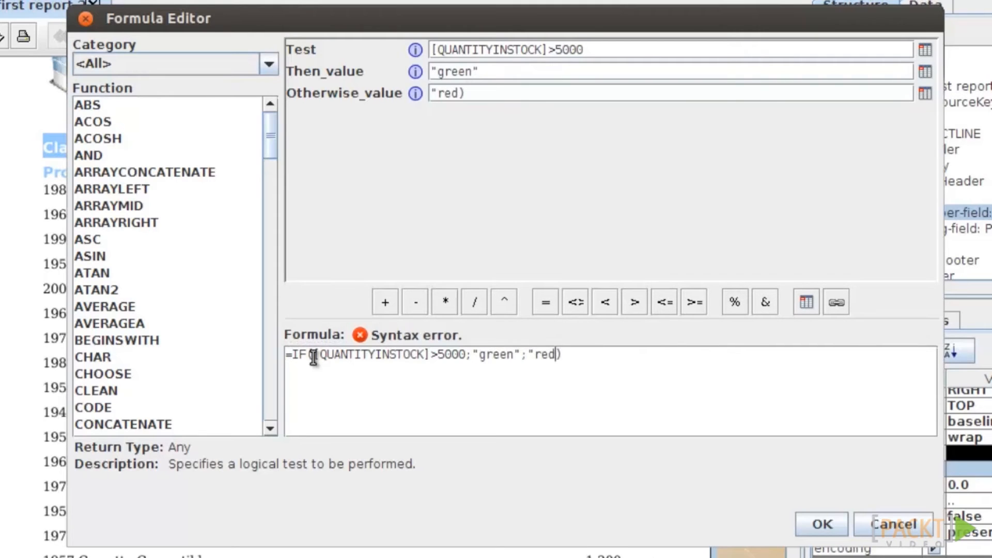
key(Right)
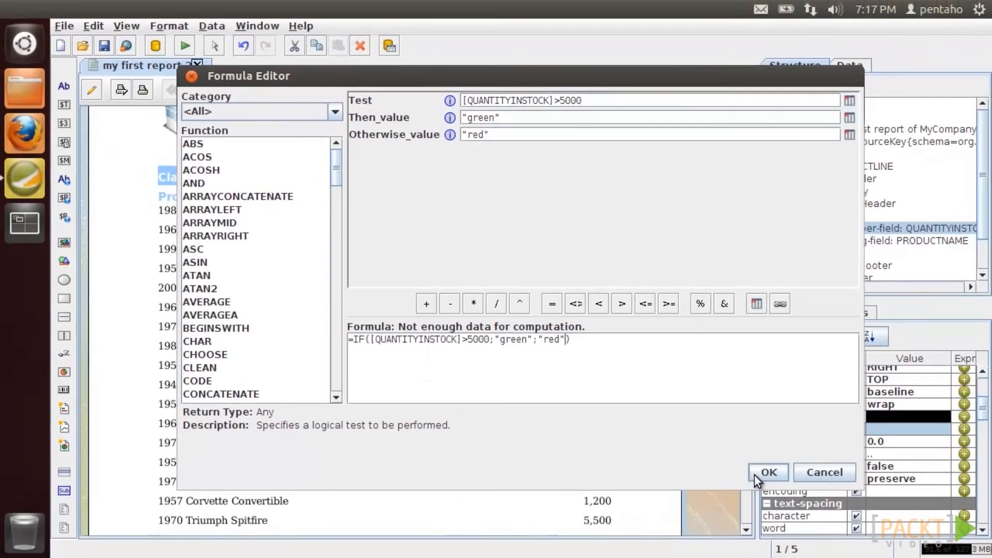
click(803, 506)
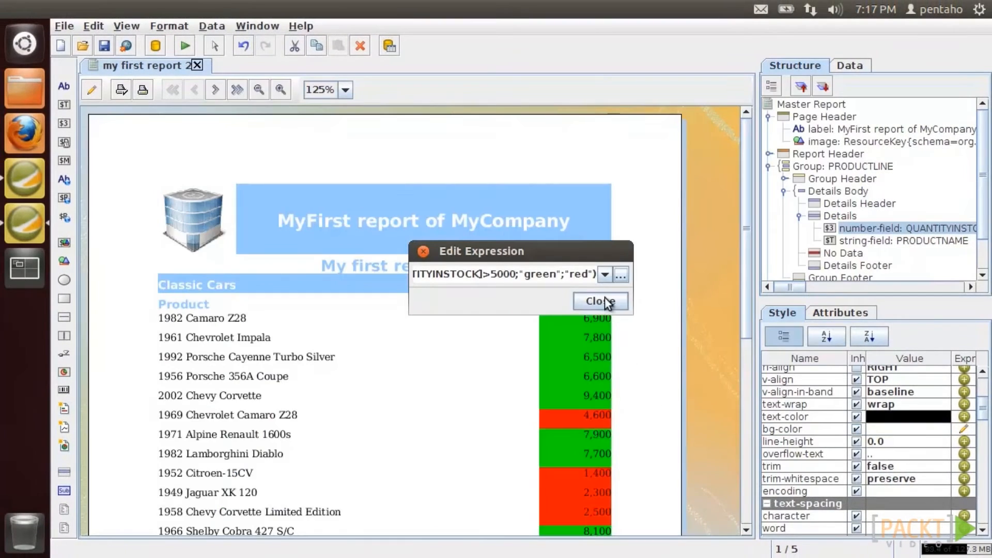
click(603, 298)
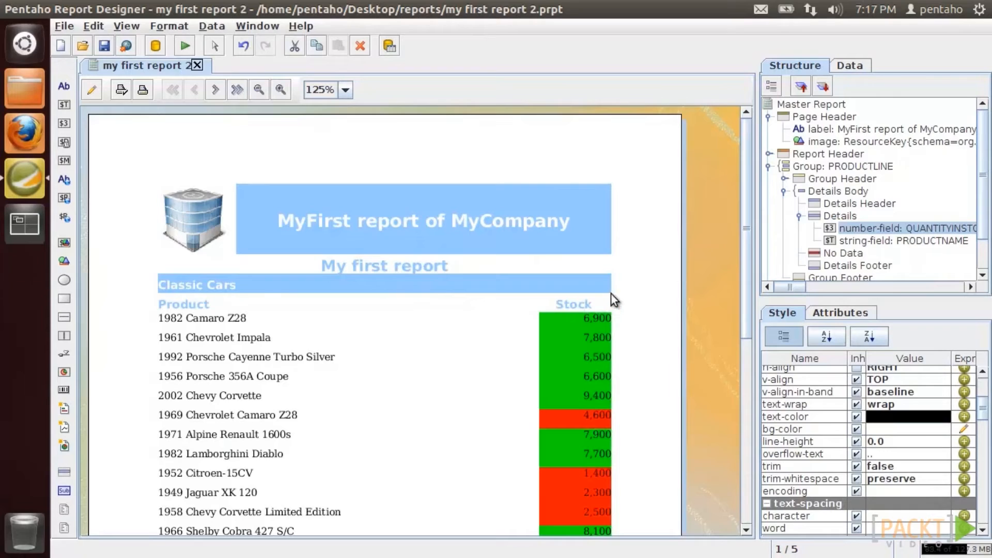
drag(741, 228, 741, 315)
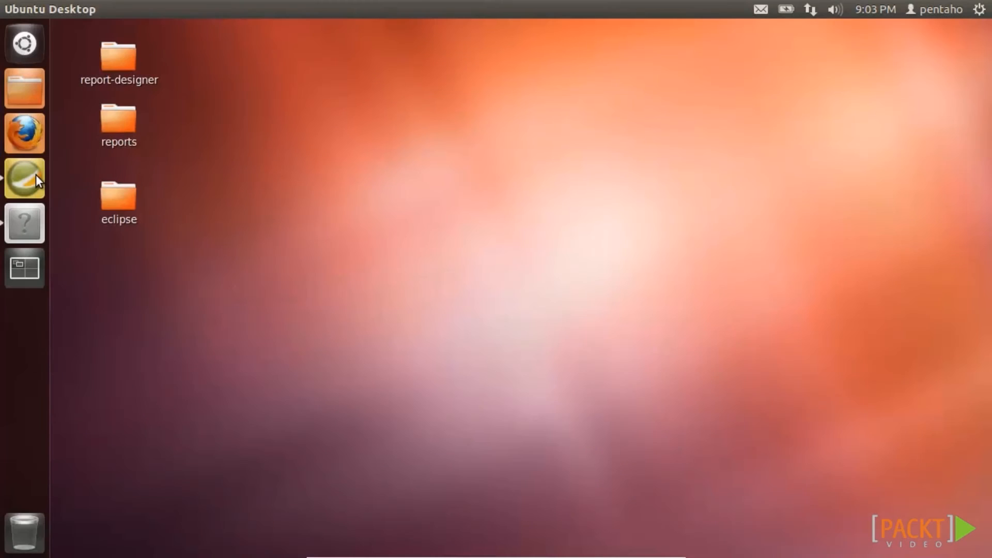
- Bring the Pentaho Report Designer window showing 'my first report localized' to the front
click(35, 174)
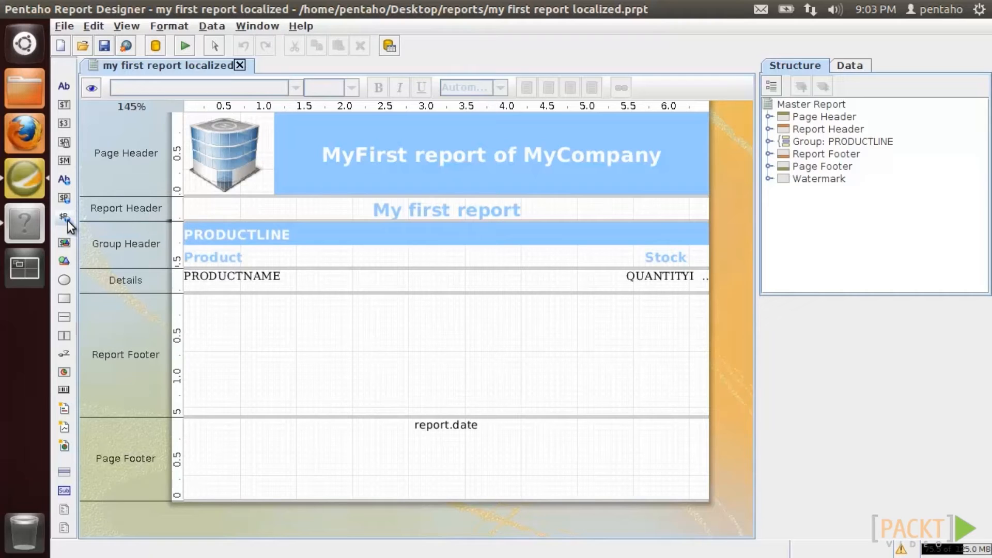
- Add a resource label to the Report Footer with the title label's blue and white formatting
drag(63, 180, 332, 331)
click(348, 154)
right_click(348, 154)
click(373, 242)
right_click(347, 337)
click(370, 454)
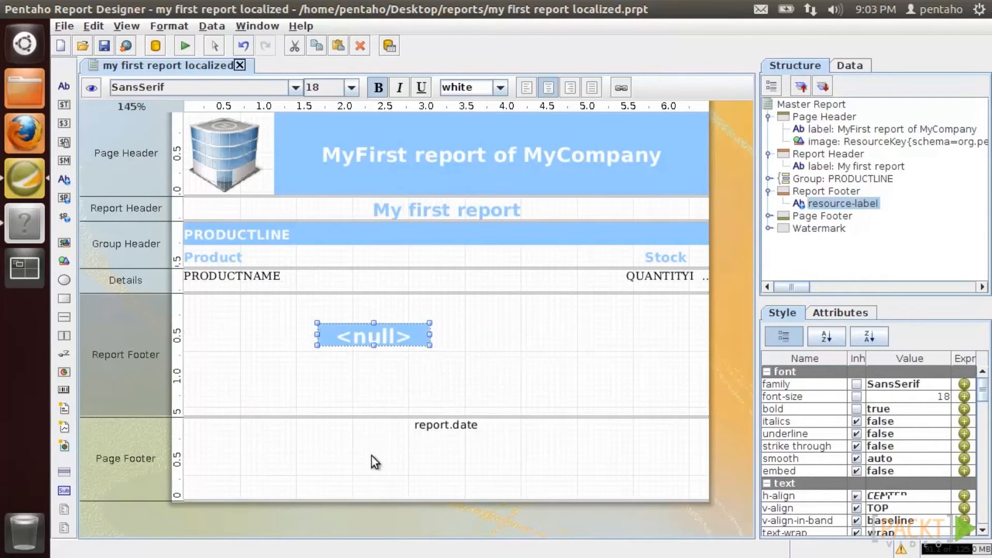
right_click(371, 337)
click(384, 409)
- Replace the old MyCompany title with the new label, stretched across the Page Header
click(375, 178)
right_click(375, 178)
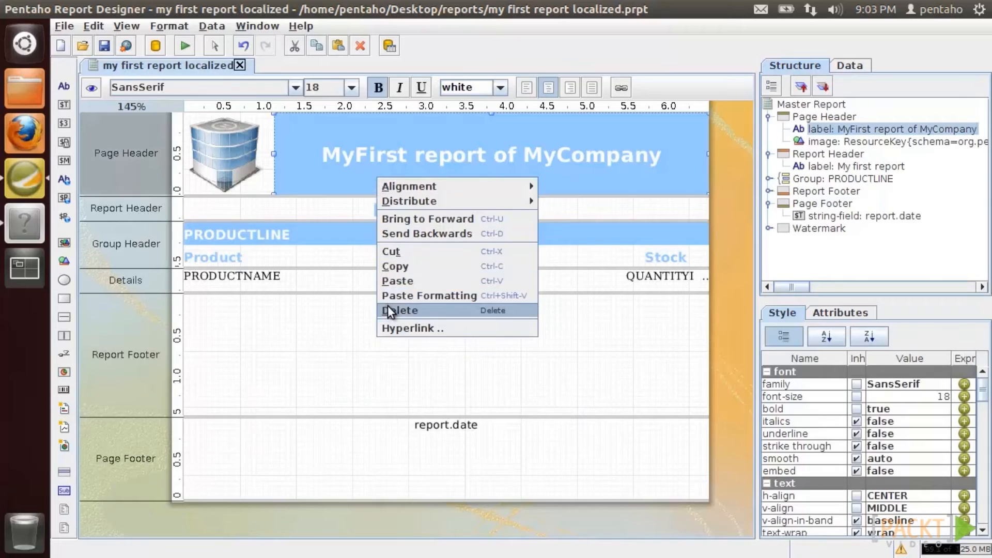
click(389, 310)
right_click(381, 137)
click(395, 210)
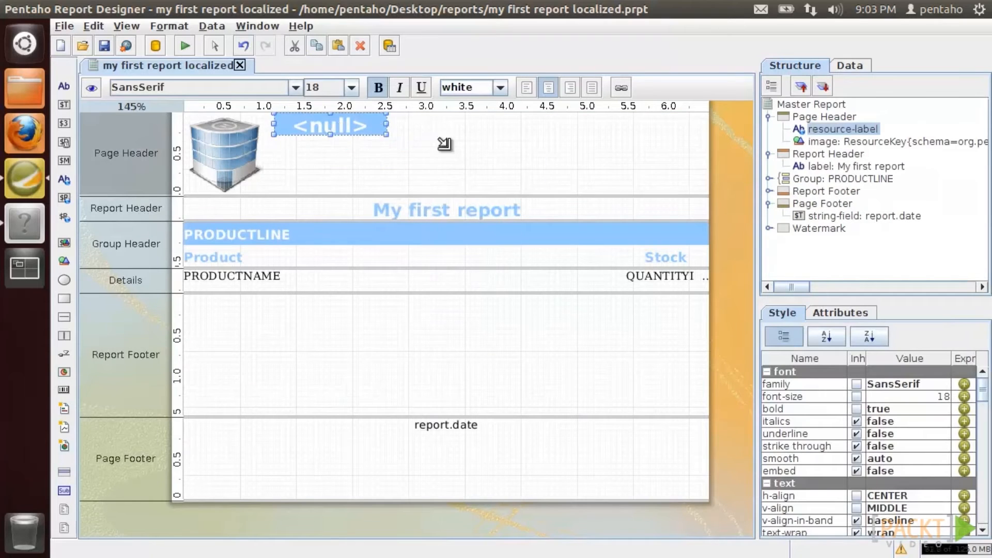
drag(386, 135, 708, 196)
- Set the label's resource key to report.title
double_click(482, 151)
text(report.title)
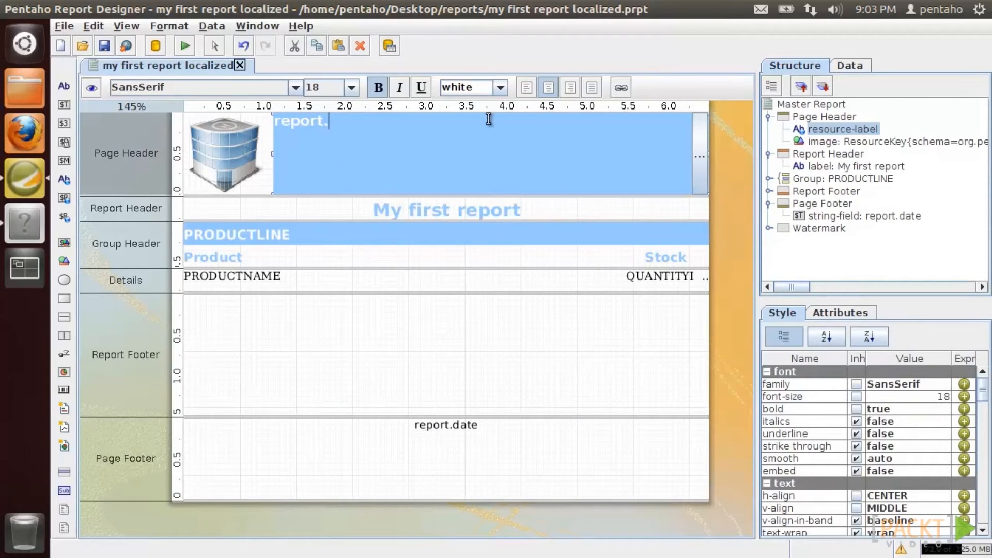
click(407, 323)
click(70, 24)
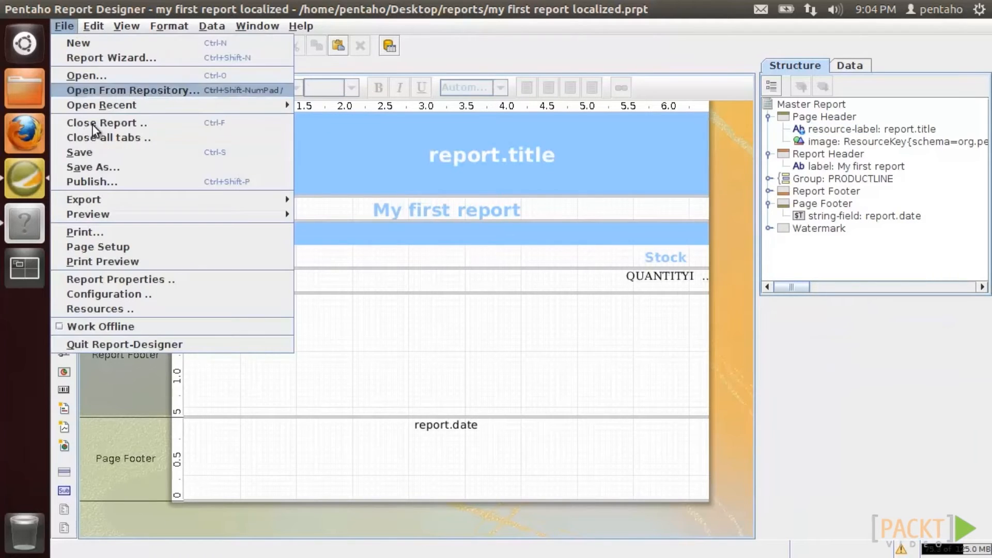
- Add 'report.title = MyReport' to translations.properties and preview the report's MyReport title
click(116, 308)
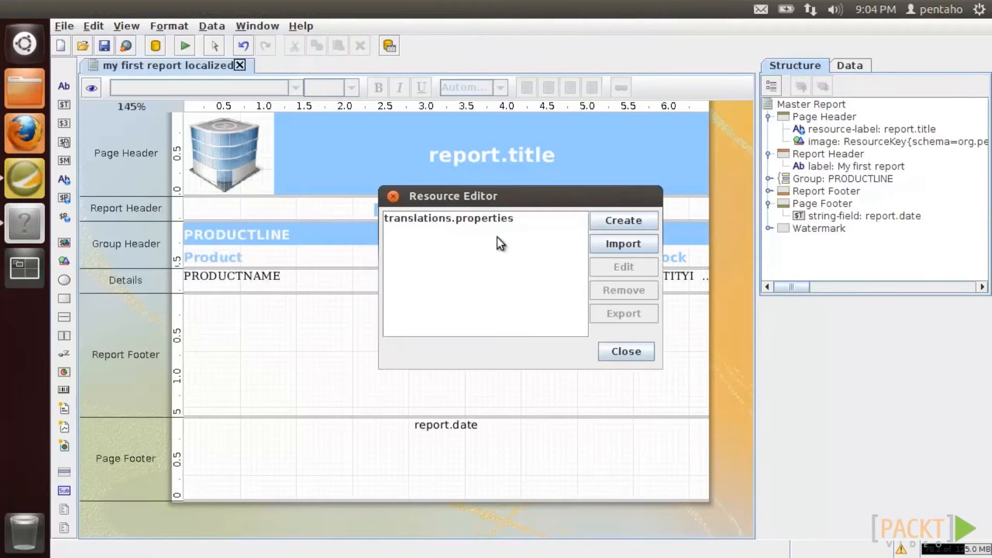
click(500, 219)
click(614, 267)
text(report.title 0 MyReport)
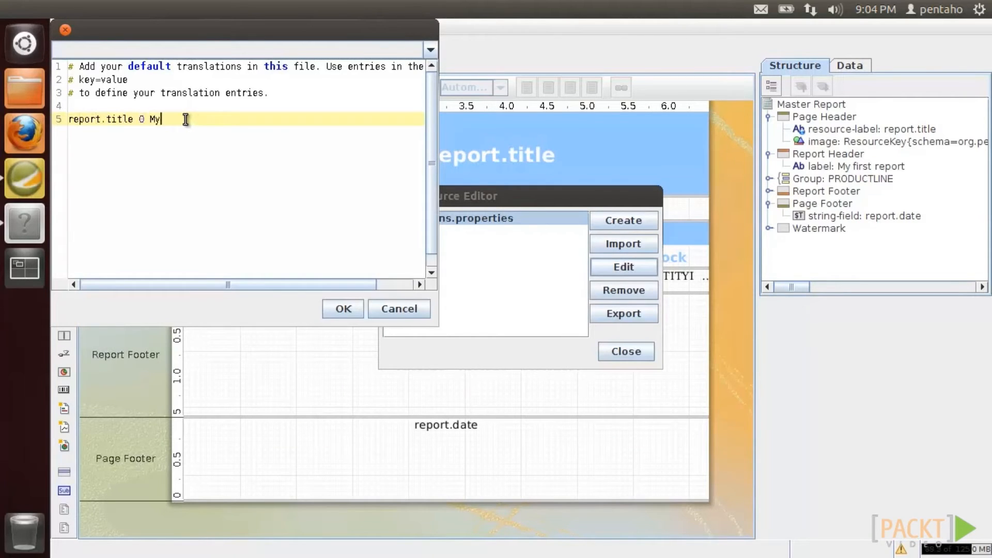
double_click(144, 120)
text(=)
click(343, 309)
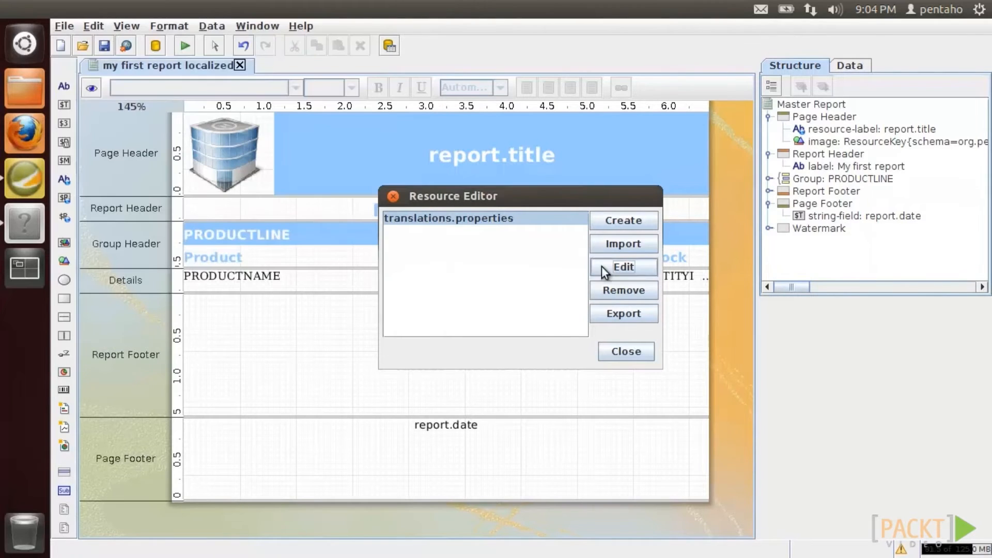
click(631, 351)
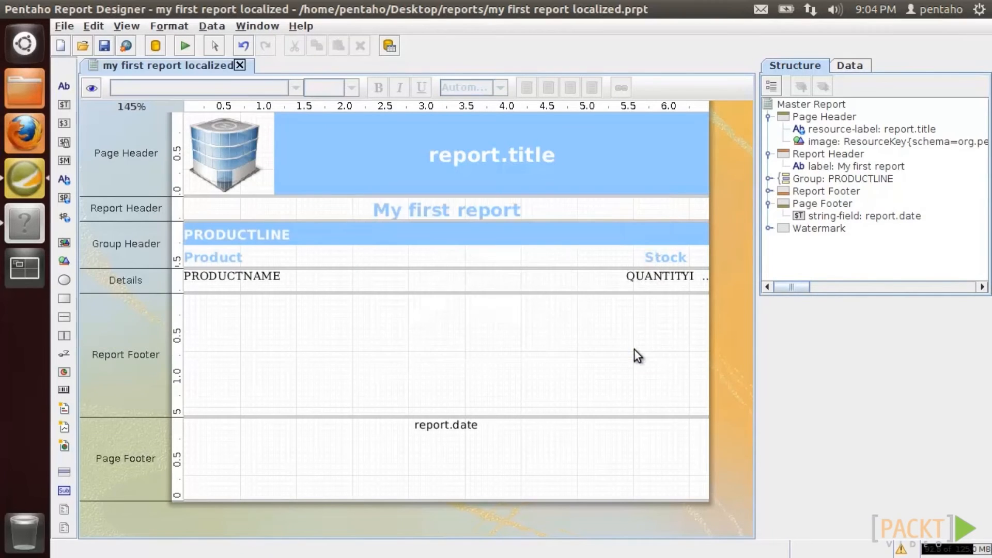
click(96, 89)
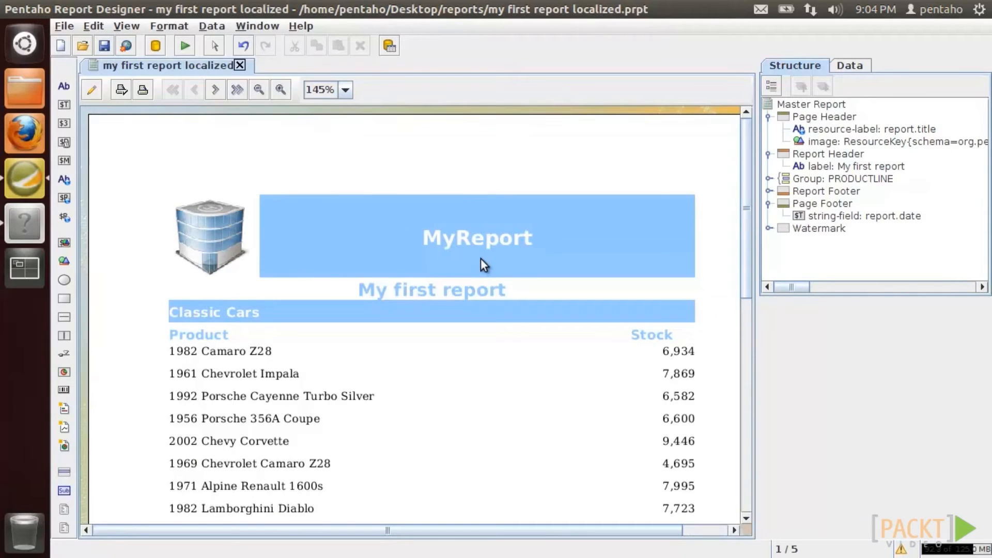
- Create the resource translations_it.properties containing 'report.title = Il mio report'
click(58, 26)
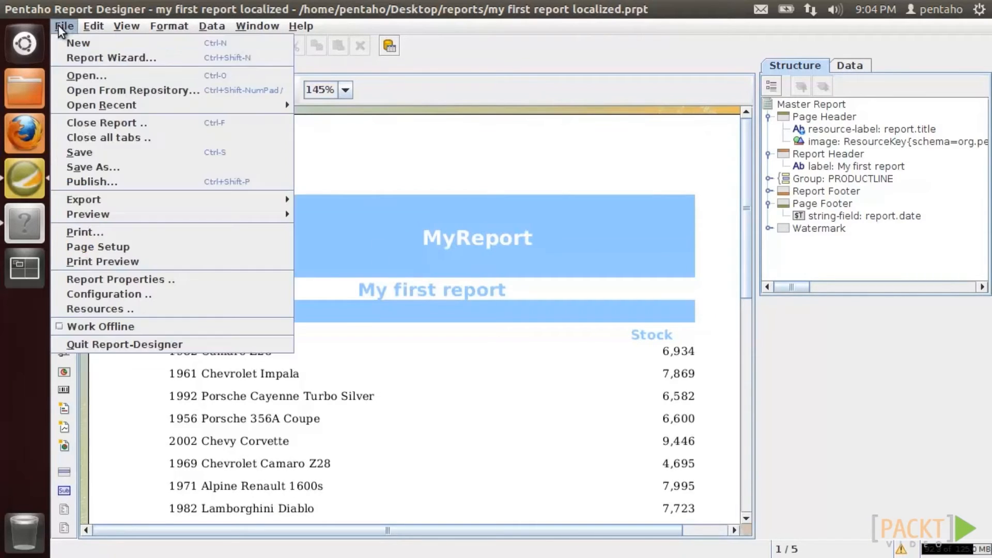
click(97, 308)
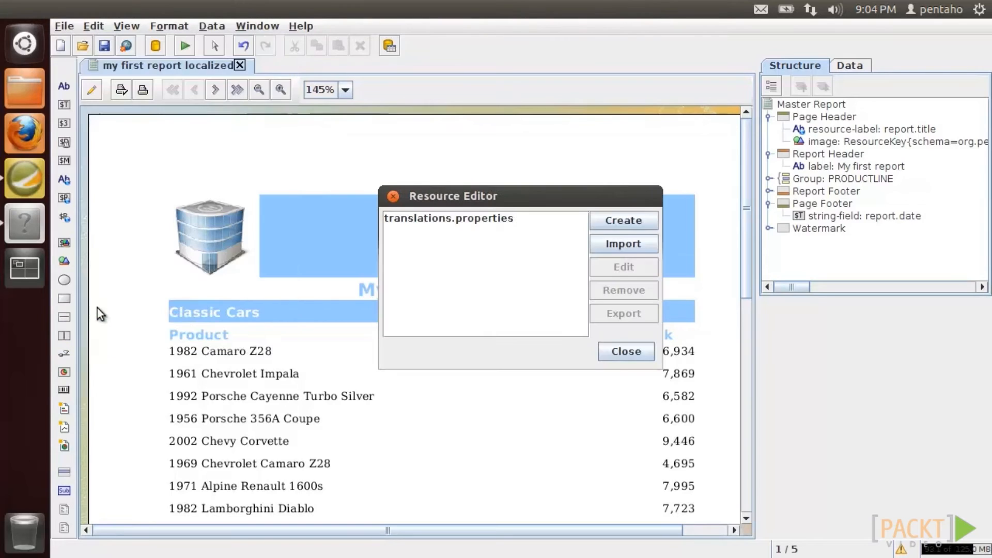
click(641, 220)
text(translations_)
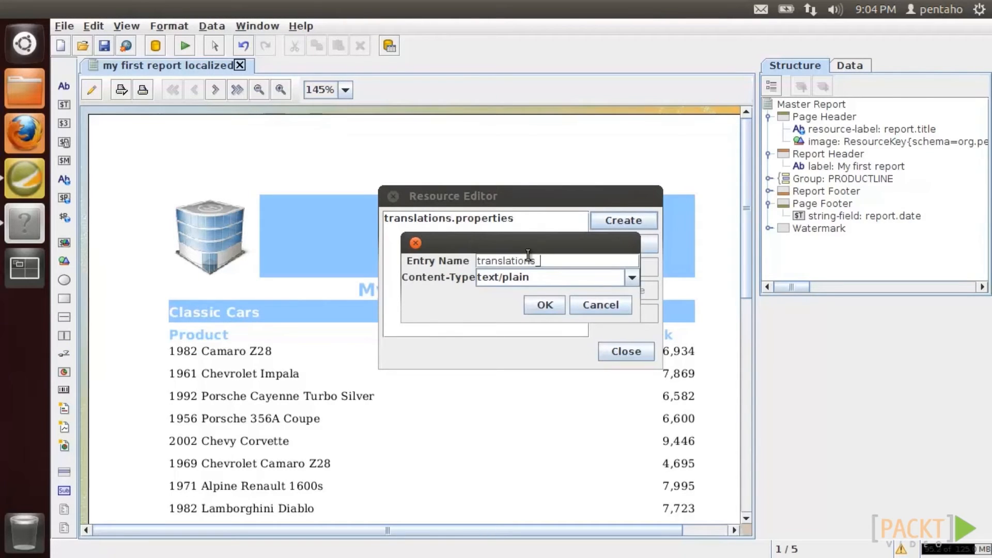
text(it.properties)
click(544, 305)
click(505, 232)
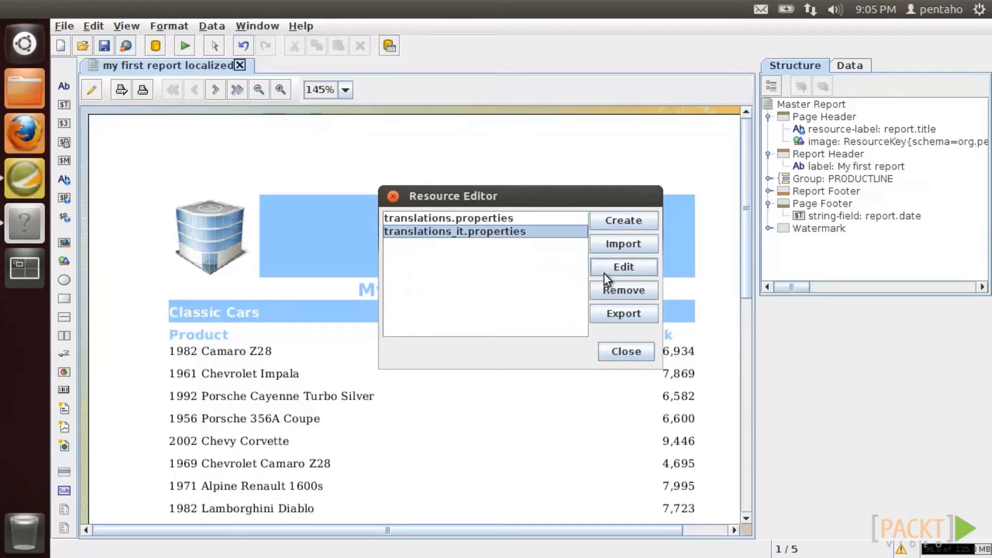
click(623, 268)
click(259, 132)
text(repo)
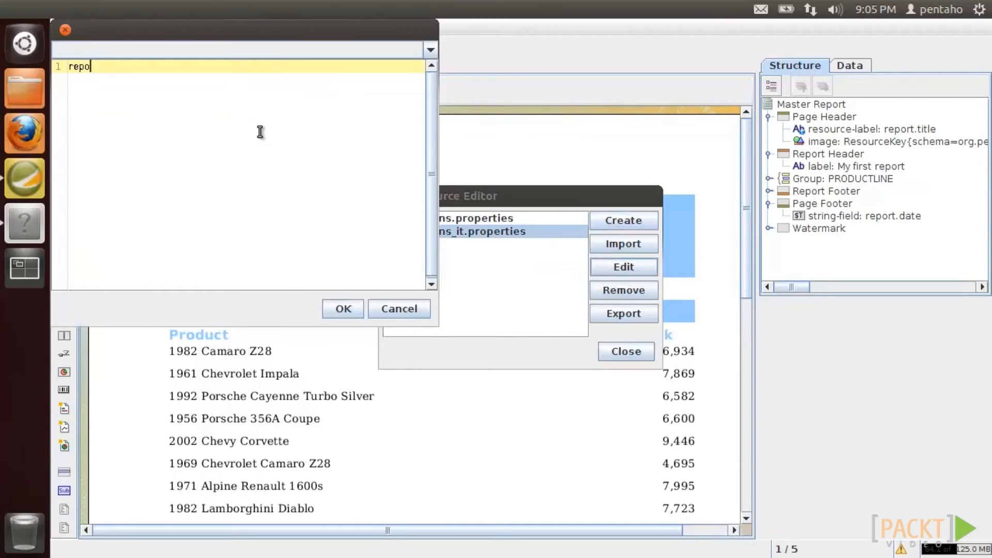
text(rt.title = Il mio report)
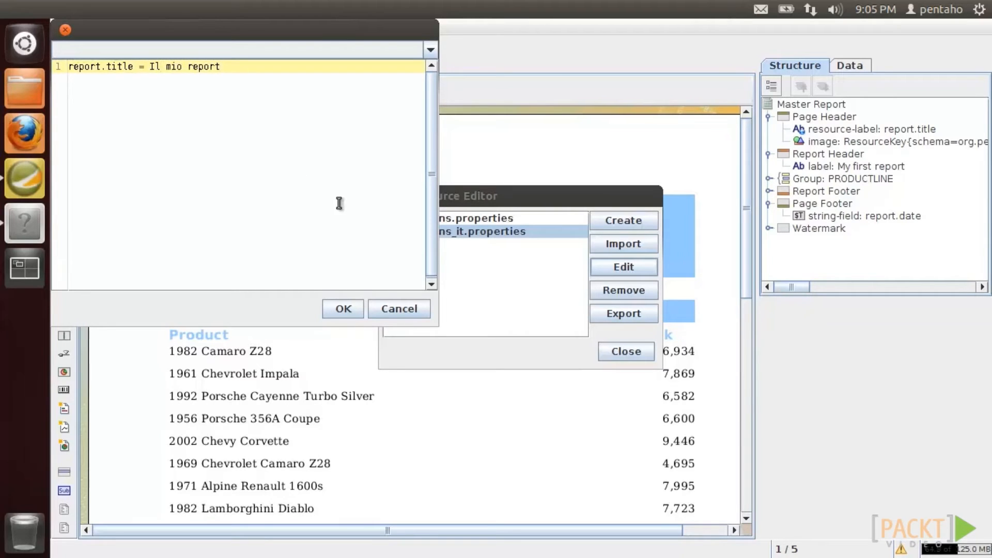
click(342, 309)
click(623, 353)
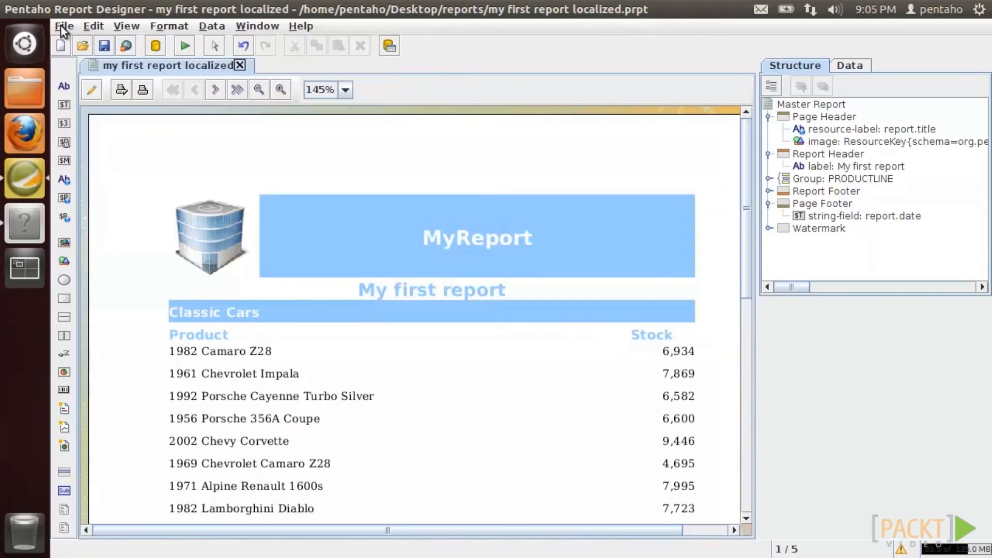
- Enable the core-module environment.designtime.Locale setting as Italian (it), then minimise the designer
click(60, 25)
click(96, 290)
scroll(837, 161, down, 4)
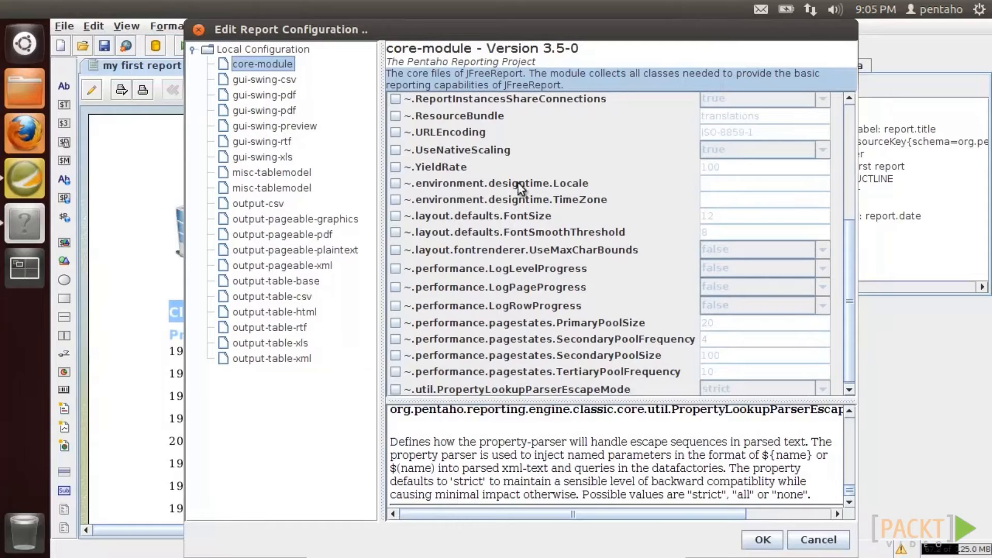
click(396, 183)
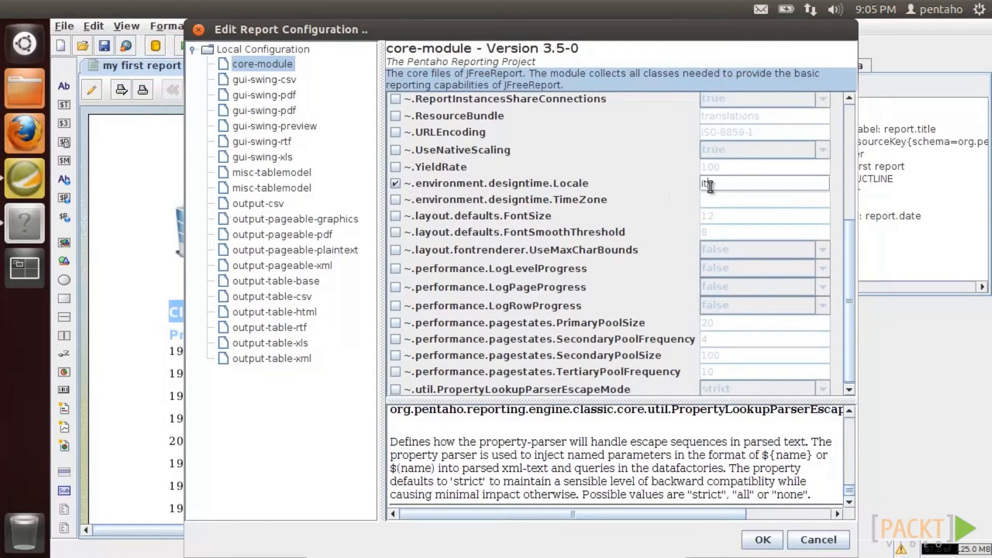
click(763, 539)
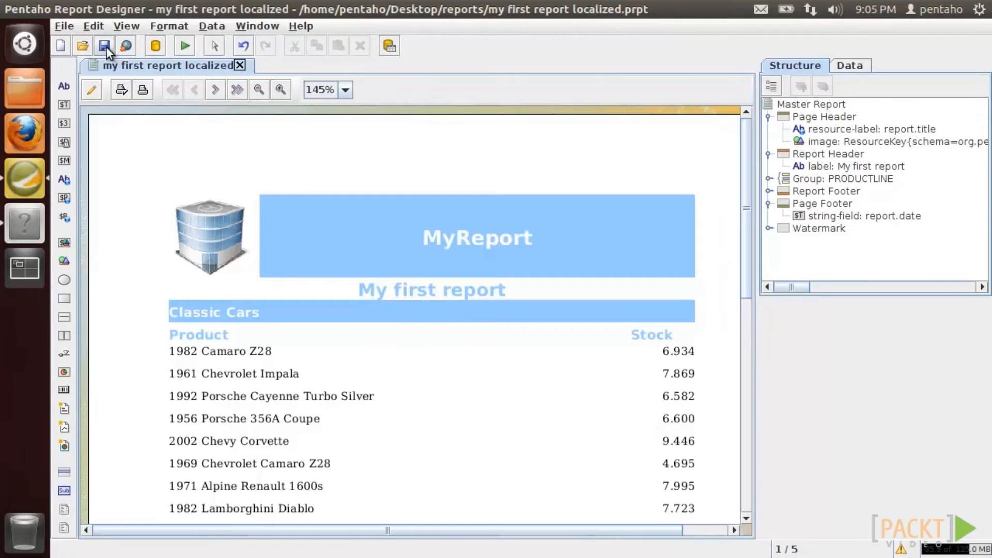
click(105, 46)
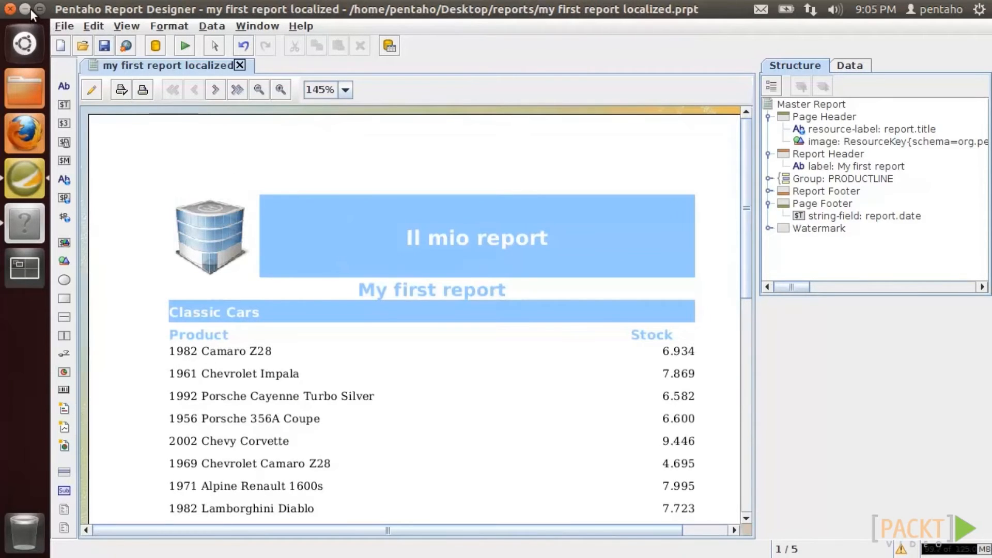
click(30, 8)
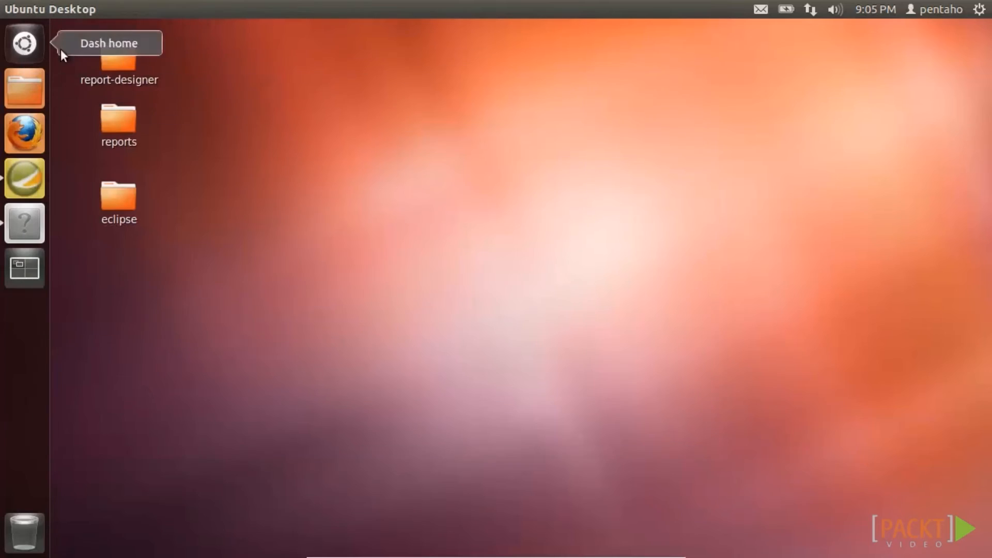
- Run MyFirstSwingApp from Eclipse and use its 'Press me!' button to open the report preview
click(24, 223)
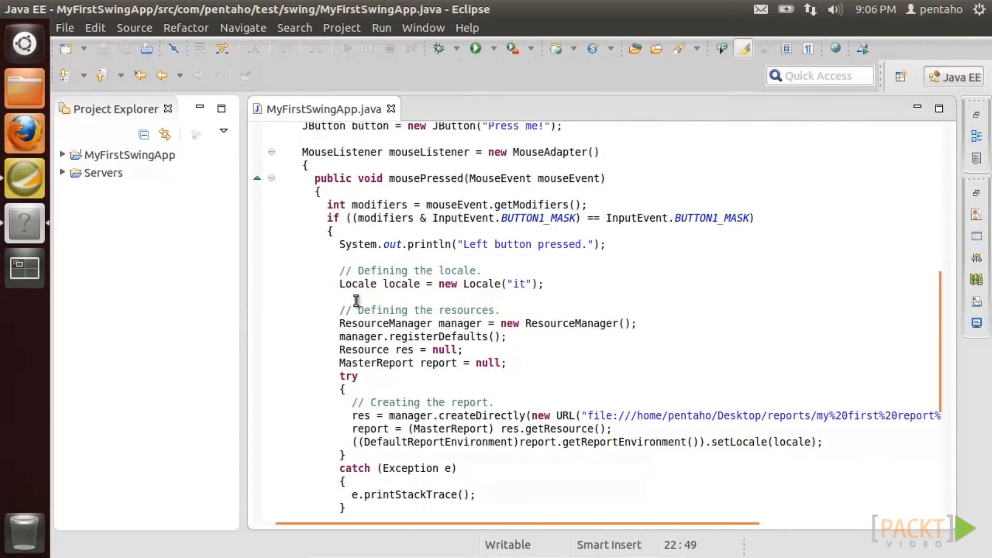
click(476, 49)
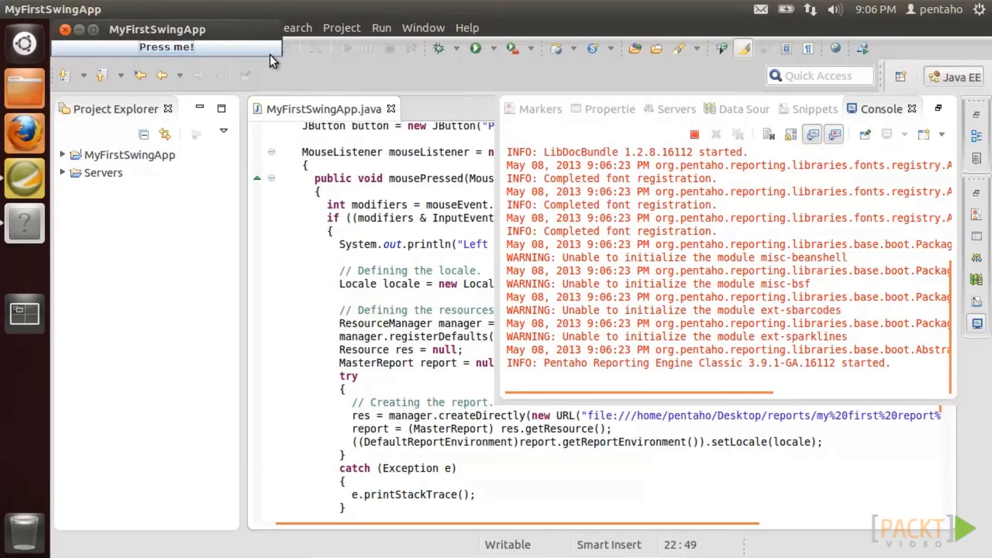
drag(259, 30, 800, 464)
click(800, 476)
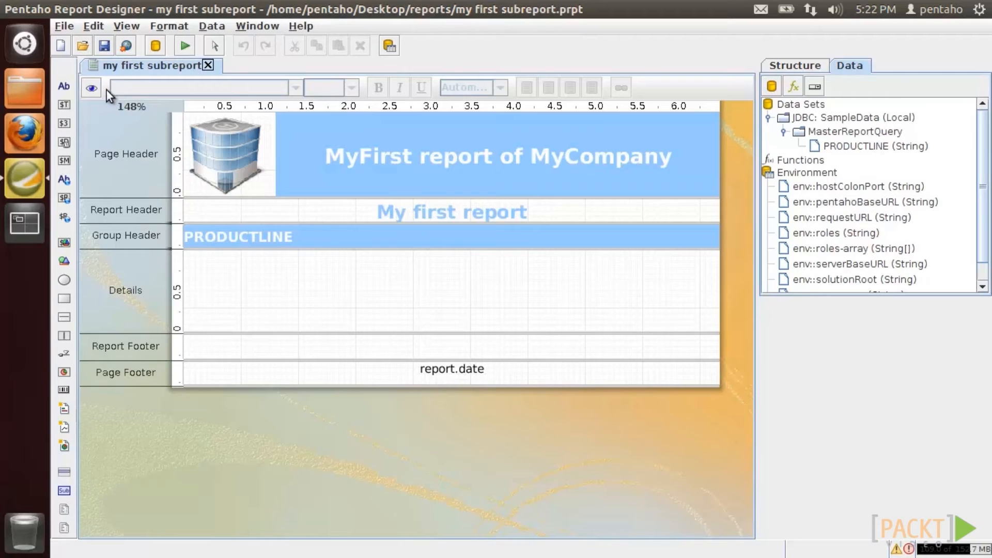
click(93, 87)
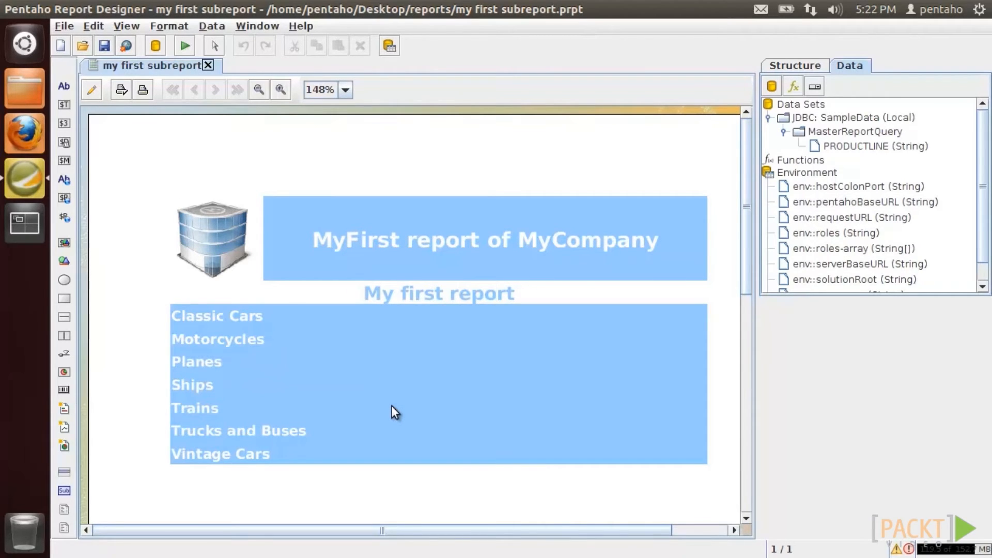
click(93, 91)
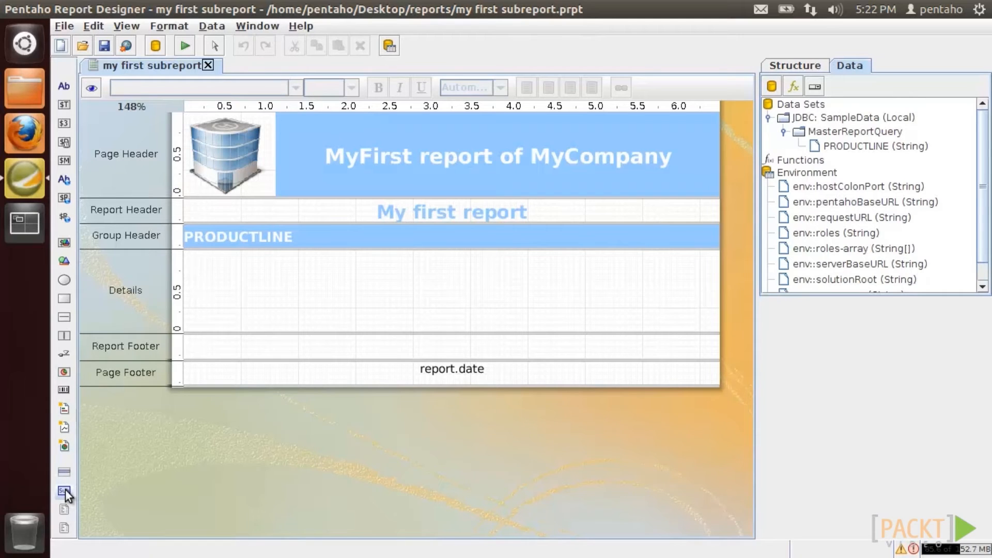
- Insert a banded sub-report into the Details band and stretch it to the band's full height
drag(65, 489, 371, 469)
drag(371, 468, 387, 269)
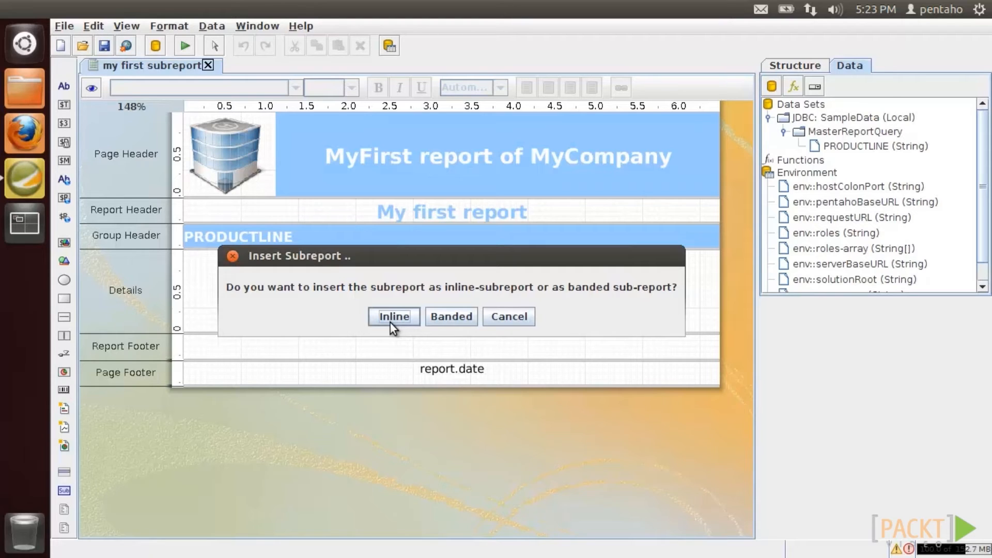
click(448, 322)
drag(452, 273, 449, 322)
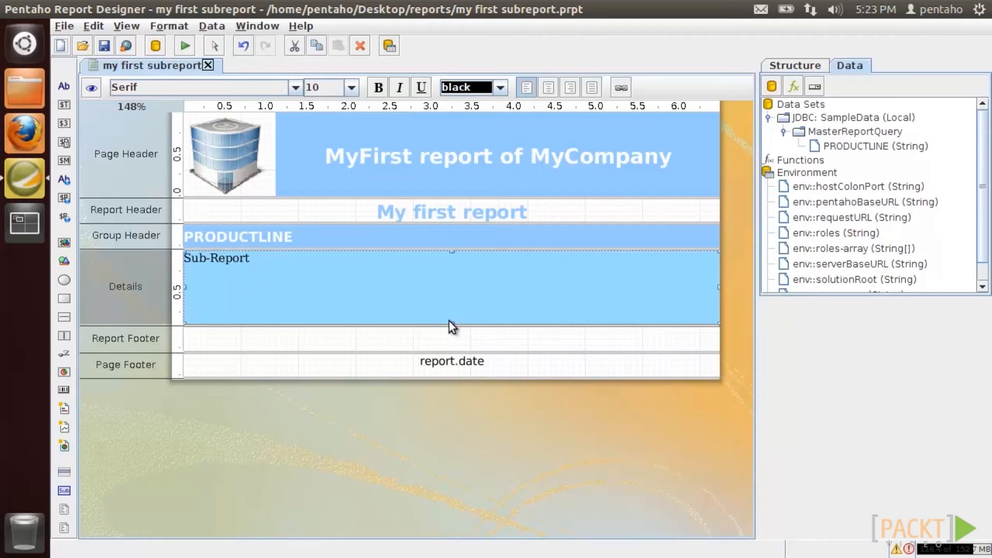
right_click(448, 273)
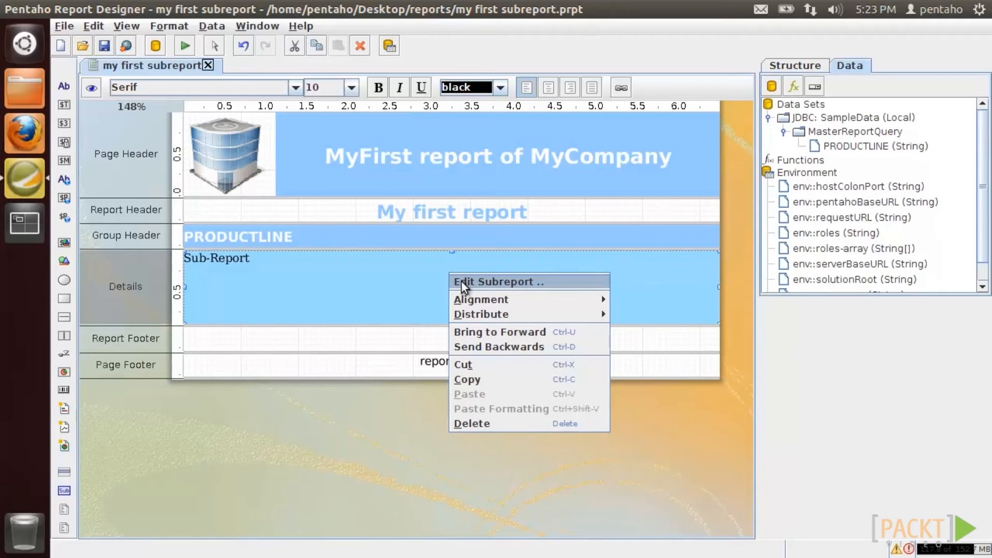
- Give the sub-report a JDBC SampleData (Local) data source with a new query named SubReportQuery
click(460, 282)
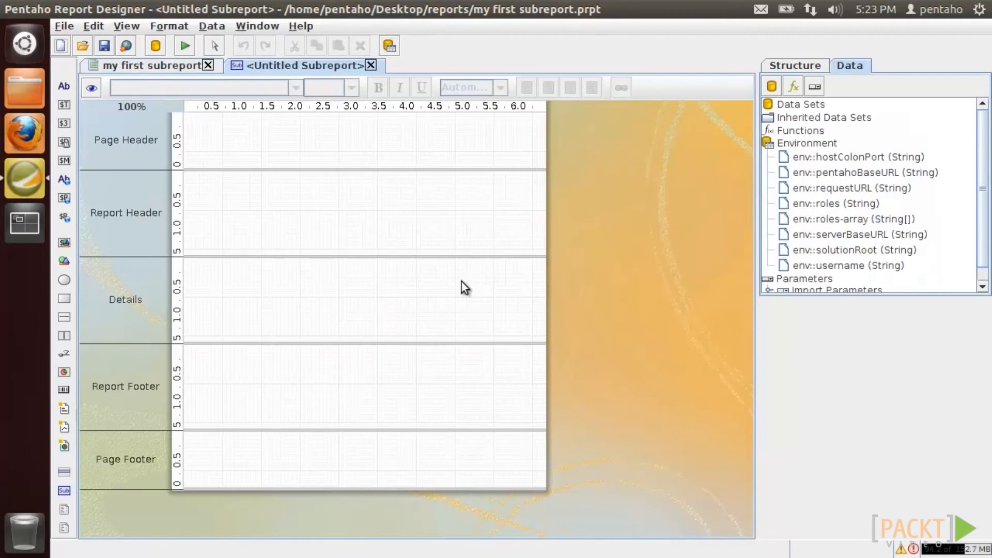
drag(114, 104, 129, 104)
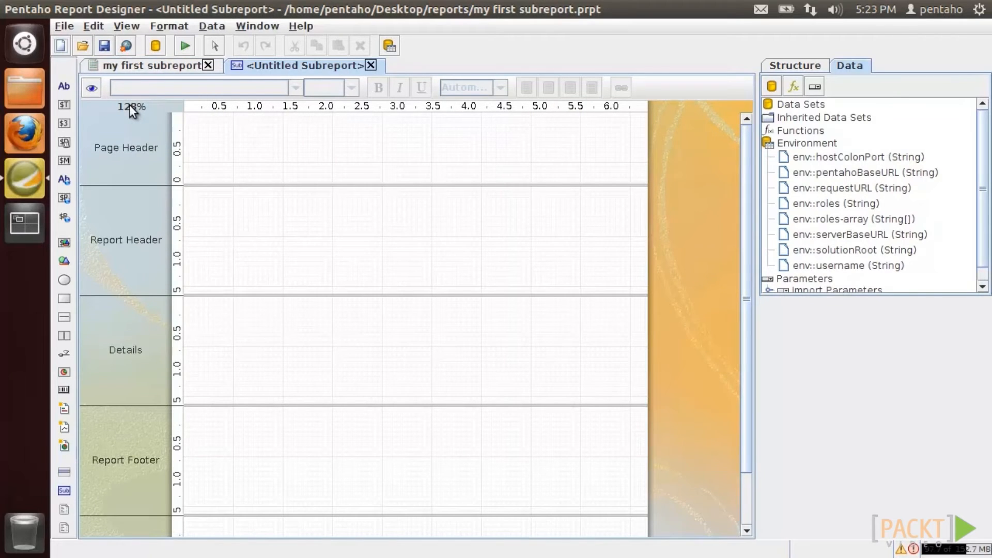
right_click(795, 106)
click(812, 135)
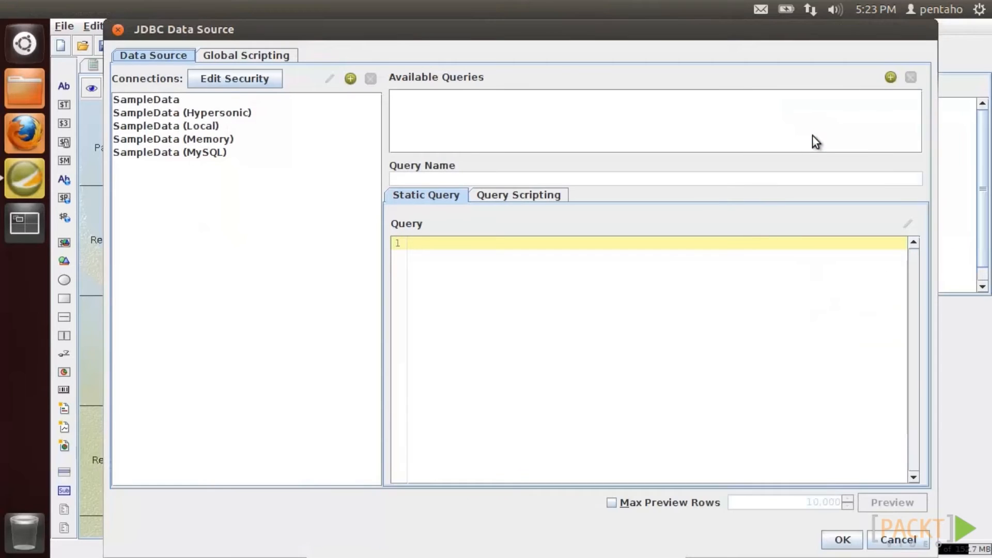
click(217, 127)
click(890, 77)
text(SubReportQuery)
click(907, 228)
- Design the query on PRODUCTS with PRODUCTCODE, PRODUCTNAME, QUANTITYINSTOCK and BUYPRICE
mouse_move(258, 447)
mouse_down()
mouse_move(591, 148)
mouse_move(578, 119)
mouse_up()
right_click(579, 119)
click(573, 172)
click(530, 124)
click(531, 138)
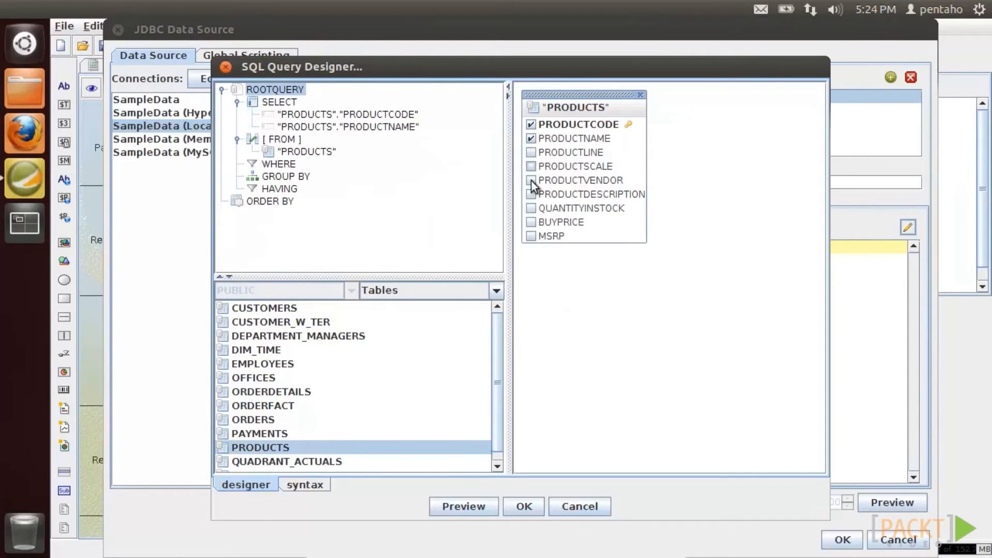
click(530, 208)
click(530, 222)
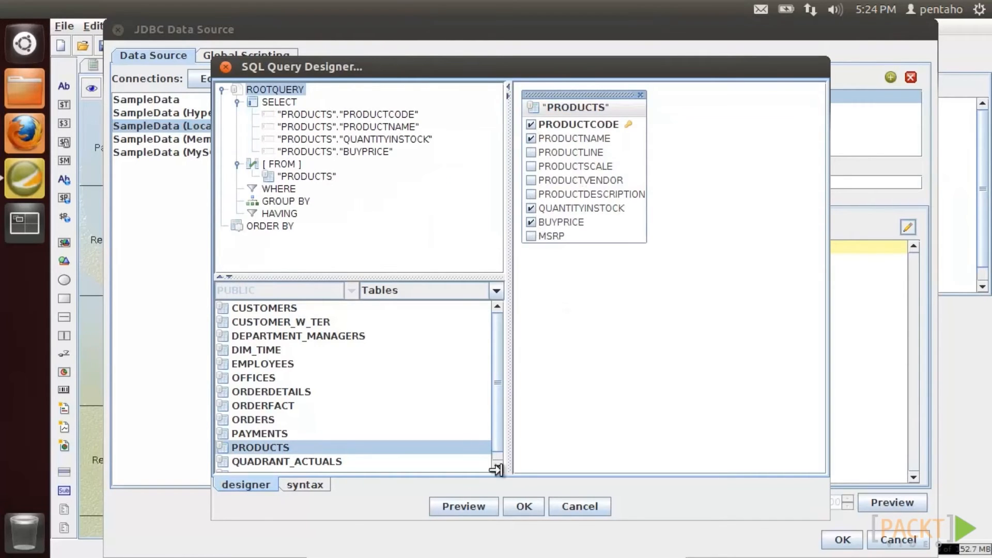
click(518, 511)
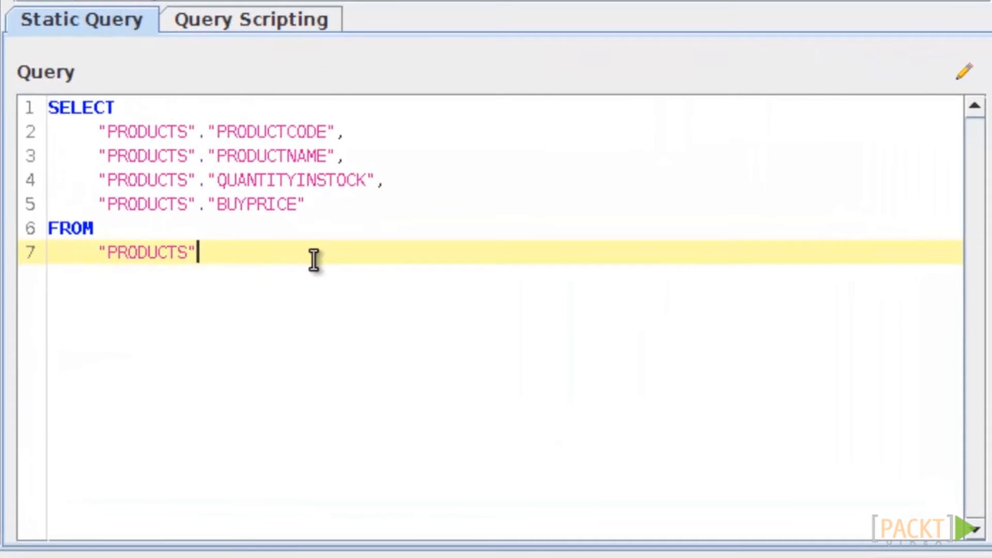
- Append WHERE "PRODUCTS"."PRODUCTLINE" = ${PRODUCTLINE} to the query and save the data source
key(Return)
key(BackSpace)
key(BackSpace)
text(WHERE)
key(Return)
key(Tab)
text("PRODUCTS"."6)
key(BackSpace)
text(PRODUCTLINE" )
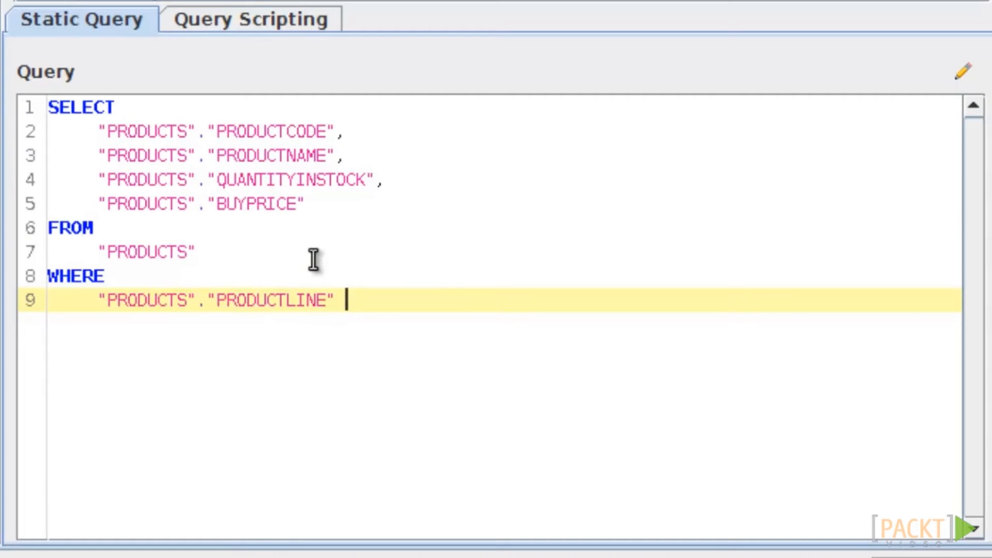
text(= ${PRODU)
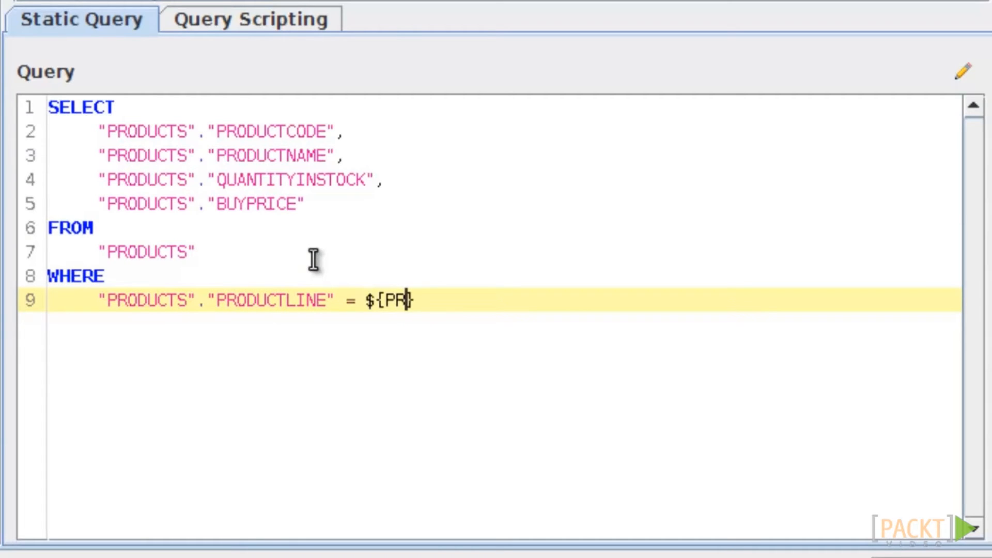
text(CTLINE})
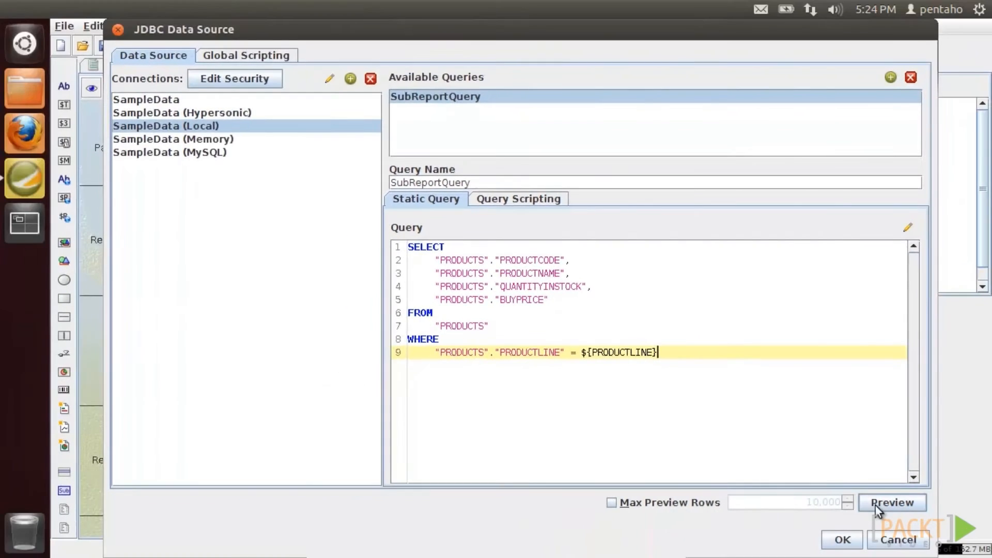
click(875, 505)
click(796, 506)
click(834, 532)
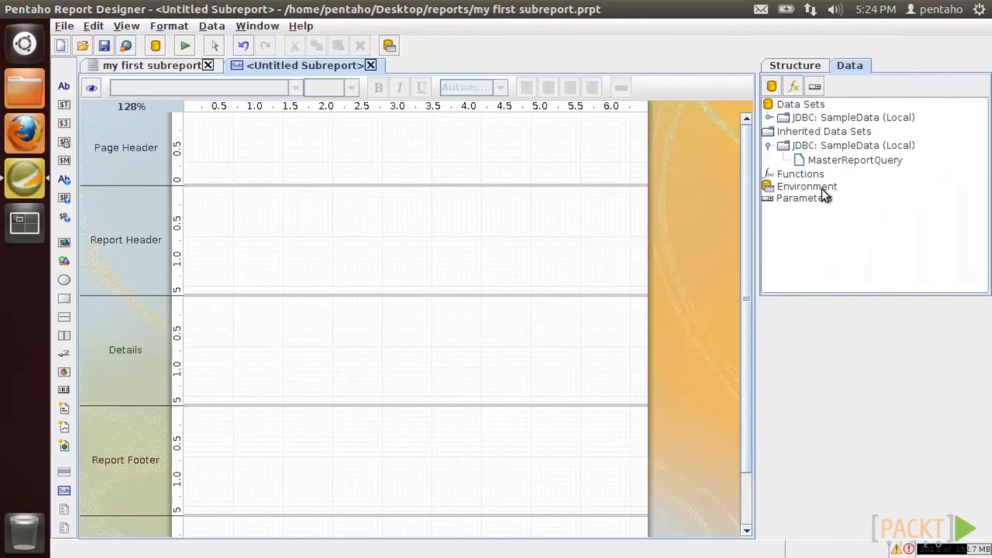
- Import the master report's PRODUCTLINE parameter into the sub-report as PRODUCTLINE
right_click(827, 203)
click(829, 204)
click(484, 112)
click(331, 146)
scroll(333, 165, down, 10)
click(207, 251)
click(509, 145)
scroll(500, 206, down, 10)
click(464, 250)
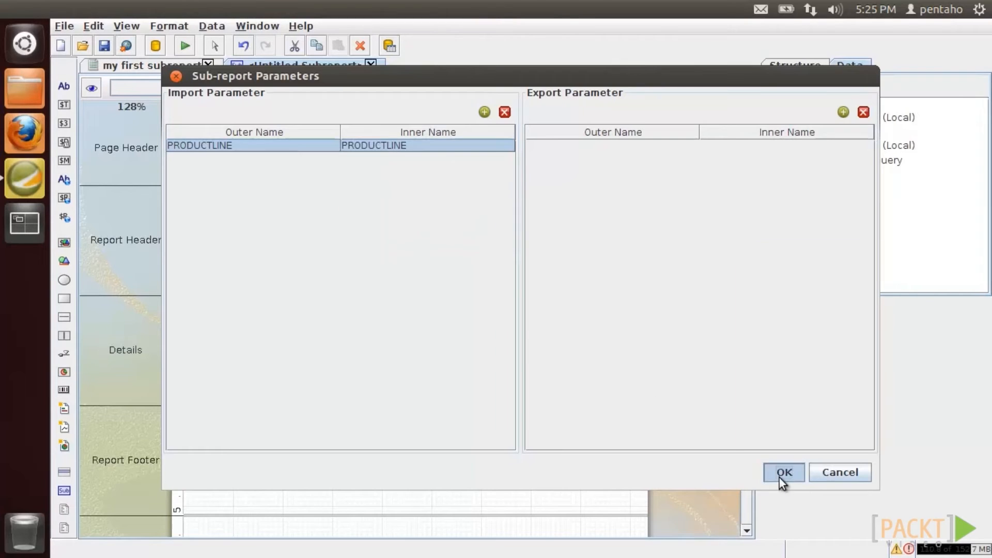
click(780, 478)
right_click(826, 120)
click(769, 118)
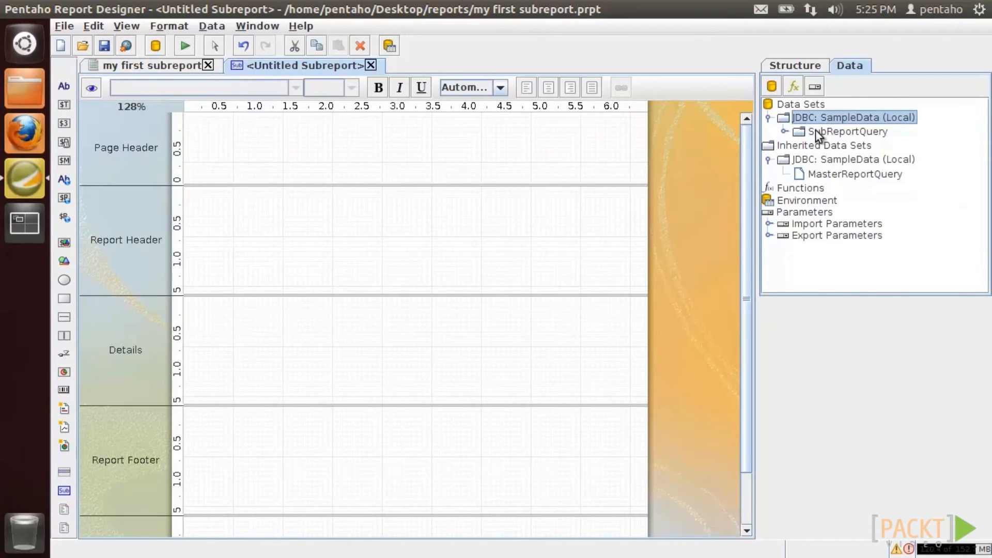
- Lay out PRODUCTCODE, PRODUCTNAME, BUYPRICE and QUANTITYINSTOCK in a single-row Details band
right_click(817, 131)
click(826, 138)
drag(853, 146, 245, 318)
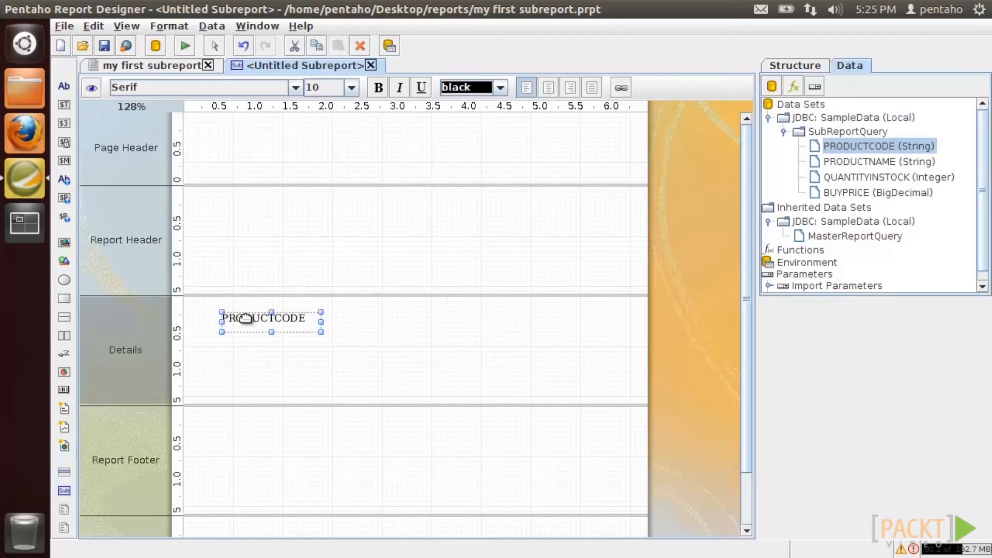
drag(878, 161, 305, 305)
drag(392, 307, 505, 306)
drag(888, 176, 581, 304)
drag(879, 192, 560, 305)
drag(509, 408, 510, 319)
drag(67, 94, 276, 202)
- Add Code and Description header labels to the Report Header
drag(239, 297, 239, 208)
double_click(259, 199)
text(Code)
drag(64, 87, 279, 189)
double_click(333, 194)
text(Description)
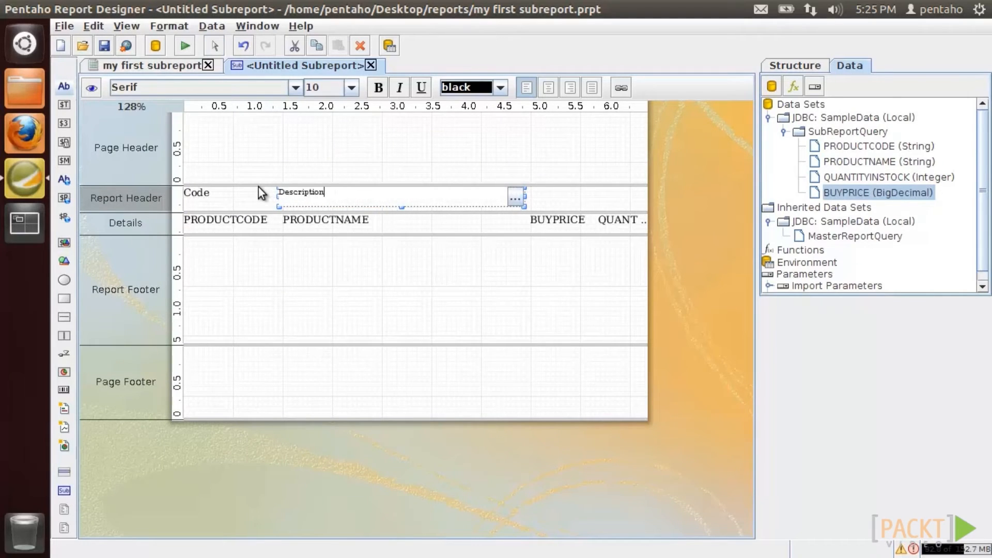
- Make the Code label bold and copy its formatting onto Description
click(217, 202)
key(ctrl+b)
right_click(252, 199)
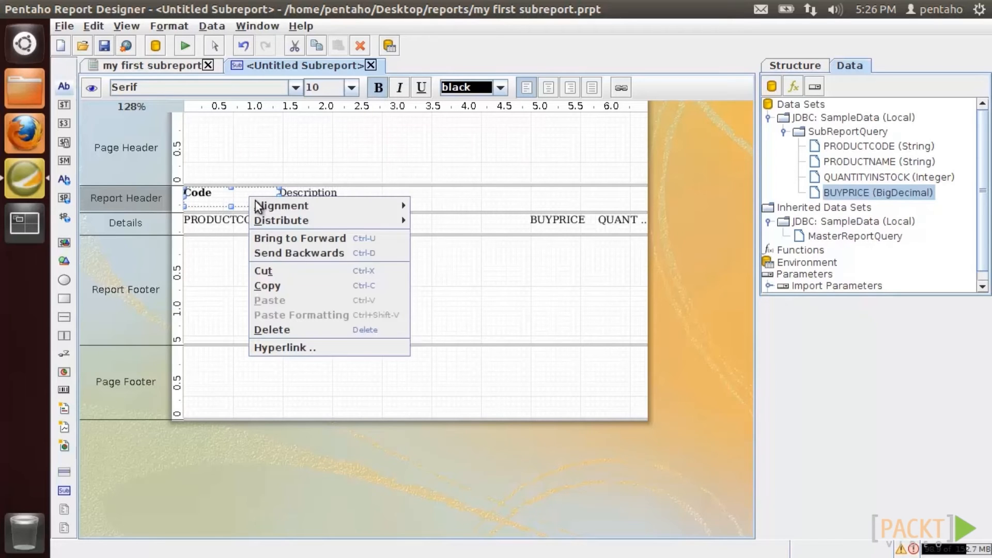
click(286, 284)
right_click(320, 190)
click(351, 308)
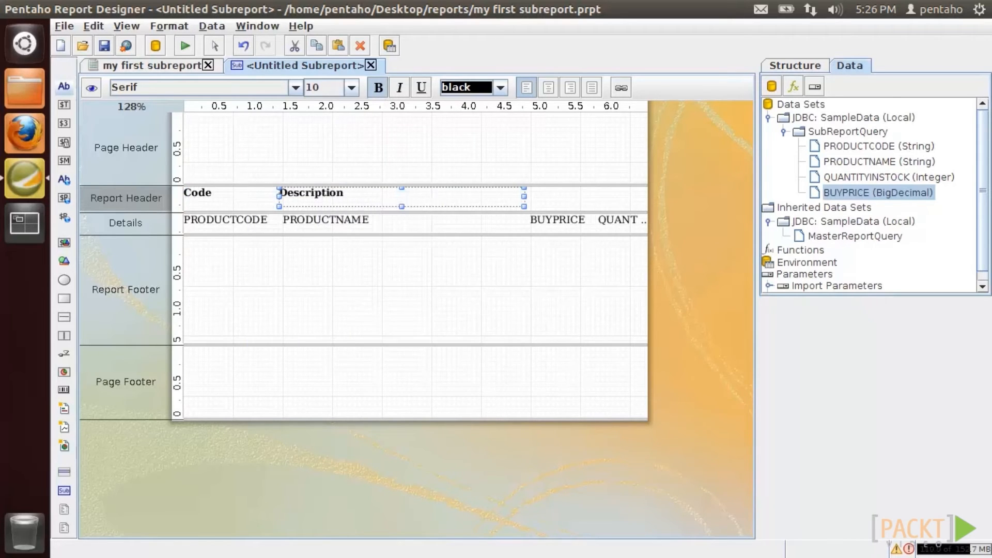
- Add Price and Quantity header labels above their fields
drag(63, 86, 543, 196)
drag(623, 197, 593, 196)
double_click(564, 194)
text(Price)
drag(64, 86, 604, 193)
double_click(624, 195)
text(Quantity)
- Copy the bold formatting onto Price and Quantity, then preview the sub-report
right_click(301, 190)
click(297, 192)
right_click(303, 193)
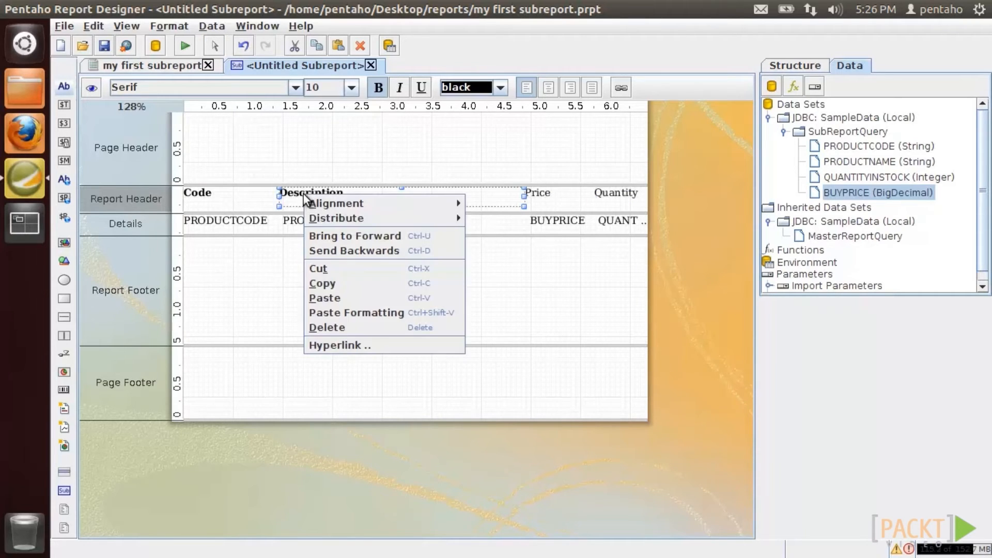
click(324, 291)
right_click(562, 194)
click(607, 192)
right_click(610, 195)
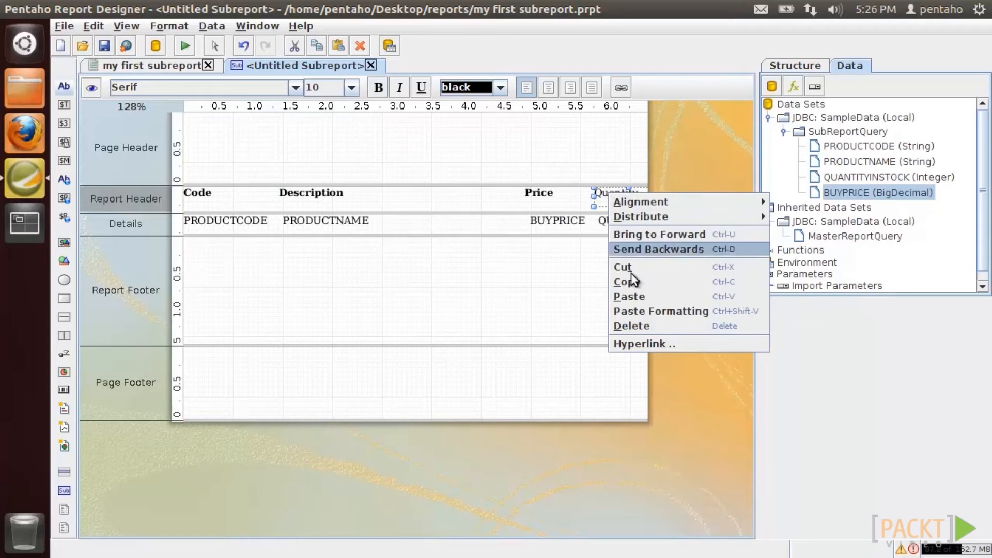
click(633, 310)
click(91, 89)
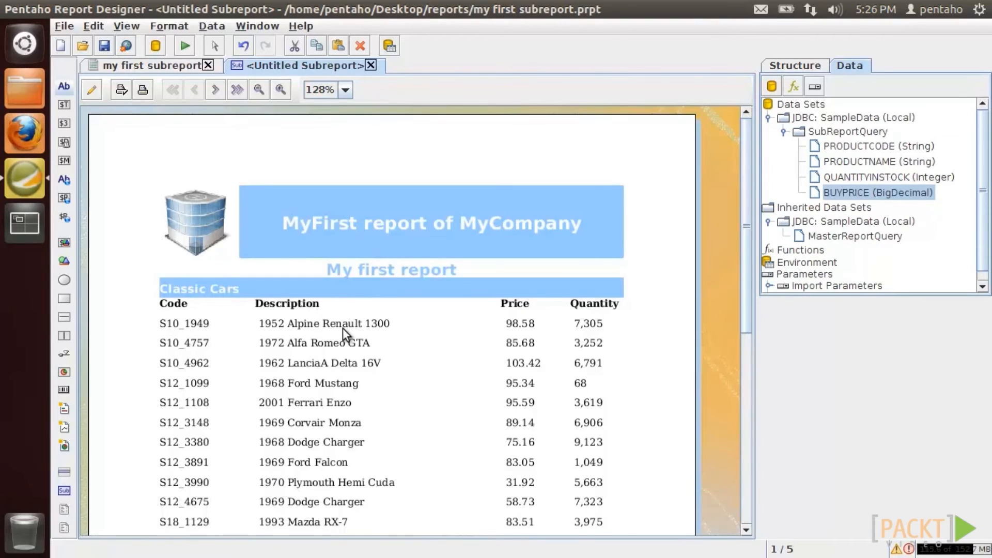
- Page through the preview from page 1 to page 3, checking each product line's products
scroll(343, 327, down, 8)
scroll(225, 119, up, 5)
click(216, 90)
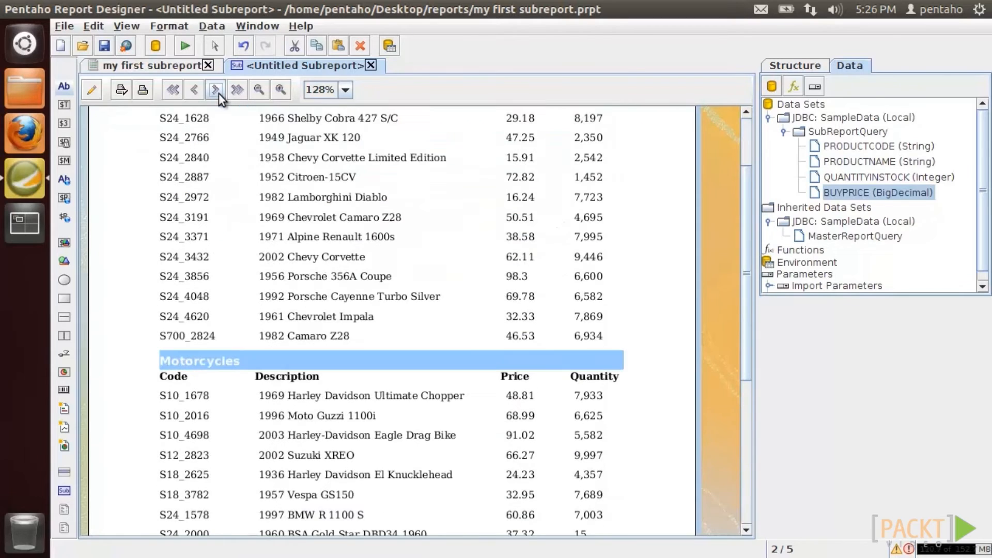
click(215, 90)
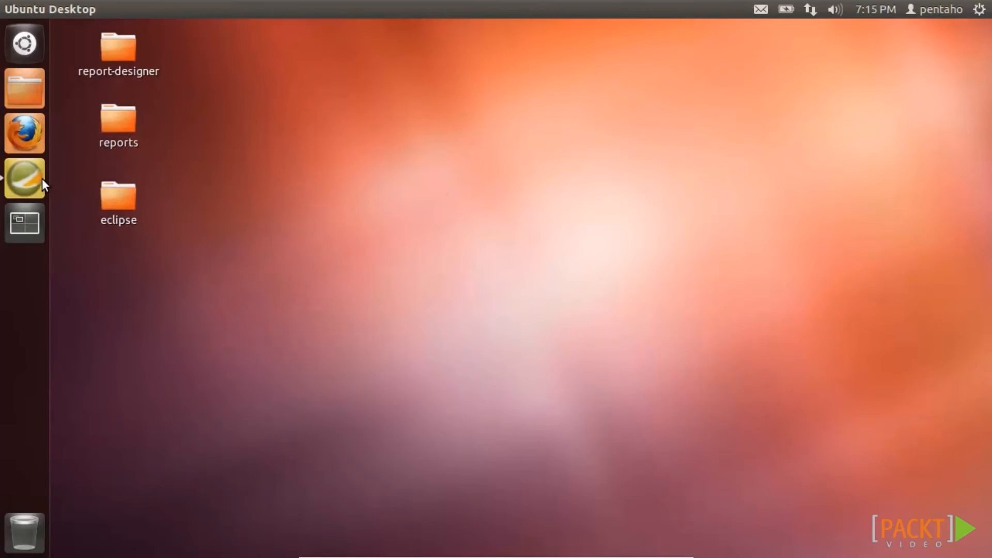
- Preview the master report in the designer, then return to the design layout
click(42, 178)
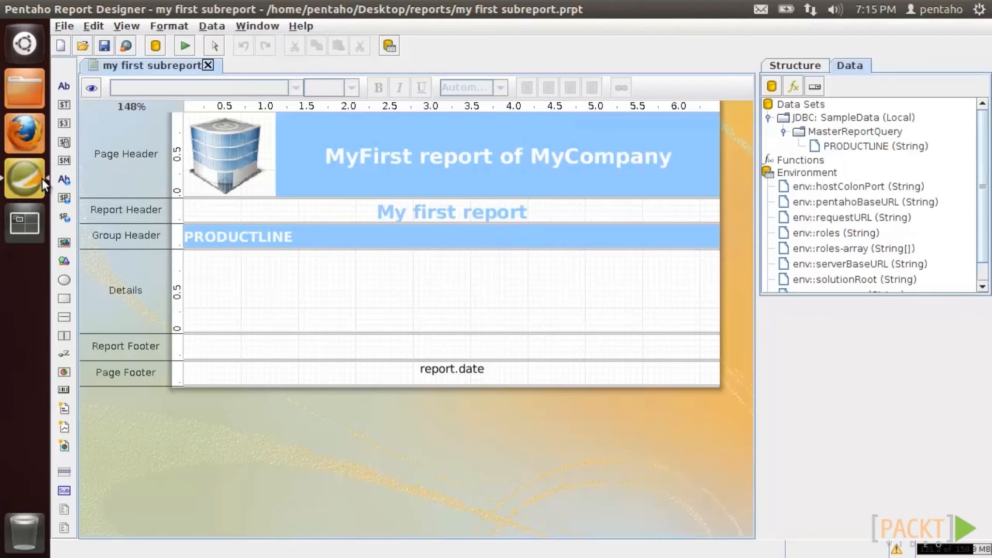
click(91, 88)
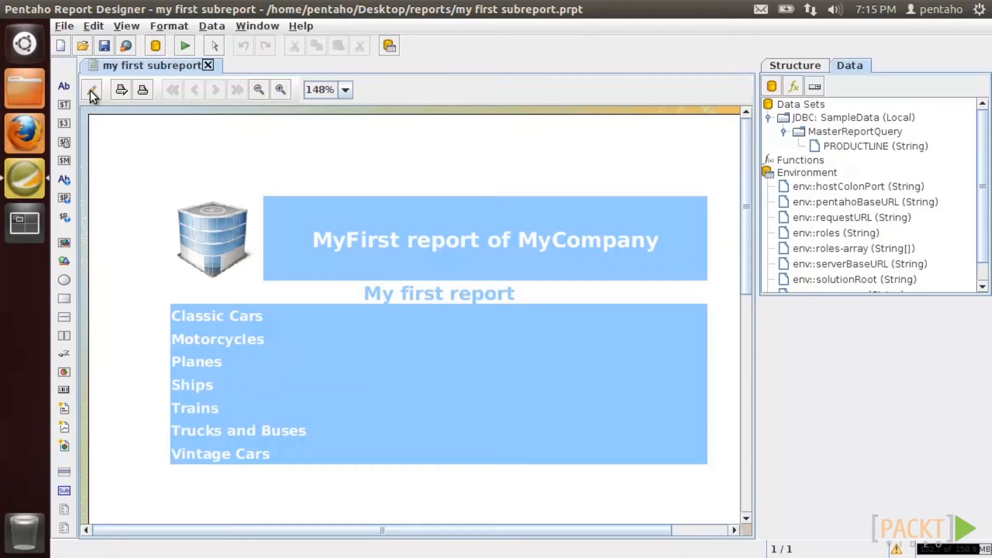
click(91, 90)
- Drop an inline sub-report into Details, stretch it across the band, and open it
drag(59, 491, 193, 256)
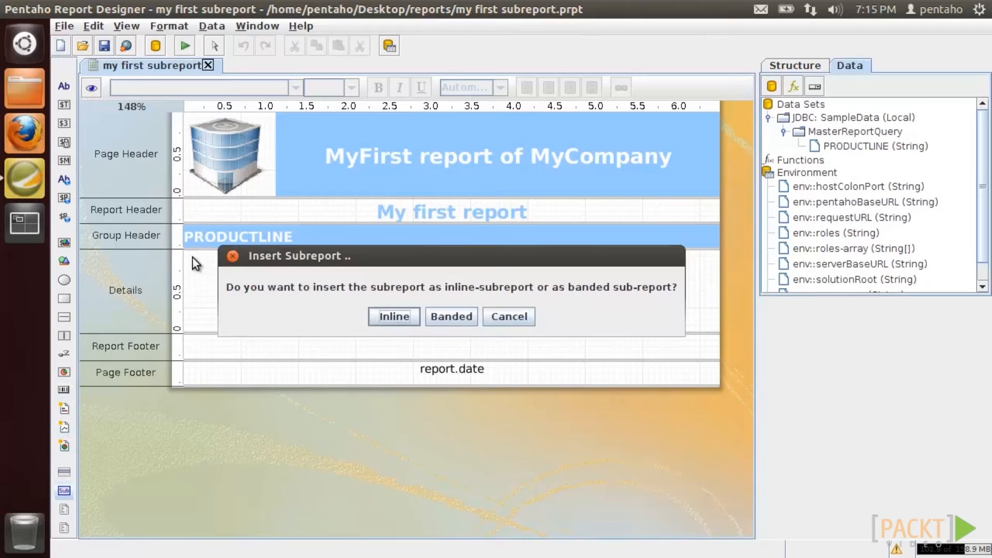
click(414, 322)
drag(308, 278, 706, 445)
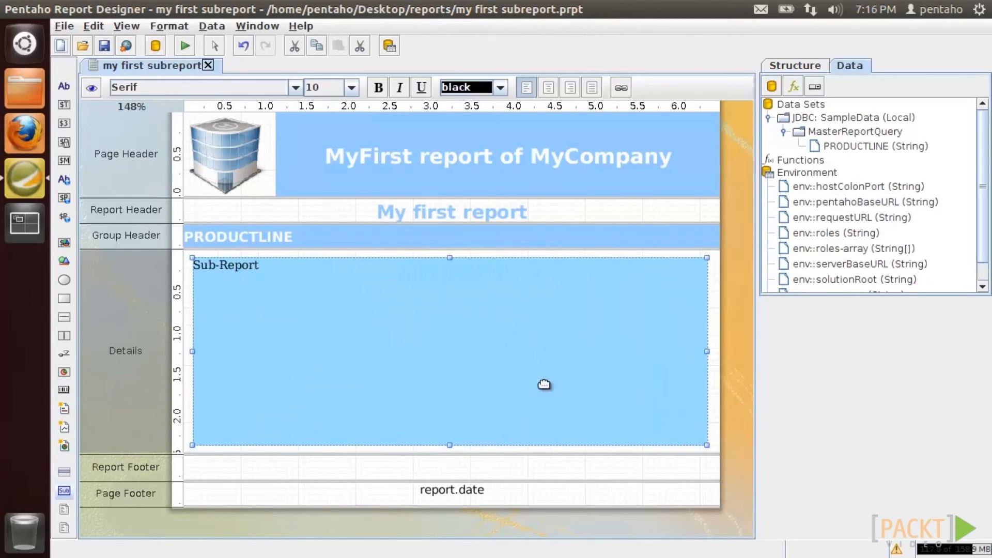
double_click(448, 347)
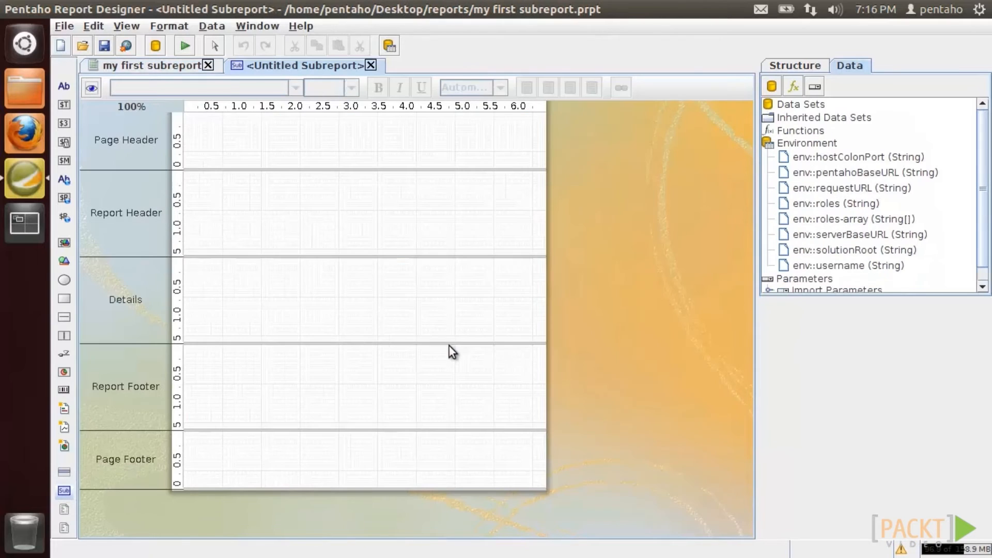
- Add a JDBC data source on SampleData (Local) with a new query named SubReportQuery
right_click(823, 105)
click(838, 132)
click(231, 122)
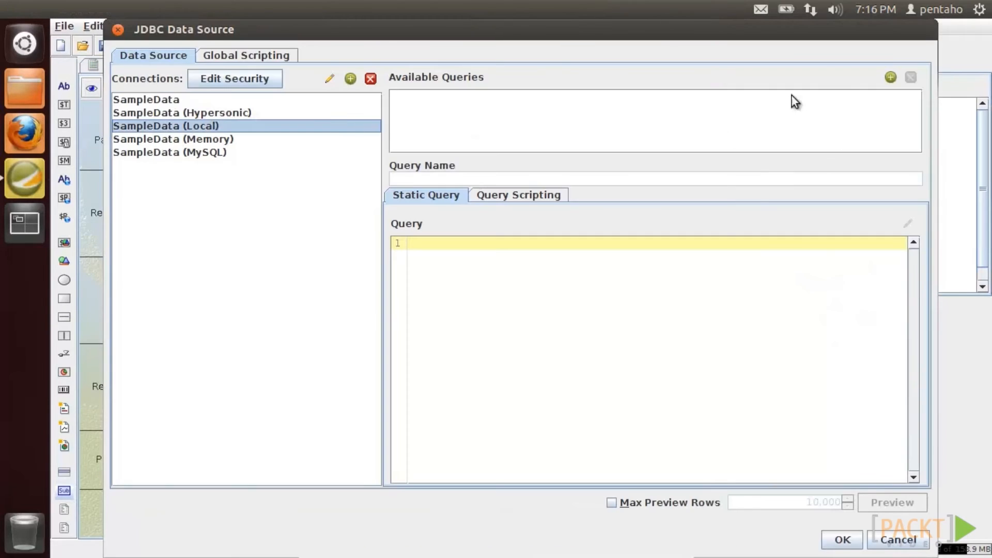
click(890, 77)
click(411, 98)
text(Su)
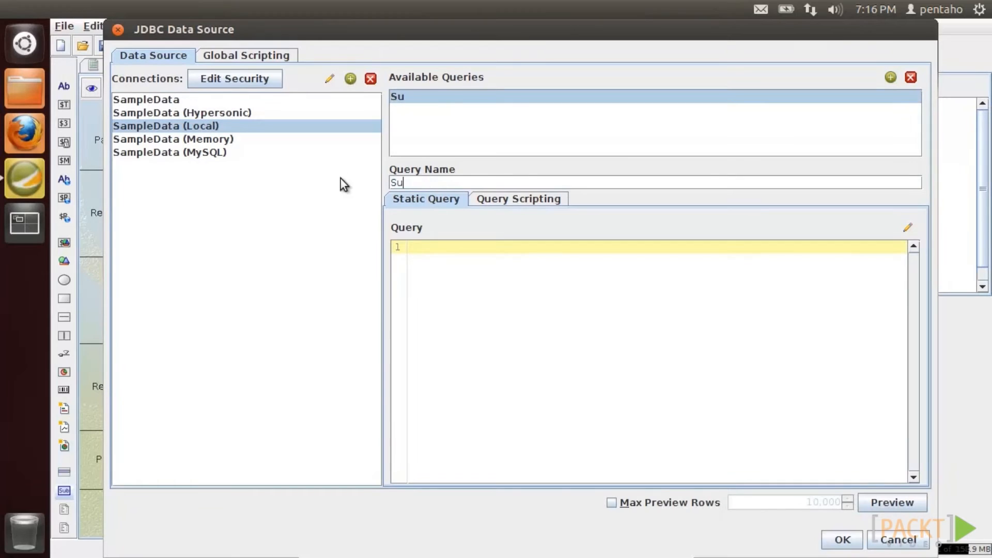
text(bReportQuery)
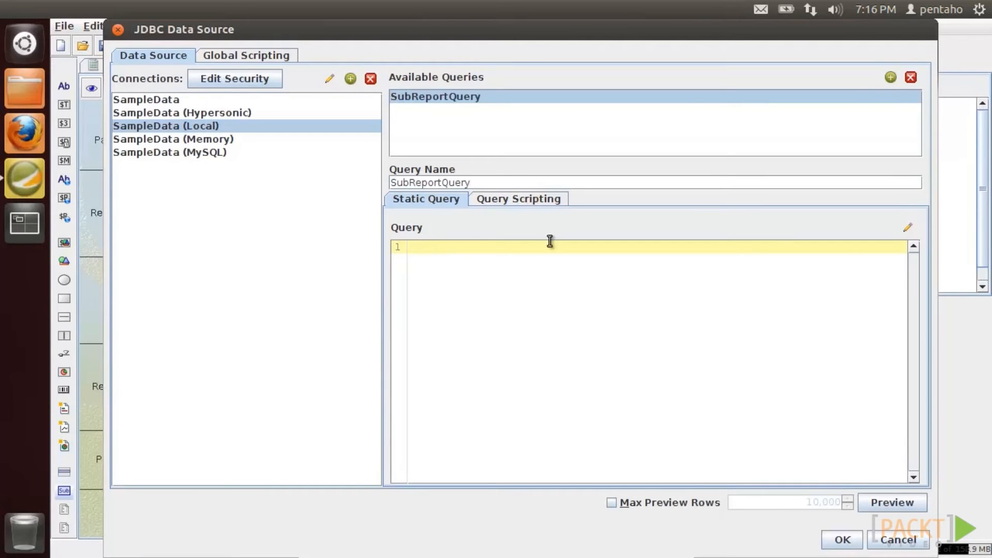
- Build a query on PRODUCTS selecting PRODUCTVENDOR and sum of QUANTITYINSTOCK, grouped by PRODUCTVENDOR
click(907, 228)
drag(273, 449, 544, 106)
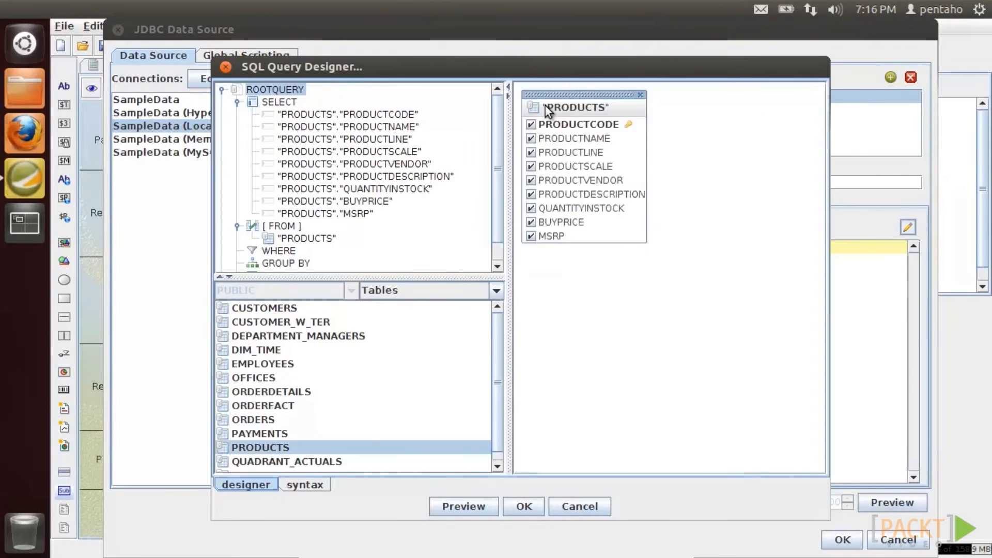
click(532, 181)
right_click(567, 201)
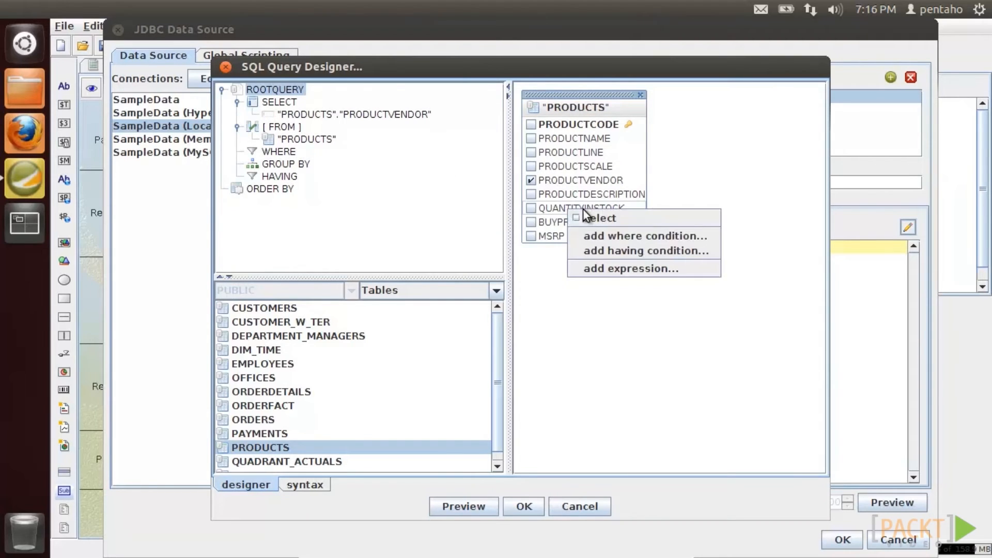
click(603, 268)
click(605, 290)
click(543, 345)
click(497, 315)
drag(380, 114, 294, 177)
- Alias the sum expression as QUANTITYINSTOCK
right_click(337, 128)
click(349, 161)
double_click(435, 243)
key(ctrl+c)
click(401, 227)
key(ctrl+v)
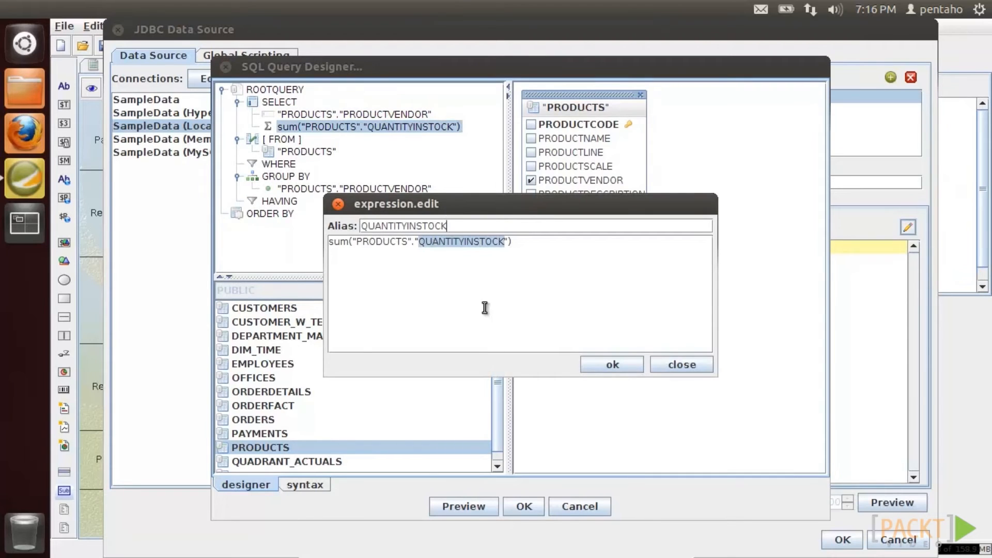
click(617, 363)
- Add the condition PRODUCTLINE = ${PRODUCTLINE} and accept the designed query
right_click(591, 154)
click(615, 197)
text(= ${PRODUCTLINE})
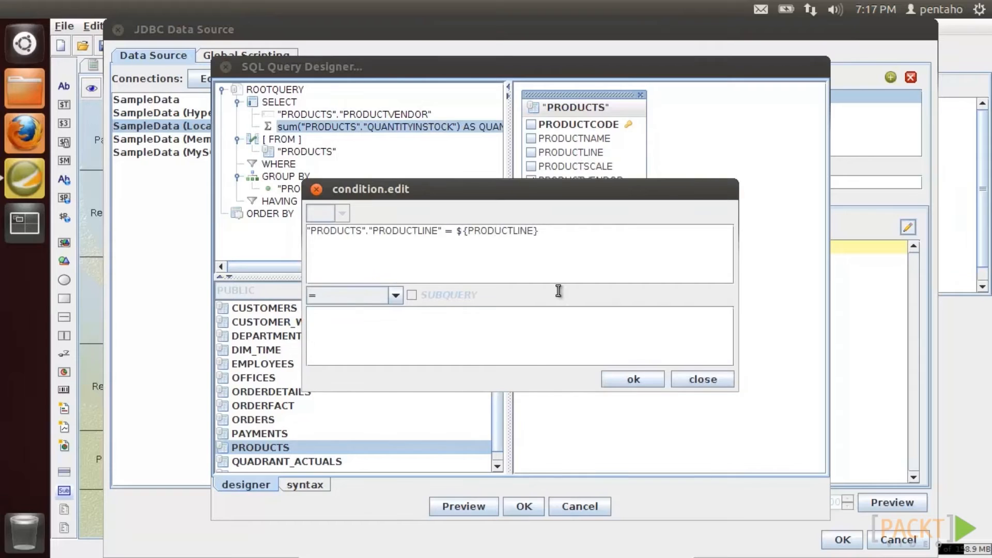
click(633, 379)
click(524, 506)
- Append LIMIT 3 to the query, preview its results, and save the data source
click(674, 326)
click(612, 353)
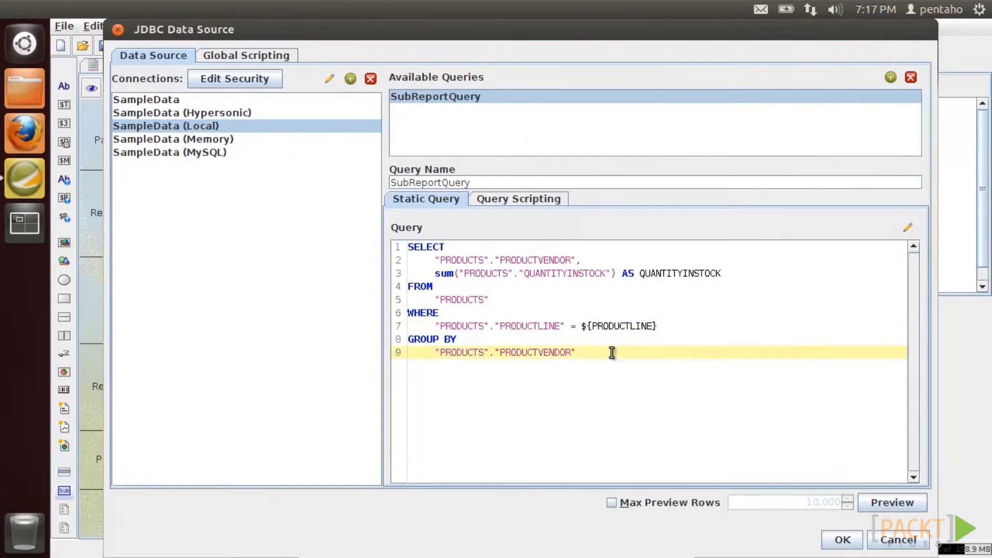
key(Return)
text(LIMIT 3)
click(862, 501)
click(794, 502)
click(842, 539)
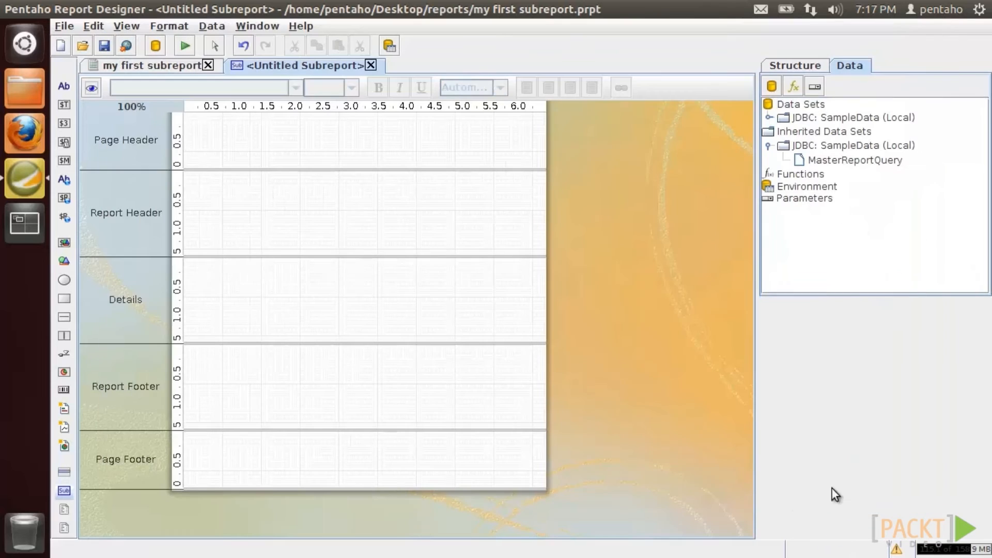
- Map outer parameter PRODUCTLINE to inner parameter PRODUCTLINE as a sub-report import parameter
right_click(807, 200)
click(826, 213)
click(484, 112)
click(311, 146)
scroll(271, 227, down, 3)
click(270, 233)
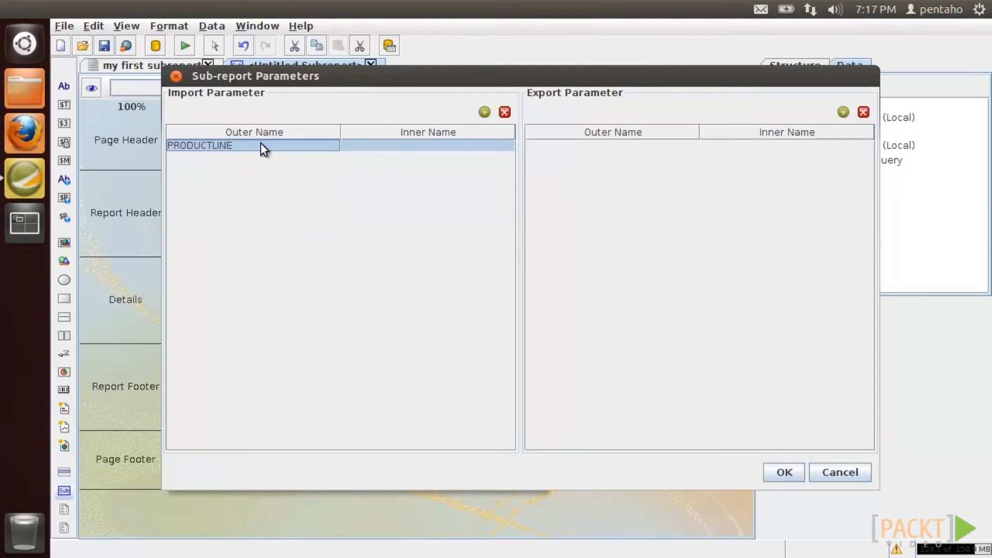
click(367, 149)
text(PRODU)
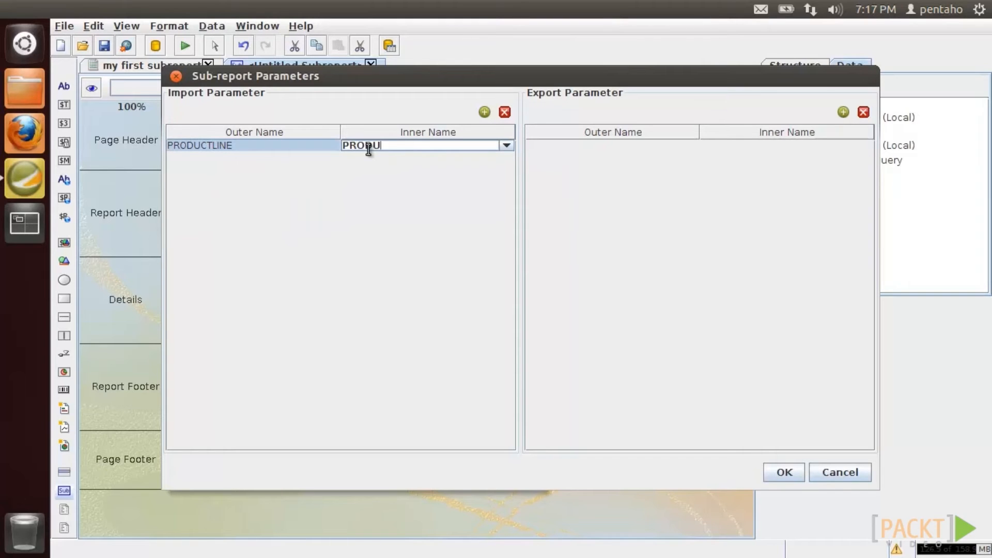
text(CTLINE)
click(774, 467)
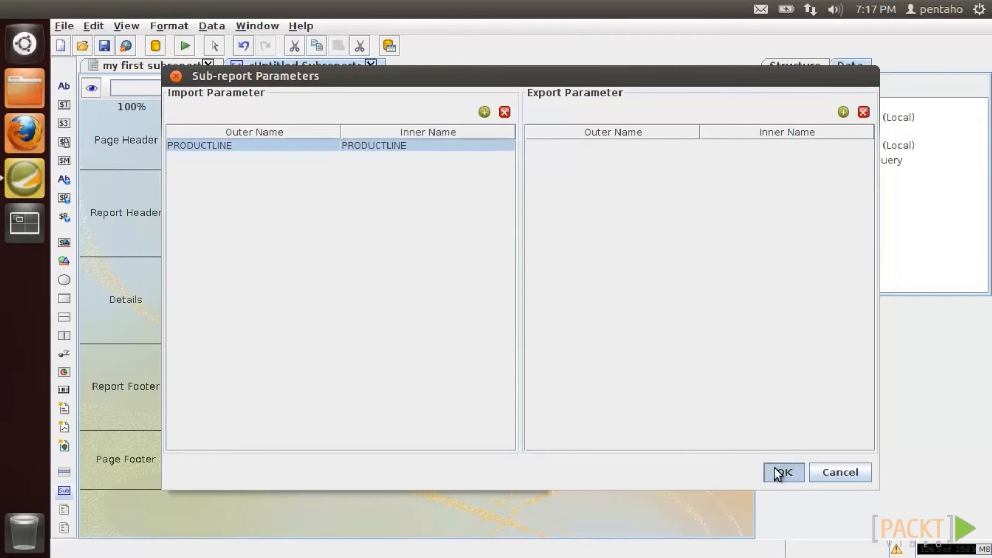
- Make SubReportQuery the active query of the subreport
click(828, 118)
click(768, 118)
click(784, 132)
right_click(820, 132)
click(842, 141)
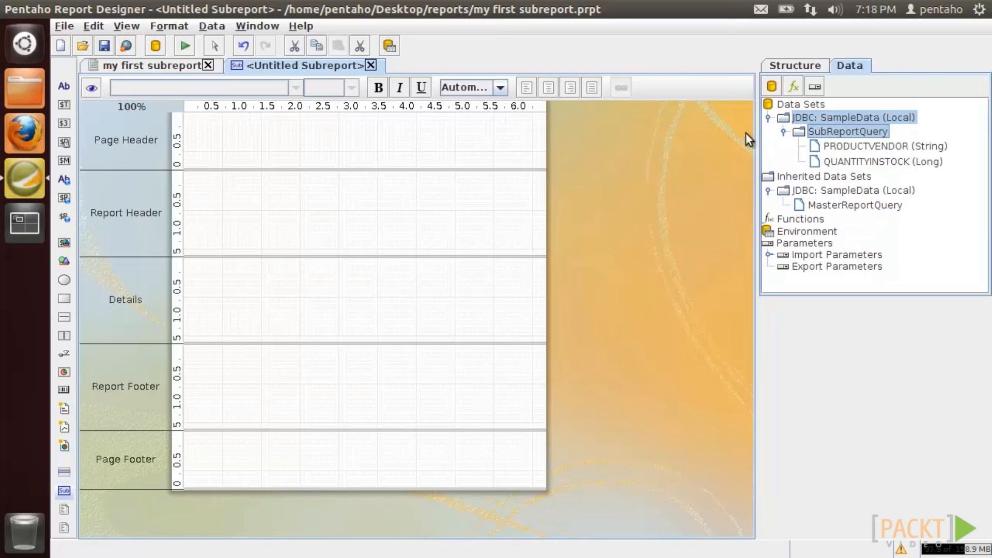
- Place a chart in the Report Header and widen it across the whole band
drag(64, 372, 211, 189)
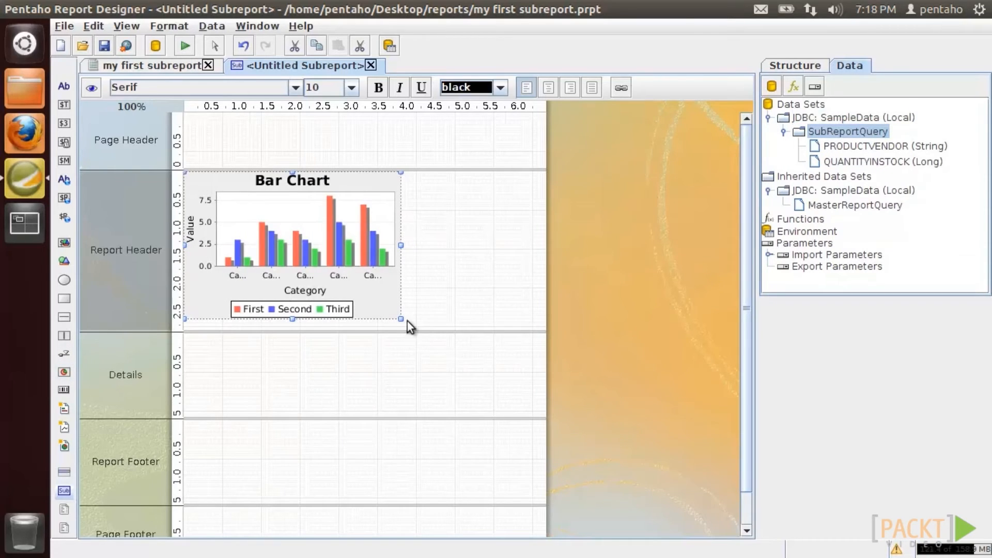
drag(401, 319, 537, 336)
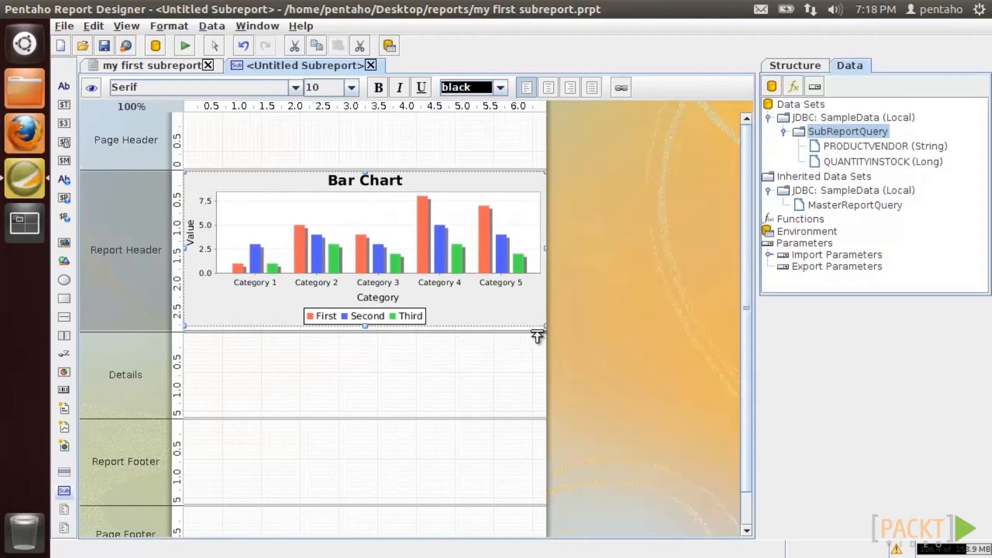
double_click(362, 252)
- Set the chart's category column to PRODUCTVENDOR and value columns to [QUANTITYINSTOCK]
click(872, 201)
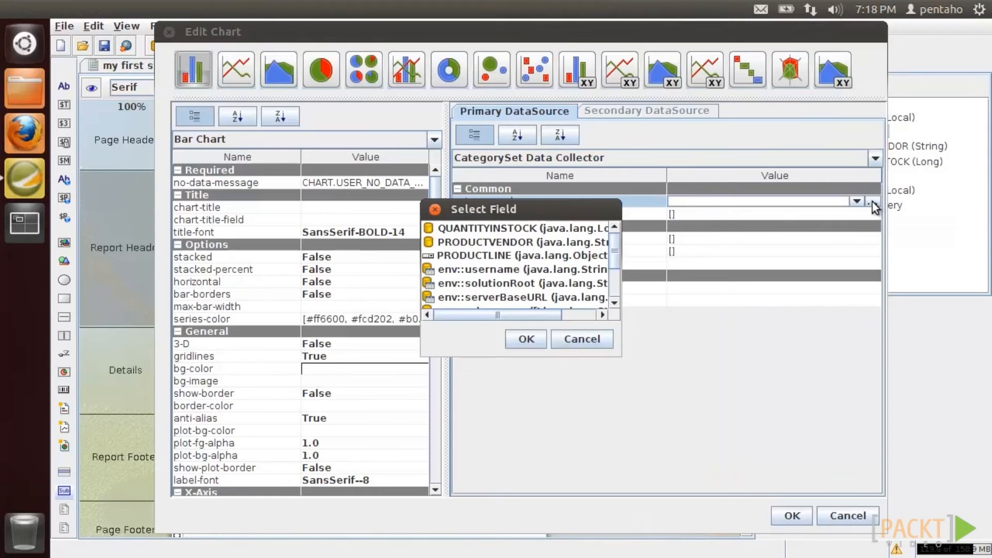
click(509, 241)
click(526, 339)
click(872, 214)
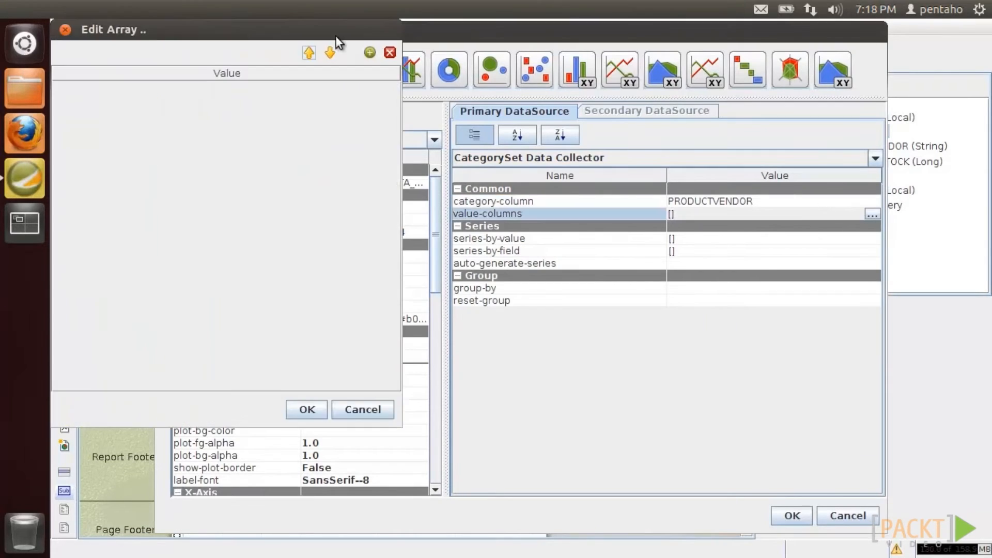
click(558, 143)
click(564, 176)
click(479, 194)
click(495, 501)
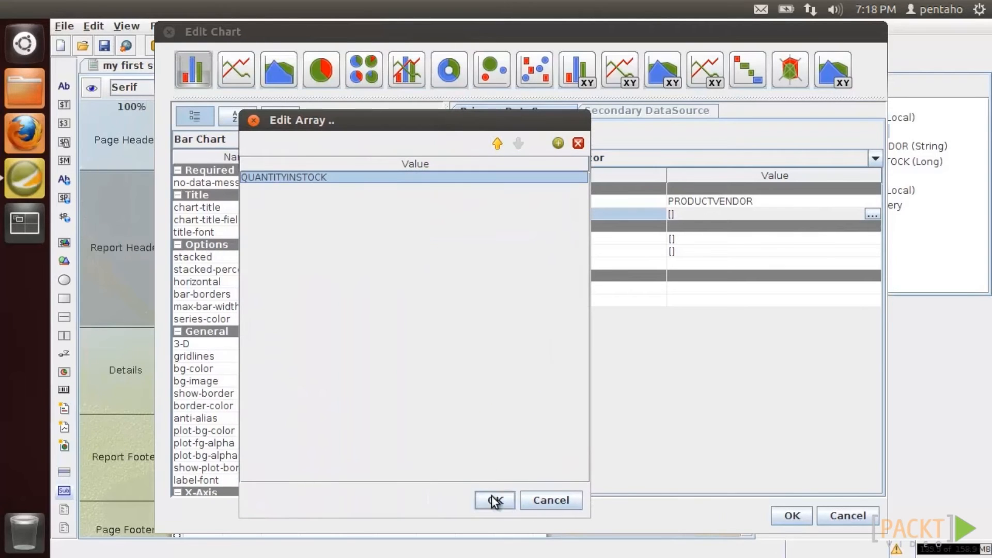
- Turn the legend off, title the x-axis 'Vendor', and apply the chart settings
drag(434, 253, 437, 323)
click(382, 392)
click(380, 416)
click(335, 237)
text(Vendor)
click(792, 516)
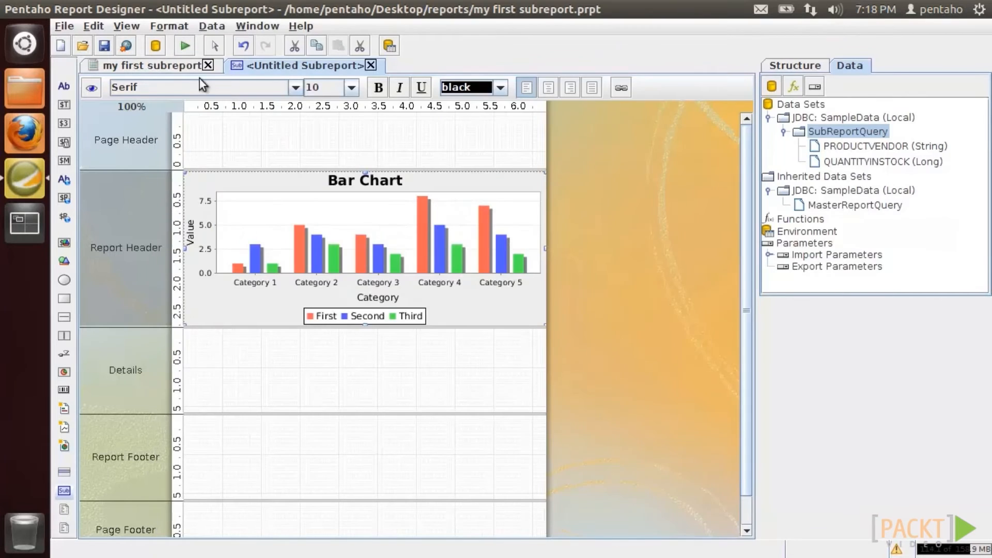
- Preview the main report at 125% zoom, then return to the layout
click(186, 65)
click(90, 88)
click(258, 90)
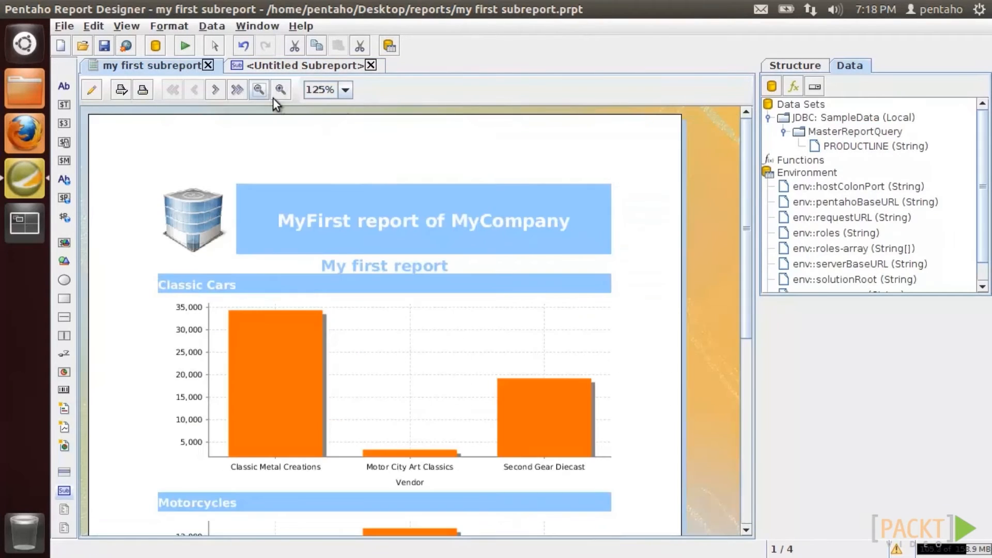
mouse_move(746, 225)
mouse_down()
mouse_move(748, 306)
mouse_move(749, 240)
mouse_up()
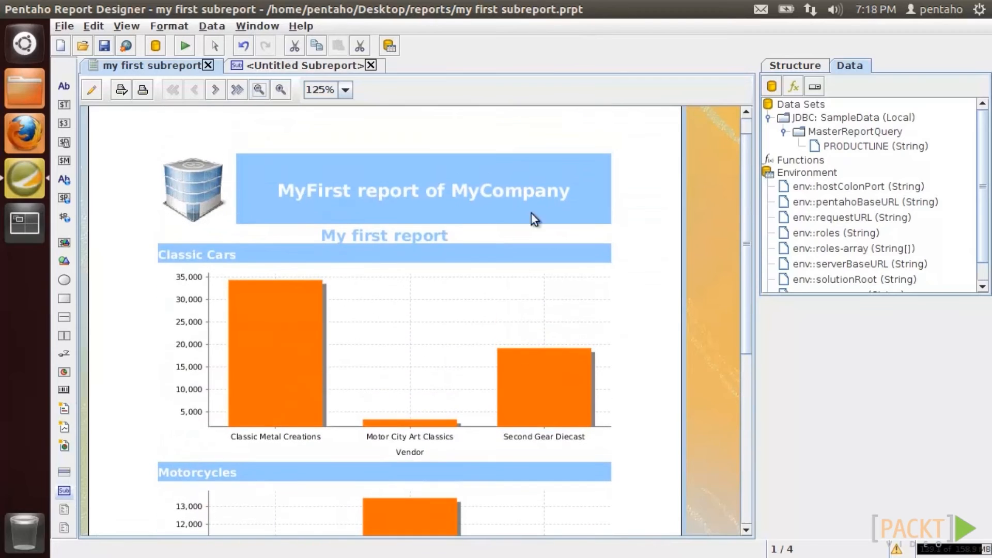
click(93, 90)
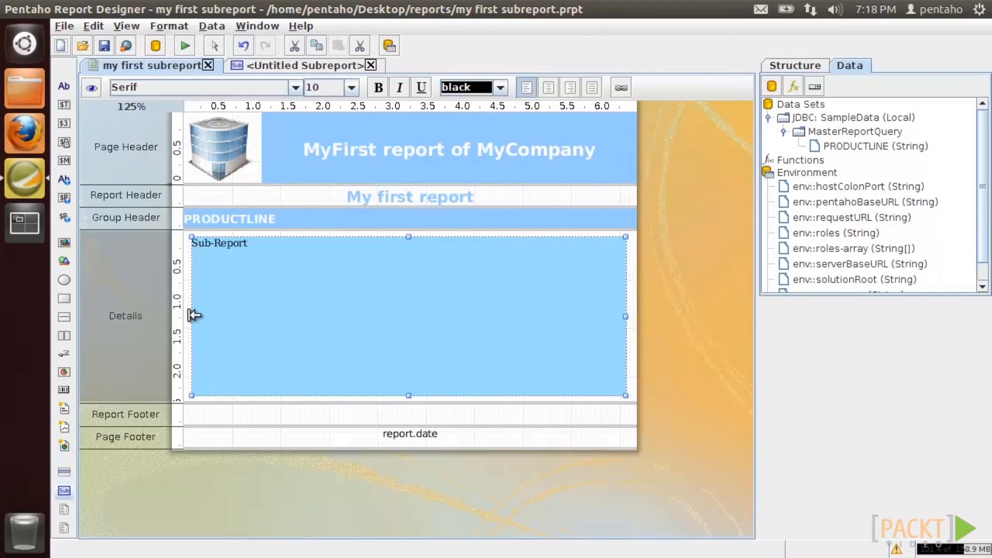
- Narrow the sub-report to Details' right half, preview, and shrink the chart to half width
drag(224, 315, 433, 321)
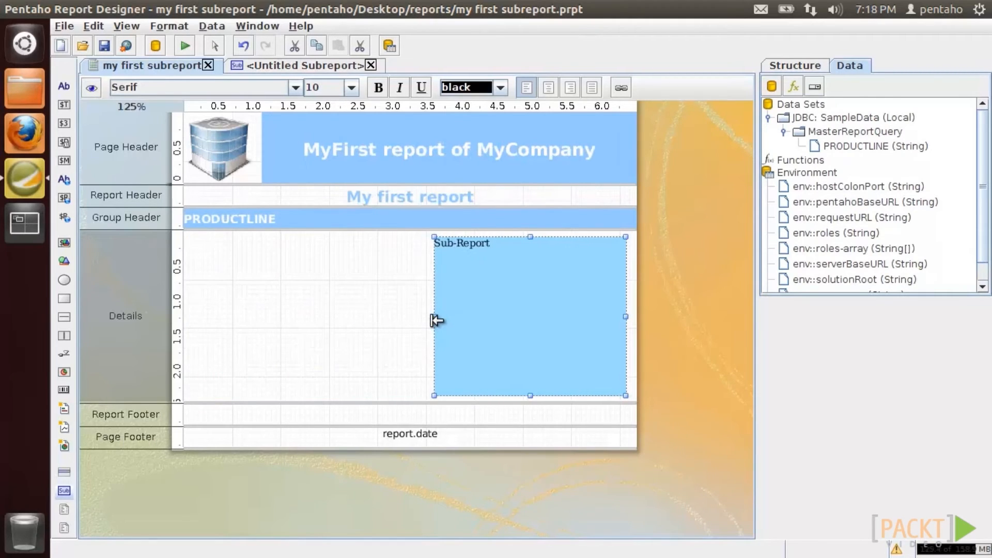
click(92, 88)
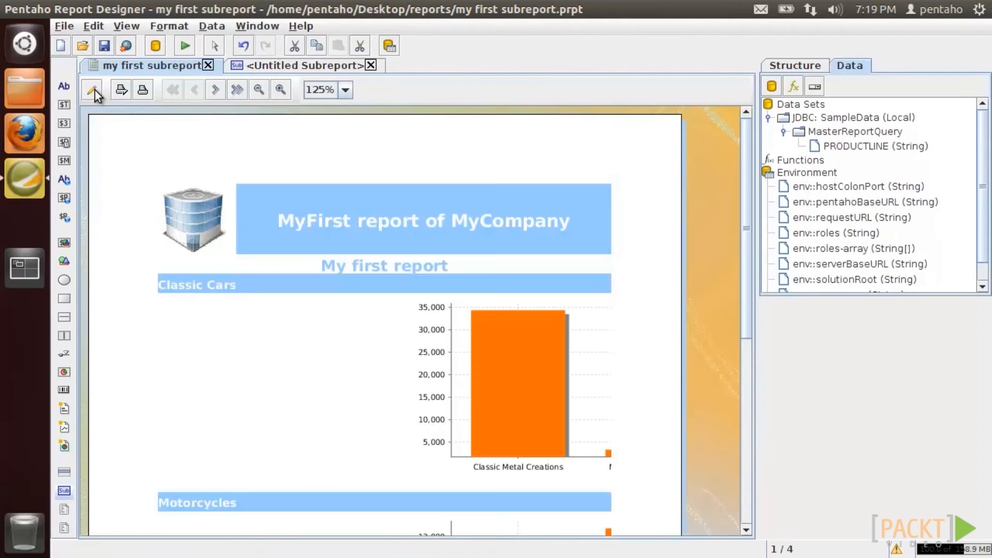
click(287, 67)
drag(545, 248, 350, 244)
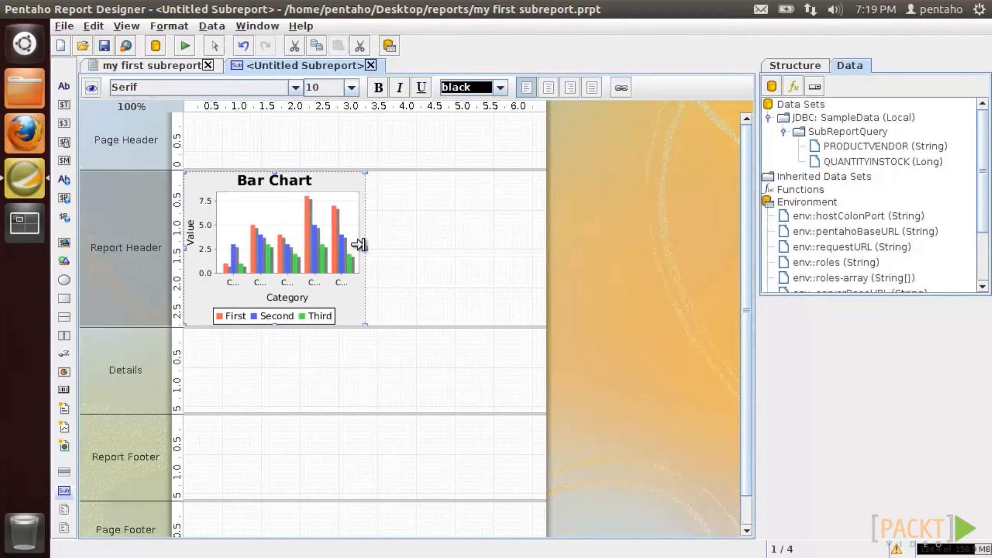
- Change the chart to a pie chart with QUANTITYINSTOCK as its value column
double_click(303, 239)
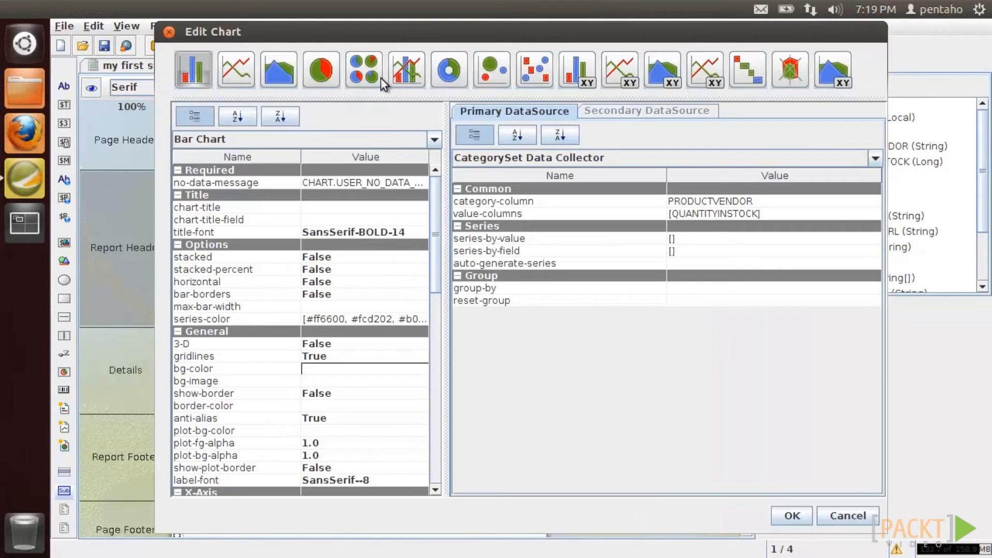
click(325, 73)
click(859, 203)
click(871, 202)
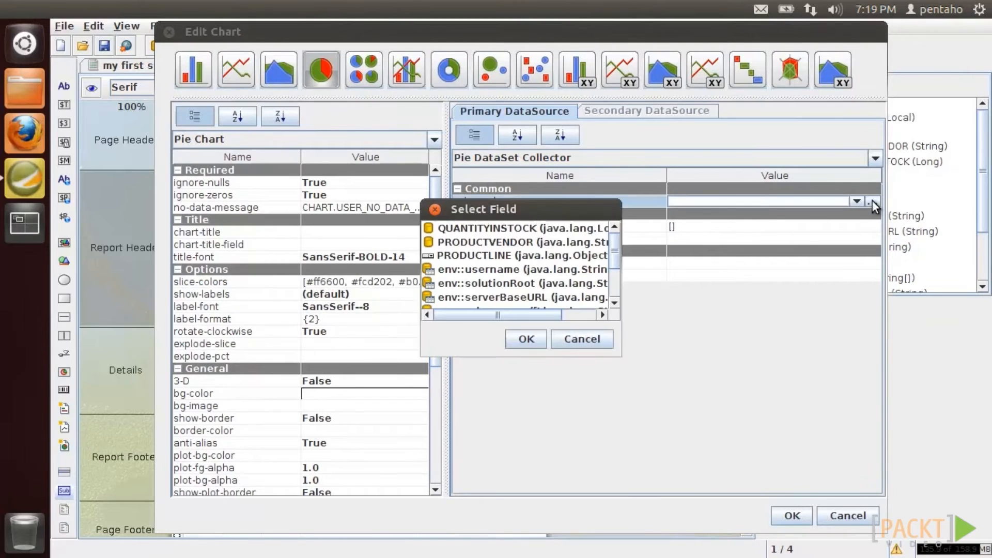
double_click(526, 228)
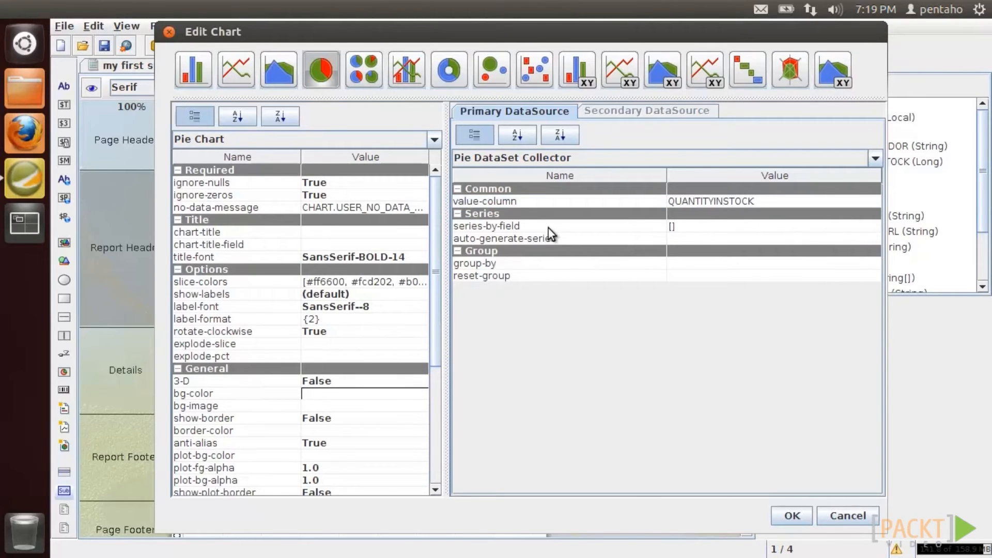
- Set series-by-field to [PRODUCTVENDOR], keep show-legend True, and apply the pie settings
click(875, 228)
click(878, 225)
drag(331, 34, 517, 130)
click(550, 153)
click(559, 179)
click(523, 206)
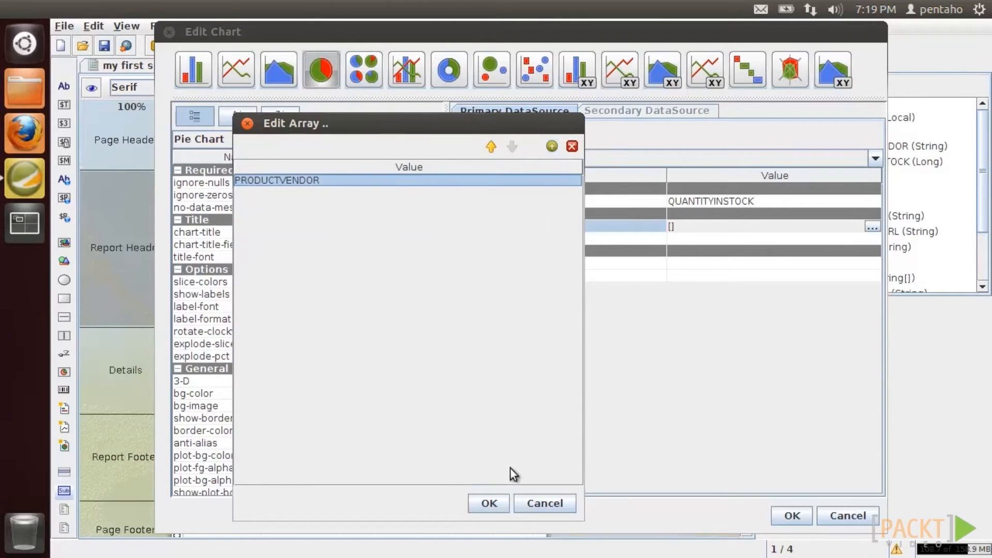
click(490, 502)
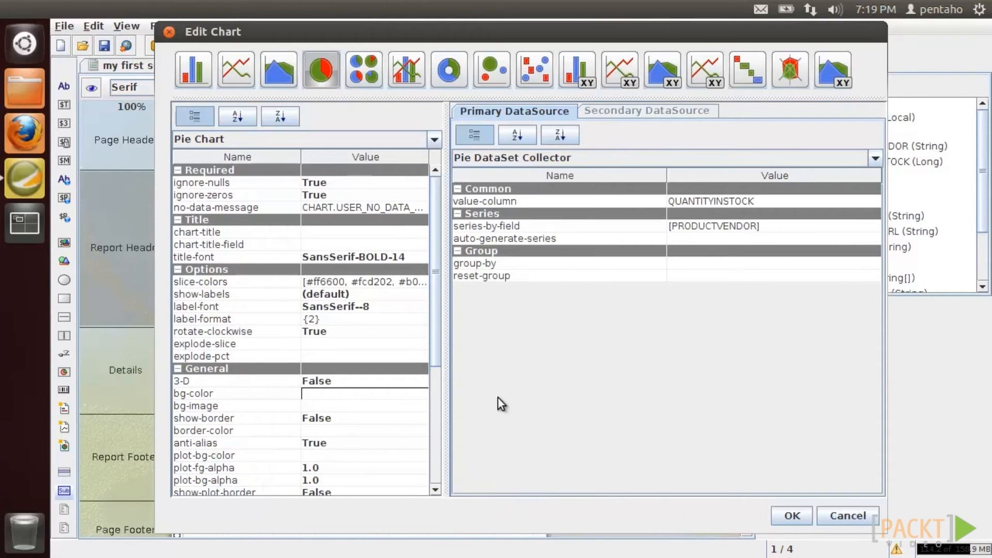
drag(436, 283, 409, 405)
click(400, 377)
click(394, 390)
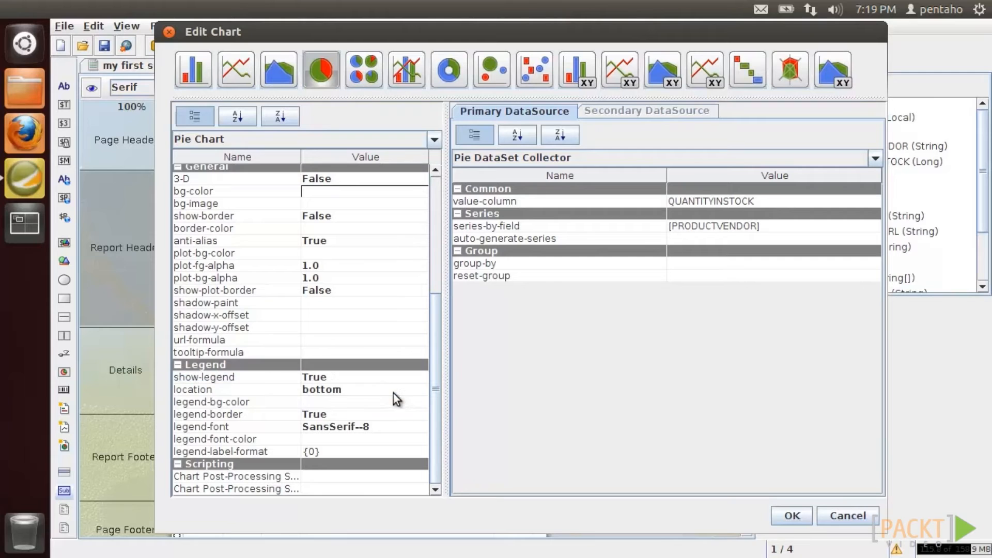
click(783, 512)
- Preview the main report with the pie chart
click(103, 68)
click(96, 89)
click(96, 87)
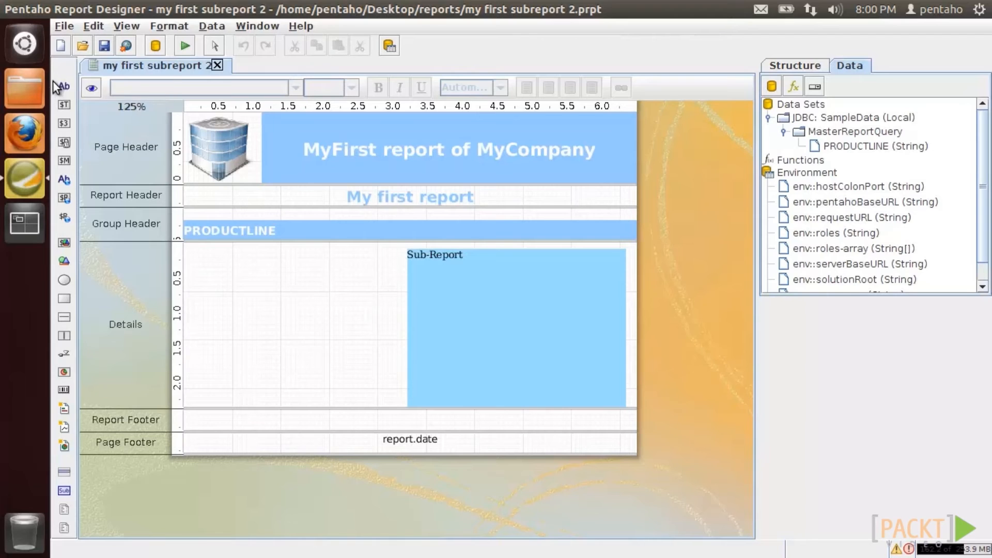
- Preview the report, then add an inline sub-report spanning the left half of Details
click(86, 89)
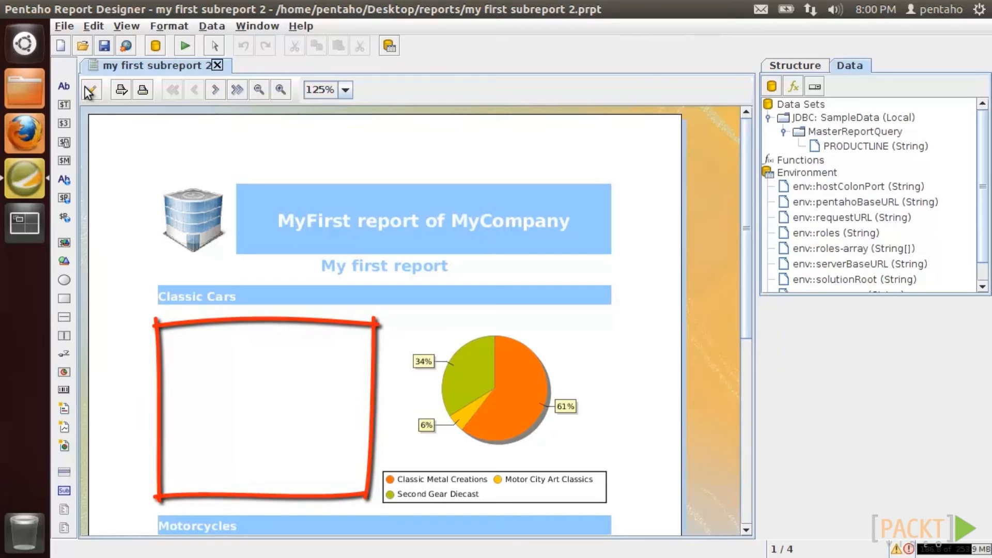
click(89, 91)
drag(64, 490, 187, 249)
click(353, 350)
drag(296, 283, 401, 406)
- Open the new sub-report for editing and start adding a JDBC data source
right_click(290, 323)
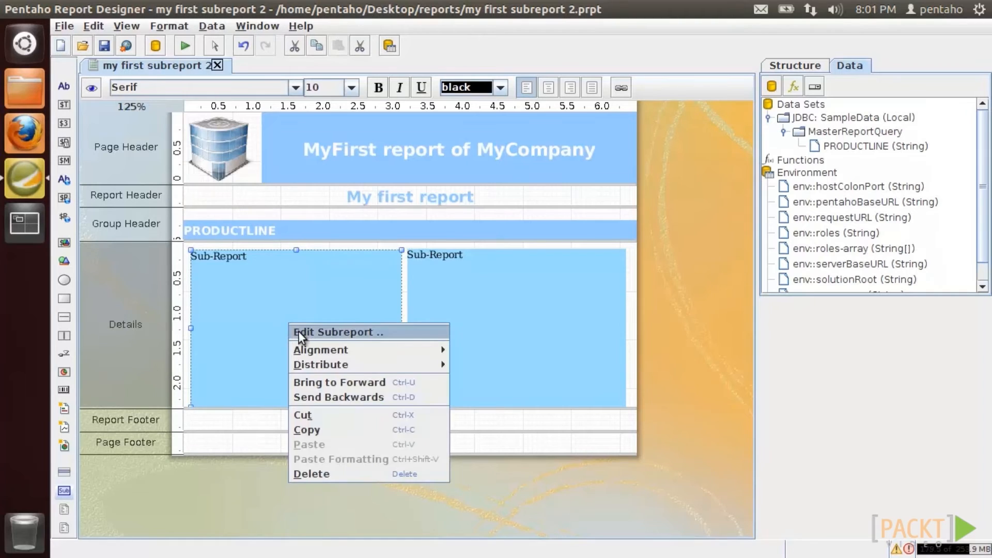
click(299, 333)
right_click(801, 107)
click(826, 137)
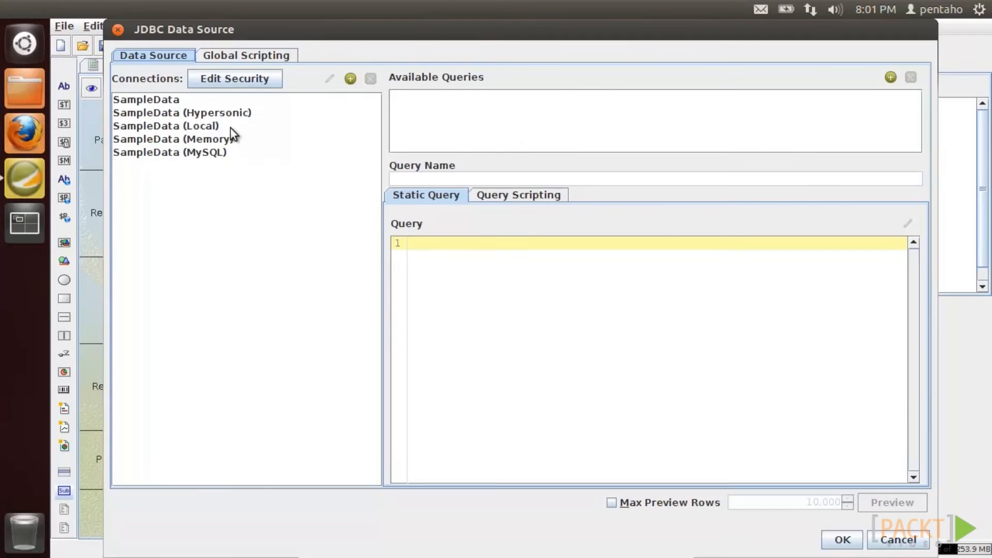
- Add a new query named SubReportDetailedQuery on the SampleData (Local) connection
click(261, 127)
click(891, 77)
click(428, 106)
drag(435, 182, 370, 180)
text(SubReportDetailedQuery)
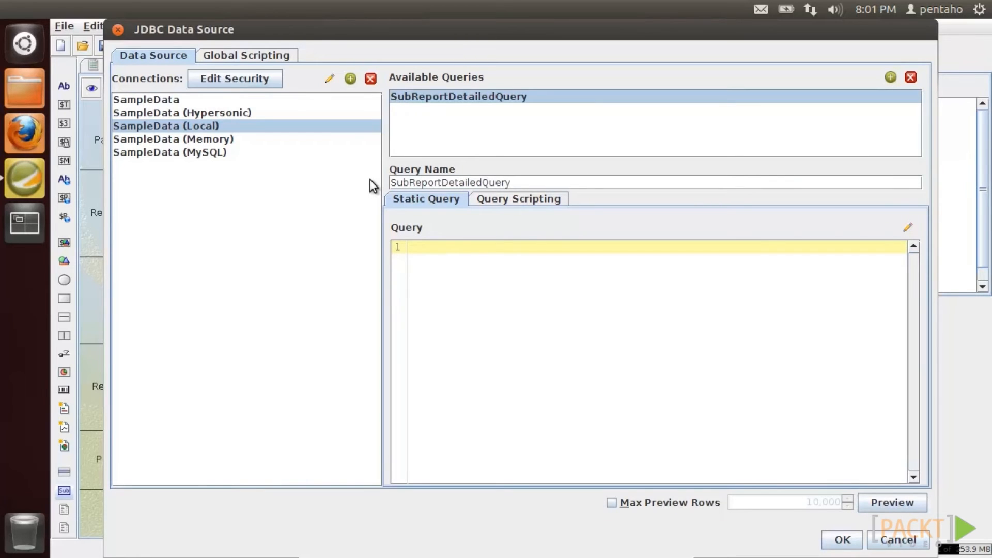
- In the visual query designer, add PRODUCTS with only PRODUCTVENDOR selected and grouped by it
click(908, 227)
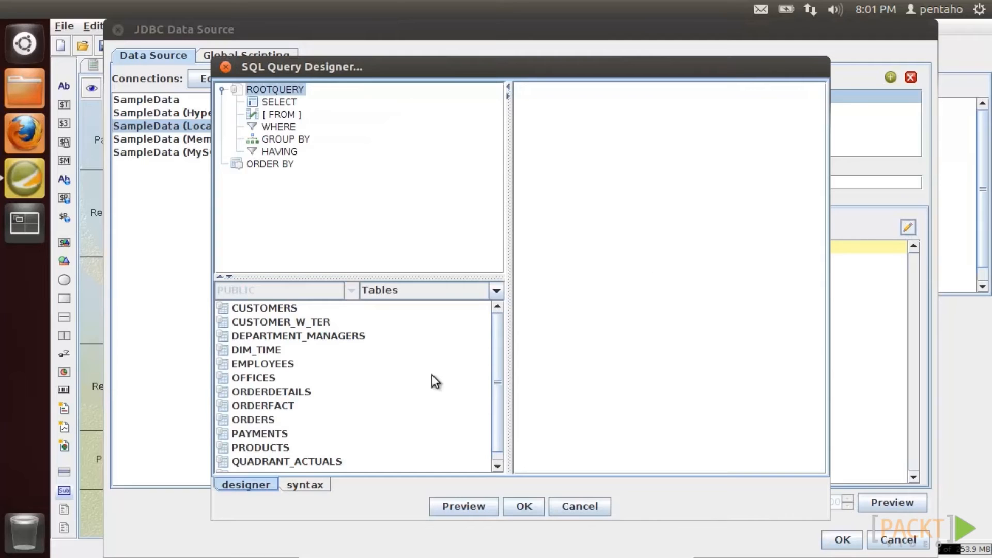
drag(270, 447, 559, 100)
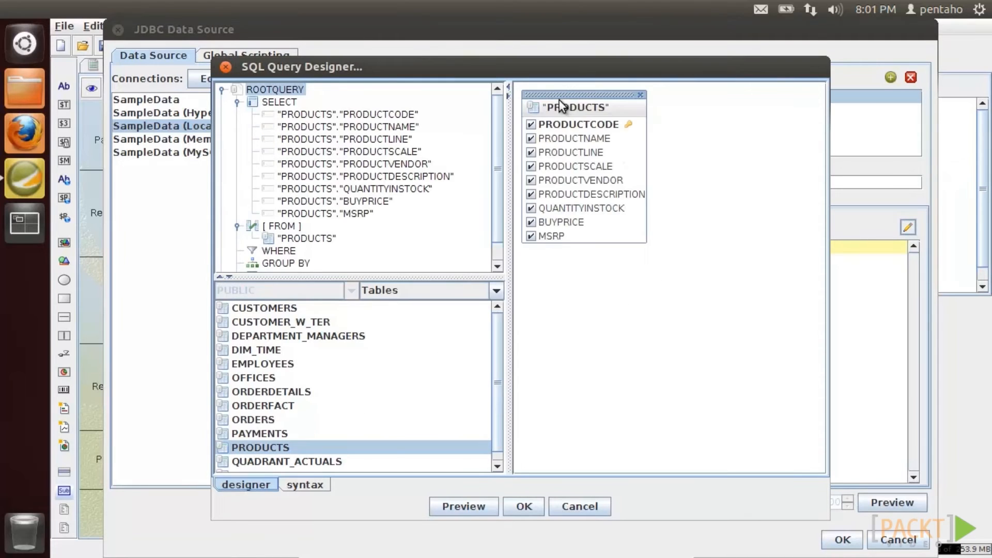
right_click(559, 107)
click(568, 173)
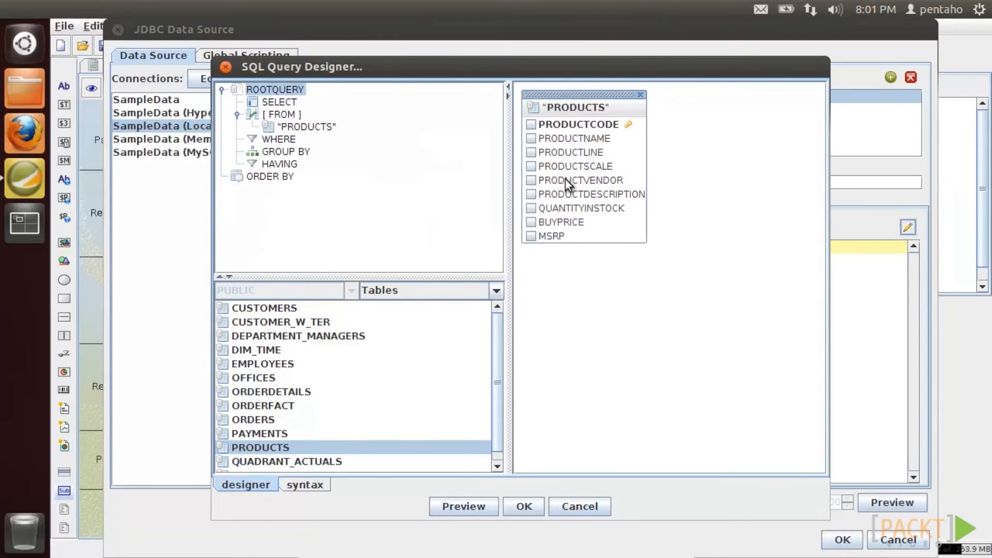
click(534, 178)
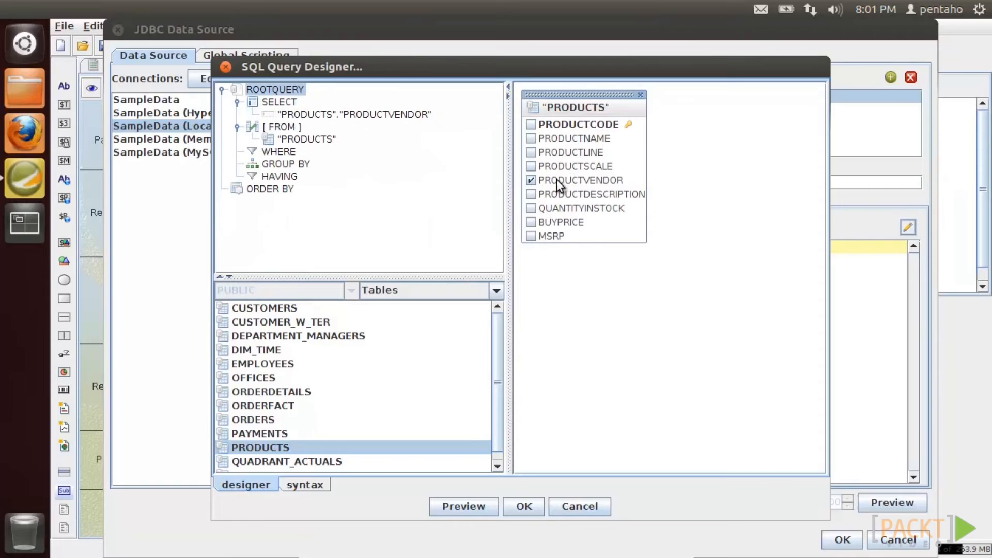
right_click(556, 179)
drag(328, 117, 297, 164)
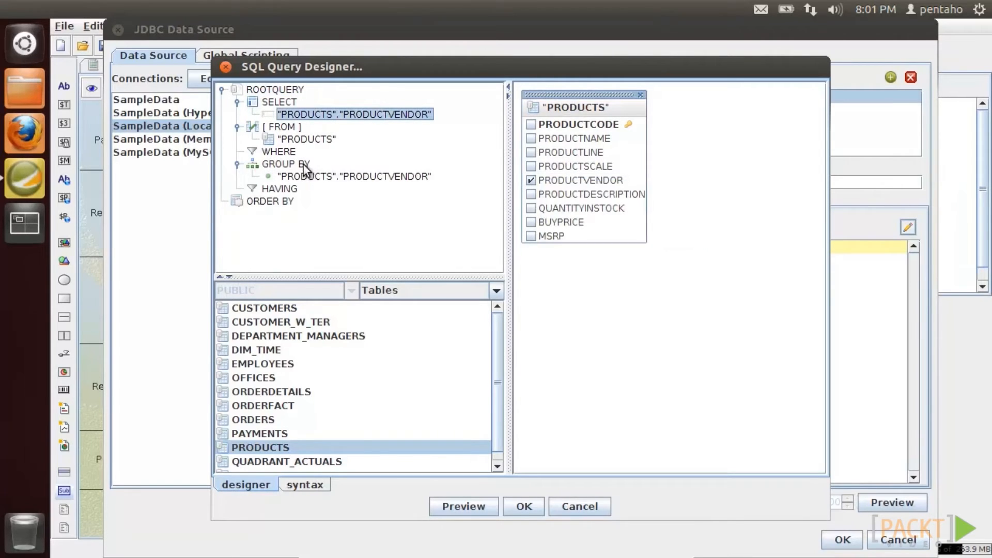
- Add two sum expressions on QUANTITYINSTOCK
right_click(575, 207)
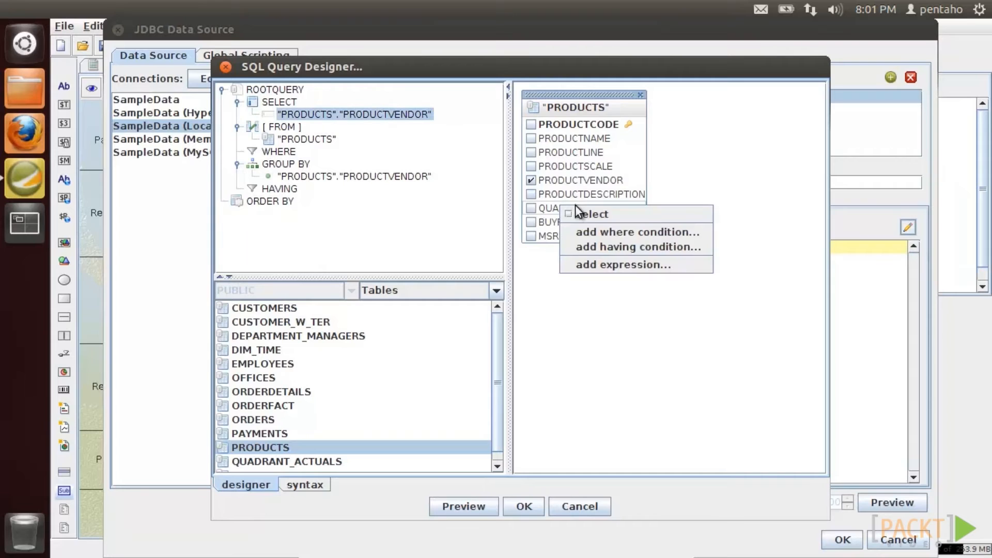
click(596, 268)
click(606, 287)
click(449, 343)
click(499, 315)
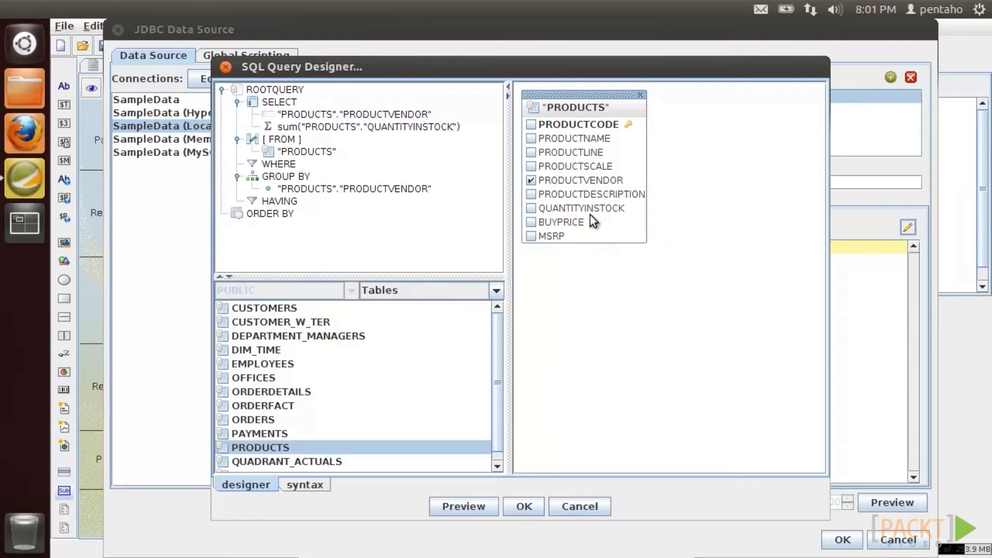
right_click(590, 206)
click(603, 260)
click(589, 290)
click(449, 343)
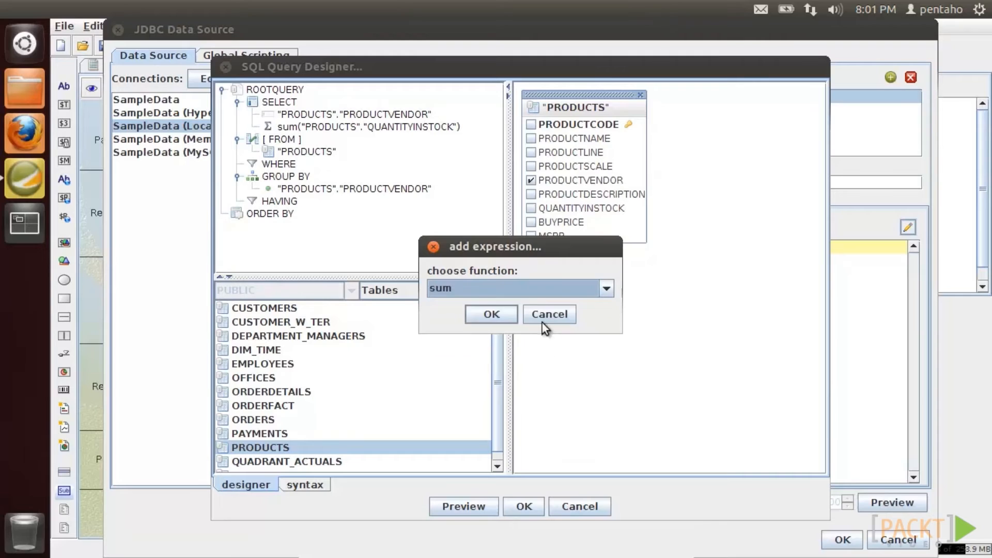
click(492, 314)
- Alias the first sum QUANTITYINSTOCK and change the second to sum BUYPRICE, aliased BUYPRICE
right_click(337, 129)
click(356, 169)
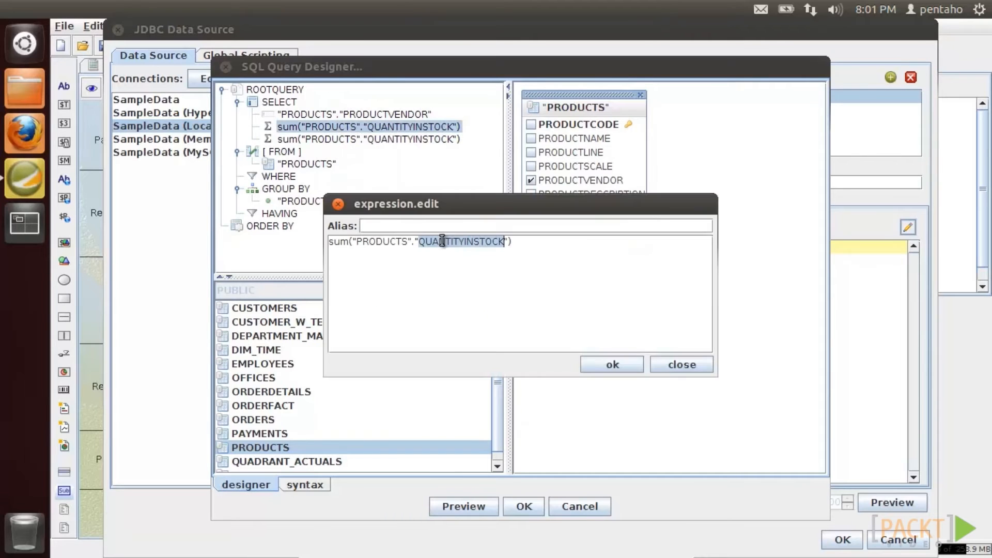
click(421, 221)
text(QUANTITYINSTOCK)
click(612, 364)
right_click(402, 144)
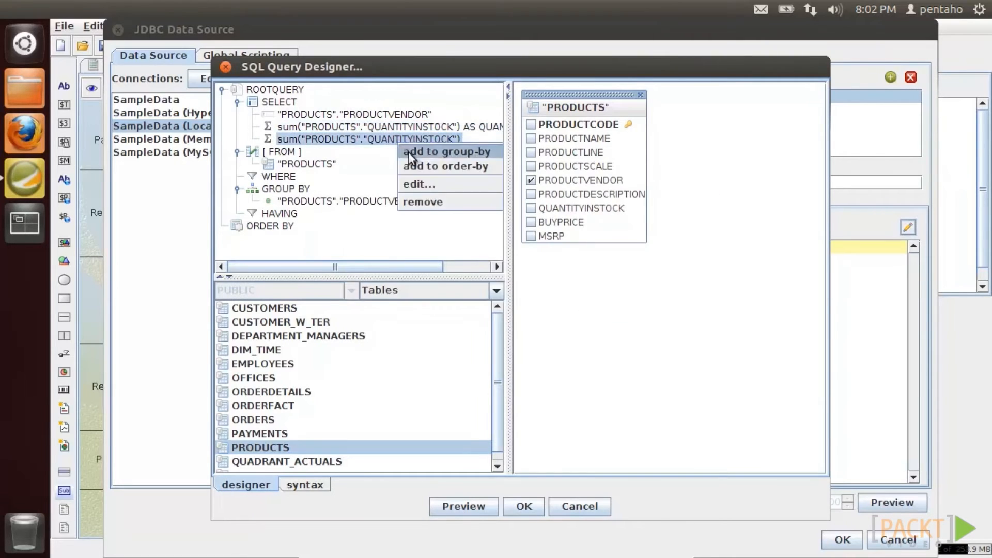
click(419, 183)
drag(419, 241, 500, 243)
text(BUYPRICE)
click(468, 226)
text(BUYPRICE)
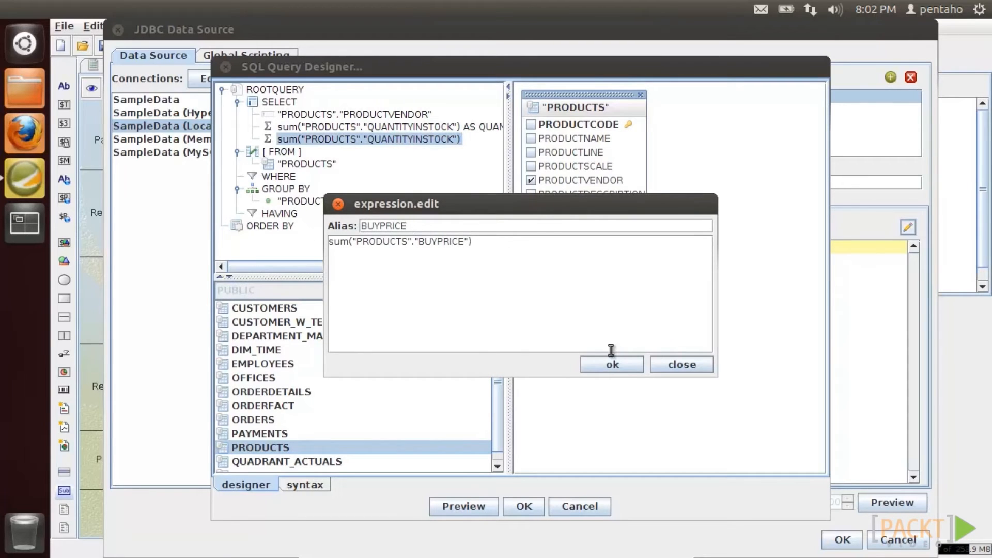
click(609, 364)
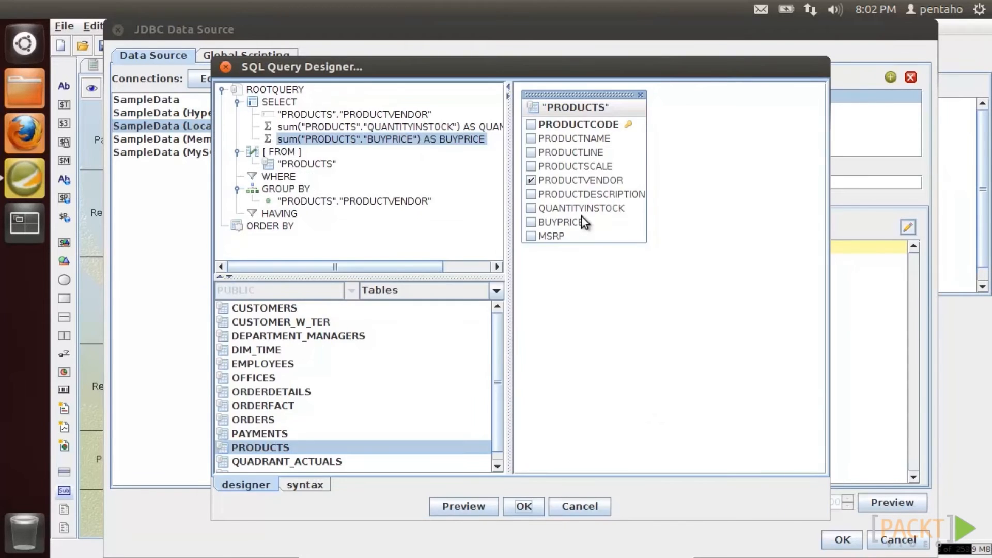
- Add a filter PRODUCTLINE = ${PRODUCTLINE} to the query
right_click(578, 153)
click(588, 178)
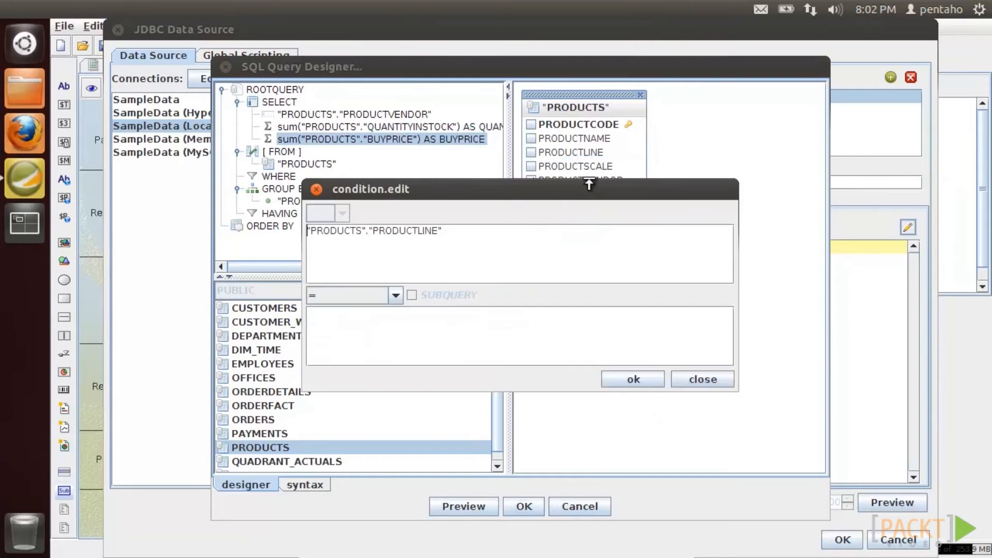
click(409, 323)
text(${PRODUCTLINE)
click(630, 383)
- Preview the query results, accept the query and save the data source
click(489, 502)
click(795, 506)
click(519, 507)
click(833, 538)
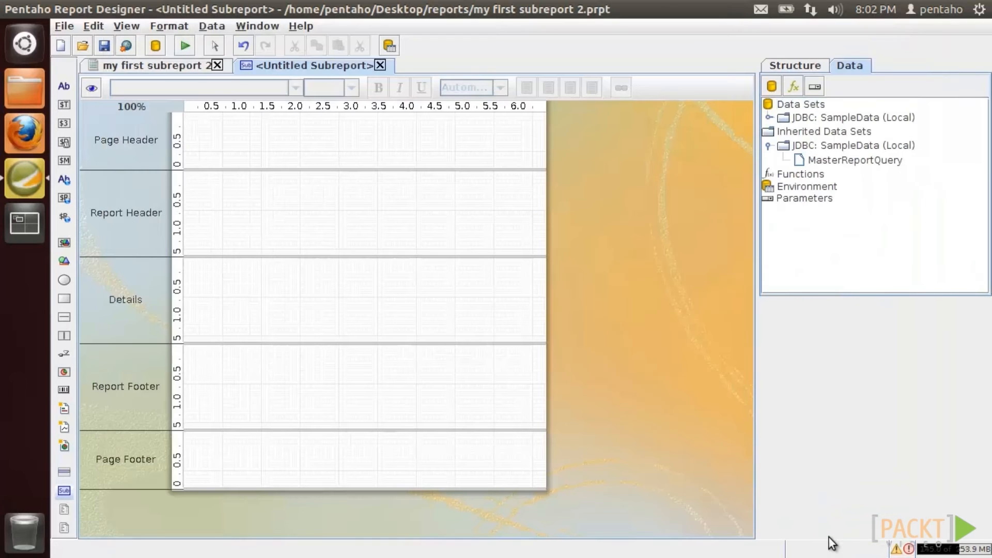
- Map the outer PRODUCTLINE parameter to an inner PRODUCTLINE subreport parameter
right_click(805, 201)
click(809, 208)
click(324, 146)
scroll(330, 225, down, 3)
click(207, 237)
click(470, 144)
text(PRODUCTLINE)
click(785, 471)
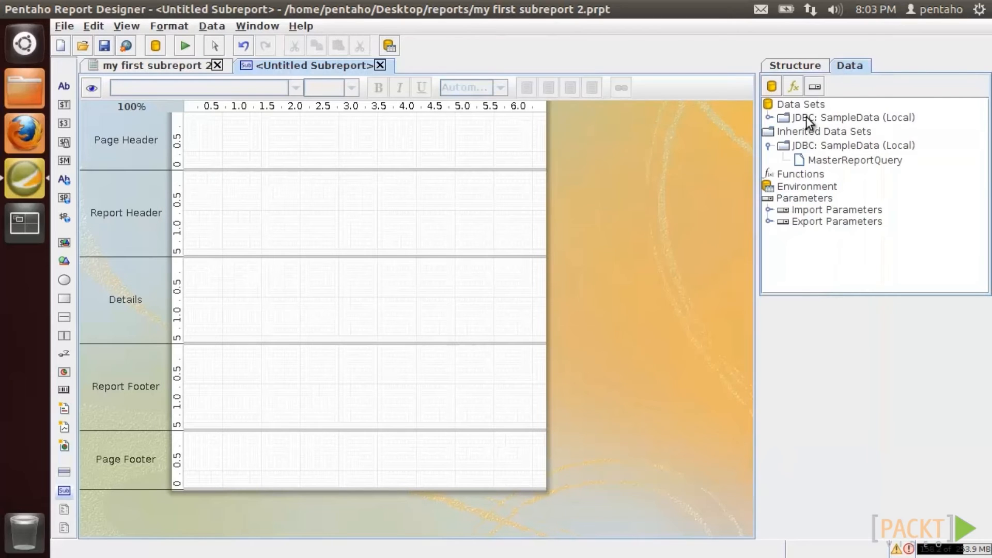
- Make SubReportDetailedQuery the subreport's query
click(769, 117)
right_click(818, 132)
click(828, 138)
- Place PRODUCTVENDOR, QUANTITYINSTOCK and BUYPRICE fields side by side in the Details band
drag(841, 147, 273, 264)
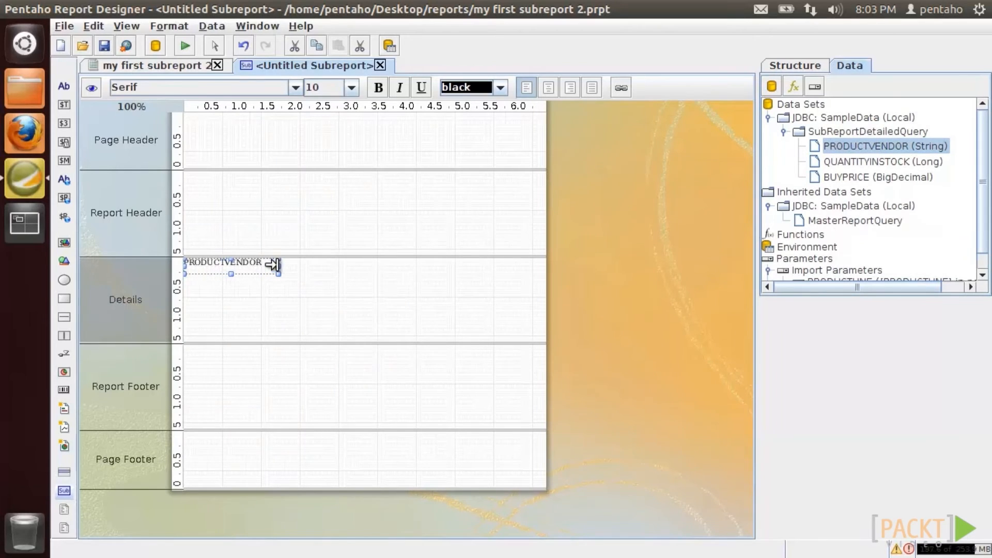
drag(846, 162, 330, 264)
drag(878, 176, 343, 265)
mouse_move(366, 264)
mouse_down()
mouse_move(355, 264)
mouse_move(378, 266)
mouse_up()
click(410, 265)
click(405, 265)
- Set all three Details fields to SansSerif via paste formatting and shrink the Details band
click(247, 265)
click(295, 89)
drag(297, 159, 297, 157)
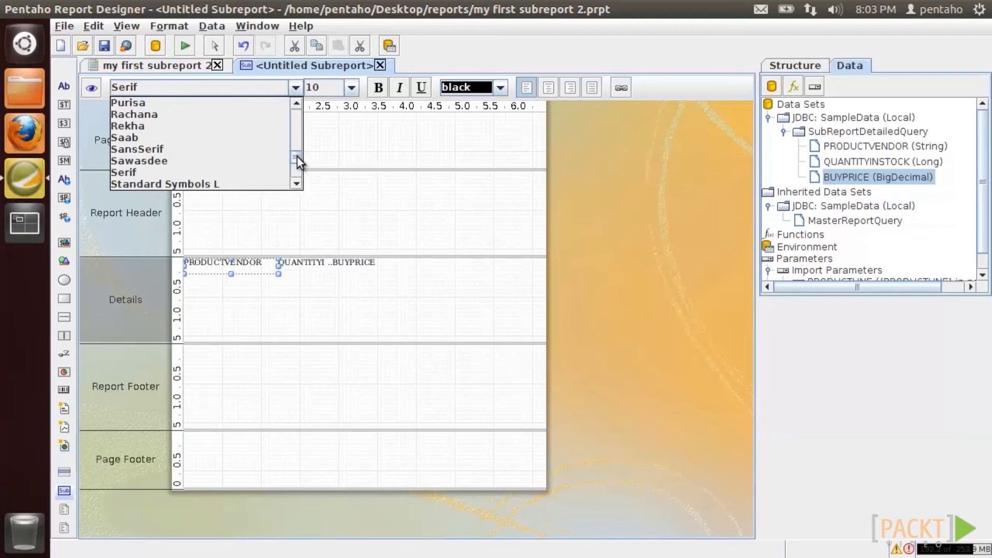
click(171, 151)
right_click(237, 266)
click(259, 355)
click(304, 266)
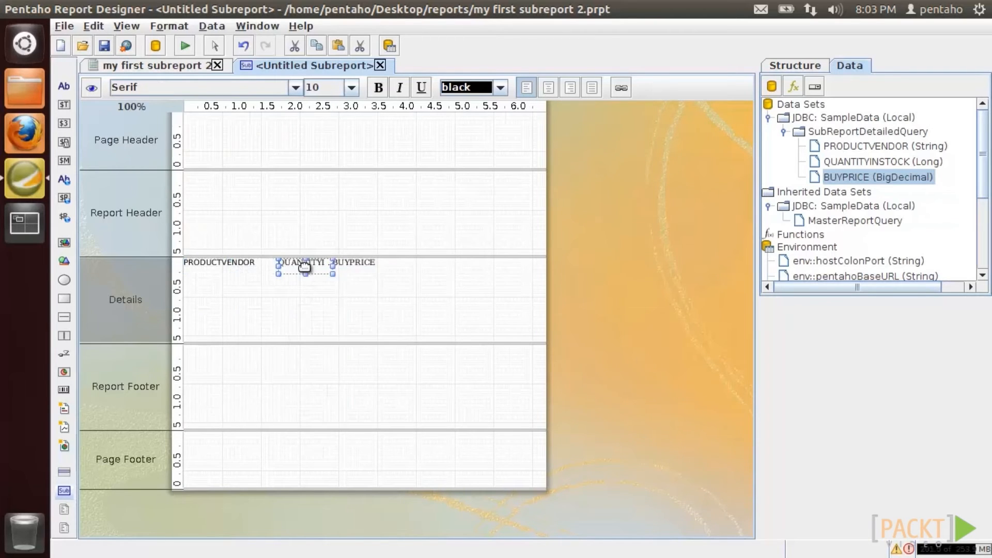
right_click(303, 266)
click(321, 381)
right_click(350, 270)
click(365, 384)
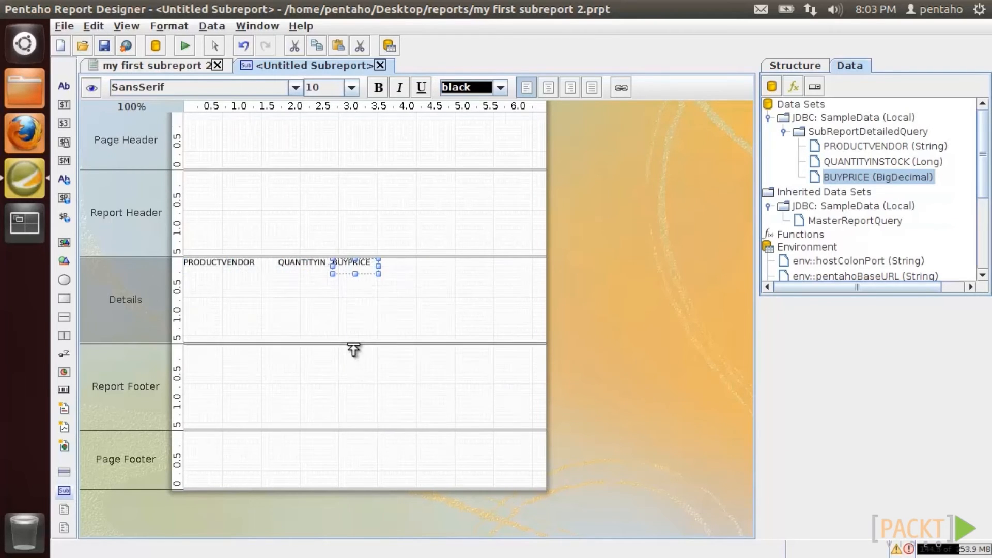
drag(353, 344, 354, 273)
- Add a SansSerif 'Vendor' label at the top of the Report Header
drag(64, 86, 202, 177)
drag(205, 257, 166, 176)
double_click(204, 178)
text(Vendor)
click(228, 196)
click(226, 179)
click(295, 88)
click(264, 159)
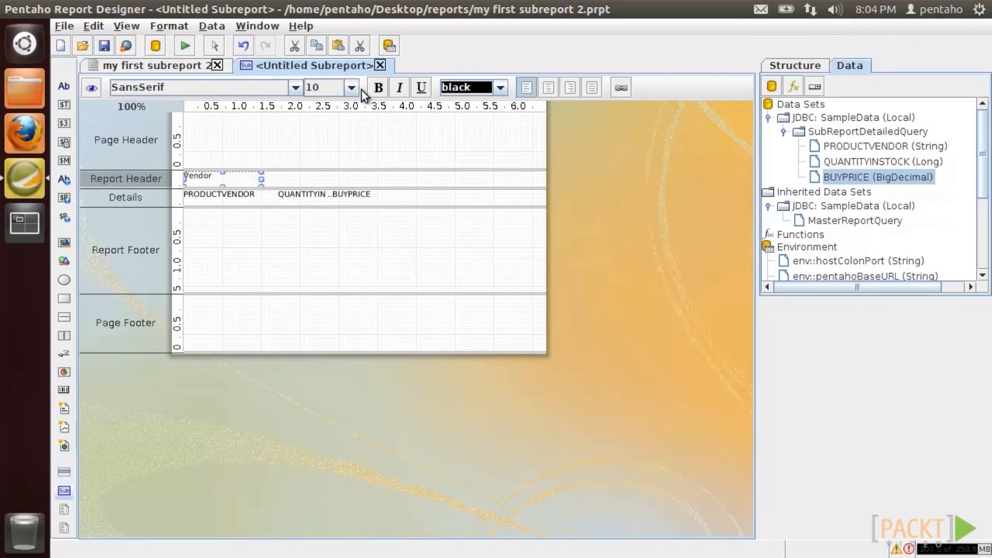
- Make the Vendor label bold, colour #666699, centred, size 12
click(378, 87)
click(500, 87)
click(468, 126)
click(500, 88)
drag(501, 111, 499, 172)
click(468, 126)
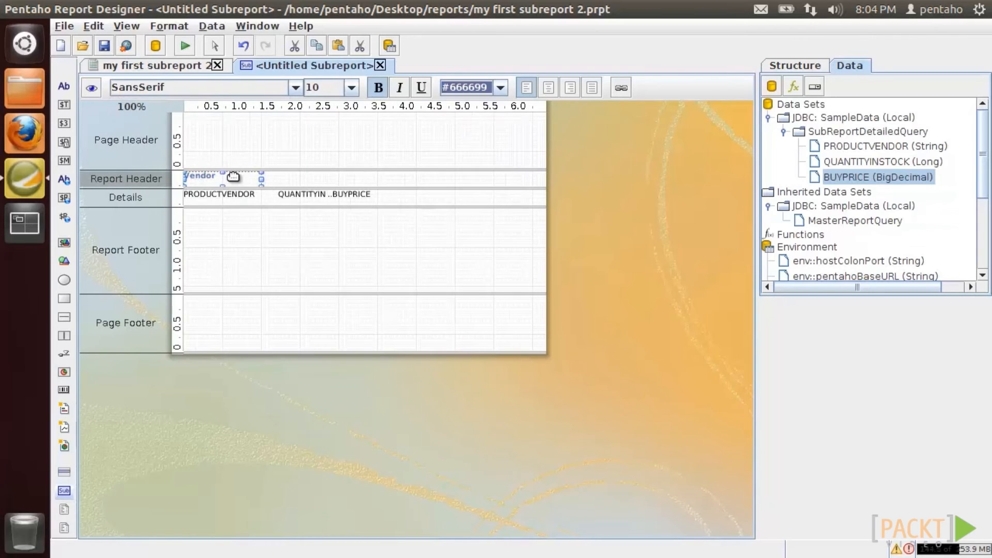
click(547, 88)
click(351, 88)
click(334, 129)
- Add a 'Quantity' heading above QUANTITYINSTOCK with the Vendor label's formatting
drag(63, 87, 266, 176)
drag(335, 180, 347, 180)
drag(357, 180, 334, 179)
double_click(308, 179)
text(Quantity)
click(250, 179)
right_click(238, 180)
click(274, 270)
right_click(303, 174)
click(325, 292)
- Add a matching 'Price' heading above BUYPRICE and preview the report
drag(63, 86, 352, 176)
drag(423, 183, 378, 180)
double_click(346, 179)
text(Price)
click(296, 180)
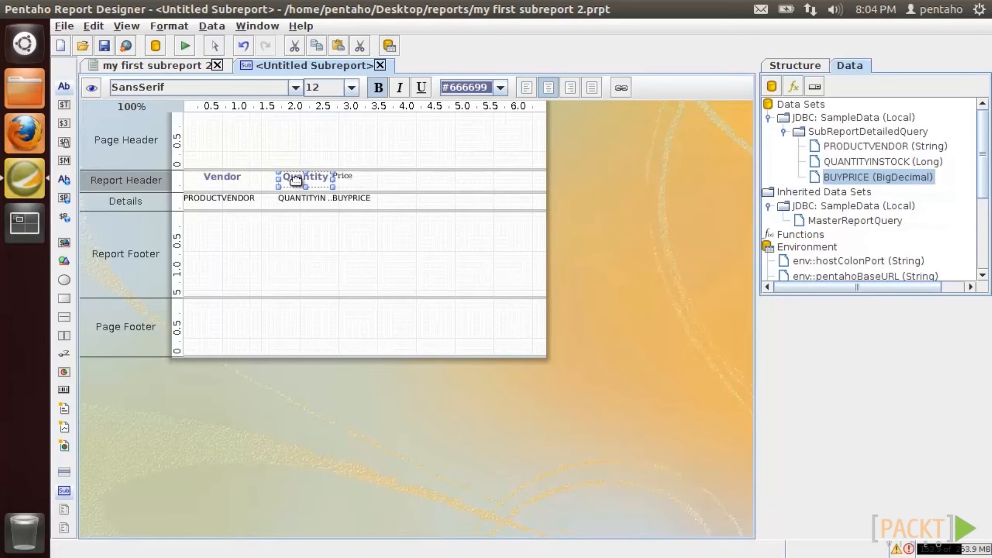
right_click(296, 181)
click(312, 269)
right_click(345, 178)
click(367, 293)
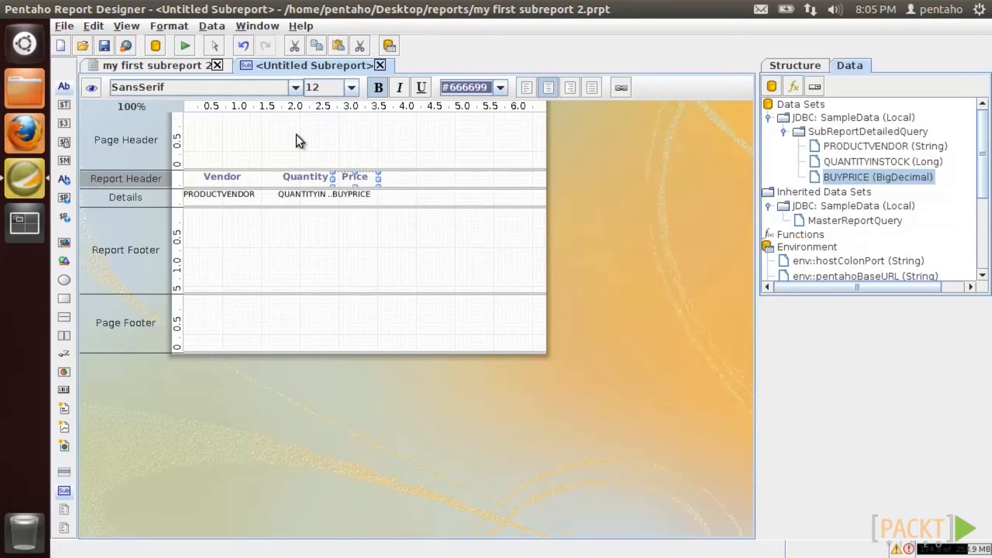
click(93, 88)
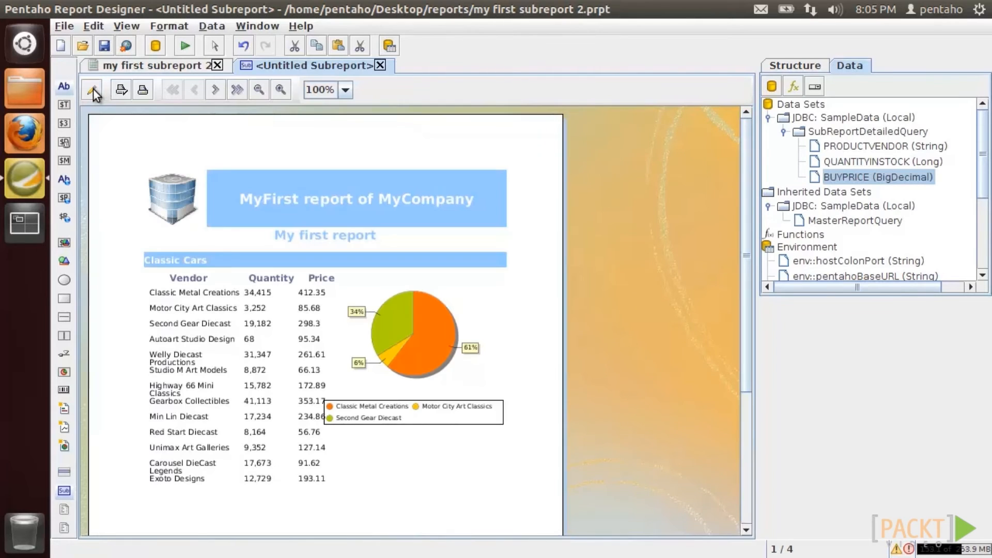
- Step through the report preview to page 4 of 4
click(215, 90)
click(214, 90)
click(214, 89)
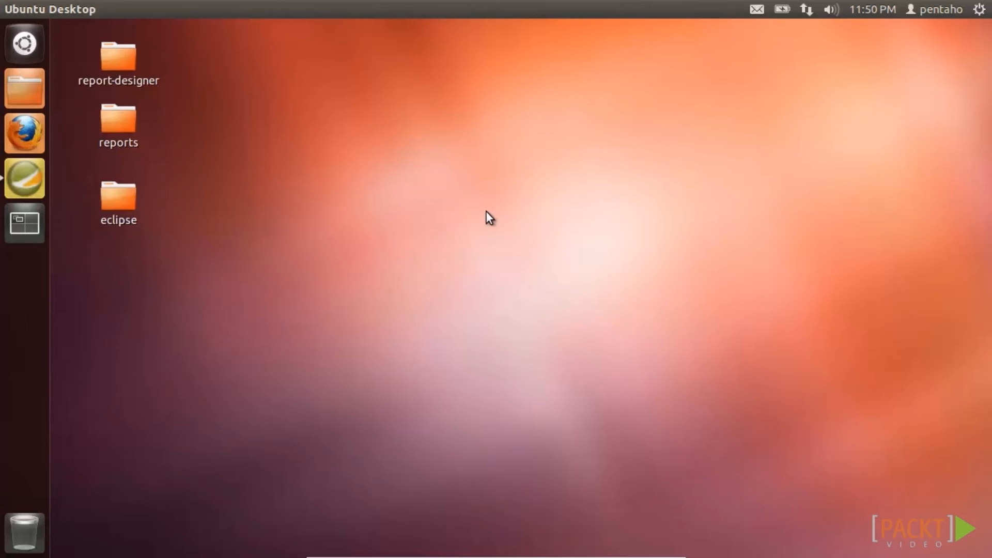
- Restore the Pentaho Report Designer window from the Unity launcher
click(26, 180)
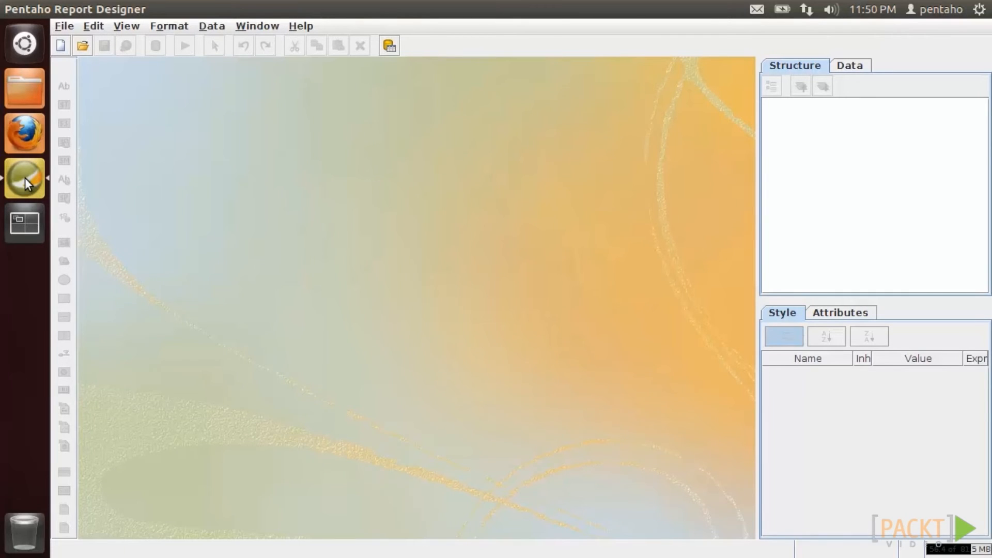
- Enable 'experimental features' in Preferences, apply, and create a new blank report
click(100, 26)
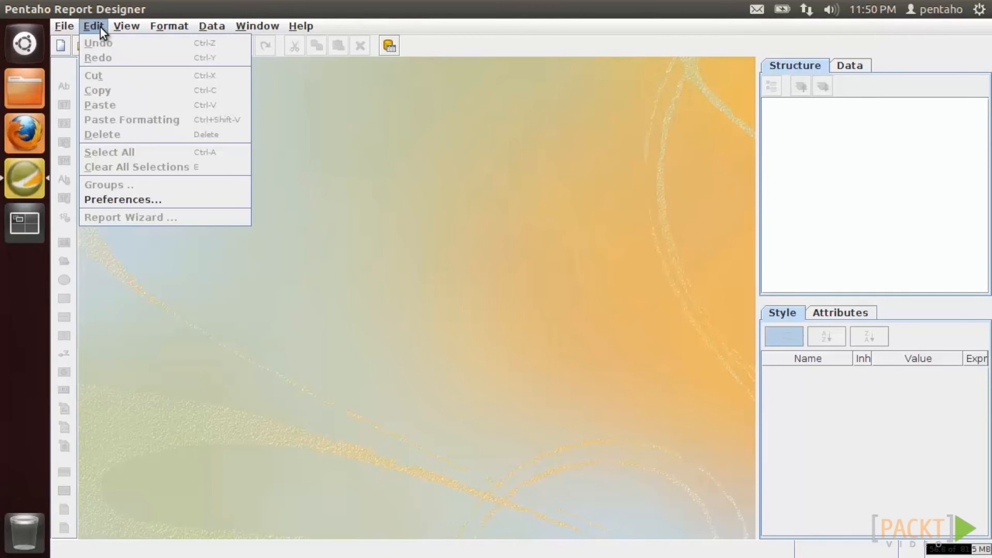
click(100, 200)
click(178, 280)
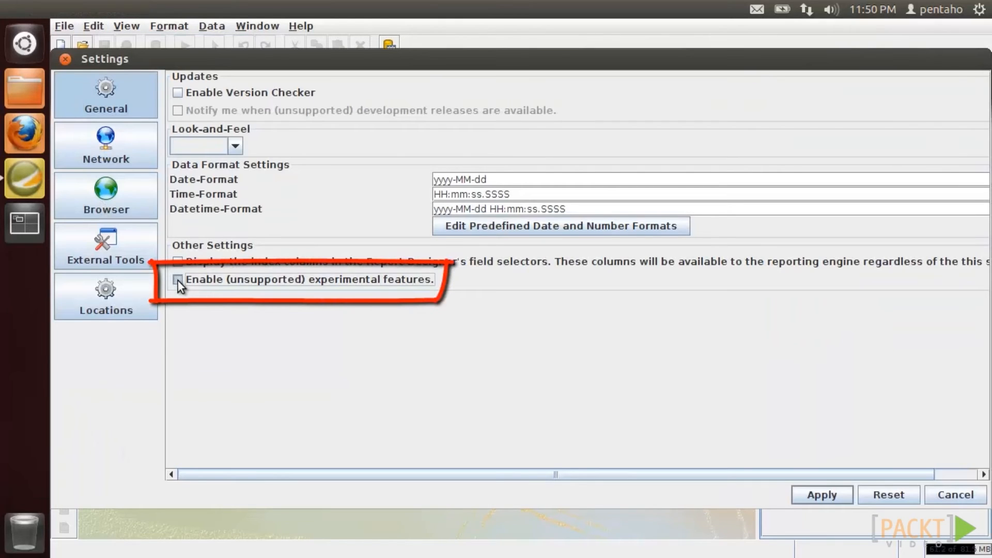
click(820, 497)
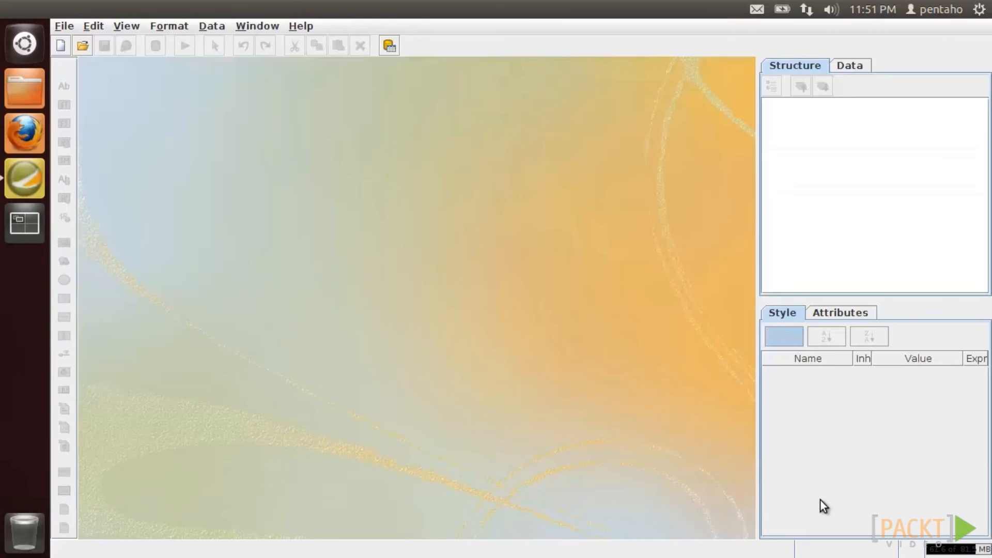
click(59, 50)
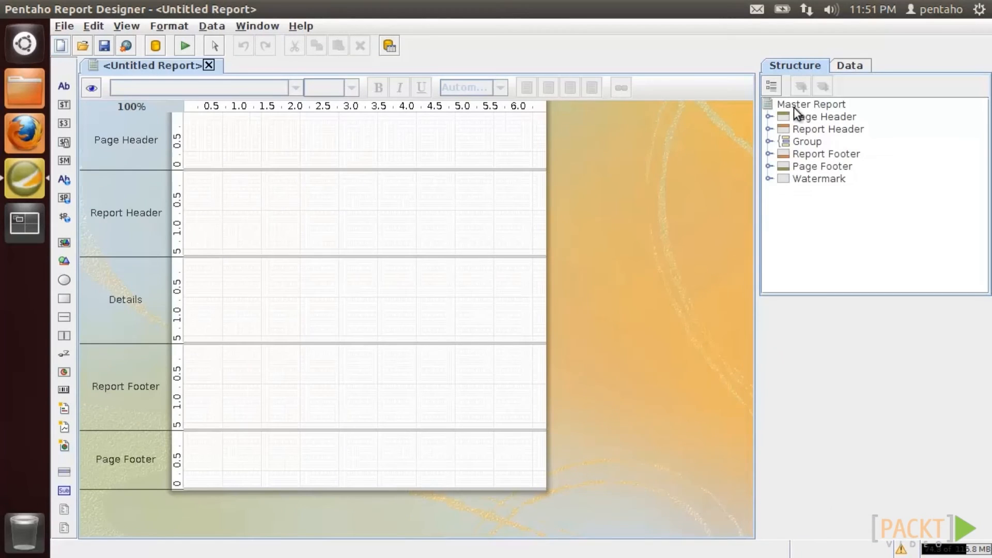
- Add a JDBC data set on SampleData (Local) with a new query named CrosstabQuery
click(850, 65)
click(811, 106)
right_click(811, 107)
click(827, 138)
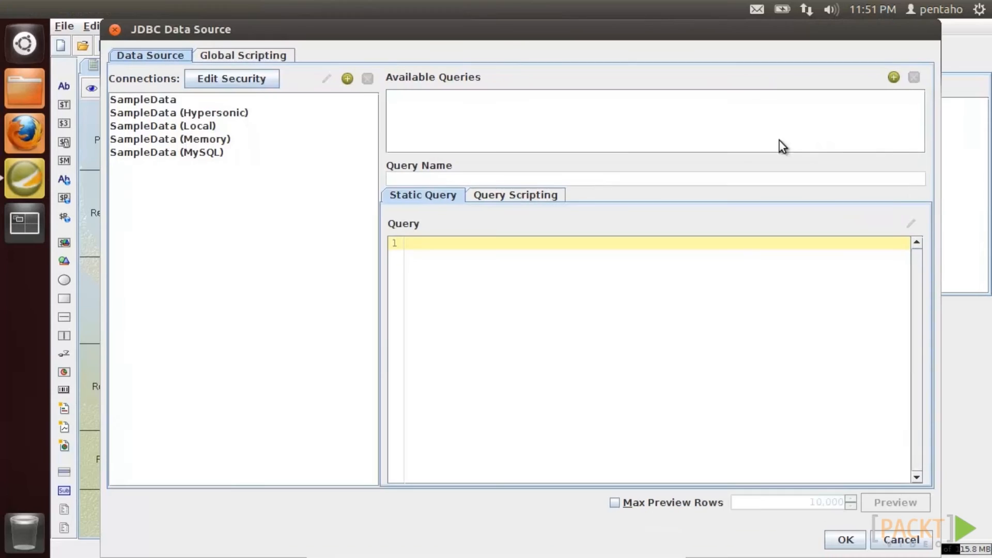
click(201, 127)
click(893, 77)
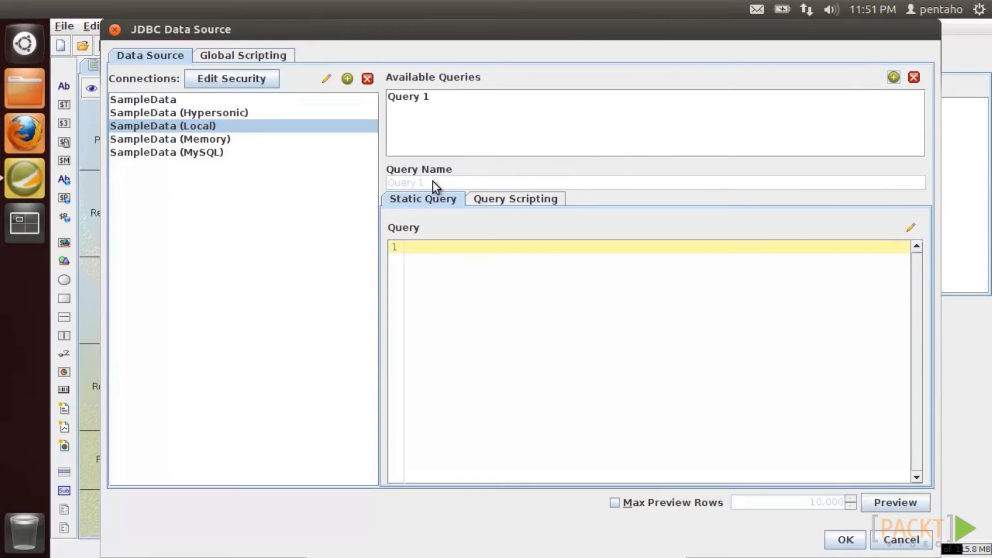
click(430, 123)
click(437, 182)
text(Cr)
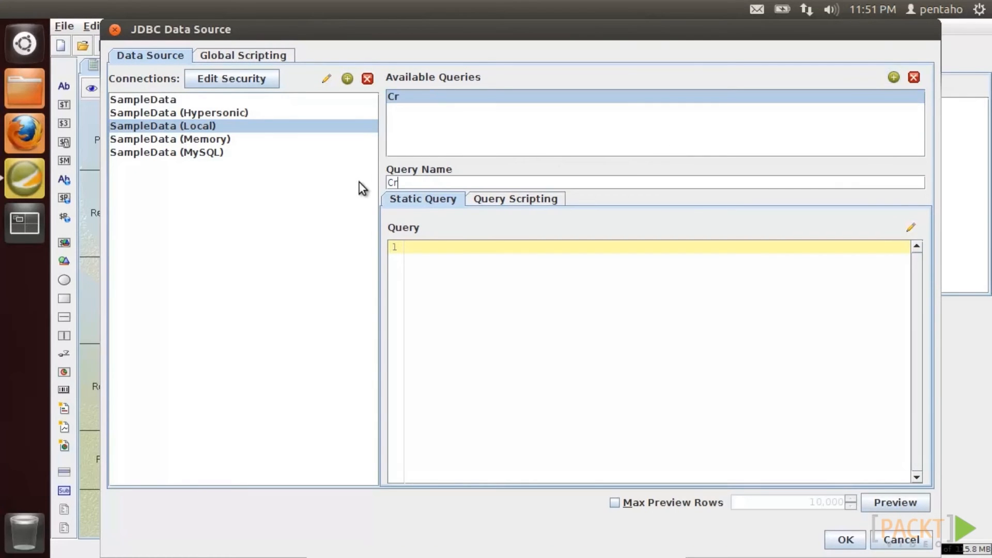
text(osstabQuery)
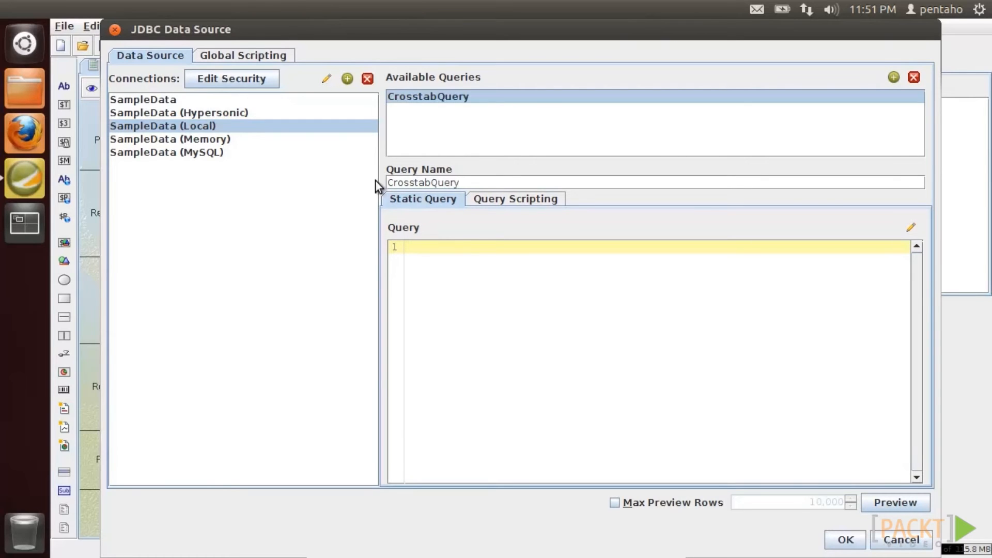
- Paste the crosstab SQL into CrosstabQuery, preview its results and confirm the data source
right_click(433, 268)
click(453, 340)
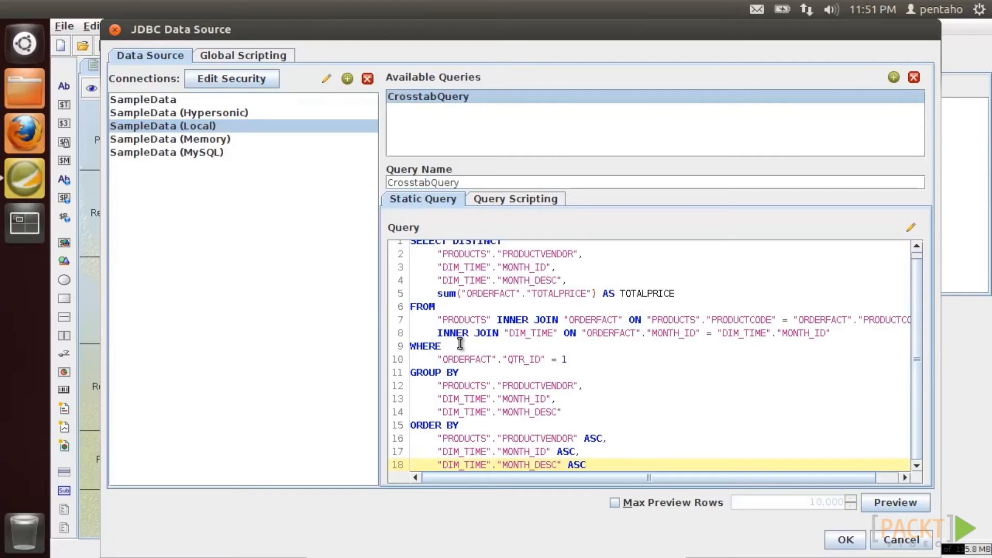
click(874, 502)
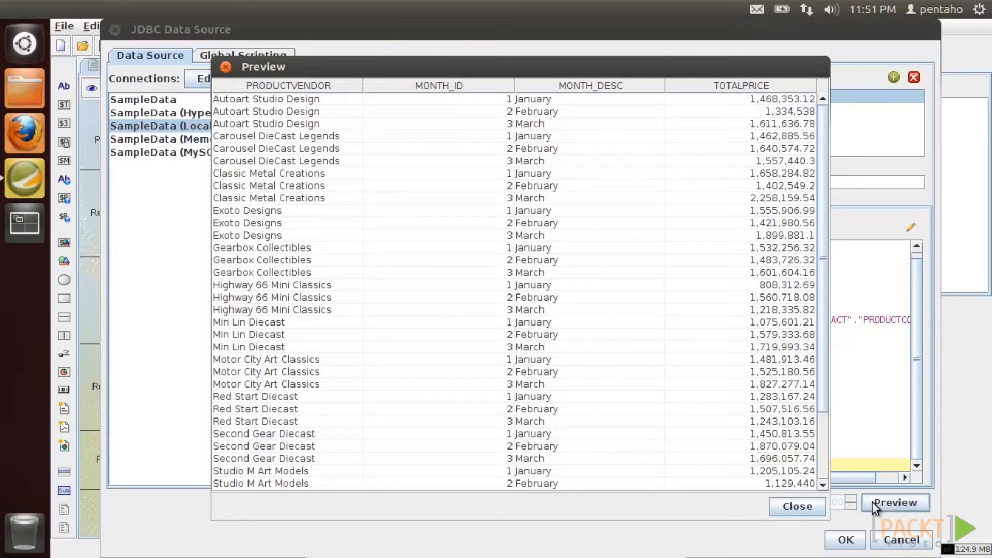
click(801, 504)
click(843, 540)
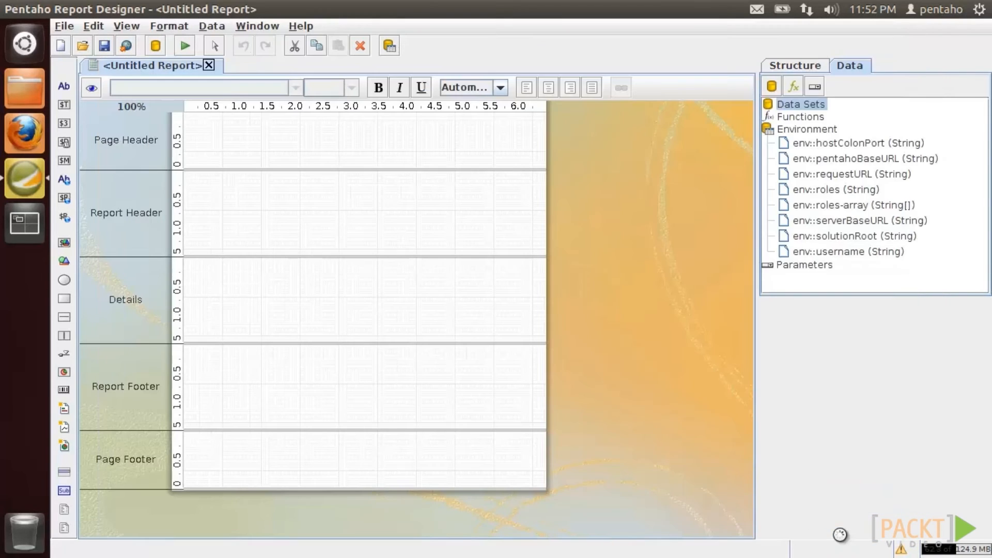
- Add a crosstab group to the Master Report from the structure tree
click(795, 66)
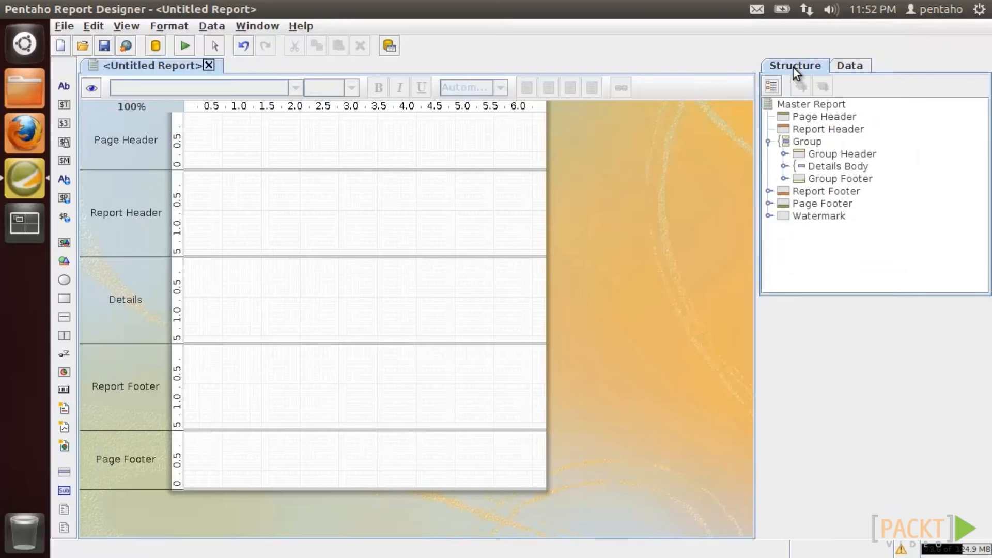
click(807, 105)
right_click(807, 105)
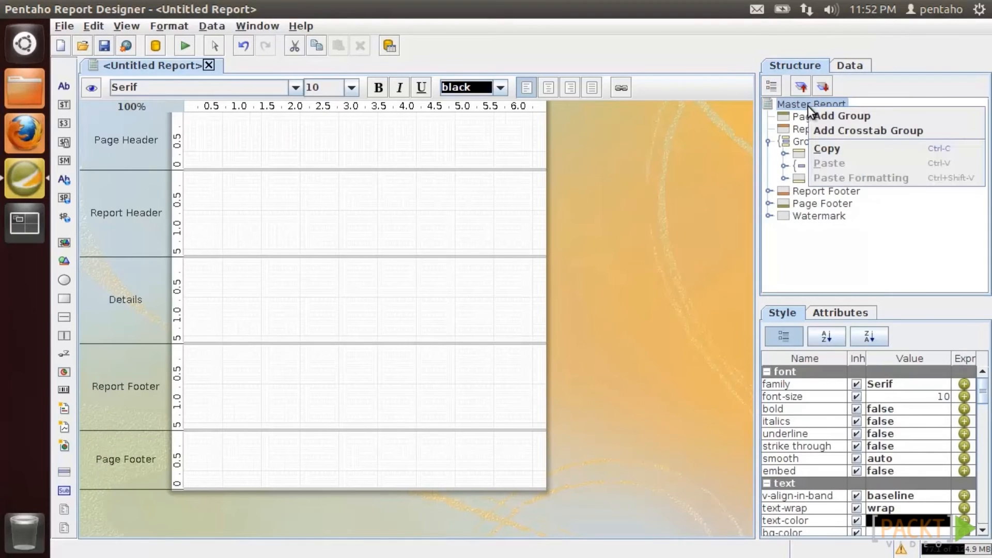
click(820, 130)
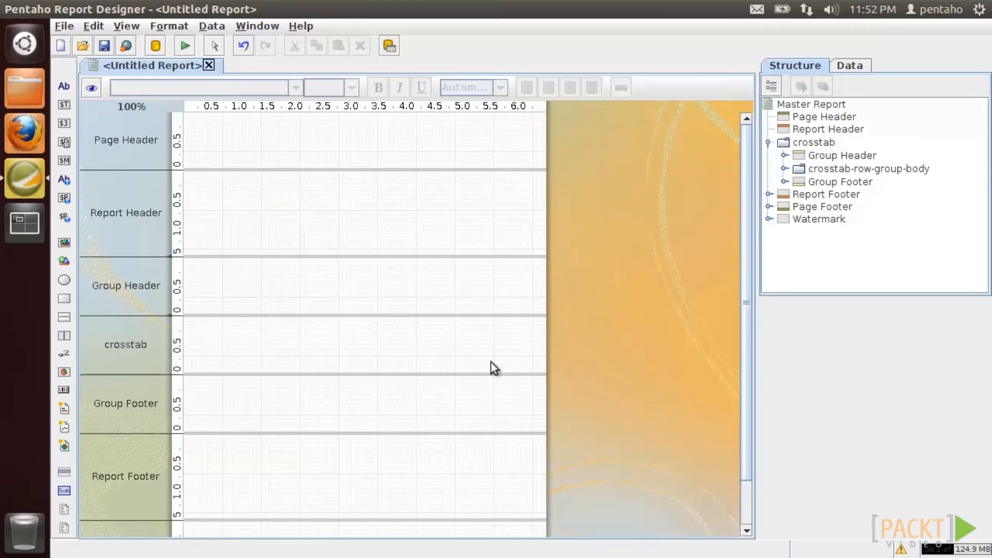
- Expand the crosstab row and column group bodies, show the row-group-body attributes, and widen the panels
click(784, 169)
click(799, 183)
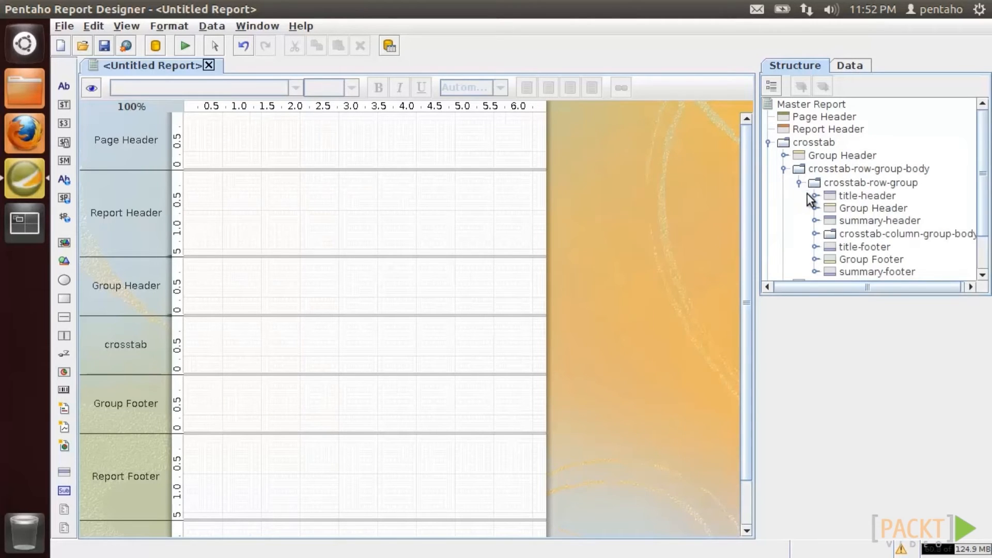
click(816, 233)
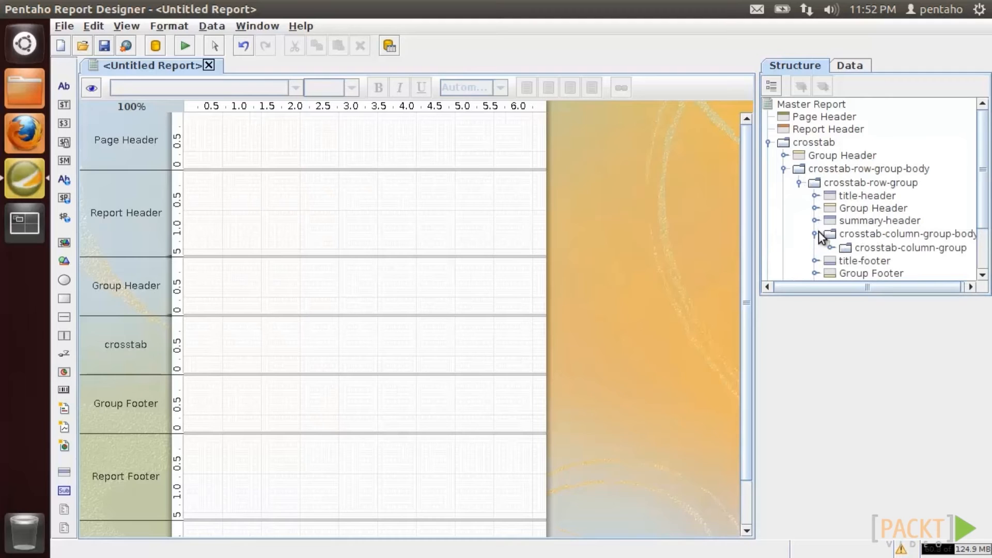
click(818, 168)
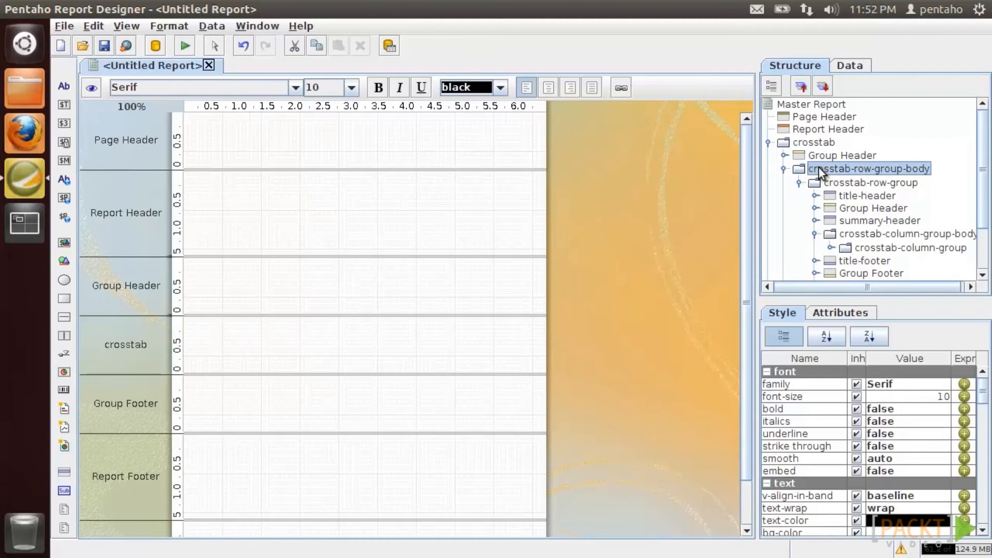
click(835, 313)
drag(749, 289, 643, 289)
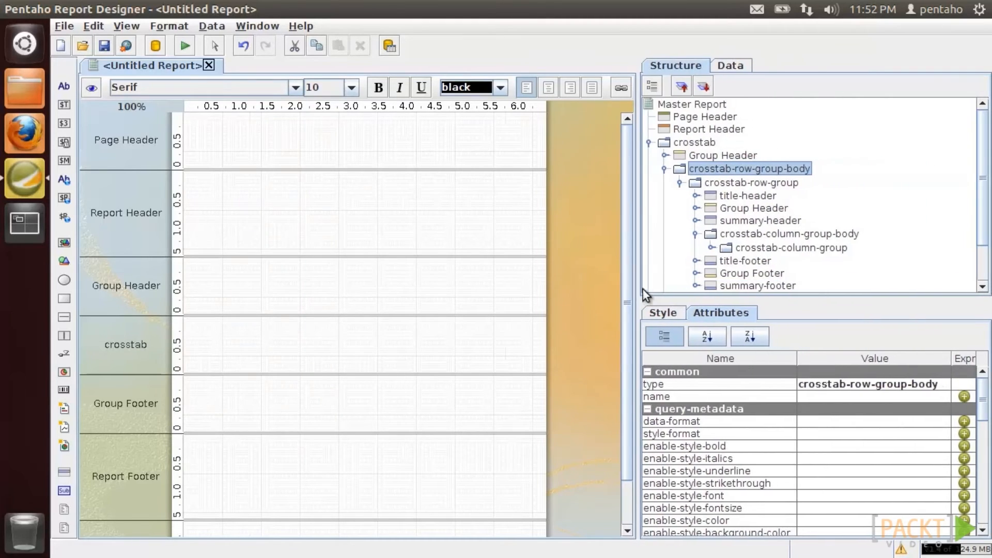
- Set the crosstab-row-group's grouping field to PRODUCTVENDOR
click(770, 183)
click(942, 409)
click(527, 270)
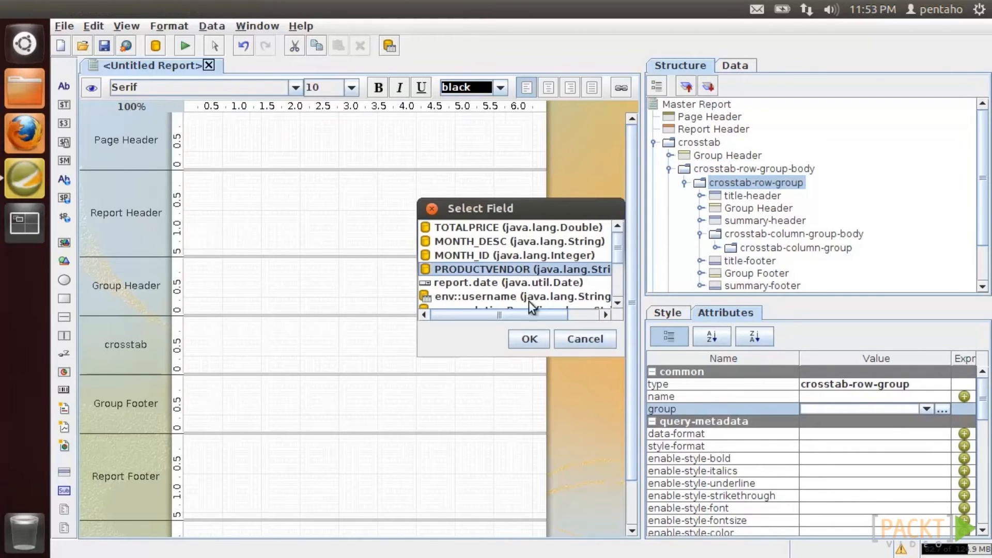
click(529, 339)
- Add a string field showing PRODUCTVENDOR to the row group header
right_click(751, 207)
mouse_move(756, 310)
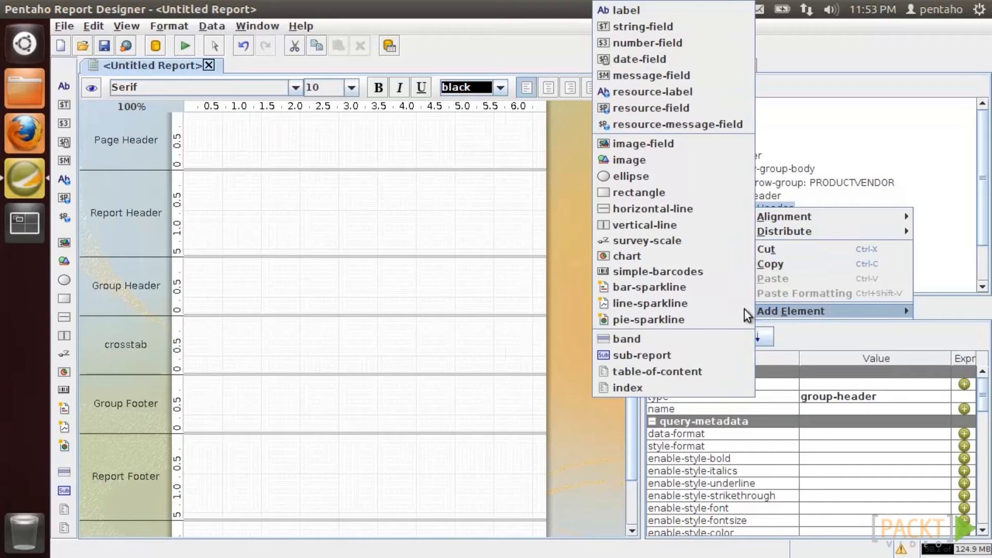
click(718, 28)
click(770, 221)
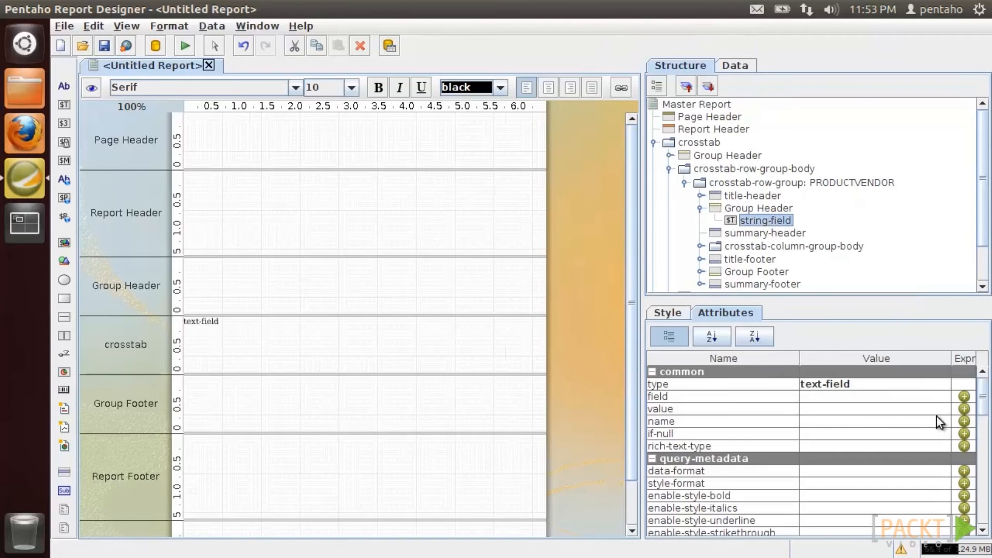
click(942, 396)
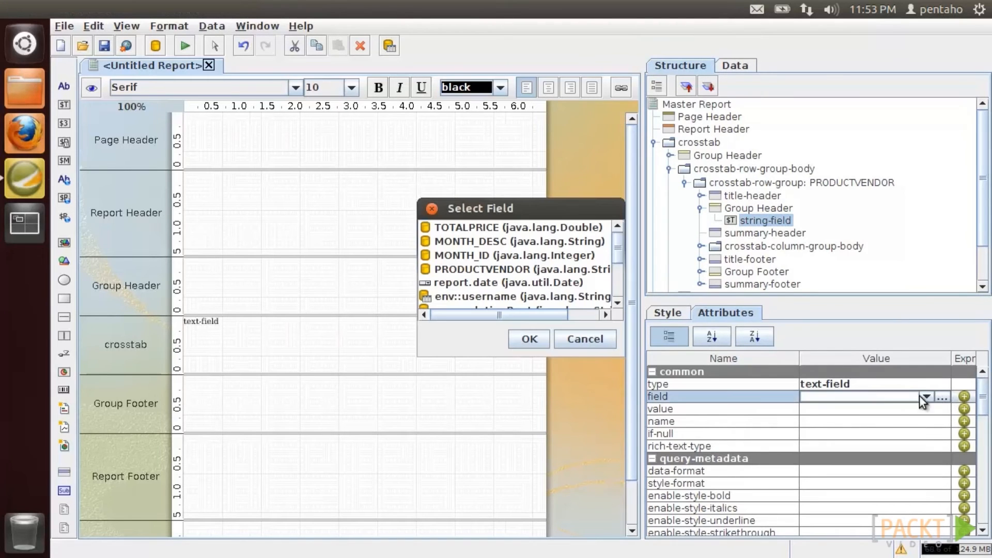
click(528, 273)
click(530, 339)
- Style the vendor field bold, SansSerif font, with width 200
click(669, 313)
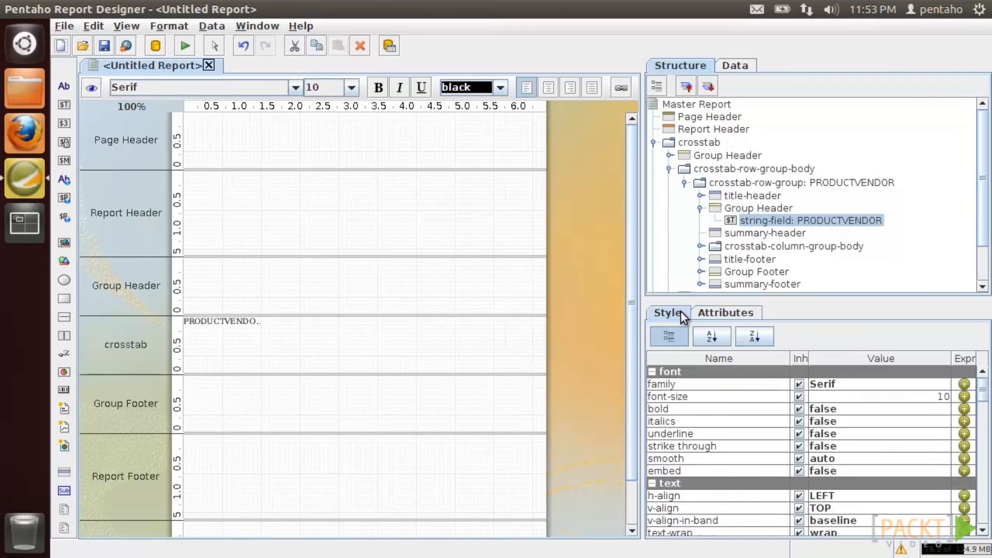
click(888, 408)
click(874, 421)
click(874, 384)
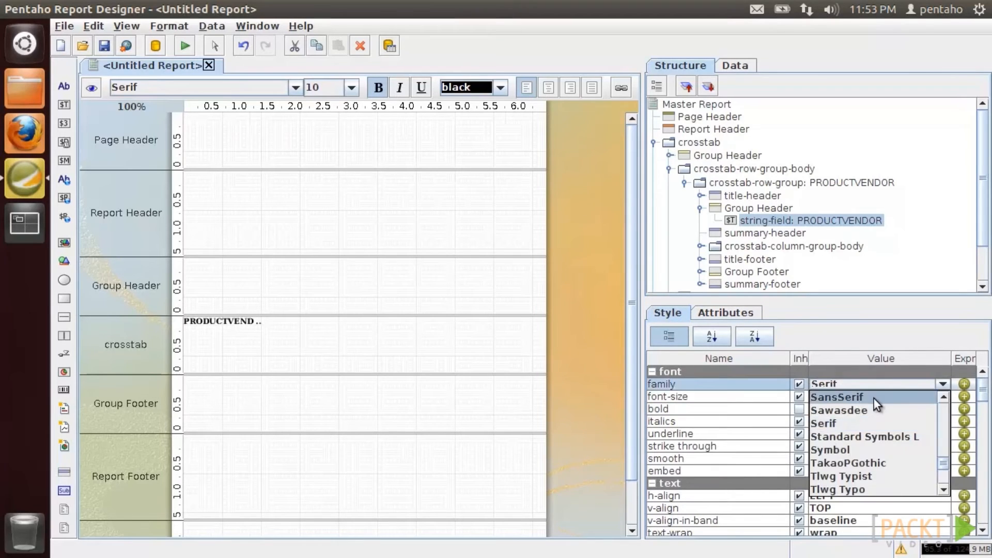
click(873, 399)
drag(982, 390, 982, 445)
click(848, 395)
text(200)
click(833, 382)
- Expand the crosstab column group body and column group in the structure tree
scroll(982, 225, down, 3)
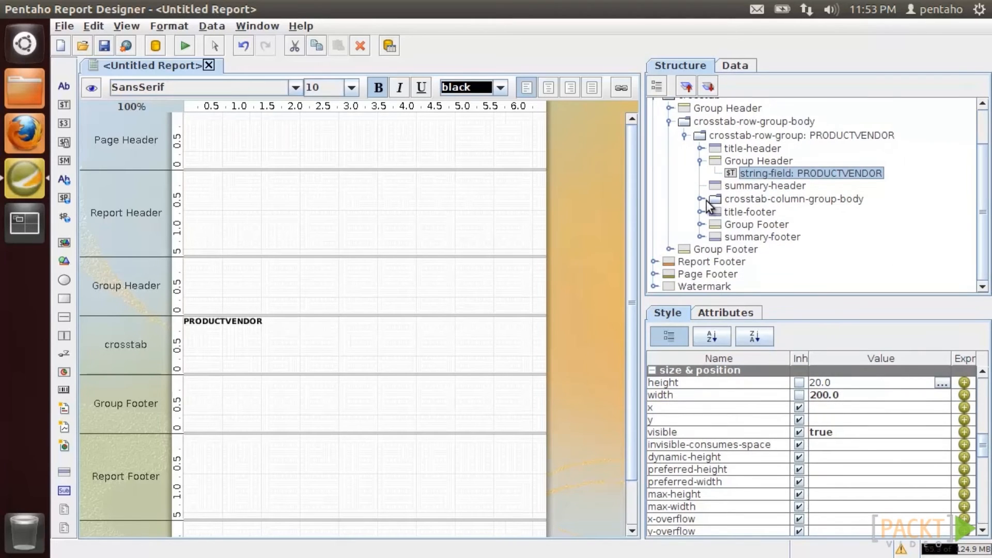
click(701, 200)
click(716, 213)
- Set the crosstab-column-group's grouping field to MONTH_DESC
click(776, 214)
click(733, 313)
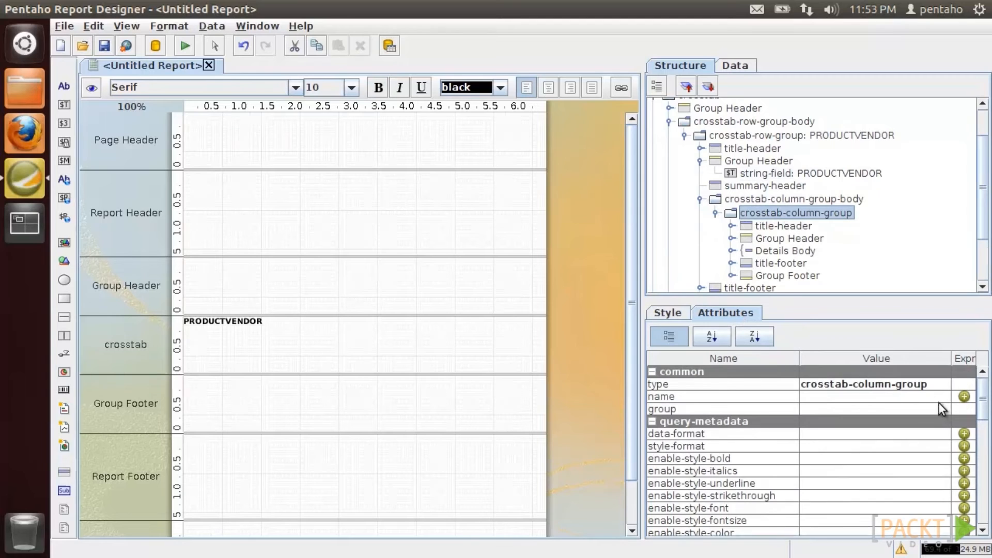
click(941, 409)
click(509, 242)
click(529, 338)
- Add a string field showing MONTH_DESC to the column group header
click(770, 238)
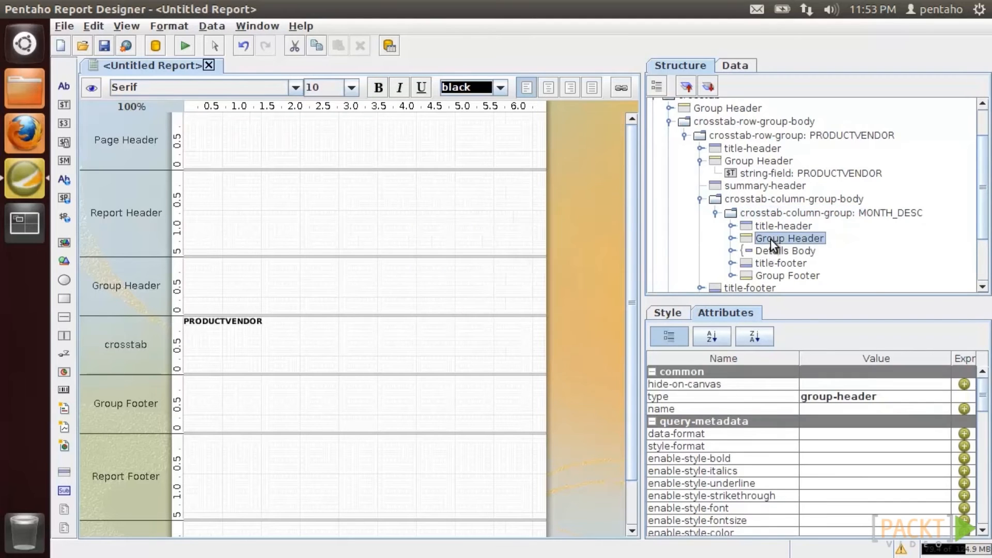
right_click(770, 239)
mouse_move(806, 344)
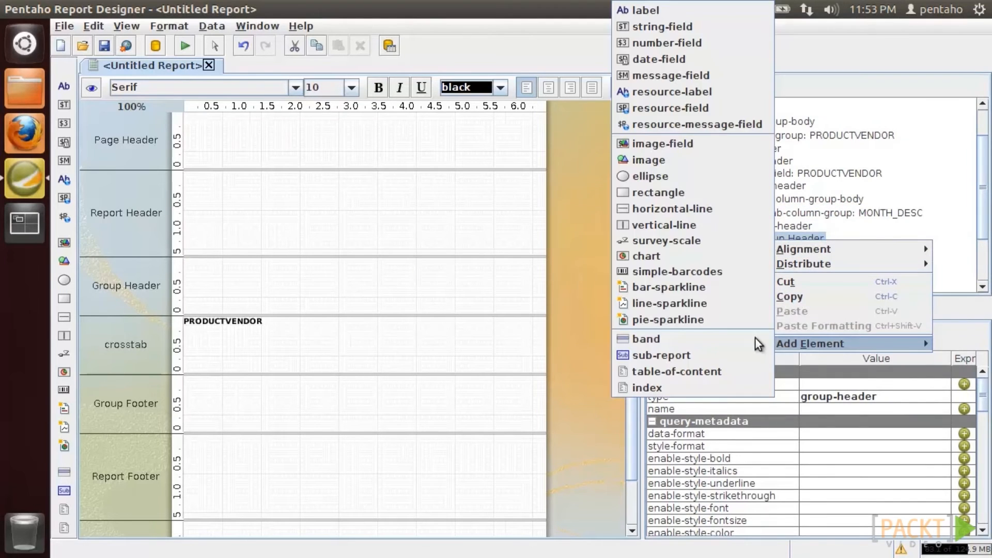
click(723, 27)
drag(981, 201, 982, 258)
click(798, 190)
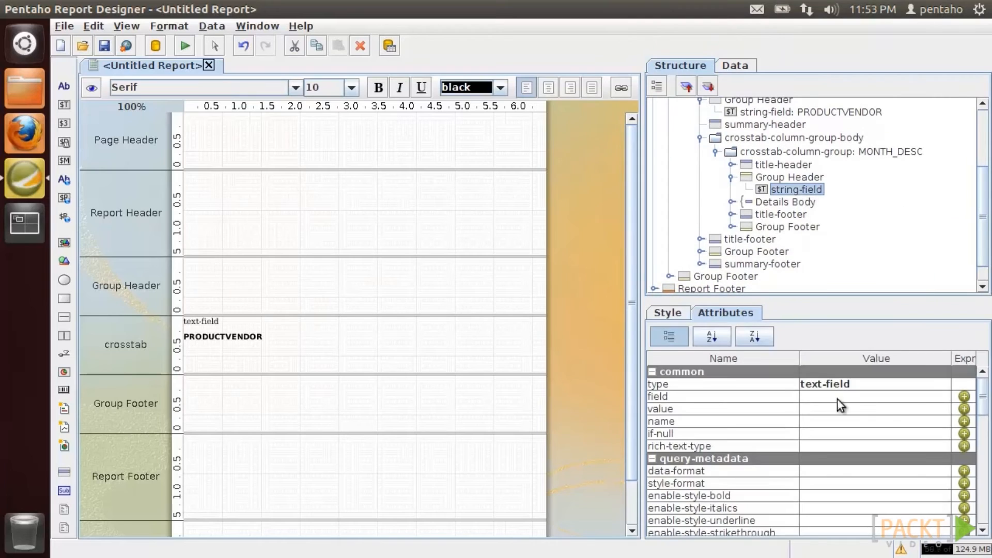
click(940, 398)
click(444, 241)
click(532, 337)
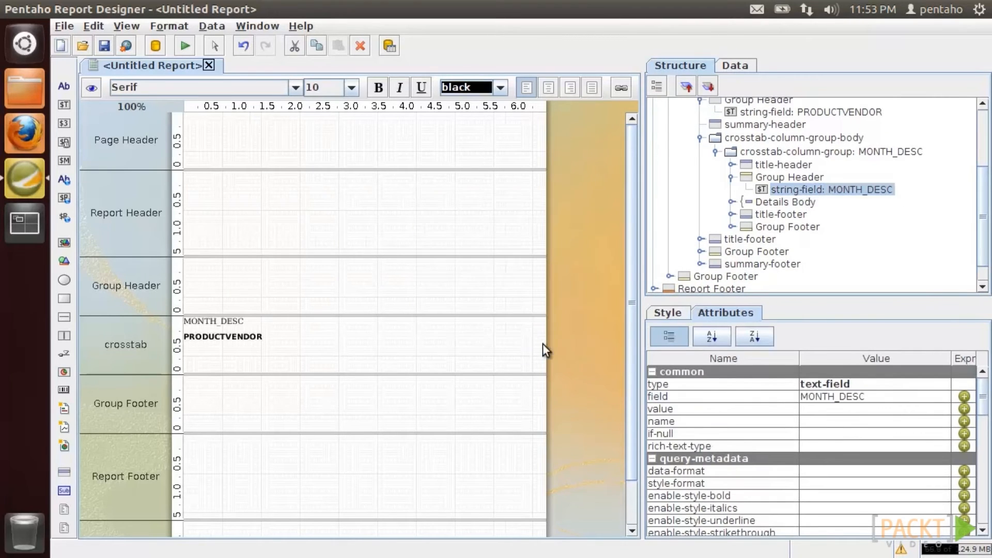
- Make the month heading bold in SansSerif font
click(667, 312)
click(859, 386)
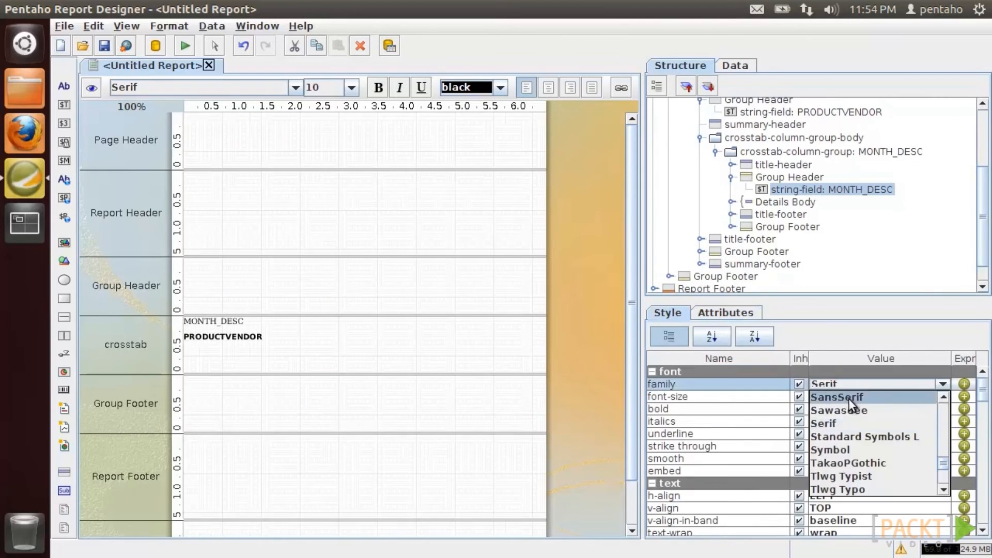
click(848, 398)
click(849, 408)
click(848, 436)
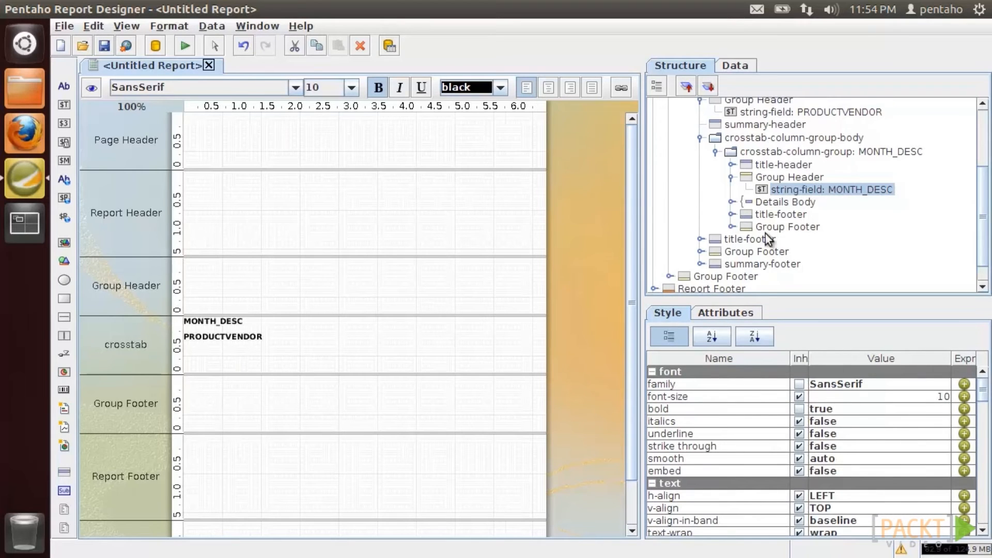
- Add a number field showing TOTALPRICE to the column group's Details band
click(731, 202)
click(788, 228)
right_click(788, 228)
mouse_move(809, 332)
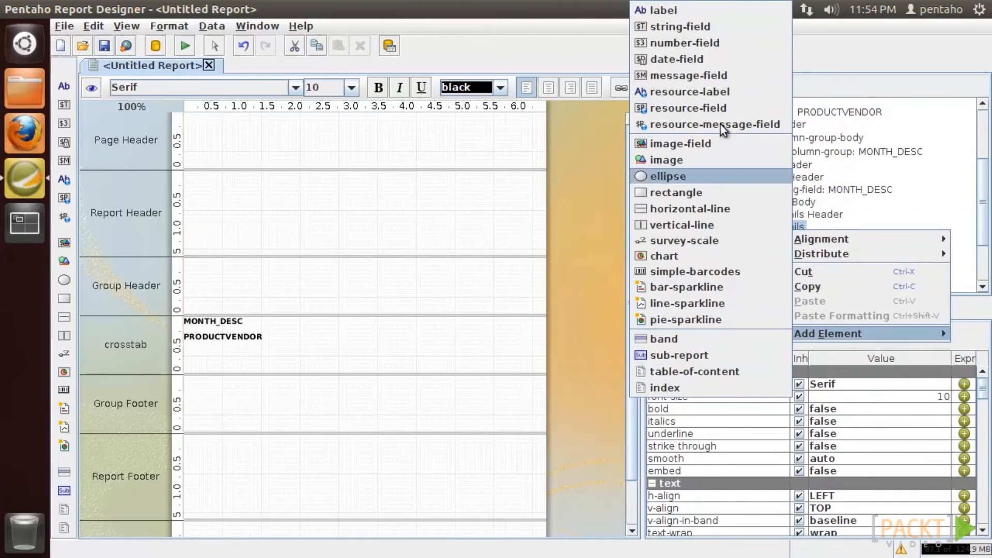
click(720, 42)
drag(981, 183, 981, 272)
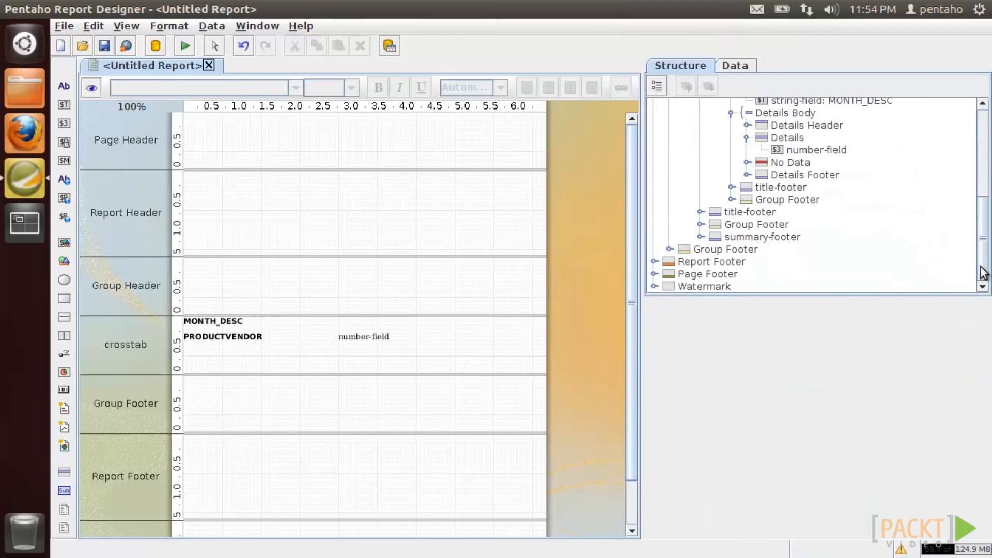
click(816, 150)
click(726, 312)
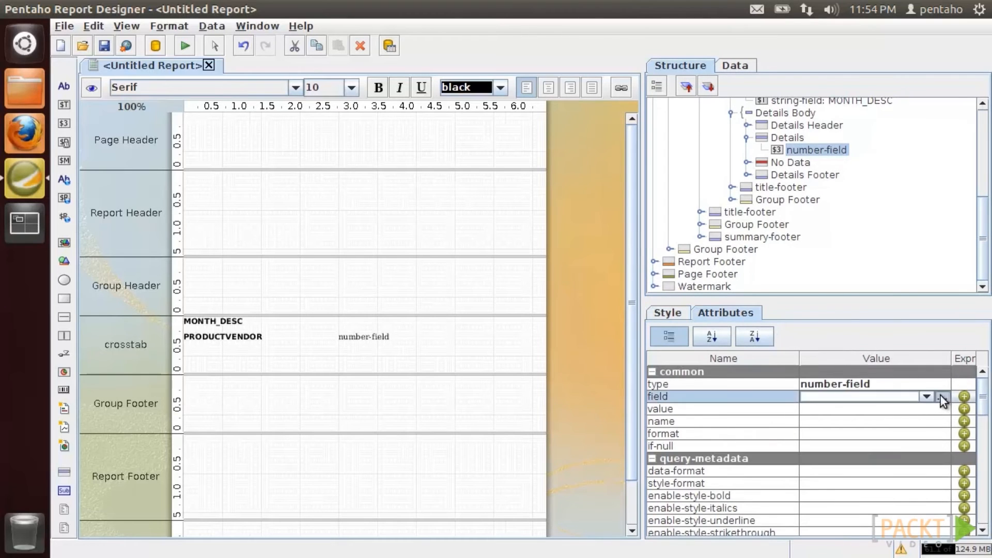
click(940, 396)
click(455, 227)
click(546, 339)
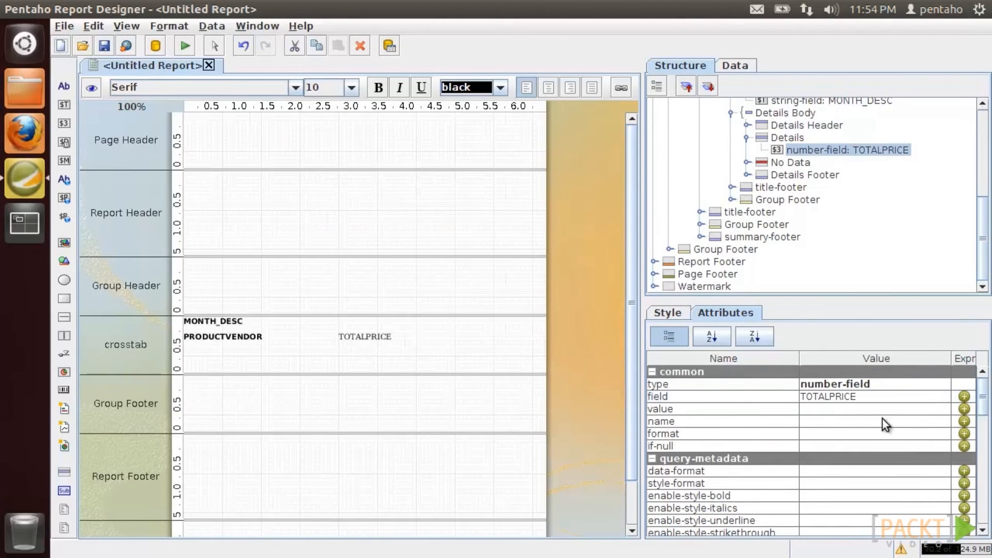
- Format the total price as #,### in SansSerif, then preview the crosstab report
click(917, 433)
key(Escape)
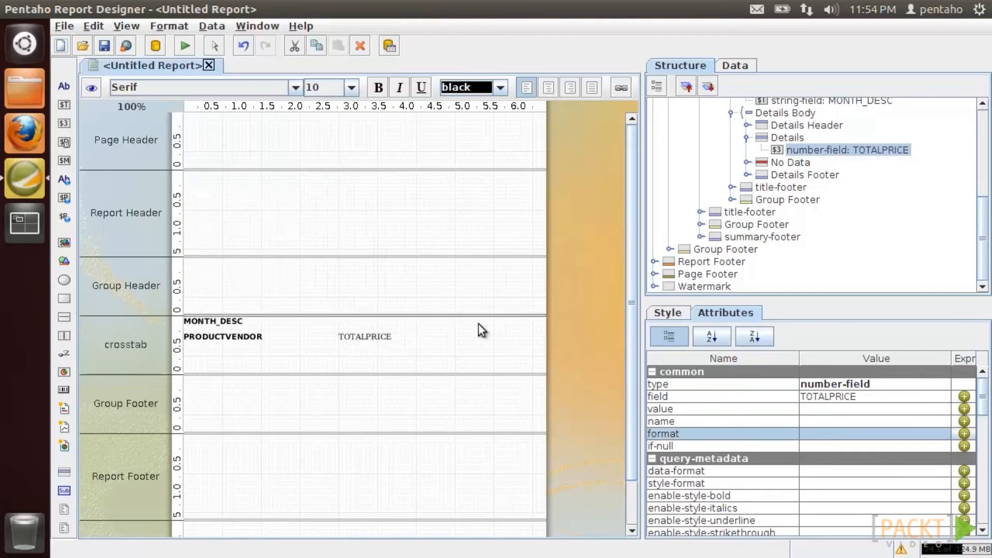
click(927, 433)
click(907, 443)
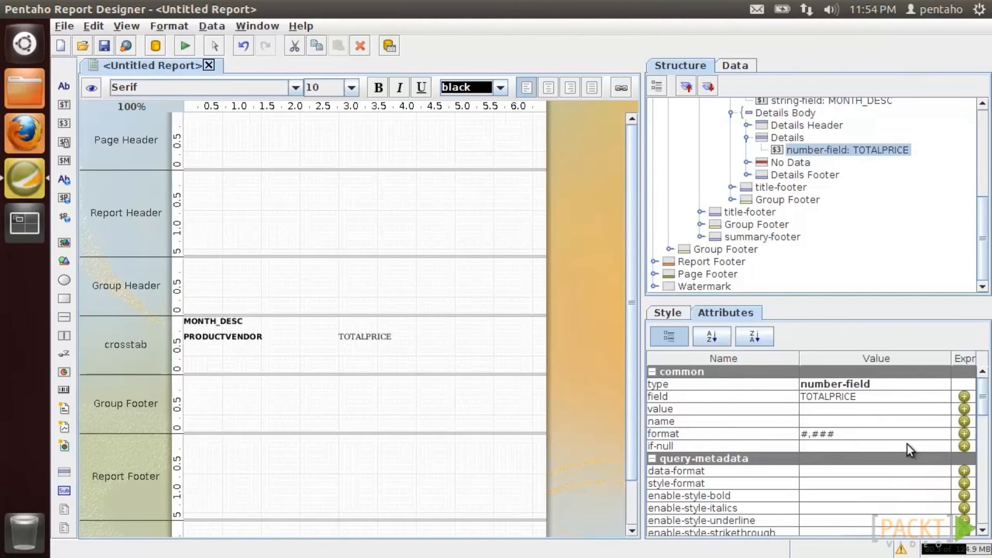
click(667, 311)
click(843, 386)
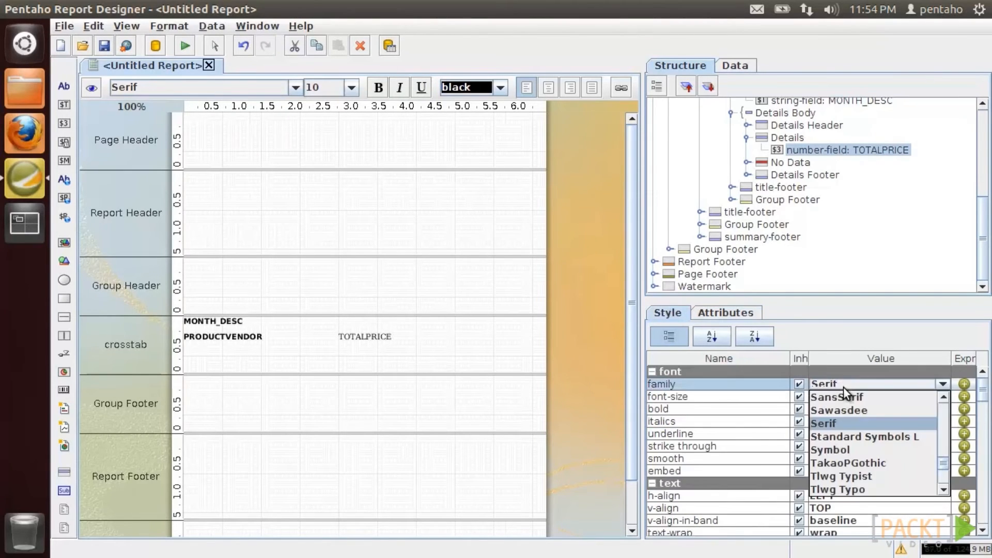
click(843, 395)
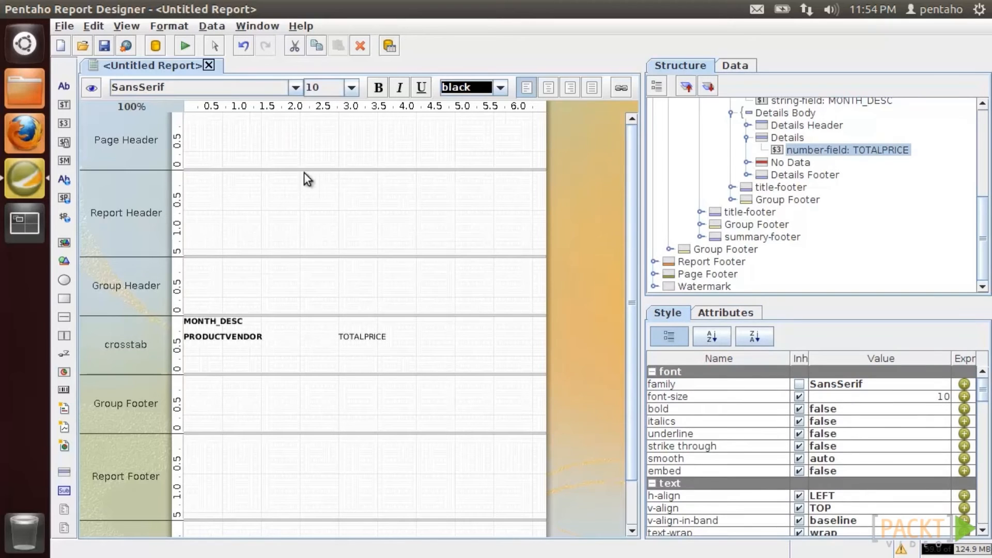
click(92, 88)
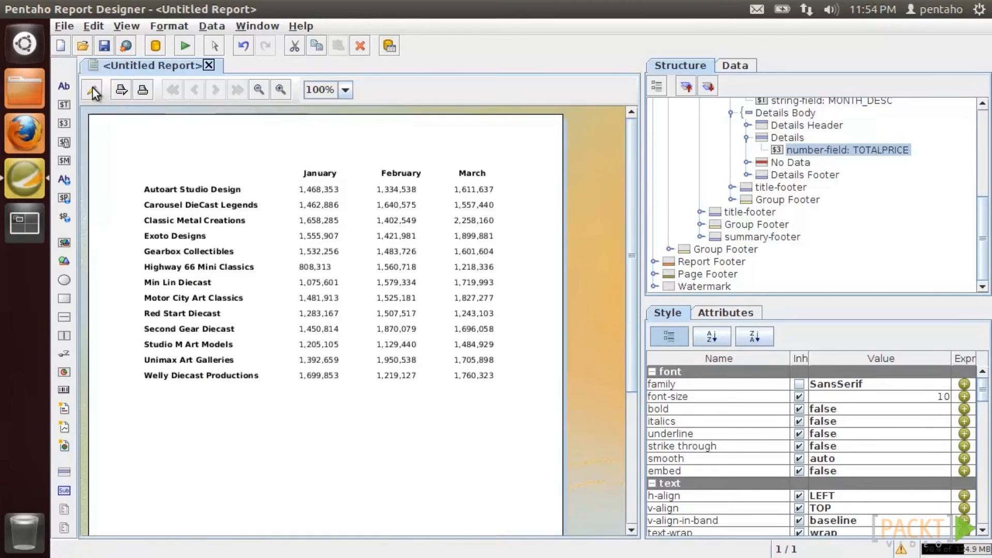
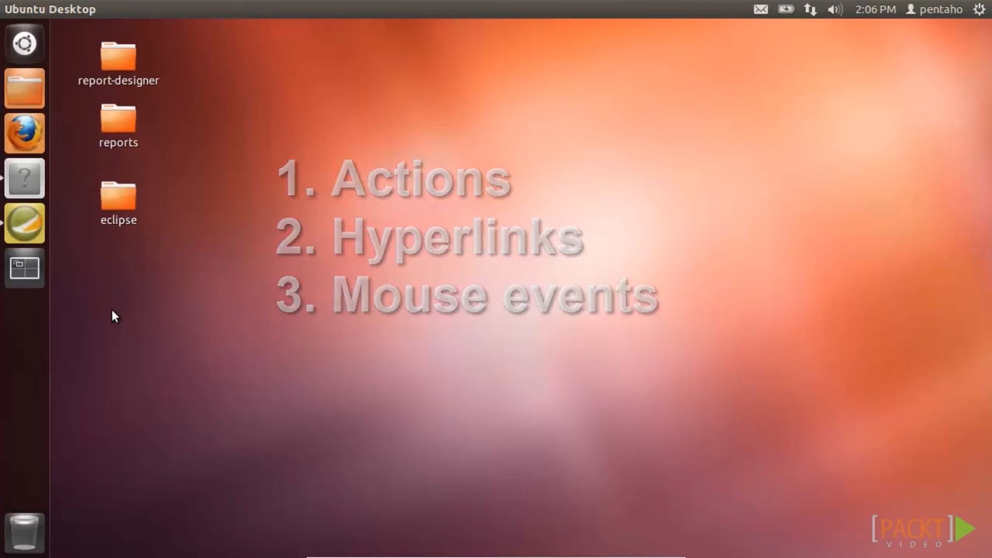
- Preview the report with live data, then return to the design view
click(25, 223)
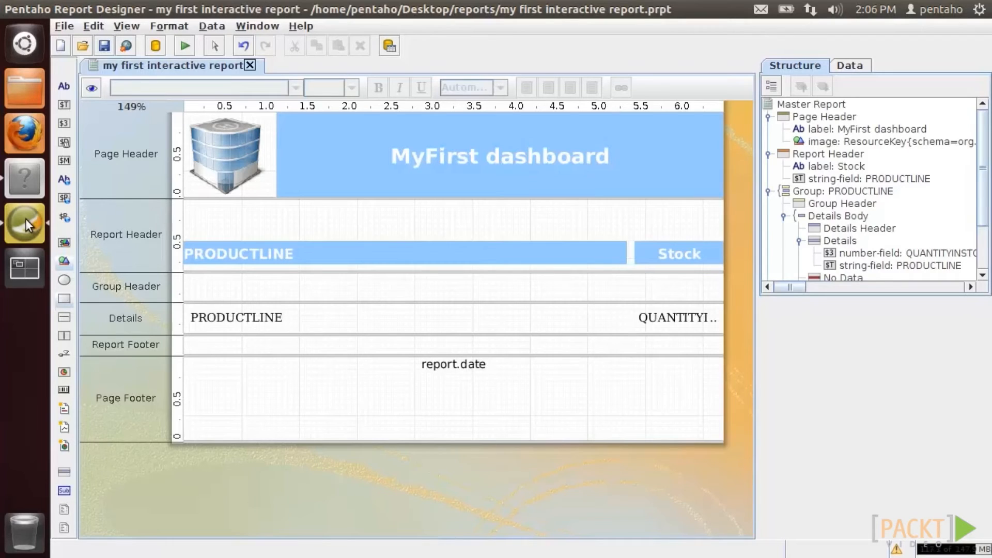
click(96, 87)
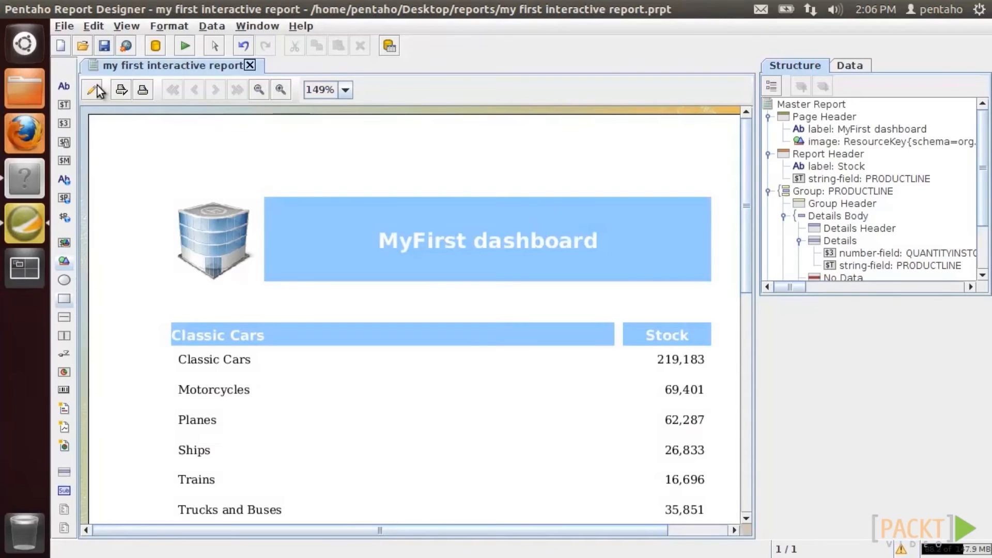
click(96, 88)
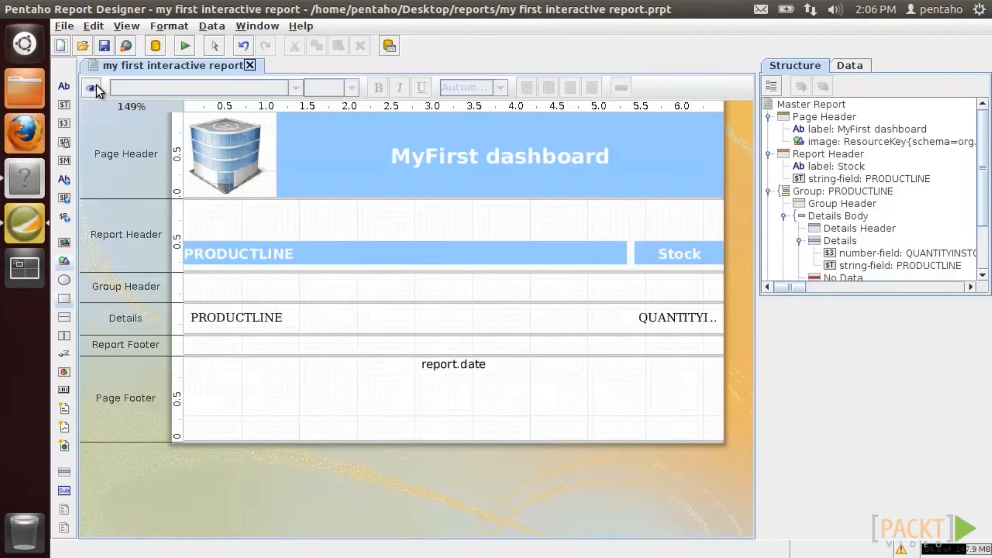
- Draw a rectangle in the report header with arc height and arc width of 15
drag(69, 298, 193, 209)
click(846, 314)
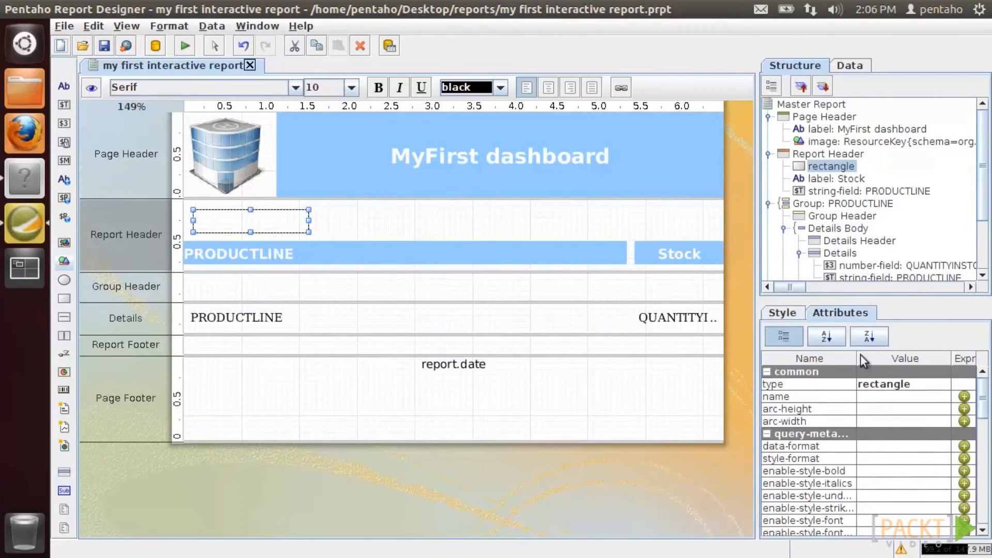
click(868, 407)
click(868, 407)
text(15)
click(869, 420)
click(869, 420)
text(15)
key(Return)
- Place a centred, bold 12pt SansSerif 'Action' label inside the rounded rectangle
drag(64, 86, 325, 207)
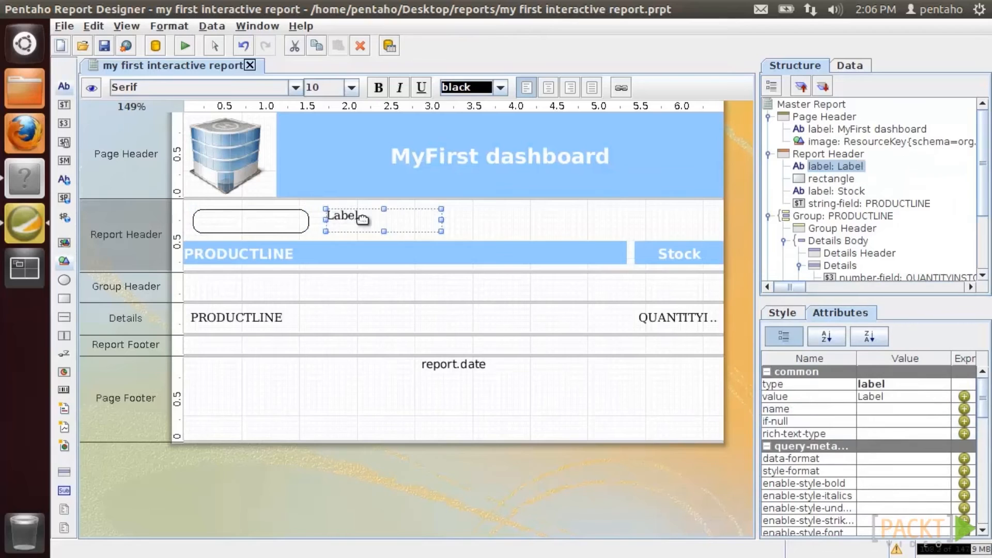
text(Action)
key(Return)
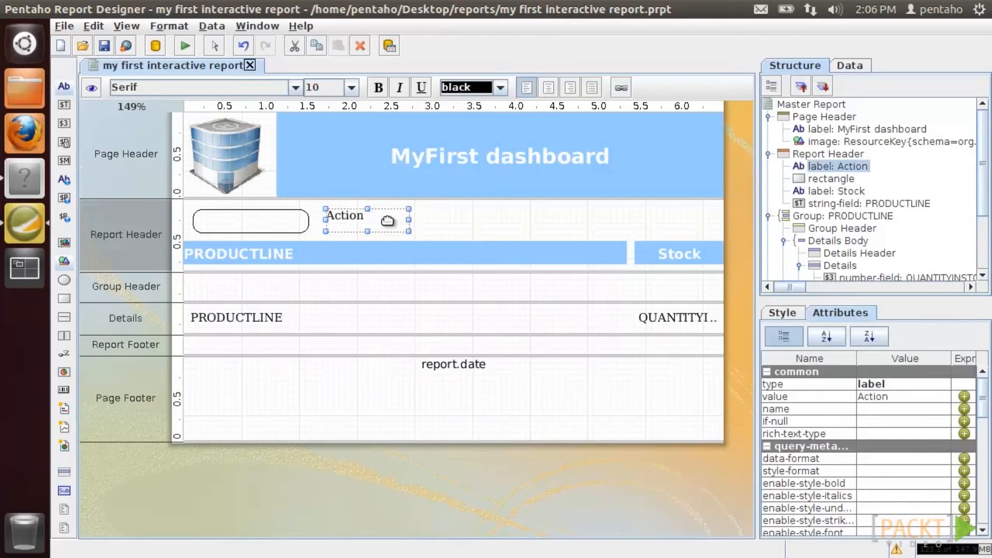
click(379, 89)
click(351, 88)
click(331, 136)
click(295, 88)
click(162, 149)
drag(368, 232, 255, 220)
- Give the Action label the swing action 'action1' and the tooltip 'MyFirst action'
scroll(985, 411, down, 5)
click(904, 517)
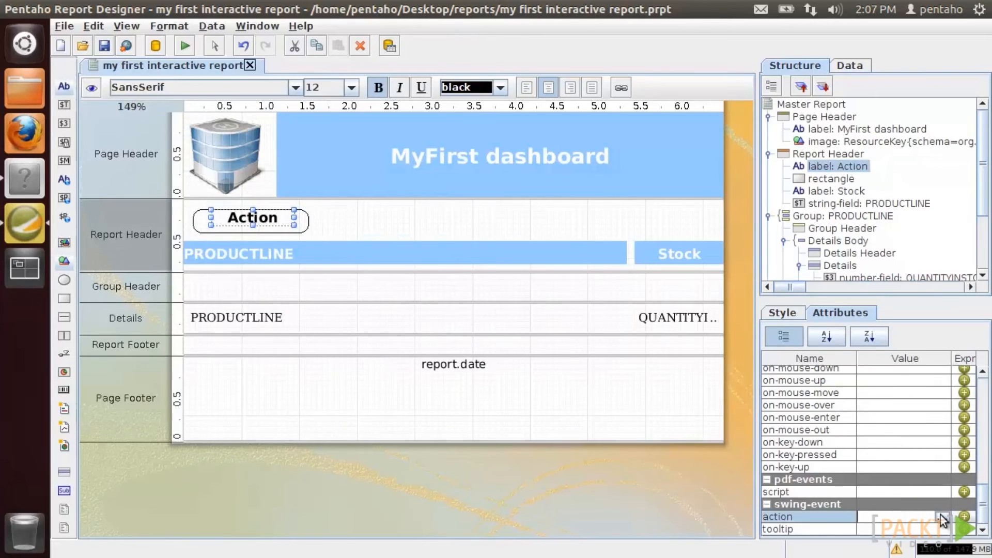
click(942, 516)
text(action1)
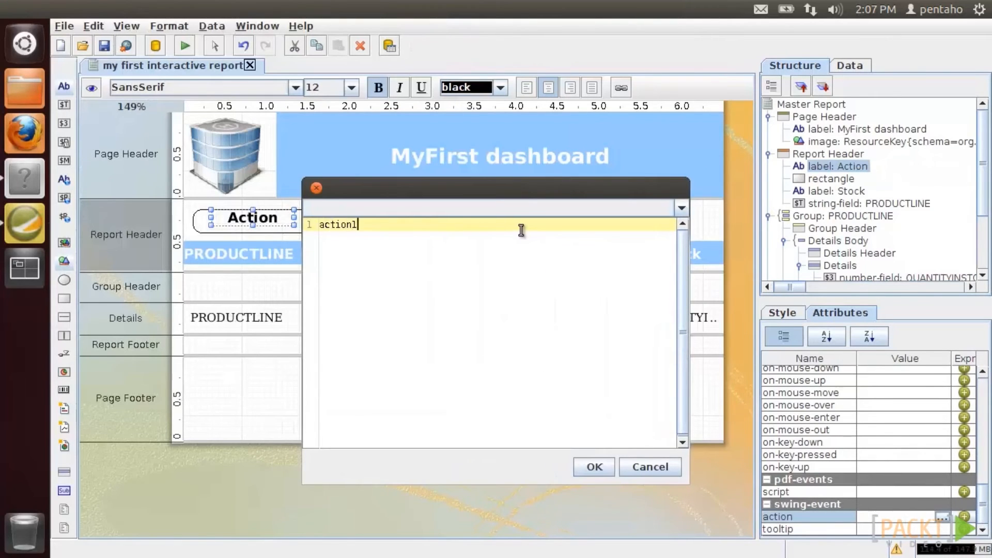
click(593, 467)
text(MyFirst action)
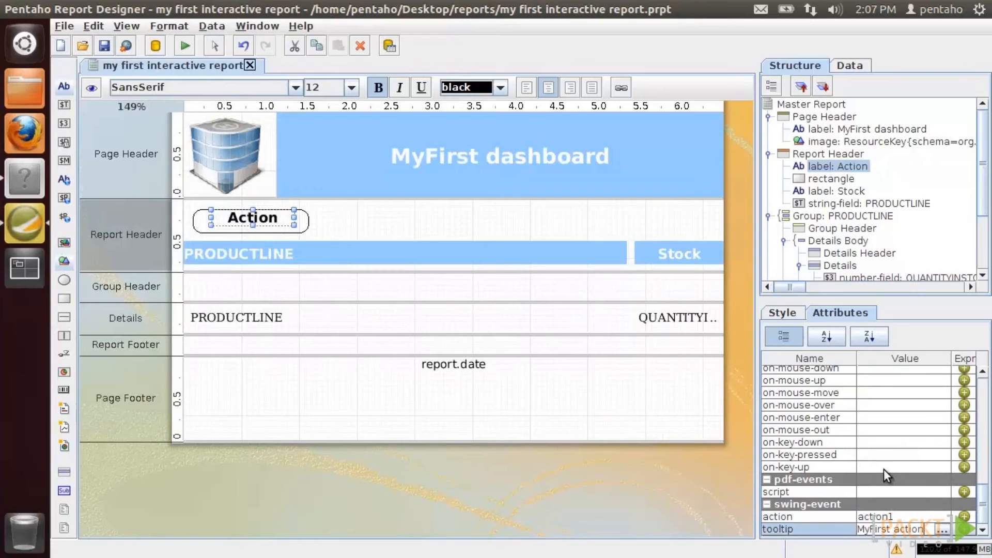
- Preview the report with the new Action button
click(96, 88)
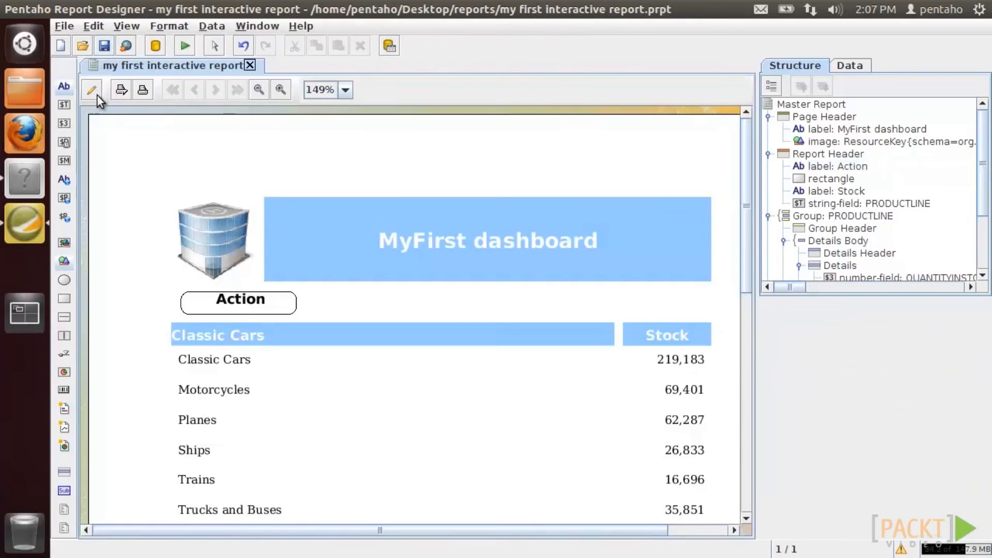
mouse_move(242, 305)
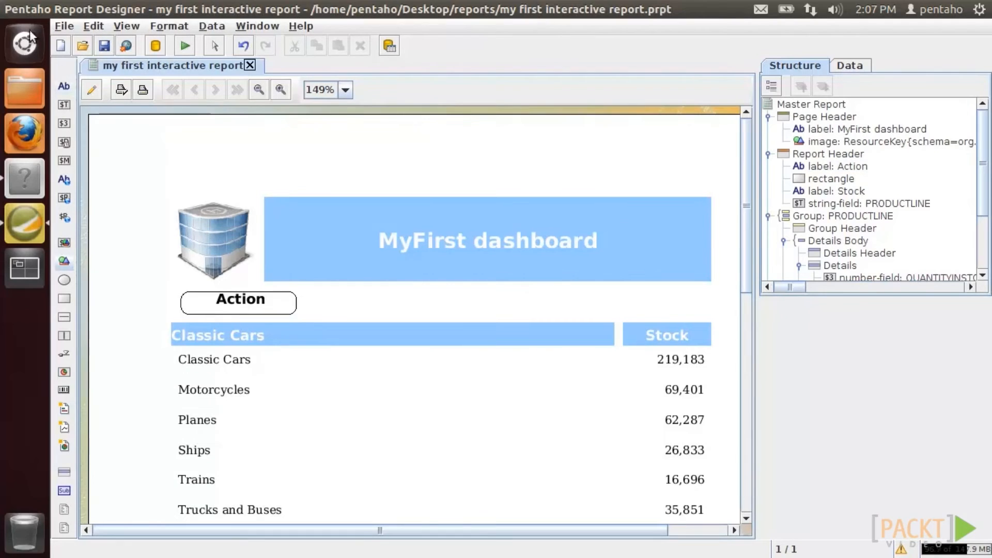
click(24, 9)
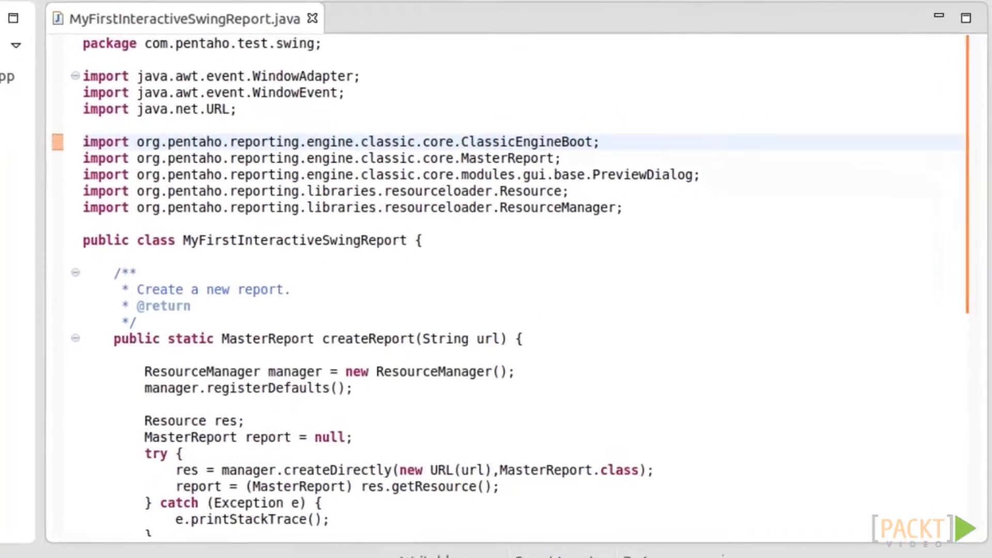
- Review MyFirstInteractiveSwingReport.java and run it to show the dashboard in Print Preview
scroll(339, 215, down, 4)
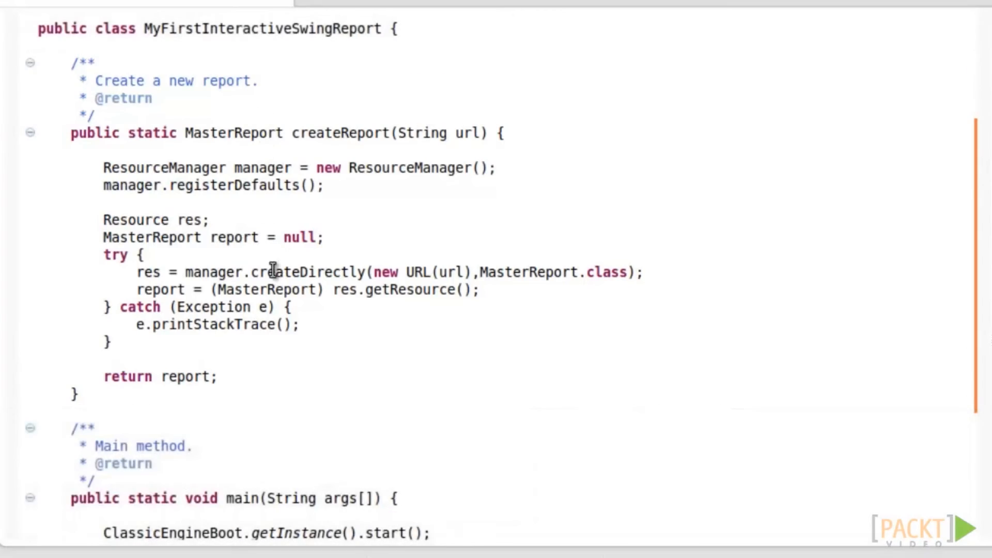
scroll(238, 249, down, 4)
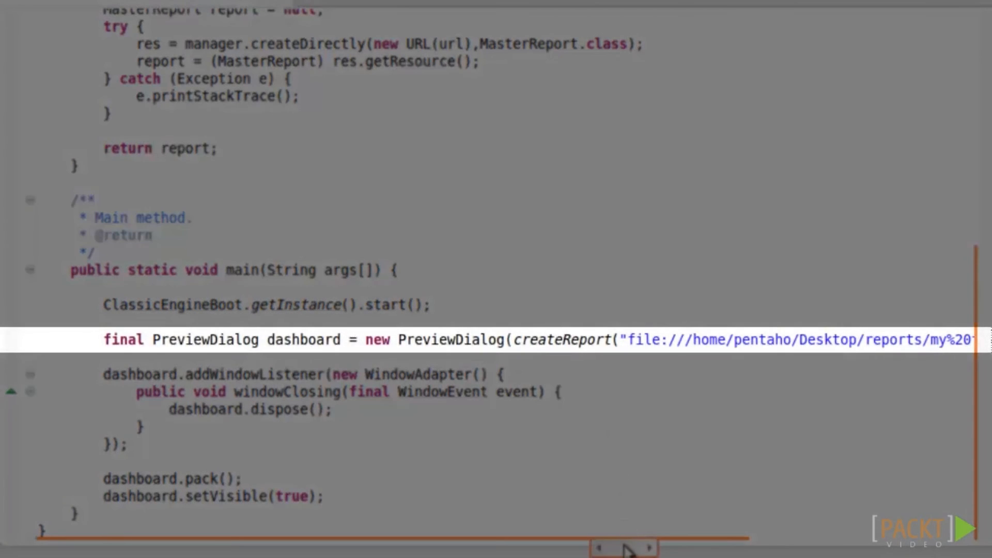
drag(628, 550, 868, 544)
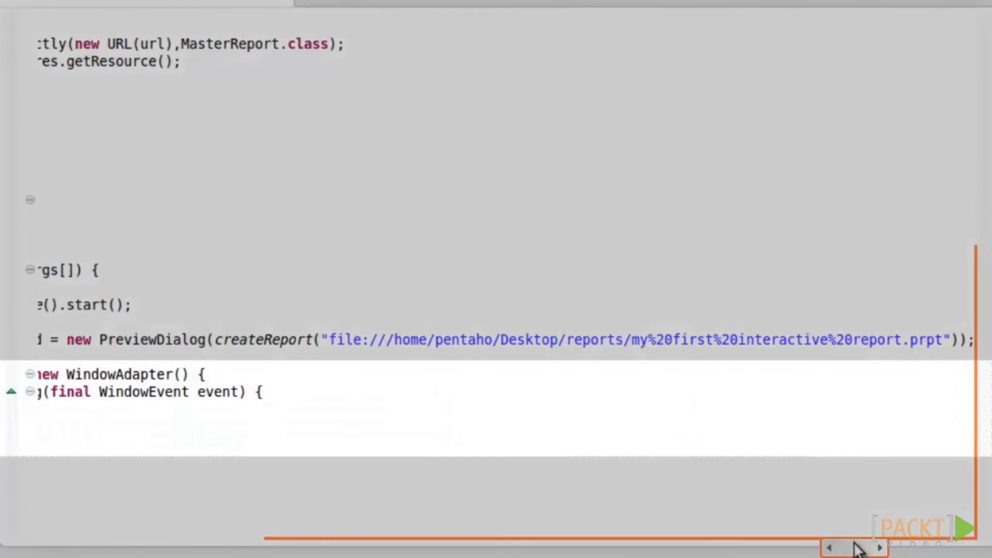
drag(860, 544, 415, 550)
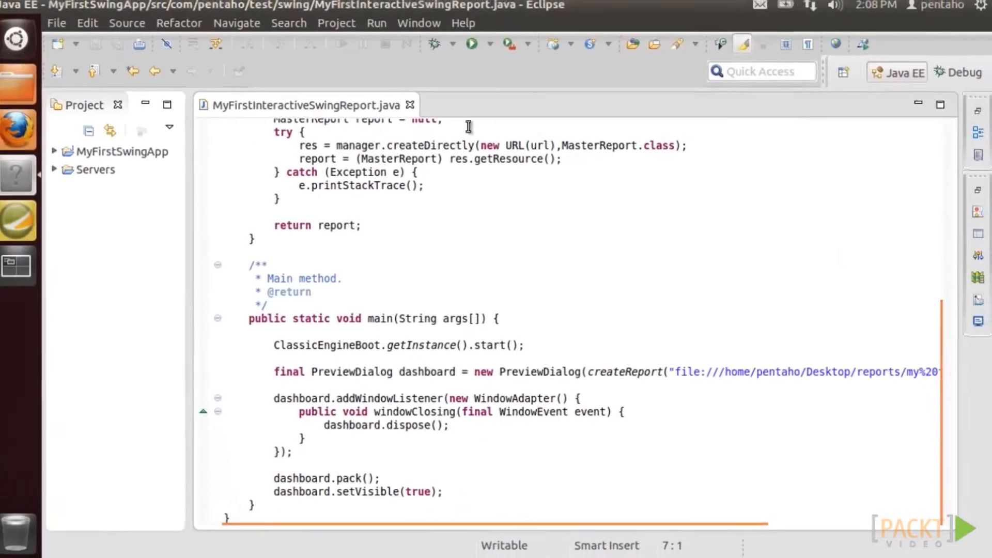
click(472, 45)
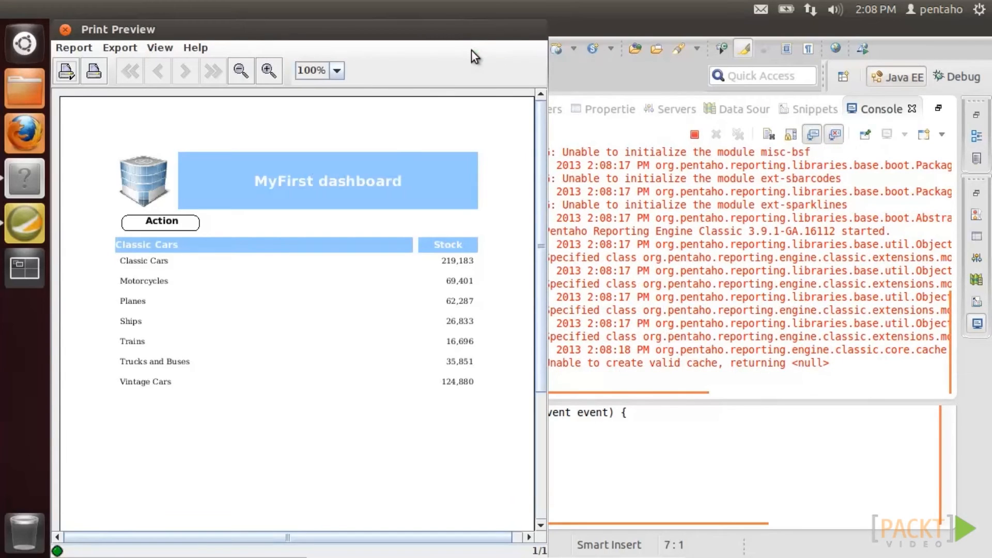
- Add a dashboard.getPreviewPane().getReportPreviewArea().addReportActionListener() call after the window listener
click(66, 29)
click(173, 452)
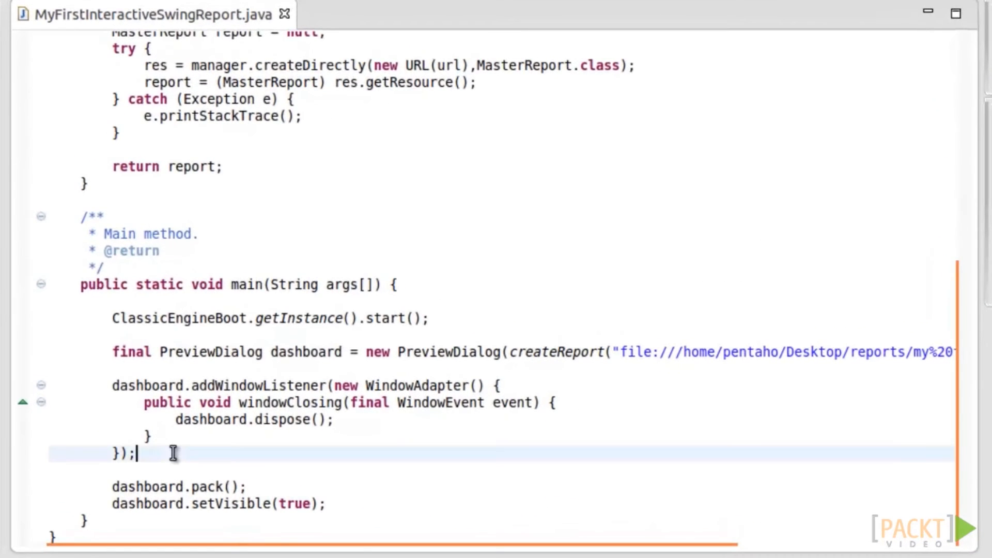
key(Return)
key(Return)
text(dash)
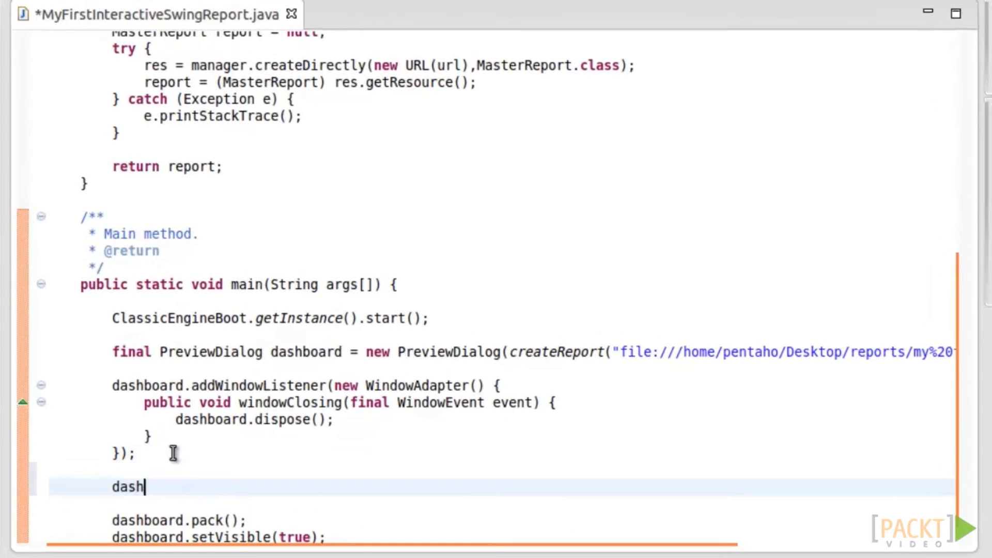
text(board.)
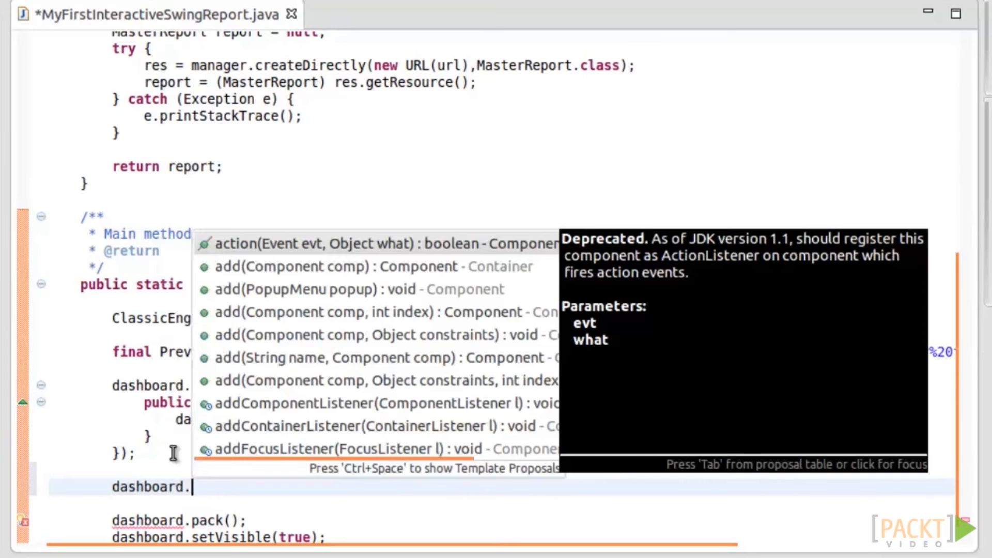
text(get)
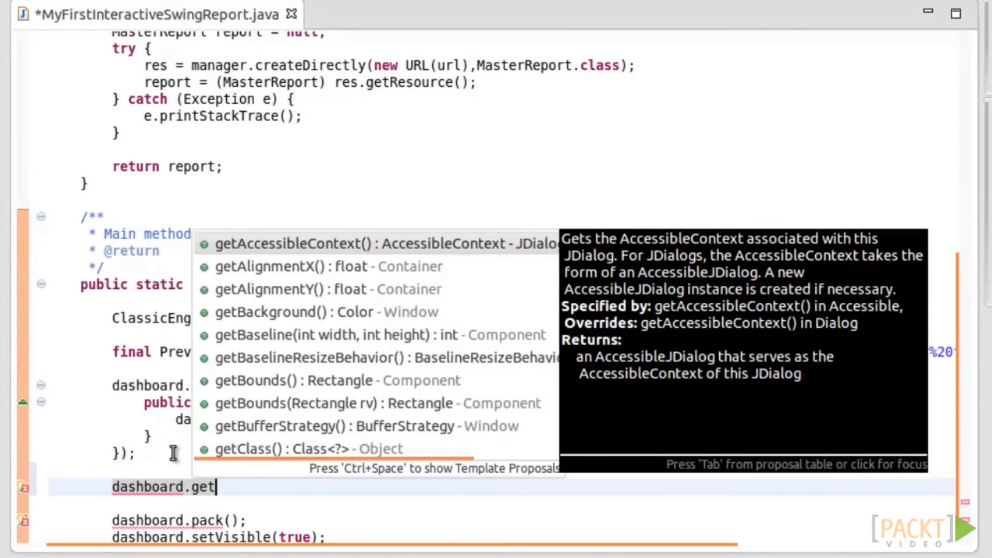
text(P)
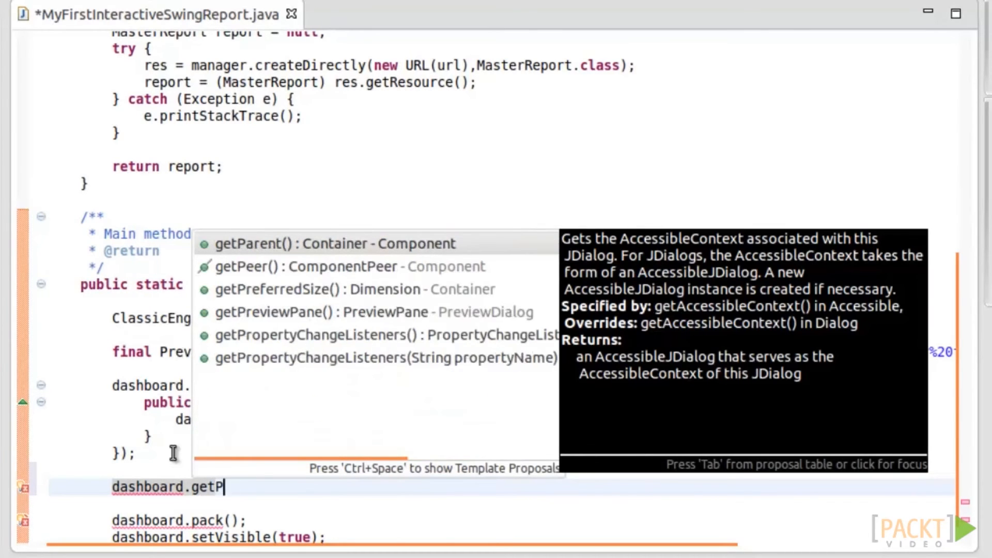
text(re)
key(Down)
key(Return)
text(.get)
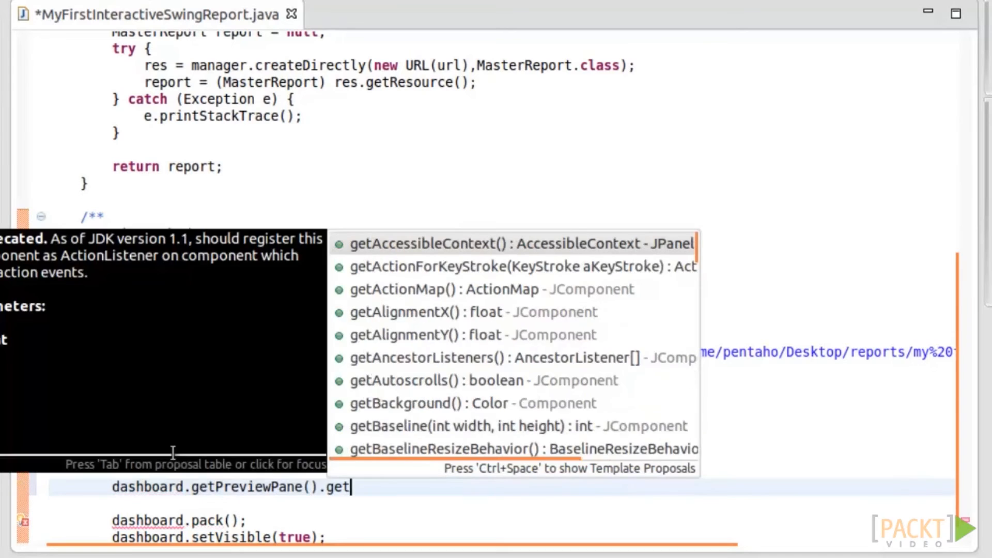
text(Re)
key(Down)
key(Down)
key(Down)
key(Return)
text(.ad)
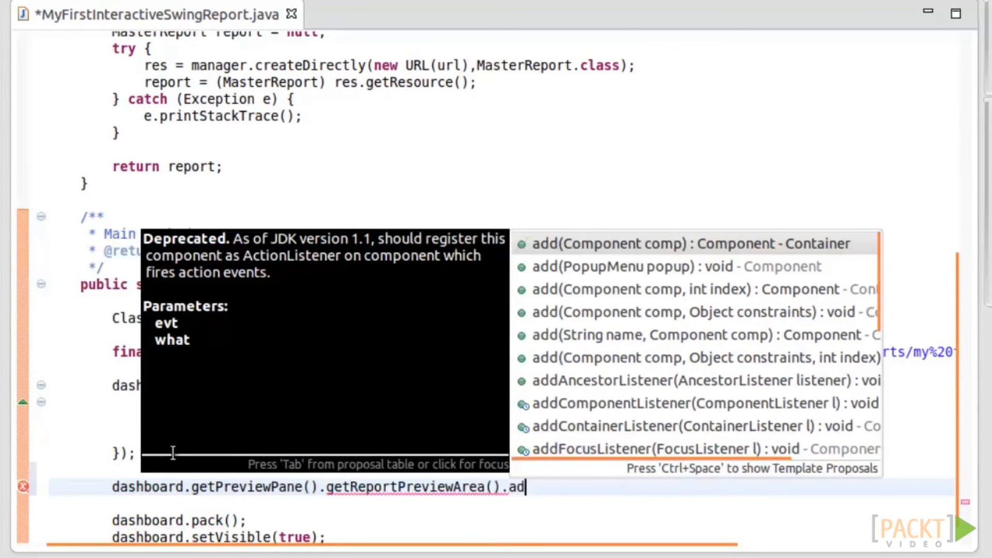
text(dRepor)
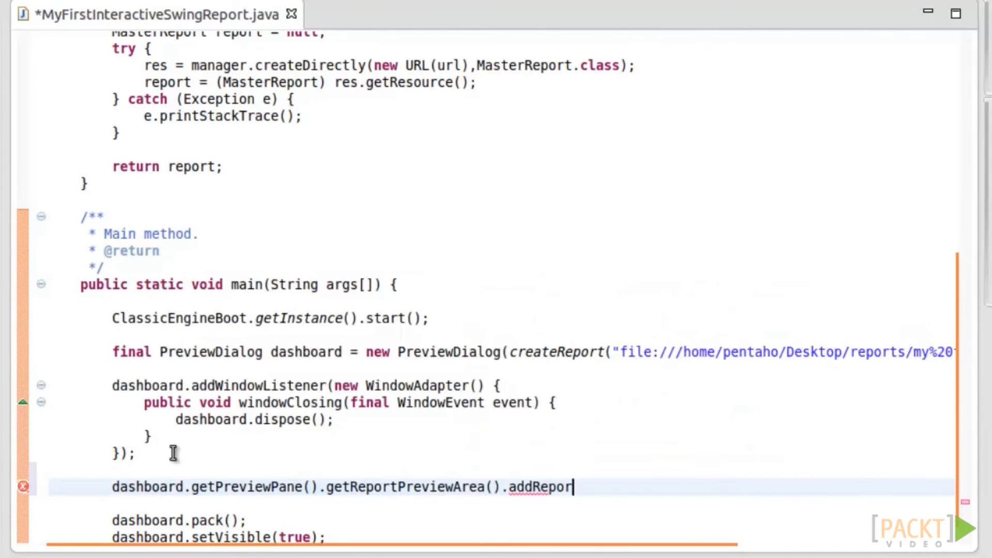
key(ctrl+space)
text(t)
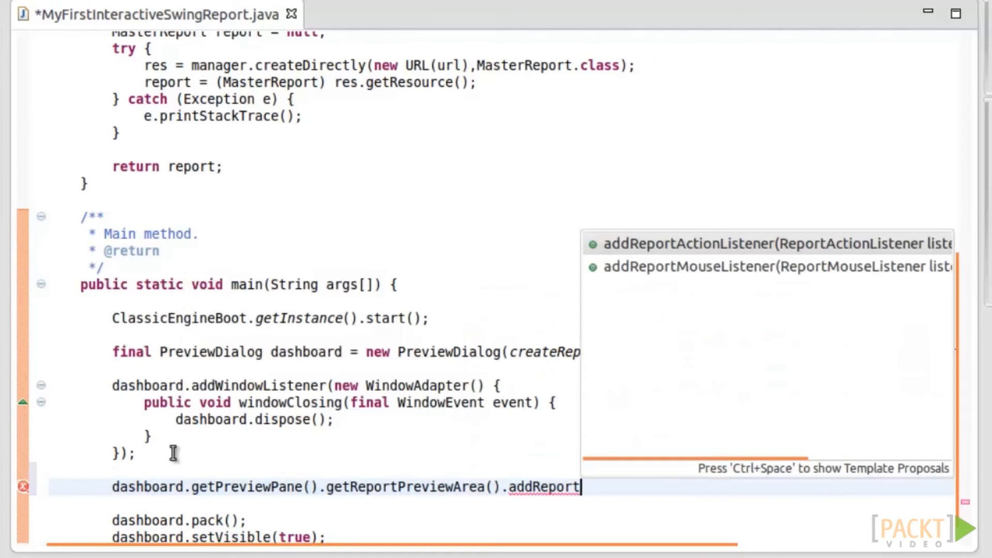
key(Return)
key(Return)
text(;)
- Pass an anonymous ReportActionListener, renaming its parameter to event and clearing the stub comment
key(Left)
key(Left)
key(shift+Left)
key(shift+Left)
key(shift+Left)
key(shift+Left)
key(shift+Left)
key(shift+Left)
key(shift+Left)
key(shift+Left)
text(new )
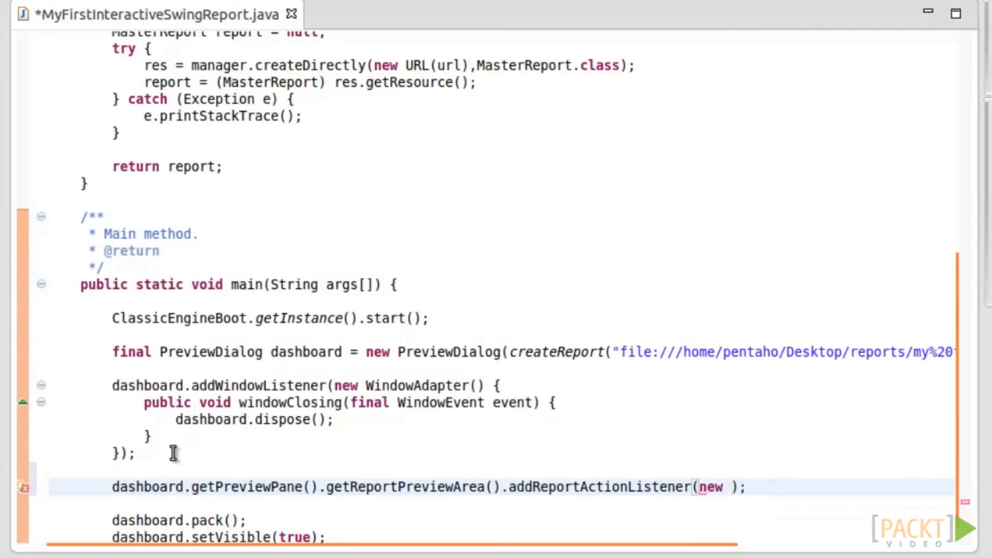
text(ReportAC)
key(ctrl+space)
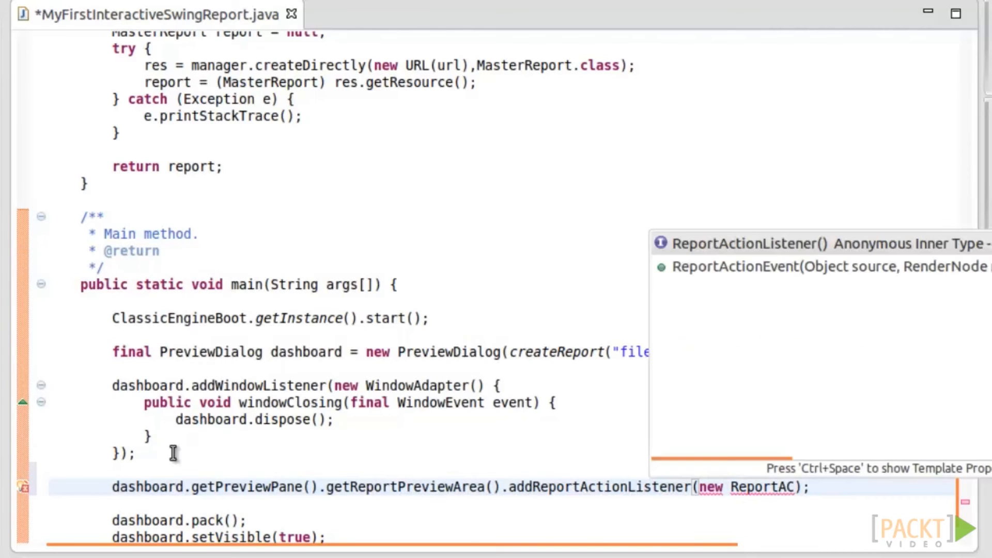
key(Return)
scroll(247, 478, down, 3)
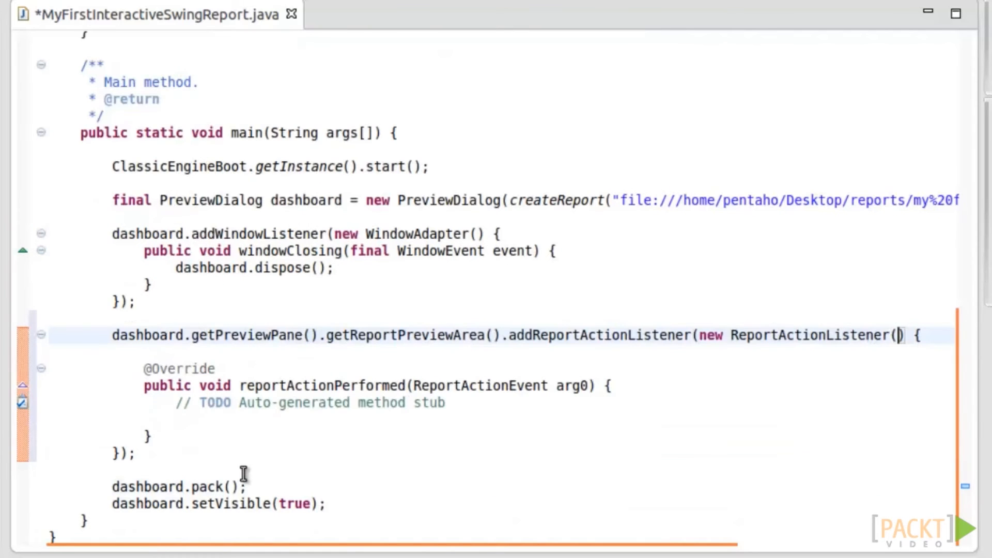
double_click(570, 386)
text(event)
key(Down)
key(Down)
key(Down)
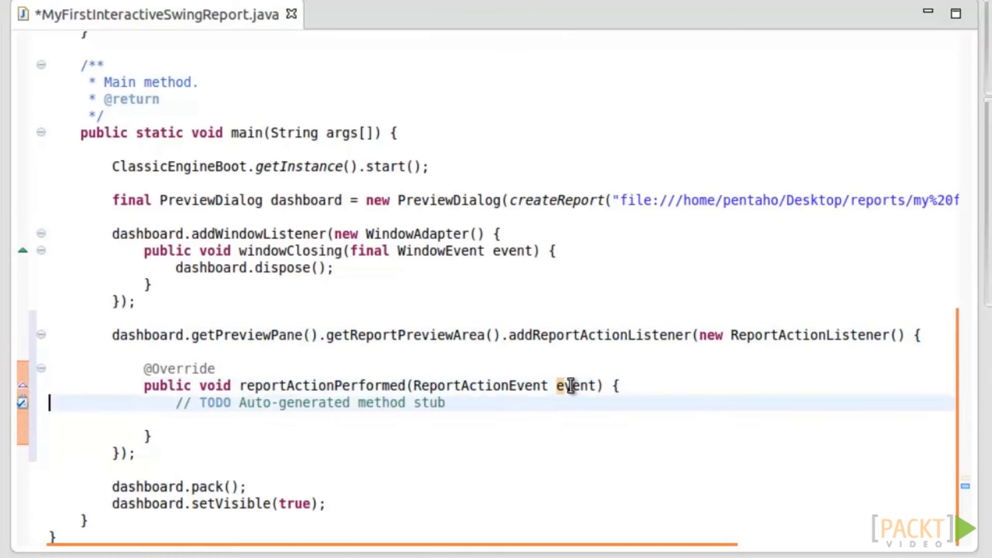
key(shift+Up)
key(shift+Up)
key(Delete)
key(Left)
key(Return)
- Make the handler call JOptionPane.showMessageDialog(null, "Action: " + event.getActionParameter())
text(JOptionPane.showMe)
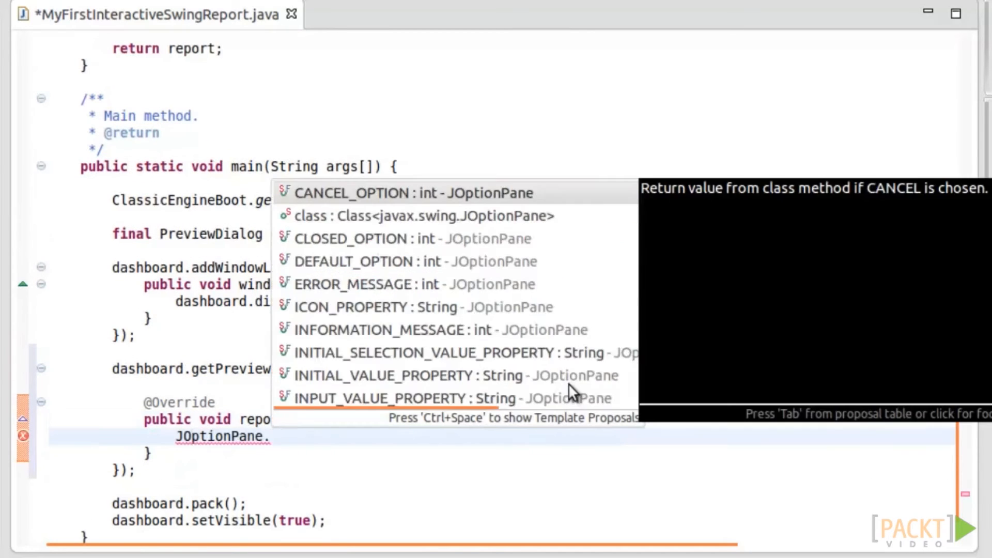
key(Return)
text(null)
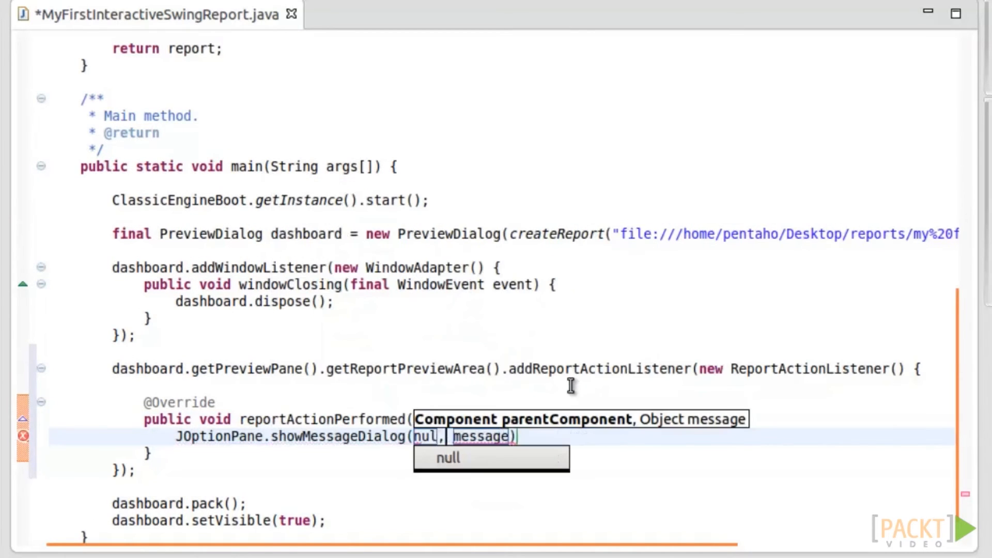
key(Tab)
text("";)
key(Left)
key(Left)
key(Left)
text(Actio)
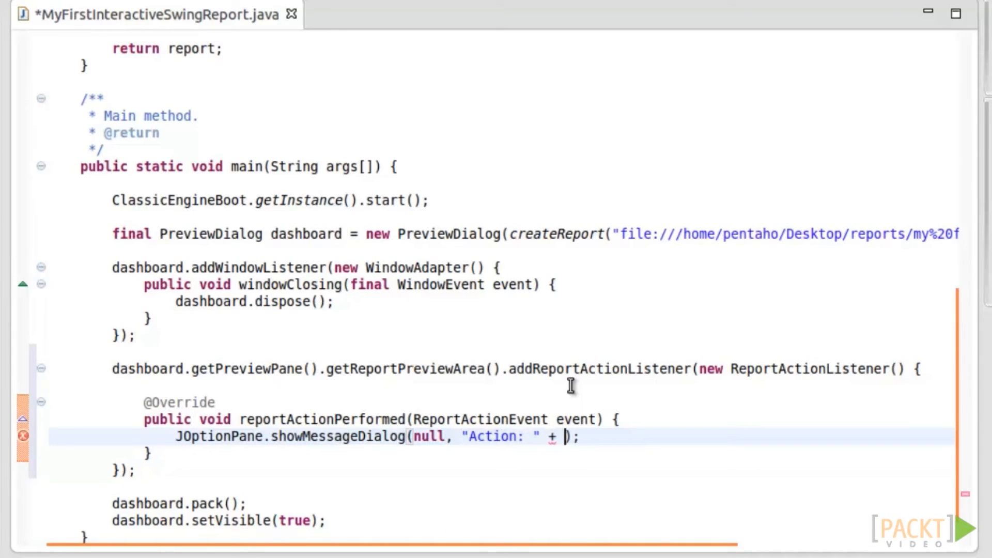
text(n: " + event.get)
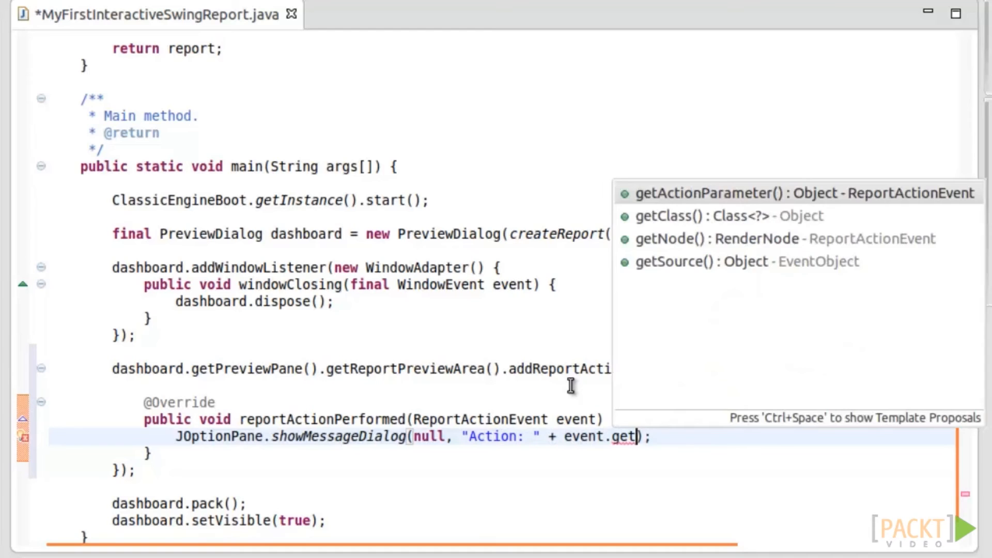
key(Return)
key(Down)
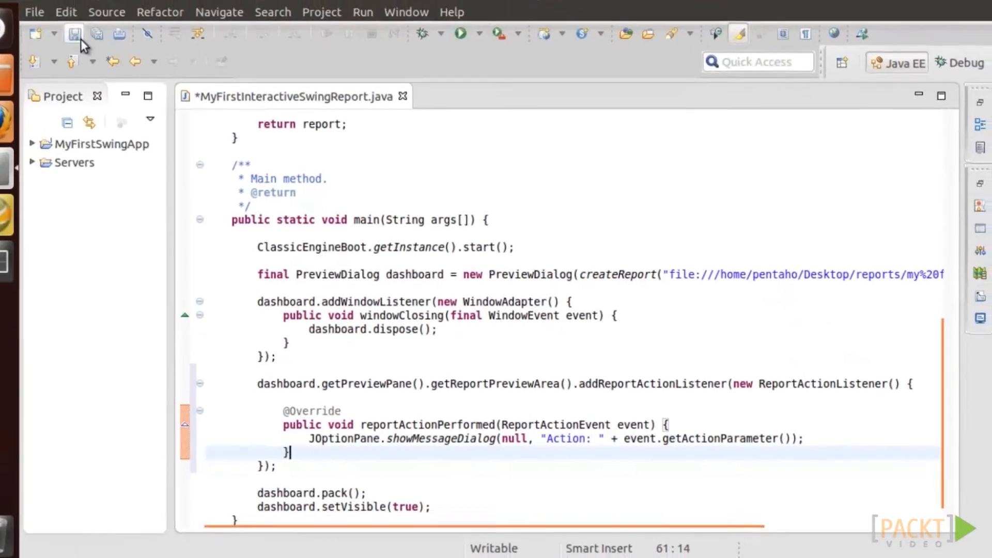
- Run the program and confirm clicking Action shows 'Action: action1'
click(104, 48)
click(477, 54)
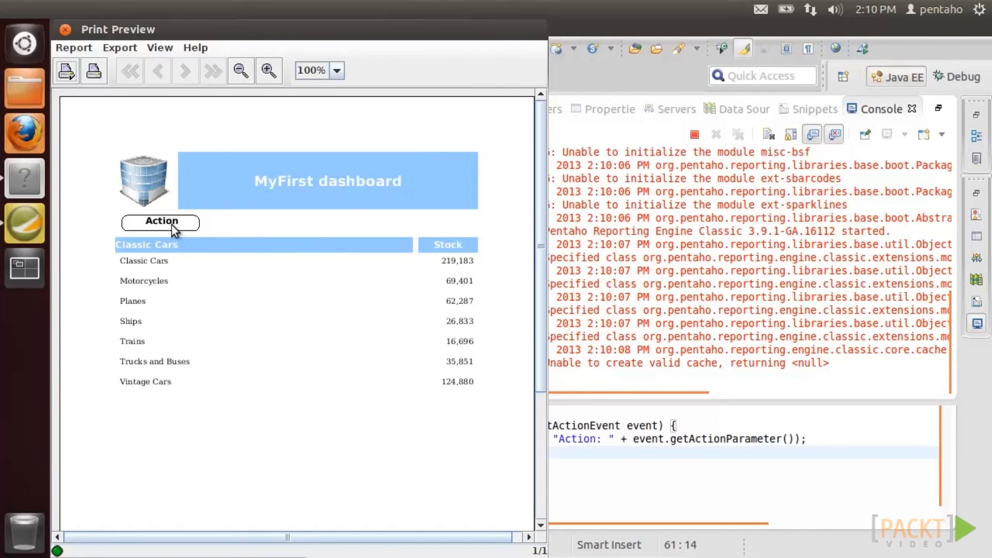
click(172, 225)
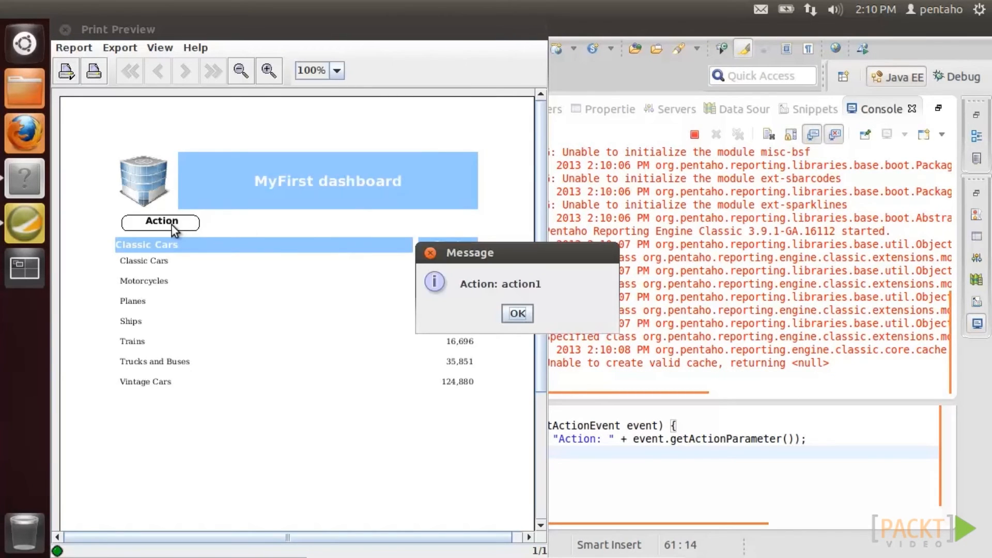
click(518, 316)
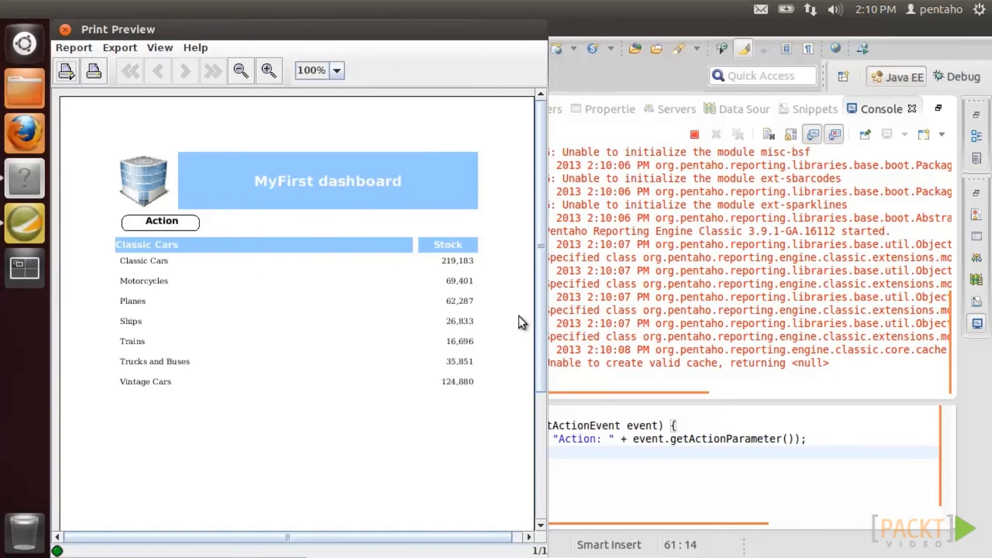
click(64, 29)
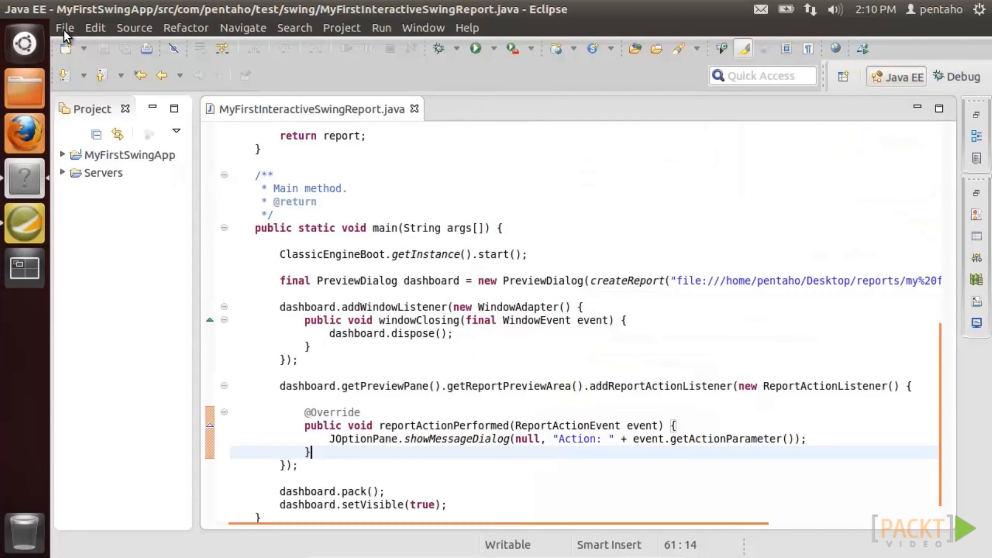
click(27, 7)
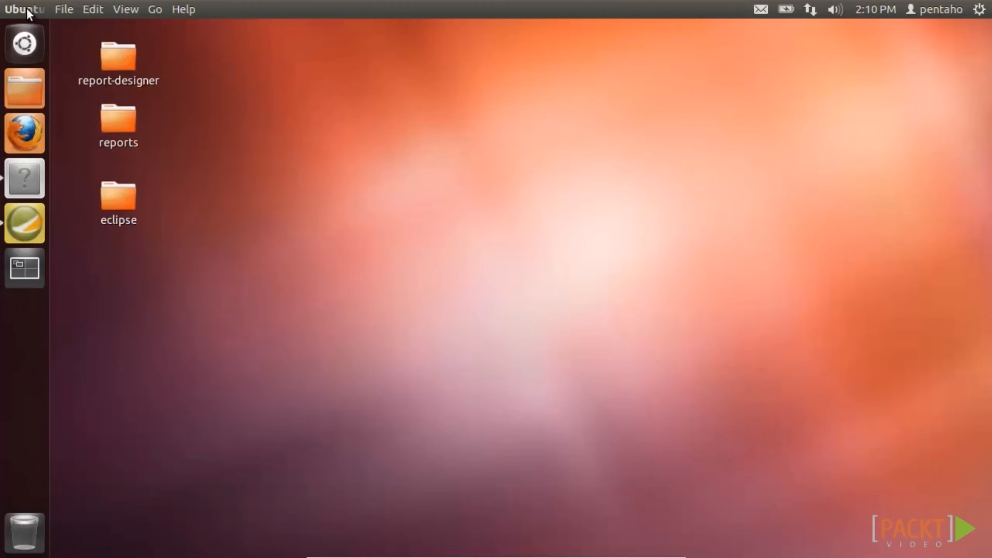
- Add a small image showing link.png to the Report Header beside the Action button
click(23, 215)
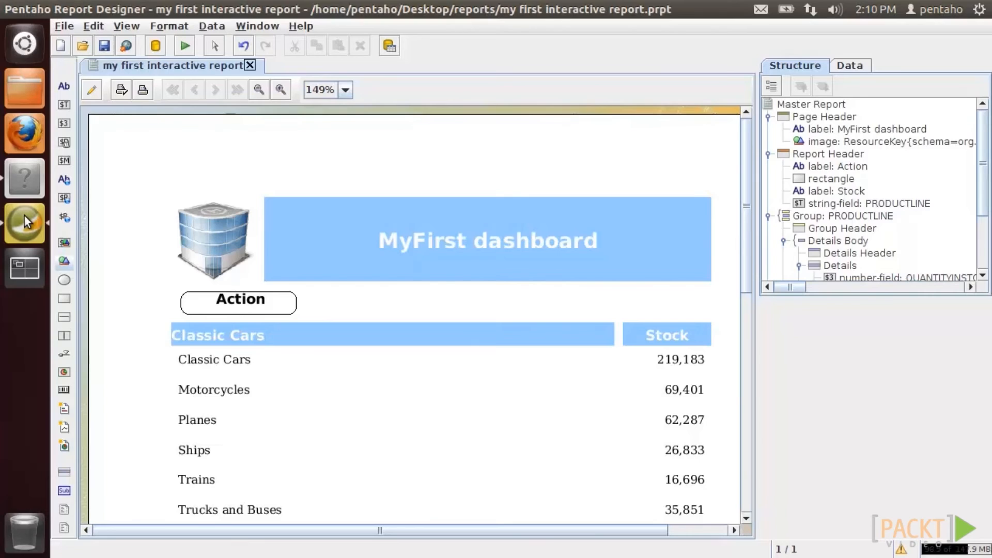
click(91, 92)
drag(64, 260, 320, 213)
drag(377, 268, 343, 227)
right_click(338, 226)
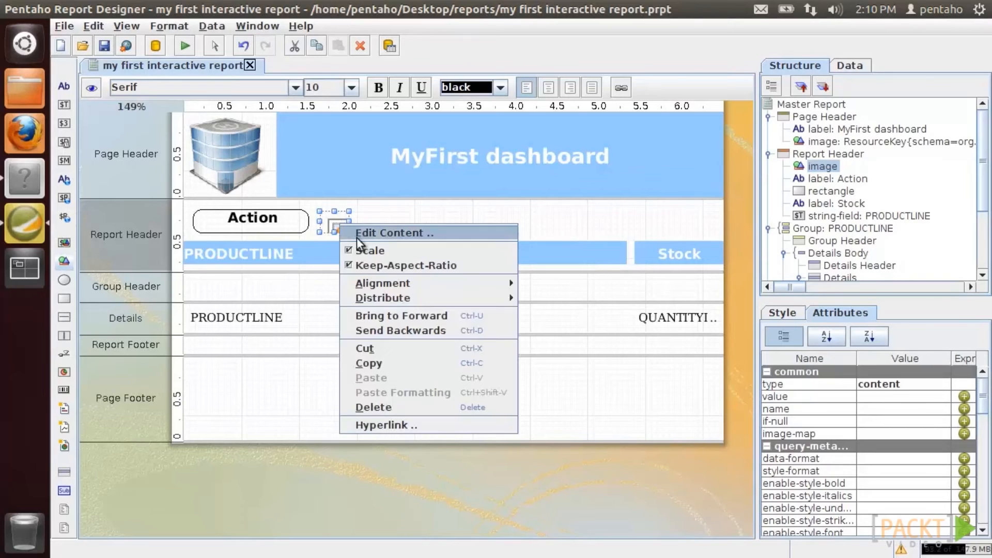
click(391, 232)
click(670, 259)
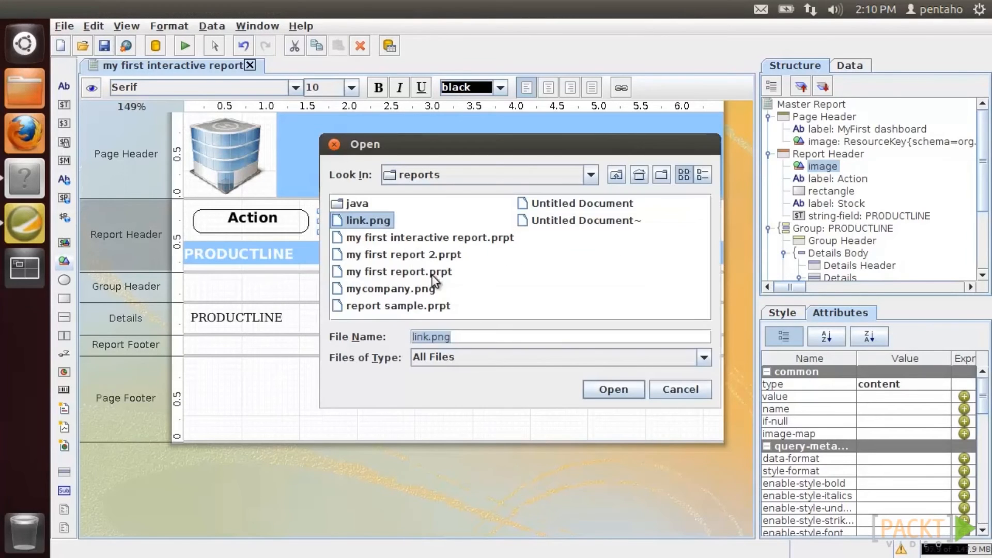
click(613, 389)
click(603, 324)
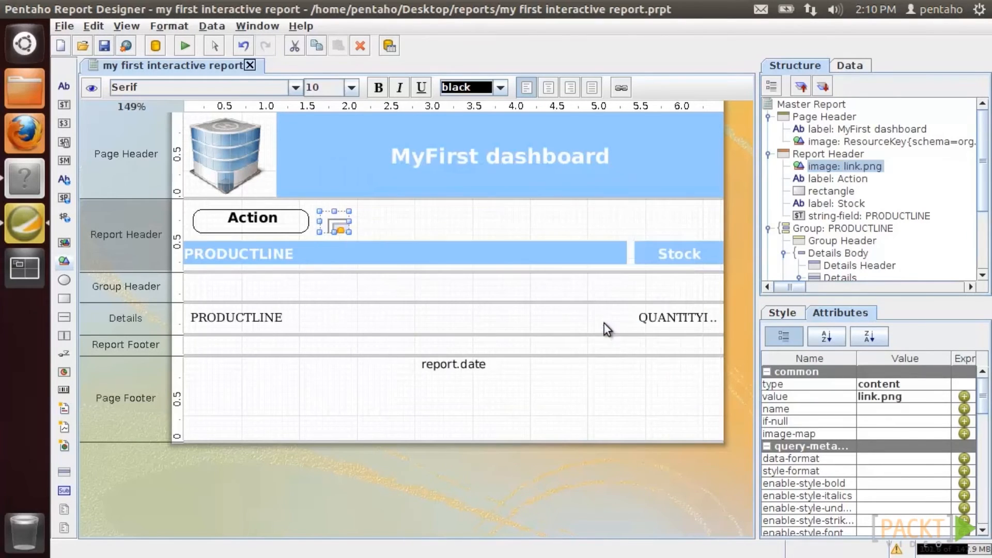
click(789, 317)
drag(983, 398, 985, 483)
click(919, 420)
click(941, 420)
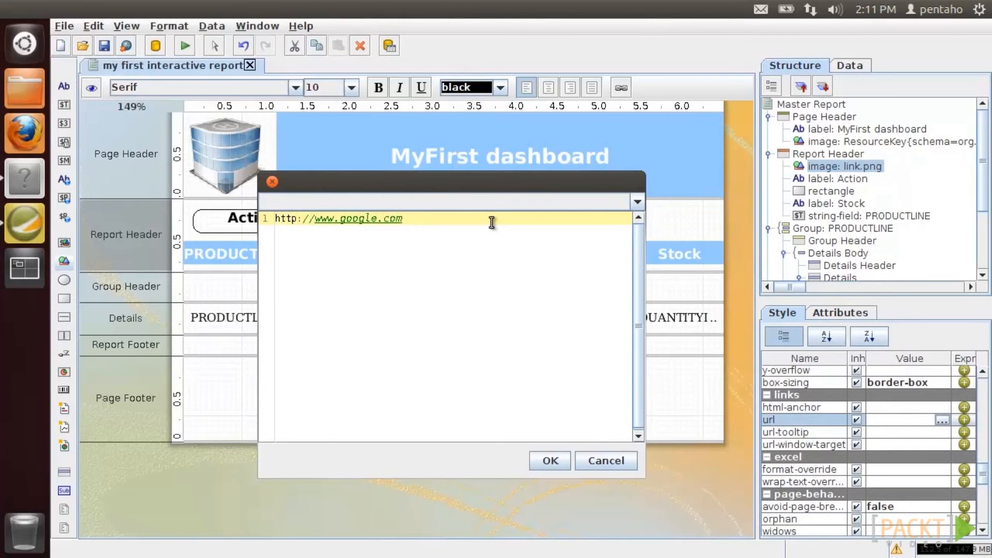
click(549, 459)
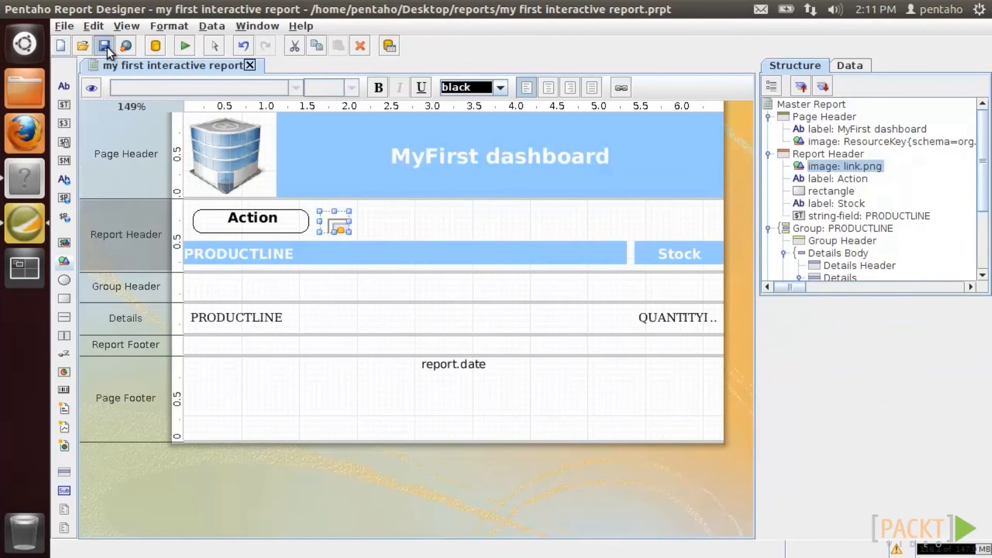
click(92, 88)
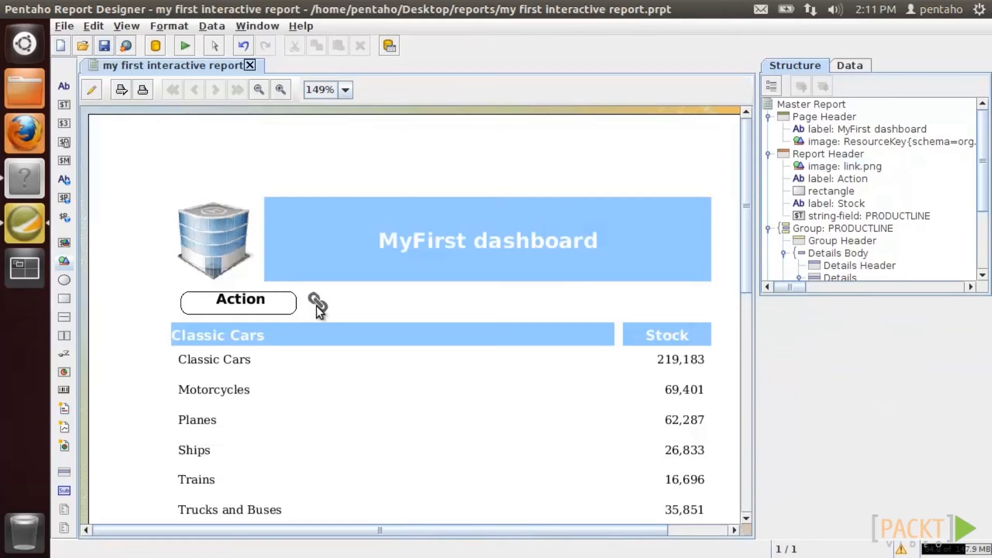
click(24, 78)
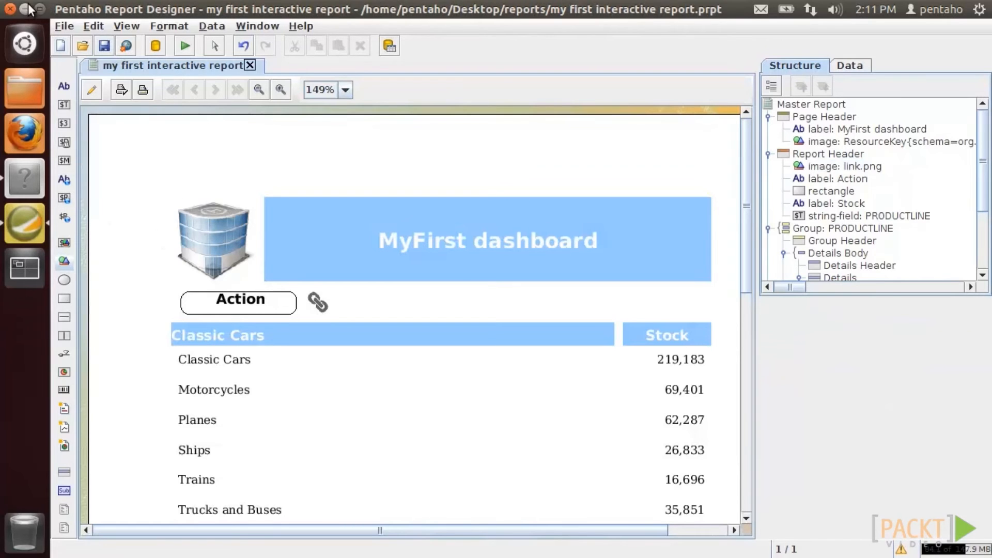
click(21, 180)
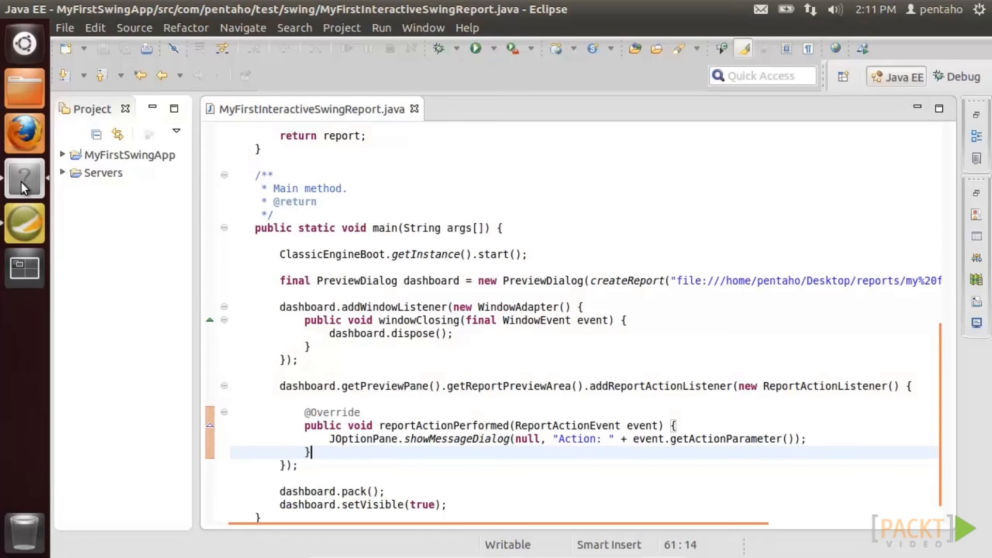
- Add imports for the report hyperlink event and listener classes
click(386, 135)
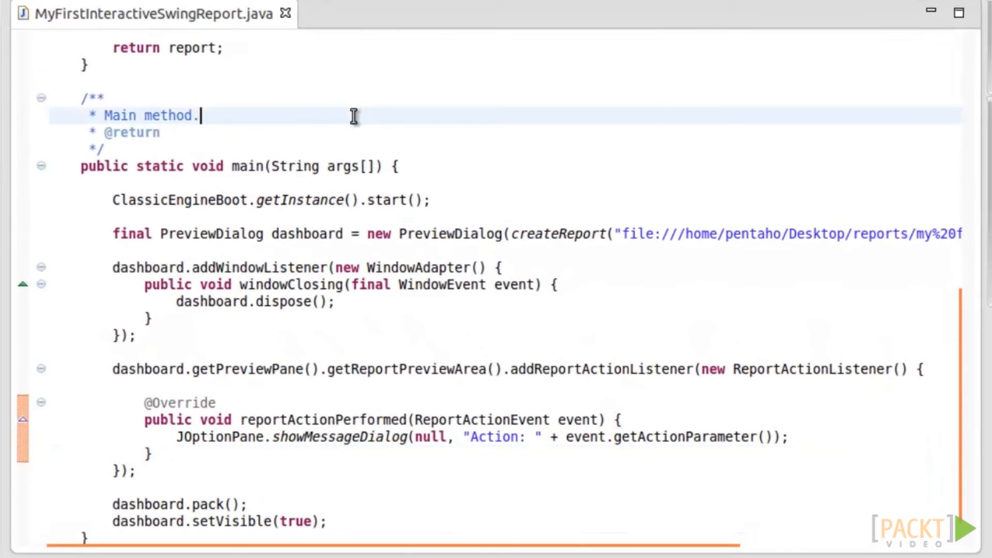
scroll(385, 136, up, 8)
scroll(349, 124, up, 4)
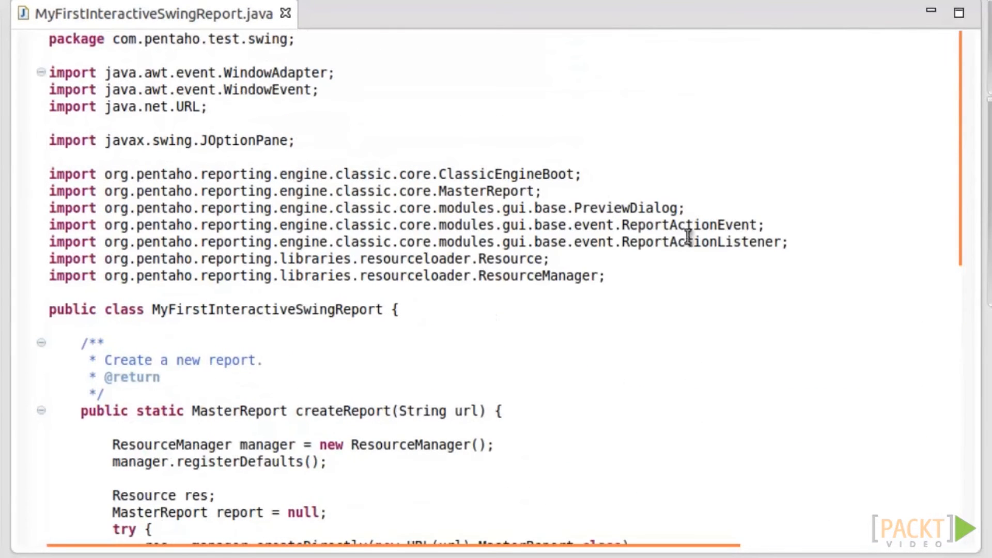
click(745, 208)
key(Right)
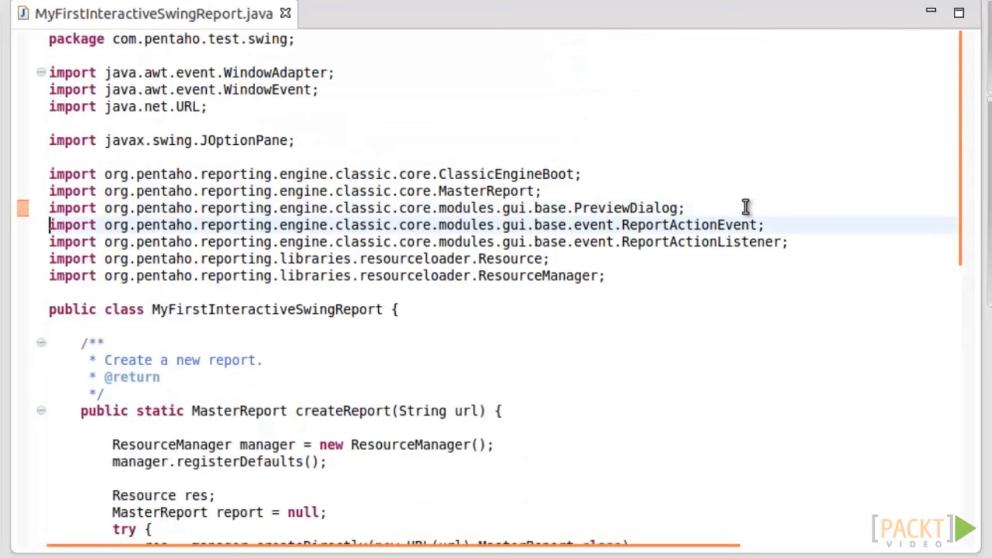
key(Down)
key(Down)
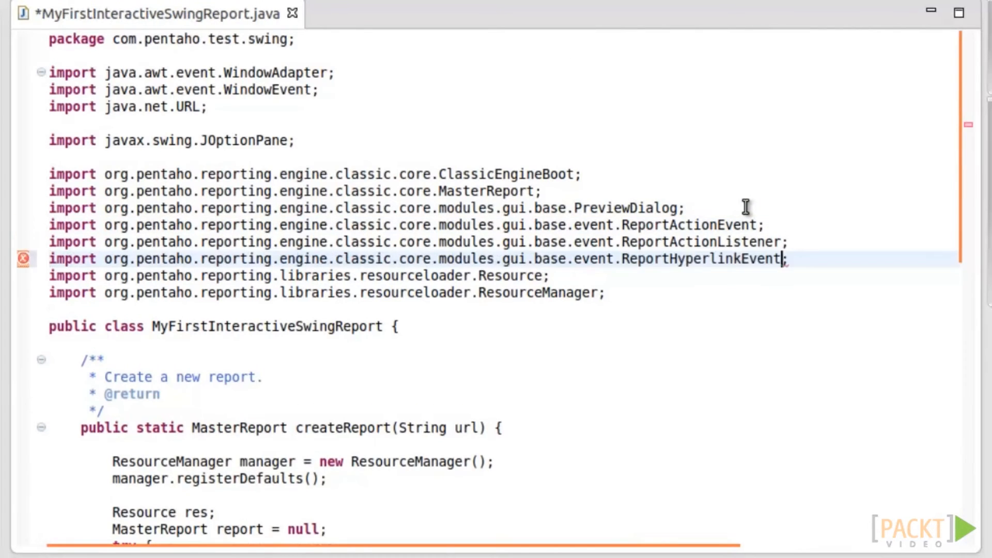
text(;)
key(Return)
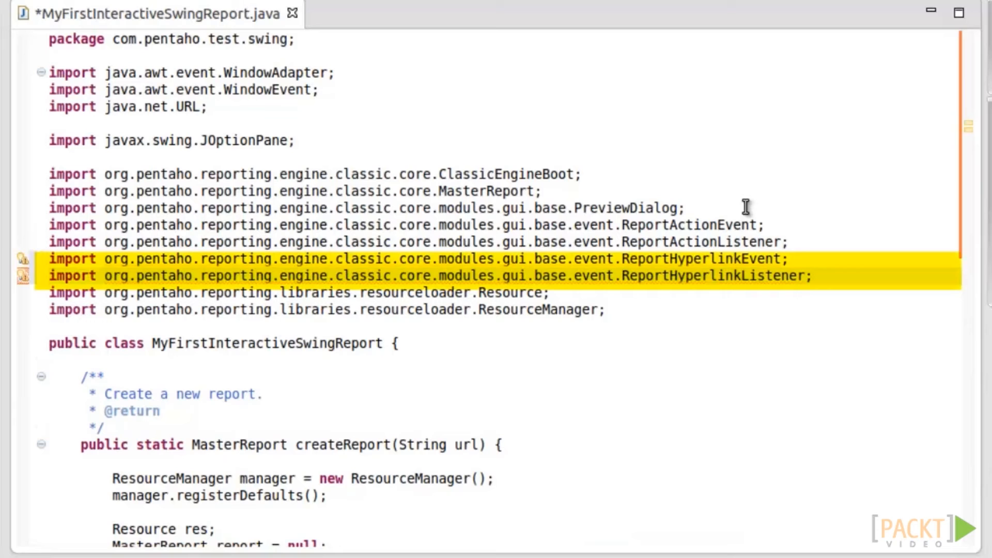
- Add a dashboard.getPreviewPane().addReportHyperlinkListener() call below the action listener
scroll(408, 255, down, 6)
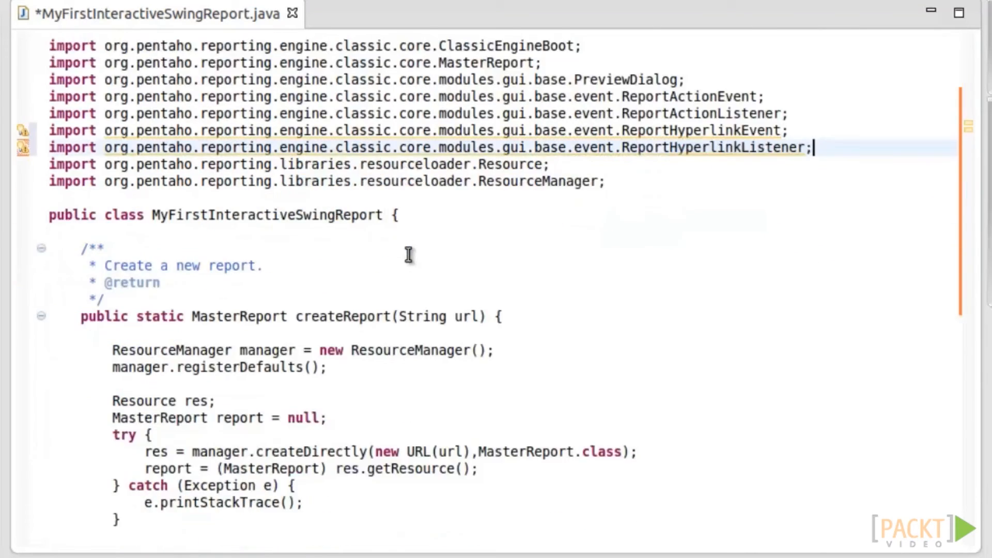
scroll(409, 254, down, 6)
click(206, 445)
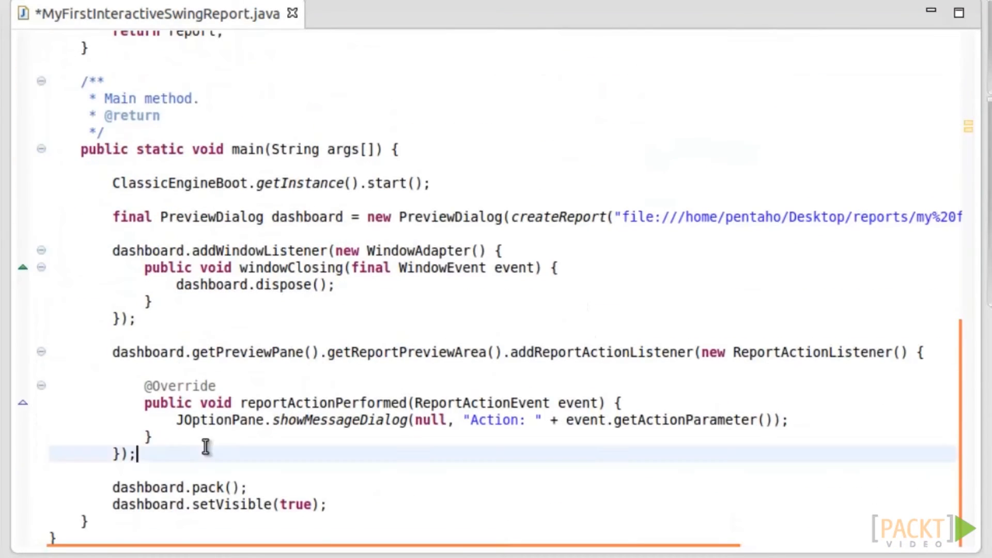
key(Return)
text(dashboard.getpr)
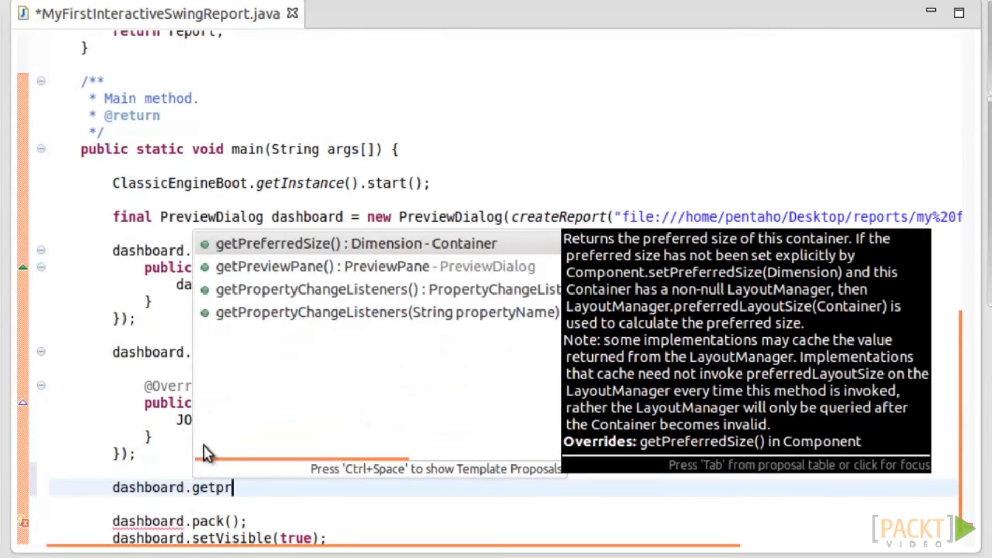
key(Down)
key(Return)
text(.a)
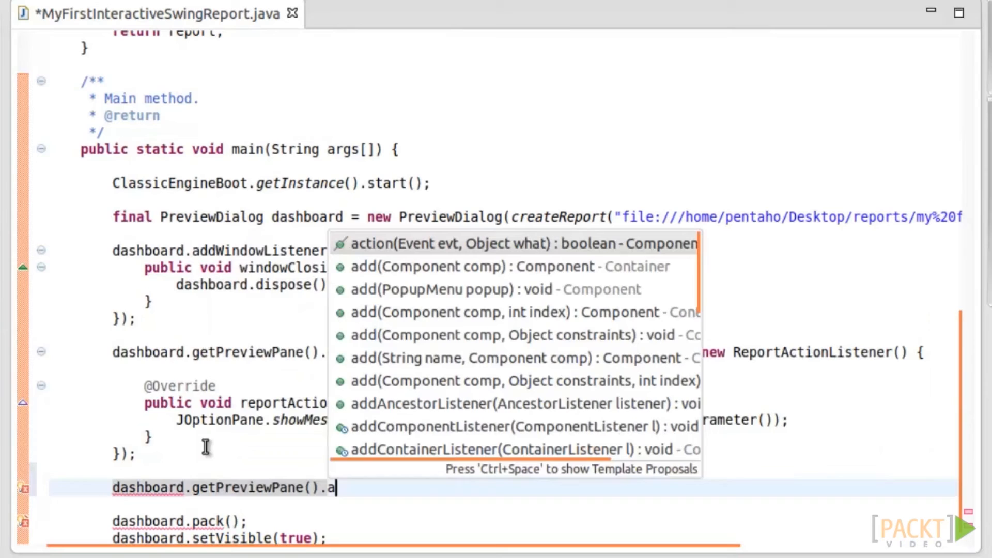
text(ddRe)
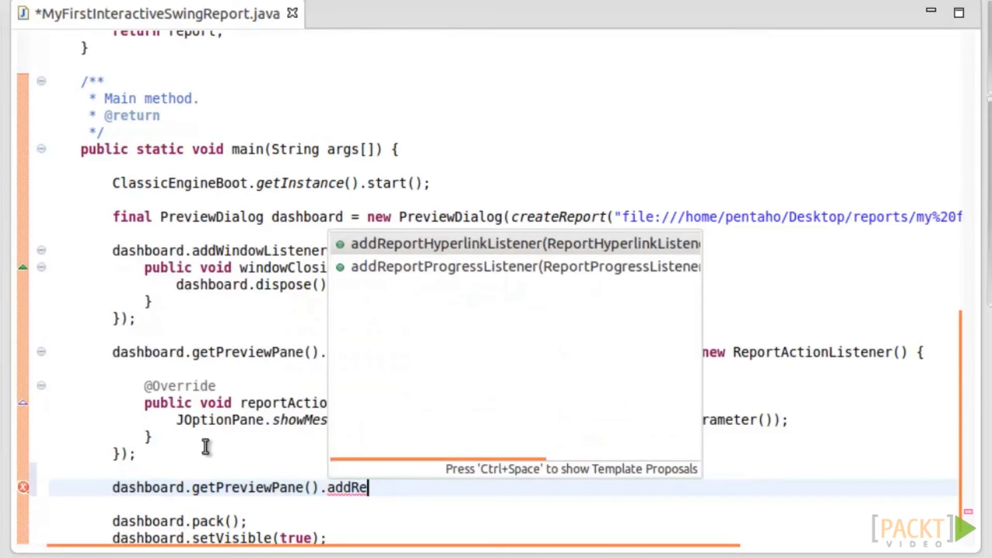
key(Return)
key(Return)
key(Left)
key(Left)
key(shift+Left)
key(shift+Left)
key(shift+Left)
key(shift+Left)
key(shift+Left)
key(shift+Left)
key(shift+Left)
key(shift+Left)
- Pass an anonymous ReportHyperlinkListener and rename its arg0 parameter
text(new)
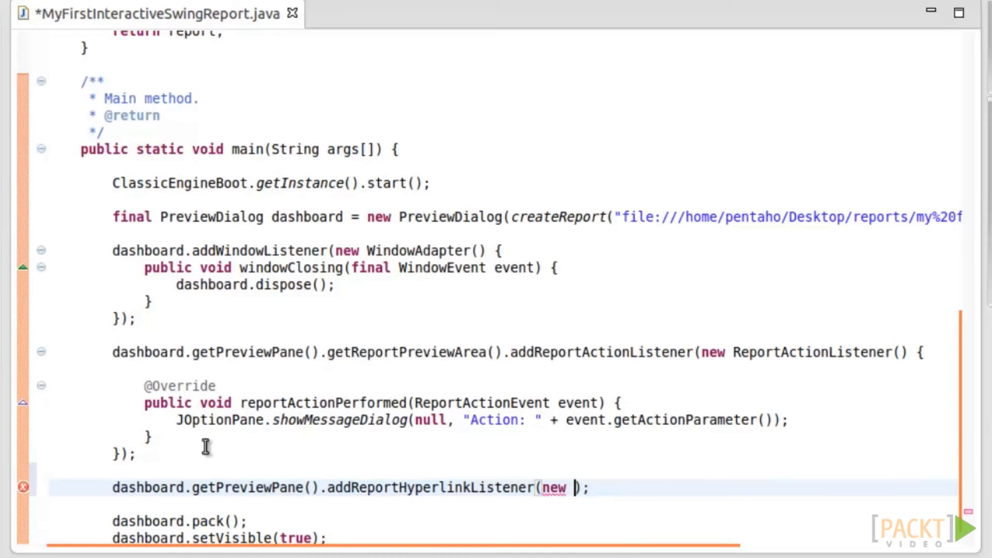
key(ctrl+space)
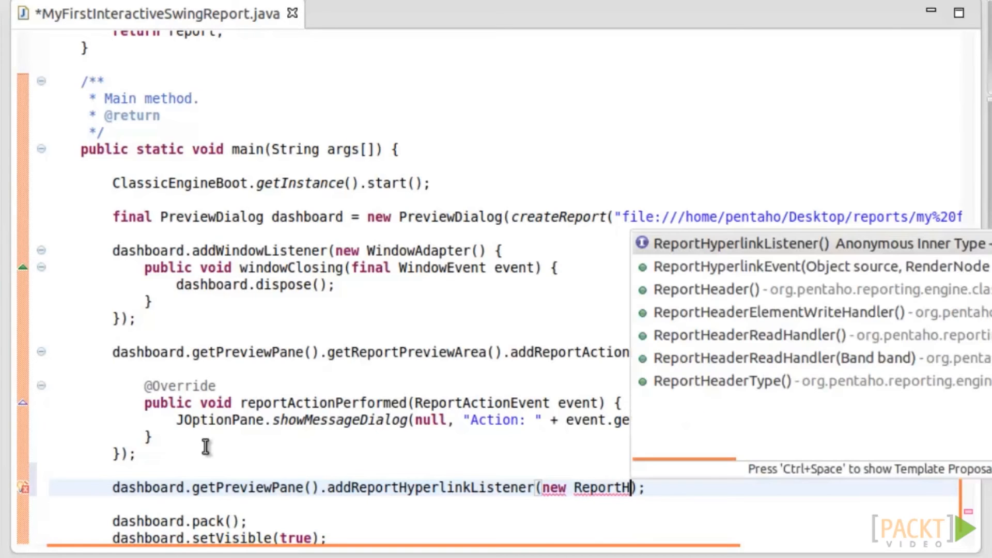
key(Return)
key(Down)
key(Down)
key(Down)
key(Down)
key(Down)
key(Down)
key(Down)
key(Down)
key(Down)
key(Down)
key(Down)
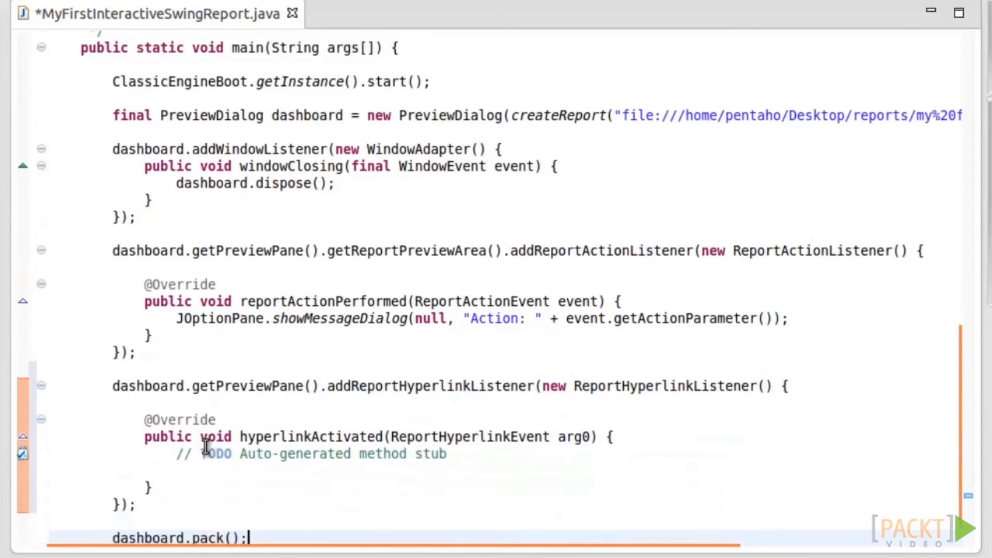
double_click(571, 386)
text(e)
drag(177, 403, 179, 419)
- Make the handler show JOptionPane.showMessageDialog(null, "Url: " + event.getTarget())
text(JoptionPane.showM)
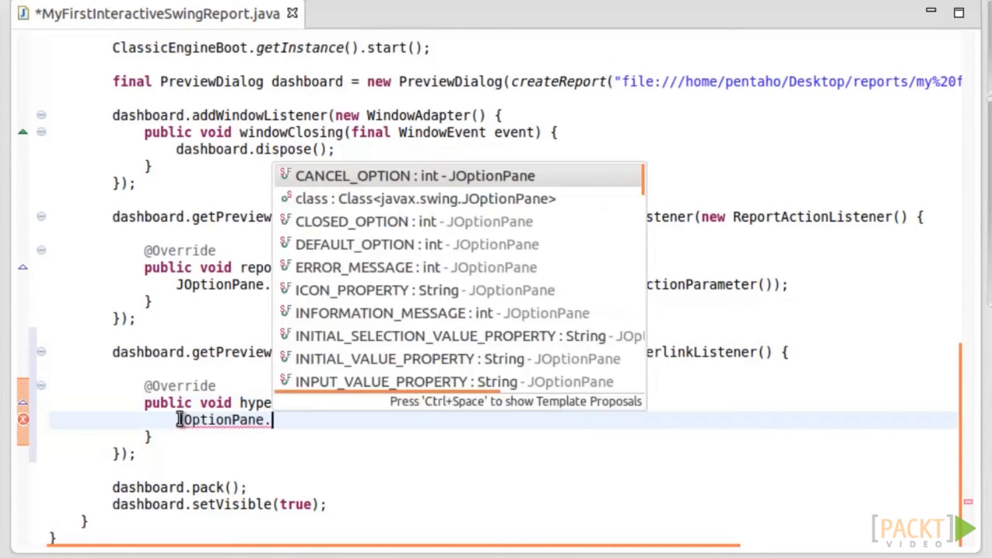
key(Return)
text(null)
key(Tab)
text("U)
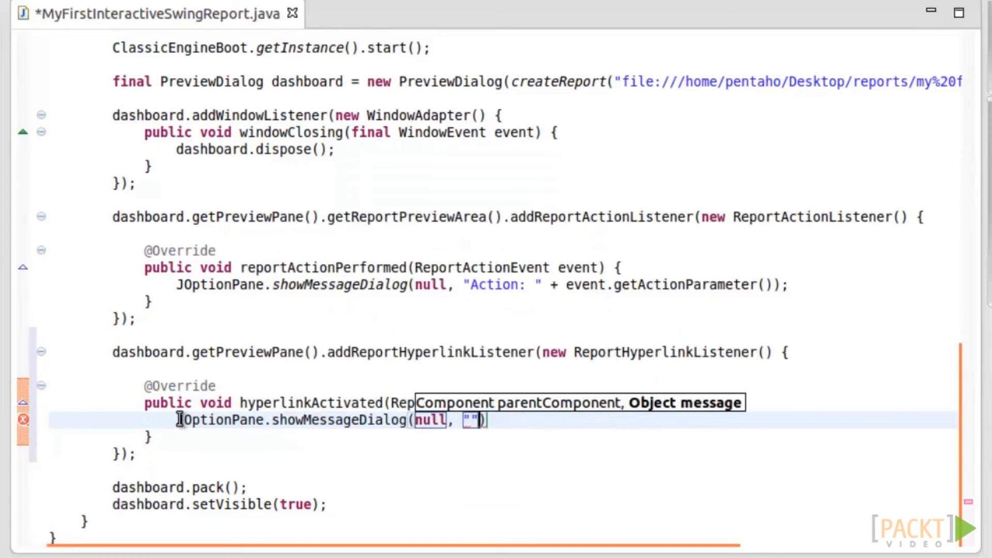
text(rl: " + event.get)
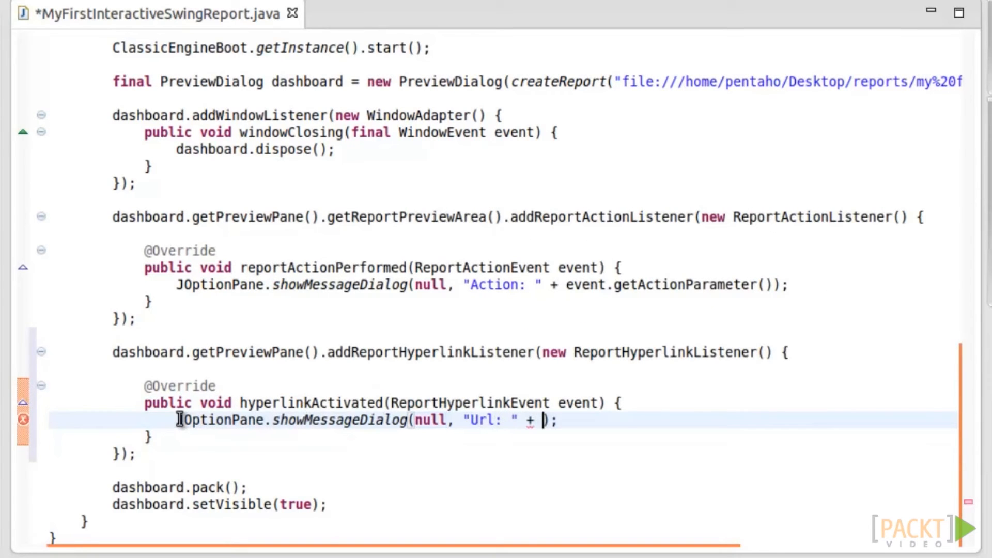
key(Return)
key(Down)
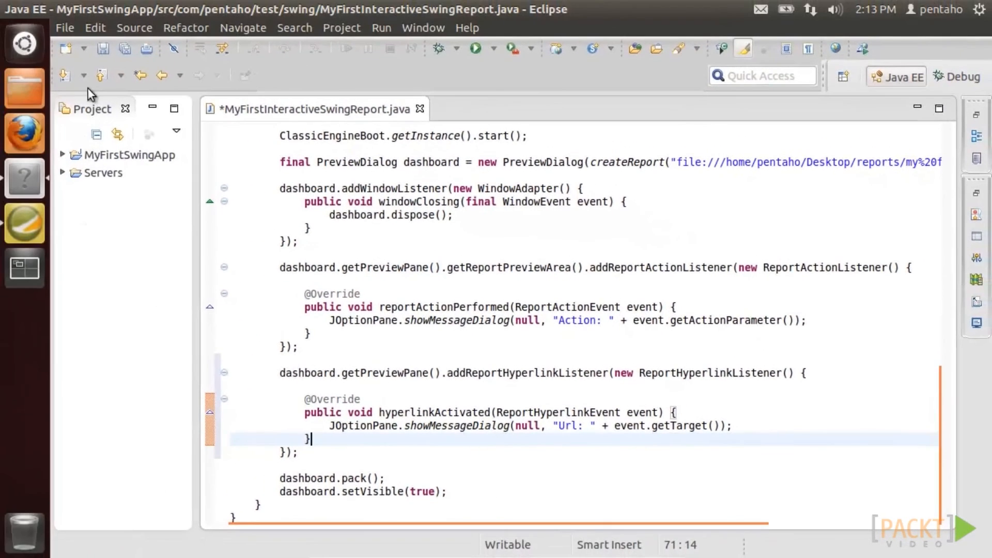
key(ctrl+s)
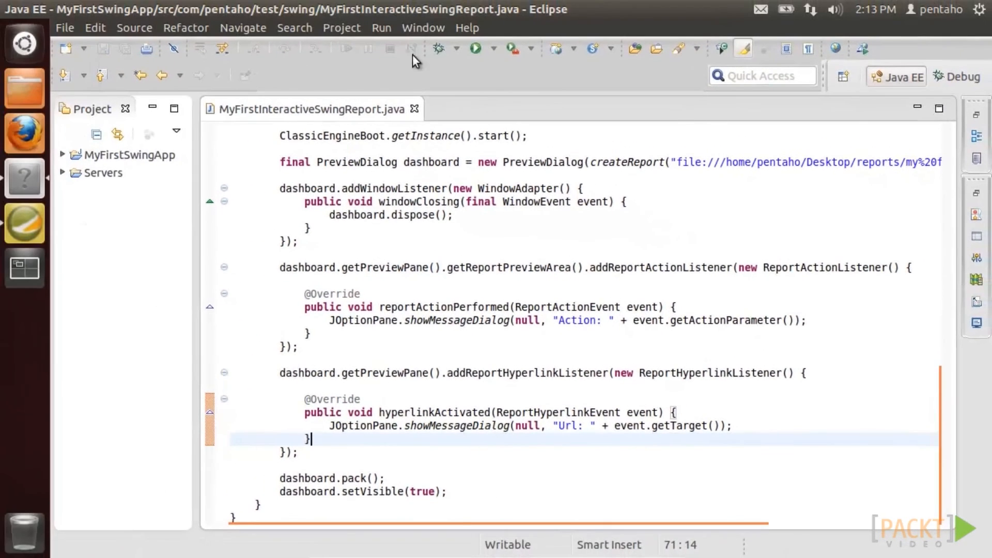
click(475, 48)
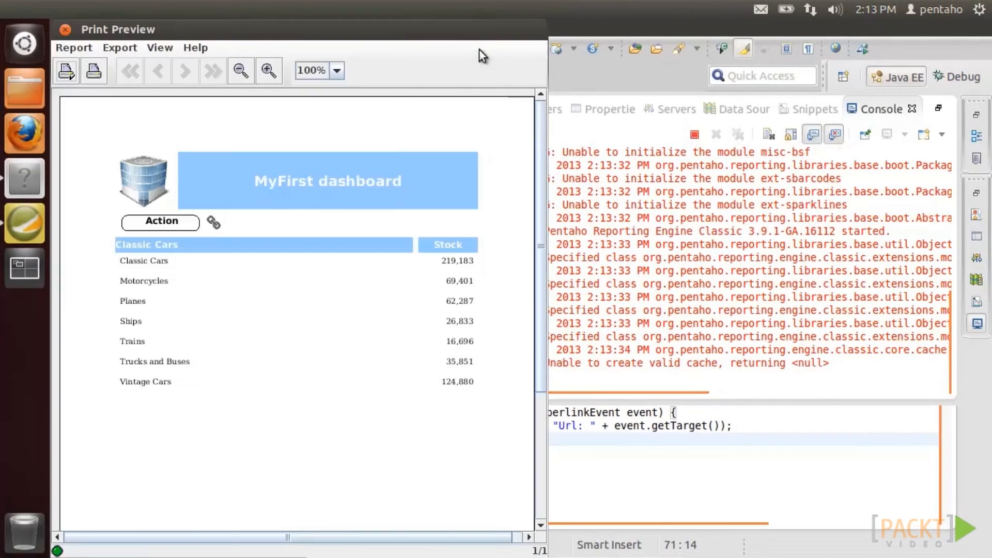
click(212, 223)
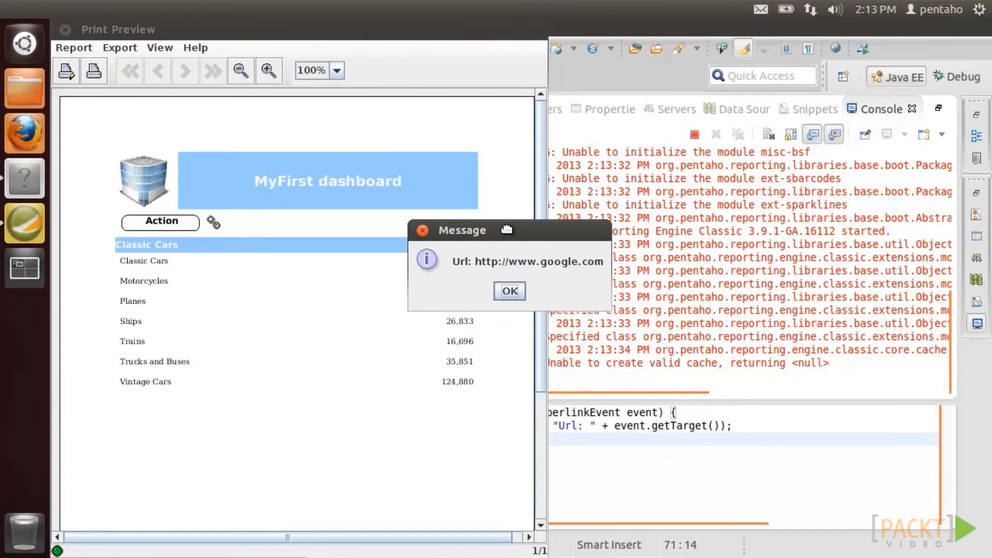
click(510, 289)
click(64, 30)
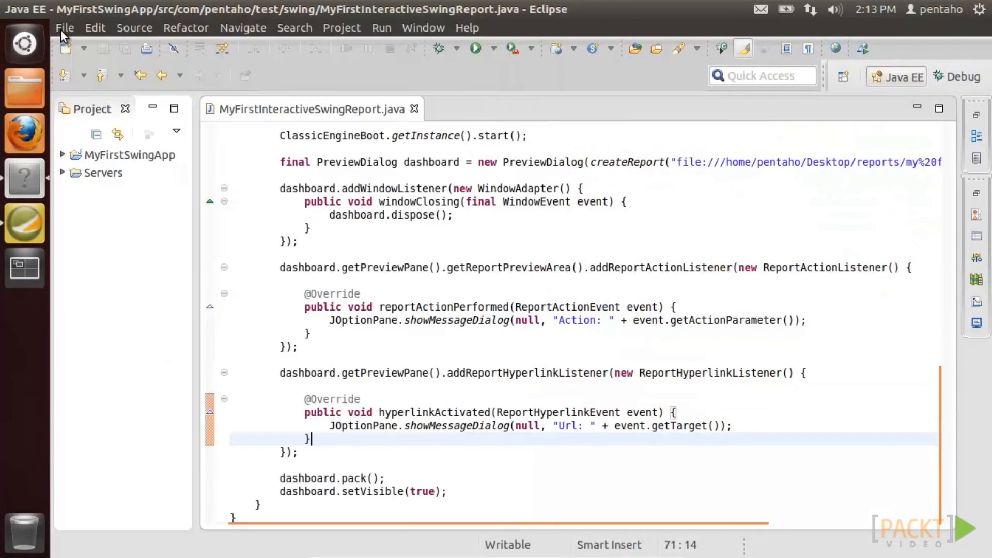
click(31, 8)
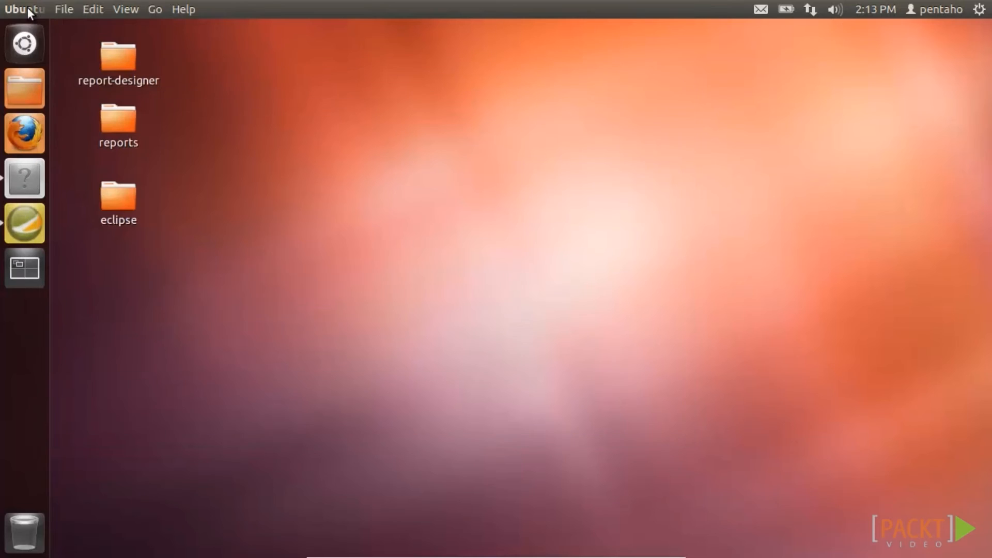
- Draw a rectangle beside the link icon in the report header, with arc 15 and named button1
click(27, 224)
click(93, 91)
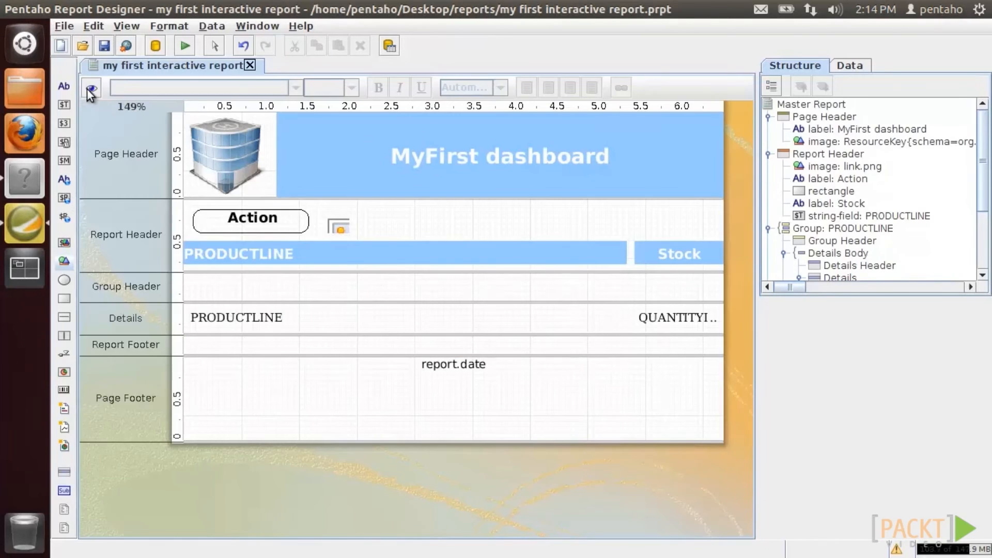
drag(64, 298, 380, 214)
click(828, 314)
click(887, 407)
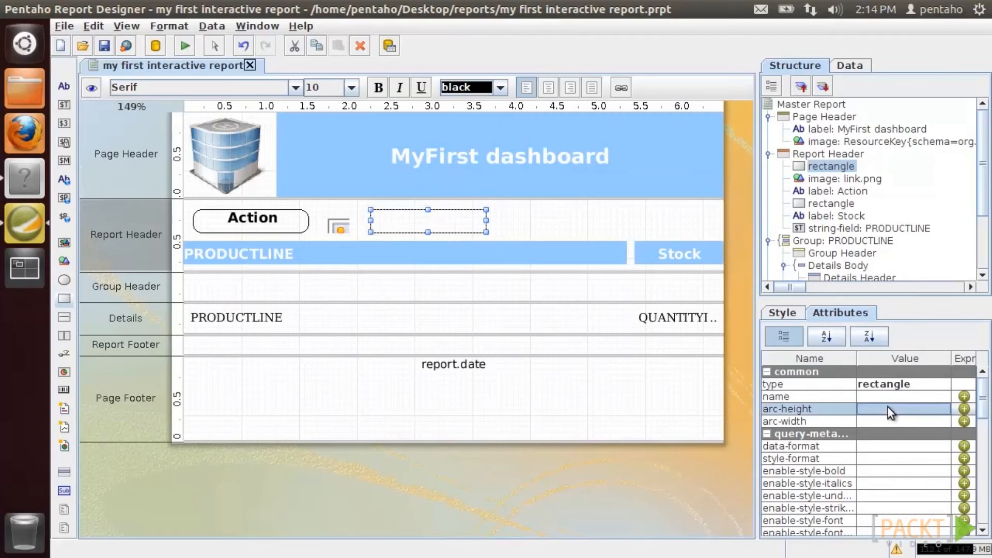
click(888, 419)
text(15)
click(890, 396)
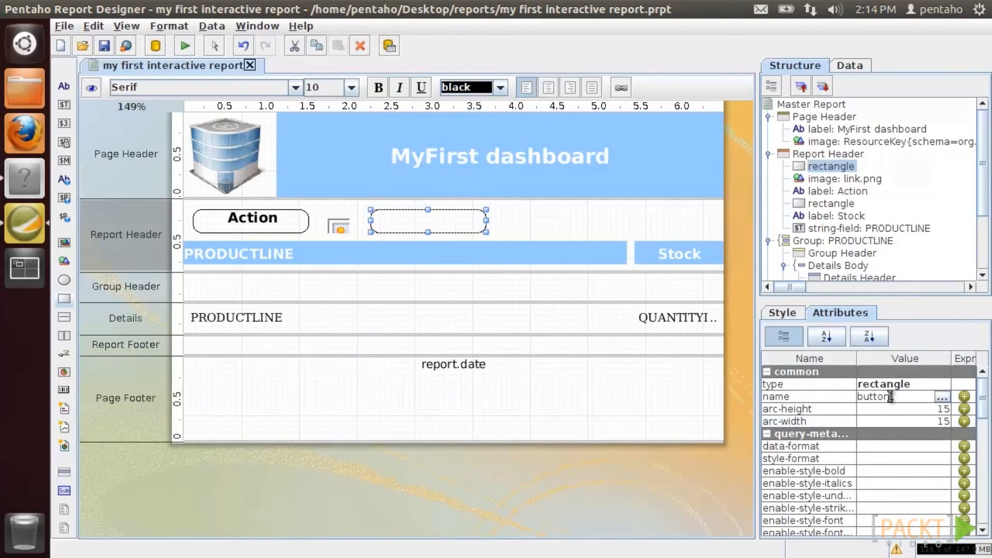
- Add a 'Button' label on the rectangle styled like the Action label, narrowed to fit
click(64, 85)
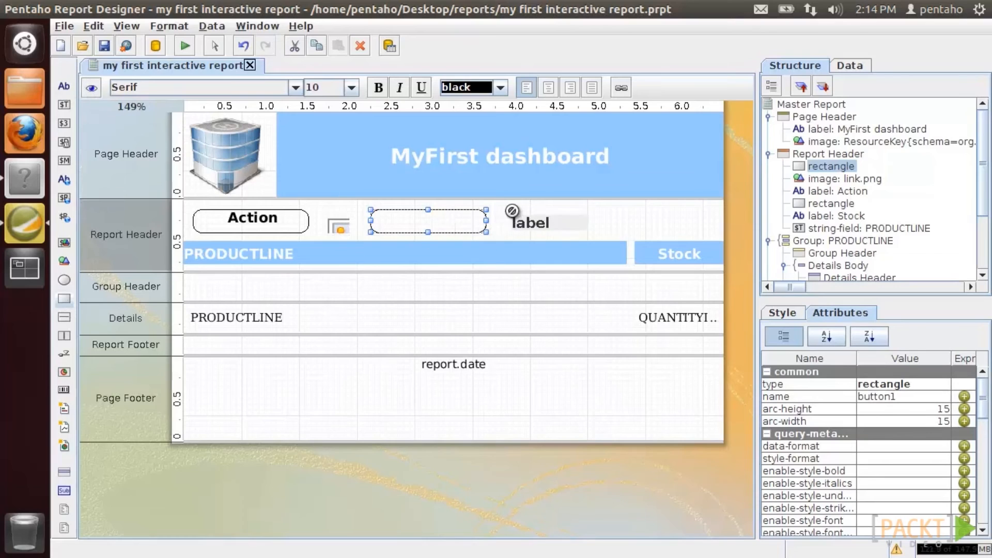
click(510, 211)
text(Button)
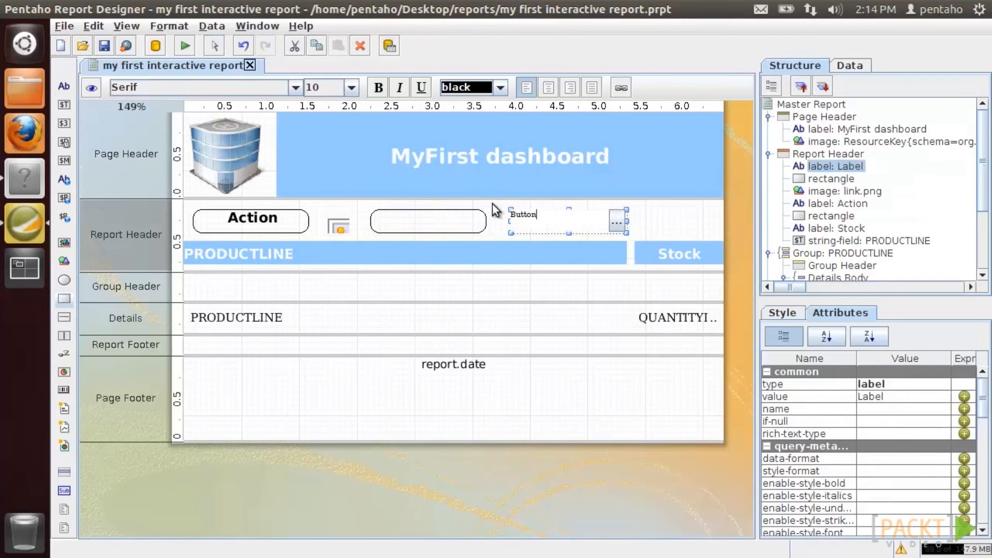
click(252, 218)
right_click(252, 218)
click(275, 309)
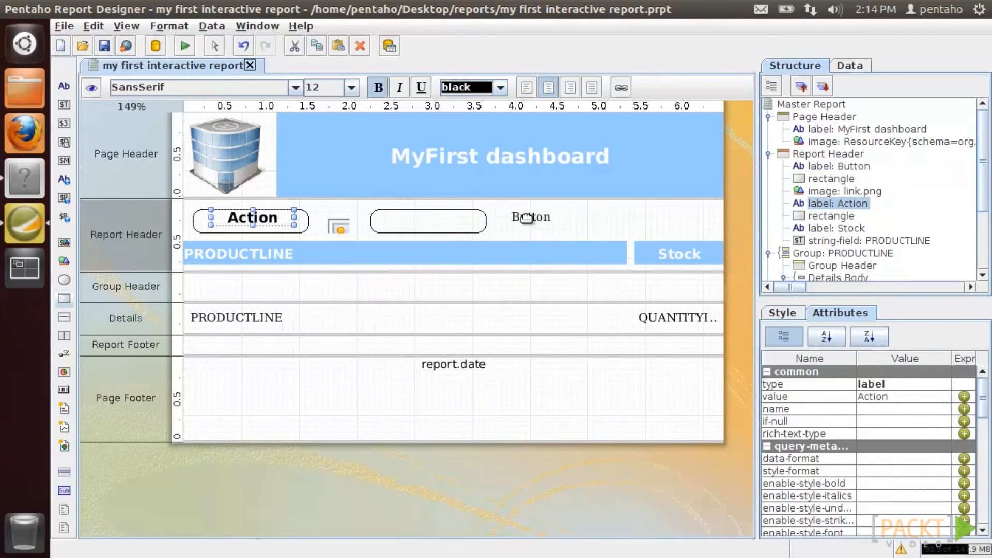
right_click(520, 217)
click(547, 335)
drag(620, 222, 413, 219)
- Preview the report, then minimize Report Designer and return to Eclipse
click(105, 47)
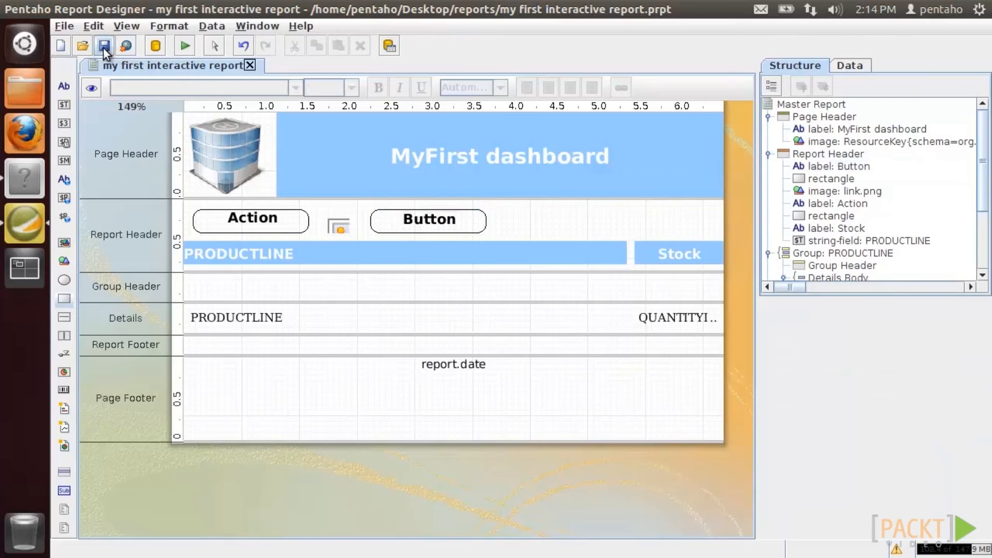
click(96, 92)
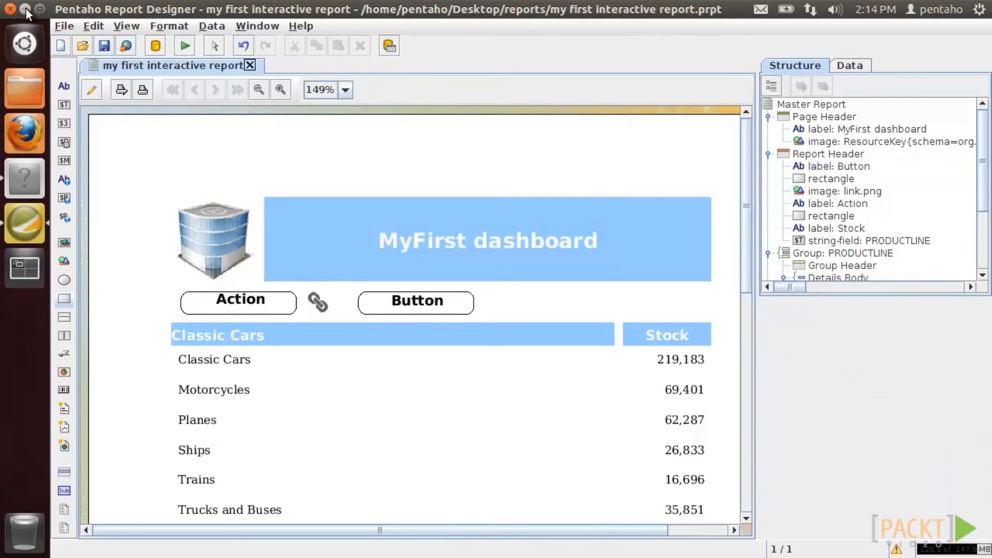
click(25, 8)
click(25, 179)
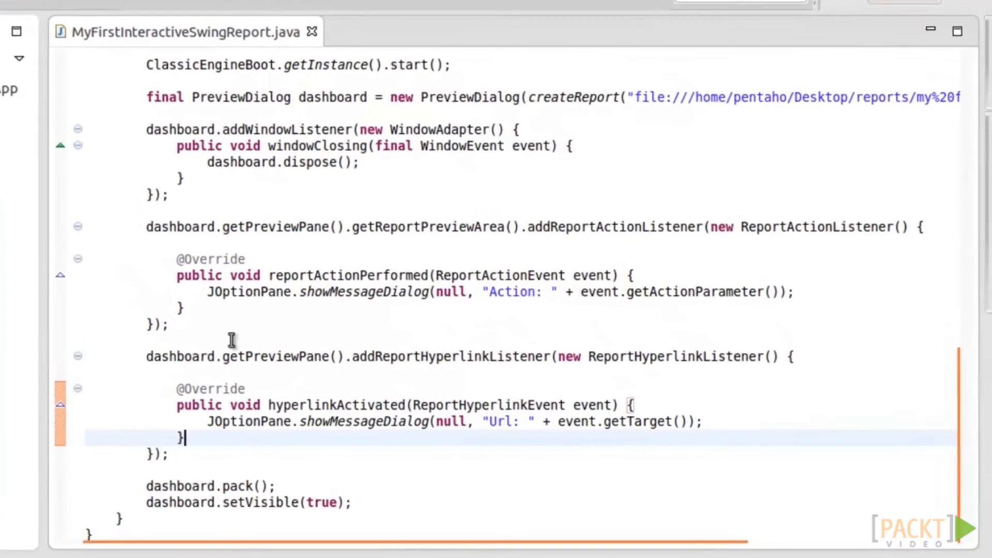
- Add an anonymous ReportMouseListener via dashboard.getPreviewPane().getReportPreviewArea().addReportMouseListener
click(436, 450)
key(Return)
key(Return)
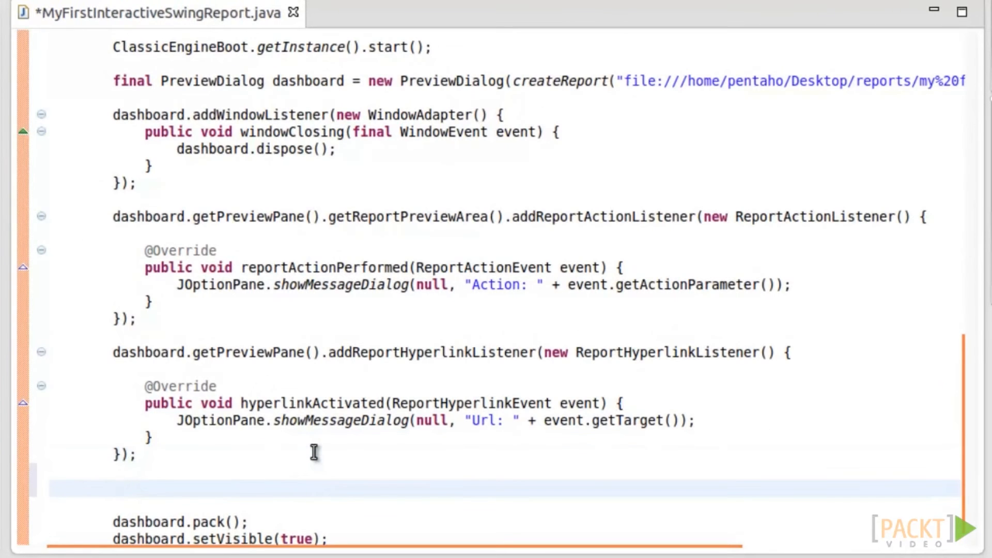
text(dashboard.getPre)
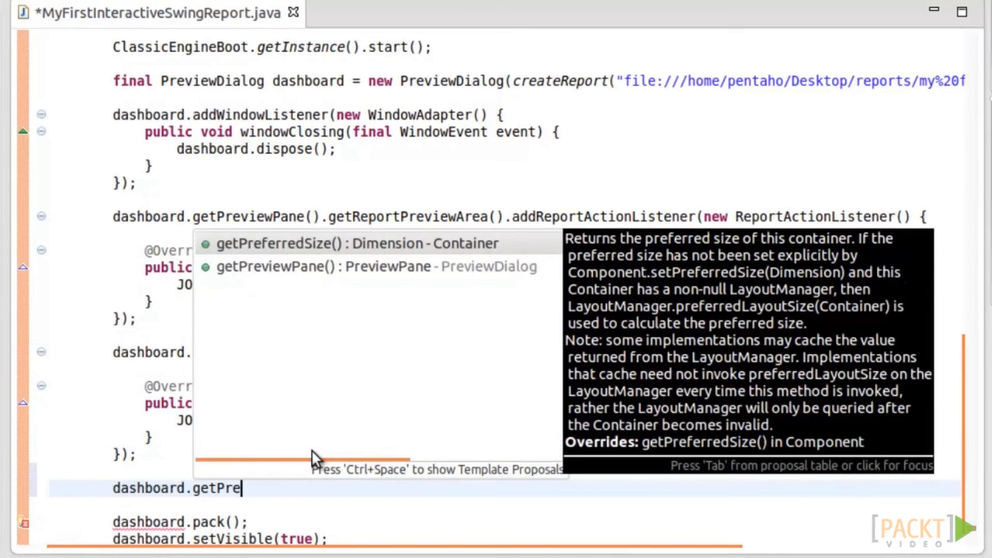
key(Down)
key(Return)
text(.)
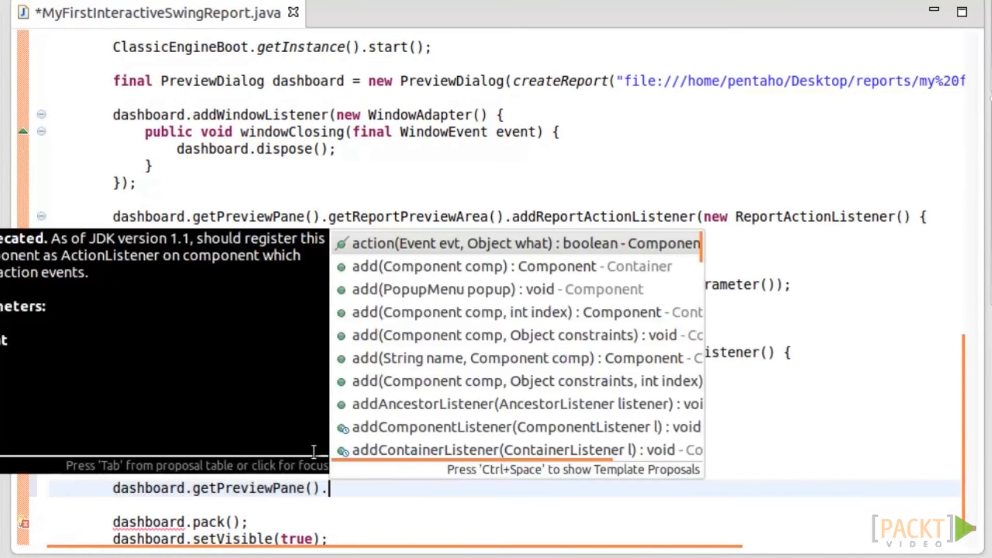
text(getReportPreviewArea().addRepo)
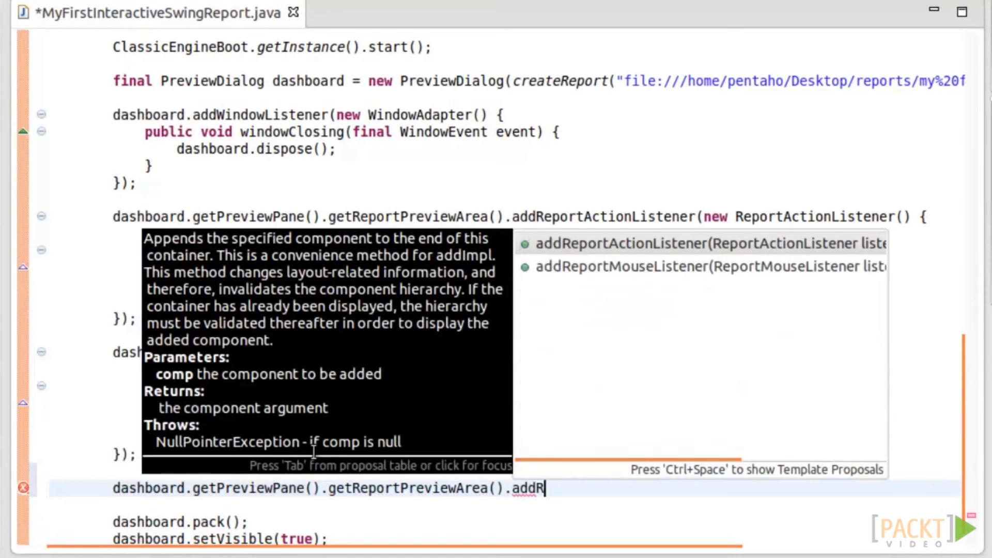
key(Down)
key(Return)
key(End)
text(;)
key(Left)
key(Left)
key(shift+Left)
key(shift+Left)
key(shift+Left)
key(shift+Left)
key(shift+Left)
key(shift+Left)
key(shift+Left)
key(shift+Left)
text(new Report)
key(ctrl+space)
key(Return)
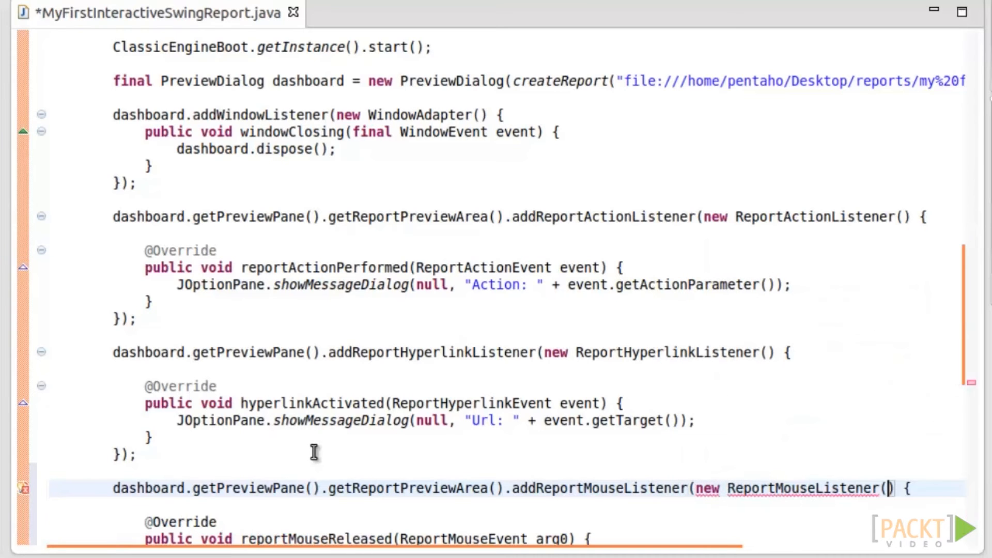
- Rename reportMousePressed's parameter and start an if checking getSourceNode().getName() != null
drag(968, 332, 968, 434)
double_click(553, 172)
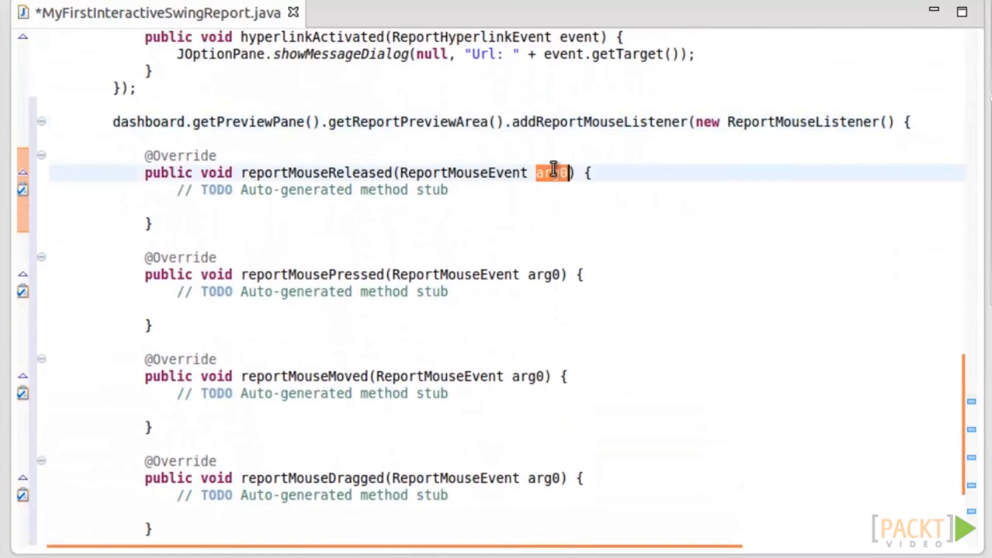
double_click(552, 274)
text(event)
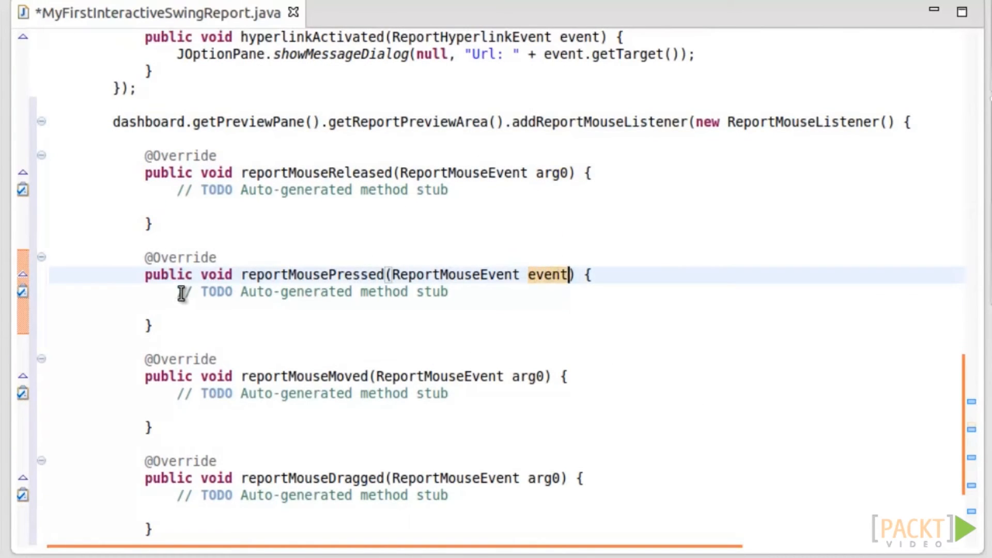
drag(182, 293, 206, 307)
text(if () {)
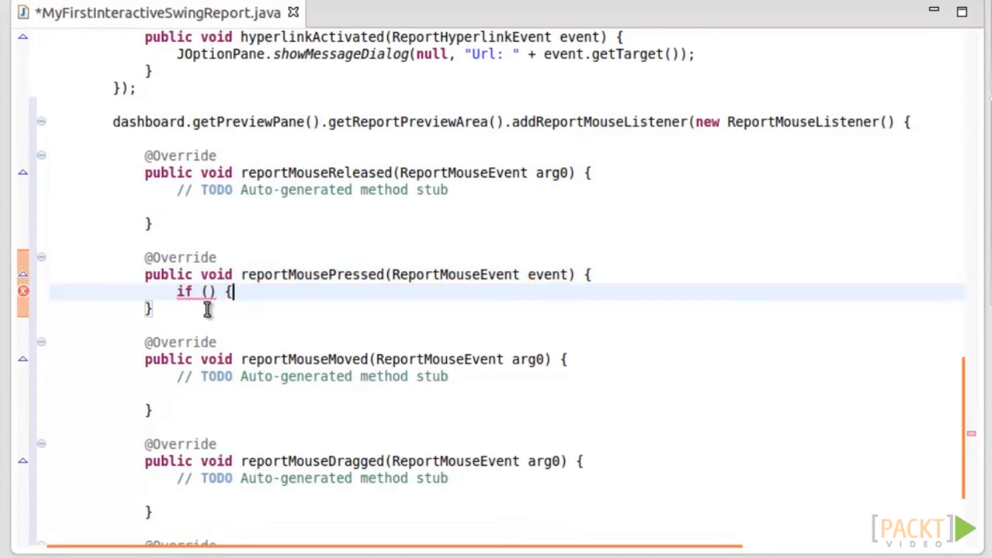
key(Return)
key(Up)
key(Up)
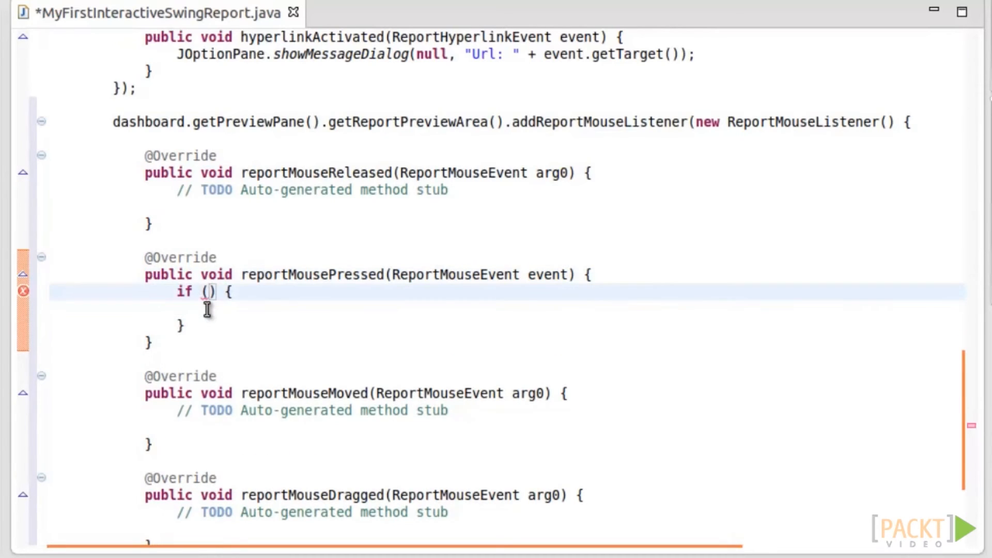
text(event.get)
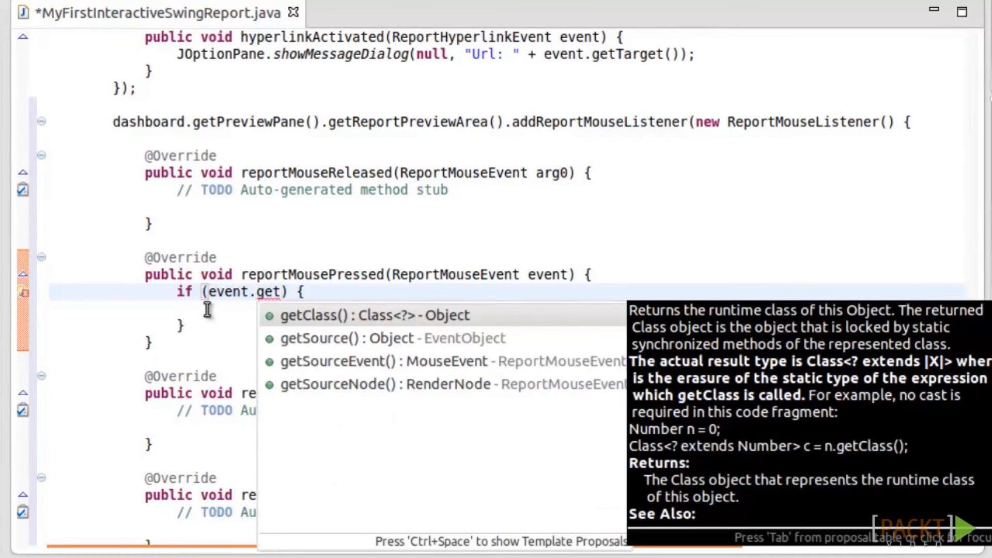
text(Sou)
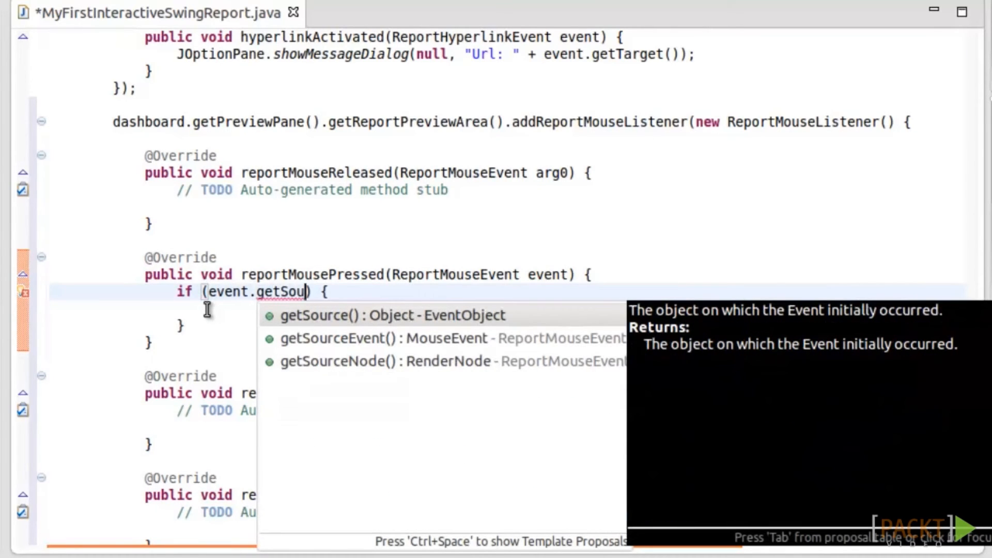
key(Down)
key(Down)
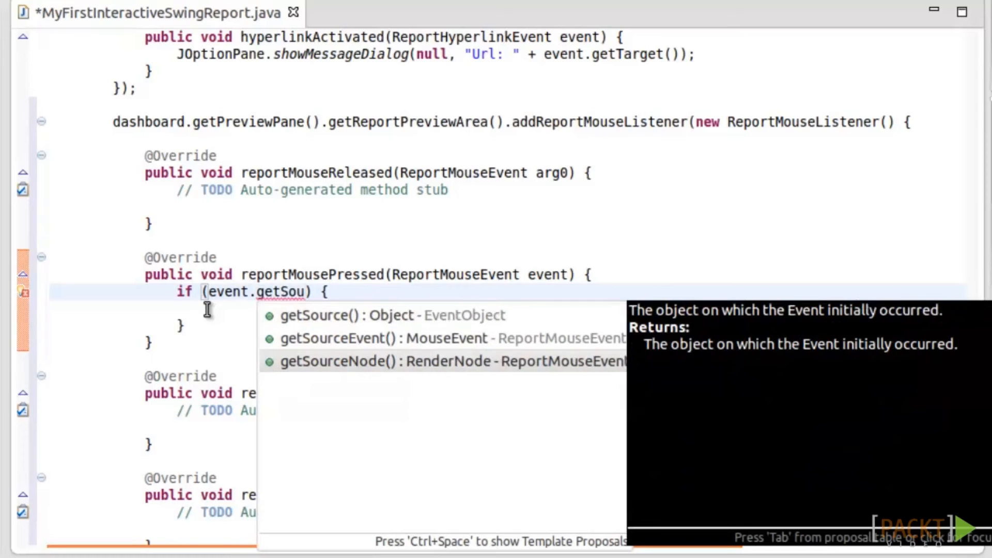
key(Return)
text(.getN)
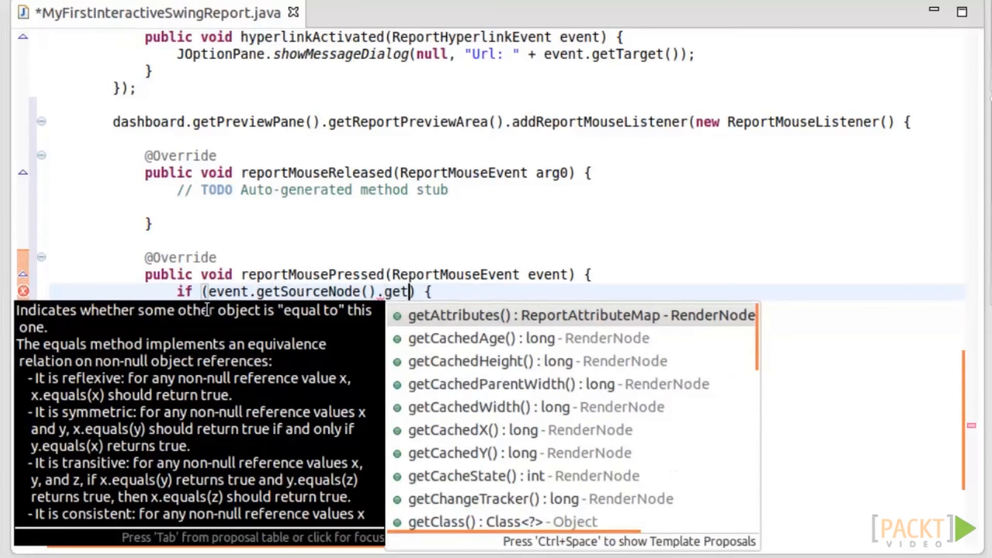
key(Return)
text(!=null &&)
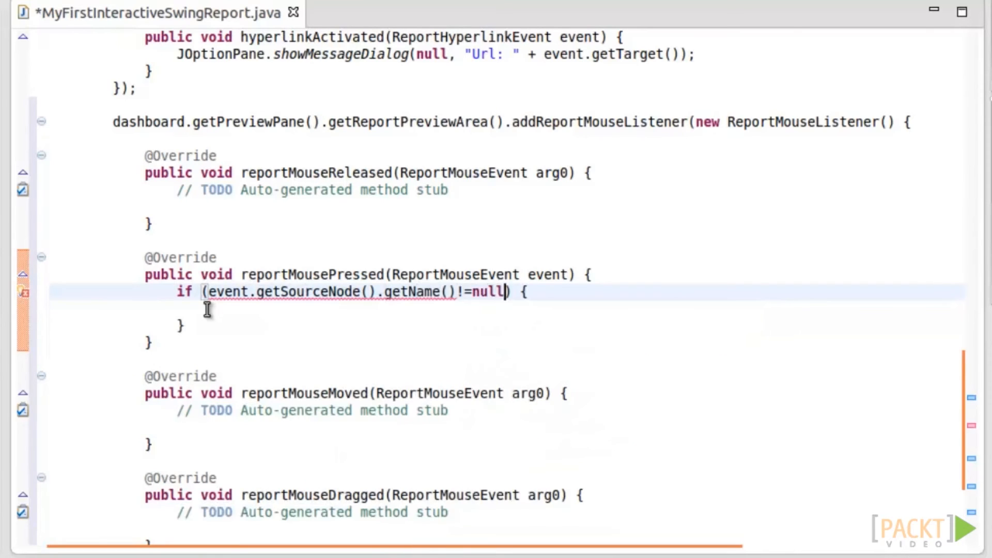
- Complete the condition with getSourceNode().getName().equals("button1")
drag(209, 291, 456, 292)
right_click(430, 293)
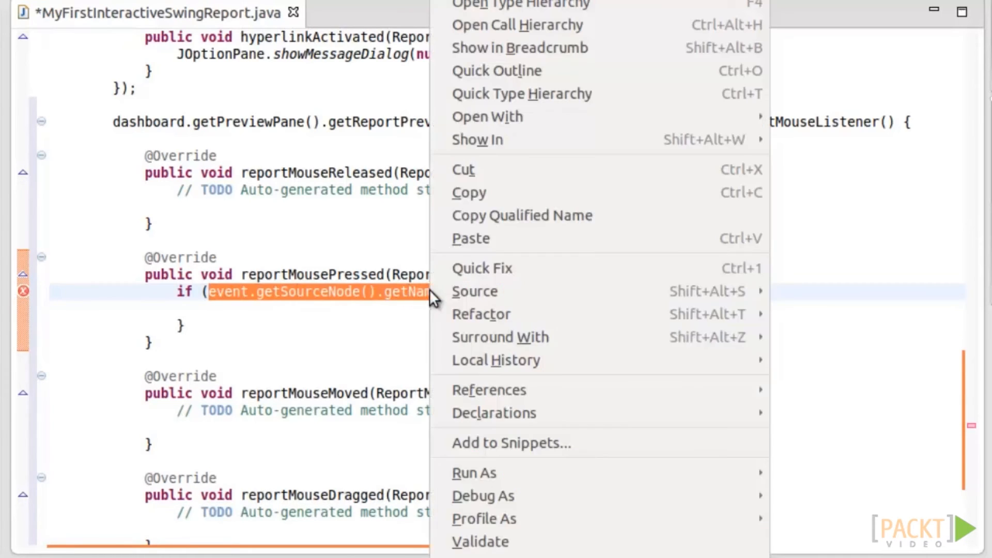
click(471, 193)
click(537, 292)
right_click(537, 292)
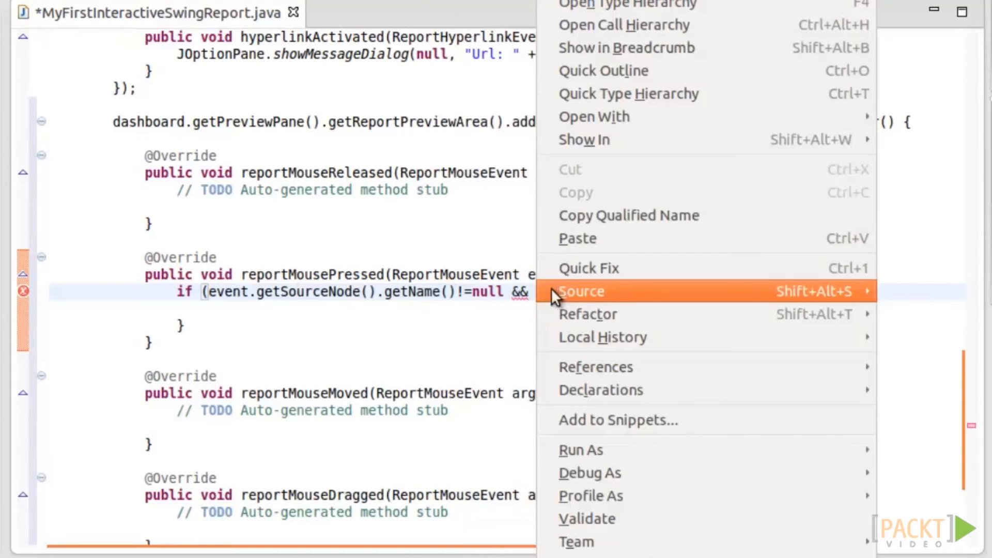
click(583, 237)
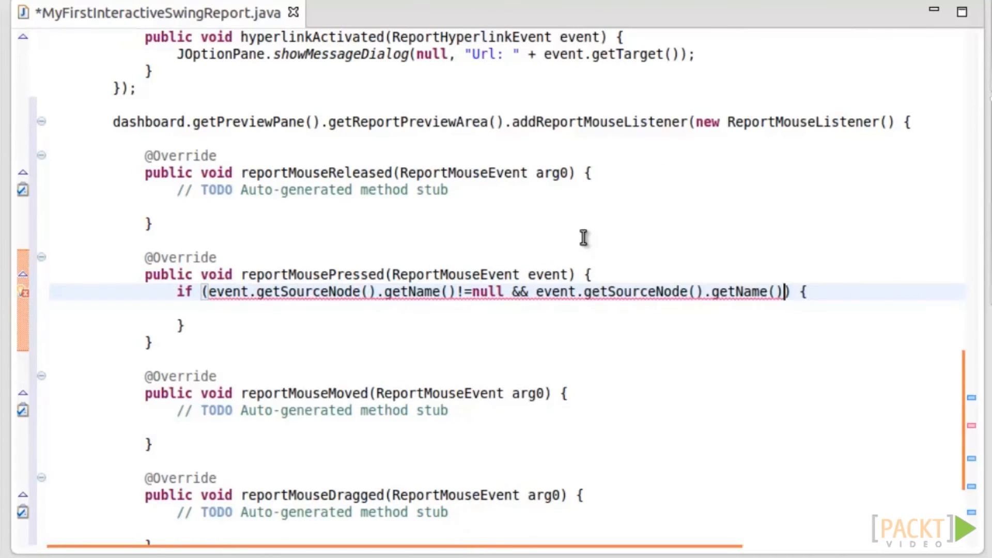
text(.e)
key(Down)
key(Return)
text("button1)
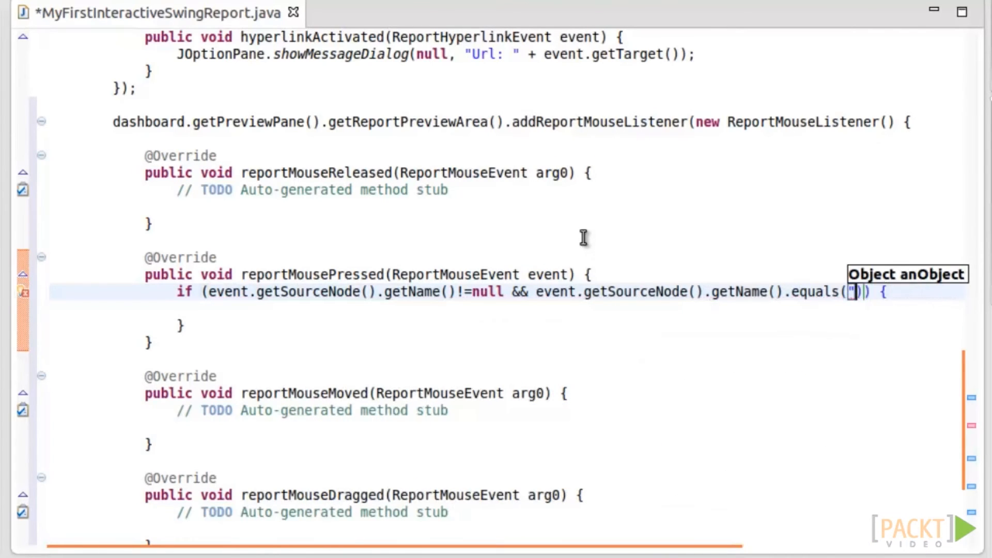
- Inside the if, show JOptionPane.showMessageDialog(null, "Pressed: " + node name) and save the file
key(Down)
text(JOptionPane.showM)
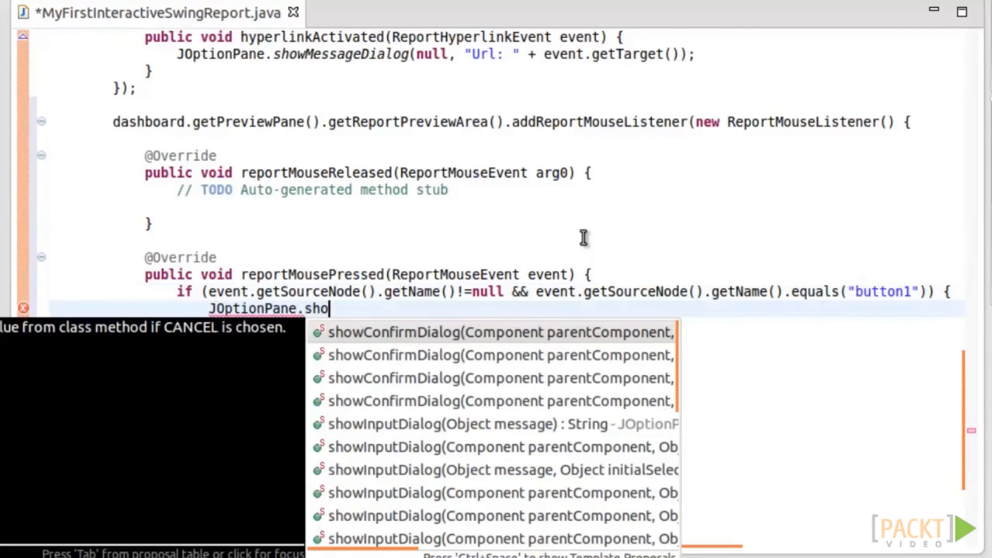
key(Return)
text(nu, message))
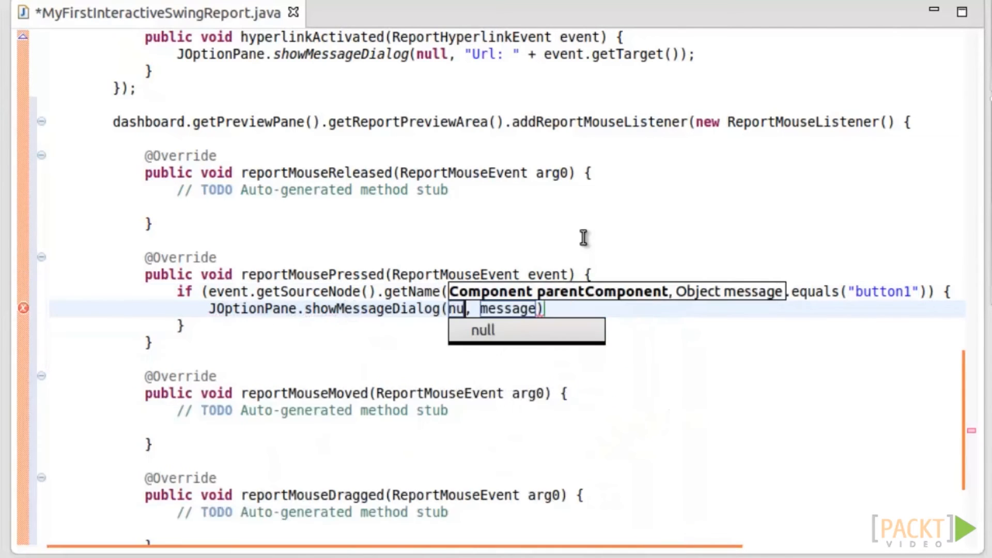
key(Return)
key(shift+Right)
key(shift+Right)
key(shift+Right)
key(shift+Right)
key(shift+Right)
key(shift+Right)
key(shift+Right)
key(BackSpace)
text(")
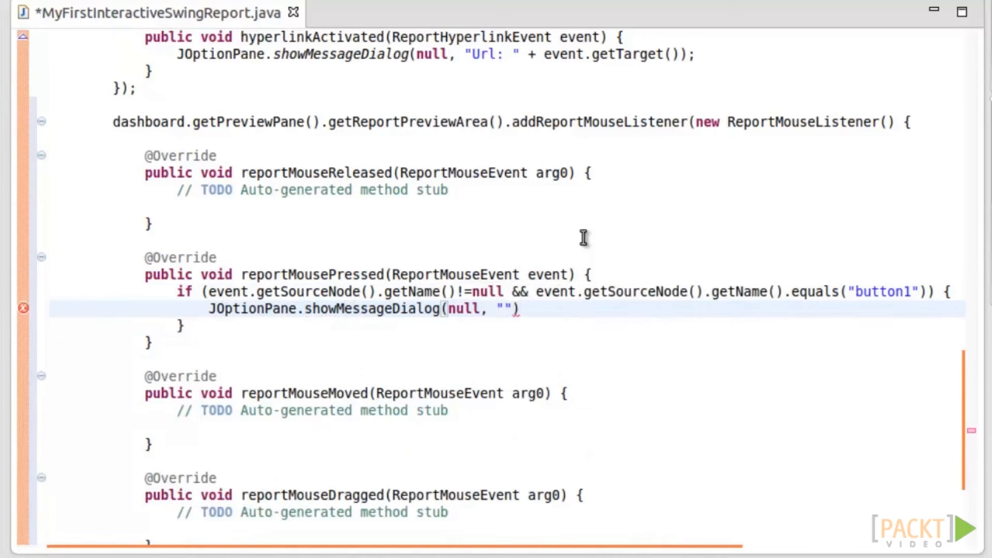
text(presed)
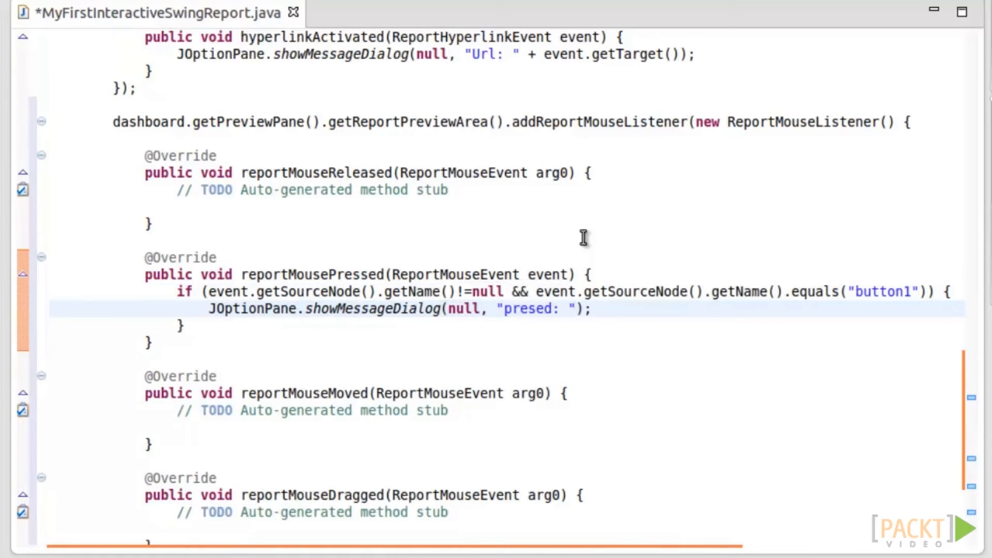
text(s)
key(Left)
key(Left)
key(Left)
key(Left)
key(shift+Left)
key(Right)
text(+)
key(ctrl+v)
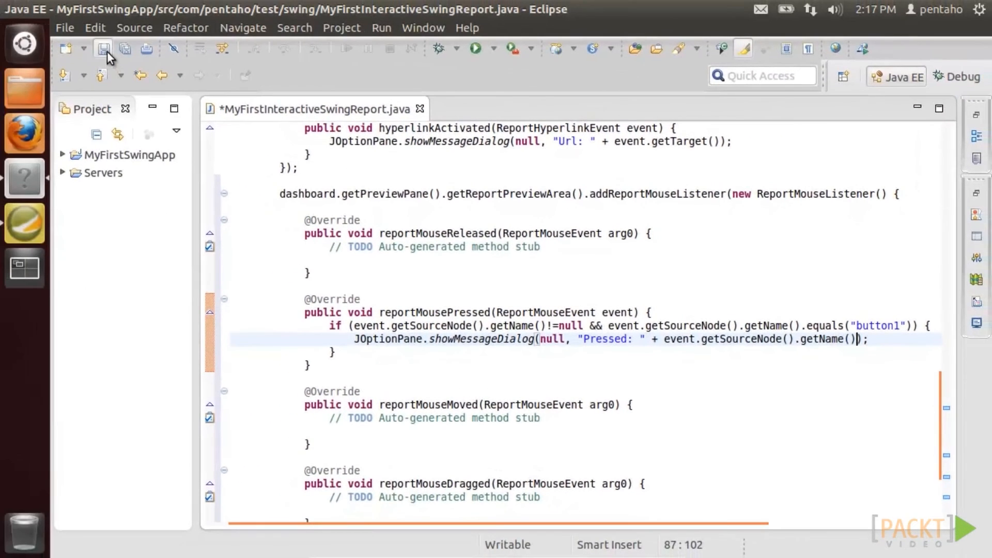
click(67, 29)
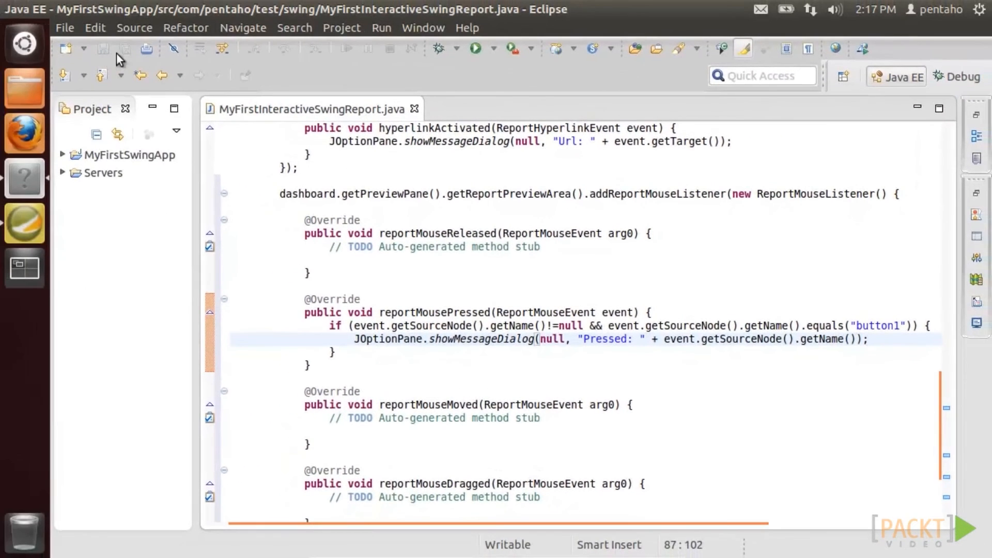
click(477, 51)
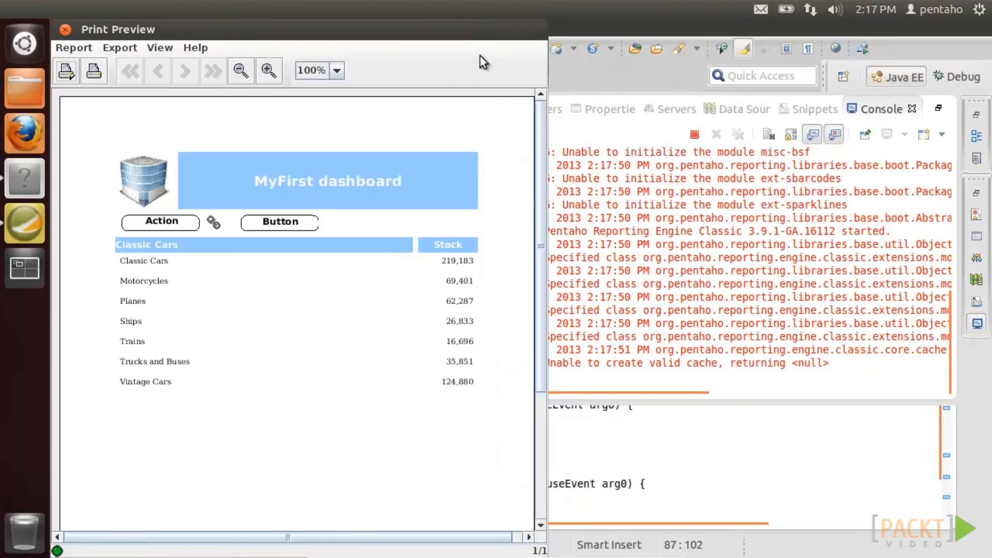
click(275, 223)
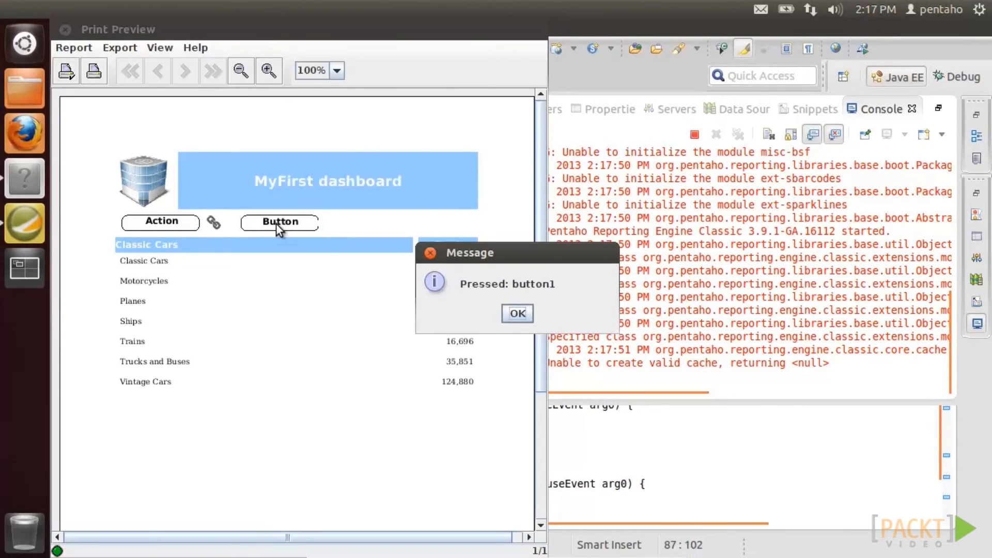
click(517, 314)
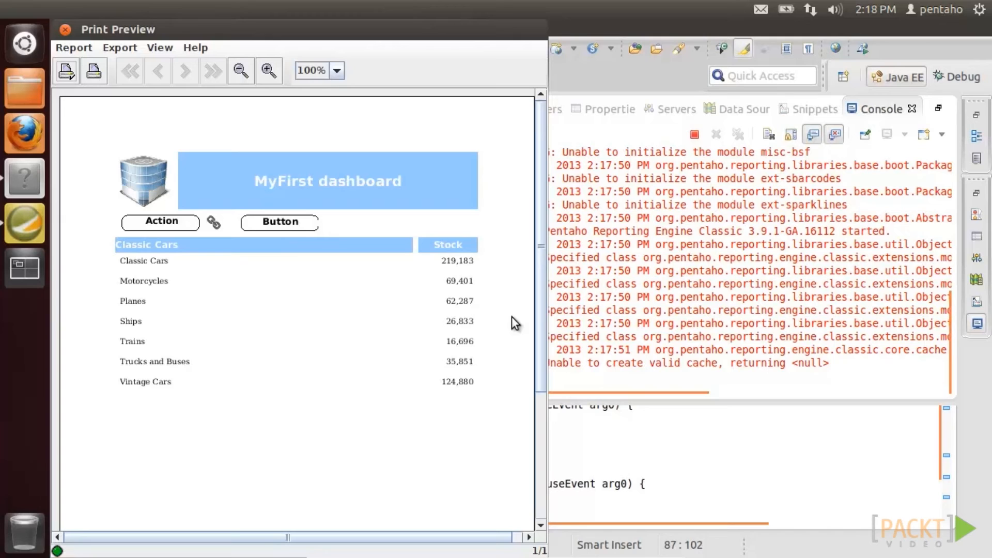
click(66, 30)
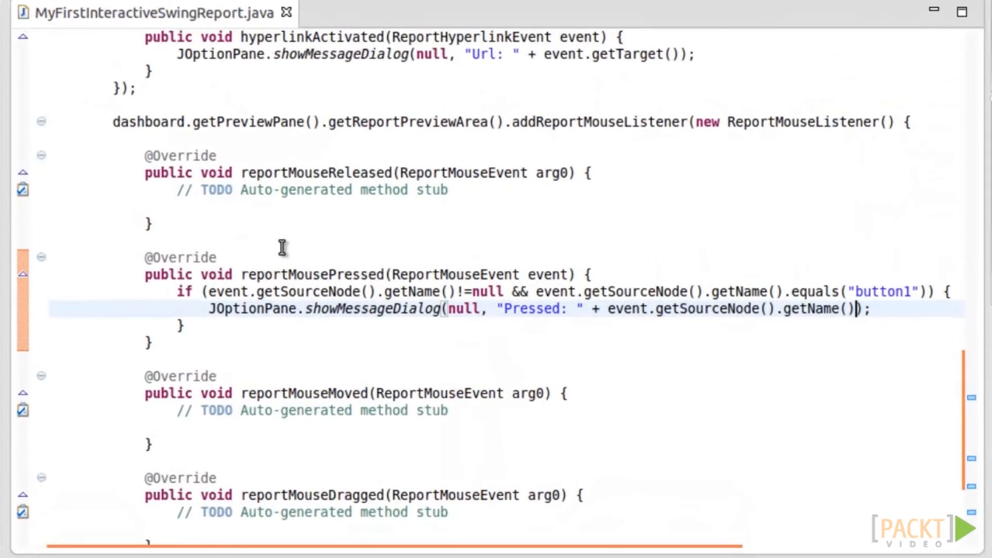
- Replace the Action message with final PreviewDialog report = new PreviewDialog(createReport())
scroll(282, 248, up, 8)
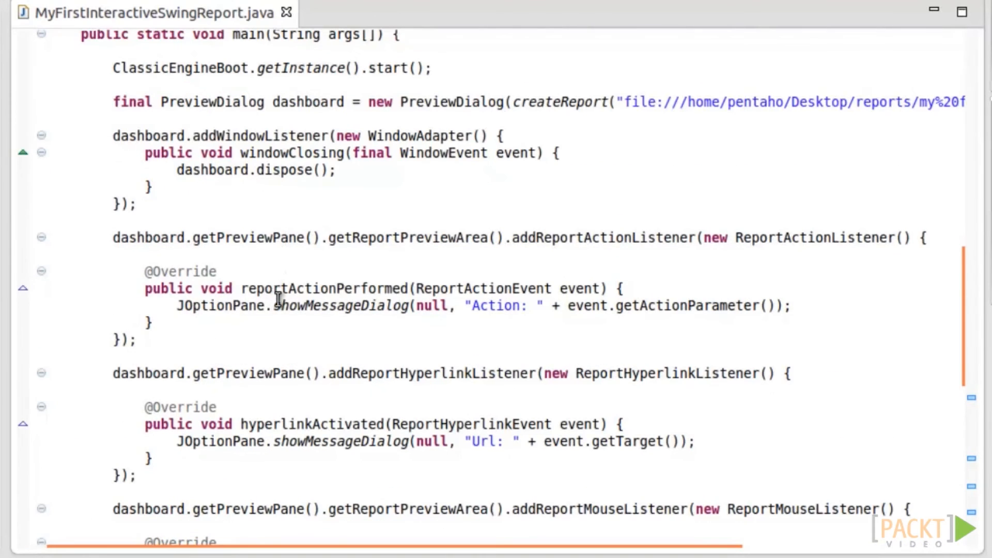
drag(179, 306, 796, 308)
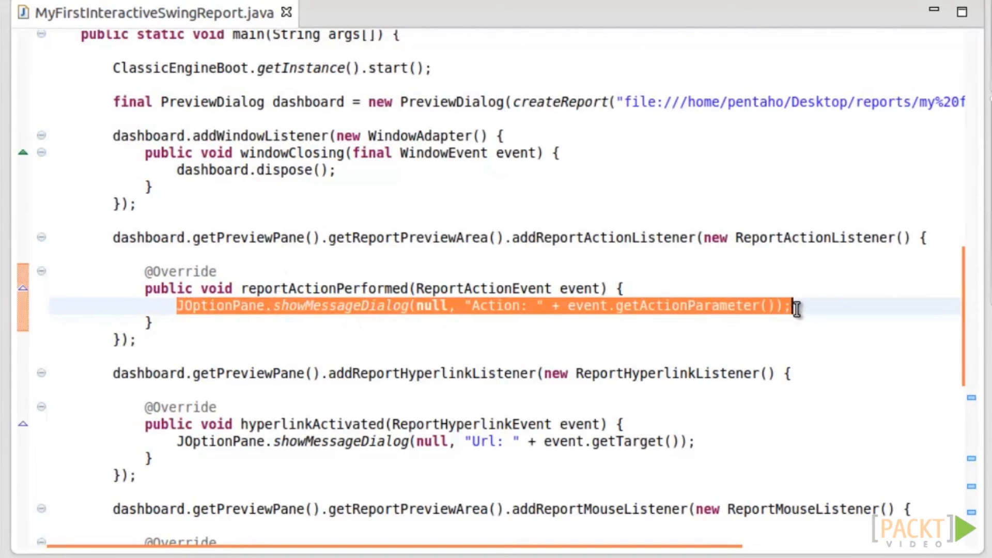
text(final Previ)
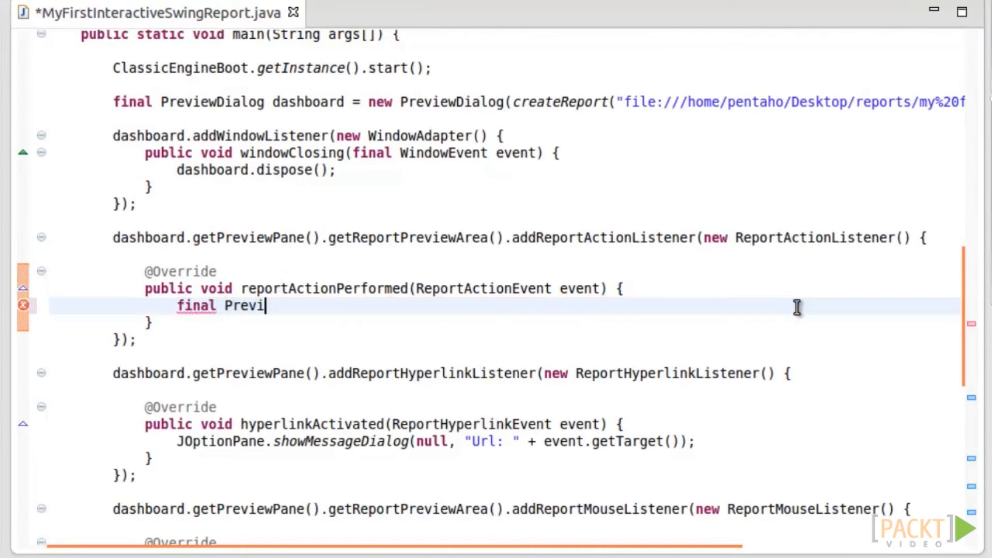
key(ctrl+space)
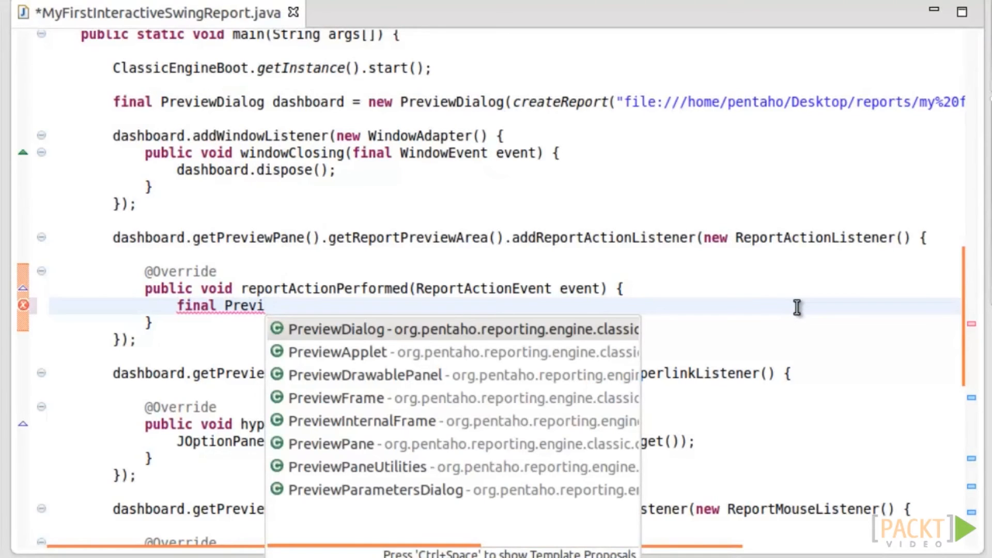
text(vi)
key(Return)
text(rep)
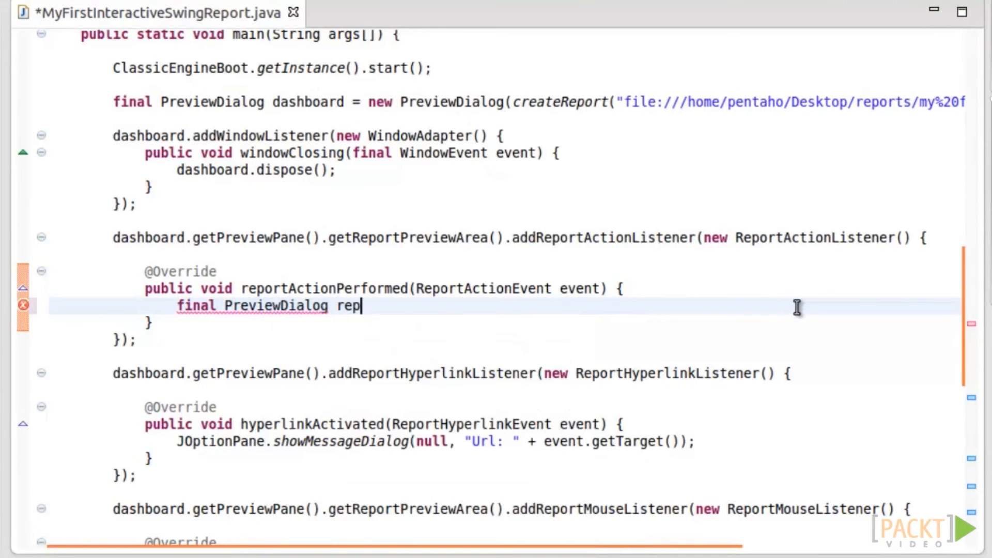
text(ort = new Previ)
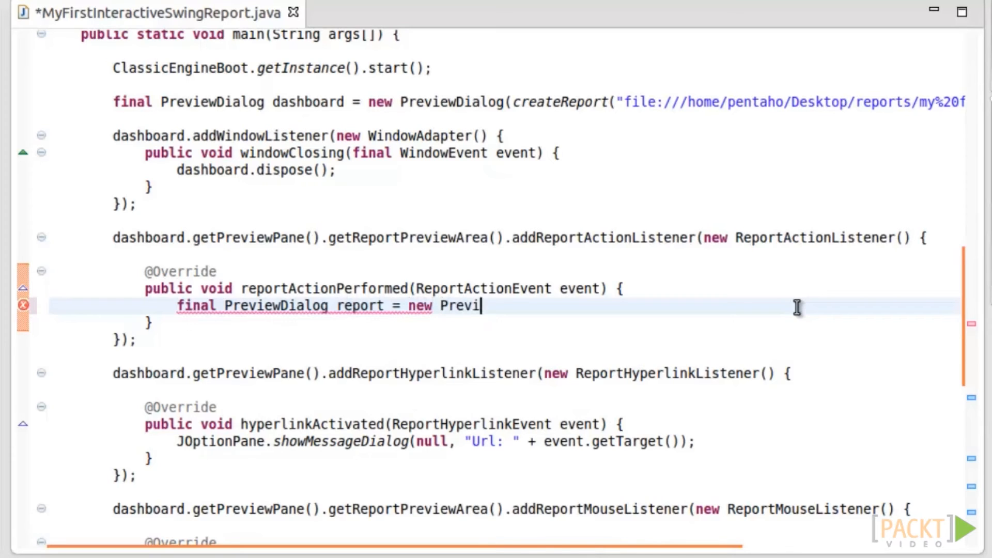
key(Return)
text(create)
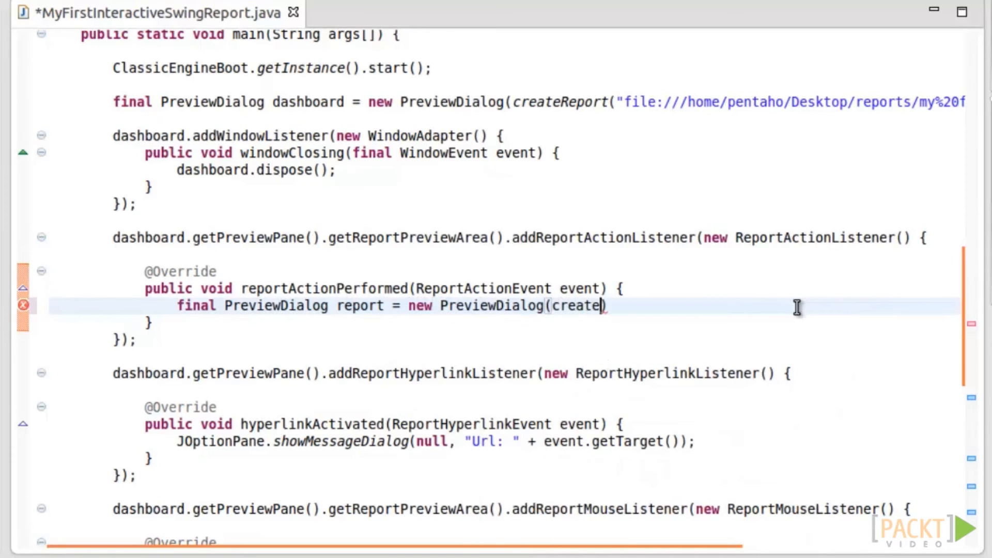
text(Report())
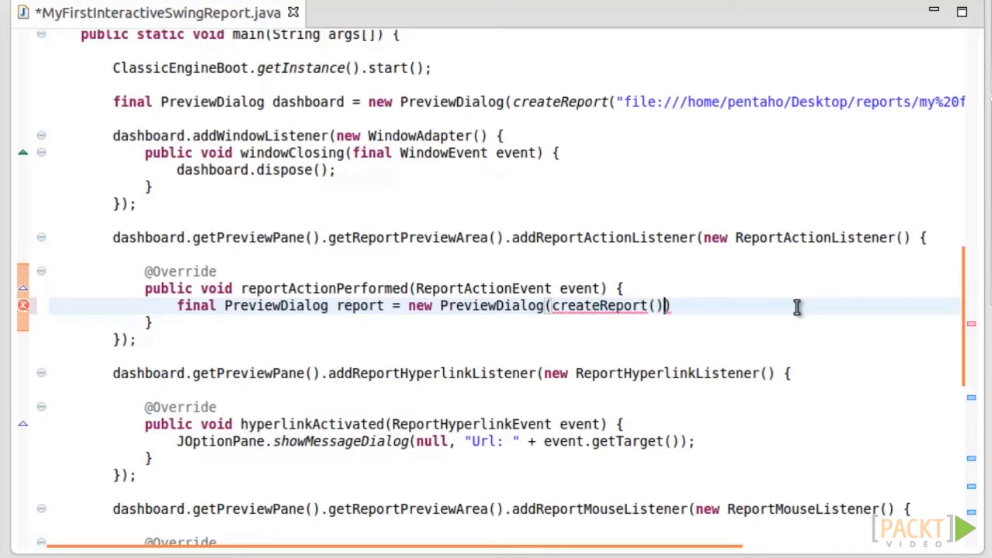
- Pass the copied report file path into createReport(), removing interactive%20 so it points to my%20first%20report.prpt
drag(616, 101, 939, 102)
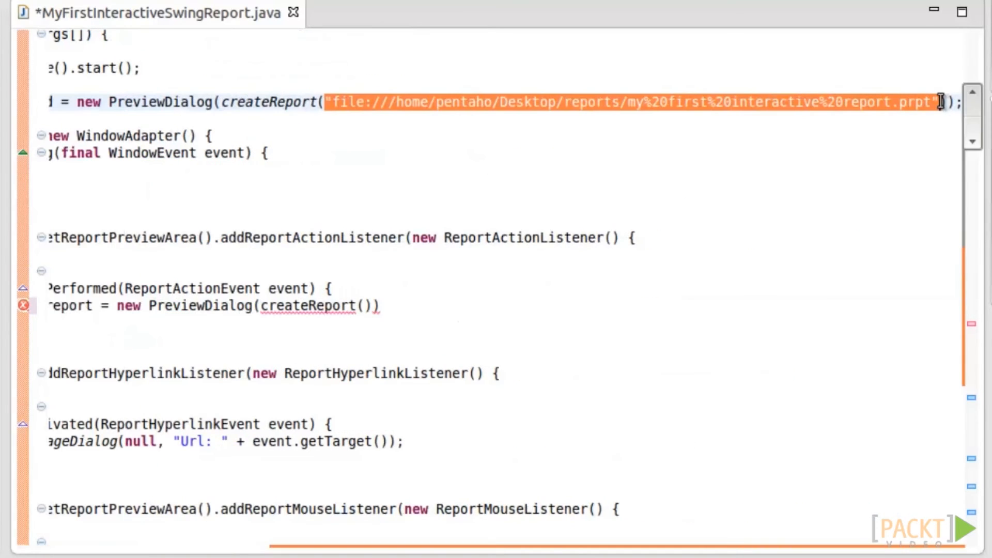
right_click(915, 98)
click(815, 69)
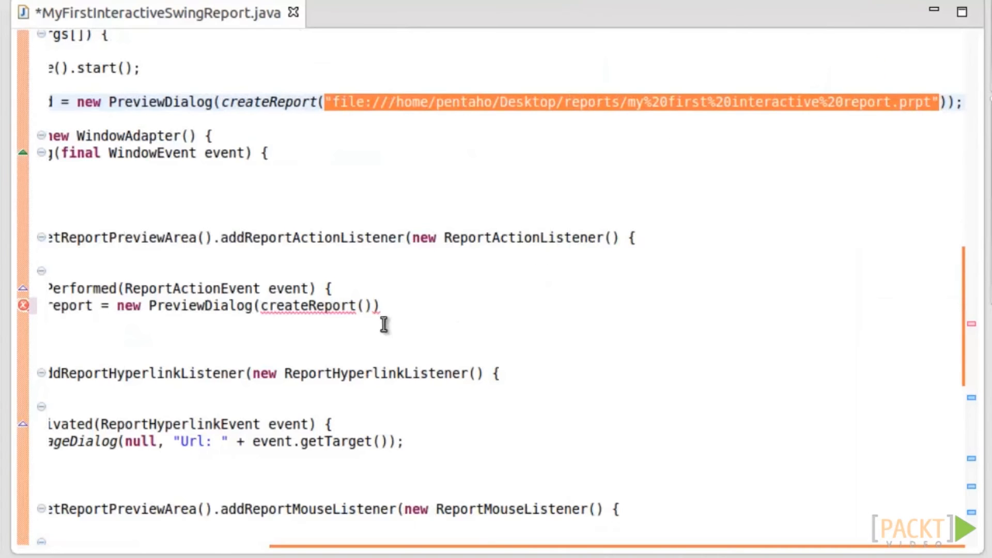
right_click(362, 304)
click(402, 238)
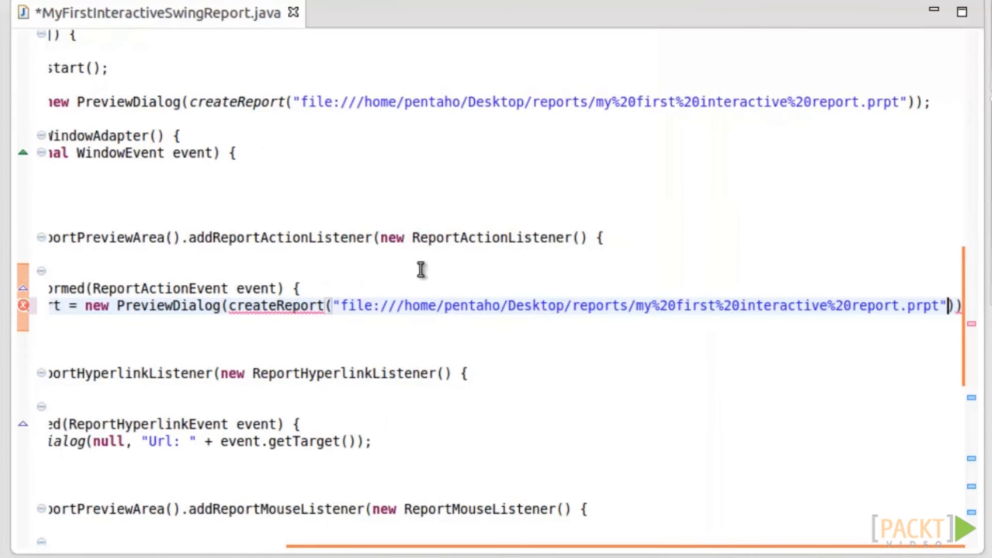
drag(738, 305, 851, 306)
key(BackSpace)
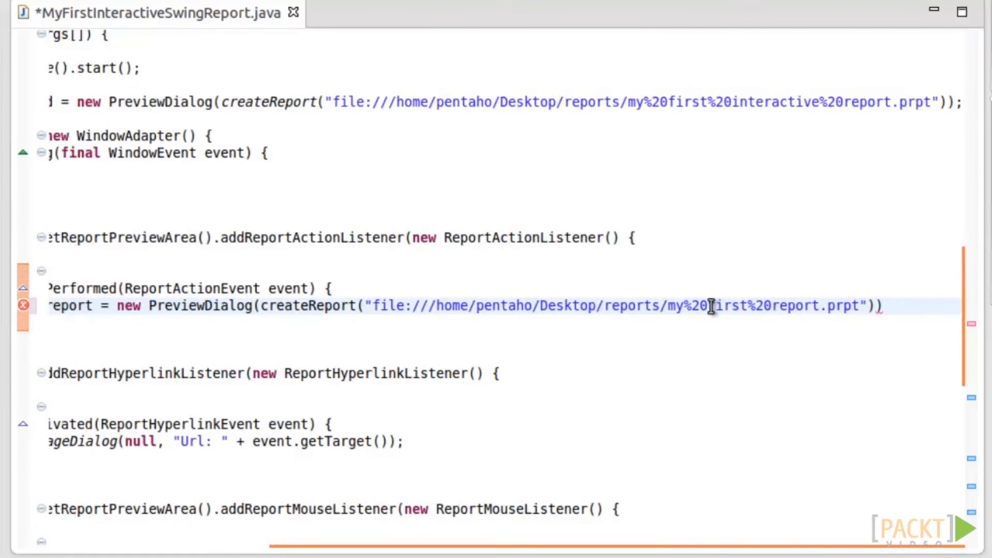
- Add report.pack(); and report.setVisible(true); below it, then save the file
click(896, 305)
key(Return)
text(report.p)
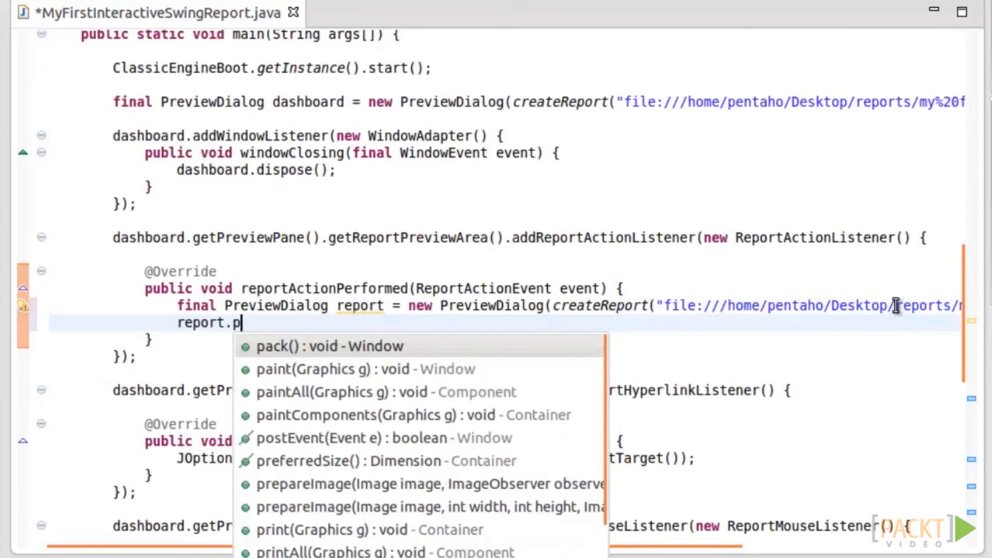
key(Return)
text(;)
key(Return)
text(report.)
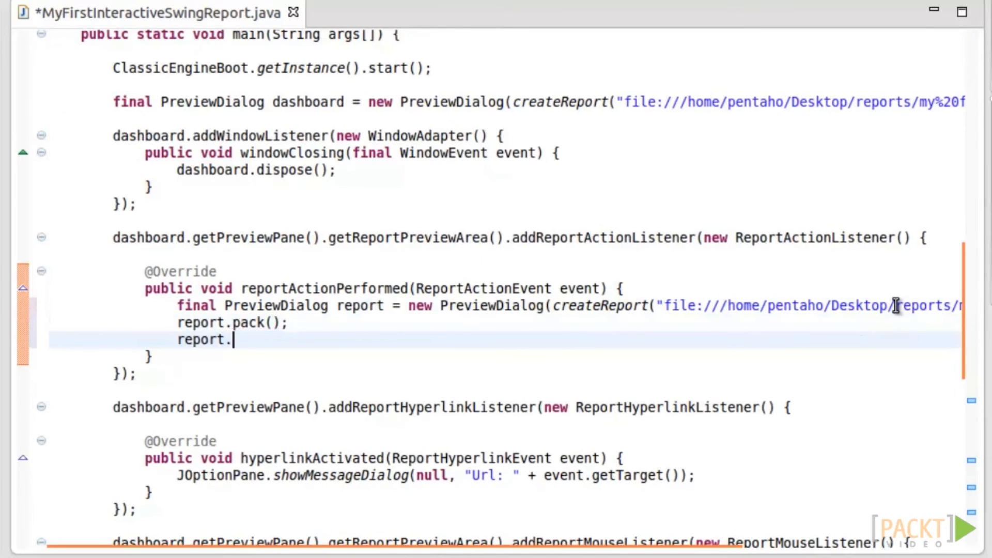
text(setV)
key(Return)
key(Return)
text(;)
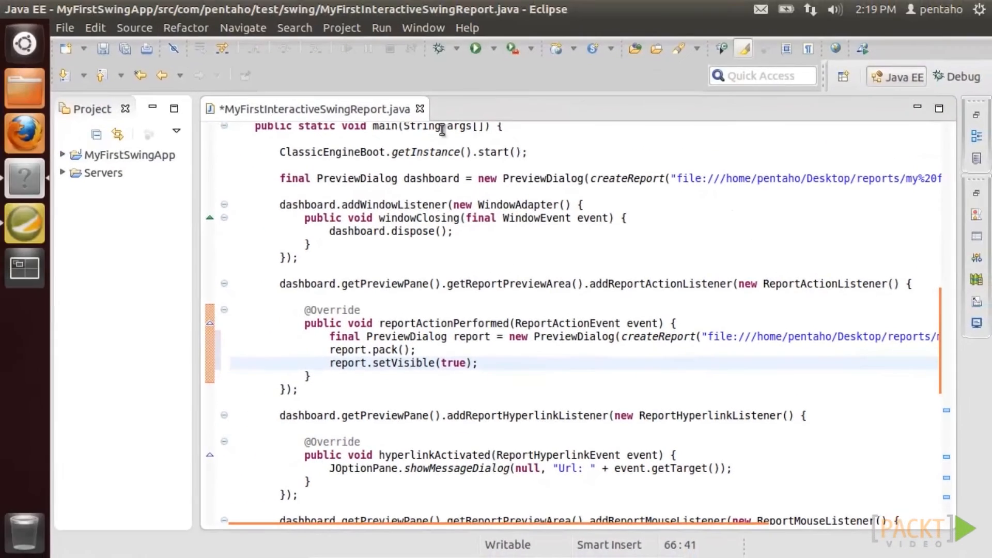
click(102, 50)
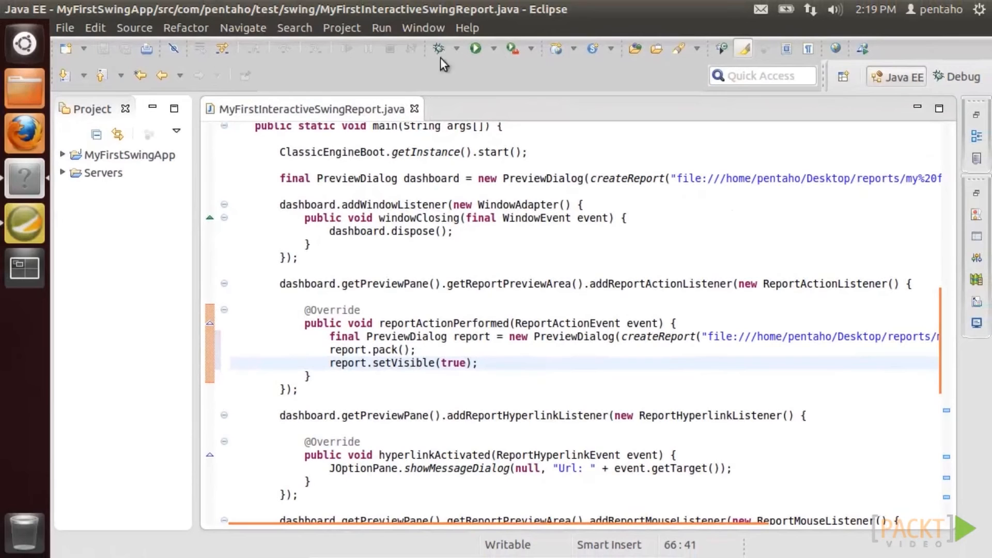
- Run the dashboard app, click its Action to open the report preview, and move that window aside
click(475, 50)
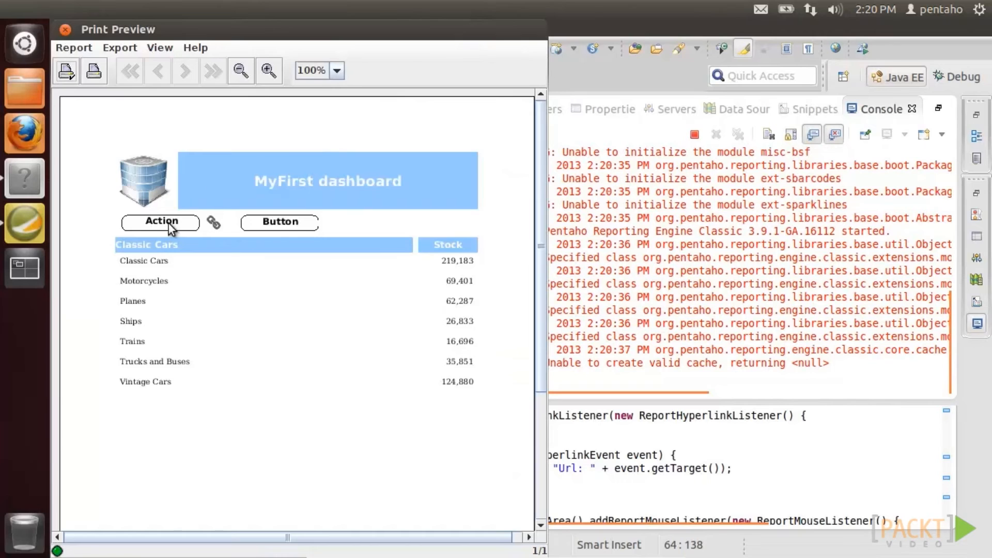
click(169, 225)
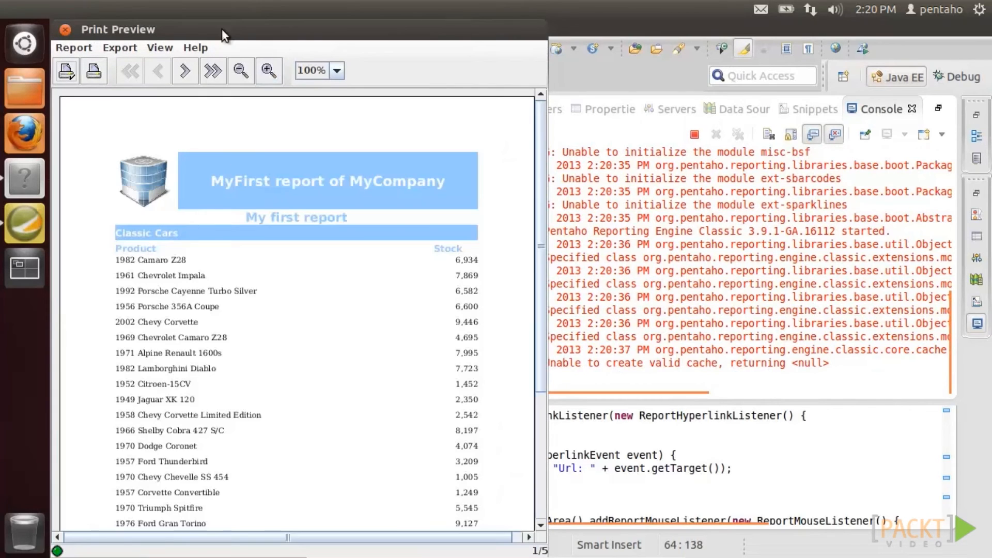
drag(222, 29, 626, 74)
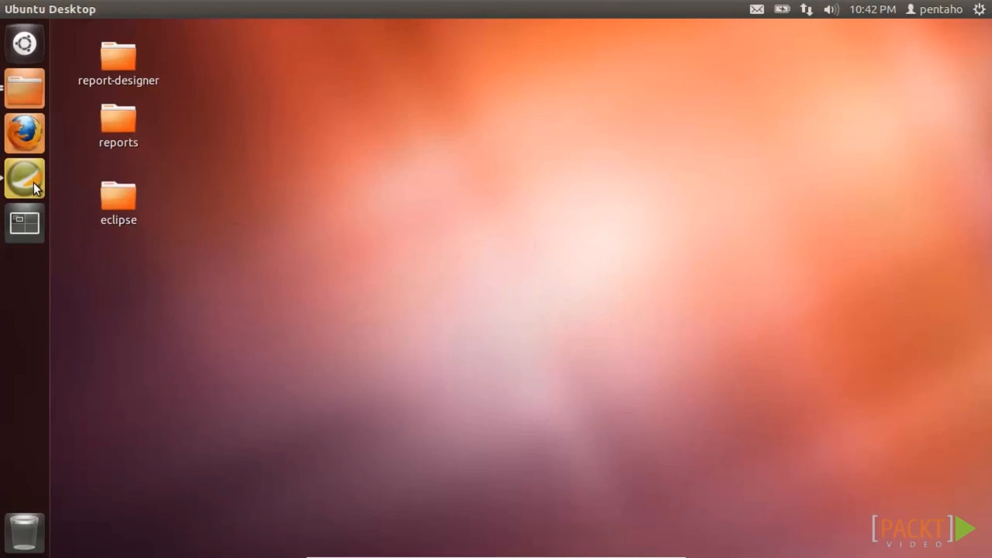
- Add a rectangle to the Report Header with arc-height and arc-width 15
click(33, 182)
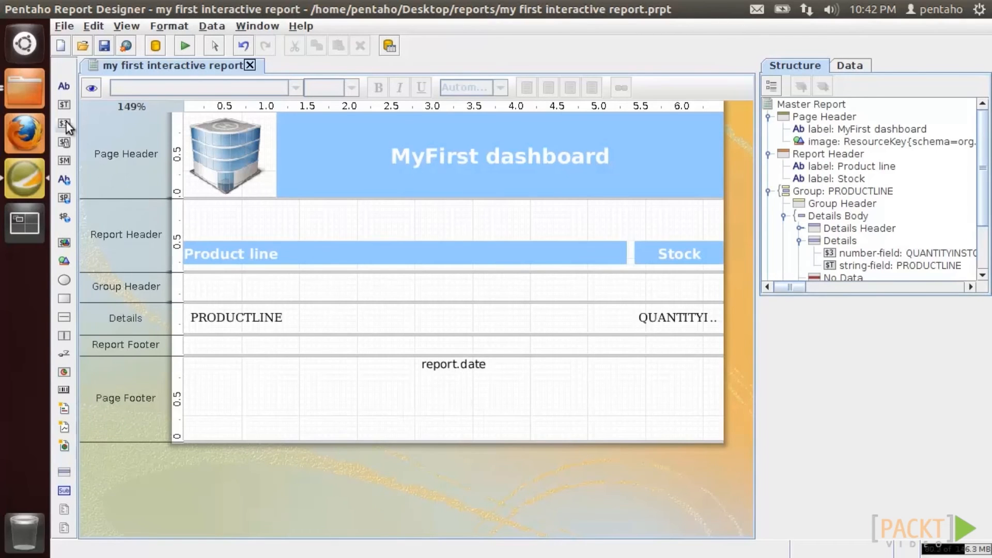
drag(69, 293, 196, 208)
click(886, 408)
text(15)
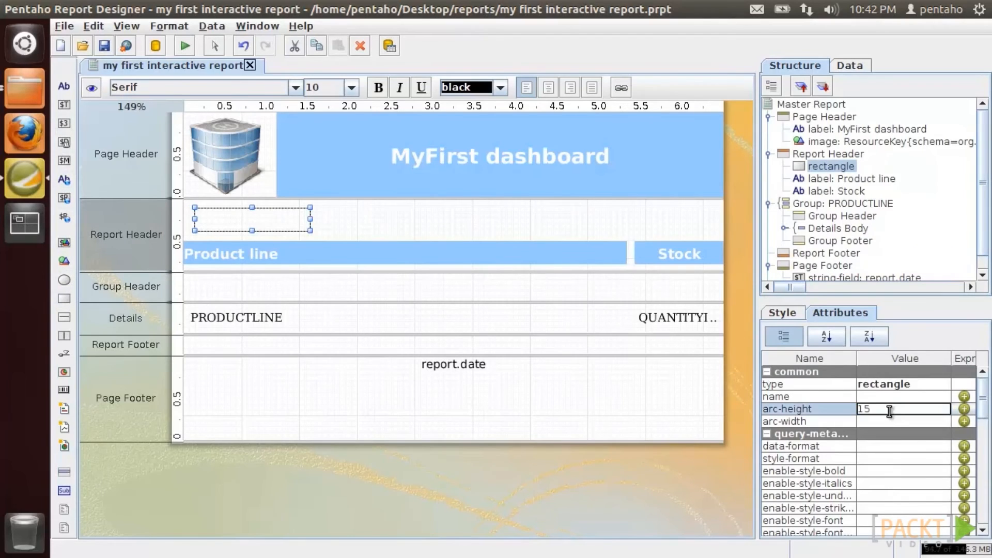
key(Return)
click(888, 421)
text(15)
key(Return)
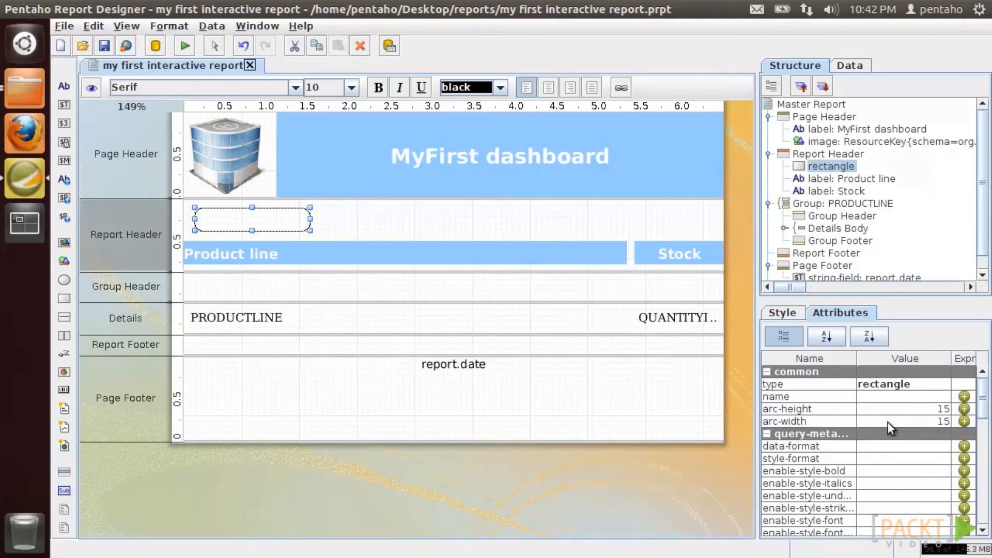
- Place a centred, bold, 12pt SansSerif 'Button' label inside the rounded rectangle
drag(71, 90, 326, 212)
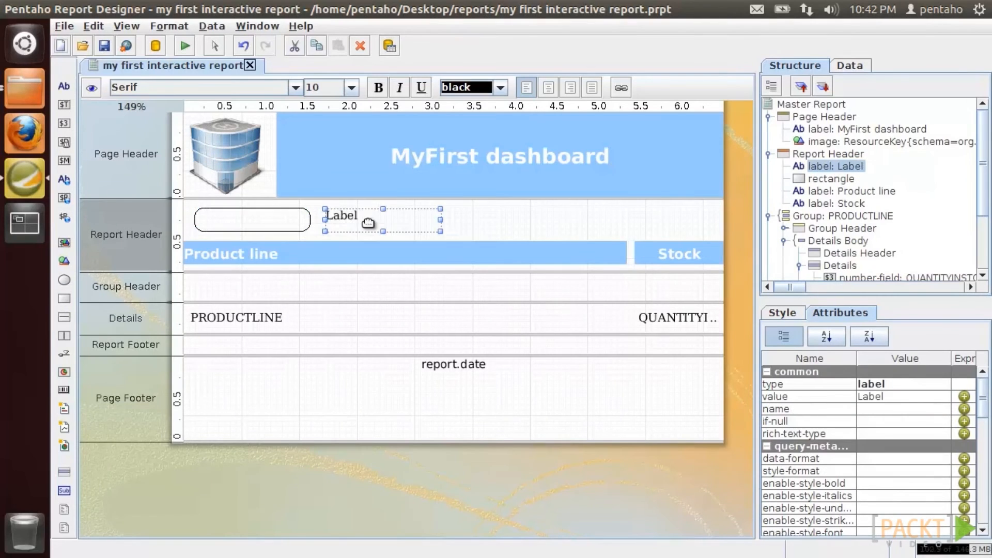
text(Button)
key(Return)
drag(435, 217, 399, 217)
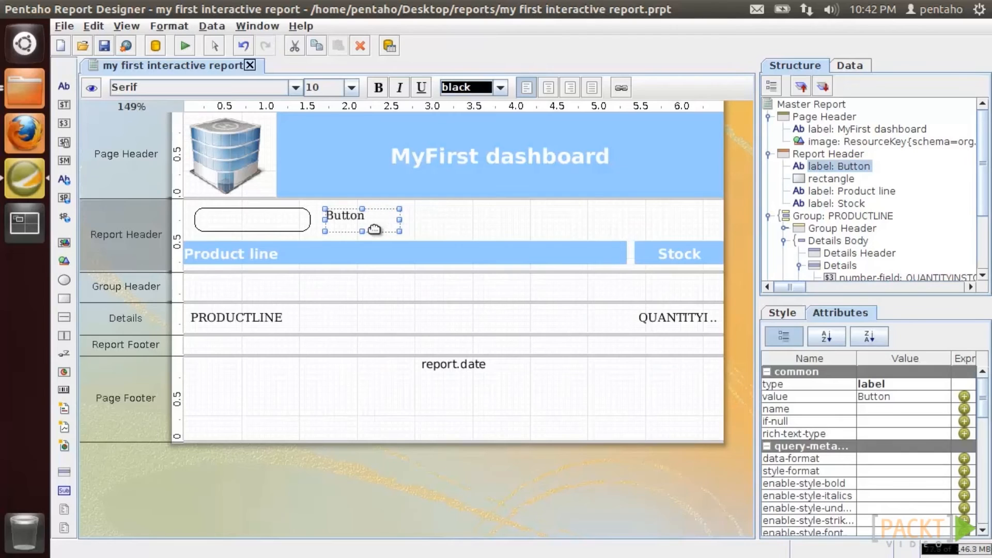
click(548, 88)
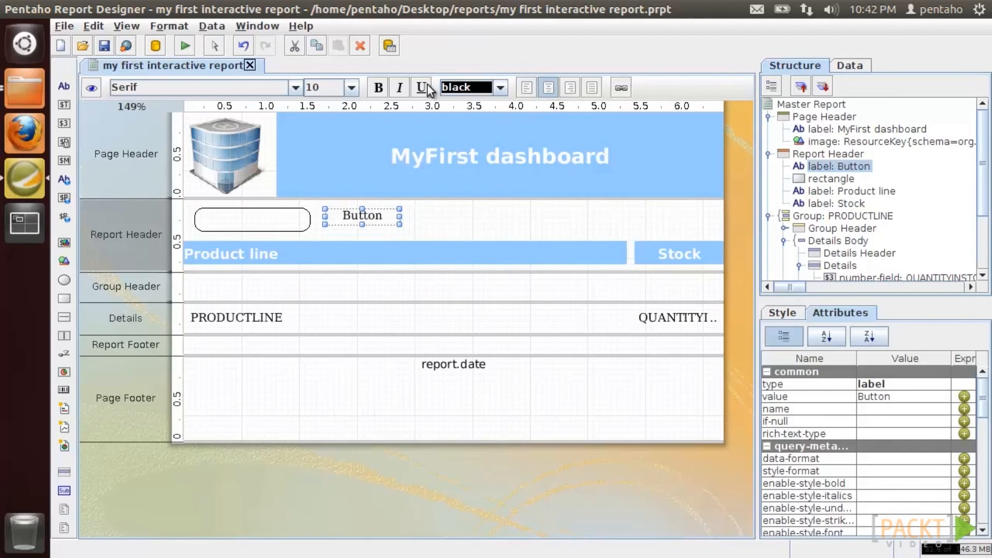
click(378, 88)
click(352, 88)
click(336, 114)
click(295, 88)
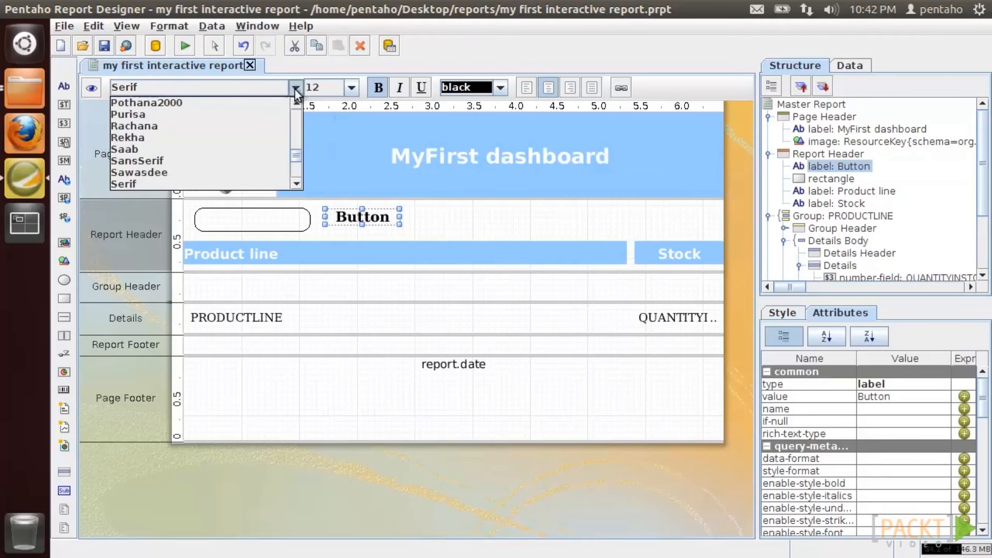
click(214, 161)
drag(346, 215, 239, 216)
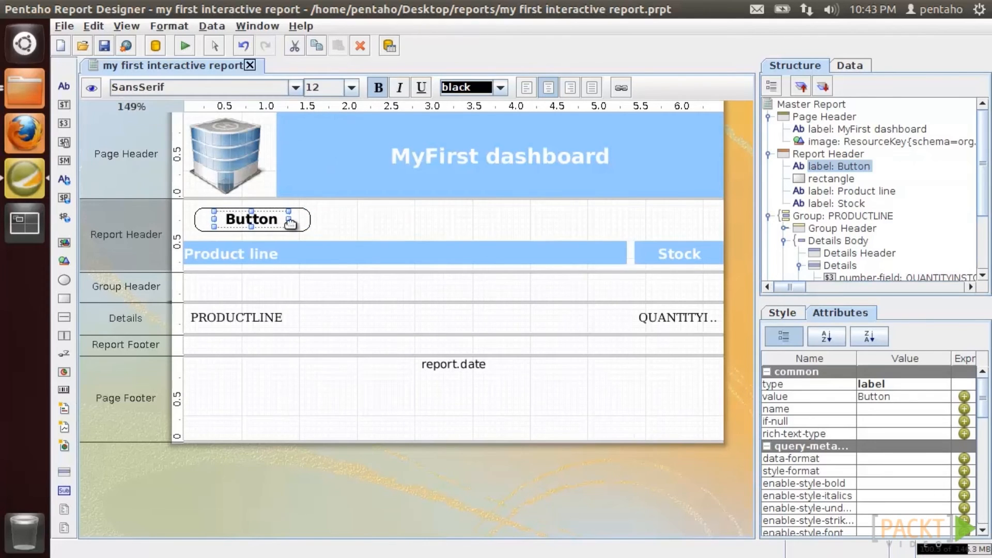
click(301, 222)
right_click(297, 220)
click(338, 375)
click(413, 78)
click(414, 107)
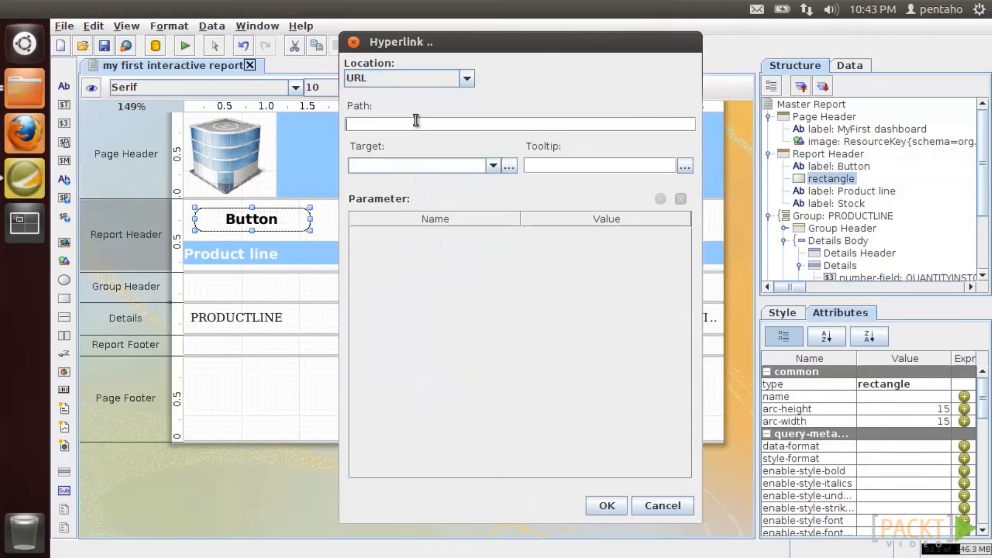
text(http://www.google.com)
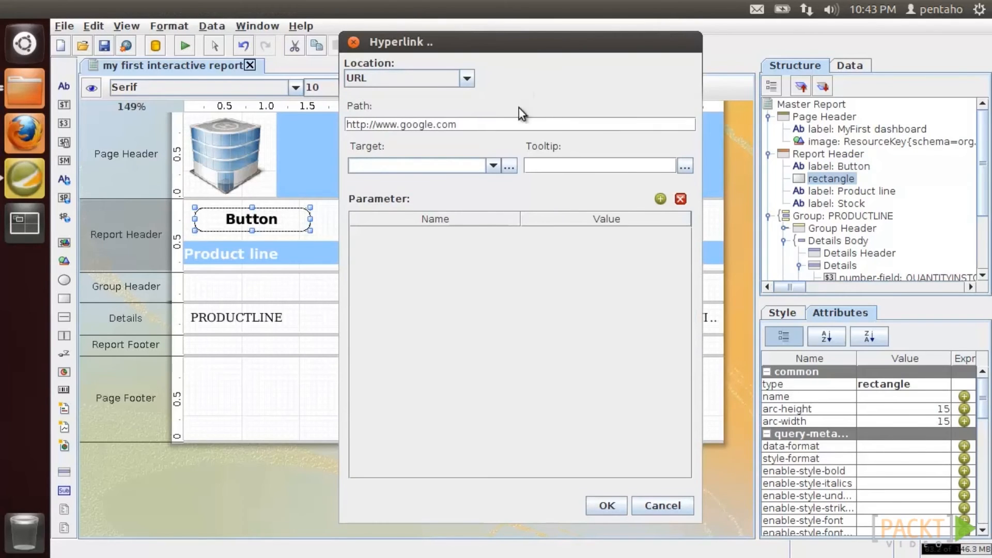
click(494, 166)
click(486, 209)
click(606, 505)
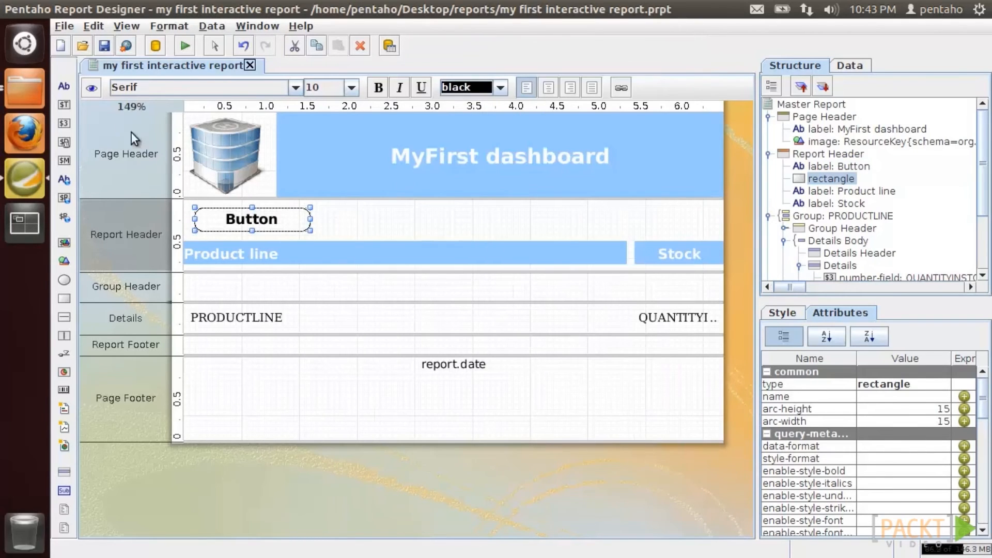
click(101, 48)
click(185, 47)
- Preview the report as HTML, follow the Button to Google, then close the Google tab and Firefox
click(196, 97)
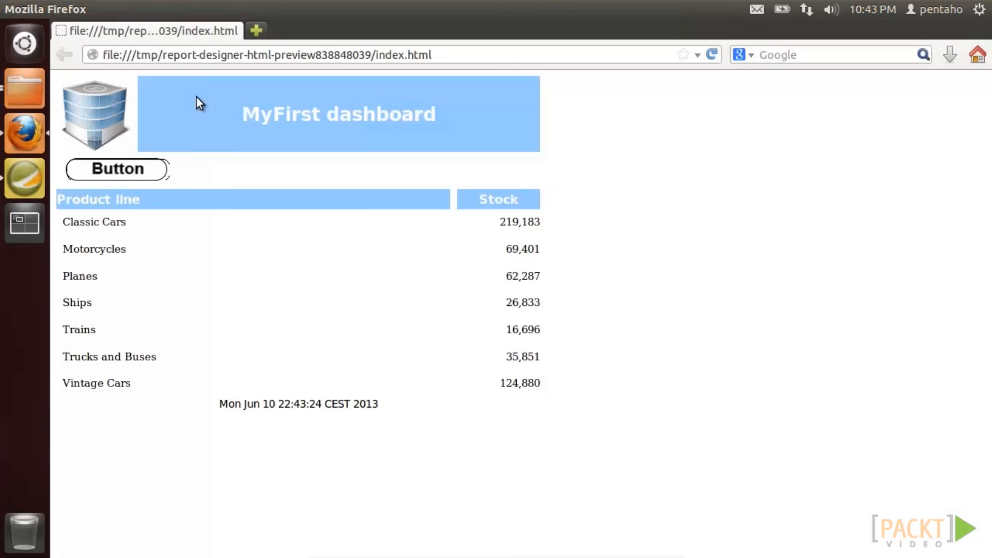
click(163, 172)
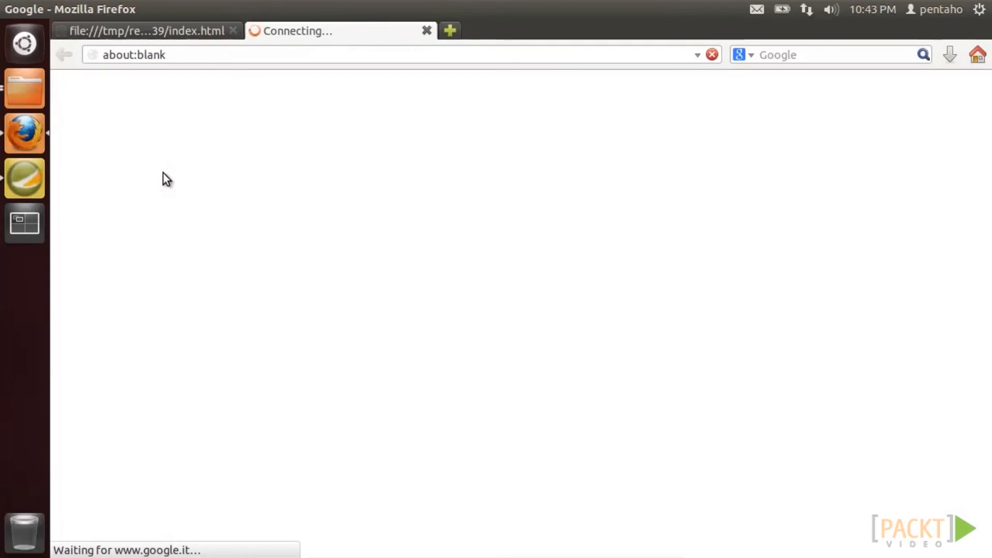
click(425, 31)
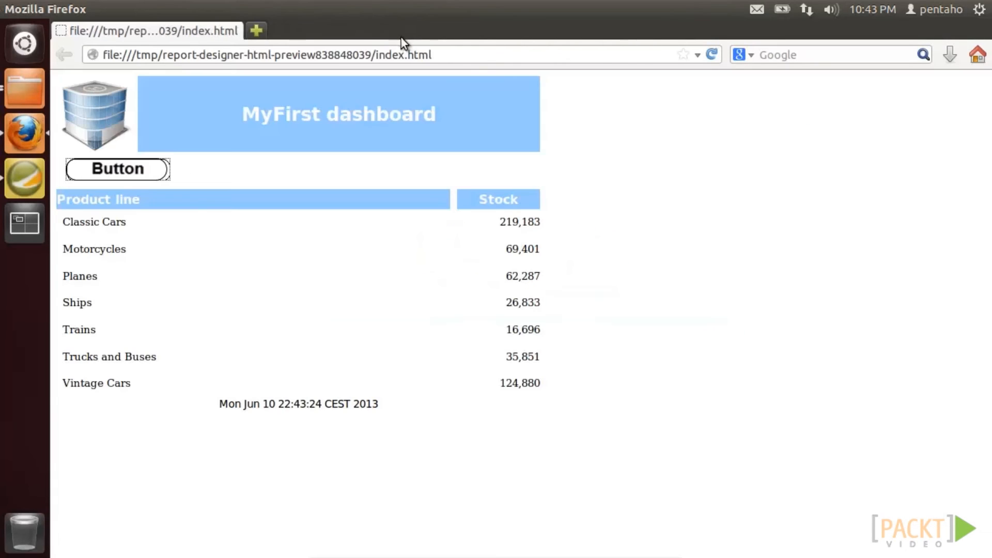
click(10, 10)
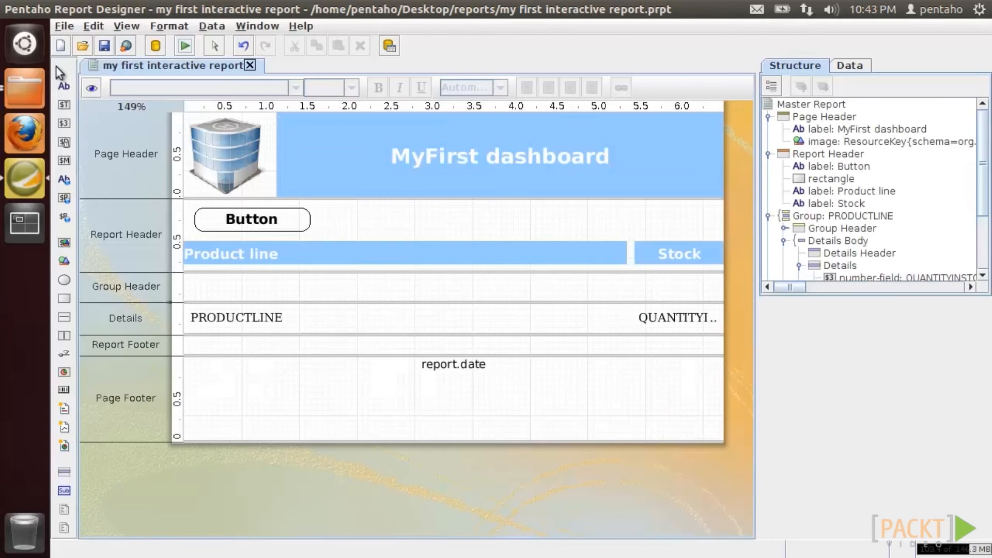
- Give the QUANTITYINSTOCK field an on-click alert('Pressed!') script and preview the report as HTML
click(494, 397)
click(646, 319)
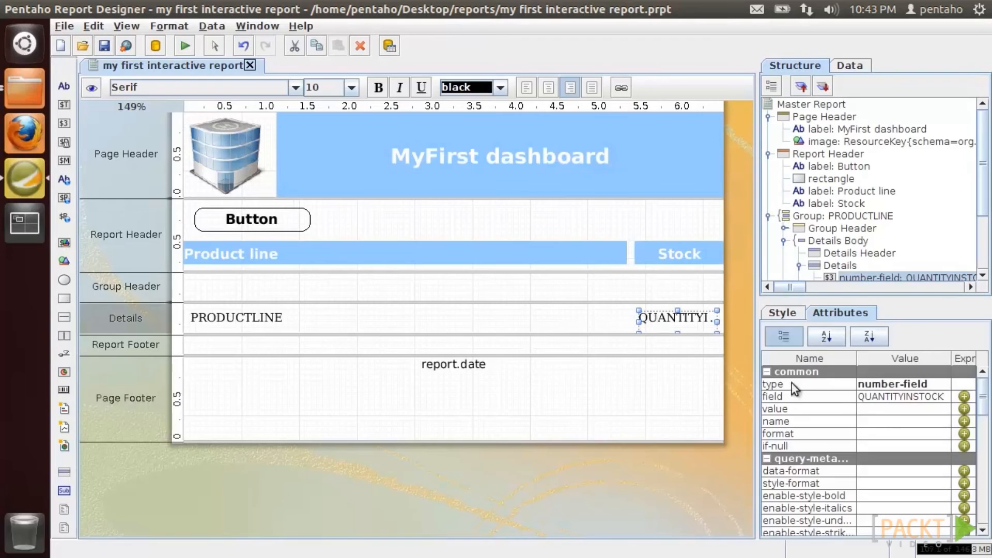
drag(984, 406, 984, 504)
click(941, 394)
drag(299, 37, 509, 154)
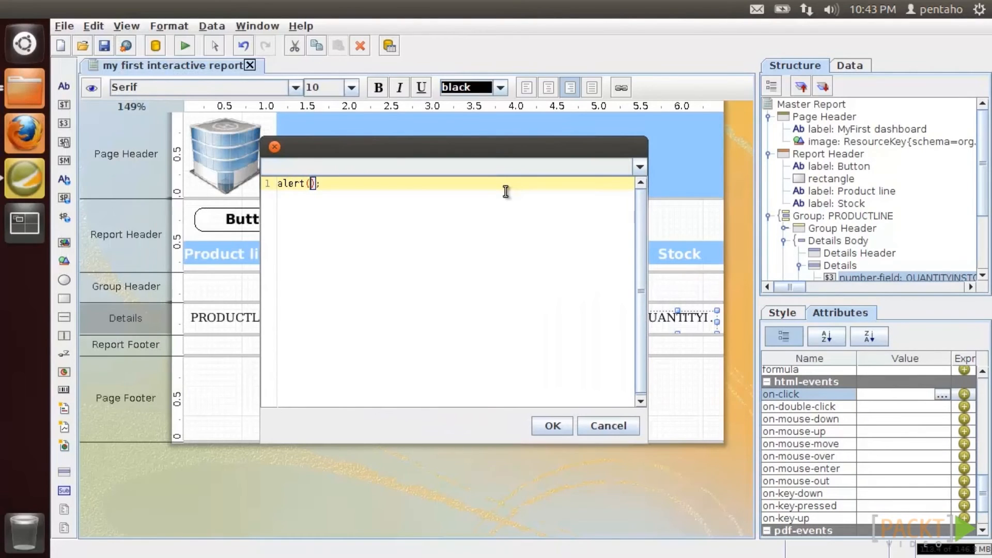
text(alert('Pressed!)
click(551, 426)
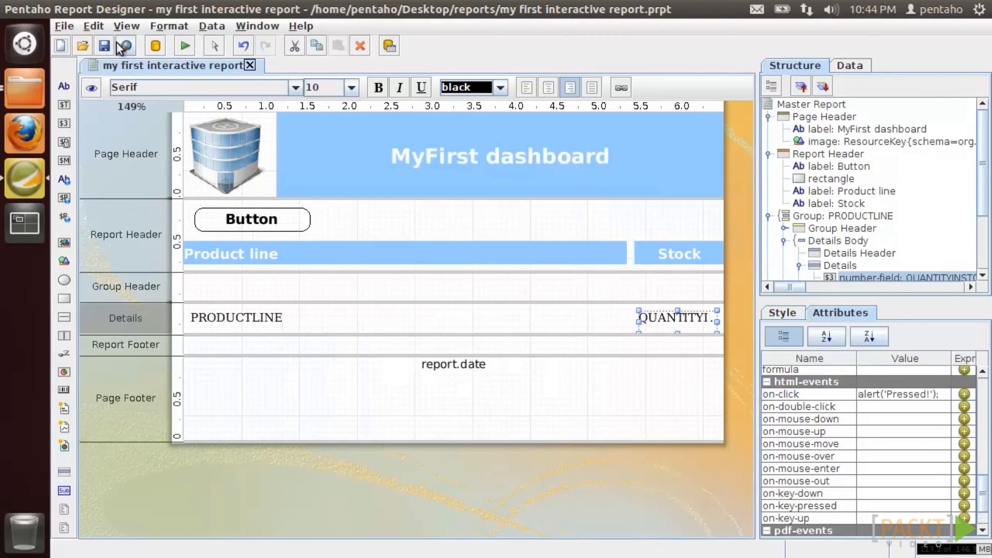
click(180, 46)
click(188, 97)
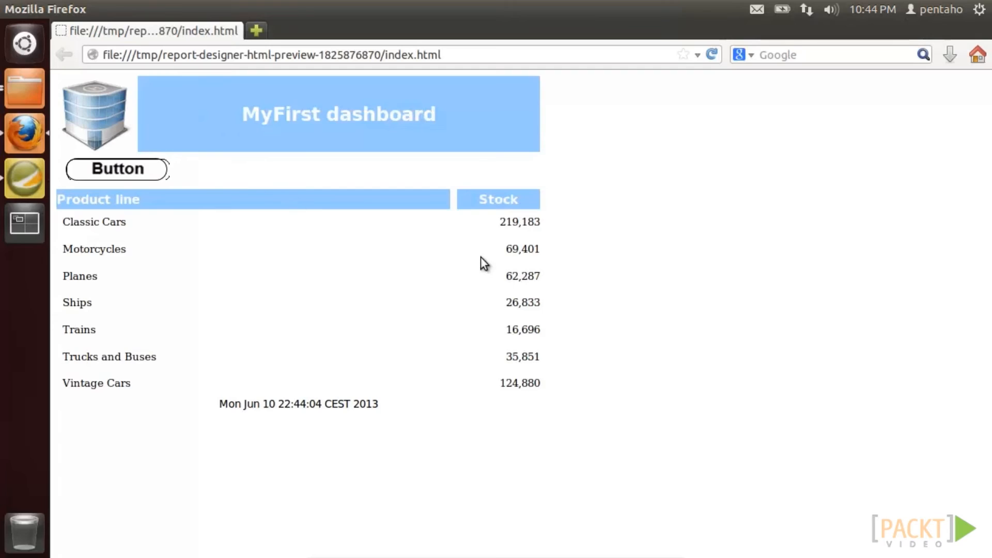
- Test the Pressed! alert on two stock values, including 16,696, then close the preview and reselect the stock field
click(512, 251)
click(567, 299)
click(523, 330)
click(568, 296)
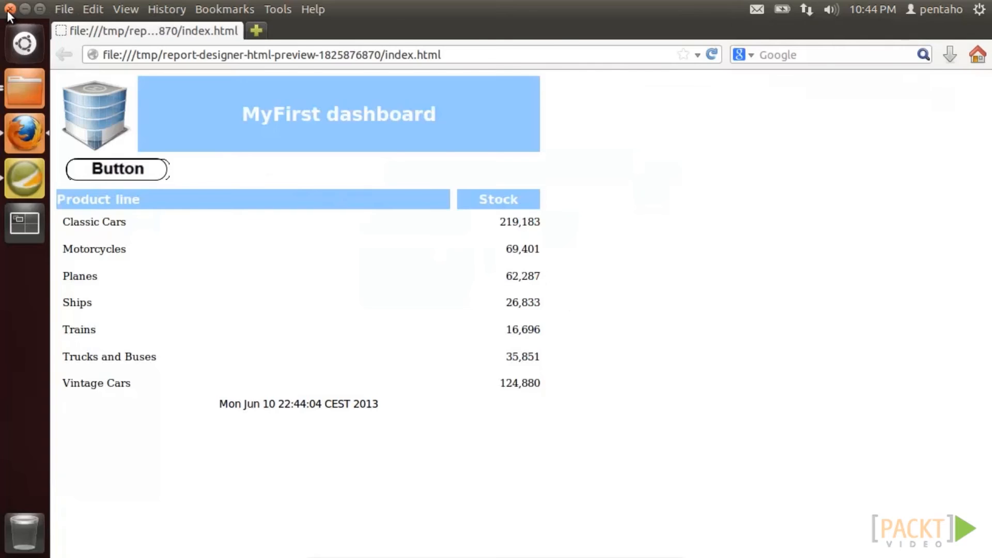
click(9, 9)
click(672, 320)
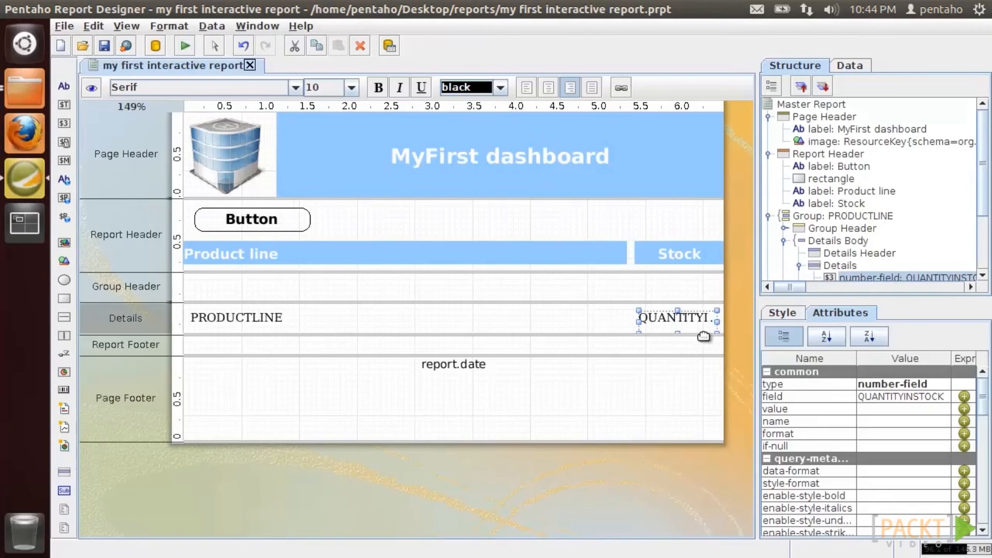
- Cut the old alert('Pressed!') script out of the stock field's on-click event
drag(978, 411, 980, 497)
click(935, 426)
click(939, 425)
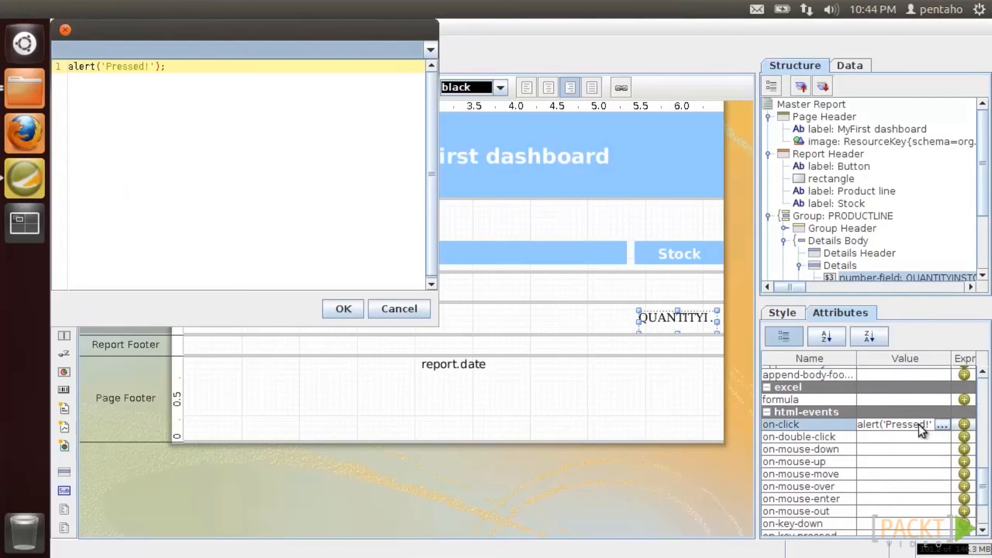
drag(176, 66, 50, 62)
right_click(92, 66)
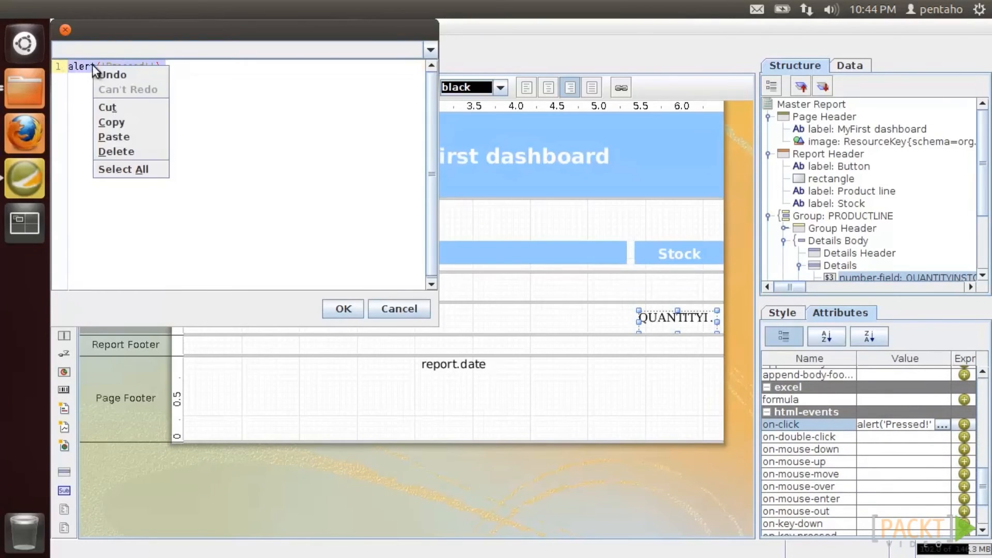
click(109, 107)
click(343, 308)
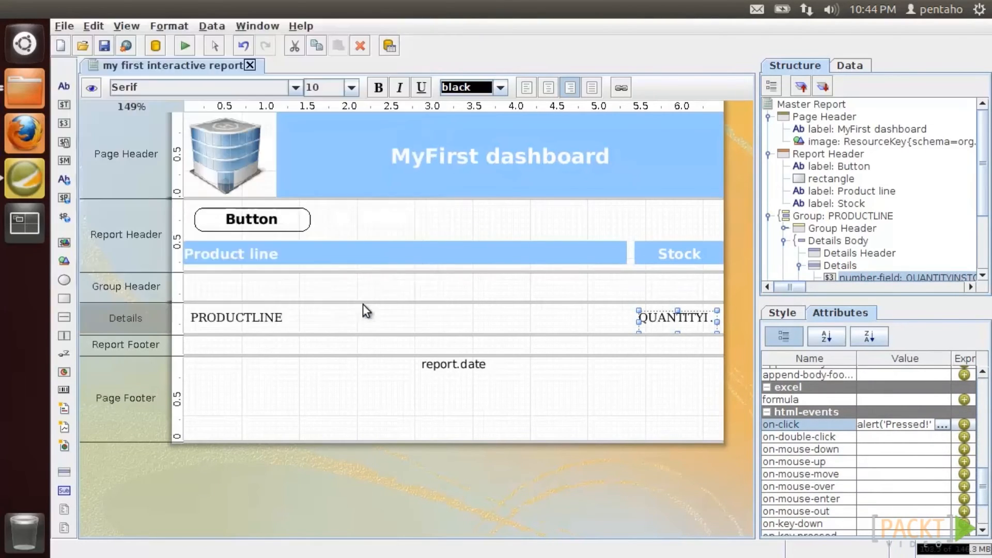
- Start an on-click formula using CONCATENATE with the text alert('Price:
click(964, 424)
click(620, 274)
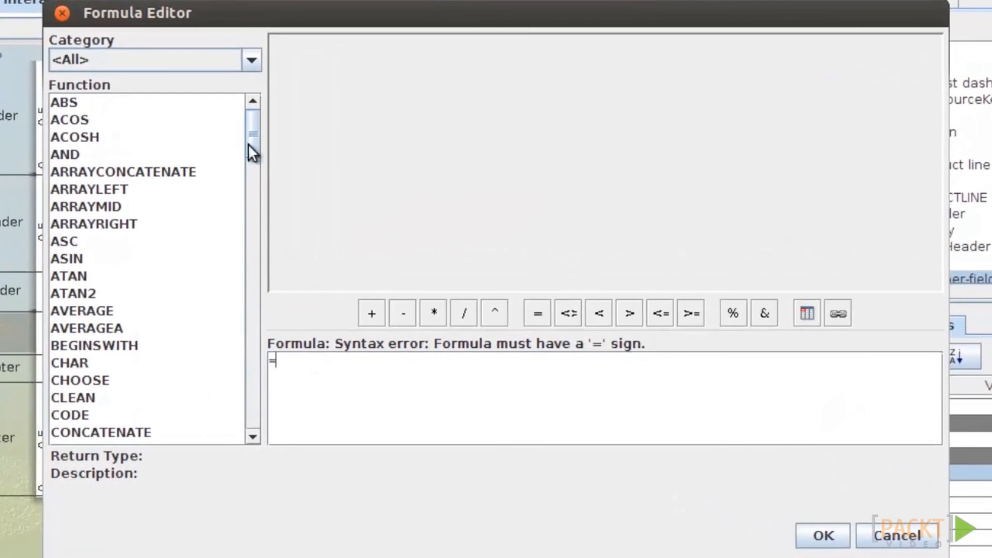
drag(248, 143, 248, 181)
double_click(178, 106)
double_click(373, 360)
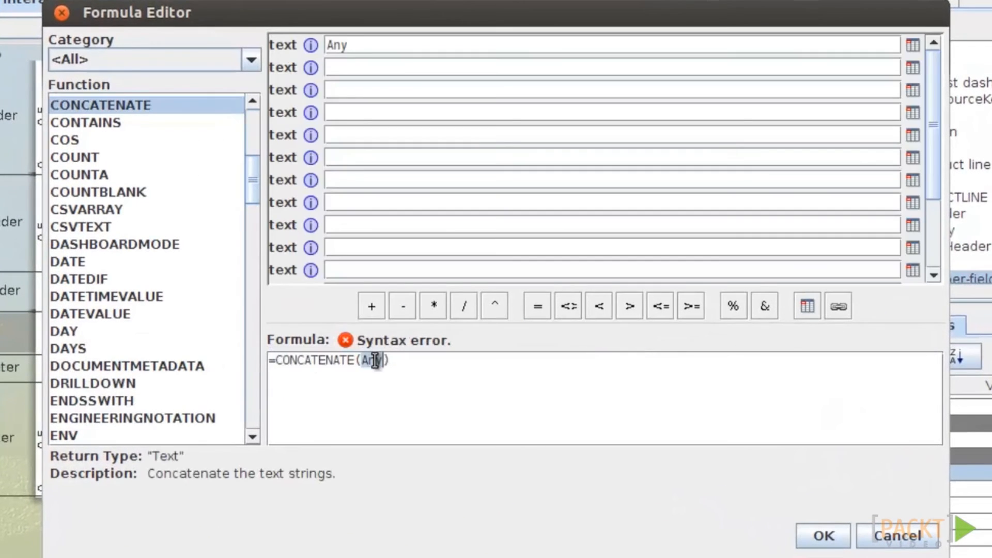
text("")
text(t("")
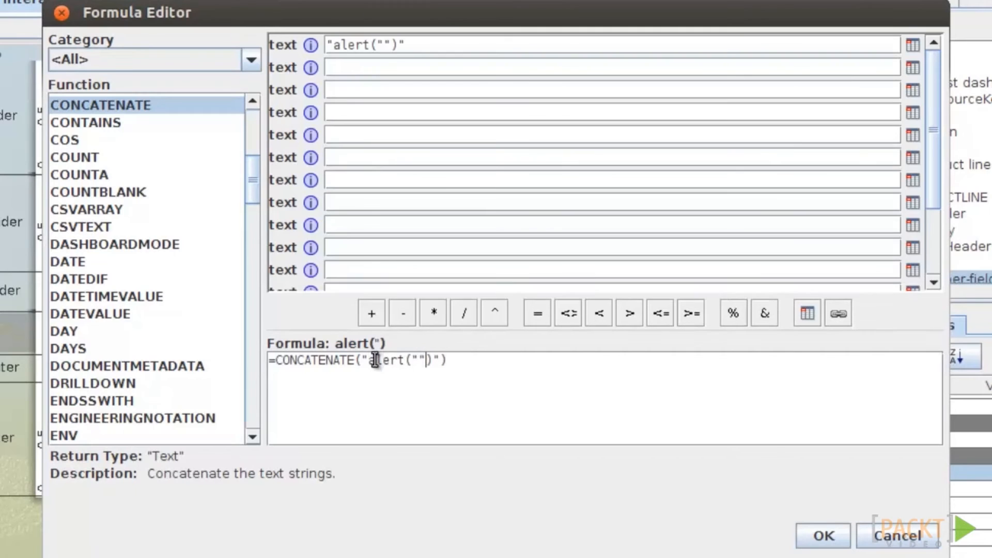
text(')
key(Right)
key(Right)
text(')
key(Left)
key(Left)
key(Left)
text(Price:)
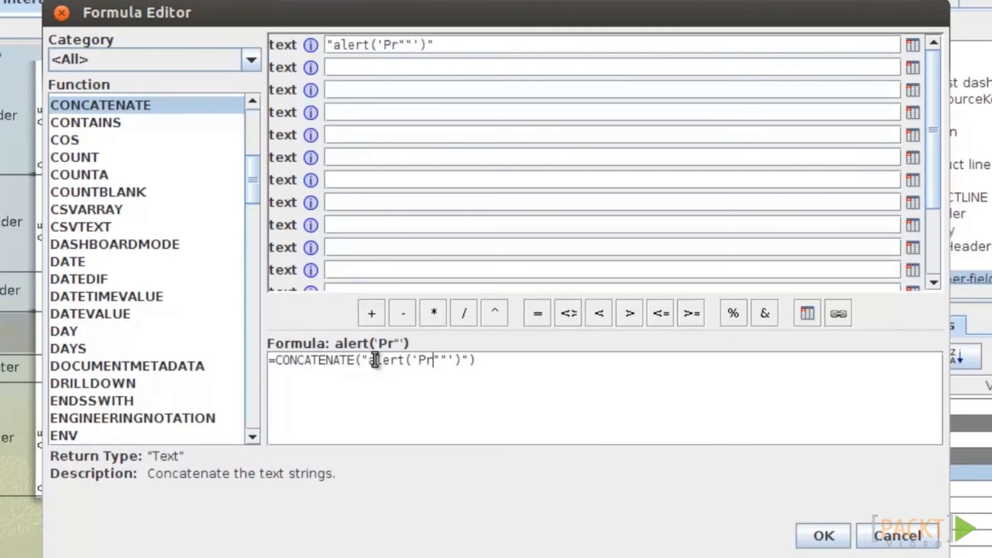
key(Right)
text(;;)
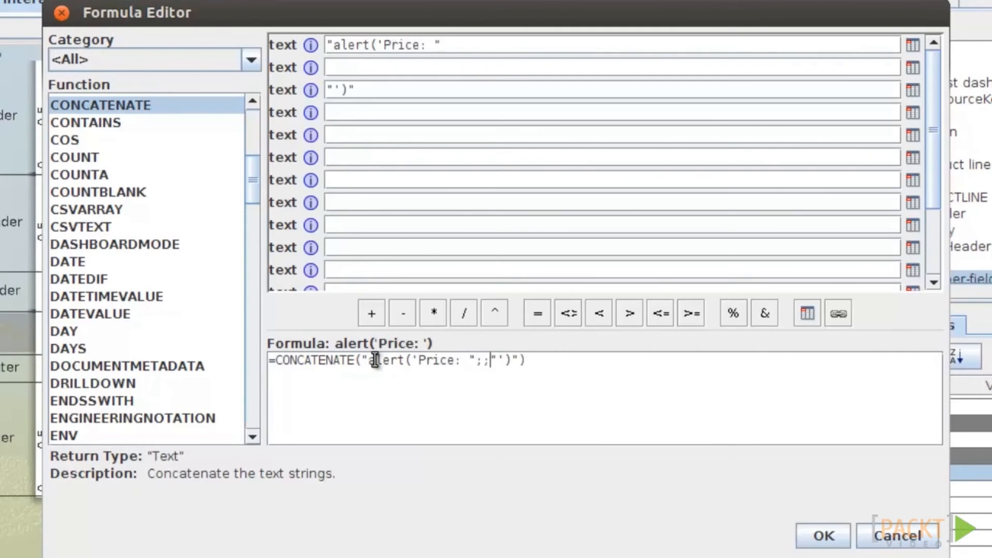
- Insert BUYPRICE to finish =CONCATENATE("alert('Price: ";[BUYPRICE];"')") and confirm the on-click expression
click(912, 68)
drag(624, 242, 628, 316)
double_click(451, 292)
click(824, 536)
click(599, 302)
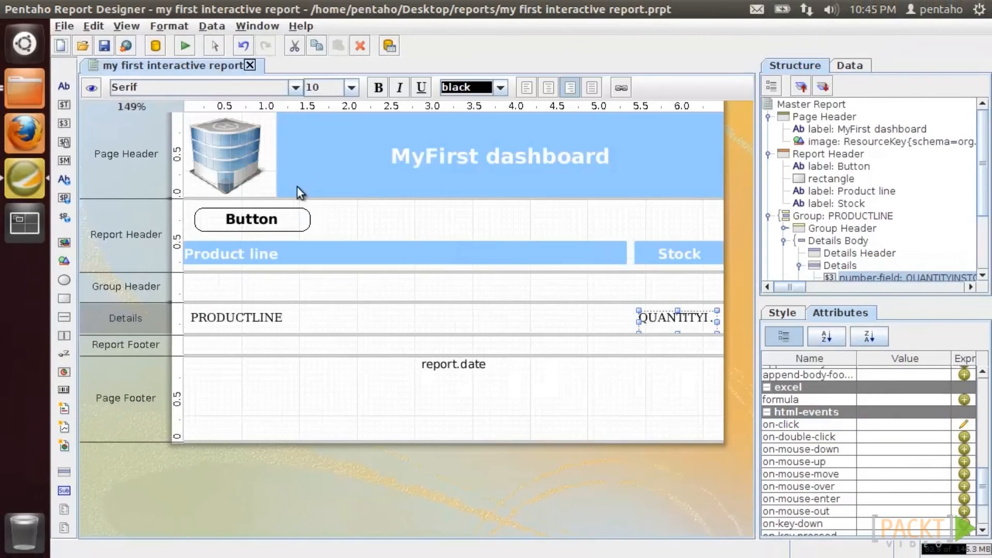
click(184, 44)
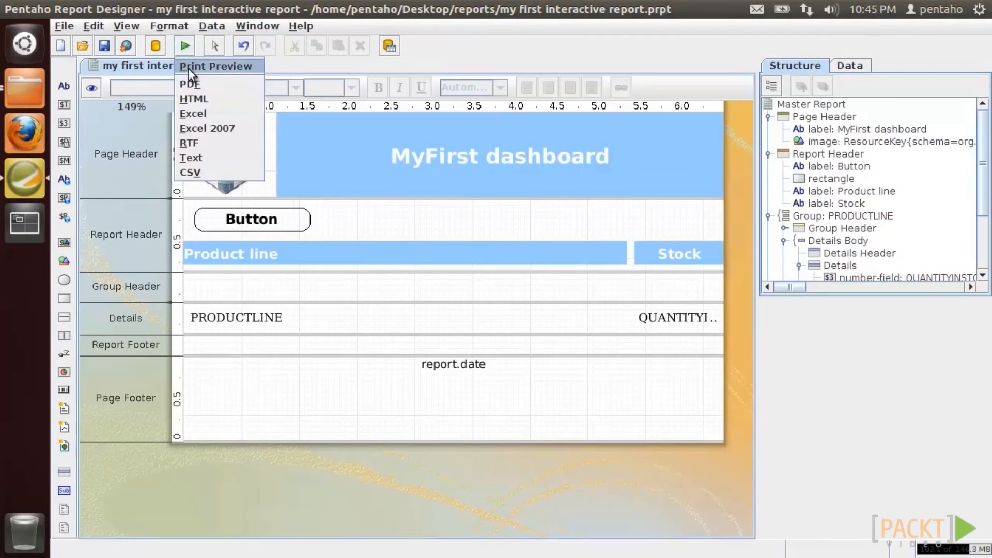
- Preview as HTML, check price alerts for Classic Cars, Planes and Vintage Cars, then return to the designer
click(191, 97)
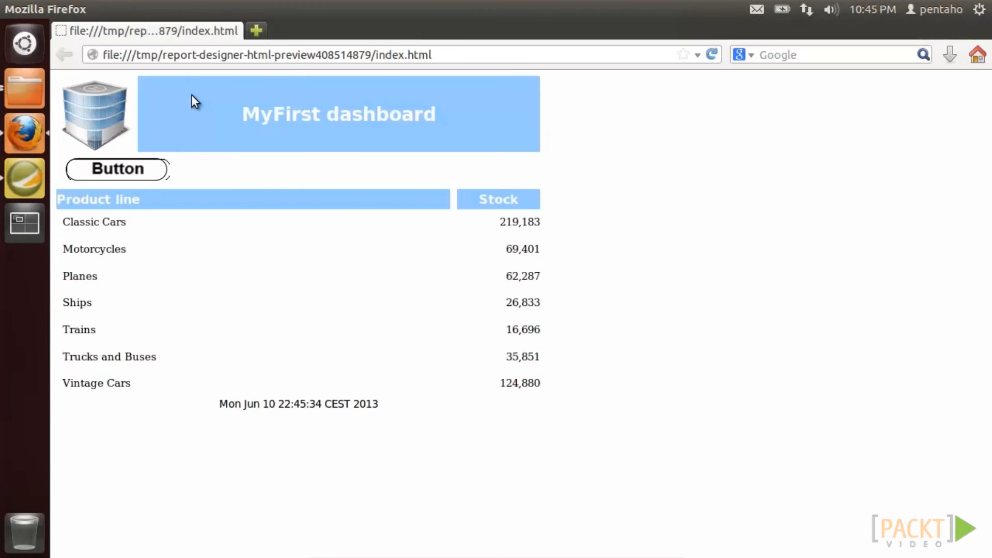
click(499, 230)
click(575, 294)
click(520, 277)
click(577, 304)
click(523, 383)
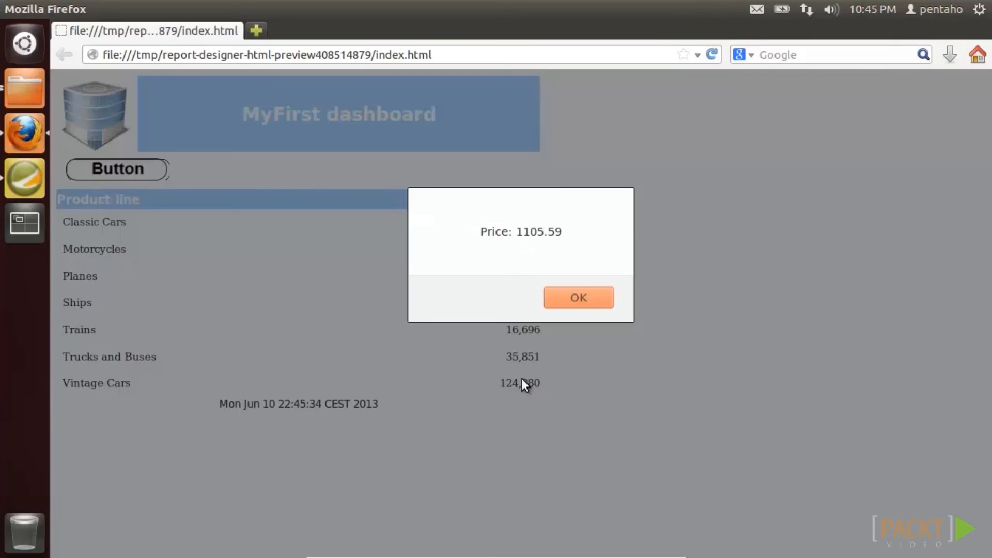
click(567, 304)
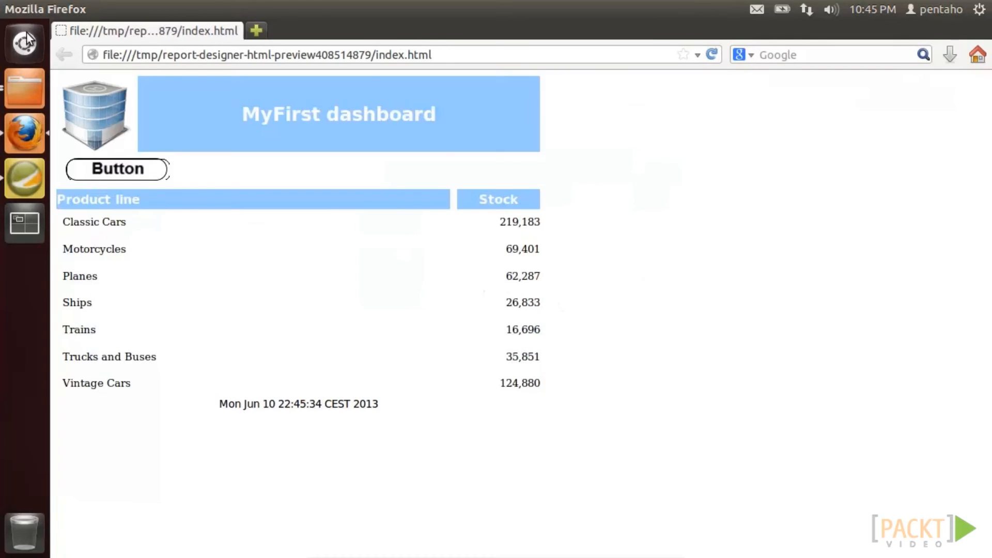
key(alt+Tab)
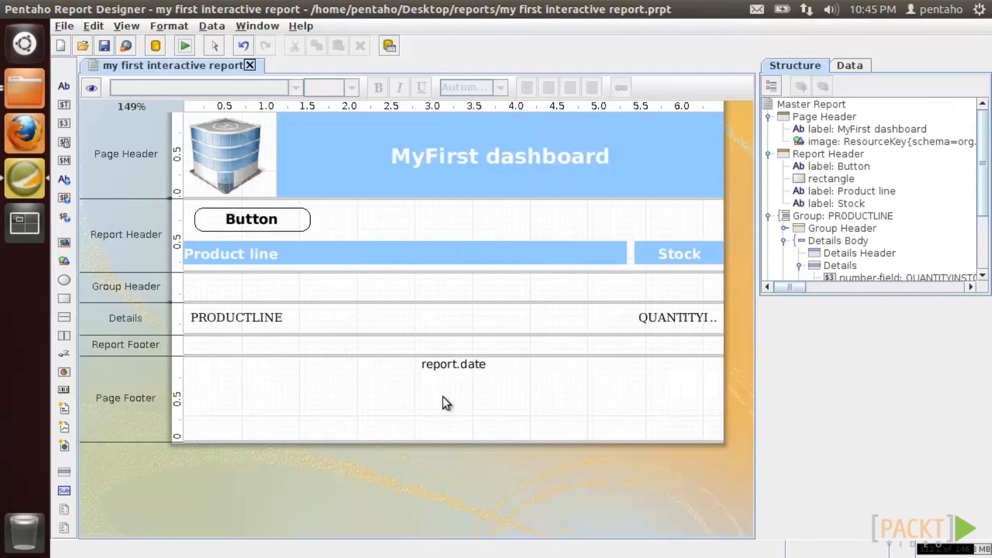
- Set the MyFirst dashboard title label's xml-id to reptitle
click(399, 184)
drag(984, 411, 984, 473)
click(883, 437)
text(reptitle)
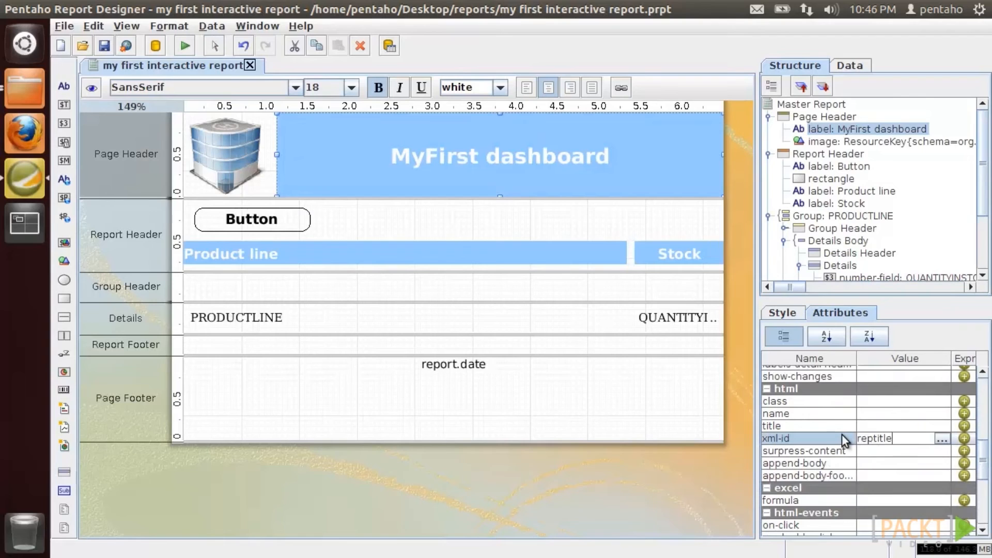
- Add a centred, bold, 12pt SansSerif 'Change Title' label to the right of Button
drag(66, 83, 326, 212)
double_click(358, 218)
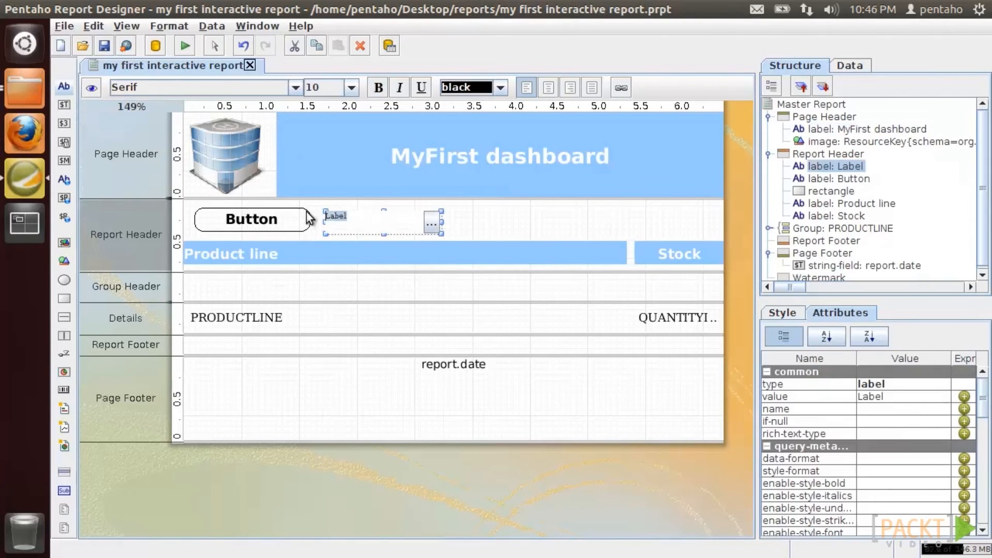
text(Change Title)
key(Return)
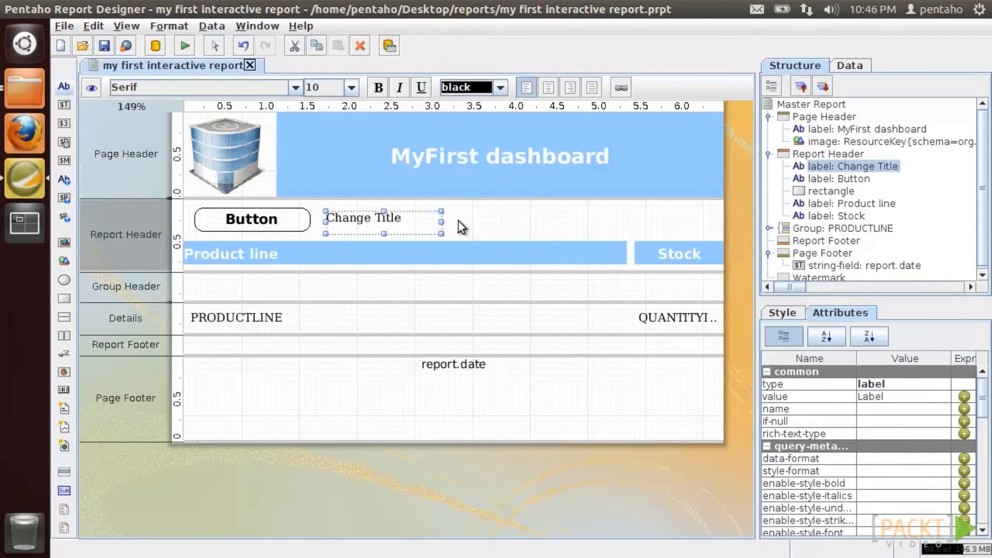
click(546, 86)
click(378, 88)
click(351, 87)
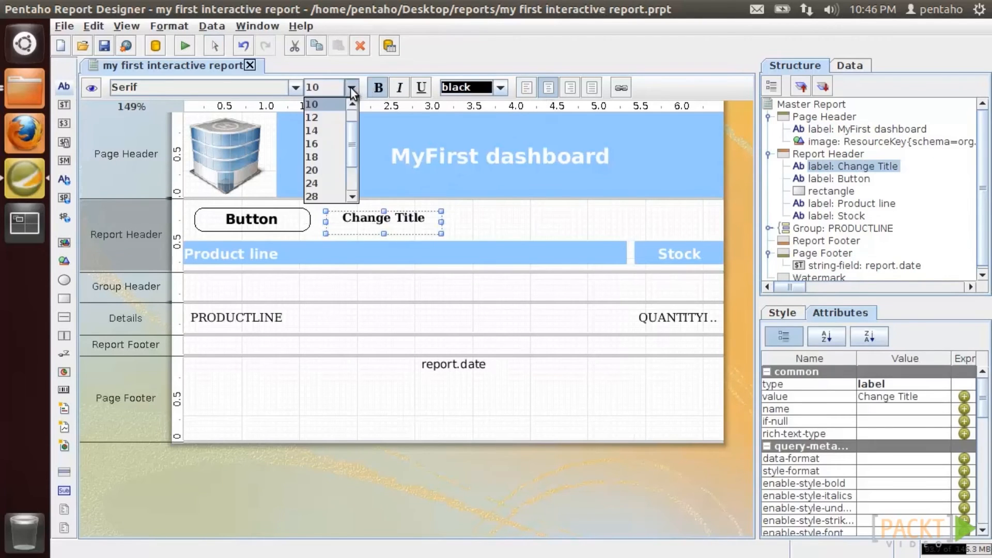
click(341, 117)
click(295, 87)
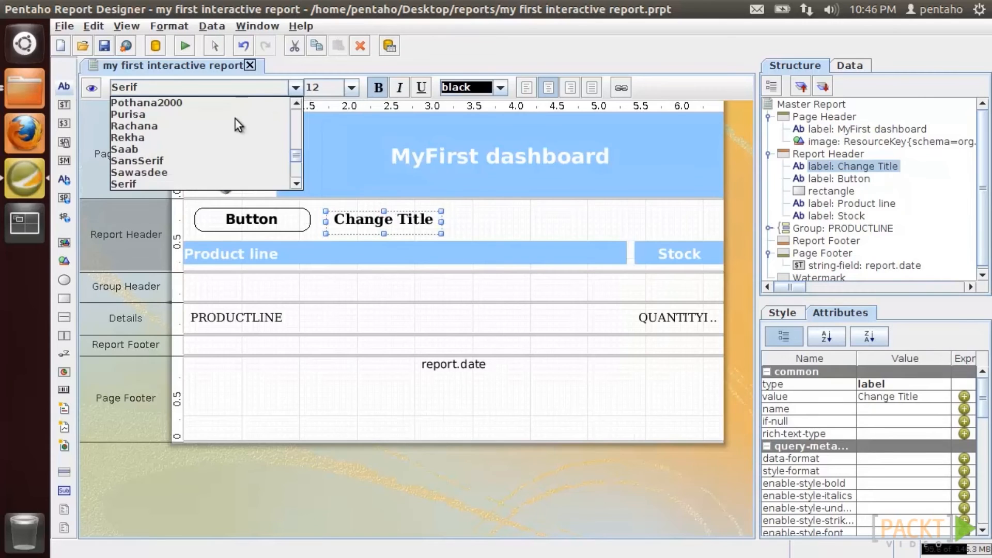
click(222, 161)
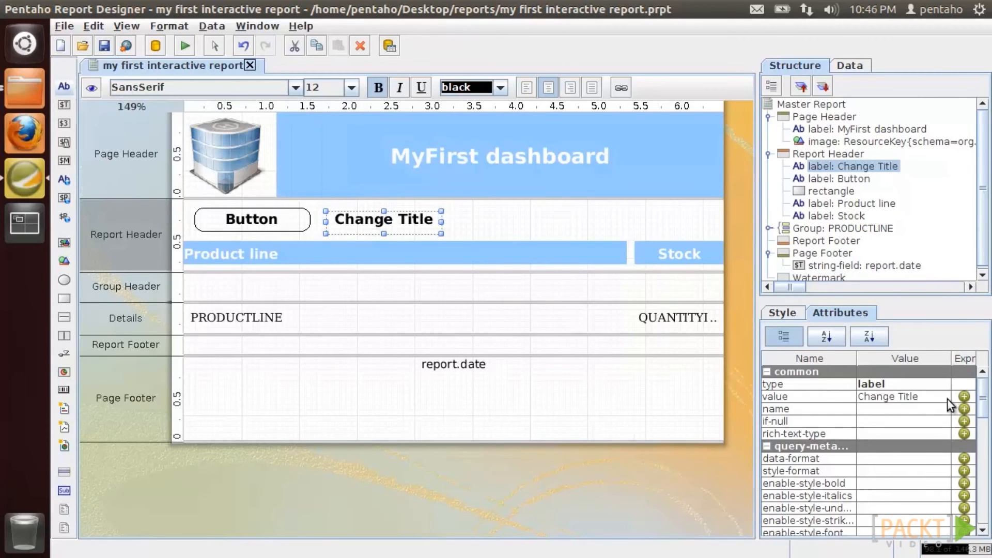
drag(984, 399, 984, 498)
- Make Change Title's on-click set the reptitle element's innerHTML to 'Interactive Report', then preview as HTML
click(942, 427)
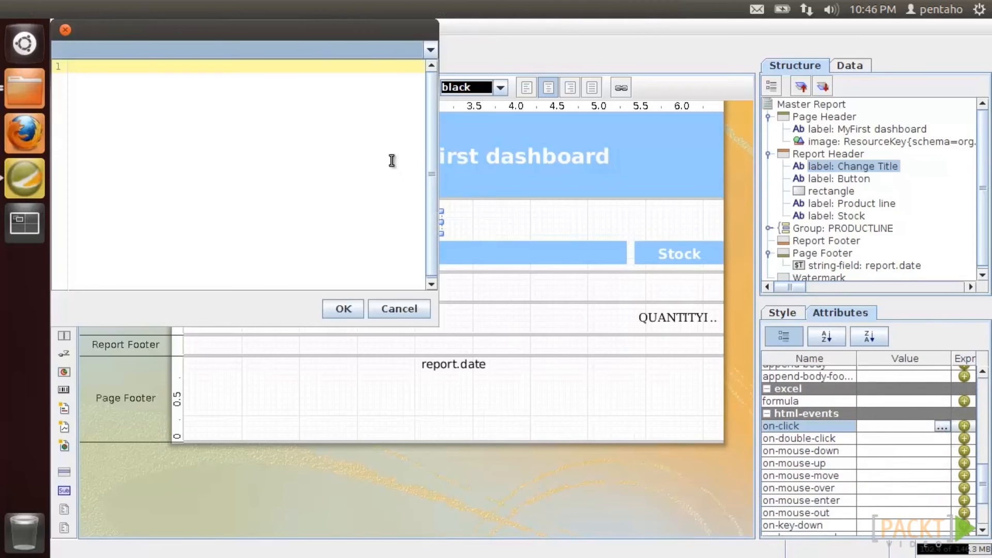
text(document.getElementById().innerHTML=)
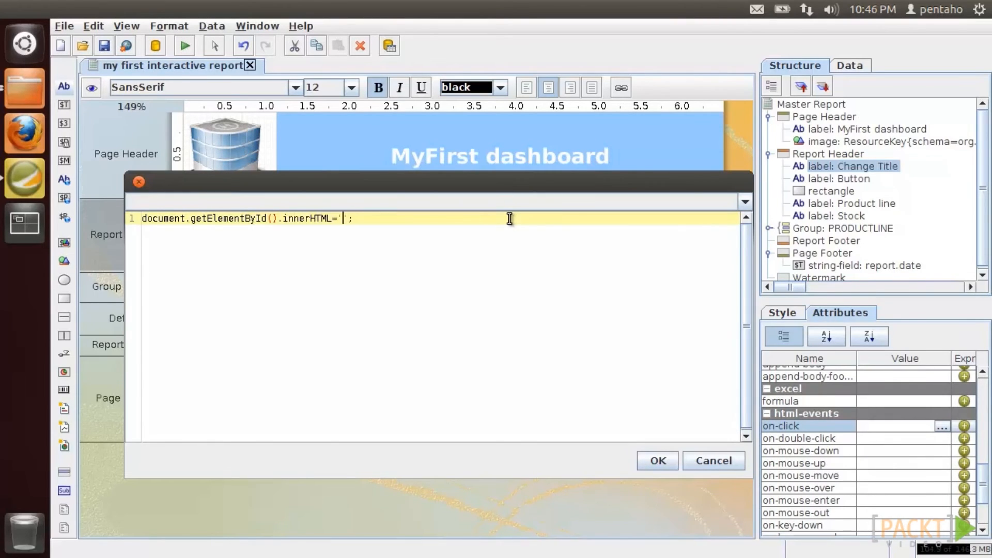
text(ctive Report)
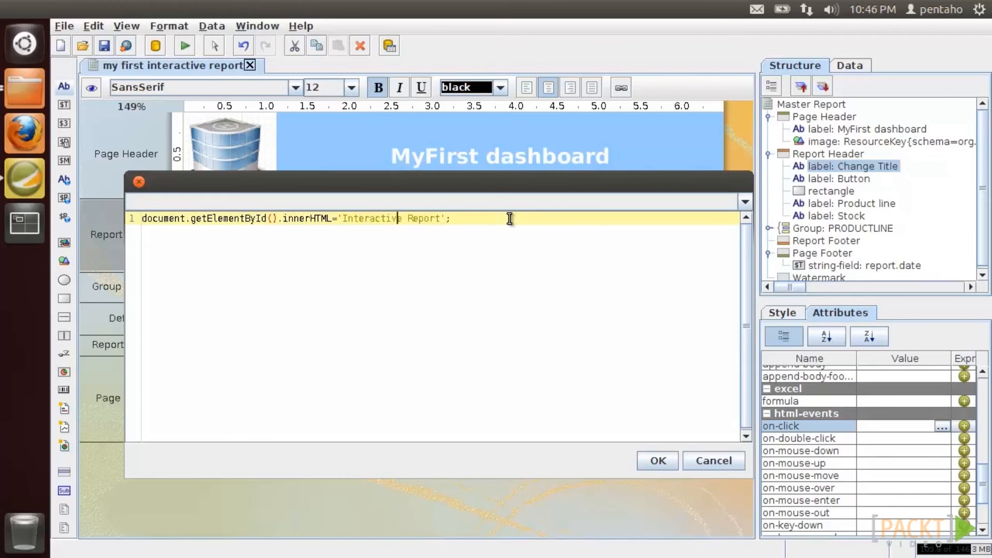
text('rep)
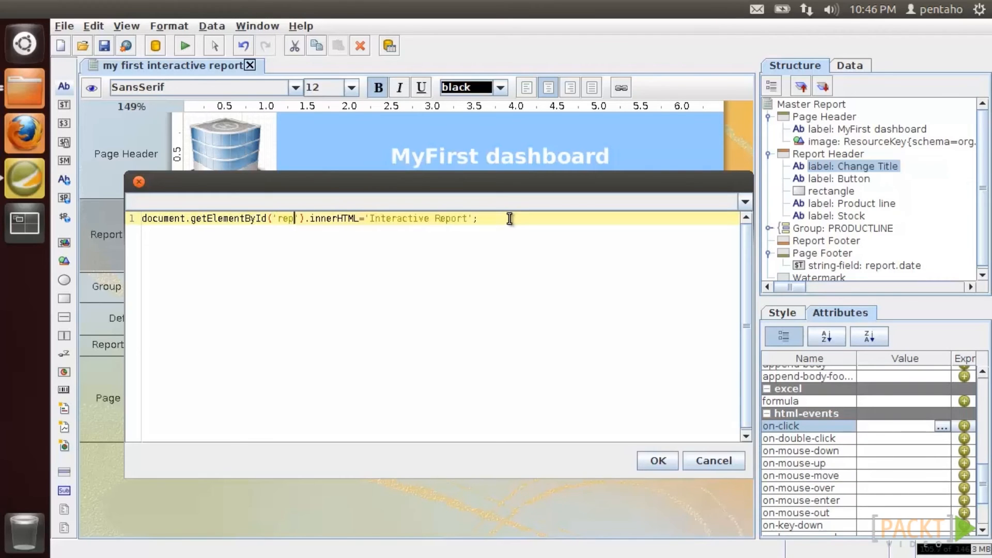
text(ortId)
click(657, 461)
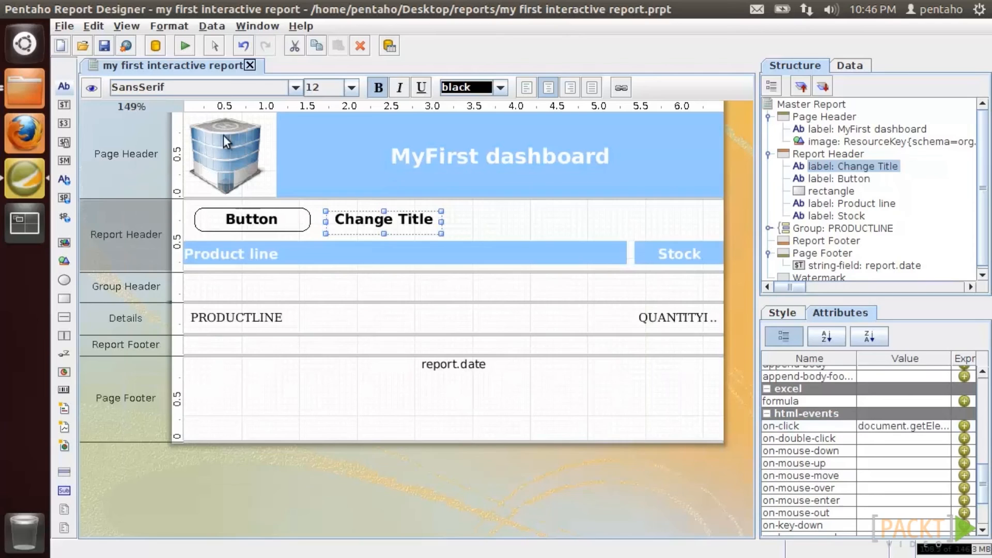
click(181, 52)
click(191, 100)
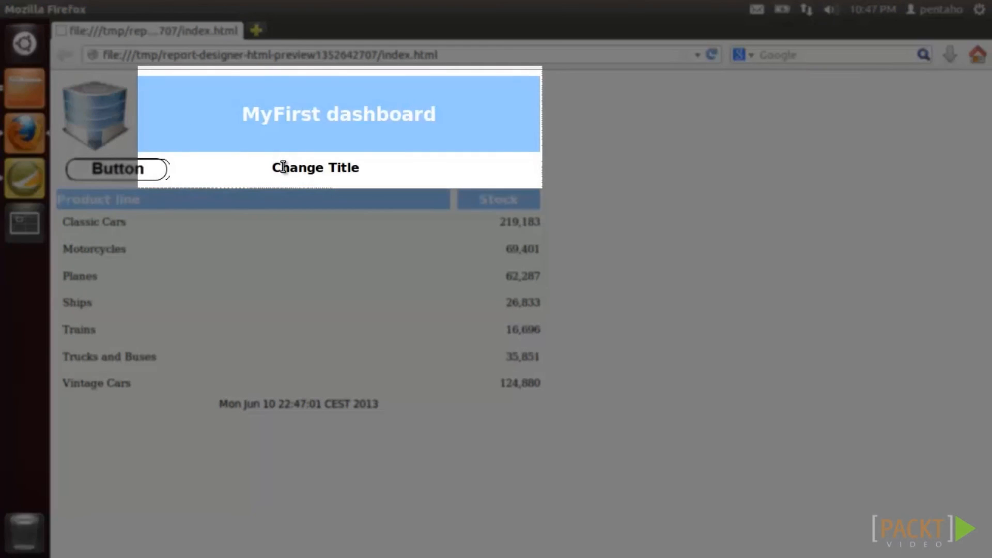
- Click Change Title to turn the heading into 'Interactive Report', then close Firefox
click(272, 165)
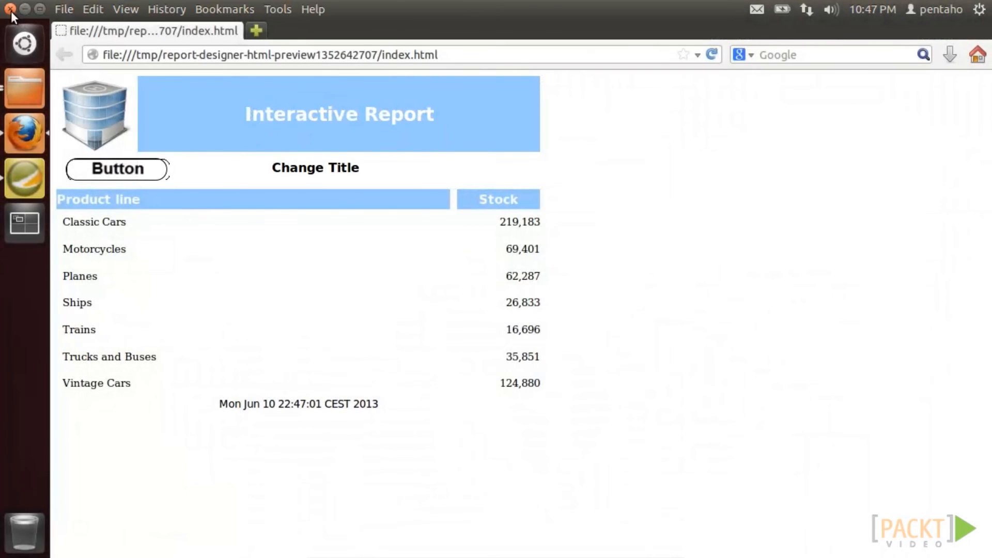
click(9, 9)
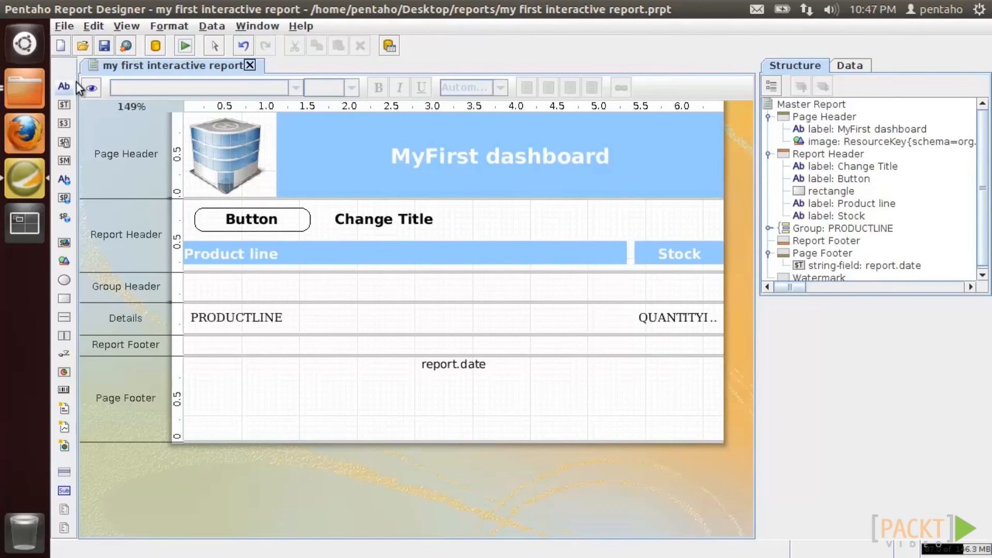
- Close Report Designer, launch Eclipse from the desktop eclipse folder, and close the folder window
click(14, 10)
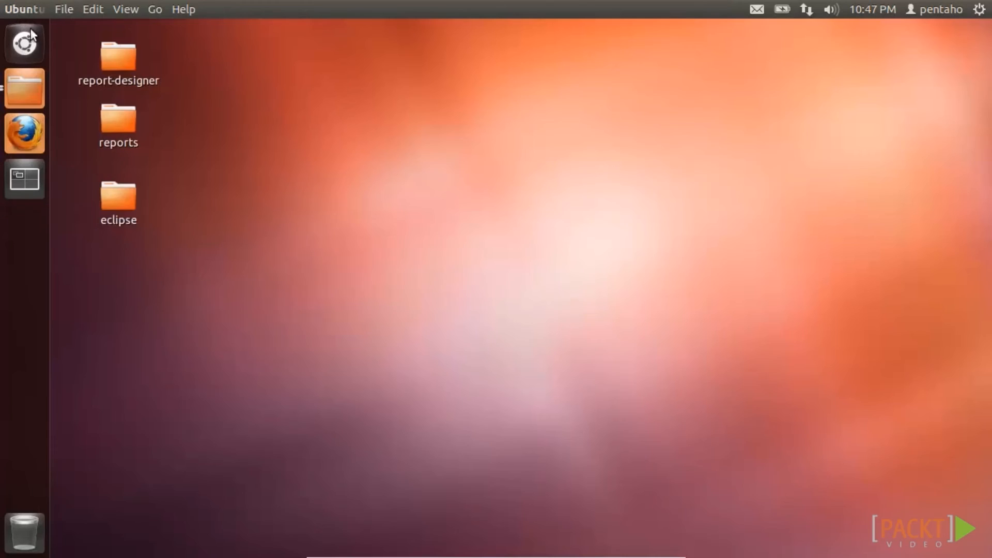
double_click(114, 196)
right_click(468, 222)
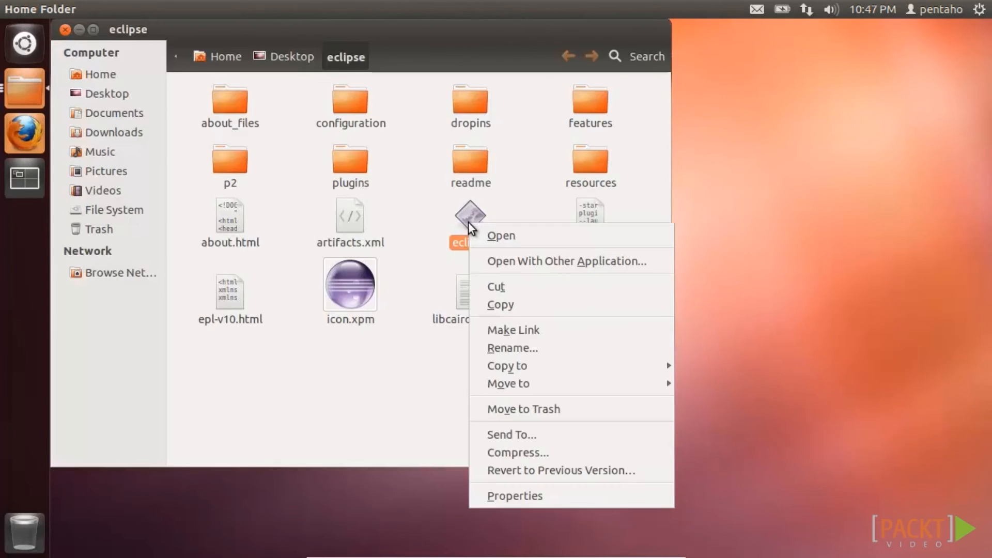
click(496, 235)
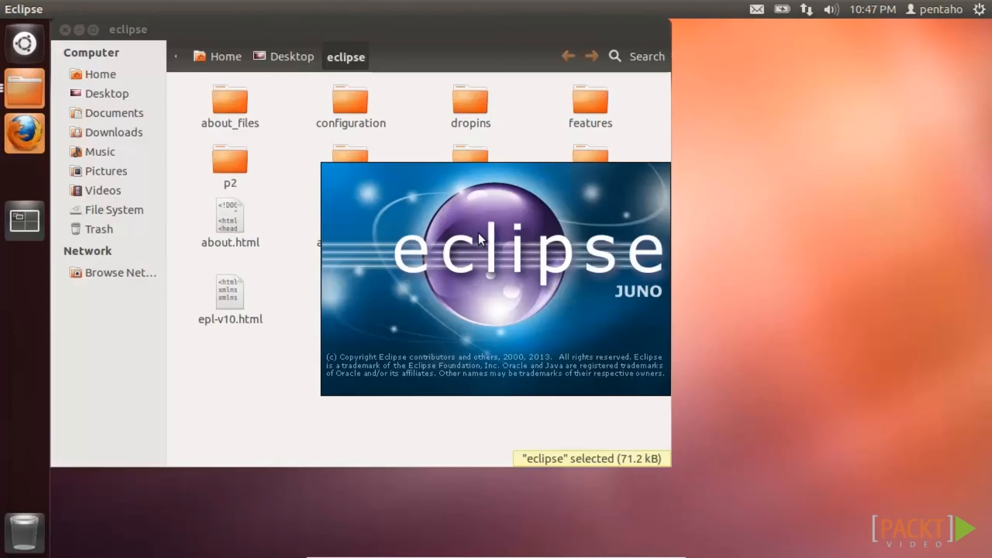
click(66, 29)
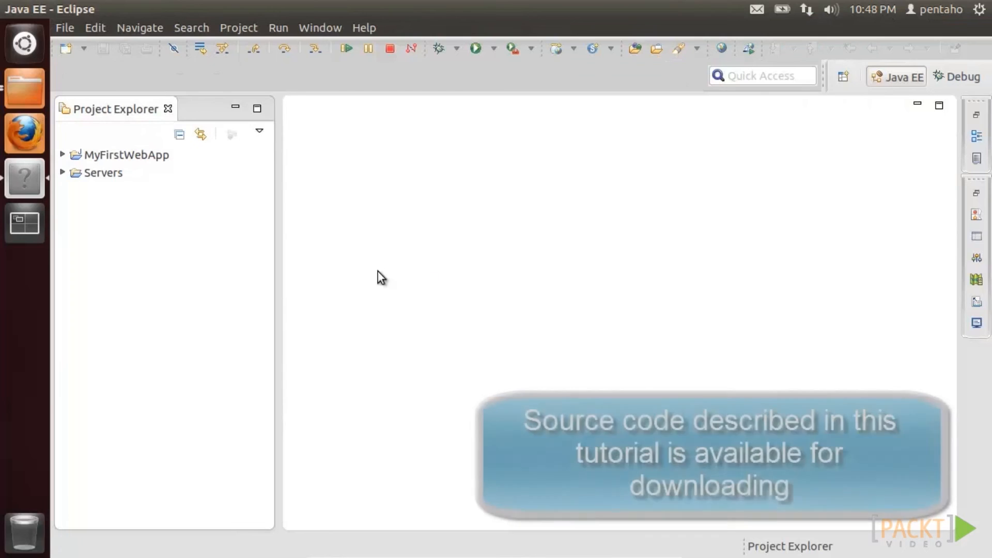
- Open WebContent's index.html and com.pentaho.webapp's MyFirstInteractiveWebApp.java from the MyFirstWebApp project
click(63, 153)
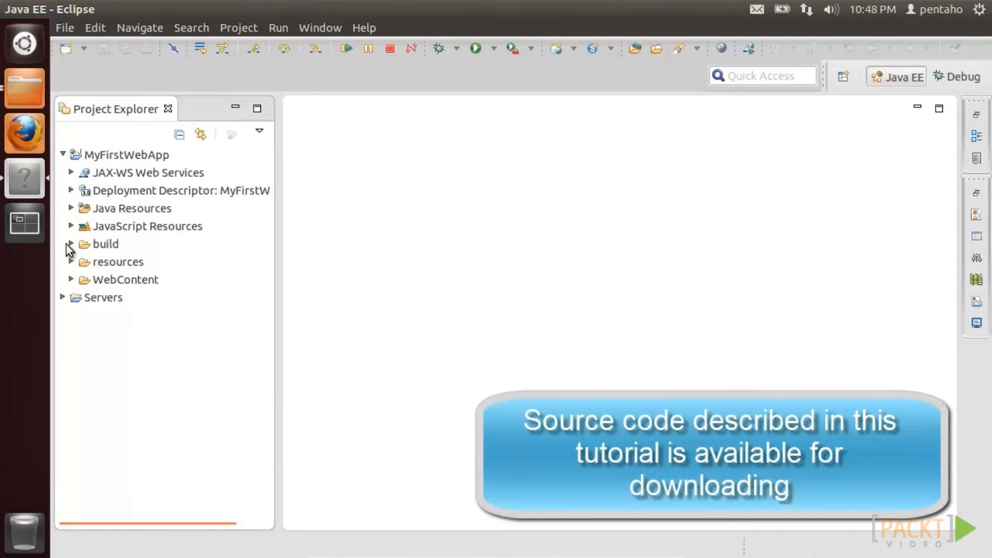
click(71, 280)
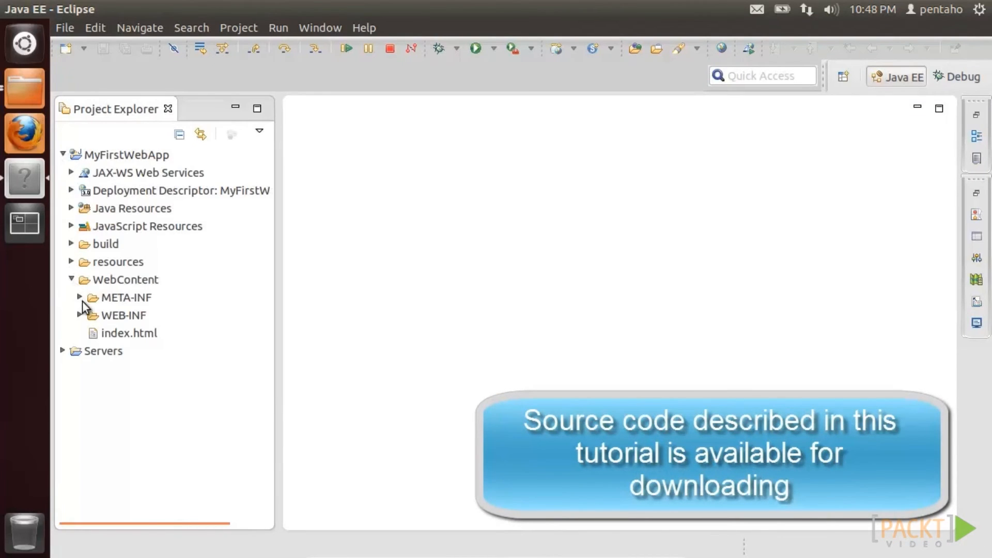
double_click(124, 333)
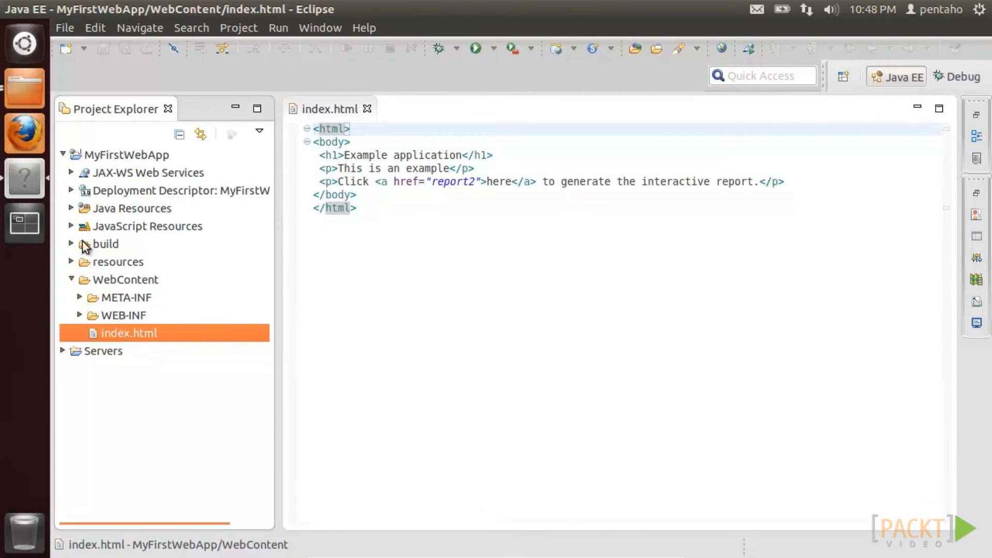
click(72, 208)
click(80, 225)
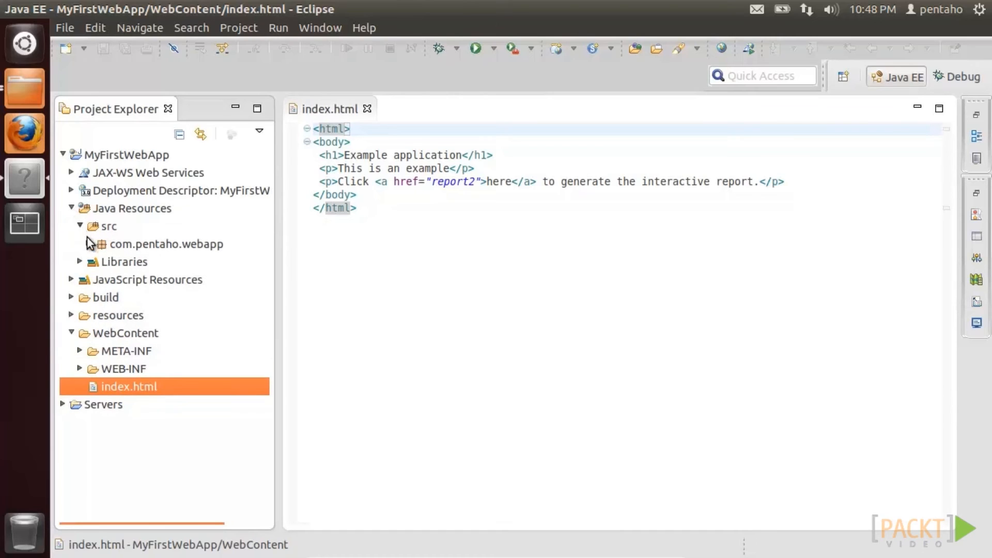
click(89, 244)
double_click(150, 264)
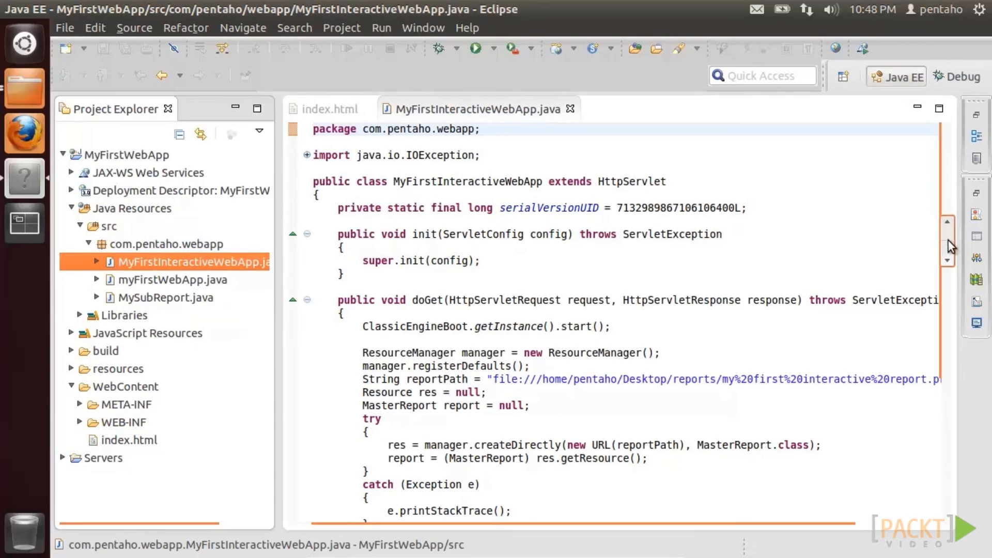
- Run MyFirstWebApp on the server, follow 'here' to report2, test the price pop-up, and close Firefox
scroll(948, 287, down, 2)
drag(949, 286, 949, 414)
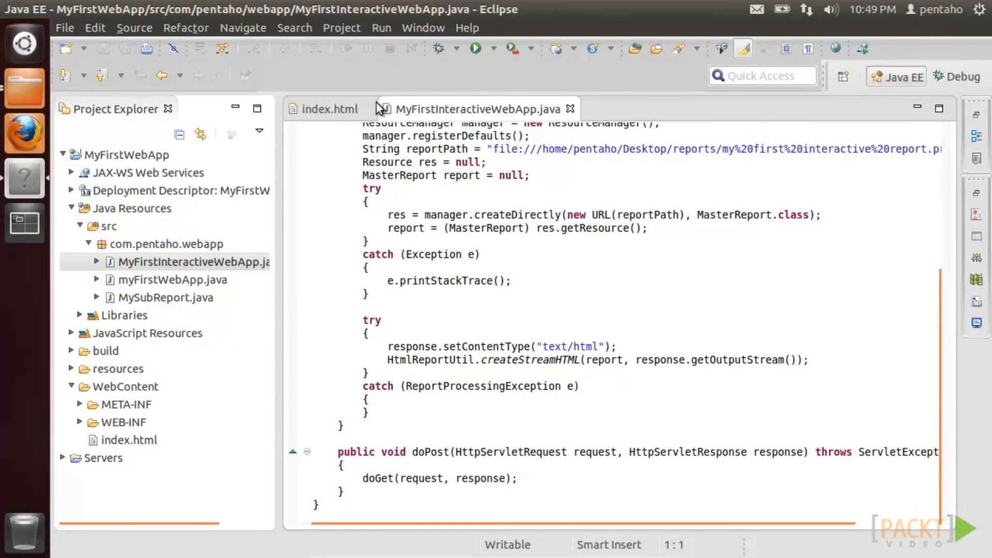
click(341, 109)
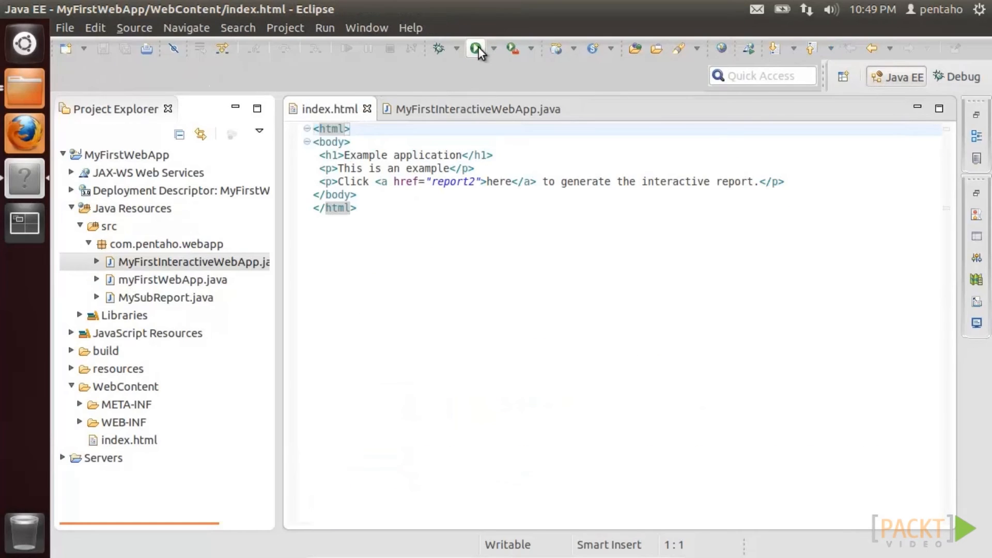
click(476, 48)
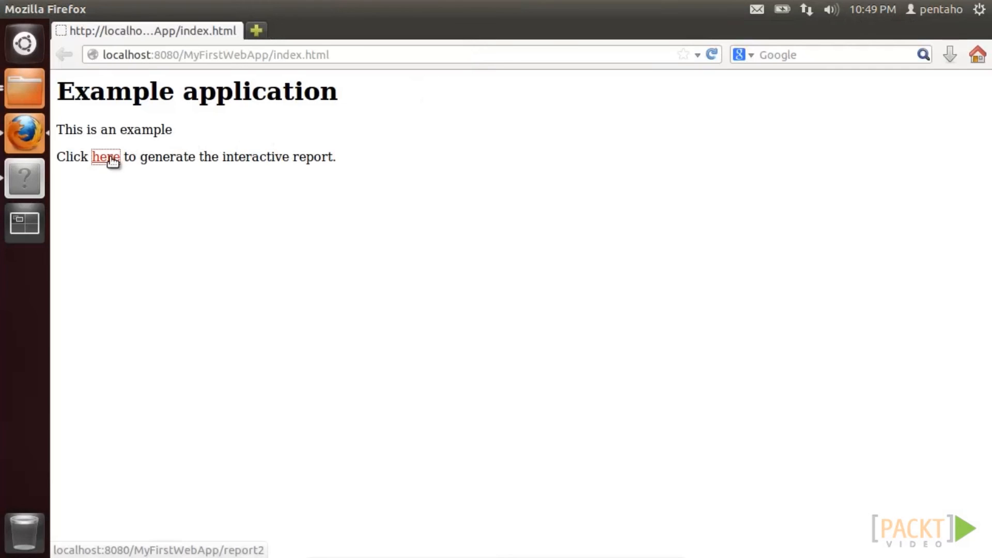
click(110, 158)
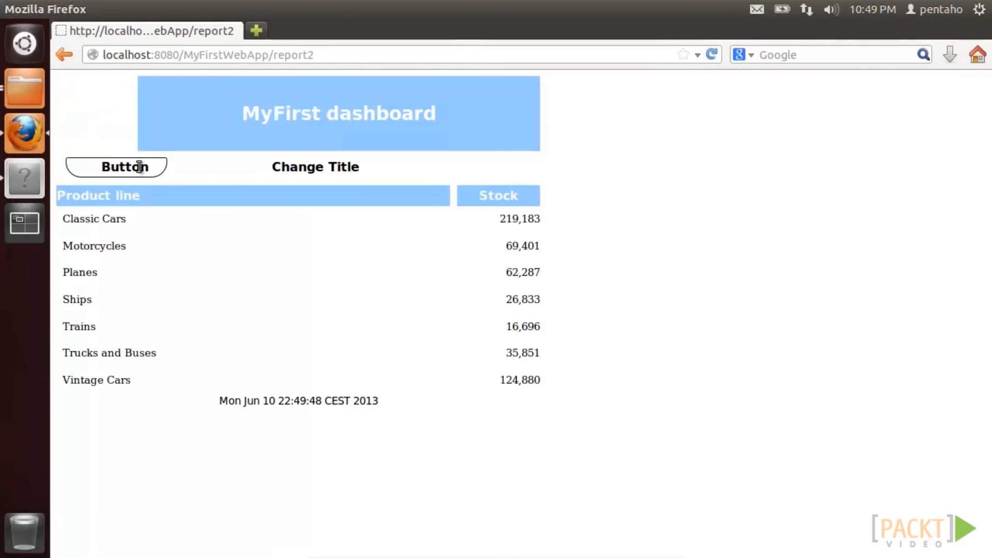
click(510, 268)
click(560, 299)
click(10, 9)
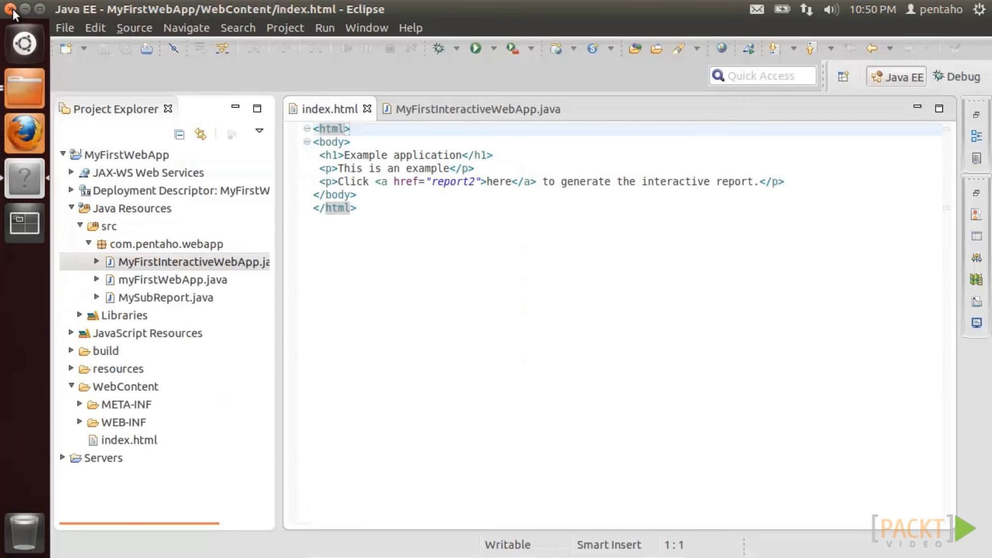
- Quit Eclipse and start Report Designer by running report-designer.sh from the report-designer folder
click(13, 9)
click(683, 318)
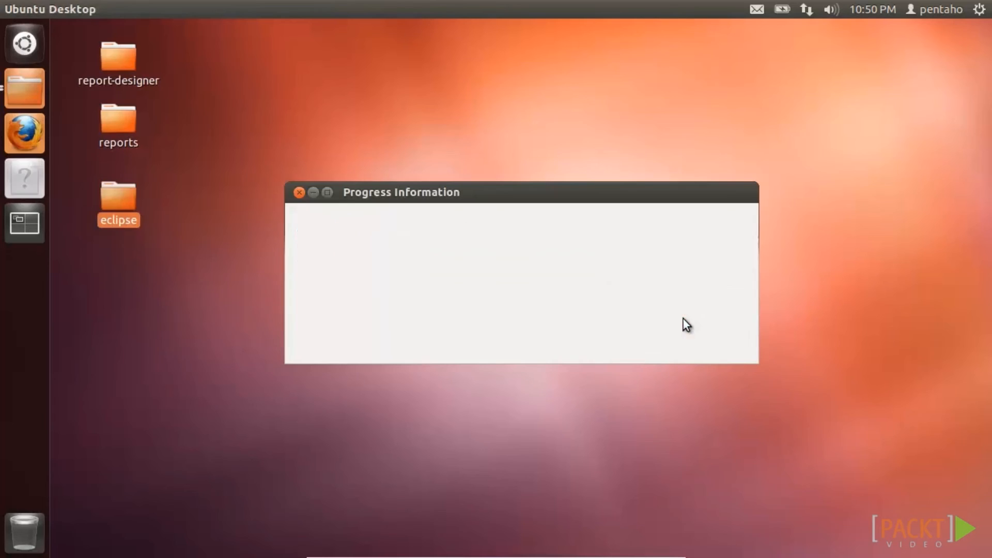
double_click(123, 70)
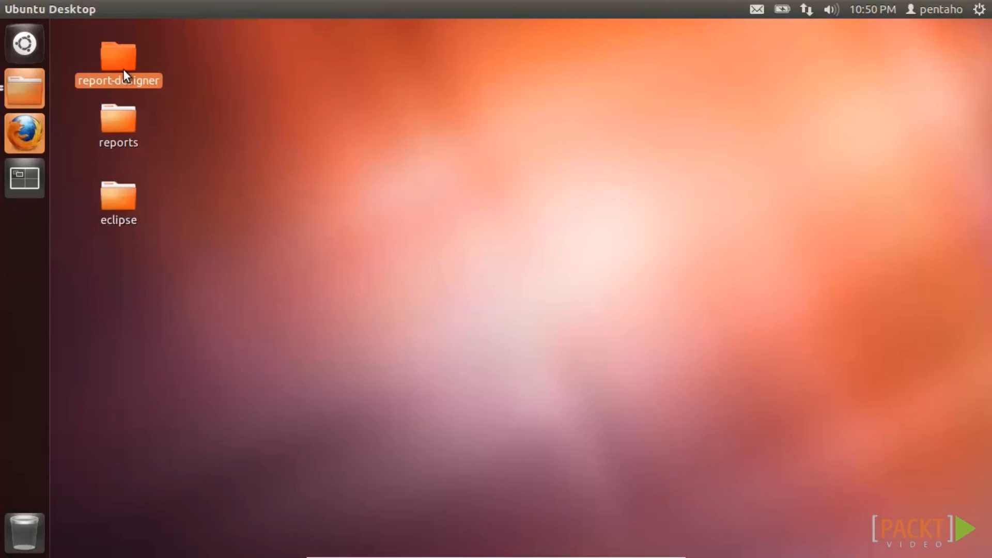
right_click(238, 280)
click(254, 283)
click(549, 307)
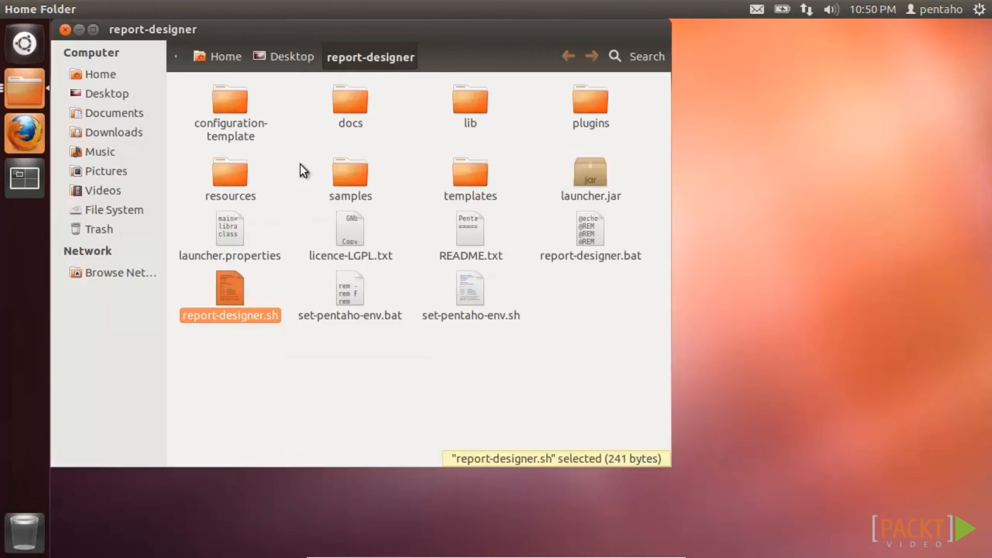
click(65, 30)
- Reopen 'my first interactive report.prpt' in Report Designer
click(238, 118)
key(ctrl+o)
double_click(410, 246)
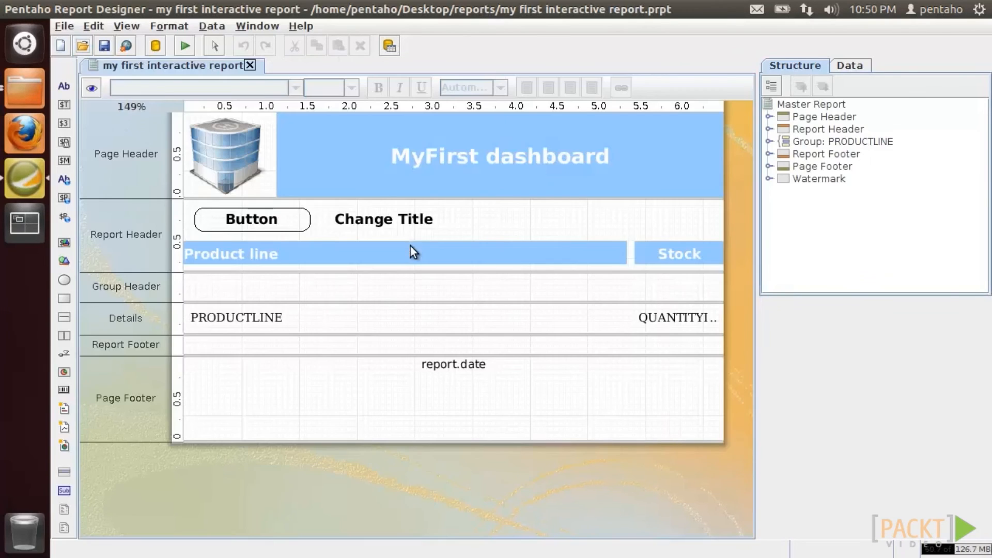
- Open the Formula Editor for the PRODUCTLINE field's url link property
click(287, 315)
drag(982, 397, 982, 482)
click(899, 437)
click(943, 437)
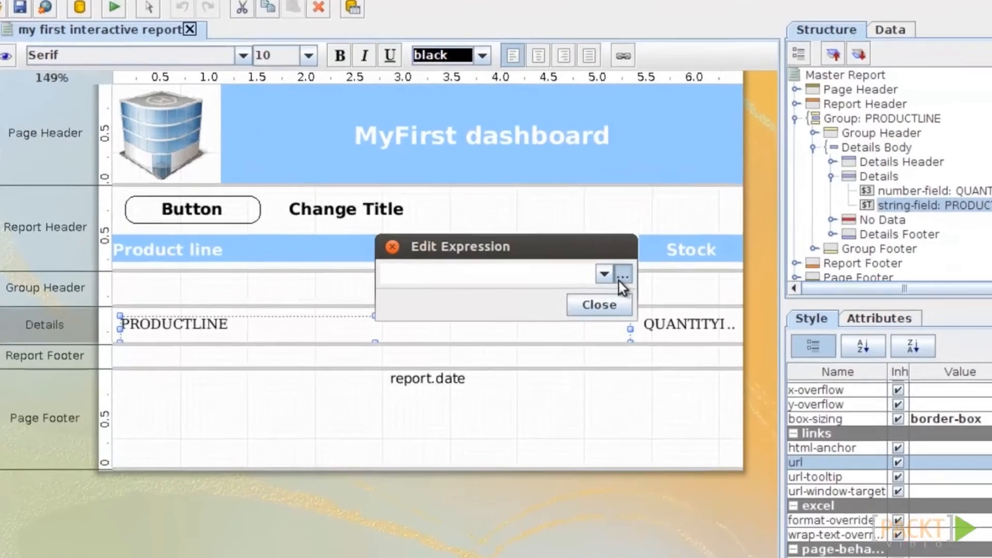
click(621, 276)
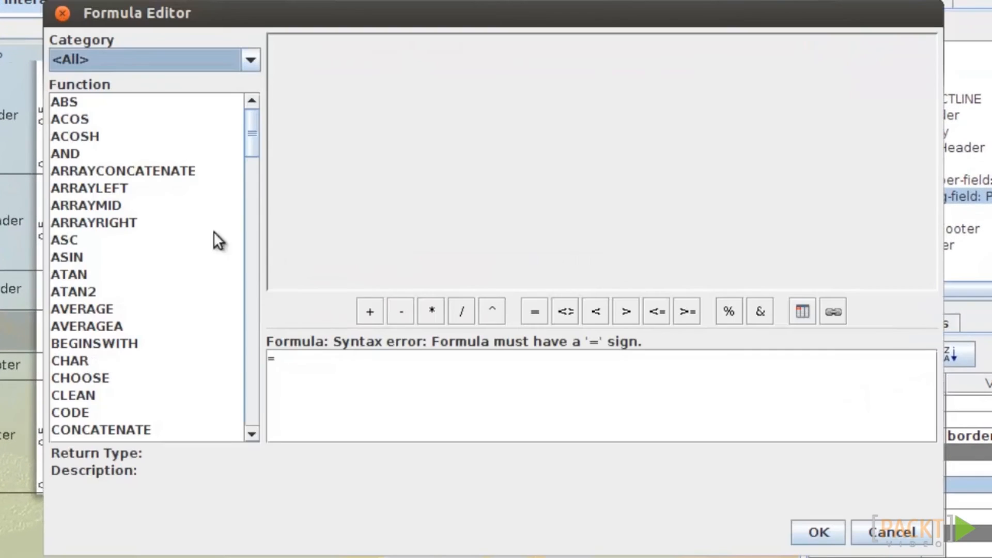
- Set the link formula to =CONCATENATE("subreport";"?productline=";[PRODUCTLINE]) and accept it
drag(245, 132, 252, 167)
double_click(146, 177)
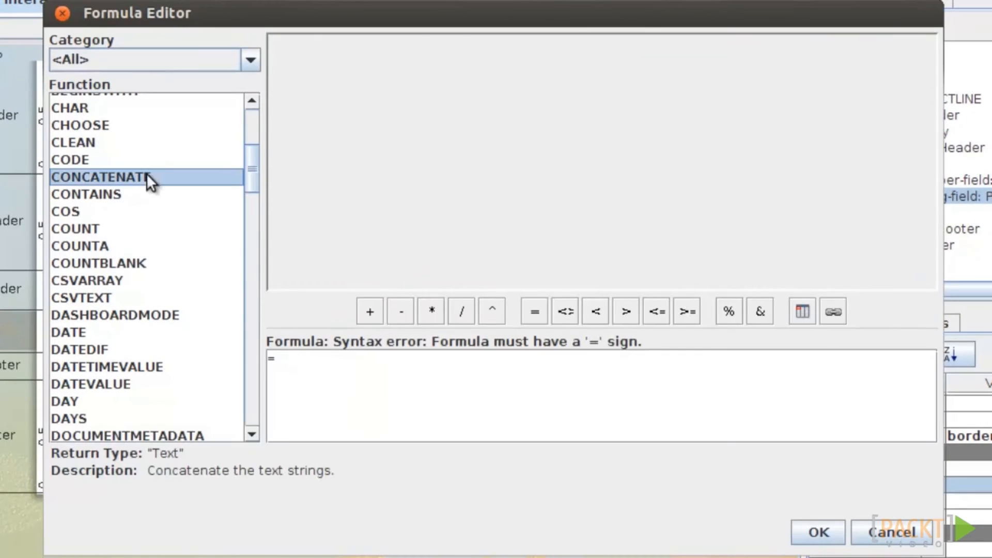
double_click(372, 357)
text("sub)
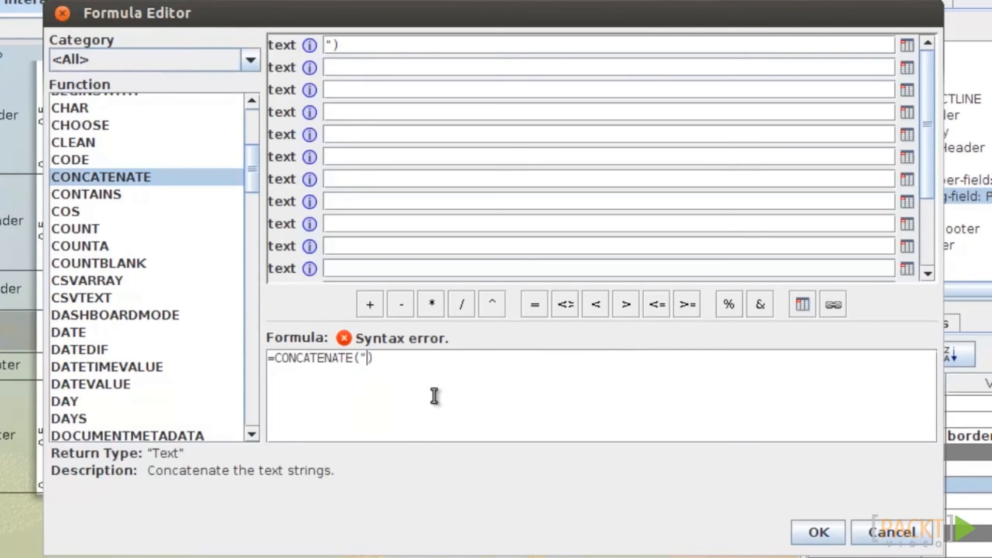
text(report";"?productline=")
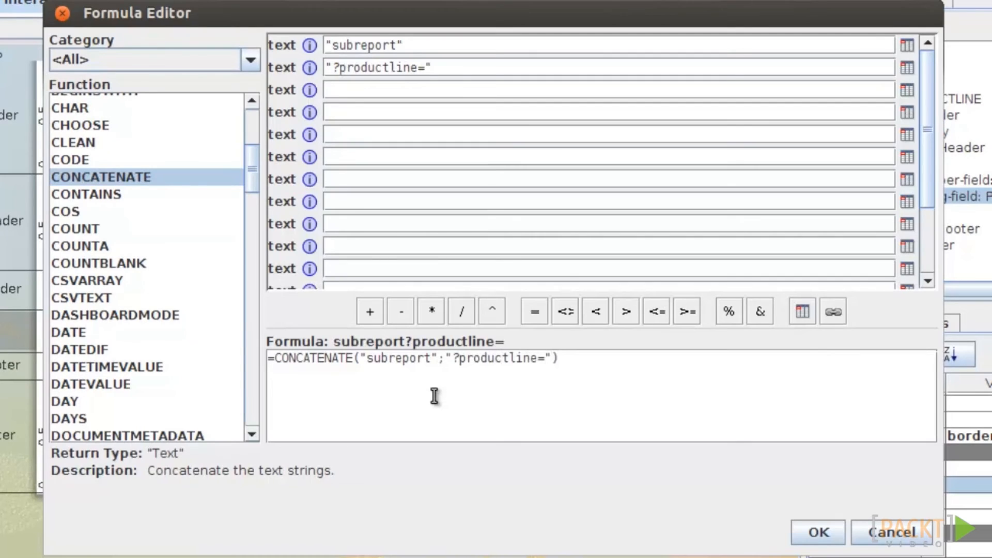
text(;)
click(906, 90)
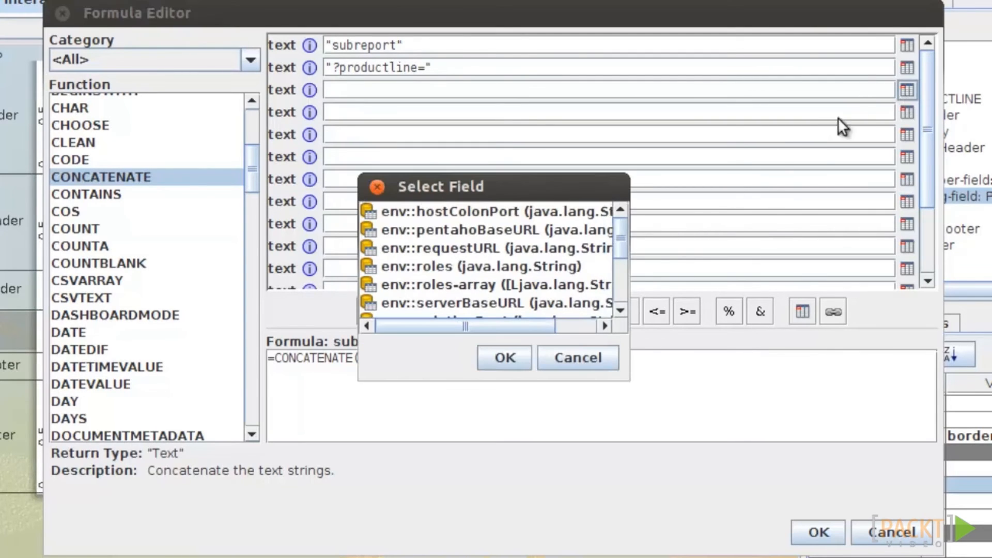
drag(624, 230, 620, 280)
double_click(483, 254)
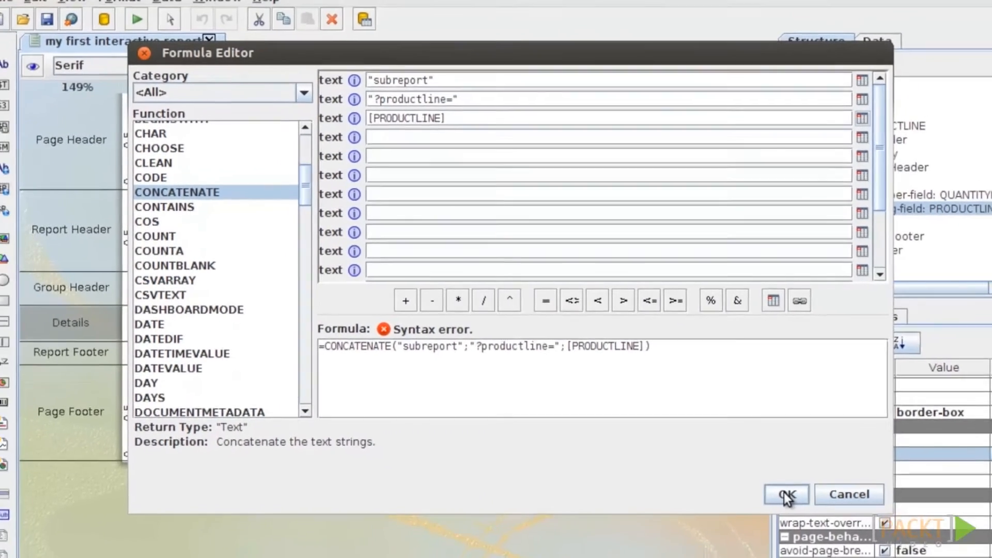
click(786, 495)
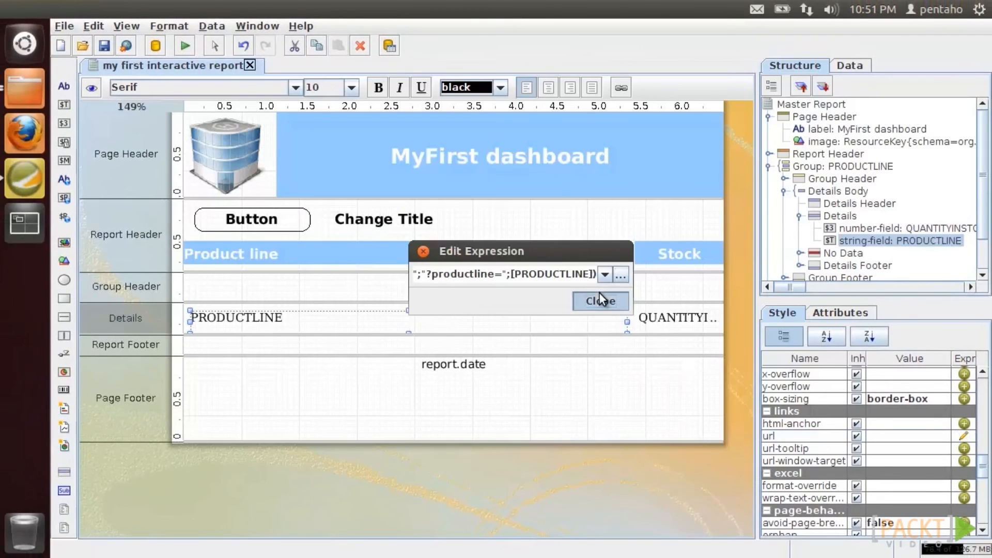
click(599, 300)
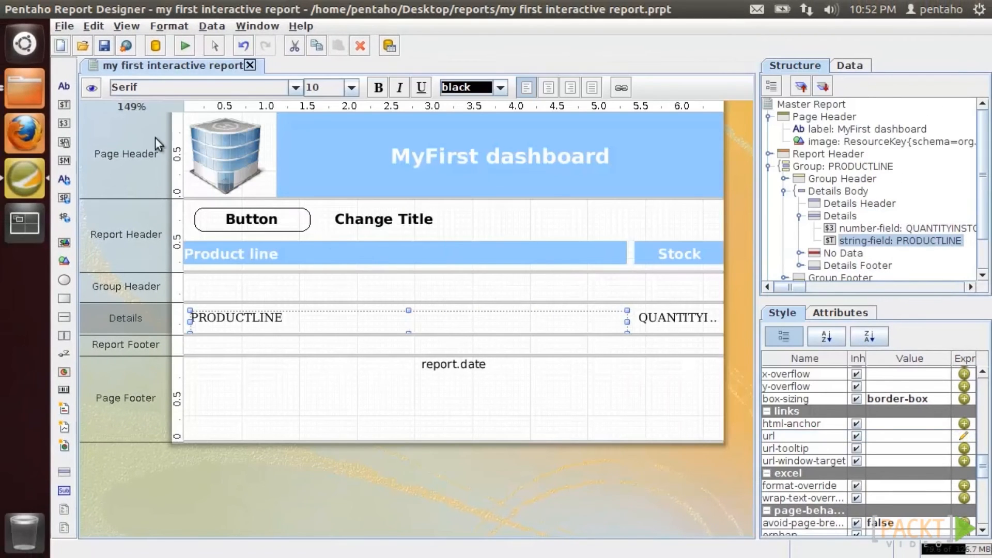
- Save the current report and open subreport.prpt
click(110, 43)
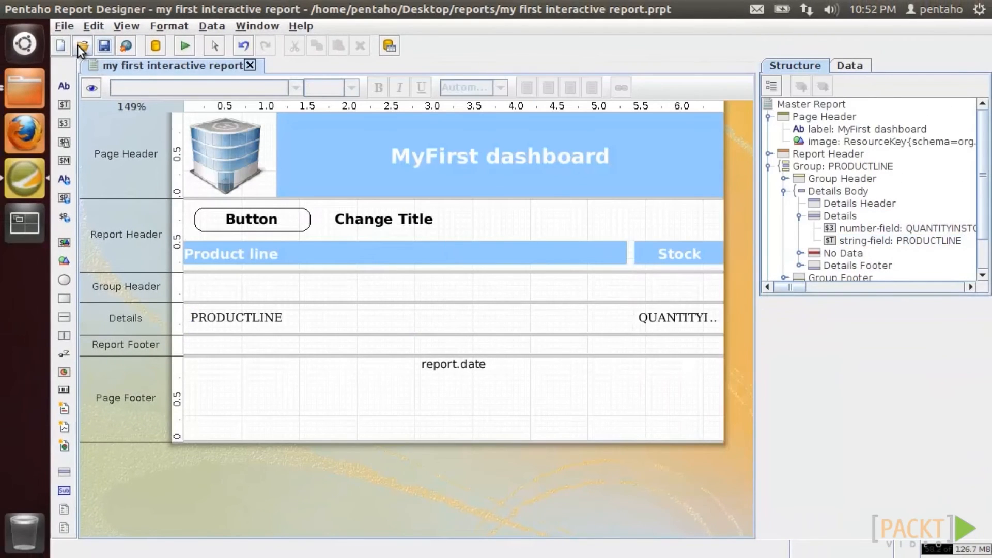
click(80, 46)
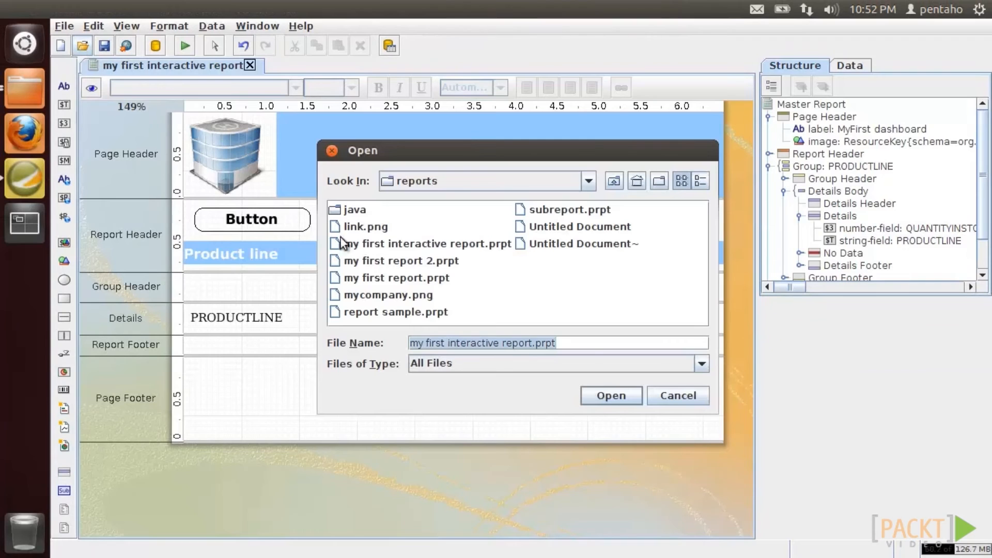
double_click(536, 213)
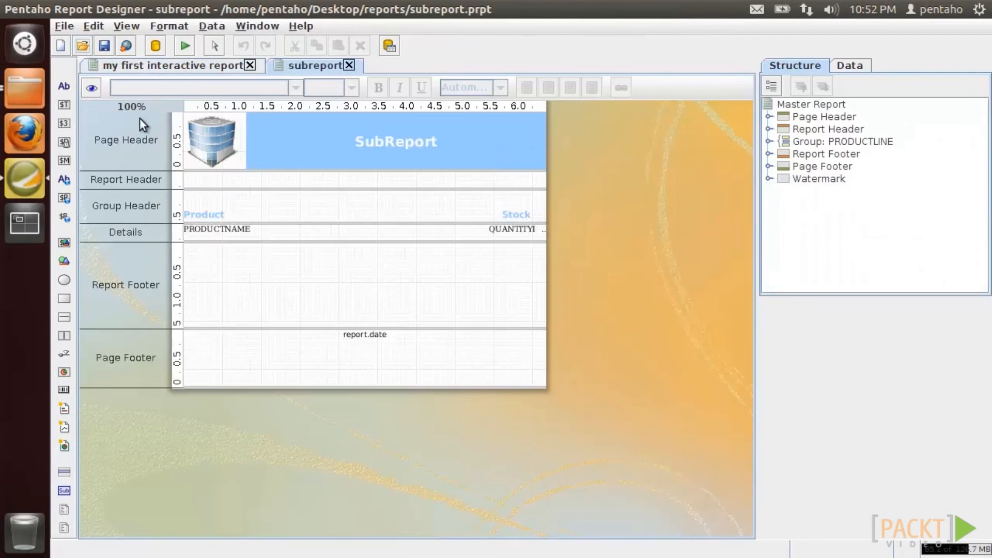
scroll(134, 105, up, 5)
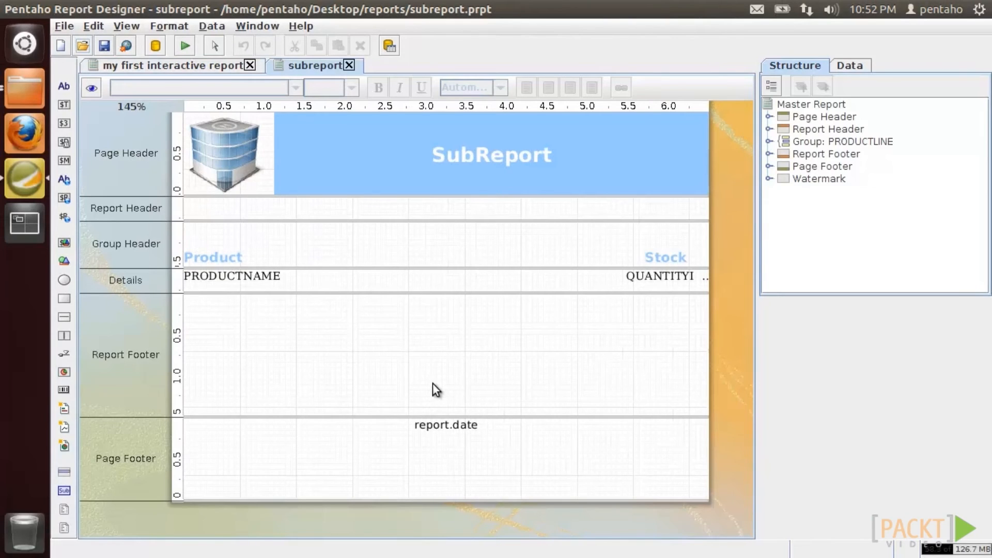
- Preview subreport.prpt as HTML with PRODUCTLINE set to Motorcycles, then close the preview
click(183, 48)
click(187, 95)
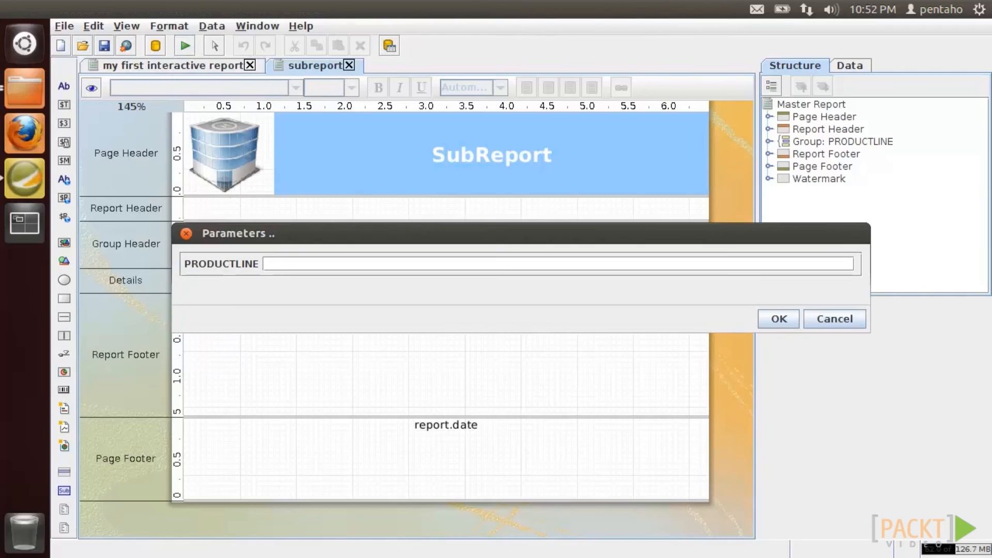
text(Motorcycles)
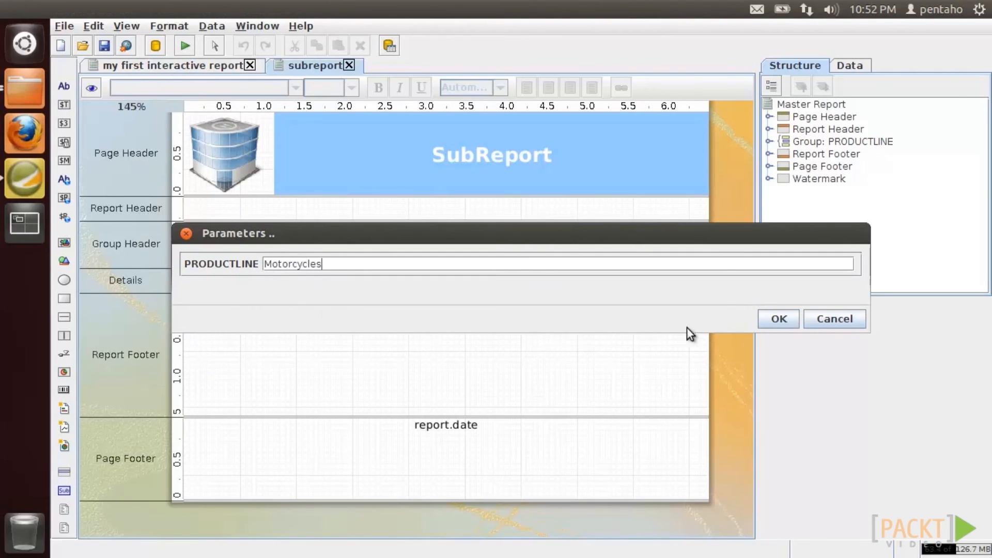
click(771, 319)
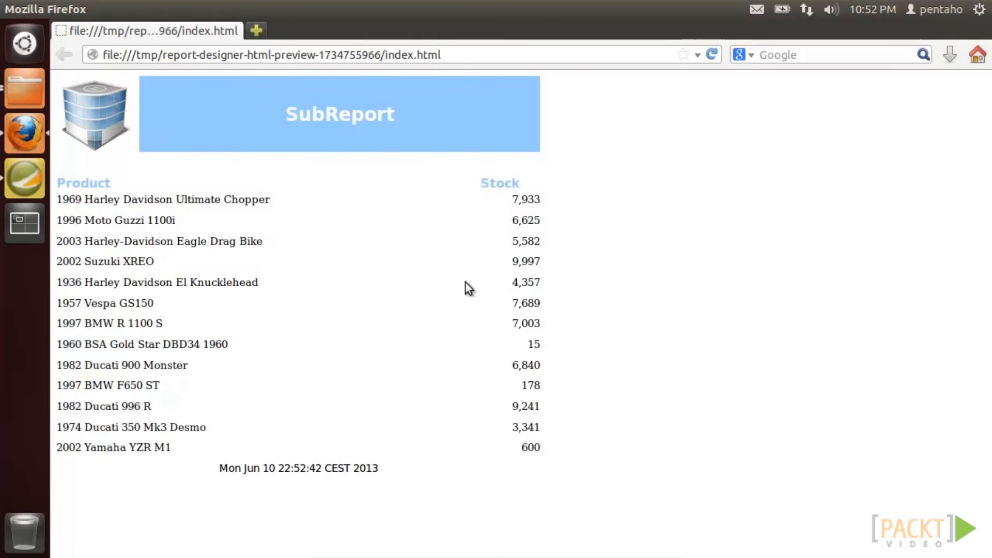
key(ctrl+w)
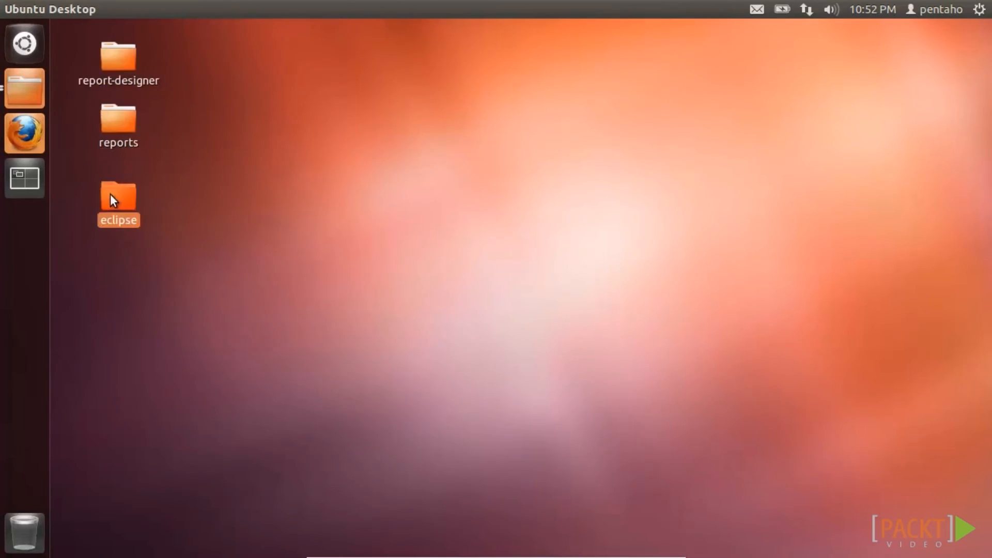
- Relaunch Eclipse and open web.xml from MyFirstWebApp's WebContent/WEB-INF folder
double_click(110, 194)
double_click(478, 222)
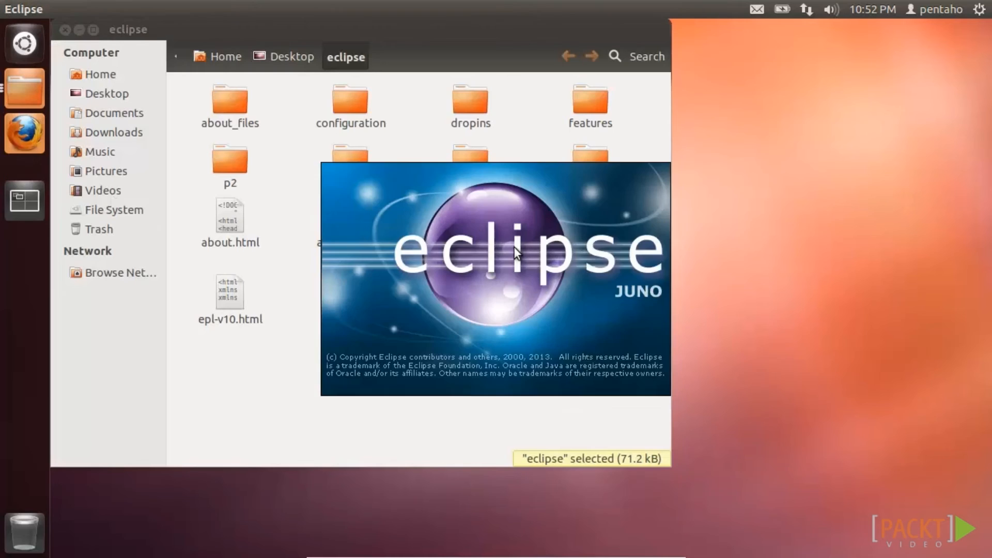
click(63, 27)
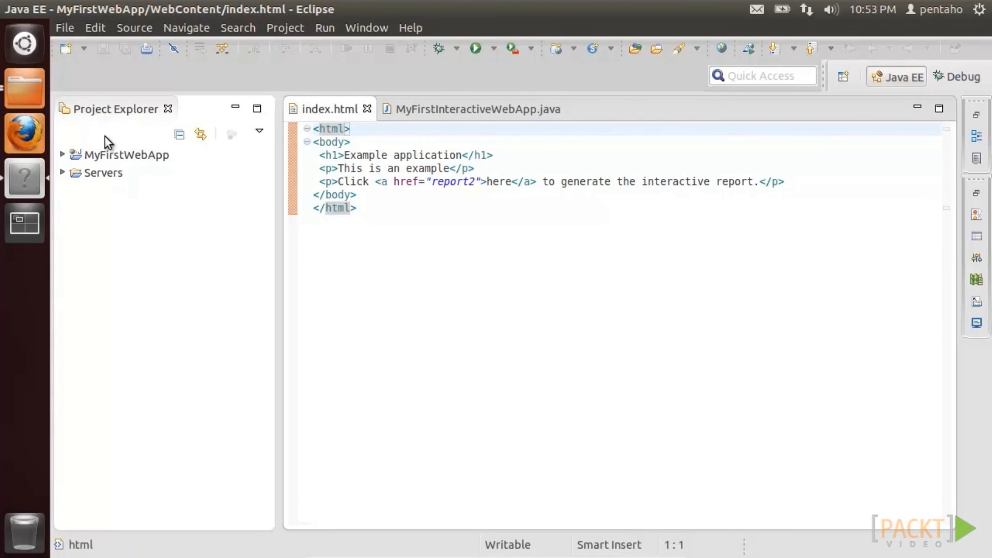
click(63, 154)
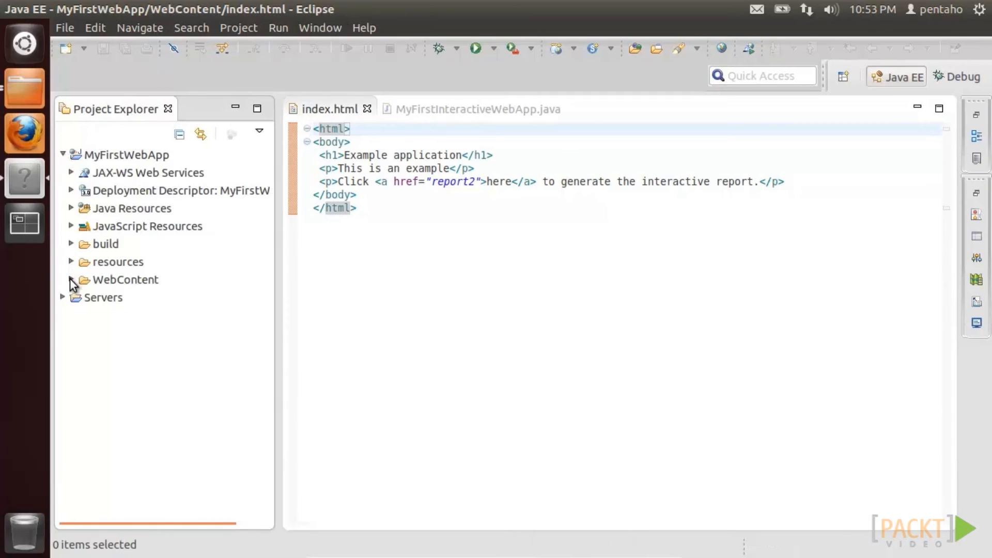
click(70, 279)
click(80, 314)
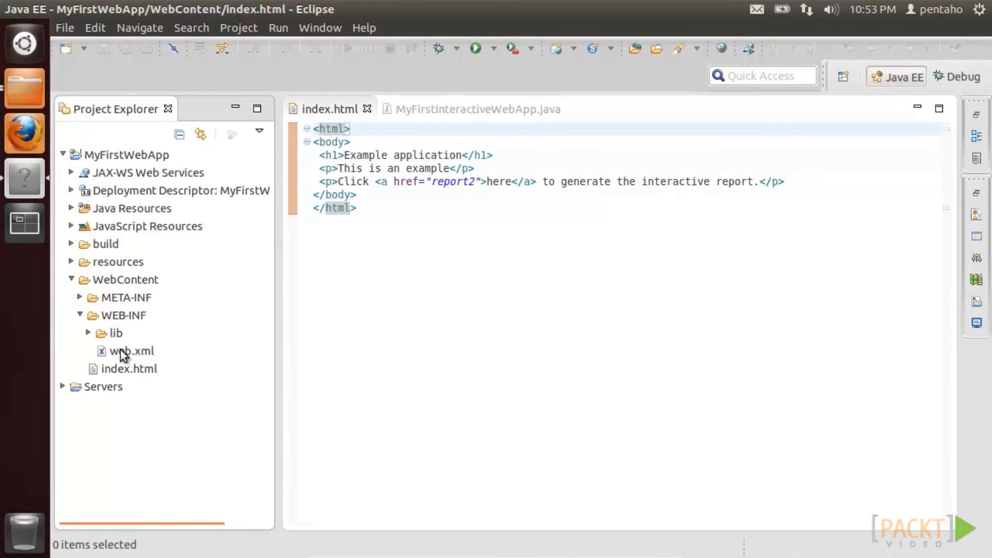
double_click(122, 350)
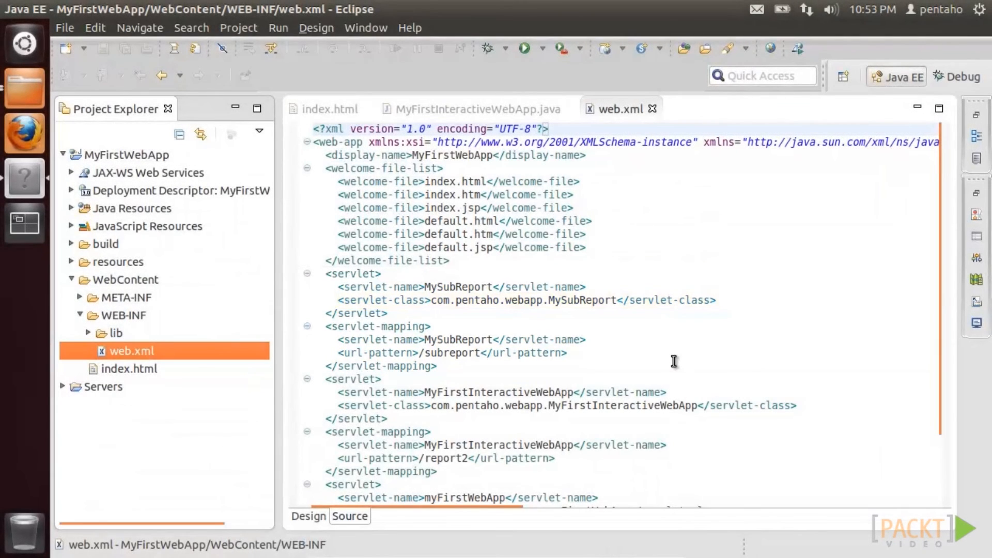
- Review MySubReport.java in com.pentaho.webapp, then run index.html on the Tomcat server
click(70, 208)
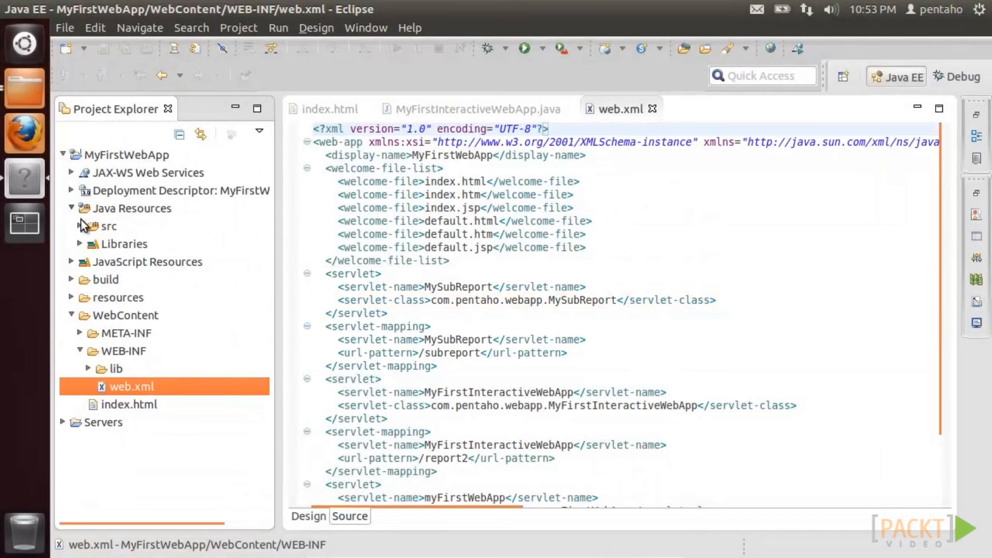
click(81, 226)
click(89, 243)
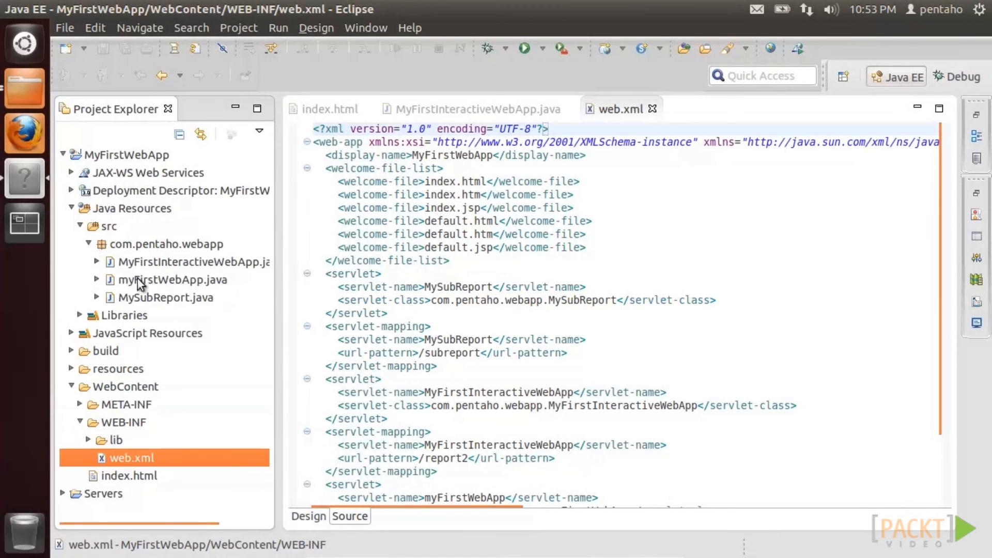
double_click(150, 297)
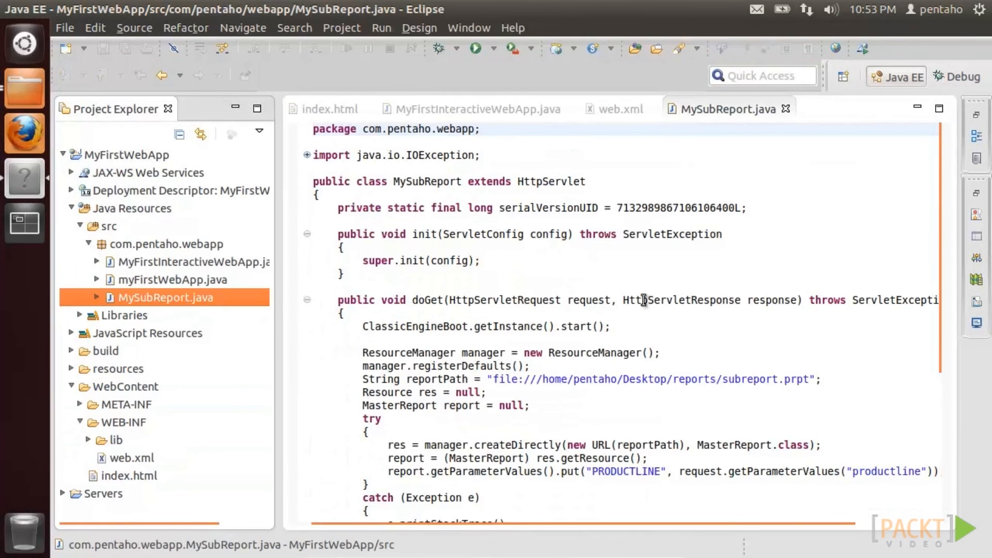
scroll(946, 240, down, 2)
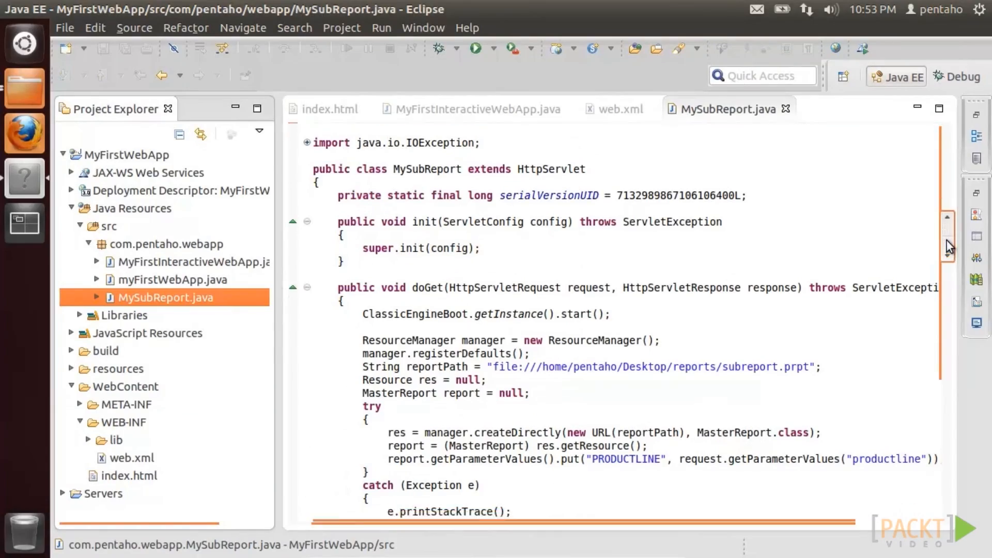
drag(948, 289, 950, 317)
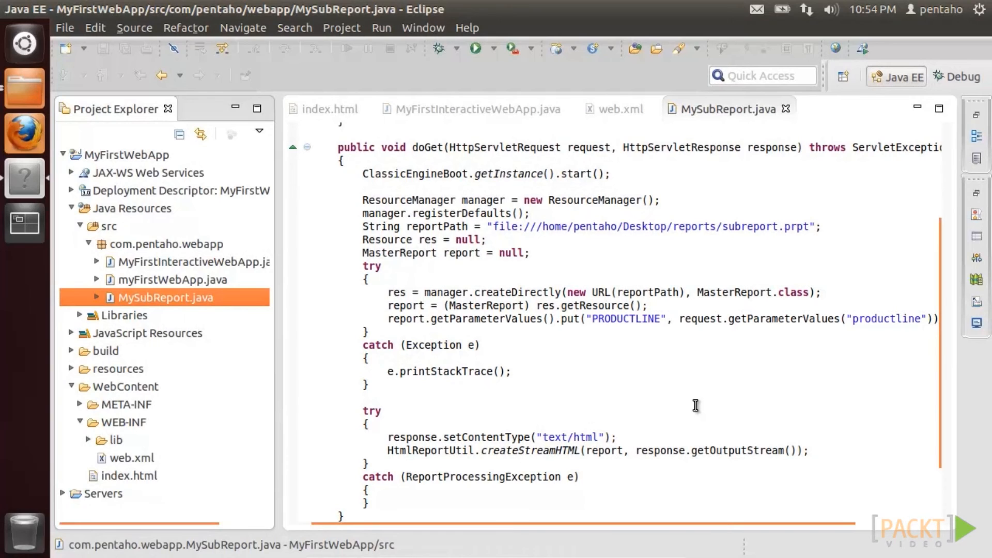
click(326, 110)
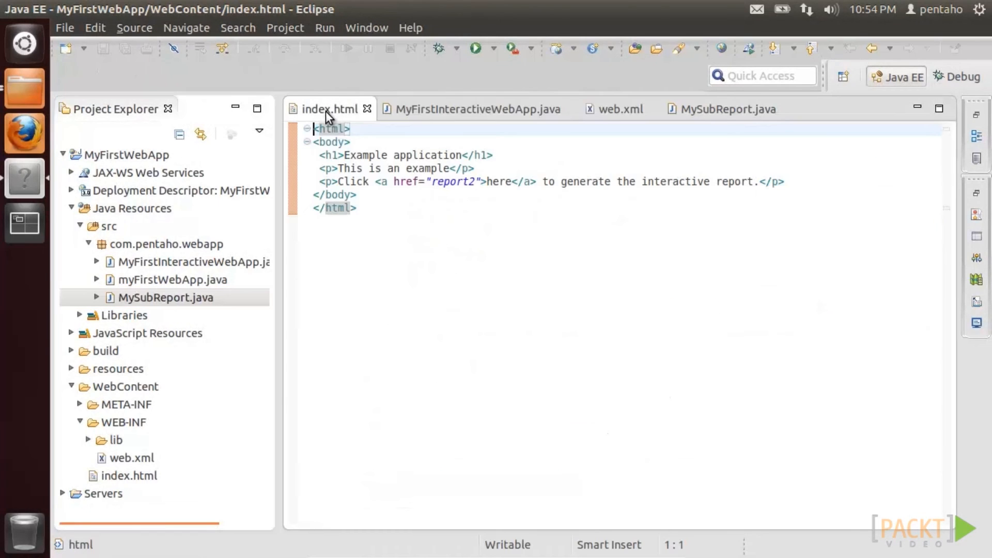
click(475, 49)
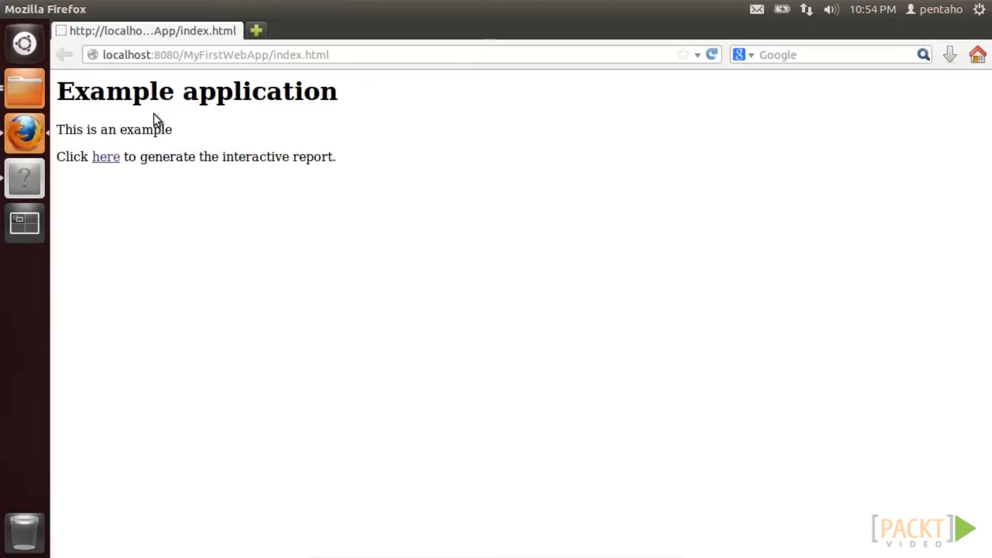
- Open the dashboard and visit the Classic Cars, Motorcycles, Ships, Trains, then Motorcycles subreports
click(105, 160)
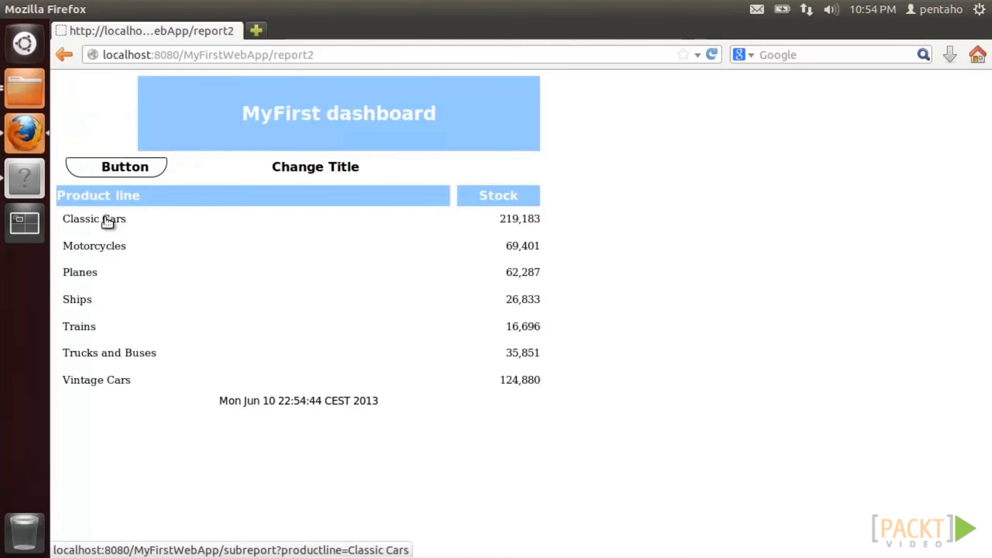
click(107, 221)
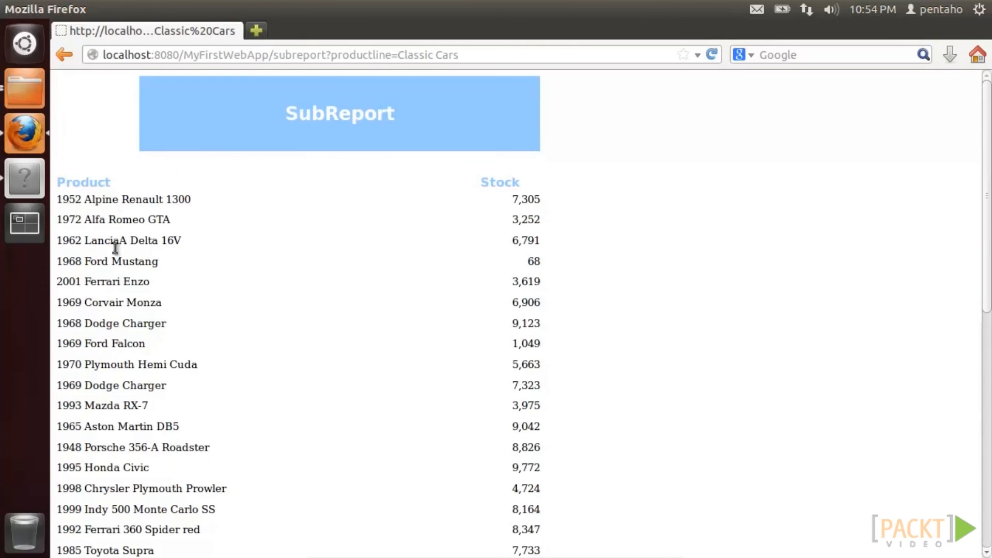
click(67, 58)
click(85, 245)
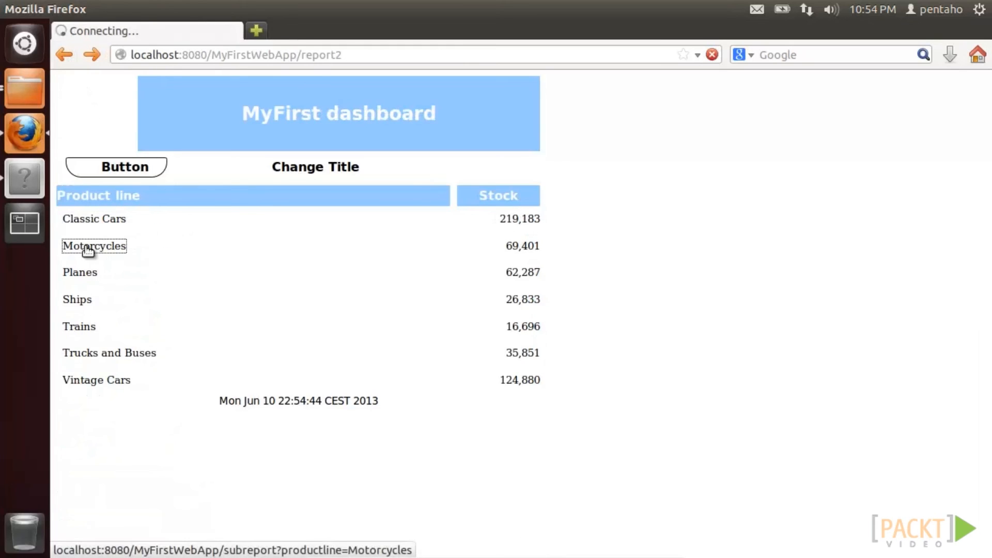
click(71, 60)
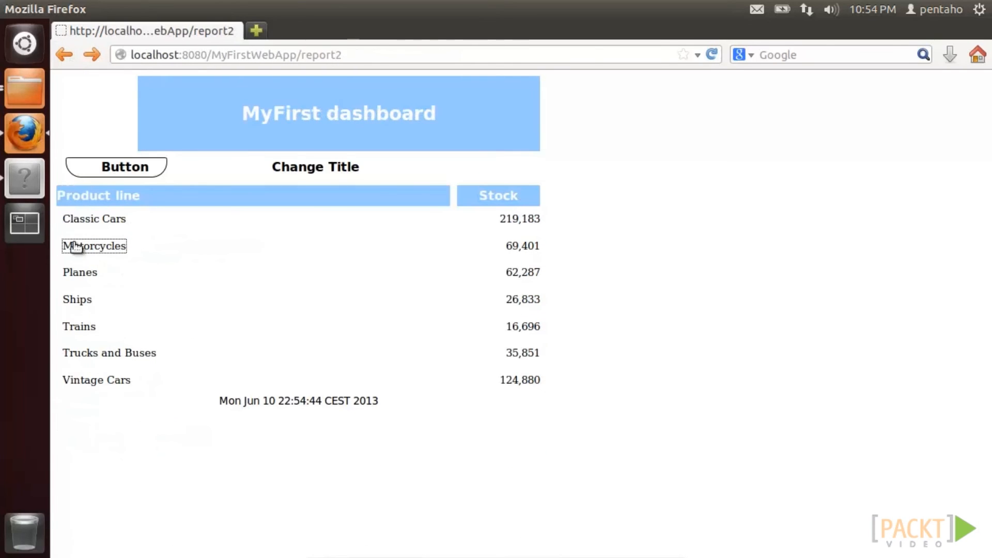
click(77, 299)
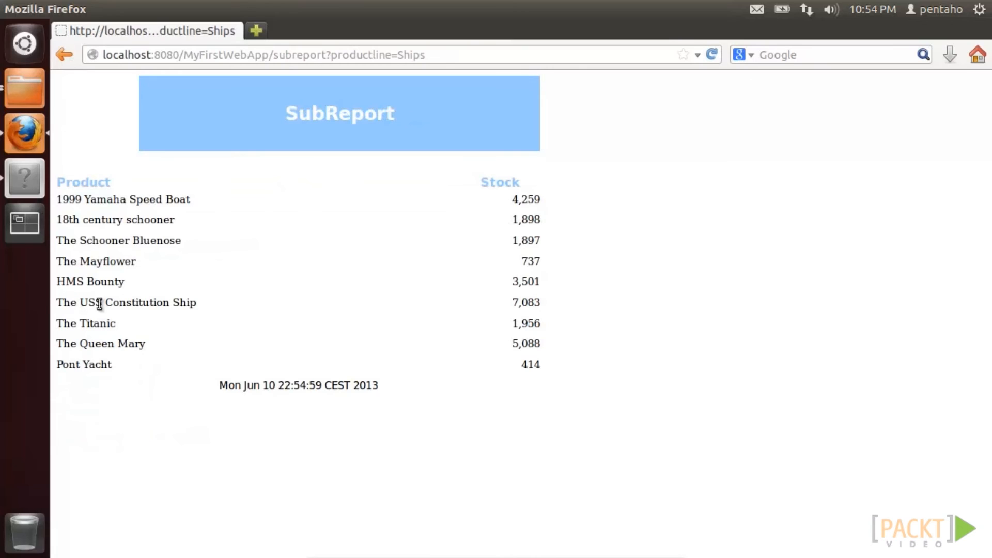
click(64, 60)
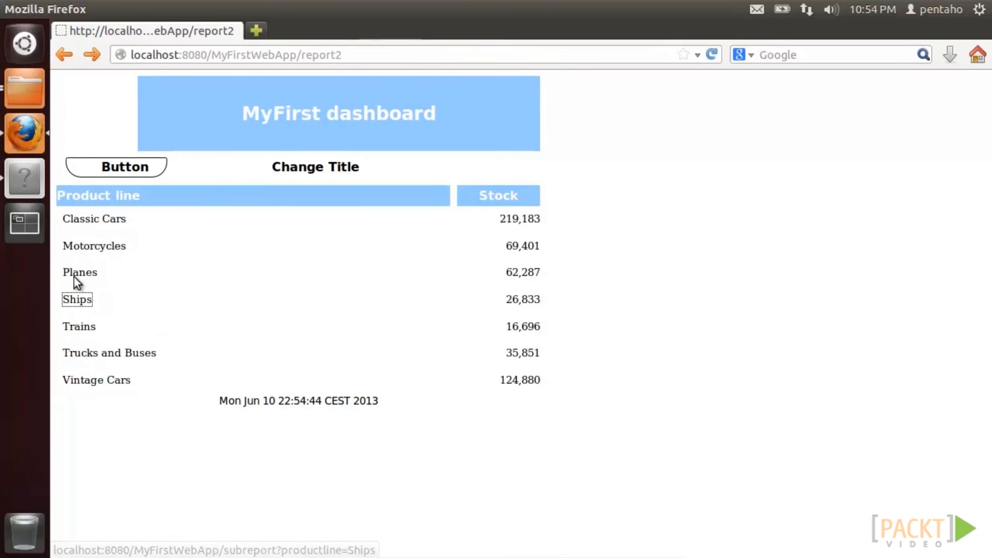
click(78, 326)
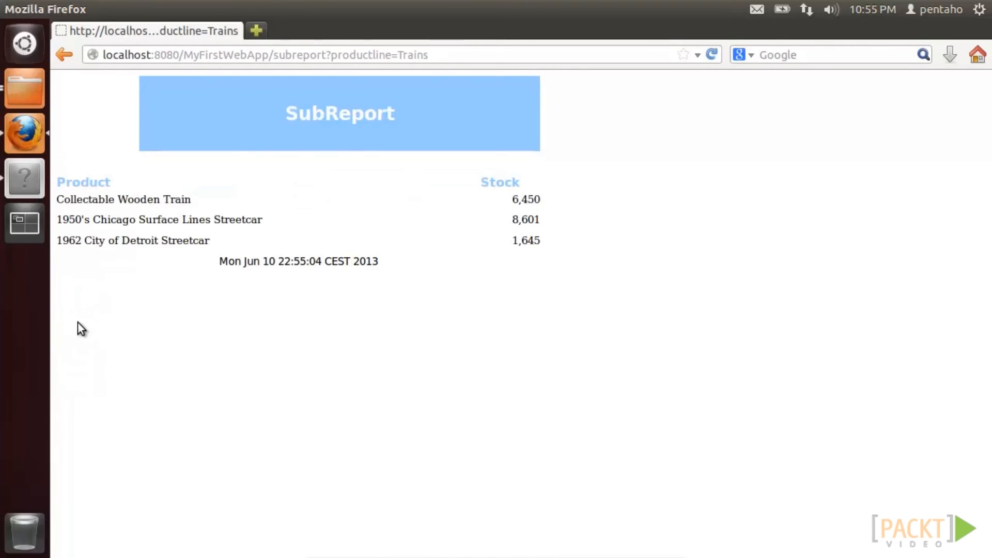
click(70, 63)
click(83, 245)
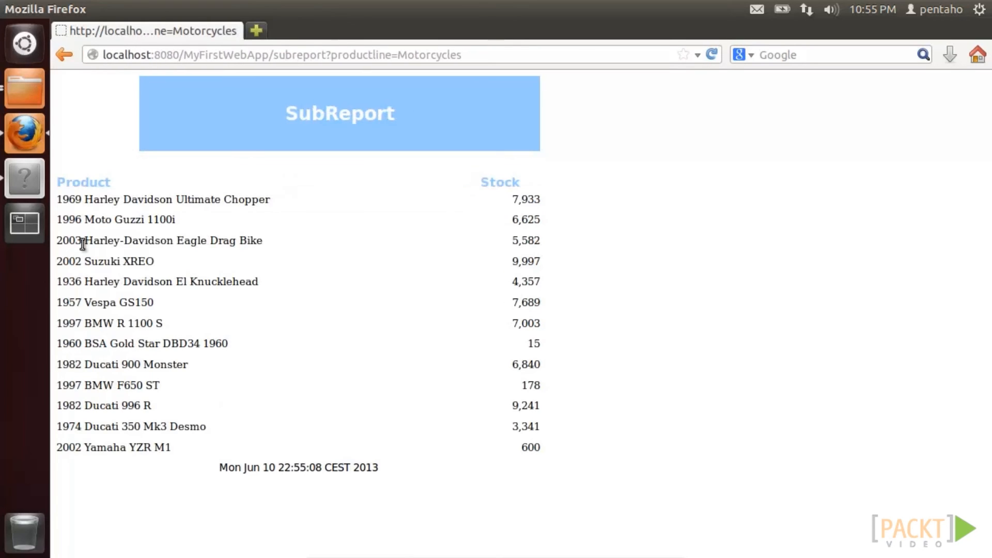
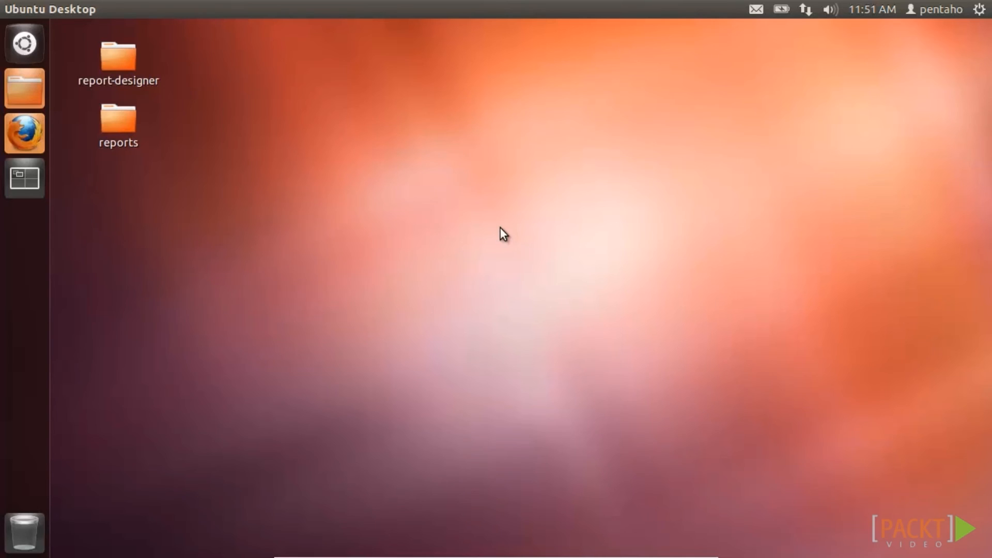
- Check the installed Java version (1.7.0_21) with java -version in a new terminal
click(31, 48)
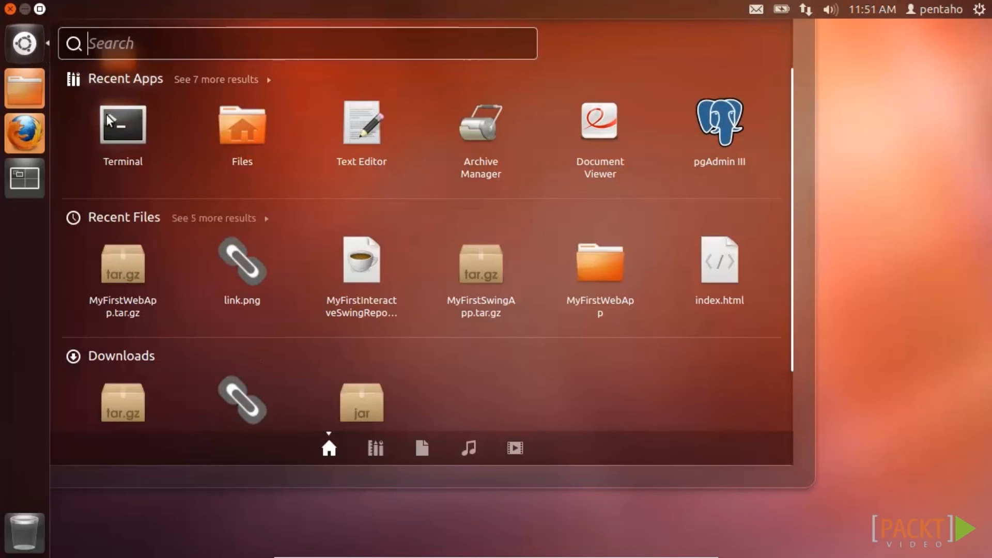
click(129, 131)
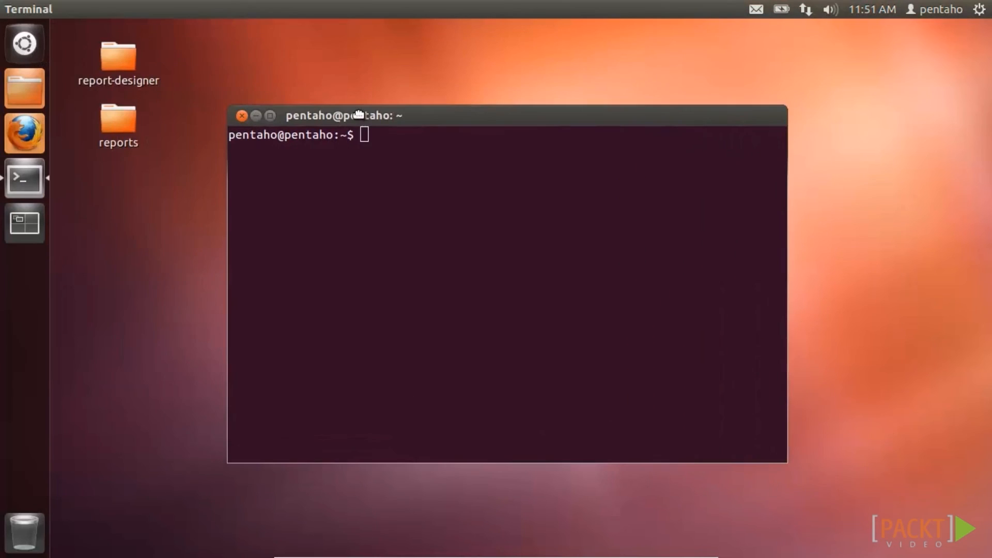
text(java -)
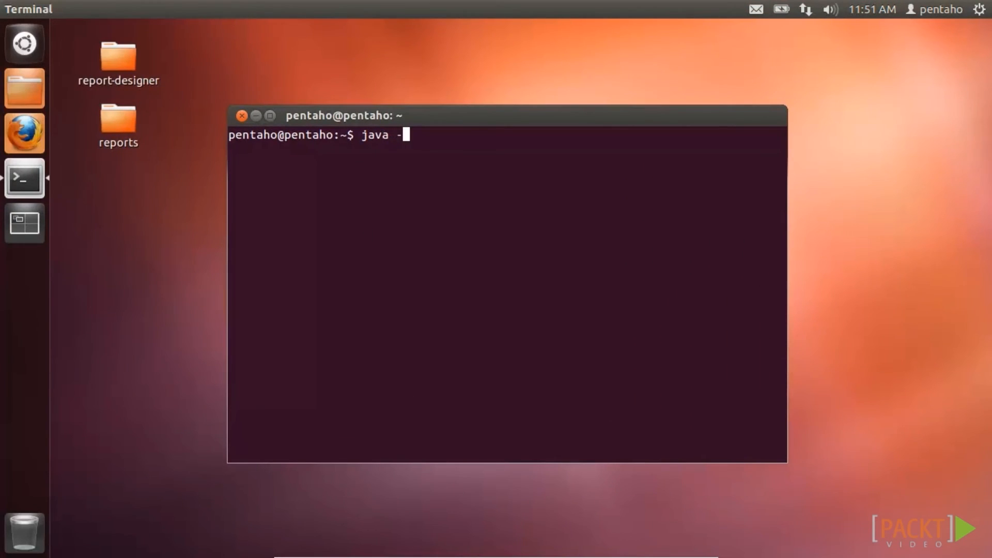
text(version)
key(Return)
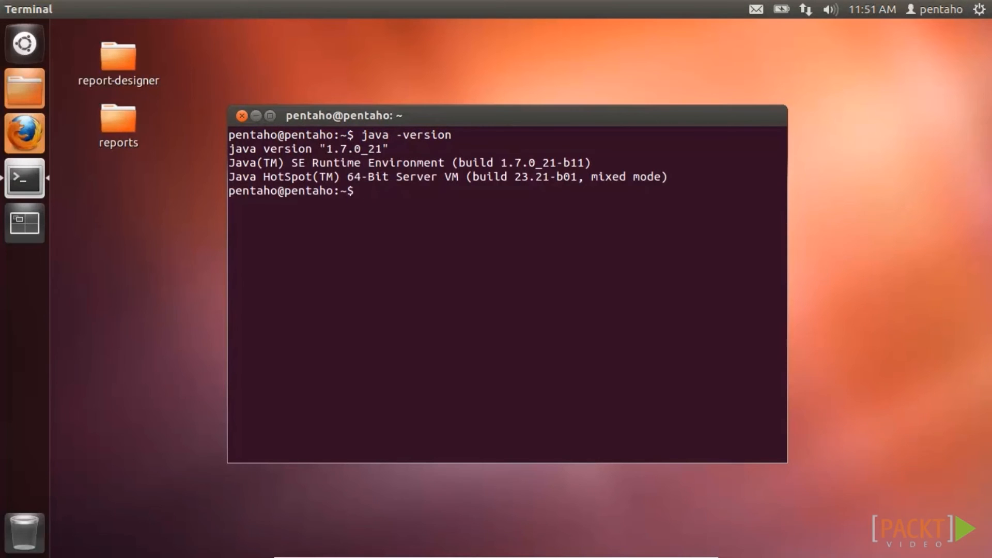
- Exit the terminal and search the web for 'pentaho server' in Firefox
text(exit)
key(Return)
click(35, 135)
text(pentaho server)
key(Return)
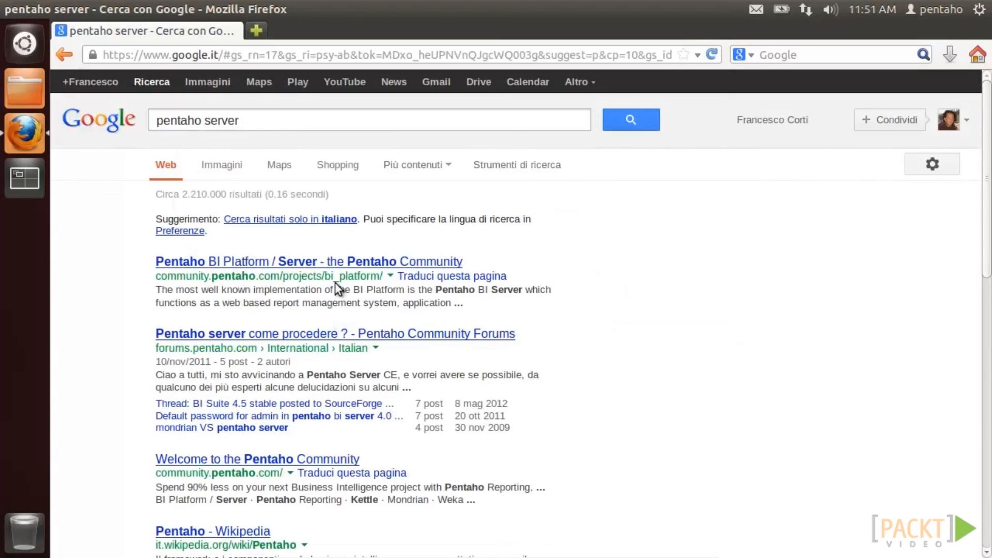
- Follow the Pentaho BI Platform result and BA Suite 4.8 forum thread to SourceForge's Pentaho files
click(335, 265)
click(457, 514)
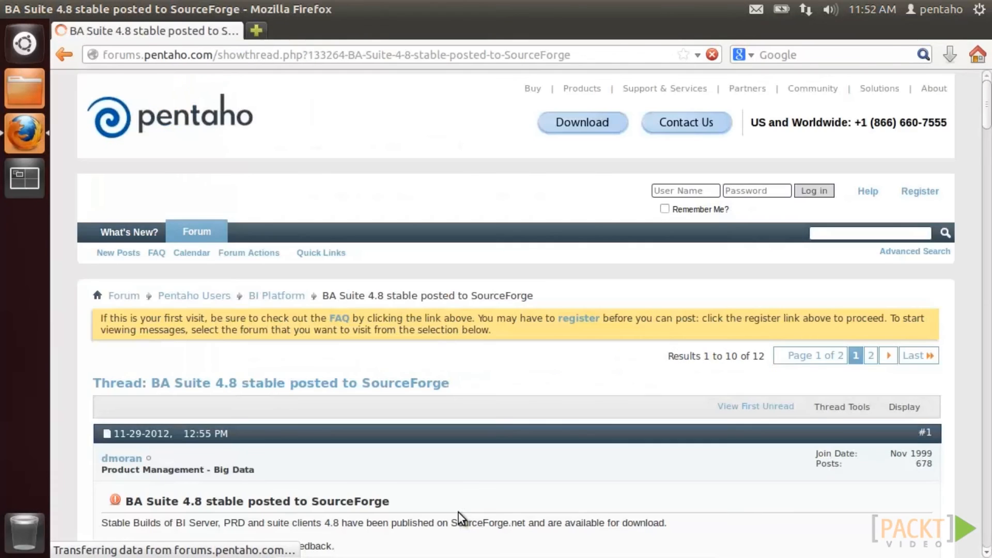
click(292, 305)
scroll(290, 306, down, 5)
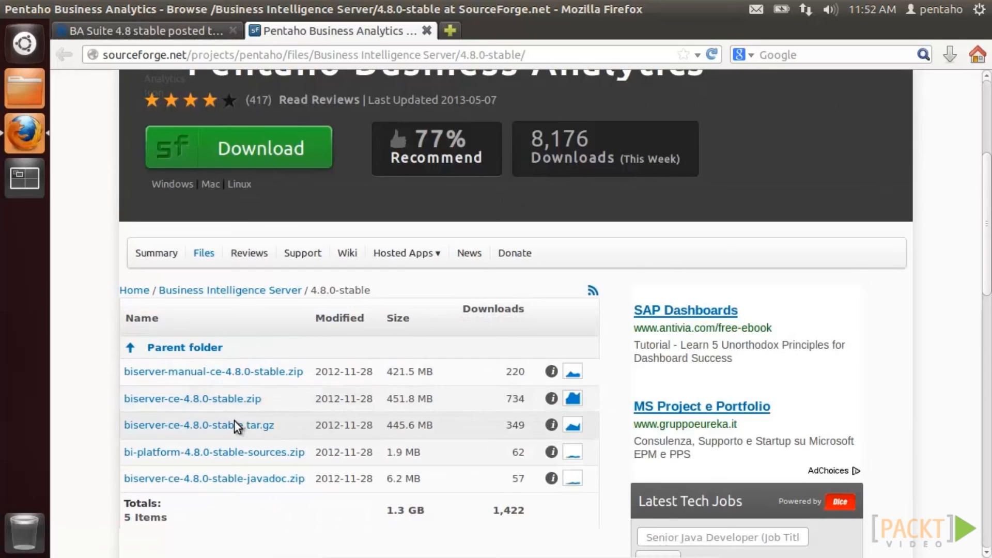
- Choose biserver-ce-4.8.0-stable.tar.gz, cancel the save prompt, and close Firefox
click(234, 414)
drag(457, 154, 399, 141)
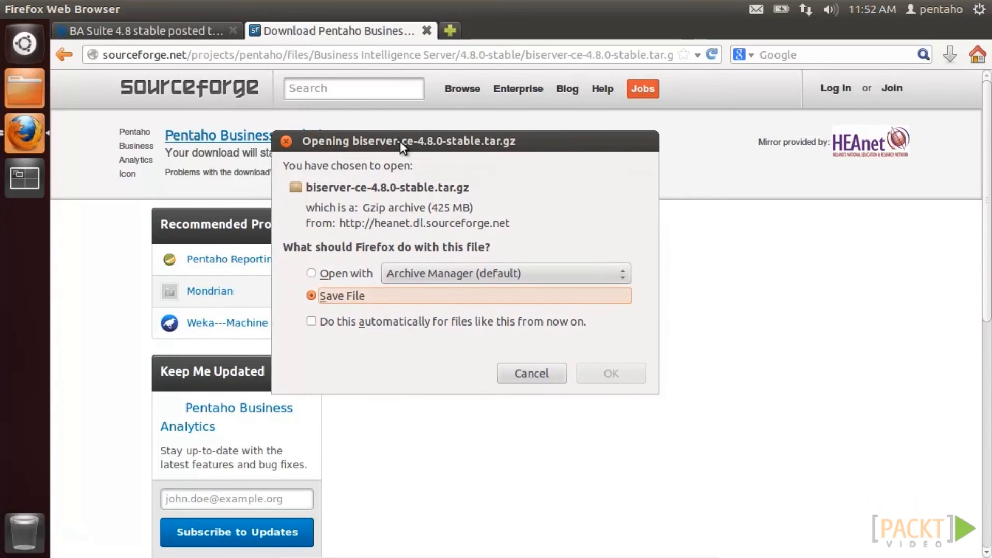
click(504, 373)
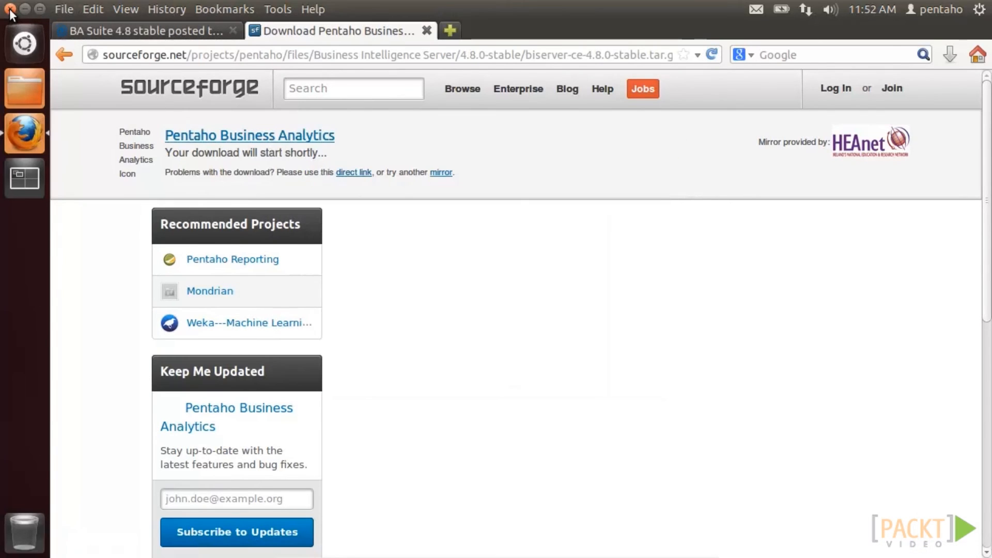
click(9, 8)
- Open biserver-ce-4.8.0-stable.tar.gz from Downloads and drag administration-console and biserver-ce onto the desktop
click(22, 83)
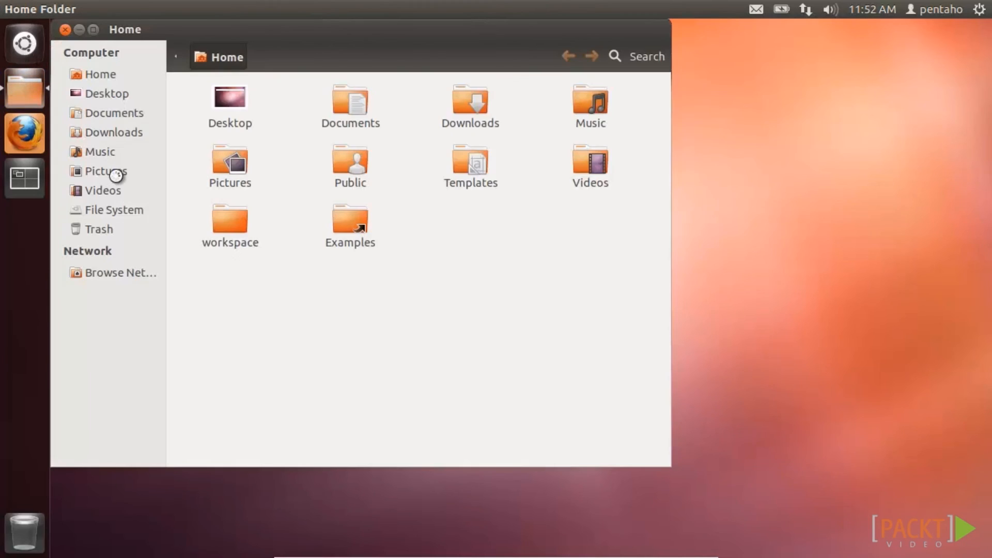
click(114, 132)
double_click(228, 99)
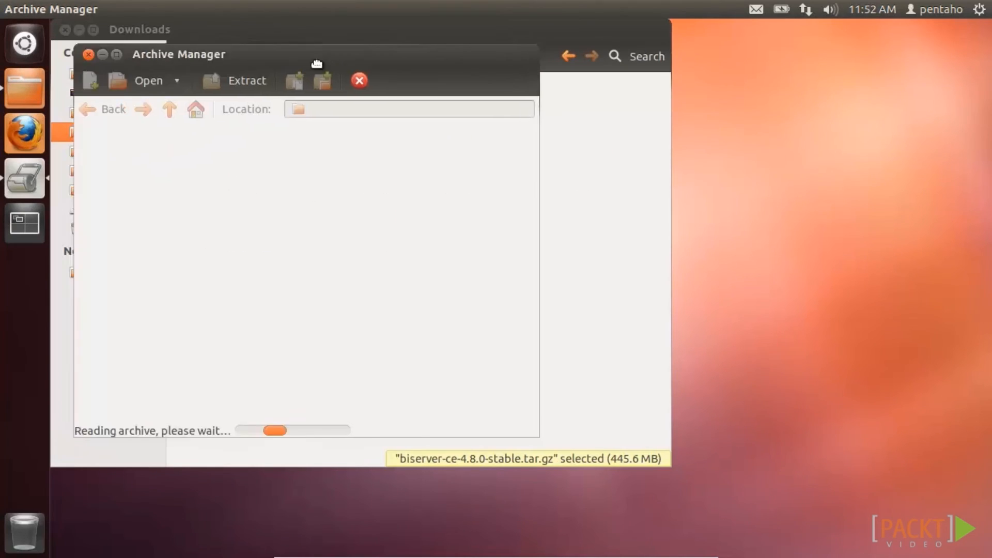
click(64, 30)
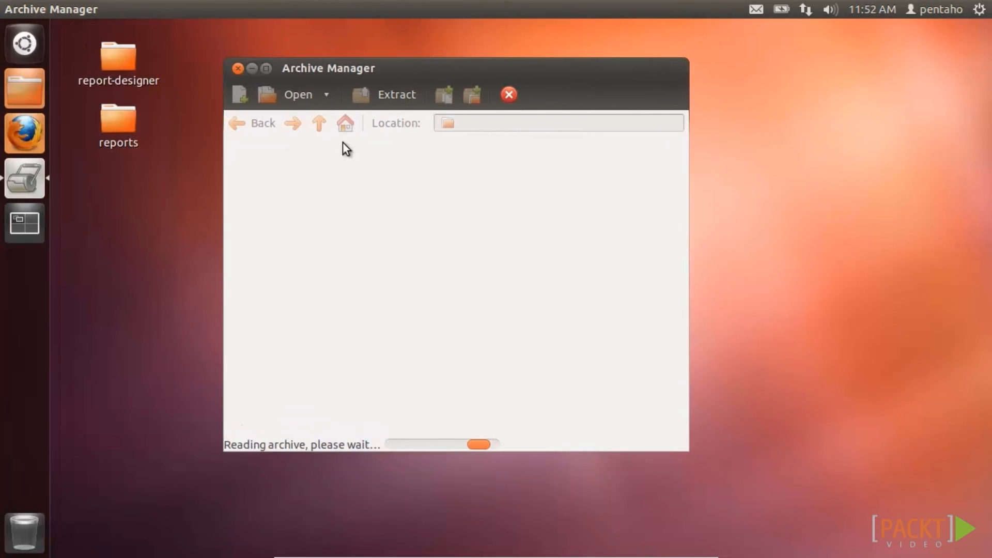
click(295, 186)
shift+click(316, 167)
drag(316, 166, 123, 173)
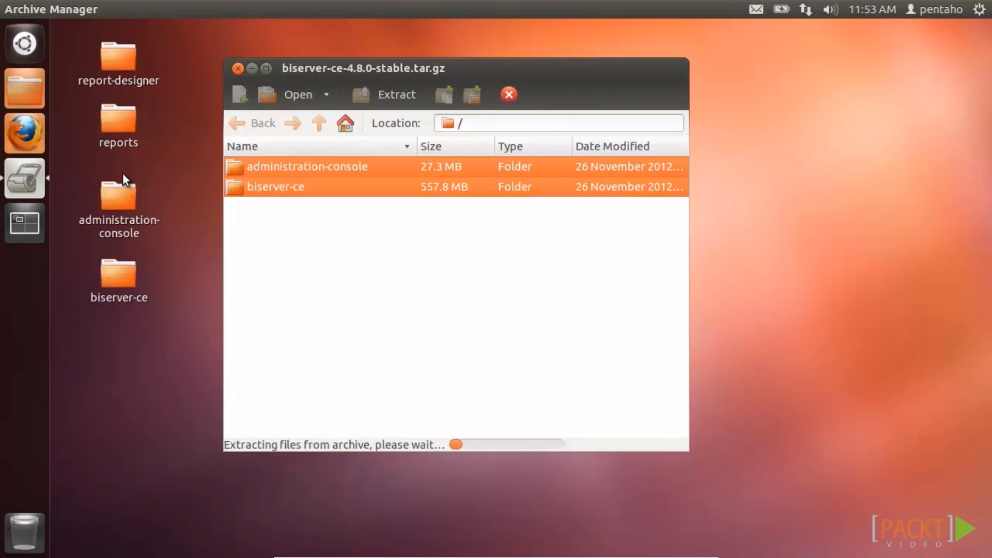
click(237, 68)
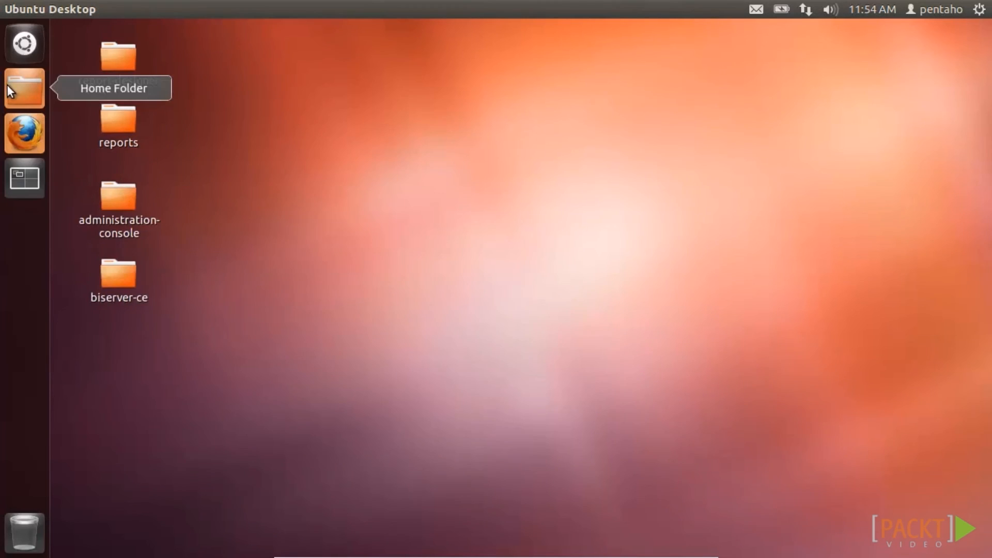
- Browse to Desktop/biserver-ce/pentaho-solutions/system in Files
click(11, 88)
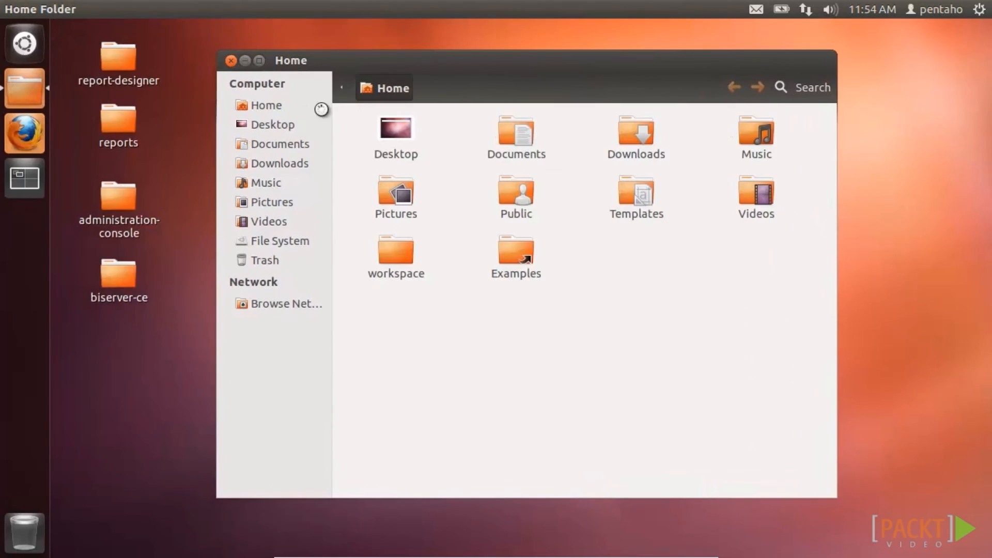
double_click(409, 130)
double_click(520, 132)
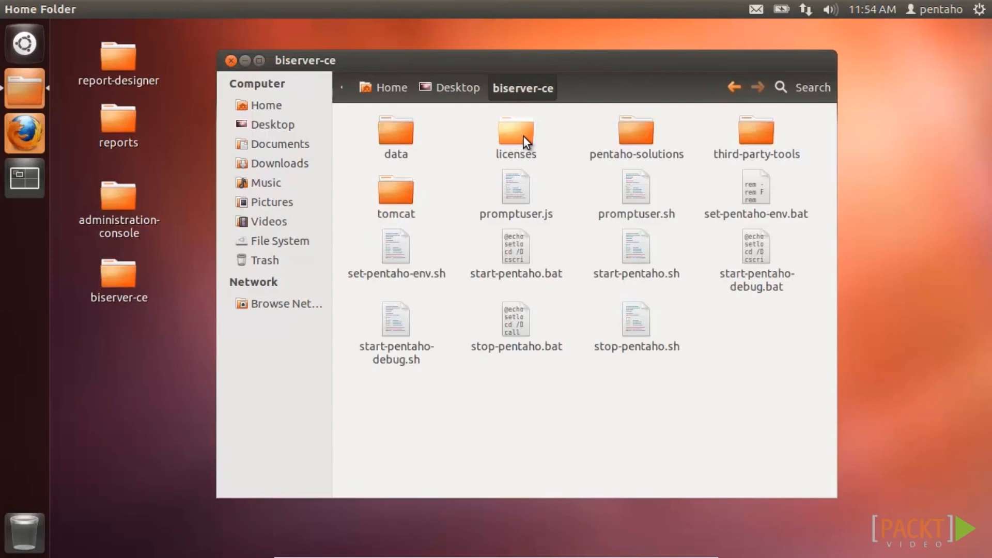
double_click(635, 135)
double_click(410, 208)
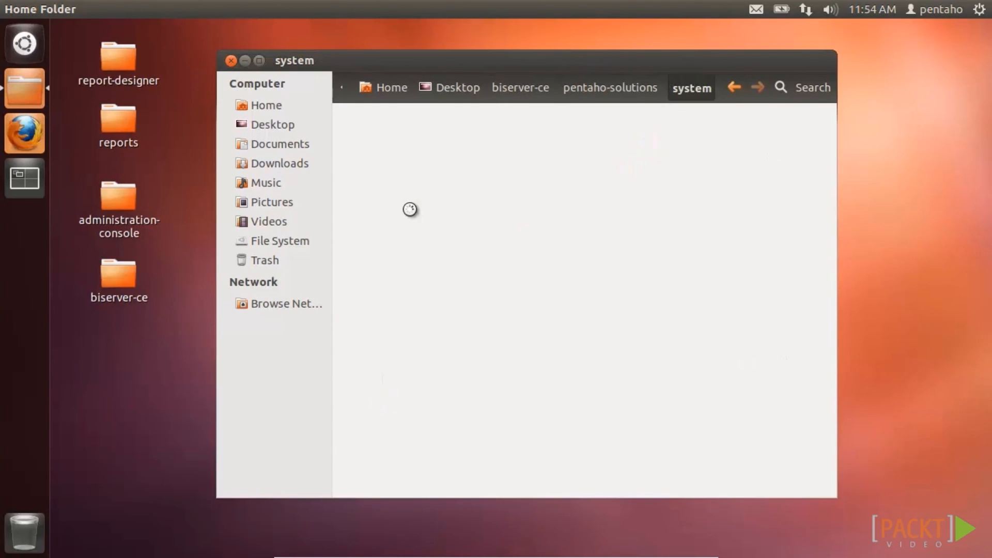
drag(838, 211, 841, 459)
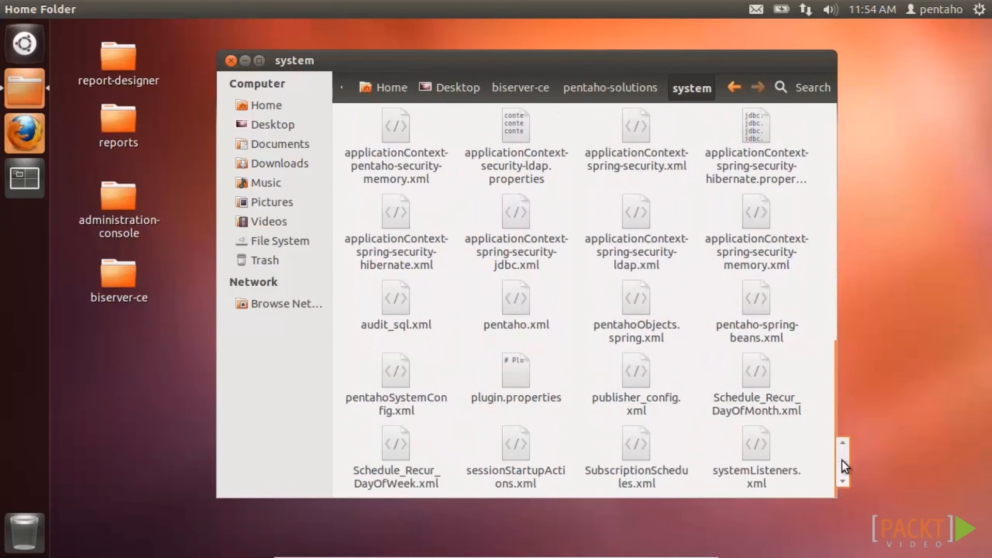
- Enter a publisher password in publisher_config.xml using Text Editor and save it
right_click(636, 365)
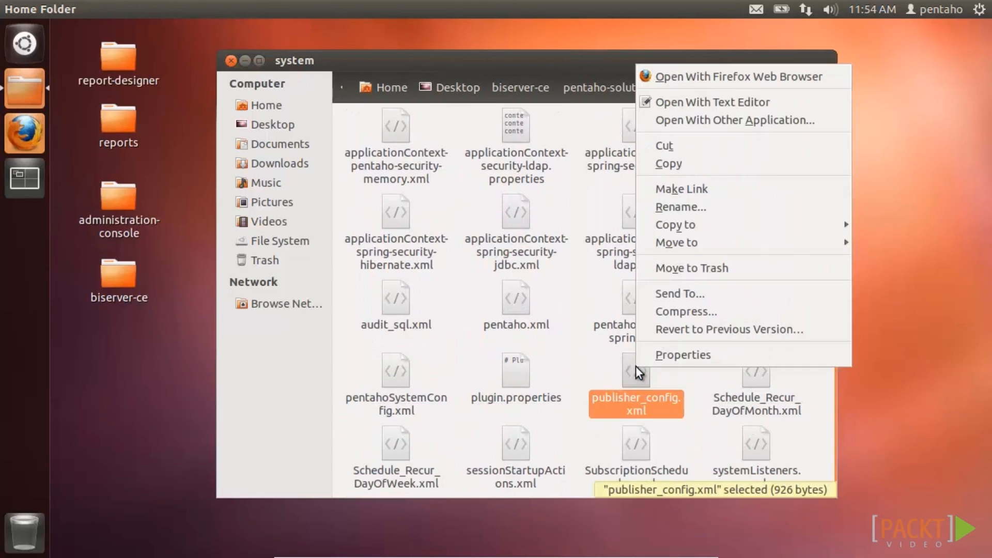
click(676, 101)
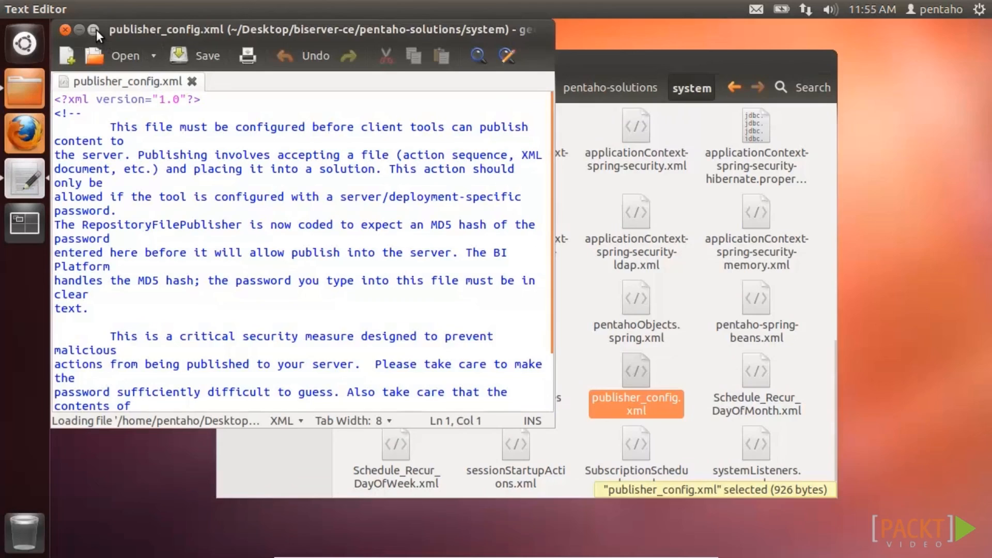
double_click(97, 30)
click(248, 315)
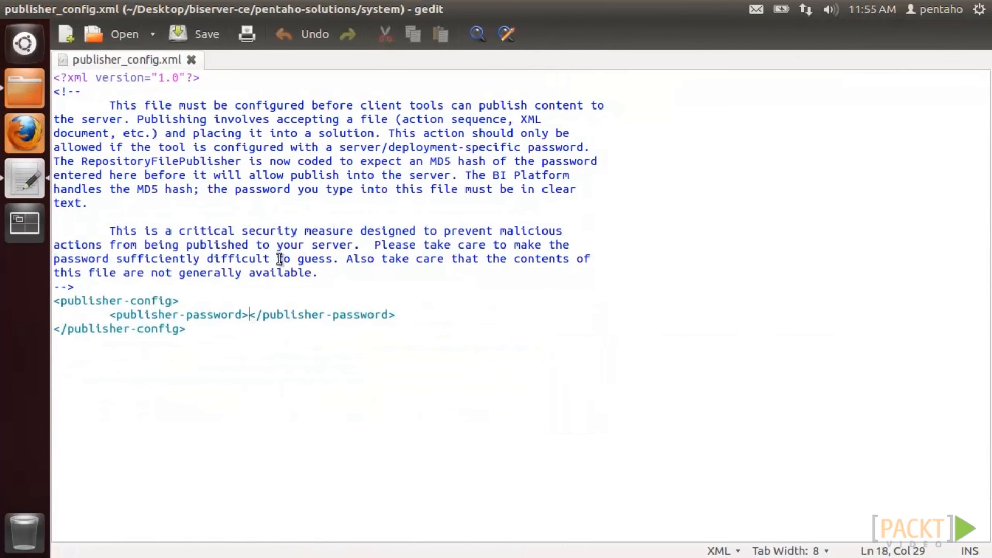
text(password)
click(194, 33)
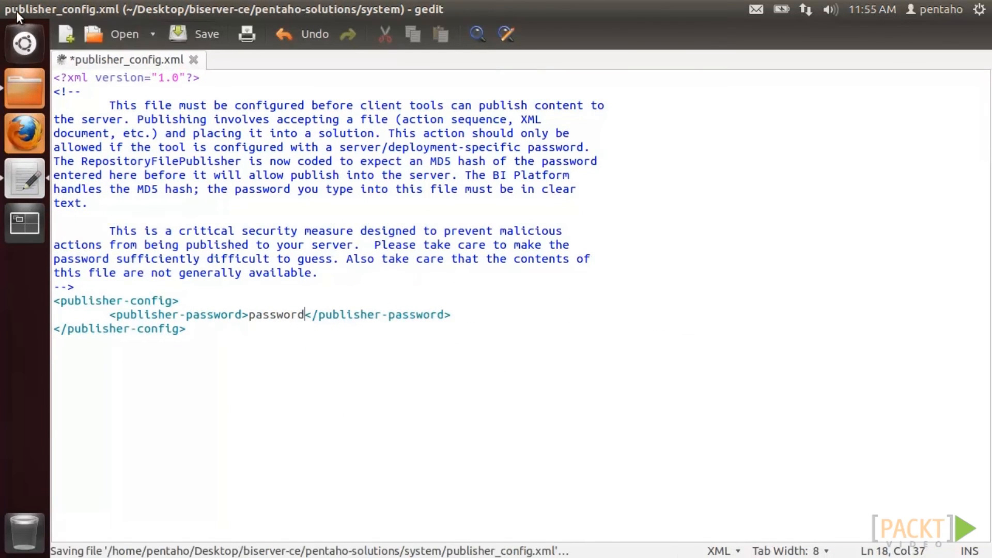
click(10, 10)
click(231, 60)
click(24, 43)
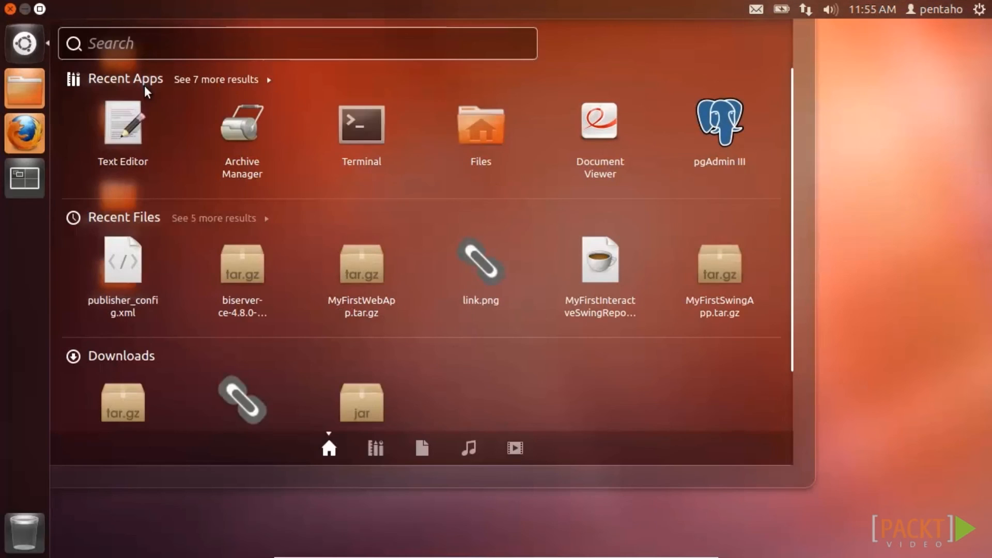
- In a new terminal, change into the Desktop/biserver-ce folder
click(361, 125)
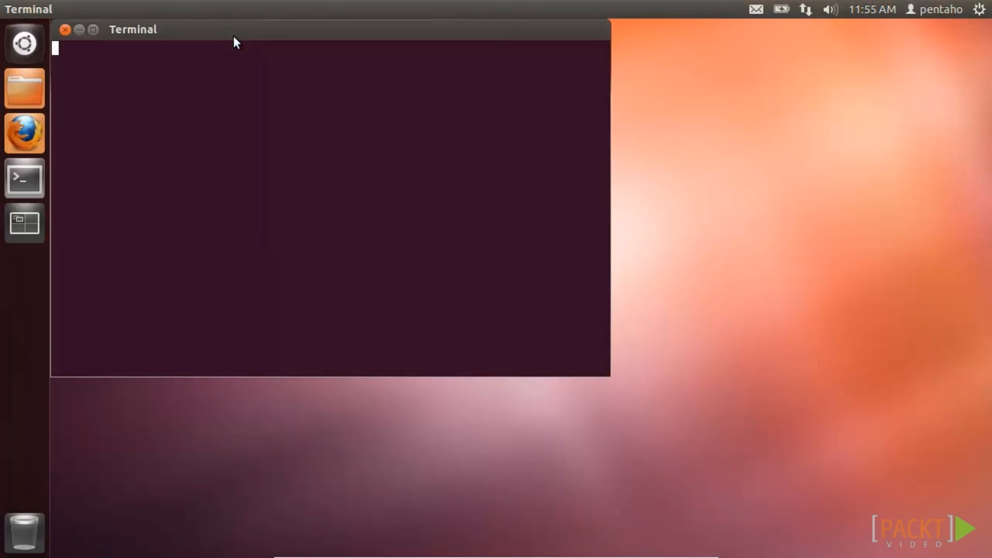
text(cd De)
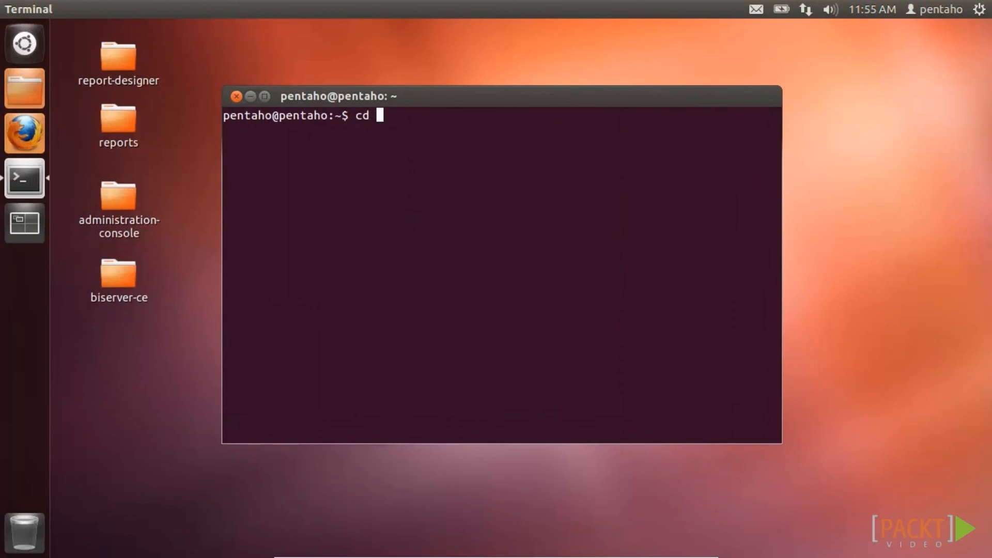
key(Tab)
text(b)
key(Tab)
key(Return)
- Run ./start-pentaho.sh and accept the version checker notice
text(./st)
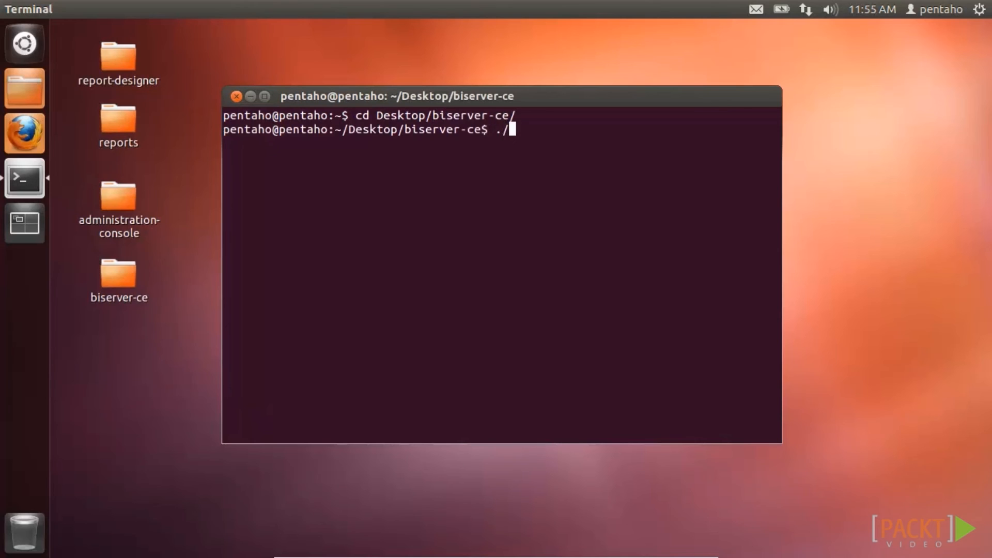
key(Tab)
key(Tab)
text(a)
key(Tab)
text(.)
key(Tab)
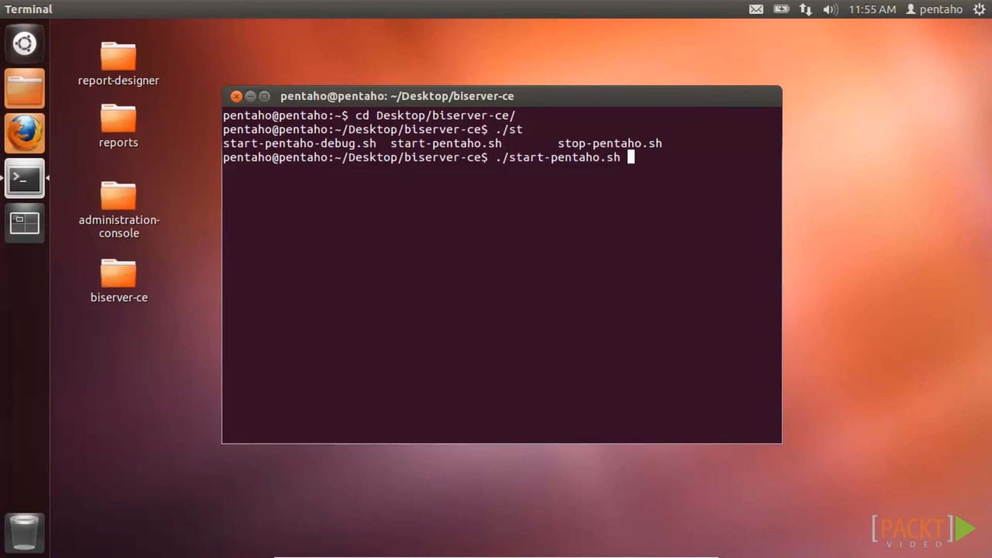
key(Return)
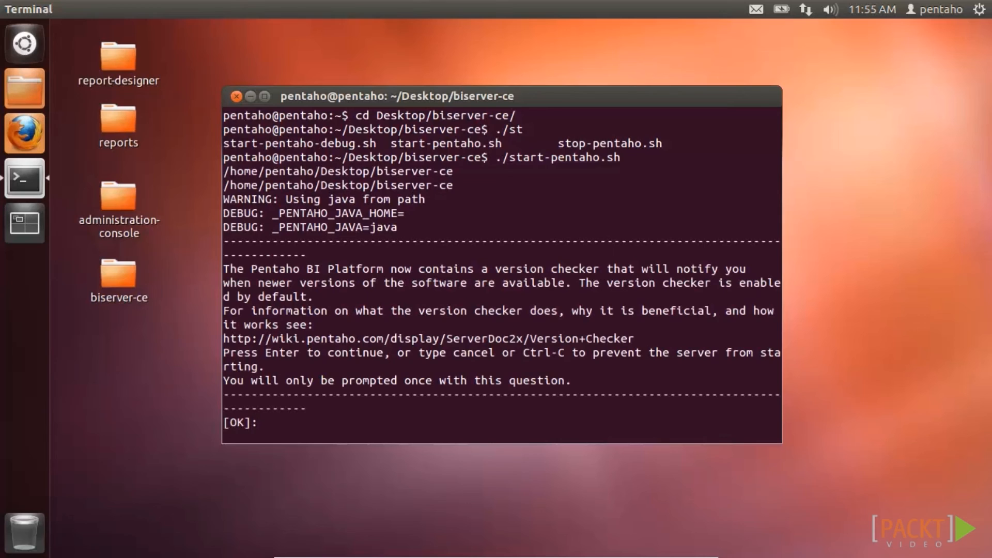
key(Return)
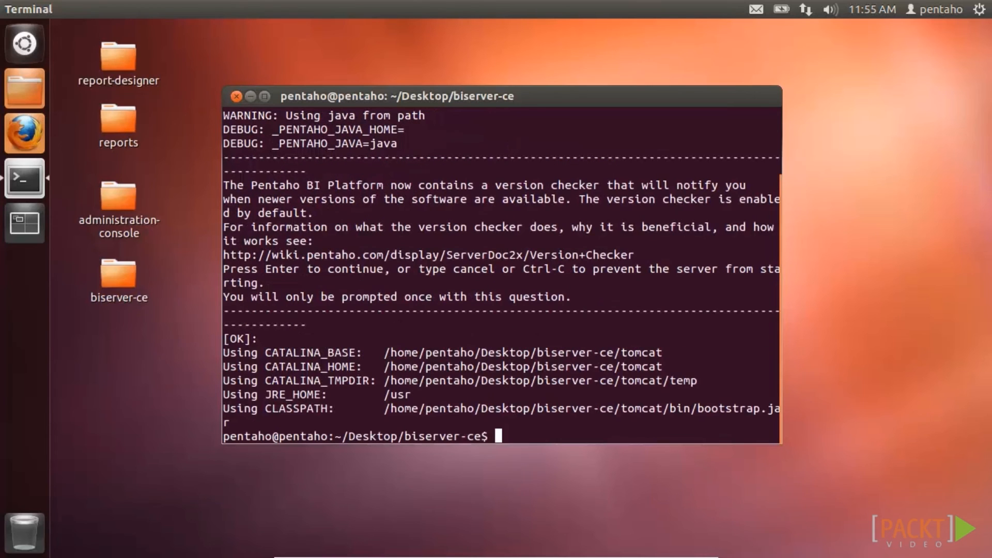
- Minimize the terminal and select the address bar in Firefox
click(250, 97)
click(26, 129)
drag(238, 54, 51, 54)
- Load the Pentaho User Console login at localhost:8080/pentaho, then hide Firefox
text(localhost/)
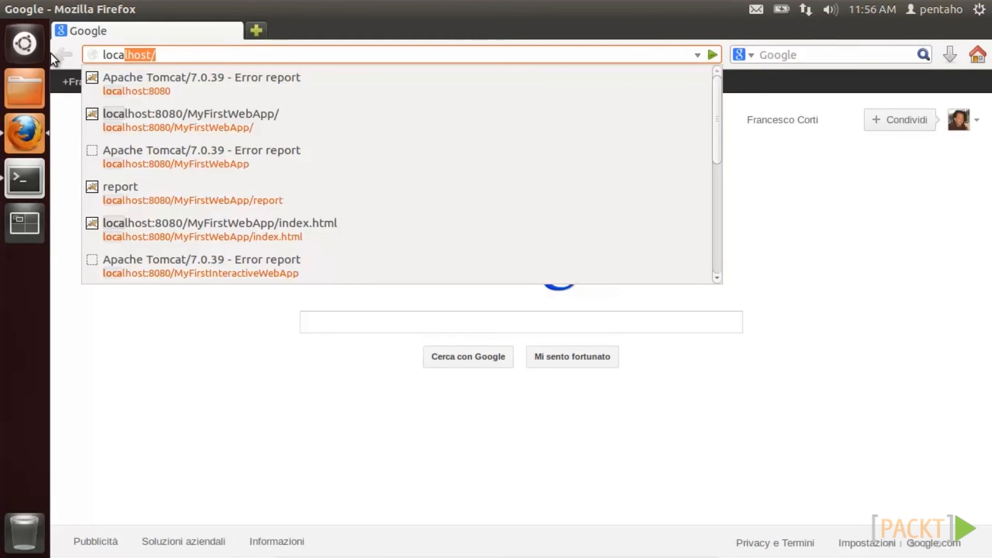
key(Down)
key(Return)
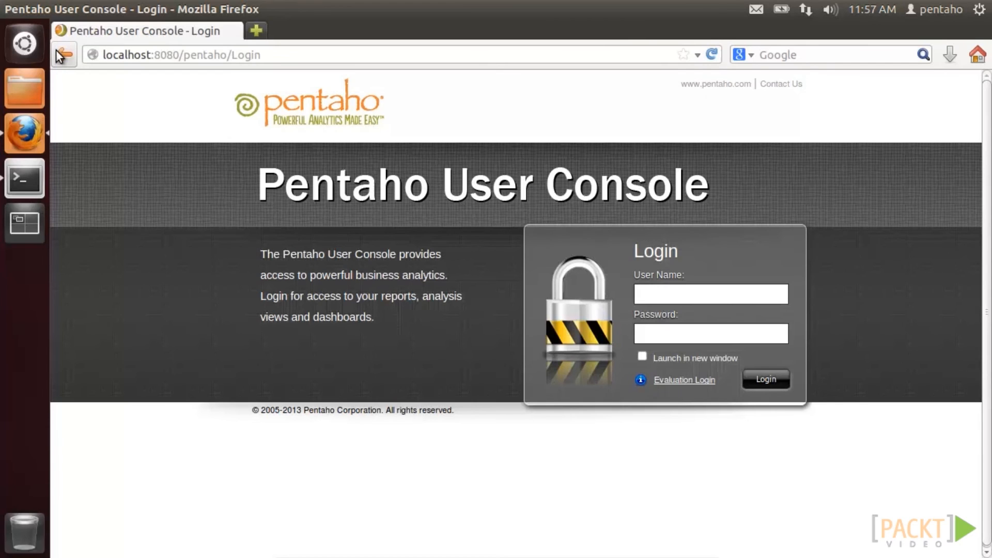
click(26, 8)
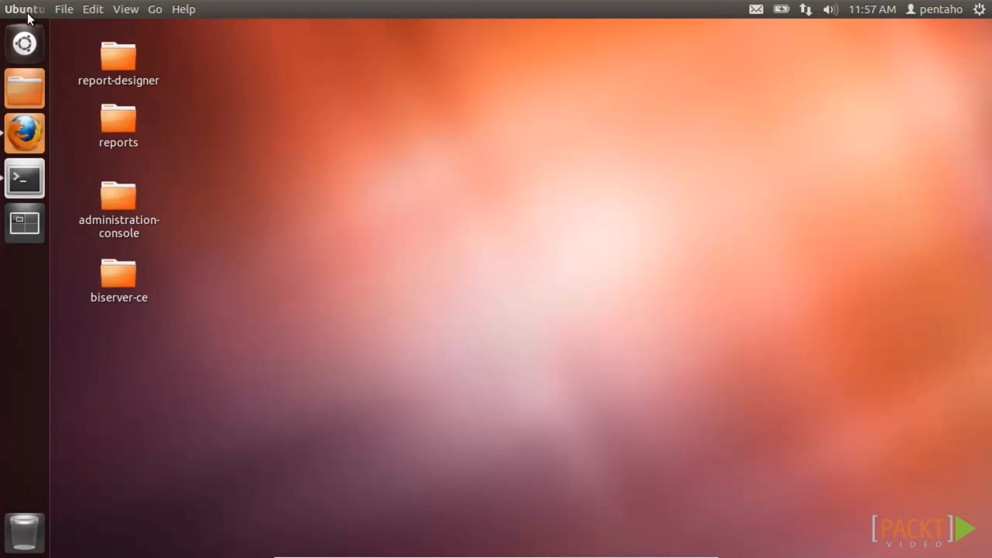
- Move from biserver-ce into administration-console and run ./start-pac.sh, then hide the terminal
click(26, 177)
text(cd ..)
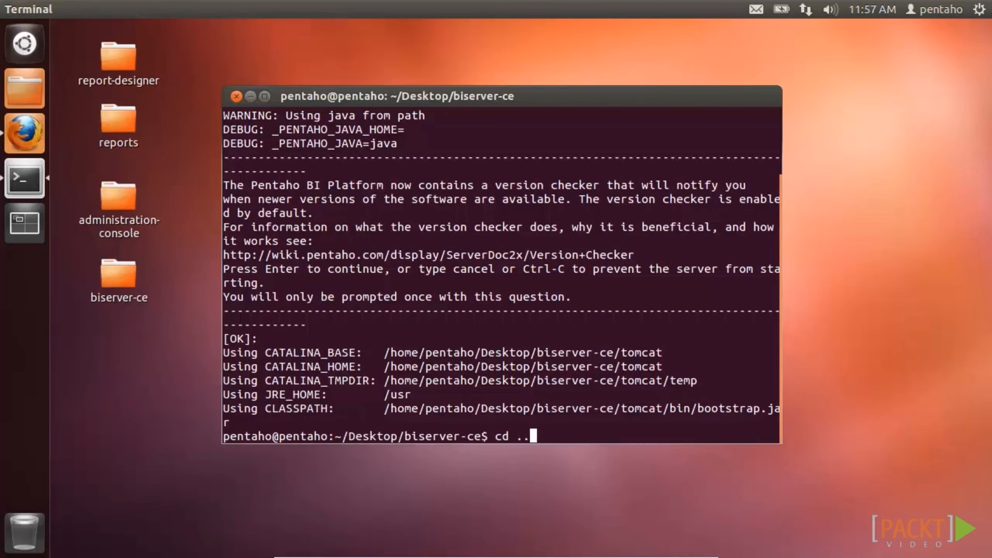
key(Return)
text(cd administration-console/)
key(Return)
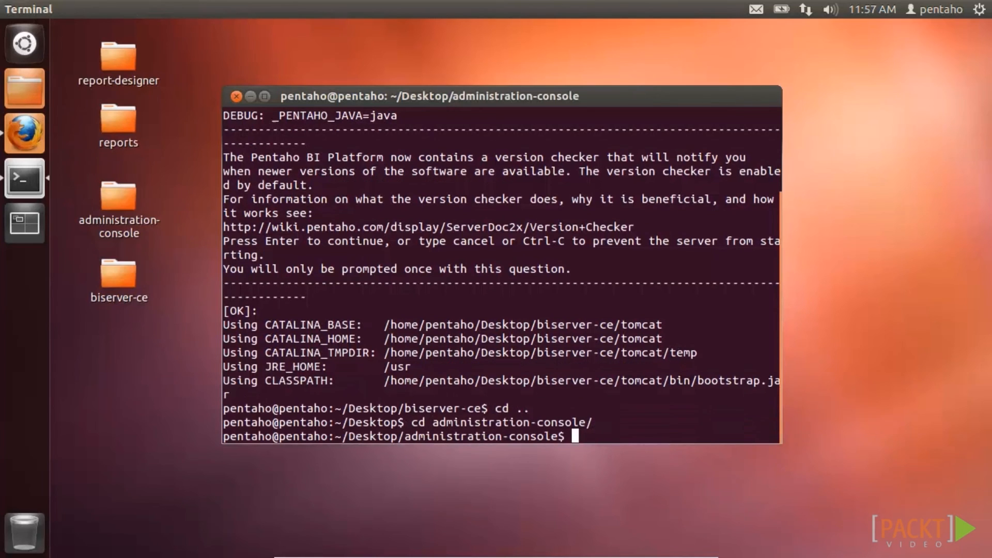
text(./start-pac.sh)
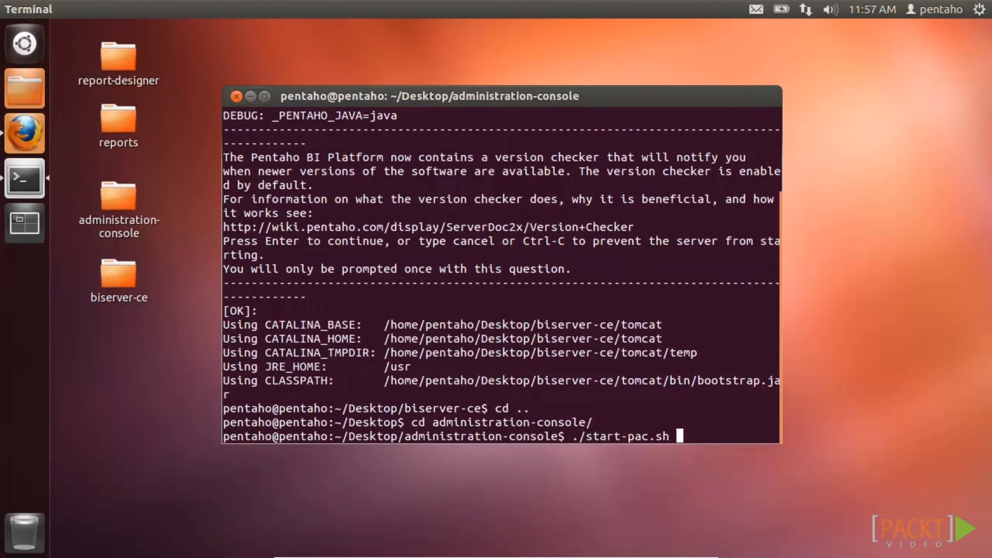
key(Return)
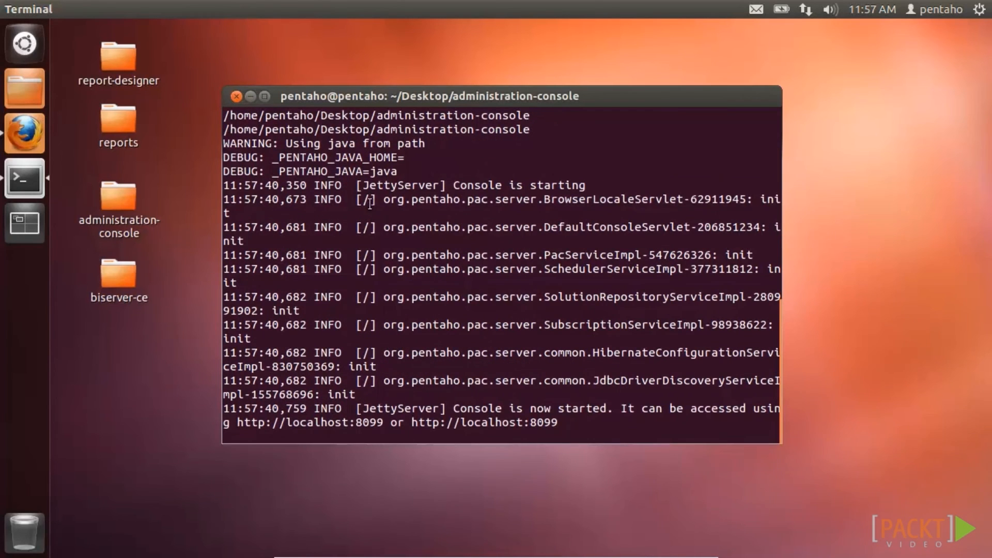
click(251, 96)
- Open localhost:8099 in a new Firefox tab
click(34, 134)
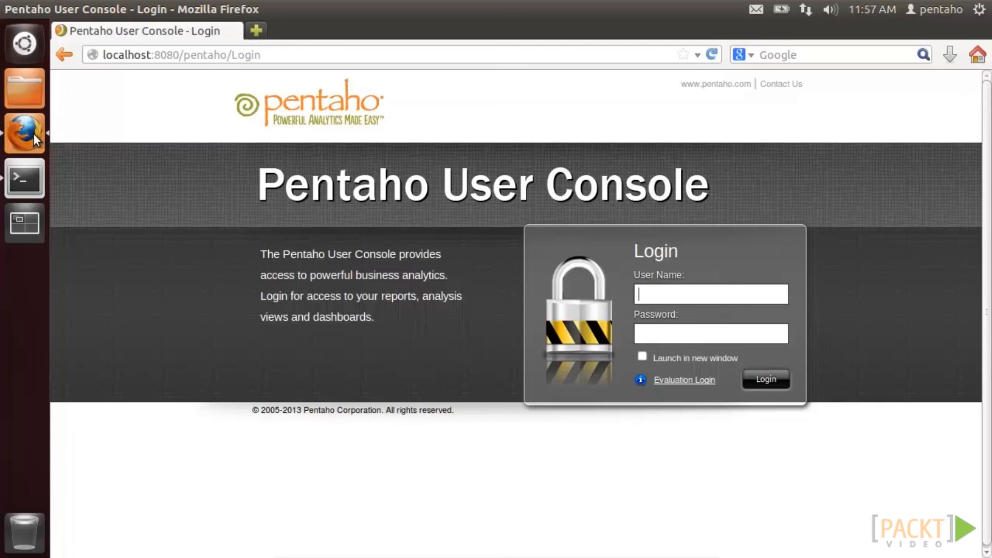
click(256, 31)
text(loca)
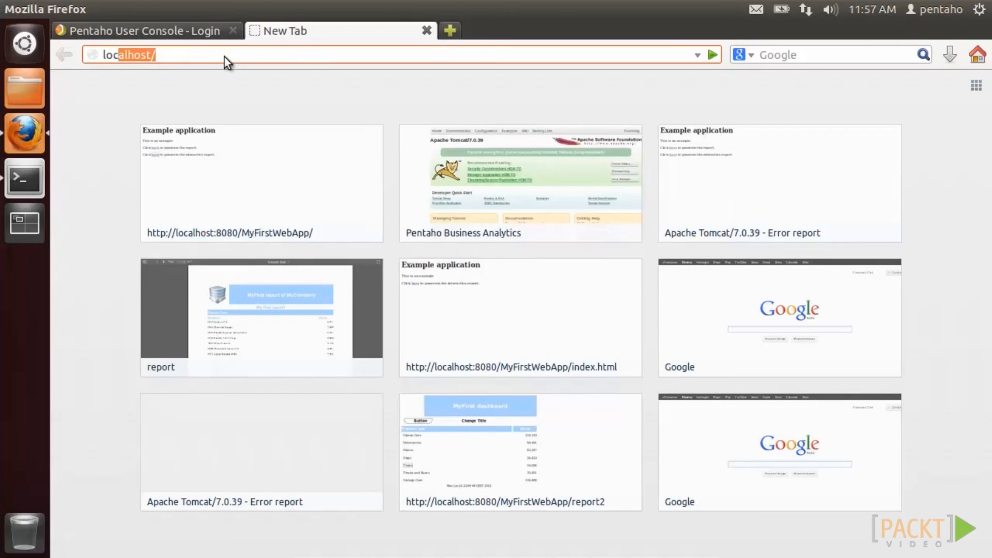
text(lhost:8099)
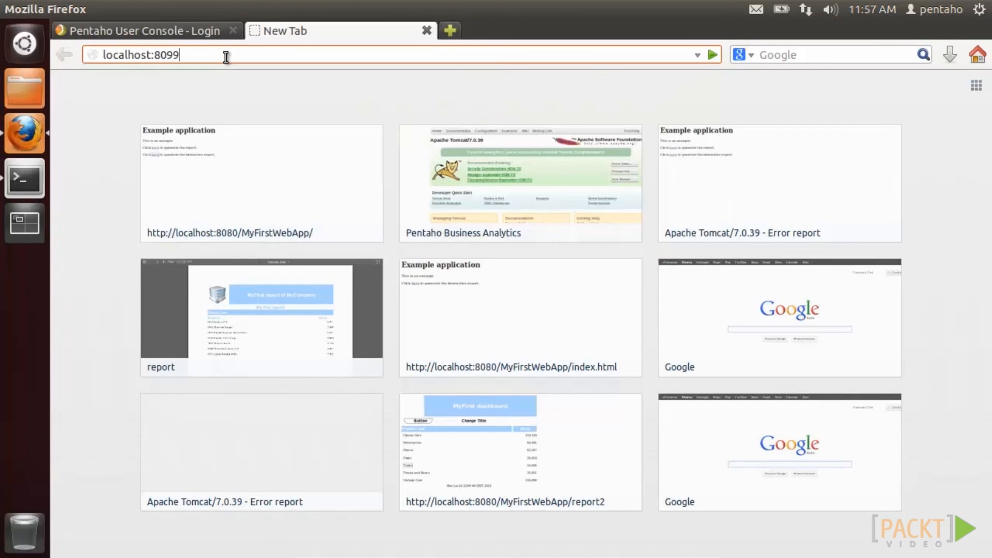
key(Return)
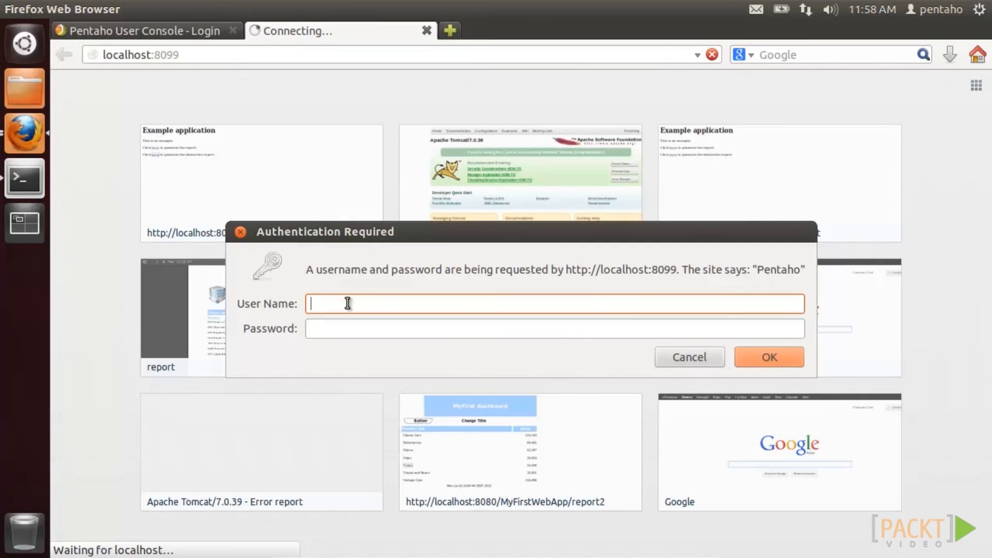
- Sign in with the administrator username and password, declining to remember the password
text(admin)
key(Tab)
text(password)
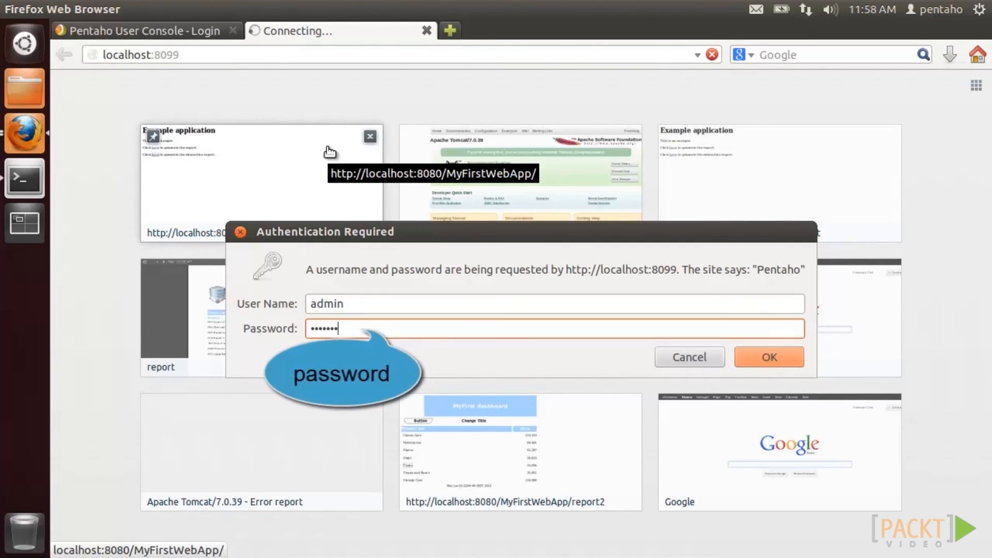
click(769, 357)
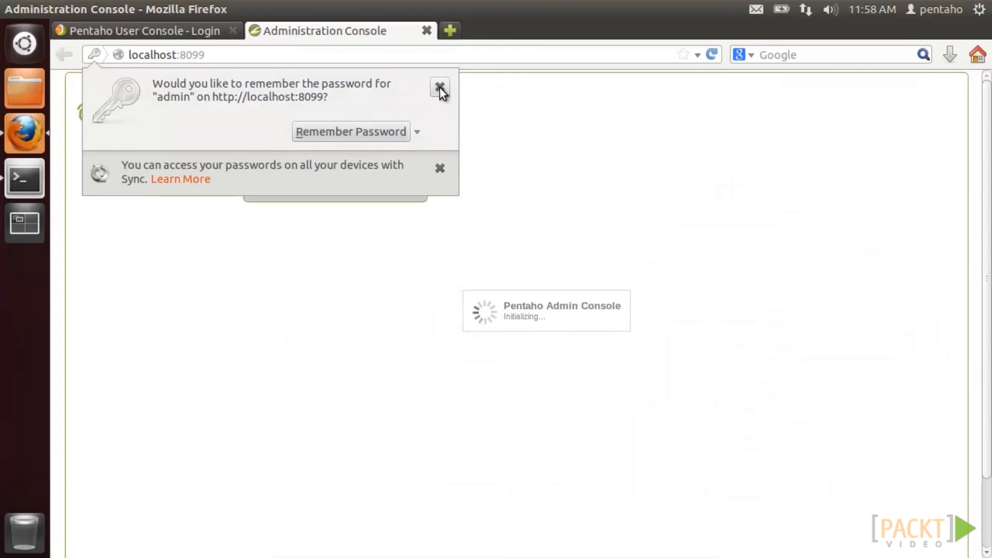
click(440, 88)
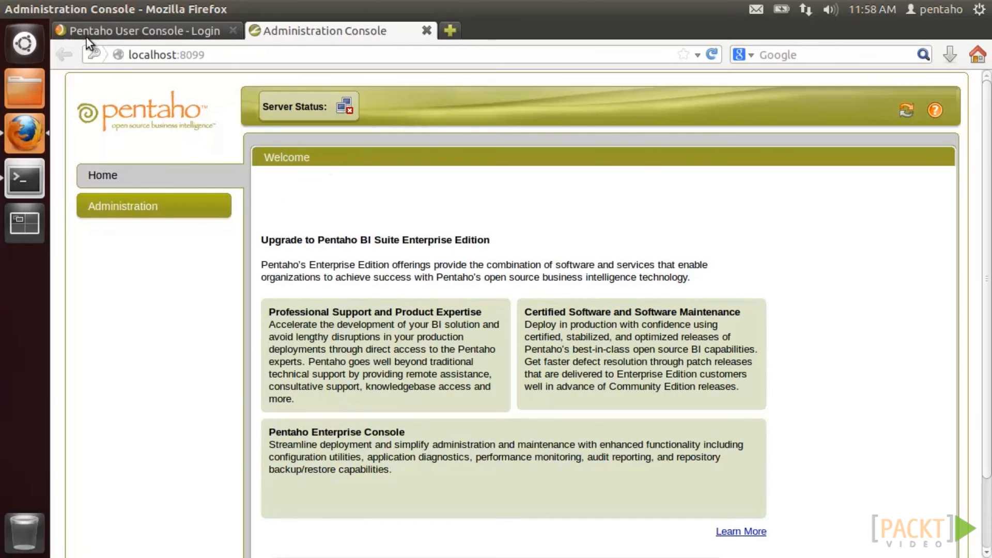
click(25, 9)
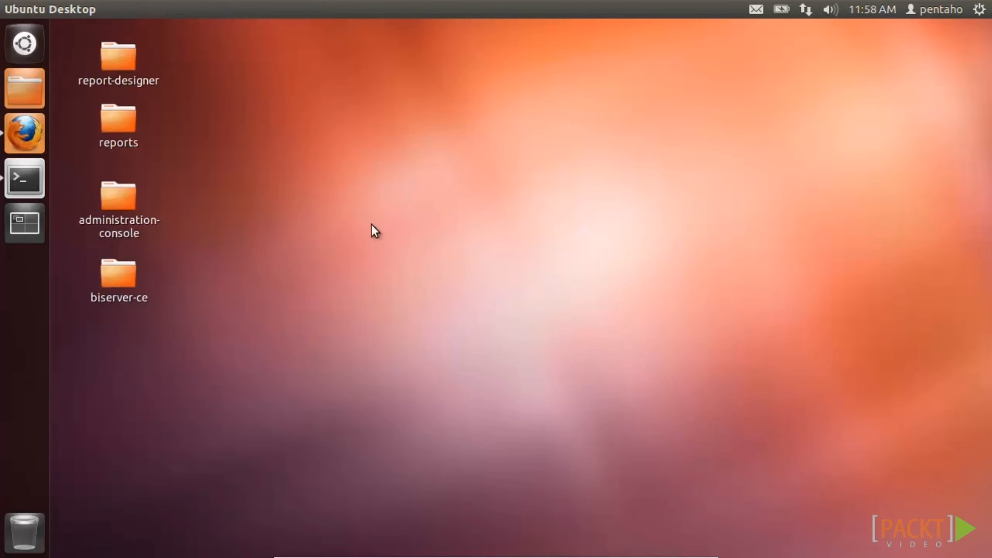
double_click(111, 68)
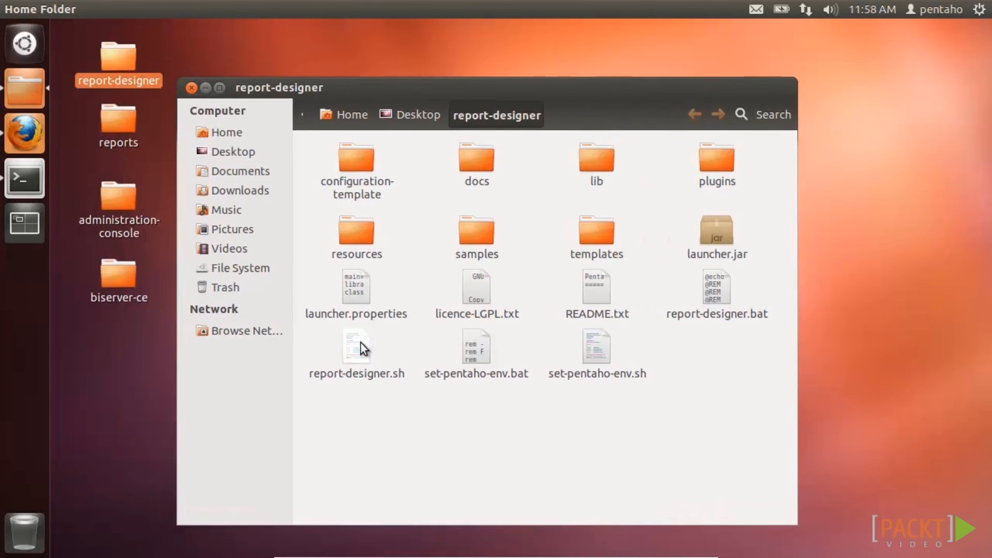
- Run report-designer.sh and open my first report 2.prpt, zoomed to about 147%
right_click(361, 343)
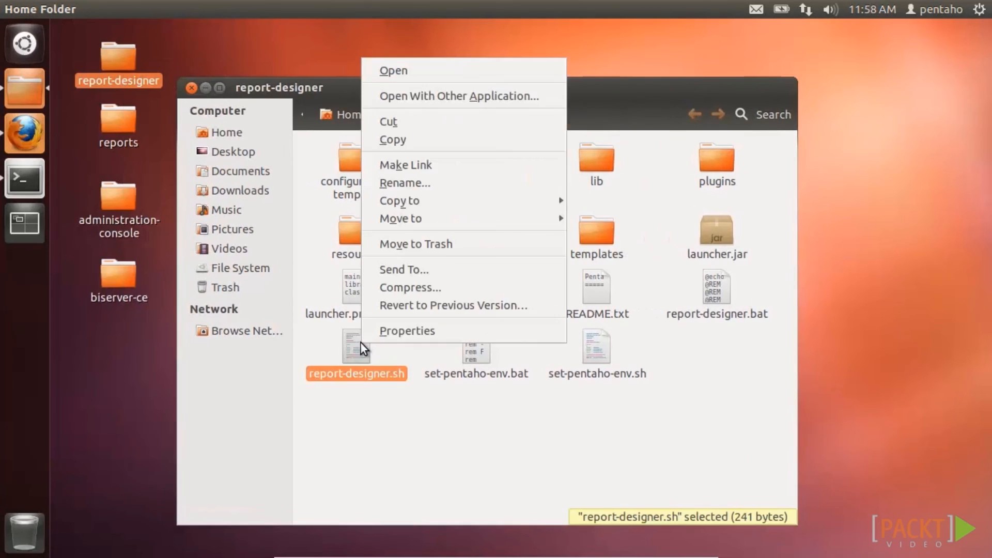
click(466, 71)
click(681, 361)
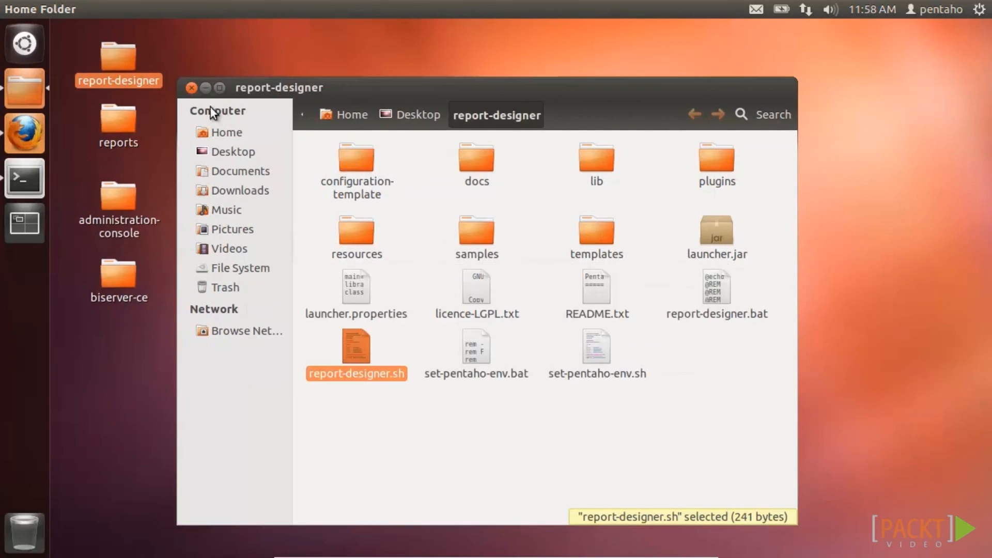
click(192, 88)
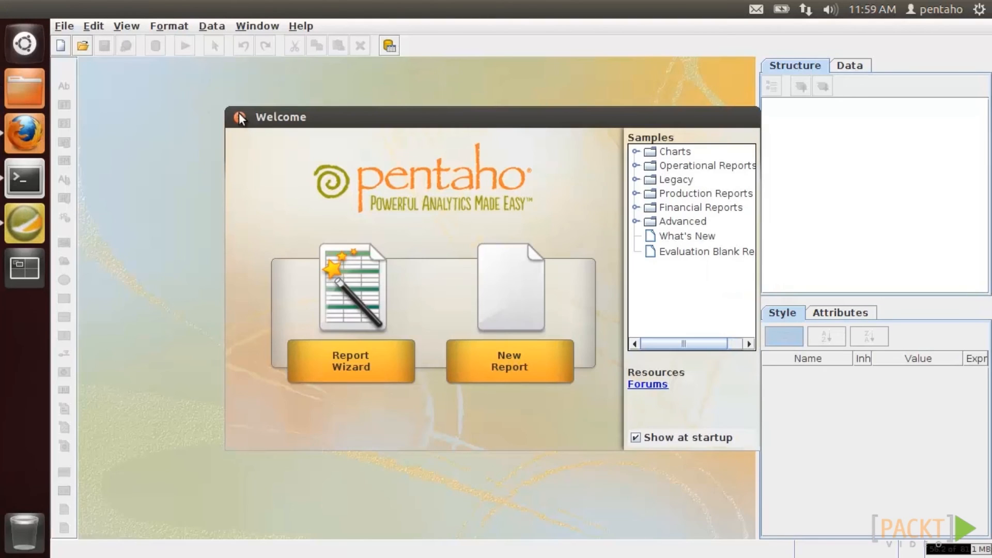
click(239, 117)
double_click(404, 262)
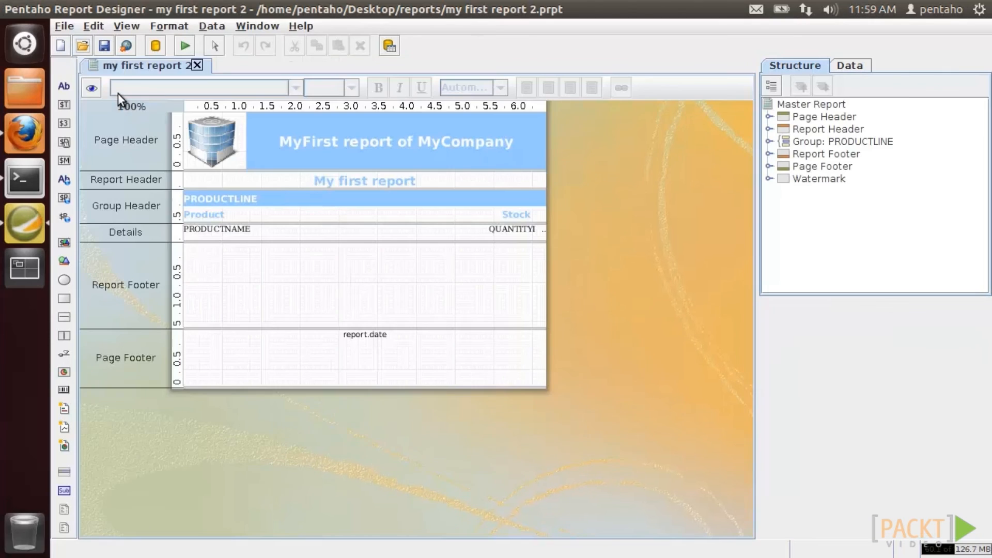
drag(108, 111, 145, 110)
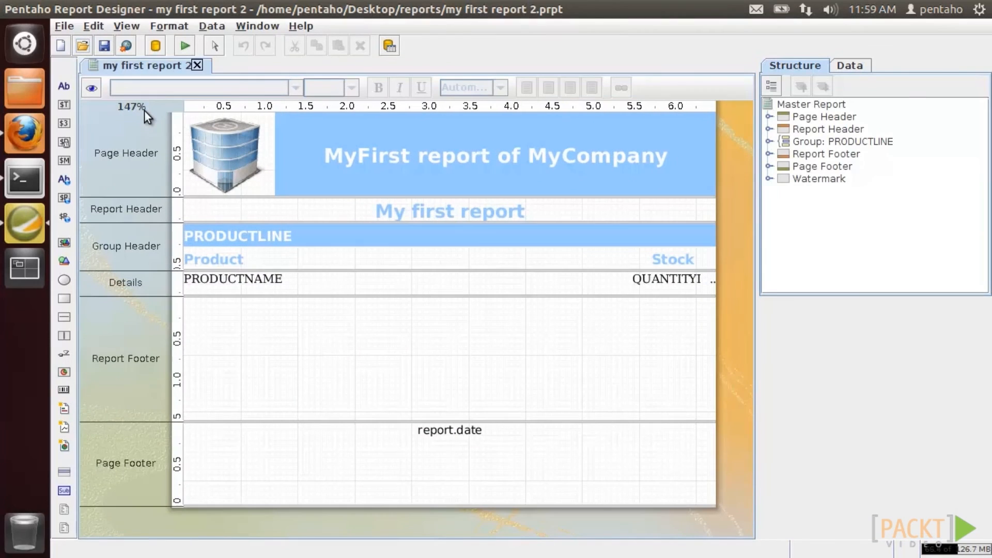
- Preview My first query on the SampleData (Local) data source, then hide Report Designer
click(847, 66)
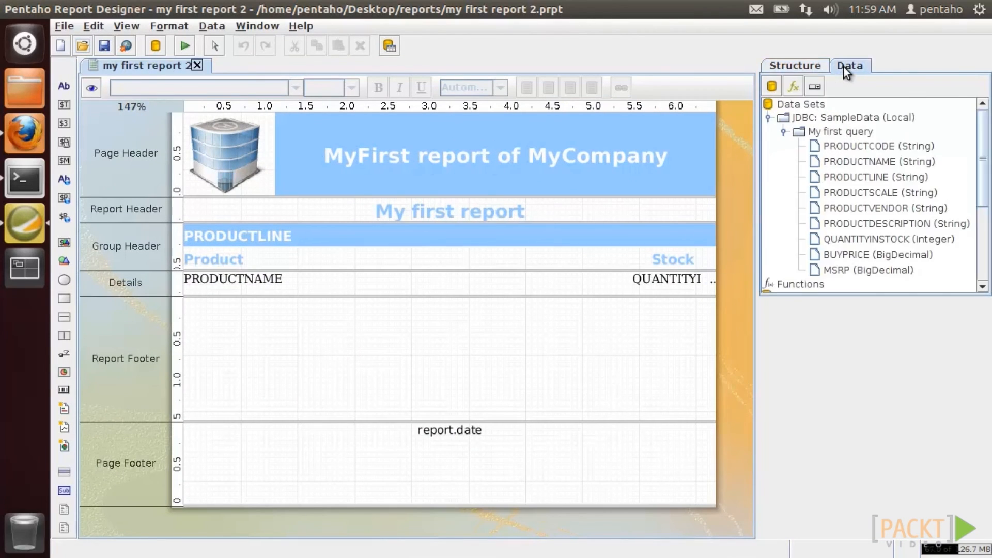
right_click(843, 116)
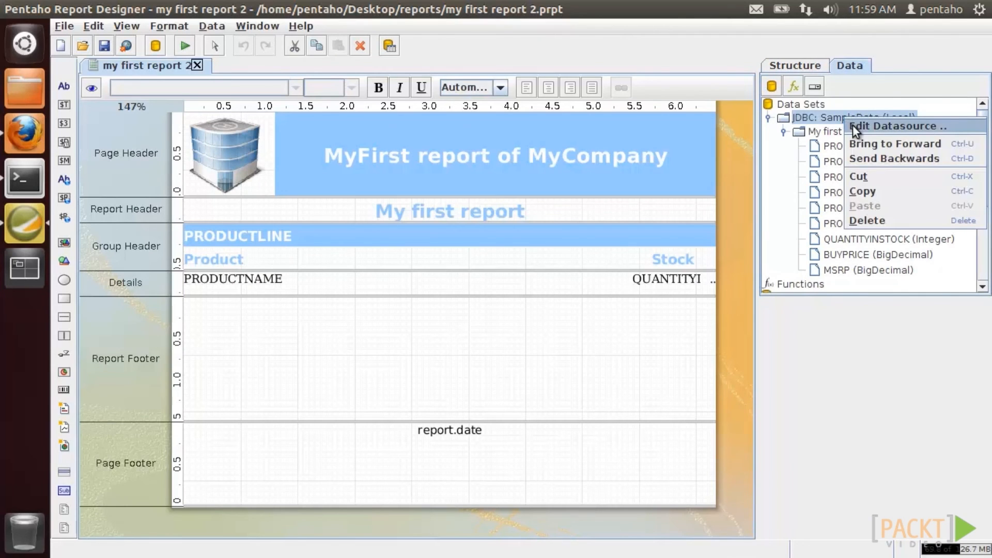
click(852, 126)
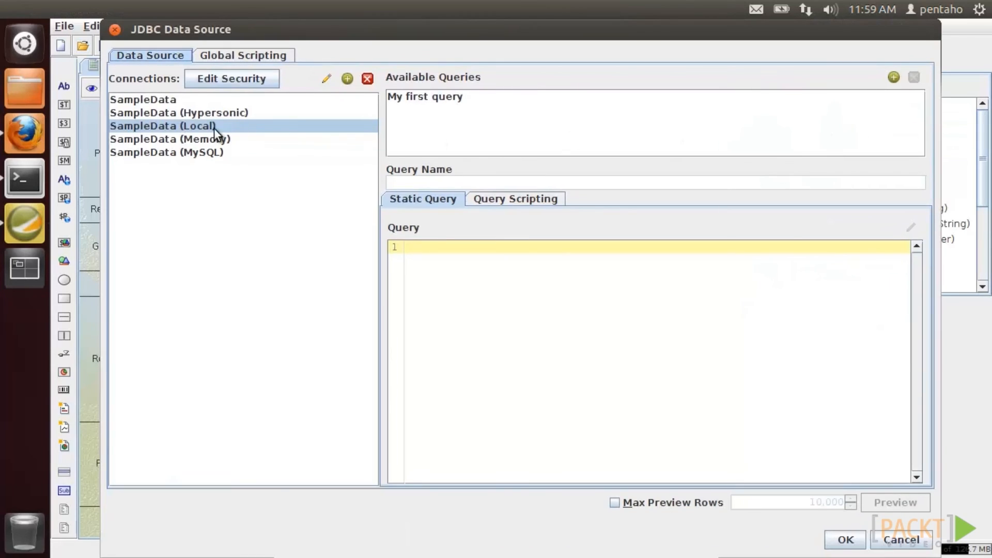
click(406, 101)
click(893, 501)
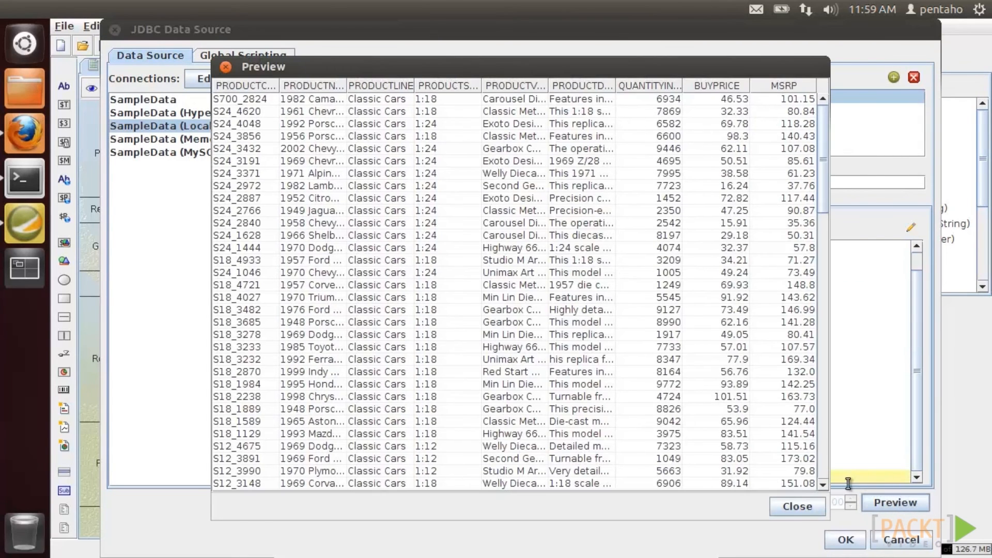
click(789, 507)
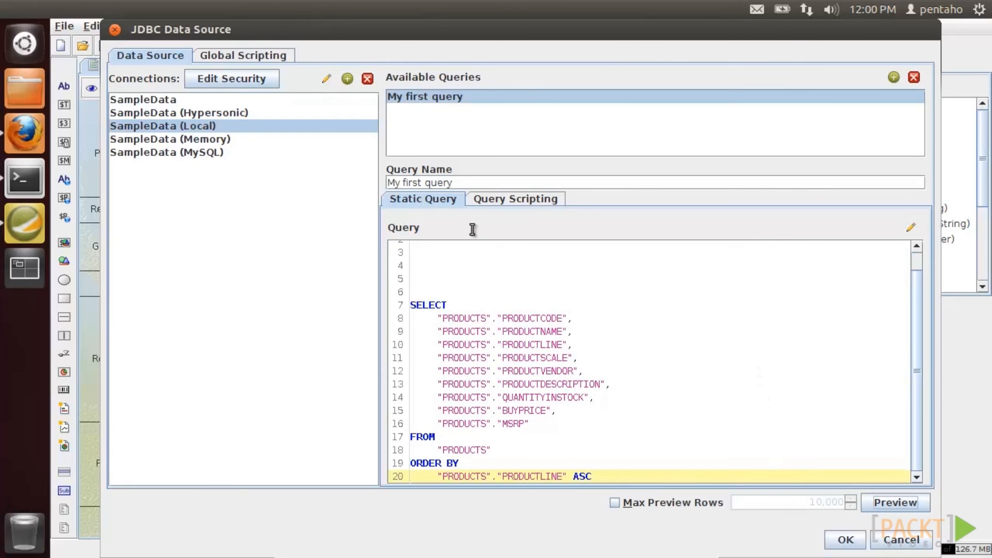
click(115, 30)
click(36, 8)
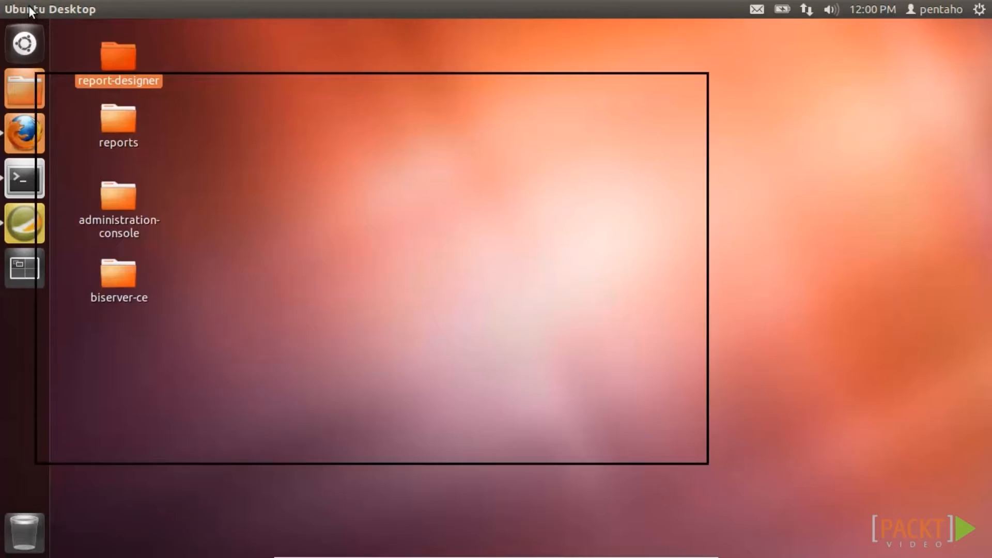
- Test the SampleData connection under Administration > Database Connections and acknowledge success
click(27, 142)
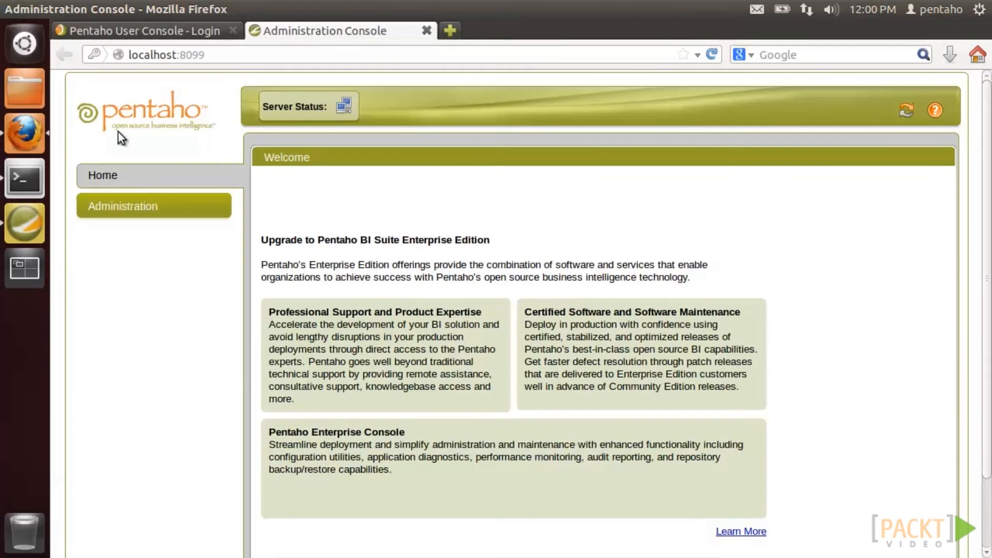
click(155, 203)
click(382, 154)
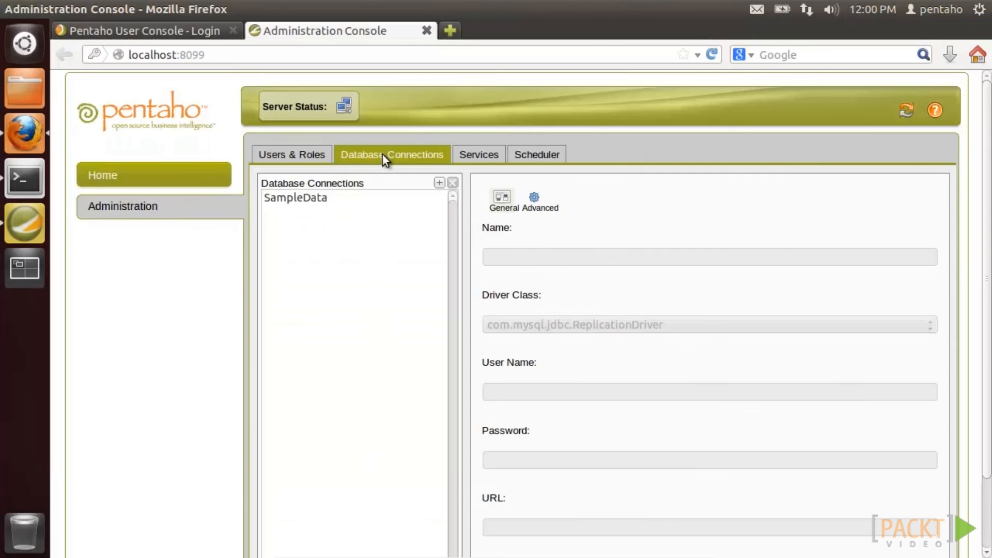
click(306, 200)
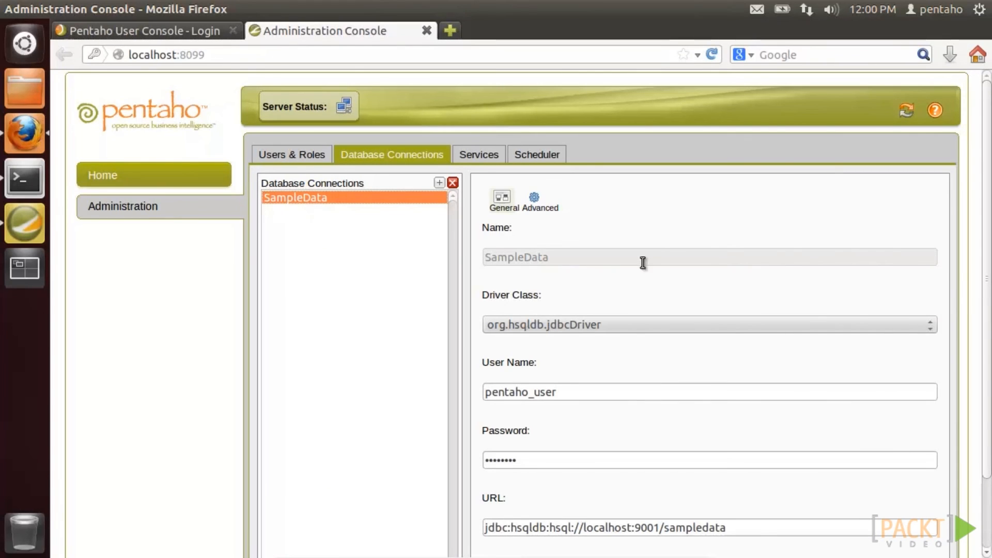
scroll(976, 264, down, 3)
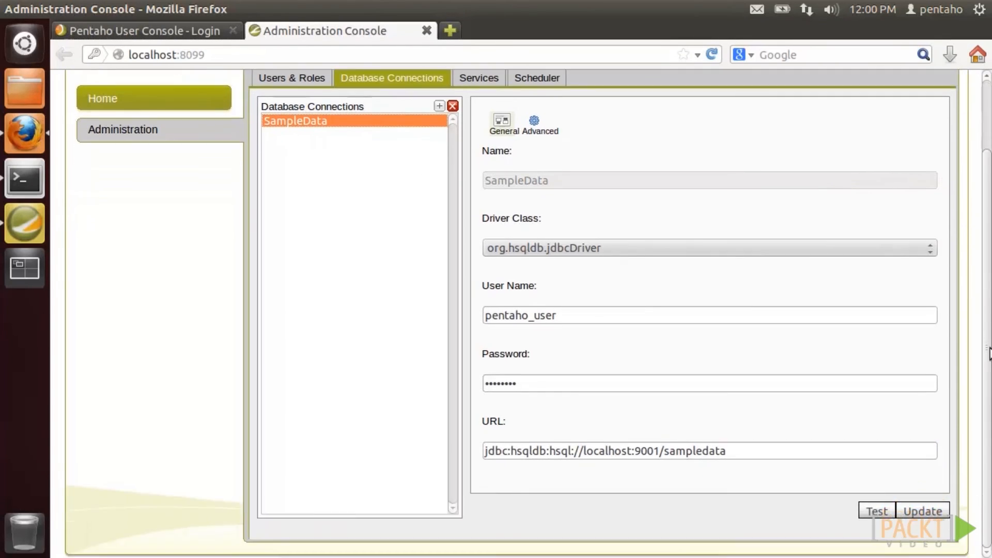
click(891, 512)
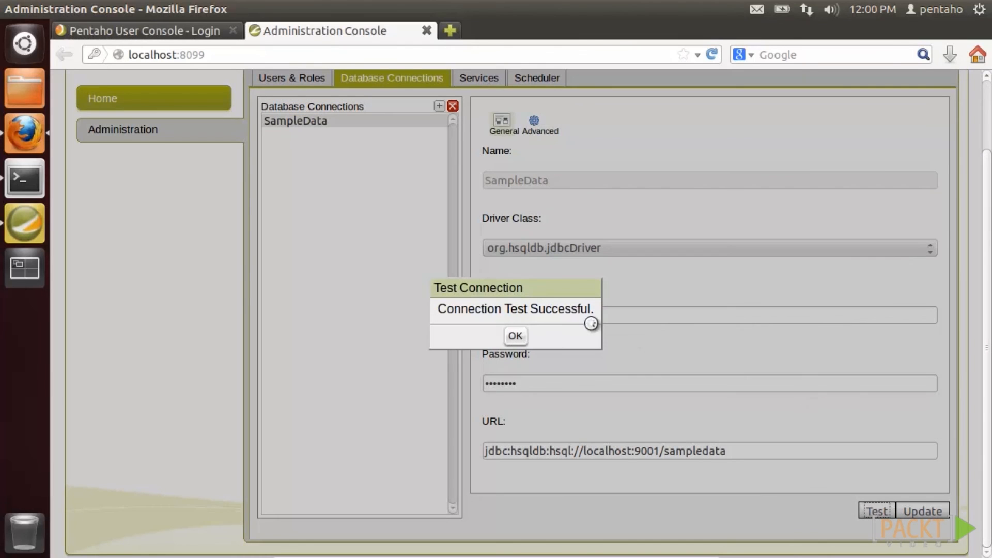
click(515, 338)
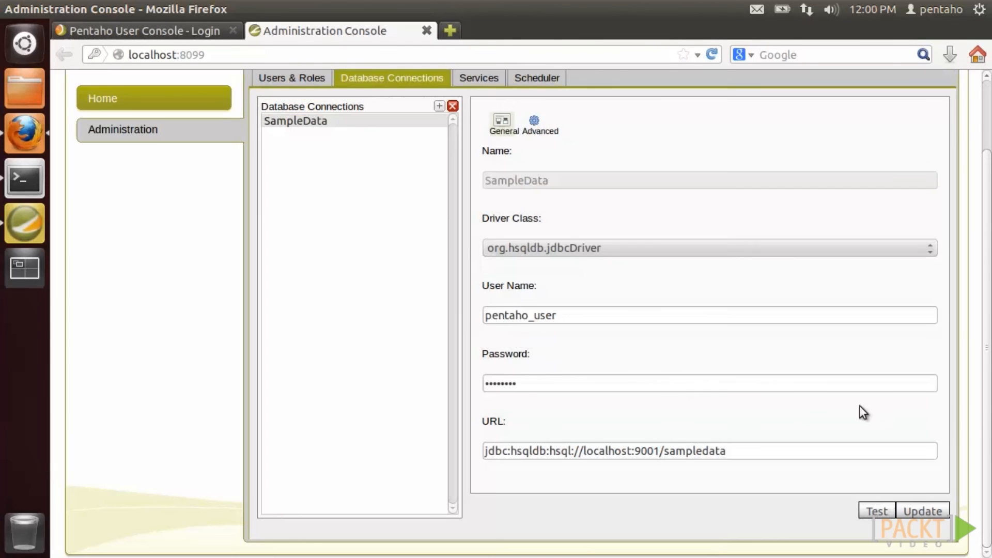
- Return to Report Designer showing my first report 2
scroll(987, 366, up, 1)
scroll(987, 366, up, 2)
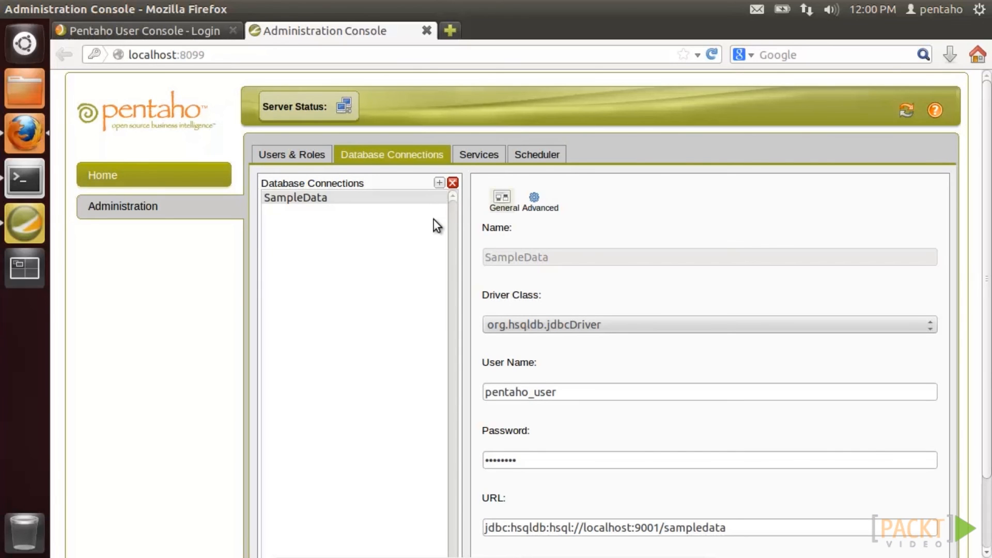
click(26, 6)
click(23, 220)
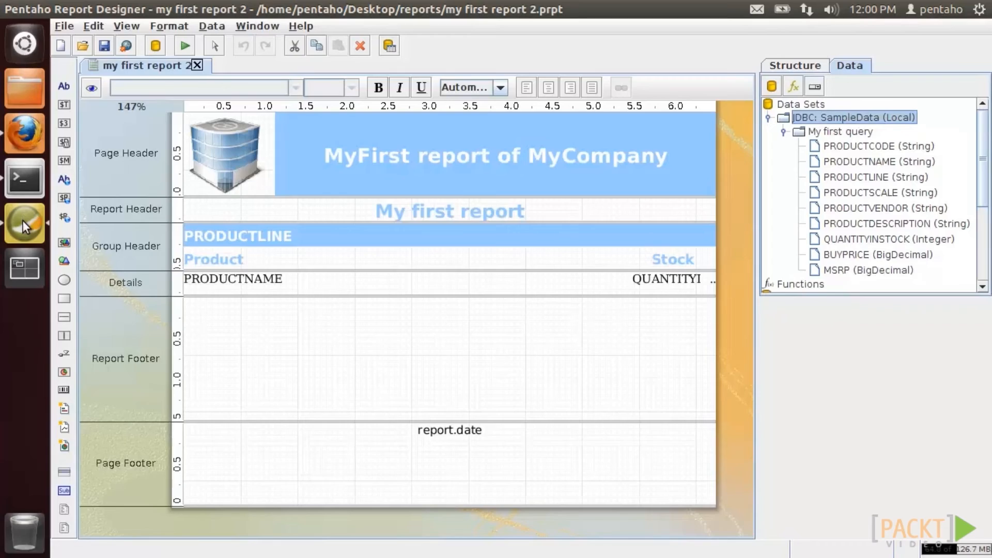
- Switch My first query's data source to the SampleData connection and preview its rows
right_click(812, 116)
click(819, 126)
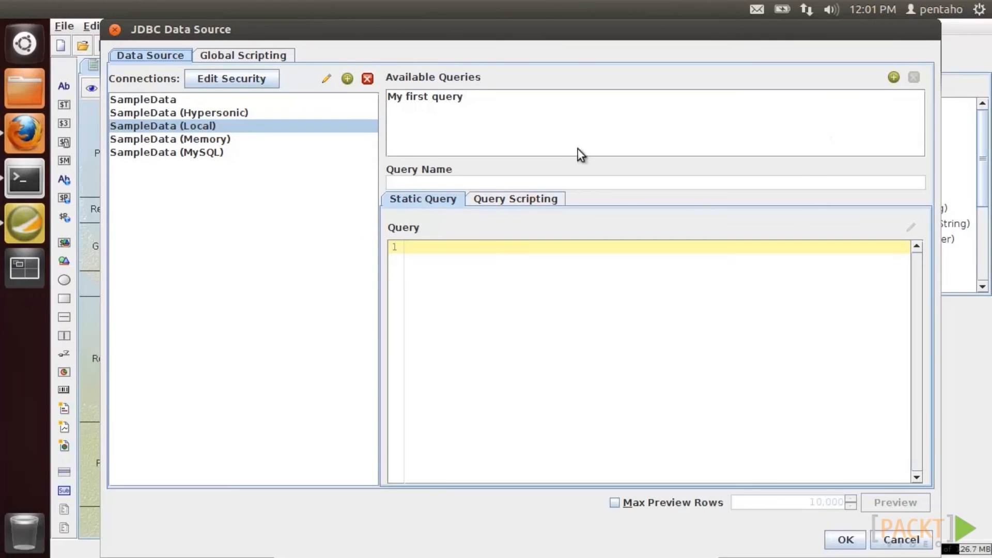
click(168, 99)
click(440, 98)
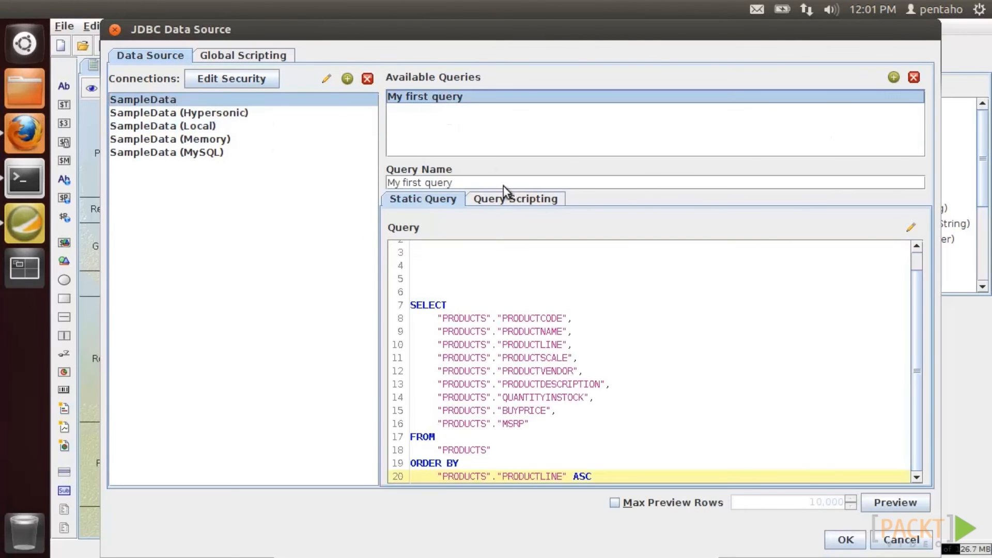
click(892, 503)
click(792, 505)
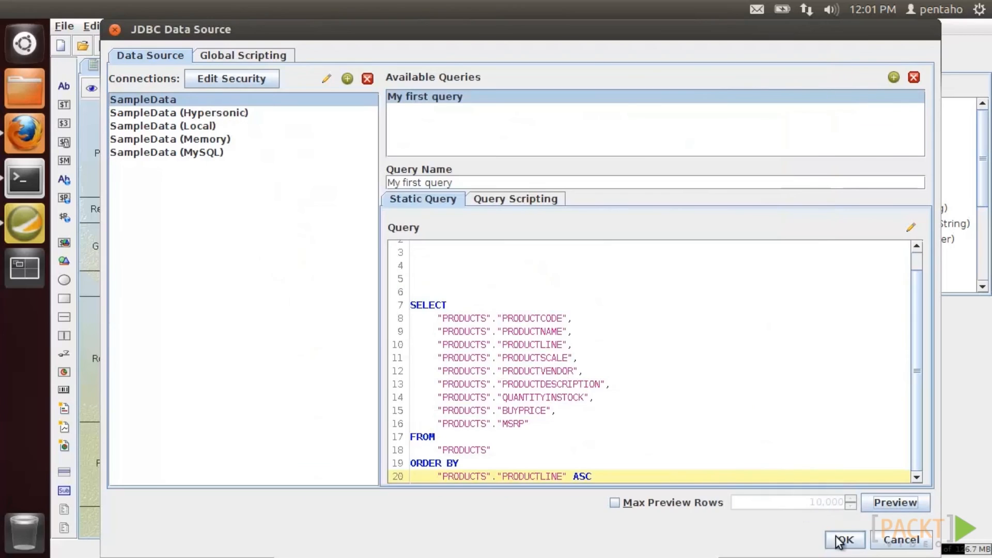
click(845, 538)
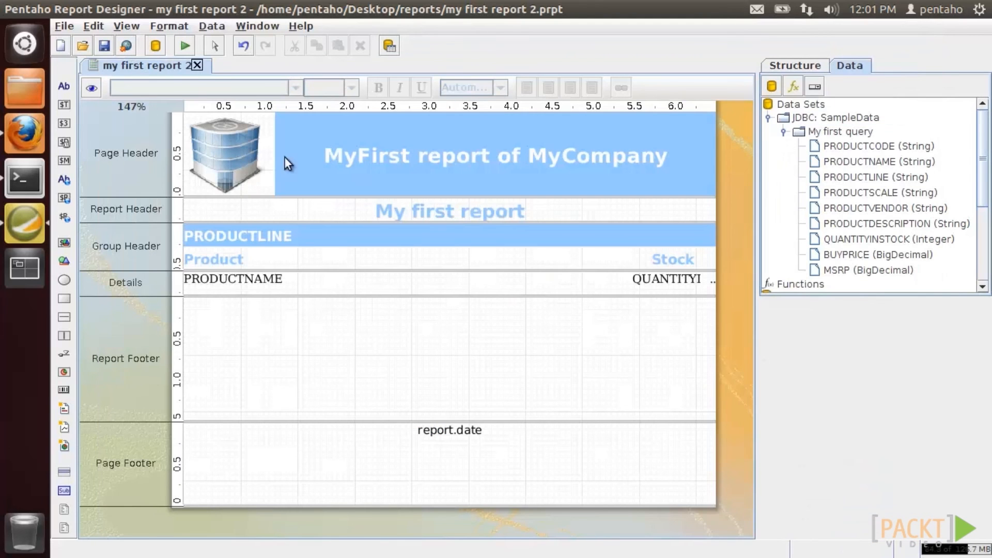
- Preview the filled report, then start File > Publish and log in with the account password
click(93, 88)
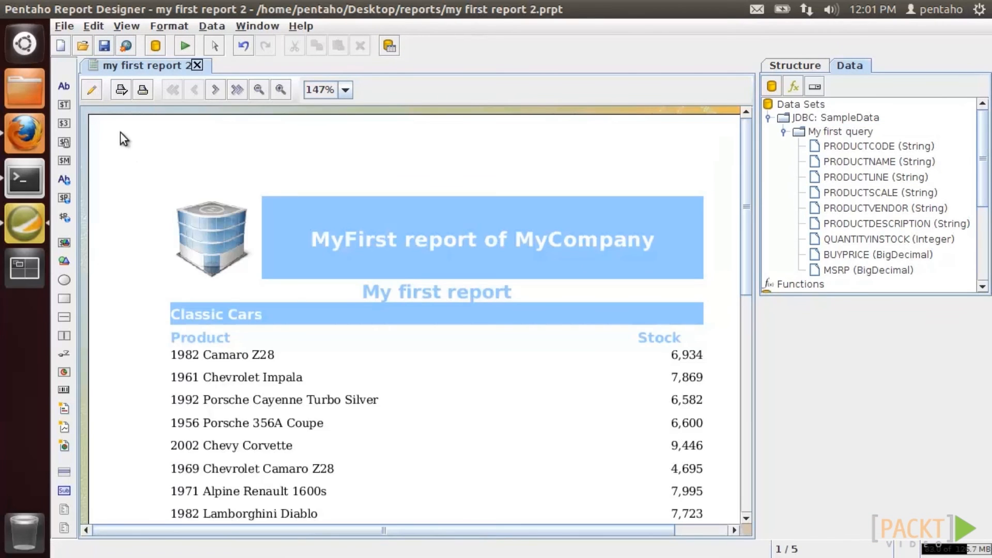
click(65, 26)
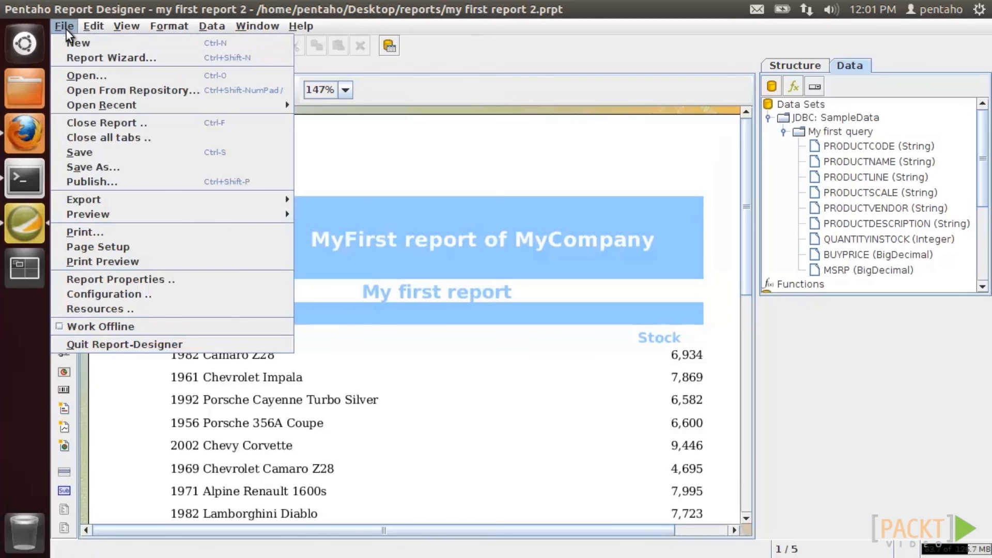
click(82, 179)
double_click(468, 304)
key(Tab)
key(BackSpace)
key(BackSpace)
key(BackSpace)
key(BackSpace)
key(BackSpace)
key(BackSpace)
key(BackSpace)
key(BackSpace)
key(BackSpace)
text(password)
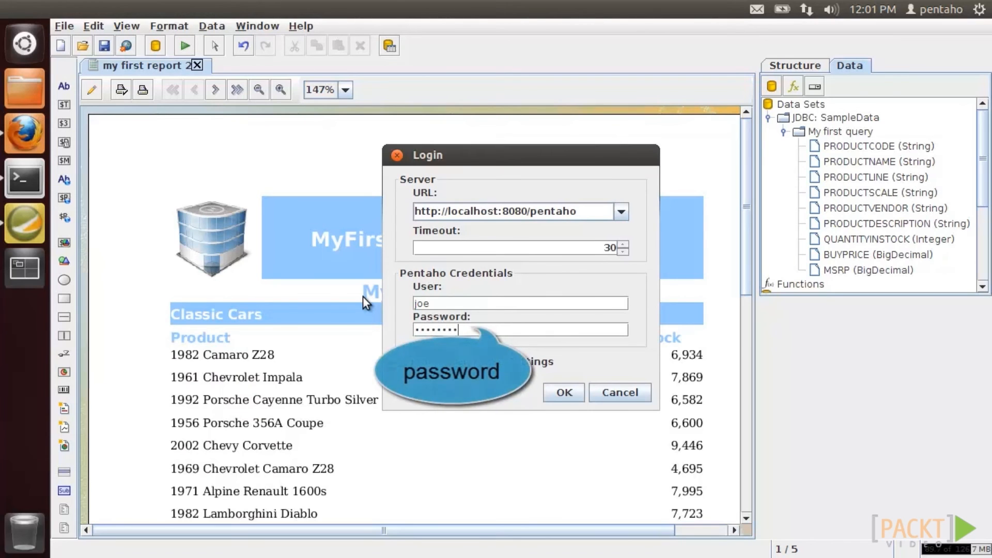
click(564, 393)
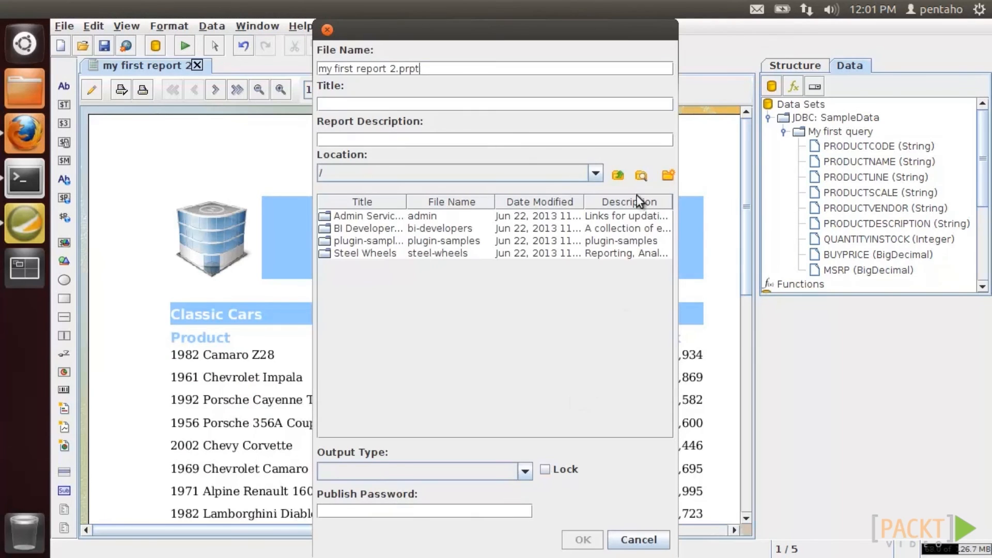
- Create a server folder MyCompany, with description MyCompany, and select it as publish location
click(668, 175)
text(MyCompany)
key(shift+Home)
key(ctrl+c)
click(443, 302)
key(ctrl+v)
click(576, 334)
click(392, 266)
double_click(392, 268)
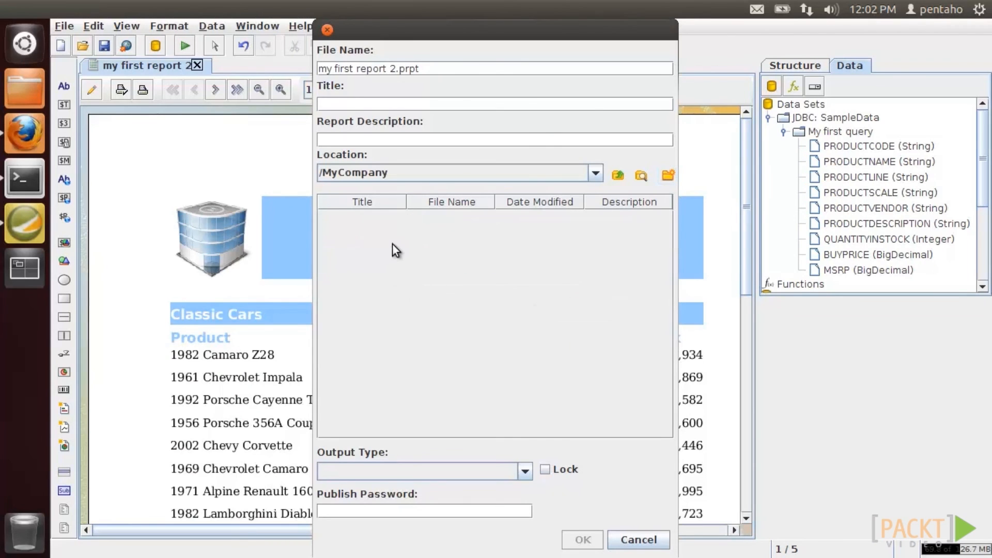
- Enter the publish password, publish into MyCompany, and close the designer without launching or saving
click(389, 510)
text(password)
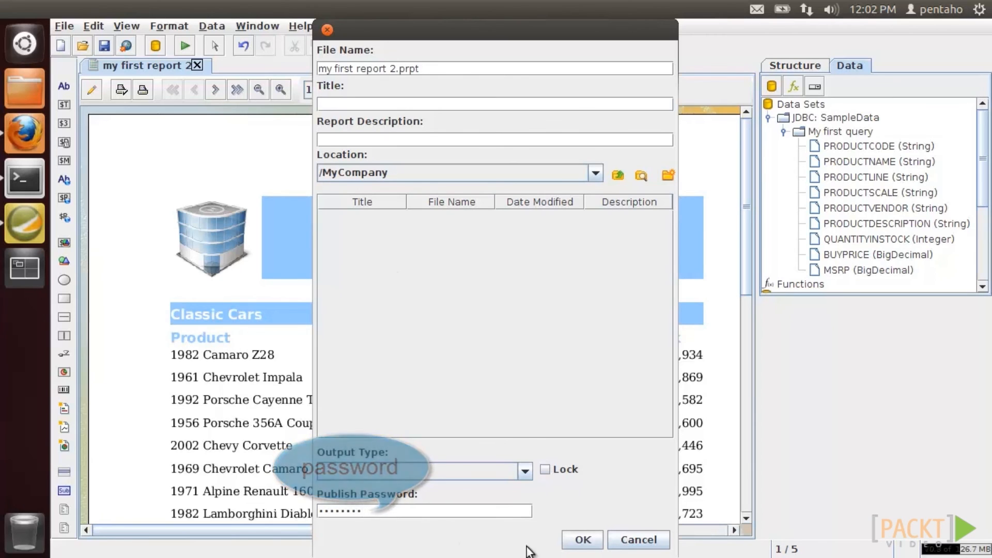
click(580, 540)
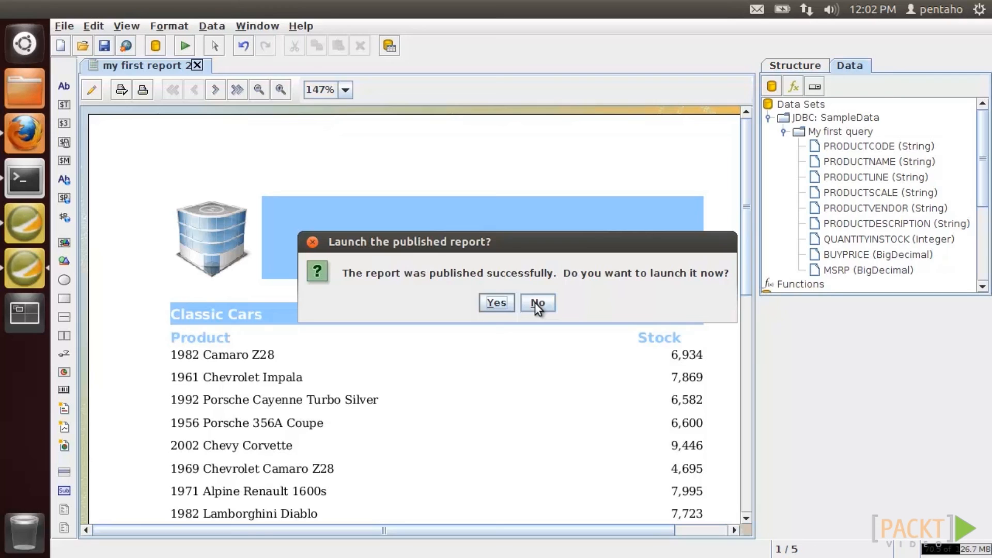
click(535, 303)
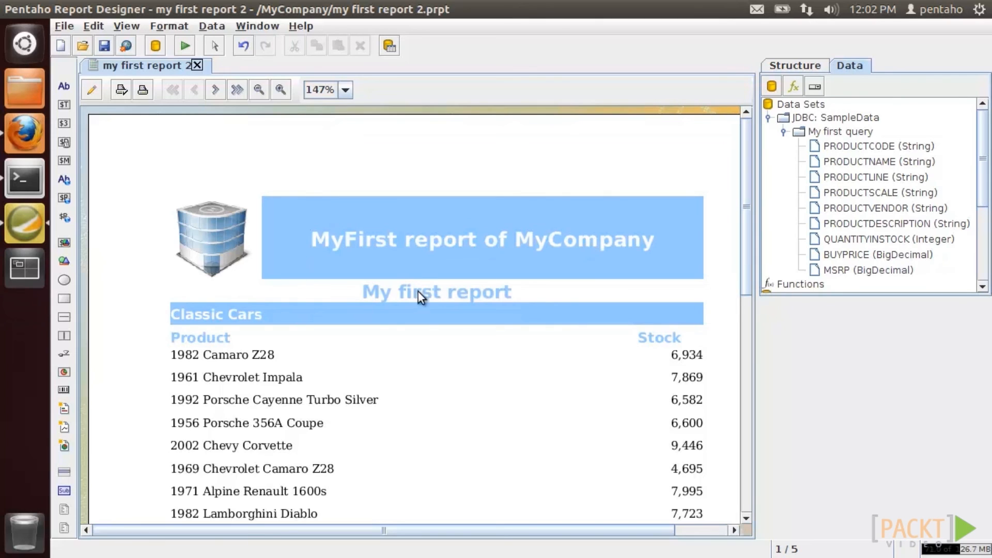
click(10, 11)
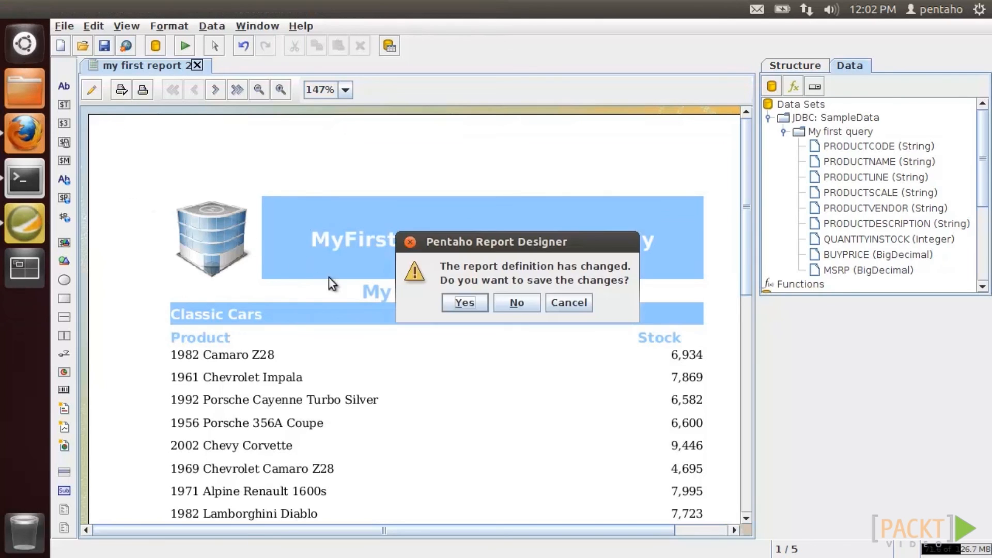
click(507, 303)
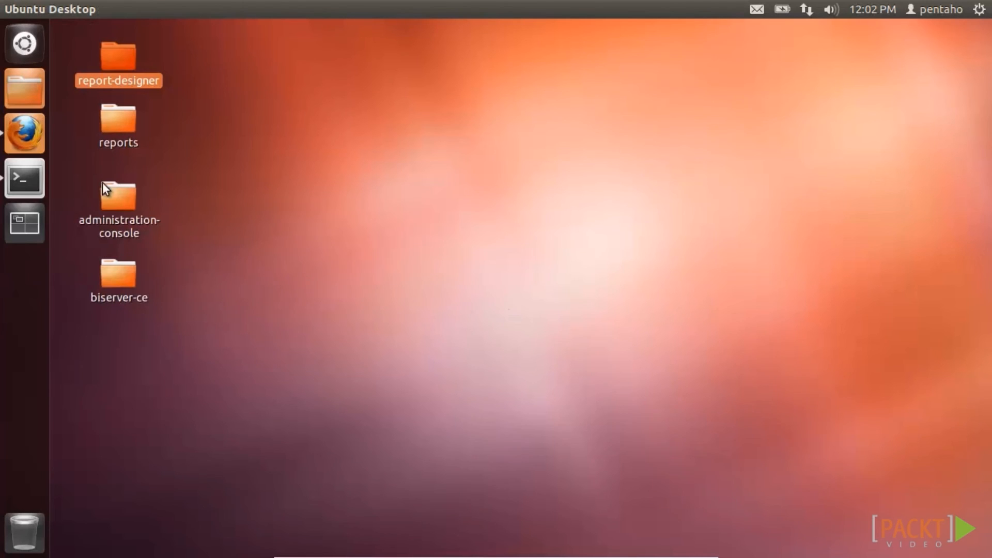
- Log in to the Pentaho User Console using the evaluation login credentials
click(25, 135)
click(147, 31)
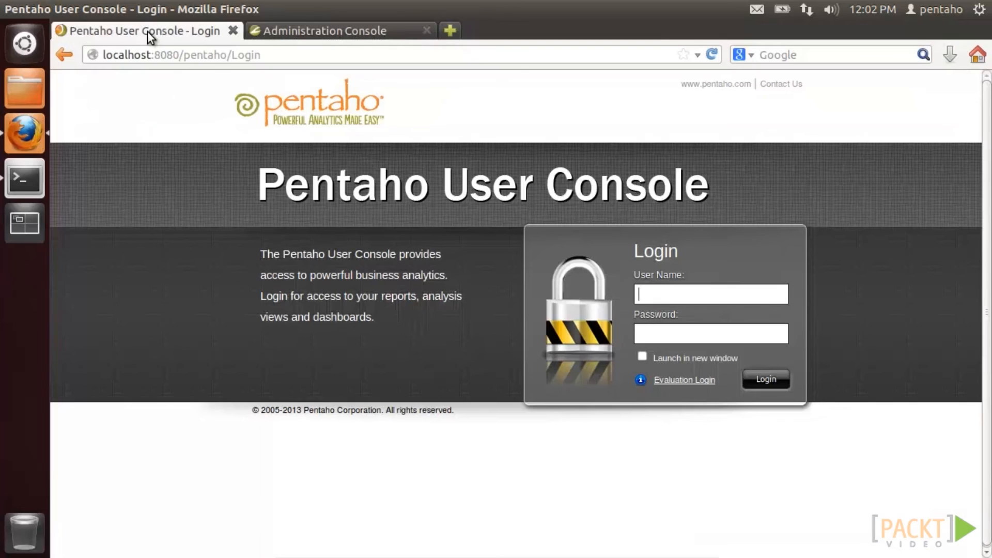
click(681, 380)
text(joe)
key(Tab)
text(password)
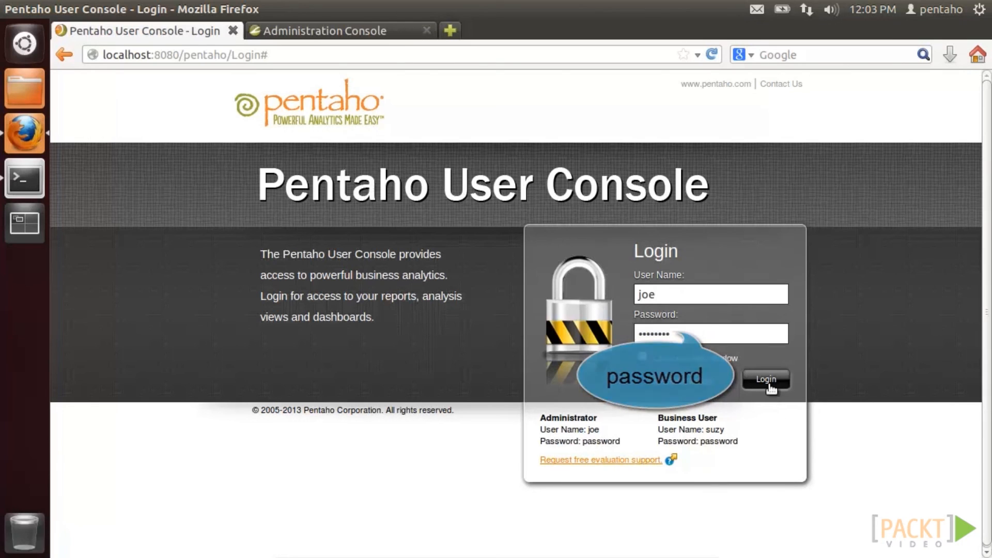
click(766, 380)
click(440, 86)
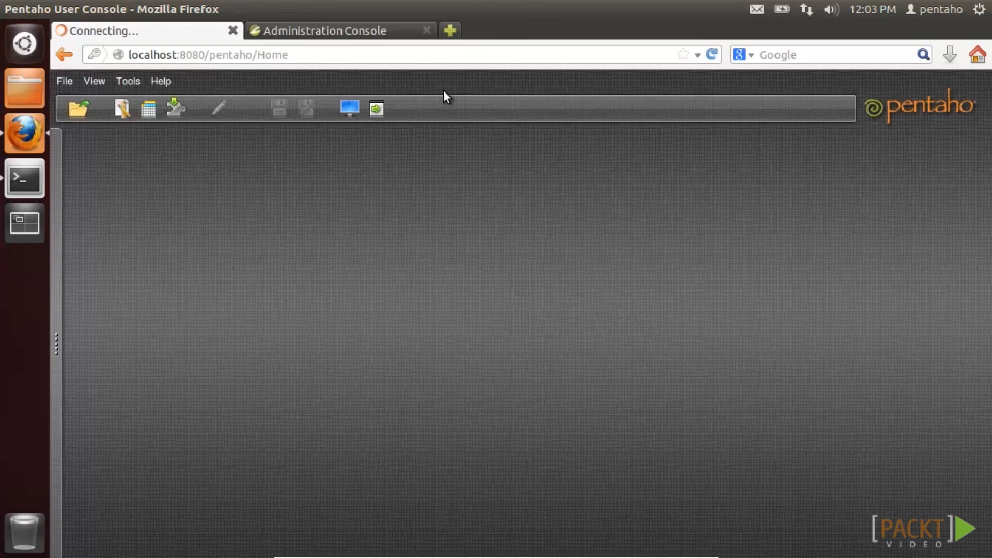
- Open my first report 2.prpt from the MyCompany folder and render it as PDF
click(377, 110)
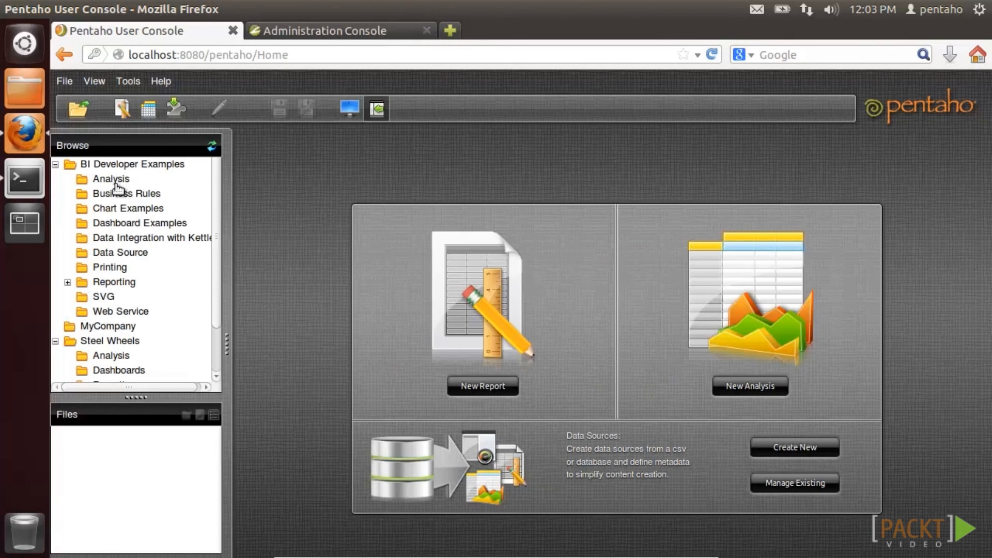
click(110, 325)
double_click(111, 434)
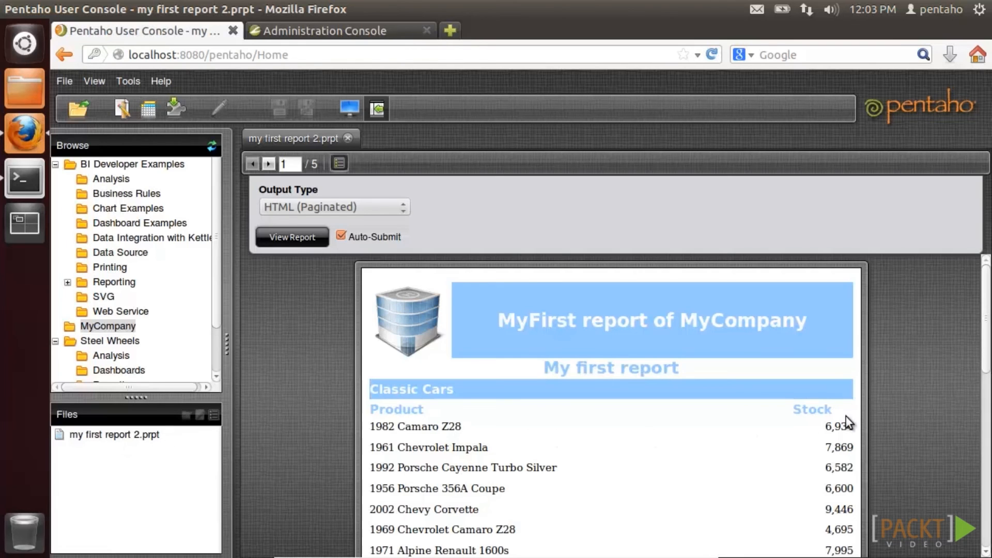
drag(987, 357, 991, 321)
click(404, 212)
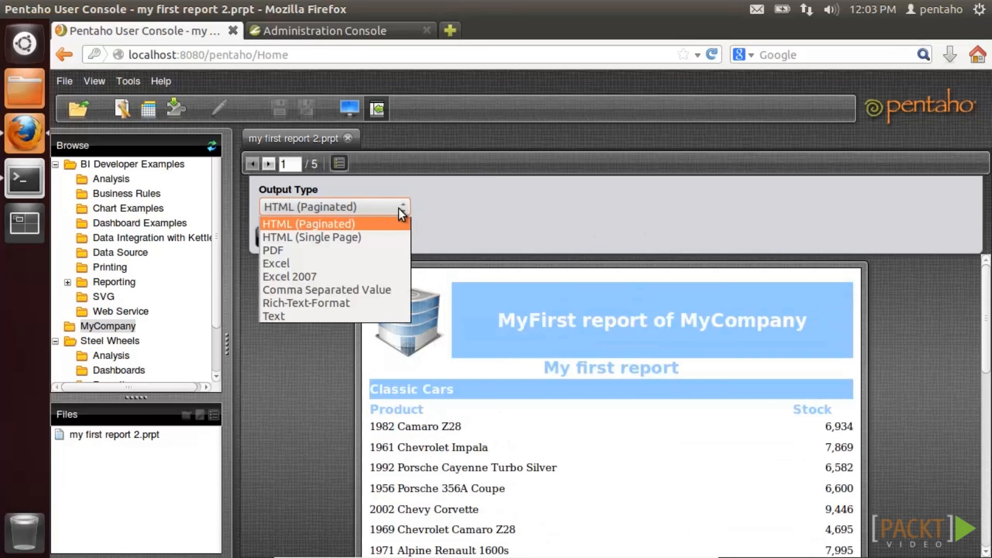
click(390, 249)
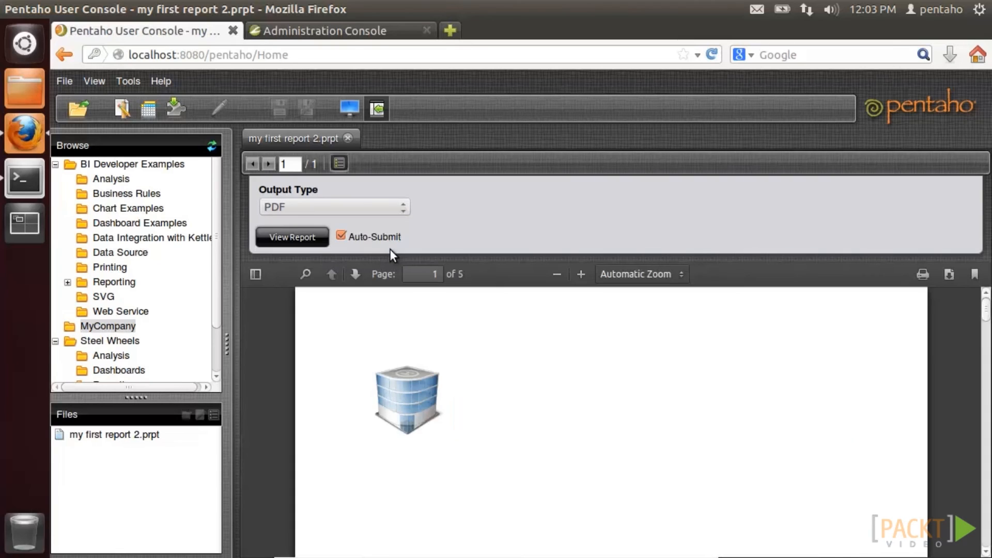
- Render the report as Excel, view it in LibreOffice Calc, then close the spreadsheet
mouse_move(985, 315)
mouse_down()
mouse_move(983, 450)
mouse_move(985, 305)
mouse_up()
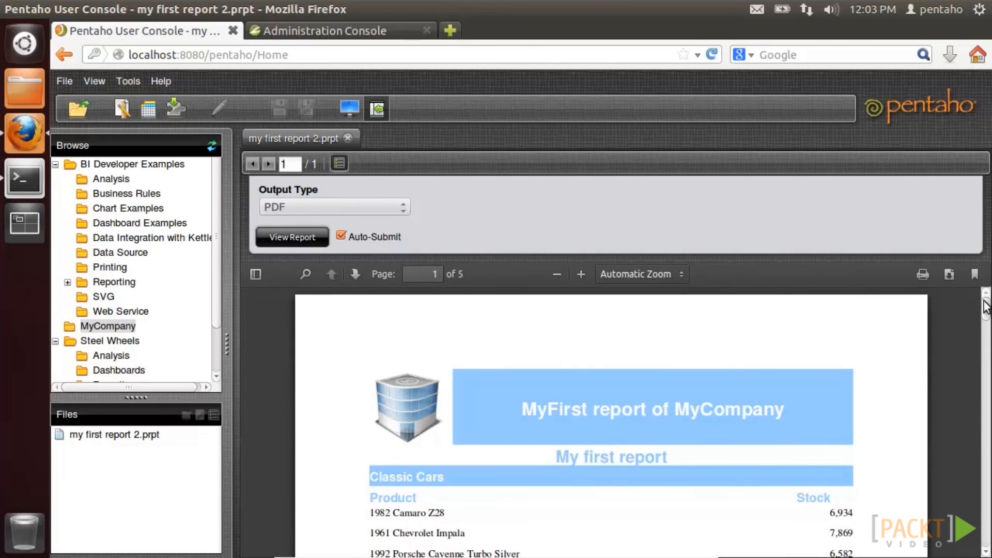
click(402, 207)
click(386, 263)
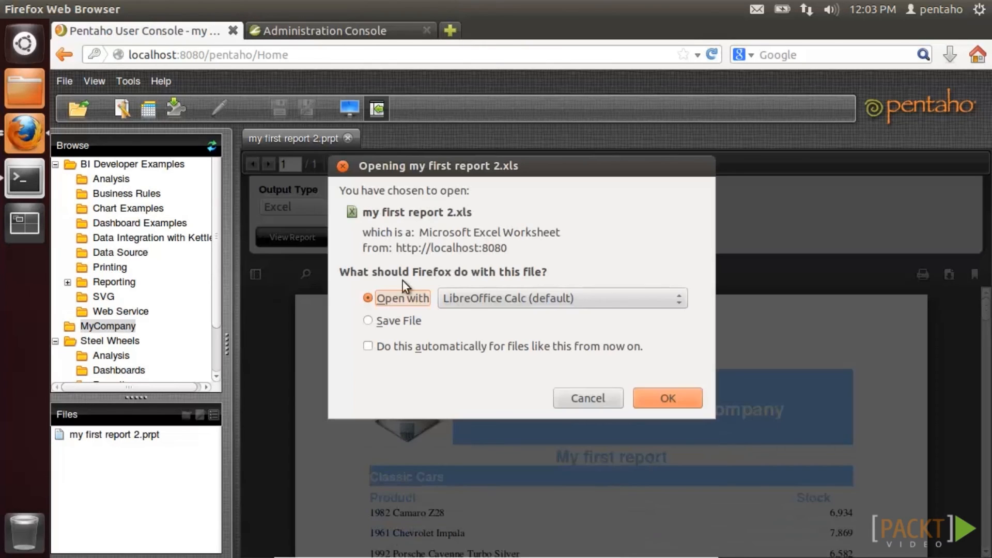
click(672, 401)
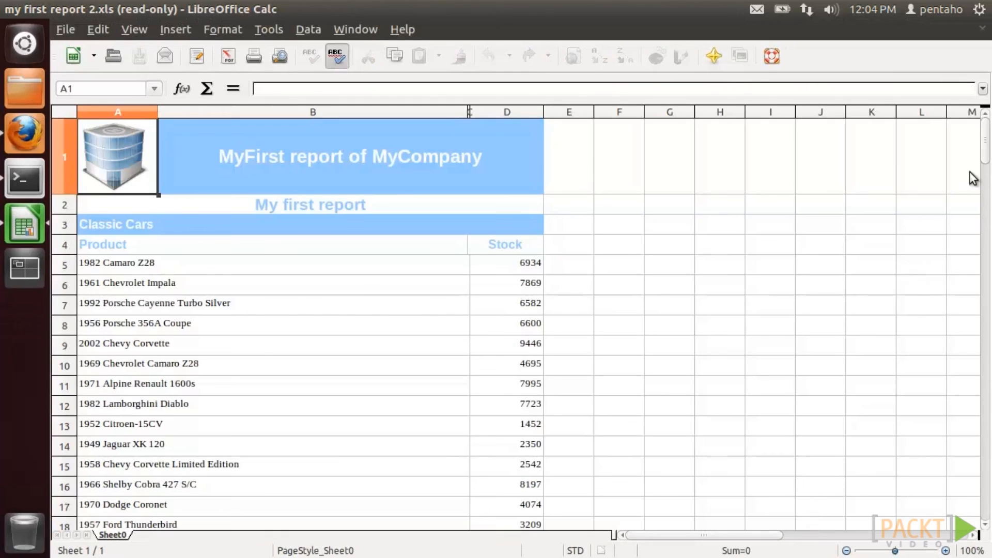
drag(985, 149, 985, 428)
click(9, 10)
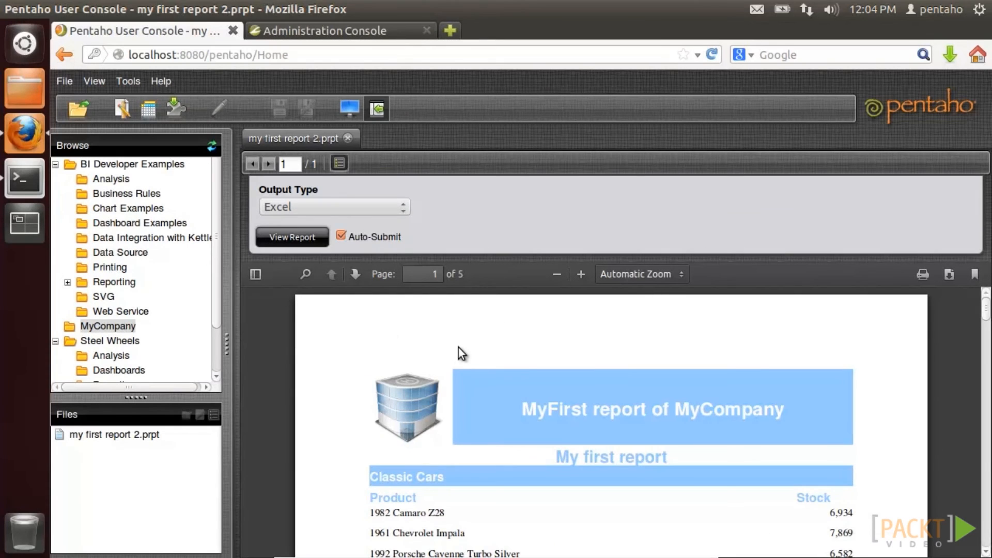
right_click(124, 329)
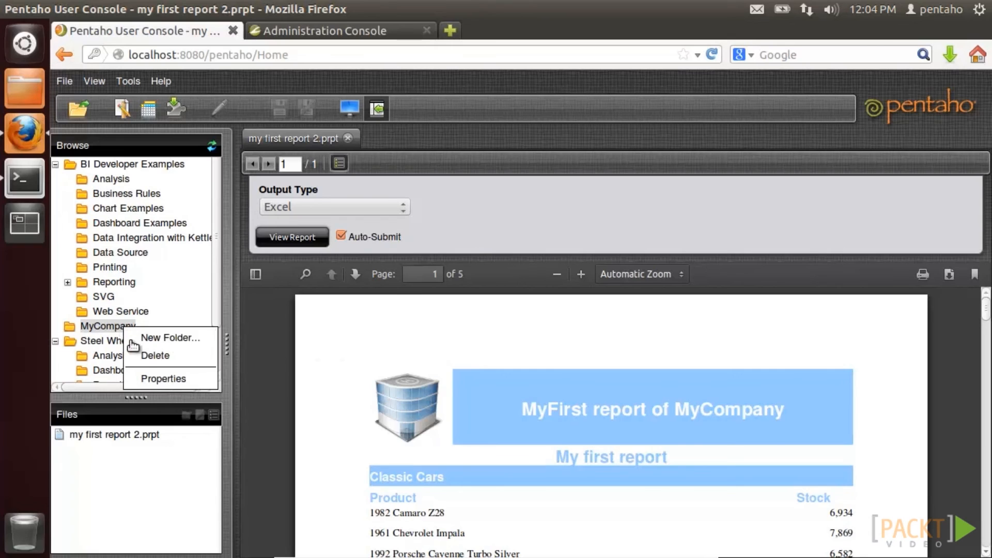
click(140, 374)
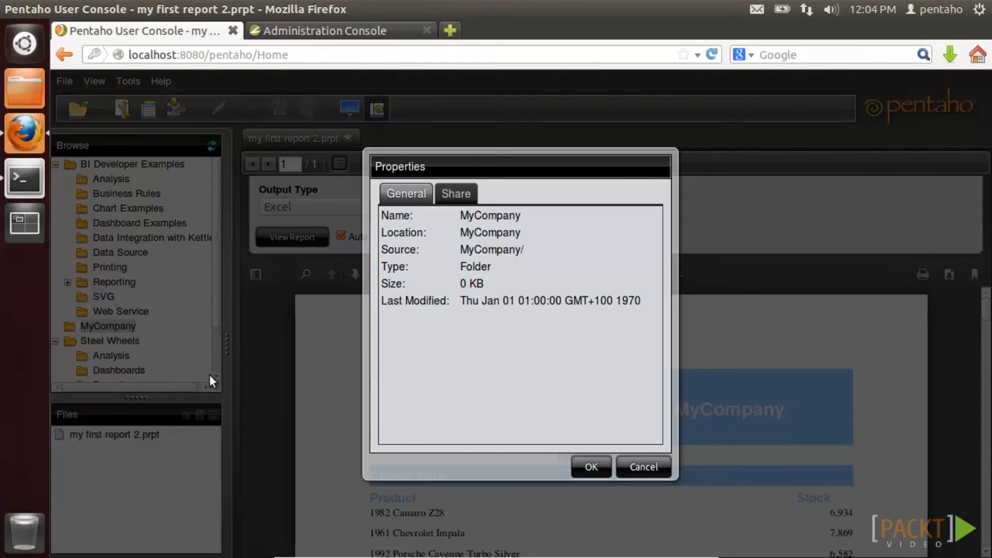
click(454, 194)
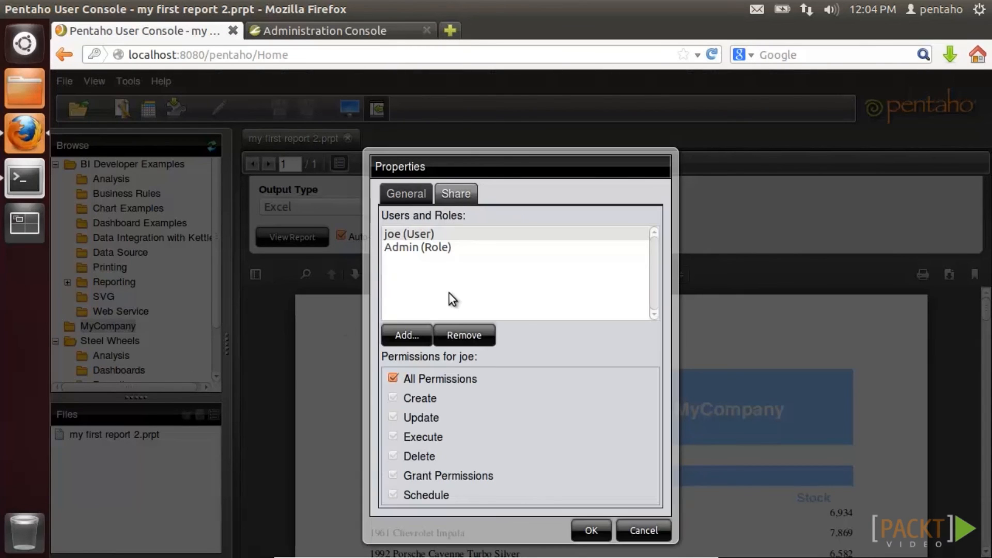
click(393, 379)
click(393, 495)
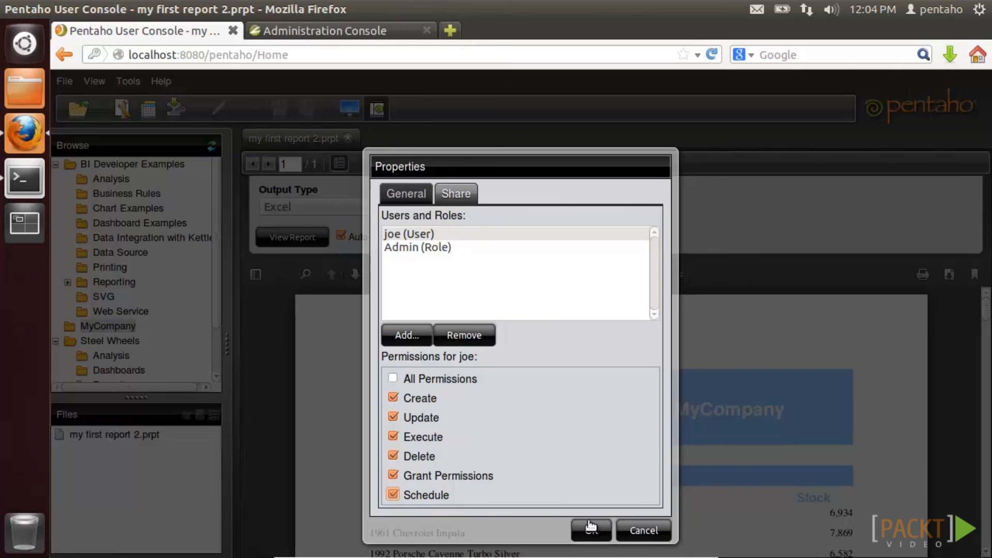
click(643, 530)
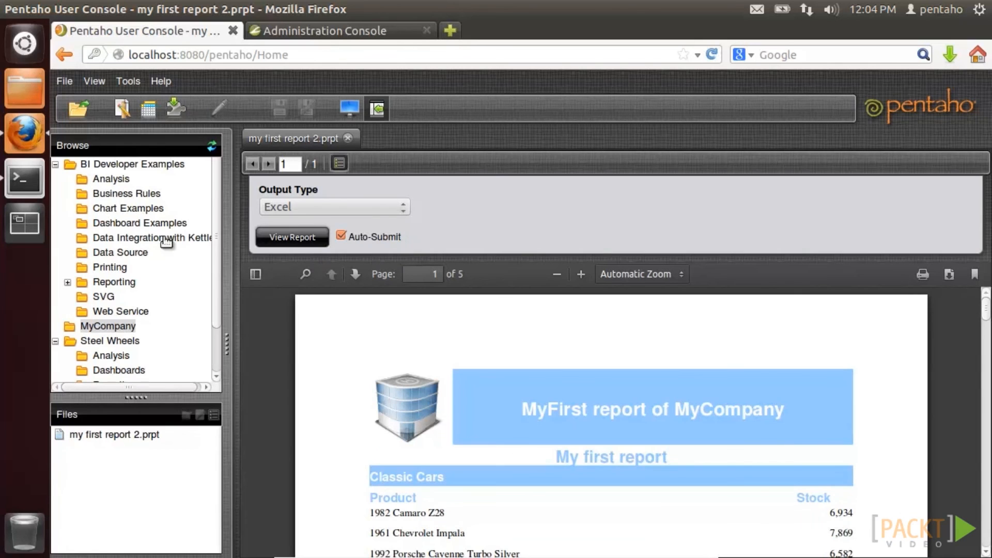
- Review the Anonymous, Authenticated and Admin roles in the Administration Console
click(271, 29)
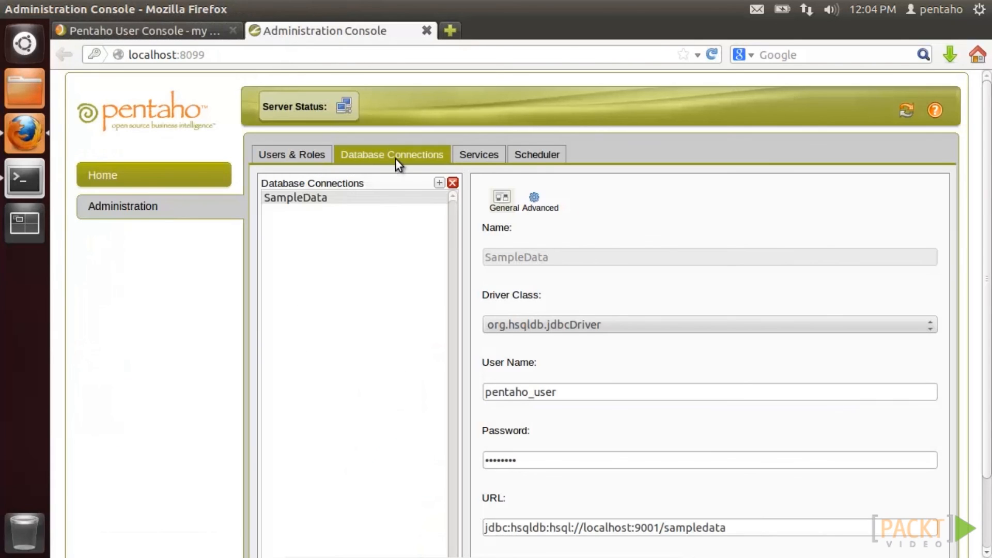
click(310, 159)
click(312, 249)
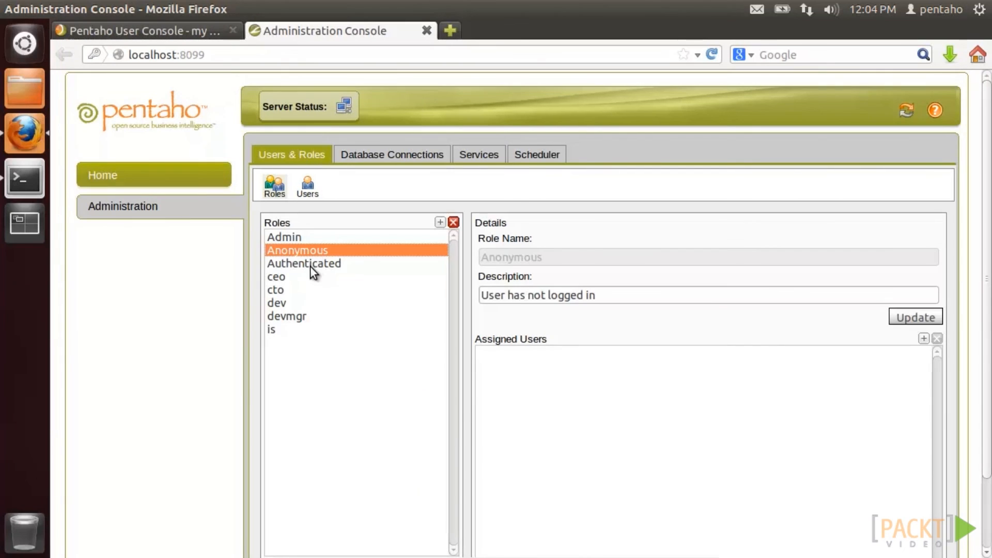
click(310, 263)
click(293, 238)
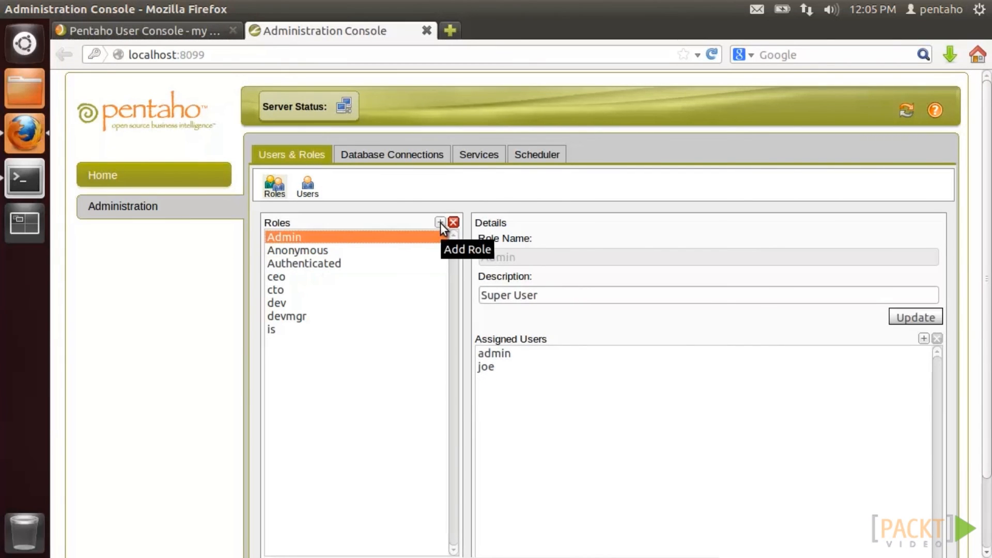
- Start a new schedule named MyFirstSchedule with group admin and description Test
click(523, 159)
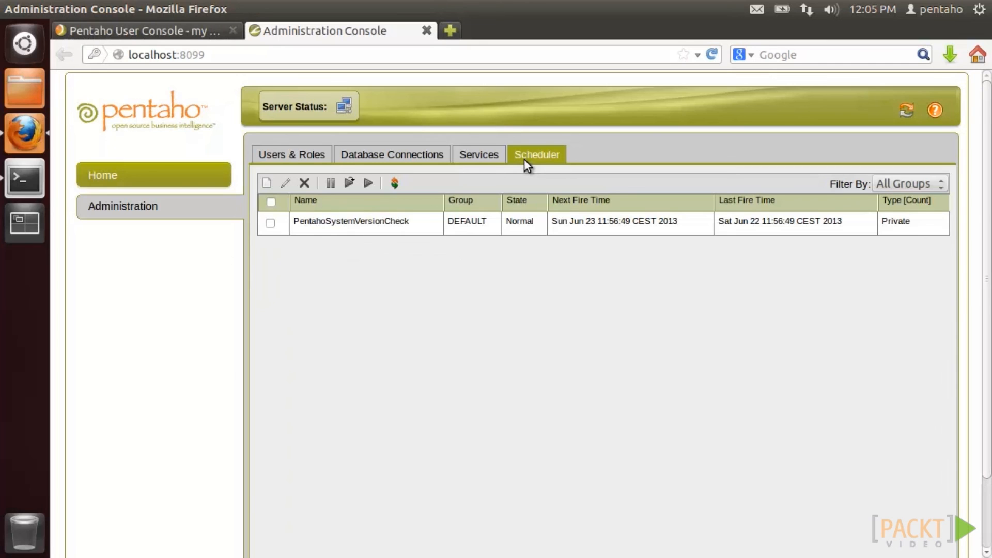
click(267, 183)
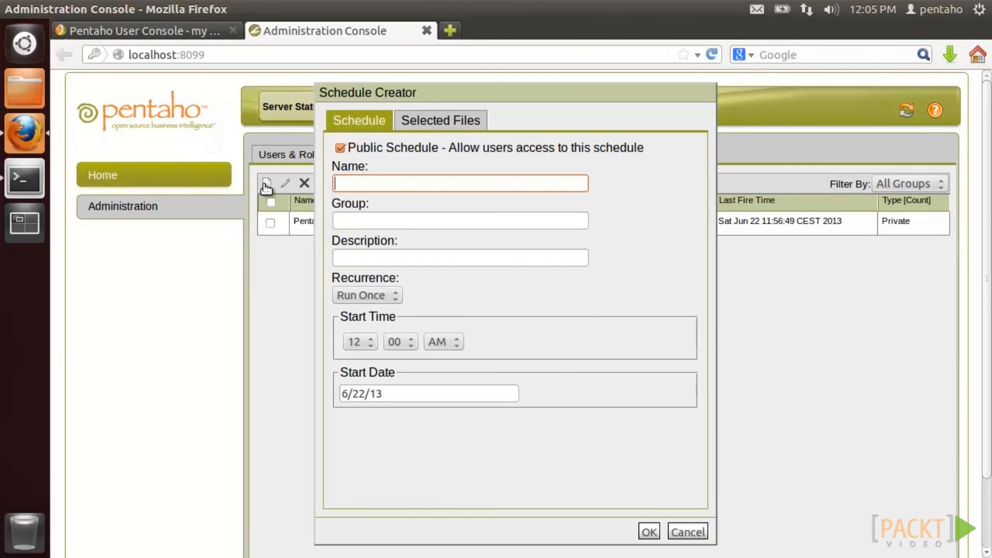
text(MyFirstSchedule)
click(354, 221)
text(admin)
click(360, 259)
text(Test)
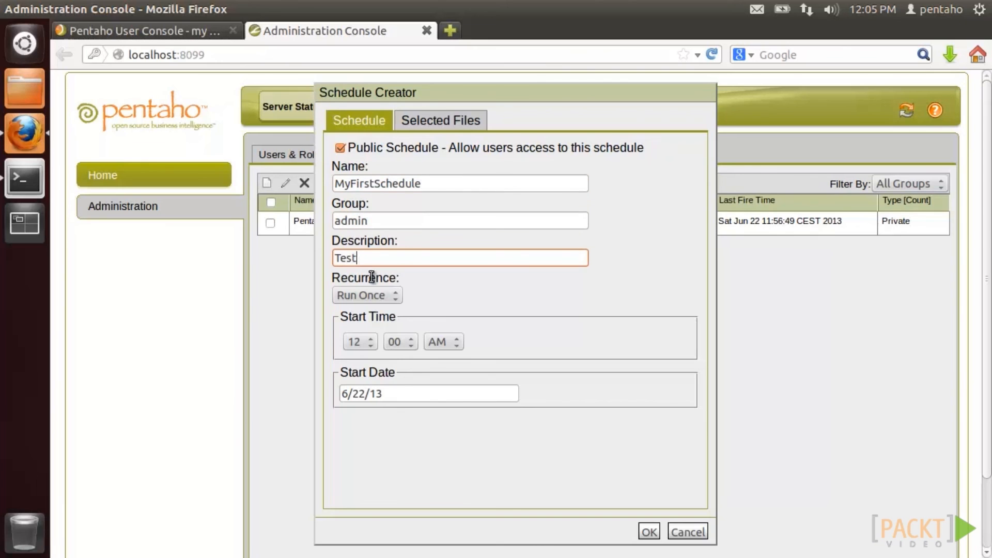
- Try the daily, weekly and monthly recurrences, settling on Daily
click(385, 295)
click(388, 363)
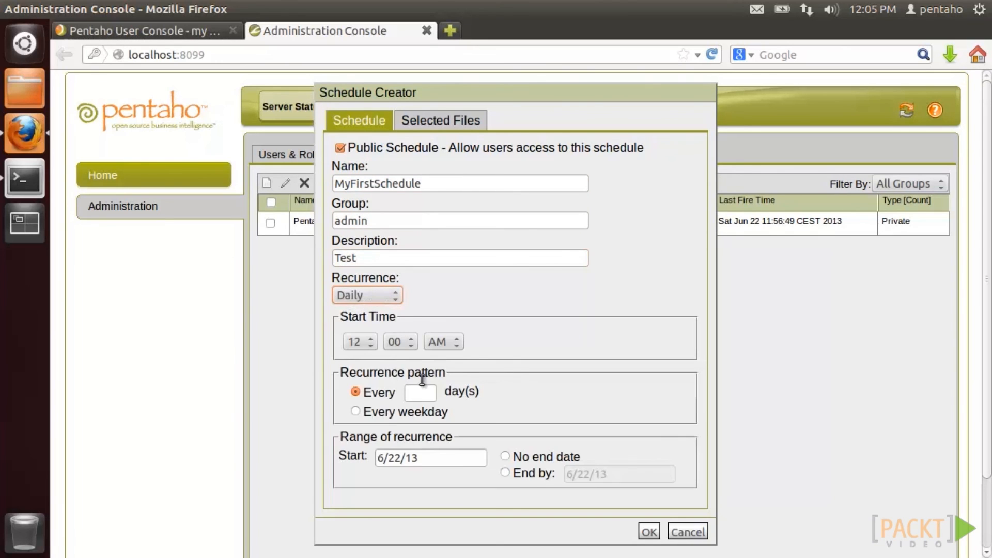
click(382, 297)
click(382, 377)
click(388, 298)
click(389, 391)
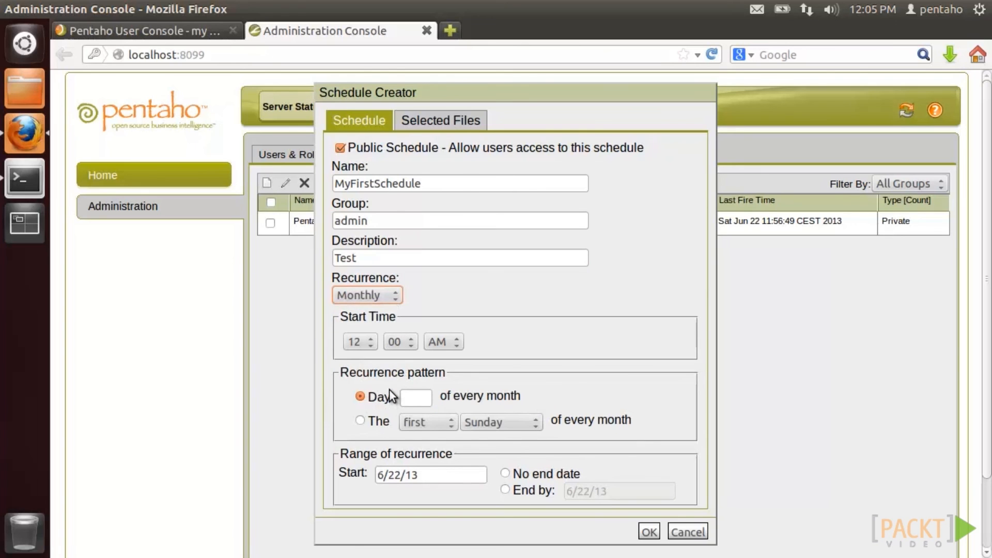
click(392, 300)
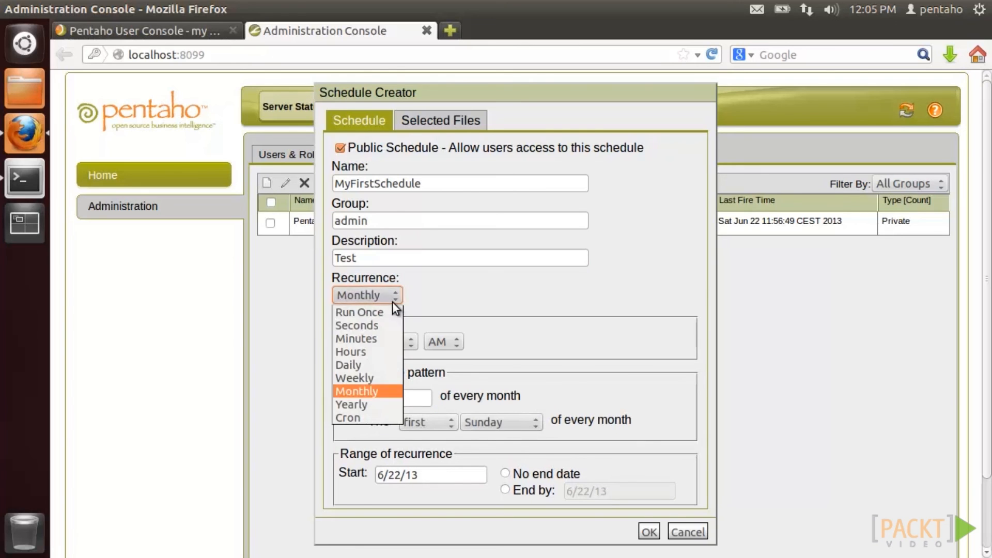
click(392, 364)
- Attach my first report 2.prpt, set it to run every weekday, save, and return to User Console
click(448, 121)
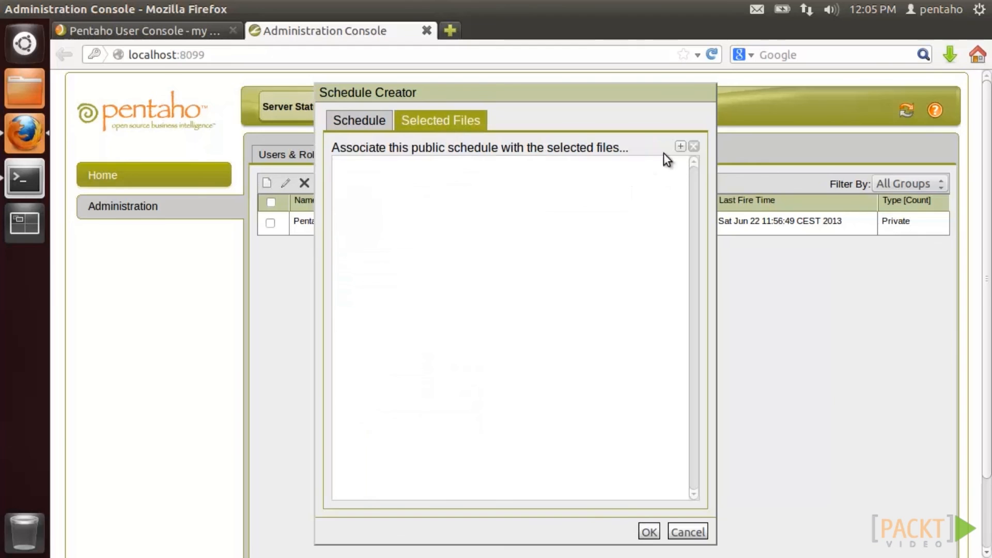
click(680, 146)
double_click(381, 307)
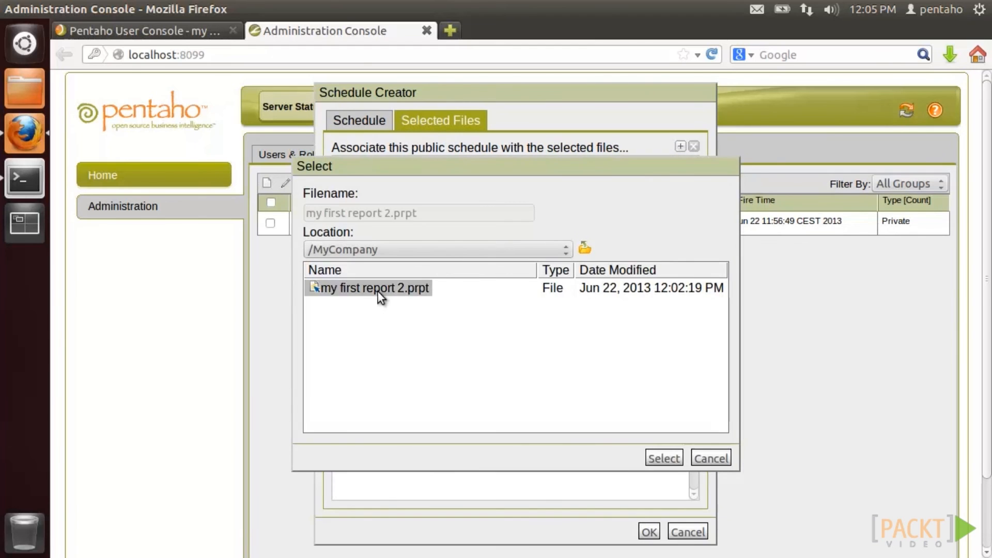
double_click(377, 292)
click(649, 532)
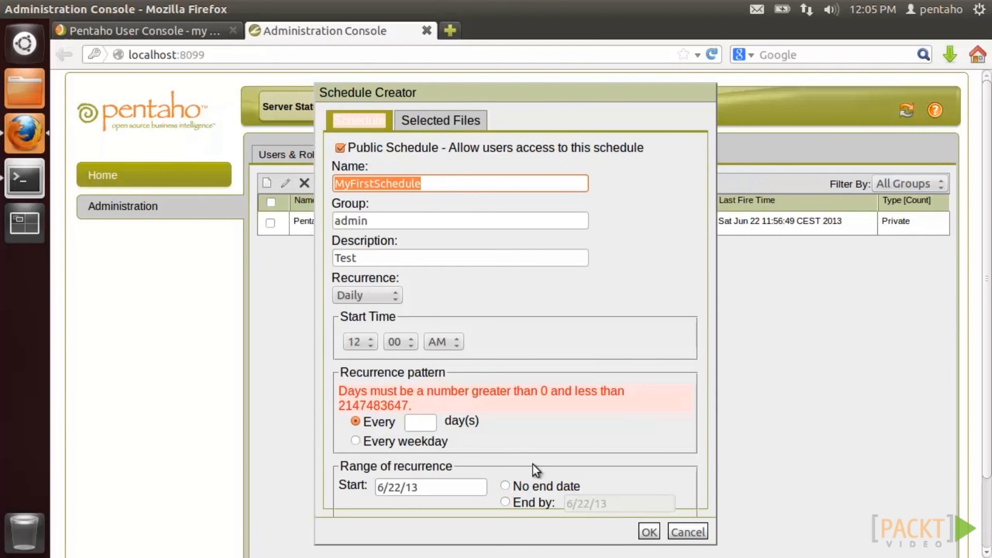
click(356, 440)
click(649, 532)
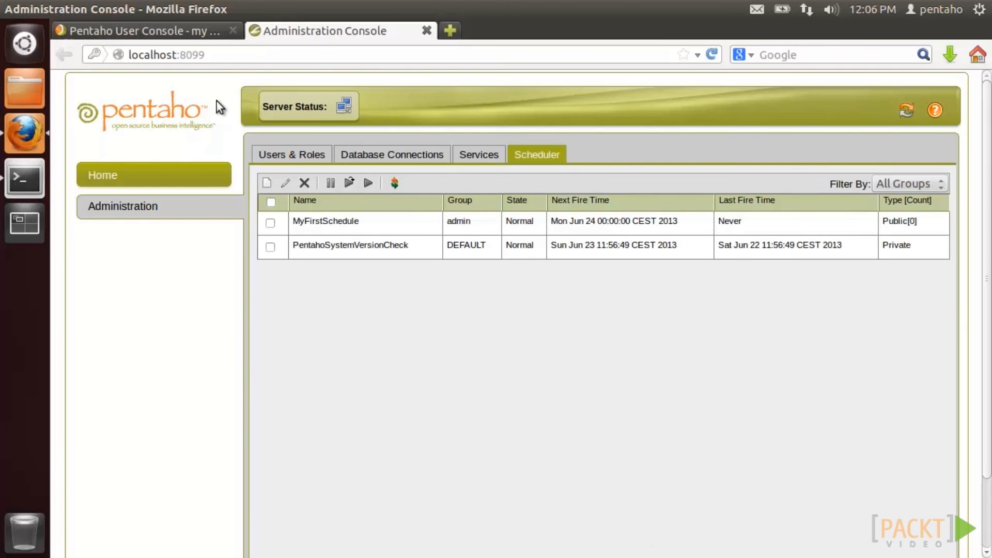
click(192, 31)
- Open My Workspace to see the waiting, complete and scheduled report lists
click(349, 108)
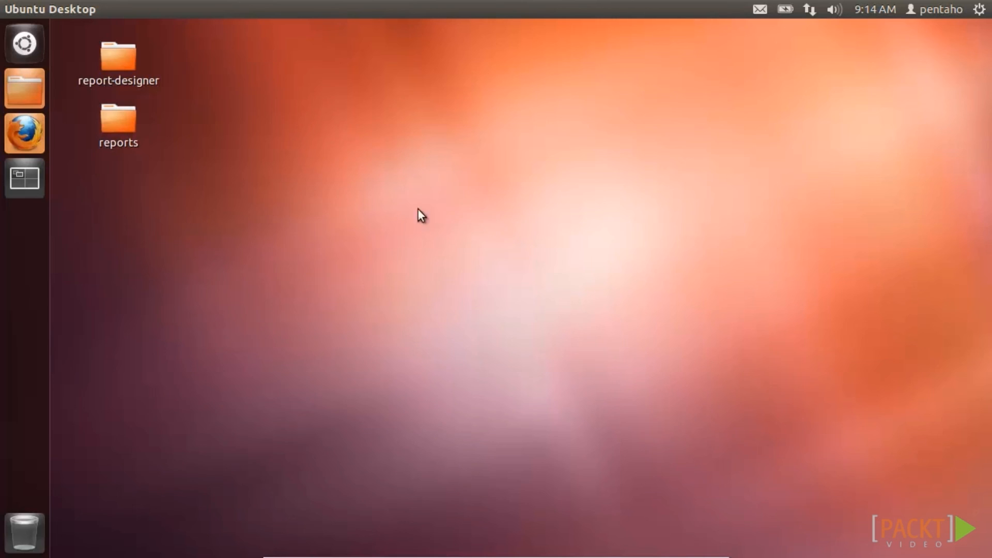
click(24, 44)
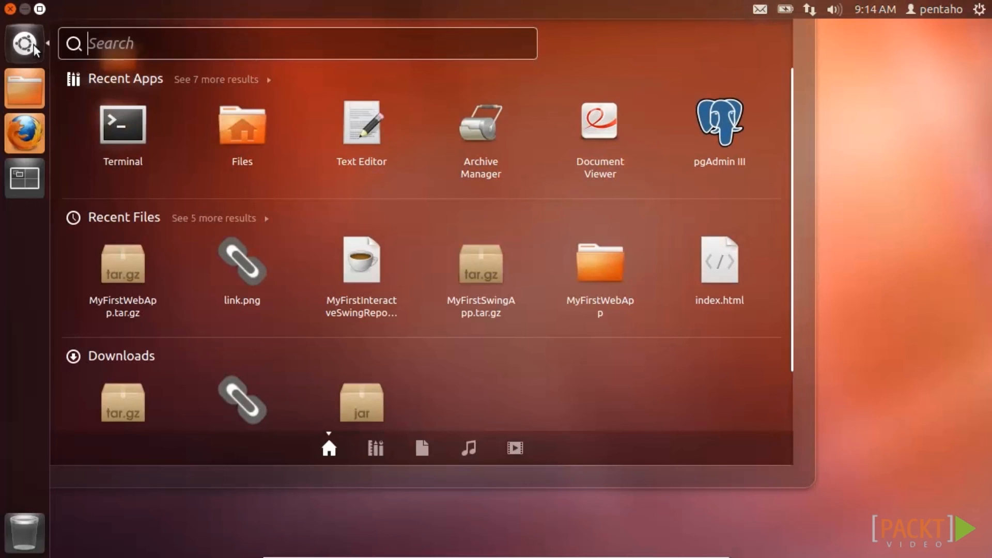
click(129, 123)
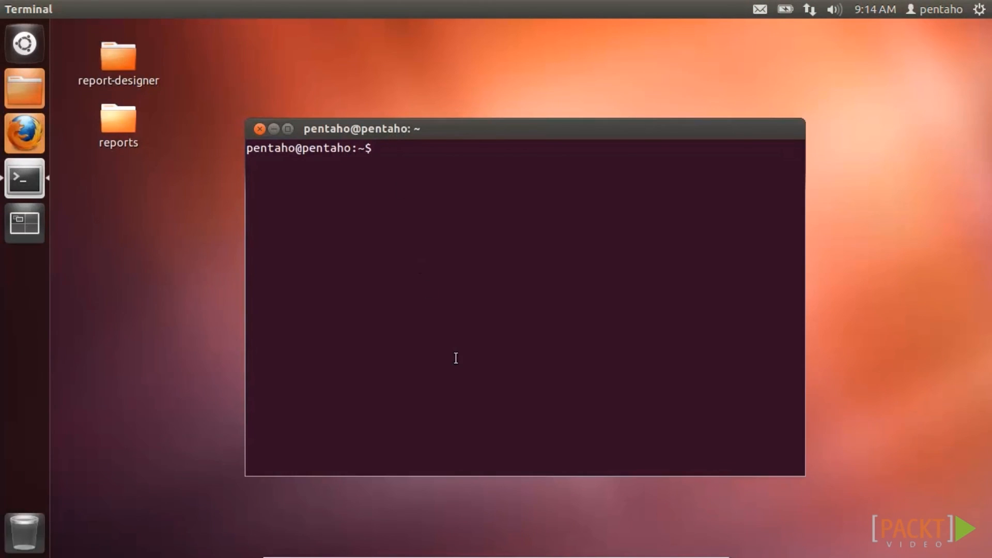
text(java -version)
key(Return)
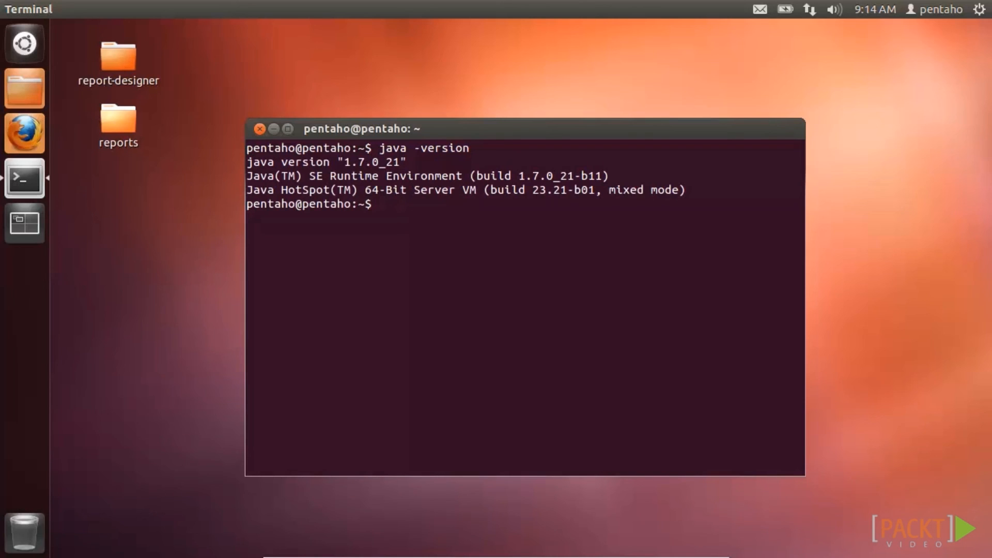
text(exit)
key(Return)
- Search the web for 'kettle pentaho' and open the Kettle 4.4 release details
click(26, 132)
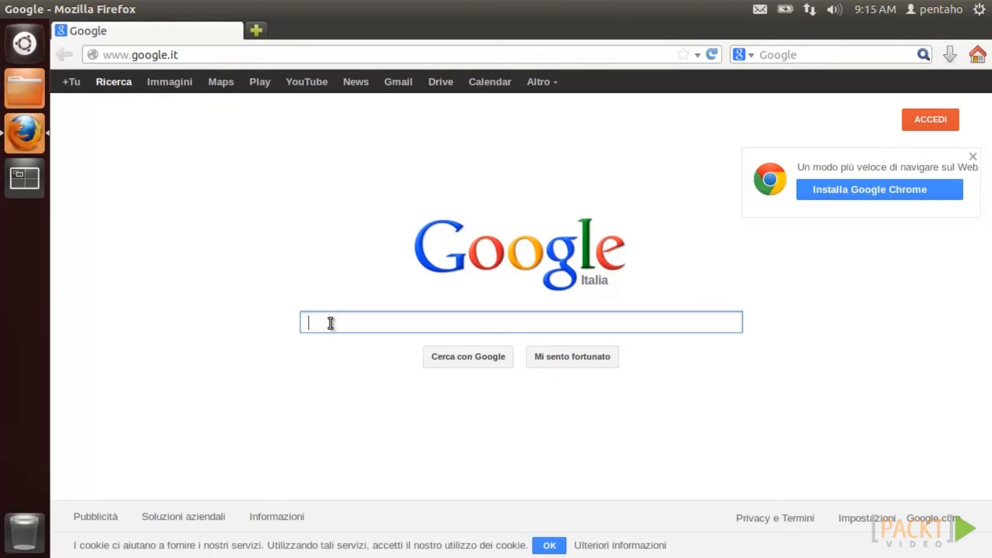
text(kettle pentaho)
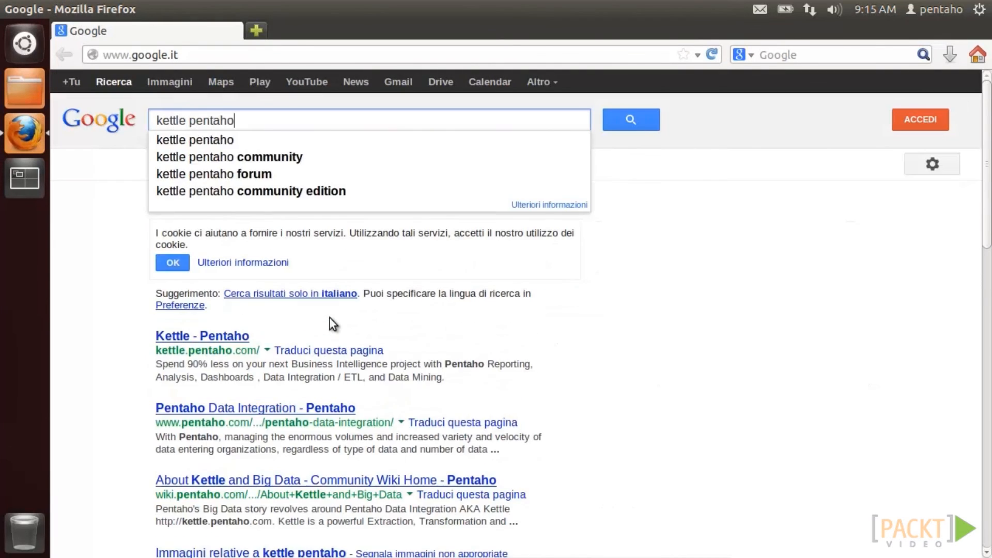
key(Return)
click(238, 328)
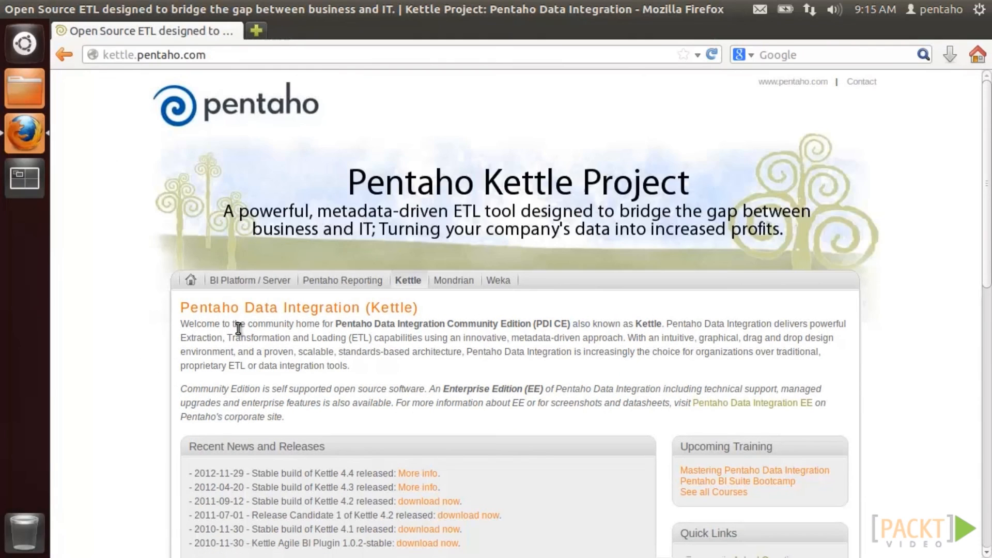
scroll(237, 327, down, 5)
click(416, 266)
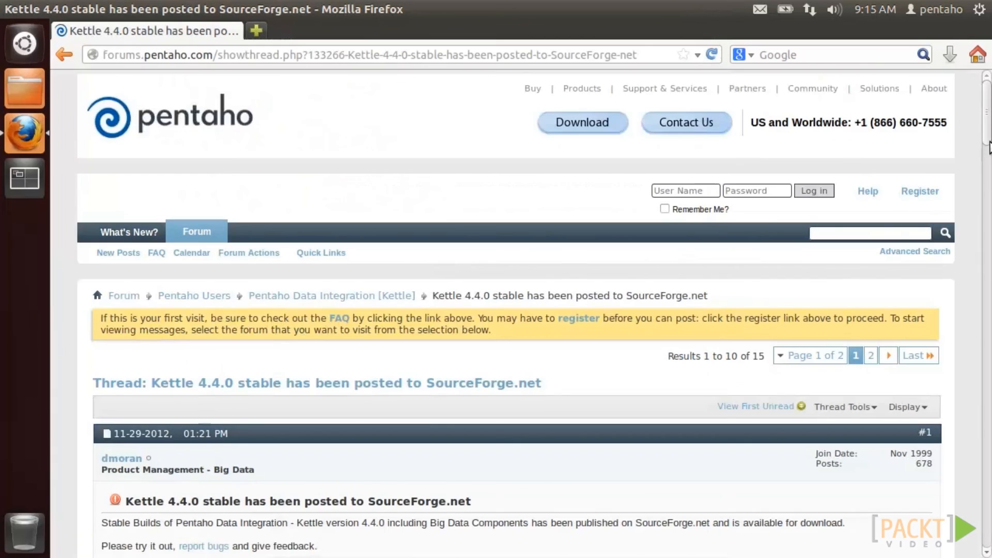
- Download pdi-ce-4.4.0-stable.tar.gz from SourceForge and open the Home folder
scroll(987, 103, down, 10)
click(256, 131)
scroll(987, 147, down, 6)
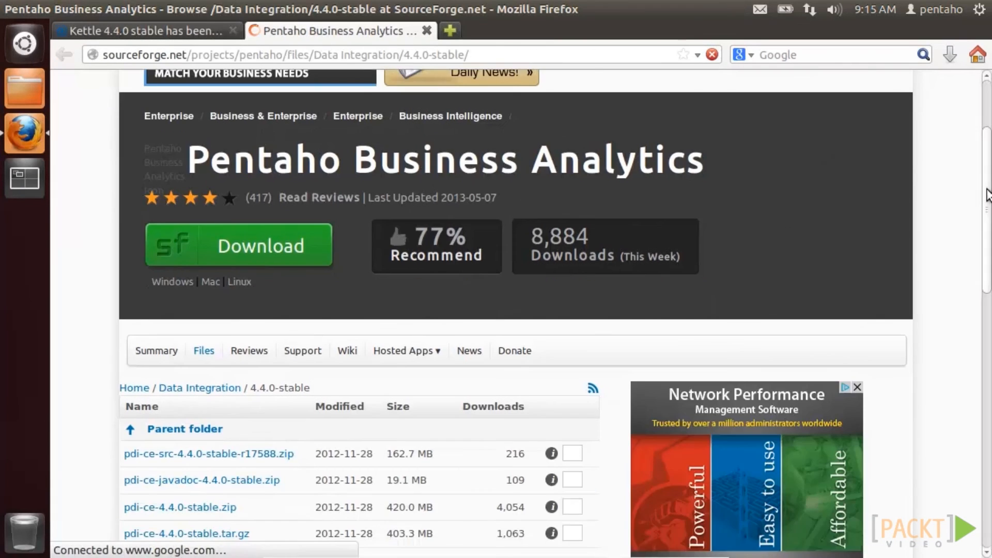
click(219, 348)
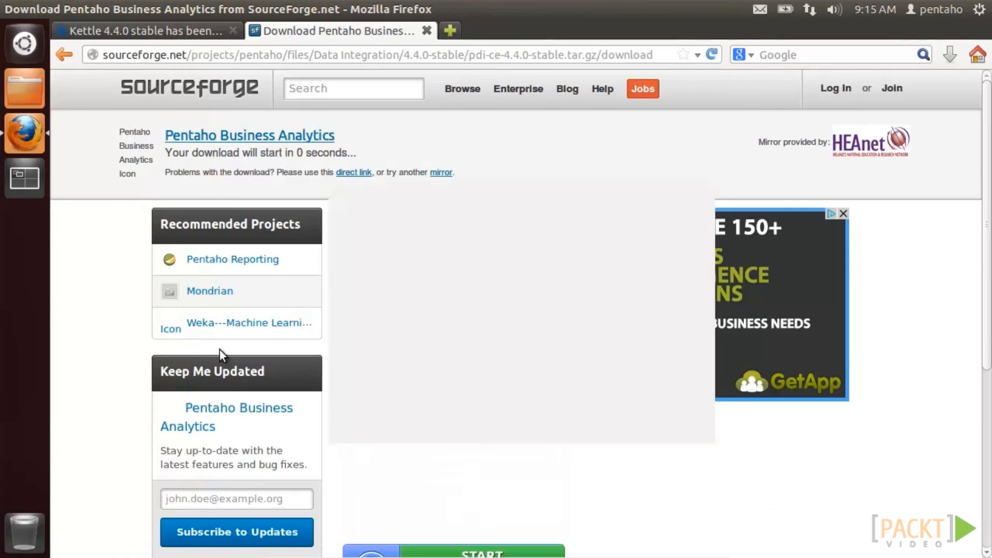
click(609, 396)
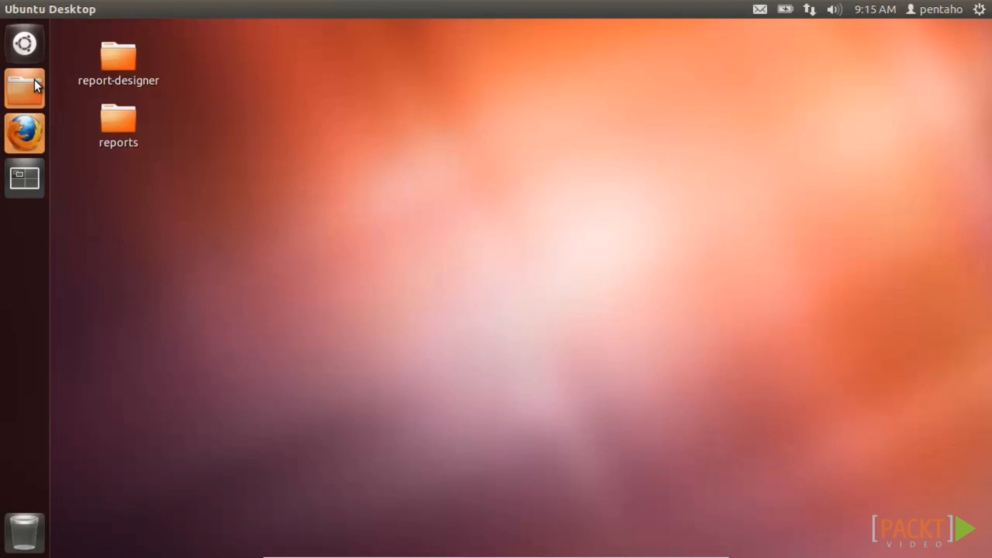
click(34, 79)
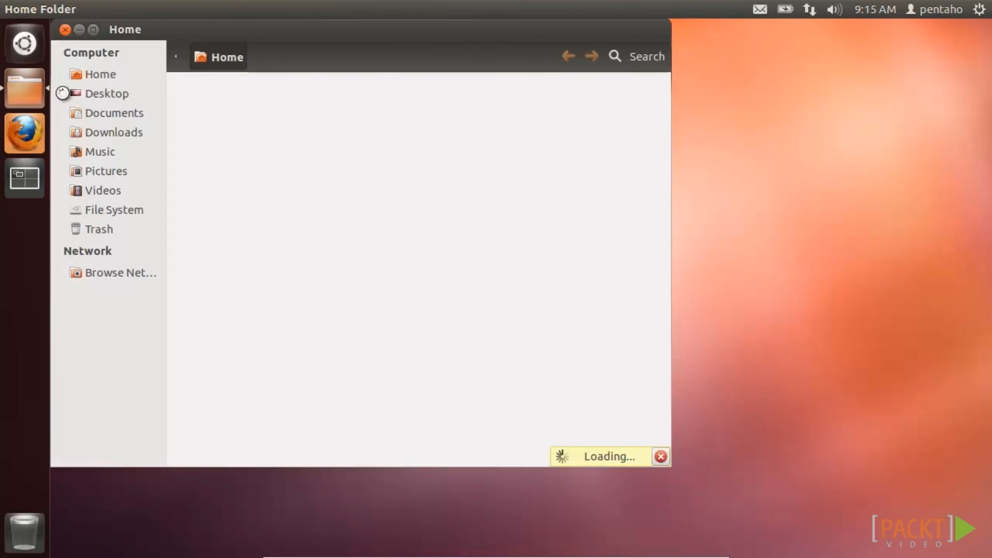
- Open pdi-ce-4.4.0-stable.tar.gz from Downloads and drag its data-integration folder onto the desktop
click(111, 131)
drag(192, 33, 391, 89)
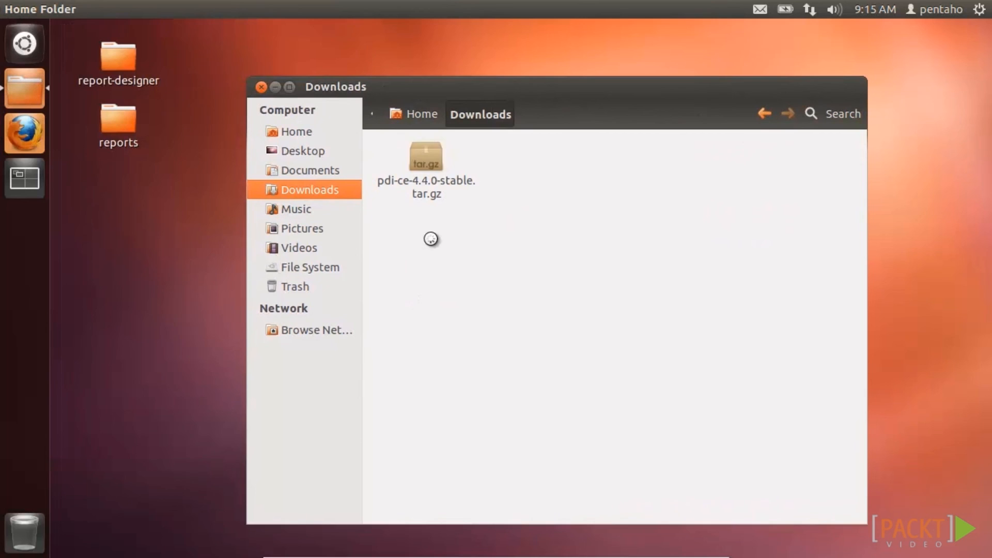
double_click(426, 159)
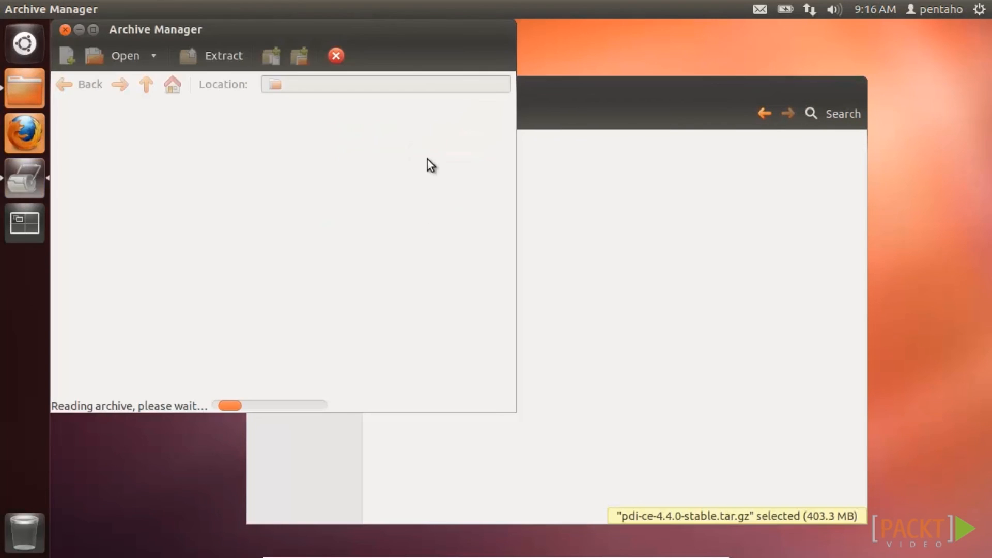
drag(408, 31, 650, 66)
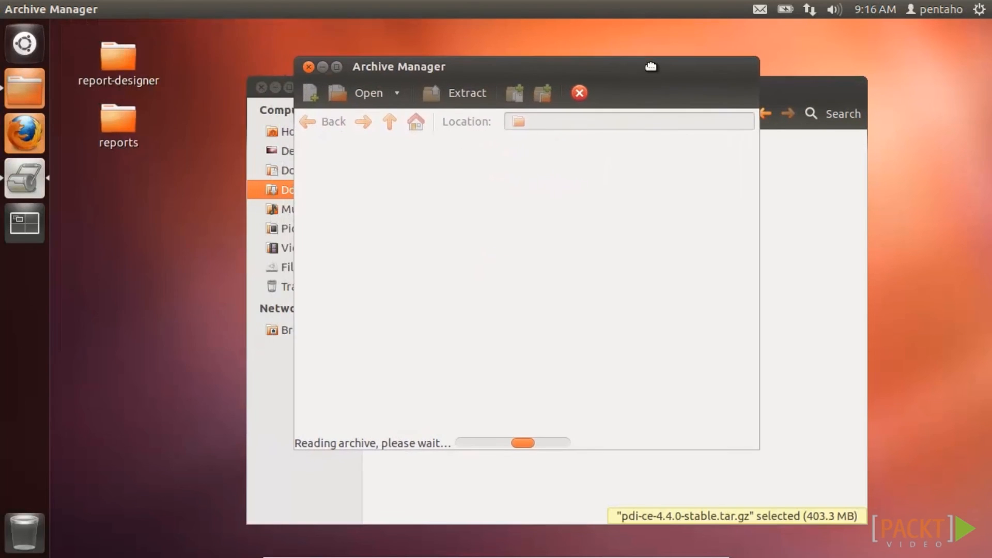
click(260, 86)
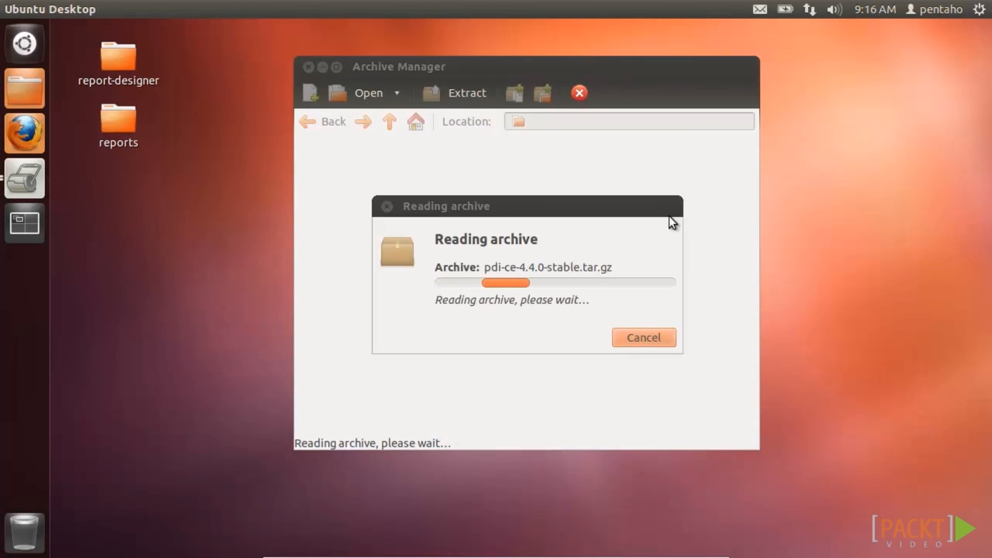
click(382, 168)
drag(380, 170, 125, 177)
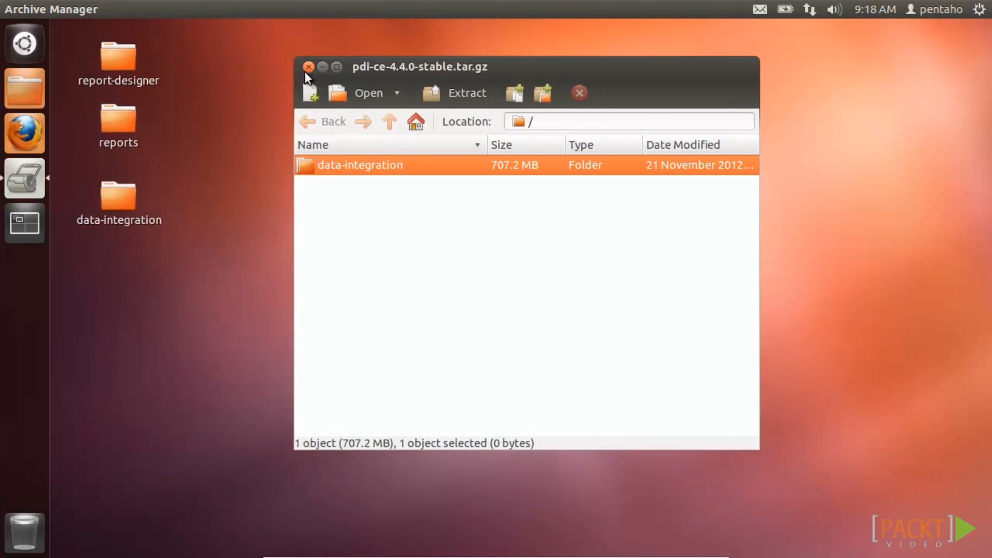
click(306, 69)
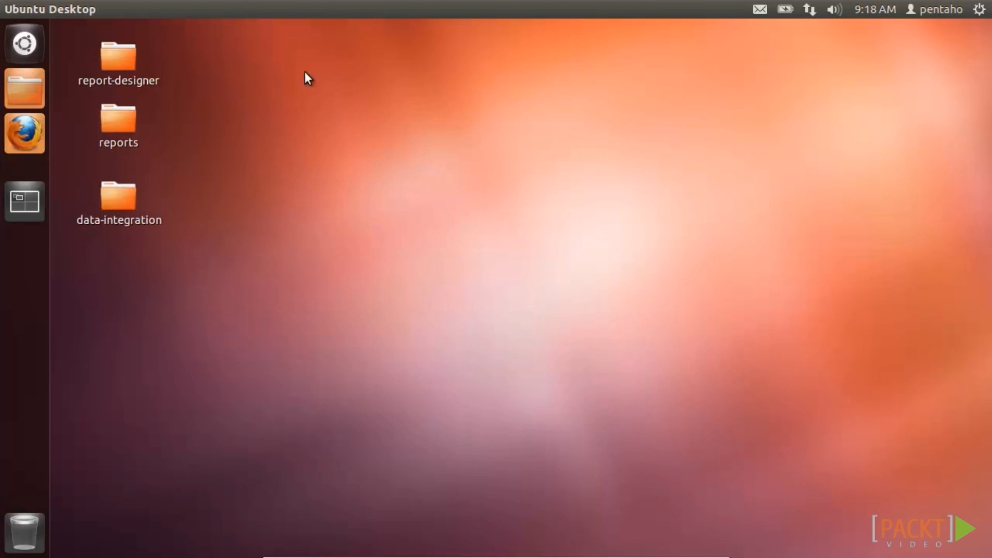
- In a new terminal, cd into Desktop/data-integration, run ./spoon.sh, and minimize the terminal
click(29, 52)
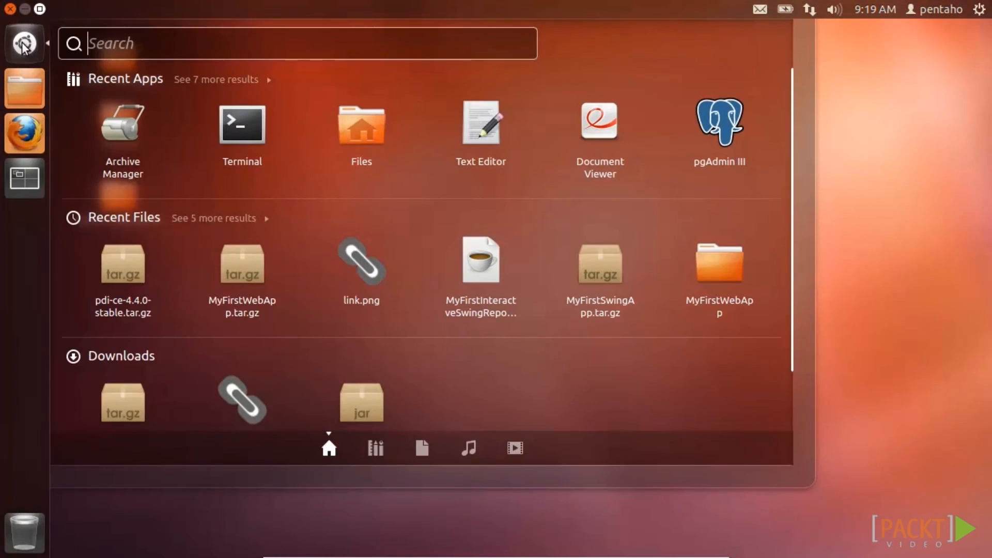
click(243, 122)
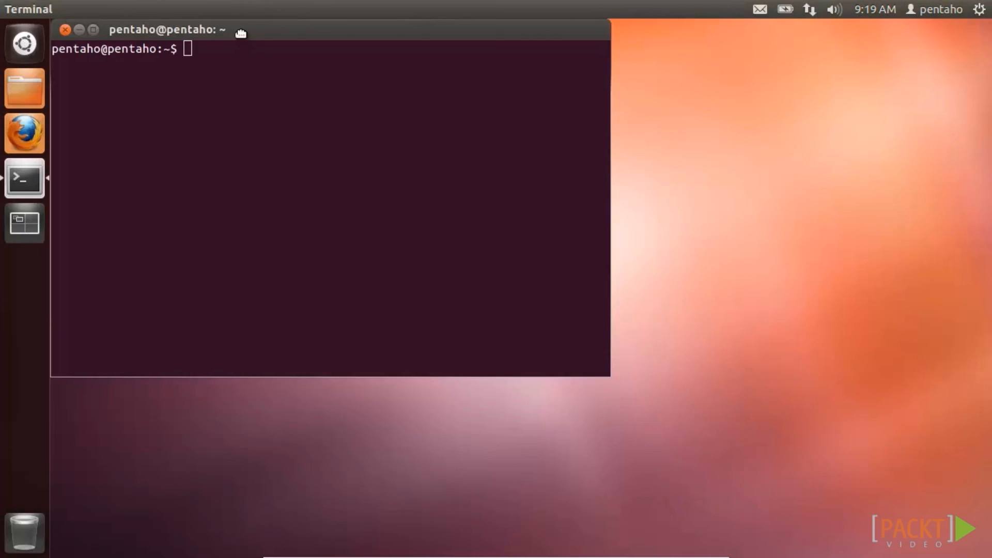
drag(239, 30, 424, 117)
text(cd Desktop/dat)
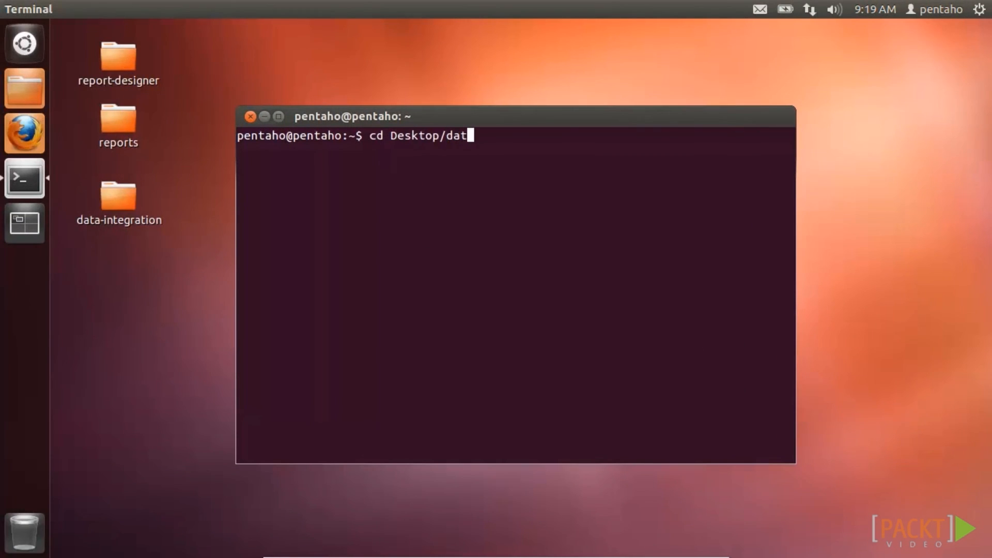
key(Tab)
key(Return)
text(./spo)
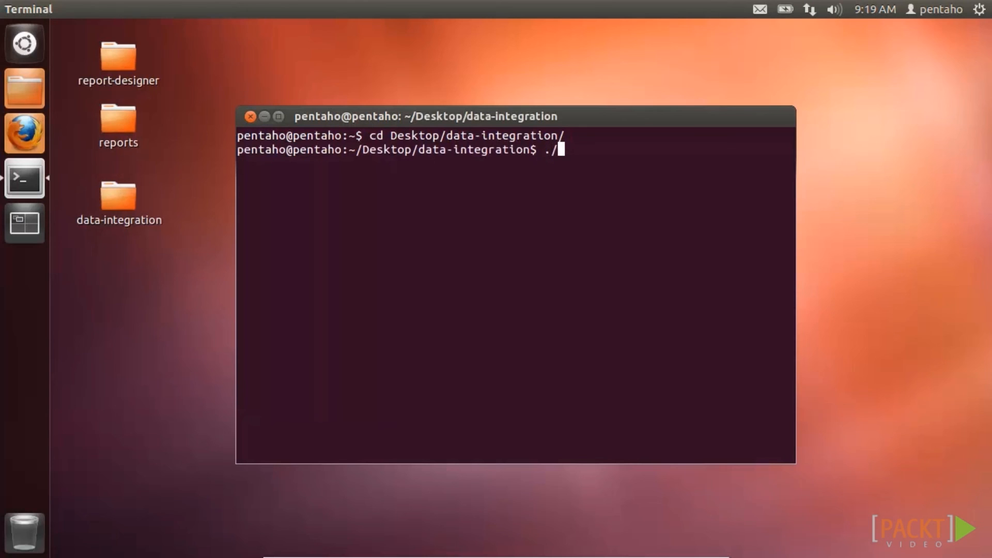
key(Tab)
key(Return)
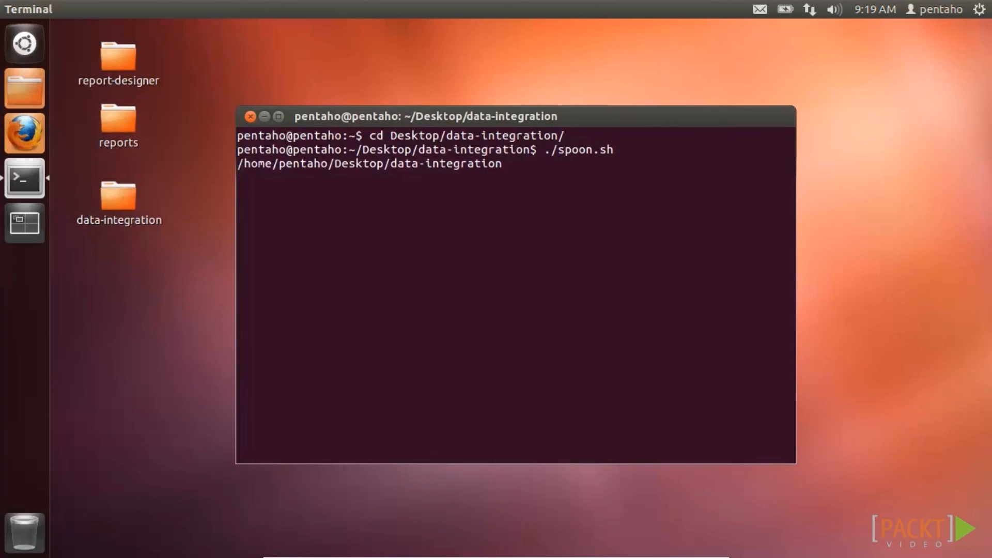
click(269, 117)
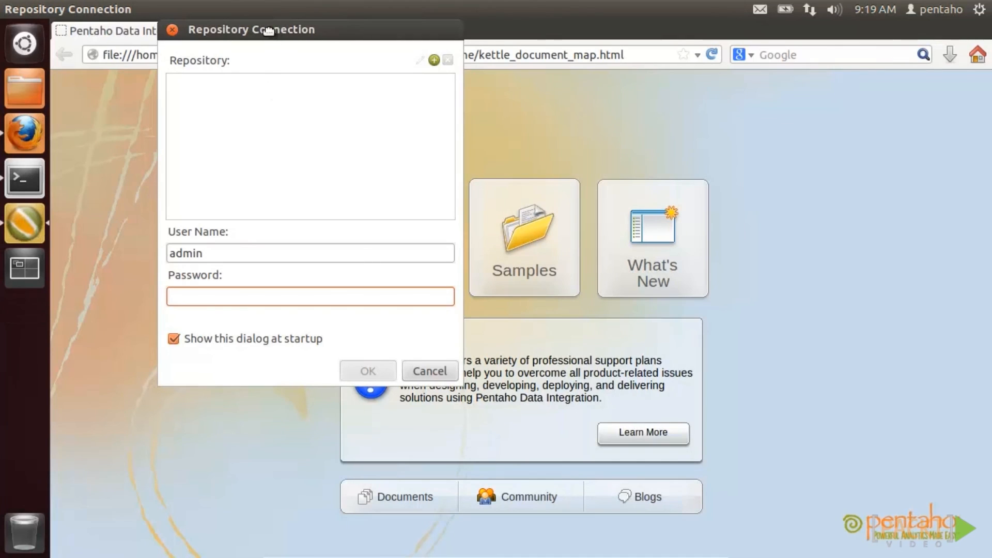
- Cancel the Repository Connection dialog and close the tips, disabling both at startup
drag(269, 30, 772, 119)
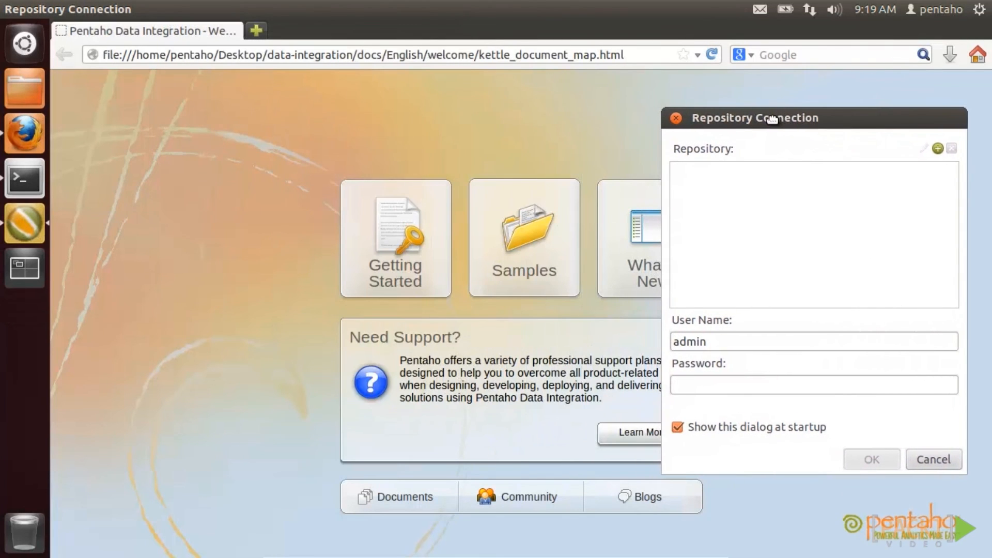
click(768, 430)
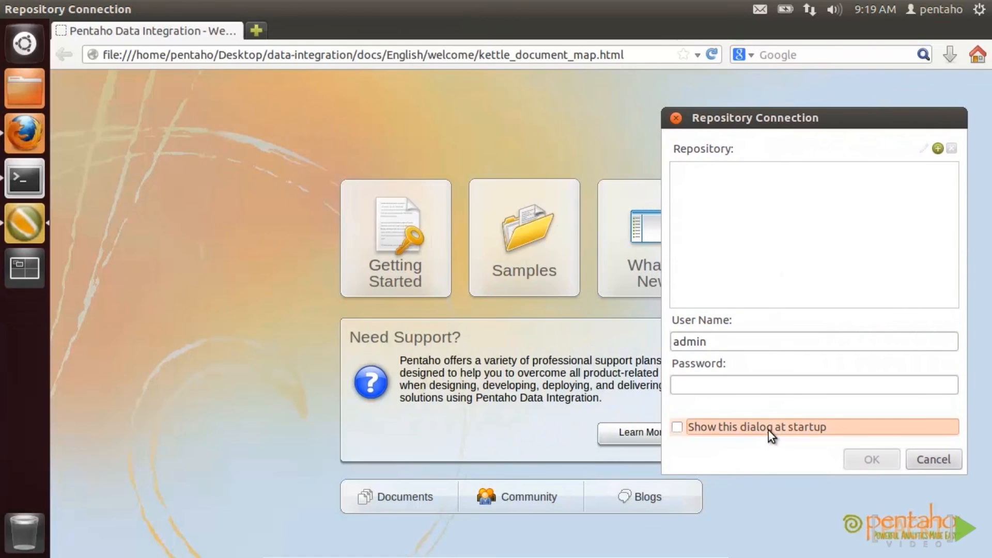
click(932, 459)
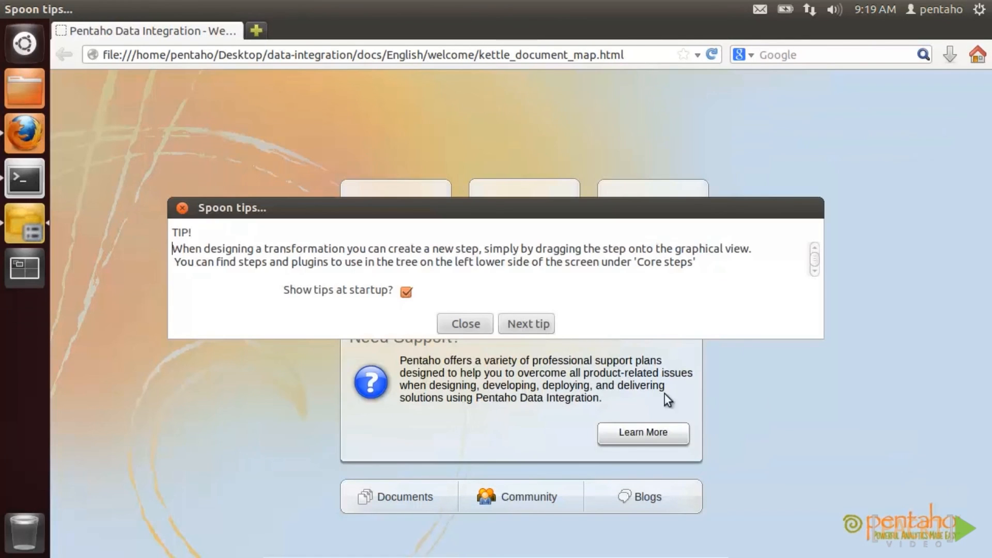
click(406, 292)
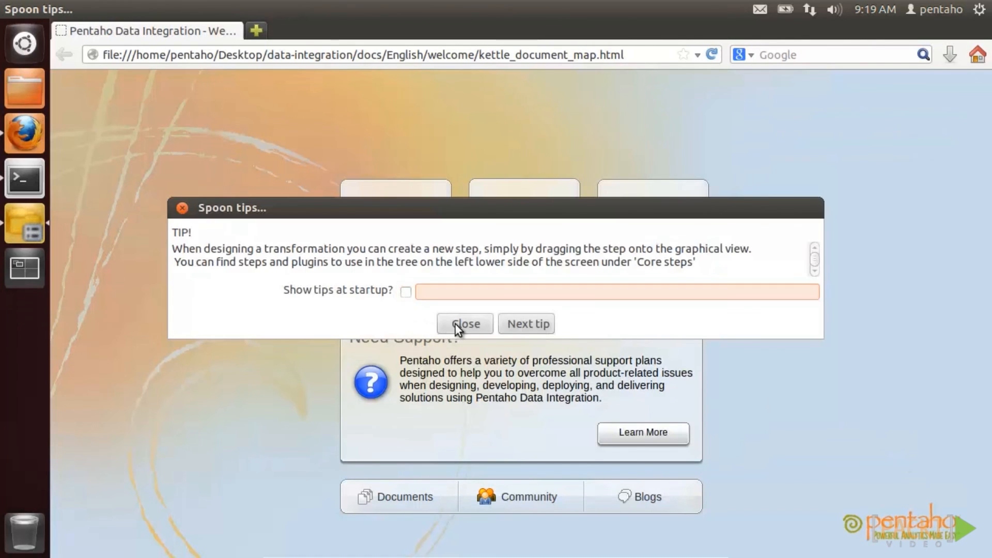
click(455, 325)
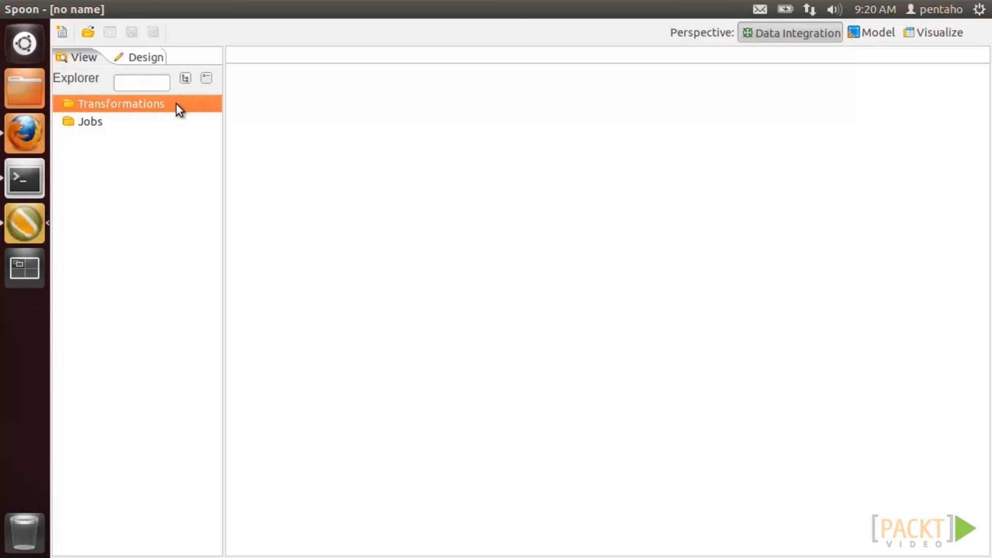
- Create a new transformation and rename it MyFirstTransformation in its properties
click(176, 122)
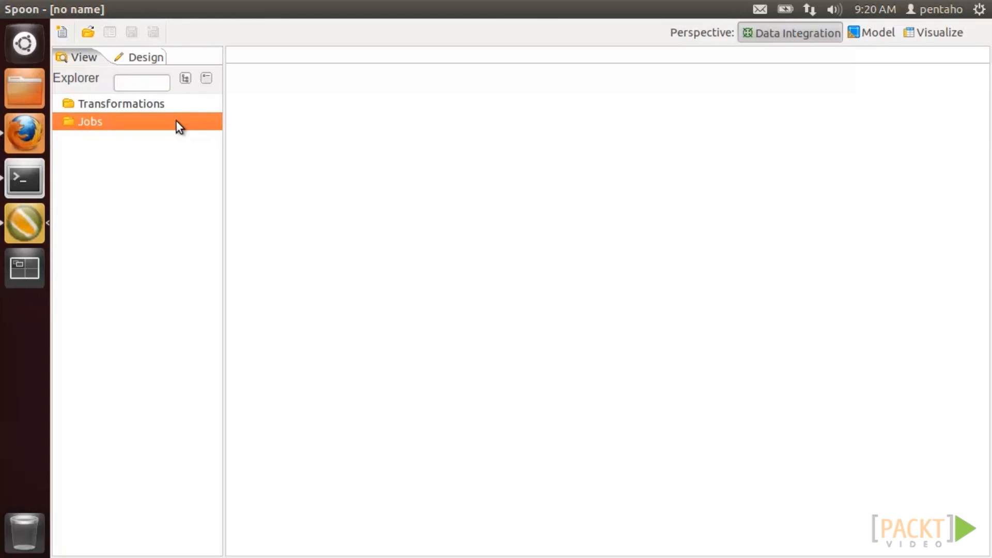
click(175, 105)
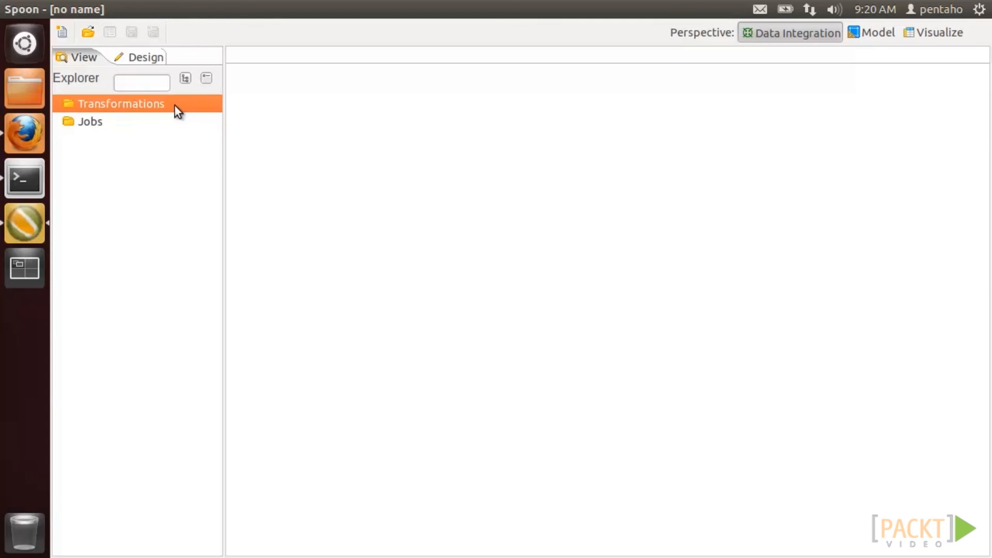
click(63, 31)
click(76, 71)
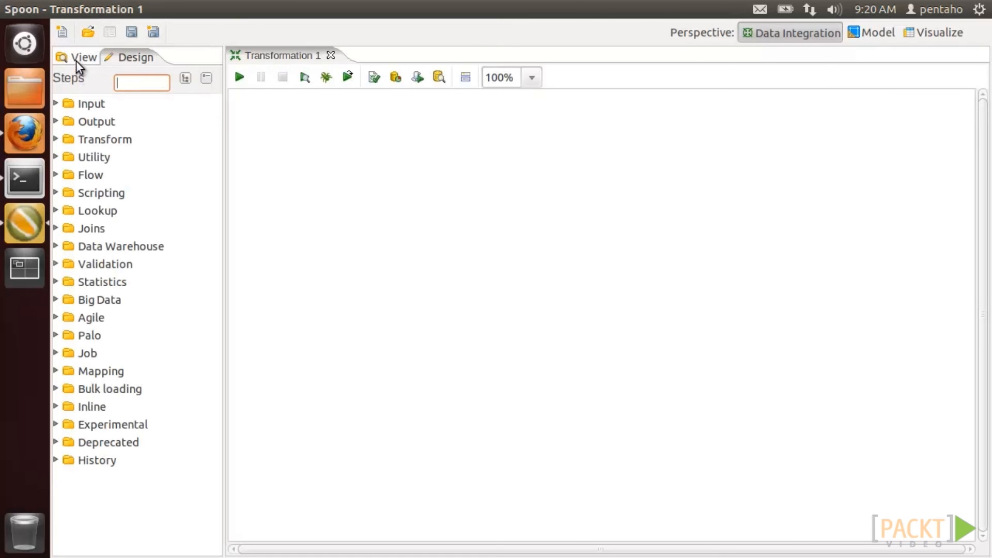
click(78, 58)
double_click(110, 121)
text(MyFirstTransformation)
click(455, 491)
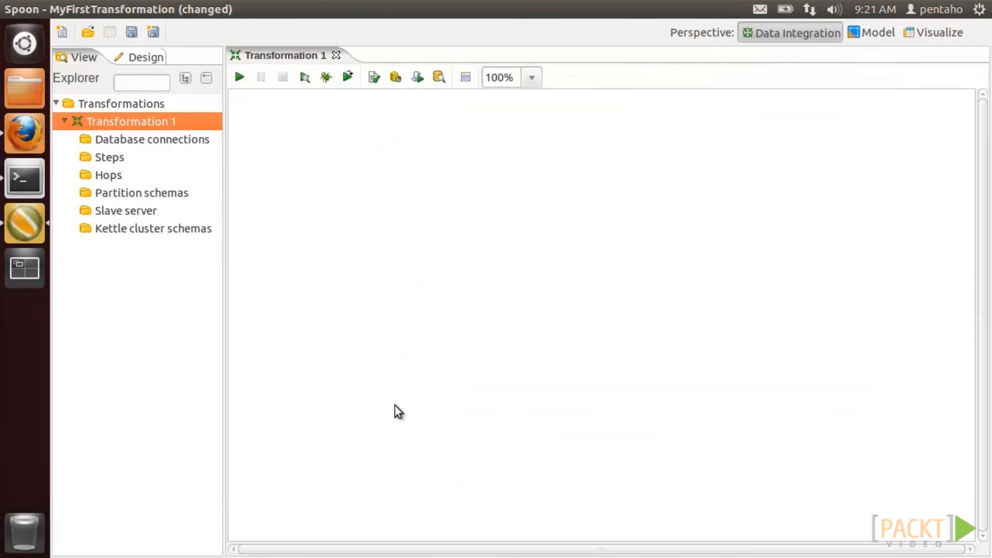
- Save it as MyFirstTransformation in Desktop/reports, then minimize Spoon and close Firefox
click(131, 32)
click(253, 237)
double_click(362, 214)
click(343, 86)
text(MyFirstTransformation)
click(805, 534)
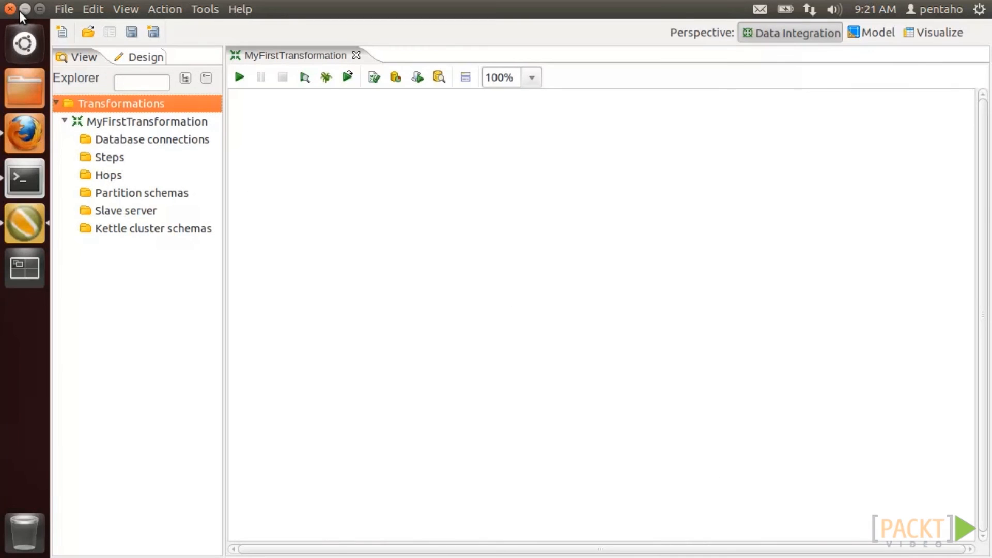
click(23, 9)
click(12, 7)
- Launch Pentaho Report Designer by running report-designer.sh from the report-designer folder
click(110, 62)
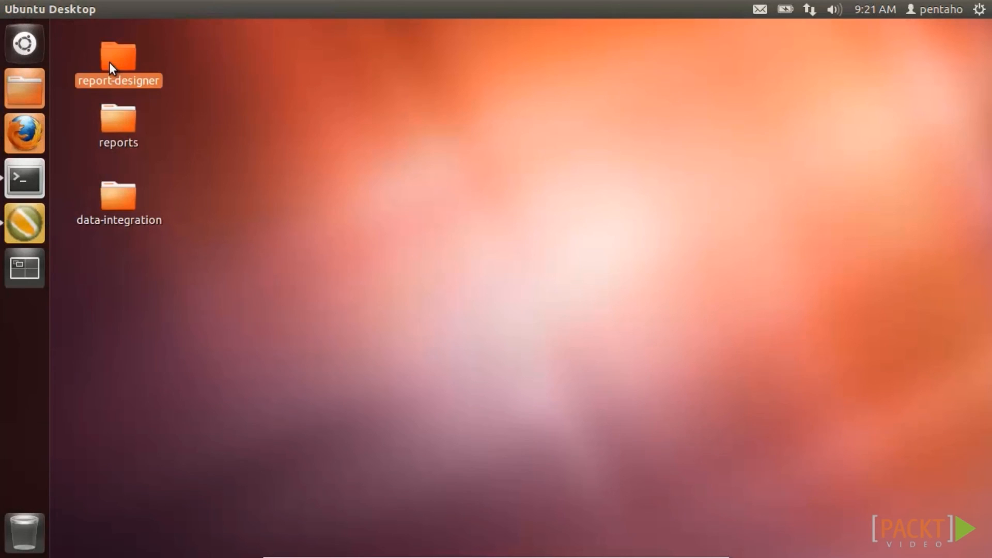
double_click(109, 62)
right_click(237, 294)
click(278, 32)
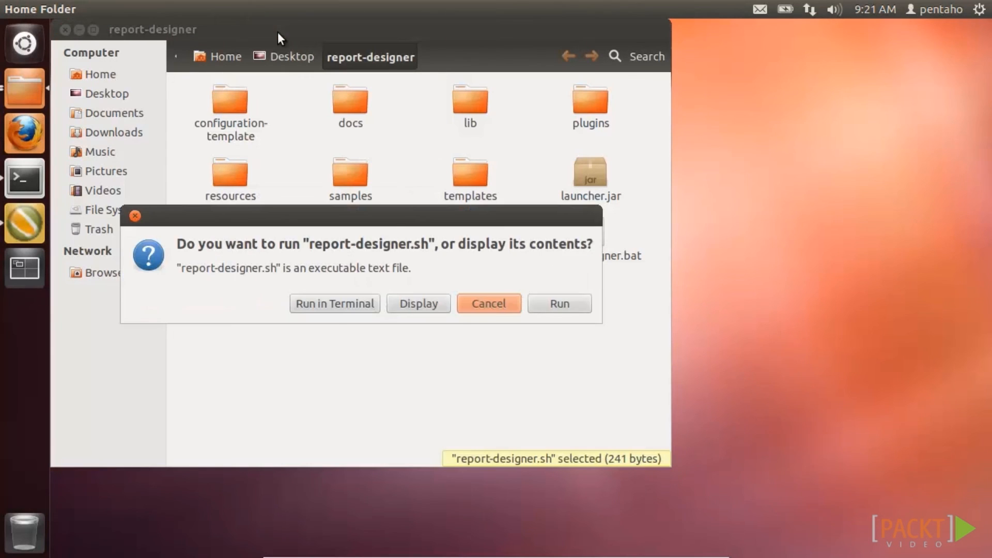
click(560, 303)
click(65, 30)
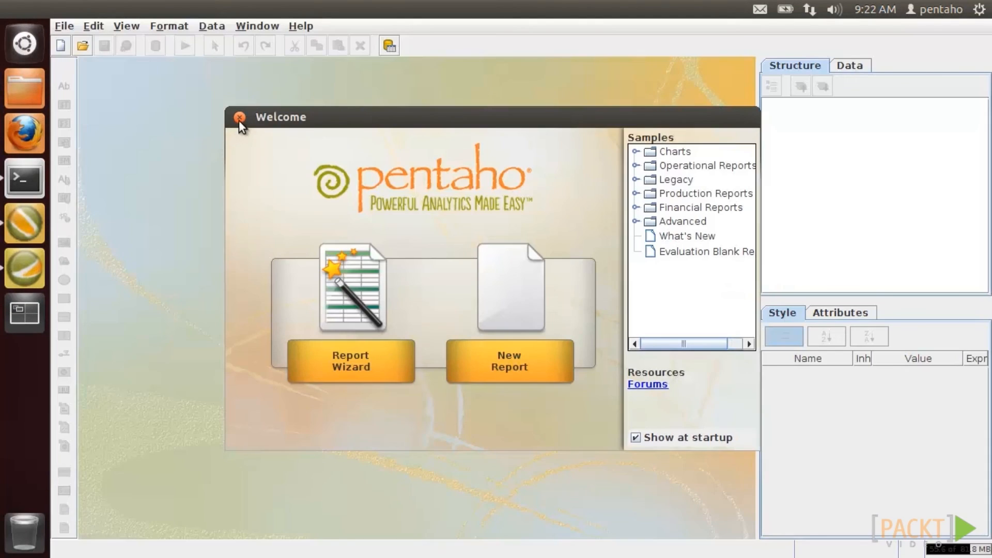
click(238, 118)
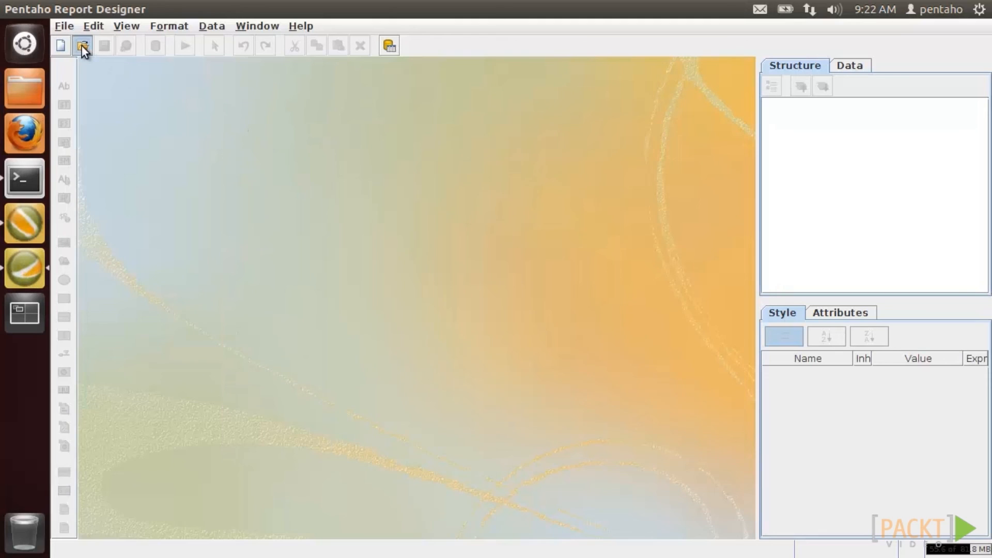
- Open my first report 2 at 155% zoom and edit its SampleData (Local) data source
click(81, 45)
double_click(360, 258)
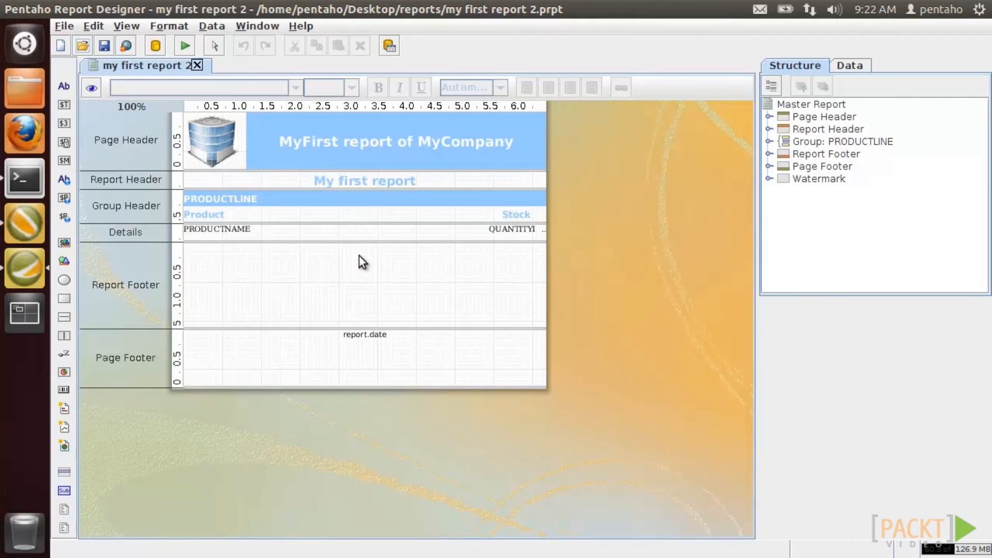
drag(100, 106, 143, 106)
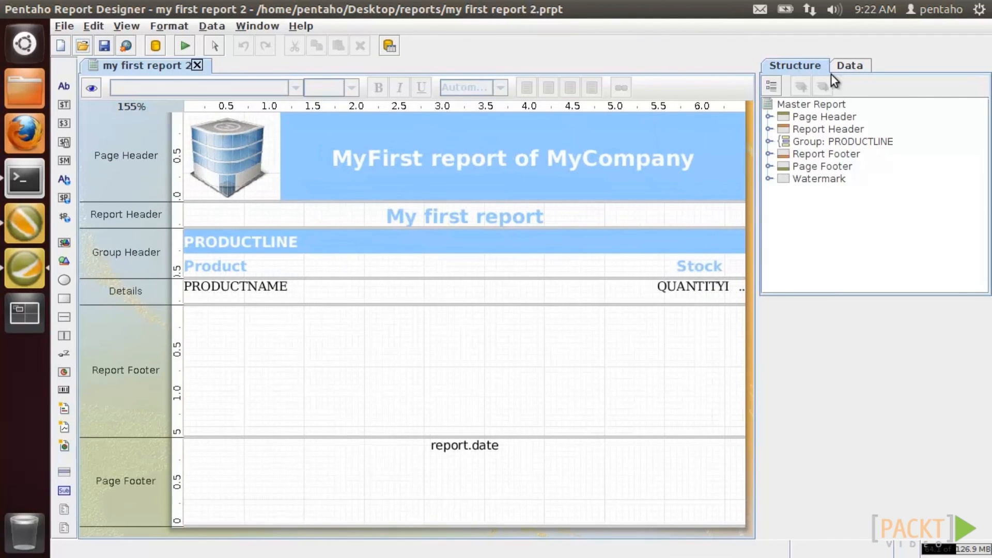
click(850, 65)
right_click(852, 119)
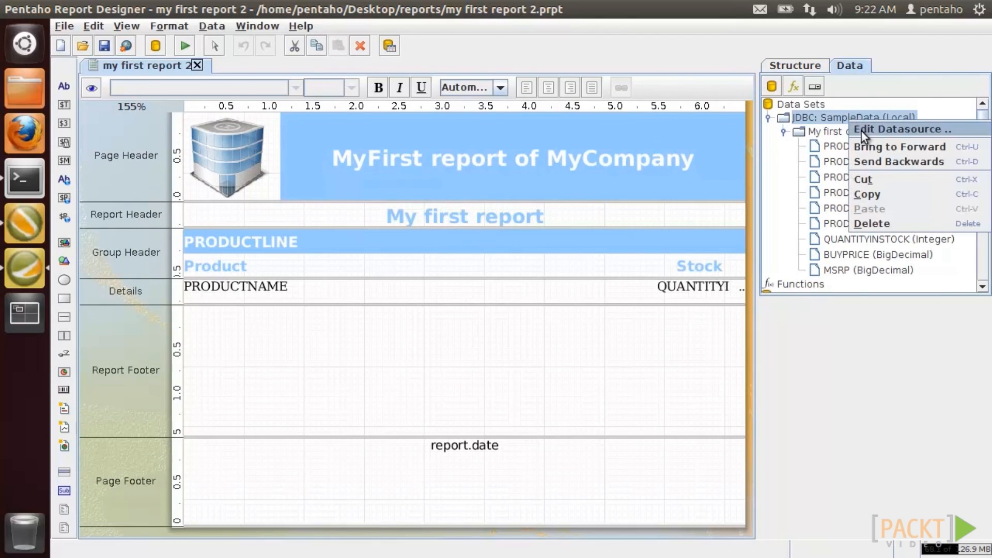
click(861, 130)
- Review the SampleData (Local) connection settings, close the dialogs unchanged, and quit Report Designer
click(326, 79)
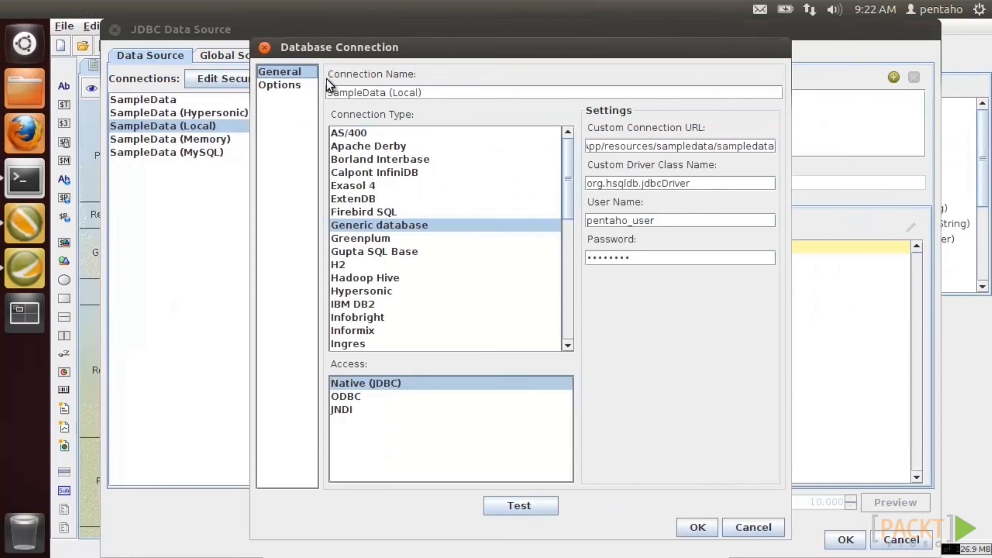
click(696, 526)
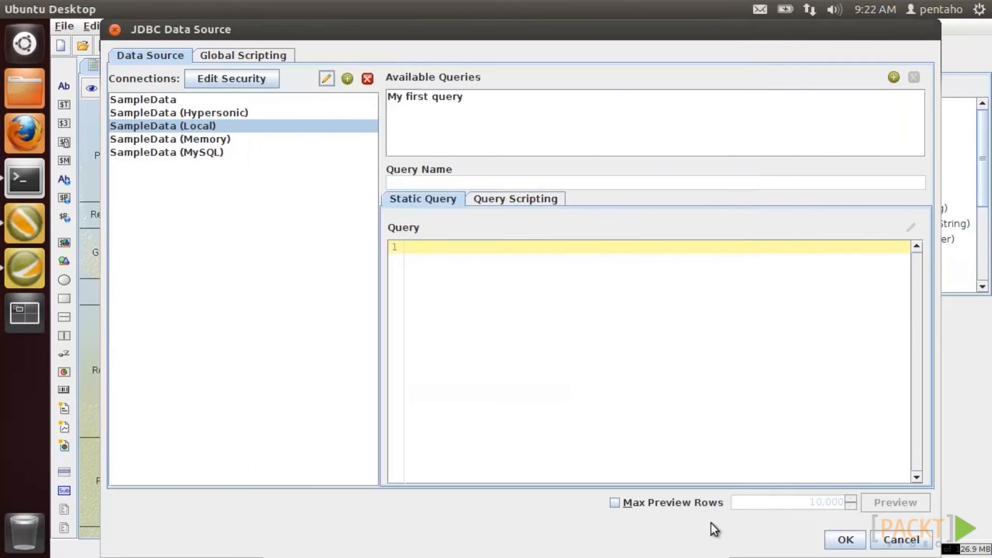
click(900, 539)
click(61, 27)
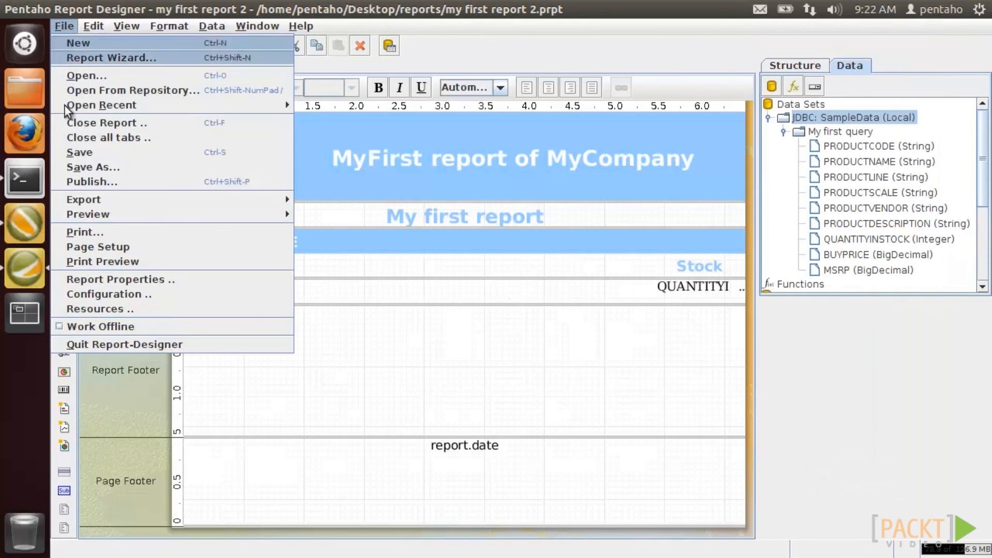
click(73, 342)
click(30, 237)
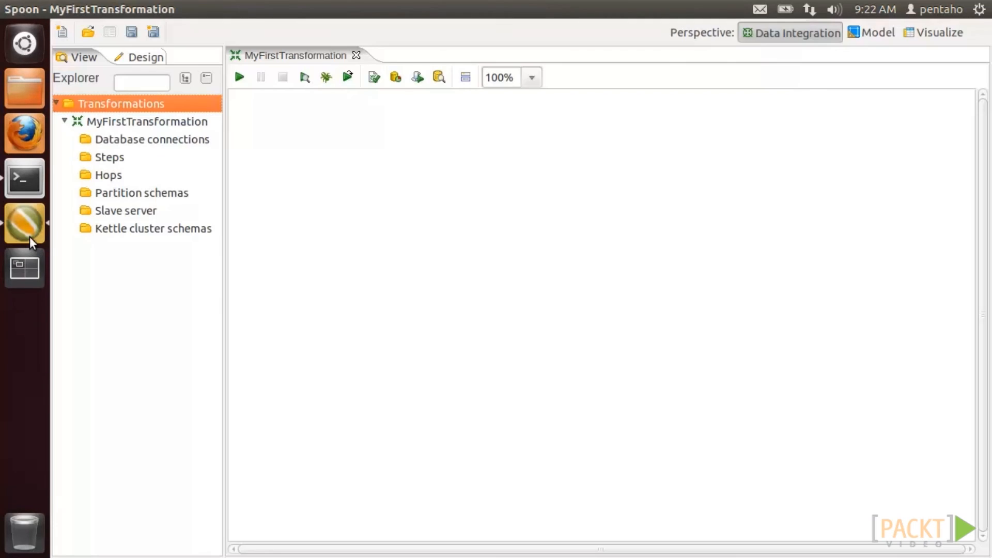
- Create a generic database connection with URL jdbc:hsqldb:/home/pentaho/workspace/MyFirstWebApp/resources/sampledata/sampledata
right_click(152, 139)
click(170, 151)
drag(227, 30, 401, 43)
drag(556, 215, 556, 174)
click(457, 229)
click(601, 151)
text(jdbc)
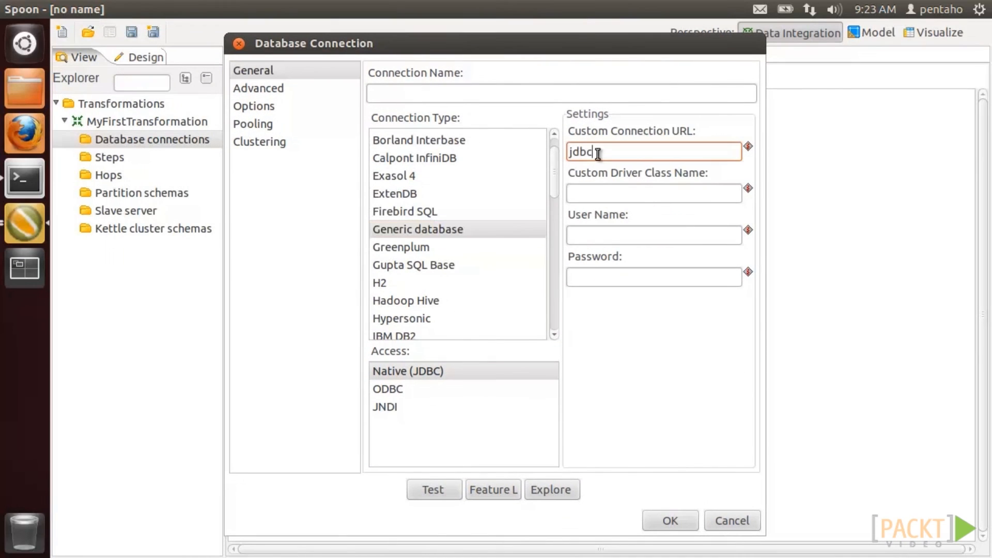
text(:hsqldb:/home/pe)
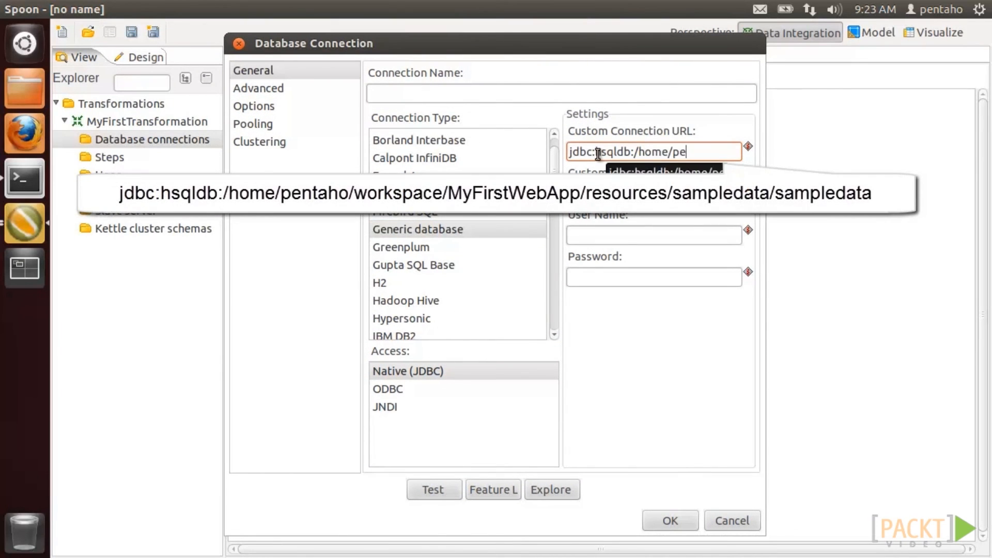
text(ntaho/workspace/MyFirst)
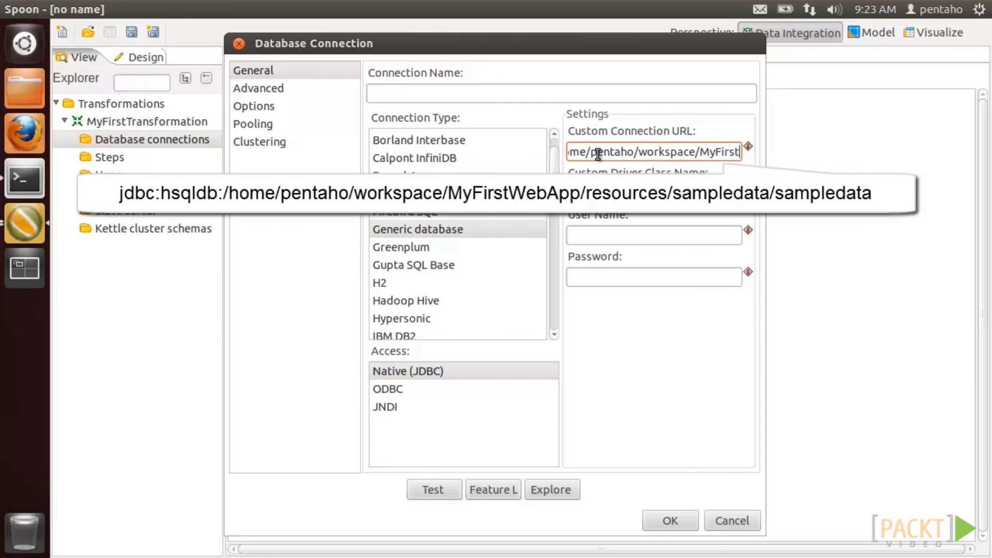
text(WebApp/resources/sampledata/sampledata)
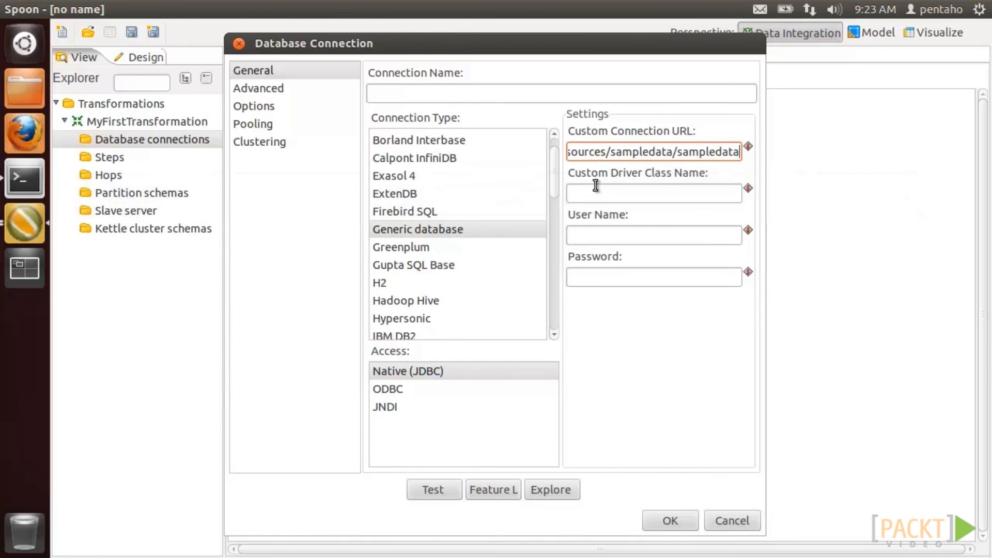
- Set driver org.hsqldb.jdbcDriver, user pentaho_user, the password, and name it 'SampleData (Local)'
key(Tab)
text(org.hsq)
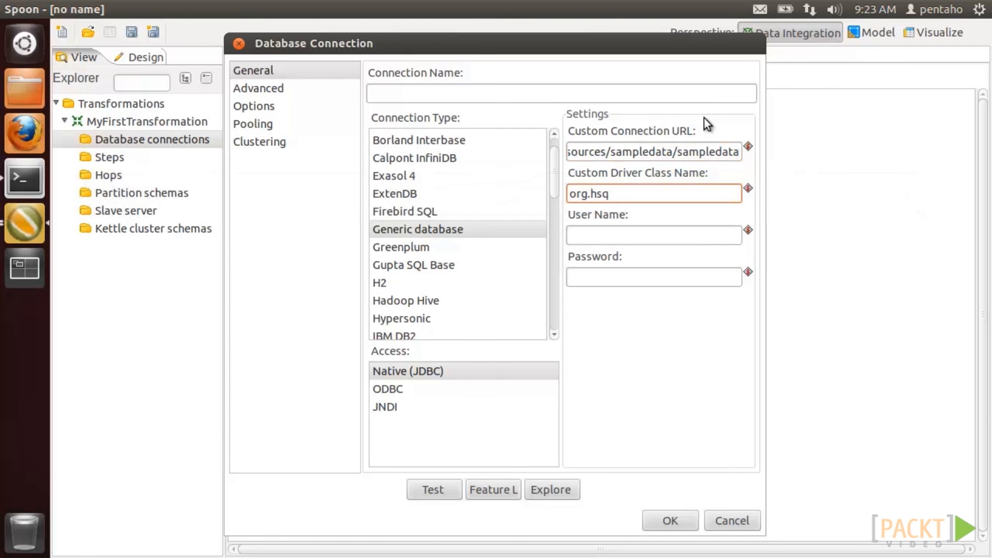
text(ldb.jdbcDriver)
key(Tab)
text(pentaho_user)
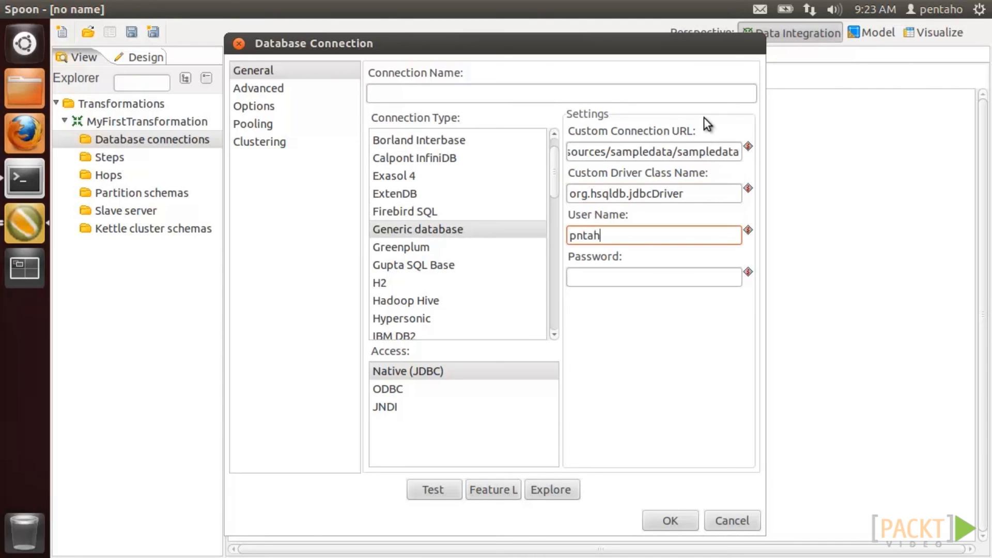
key(Tab)
text(password)
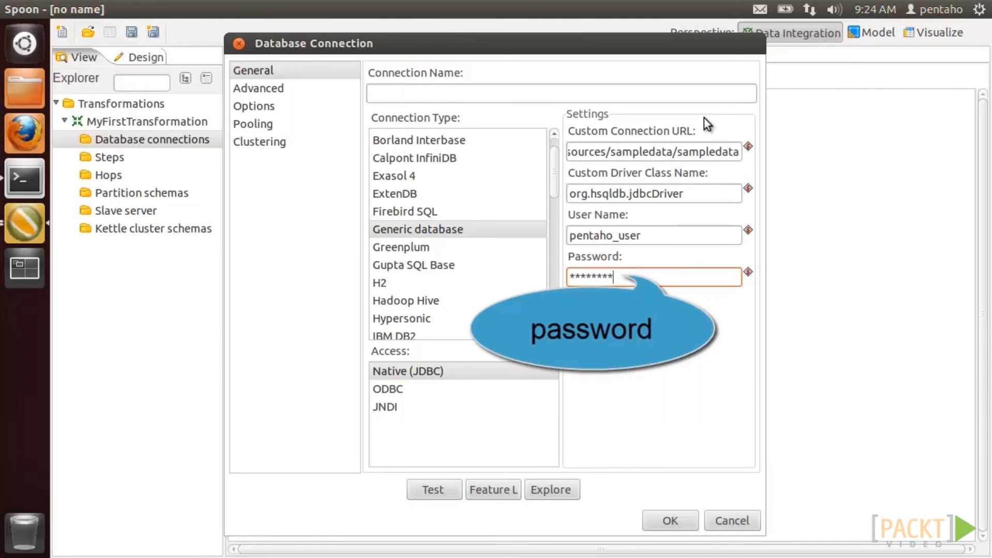
click(700, 94)
text(SampleData)
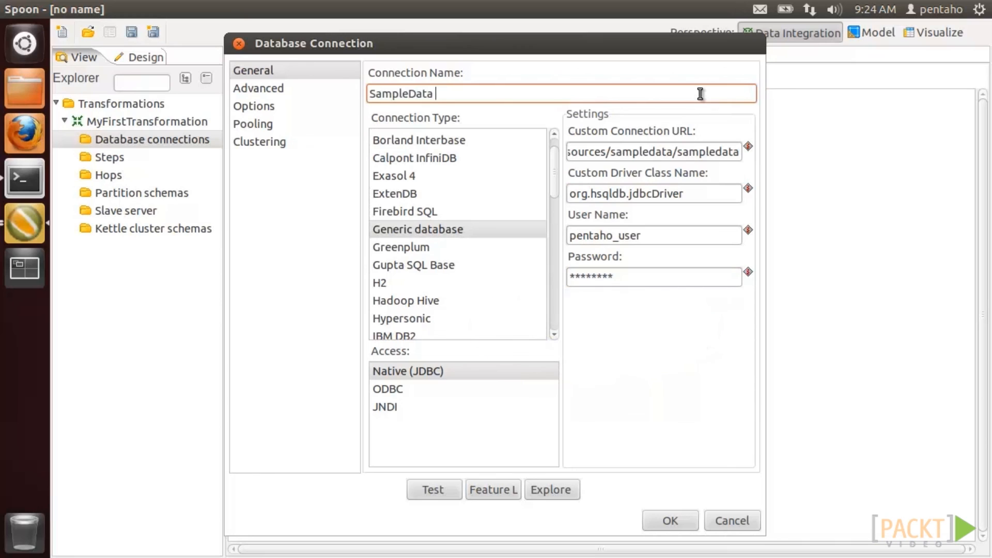
text( (Local))
- Test the connection successfully, save it, and expand Database connections in the View tree
click(448, 491)
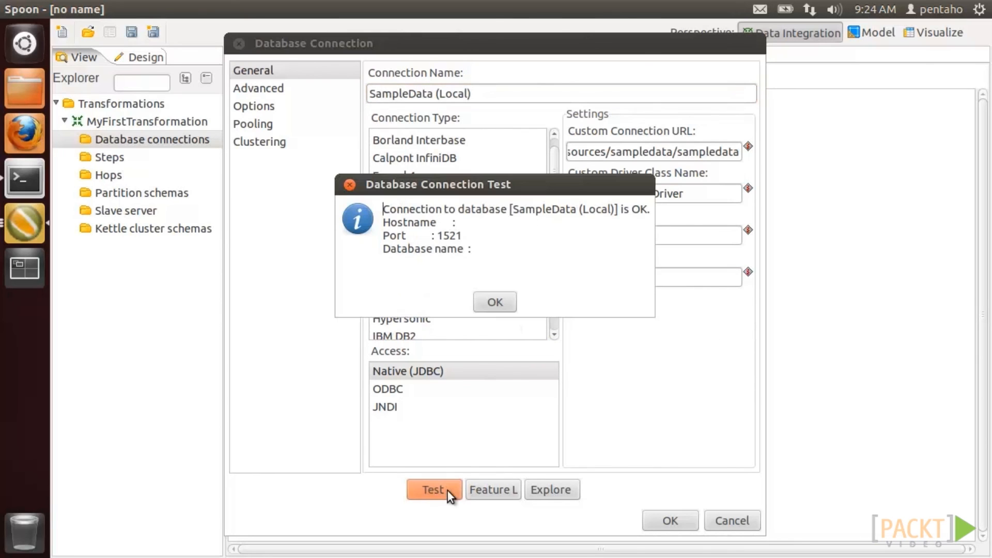
click(494, 308)
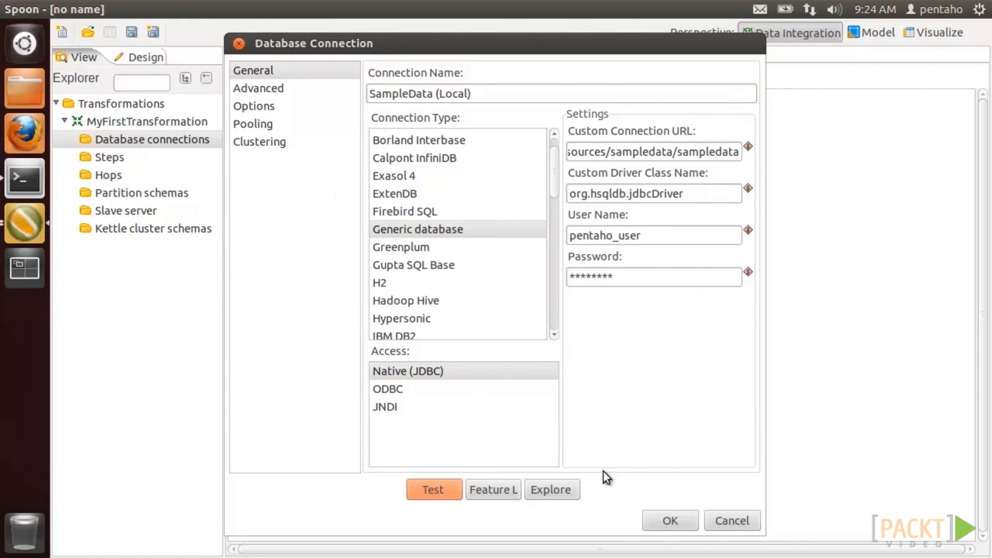
click(666, 521)
click(73, 139)
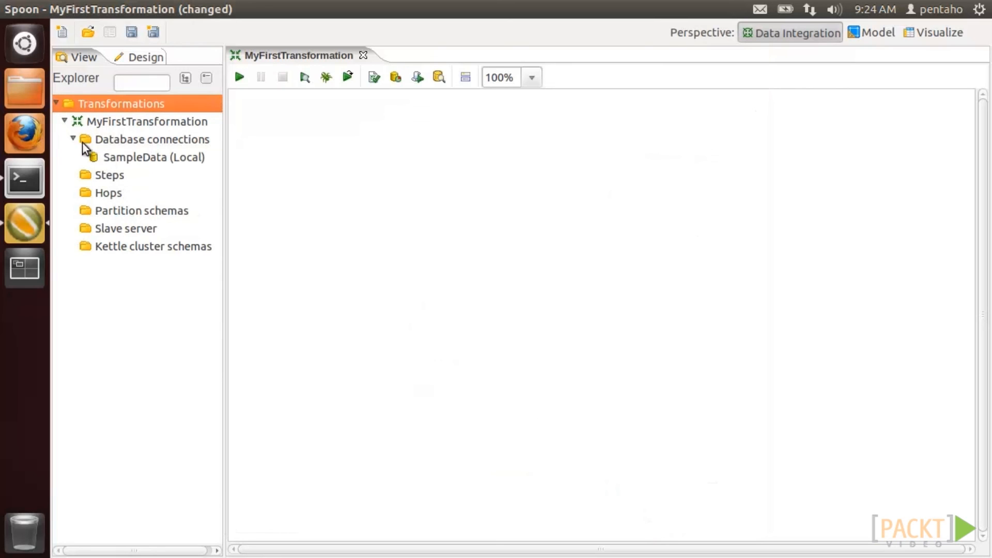
- Place a Data Grid input step on the canvas and open its settings
click(136, 56)
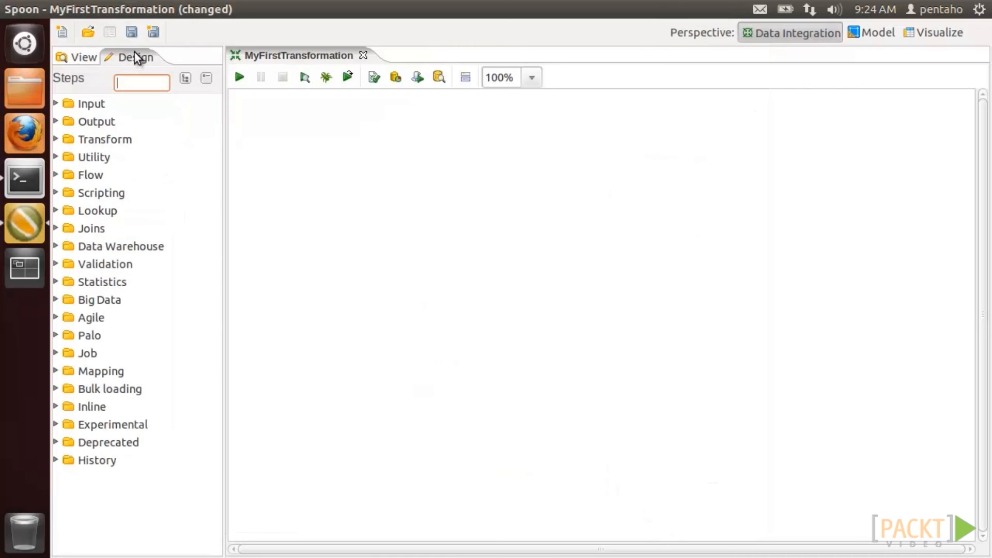
click(58, 103)
drag(97, 140, 290, 180)
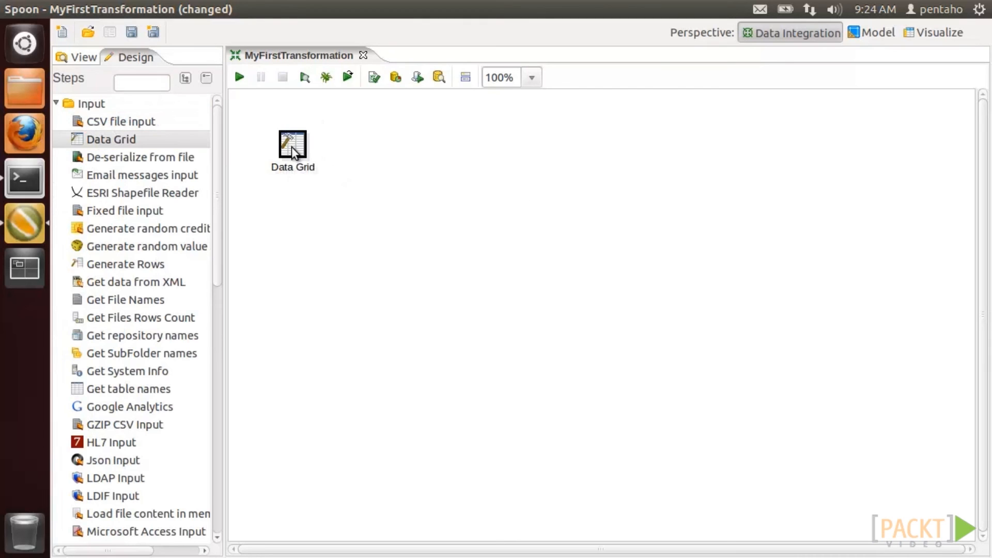
right_click(292, 149)
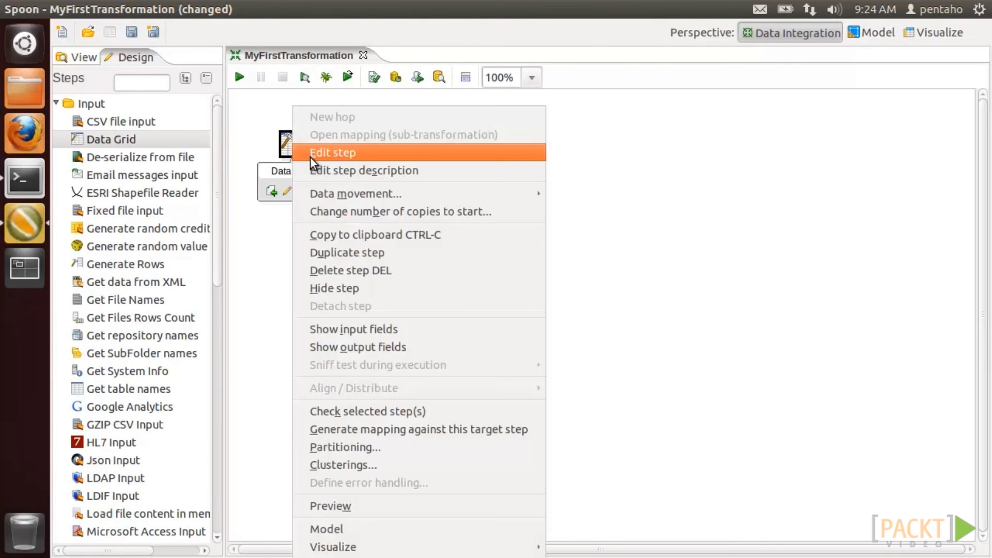
click(310, 152)
drag(287, 372, 287, 496)
- Define two String fields, prpt_path and target_path, on the Meta tab
click(253, 304)
text(prpt_path)
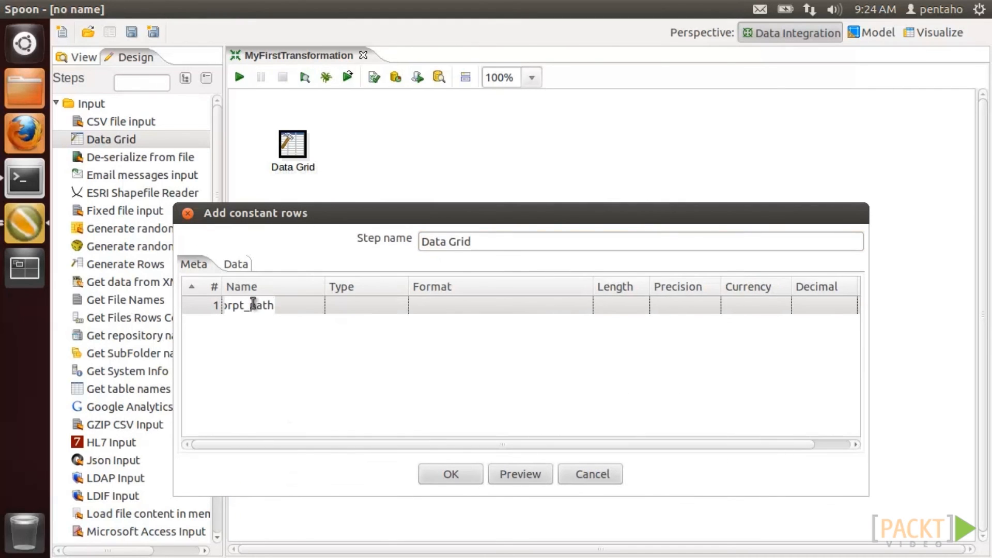
key(Tab)
click(398, 306)
click(379, 342)
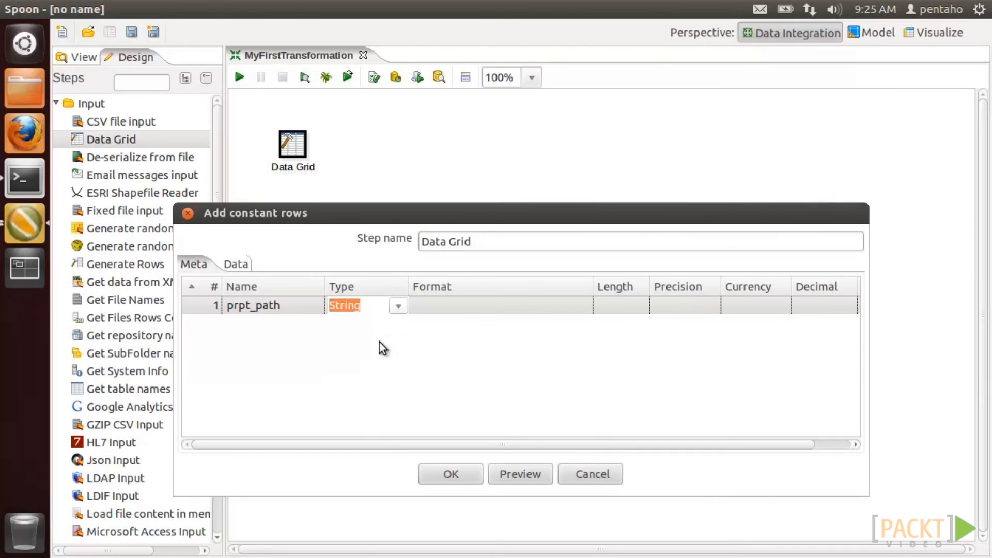
key(Tab)
key(Tab)
key(Tab)
key(Tab)
key(Tab)
key(Tab)
key(Tab)
key(Tab)
text(target_path)
key(Tab)
click(397, 324)
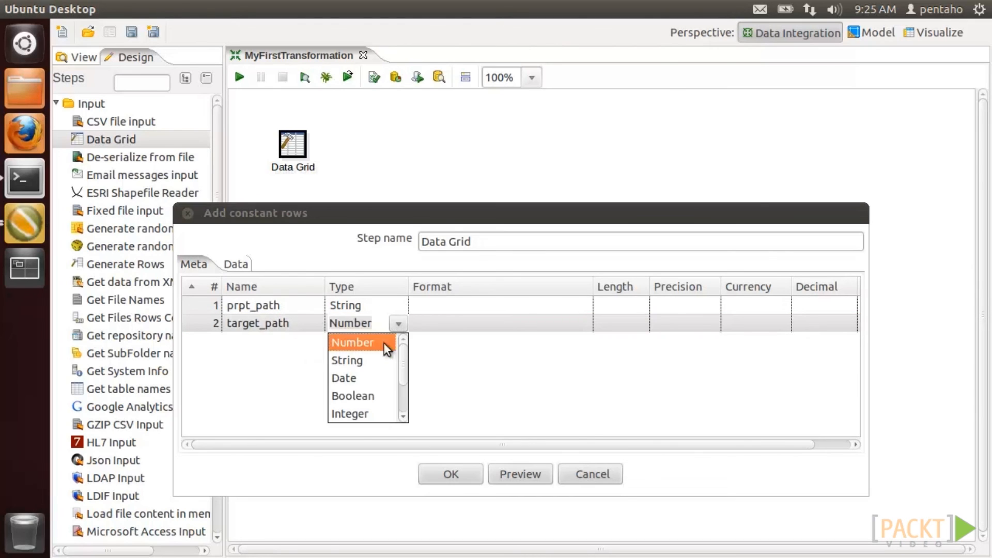
click(377, 360)
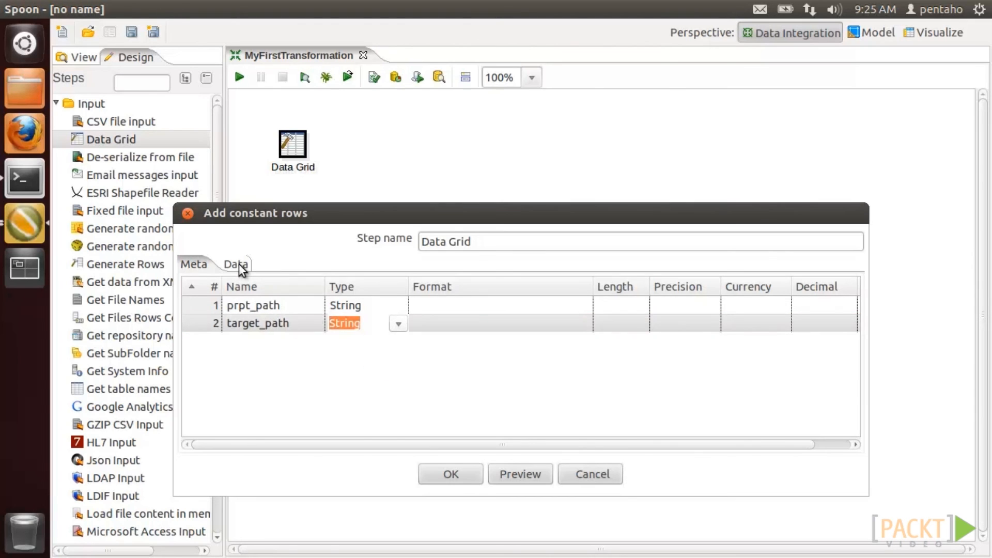
- Enter the row '/home/pentaho/Desktop/reports/my first report 2.prpt' and '/home/pentaho/Desktop/report.pdf', then confirm
click(236, 265)
click(254, 305)
text(/home/pentaho/Desktop/reports/my)
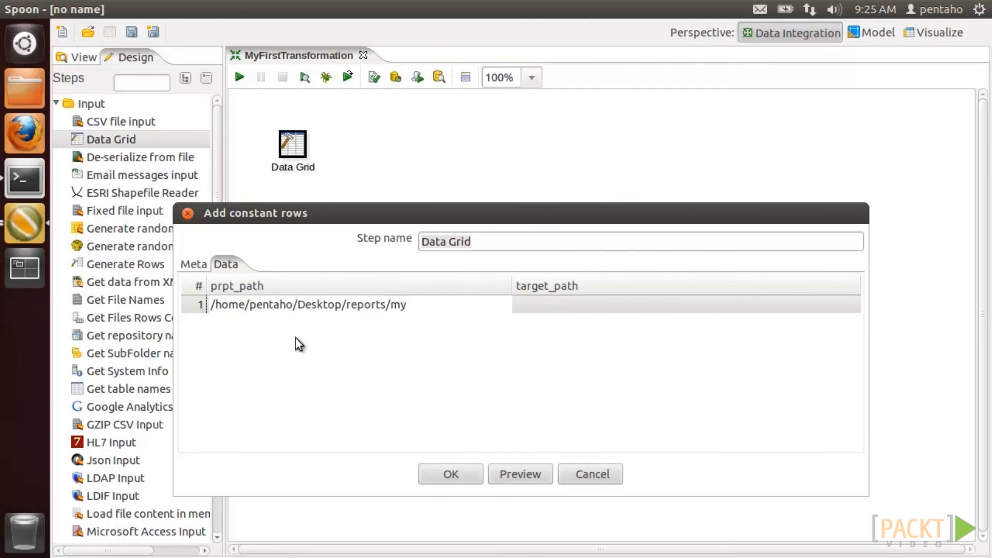
text( first report 2.prpt)
key(Tab)
text(/home/)
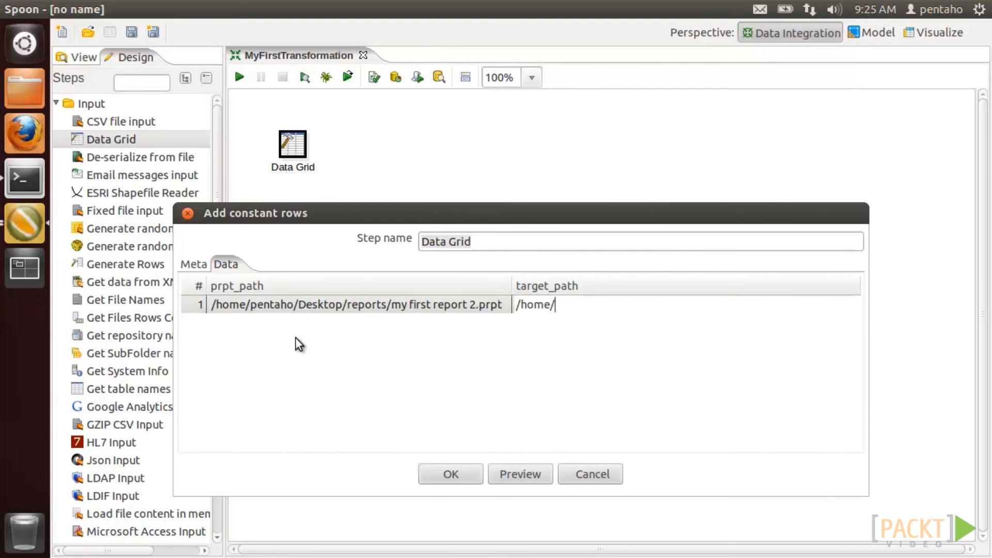
text(pentaho/Desktop/report.pdf)
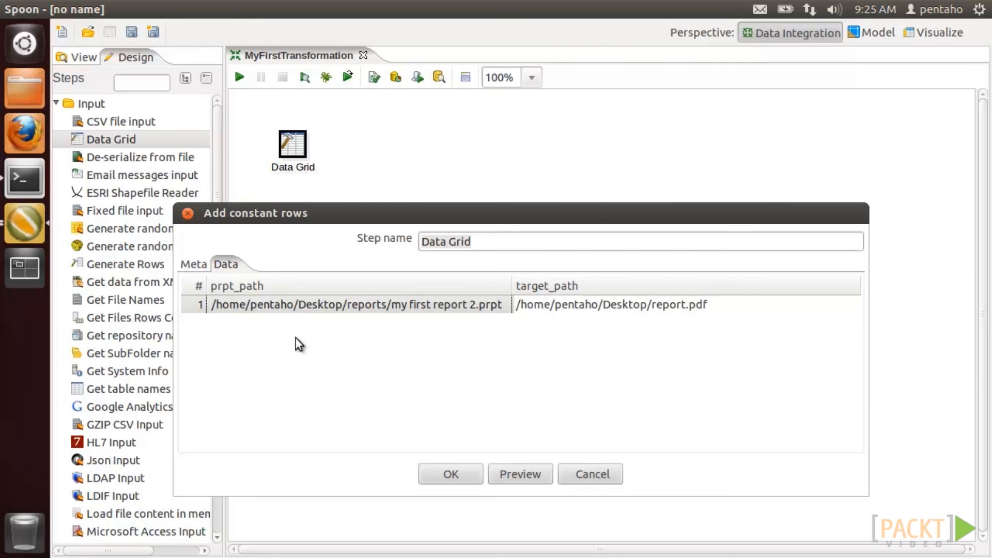
click(454, 475)
click(55, 103)
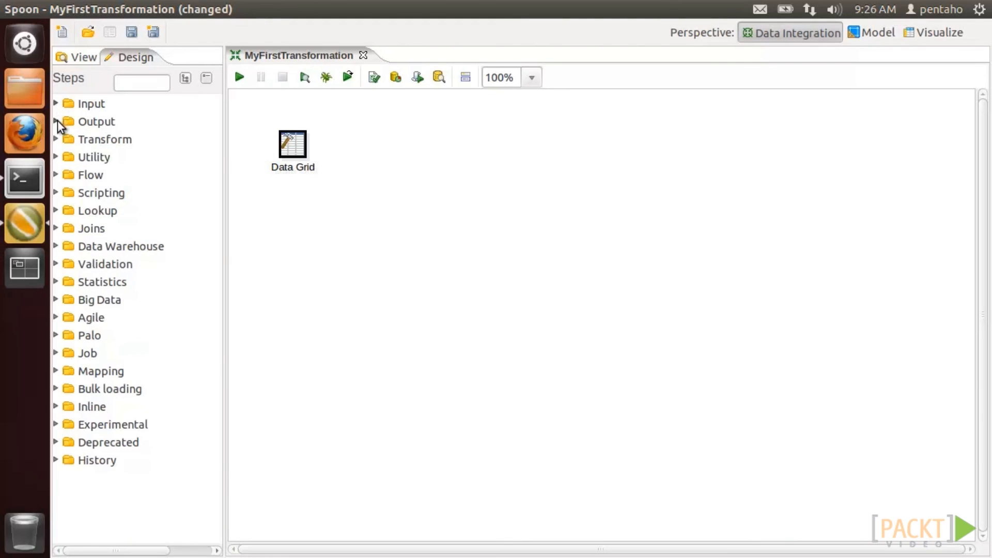
- Place a Pentaho Reporting Output step right of Data Grid and connect them with a hop
click(57, 122)
click(112, 282)
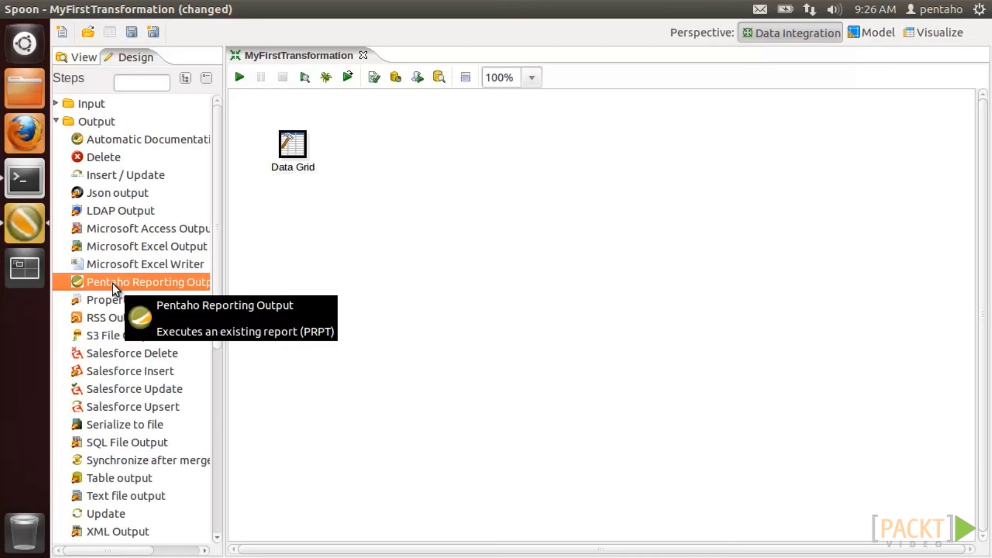
drag(113, 284, 391, 145)
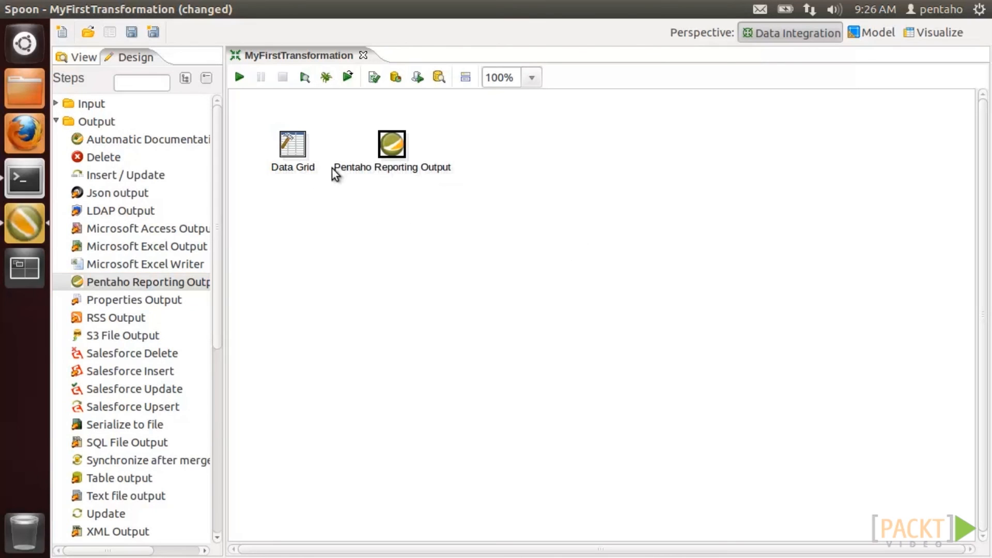
mouse_move(294, 147)
drag(319, 191, 398, 153)
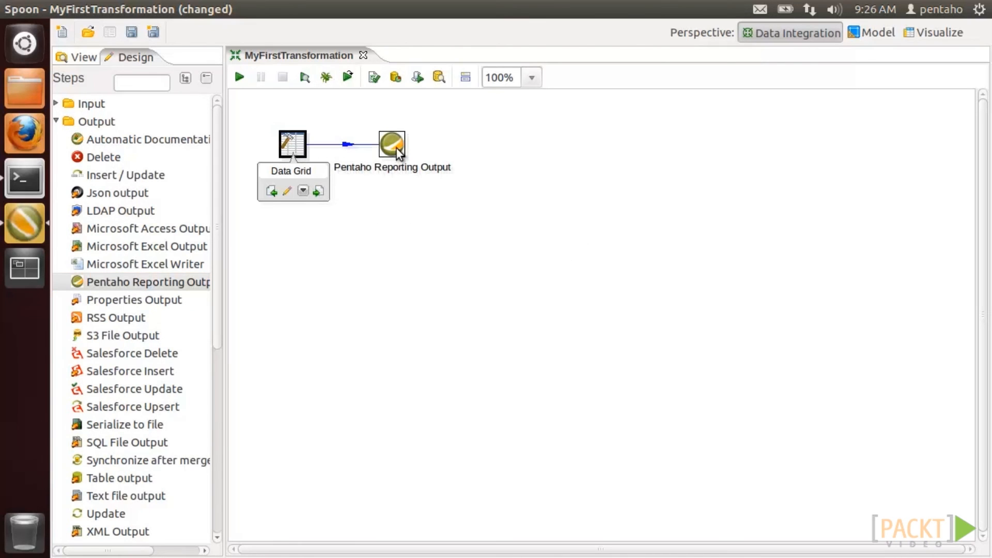
- Set the reporting step's report definition file to prpt_path and output file to target_path
click(398, 149)
right_click(400, 147)
click(411, 154)
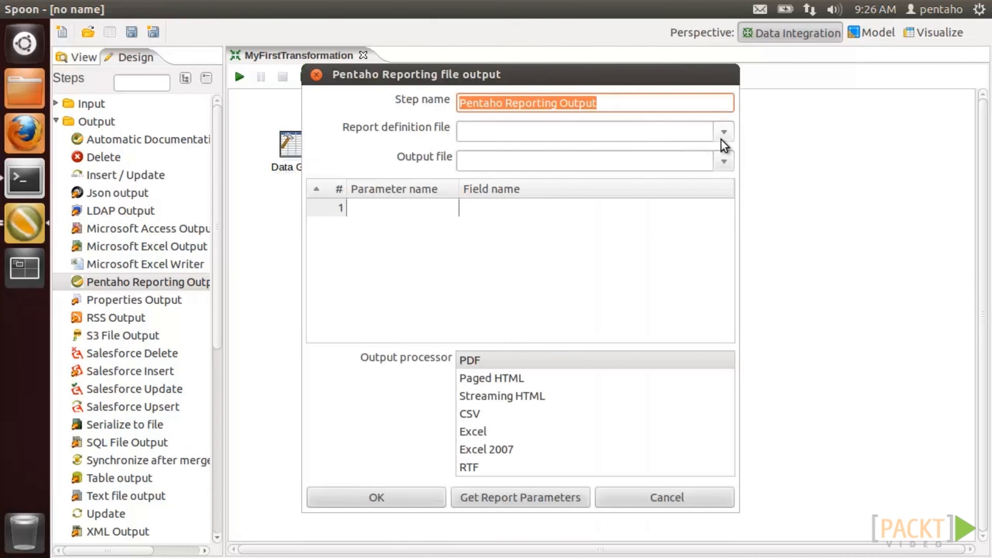
click(721, 138)
click(711, 157)
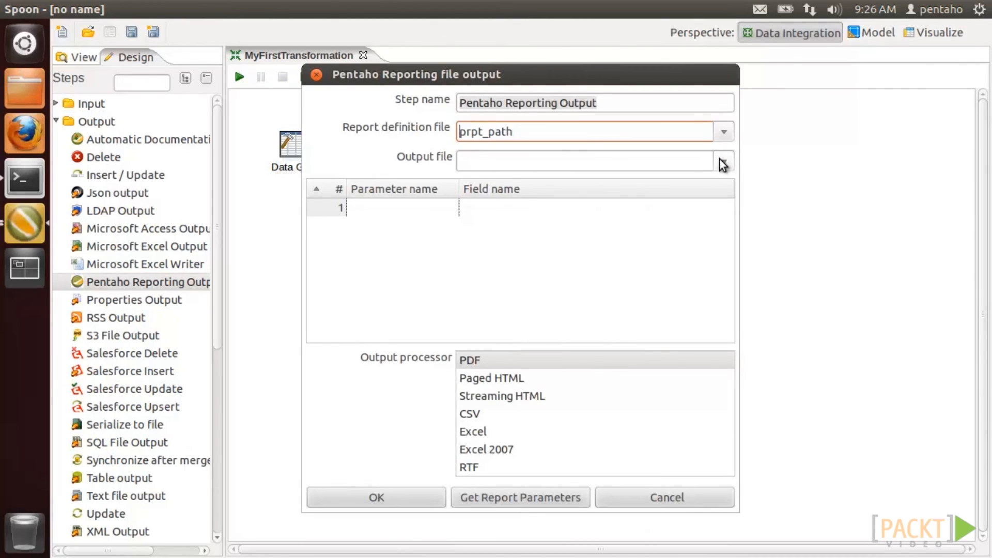
click(719, 159)
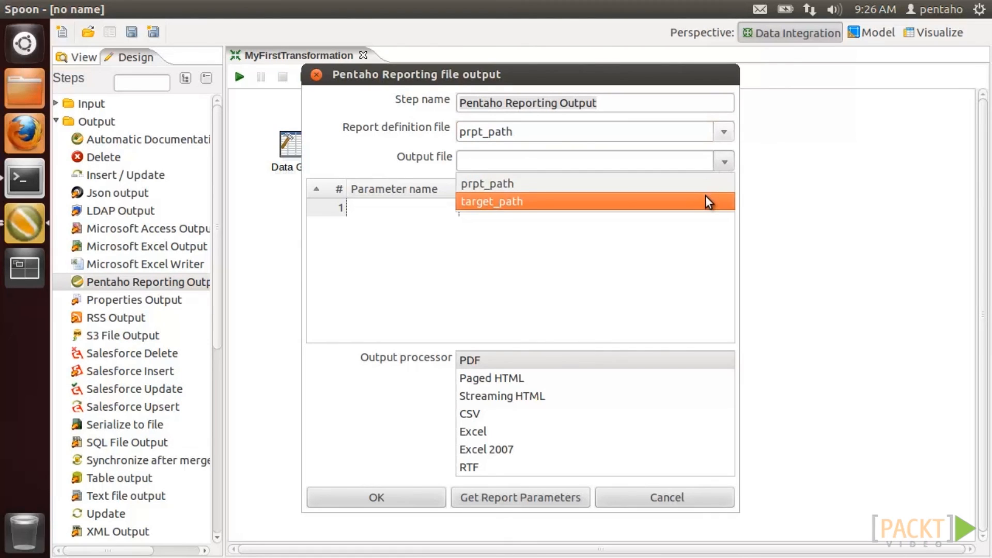
click(705, 196)
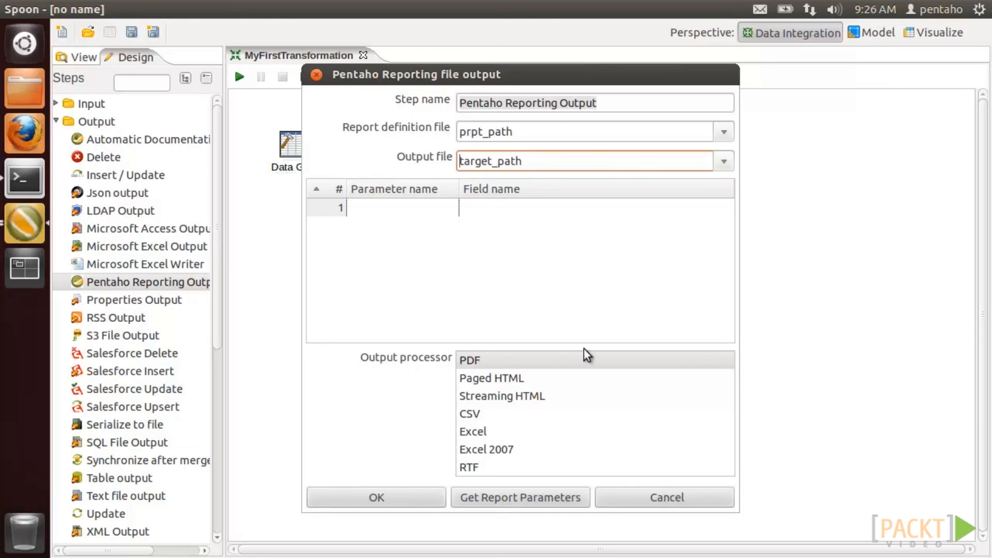
- Choose PDF as the output processor, then save and run the transformation locally
click(605, 364)
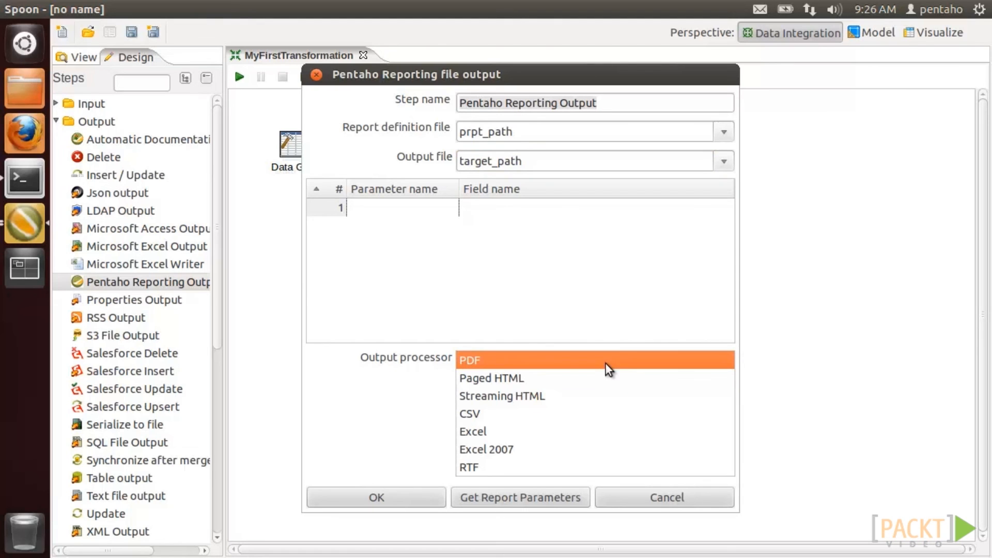
click(432, 495)
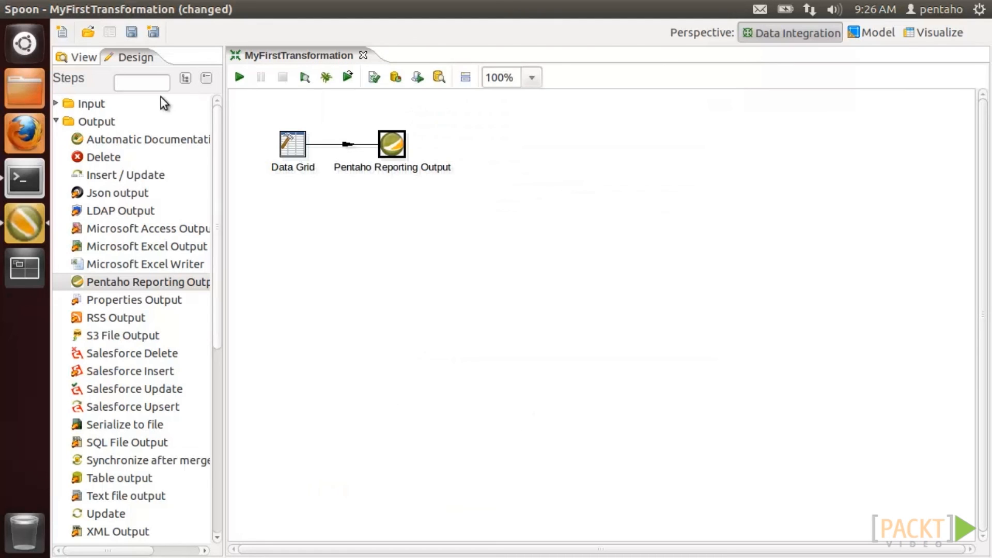
click(132, 32)
click(238, 78)
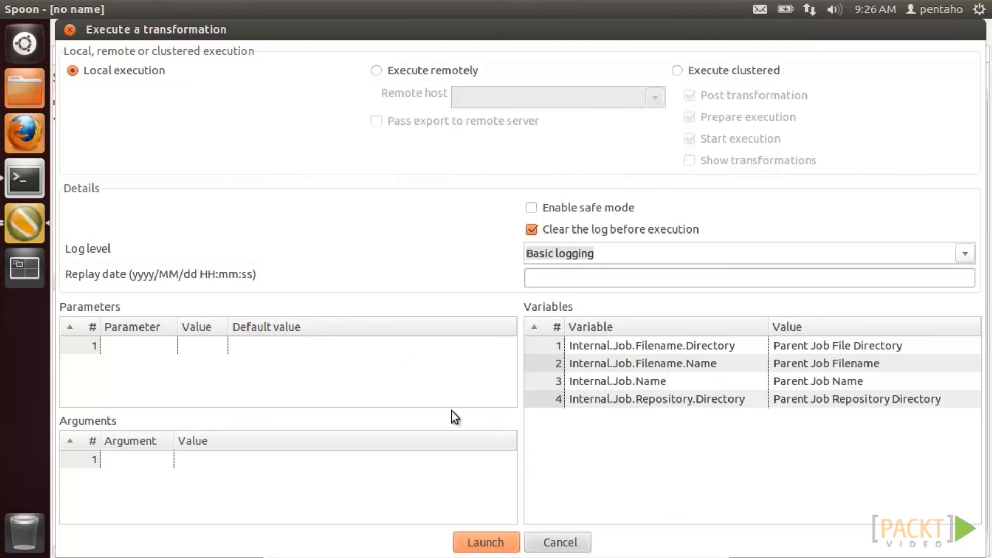
click(493, 537)
click(380, 396)
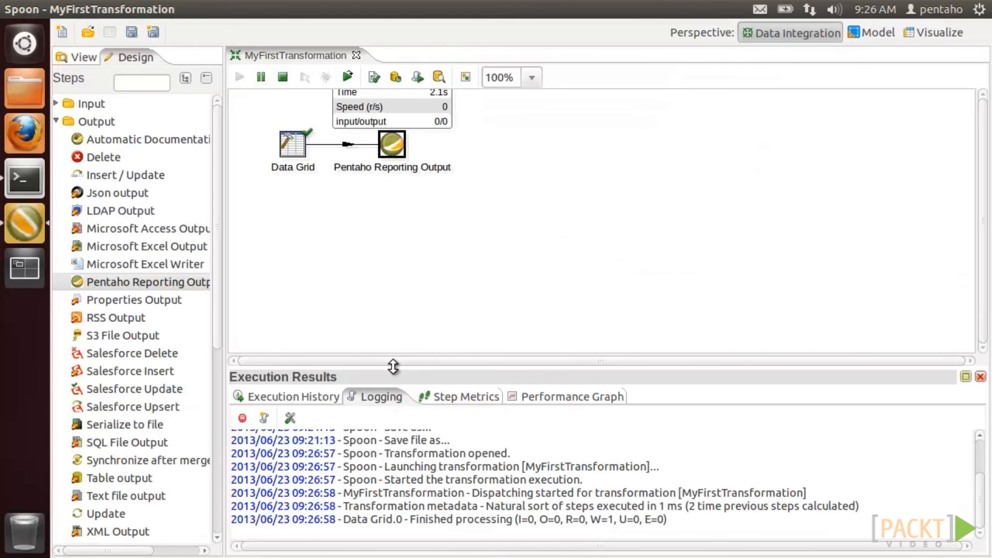
drag(392, 366, 393, 234)
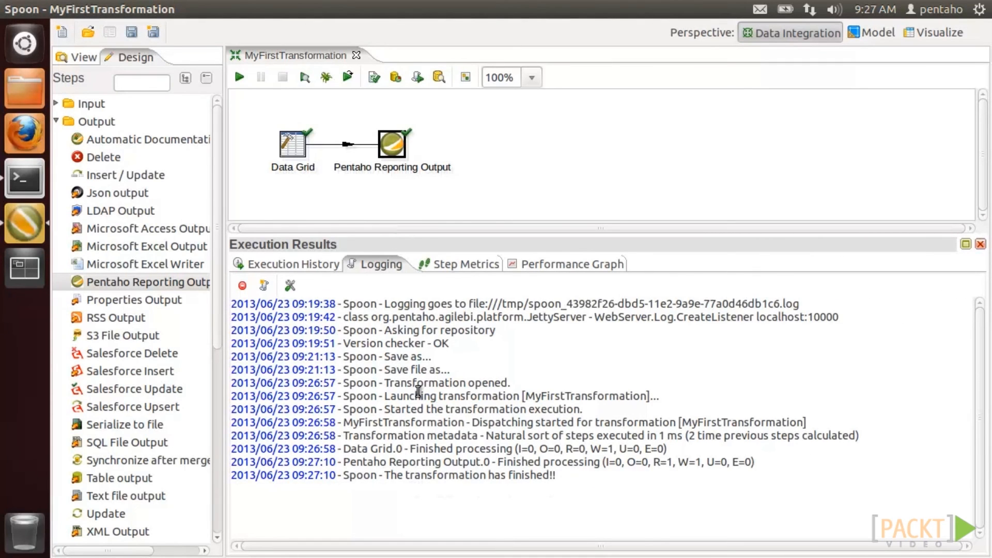
- Open the generated report.pdf from the desktop in a maximized viewer to check it
click(29, 14)
double_click(118, 282)
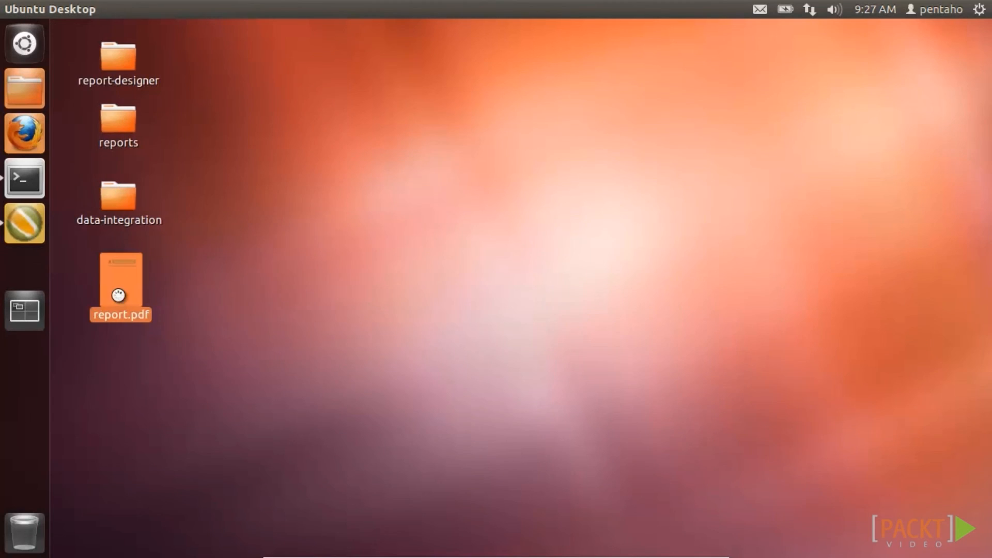
click(93, 29)
mouse_move(984, 83)
mouse_down()
mouse_move(987, 248)
mouse_move(970, 81)
mouse_up()
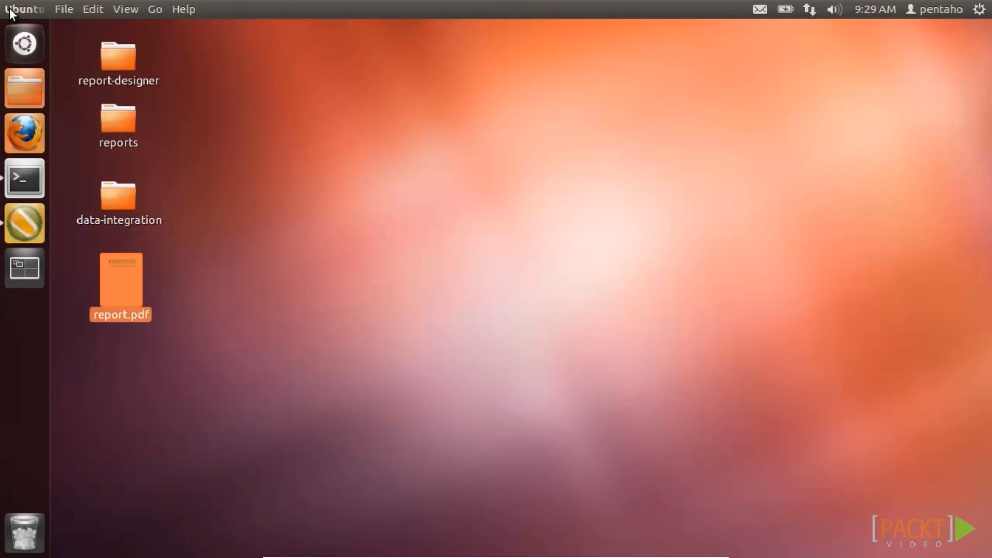
- Change the Data Grid's target_path value to /home/pentaho/Desktop/report.html
click(24, 223)
right_click(293, 150)
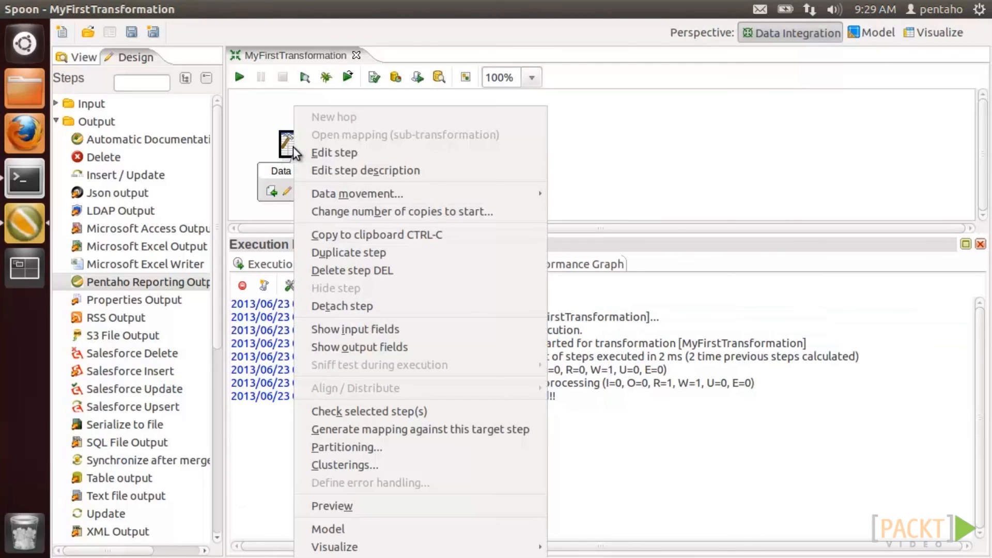
click(308, 154)
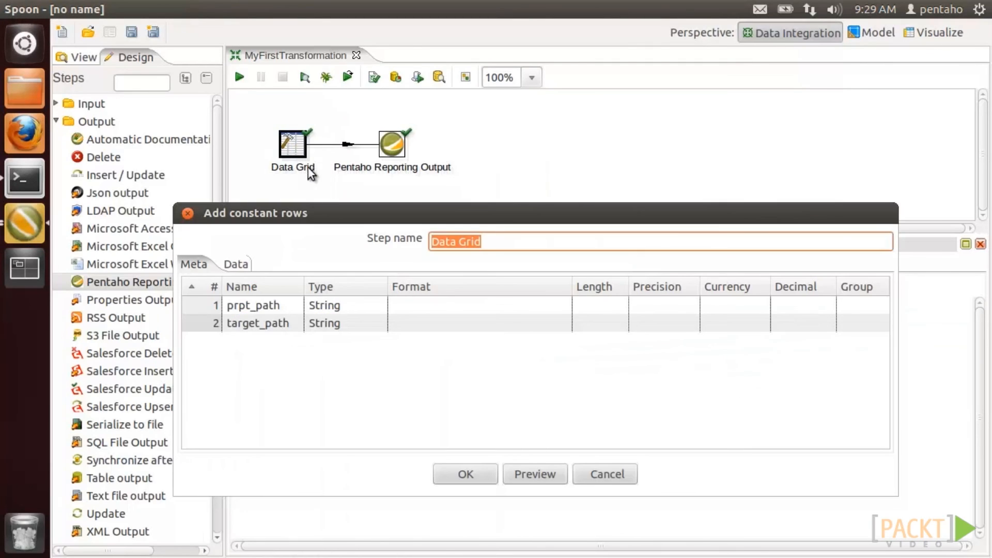
click(235, 264)
click(735, 307)
key(BackSpace)
key(BackSpace)
key(BackSpace)
text(html)
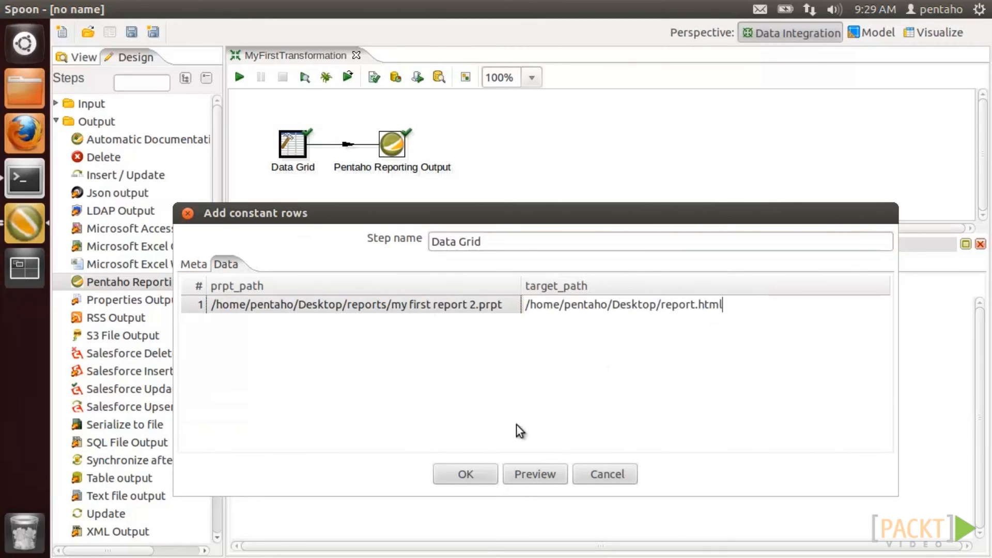
click(465, 474)
- Set the output processor to Paged HTML, save and run, then open report.html from the desktop
right_click(392, 144)
click(404, 150)
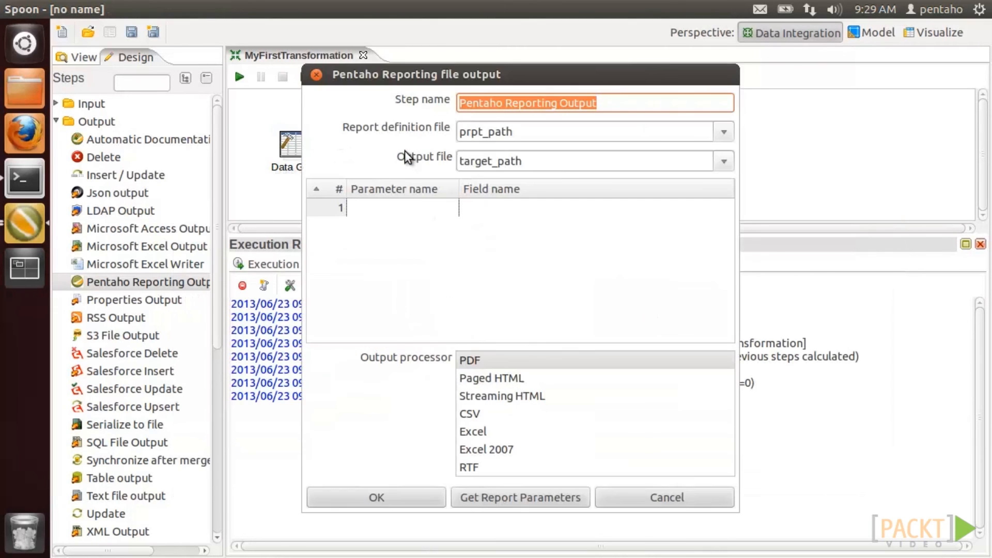
click(472, 377)
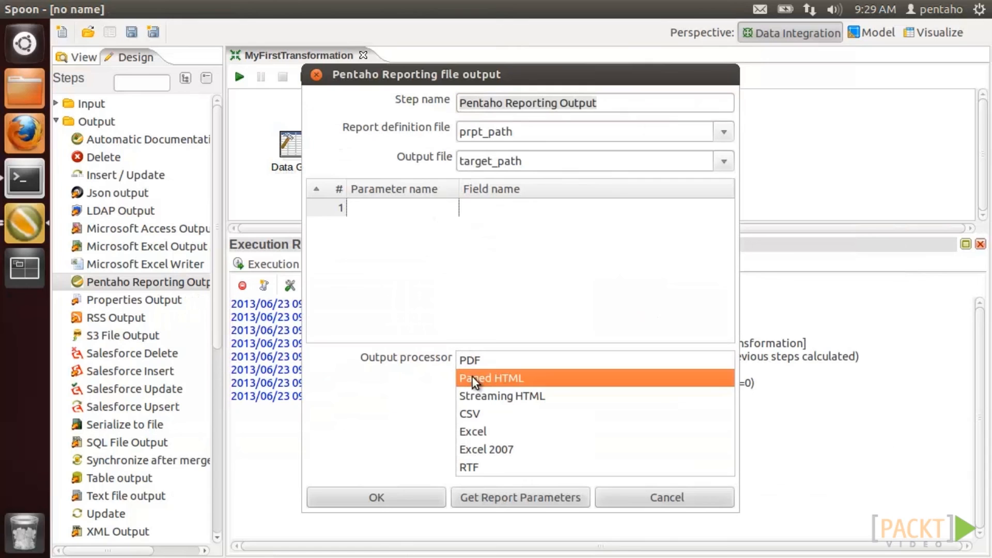
click(416, 493)
key(ctrl+s)
click(238, 78)
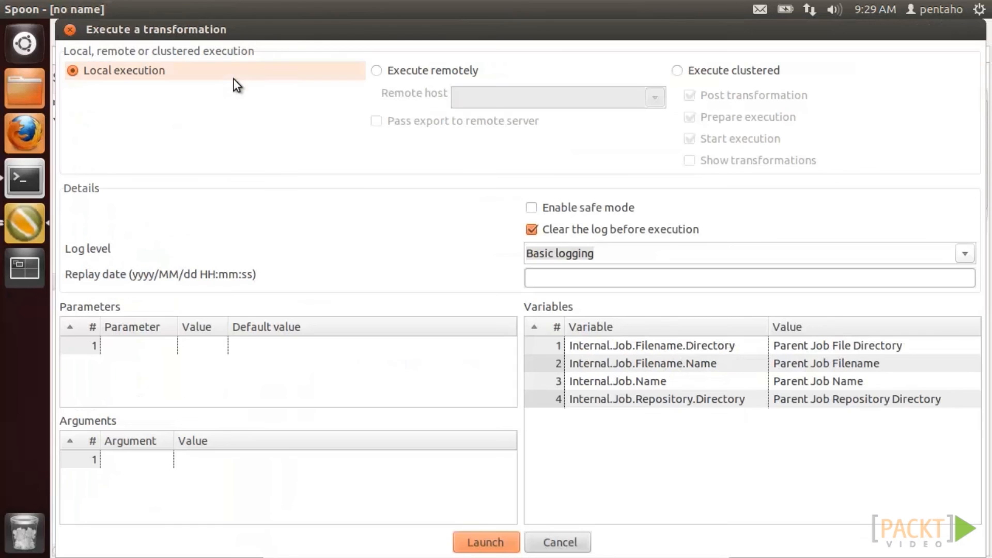
click(498, 548)
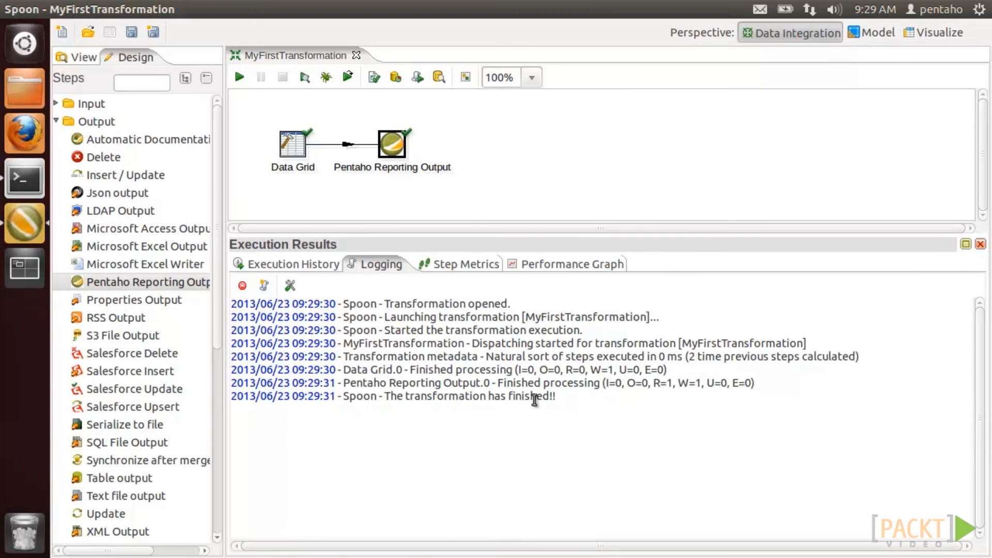
click(22, 10)
double_click(118, 439)
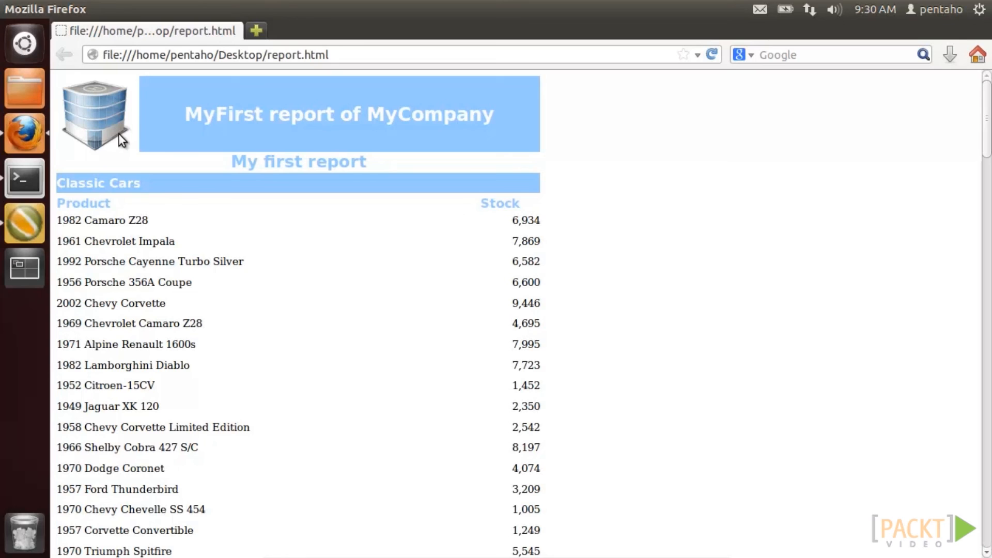
- Close Firefox, trash report.pdf, image.png, report.html and style.css, and bring Spoon back
click(9, 10)
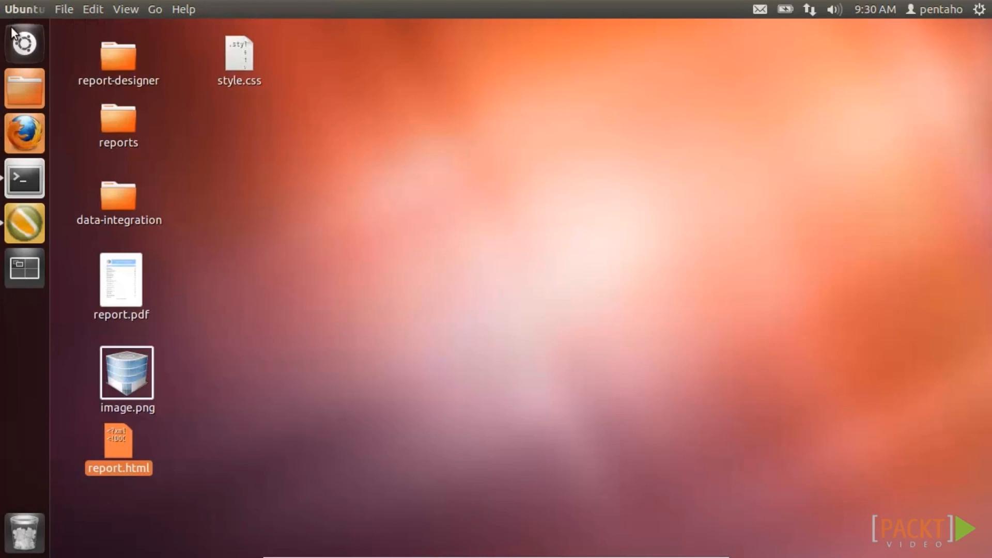
drag(73, 245, 202, 464)
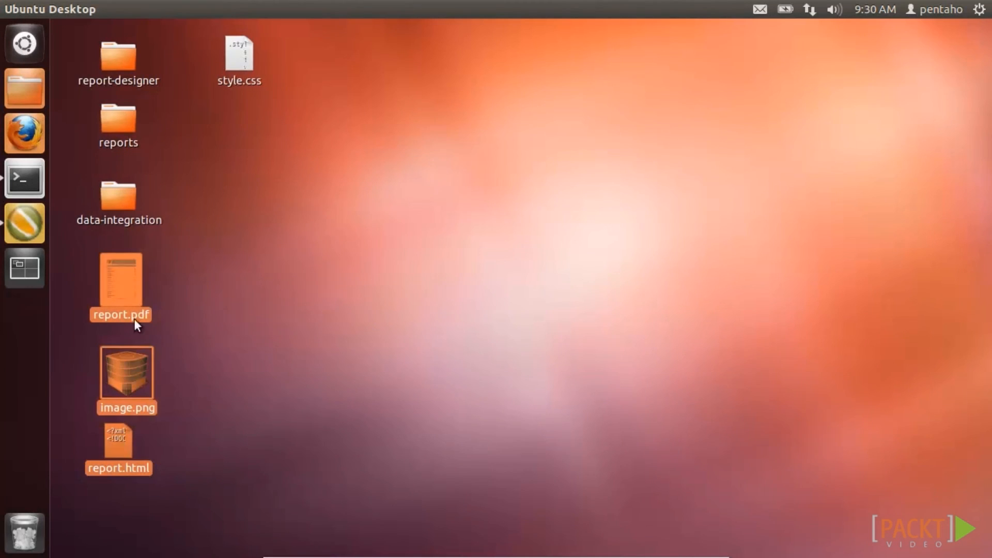
right_click(128, 283)
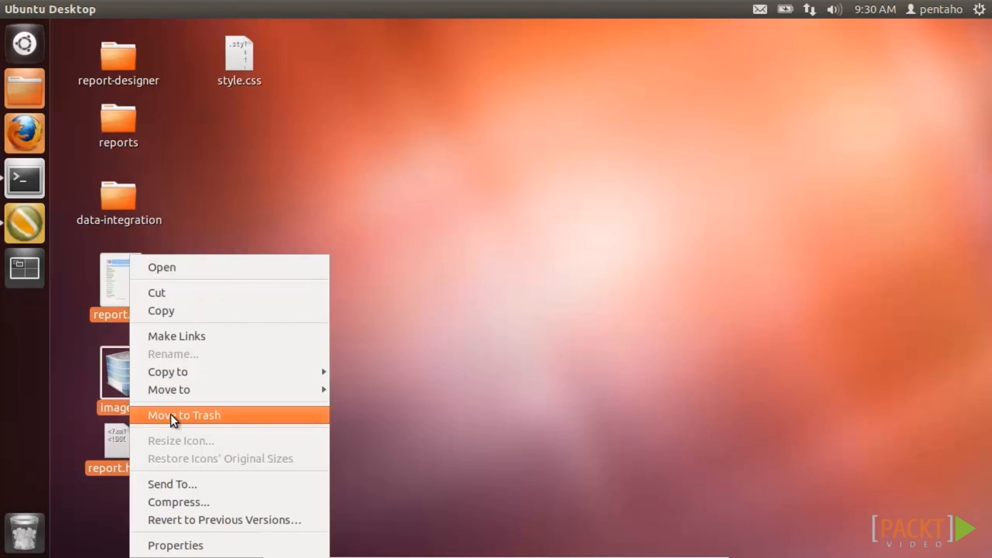
click(144, 414)
right_click(242, 47)
click(277, 235)
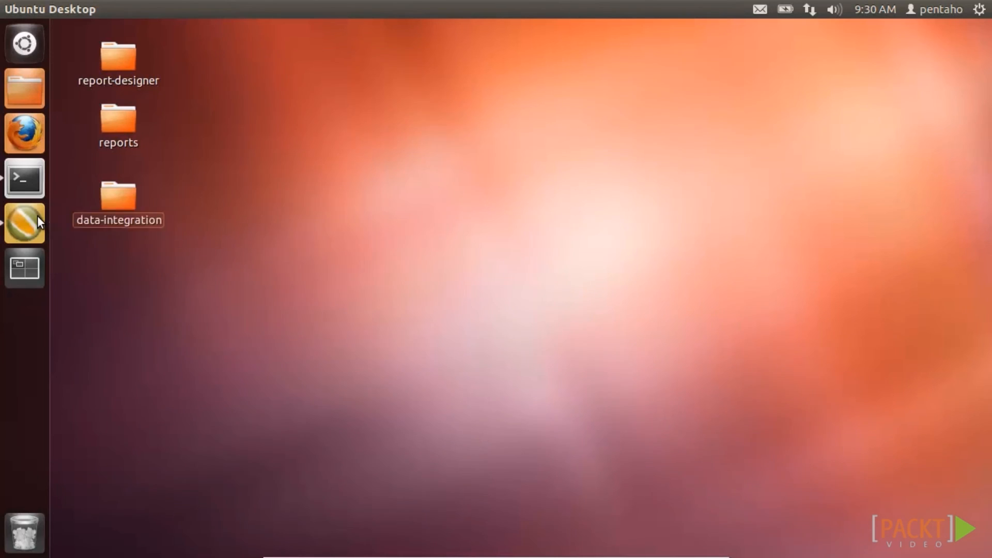
click(37, 217)
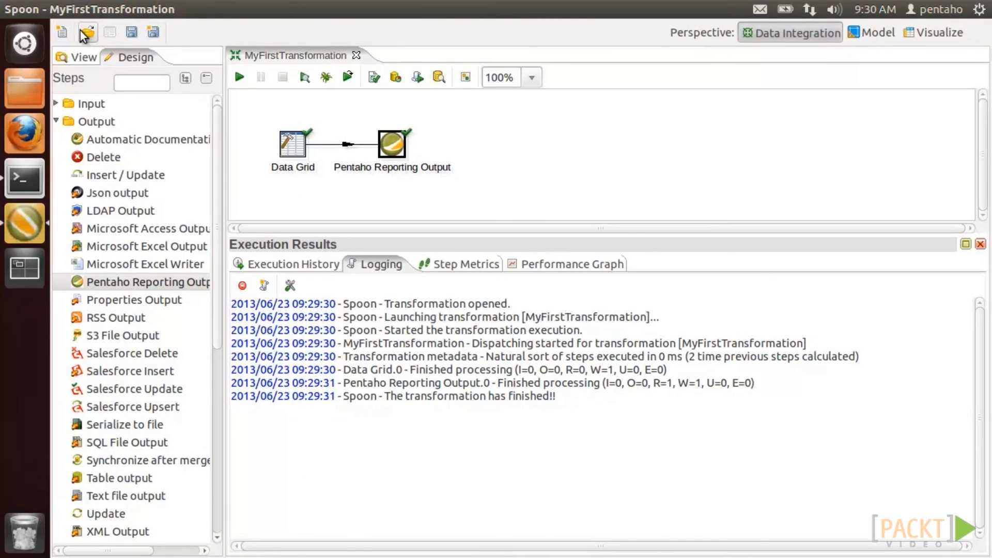
- Create a new job and name it MyFirstJob in its settings
click(63, 32)
click(79, 54)
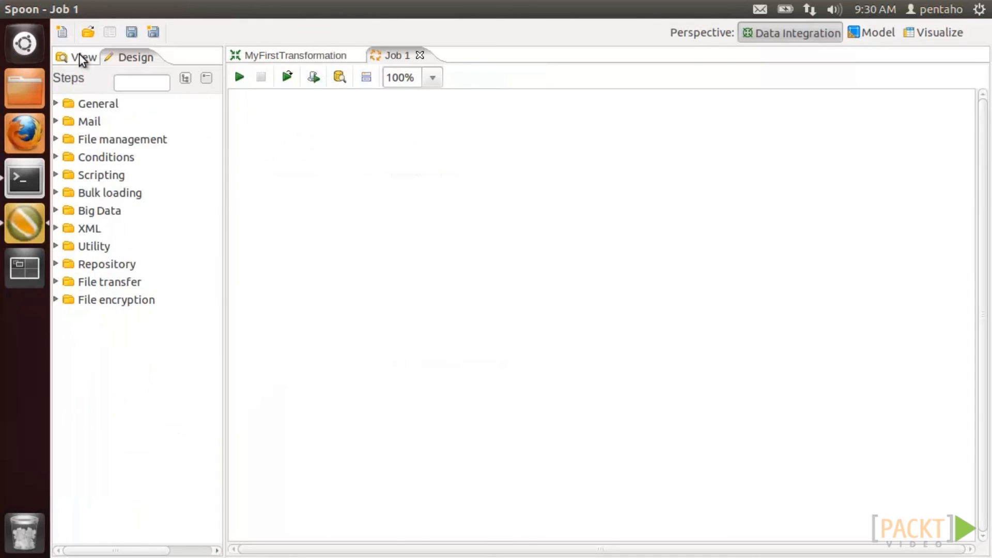
click(79, 55)
right_click(130, 126)
click(170, 138)
triple_click(444, 87)
text(MyFirstJob)
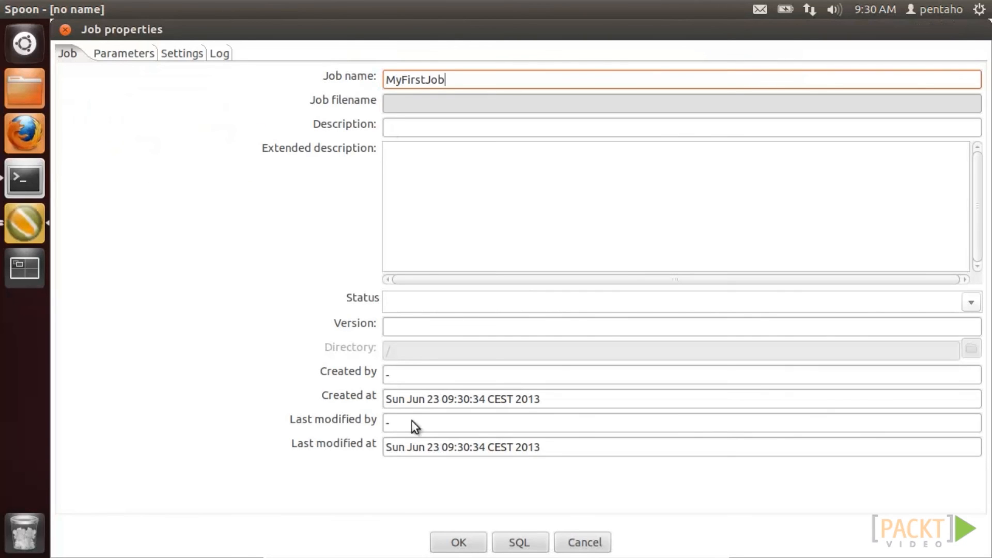
key(Return)
- Save the job as MyFirstJob in the Desktop/reports folder
click(137, 35)
click(244, 236)
double_click(352, 217)
click(347, 89)
text(MyFirstJob)
click(787, 529)
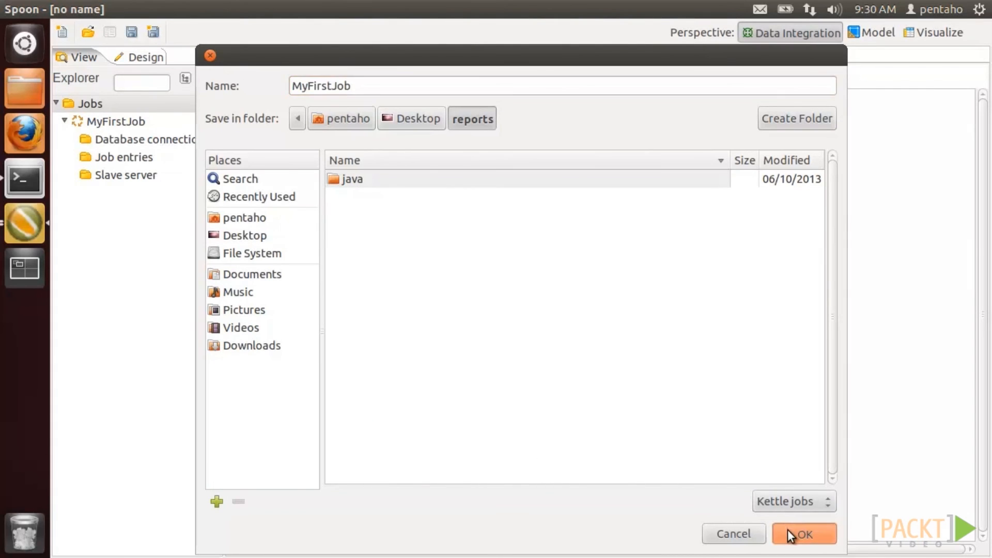
- Add START and Transformation entries from General and connect START to Transformation
click(144, 59)
click(57, 104)
drag(102, 121, 299, 136)
drag(148, 234, 377, 162)
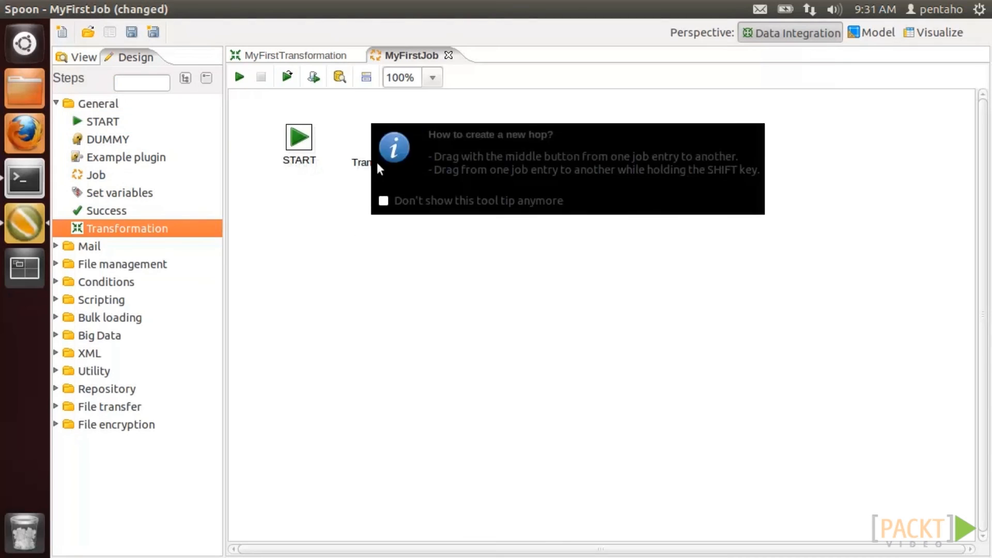
mouse_move(325, 194)
drag(324, 189, 385, 139)
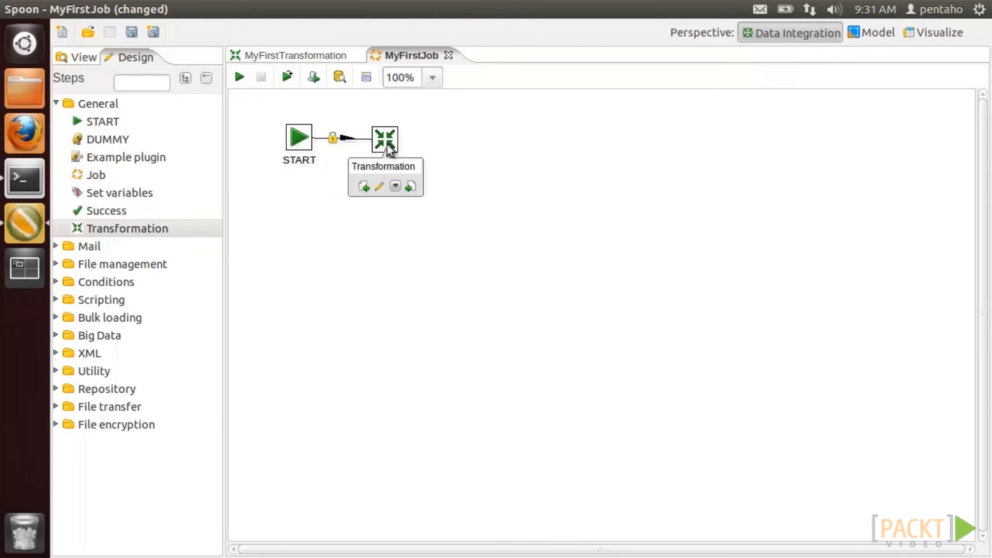
- Point the Transformation entry at MyFirstTransformation.ktr
double_click(385, 138)
click(934, 181)
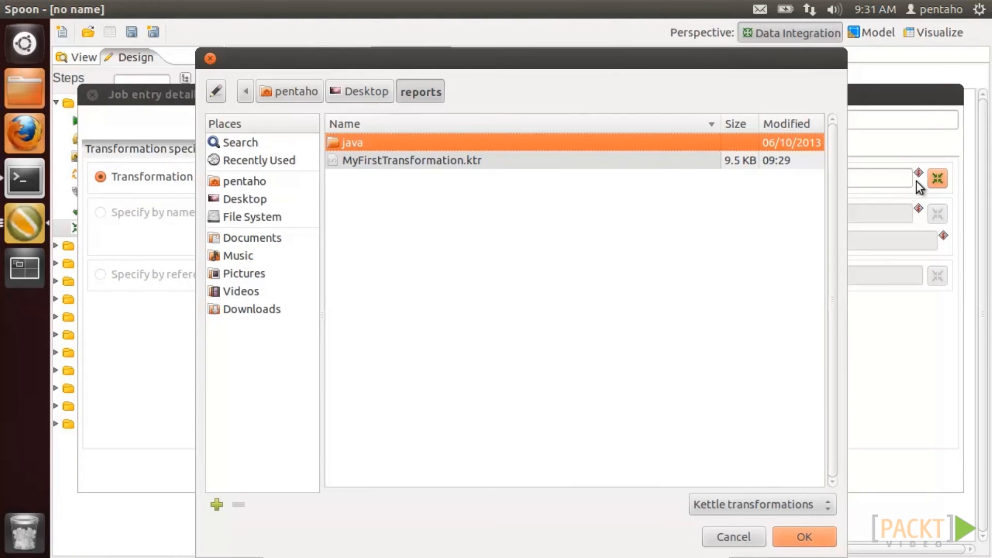
click(404, 162)
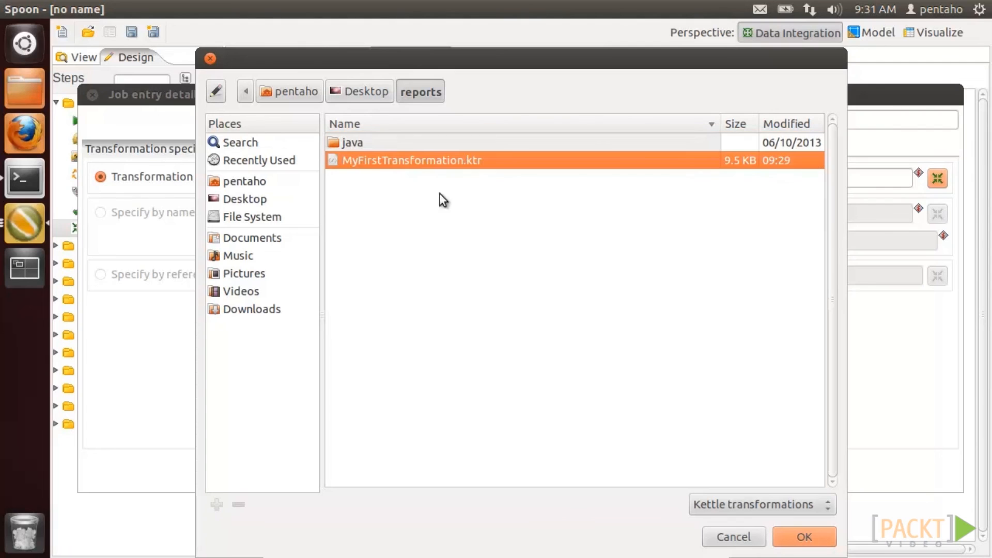
click(801, 537)
click(491, 470)
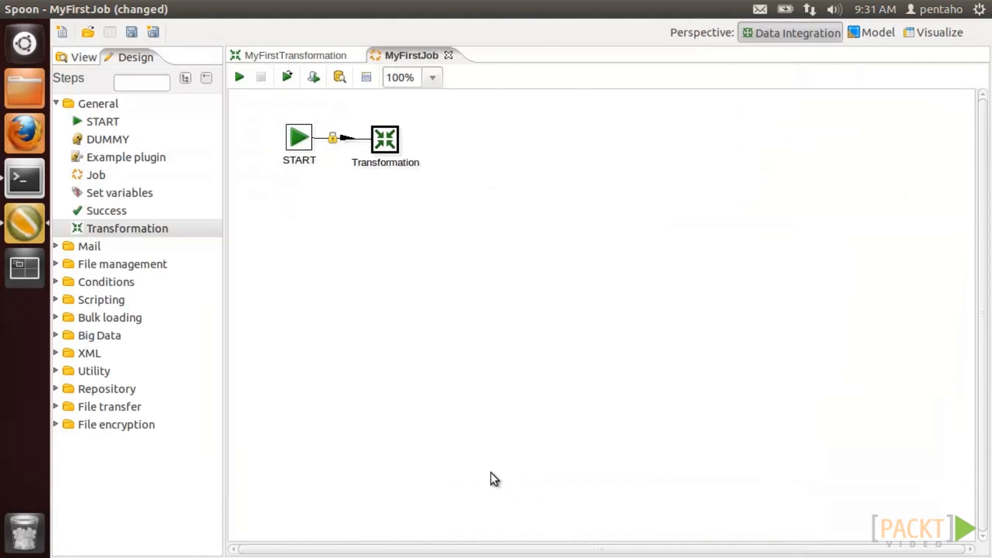
- Add a Success entry after Transformation, connect them, and save the job
drag(110, 212, 473, 139)
drag(414, 182, 472, 142)
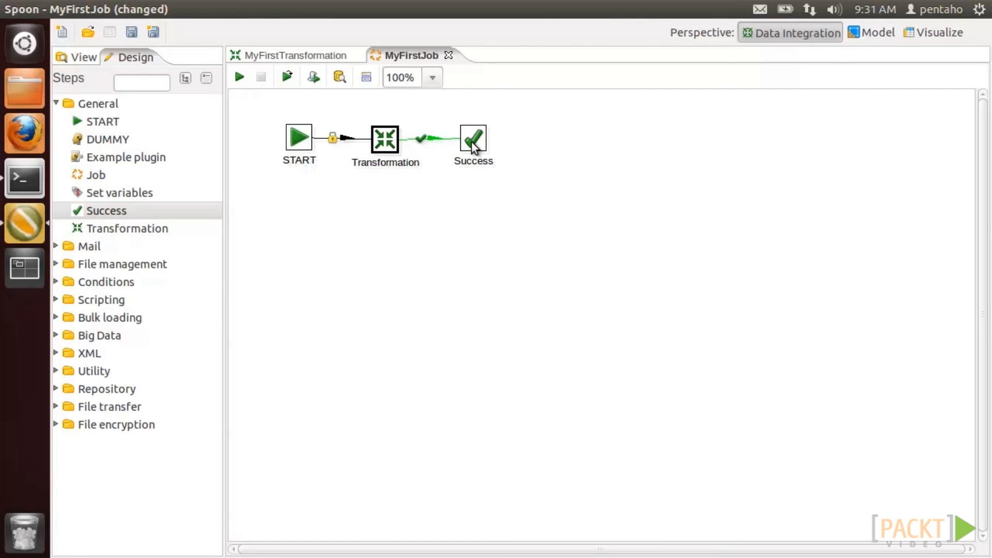
click(132, 33)
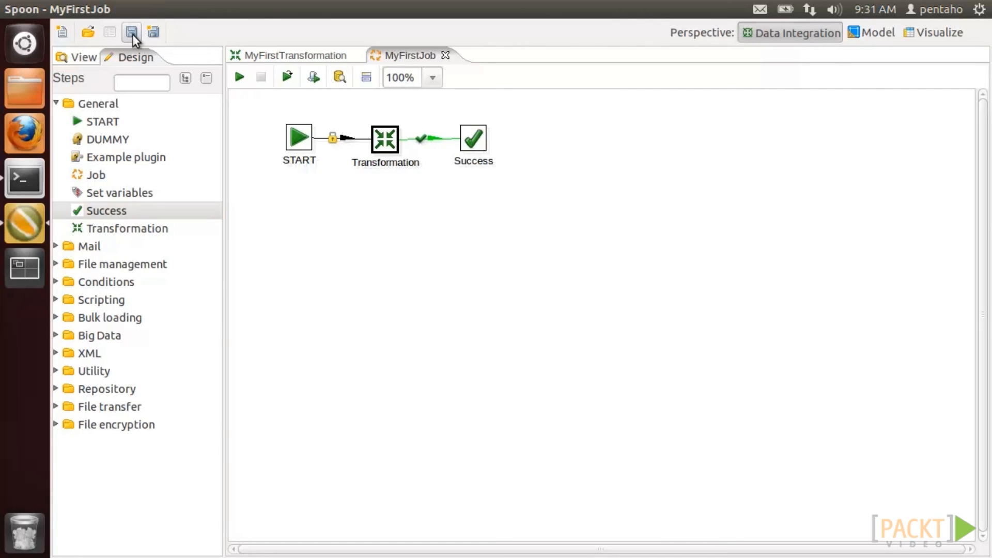
- Launch the job locally and review the enlarged execution log, then minimize Spoon
click(241, 79)
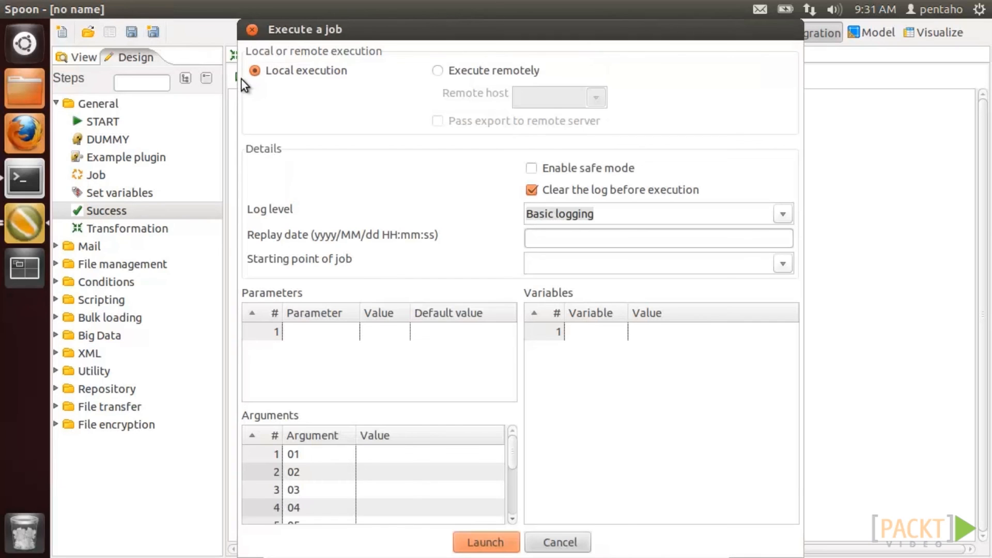
click(510, 540)
click(330, 396)
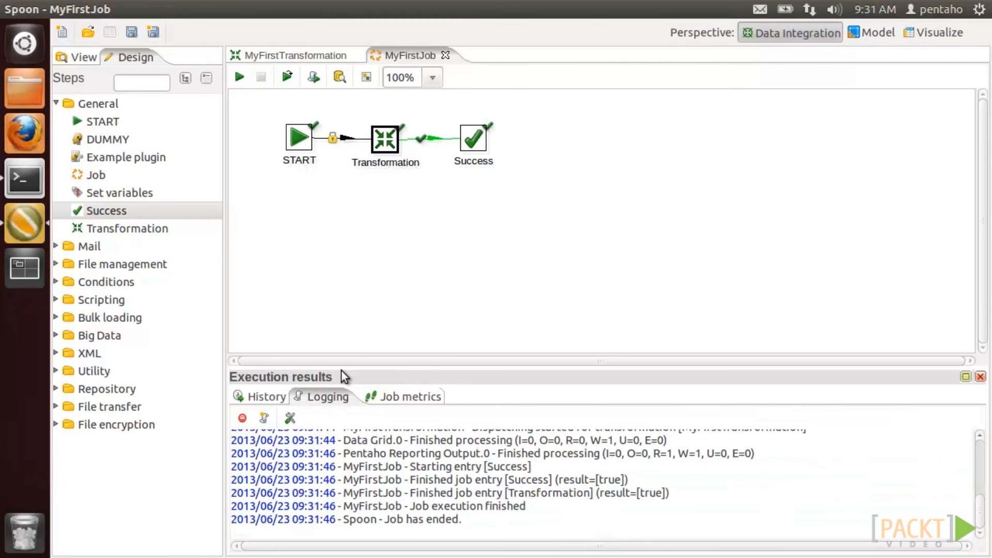
drag(346, 355, 356, 250)
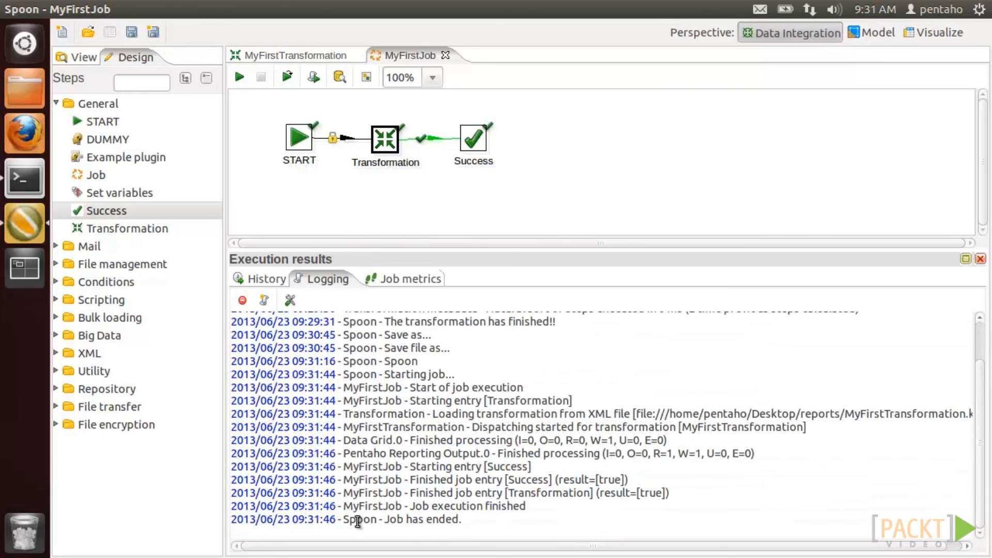
click(29, 8)
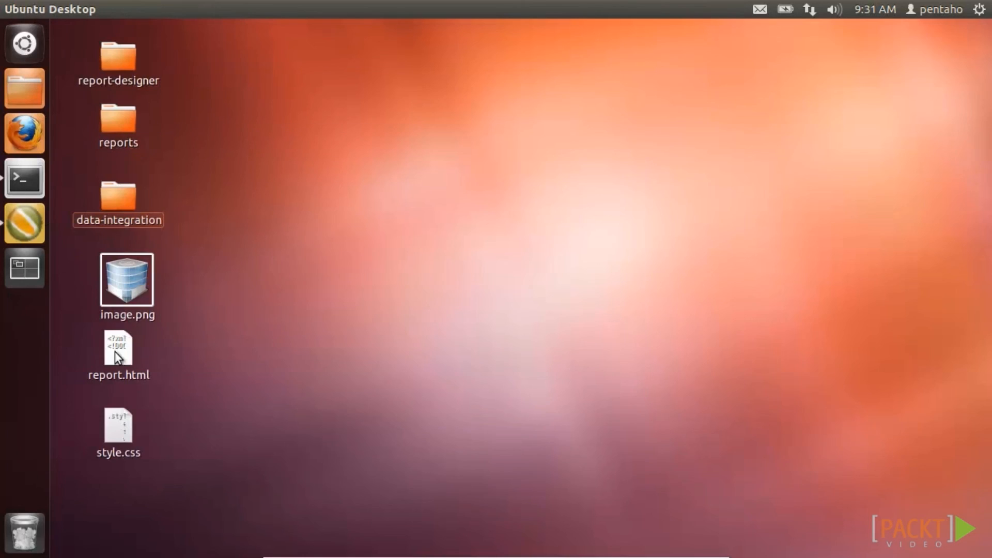
- Move image.png, report.html and style.css from the desktop to the trash
drag(200, 250, 87, 450)
right_click(120, 281)
click(160, 387)
- Close Spoon and bring up the Terminal launcher's options
click(23, 220)
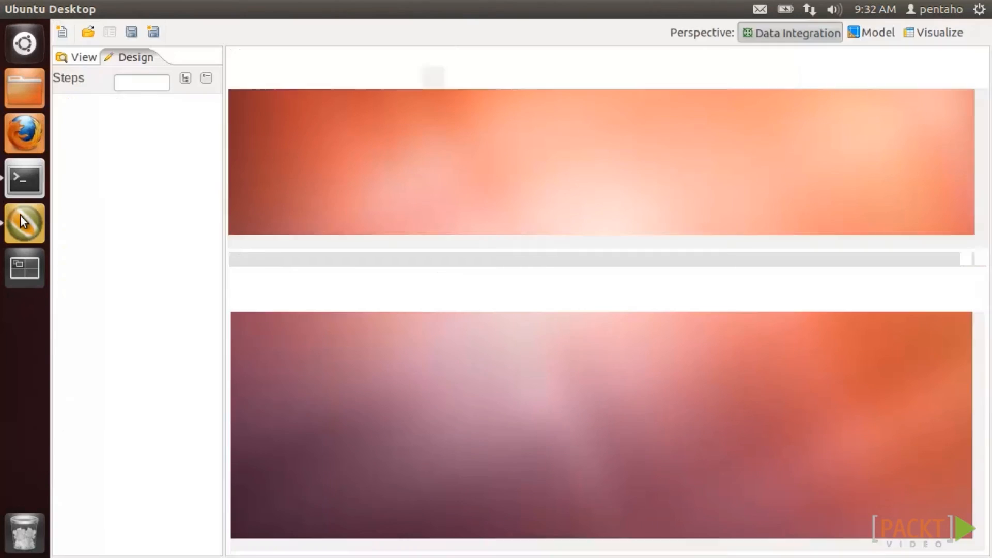
click(11, 9)
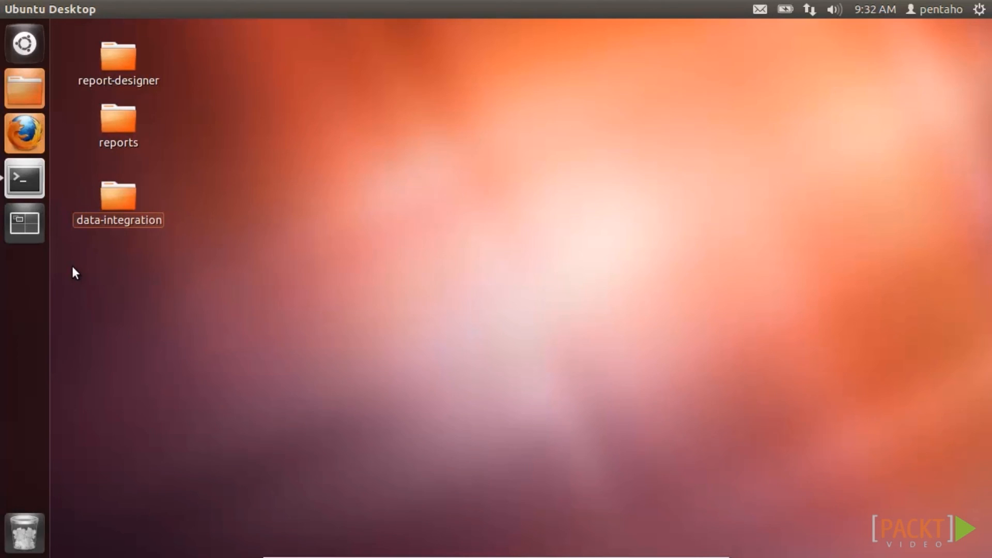
right_click(33, 179)
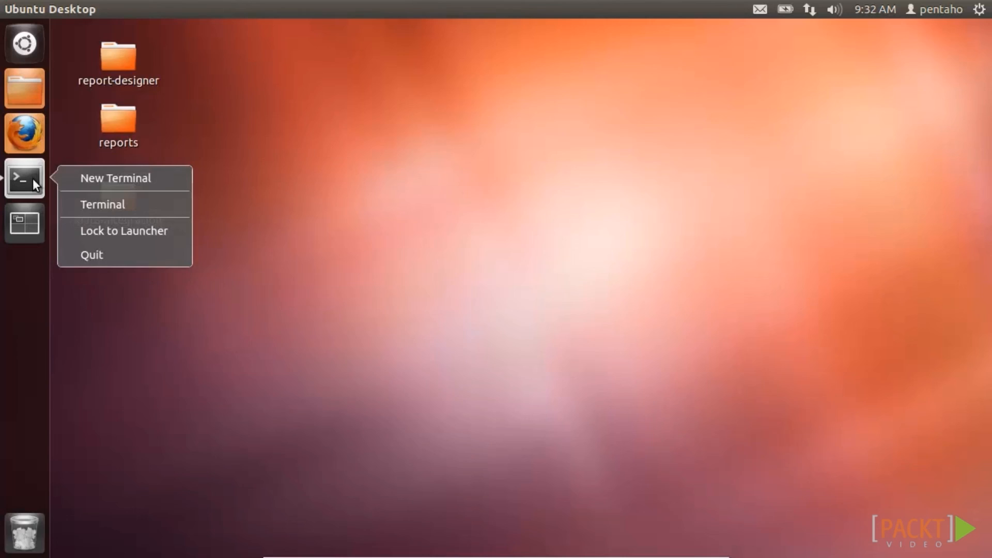
- In a new maximized terminal, change into Desktop/data-integration
click(103, 178)
double_click(284, 33)
text(cd D)
key(Tab)
text(dat)
key(Tab)
key(Return)
- Run ./kitchen.sh -file=/home/pentaho/Desktop/reports/MyFirstJob.kjb and open the regenerated report.html
text(./kitchen.sh -fil)
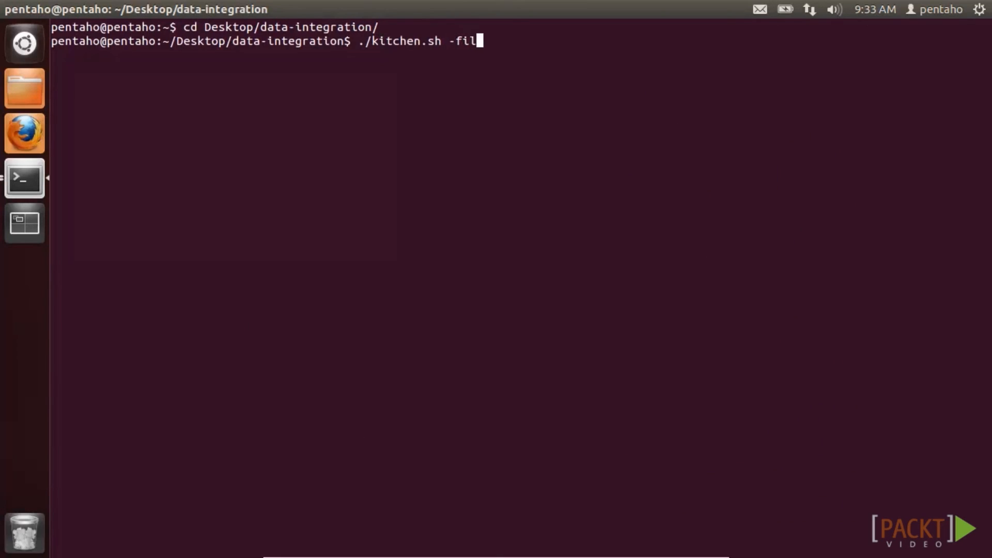
text(e=/home/pentaho/Desktop/report)
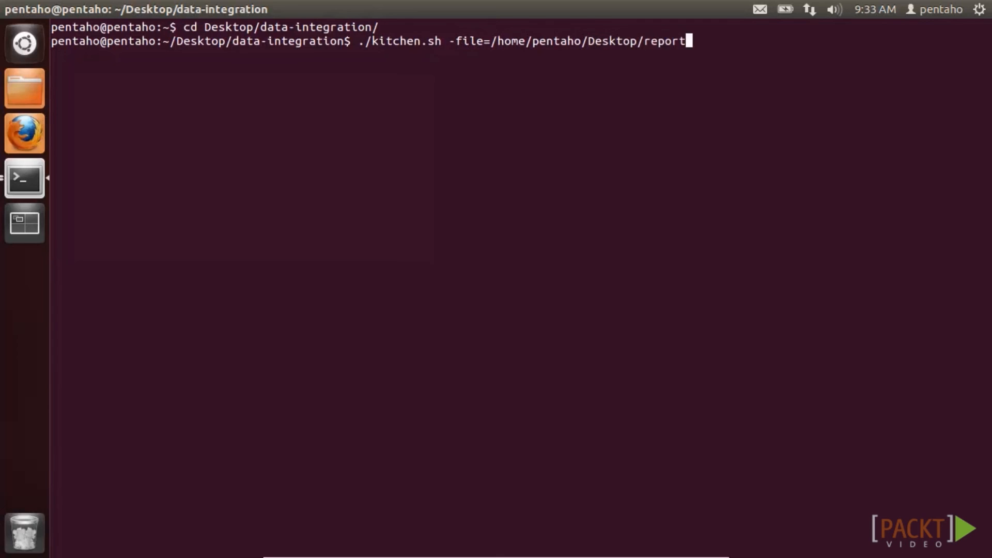
text(s/MyFirstJob.kjb)
key(Return)
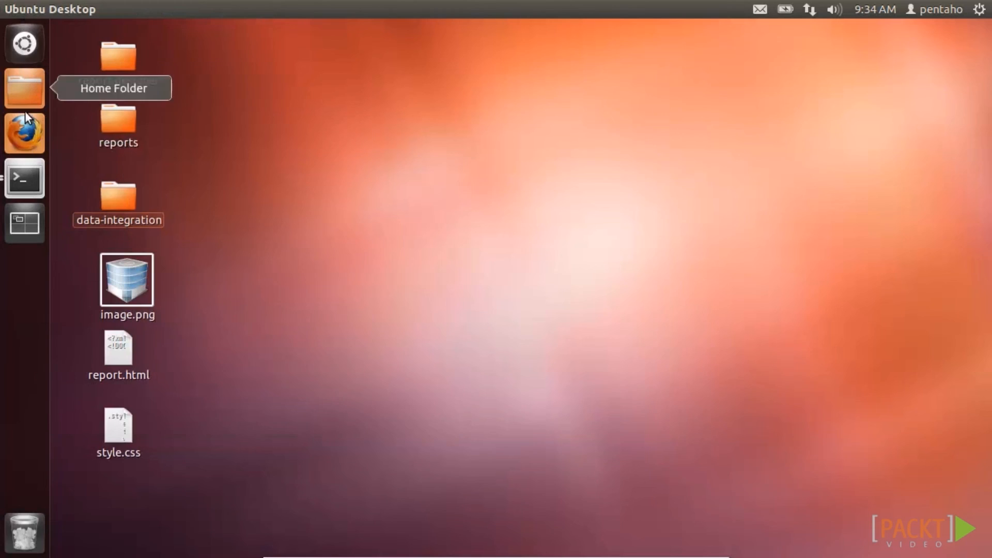
double_click(117, 350)
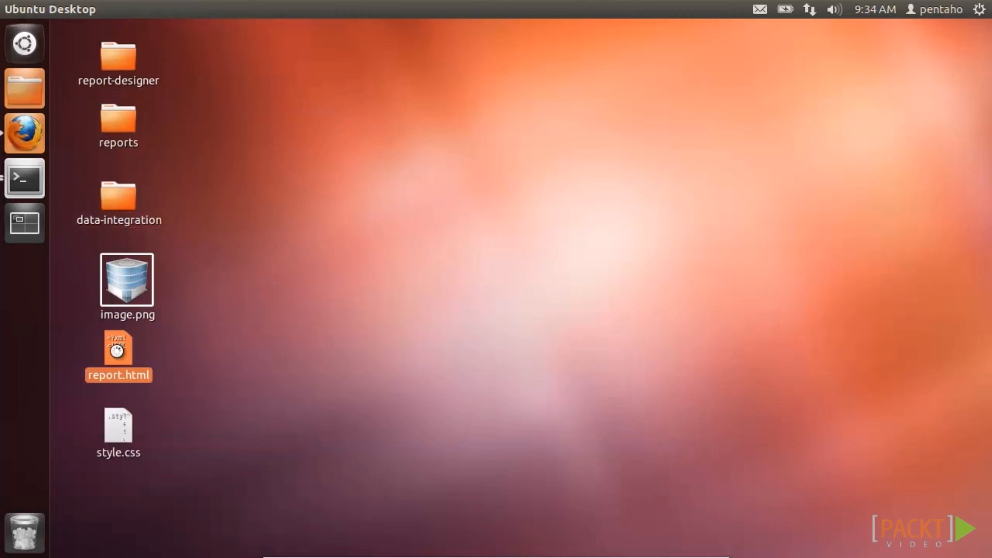